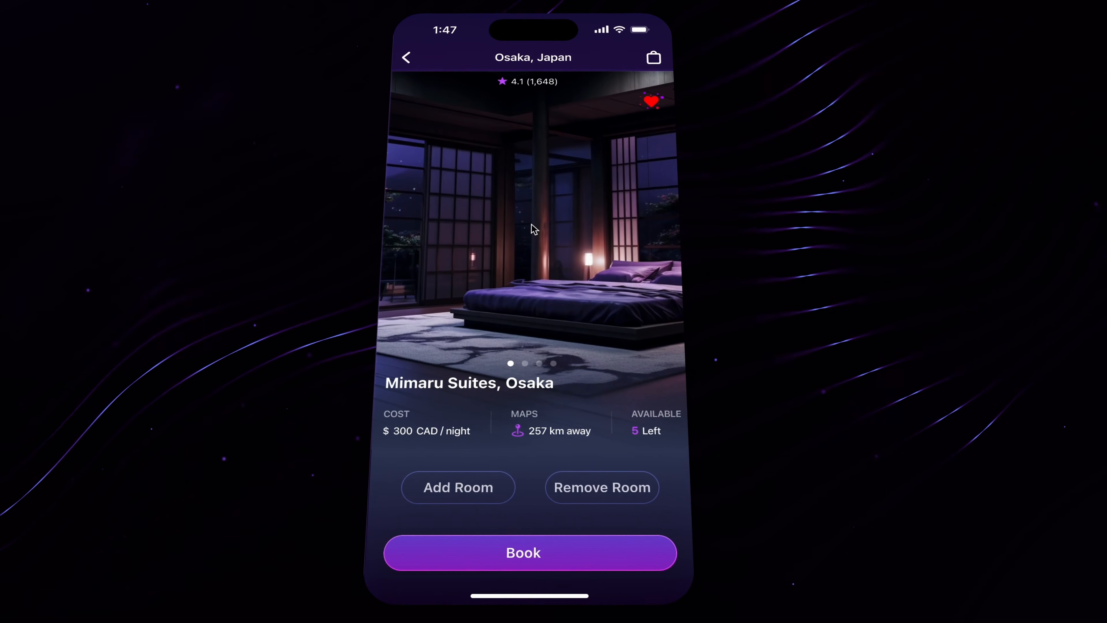
Try out the Mimaru Suites booking and the back navigation in the hotel prototype.
click(528, 550)
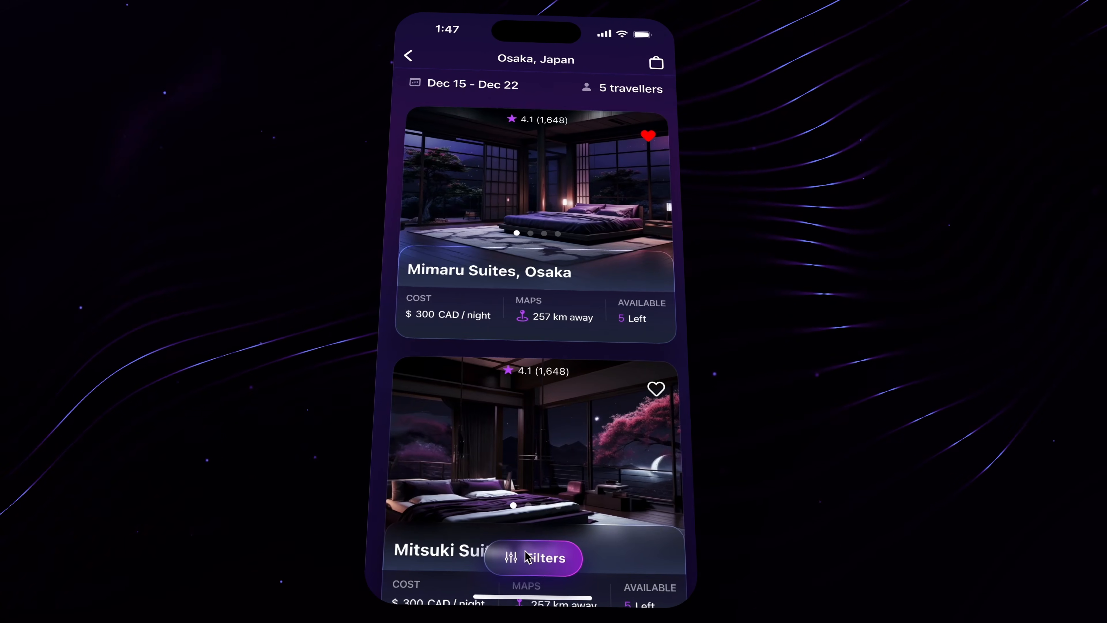
click(410, 54)
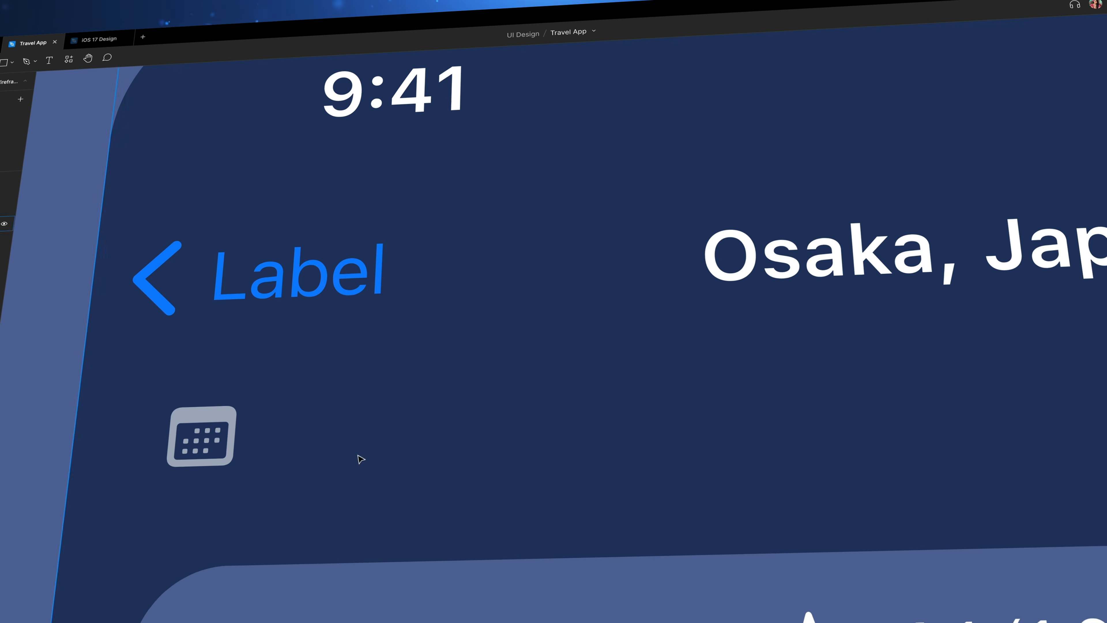
Add the text "Dec 13- Dec 22" beside the calendar icon and "4 passengers" beside the person icon, using auto layout.
drag(304, 408, 536, 456)
text(Dec 13- Dec 22)
key(super+a)
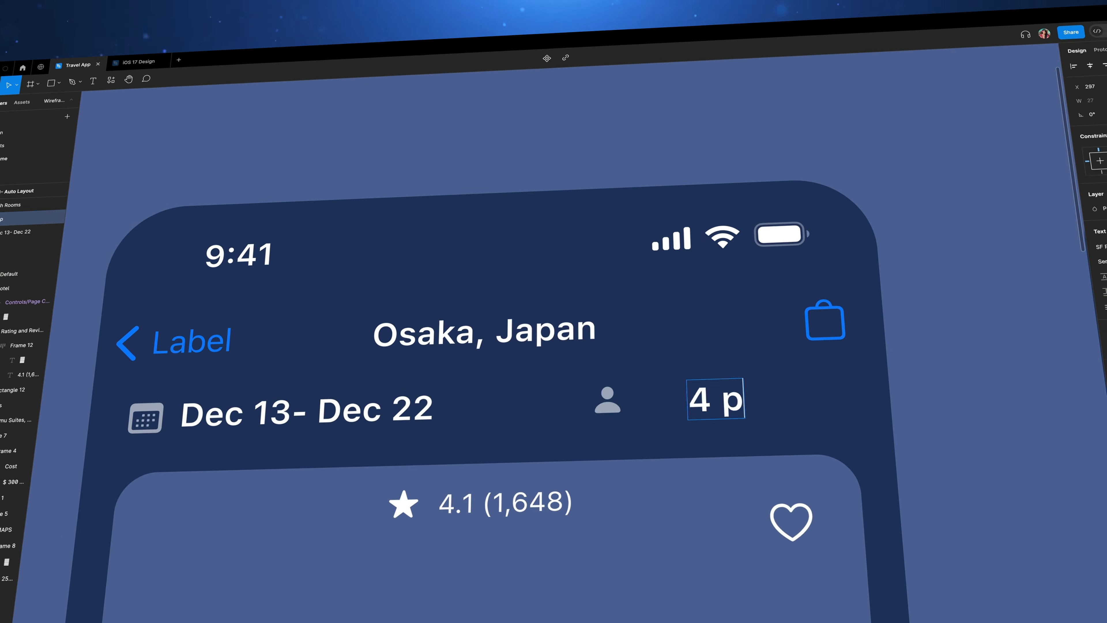
text(assengers)
key(shift+a)
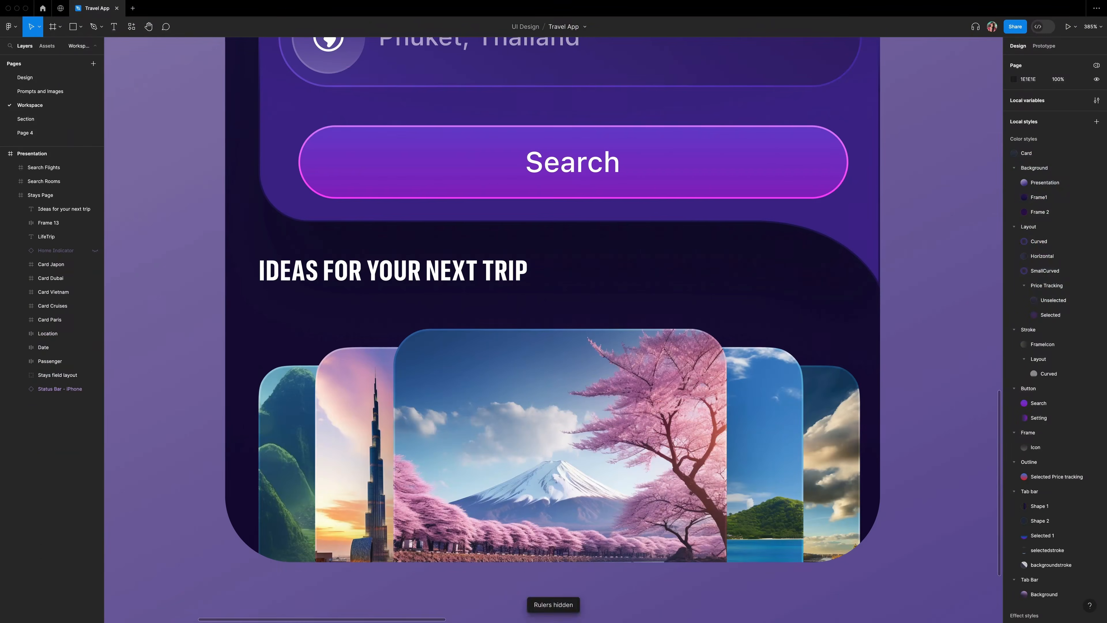
Apply the Tab Bar/Background fill style and the Tab bar/backgroundstroke stroke style to the new 381 px wide frame on the Stays Page.
click(49, 208)
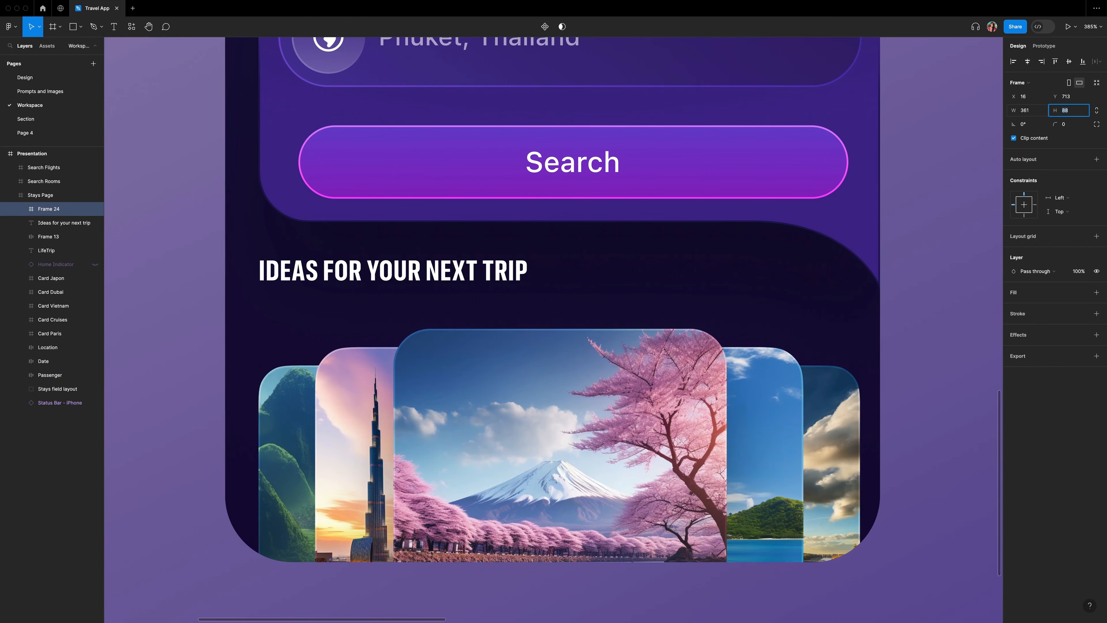
click(1083, 293)
click(935, 312)
text(tab)
click(930, 447)
click(1082, 314)
click(934, 335)
text(tab bar)
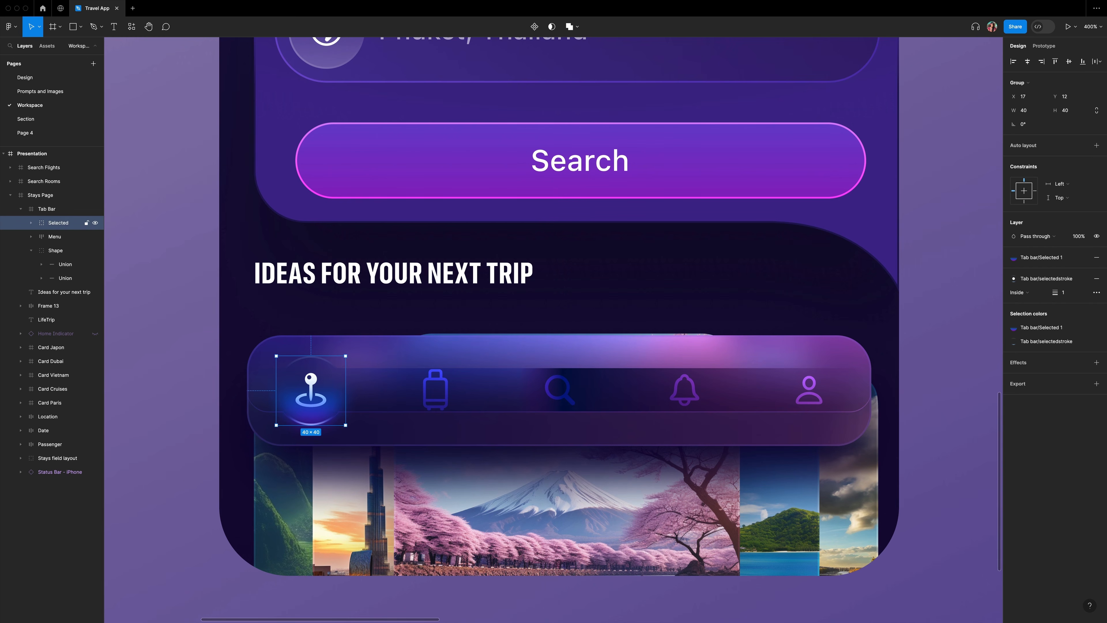
Move the Tab Bar frame down 54 px so it sits just above the home indicator.
click(46, 208)
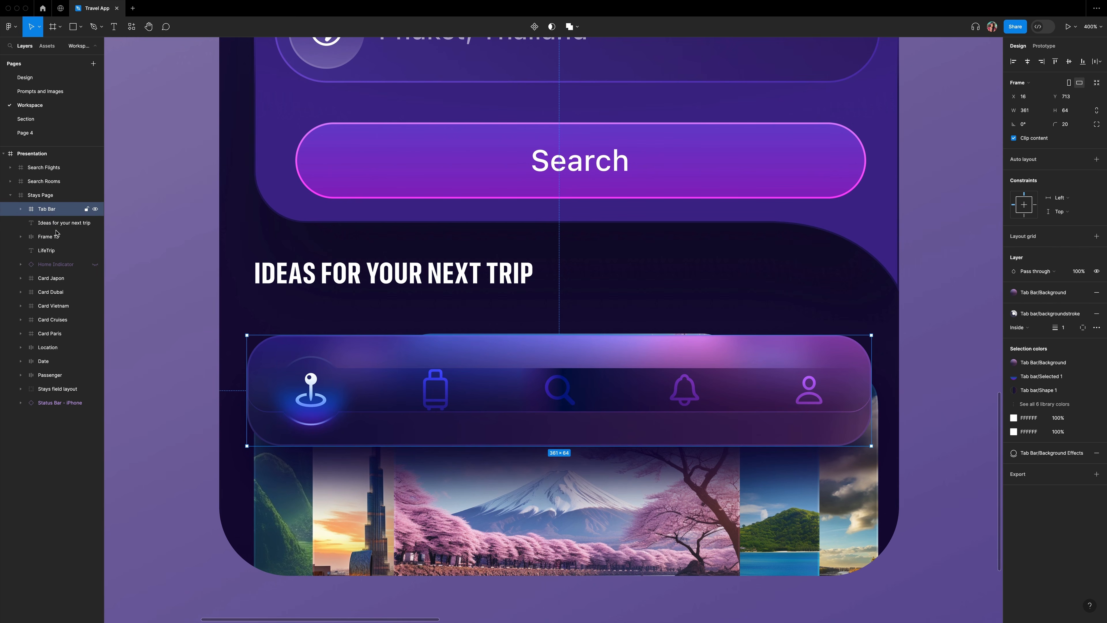
click(585, 557)
click(1046, 201)
click(1045, 213)
click(599, 383)
key(shift+Down)
key(shift+Down)
key(shift+Down)
key(shift+Down)
key(shift+Down)
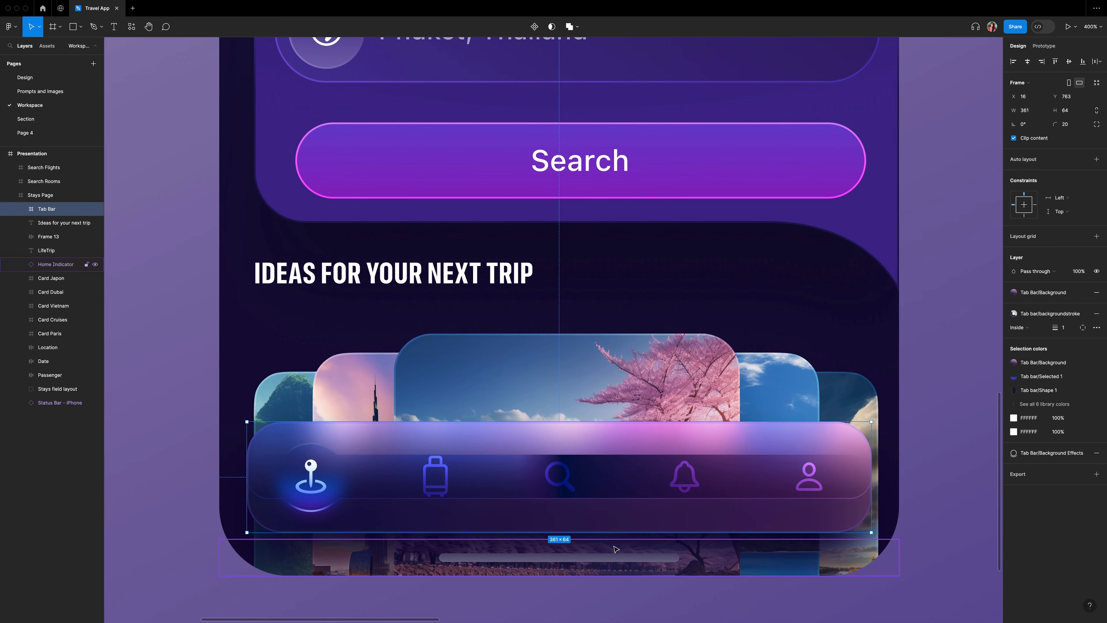
key(Down)
key(Down)
key(Down)
key(Down)
Move the Home Indicator above the Tab Bar in the Stays Page layer order.
click(167, 437)
click(79, 278)
drag(66, 264, 65, 203)
click(939, 489)
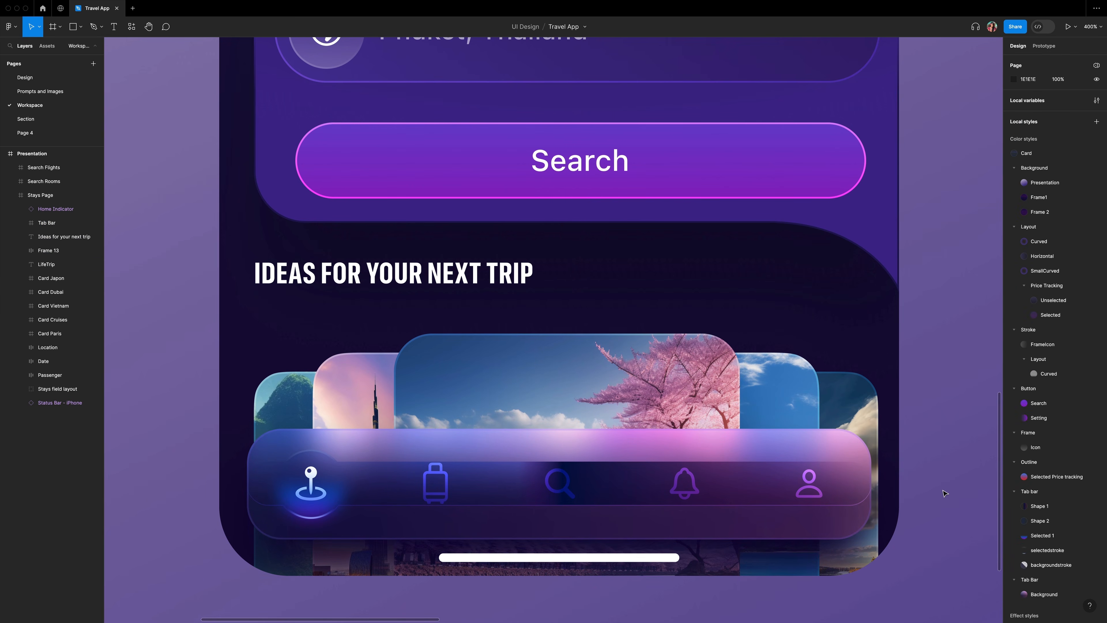
Widen the rectangles in both Shape unions of the tab bar beyond its left edge to about 378 px.
super+click(257, 492)
super+click(56, 348)
drag(248, 484, 219, 484)
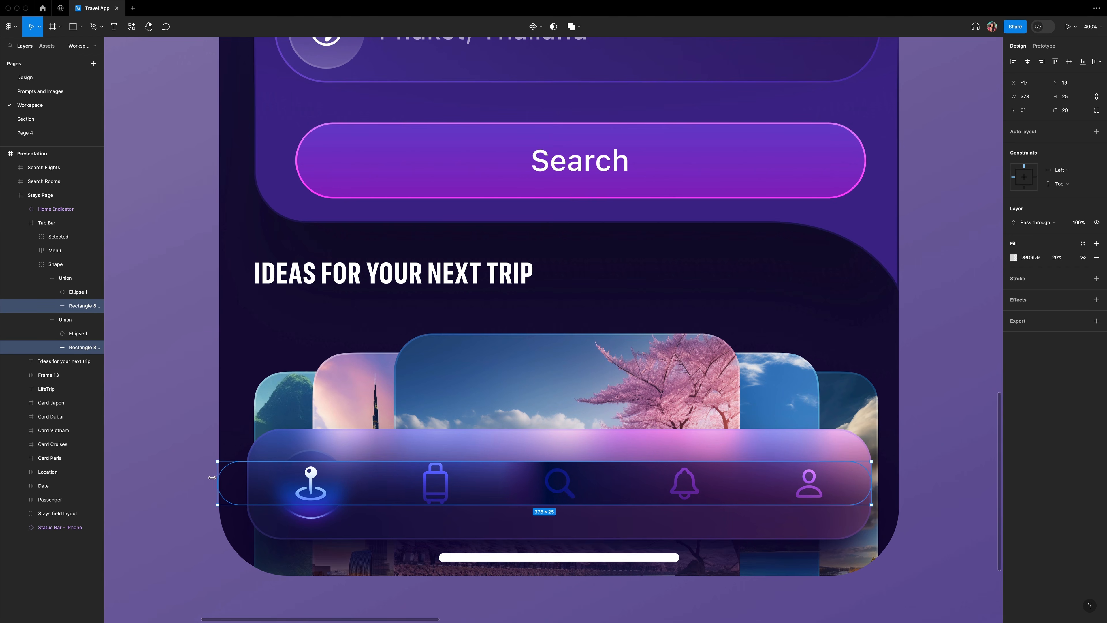
click(871, 576)
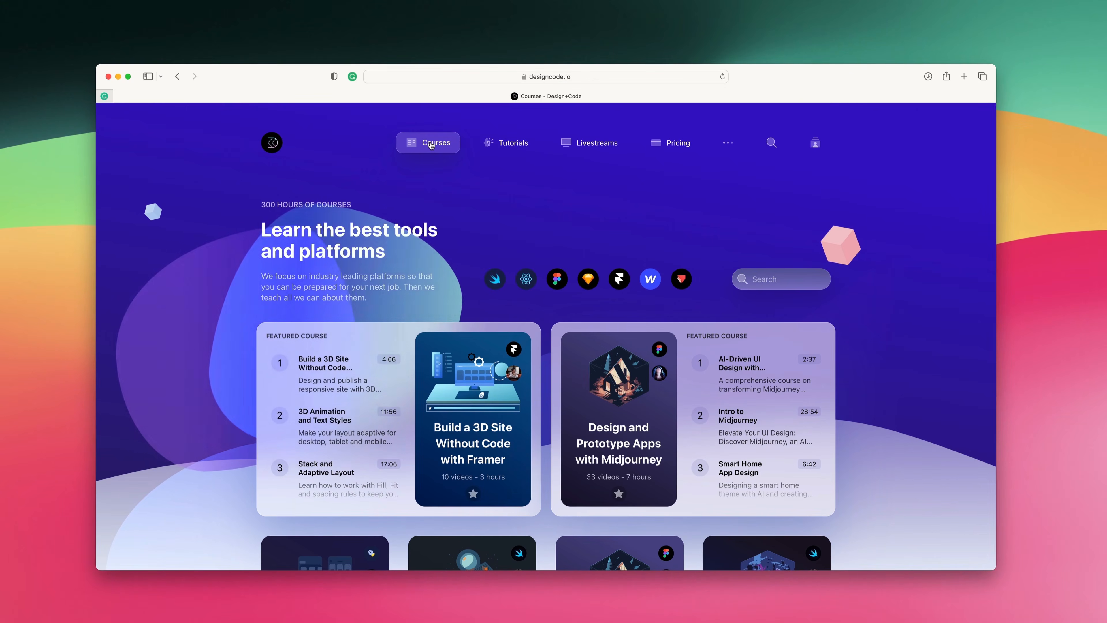
Switch to designcode.io, open the iOS 17 in Figma course and review its description and topic list.
scroll(429, 141, down, 10)
click(328, 321)
scroll(328, 321, down, 10)
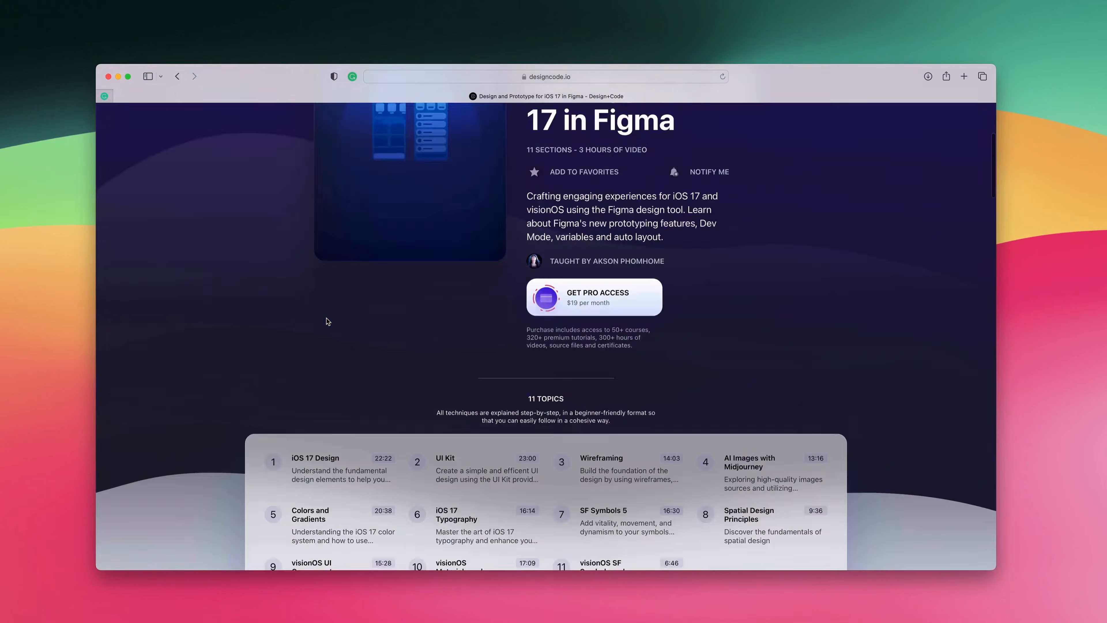
scroll(328, 322, down, 5)
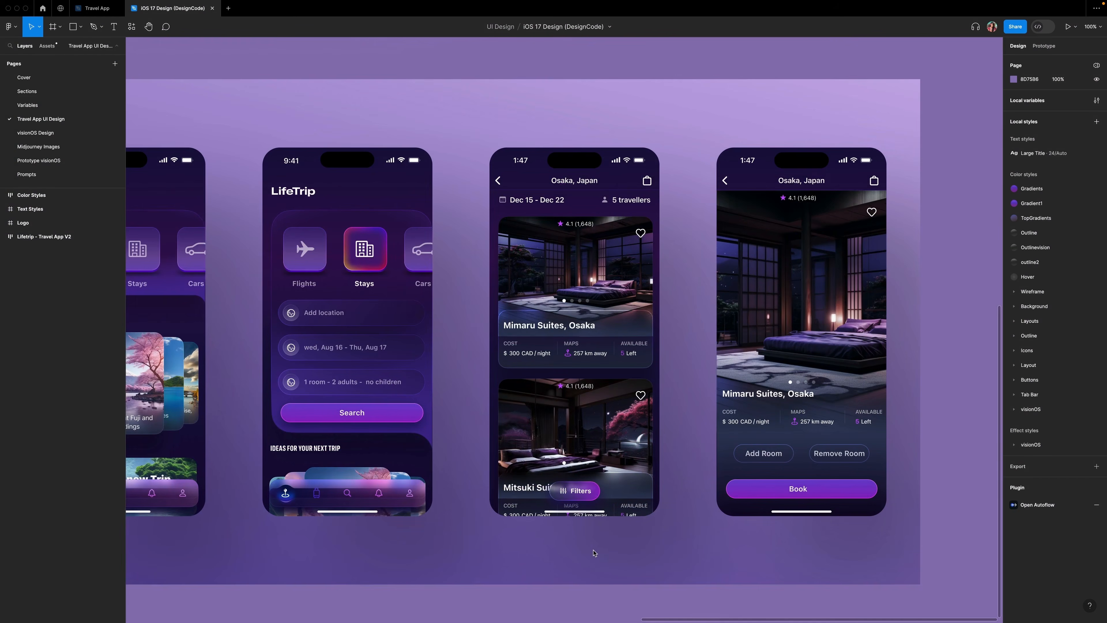
Examine the finished travel app screens from the hotel pages back to Price Tracking, including the departure cards up close.
scroll(595, 553, left, 3)
scroll(593, 553, left, 10)
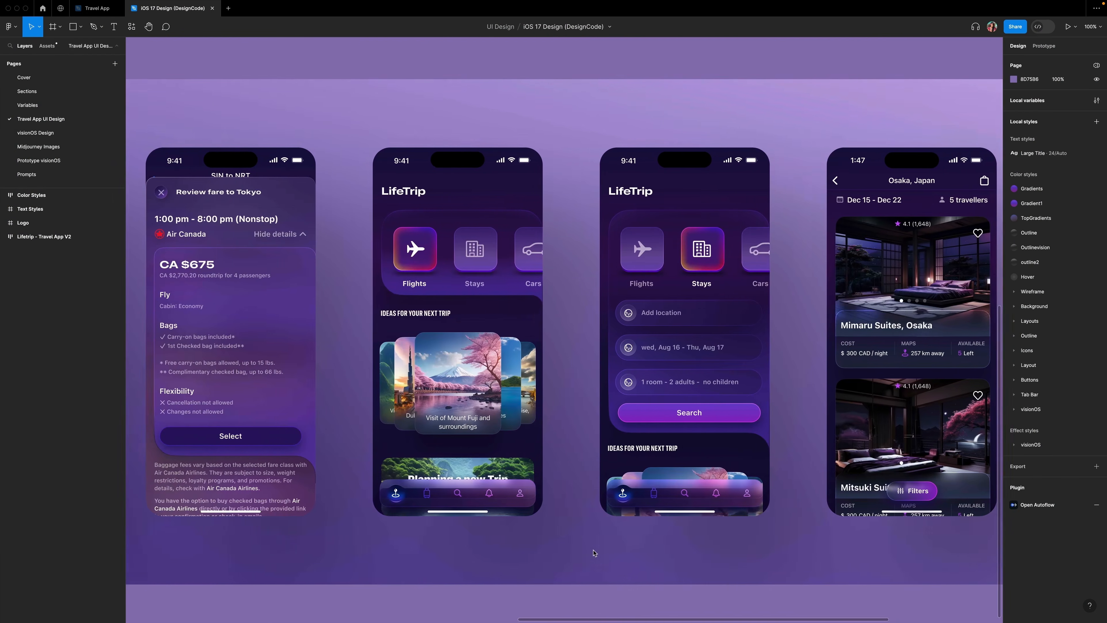
scroll(594, 553, left, 10)
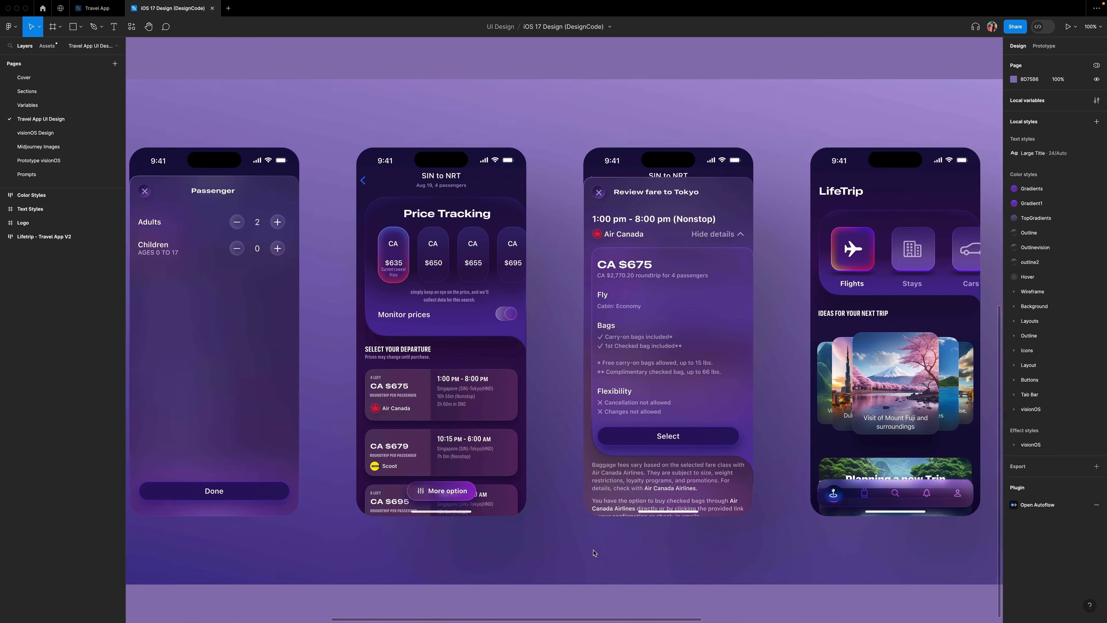
scroll(593, 553, left, 5)
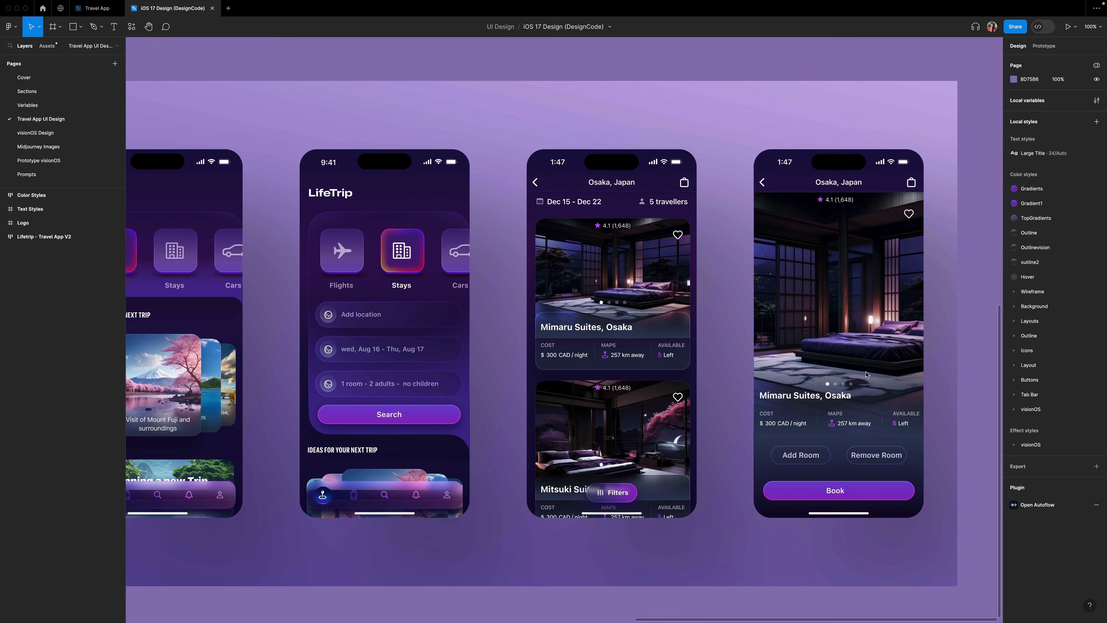
scroll(400, 354, left, 10)
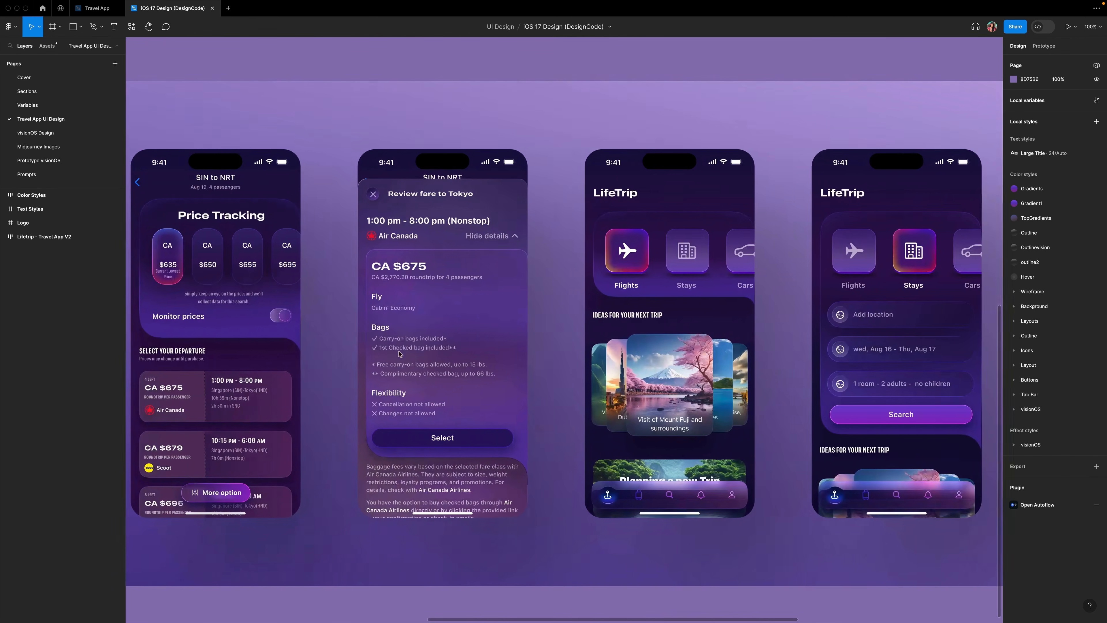
scroll(400, 354, left, 2)
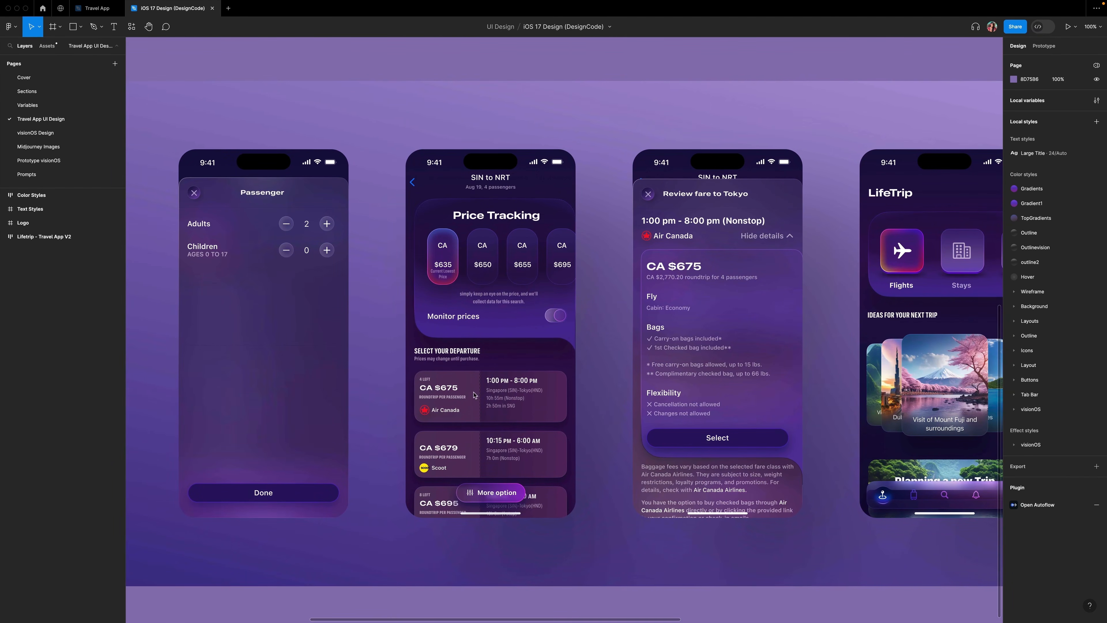
scroll(545, 457, down, 2)
scroll(545, 457, left, 2)
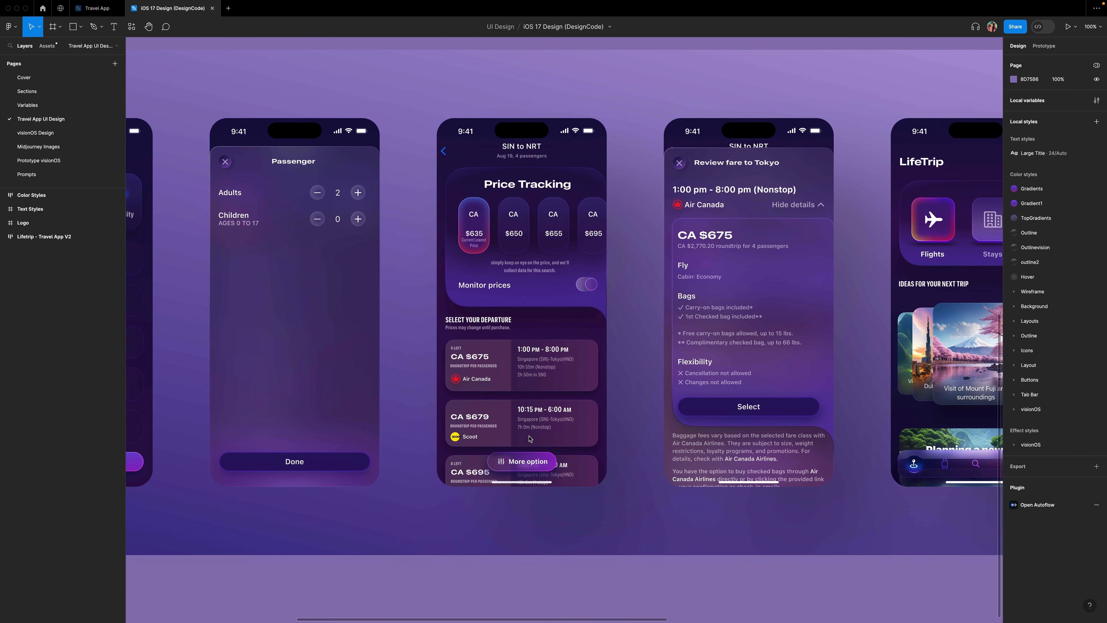
key(ctrl+plus)
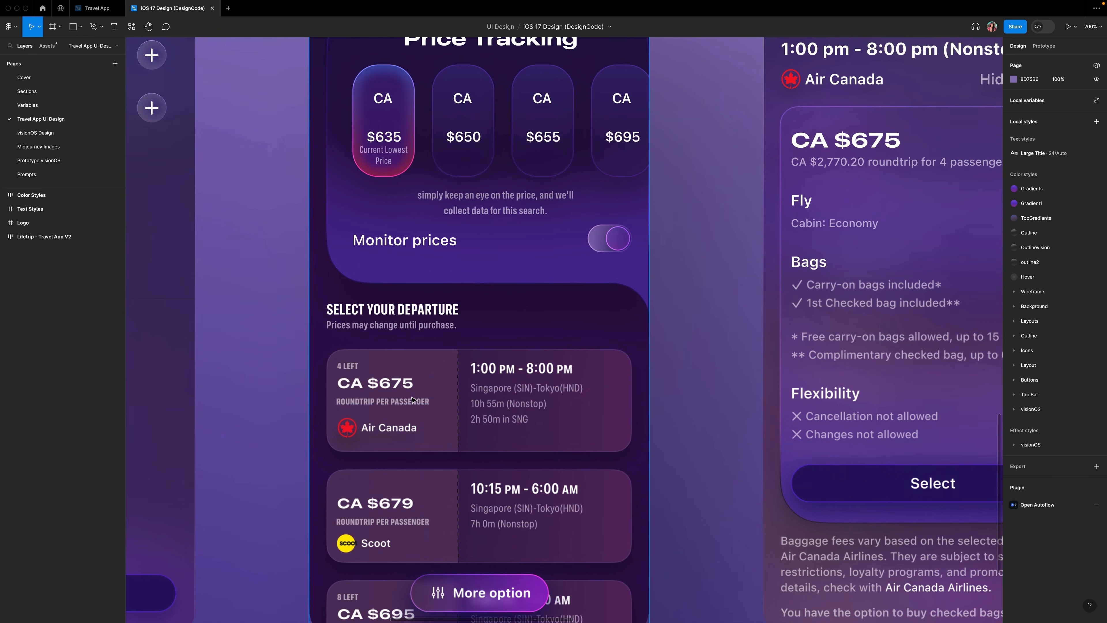
scroll(412, 399, up, 5)
scroll(412, 399, down, 6)
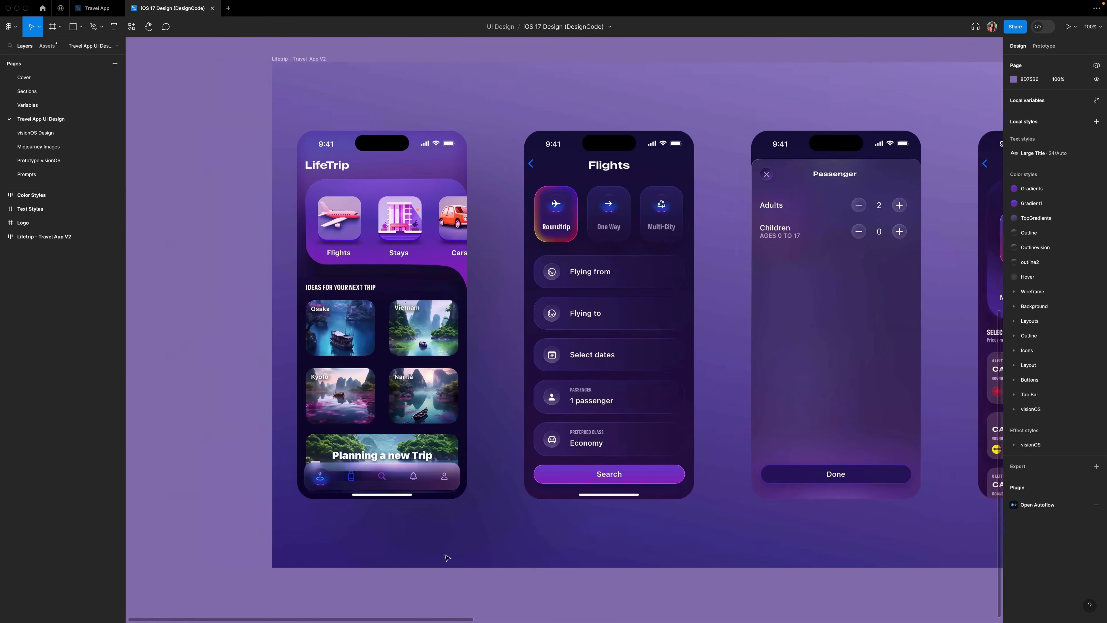
Examine the finished travel app screens from the home page through to the Mimaru Suites detail page up close.
scroll(446, 557, right, 2)
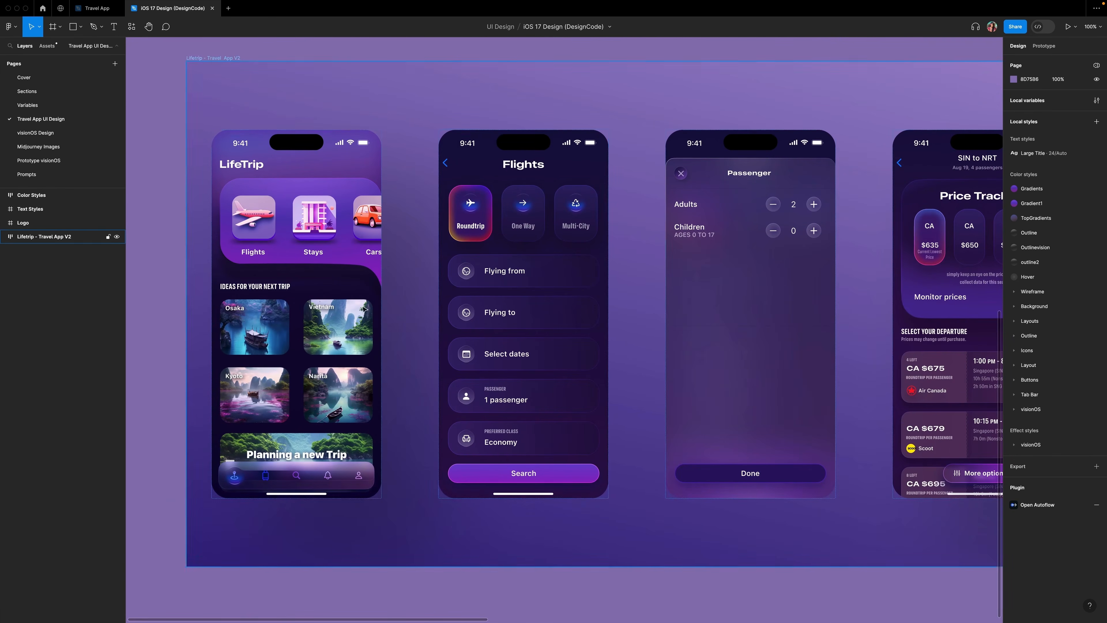
scroll(436, 424, right, 1)
scroll(437, 426, right, 16)
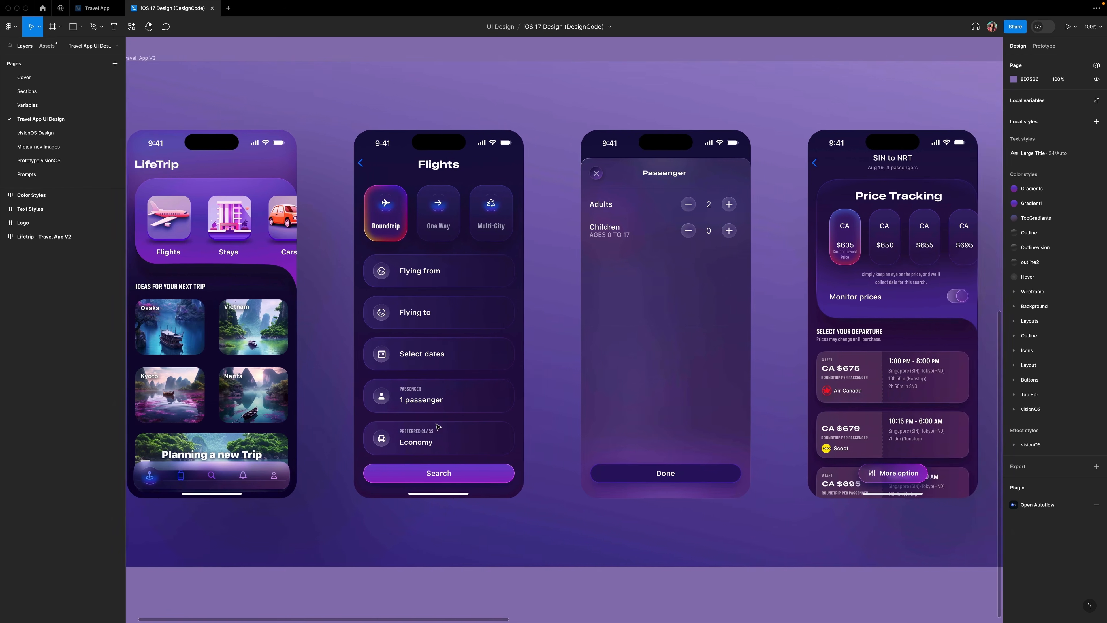
scroll(438, 425, right, 20)
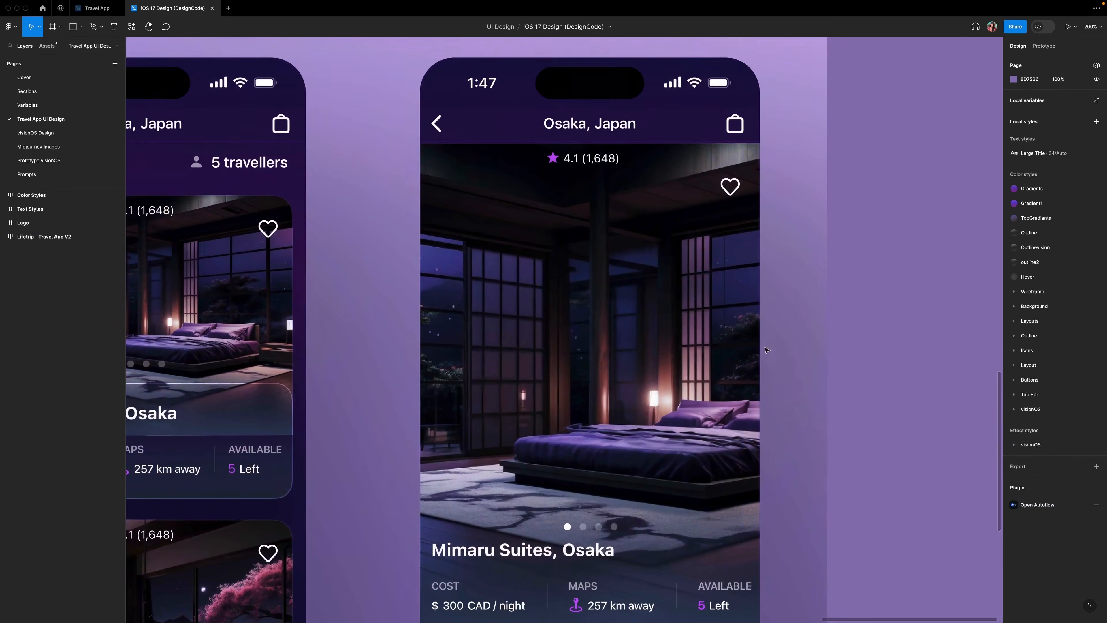
scroll(767, 351, down, 5)
scroll(768, 351, left, 3)
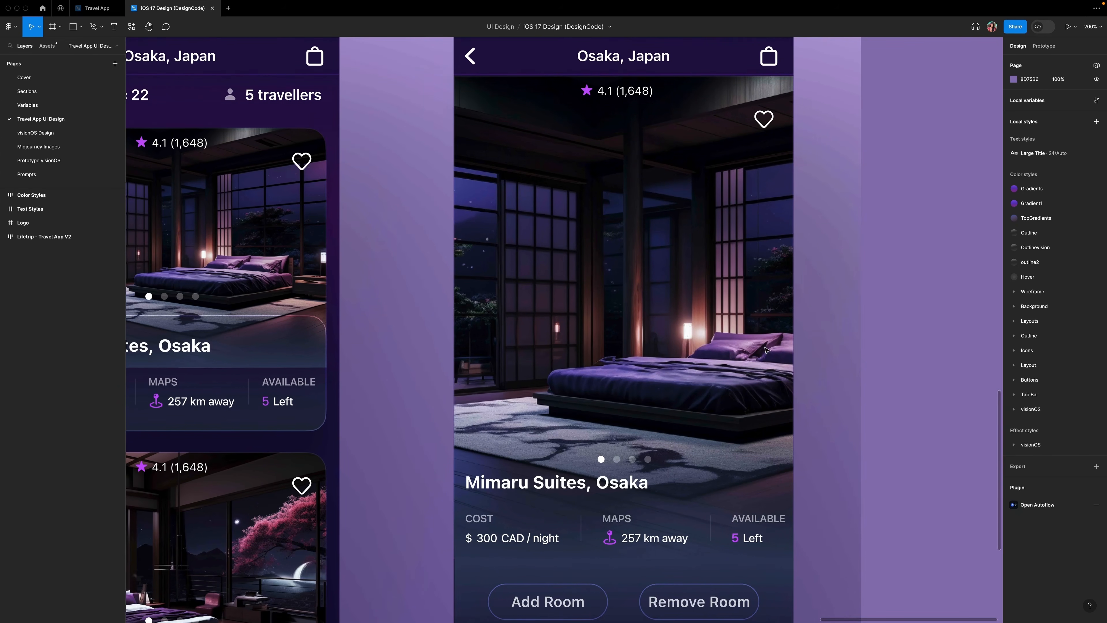
scroll(766, 350, up, 2)
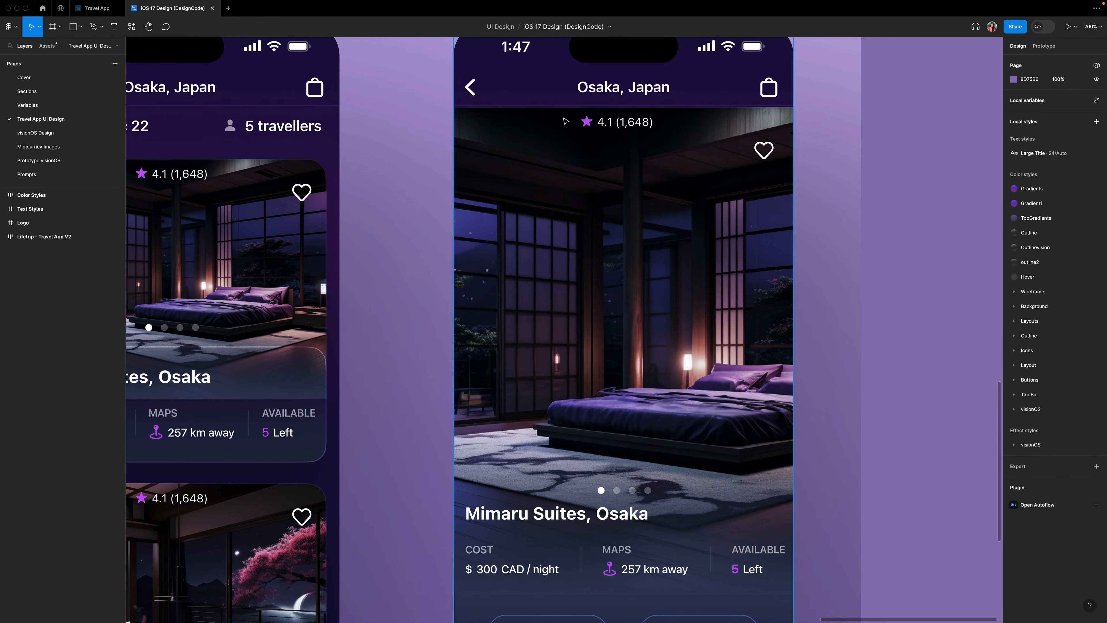
scroll(672, 313, down, 3)
scroll(673, 313, down, 8)
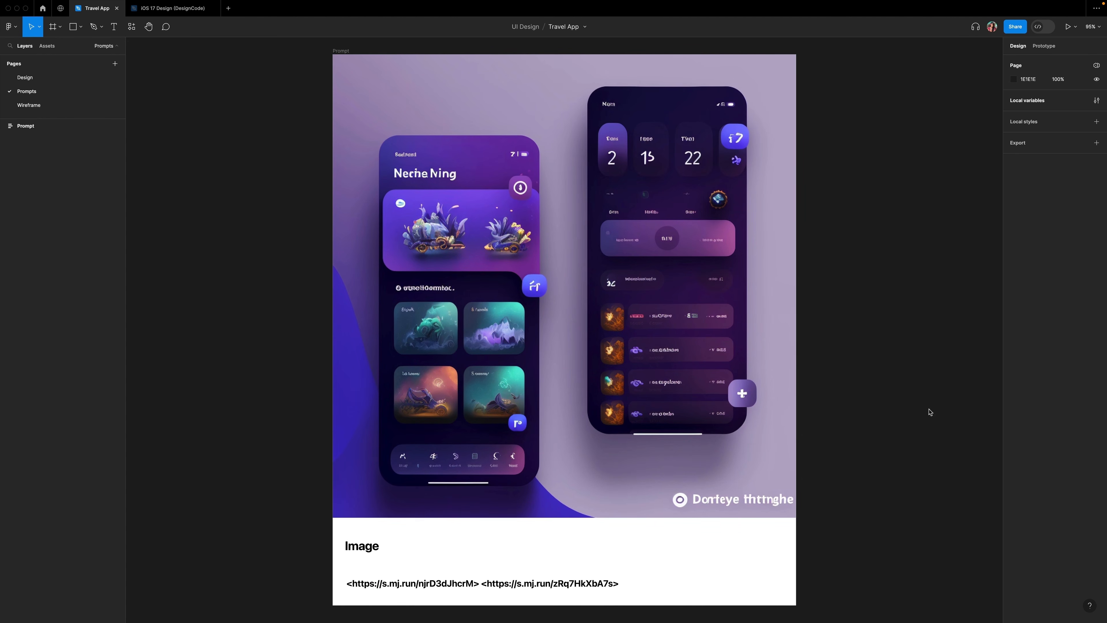
Examine the AI-generated reference image on the Prompts page up close, covering both phone mockups.
key(super+plus)
scroll(812, 402, up, 3)
scroll(812, 402, up, 3)
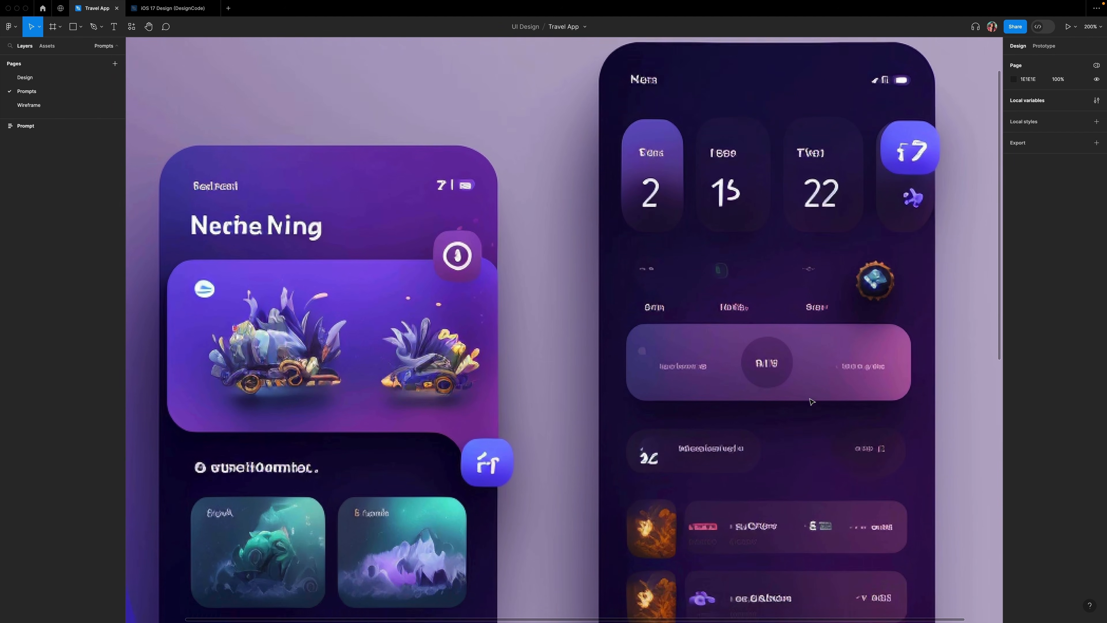
scroll(812, 402, down, 5)
scroll(812, 401, down, 4)
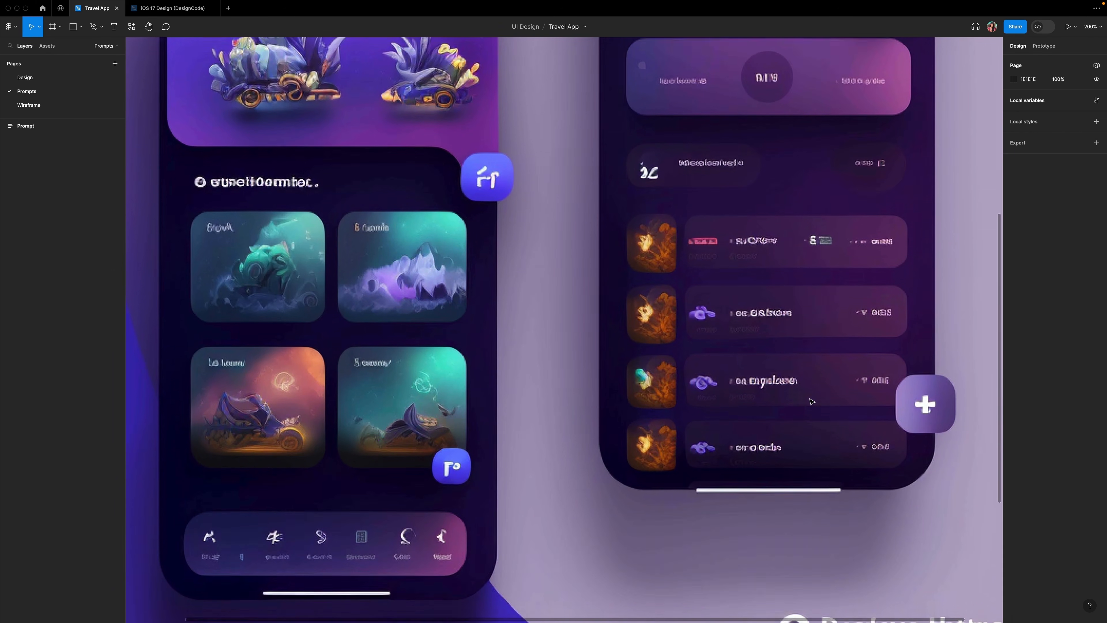
scroll(812, 402, up, 4)
scroll(812, 402, up, 4)
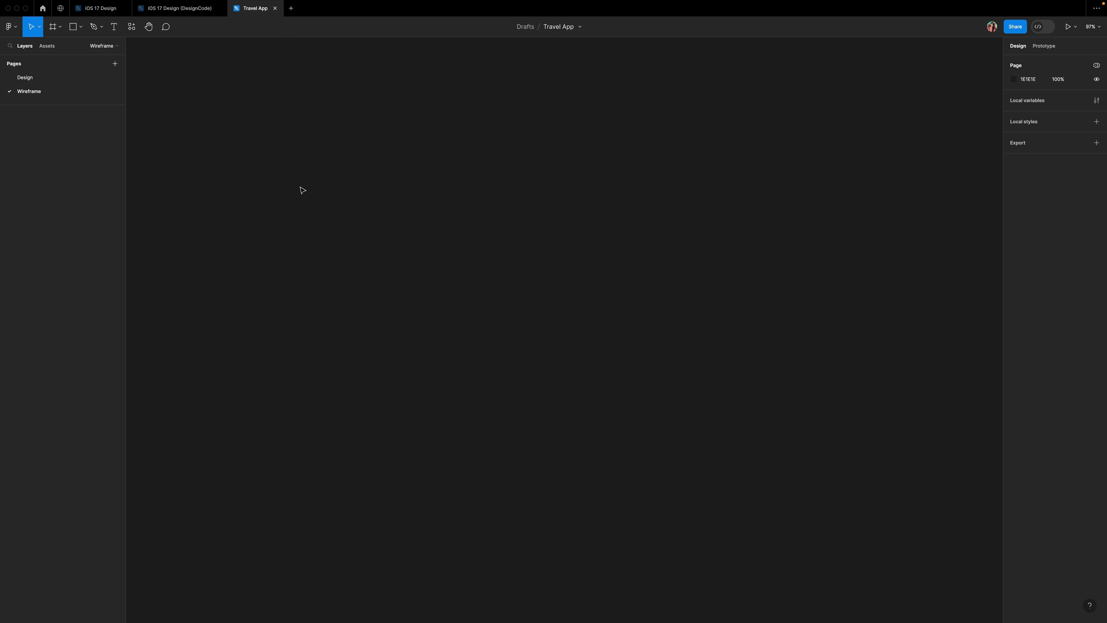
Create a 1920 × 1080 frame on the Wireframe page from the Slide 16:9 presentation preset.
key(f)
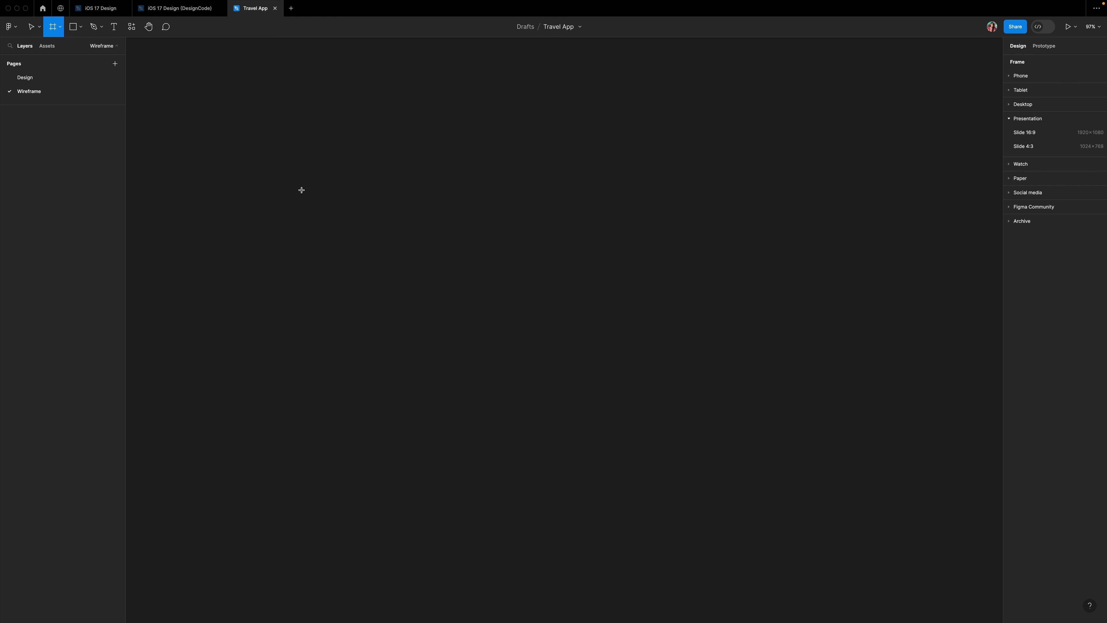
click(60, 27)
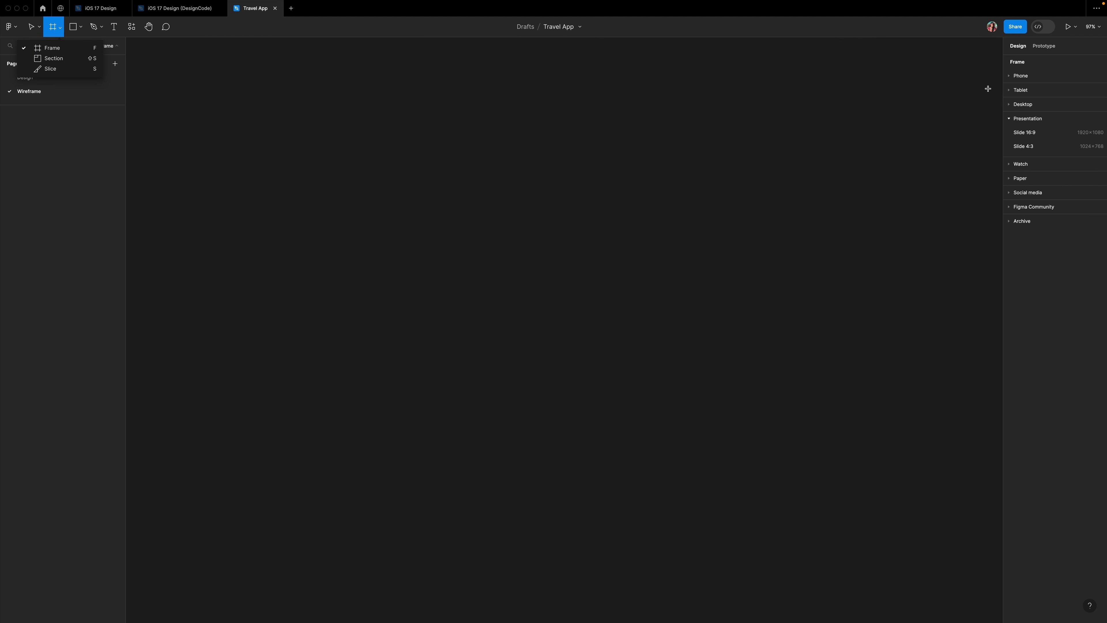
click(1014, 119)
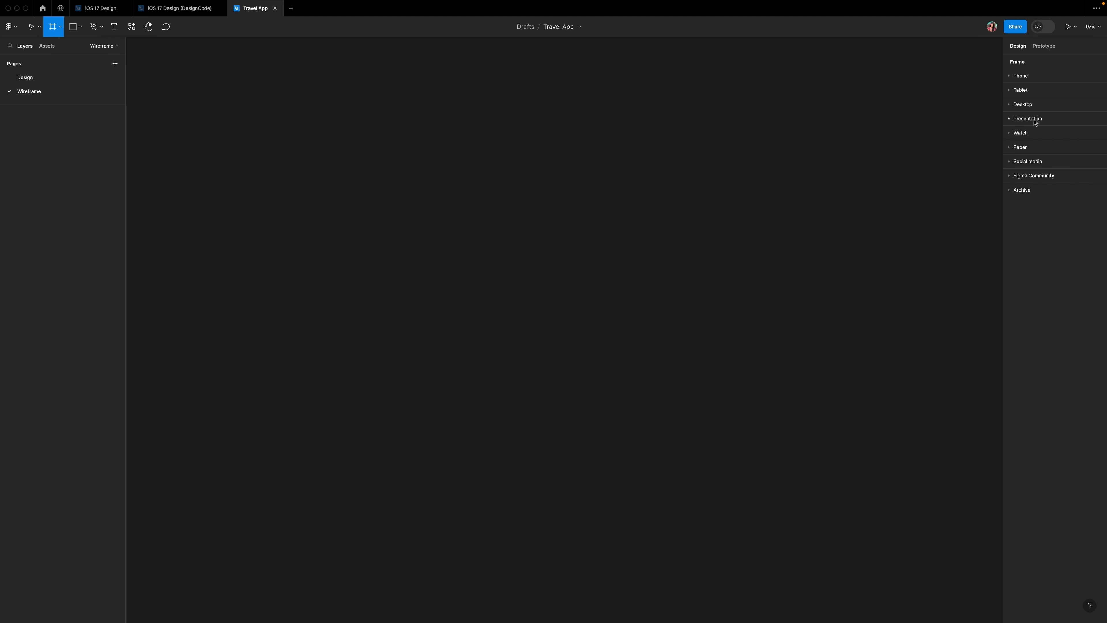
click(1009, 119)
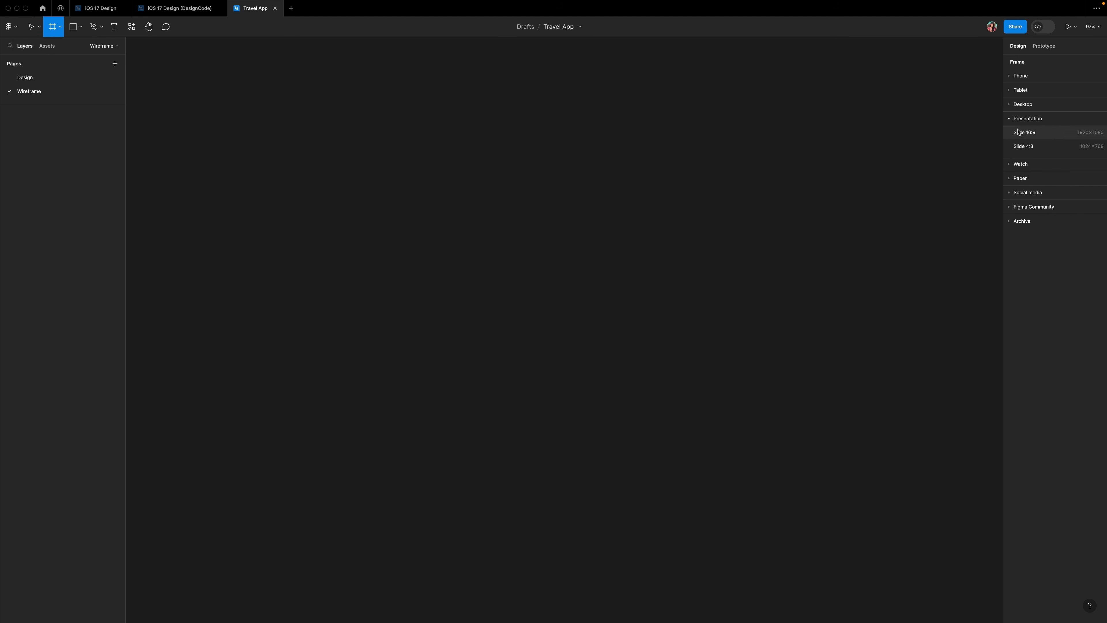
click(1024, 133)
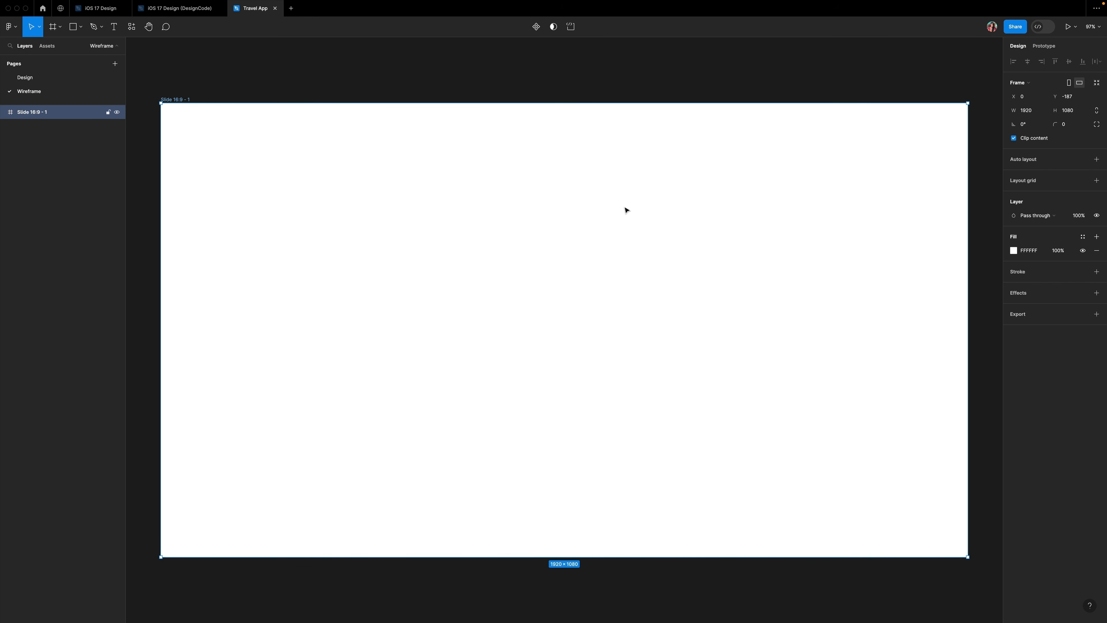
Create an iPhone 14 Pro frame beside the slide and set its corner radius to 40.
key(f)
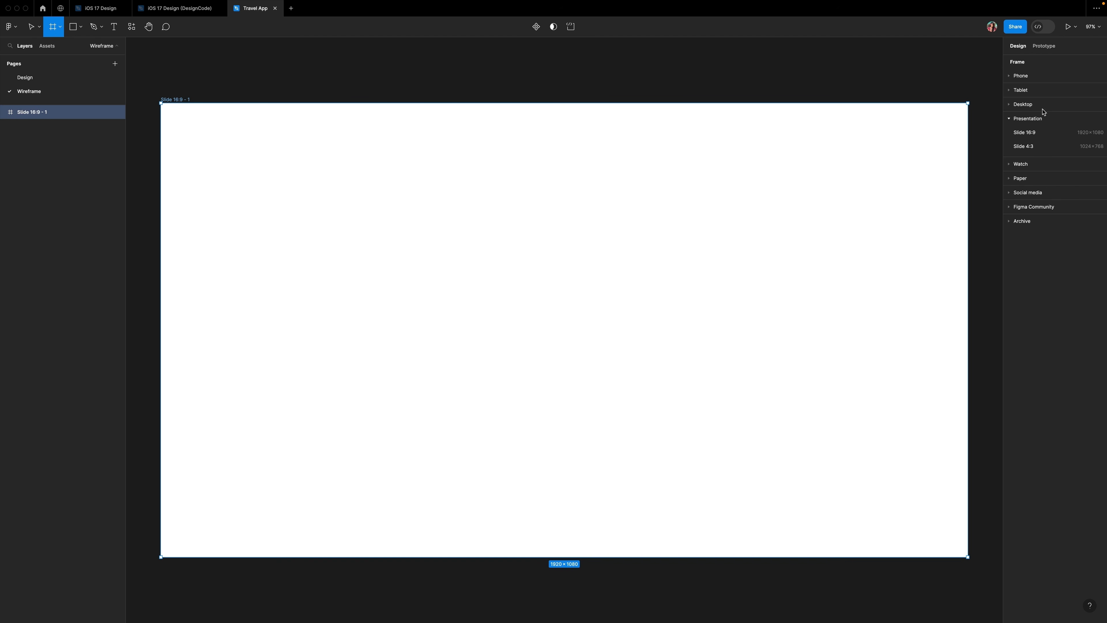
click(1029, 76)
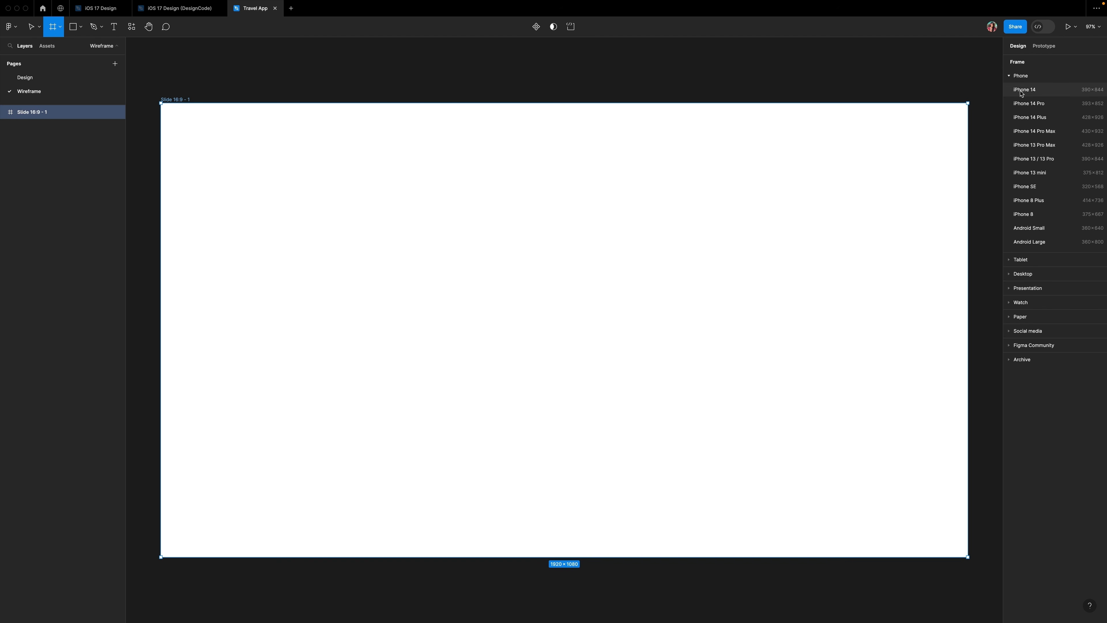
click(1034, 105)
click(1072, 126)
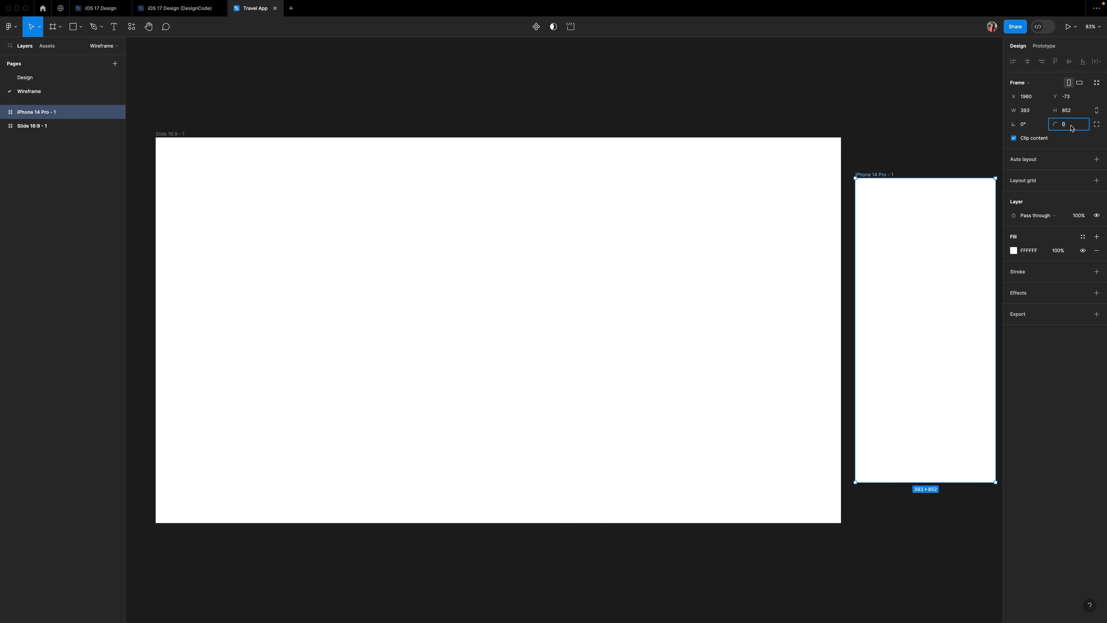
text(40)
key(Return)
Duplicate the phone frame twice and space the three frames 100 px apart in a row.
scroll(779, 213, right, 10)
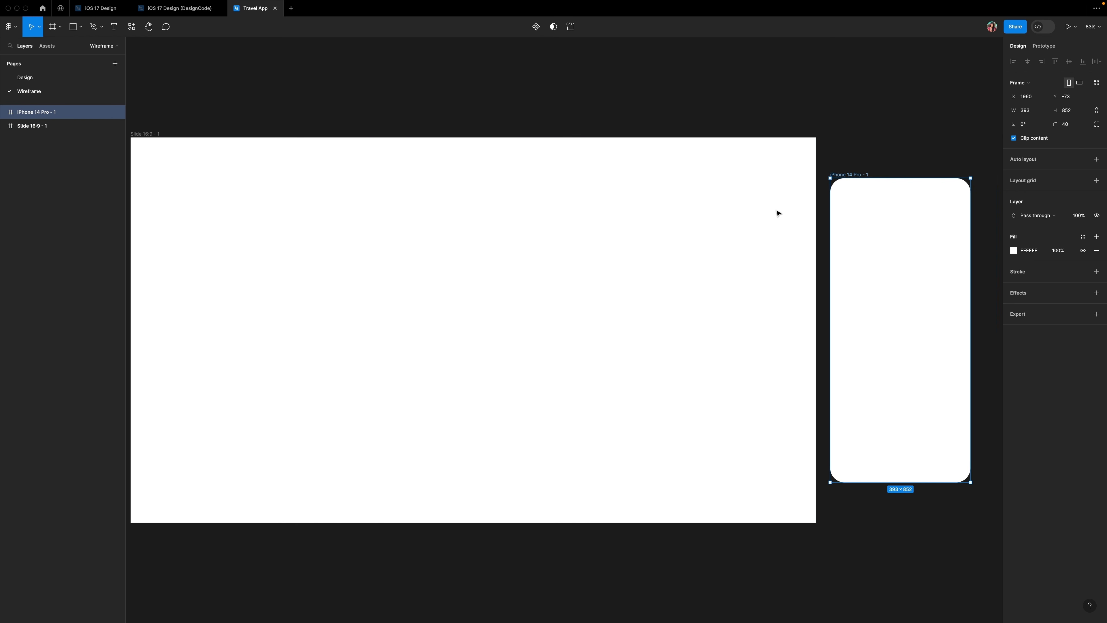
scroll(774, 211, right, 1)
key(super+d)
key(super+d)
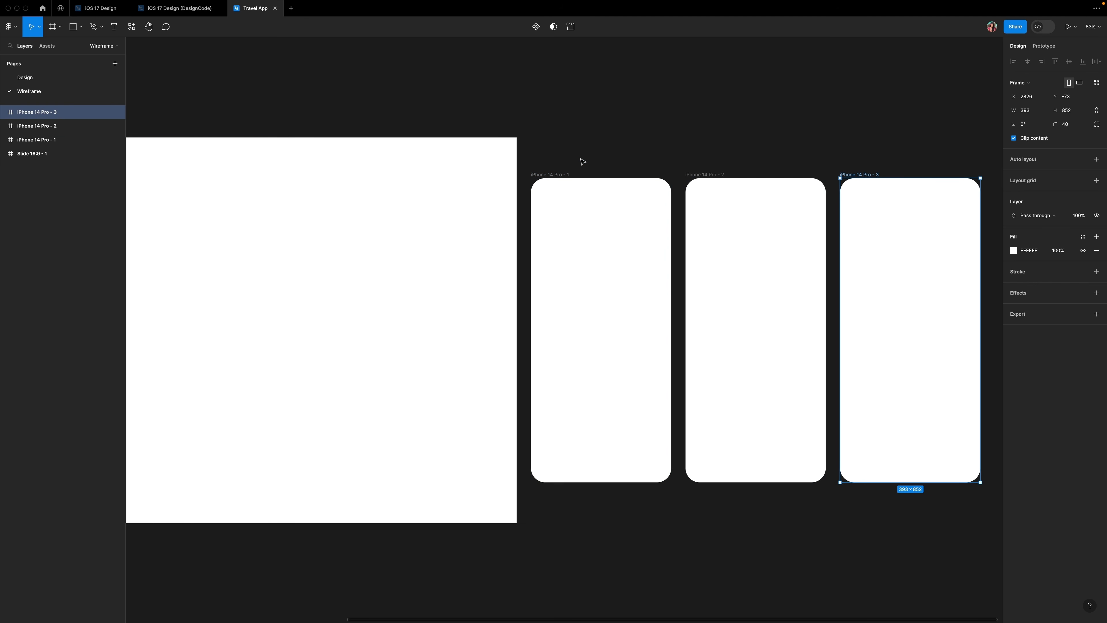
click(575, 171)
drag(575, 171, 991, 514)
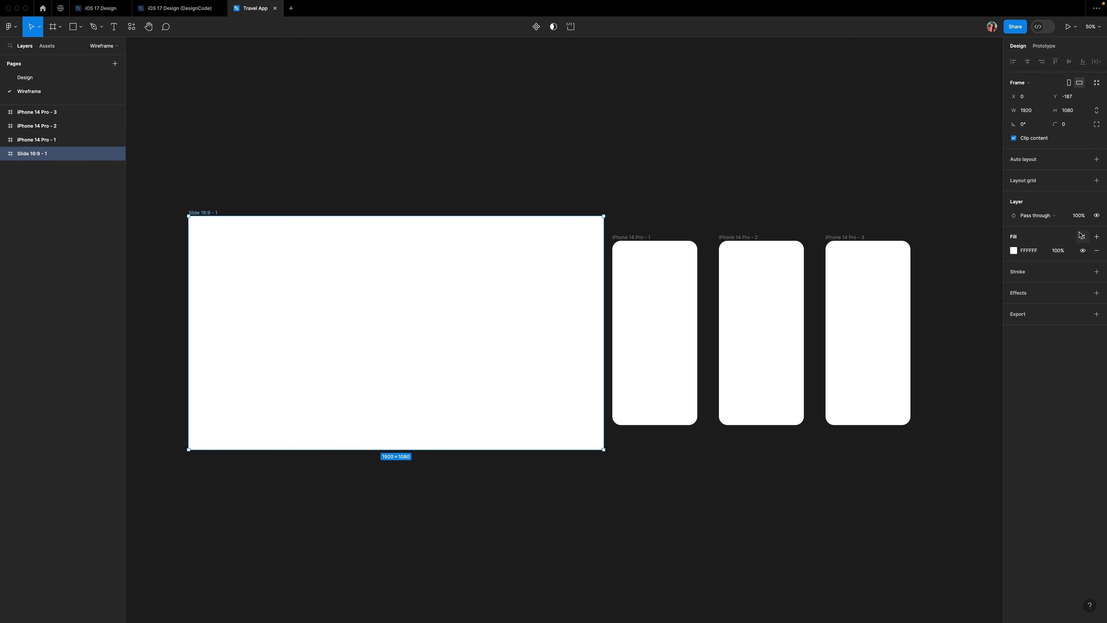
Apply the Wireframe 1 fill style to the slide frame and the Wireframe2 style to all three phone frames.
click(1085, 238)
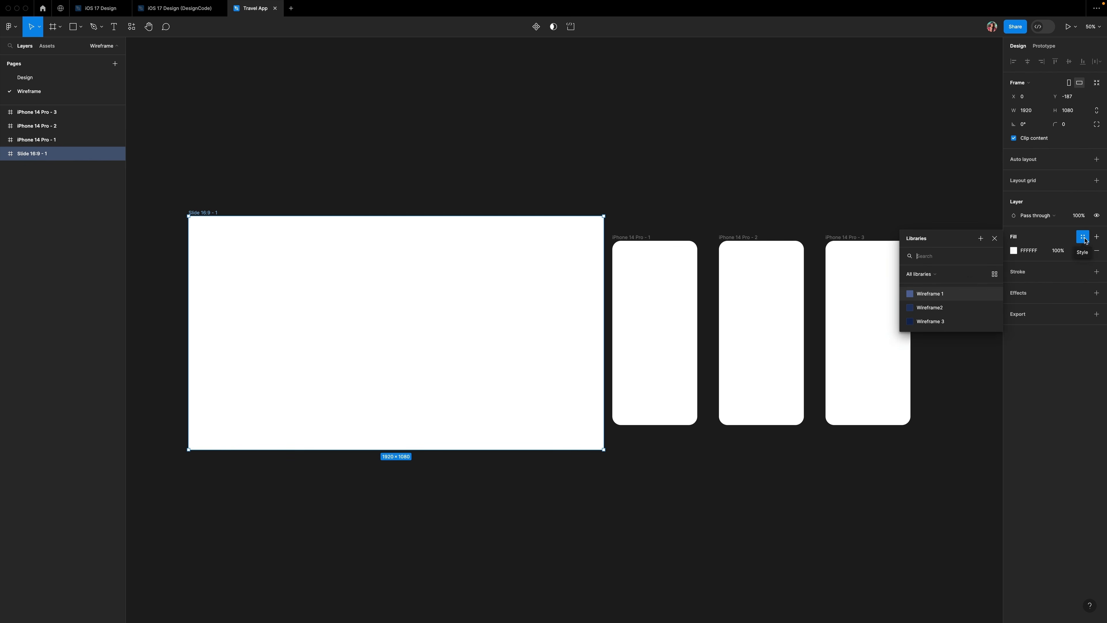
click(930, 293)
key(Tab)
click(1083, 236)
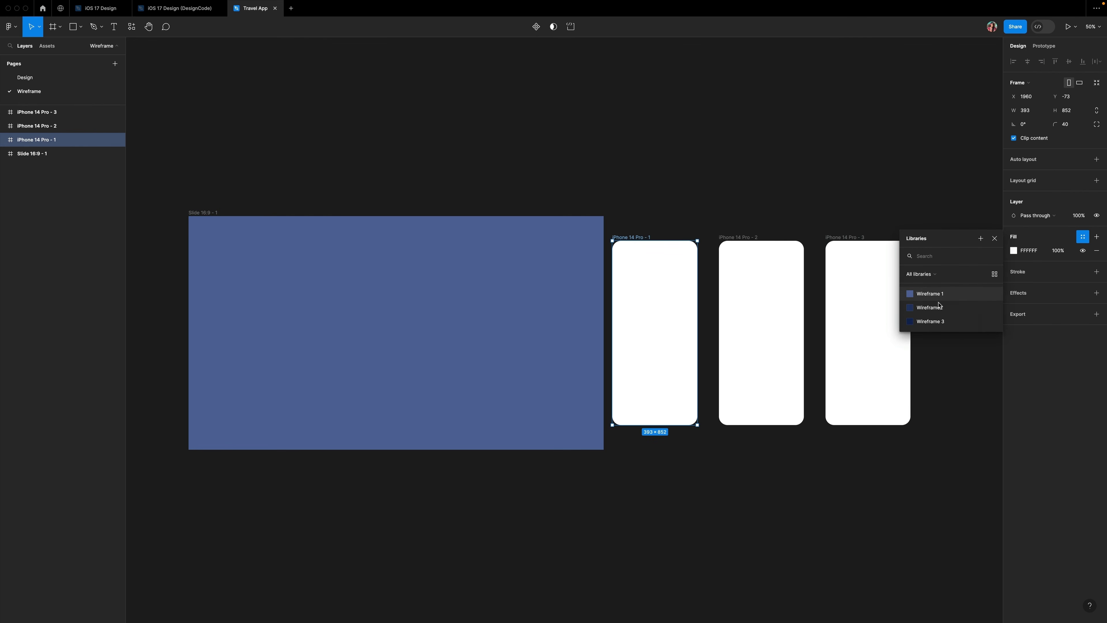
click(937, 319)
click(770, 304)
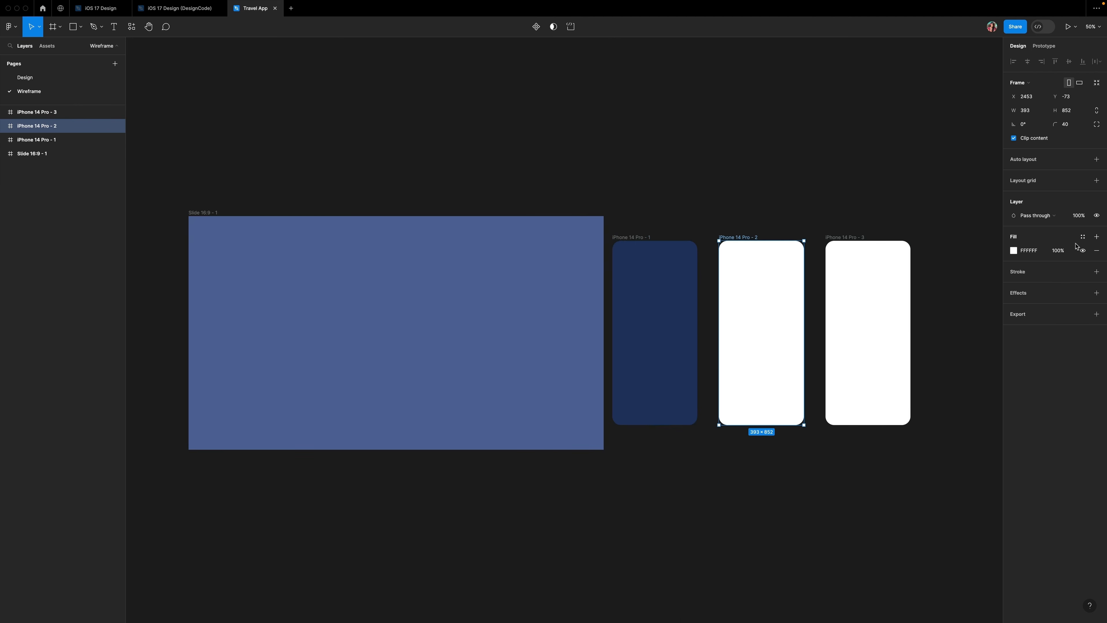
click(1083, 236)
click(930, 307)
click(862, 303)
click(1083, 236)
click(931, 307)
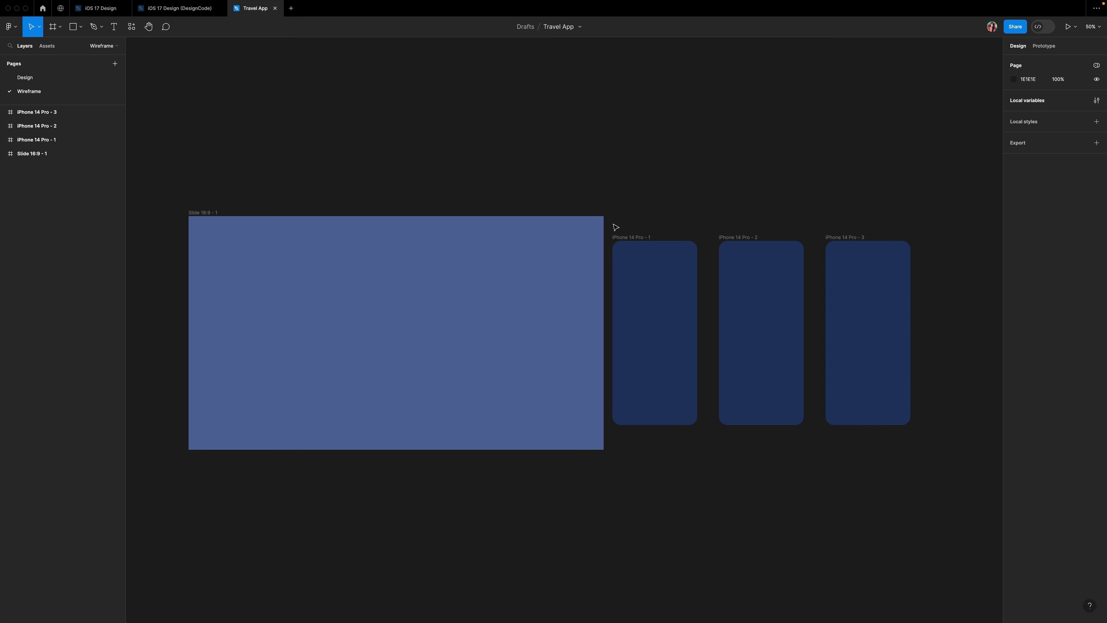
Move the three phone frames together onto the slide frame and centre them in it.
drag(613, 228, 926, 441)
drag(781, 309, 417, 309)
scroll(417, 308, left, 5)
key(shift+0)
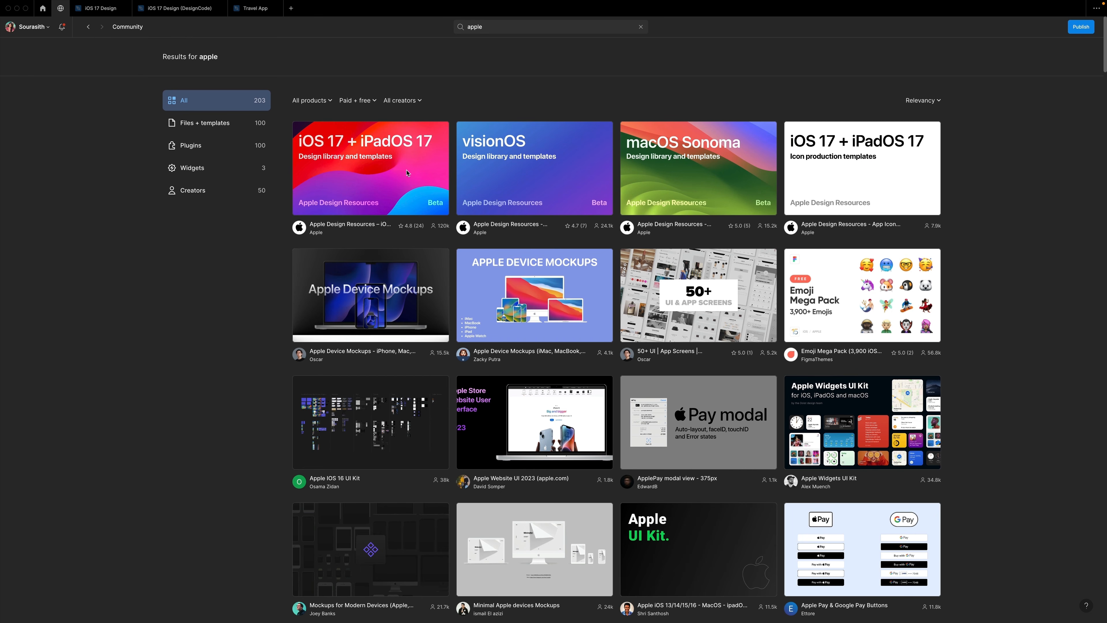
Open the Apple Design Resources iOS 17 + iPadOS 17 library from the Community search results and view its file.
click(385, 179)
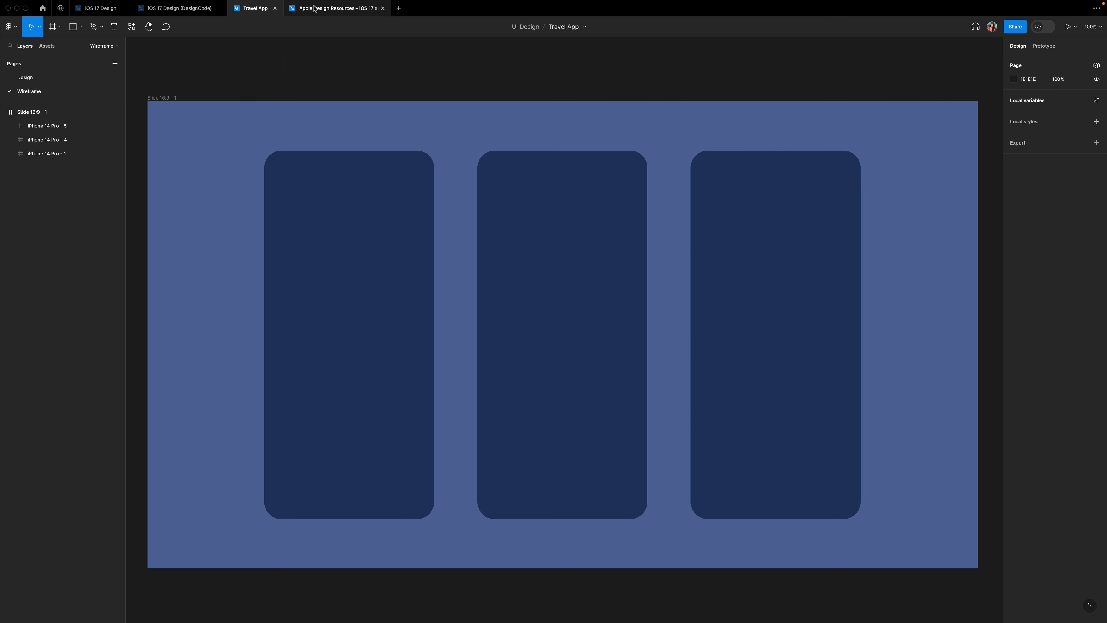
click(330, 10)
click(38, 122)
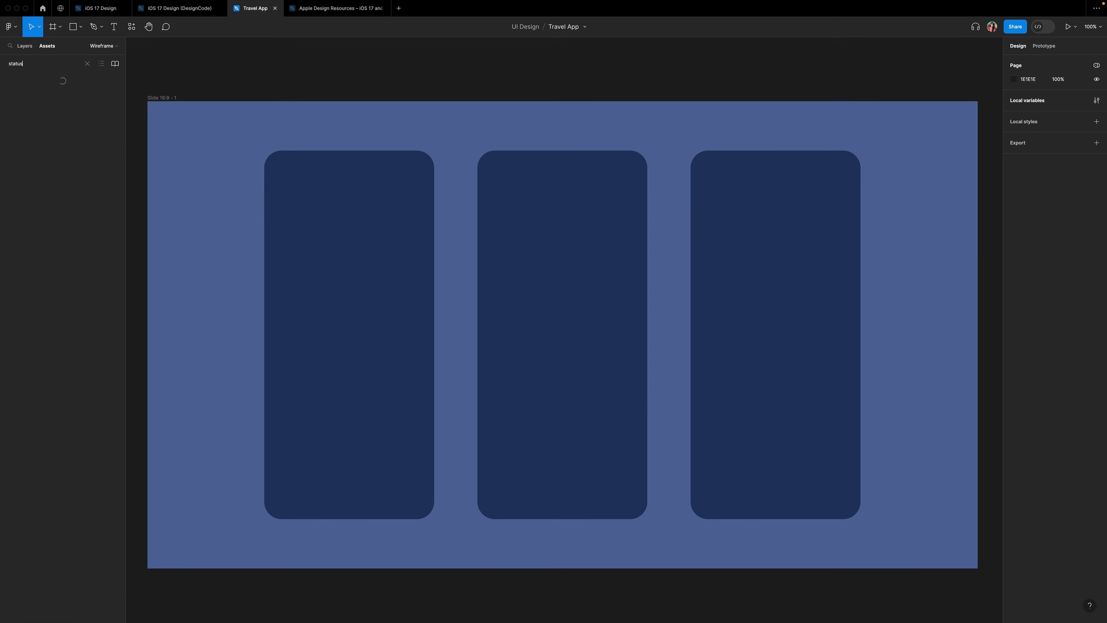
Place the library's iPhone status bar at the top and its home indicator at the bottom of the first phone frame.
text(bar)
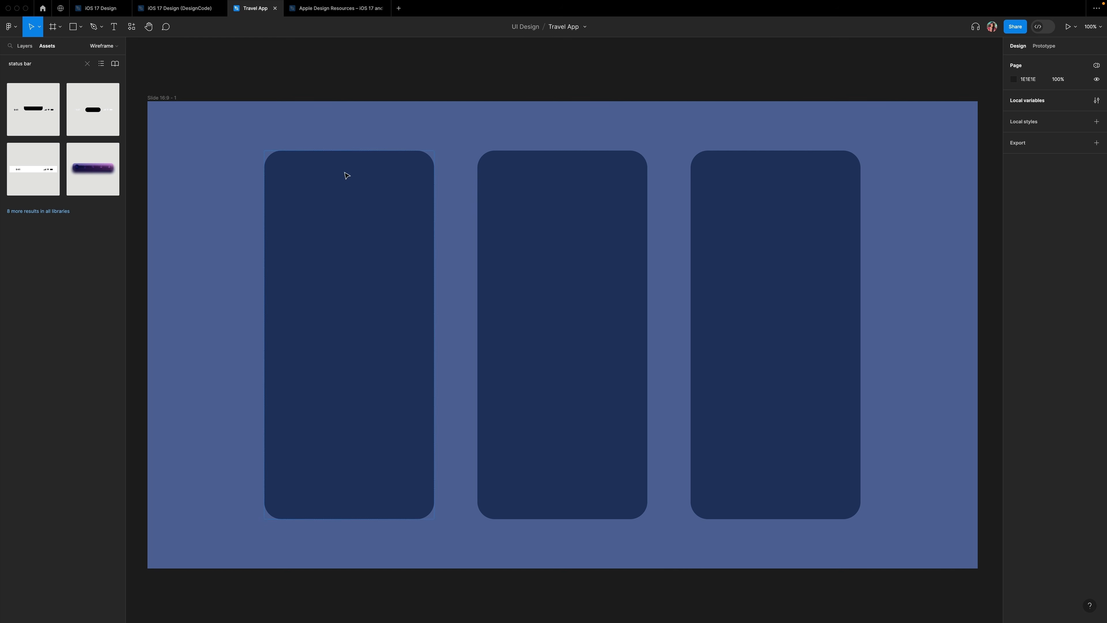
drag(346, 175, 317, 166)
click(35, 64)
key(super+a)
text(h)
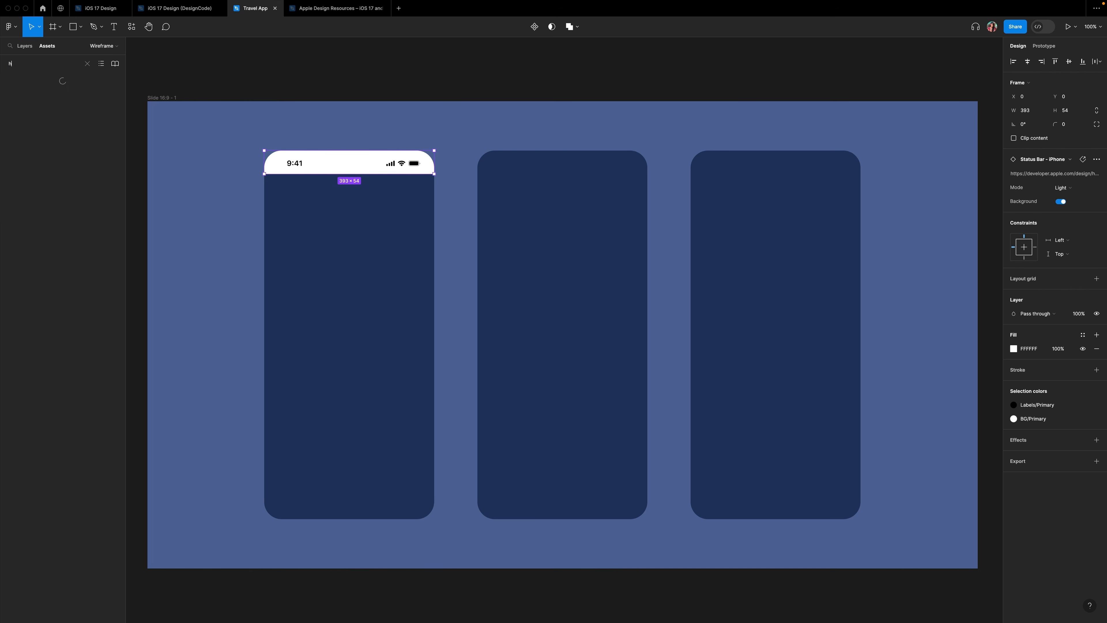
text(ome indicator)
drag(33, 109, 340, 515)
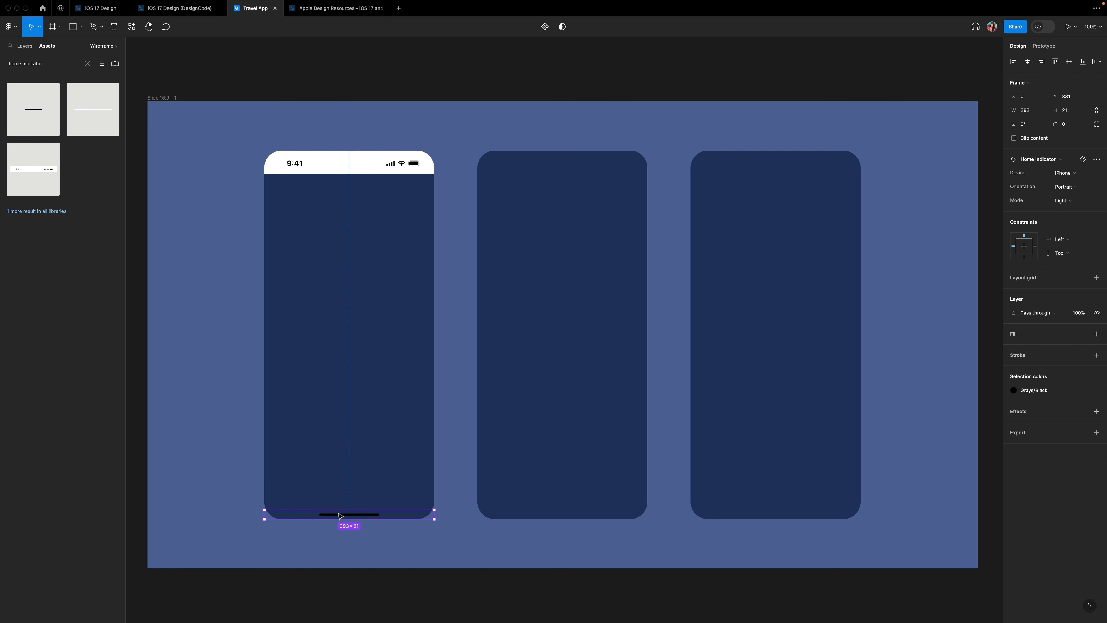
Turn off the background of the status bar in the first phone frame, leaving the frame in its centred position.
click(343, 168)
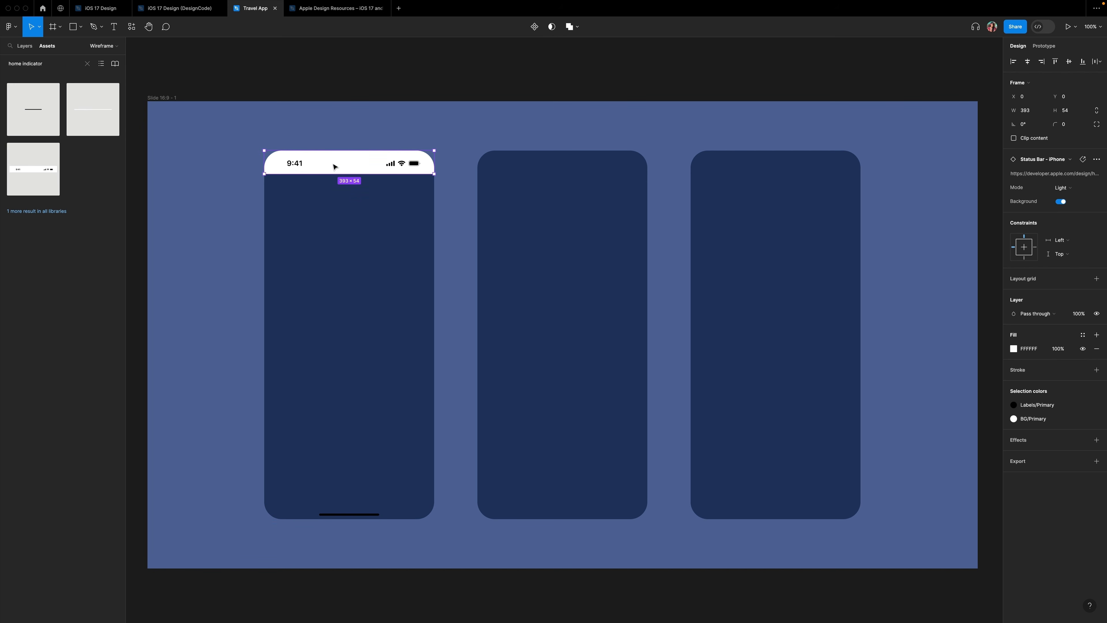
click(1060, 202)
click(397, 318)
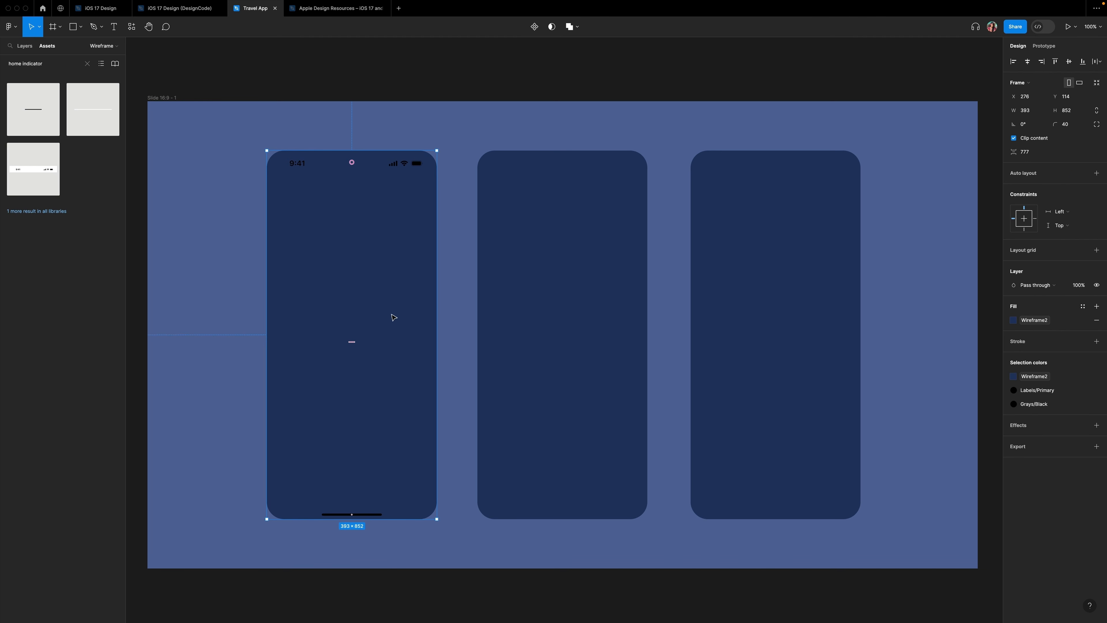
key(super+z)
Replace the second and third phone frames with copies of the first phone frame.
click(366, 308)
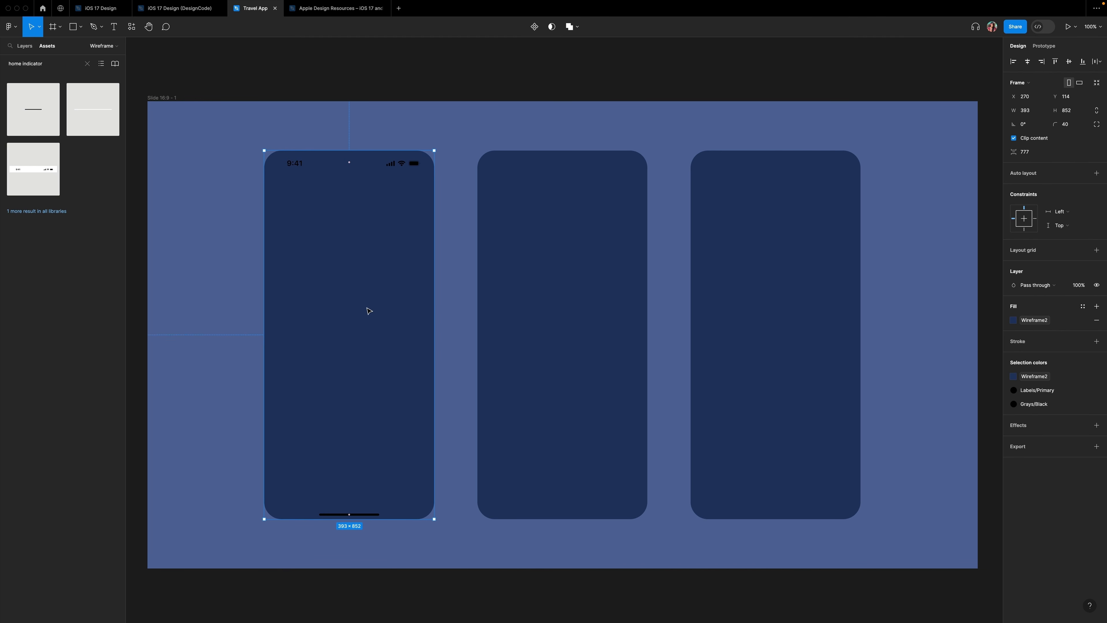
right_click(367, 310)
click(379, 314)
click(598, 321)
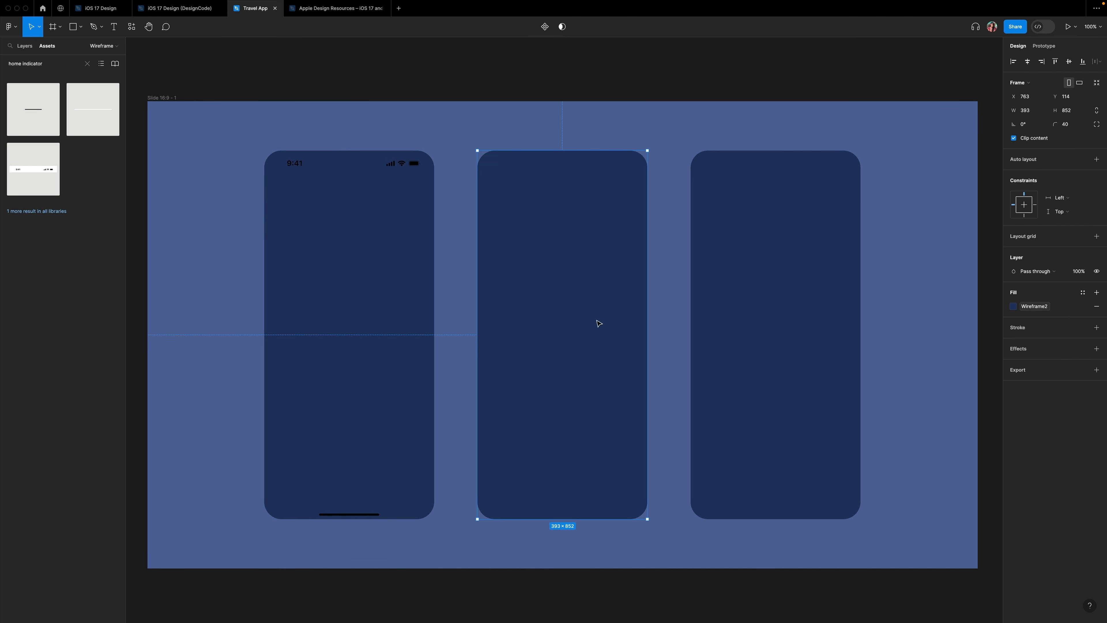
shift+click(756, 343)
right_click(764, 339)
click(792, 369)
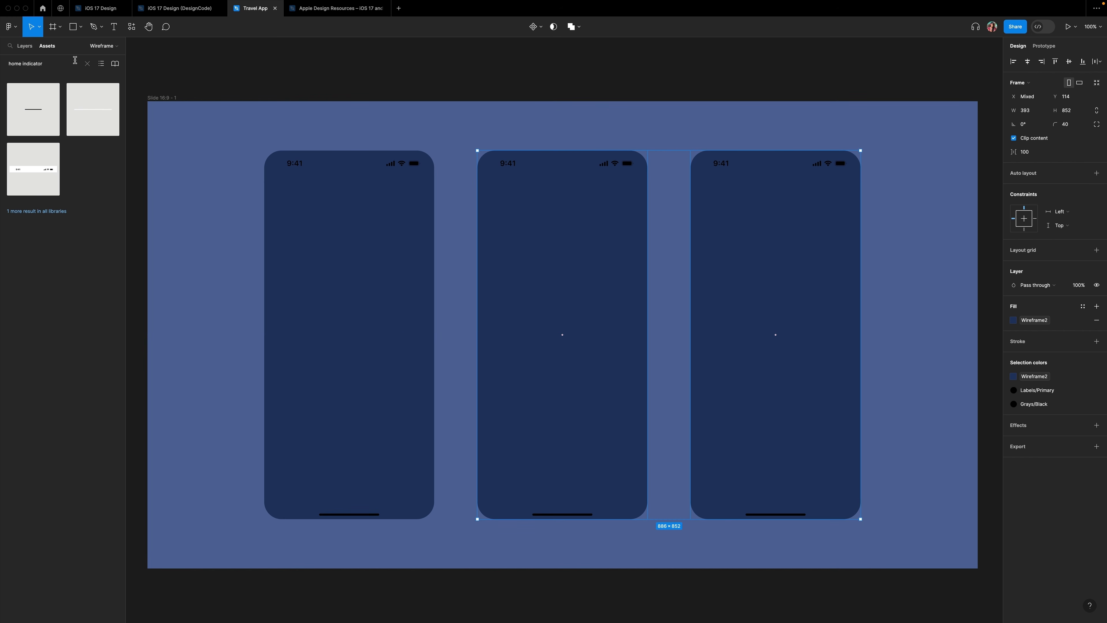
click(24, 46)
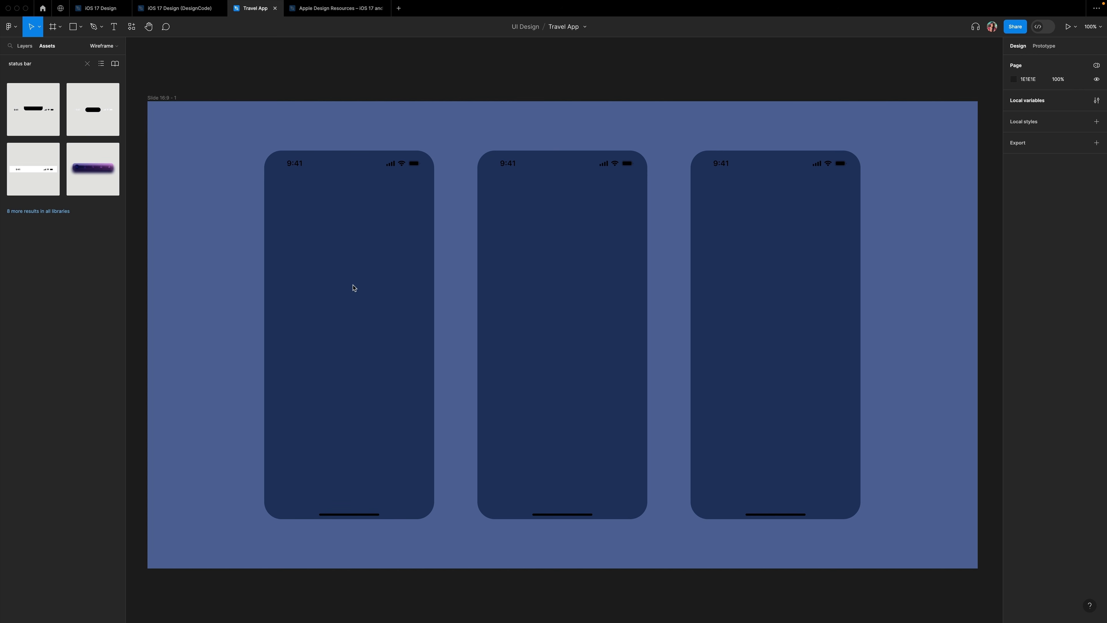
Draw a rectangle about 293 × 373 below the status bar in the first phone frame.
key(r)
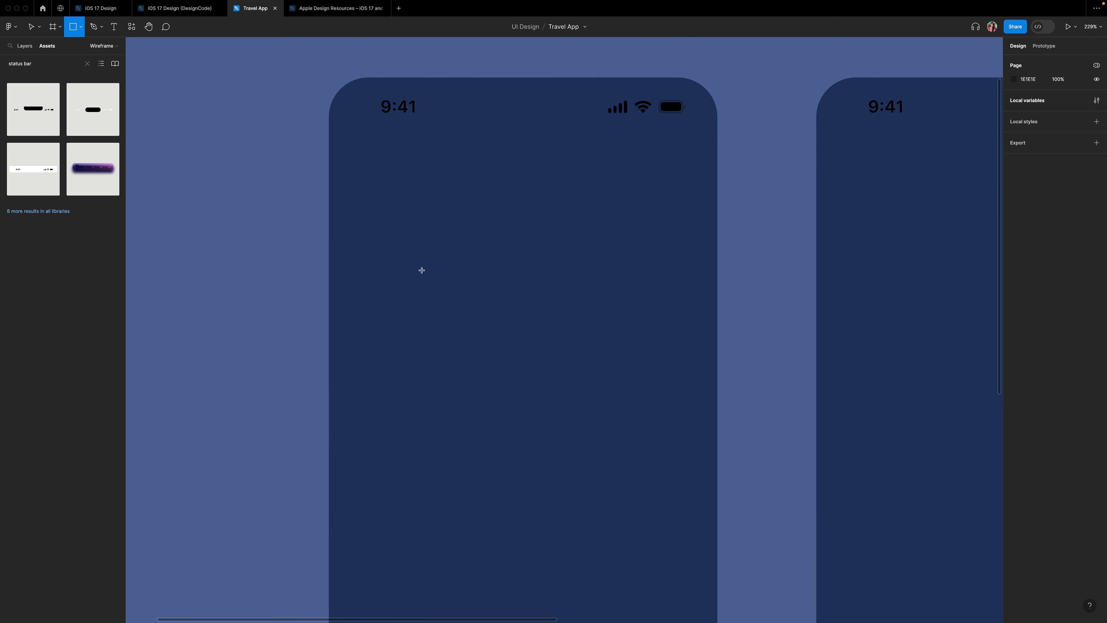
click(24, 47)
mouse_move(380, 195)
mouse_down()
mouse_move(642, 463)
mouse_move(671, 561)
mouse_up()
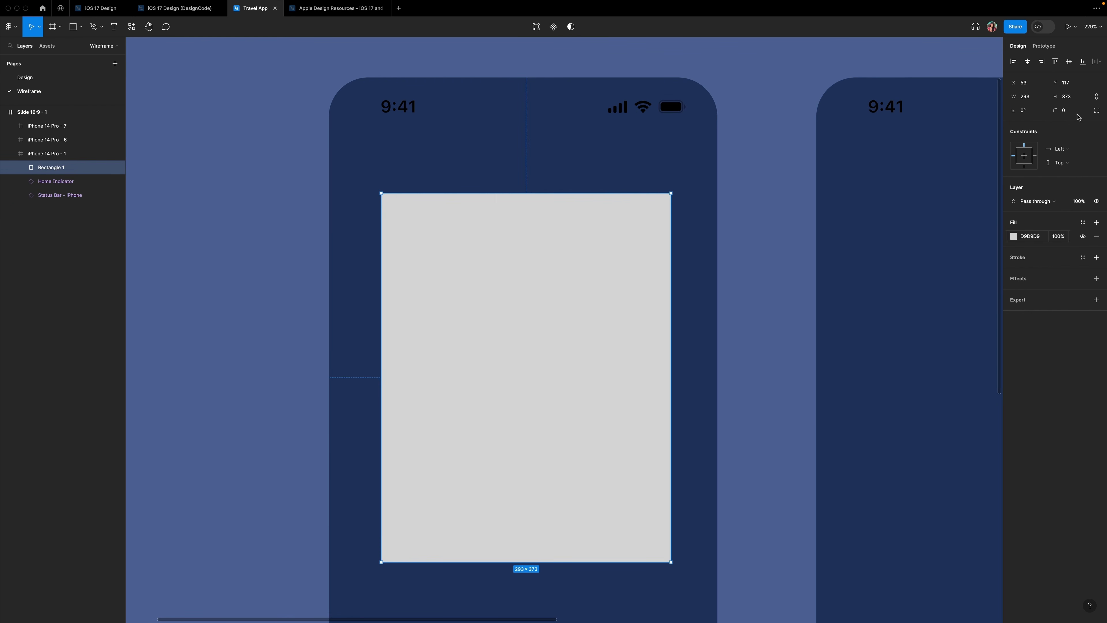
Resize the rectangle to 373 × 574 and move it flush with the phone frame's right edge, at X 20, Y 116.
click(1028, 96)
text(373)
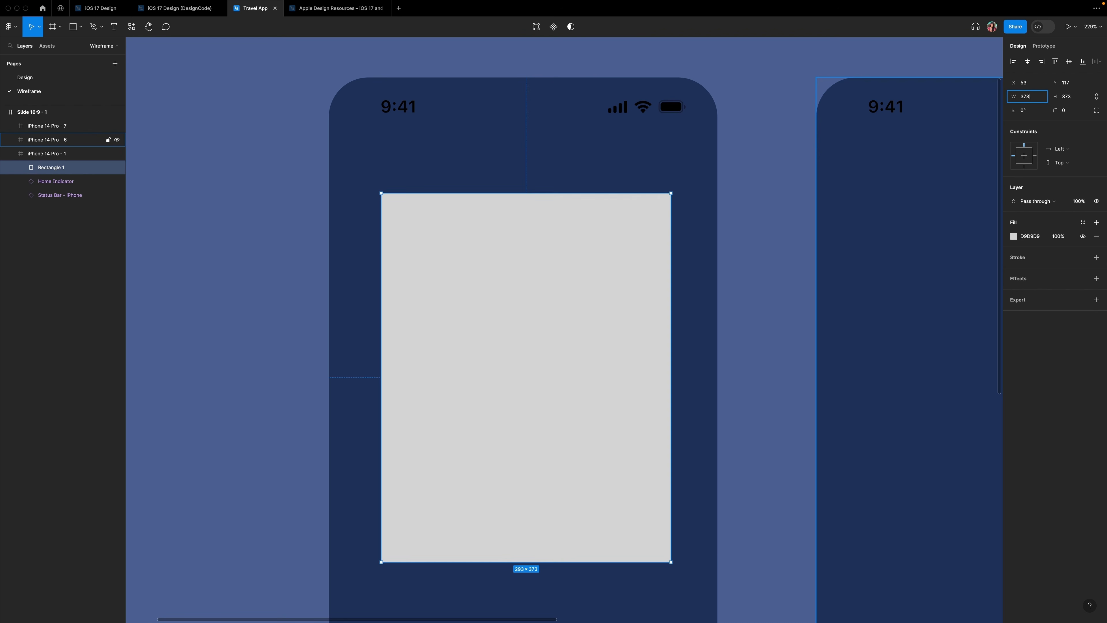
key(Tab)
text(5)
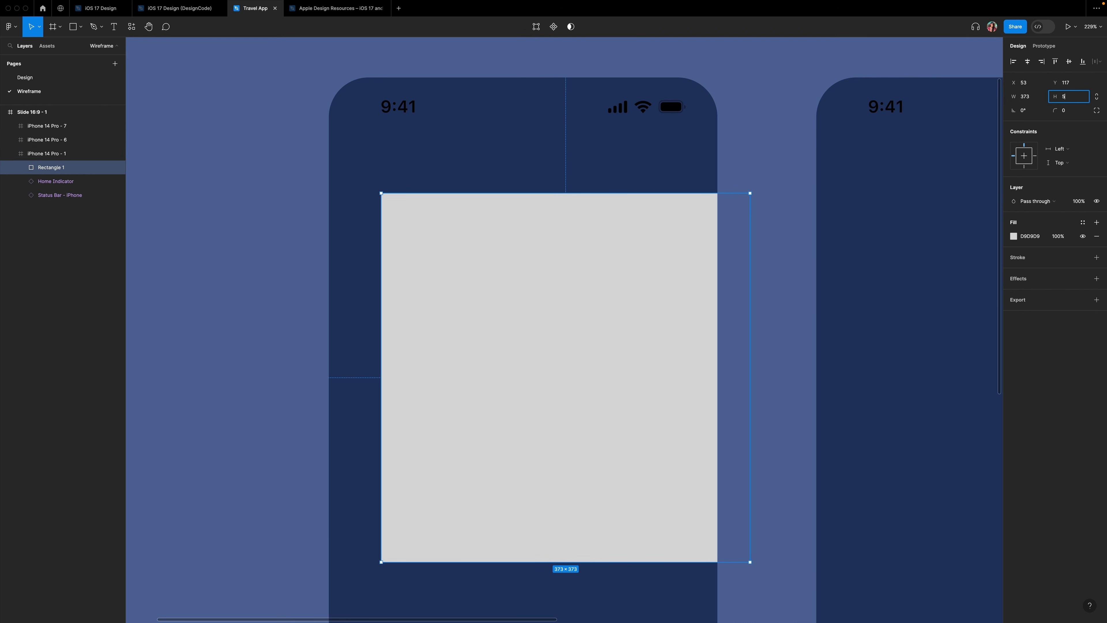
text(74)
key(Return)
drag(559, 335, 526, 334)
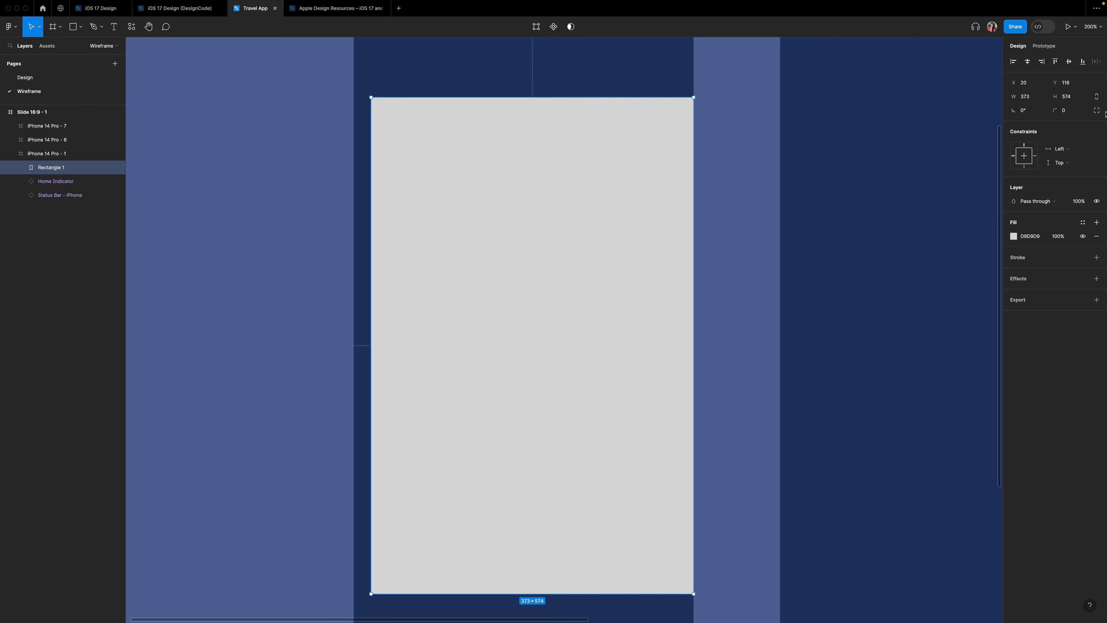
Round the rectangle's two top corners and bottom-left corner to 30, keeping the bottom-right corner at 0.
click(1097, 111)
click(1022, 124)
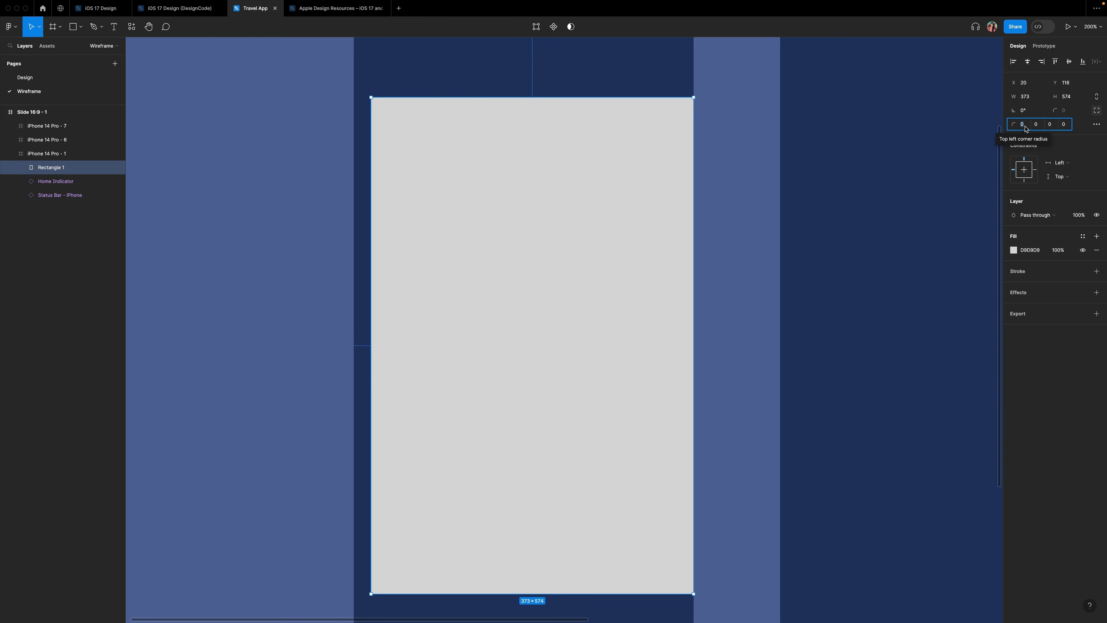
text(30)
key(Tab)
text(30)
key(Tab)
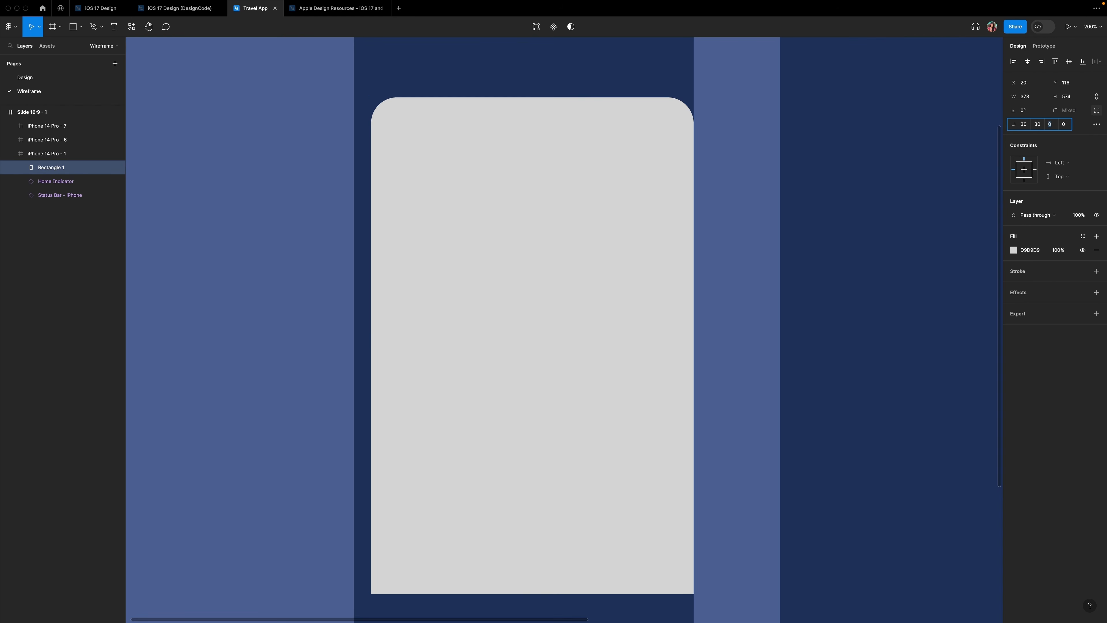
key(Tab)
text(30)
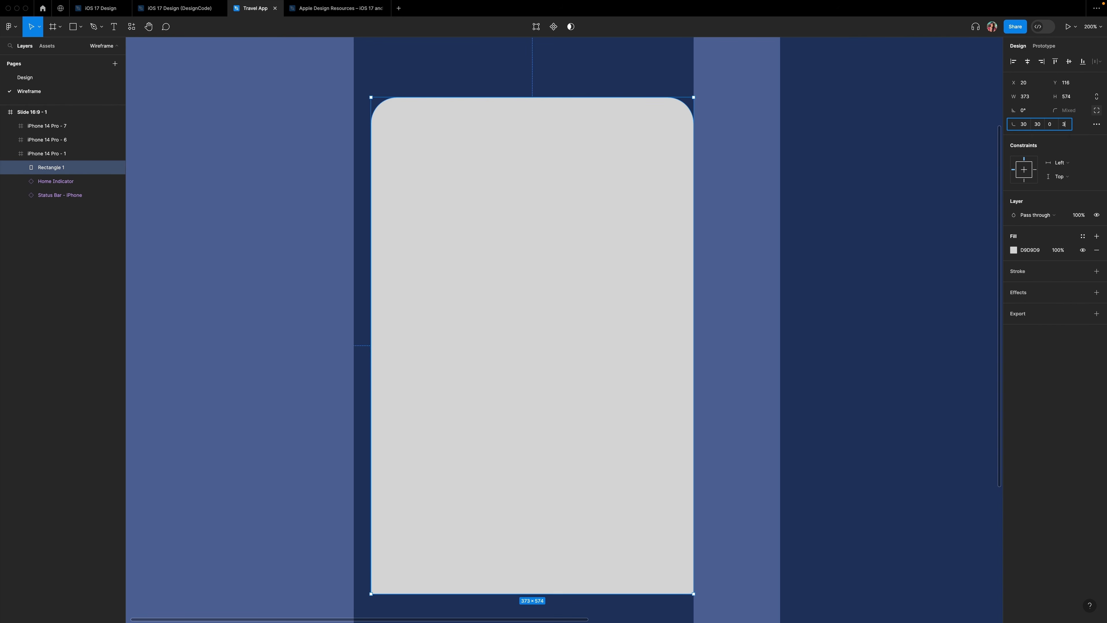
key(Return)
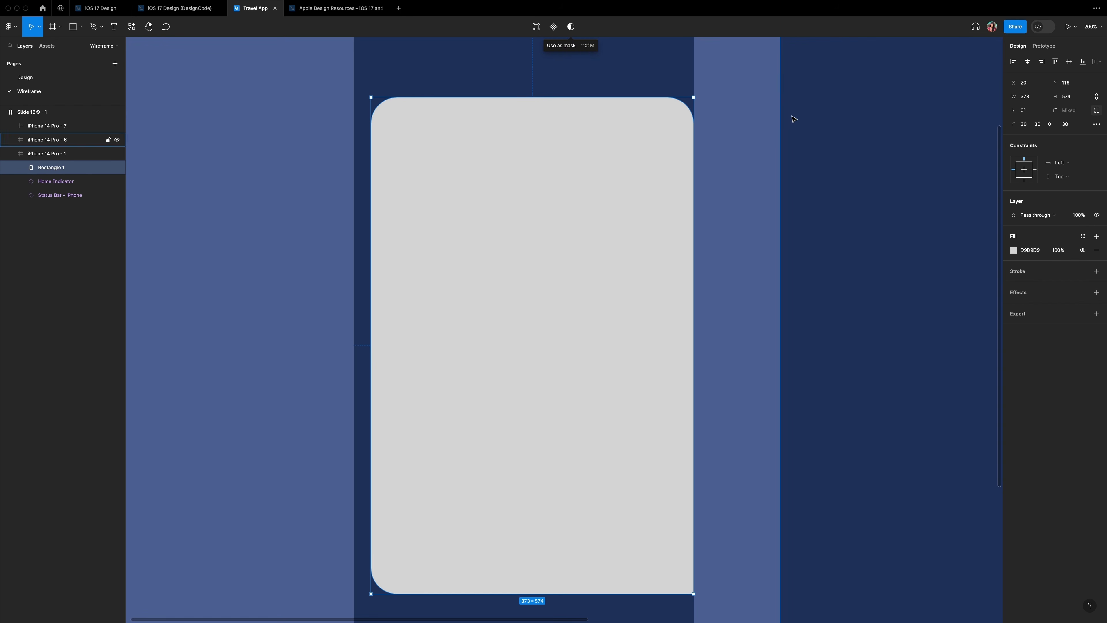
Add a vector point midway along the card's bottom edge and raise it with the bottom-left point to Y 650.
click(537, 27)
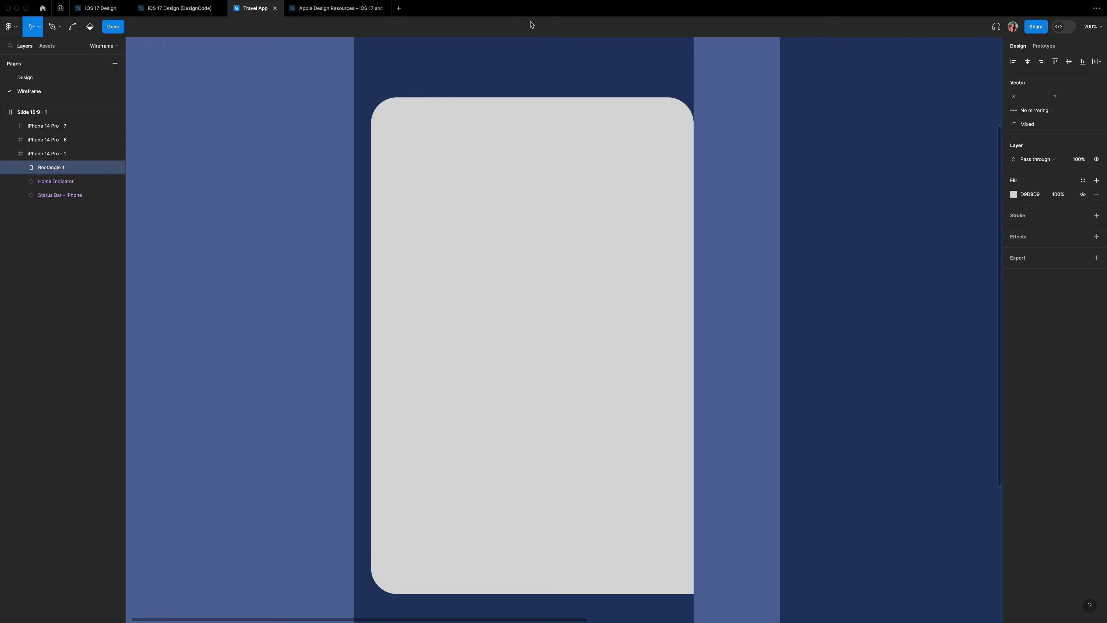
click(532, 594)
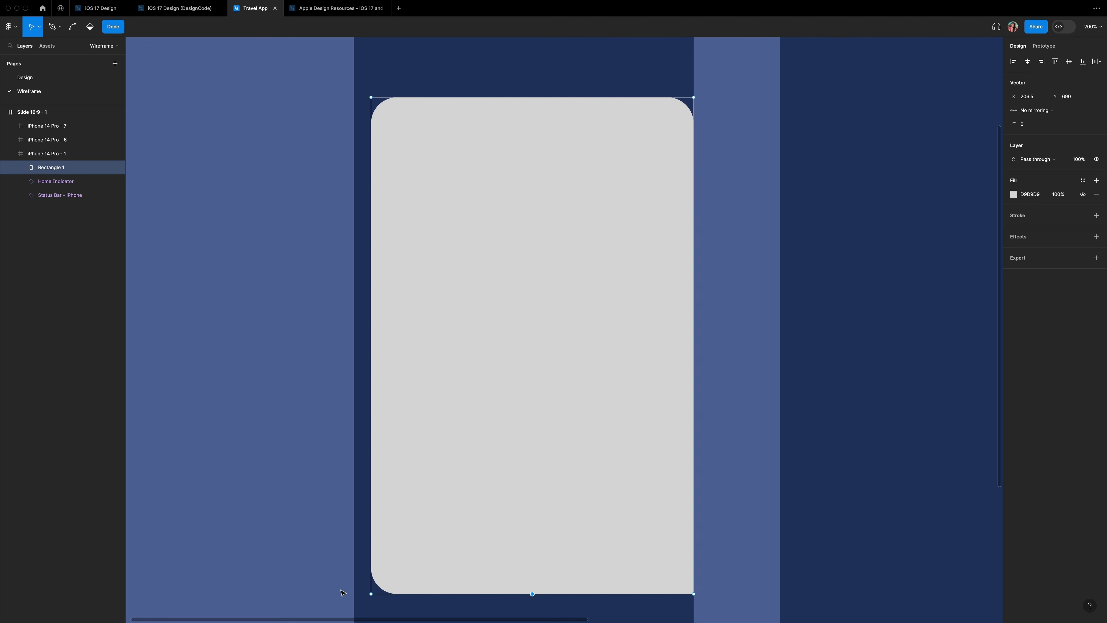
drag(331, 579, 560, 611)
key(shift+Up)
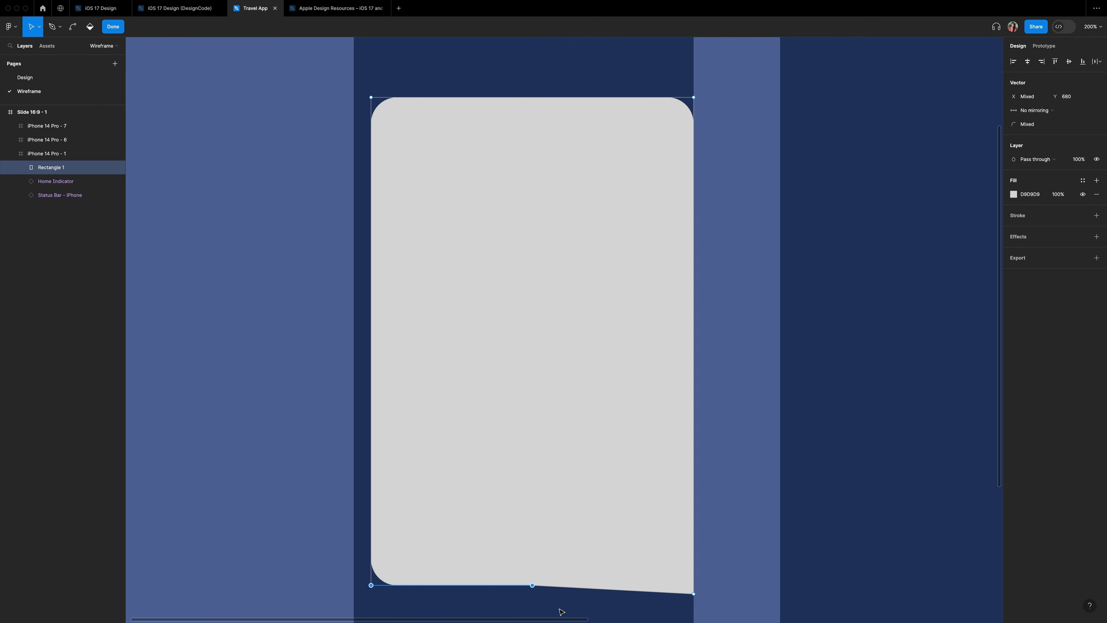
key(shift+Up)
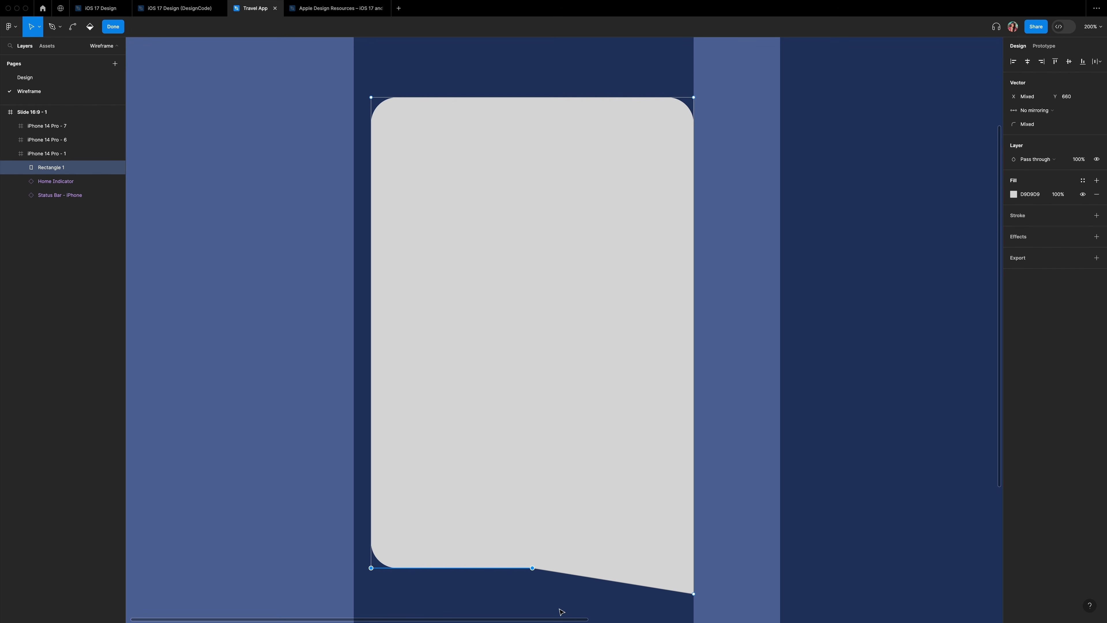
key(shift+Up)
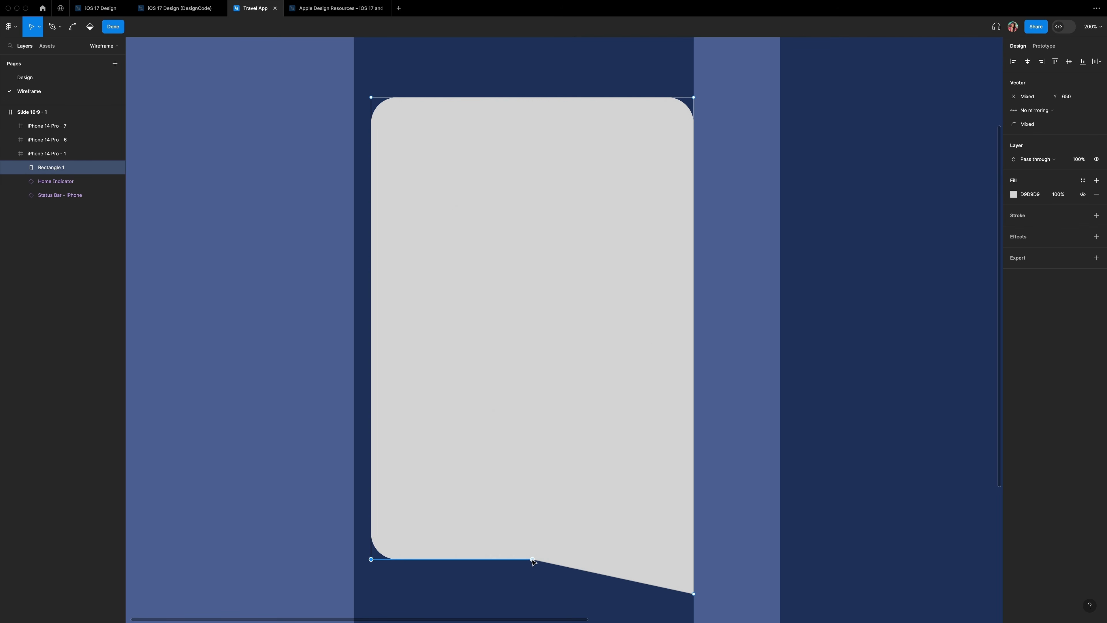
Move the added bottom-edge point of the card right to X 316.5.
click(532, 559)
key(shift+Right)
key(shift+Right)
key(shift+Right)
key(shift+Right)
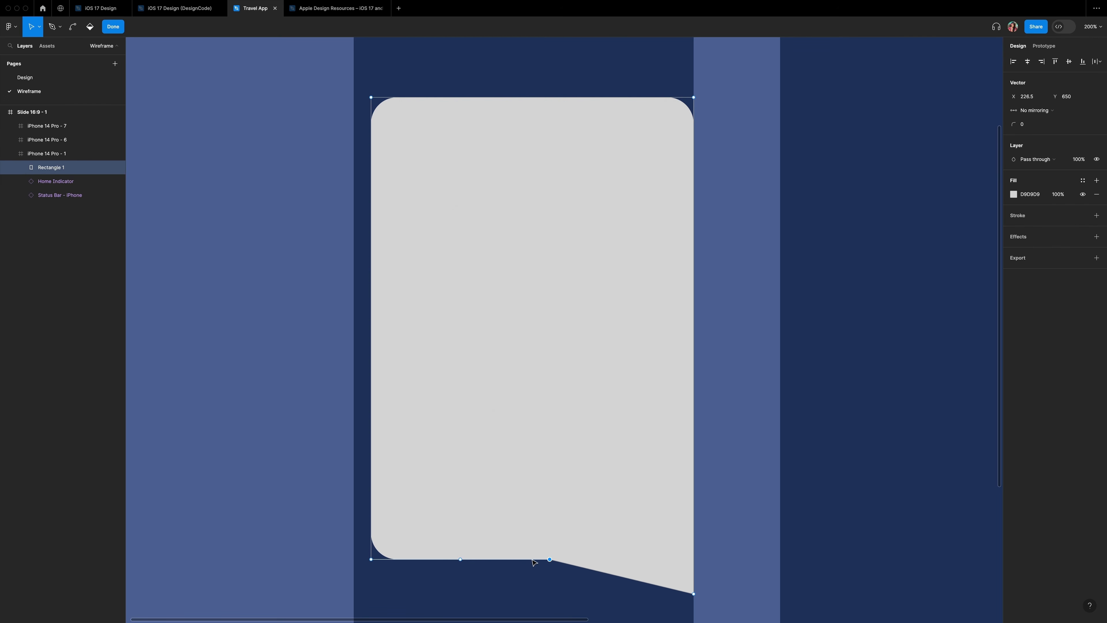
key(shift+Right)
key(shift+Right)
key(shift+Right)
key(shift+Right)
key(shift+Right)
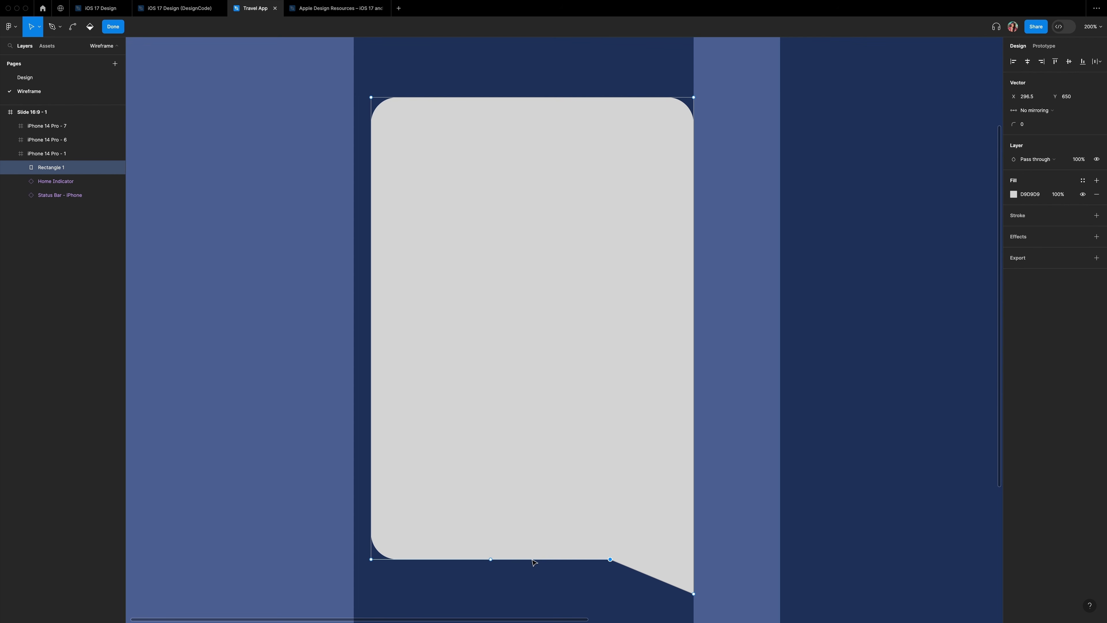
key(shift+Right)
key(shift+Right)
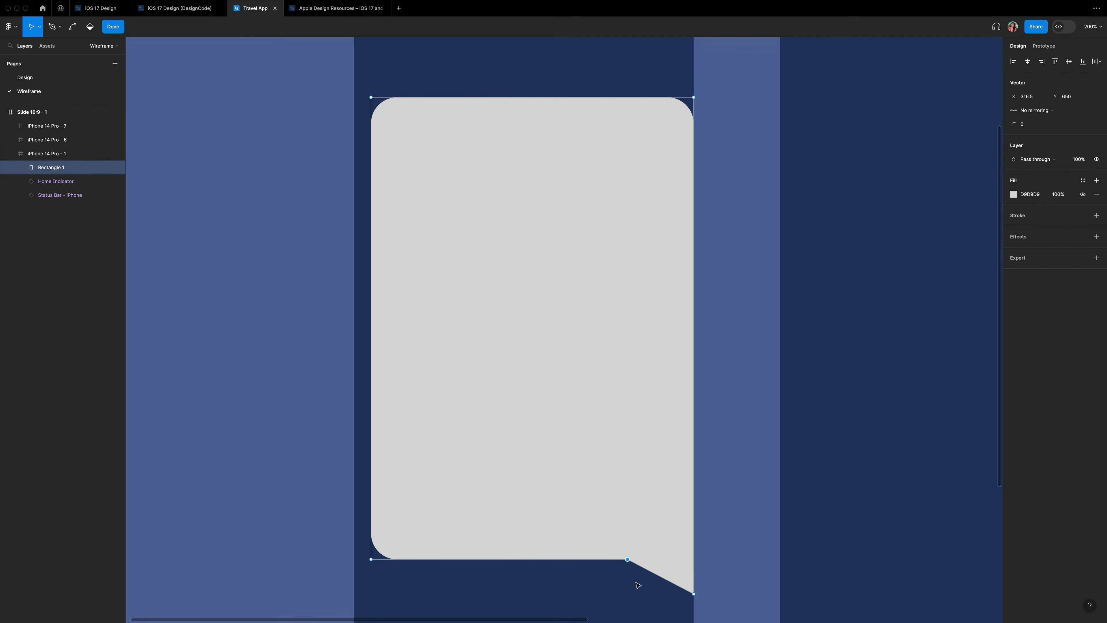
Bend the slanted segment at the card's bottom-right corner into a smooth convex curve.
drag(638, 583, 610, 519)
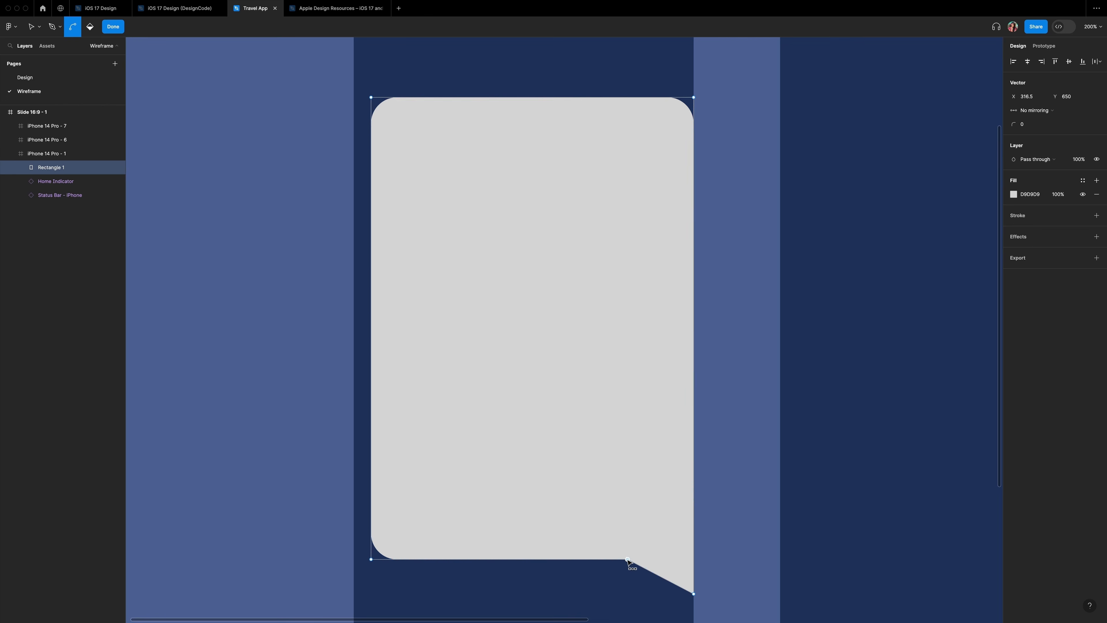
key(super+equal)
scroll(628, 561, down, 10)
drag(509, 273, 807, 352)
key(super+minus)
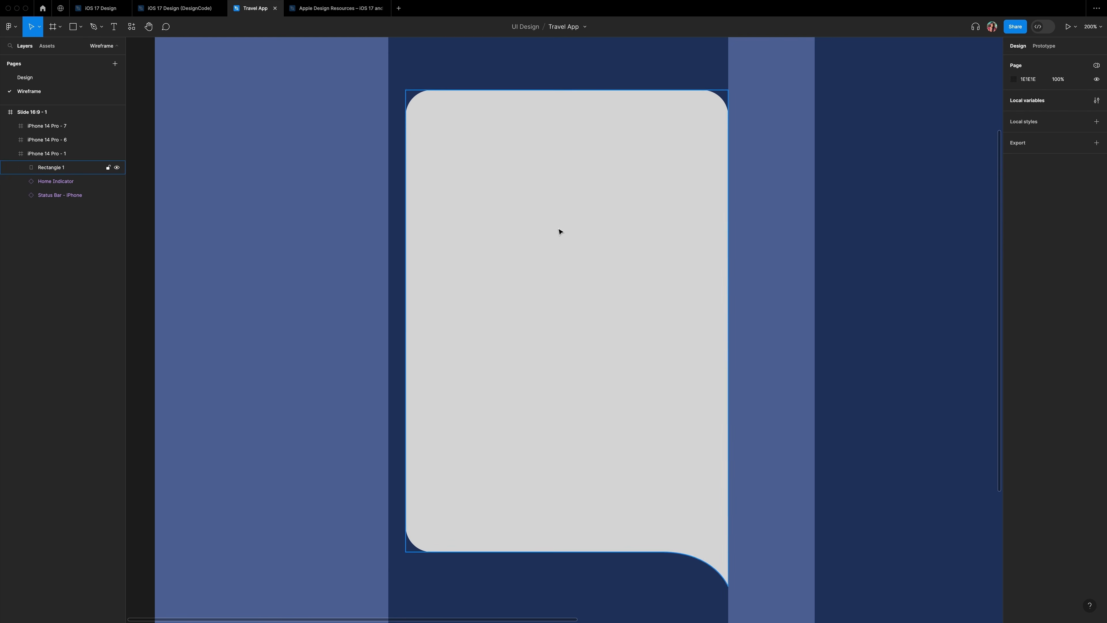
Apply the Wireframe 3 color style to the card shape's fill.
key(Escape)
click(1083, 222)
click(940, 326)
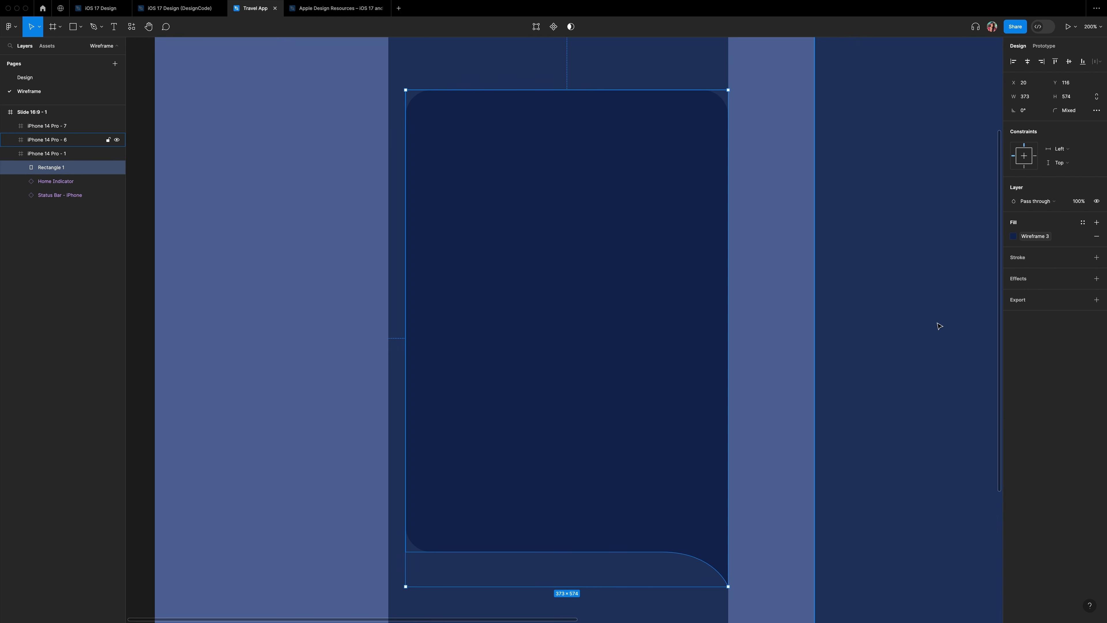
Draw a 100 × 100 square in the card's upper left with corner radius 20 and the Wireframe 1 fill.
key(r)
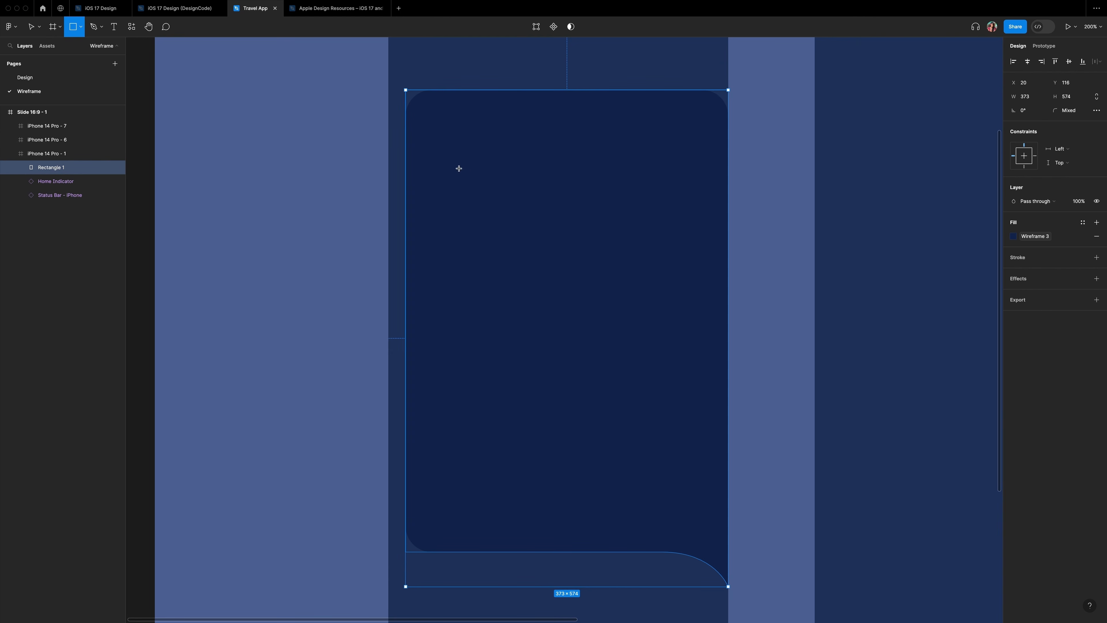
drag(426, 152, 513, 239)
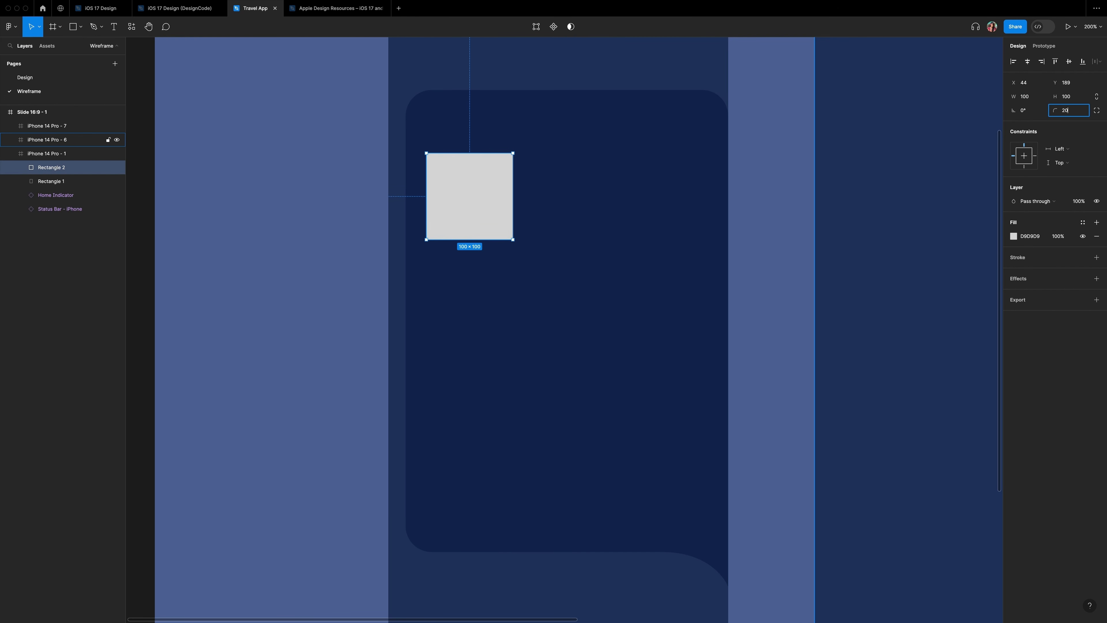
text(20)
key(Return)
click(1083, 223)
click(915, 284)
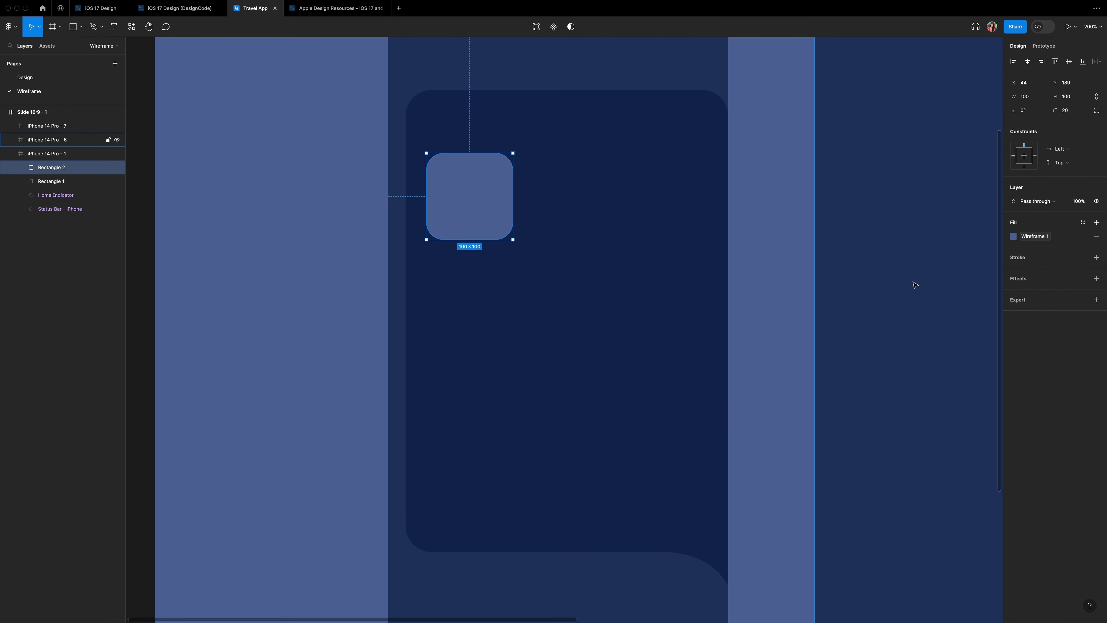
Draw a pill 50 wide and about 17 high with corner radius 20, centered 8 px below the square.
key(r)
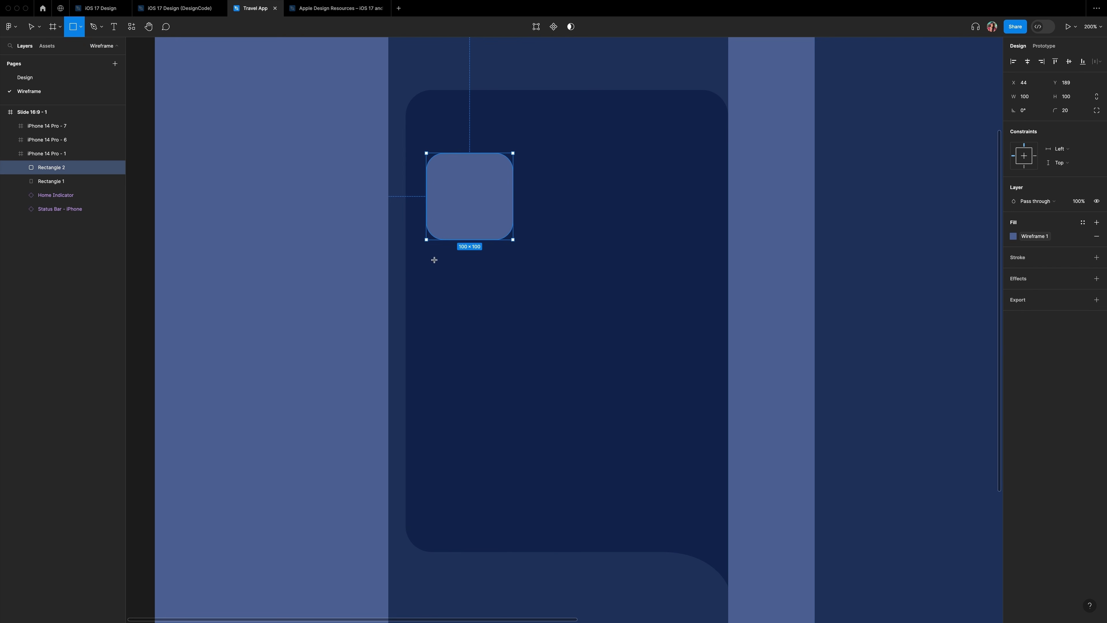
drag(427, 255, 513, 270)
drag(1034, 96, 1003, 97)
text(50)
key(Tab)
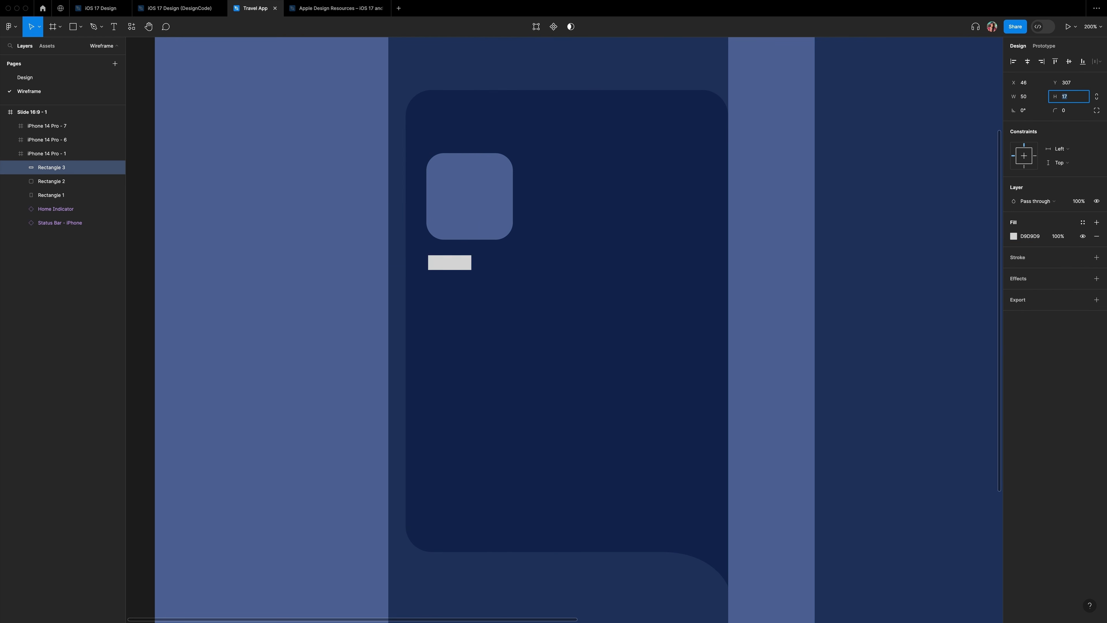
drag(1072, 111, 1052, 110)
text(20)
key(Return)
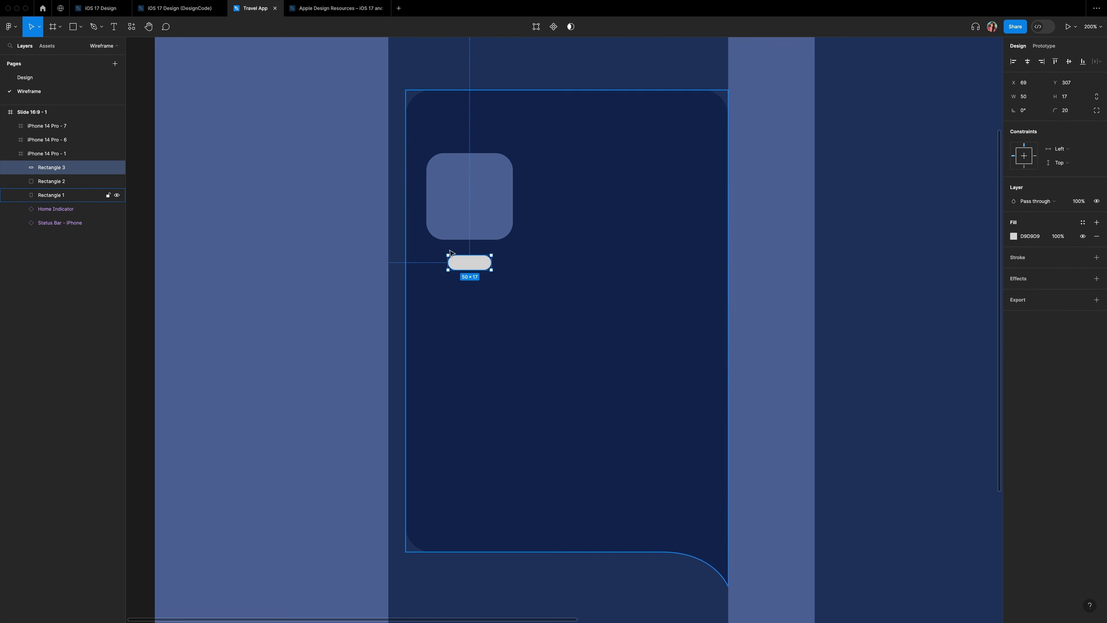
key(shift+Up)
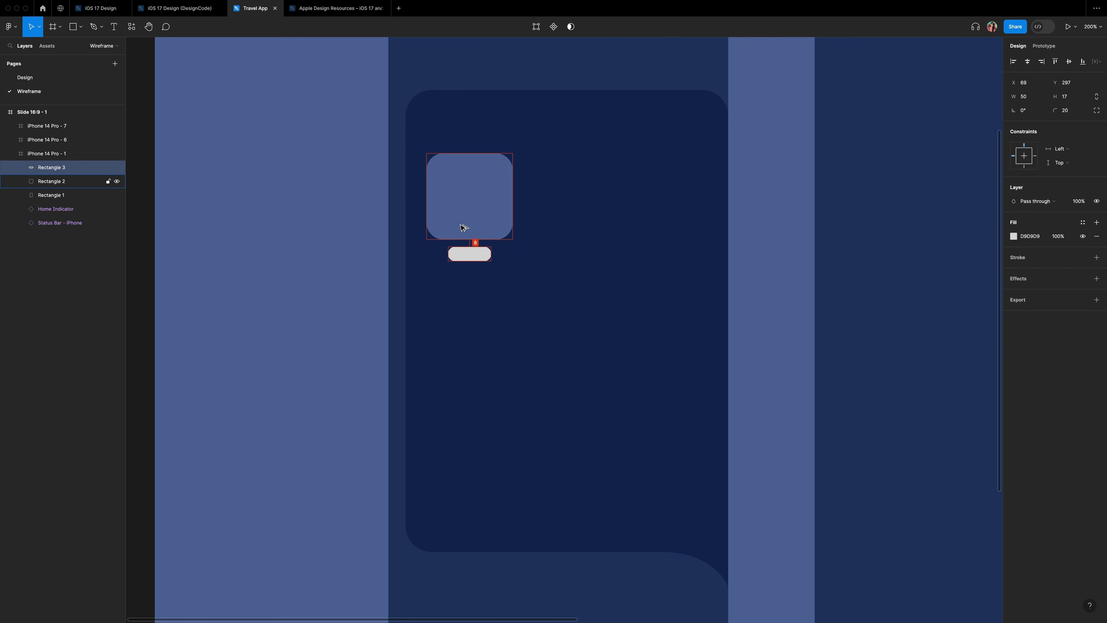
drag(468, 253, 468, 255)
Group the square and the pill and name the group Item 1.
click(469, 236)
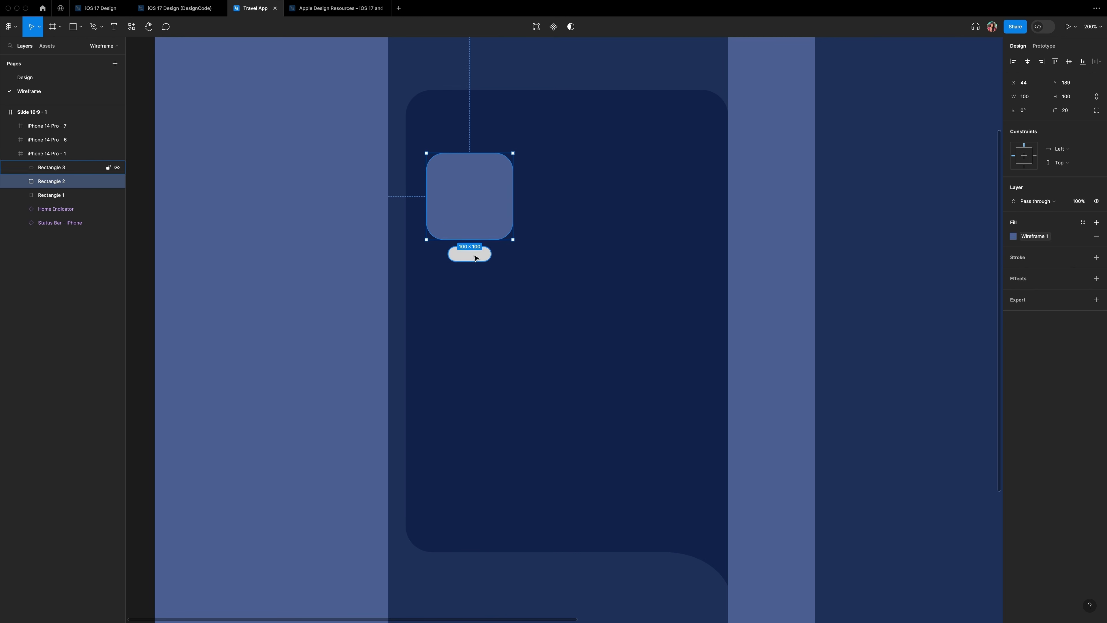
shift+click(476, 258)
right_click(476, 257)
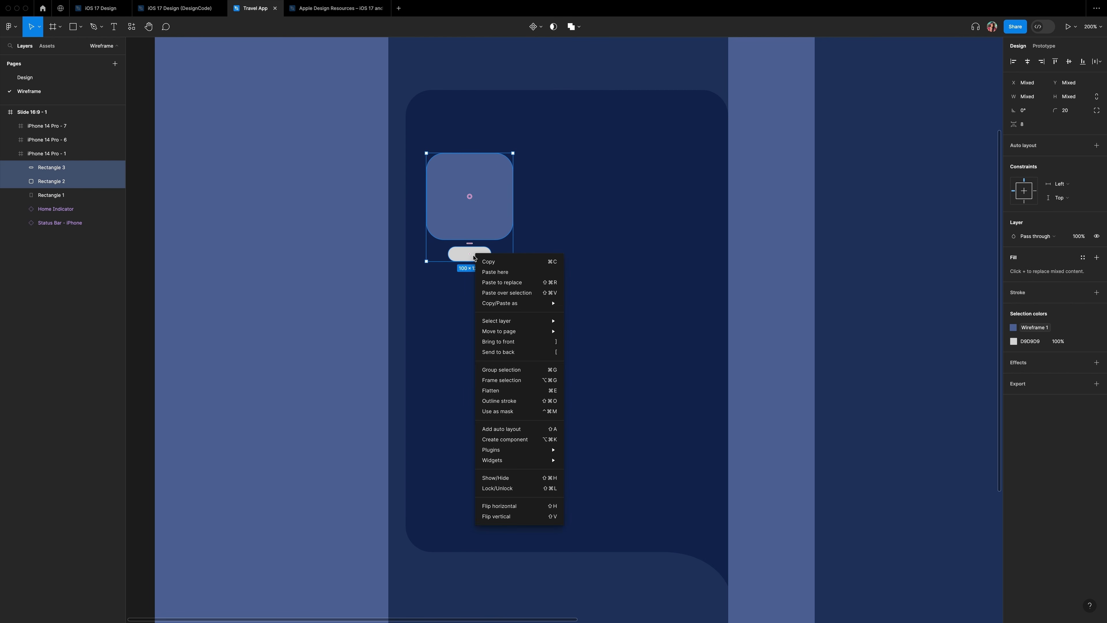
key(super+g)
double_click(52, 170)
text(Item 1)
click(261, 169)
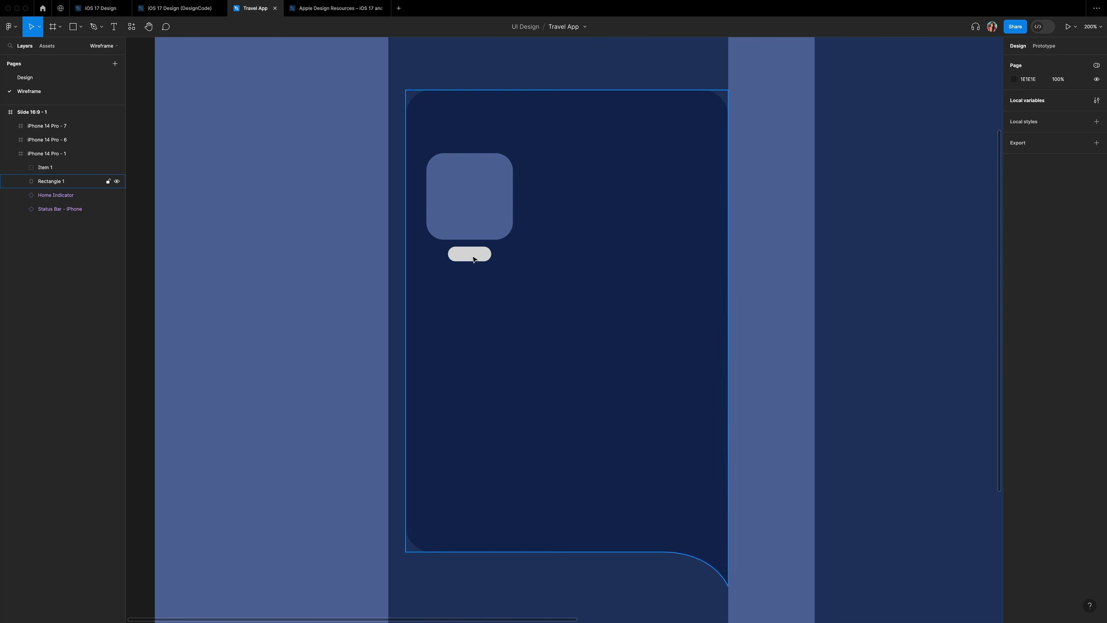
Fill the pill inside Item 1 with the Wireframe 1 style.
double_click(472, 257)
click(1084, 223)
click(917, 280)
Duplicate the Item 1 group and move the copy 120 px to the right.
click(462, 191)
key(super+d)
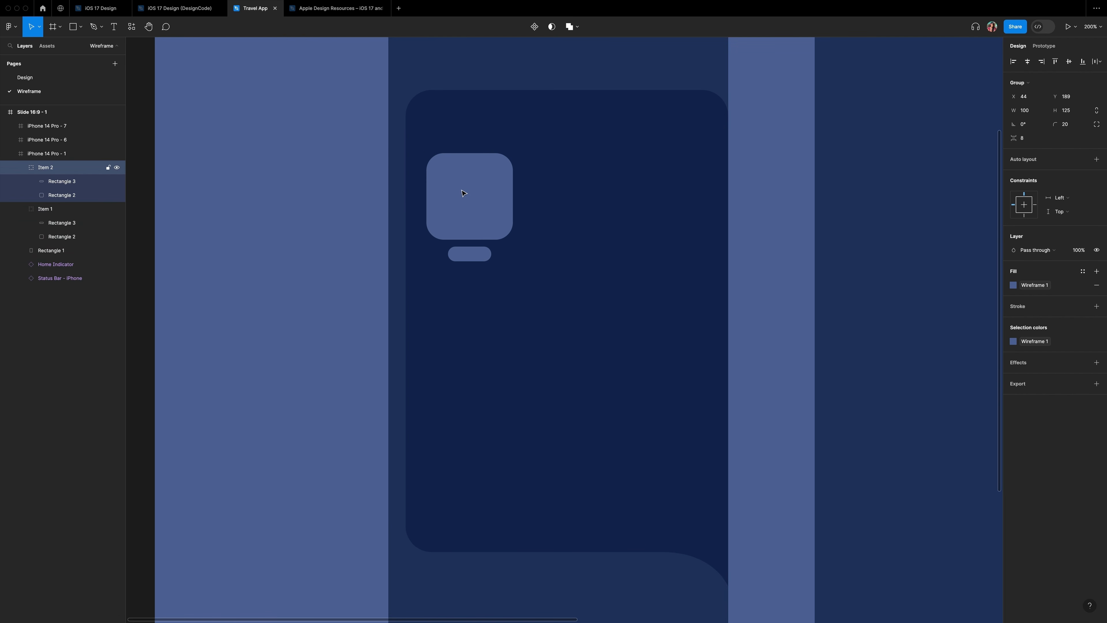
key(shift+Right)
key(shift+Right)
key(shift+Right)
key(shift+Right)
key(shift+Right)
key(shift+Right)
key(shift+Right)
key(shift+Right)
key(shift+Right)
key(shift+Right)
key(shift+Right)
key(shift+Right)
Duplicate the second item group and move the new copy 120 px right, to X 284.
key(super+d)
key(shift+Right)
key(shift+Right)
key(shift+Right)
key(shift+Right)
key(shift+Right)
key(shift+Right)
key(shift+Right)
key(shift+Right)
key(shift+Right)
key(shift+Right)
key(shift+Right)
key(shift+Right)
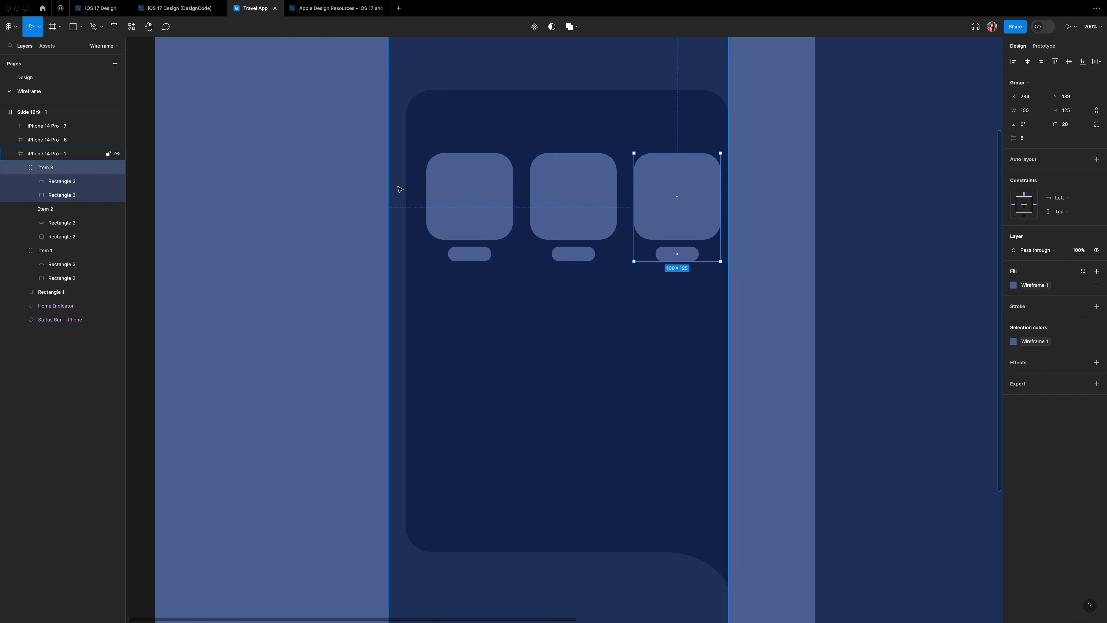
Set the horizontal spacing between the three item groups to 32 and change their squares' fill to Wireframe2.
shift+click(59, 251)
click(1037, 142)
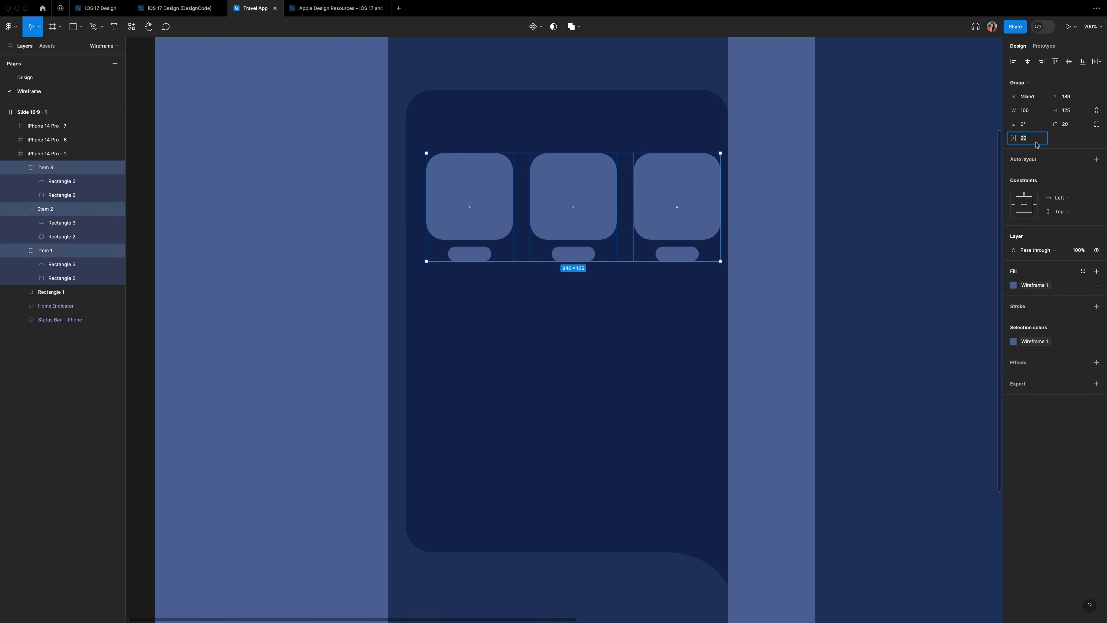
text(32)
key(Return)
double_click(704, 194)
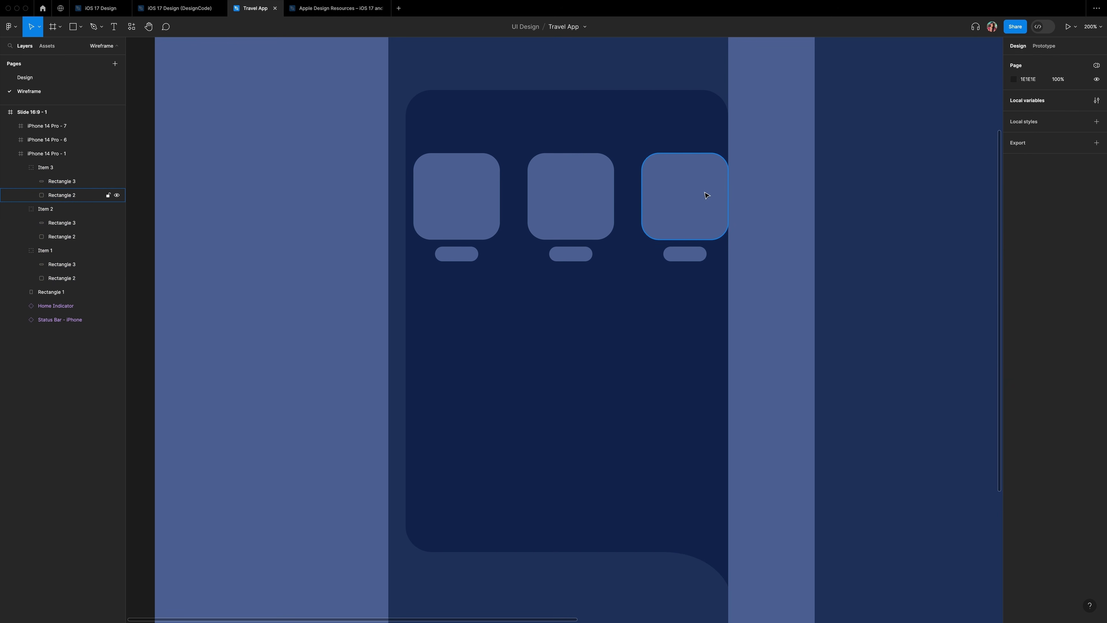
key(super+alt+a)
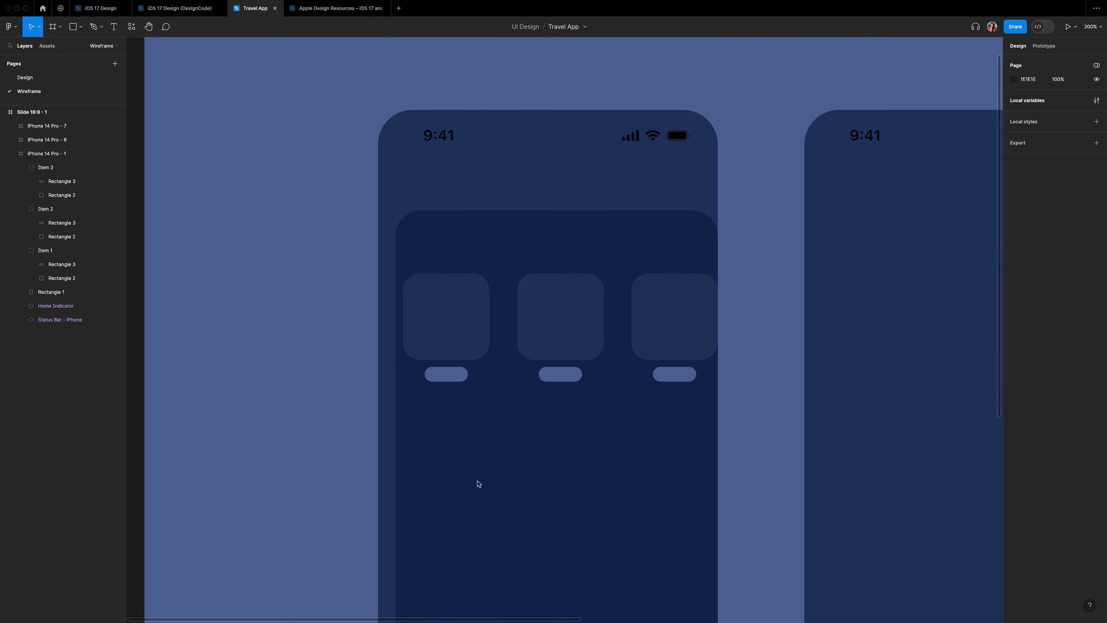
Draw a rectangle below the three items in the card and set its size to 350 × 60.
key(r)
drag(414, 435, 696, 486)
click(1025, 96)
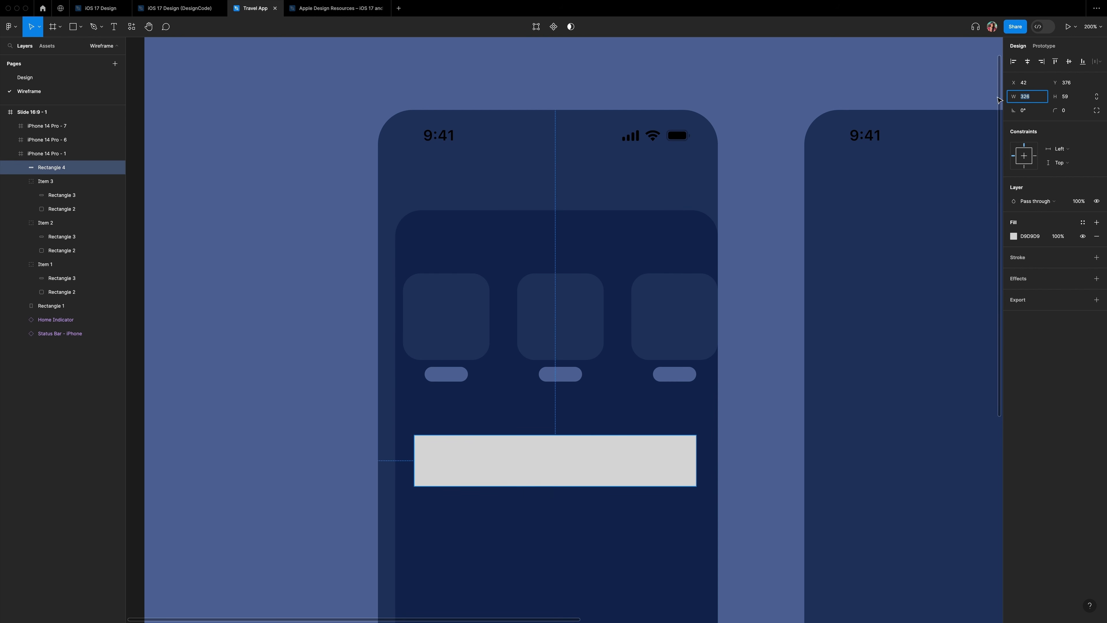
text(350)
key(Tab)
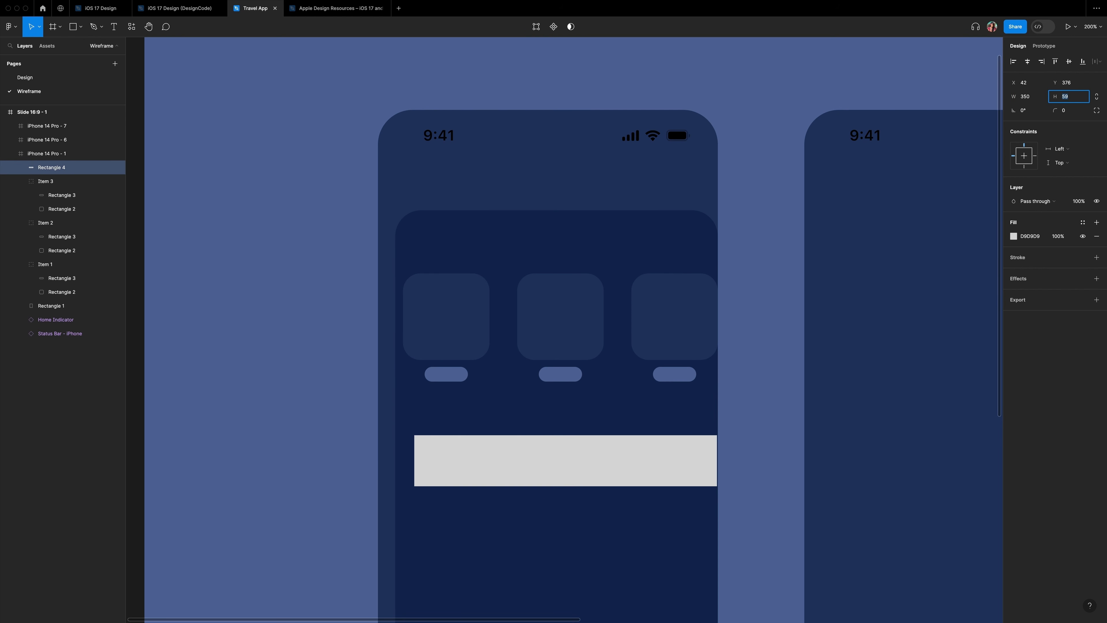
text(60)
key(Return)
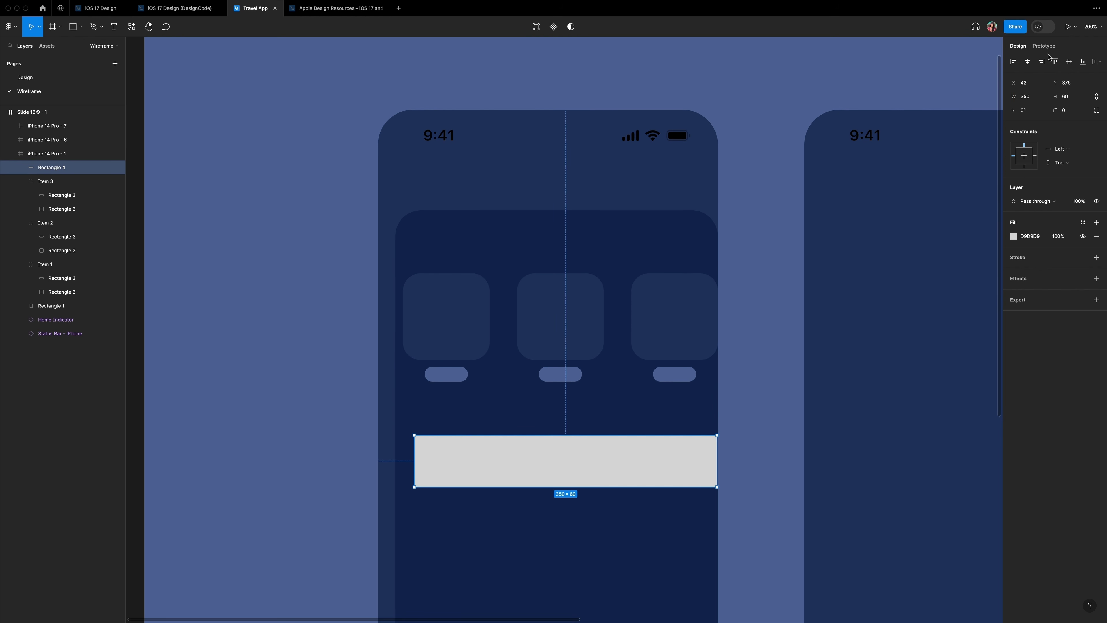
Round the 350 × 60 bar's corners to 30 and move it to X 32, Y 377.
click(1063, 111)
text(30)
key(Return)
drag(544, 456, 536, 457)
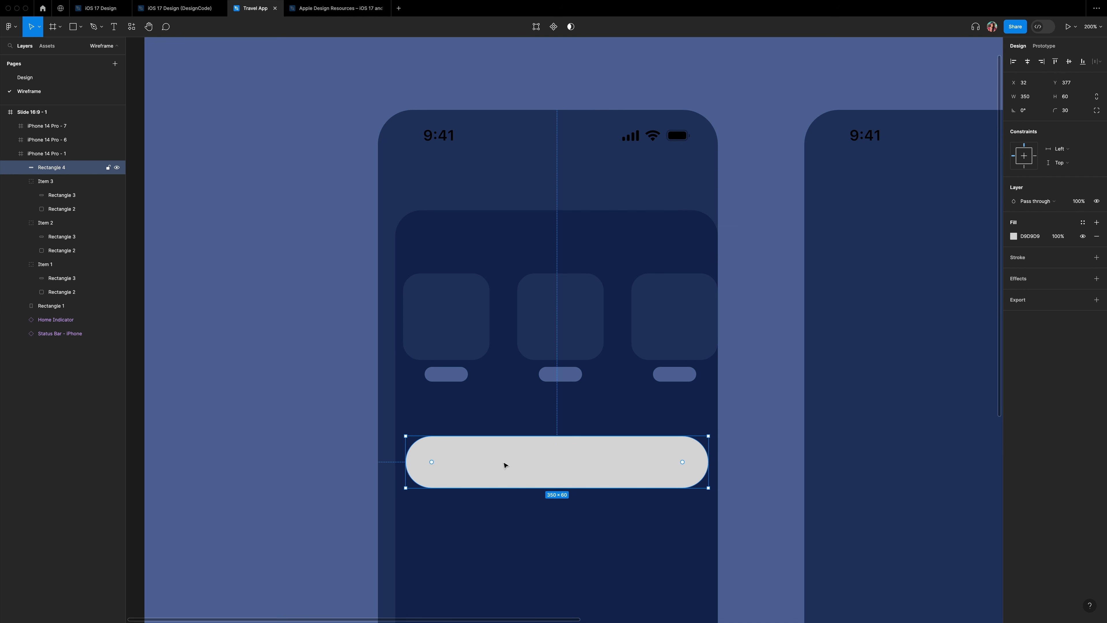
Fill the rounded bar with the Wireframe 1 style.
click(1084, 222)
click(932, 293)
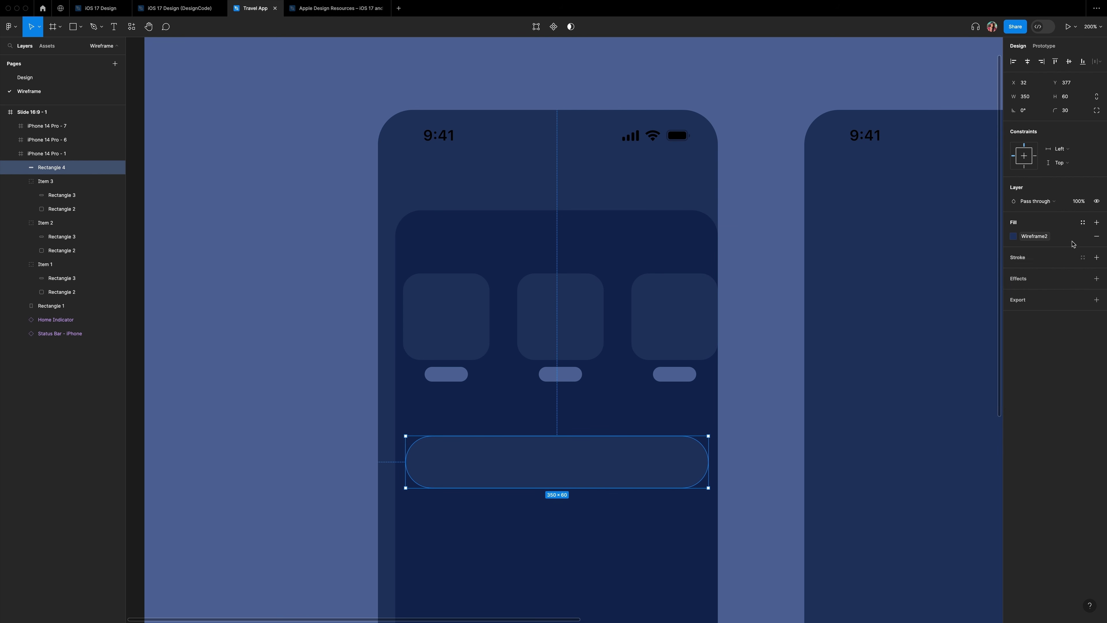
click(1042, 237)
click(929, 293)
Draw a 44 × 44 circle inside the bar's left end at X 40, Y 385, leaving 8 px from the bar's edges.
key(o)
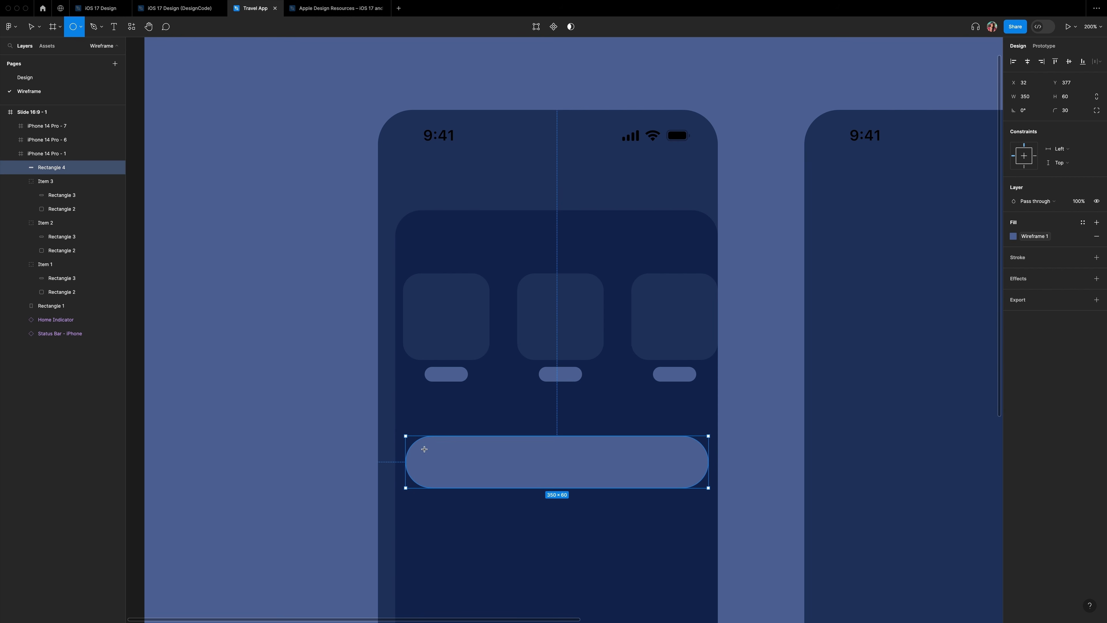
mouse_move(424, 448)
mouse_down()
mouse_move(463, 488)
mouse_move(435, 465)
mouse_up()
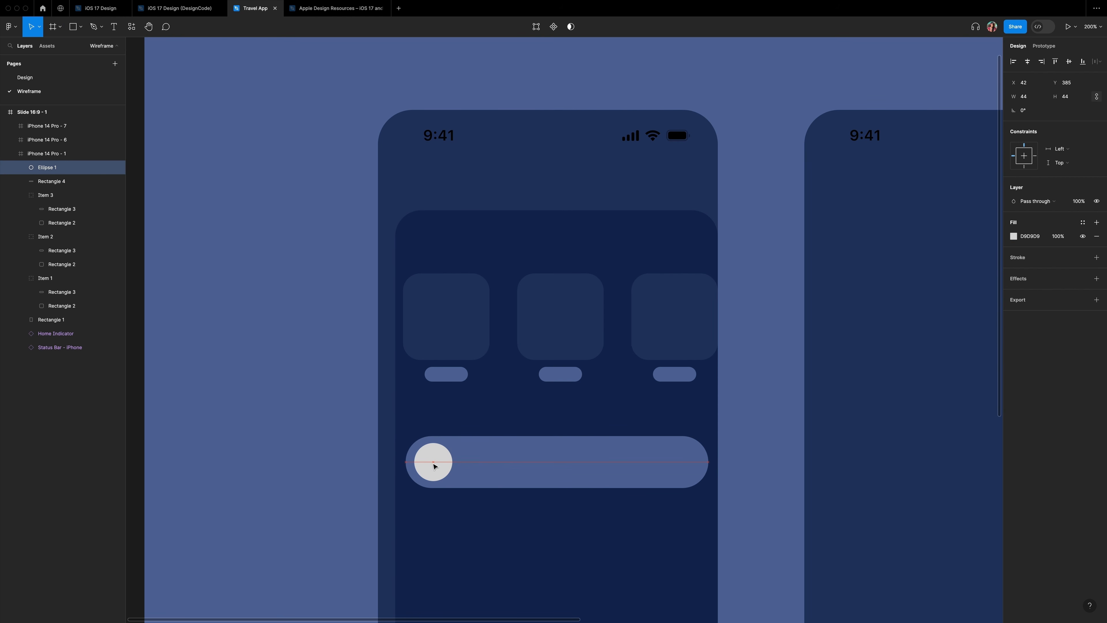
key(alt)
key(Left)
key(Left)
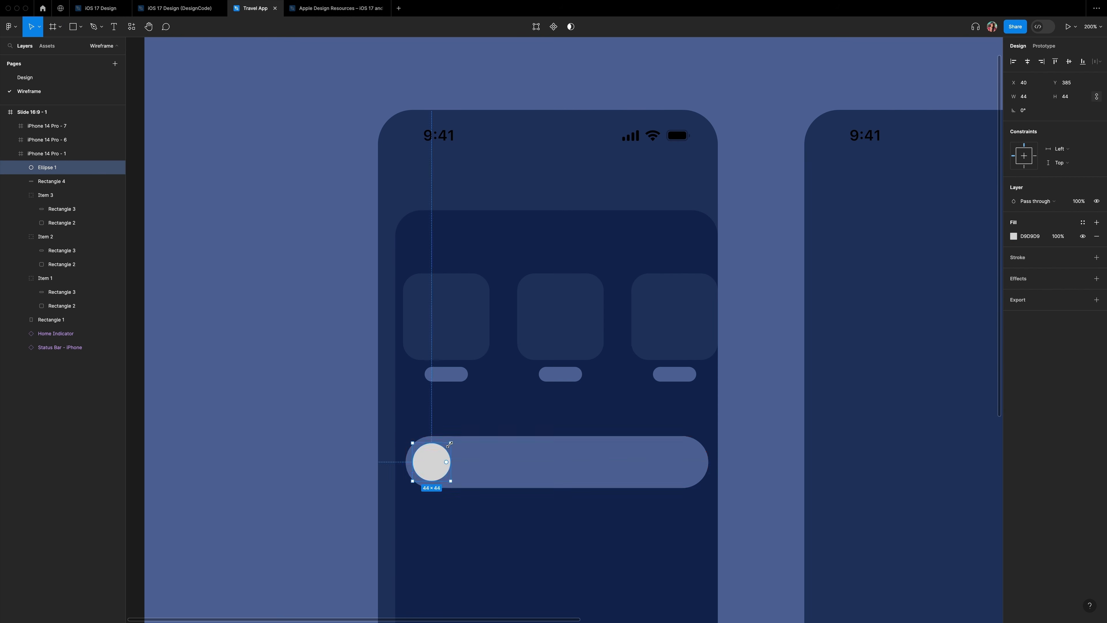
key(super+plus)
key(super+plus)
scroll(452, 448, left, 10)
key(alt)
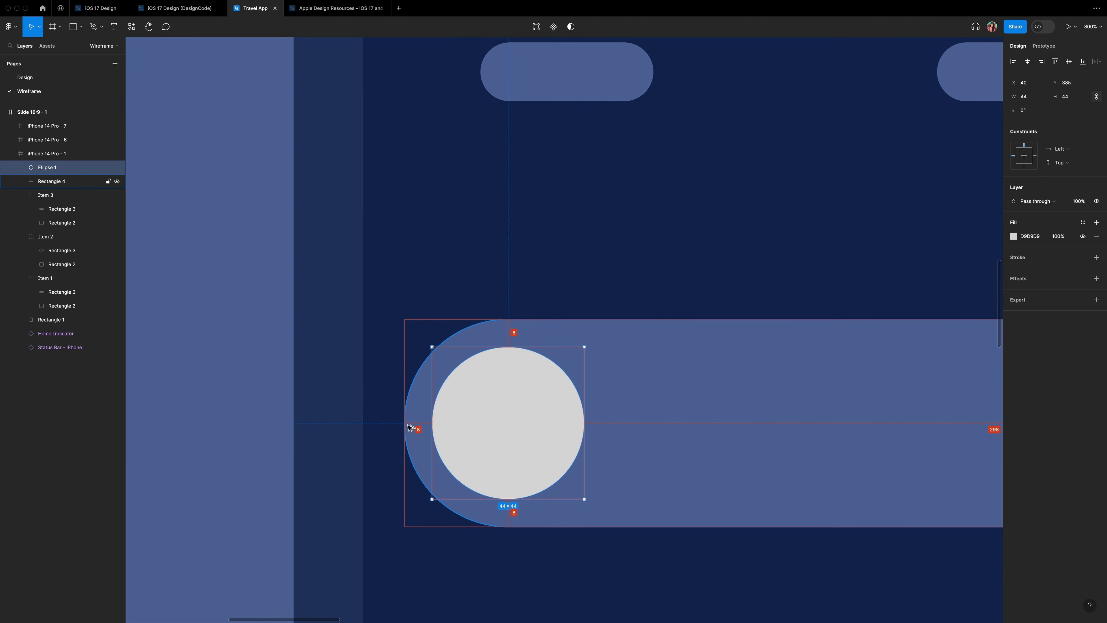
Fill the 44 × 44 circle inside the rounded bar with the Wireframe2 style.
click(1081, 223)
click(929, 306)
click(215, 371)
Draw an 18 px high rectangle beside the circle in the bar, set its width to 200 and round its corners to 20.
key(super+minus)
key(super+minus)
scroll(214, 373, right, 3)
scroll(215, 373, up, 1)
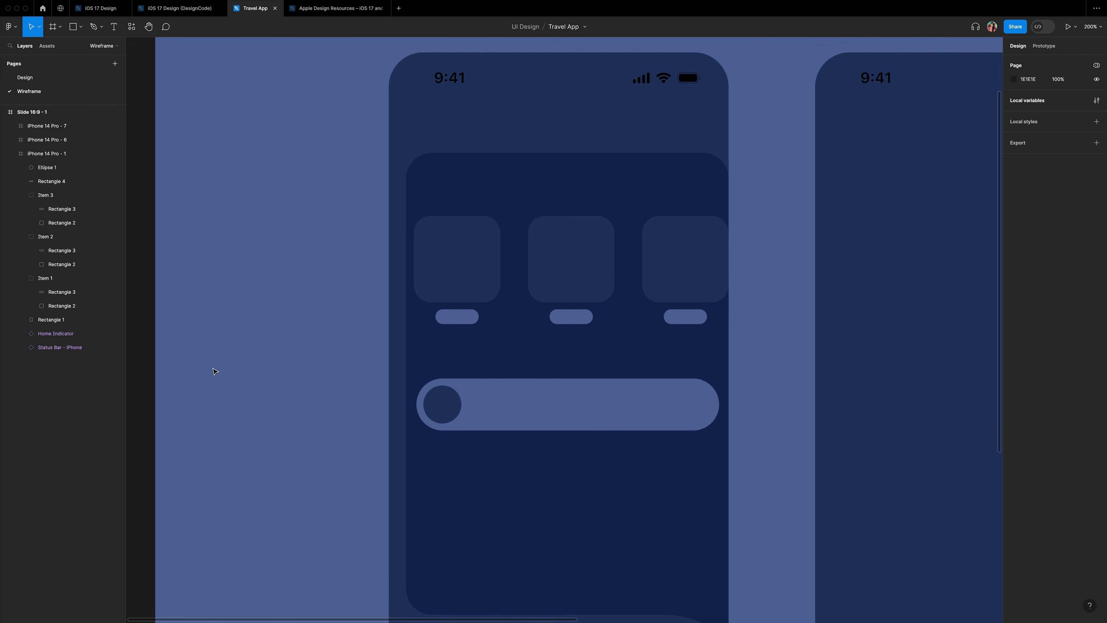
key(r)
drag(471, 397, 626, 411)
click(1028, 96)
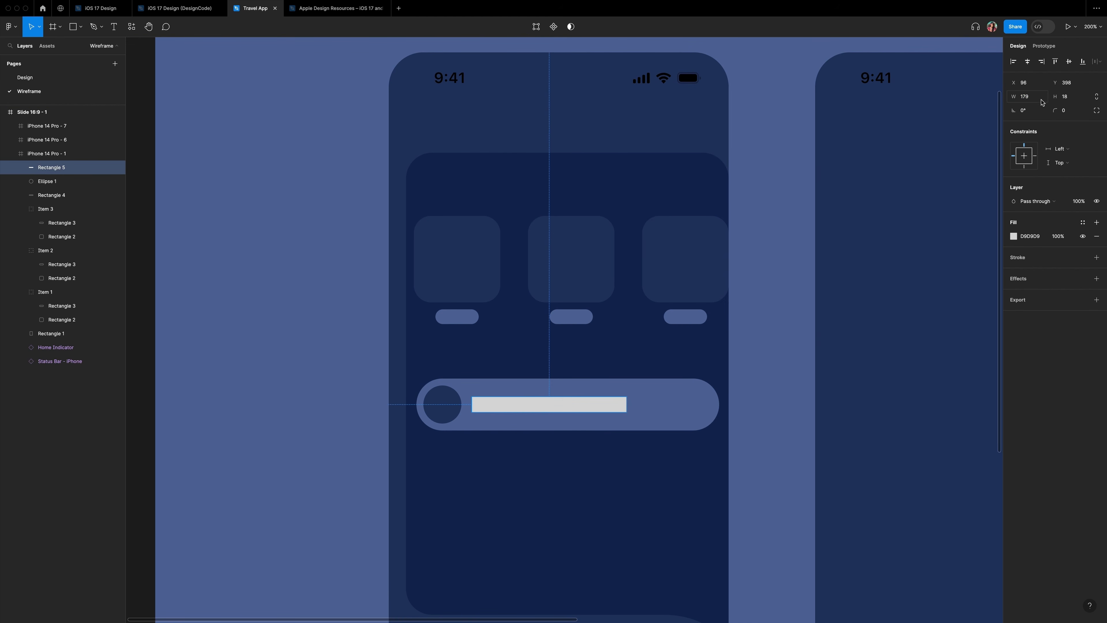
text(200)
click(1075, 111)
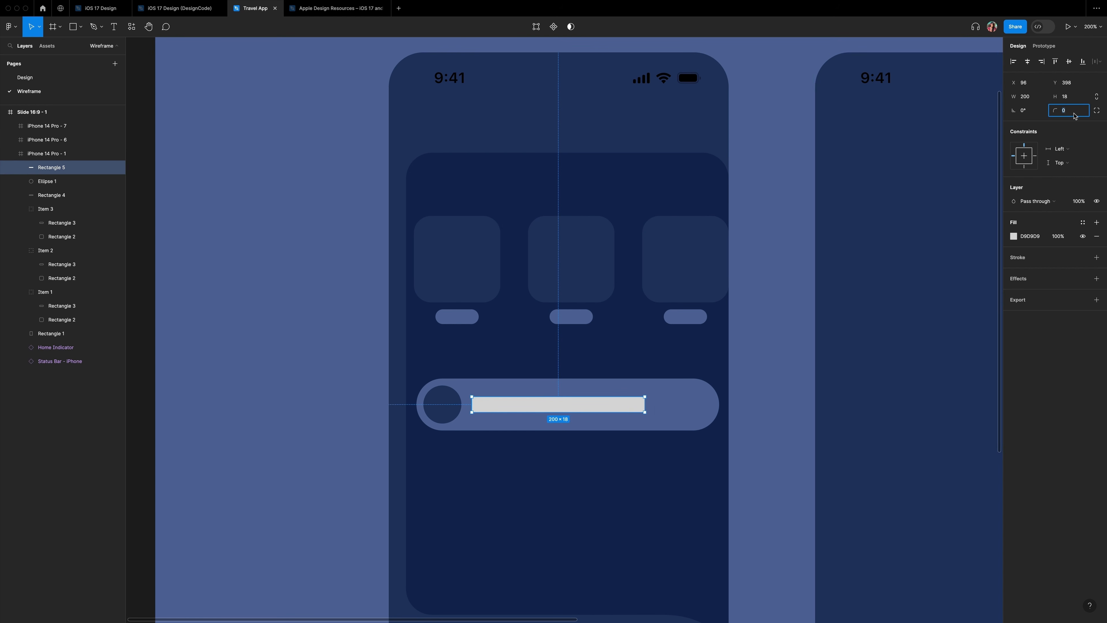
Fill the 200 × 18 placeholder with the Wireframe2 style and shift it left to X 92.
click(1082, 224)
click(923, 293)
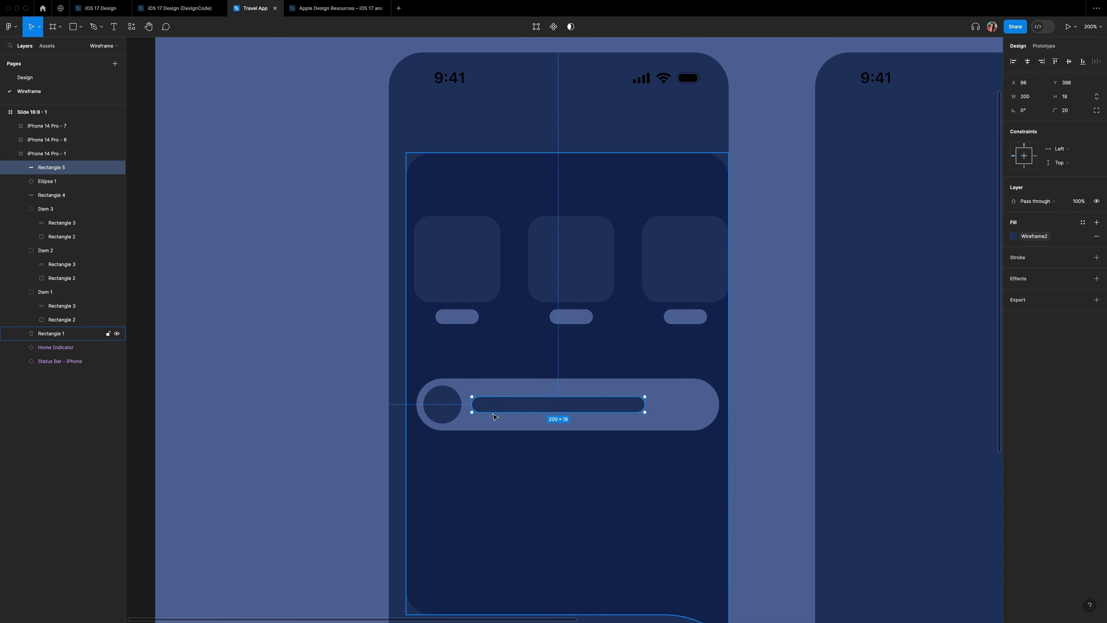
drag(490, 407, 487, 407)
key(Left)
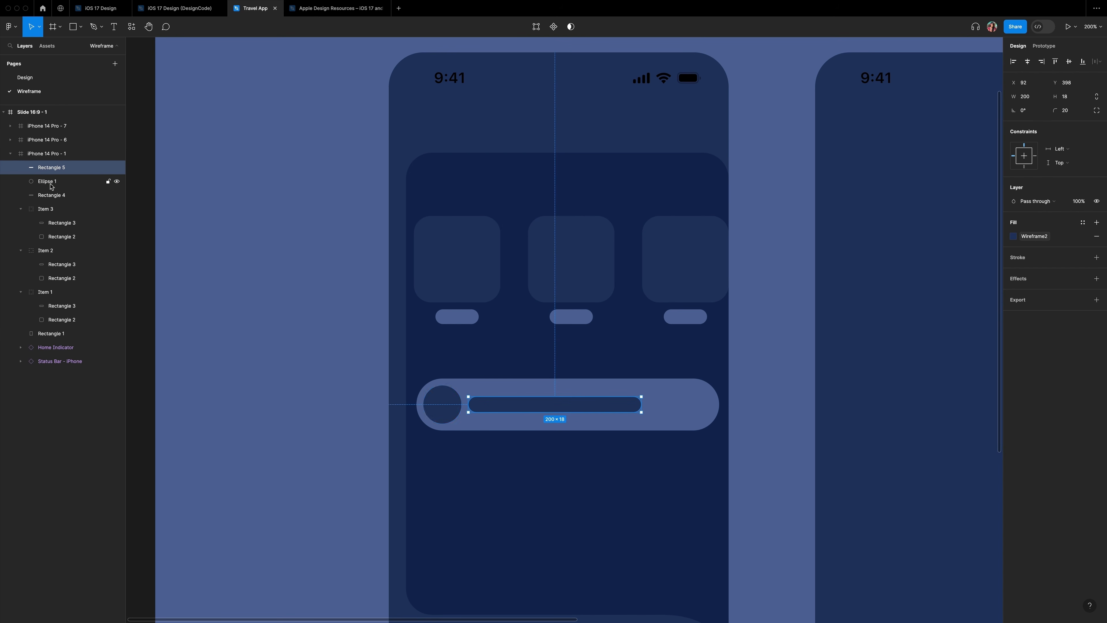
Group the bar, circle and placeholder, and name the group Location.
shift+click(51, 194)
key(super+g)
double_click(47, 169)
text(lOCAT)
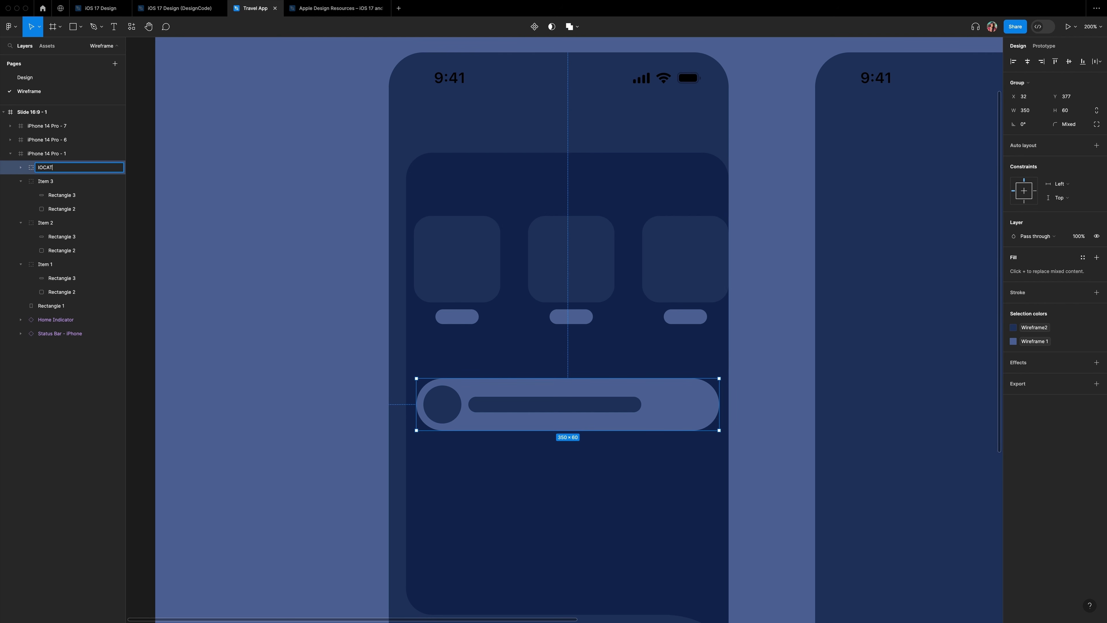
text(ION)
key(Return)
double_click(48, 168)
text(Location)
key(Return)
Duplicate the Location group and move the copy 80 px down to Y 457.
key(super+d)
scroll(258, 225, down, 3)
key(shift+Down)
key(shift+Down)
key(shift+Down)
key(shift+Down)
key(shift+Down)
key(shift+Down)
key(shift+Down)
key(shift+Down)
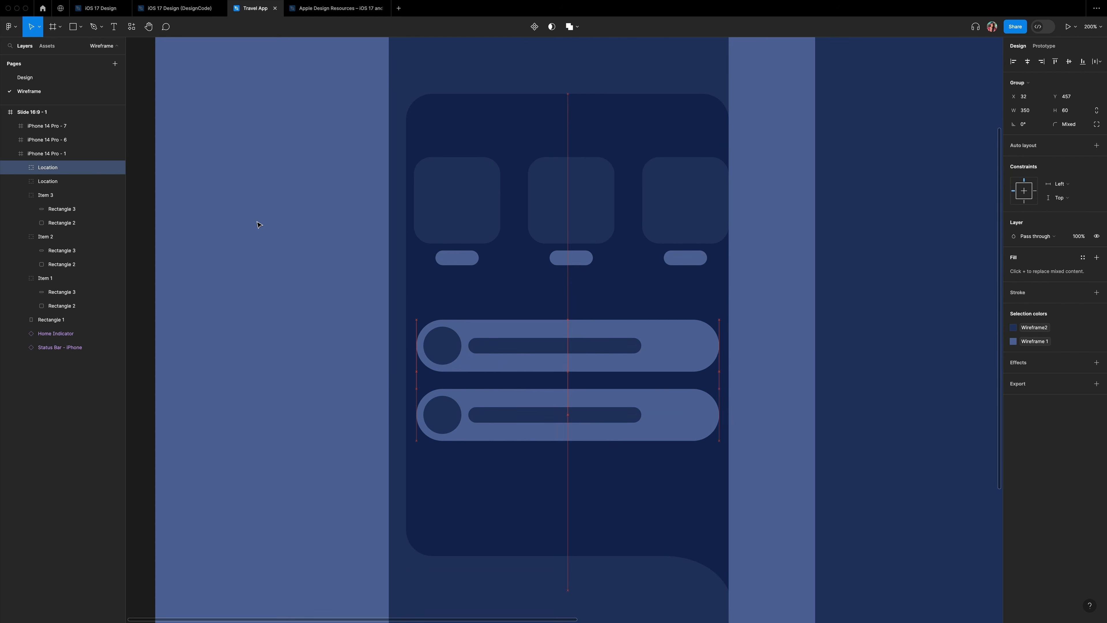
Repeat the duplication for a third bar at Y 537 and rename the middle bar's group Date.
key(super+d)
scroll(258, 225, right, 2)
click(51, 183)
double_click(51, 182)
text(Dat)
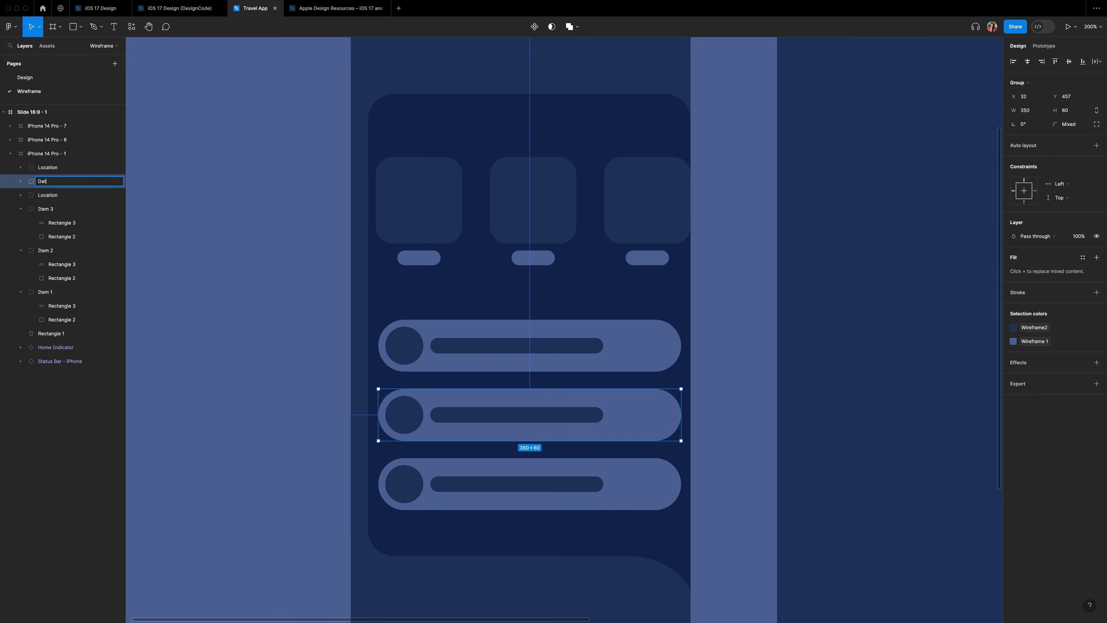
text(e)
Rename the lowest bar's group Passenger.
click(50, 196)
double_click(51, 169)
text(Pa)
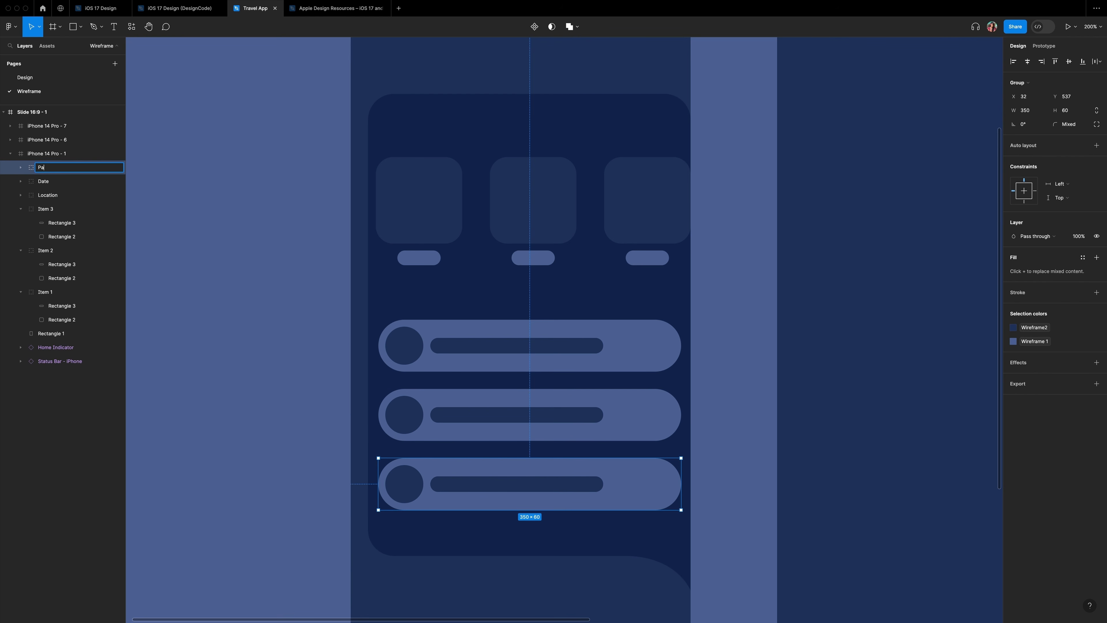
text(ssenger)
click(219, 189)
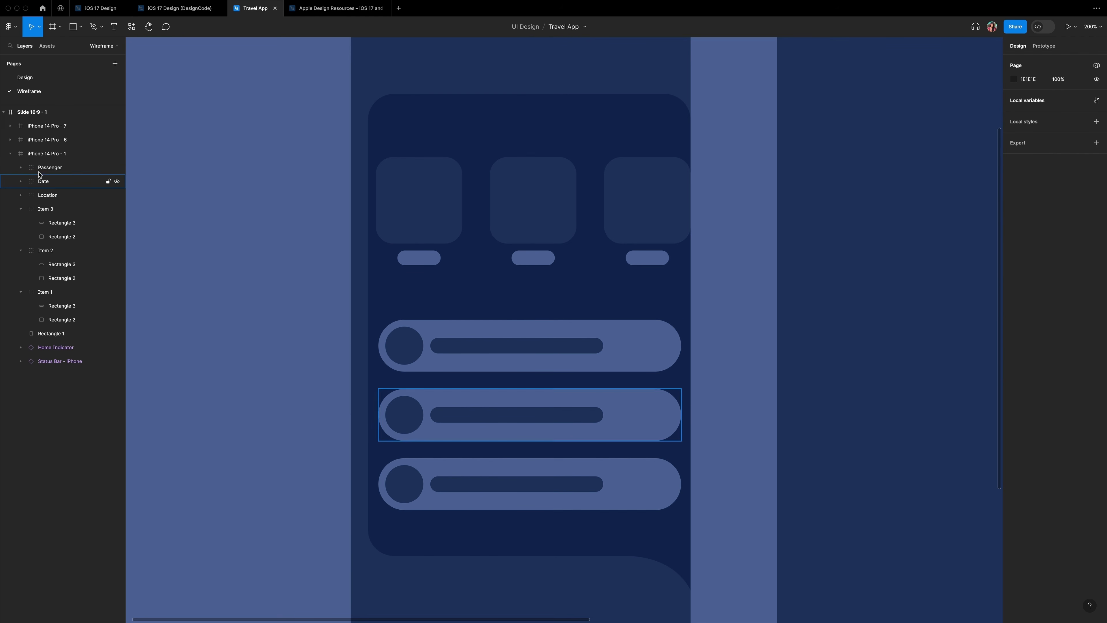
Draw a rectangle on the empty canvas outside the slide and set its size to 200 × 236.
drag(680, 517, 477, 312)
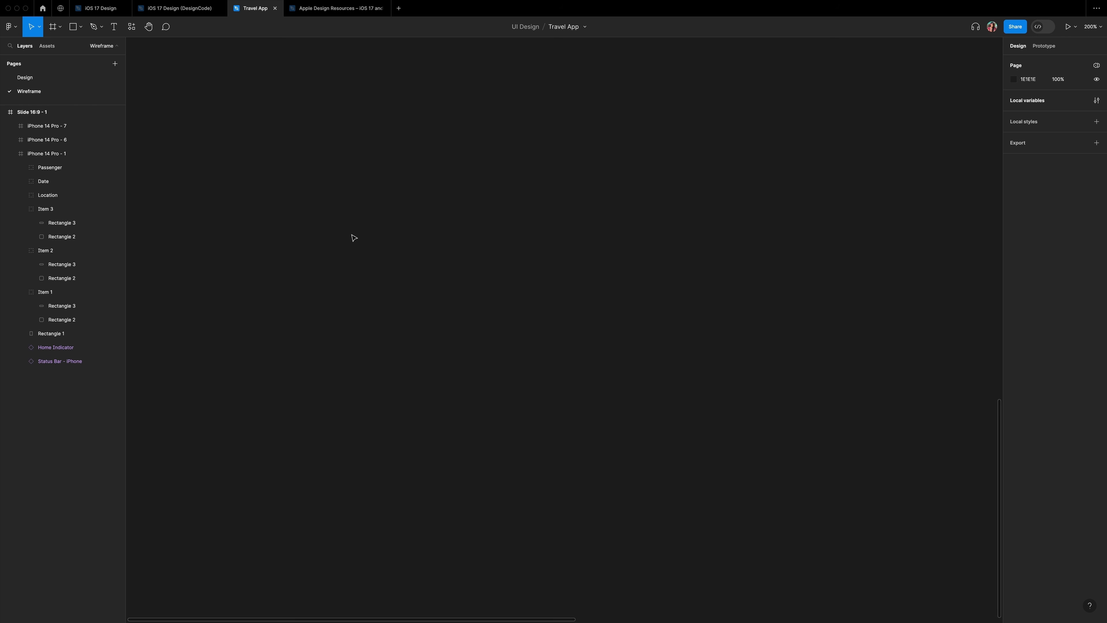
key(r)
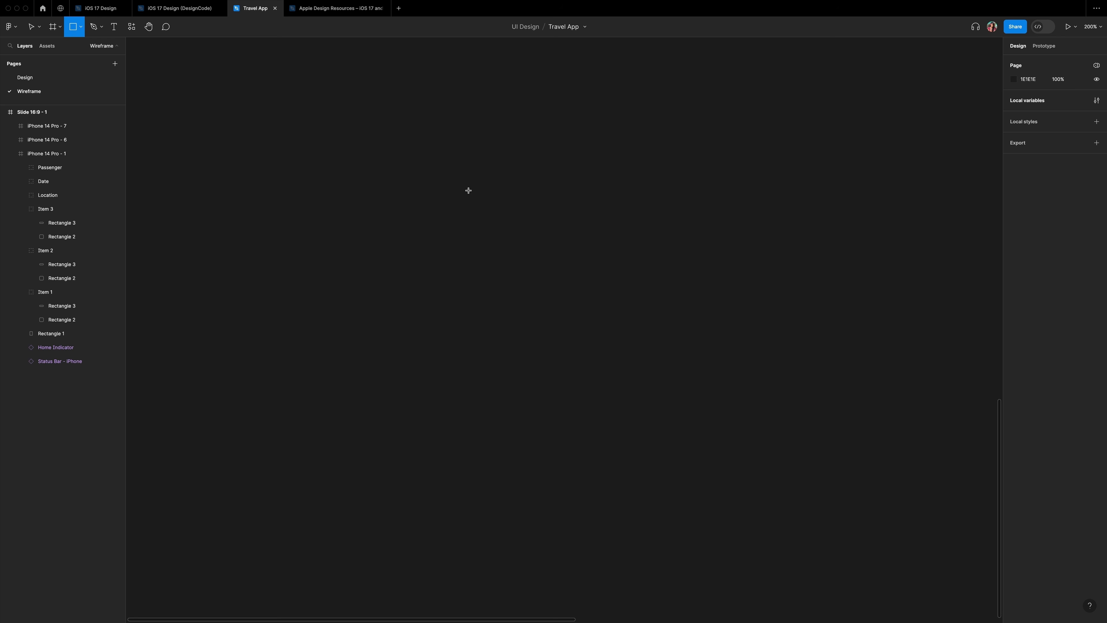
drag(480, 178, 626, 357)
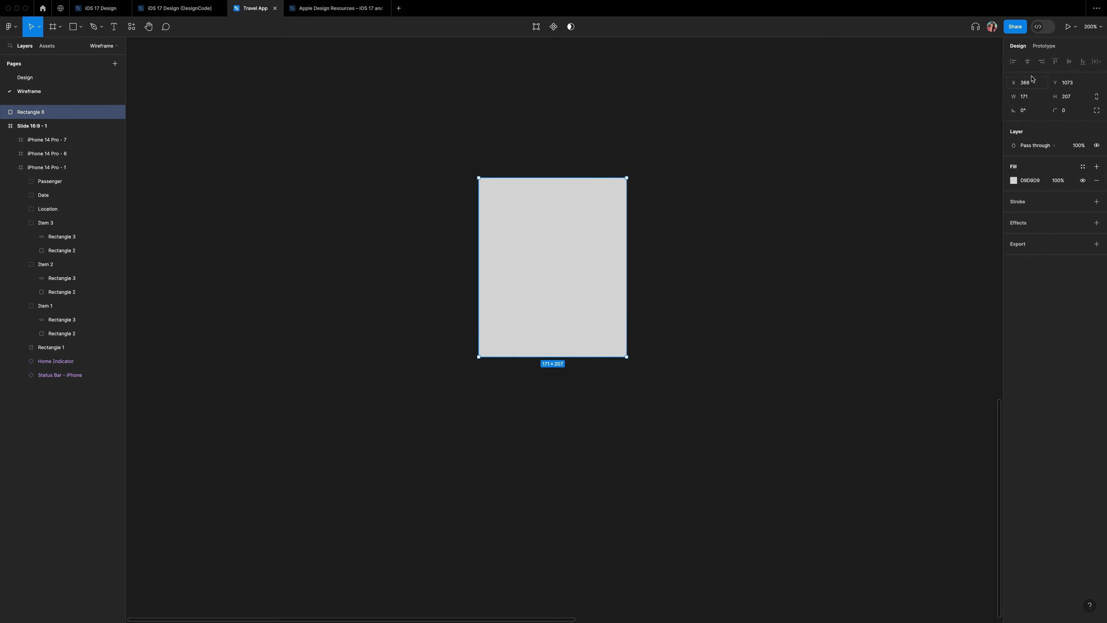
click(1034, 99)
key(Tab)
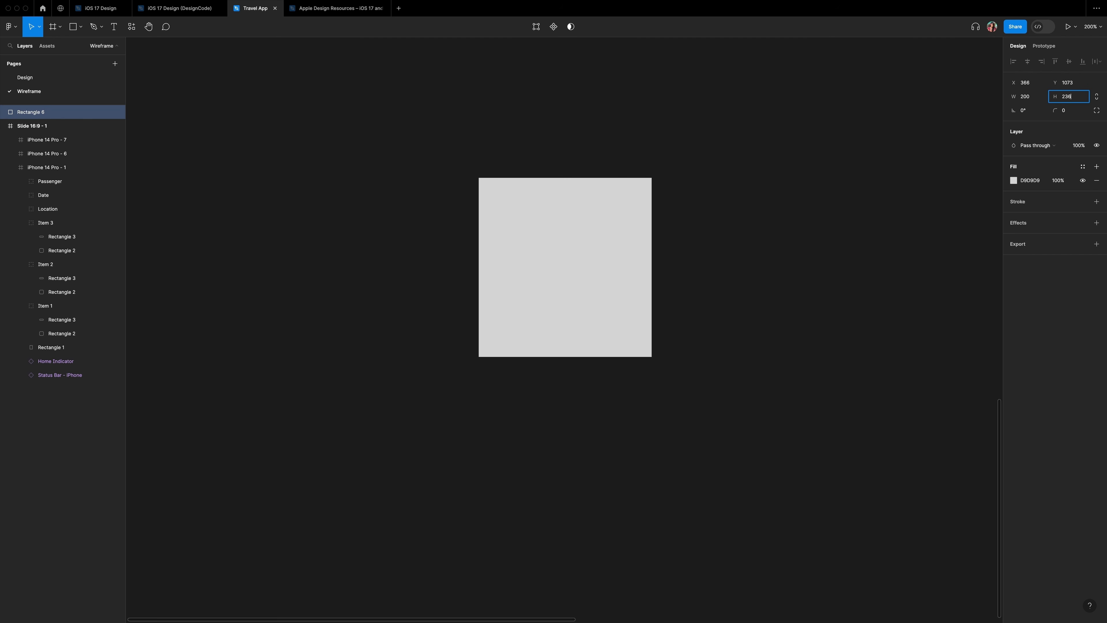
key(Return)
Round the 200 × 236 card's corners to 20 and fill it with the Wireframe 3 style.
click(1066, 113)
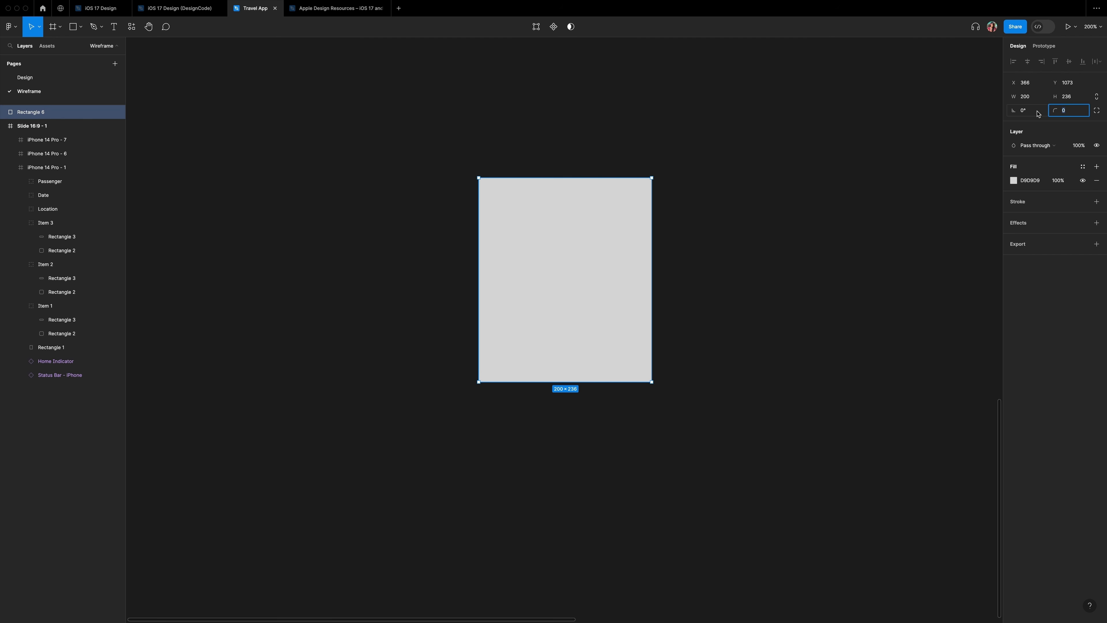
key(Return)
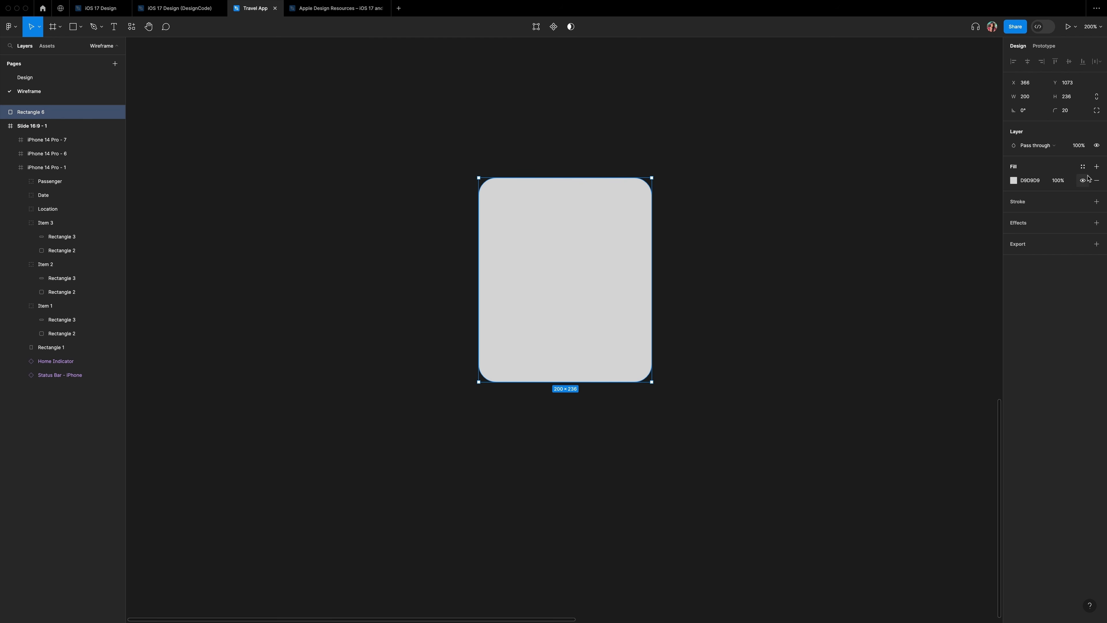
click(1083, 166)
click(964, 251)
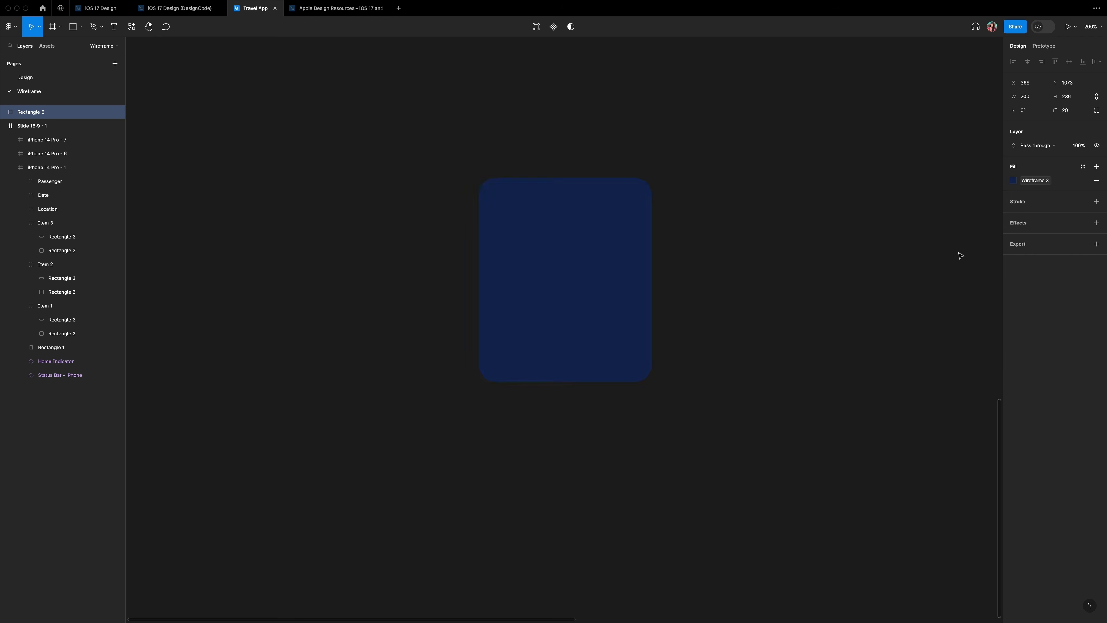
Duplicate the card, offset the copy right to X 523 and fill it with the Wireframe2 style.
key(super+d)
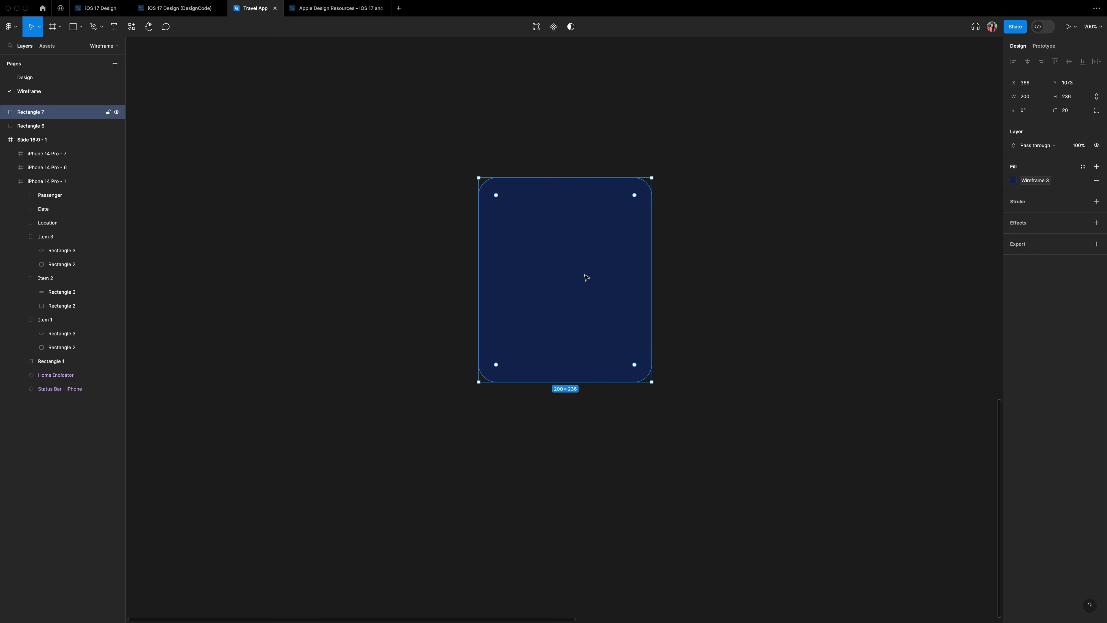
drag(586, 277, 721, 278)
click(1083, 166)
click(920, 239)
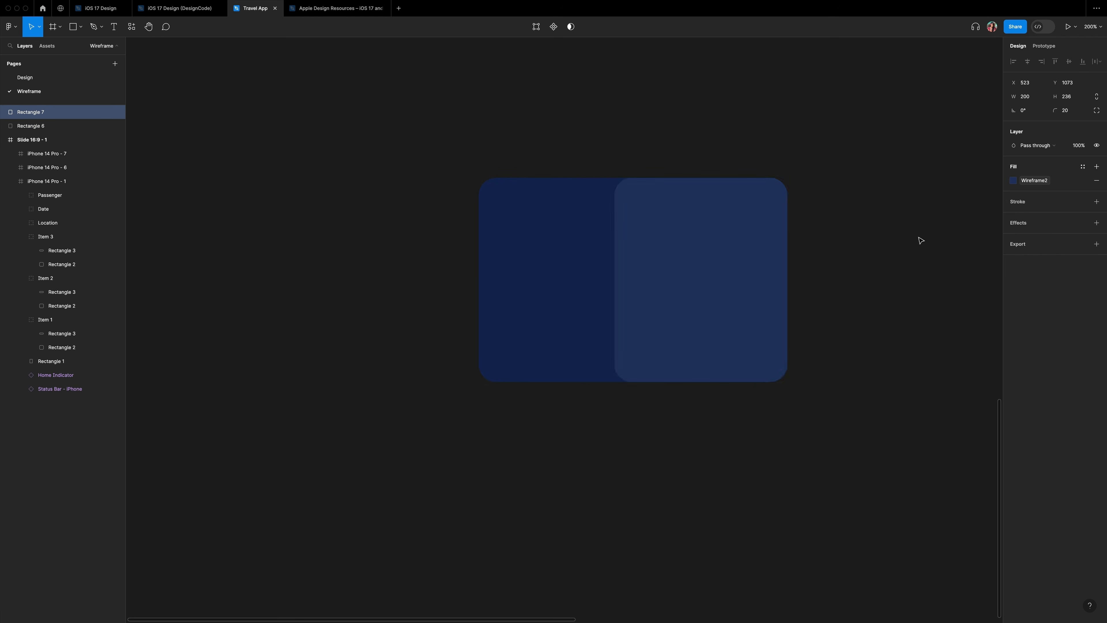
Set the Wireframe2 card's size to 183 × 216.
click(1032, 99)
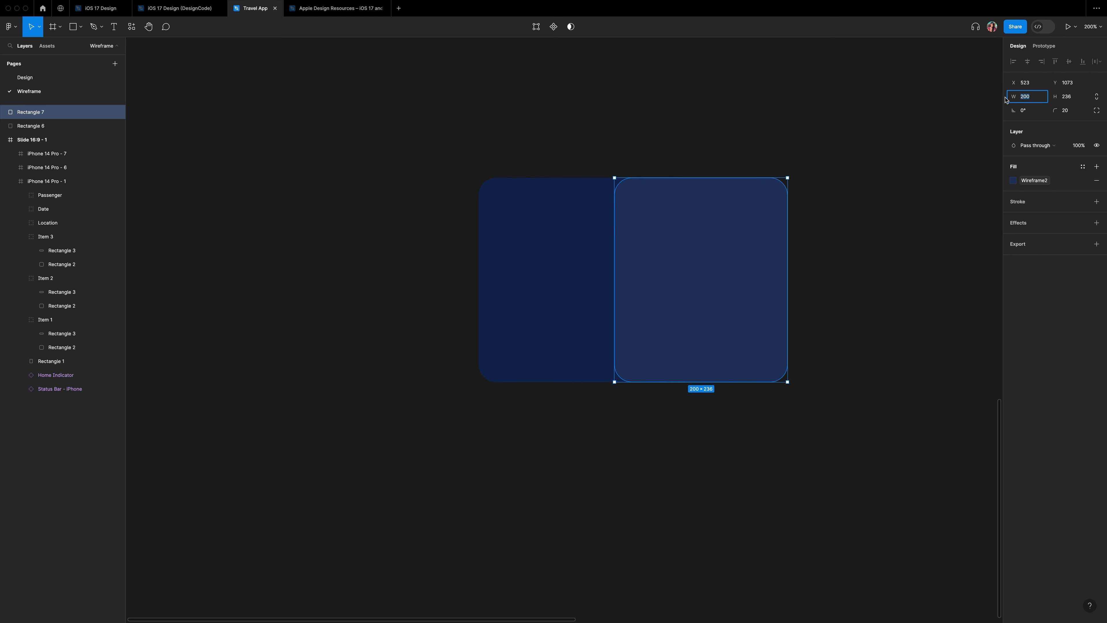
text(183)
key(Tab)
text(216)
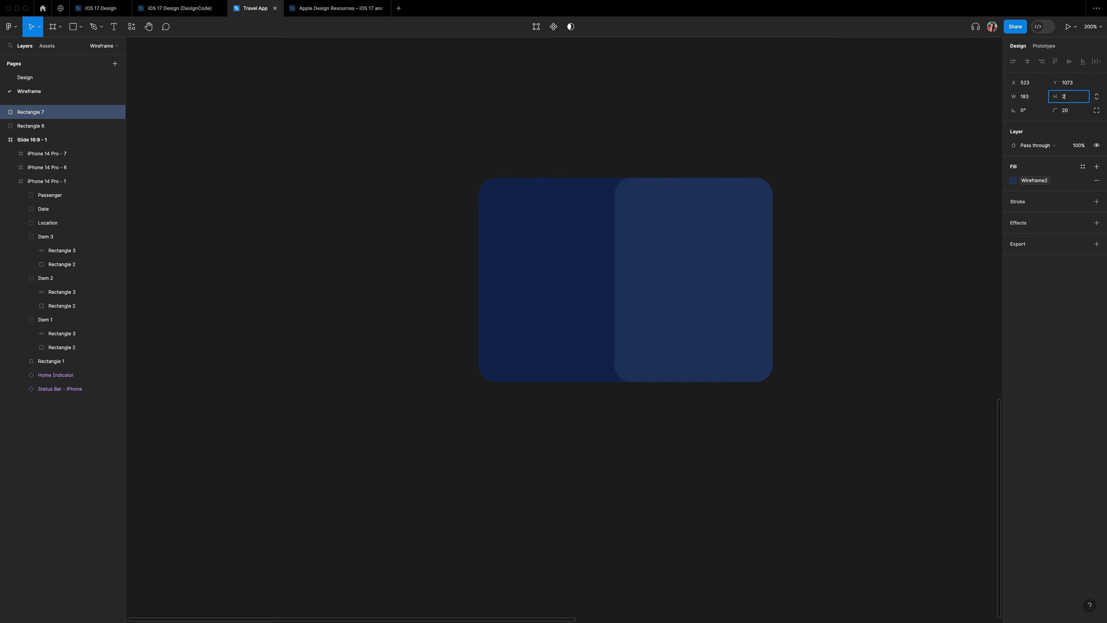
key(Return)
Center the 183 × 216 card vertically on the large card at Y 1083 and place a copy on the opposite side.
drag(685, 229, 460, 238)
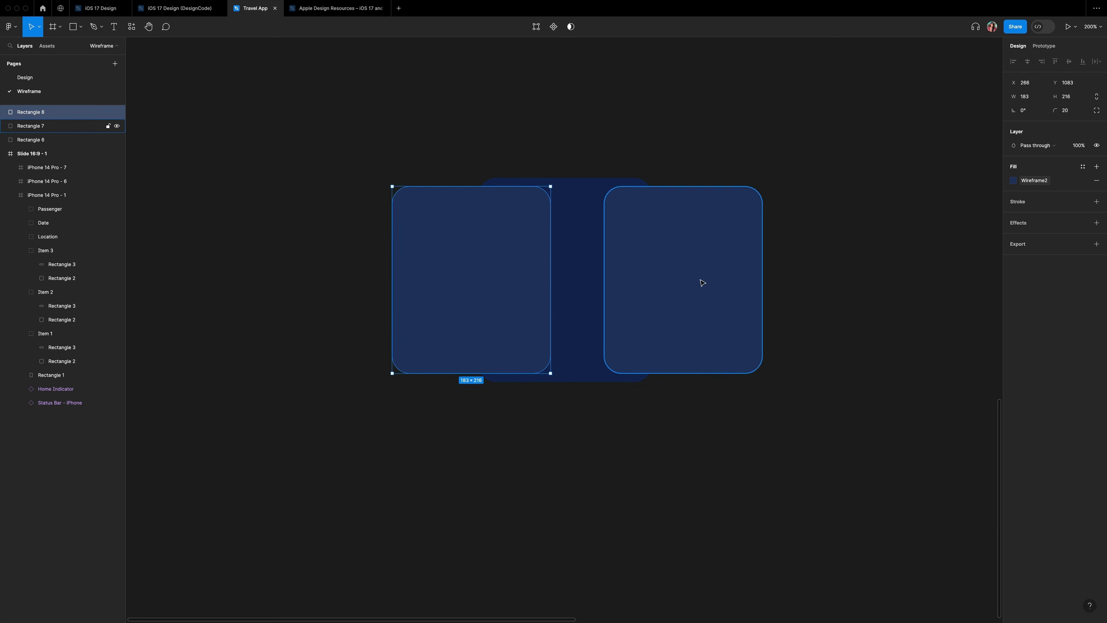
drag(702, 282, 688, 282)
drag(512, 283, 520, 284)
Move both 183 × 216 cards below the 200 × 236 card in the layer order.
click(599, 291)
shift+click(509, 288)
drag(58, 129, 59, 143)
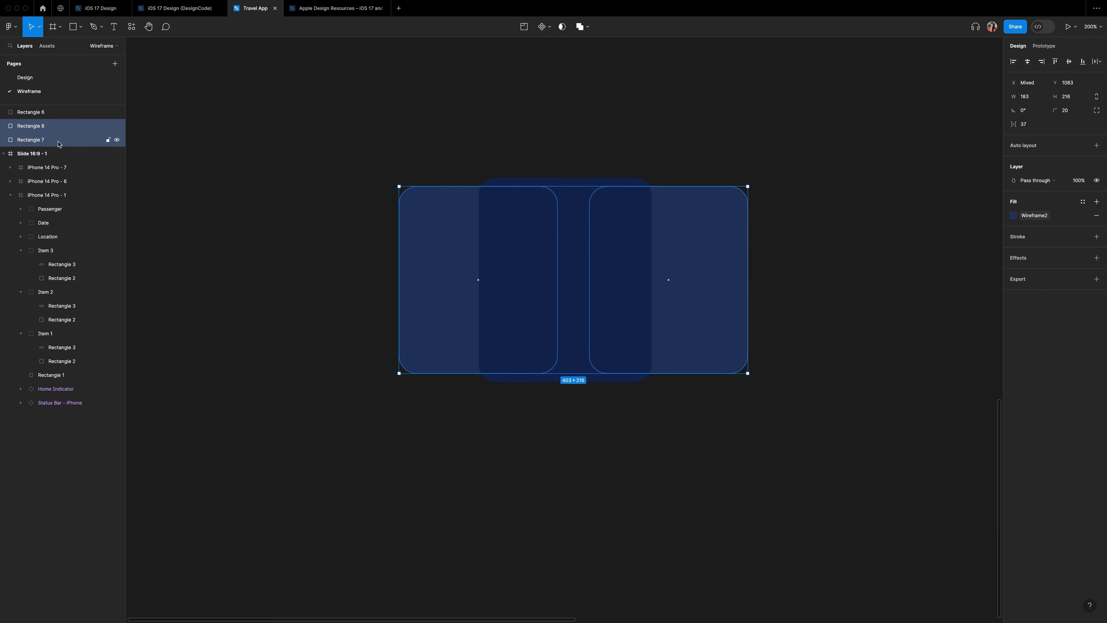
click(349, 229)
Move the left Wireframe2 card right so it sticks out 40 px from behind the center card.
click(448, 291)
key(shift+Right)
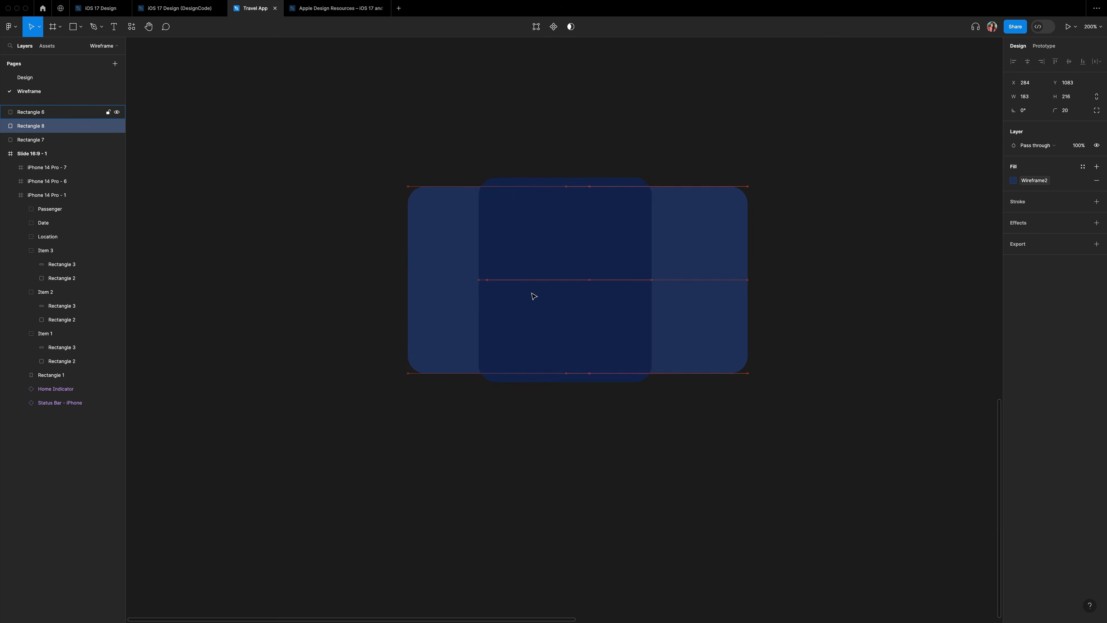
key(shift+Right)
key(shift+Right)
key(shift+Right)
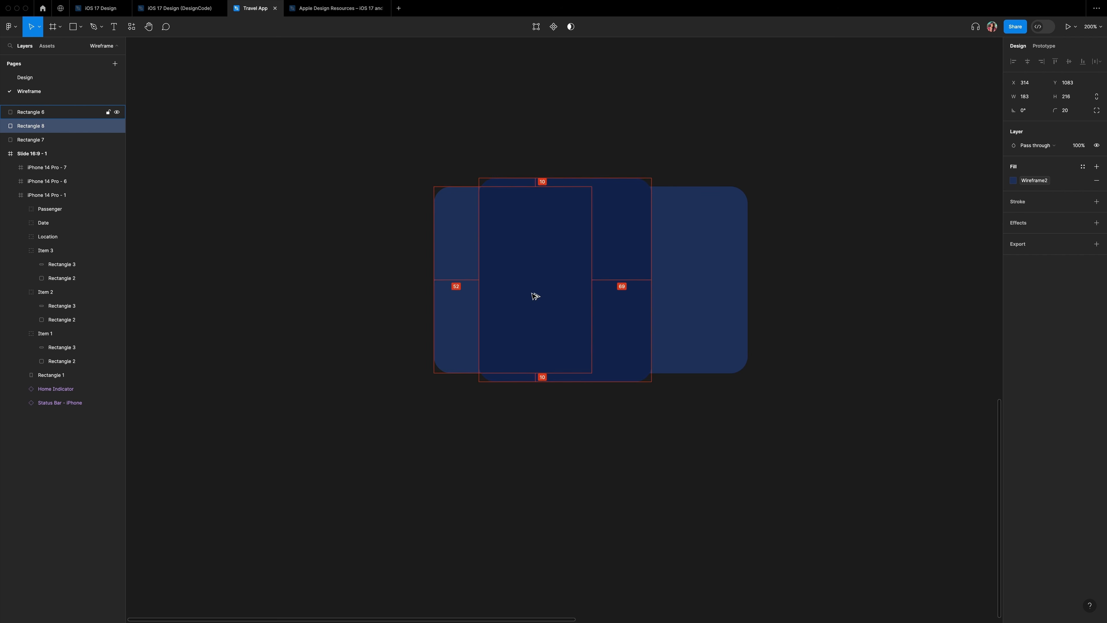
key(Right)
key(Right)
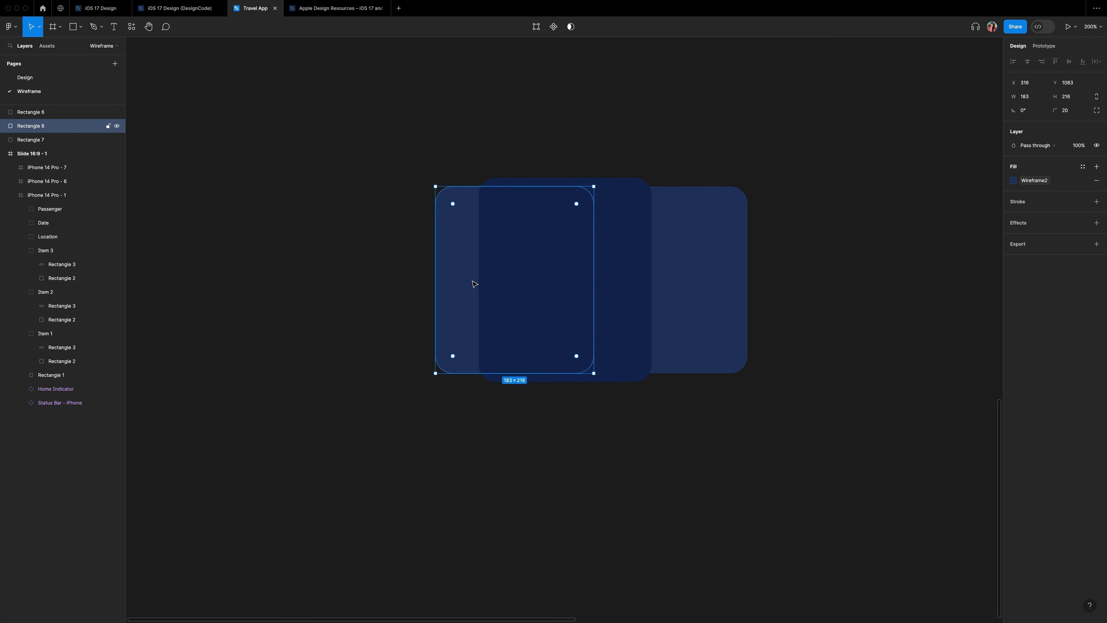
key(shift+Right)
Move the right Wireframe2 card left to X 423 so it sticks out 40 px from behind the center card.
click(695, 286)
key(shift+Left)
key(shift+Left)
key(shift+Left)
key(shift+Left)
key(shift+Left)
key(shift+Left)
key(shift+Left)
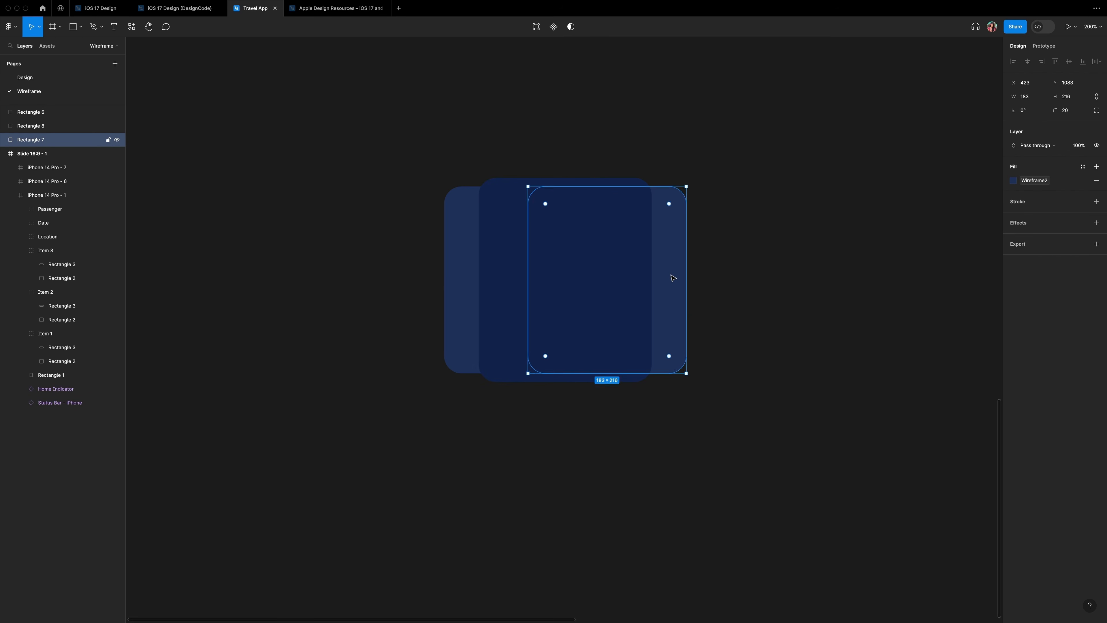
Copy the right Wireframe2 card further right to X 509 and fill the copy with the Wireframe 1 style.
alt+drag(672, 277, 746, 277)
click(1083, 167)
click(928, 224)
Set the Wireframe 1 card's size to 161 × 190.
click(1023, 96)
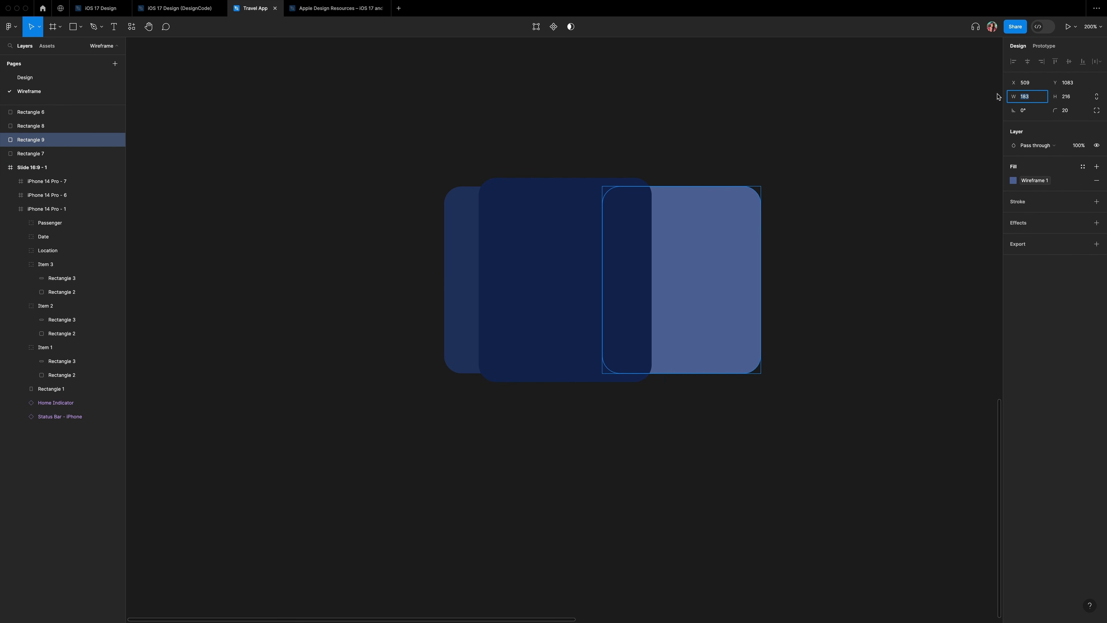
text(161)
key(Tab)
text(190)
key(Return)
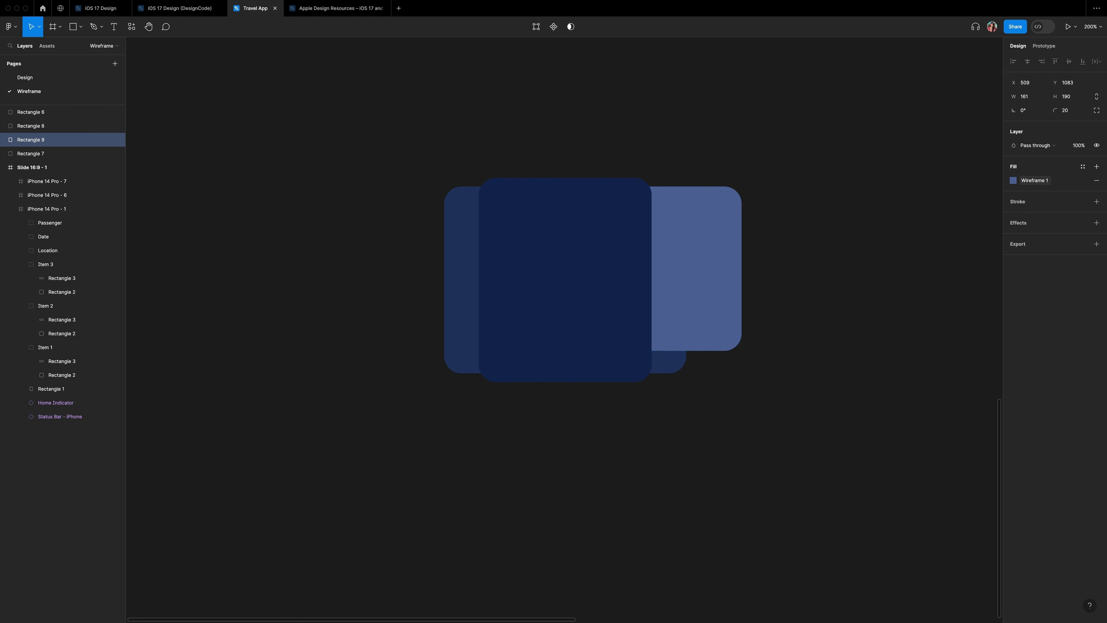
Center the Wireframe 1 card vertically at Y 1096 and place a duplicate on the left side of the stack at X 289.
drag(714, 250, 714, 262)
key(super+d)
key(shift+Left)
key(shift+Left)
key(shift+Left)
key(shift+Left)
key(shift+Left)
key(shift+Left)
key(shift+Left)
key(shift+Left)
key(shift+Left)
key(shift+Left)
key(shift+Left)
key(shift+Left)
key(shift+Left)
key(shift+Left)
key(shift+Left)
key(shift+Left)
key(shift+Left)
key(shift+Left)
key(shift+Left)
key(shift+Left)
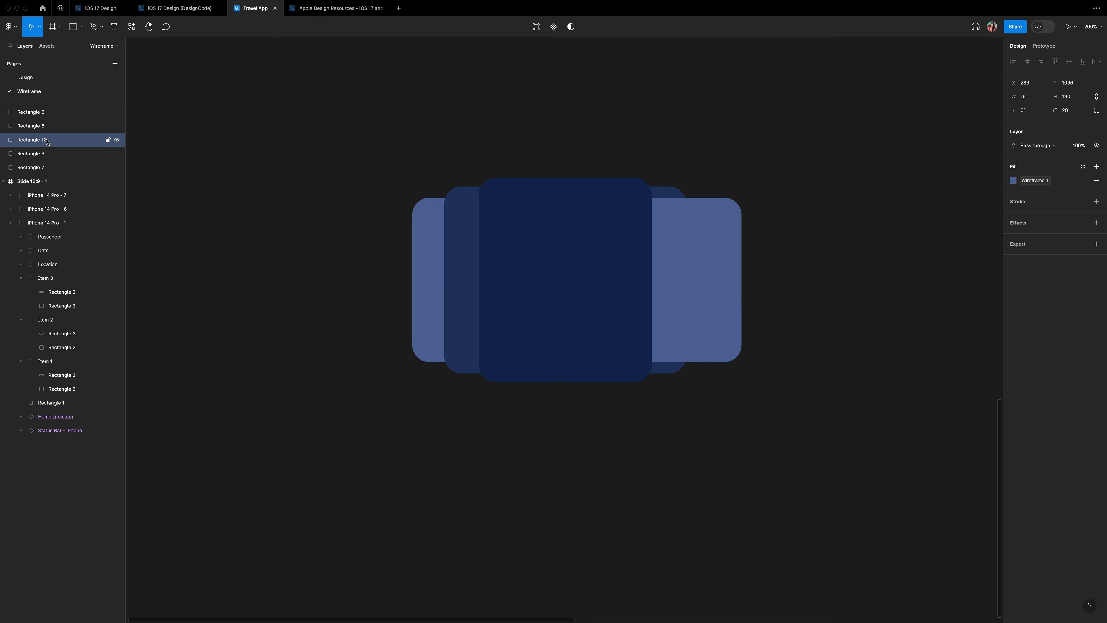
Move the right Wireframe 1 card below the right Wireframe2 card in the layer order.
click(460, 262)
click(689, 249)
click(39, 167)
drag(71, 156, 48, 173)
Nudge the left Wireframe 1 card to X 286 so it sticks out 40 px from the card in front.
click(458, 279)
click(424, 272)
key(alt+Left)
key(alt+Left)
key(alt+Left)
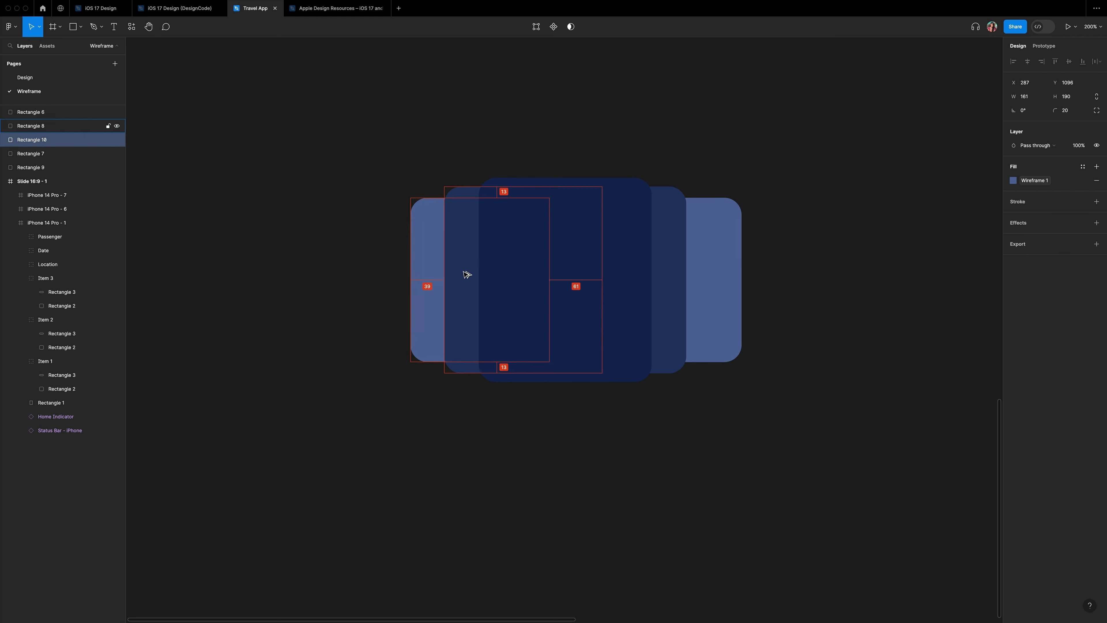
Move the right Wireframe 1 card left to match the left one, sticking out 40 px at Y 1096.
drag(709, 274, 680, 272)
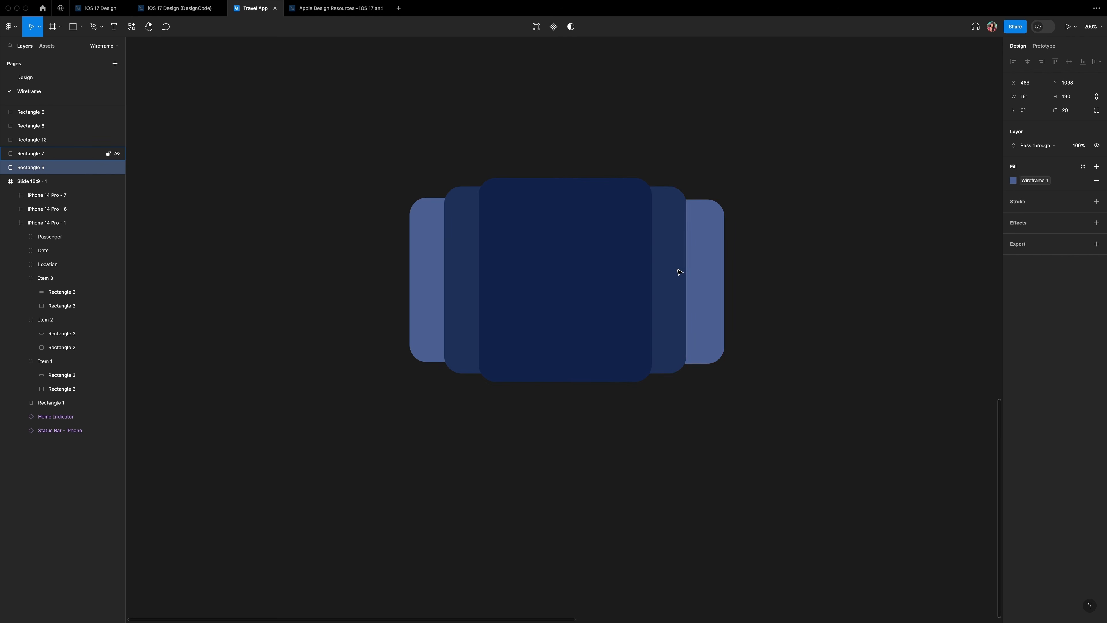
key(alt)
click(848, 321)
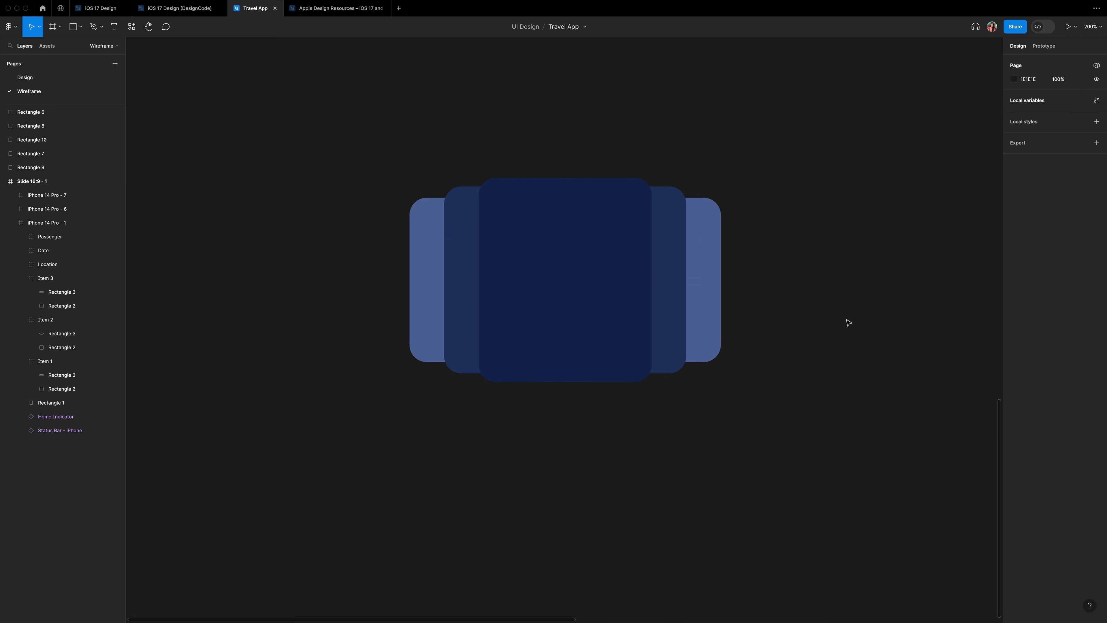
Group the five stacked cards and name the group Slider.
drag(334, 131, 853, 455)
key(super+g)
double_click(33, 114)
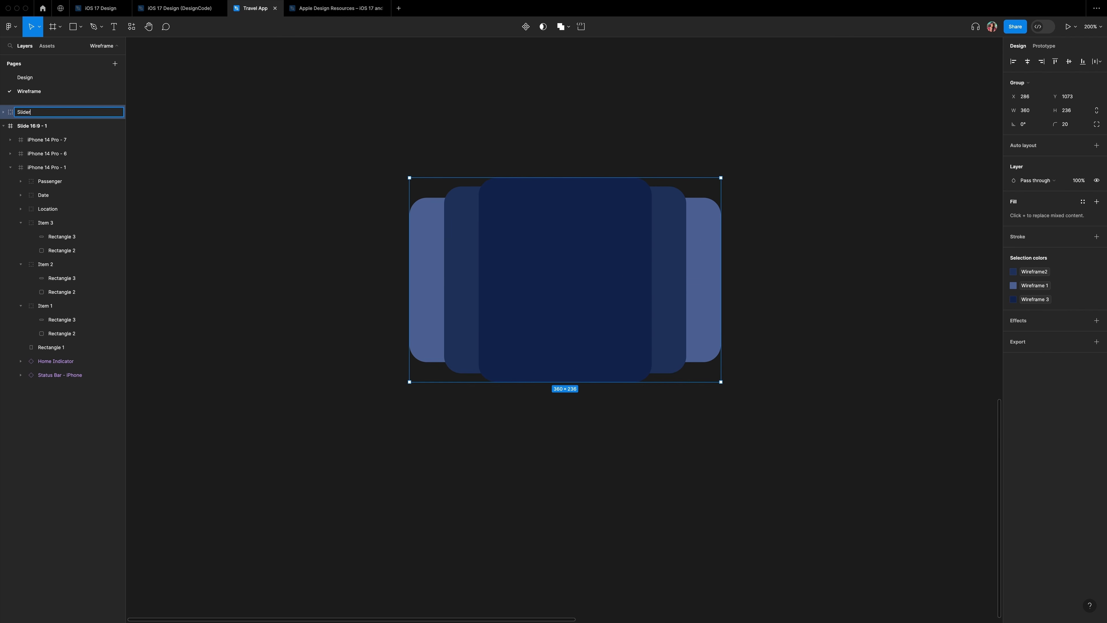
click(301, 130)
Move the Slider group into the first phone below the curved card, at X 20, Y 682.
drag(550, 285, 555, 425)
key(Escape)
click(422, 350)
key(shift+Down)
key(shift+Down)
key(shift+Down)
key(shift+Down)
key(shift+Down)
key(shift+Down)
key(shift+Down)
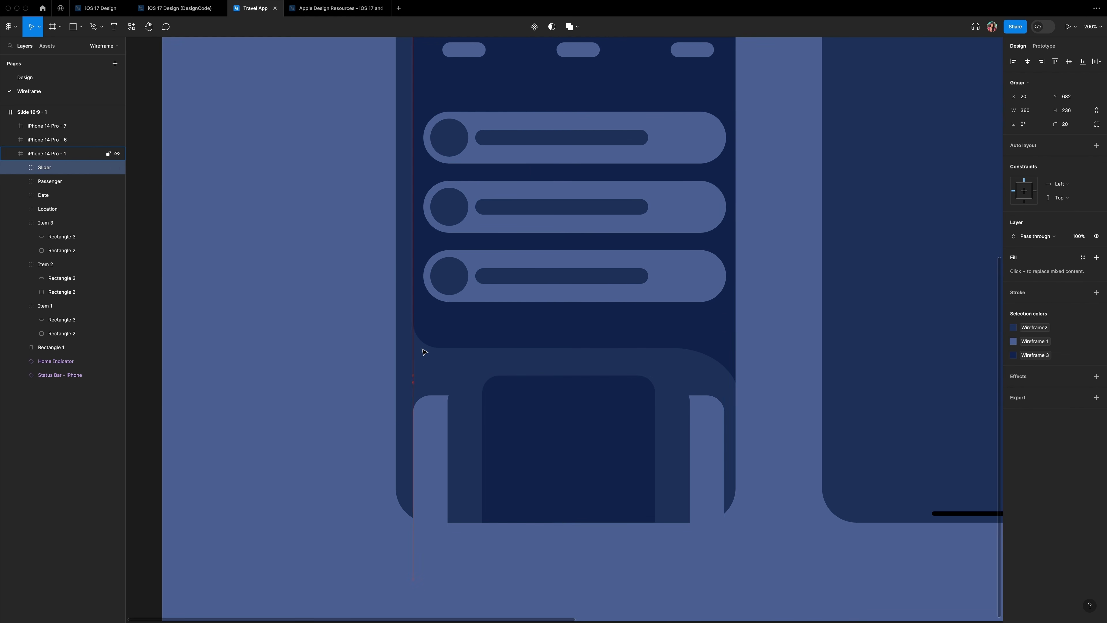
Detach the Wireframe2 fill of the two slider cards beside the center card and pick a slightly darker shade.
click(284, 309)
scroll(475, 535, up, 2)
super+click(471, 541)
shift+super+click(671, 532)
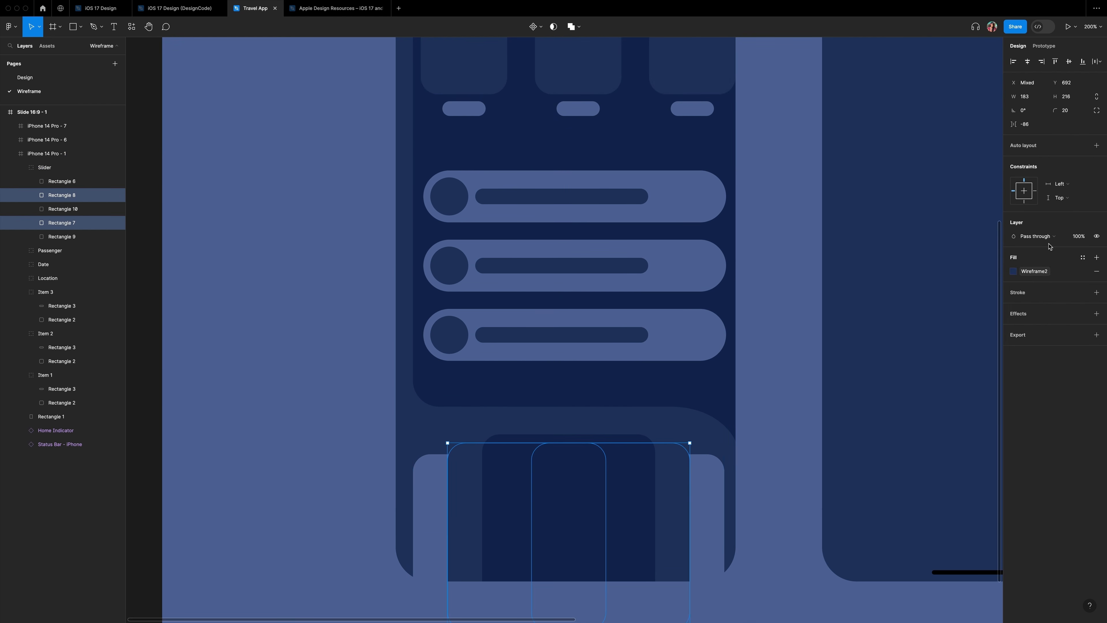
click(1042, 272)
click(1083, 272)
click(1014, 271)
drag(967, 363, 969, 371)
drag(969, 371, 970, 374)
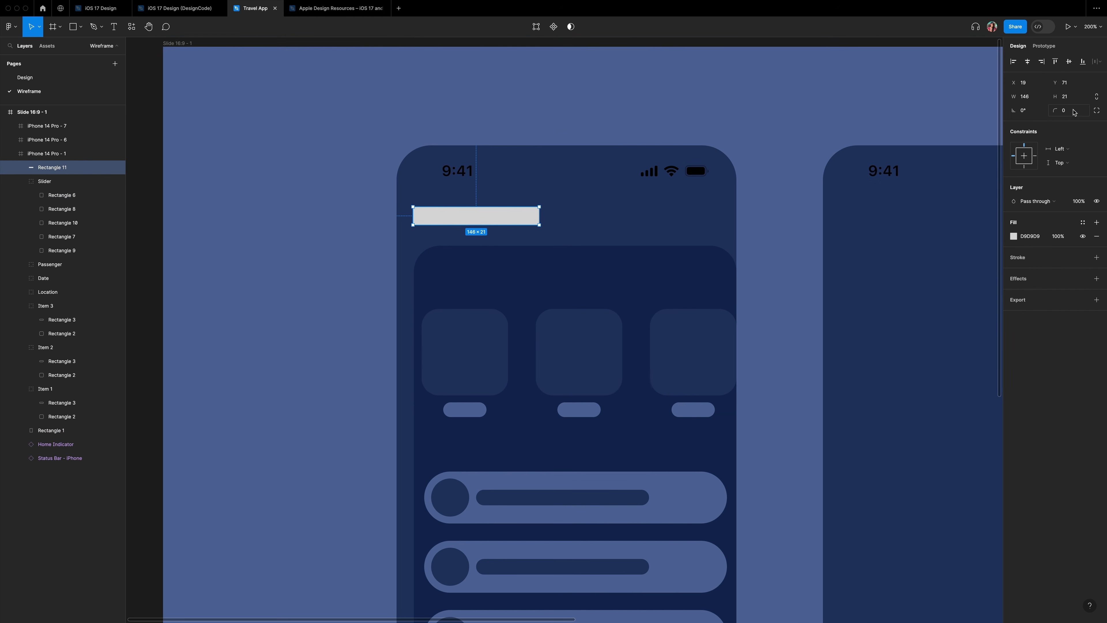
Round the corners of the new bar above the first phone's curved card to 20 and fill it with Wireframe 1.
click(1073, 111)
text(20)
key(Return)
click(1083, 224)
click(929, 292)
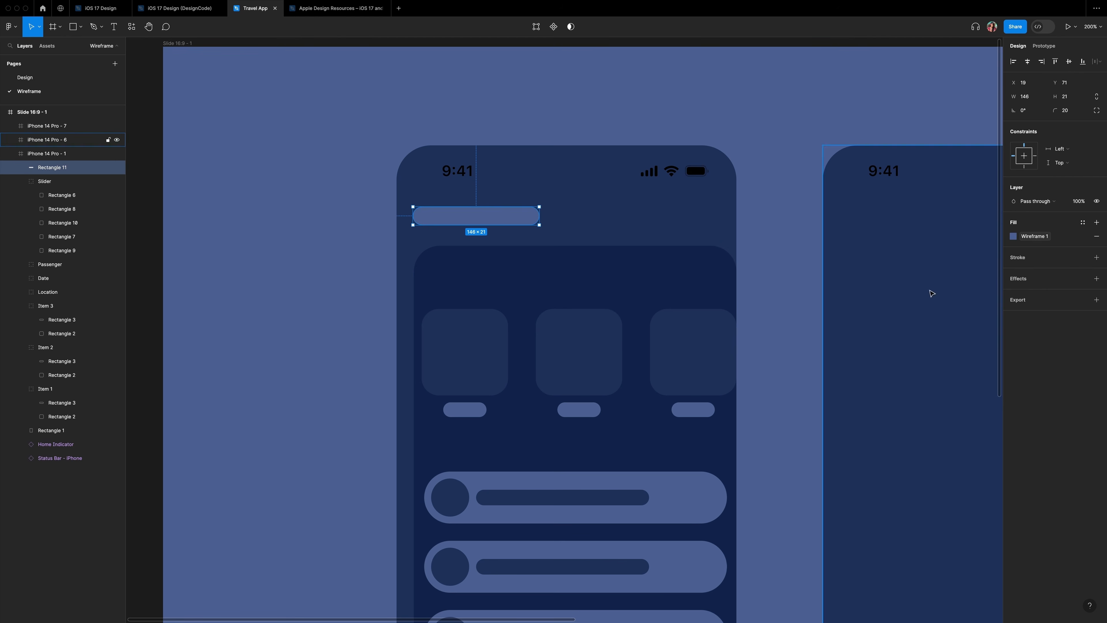
Rename the bar's layer to Title.
double_click(37, 171)
text(t)
text(itlw)
key(BackSpace)
text(e)
click(331, 204)
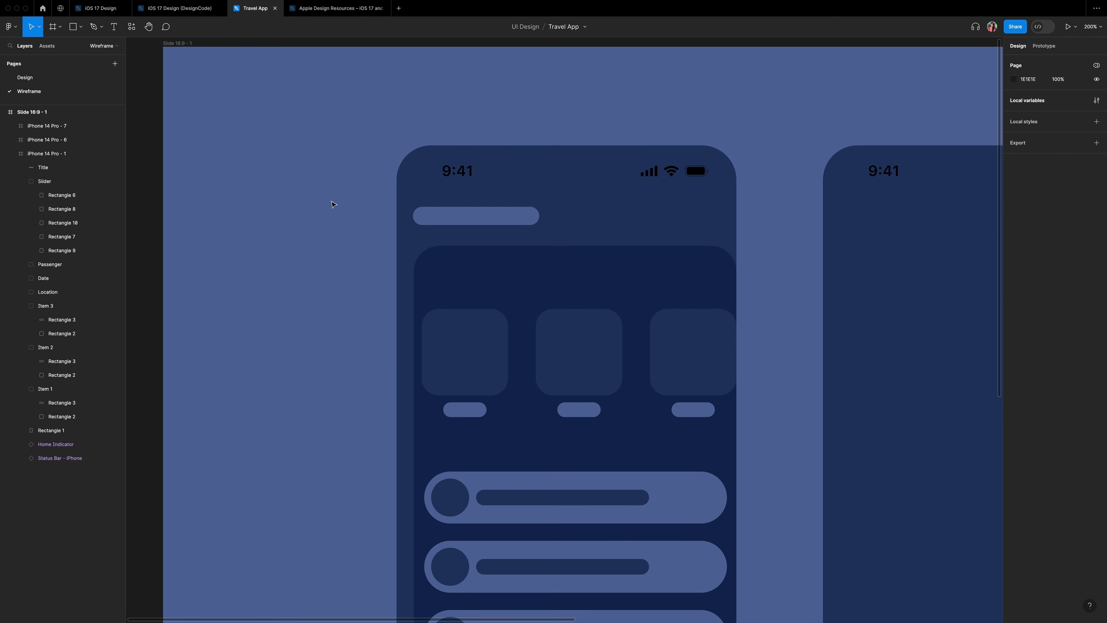
Draw a rectangle in the upper part of the second phone, size it to 358 by 351, and center it horizontally.
key(shift+0)
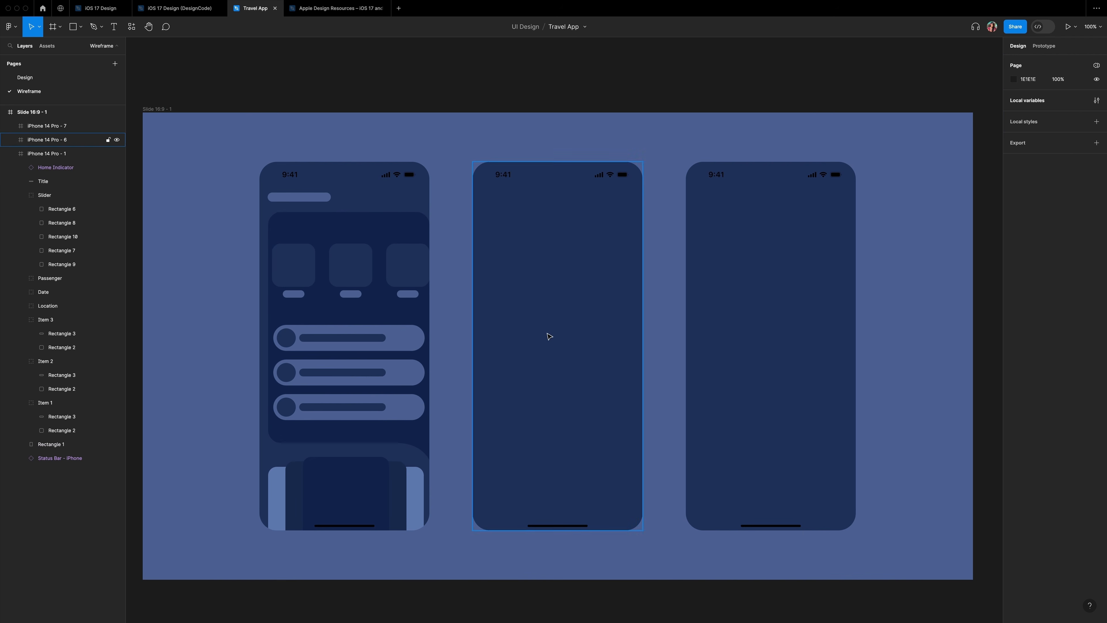
key(r)
drag(487, 202, 627, 336)
click(1011, 97)
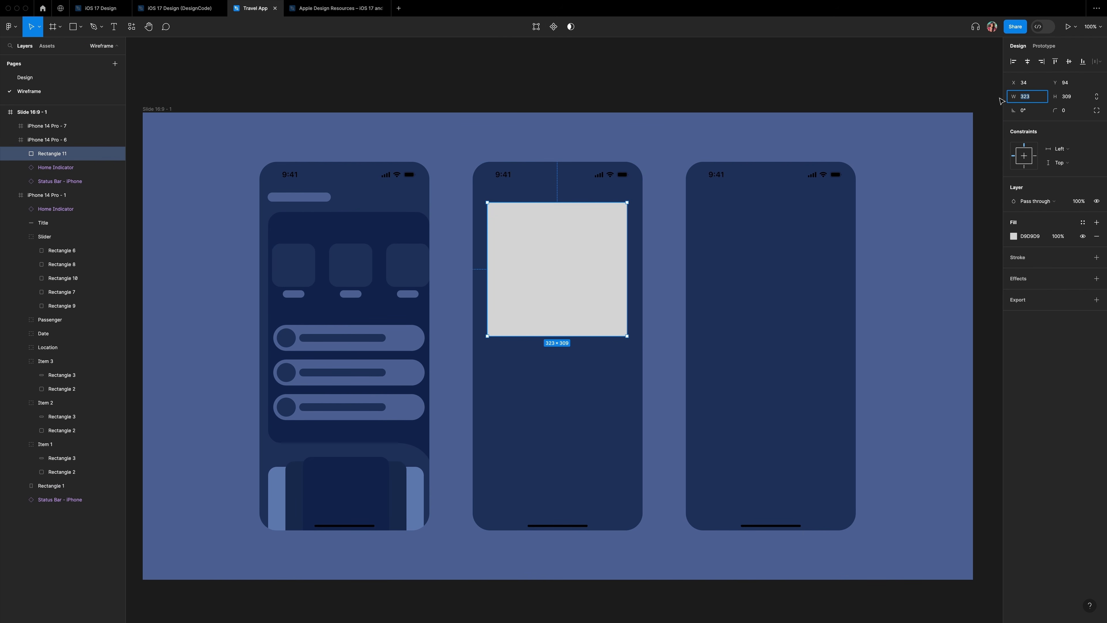
text(358)
key(Tab)
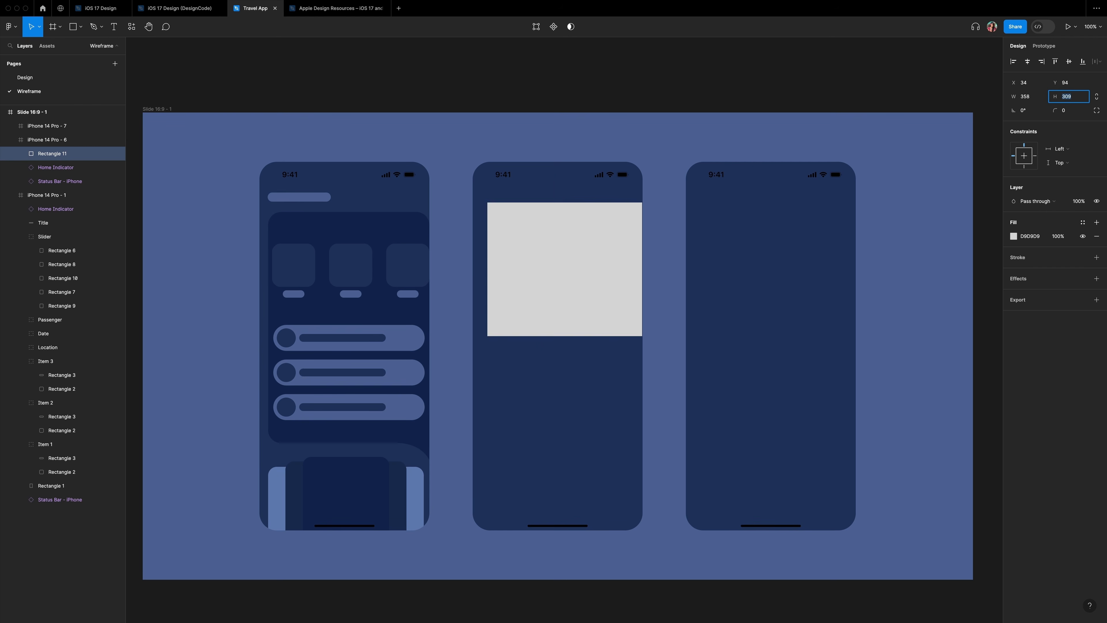
text(351)
key(Return)
click(1027, 61)
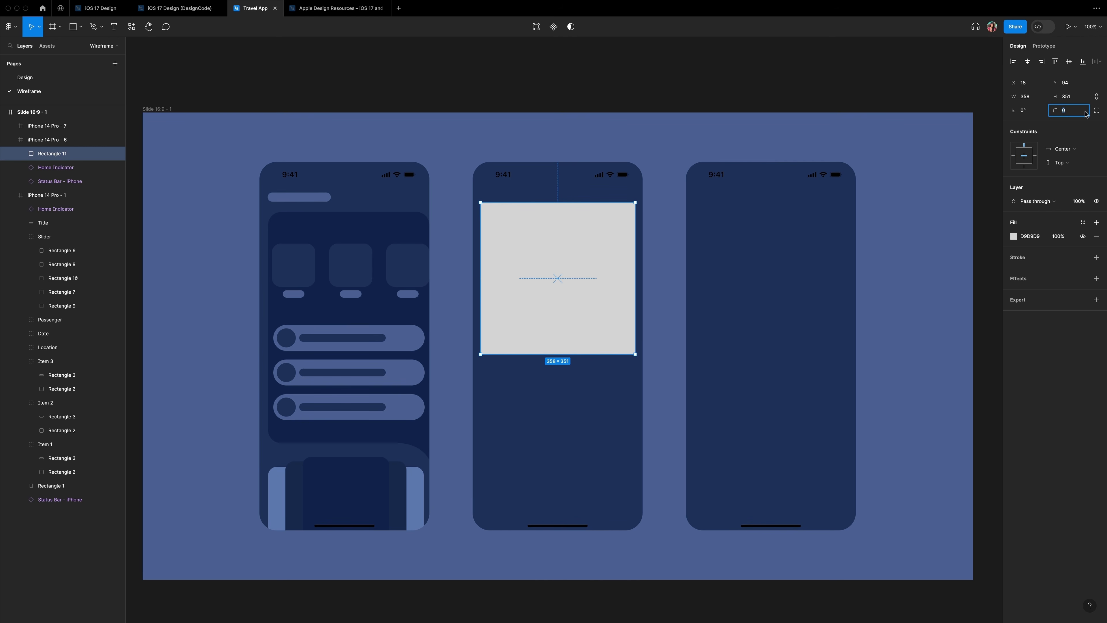
Give the second phone's large card a corner radius of 30 and the Wireframe 1 fill.
text(30)
key(Return)
click(1083, 222)
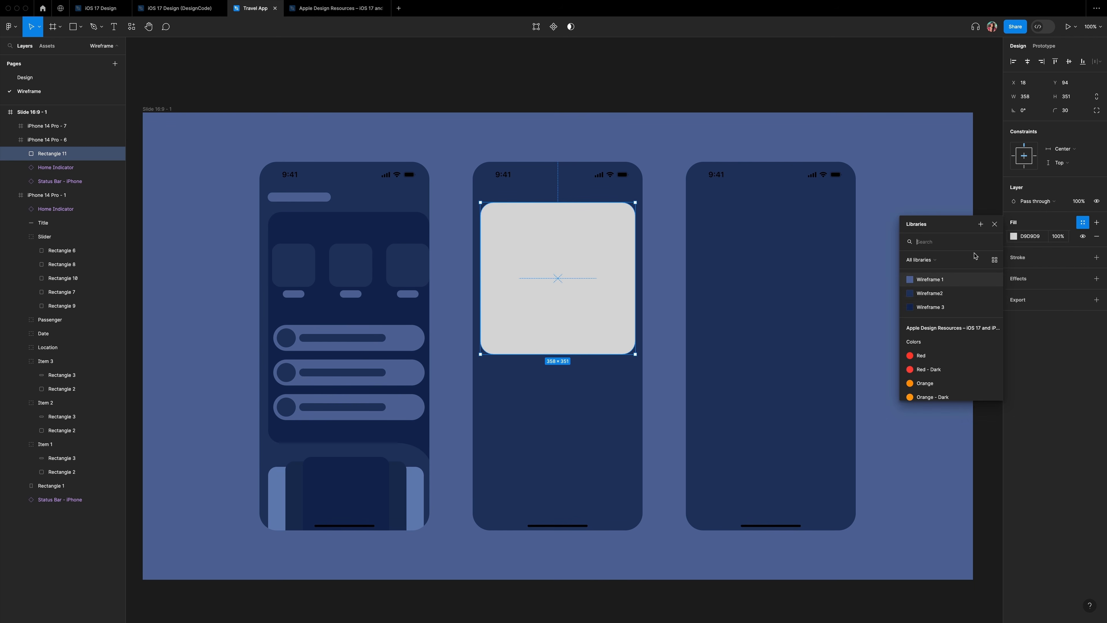
click(944, 293)
click(1014, 236)
click(930, 293)
Draw a rectangle over the lower part of the card and size it to 358 by 134.
key(r)
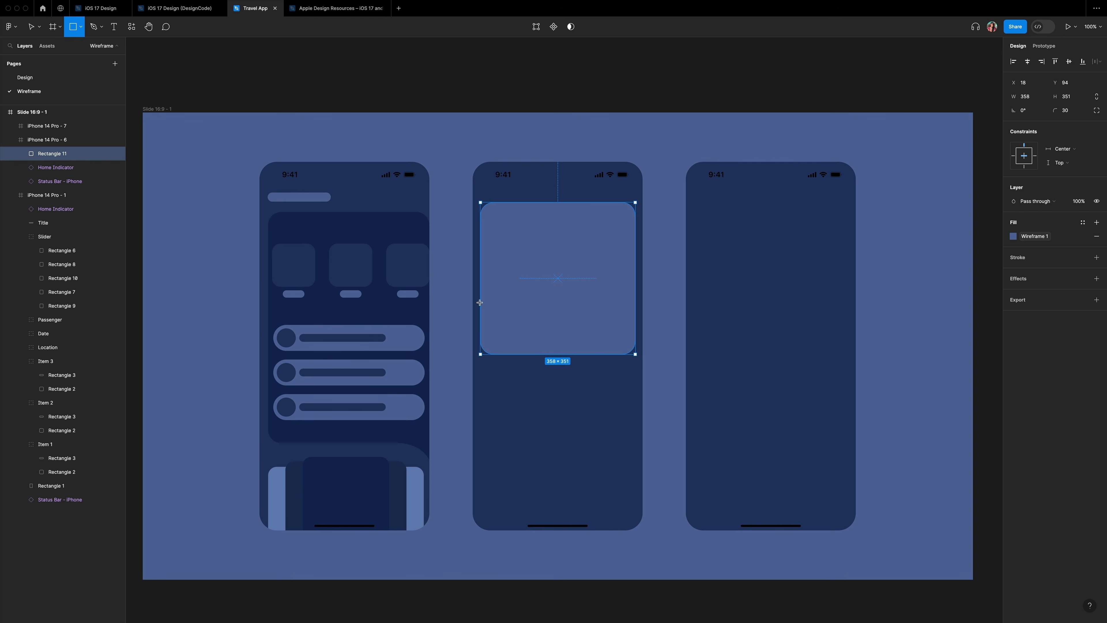
drag(480, 302, 635, 354)
click(1032, 97)
text(358)
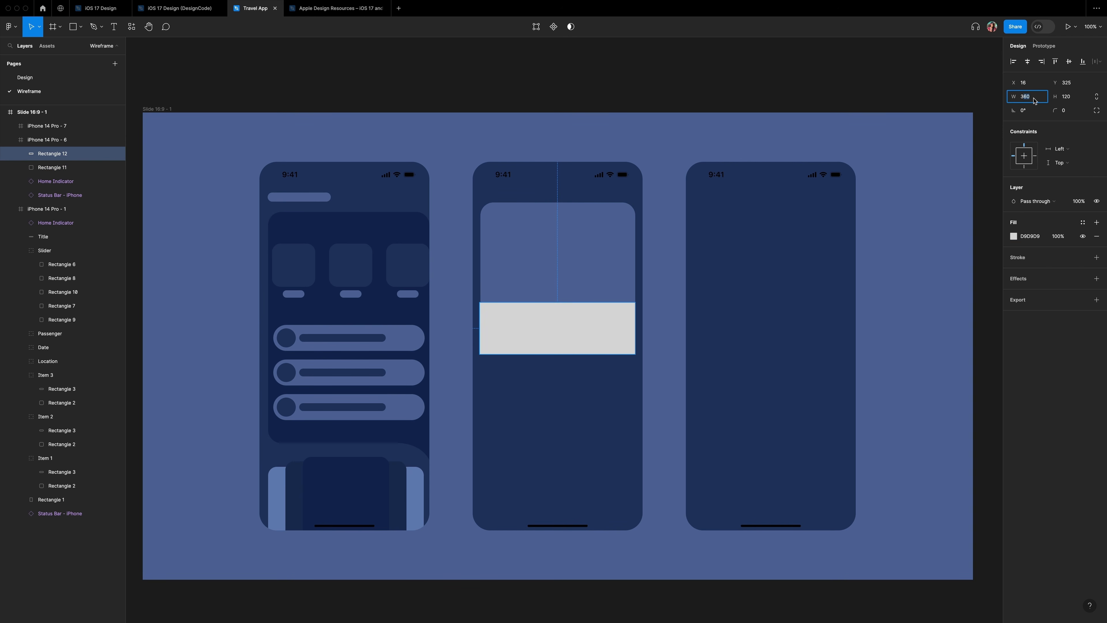
key(Tab)
text(134)
key(Return)
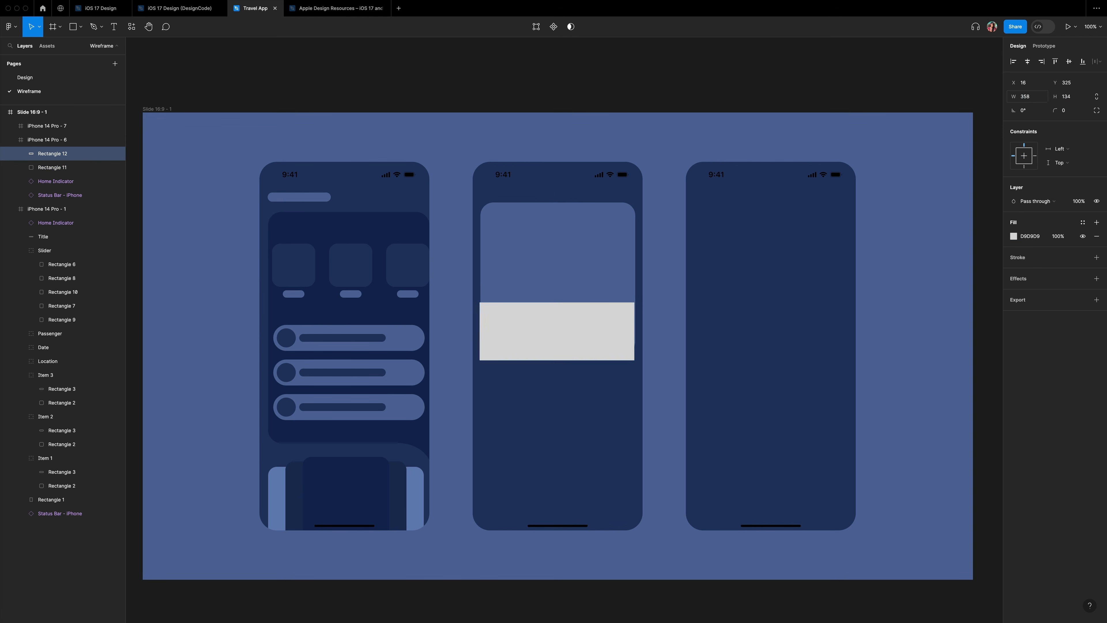
Round the lower rectangle's corners to 20 and align it with the card's sides and bottom edge at X 18, Y 311.
click(1066, 111)
text(20)
key(Return)
drag(575, 335, 575, 328)
click(608, 255)
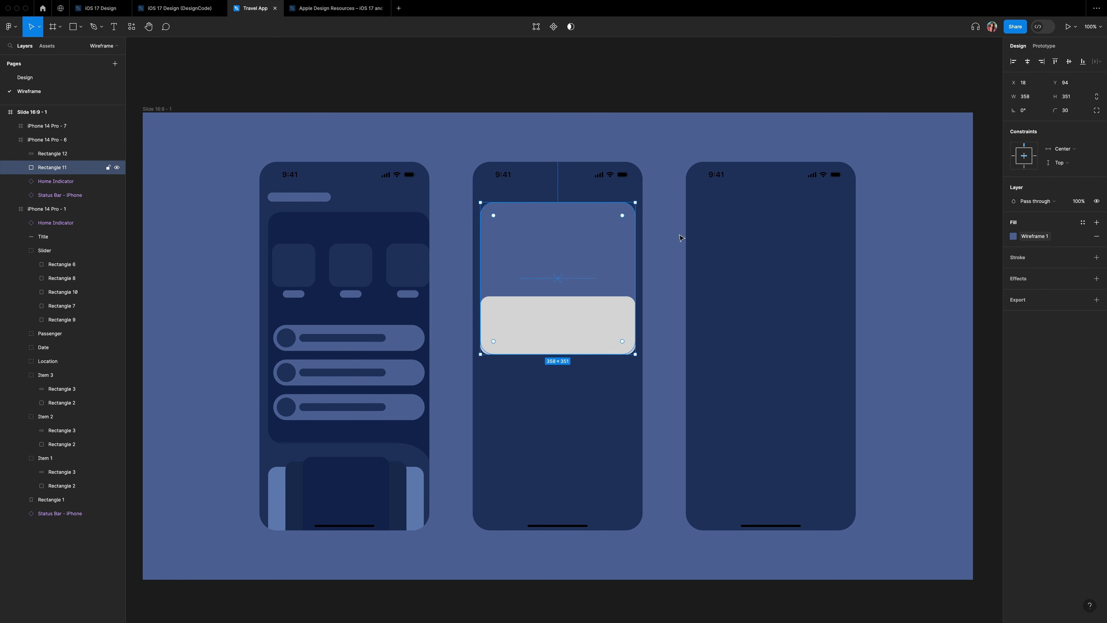
Fill the lower rectangle of the card with Wireframe 3.
click(571, 332)
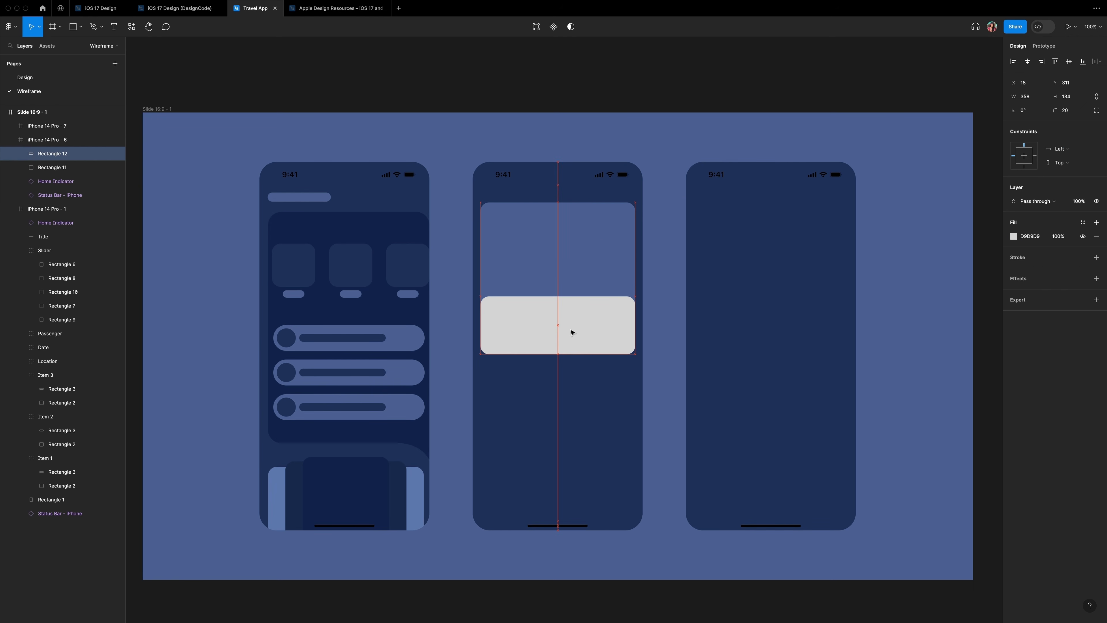
click(1083, 222)
click(932, 307)
Group the card with its lower rectangle and name the group Layout 1.
double_click(580, 319)
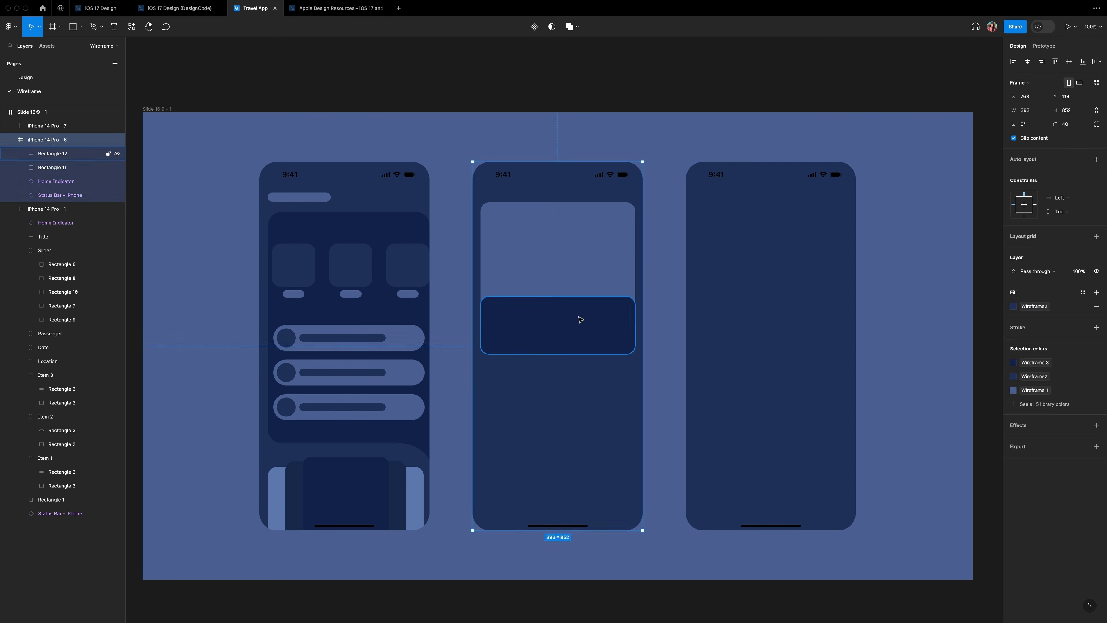
shift+click(560, 259)
key(super+g)
double_click(58, 155)
text(Layout 1)
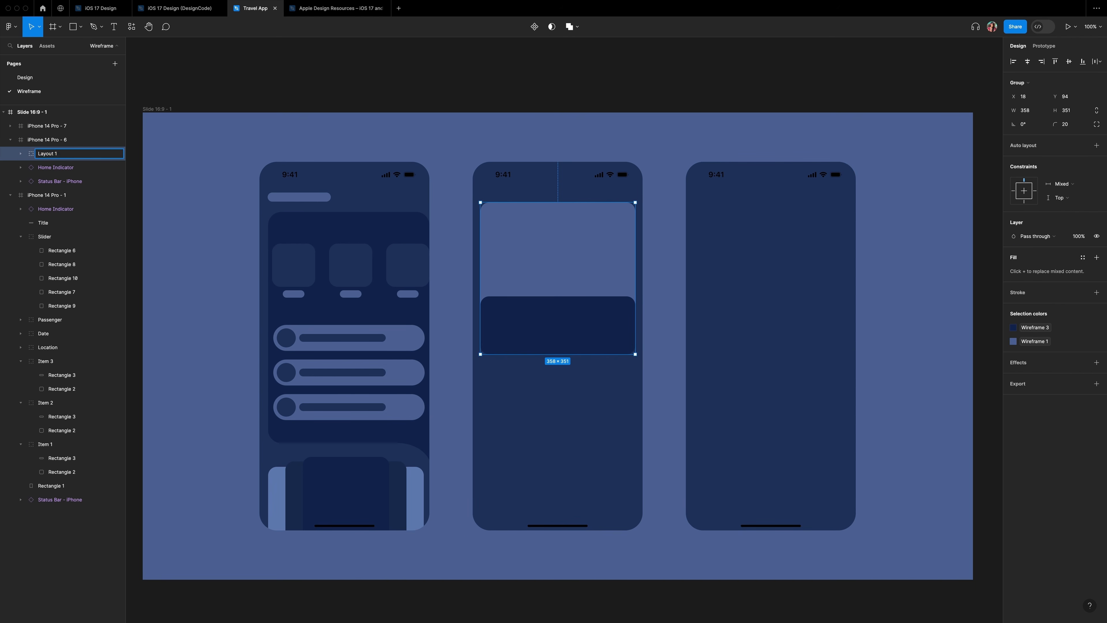
key(Return)
Duplicate Layout 1 and move the copy straight down below the original, leaving a small gap between them.
key(super+d)
key(shift+Down)
key(shift+Down)
key(shift+Down)
key(shift+Down)
key(shift+Down)
key(shift+Down)
key(shift+Down)
key(shift+Down)
key(shift+Down)
key(shift+Down)
key(shift+Down)
key(shift+Down)
key(shift+Down)
key(shift+Down)
key(shift+Down)
key(shift+Down)
key(shift+Down)
key(shift+Down)
key(shift+Down)
key(shift+Down)
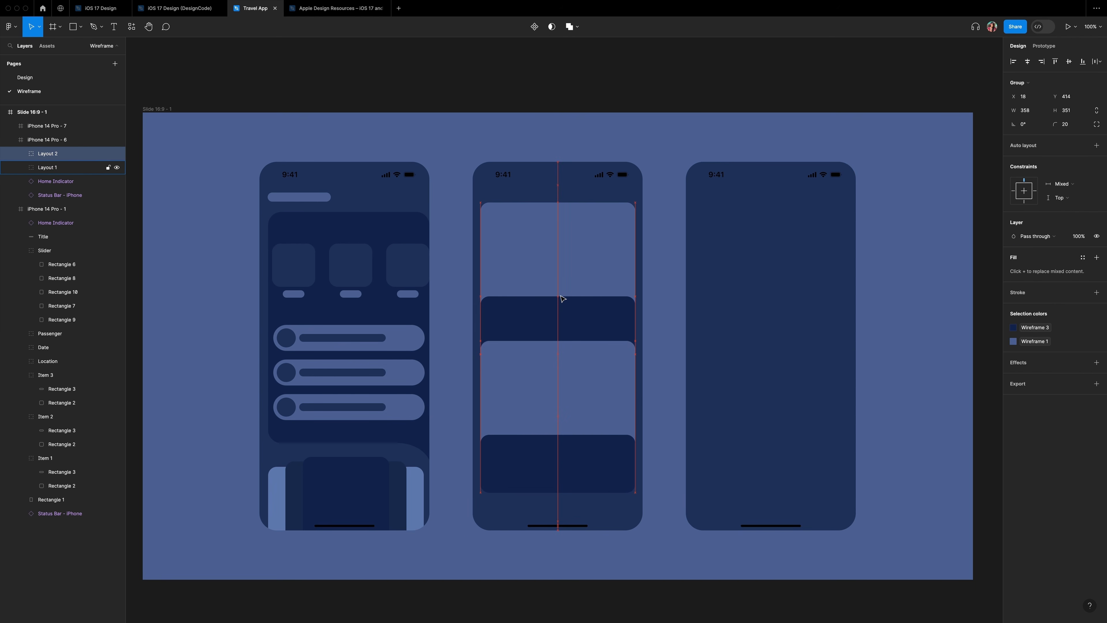
key(shift+Down)
key(shift+Down)
key(shift+Down)
key(shift+Down)
key(shift+Down)
key(shift+Down)
key(shift+Down)
key(shift+Down)
key(shift+Up)
key(shift+Up)
key(shift+Up)
key(shift+Down)
key(shift+Down)
key(shift+Up)
key(Up)
key(Up)
key(Up)
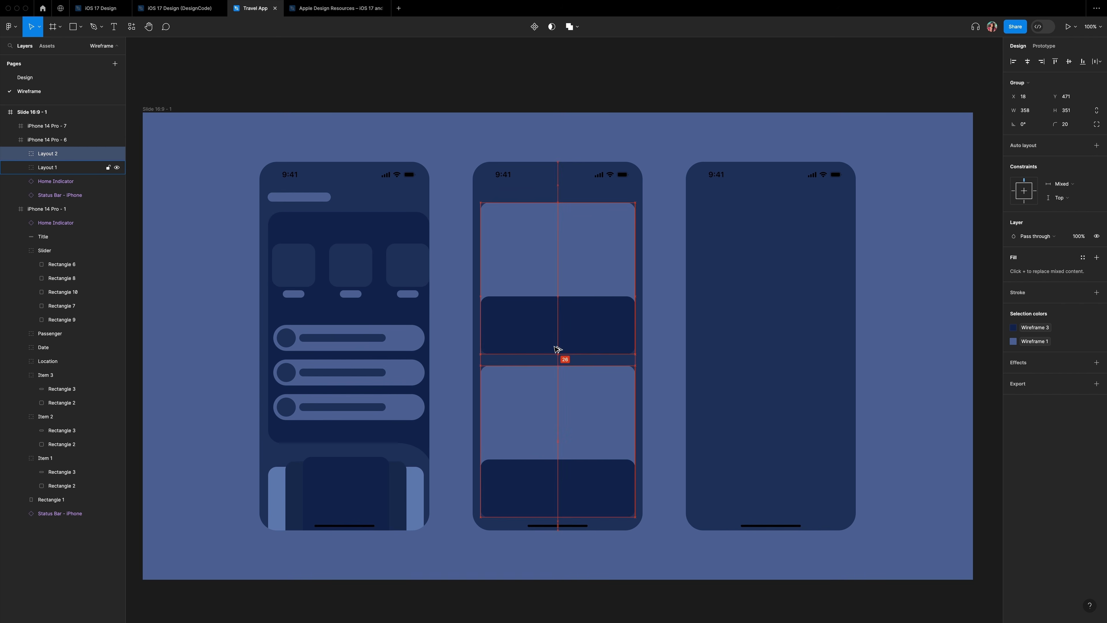
click(910, 341)
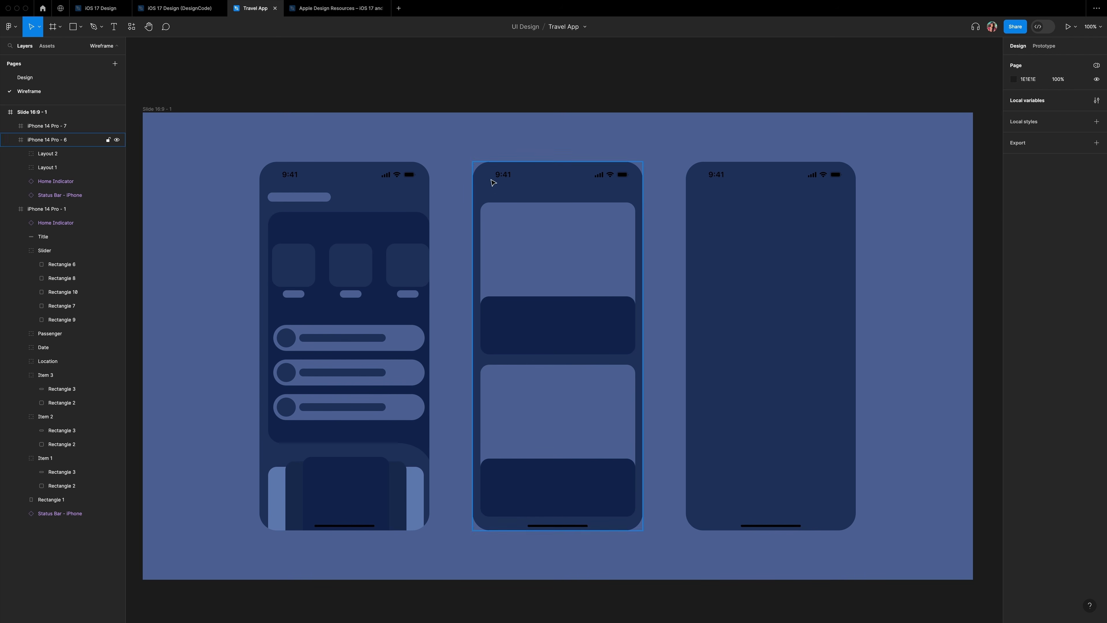
Draw a button rectangle over the lower card's dark panel, sized 117 by 44 with a corner radius of 20.
key(r)
drag(522, 500, 577, 514)
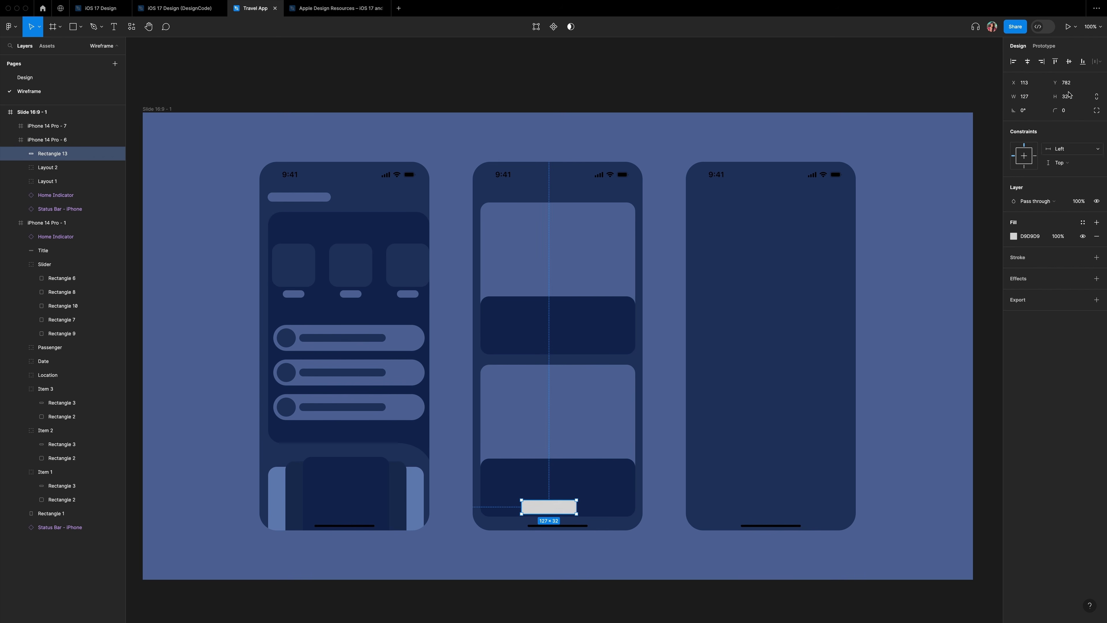
text(117)
key(Tab)
text(44)
key(Return)
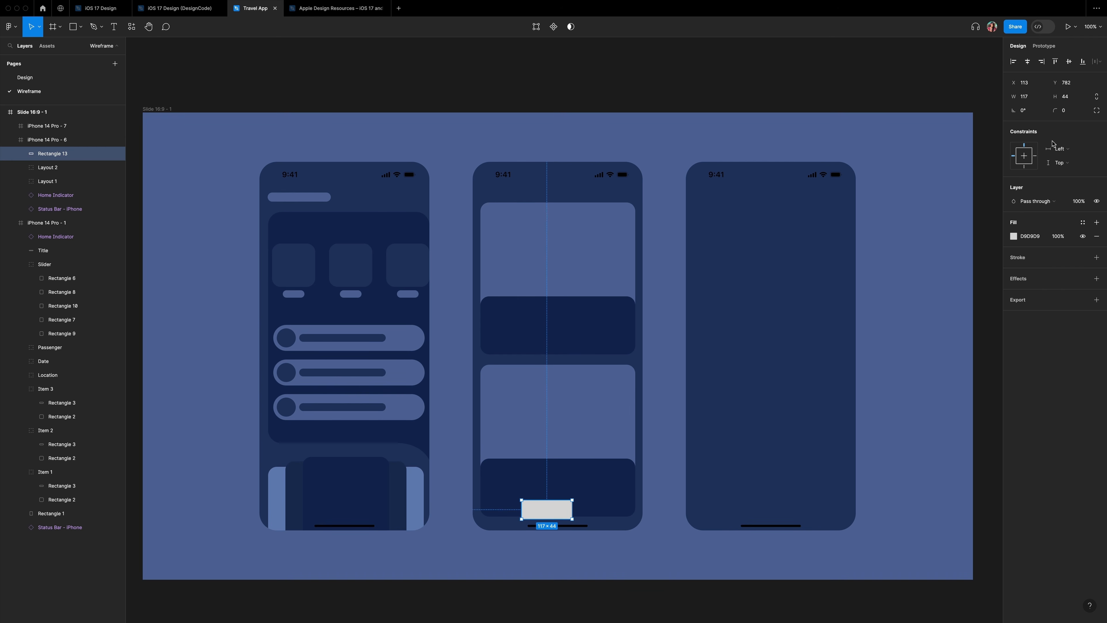
text(20)
key(Return)
Center the button horizontally in the second phone and fill it with Wireframe 1.
drag(554, 509, 562, 507)
click(1082, 222)
click(933, 263)
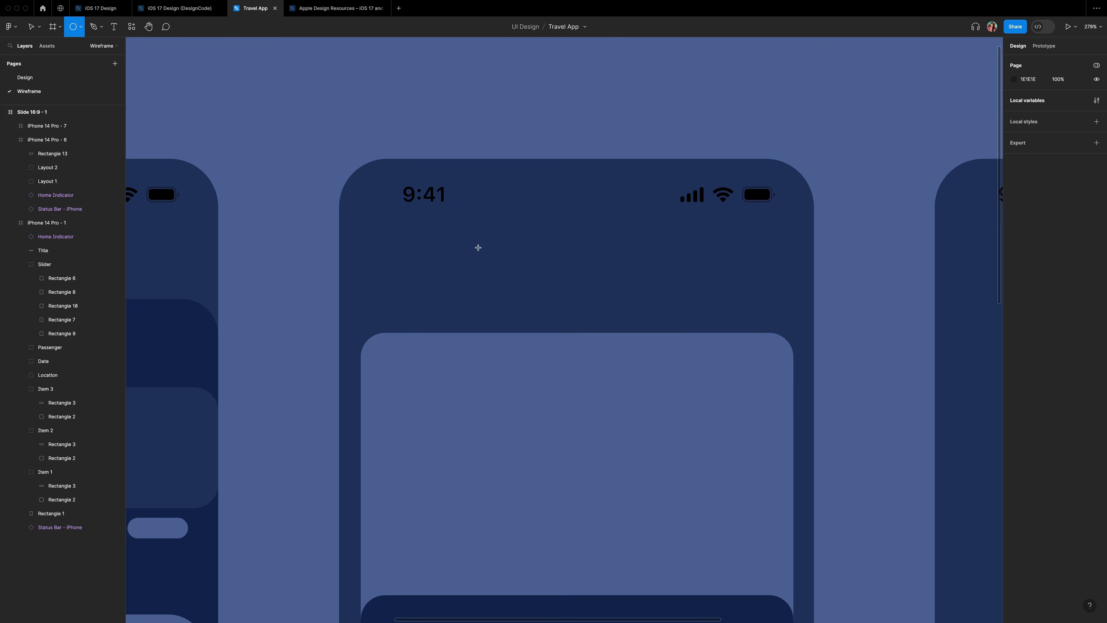
mouse_move(370, 232)
mouse_down()
mouse_move(425, 293)
mouse_move(390, 279)
mouse_up()
click(399, 257)
key(o)
key(v)
click(389, 248)
key(Delete)
Draw a 44 by 44 circle in the second phone's header at X 18, Y 68 and fill it with Wireframe 3.
key(o)
click(1083, 222)
click(931, 293)
click(1037, 237)
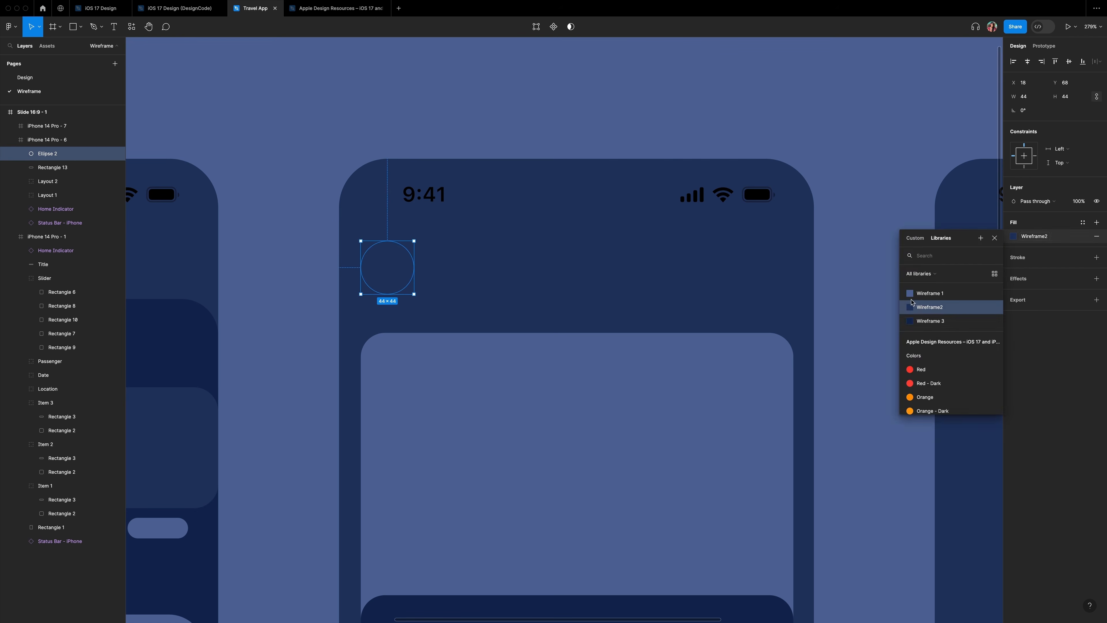
click(922, 293)
click(1040, 238)
click(922, 320)
Duplicate the circle to the opposite side of the header and move both circles up to Y 58.
key(super+d)
drag(400, 256, 783, 258)
click(868, 309)
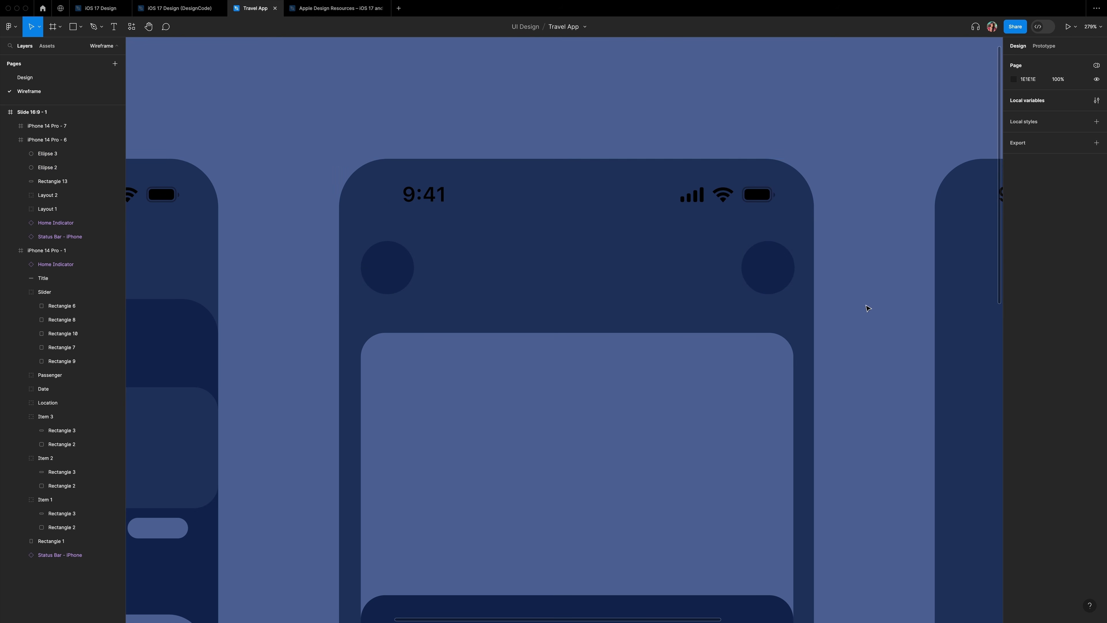
click(388, 266)
shift+click(768, 266)
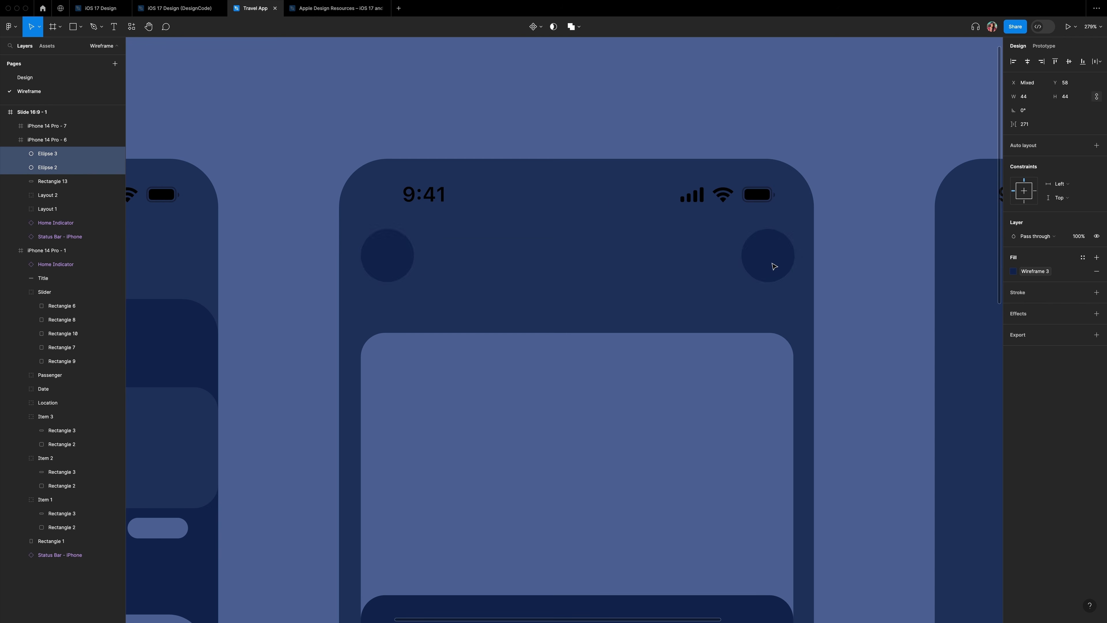
key(Escape)
Draw a bar about 130 by 17 under the second phone's left circle and round its corners to 20.
key(r)
drag(361, 295, 519, 319)
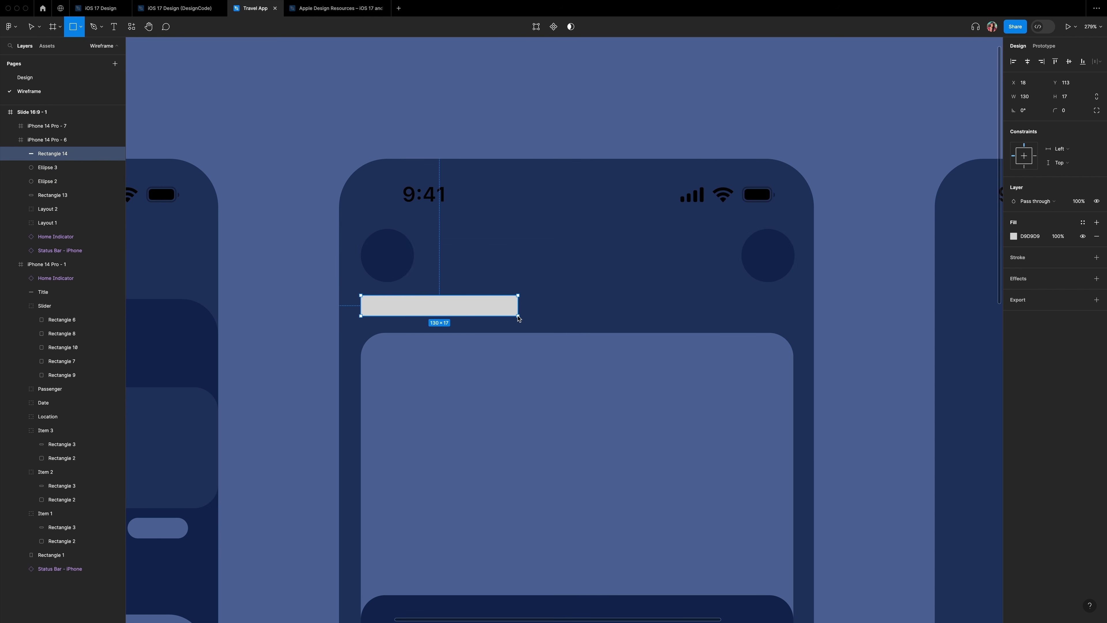
click(1048, 111)
Fill the bar with Wireframe 3 and shift it up slightly between the circle and the card.
click(1083, 222)
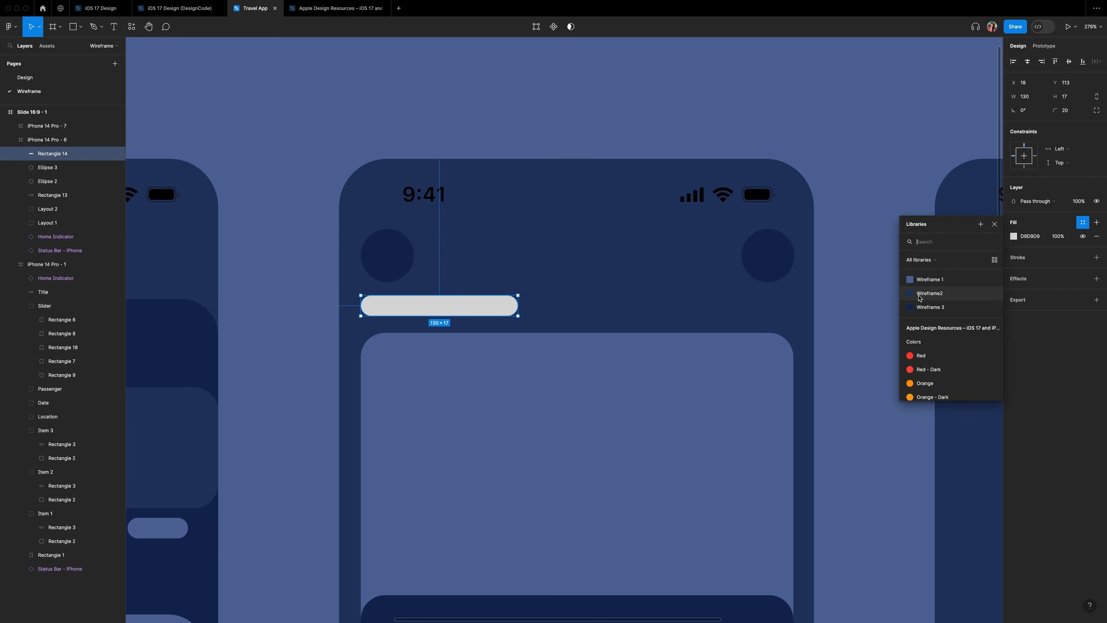
click(920, 306)
key(Escape)
drag(489, 308, 490, 305)
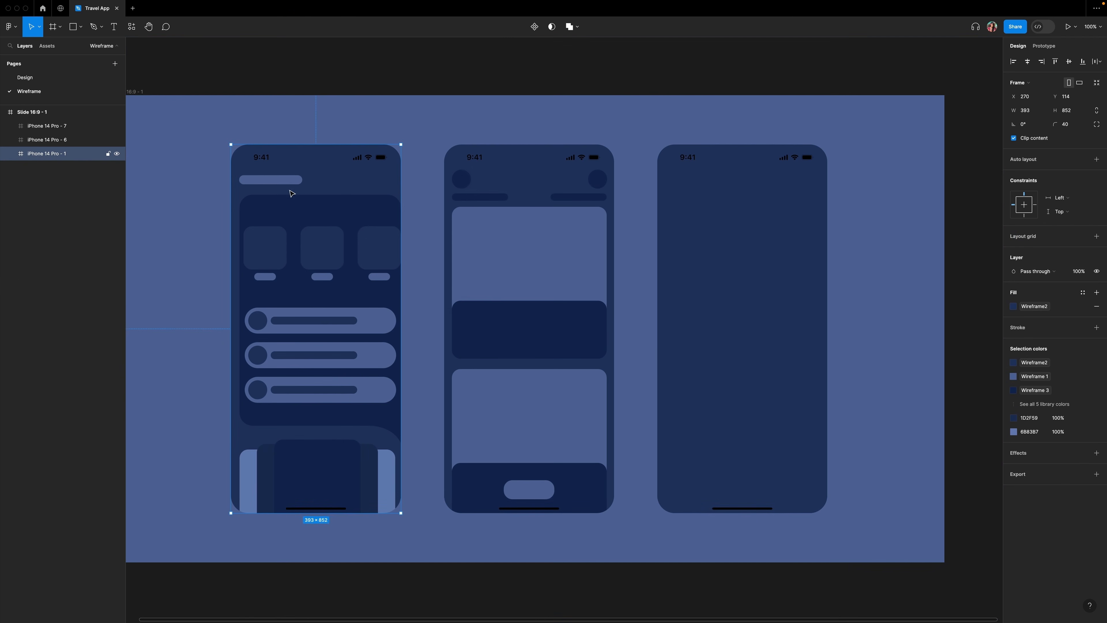
Copy the curved card from the first phone into the third phone and set the copy's height to 365.
click(321, 203)
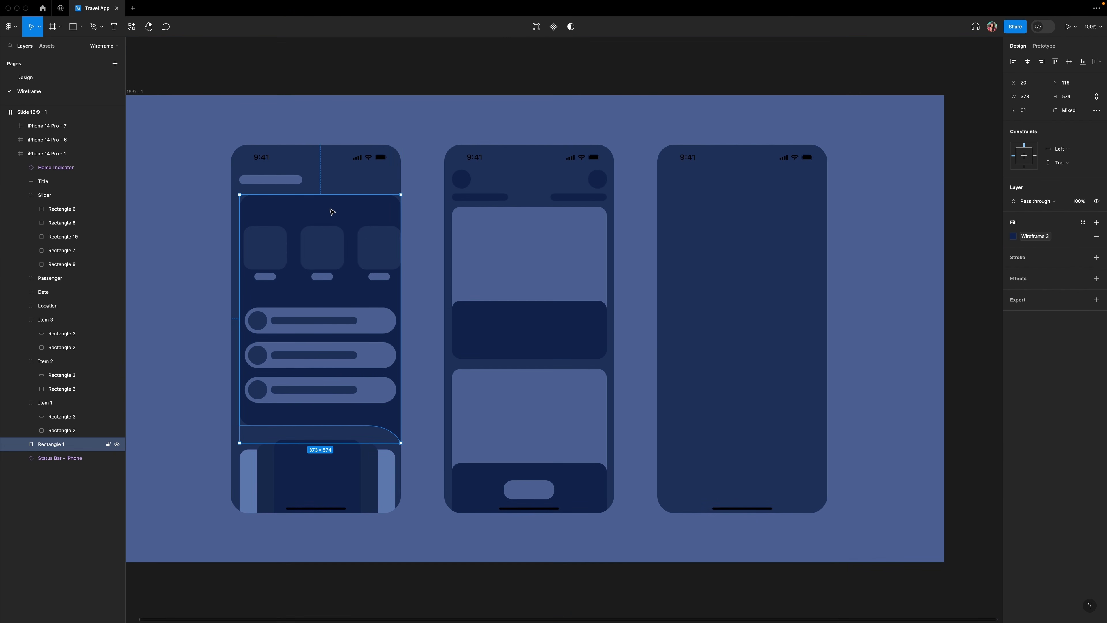
right_click(341, 211)
click(357, 214)
click(687, 226)
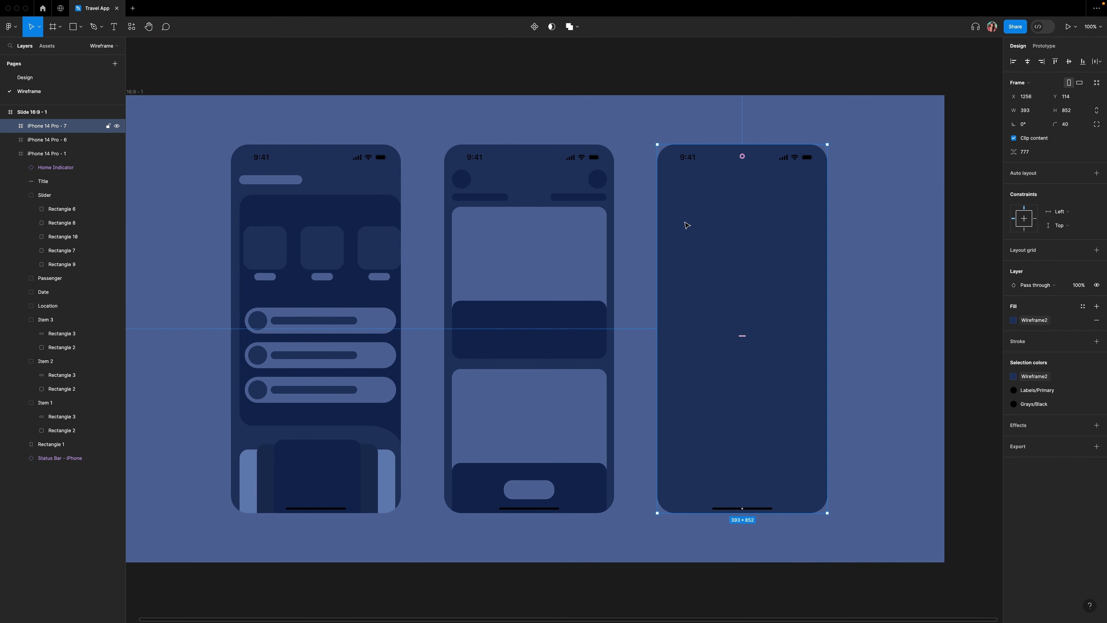
key(super+v)
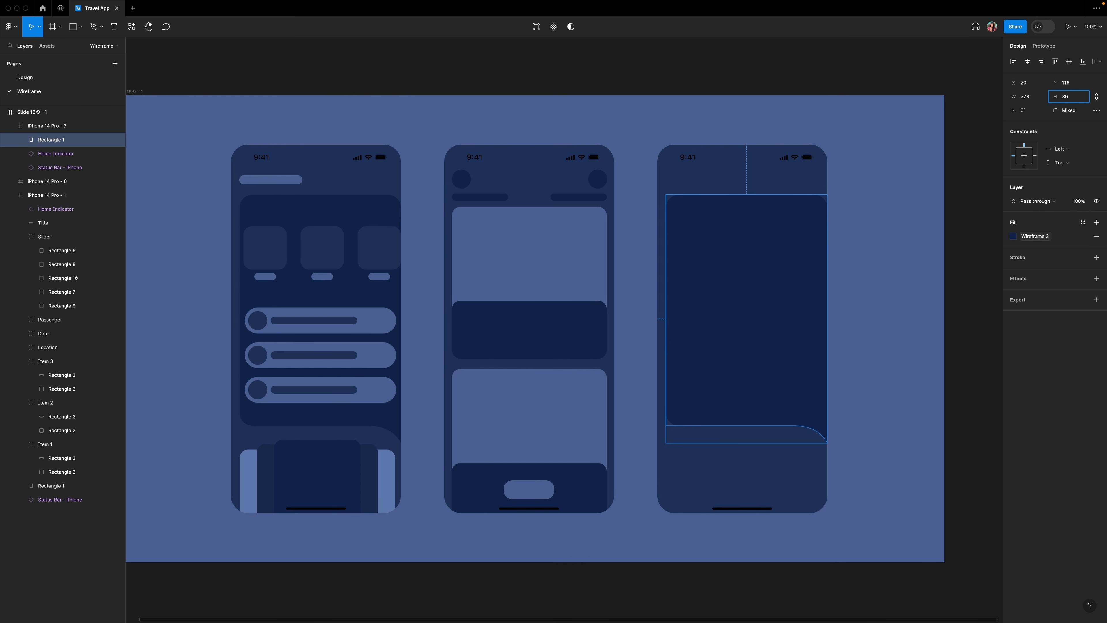
text(365)
key(Return)
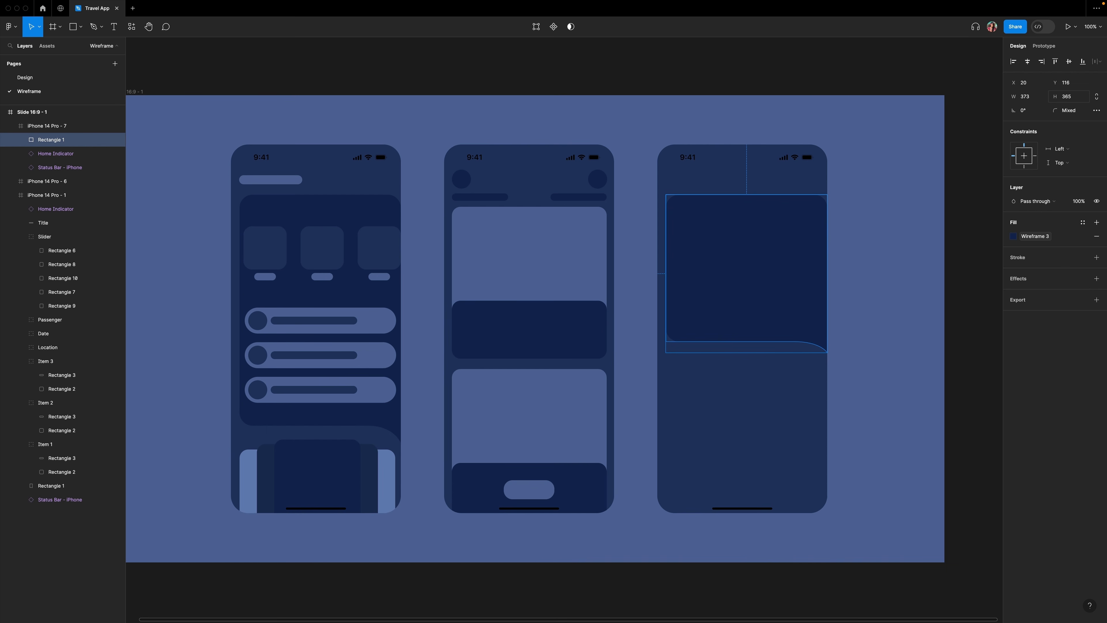
Edit the third phone's card shape, raising the bottom-left point and the curve's start point by 20 px.
double_click(745, 302)
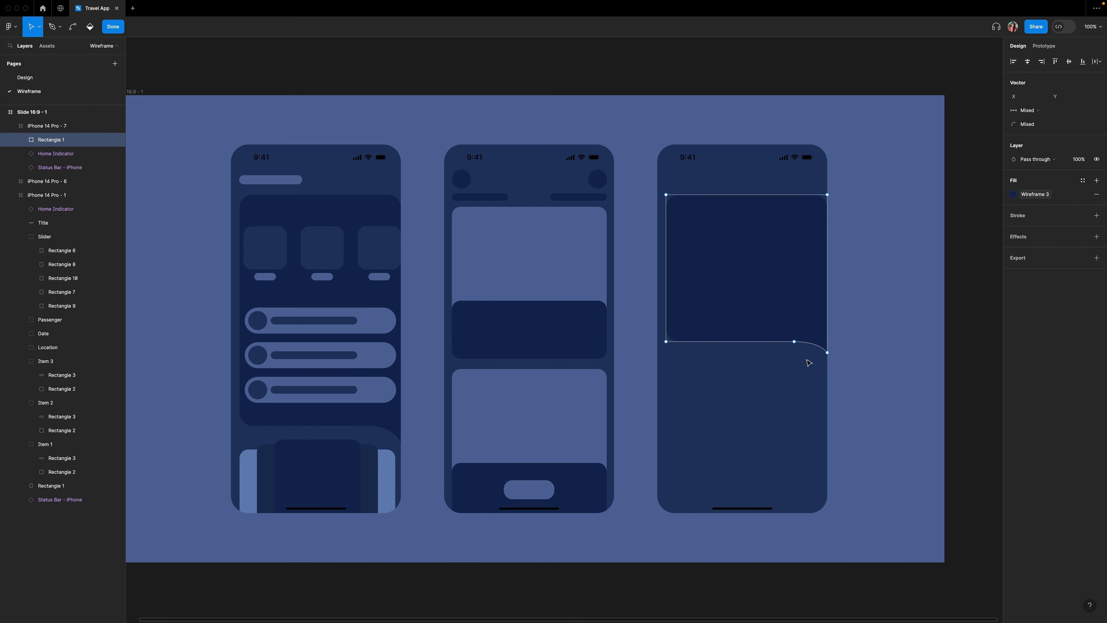
drag(808, 358, 656, 335)
key(shift+Up)
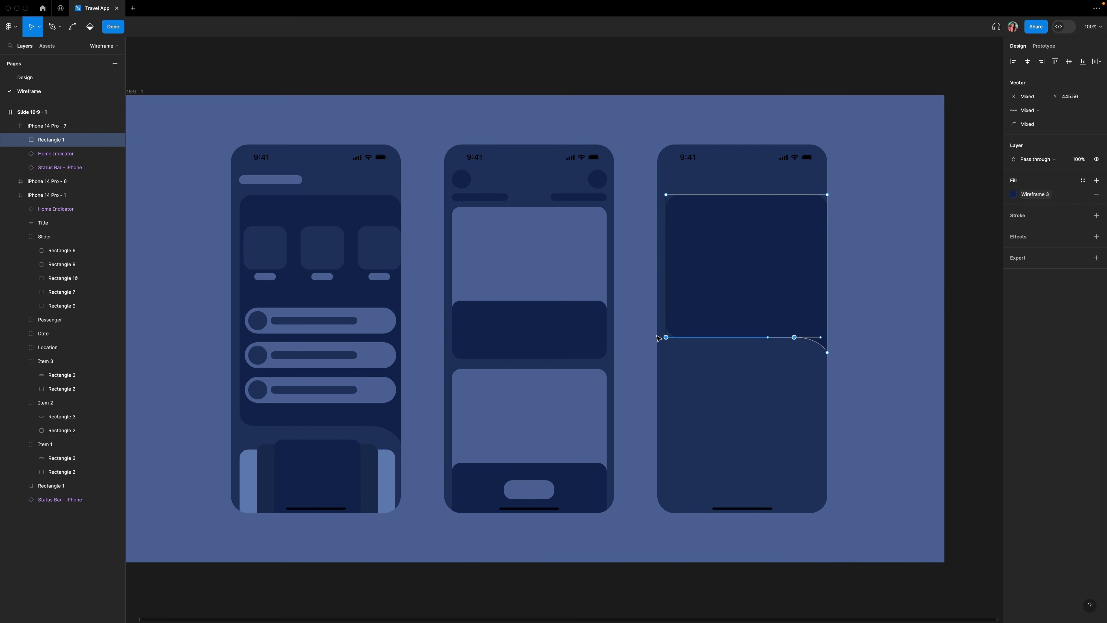
key(shift+Up)
key(Escape)
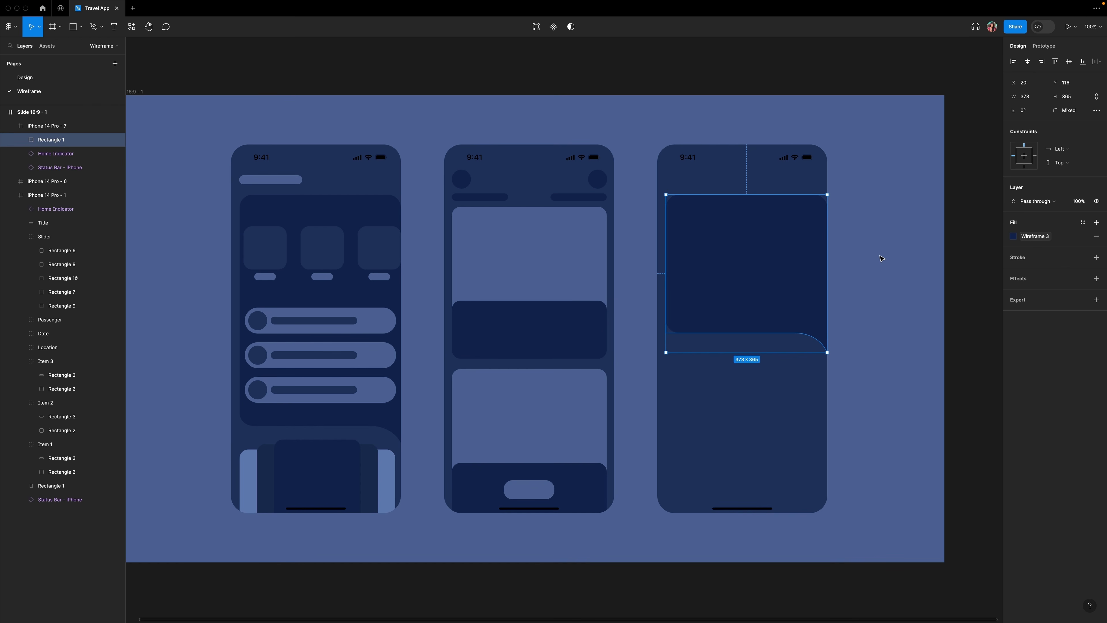
Draw a rectangle inside the third phone's card, set it to 72 by 120 with corner radius 30, and fill it with Wireframe 1.
key(Escape)
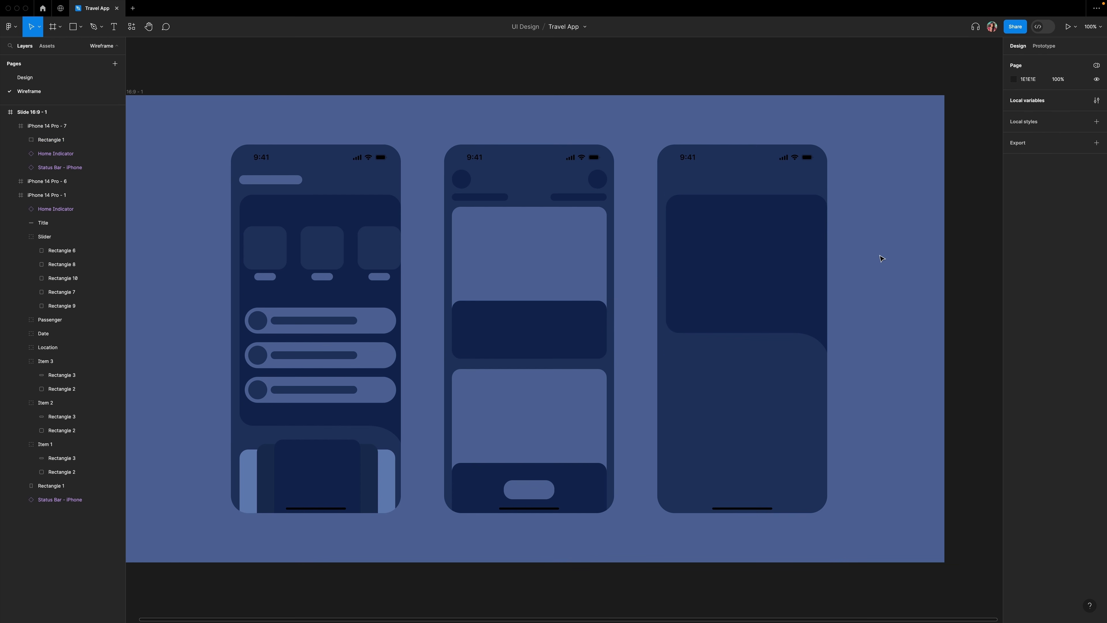
key(plus)
key(r)
drag(496, 330, 560, 448)
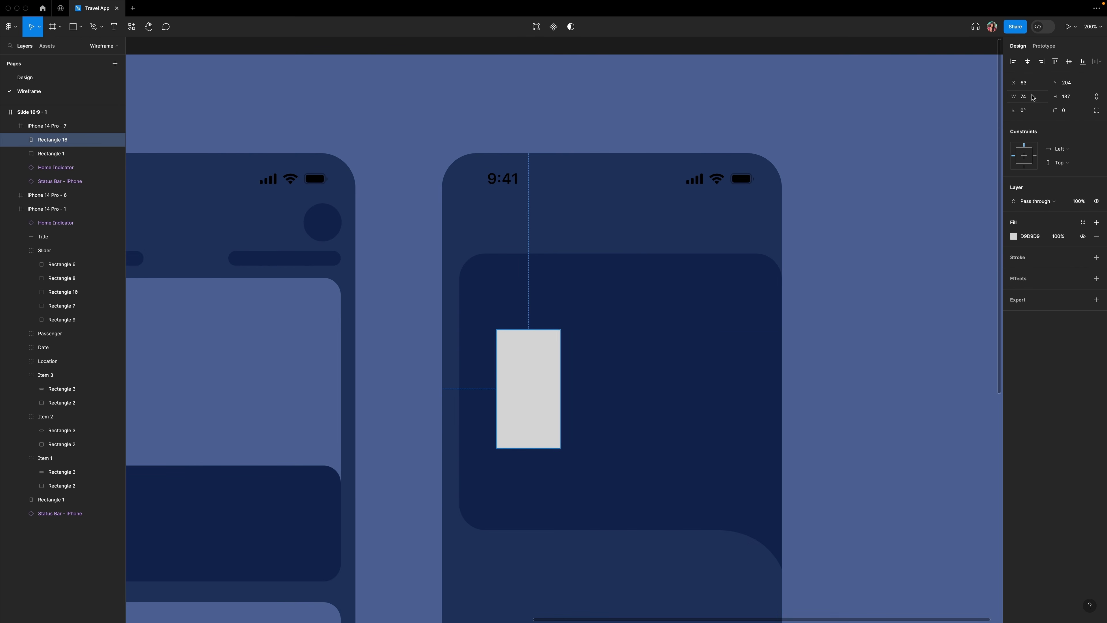
click(1075, 96)
text(120)
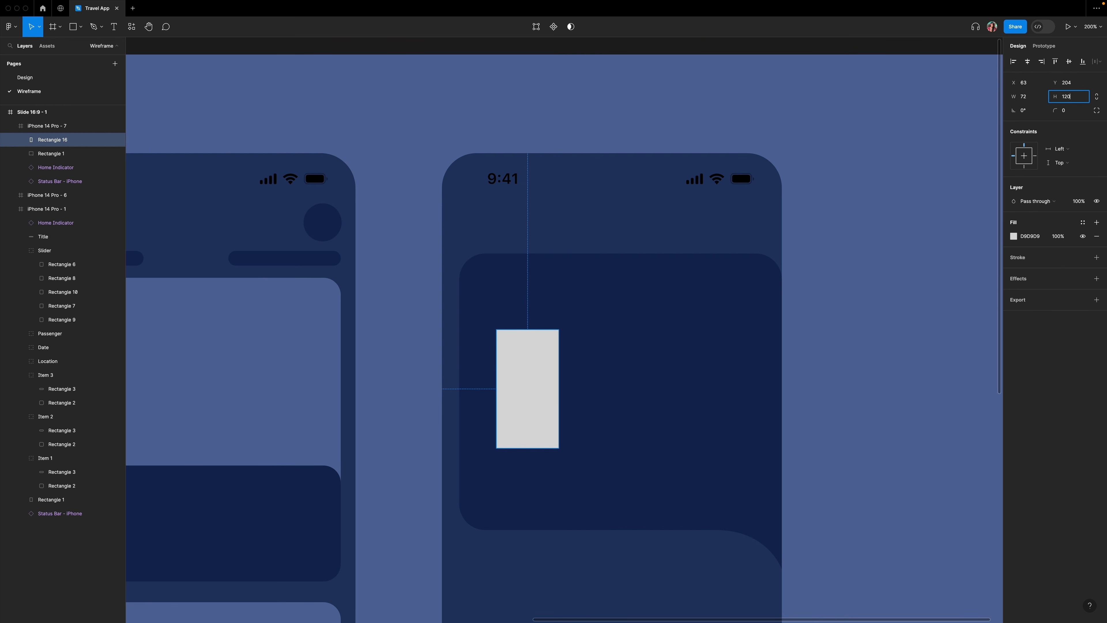
click(1072, 112)
text(30)
key(Return)
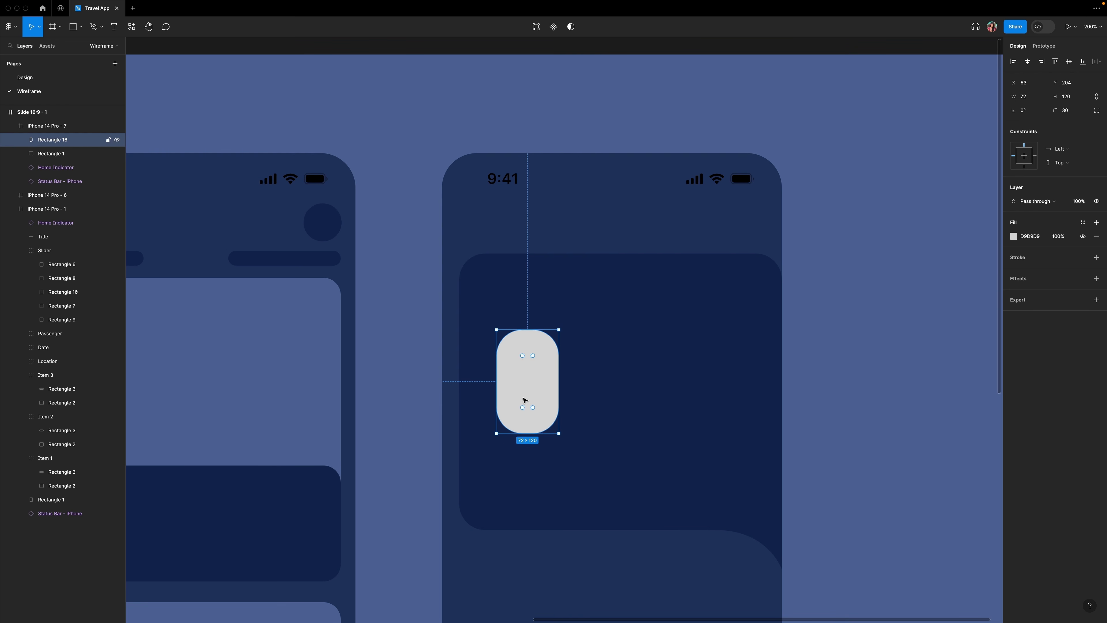
click(1083, 222)
click(917, 287)
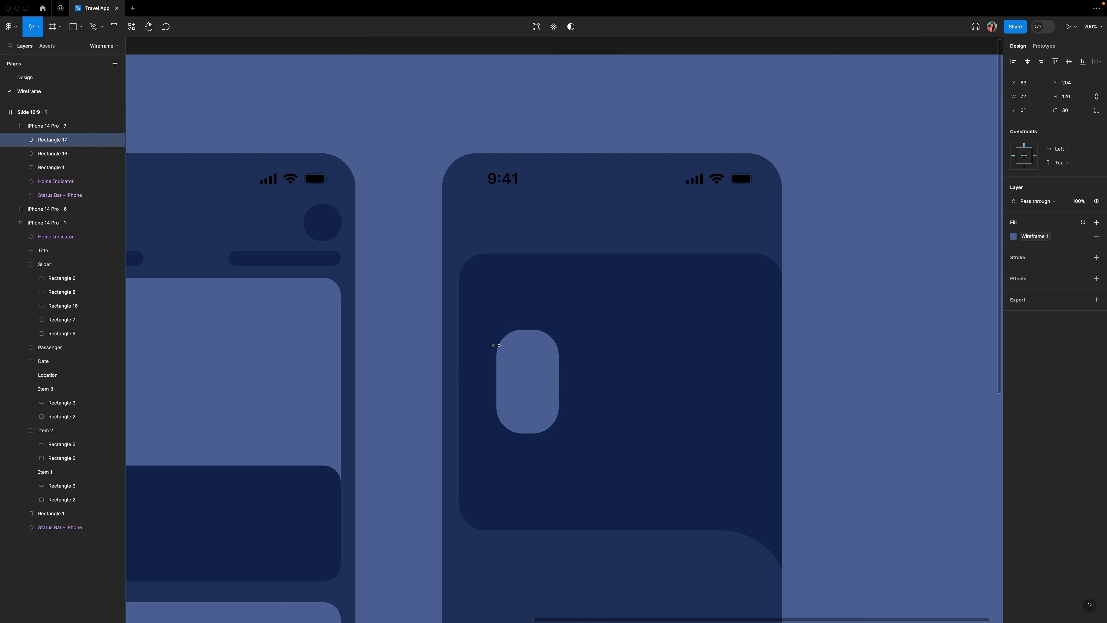
Duplicate the rounded tile into a row of four spaced 20 apart and shift the row 30 px to the left.
drag(537, 370, 686, 367)
drag(686, 368, 754, 363)
shift+click(678, 371)
shift+click(603, 374)
shift+click(527, 376)
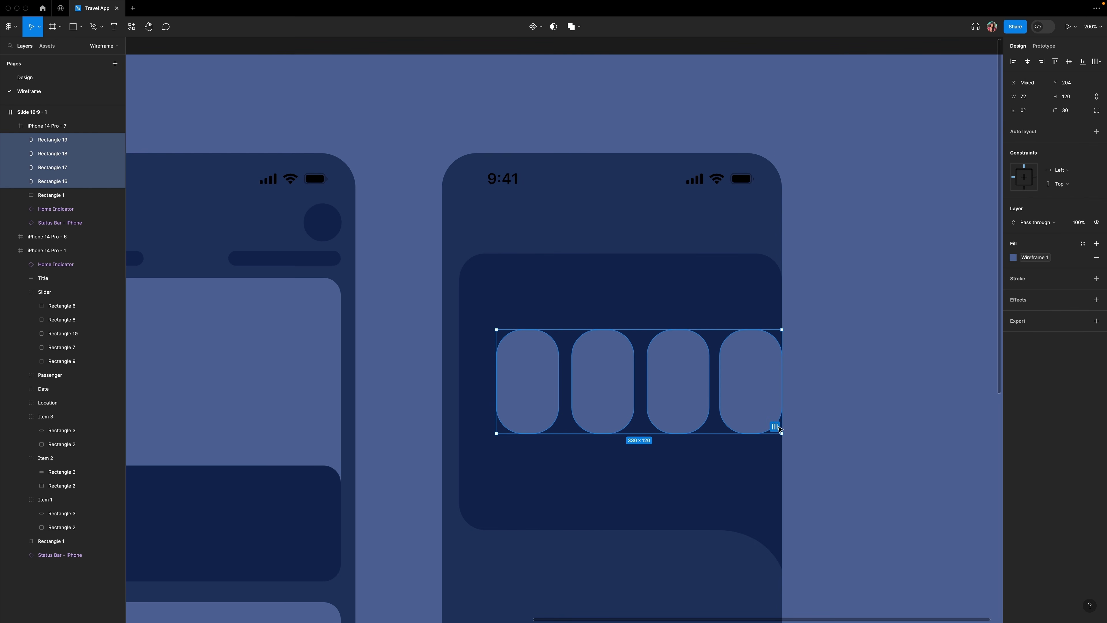
click(775, 426)
key(Return)
key(shift+Left)
key(shift+Left)
key(shift+Left)
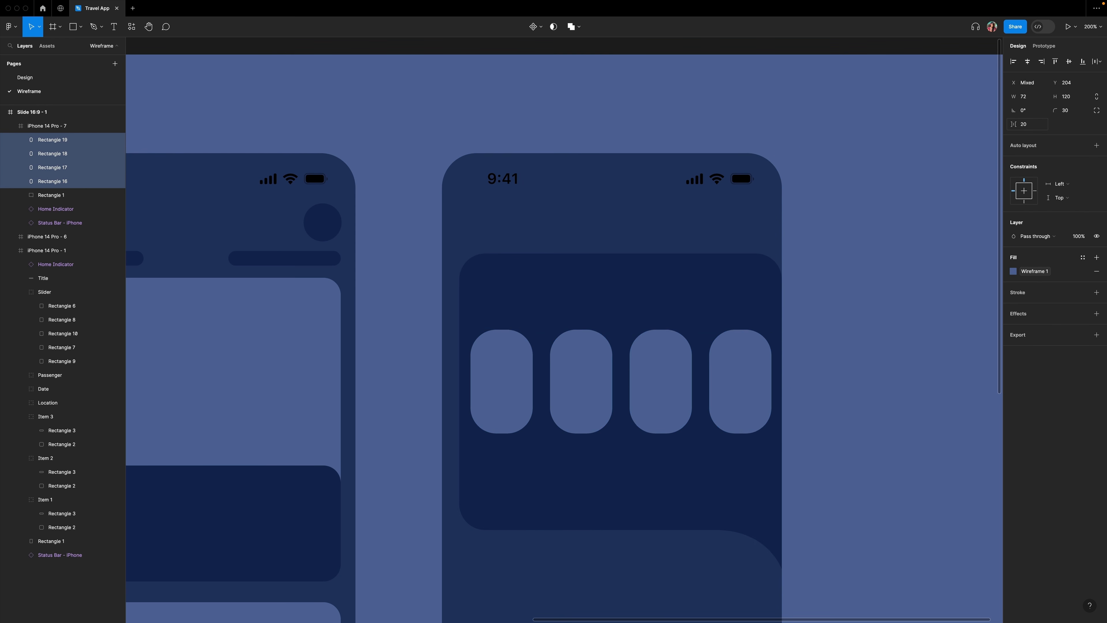
Draw a bar about 105 by 28 above the four tiles, round its corners to 20 and centre it horizontally on the card.
key(plus)
key(r)
drag(498, 211, 680, 259)
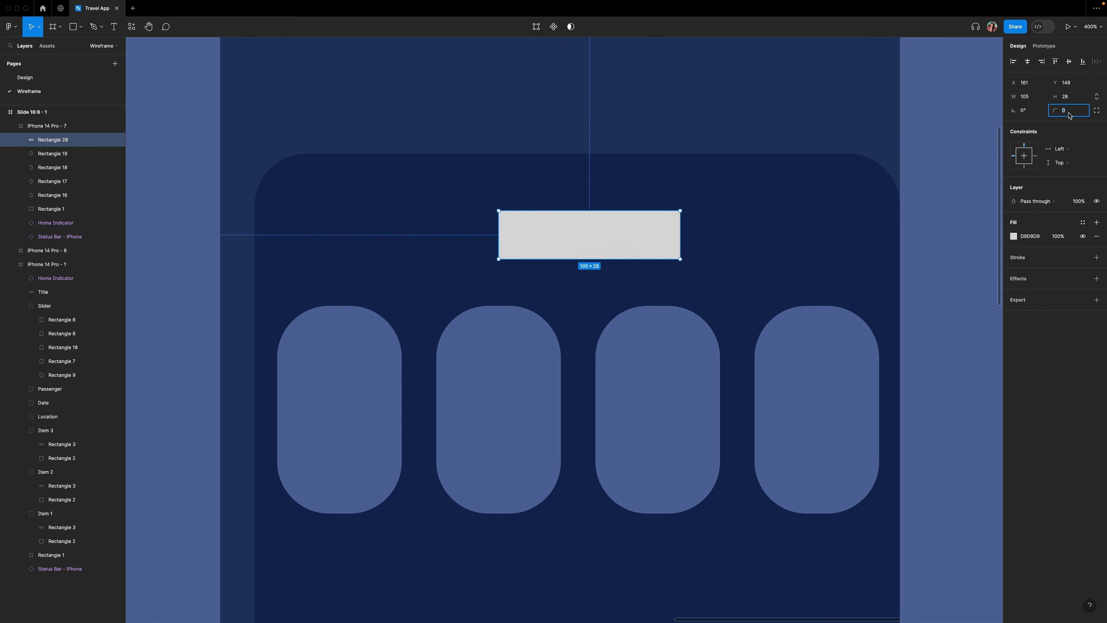
text(20)
key(Return)
drag(538, 235, 537, 212)
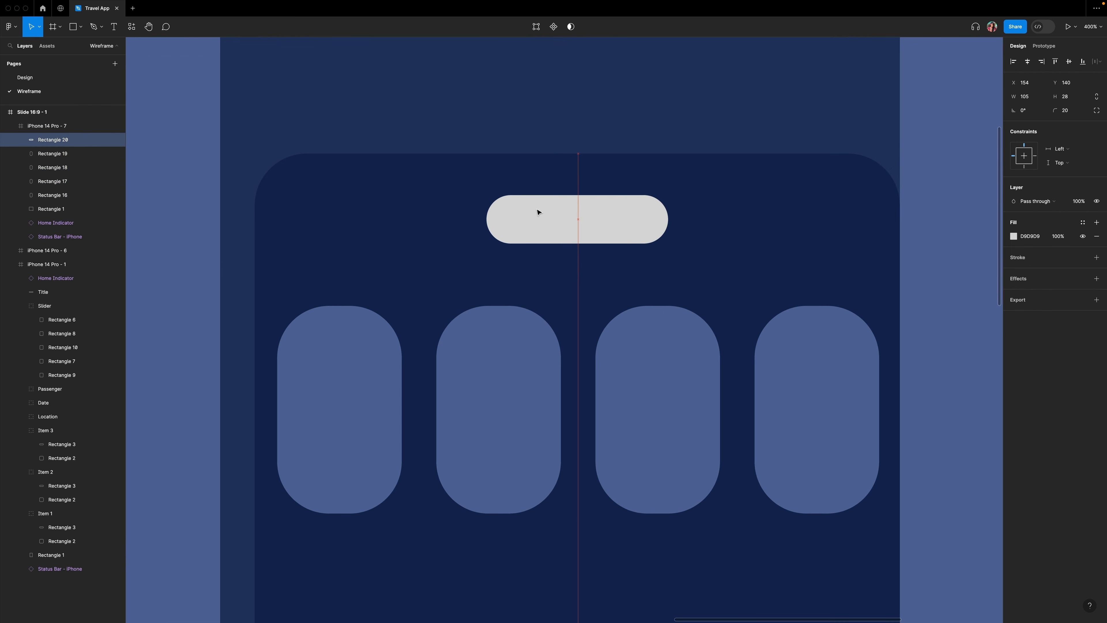
key(alt)
Rename the bar above the tiles as Title and fill it with Wireframe 1.
double_click(62, 140)
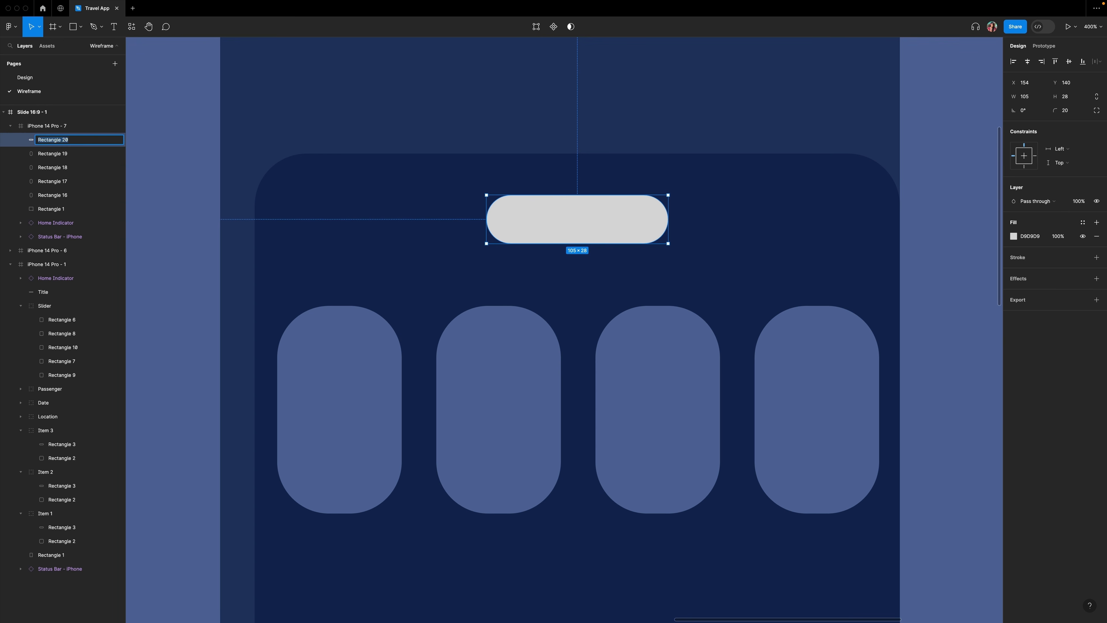
click(271, 158)
scroll(386, 169, down, 1)
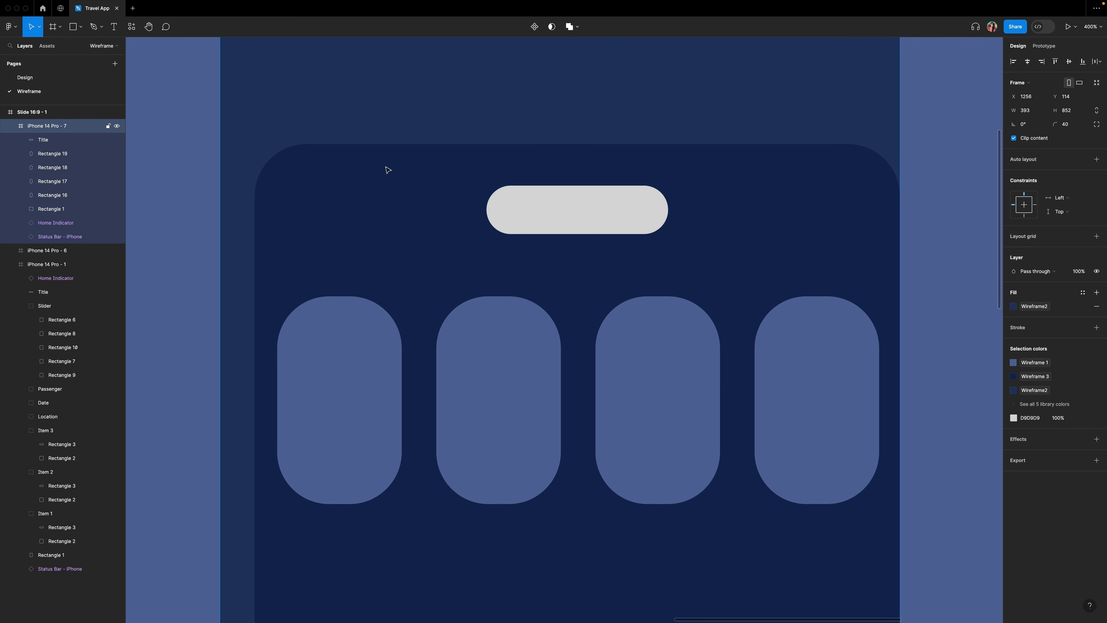
click(661, 217)
click(1083, 223)
click(931, 280)
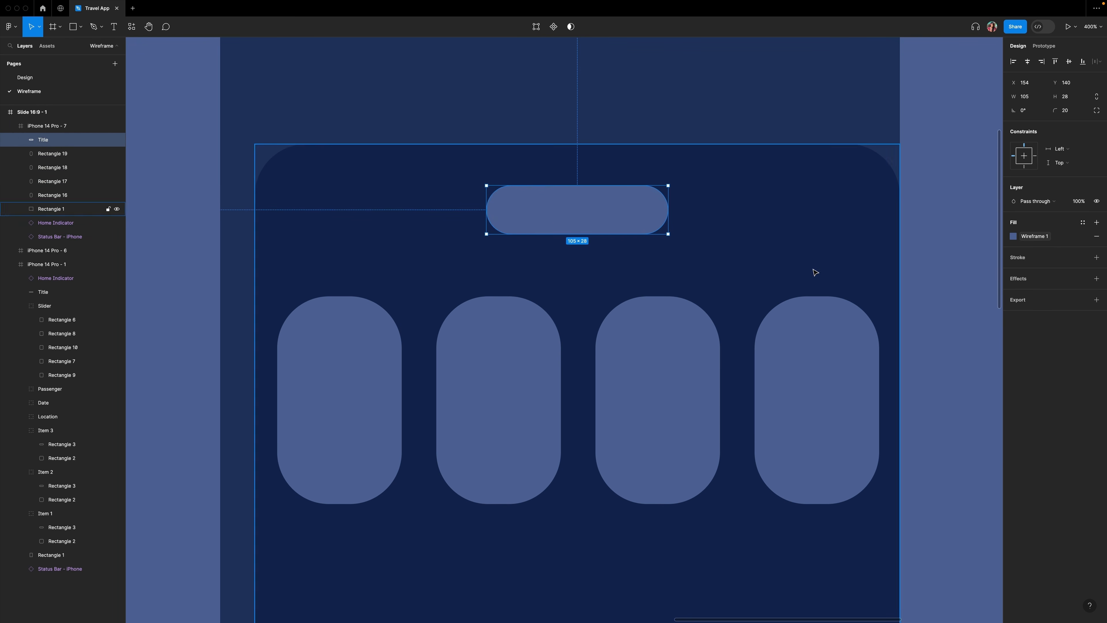
Draw a rectangle below the rightmost tile and set its size to 51 by 32 for a toggle switch.
scroll(813, 270, down, 3)
key(r)
drag(754, 449, 862, 492)
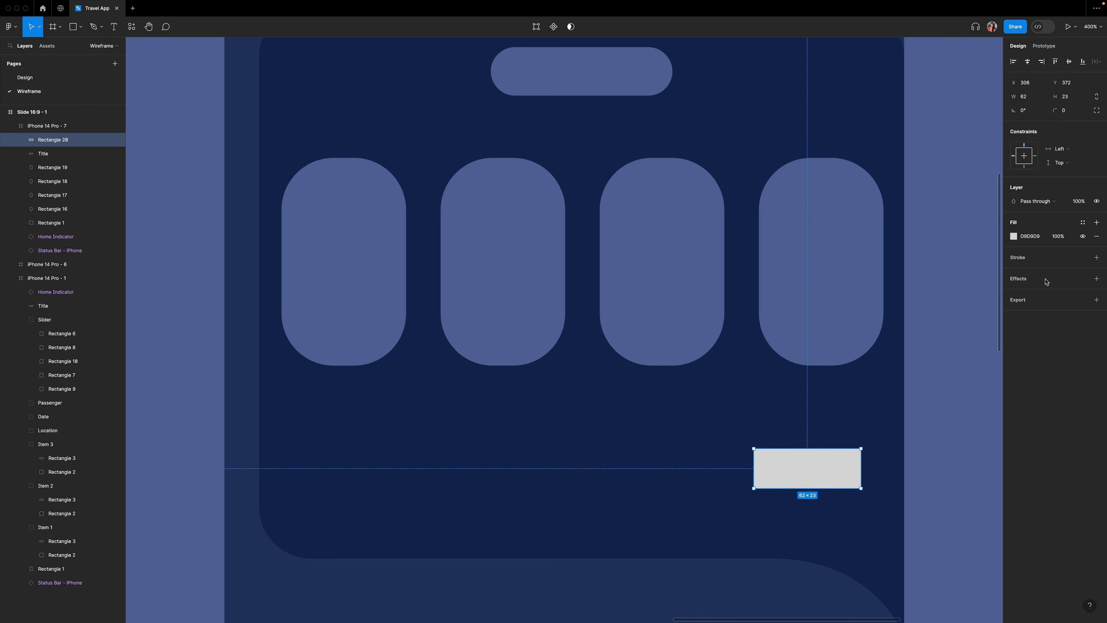
click(1022, 97)
key(Tab)
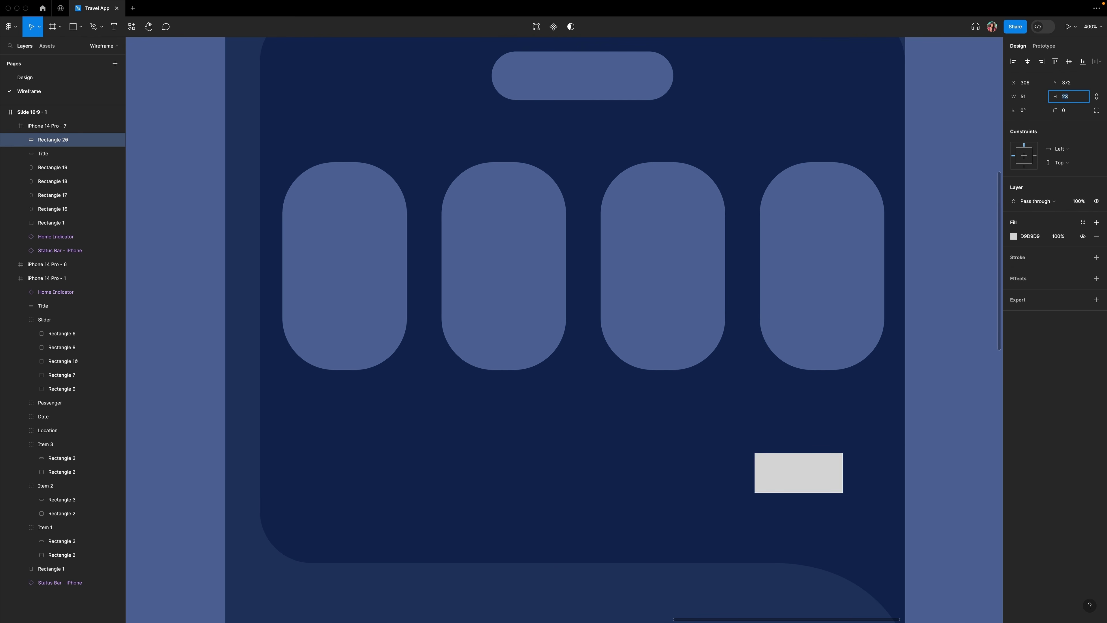
text(32)
key(Return)
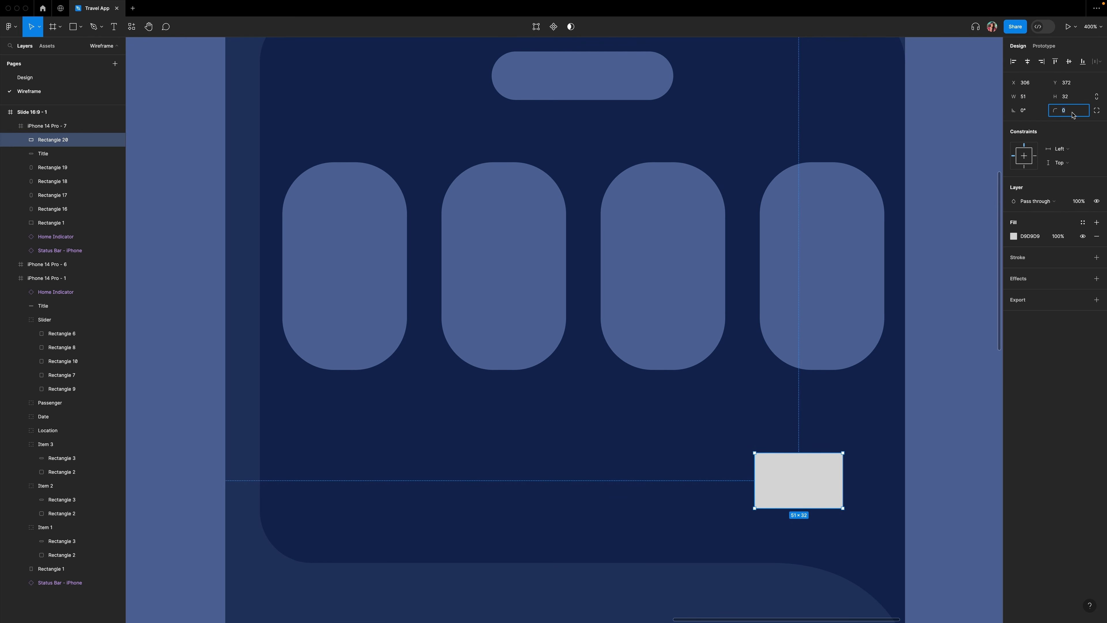
Round the toggle rectangle's corners to 30 and fill it with Wireframe2.
text(30)
key(Return)
click(1014, 236)
click(1083, 223)
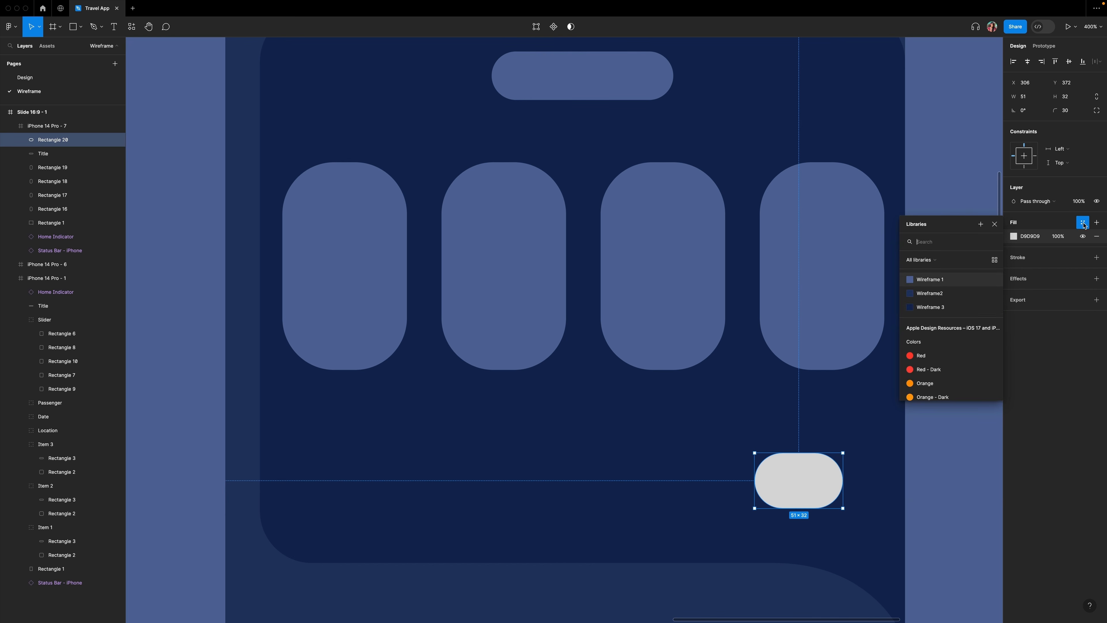
click(934, 307)
Draw a 28 by 28 circle as the toggle's knob at its right end, centred vertically, and fill it with Wireframe 1.
key(o)
drag(793, 461, 838, 507)
text(28)
key(Return)
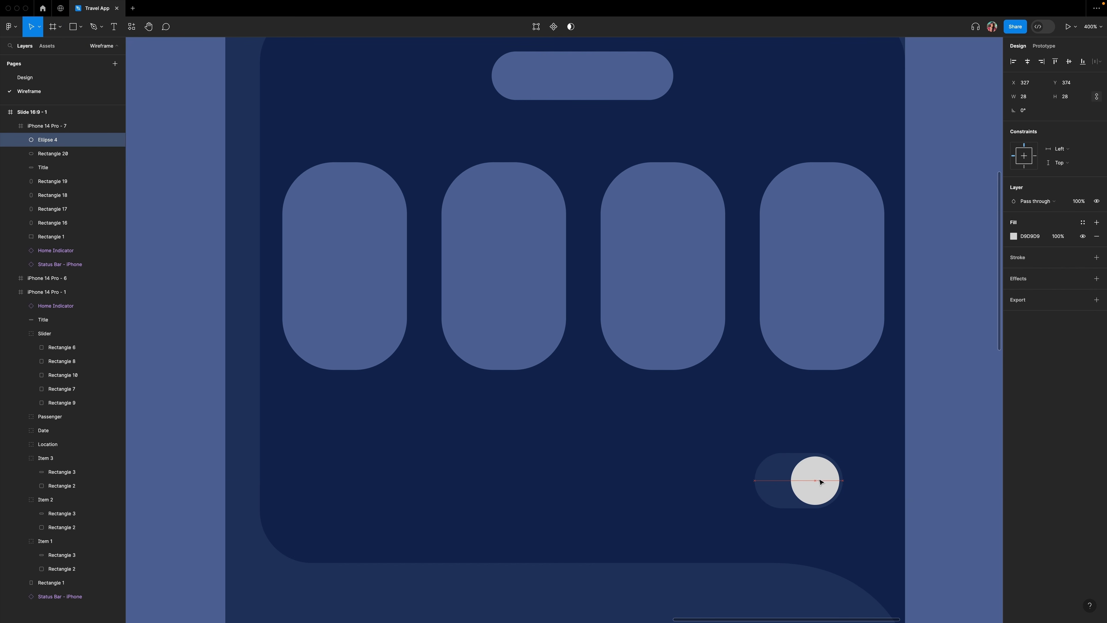
click(1082, 223)
click(929, 307)
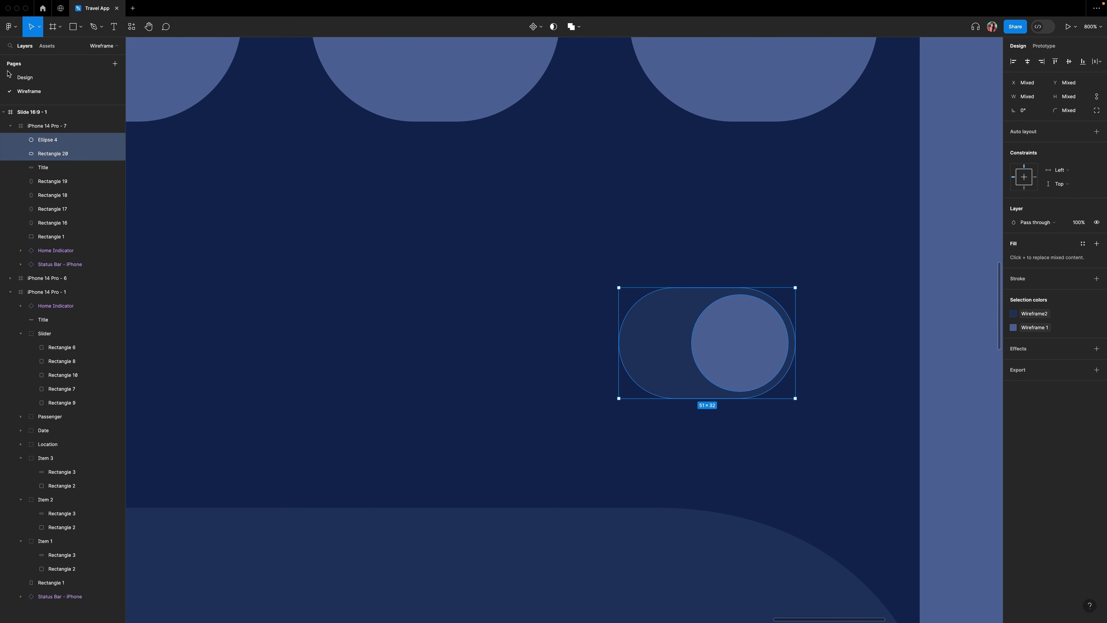
Group the toggle's circle and rounded rectangle and name the group Button.
key(super+g)
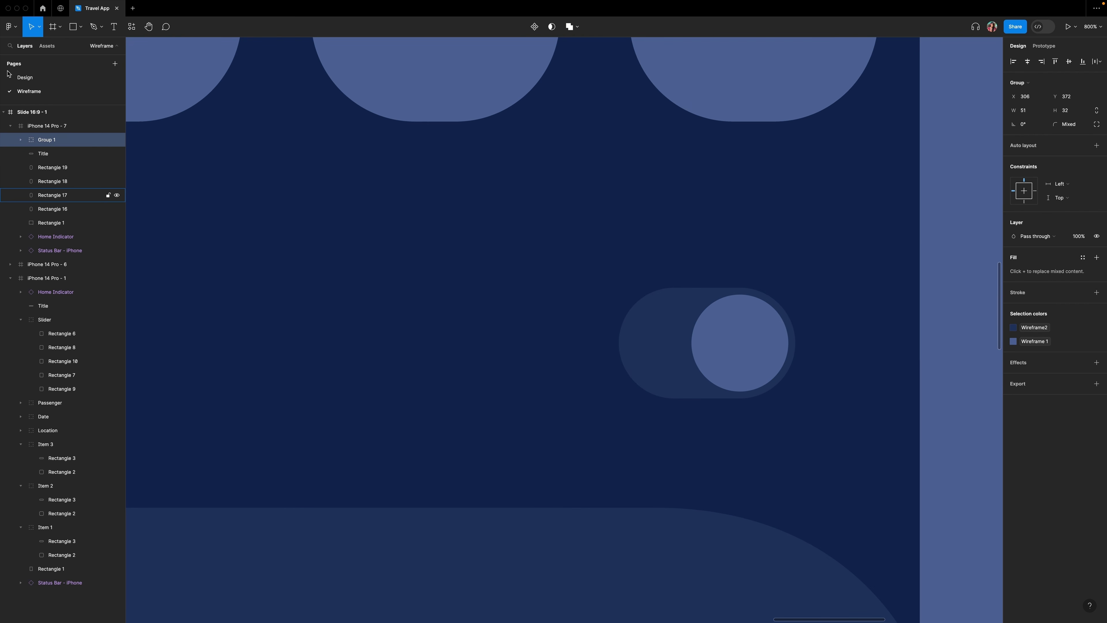
double_click(46, 140)
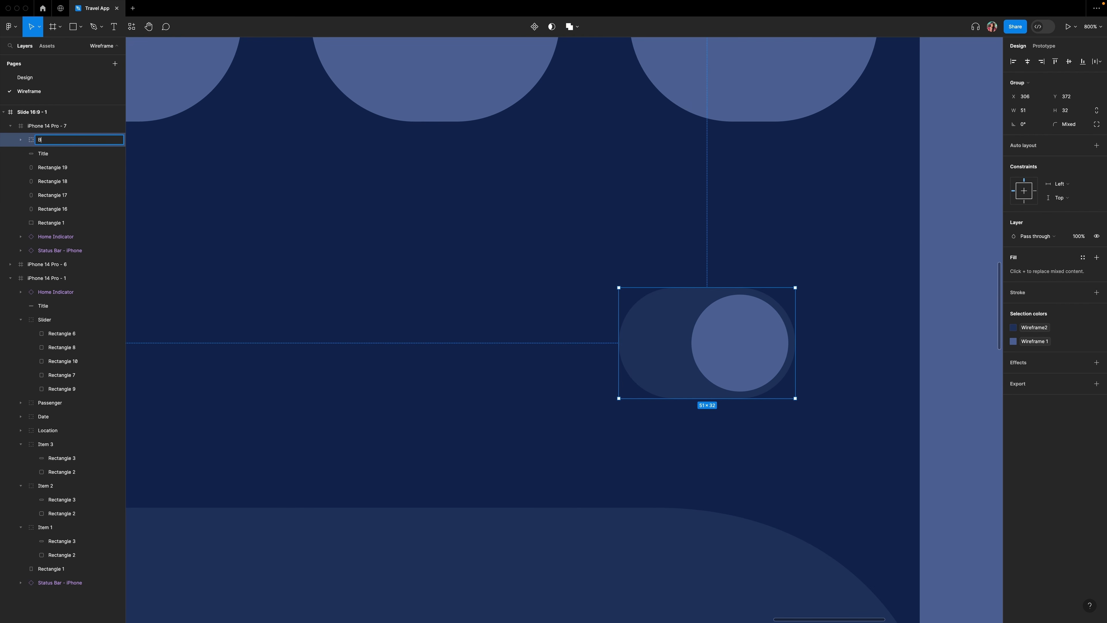
key(Return)
Draw a bar about 99 by 20 below the leftmost tile, round its corners to 20 and fill it with Wireframe 1.
drag(278, 374, 450, 407)
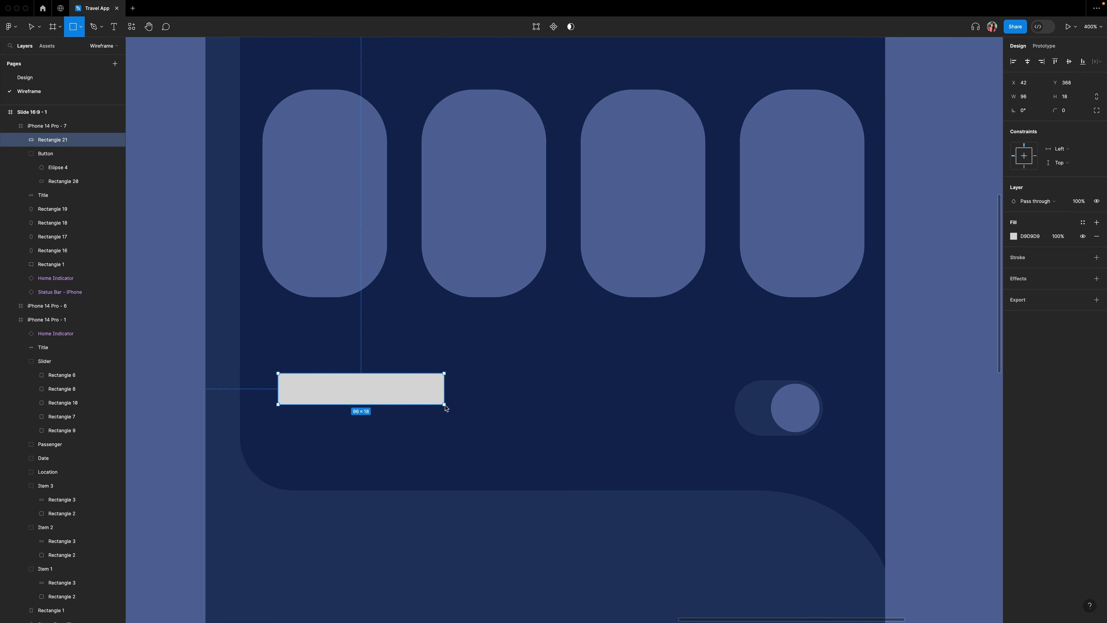
key(Return)
click(1082, 223)
click(938, 281)
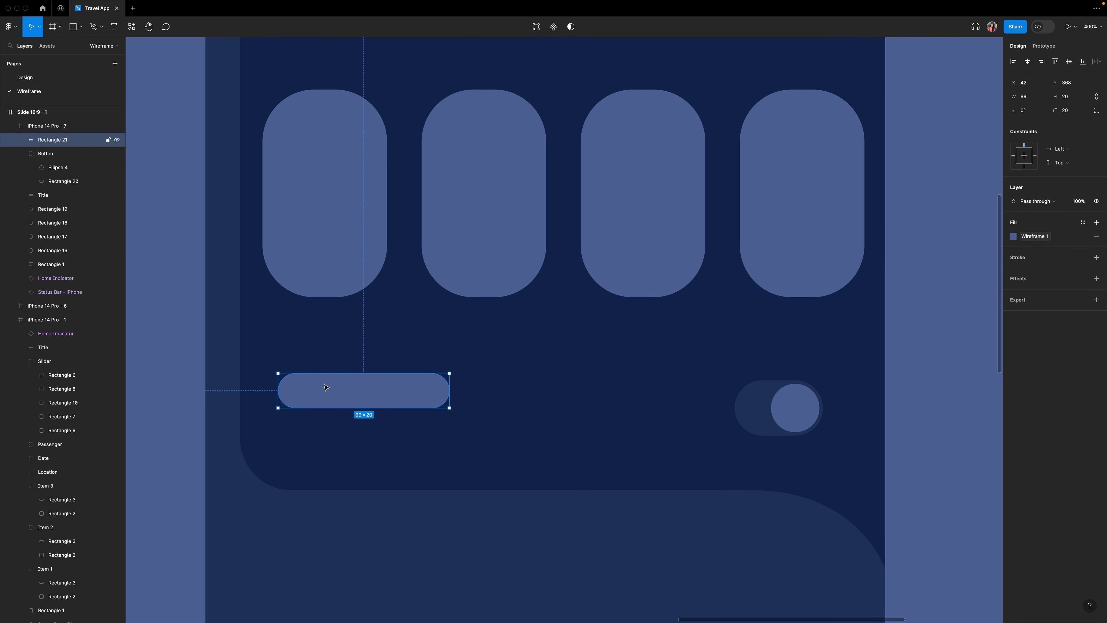
Move the bar below the tiles to about X 36, Y 376, level with the toggle, and rename it Text.
drag(340, 386, 331, 399)
key(Left)
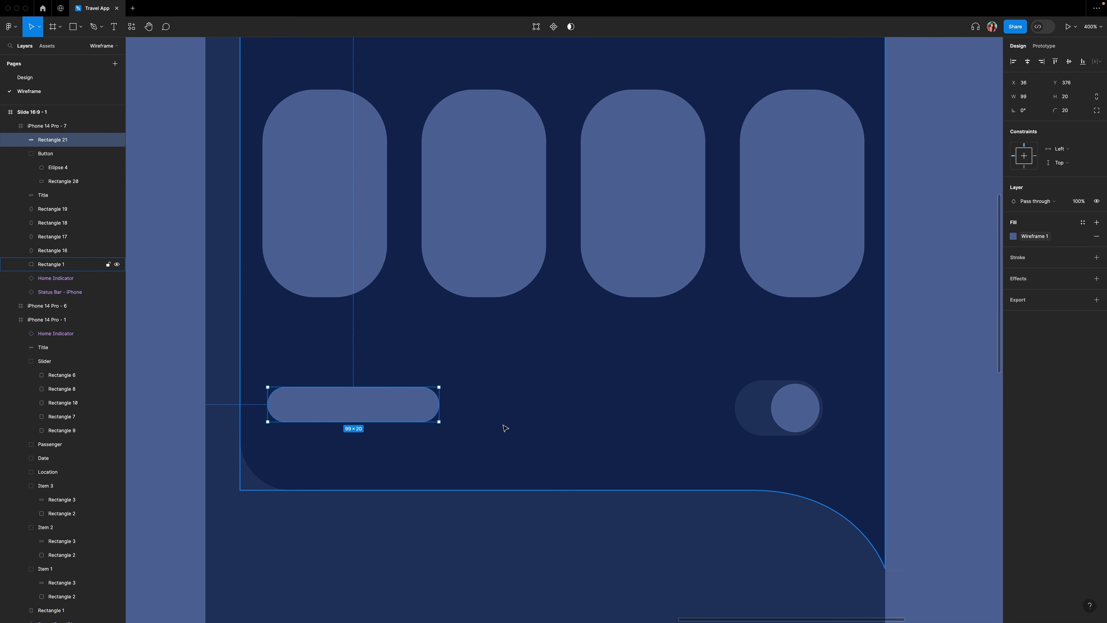
double_click(54, 139)
text(Text)
click(466, 501)
Group the third phone's curved card with its title, four tiles, text bar and toggle, and name the group Price Tracking.
key(super+minus)
scroll(466, 501, down, 1)
click(582, 139)
shift+click(542, 163)
shift+click(486, 222)
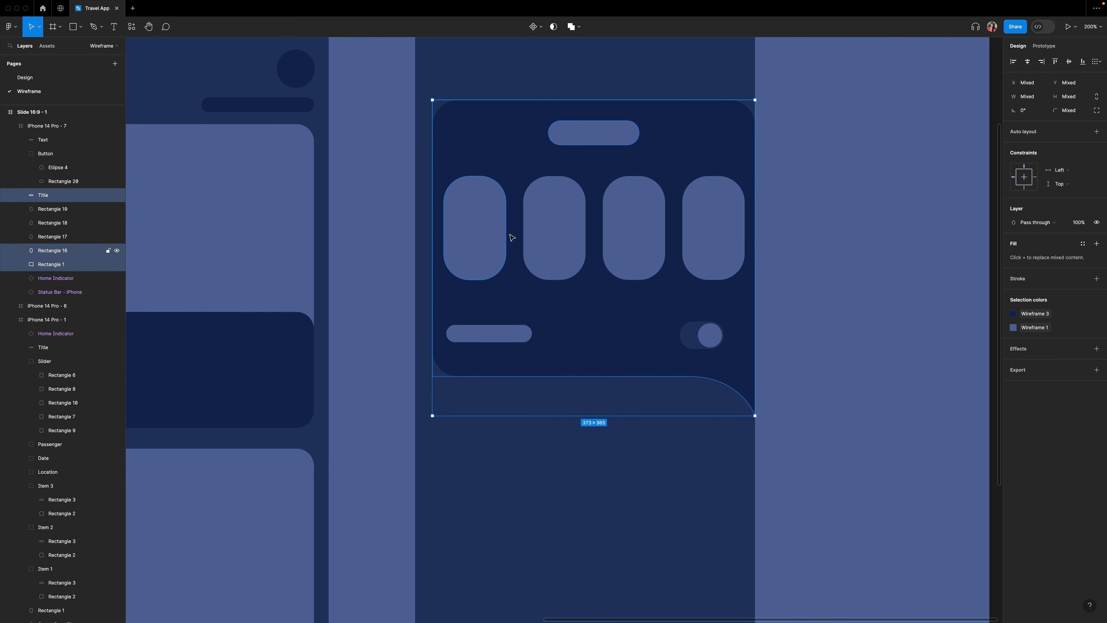
shift+click(550, 235)
shift+click(627, 237)
shift+click(697, 244)
shift+click(514, 337)
key(super+g)
double_click(38, 140)
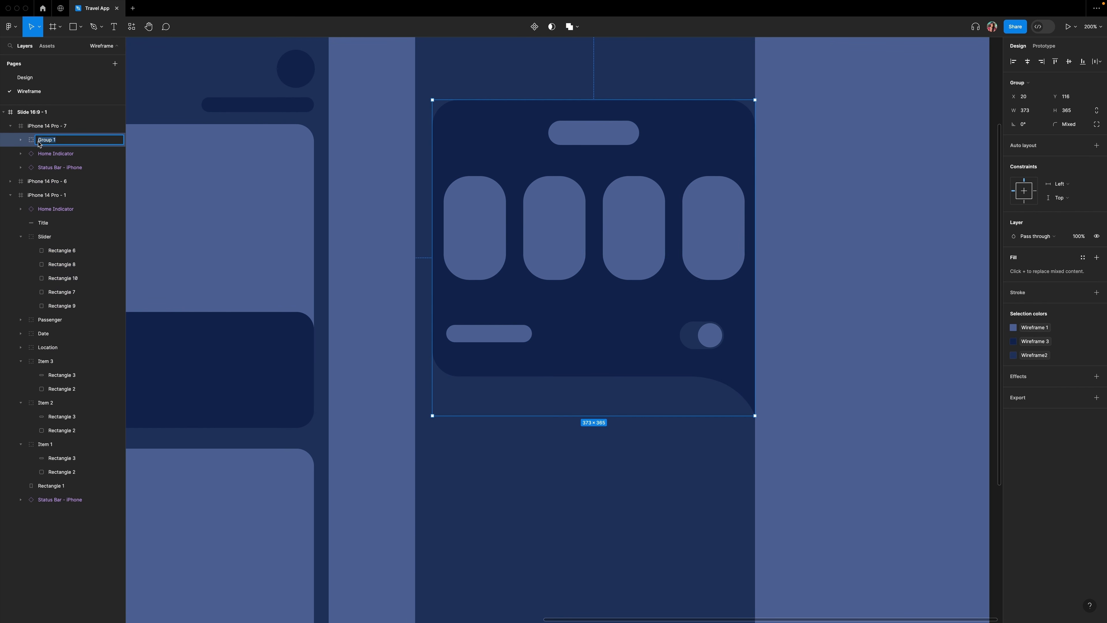
text(Price Tracking)
key(Return)
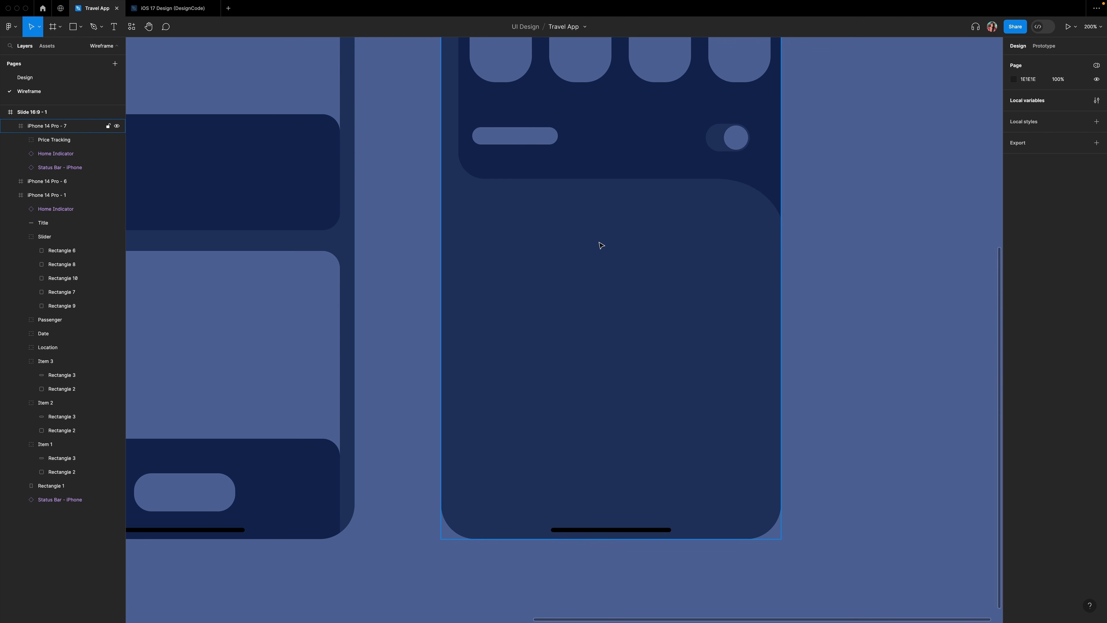
Draw a rectangle below the Price Tracking card, set it to 353 by 119 with corner radius 20, and centre it horizontally in the phone.
key(r)
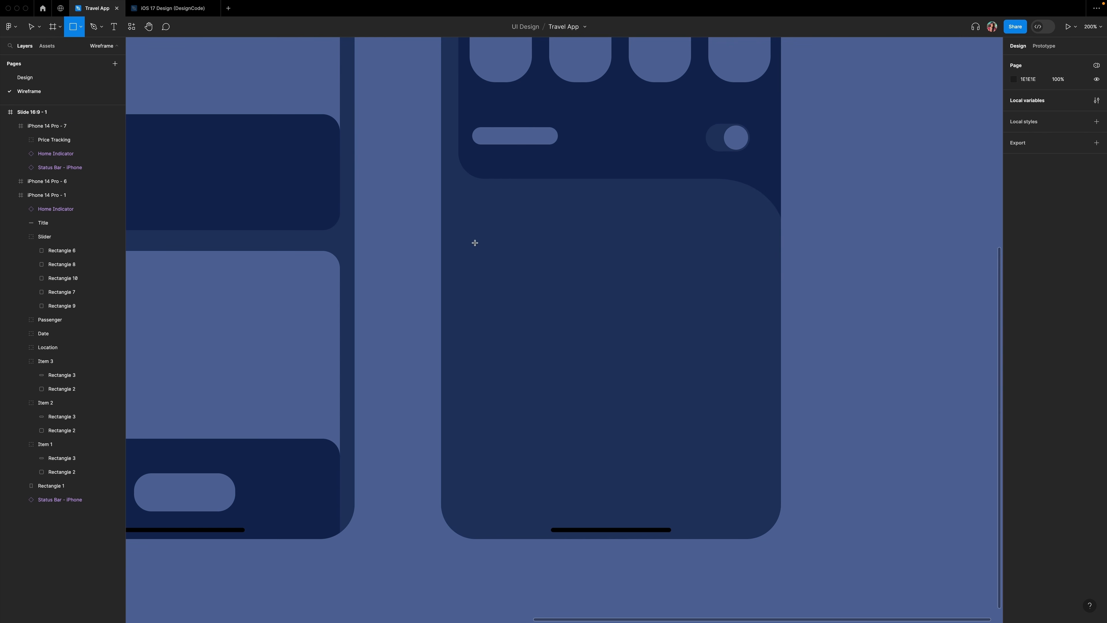
drag(476, 233, 749, 309)
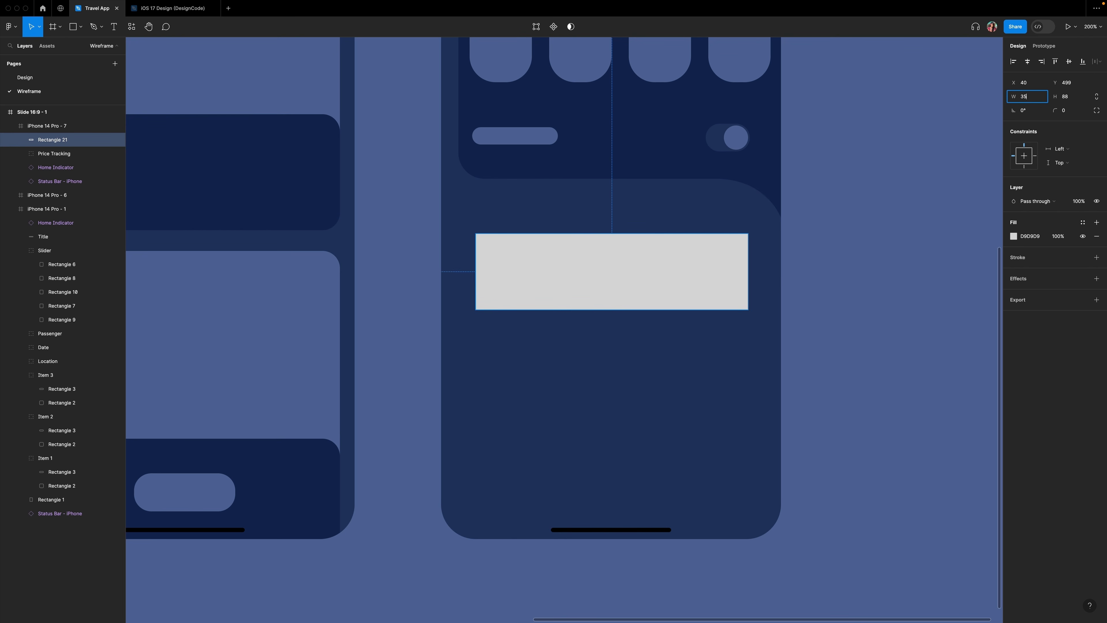
text(353)
key(Tab)
text(119)
key(Return)
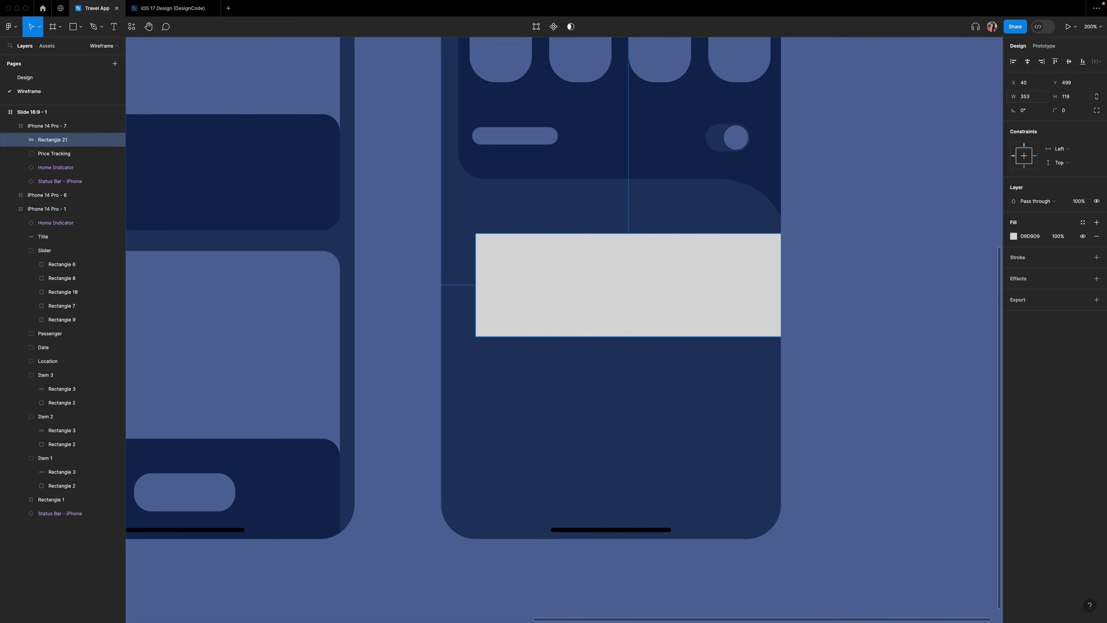
click(1027, 62)
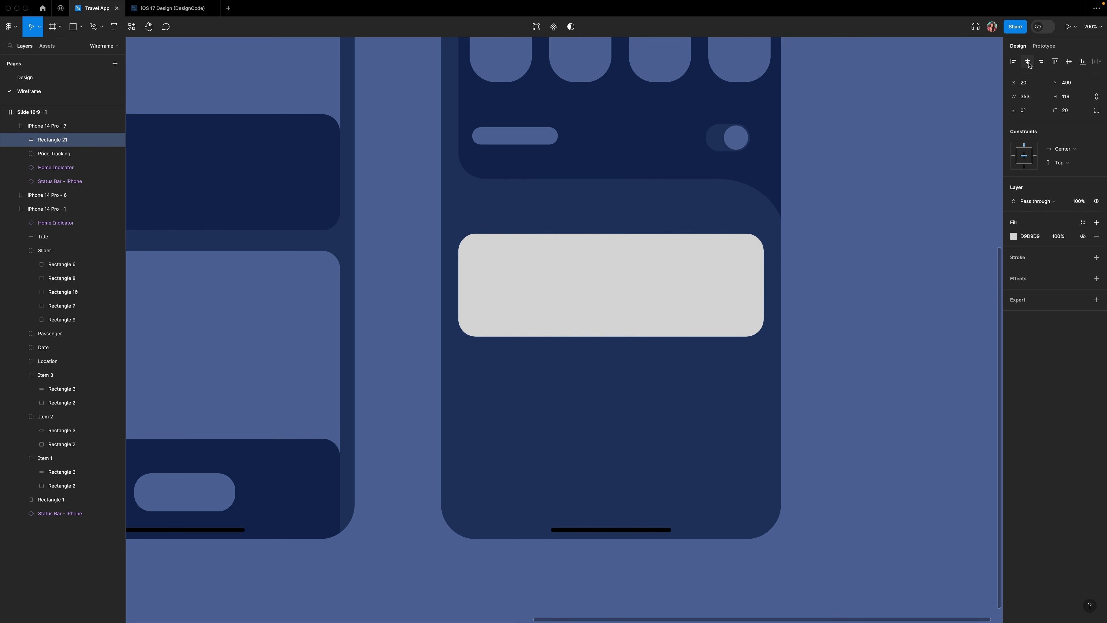
Duplicate the 353 by 119 rectangle into a column of three and set the vertical spacing to 20.
drag(630, 280, 598, 499)
shift+click(611, 418)
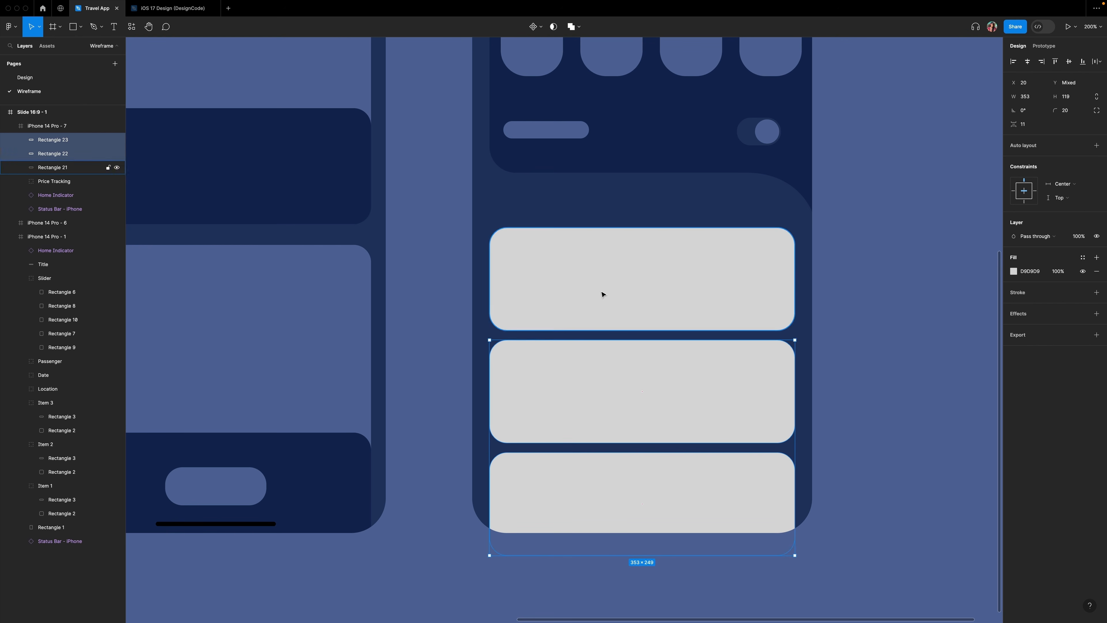
shift+click(603, 294)
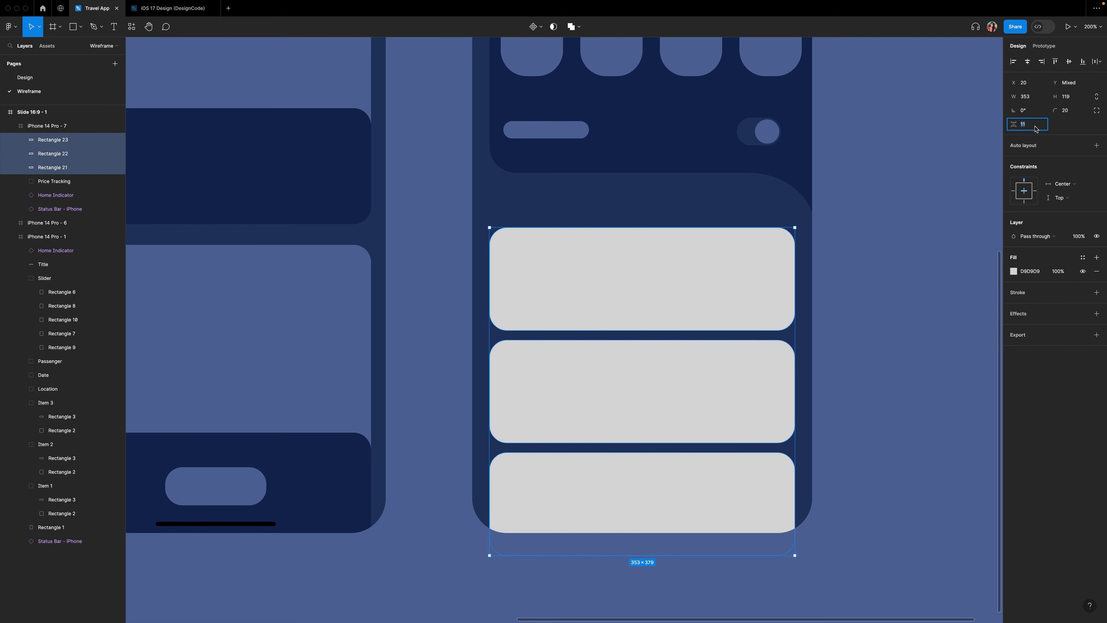
text(20)
key(Return)
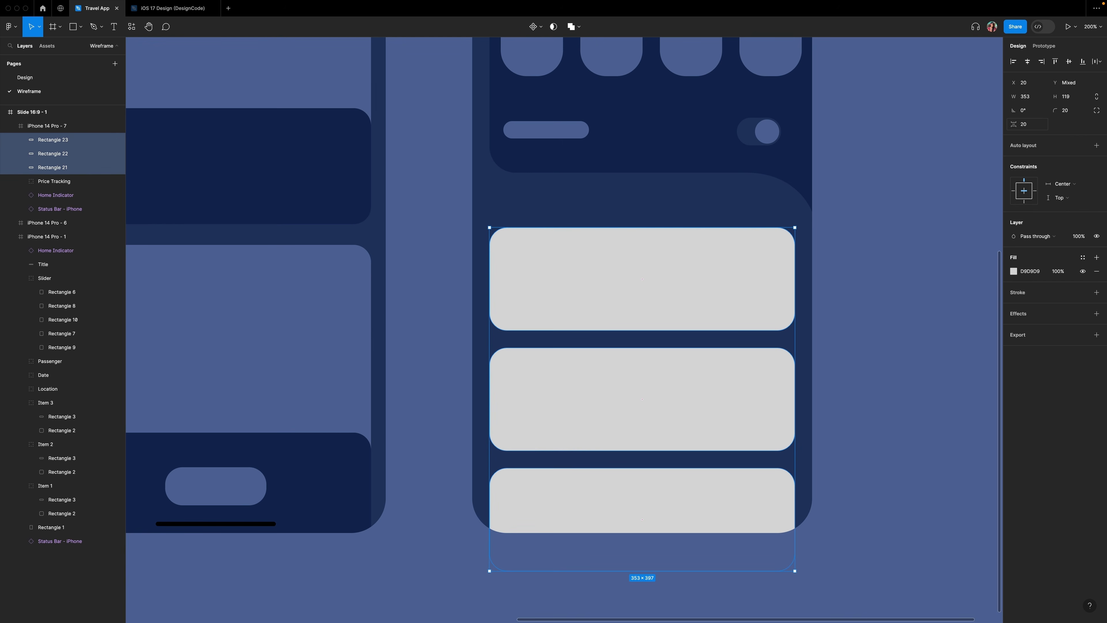
Move the three stacked cards up 30 towards the Price Tracking card and fill them with Wireframe 3.
key(shift+Up)
key(shift+Up)
key(shift+Up)
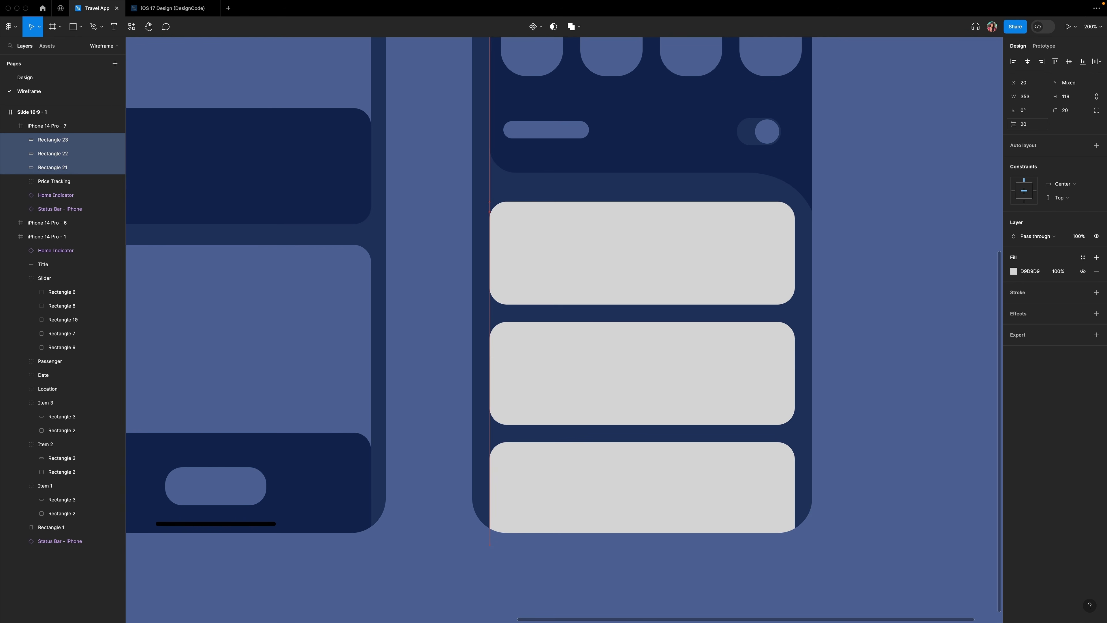
click(1082, 258)
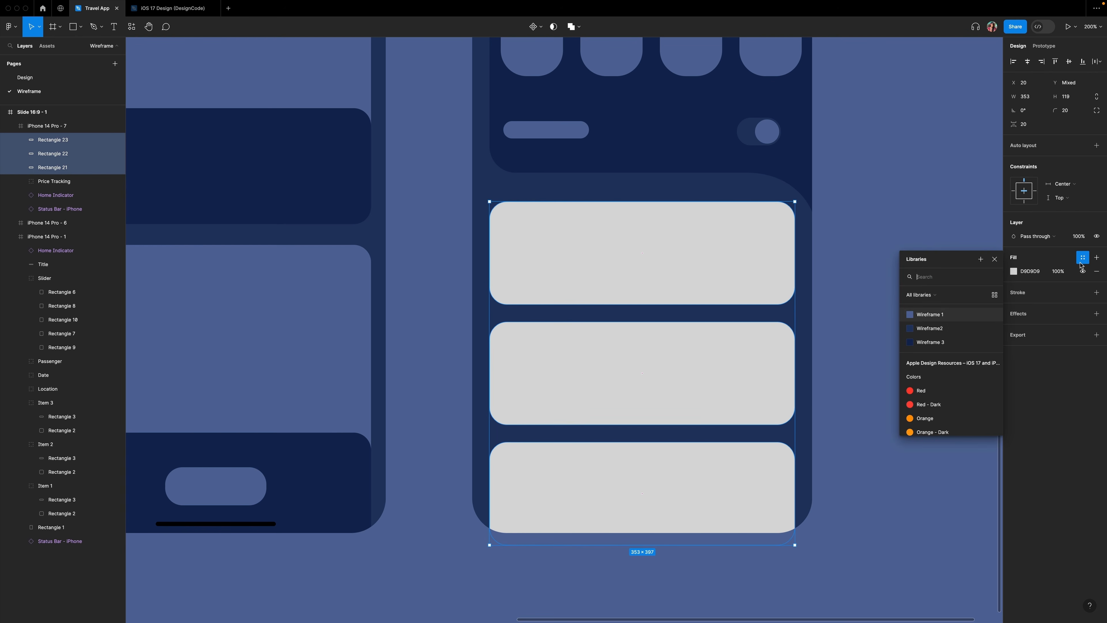
click(930, 342)
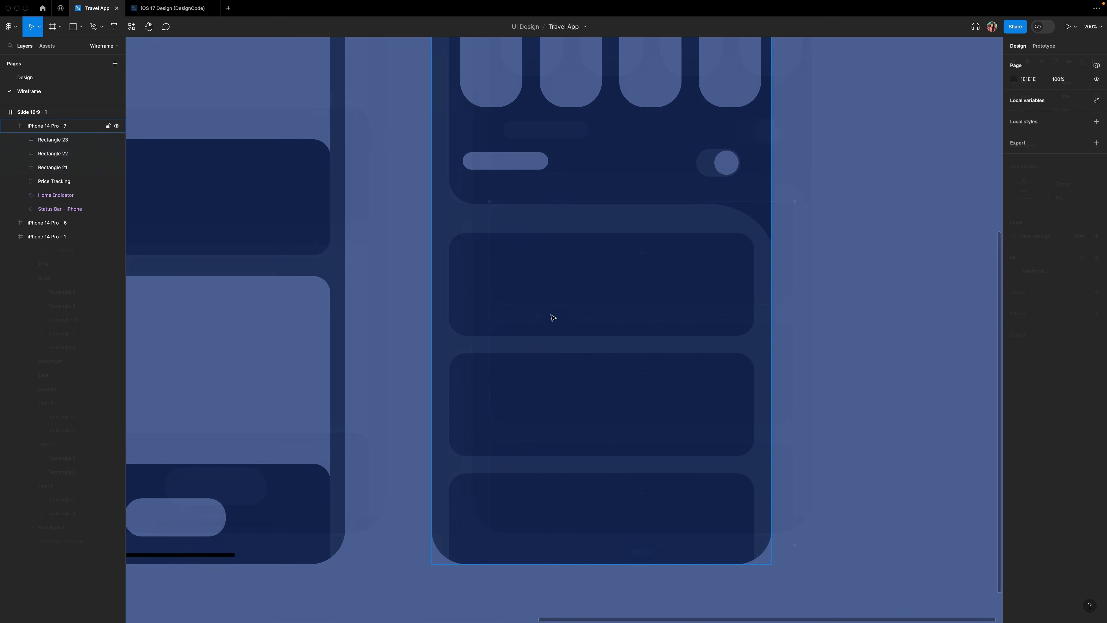
Move the third phone's three stacked cards down about 30 together.
click(551, 317)
shift+click(573, 414)
shift+click(595, 510)
key(shift+Down)
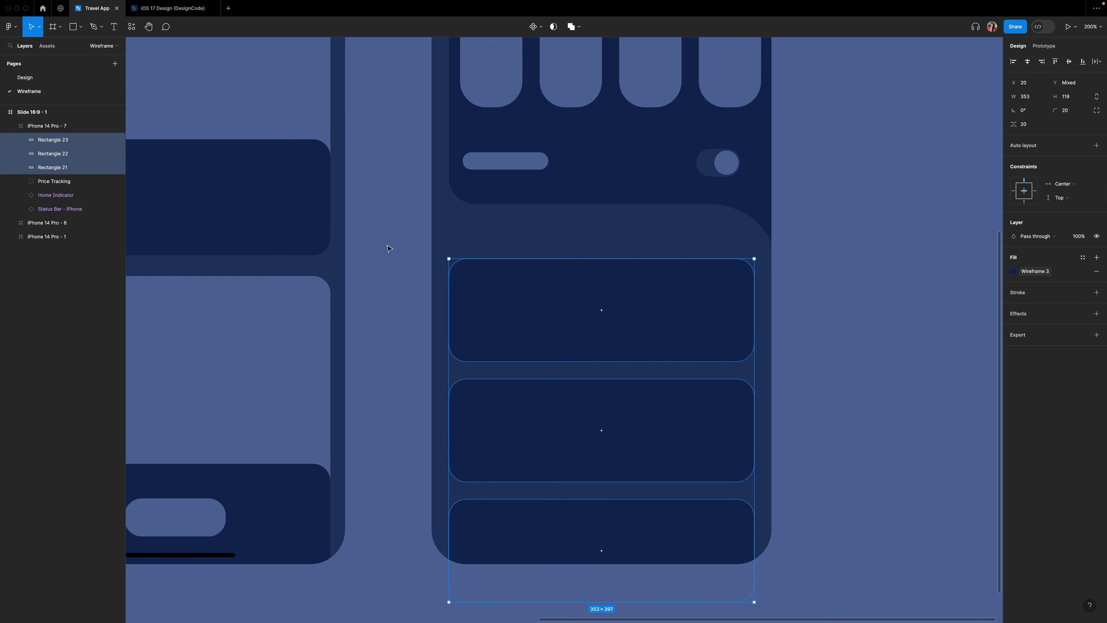
Draw a bar about 150 by 23 between the Price Tracking card and the stacked cards, with corner radius 20 and fill Wireframe 1.
key(Escape)
key(r)
drag(451, 220, 581, 240)
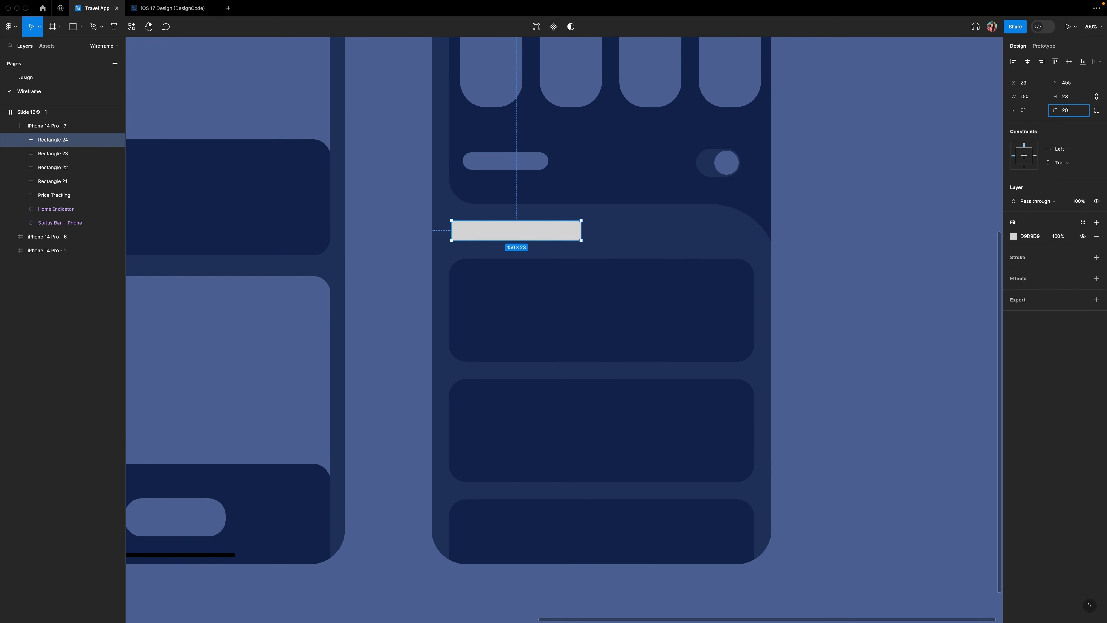
click(1083, 222)
click(928, 282)
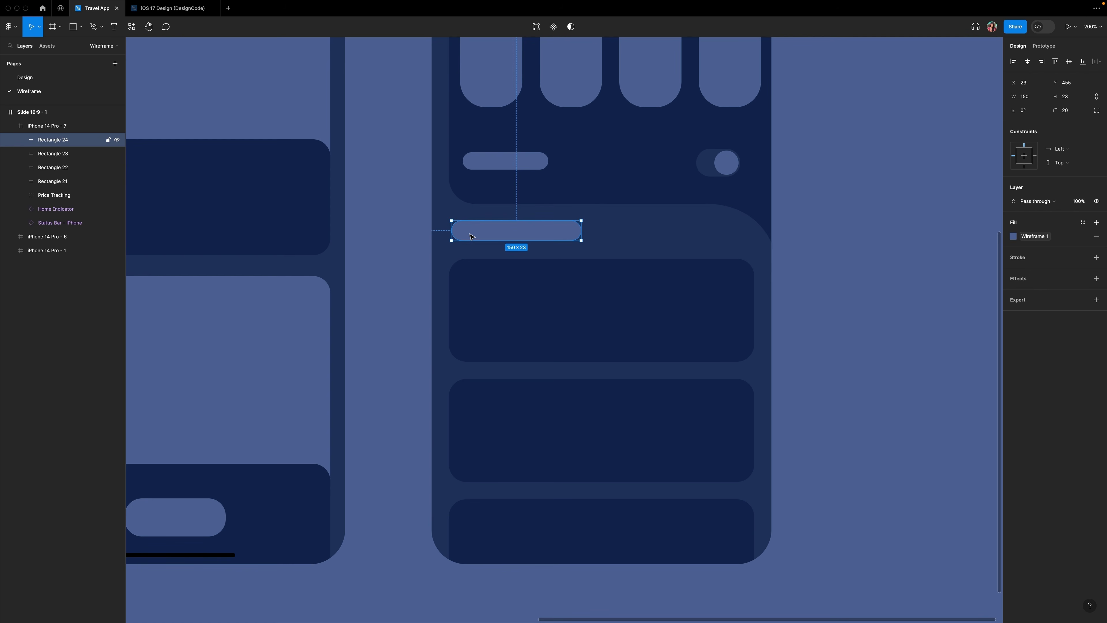
Move the bar above the stacked cards to about Y 458 and rename it Text.
drag(471, 236, 471, 239)
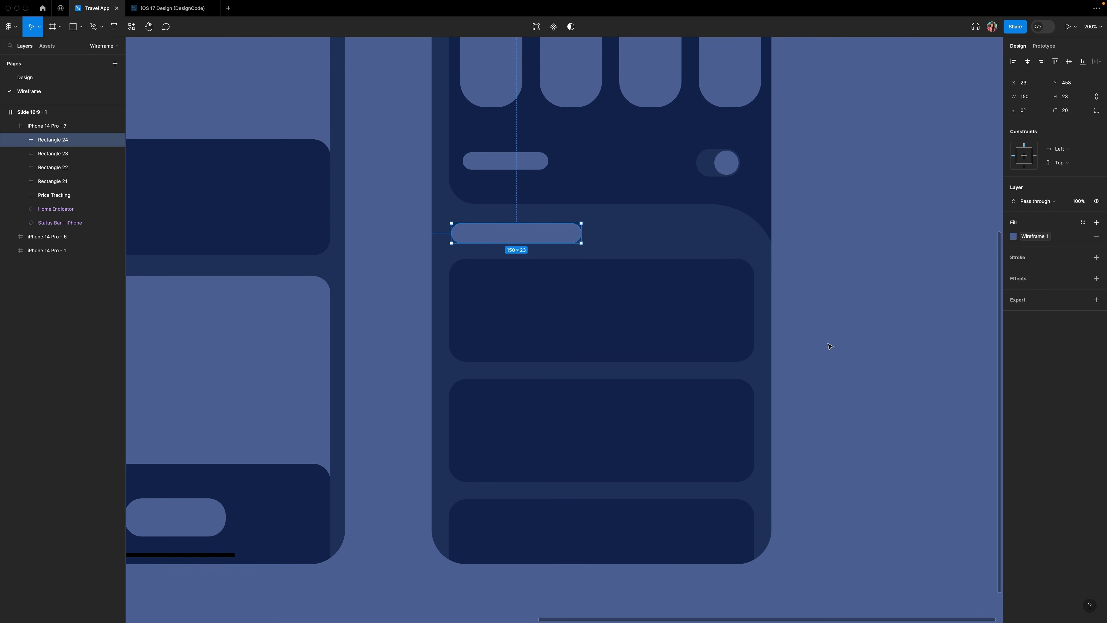
double_click(60, 140)
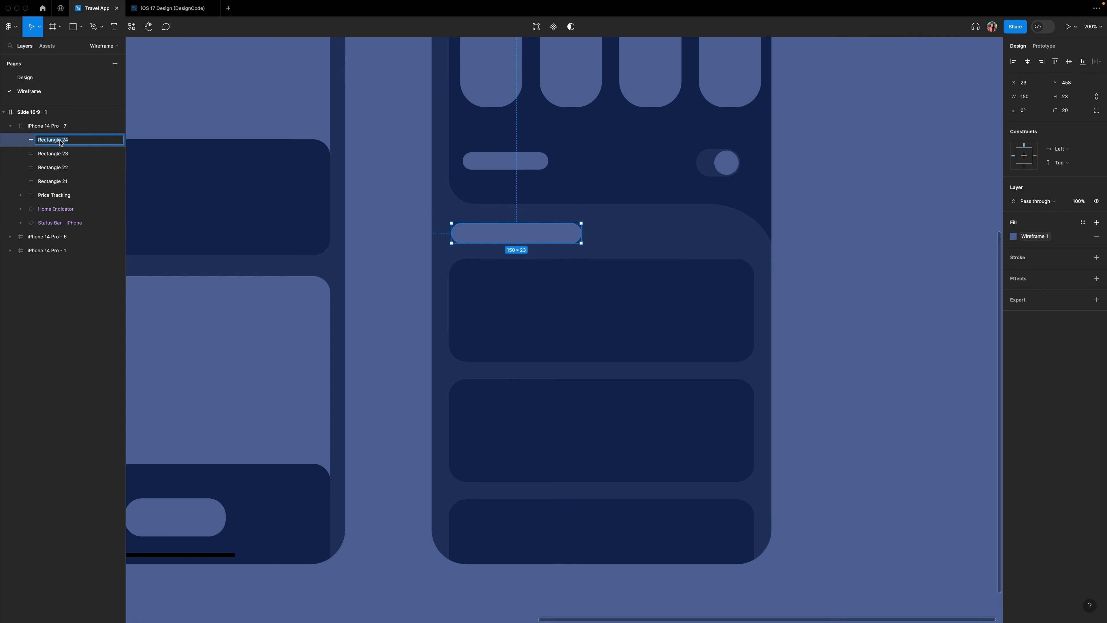
text(Text)
key(Return)
key(Escape)
scroll(444, 210, up, 1)
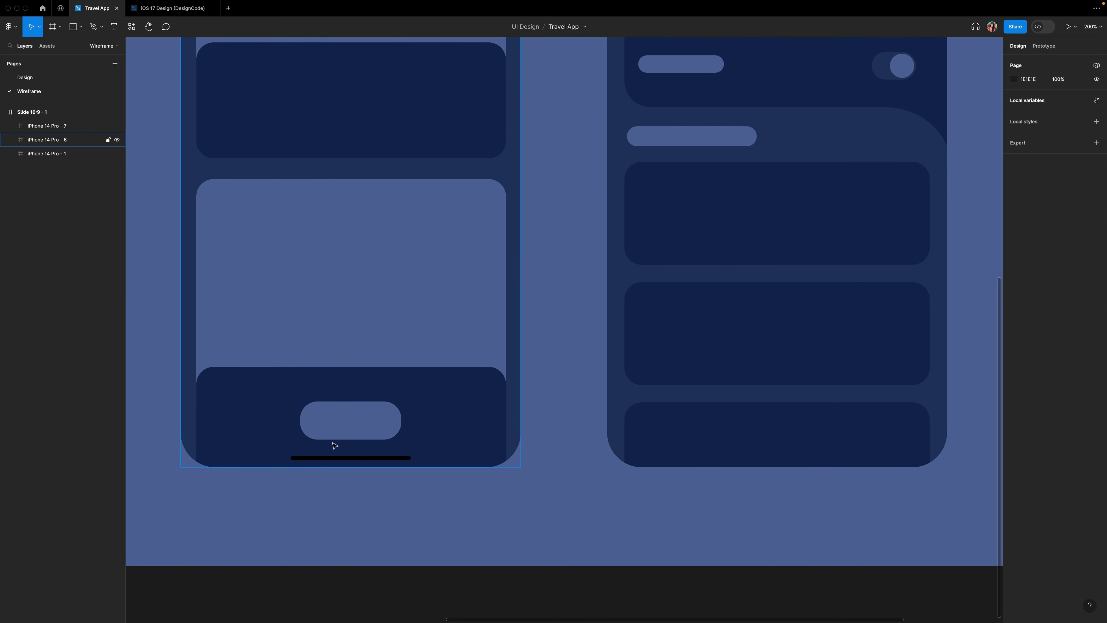
Copy the second phone's 117 by 44 button into the third phone, centred horizontally at about Y 768.
click(349, 425)
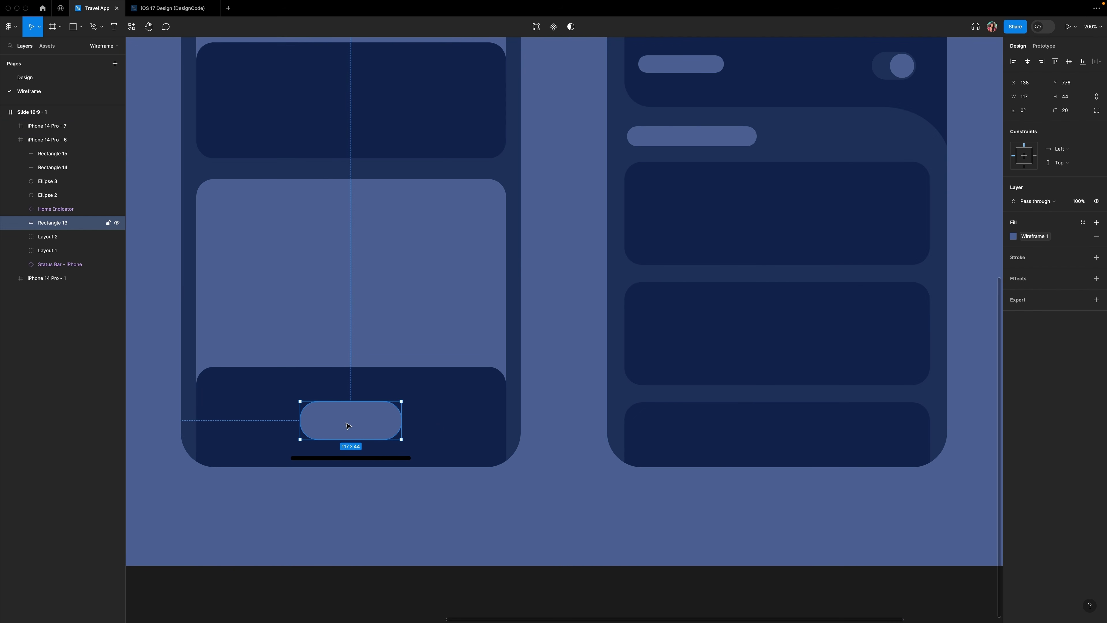
key(ctrl+c)
right_click(751, 412)
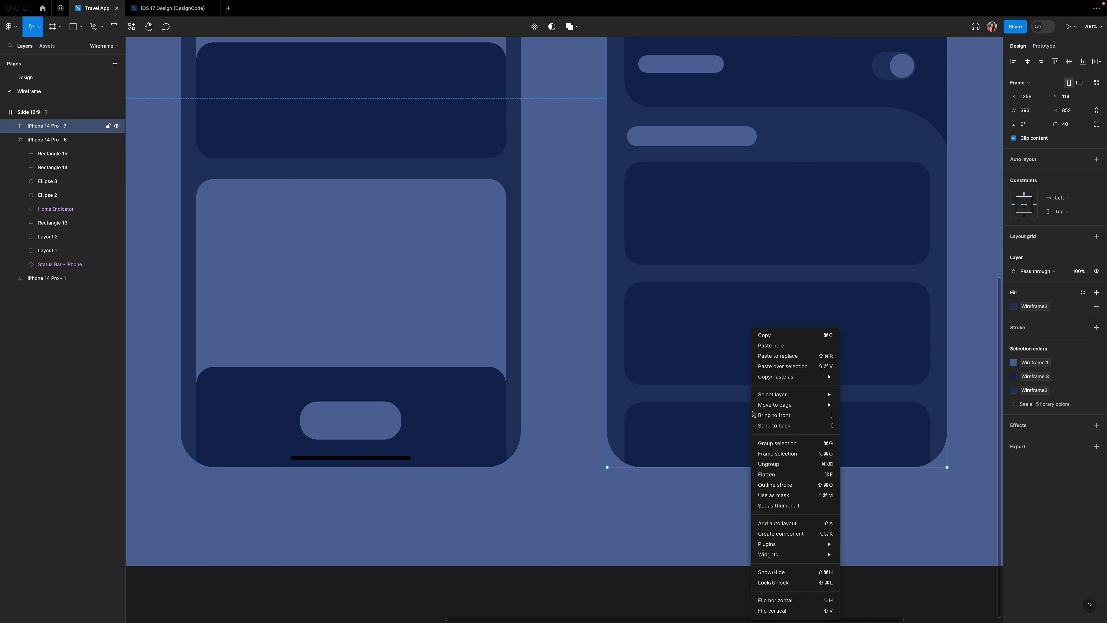
click(780, 344)
drag(817, 426, 802, 408)
click(1027, 63)
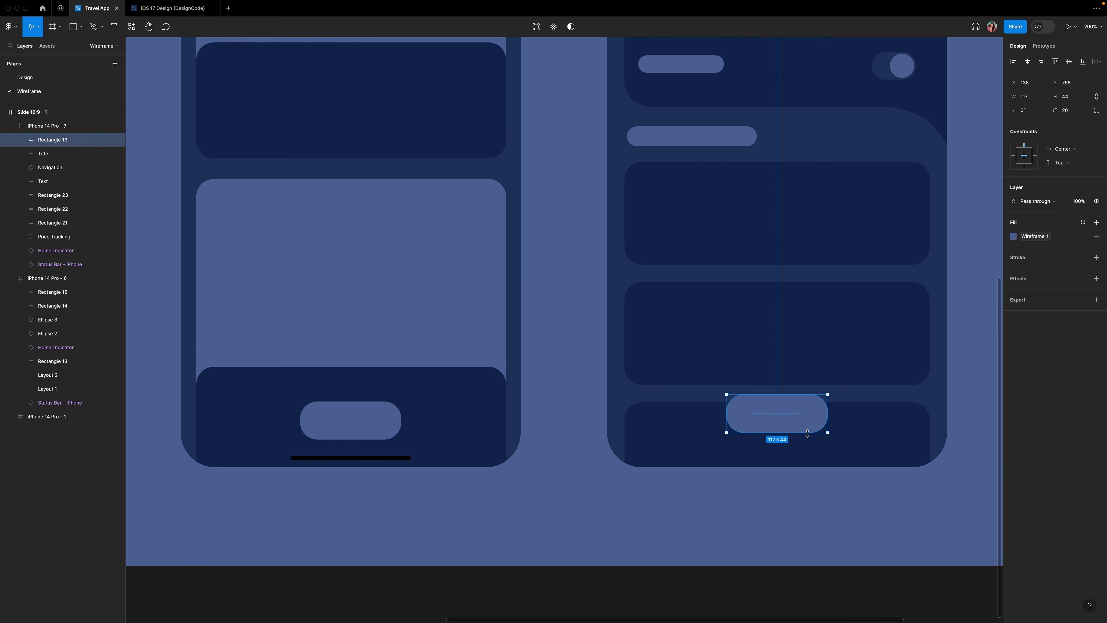
Reorder the third phone's Home Indicator above its button and other layers.
drag(52, 252, 51, 135)
click(366, 431)
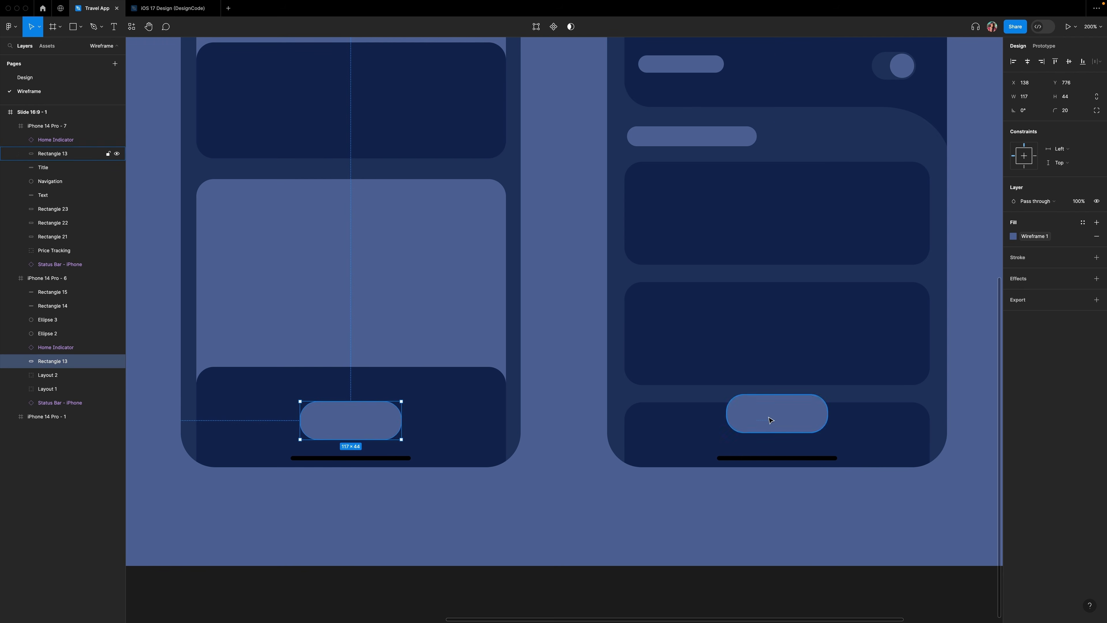
click(784, 425)
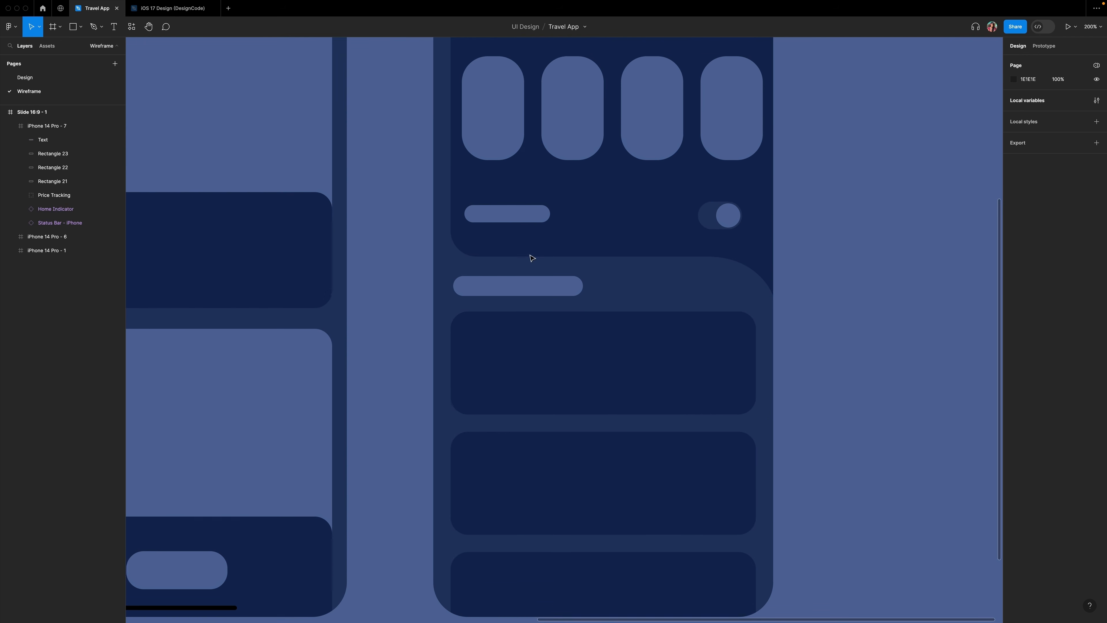
Duplicate the second phone's upper-right circle into the third phone's header at X 20, Y 58.
scroll(529, 257, up, 5)
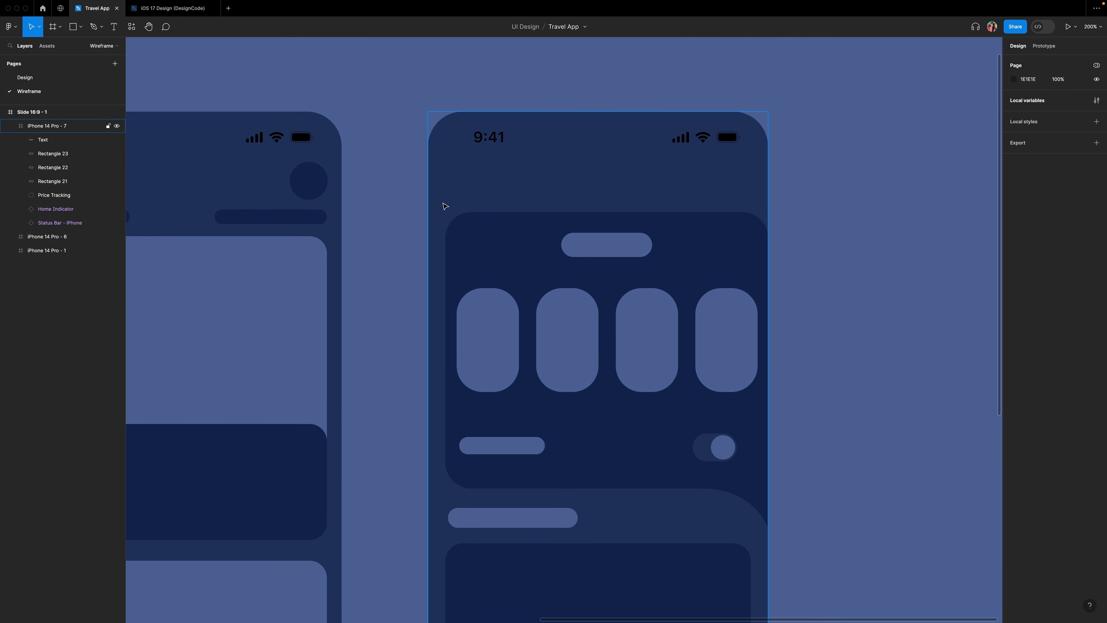
scroll(405, 196, left, 3)
scroll(479, 196, right, 2)
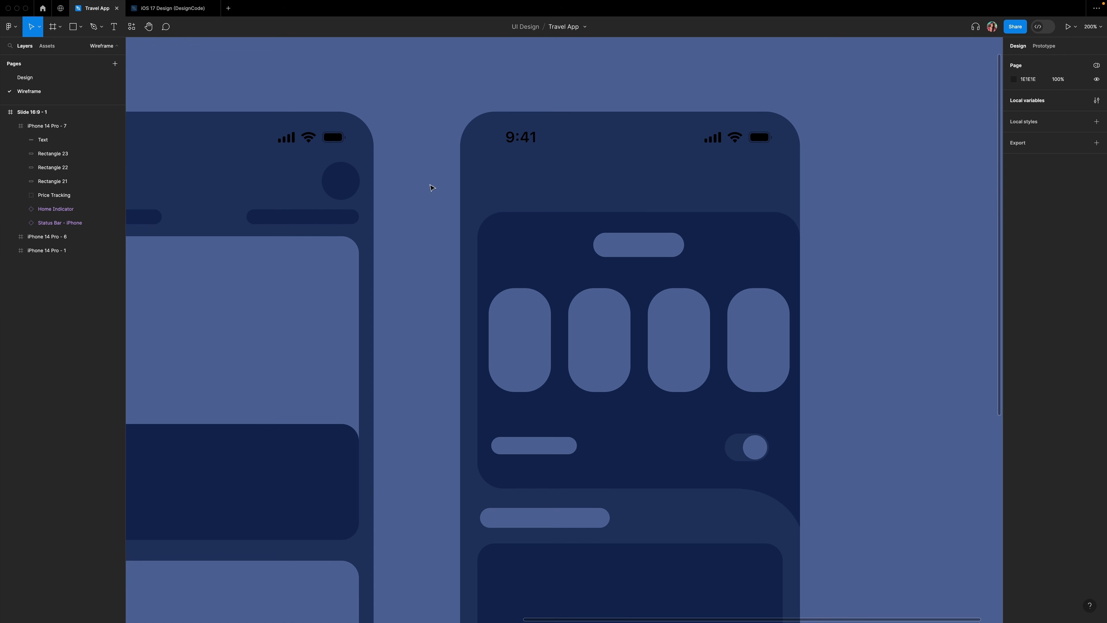
drag(343, 180, 497, 178)
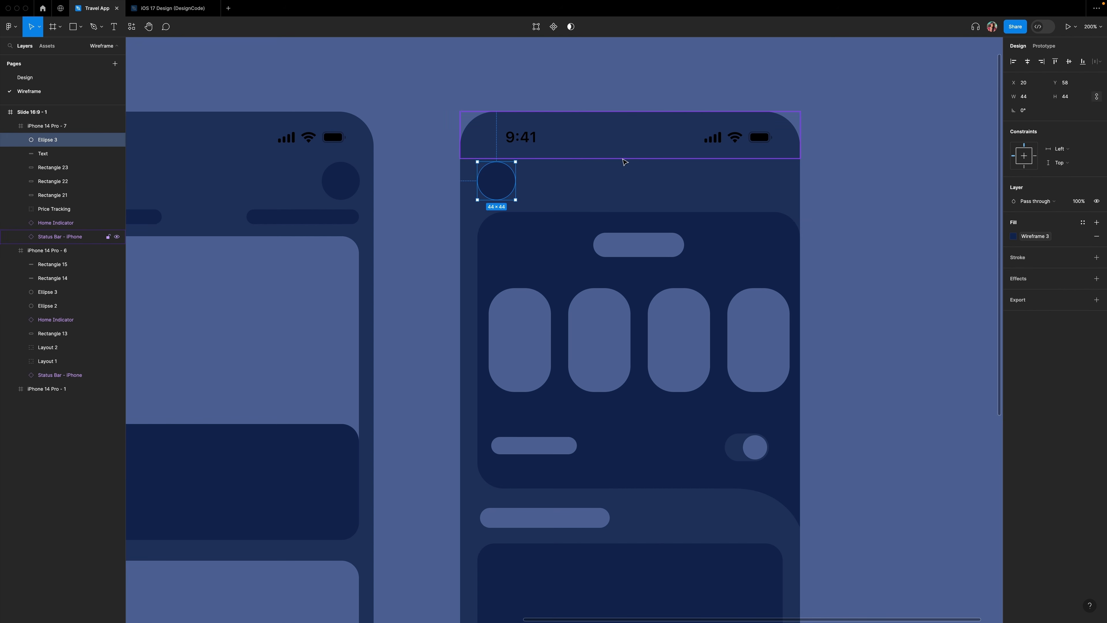
key(t)
drag(598, 165, 685, 191)
click(713, 200)
Draw a title bar about 128 wide in the third phone's header, with height 20 and corner radius 20.
key(r)
drag(582, 177, 693, 191)
text(20)
key(Return)
click(1068, 111)
text(20)
key(Return)
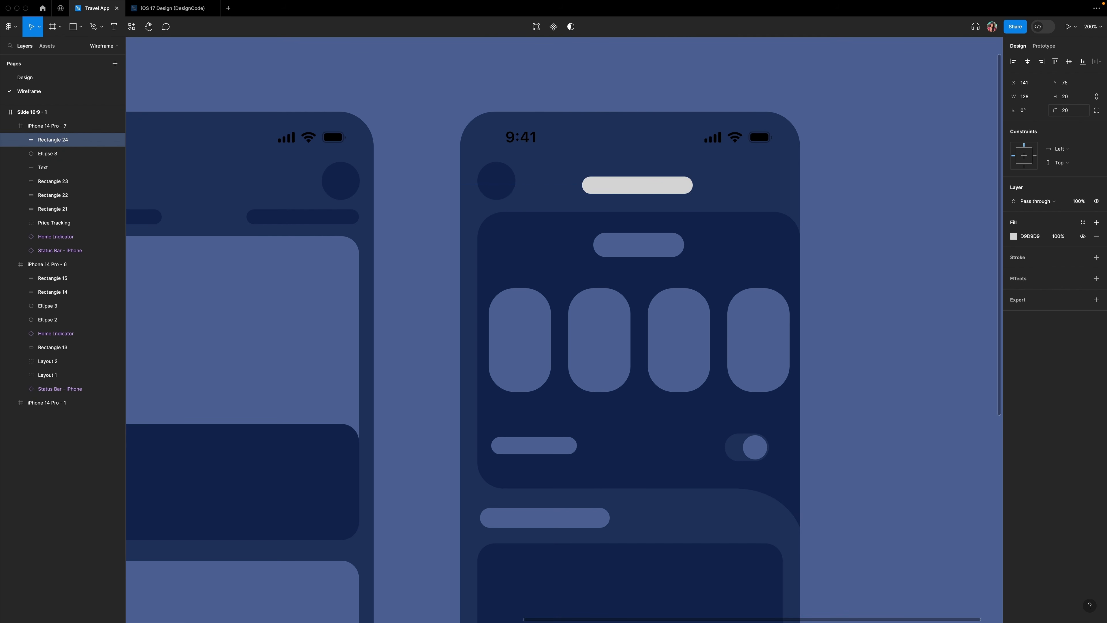
Fill the header title bar with Wireframe 3 and place it centred horizontally at about Y 66.
click(1083, 223)
click(927, 297)
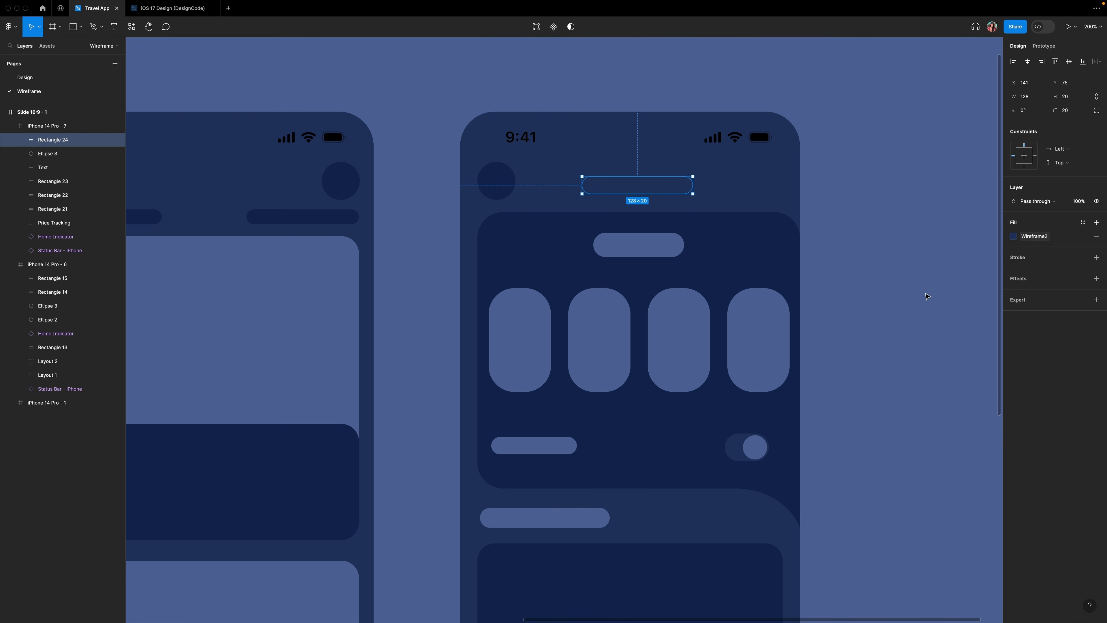
click(1034, 237)
click(927, 322)
drag(626, 188, 623, 182)
Rename the third phone's header bar Title and its header circle Navigation.
double_click(51, 140)
text(Titl)
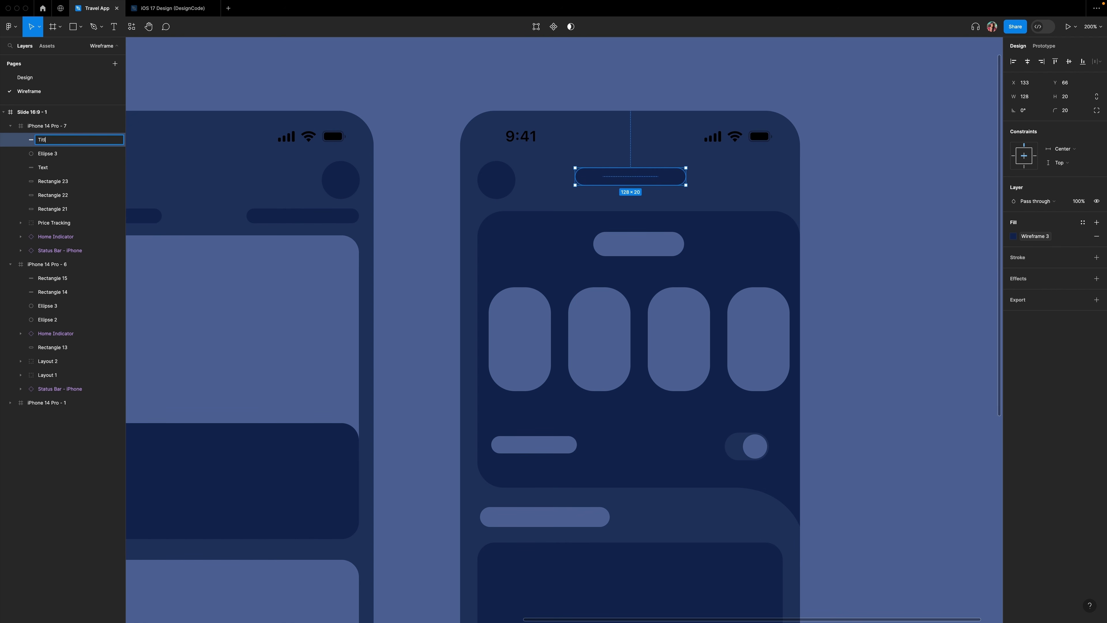
text(e)
double_click(57, 154)
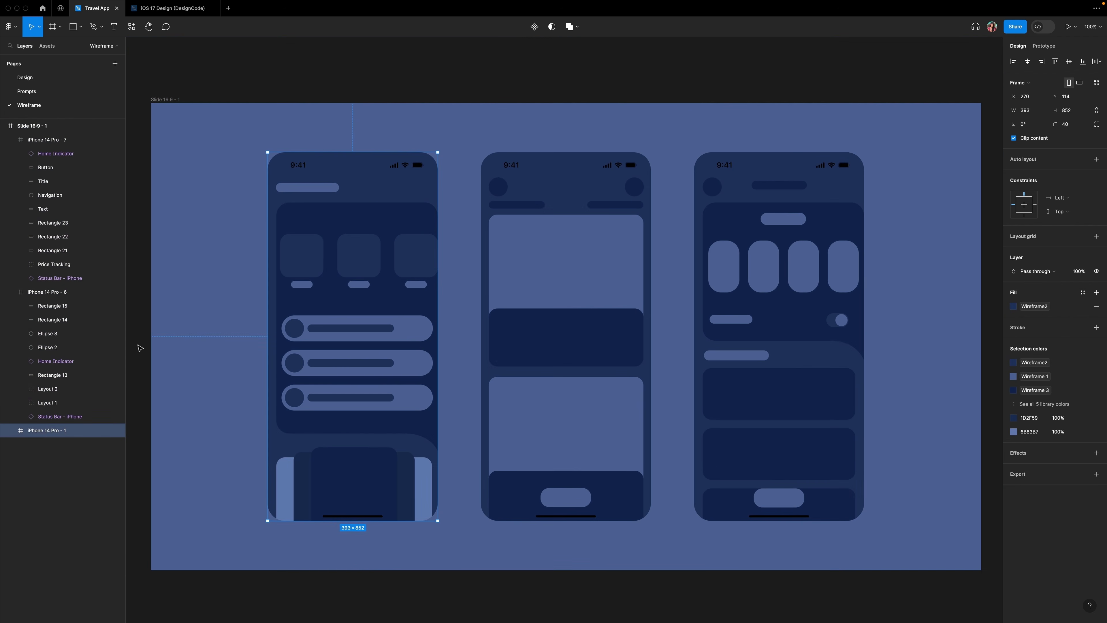
Rename the first phone's frame Stays Page and collapse its Item 1, Item 2 and Item 3 groups.
double_click(42, 430)
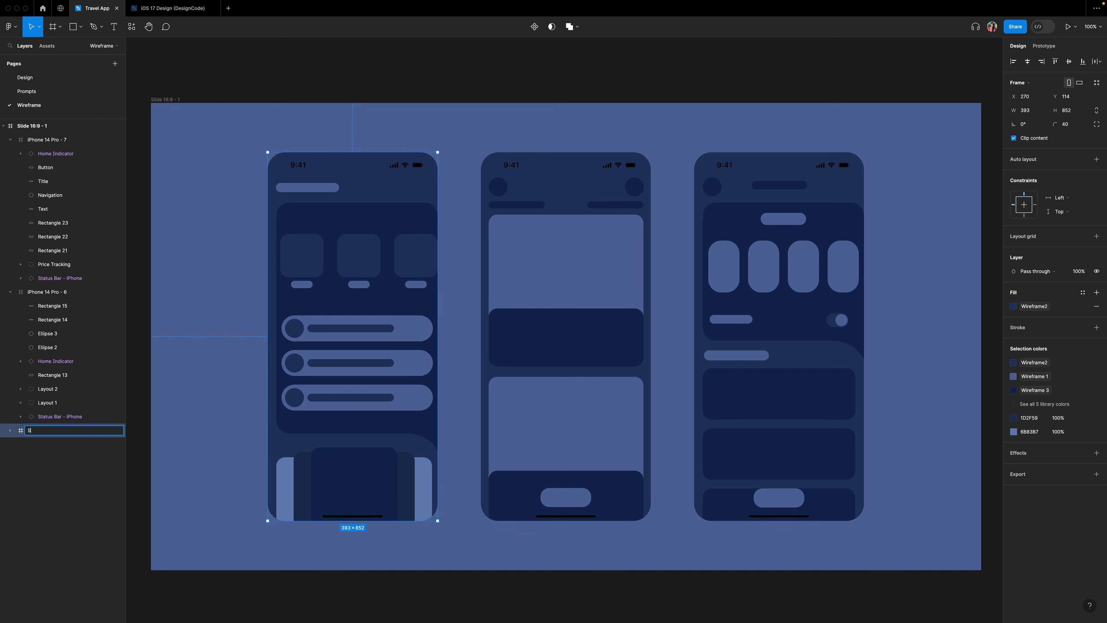
key(Return)
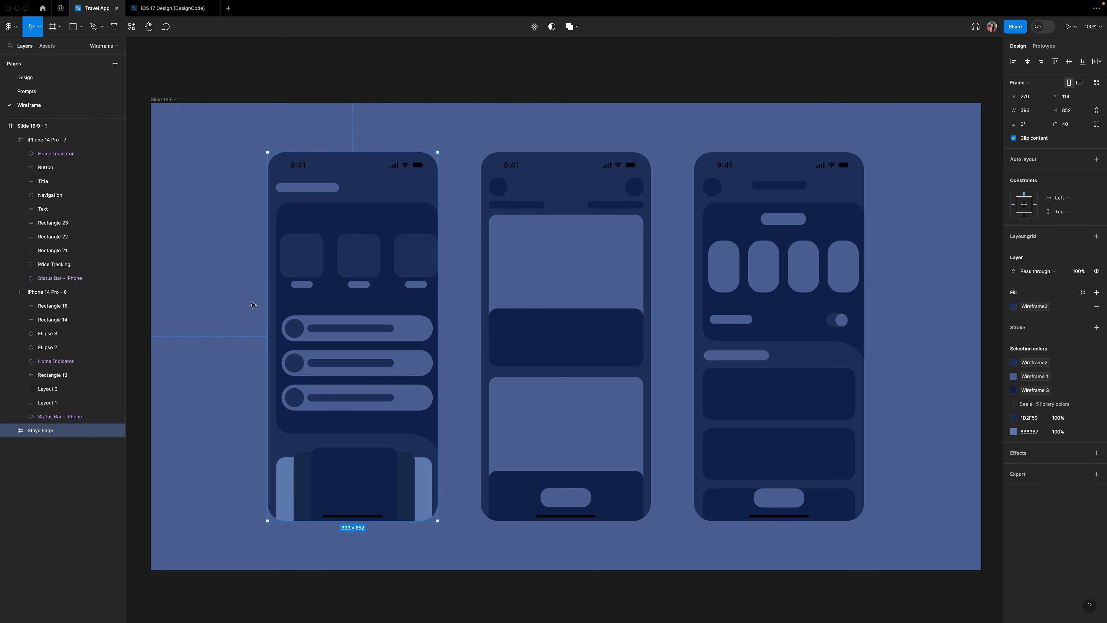
click(10, 430)
scroll(42, 458, down, 2)
click(42, 385)
click(37, 401)
key(Tab)
key(Tab)
key(Tab)
key(Tab)
key(Tab)
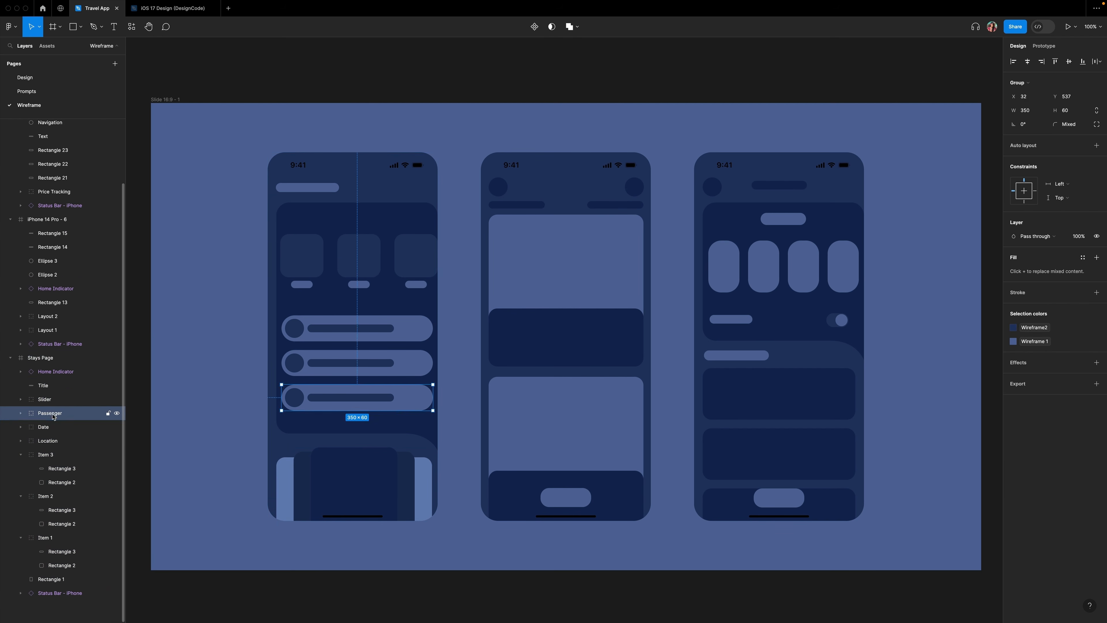
click(20, 468)
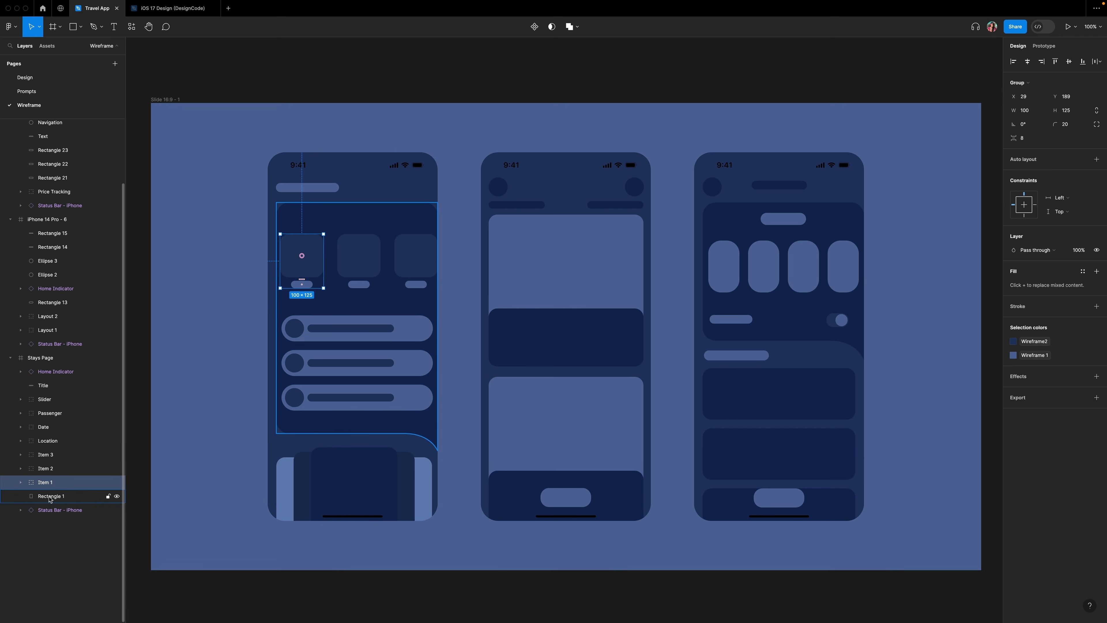
Rename the first phone's large curved background rectangle Base.
click(49, 498)
text(Base)
key(Return)
Group Base with Item 1, Item 2 and Item 3 and name the group Stays field layout.
shift+click(53, 456)
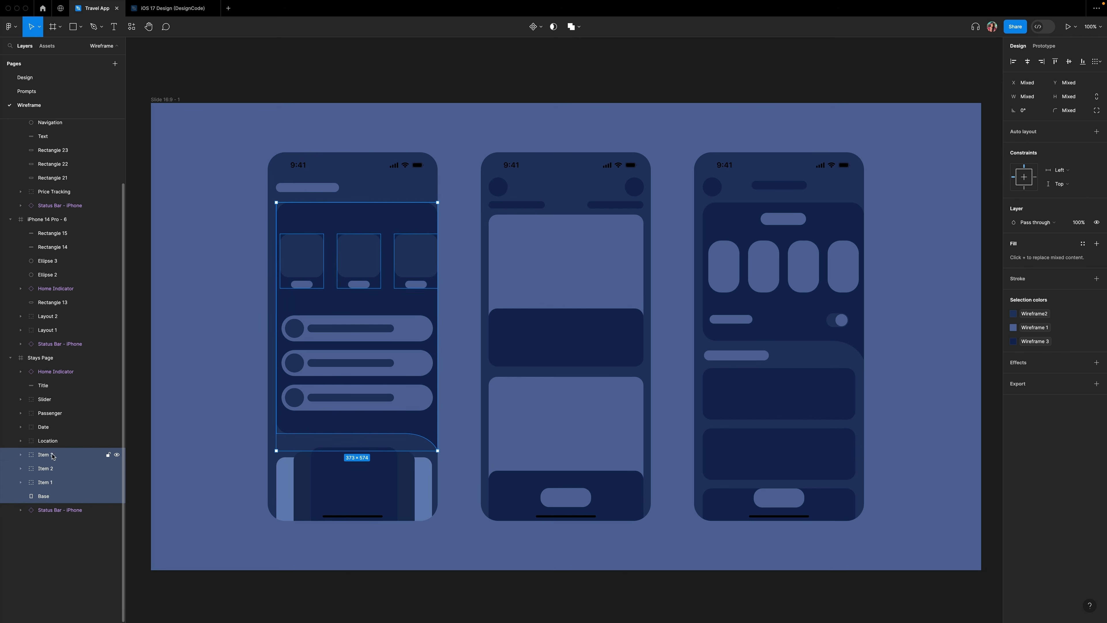
key(super+g)
double_click(53, 456)
text(S)
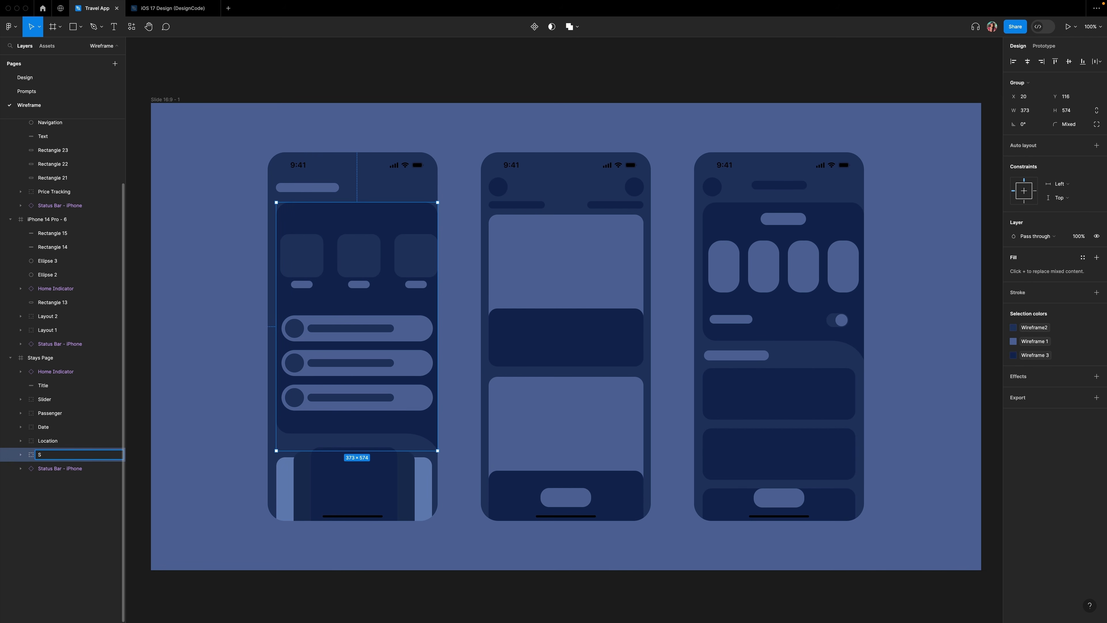
text(tays field layout)
key(Return)
Collapse the Stays Page layers and rename the second phone's frame Search Rooms.
click(30, 358)
click(10, 358)
click(43, 220)
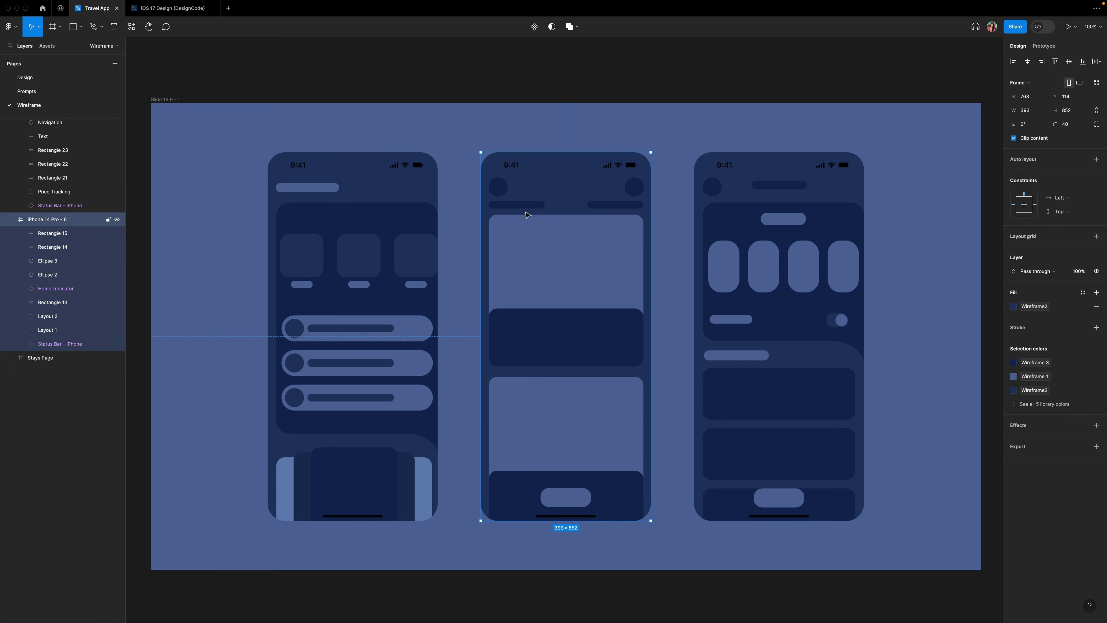
double_click(43, 219)
text(Search Rooms)
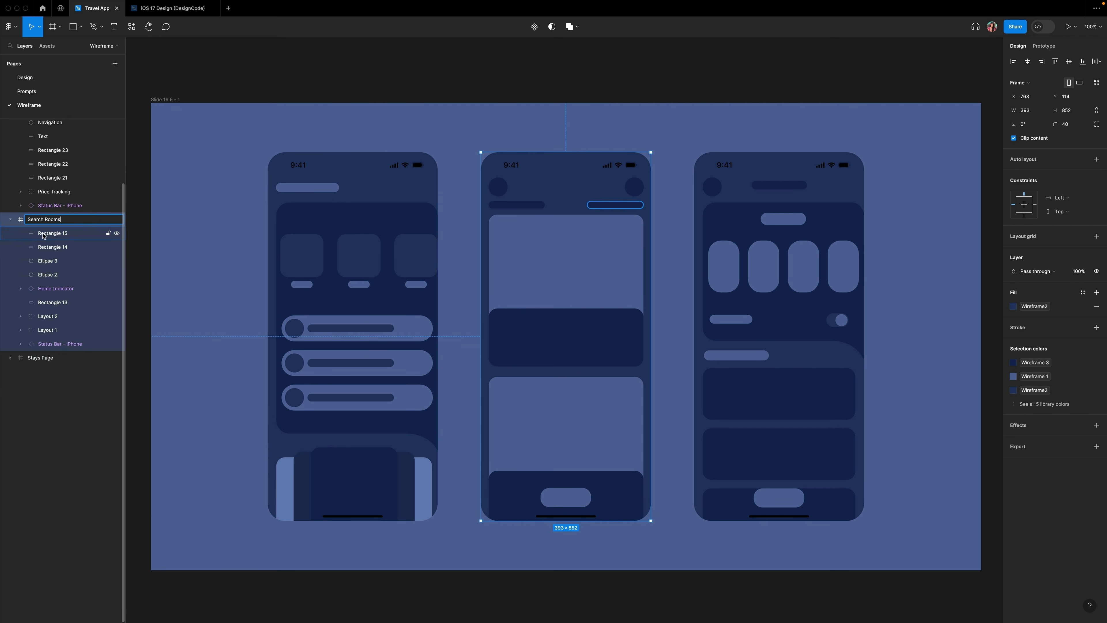
Rename the two header bars in the Search Rooms frame Text.
key(Tab)
text(Text)
key(Tab)
text(Text)
key(Tab)
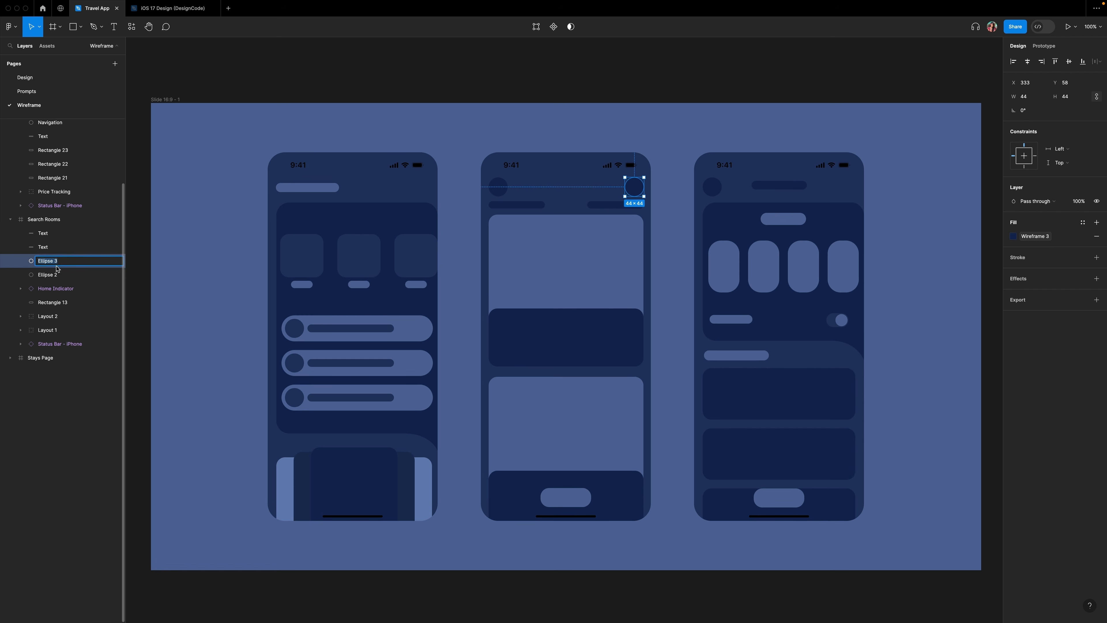
Rename the Search Rooms frame's two header circles Navigation and its lower pill-shaped rectangle Button.
text(Navigation)
key(Tab)
text(Navigation)
key(Tab)
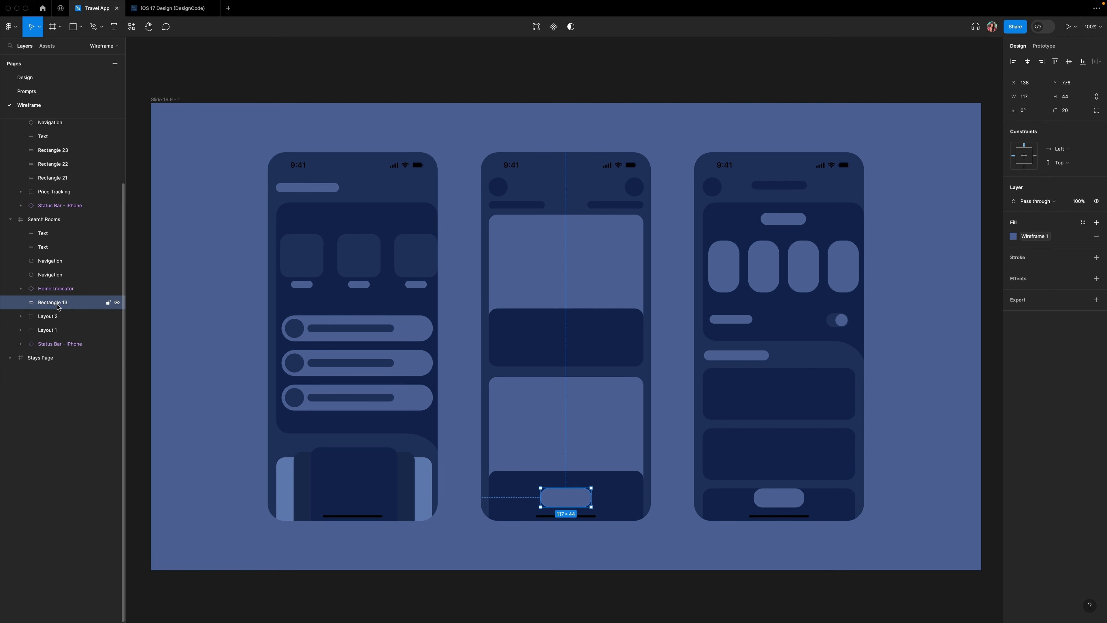
text(Button)
Collapse the Search Rooms layers and rename the third phone's frame Search Flights.
click(35, 219)
click(828, 292)
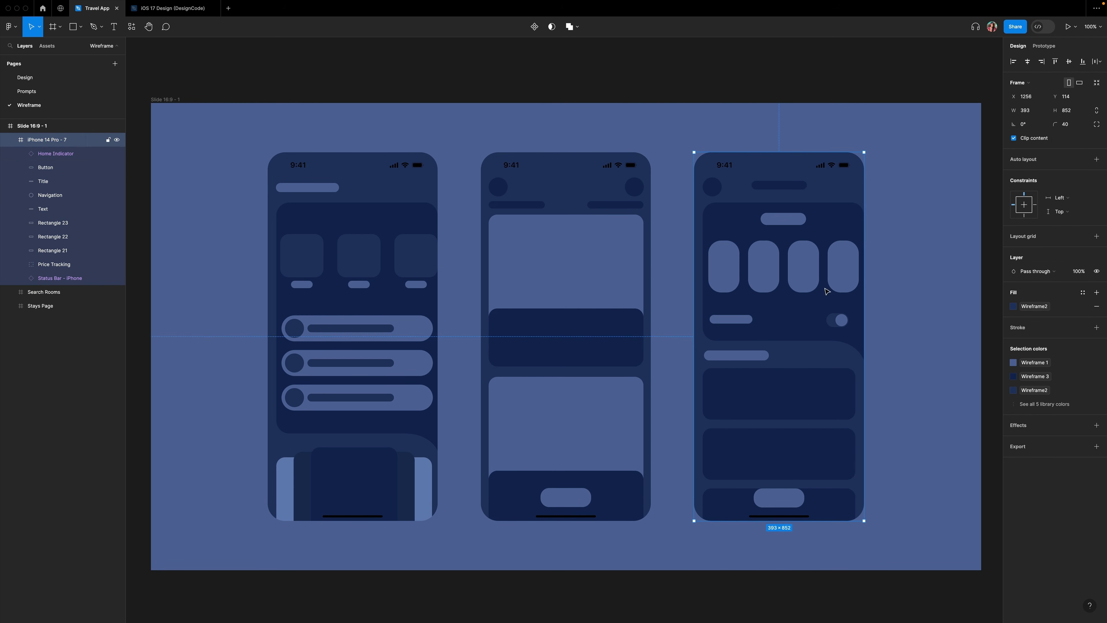
double_click(42, 141)
text(P)
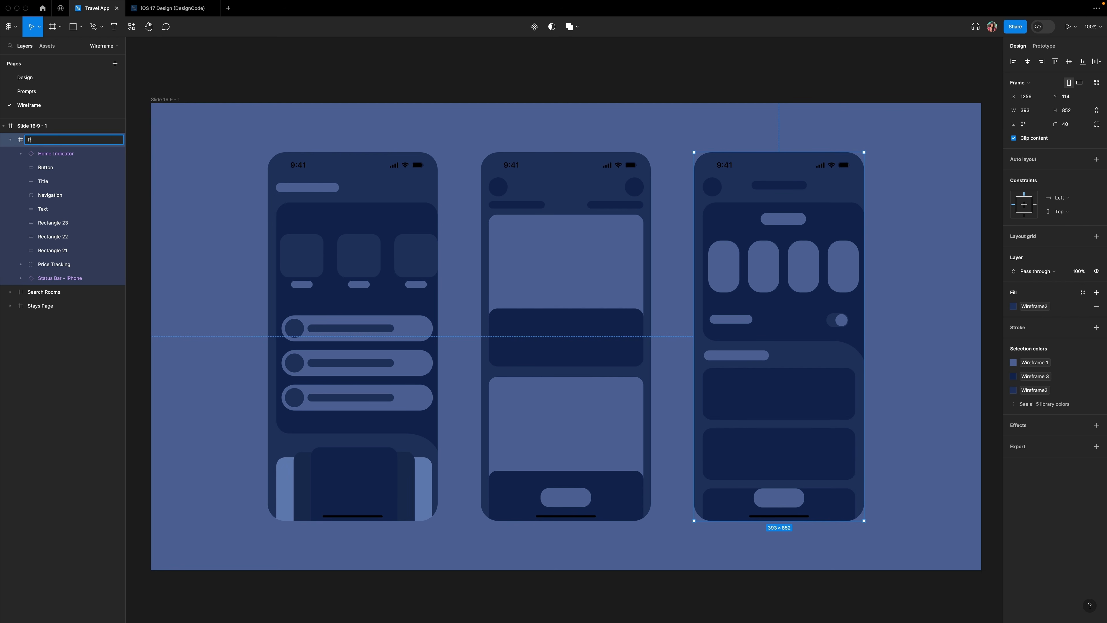
key(super+z)
text(Search Flights)
click(206, 90)
click(11, 140)
click(15, 140)
click(10, 140)
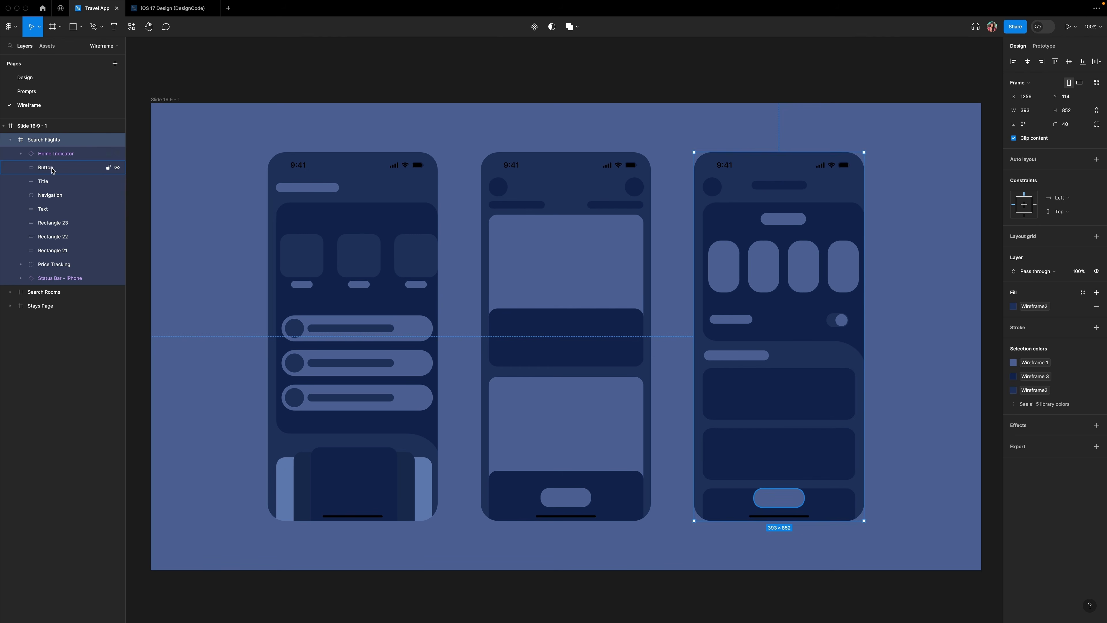
Rename the three large card rectangles in the Search Flights frame Layout 1, Layout 2 and Layout 3, from the lowest card upward.
click(51, 169)
click(58, 196)
click(59, 224)
key(super+r)
text(Layout 1)
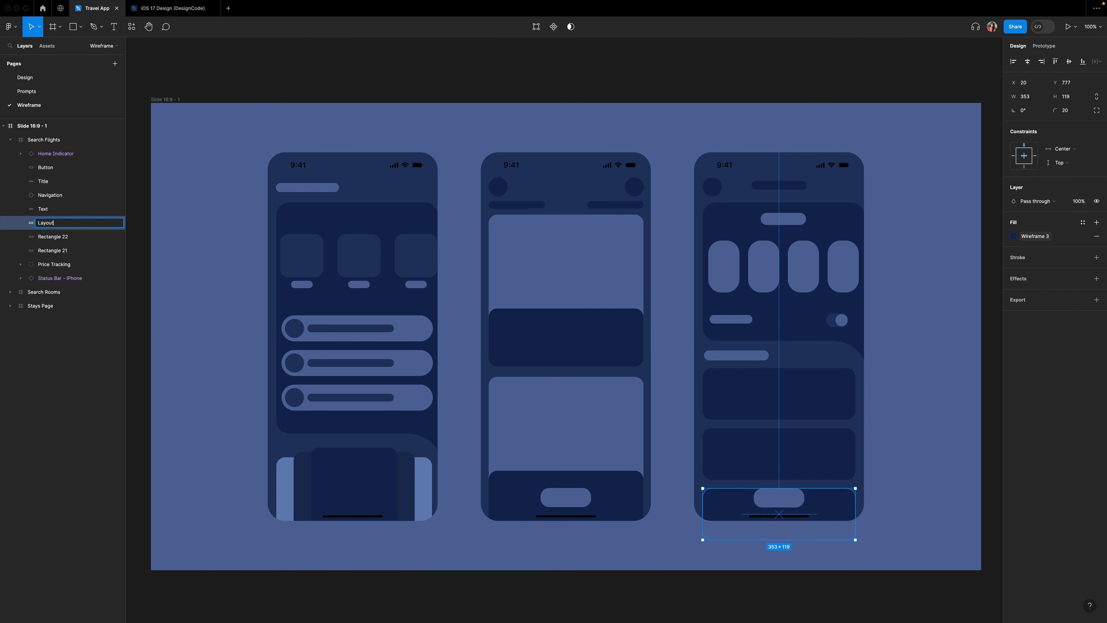
key(Tab)
text(Layout 2)
key(Tab)
text(Layout 3)
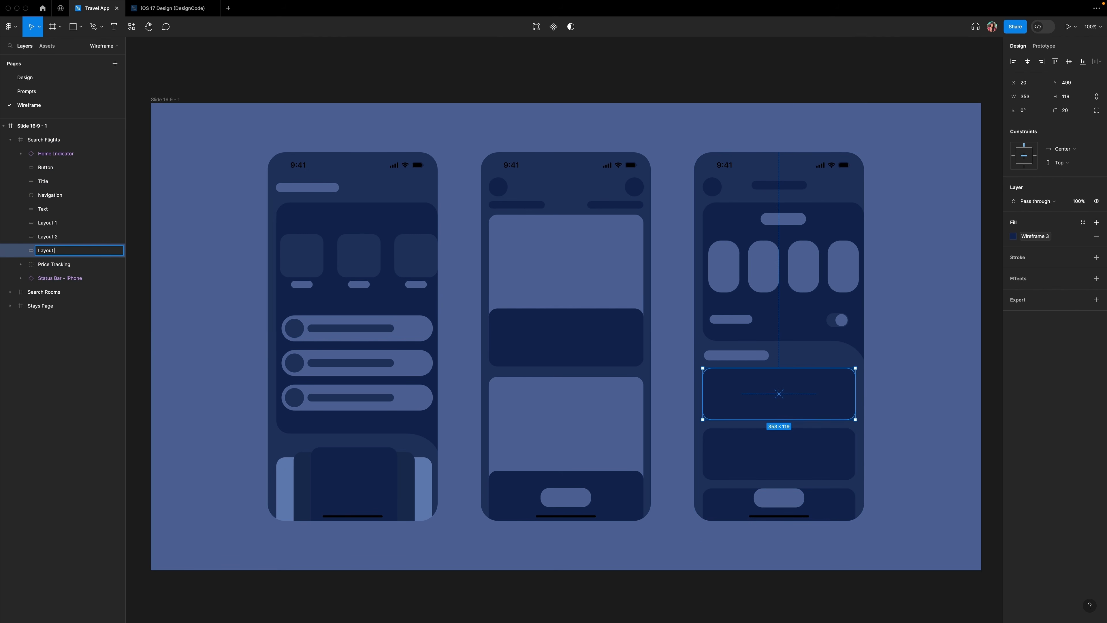
key(Return)
key(Escape)
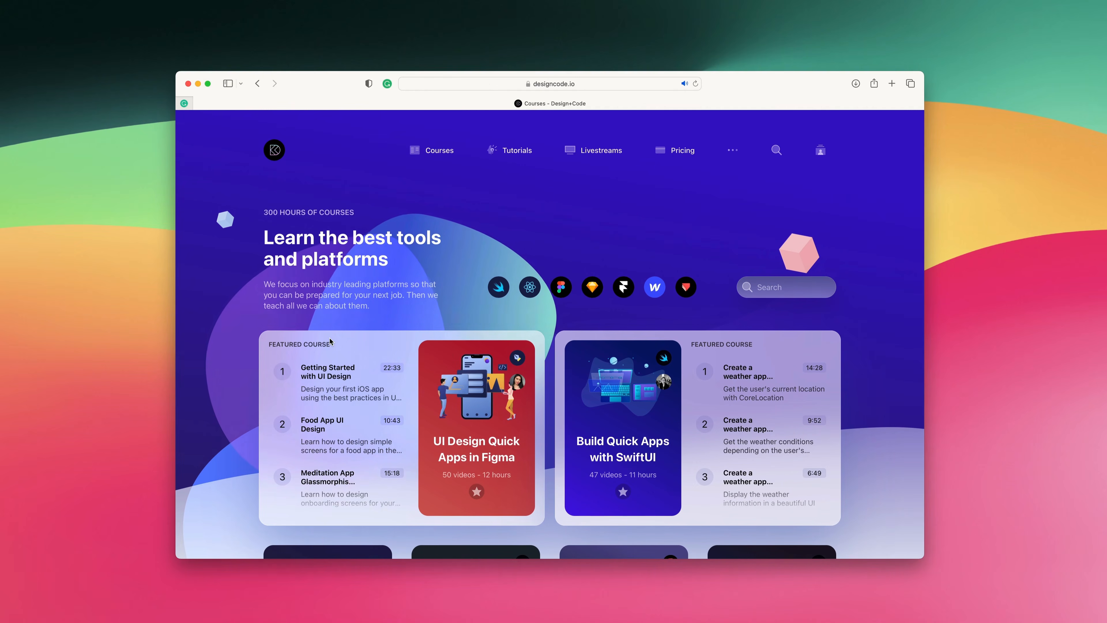
Switch to Safari, browse the DesignCode courses and open the Design and Prototype for iOS 17 in Figma course.
scroll(330, 341, down, 1)
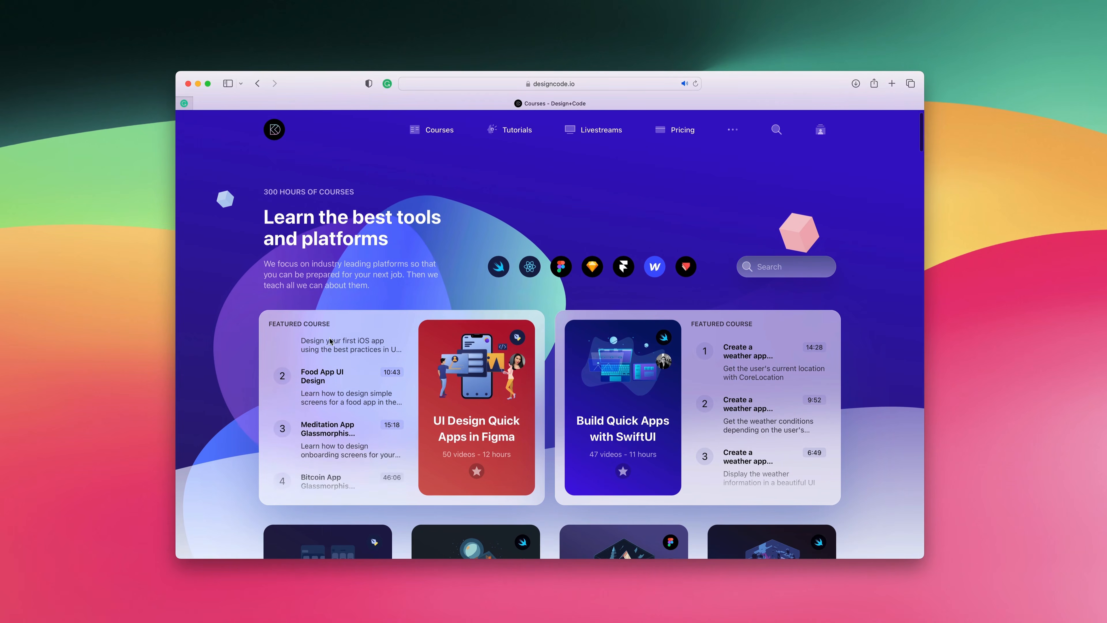
scroll(330, 342, down, 5)
scroll(220, 330, down, 5)
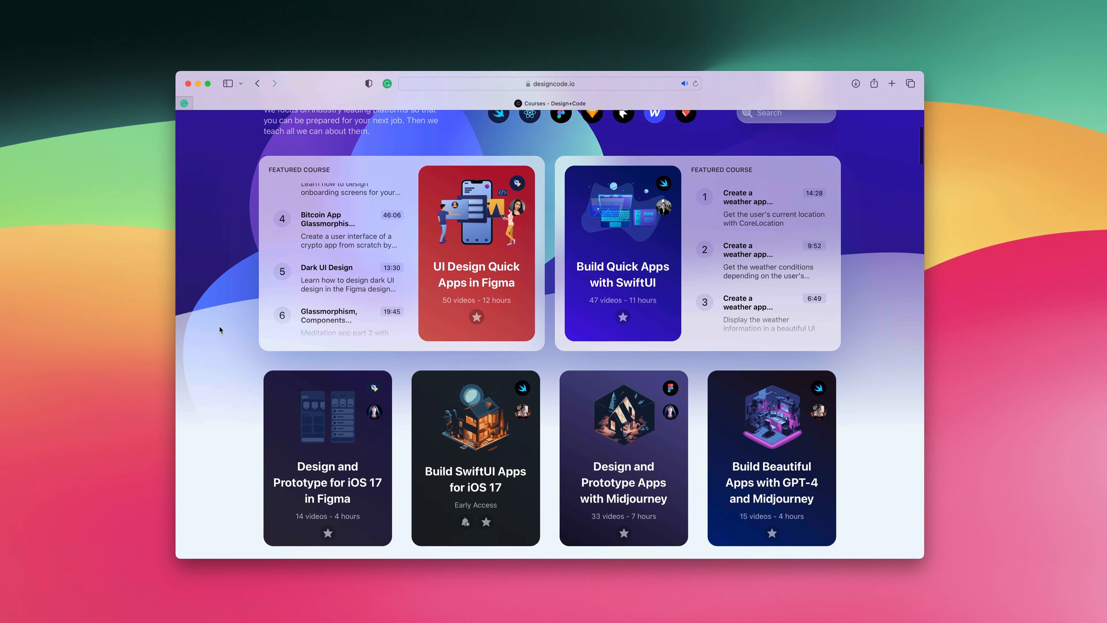
scroll(220, 327, down, 3)
click(340, 394)
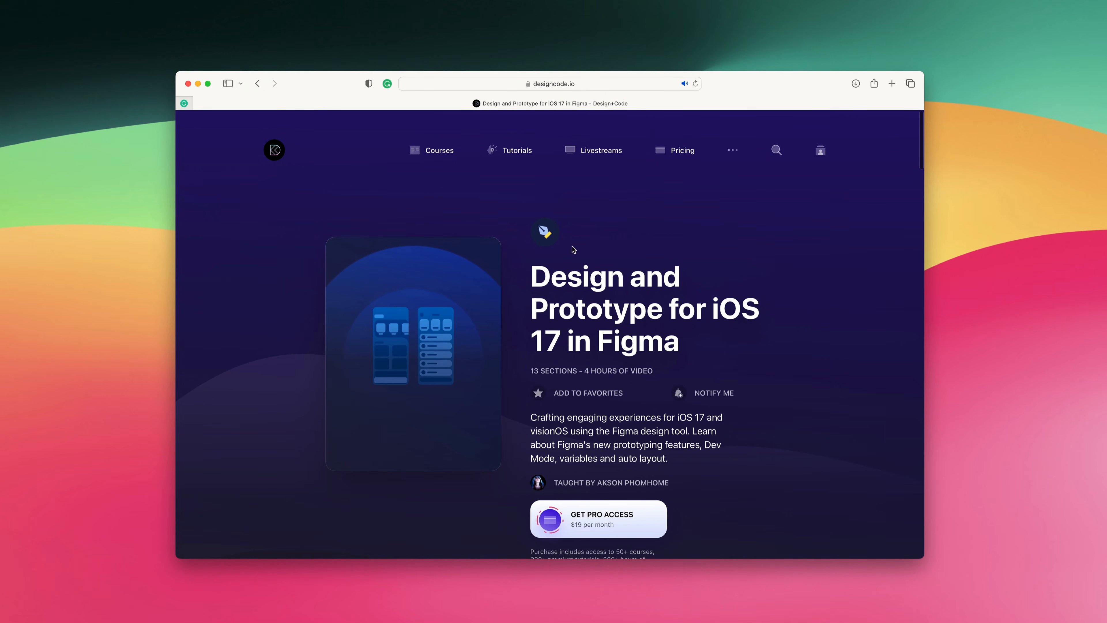
Open the iOS 17 Typography section from the course's topic list and look over its introduction.
scroll(719, 305, down, 10)
scroll(763, 306, down, 2)
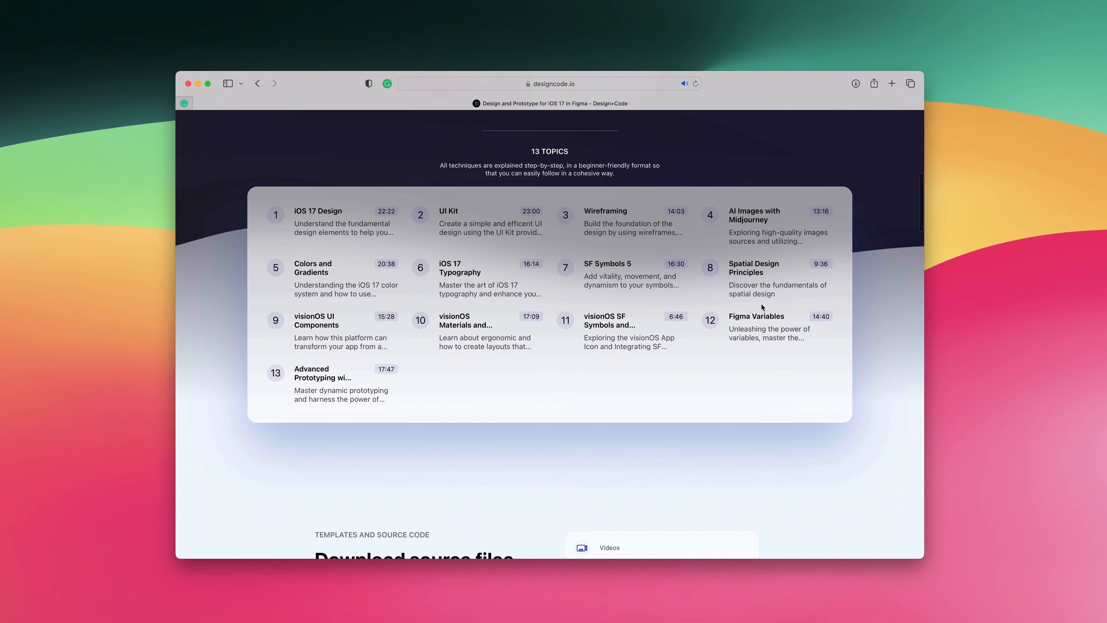
click(468, 271)
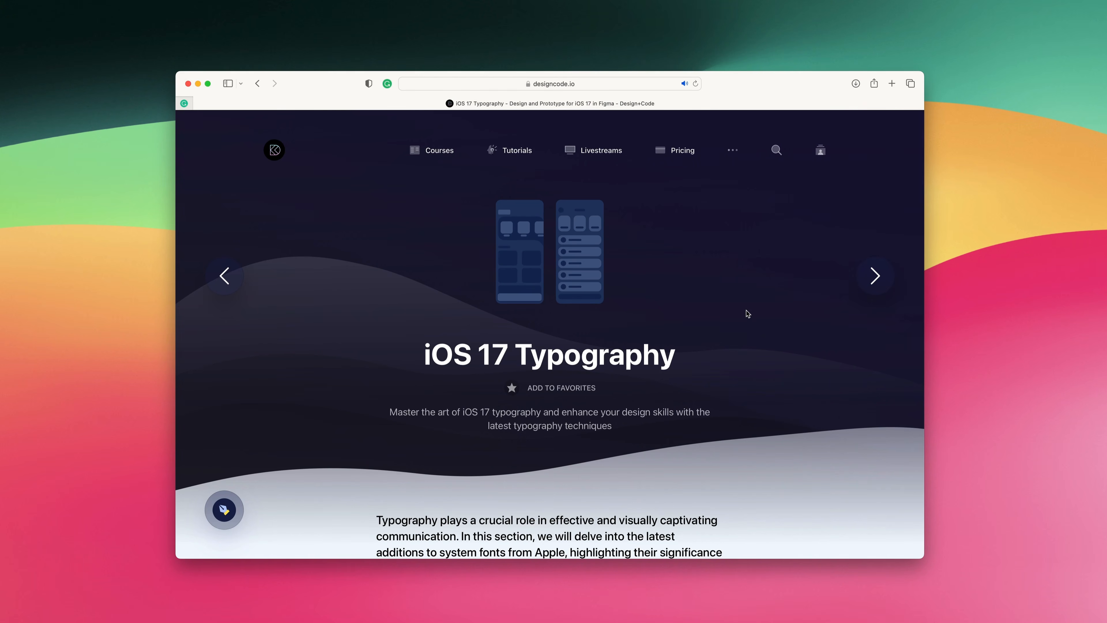
scroll(747, 314, down, 3)
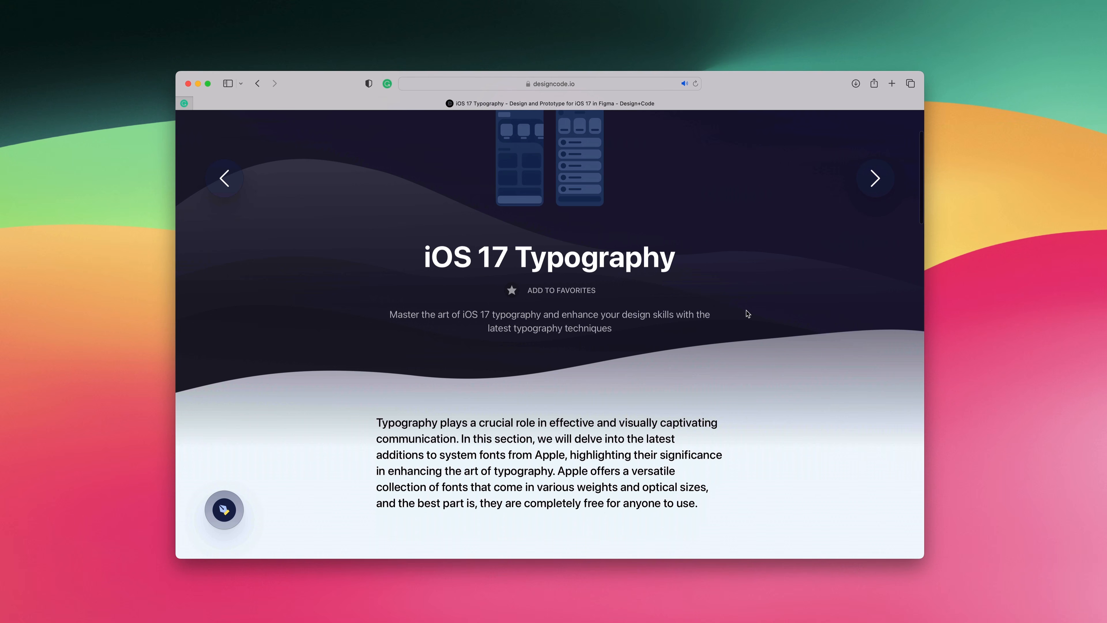
scroll(748, 314, up, 3)
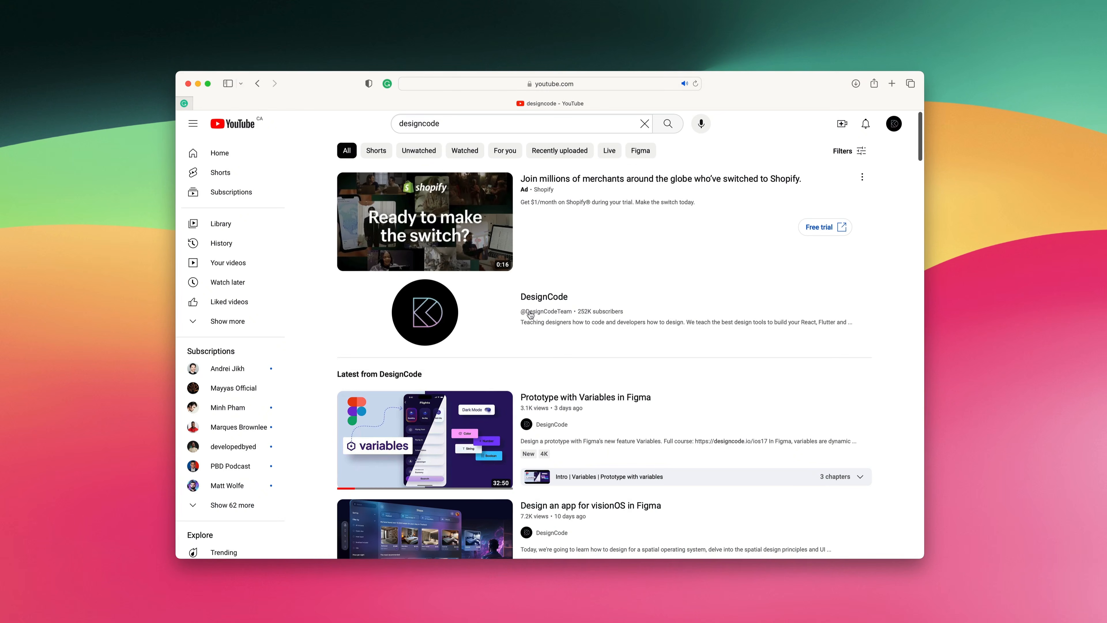
Open the DesignCode channel on YouTube, view its video Turn Midjourney UI to Web Design and skip forward in it.
click(446, 323)
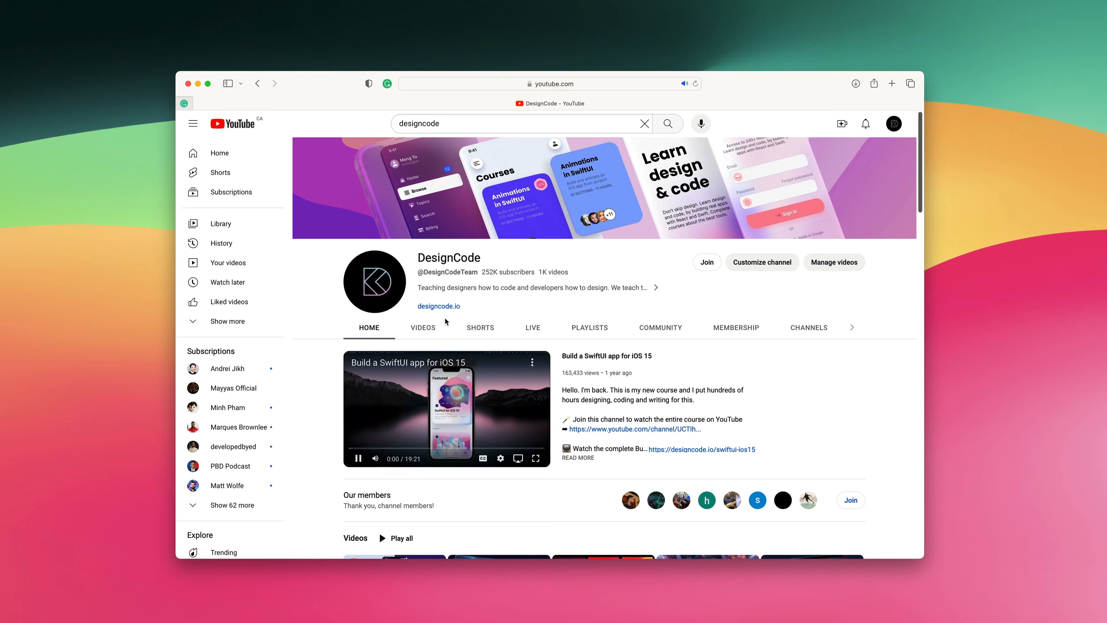
scroll(446, 331, down, 6)
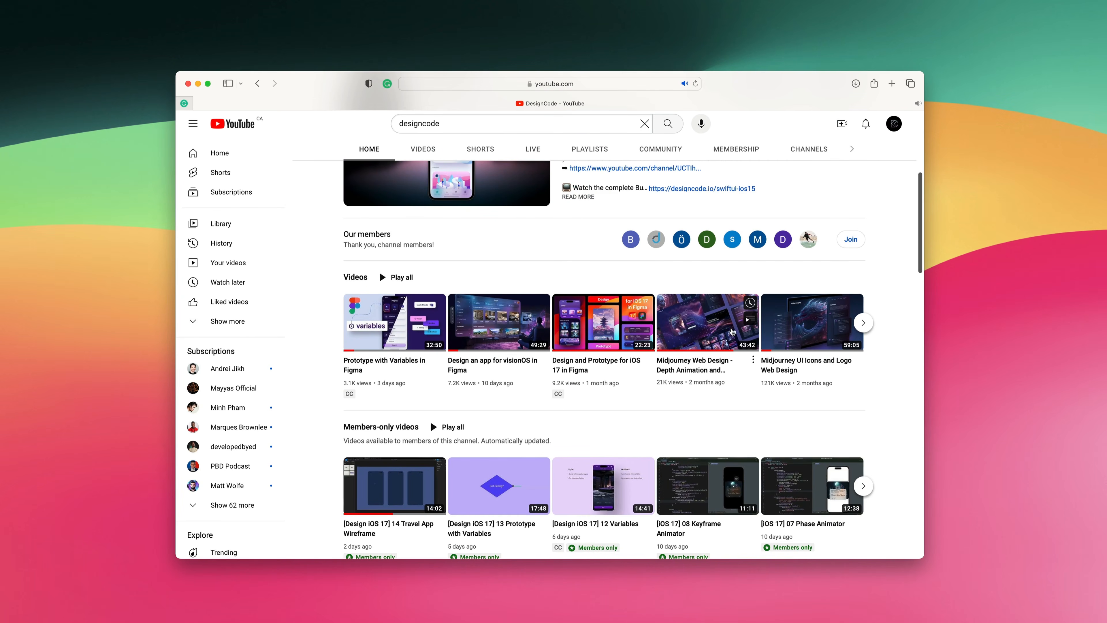
click(864, 323)
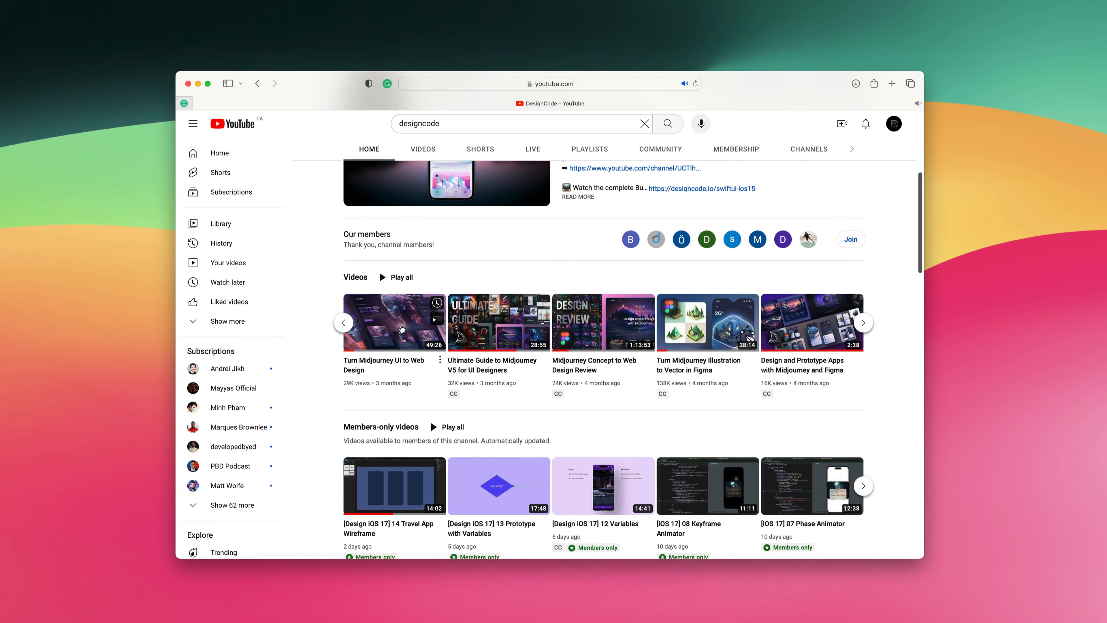
click(400, 325)
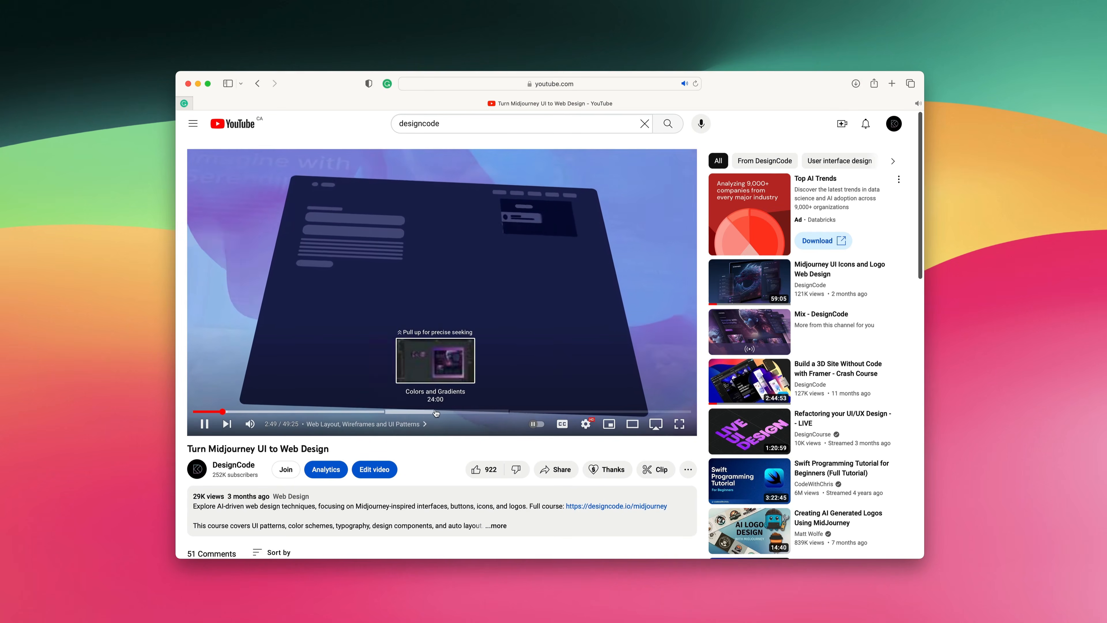
click(515, 411)
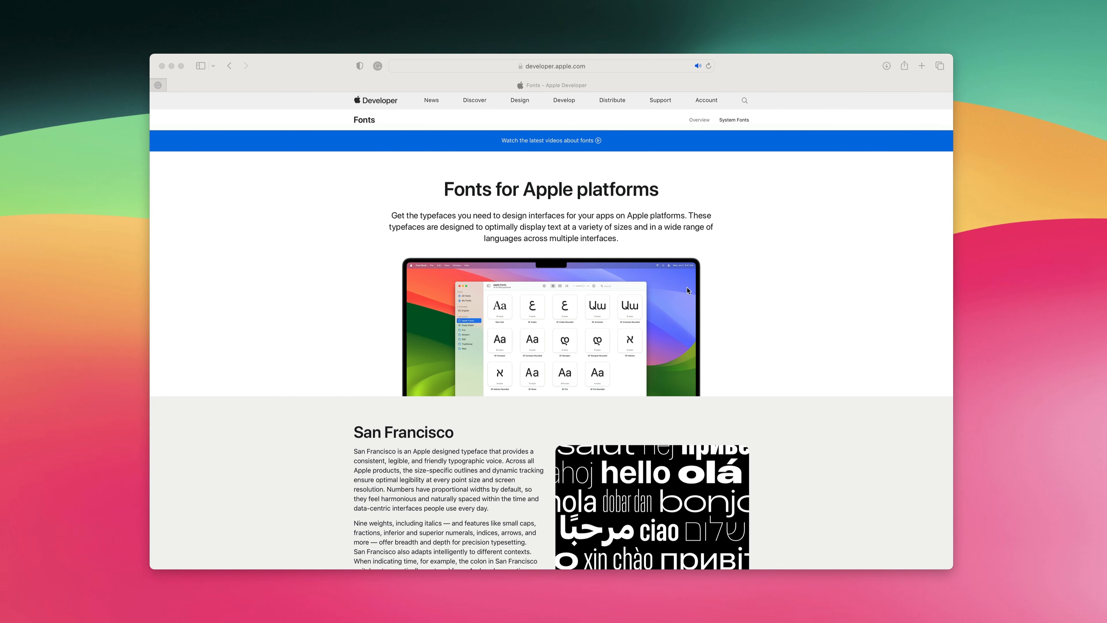
Read through Apple's developer Fonts page, covering the San Francisco family and its SF Pro and SF Compact typefaces.
scroll(688, 290, down, 3)
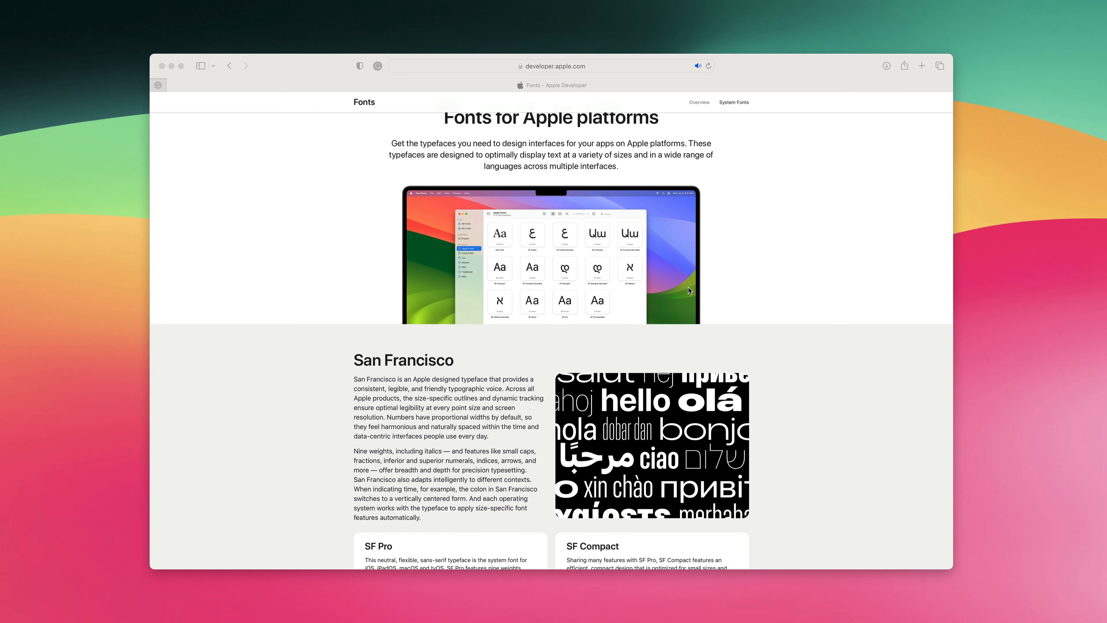
scroll(689, 290, down, 1)
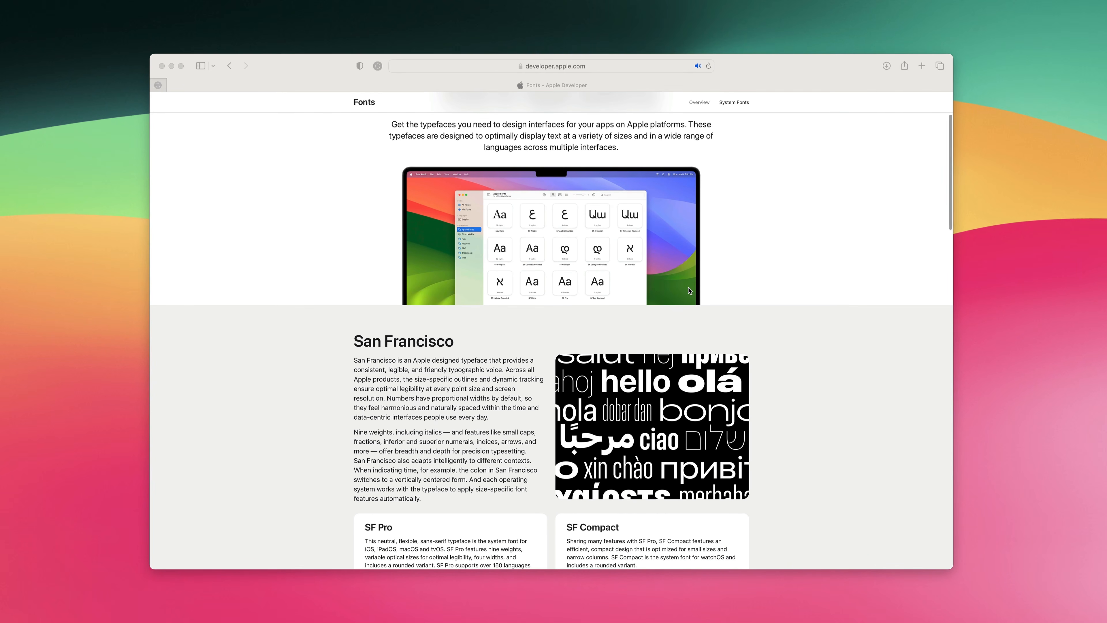
scroll(689, 290, down, 5)
scroll(688, 290, down, 8)
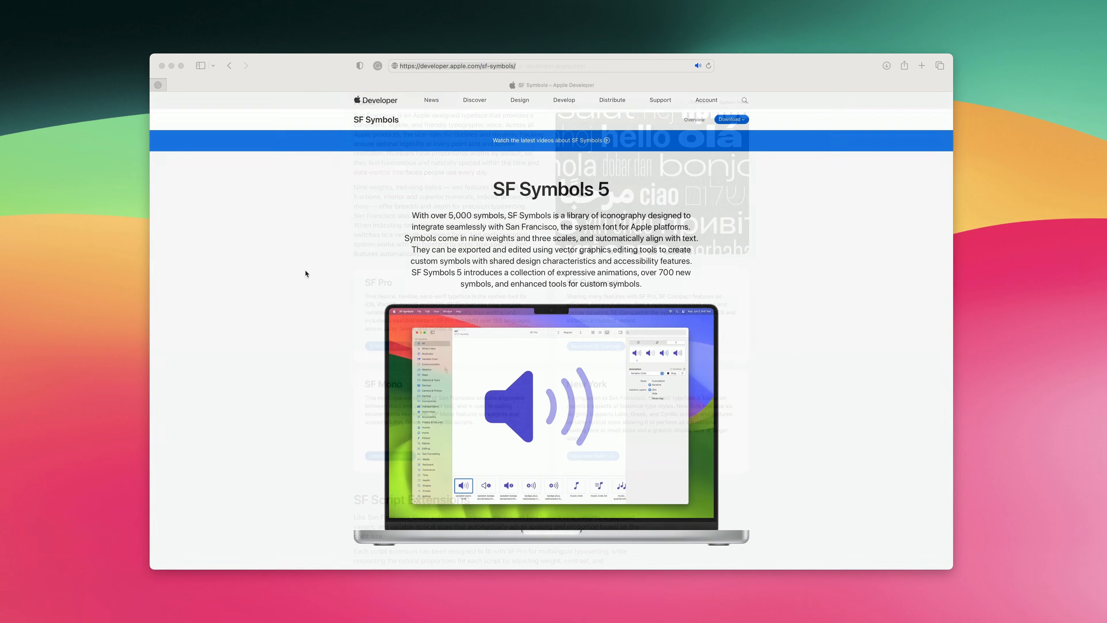
Review Apple's SF Symbols 5 page, from symbol animations and new symbols to custom symbol tools and the beta download.
click(810, 235)
click(268, 279)
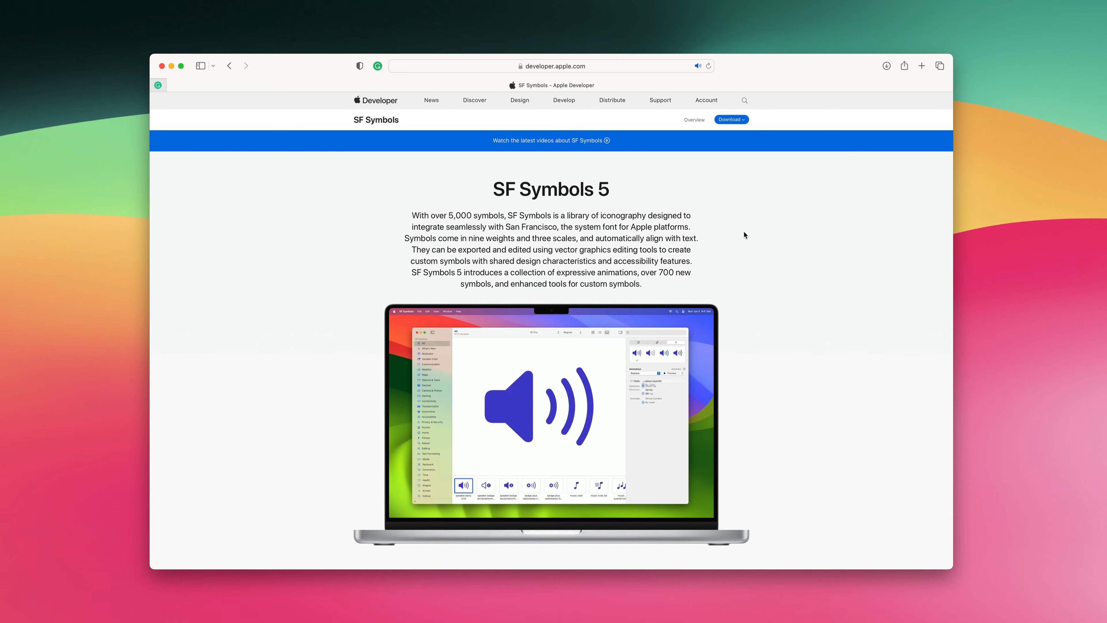
scroll(758, 300, down, 5)
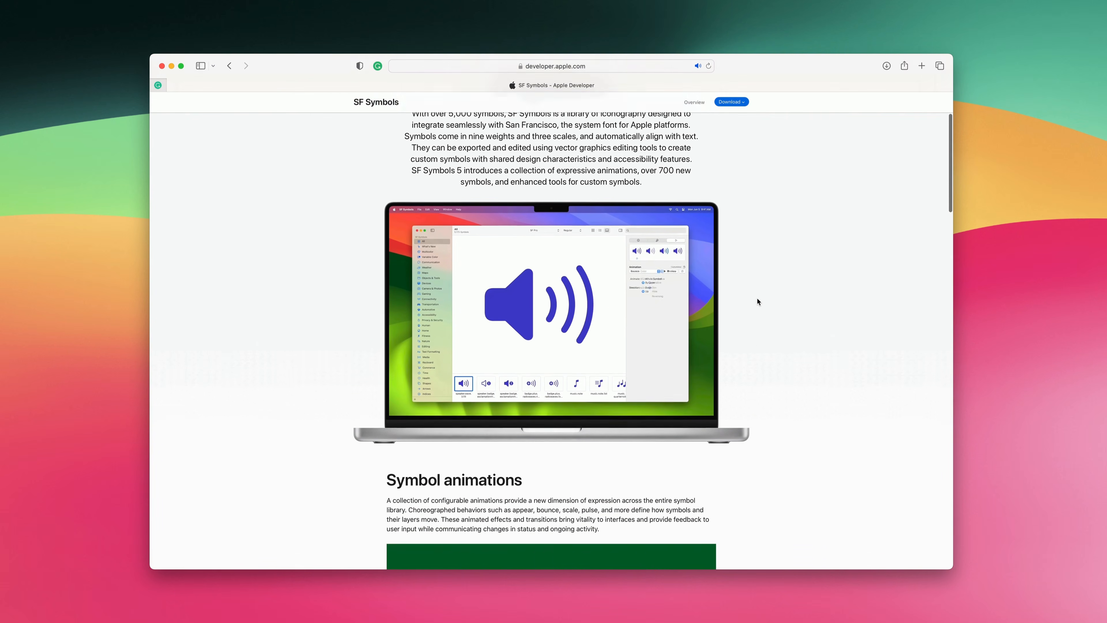
scroll(758, 301, down, 7)
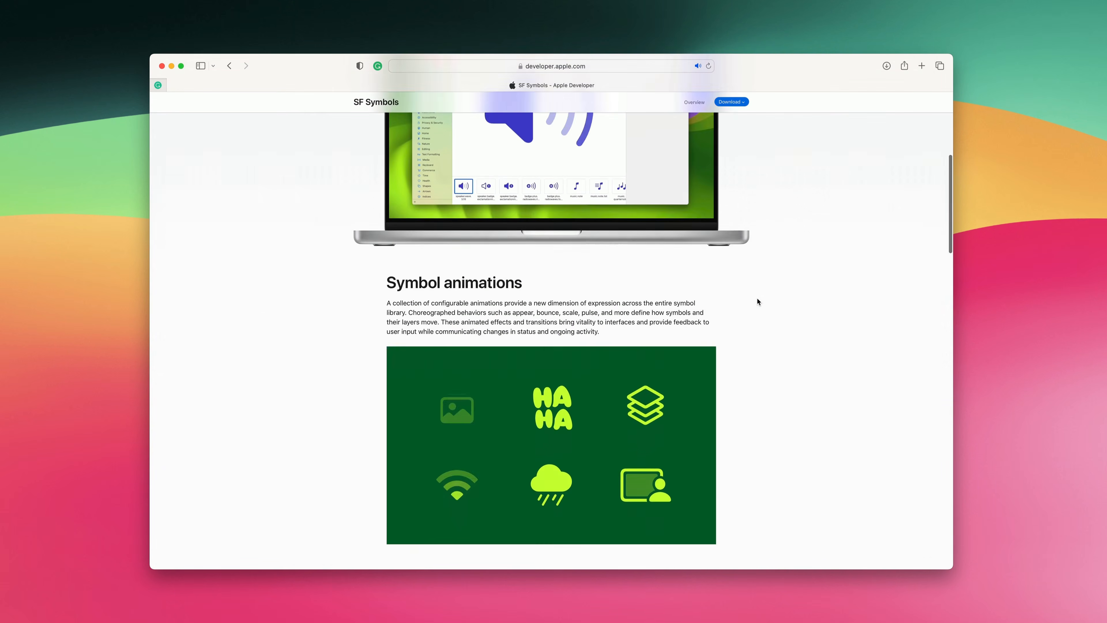
scroll(757, 301, down, 8)
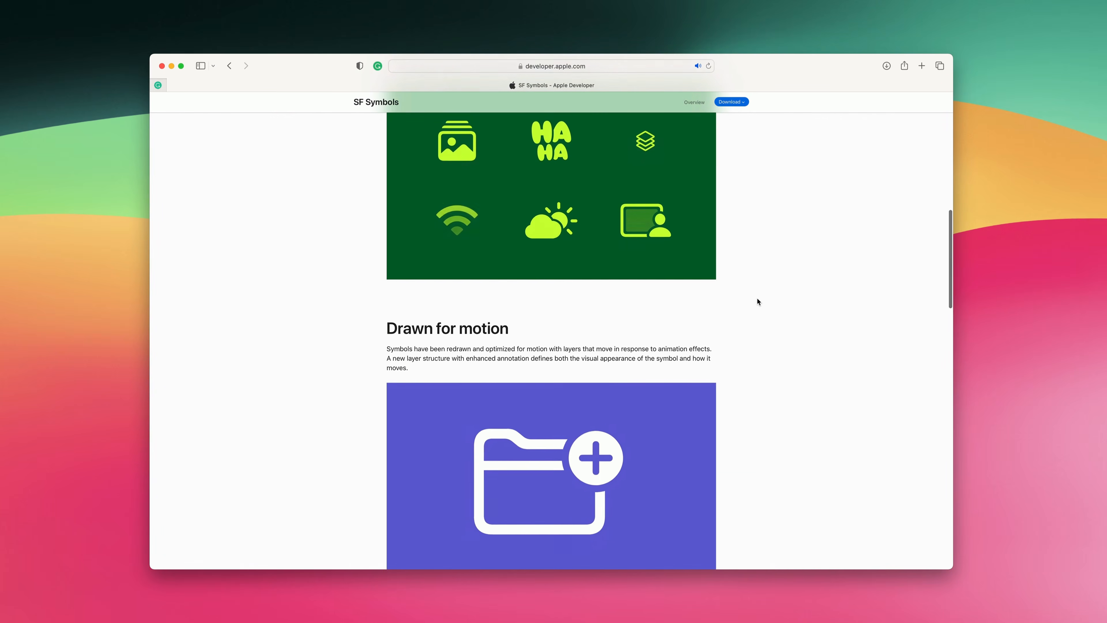
scroll(757, 301, down, 10)
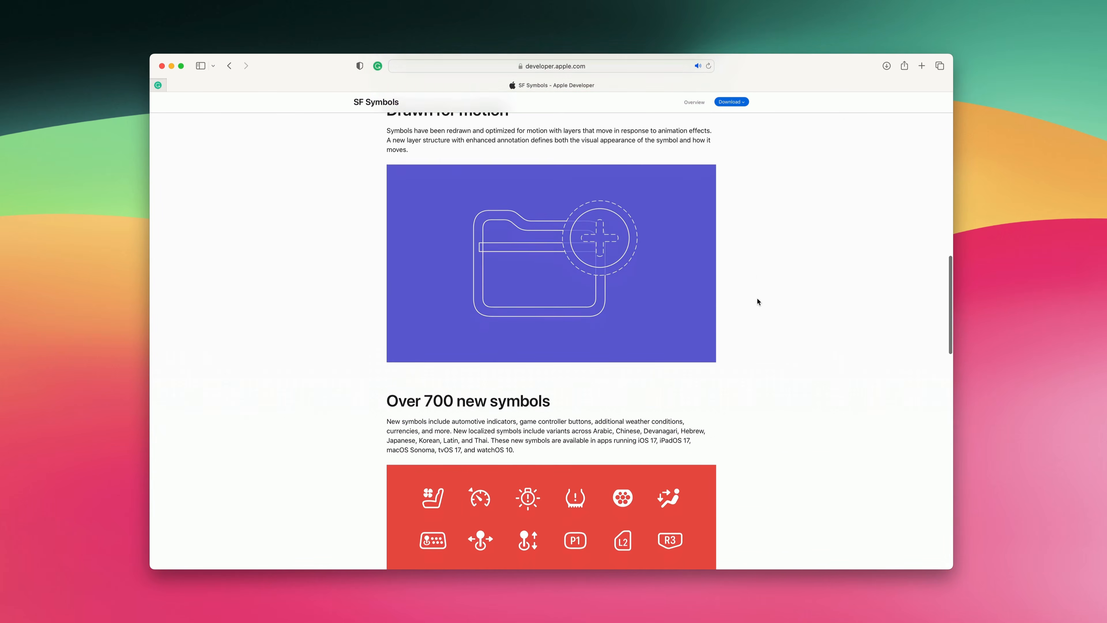
scroll(757, 301, down, 11)
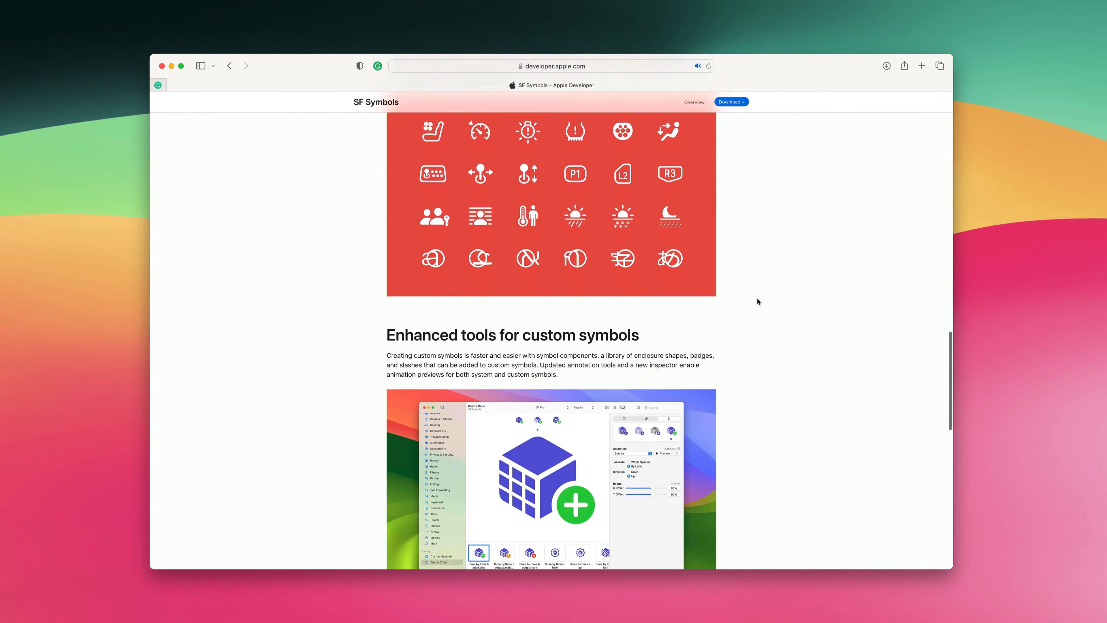
scroll(758, 301, down, 7)
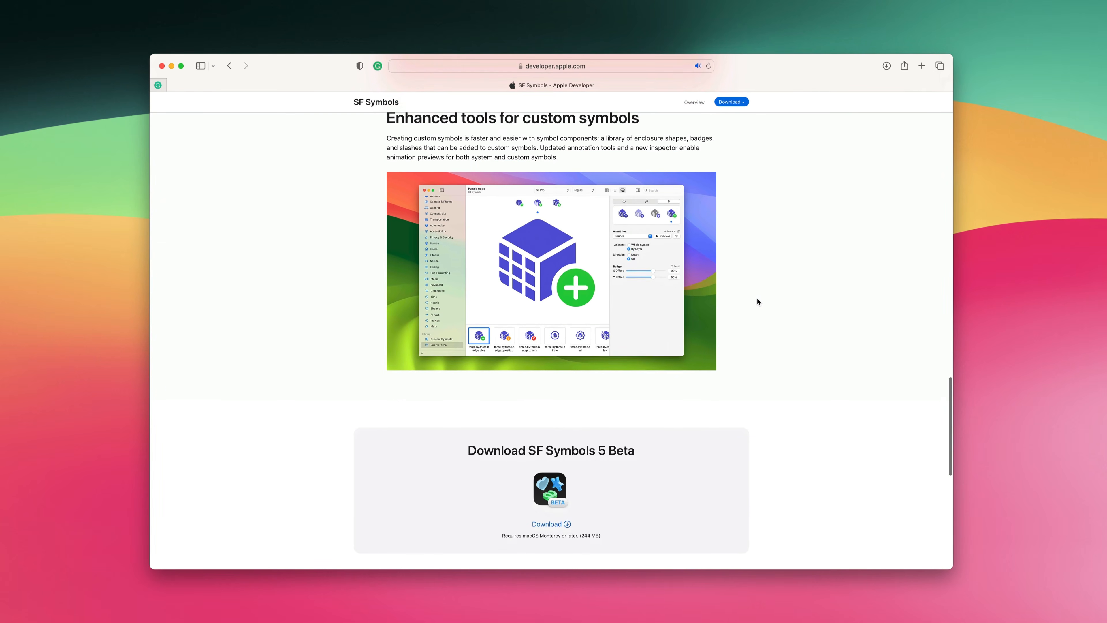
scroll(757, 298, down, 2)
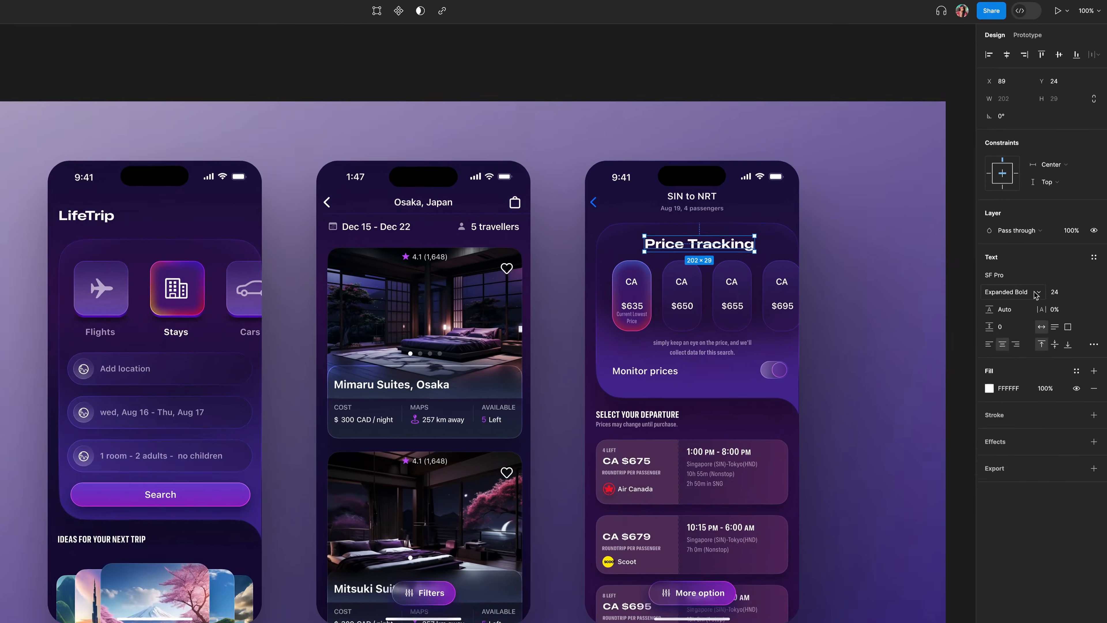
Switch to Figma and check the SF Pro font style options for the Price Tracking heading.
click(1002, 331)
scroll(1023, 340, up, 3)
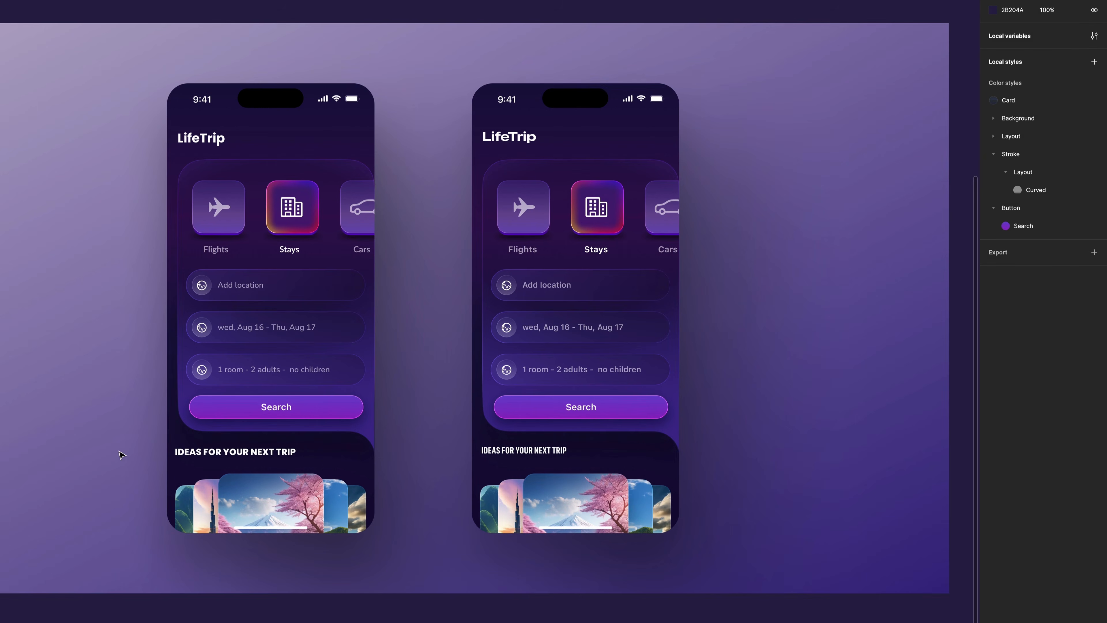
Inspect the fonts of the first phone mockup's LifeTrip title, Flights label, Add location field and IDEAS FOR YOUR NEXT TRIP heading.
click(210, 141)
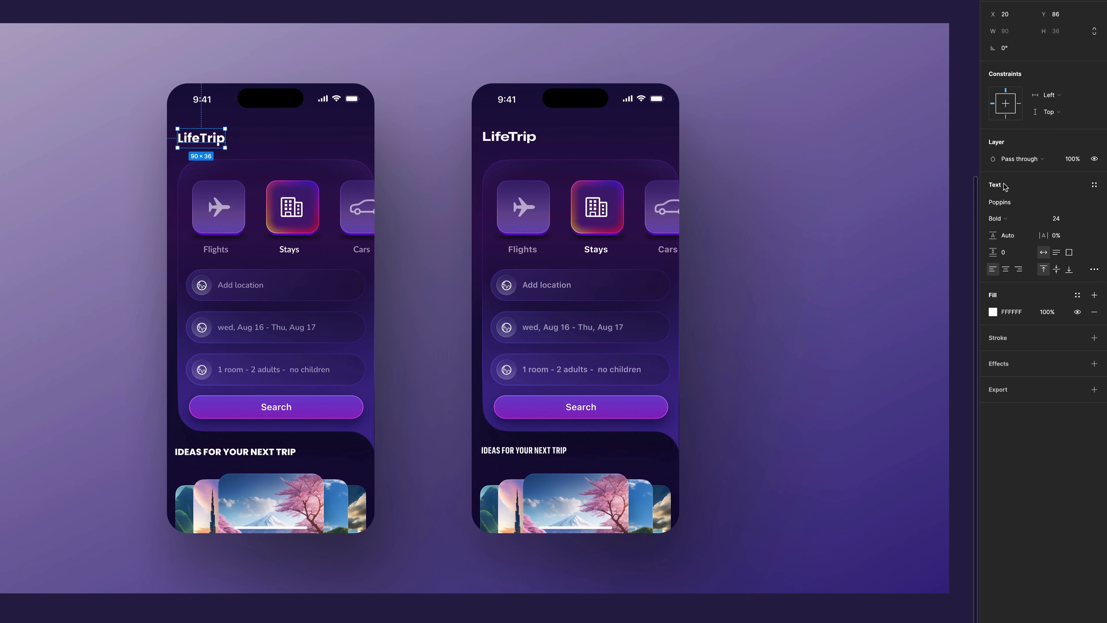
click(221, 252)
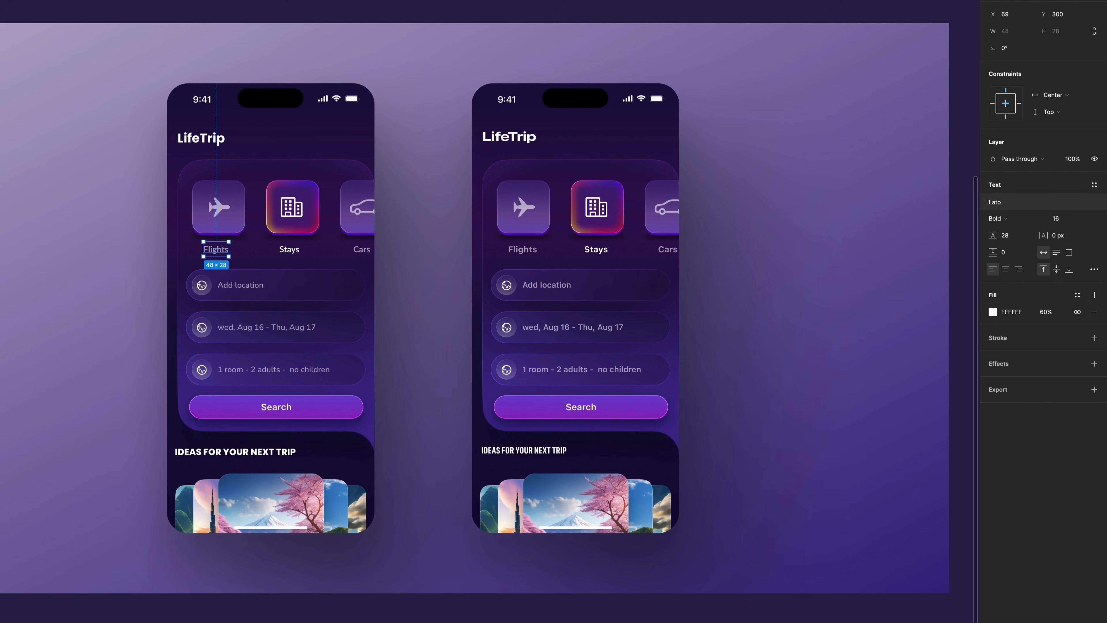
click(250, 287)
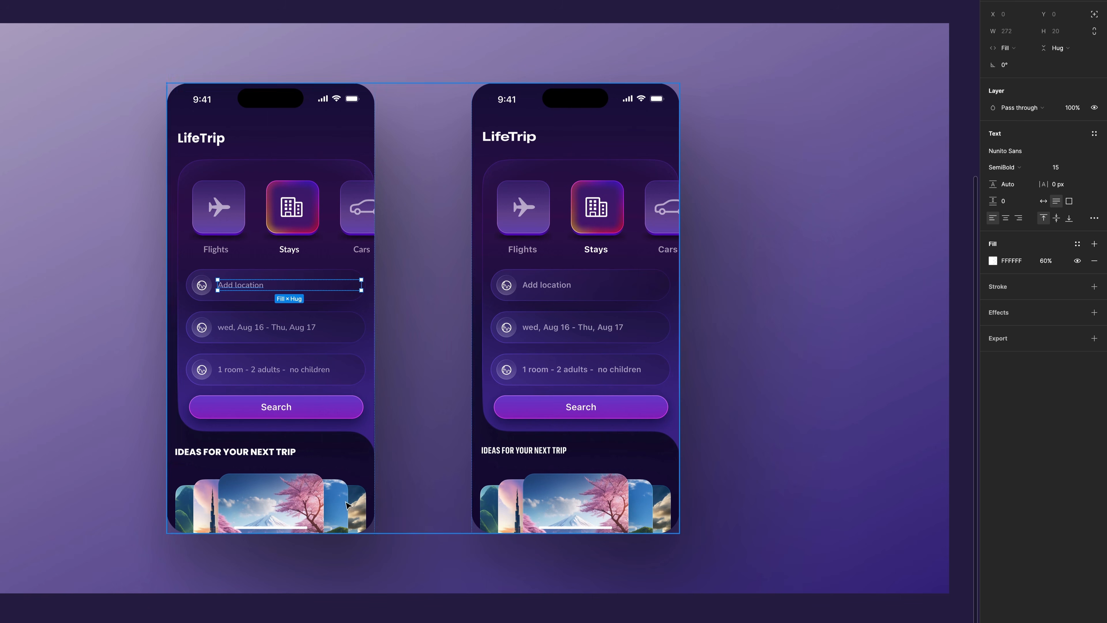
click(256, 454)
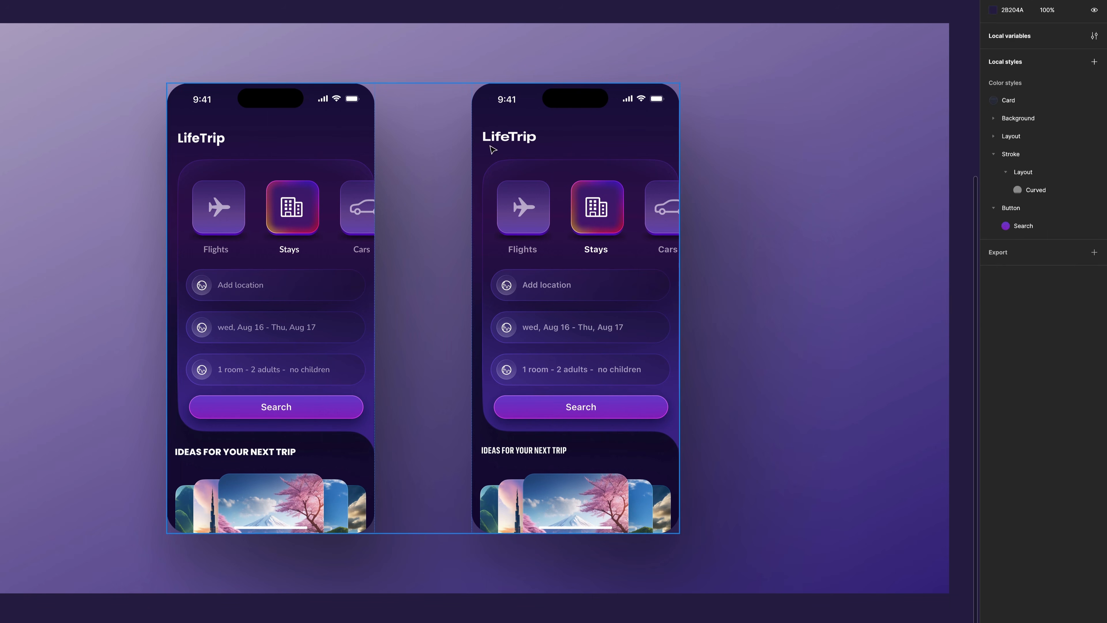
Inspect the font settings of the second phone mockup's LifeTrip title, Flights label and Add location field for comparison.
click(526, 138)
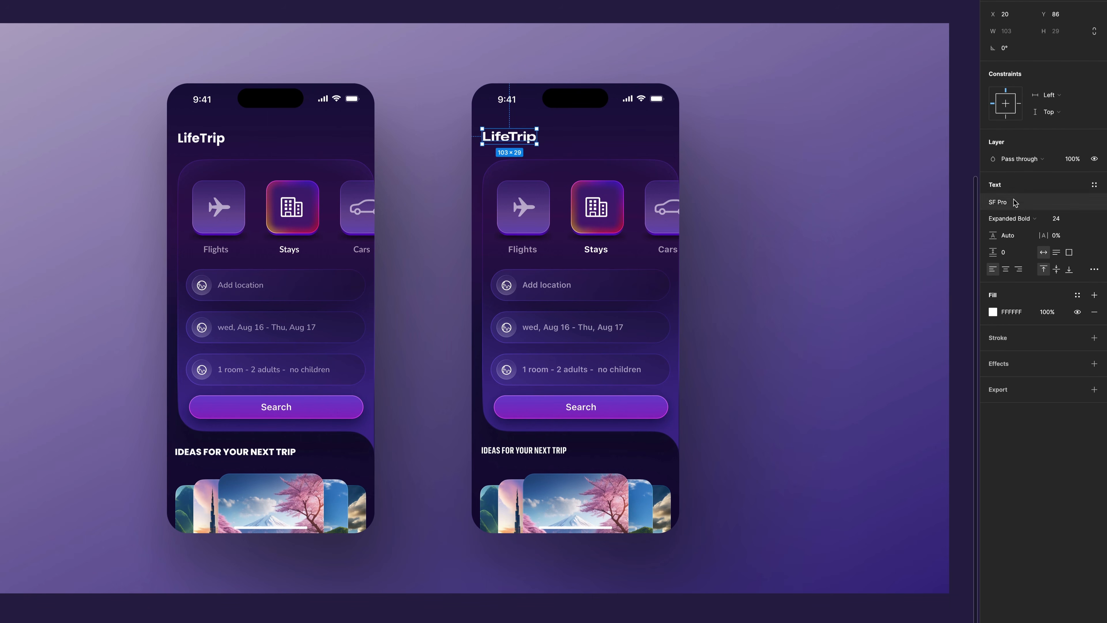
click(523, 249)
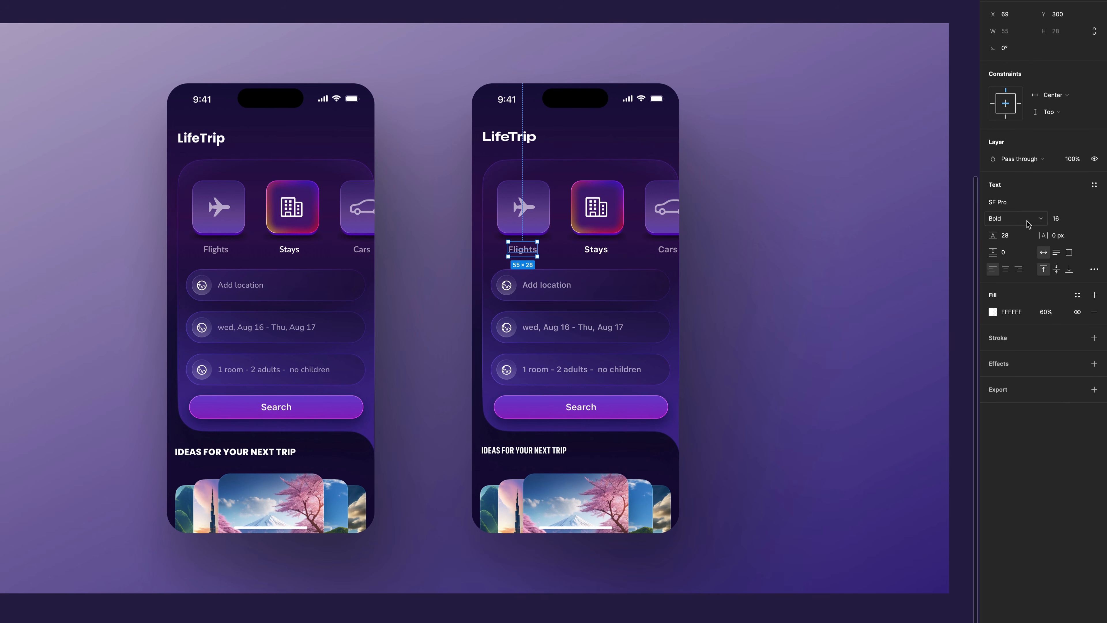
click(558, 286)
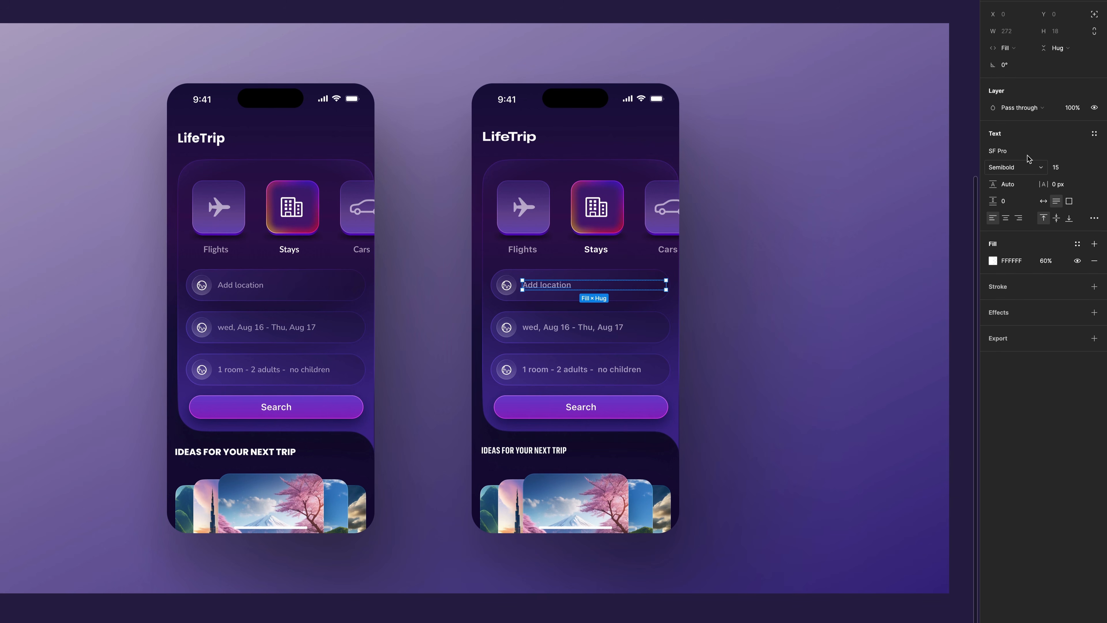
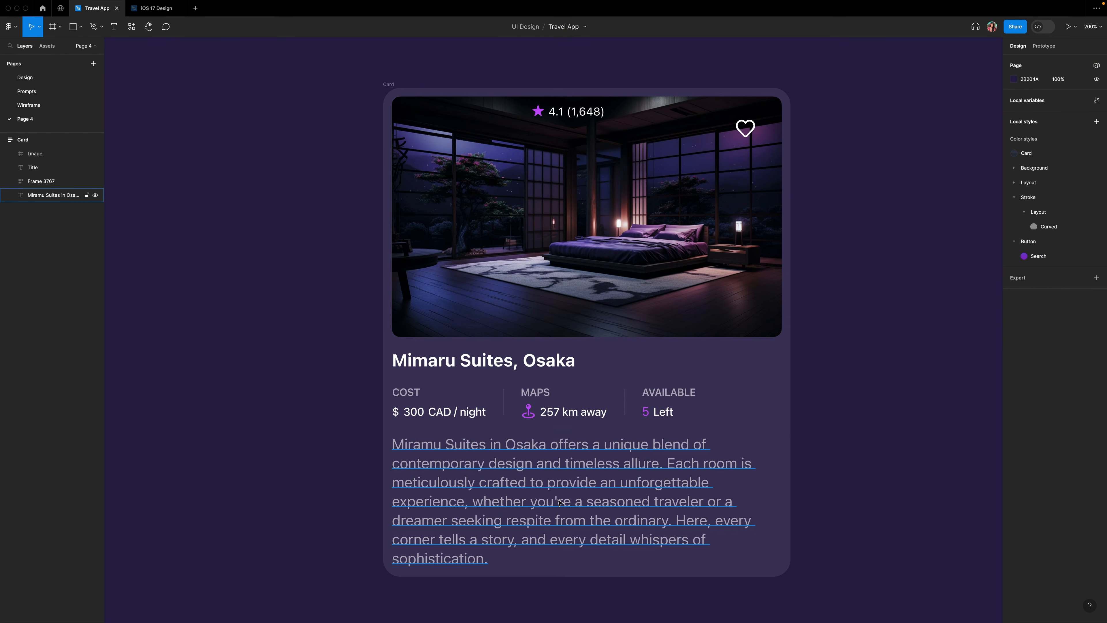
Set the line height of the card's description paragraph about the Osaka suites to 25.5.
click(560, 501)
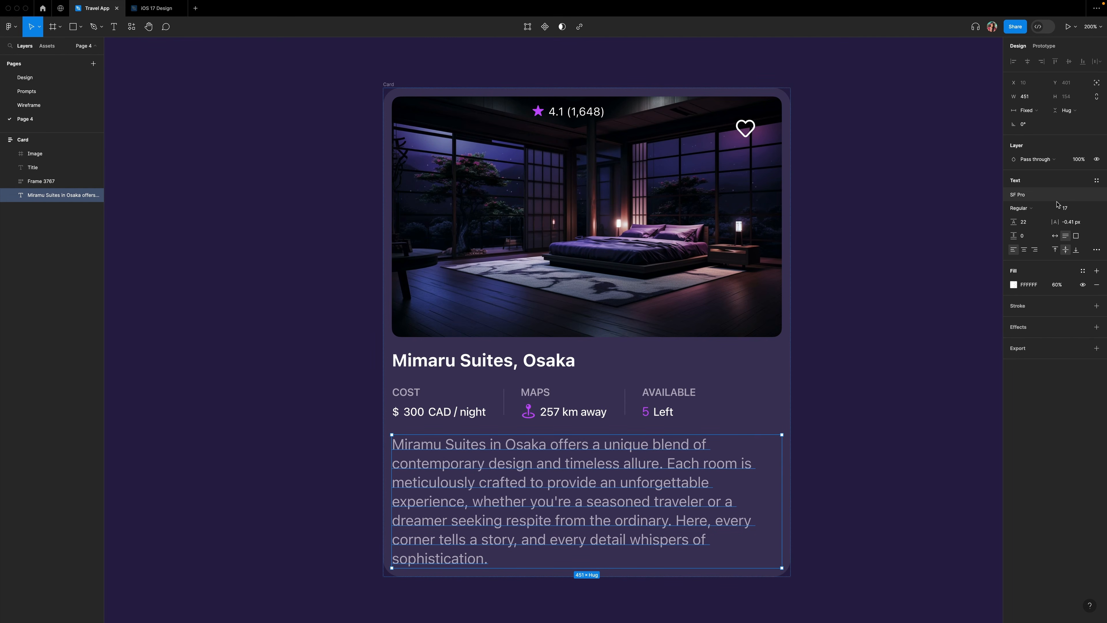
click(1032, 226)
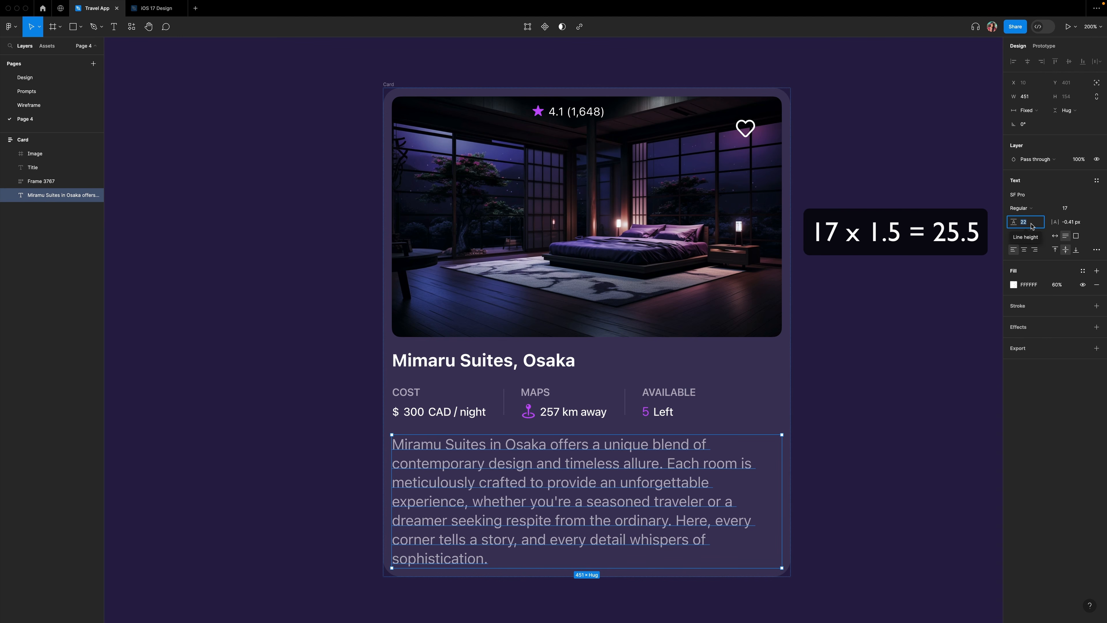
text(2)
key(Return)
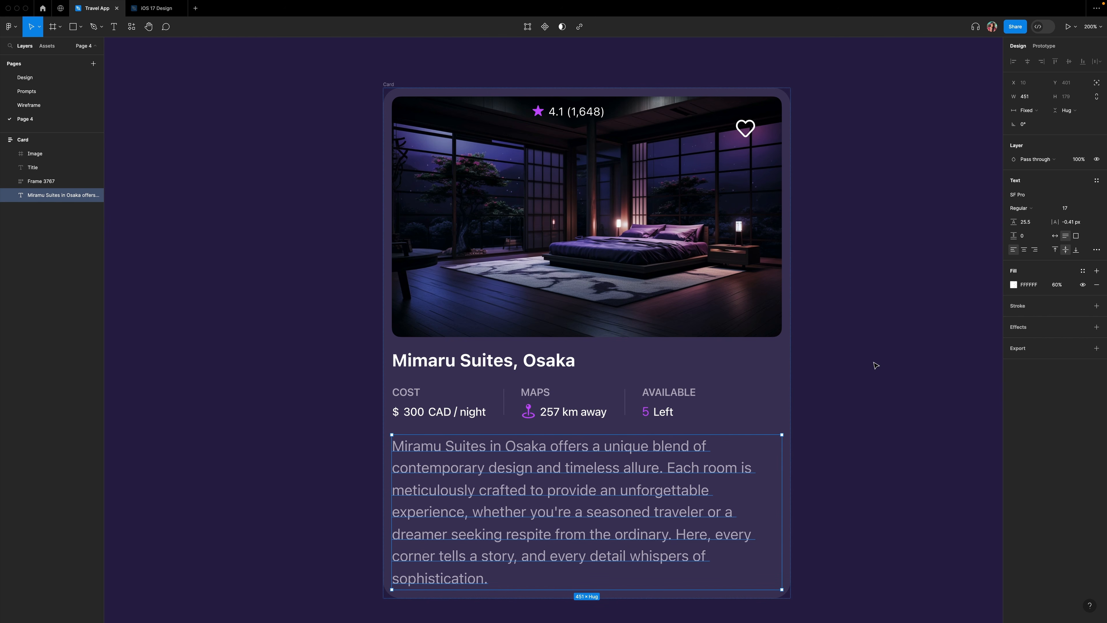
scroll(875, 366, down, 2)
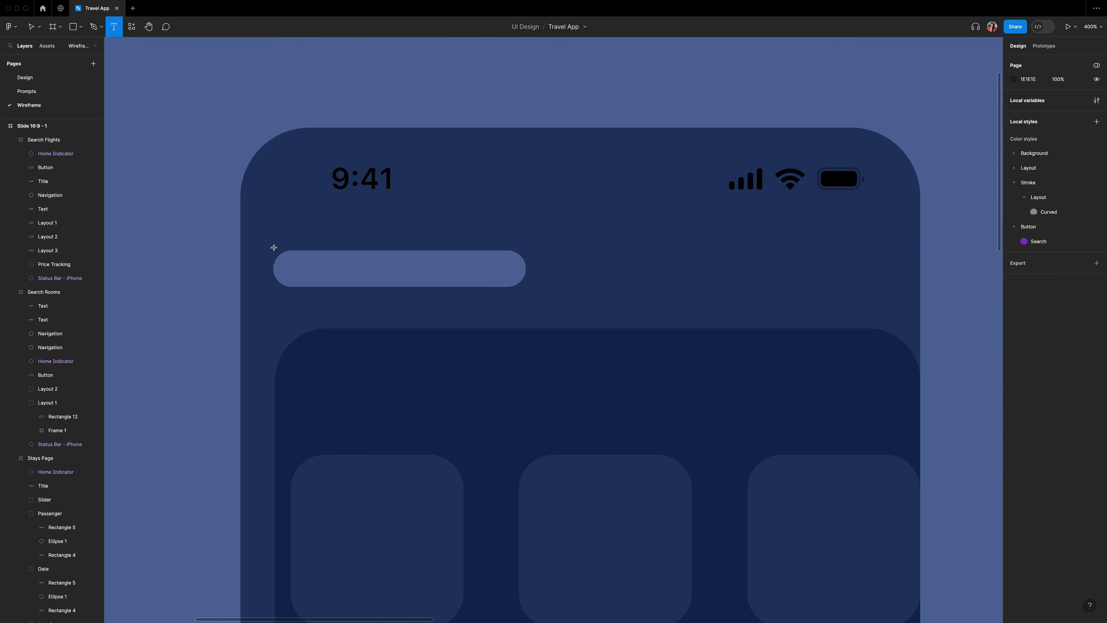
Add a text box about 145 × 27 reading "LifeTrip" over the title placeholder on the Stays Page.
drag(274, 248, 527, 293)
text(Lif)
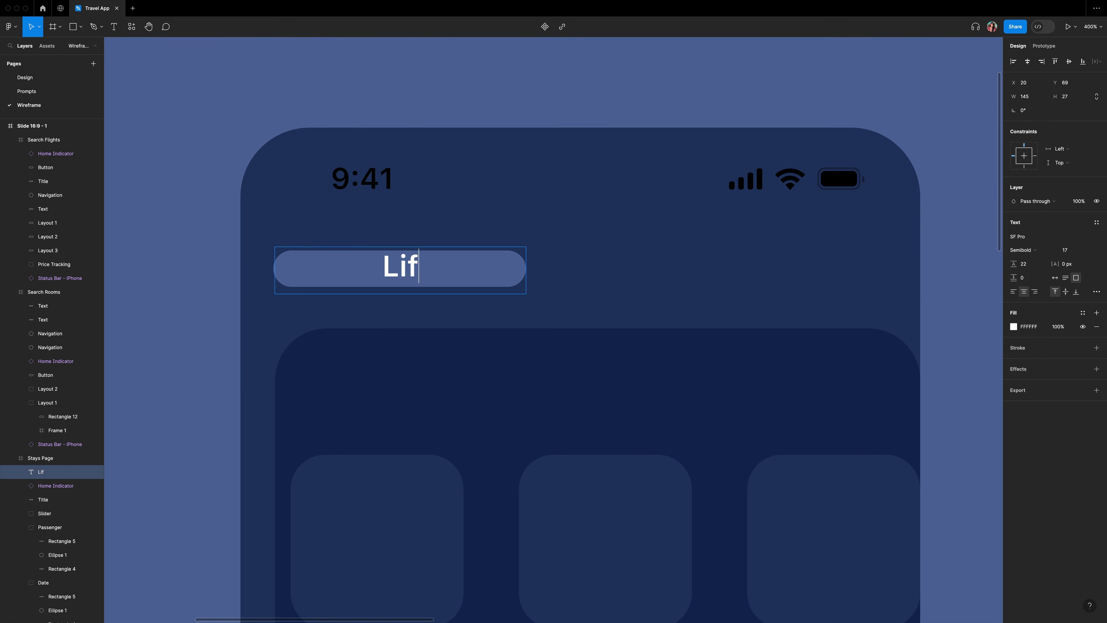
text(eTrip)
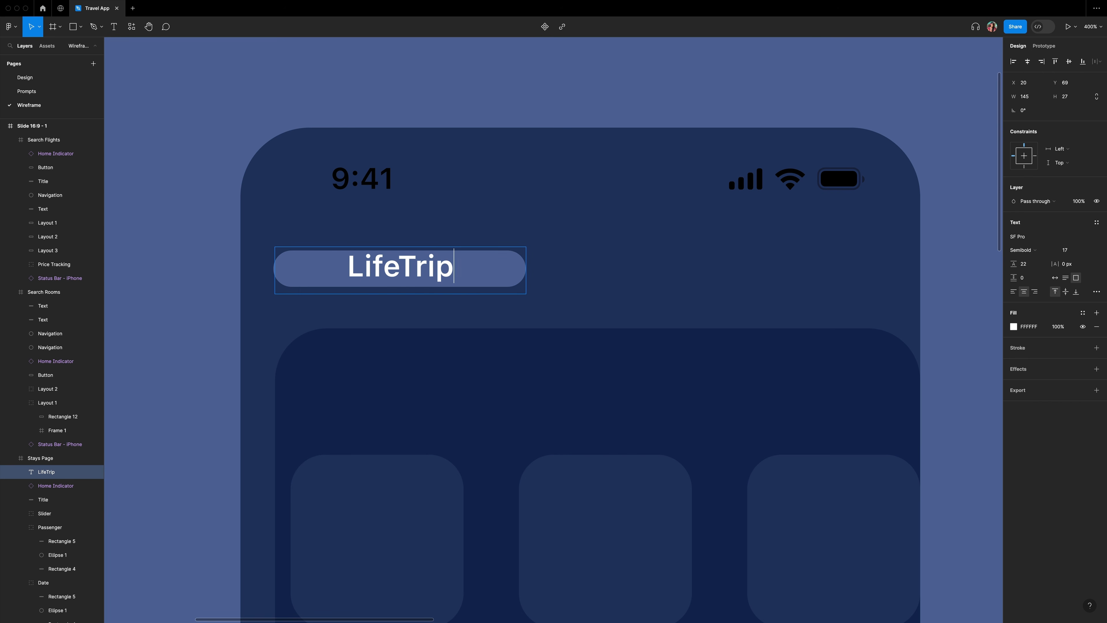
Set the LifeTrip title's font style to Expanded Bold and its size to 24.
drag(480, 276, 293, 258)
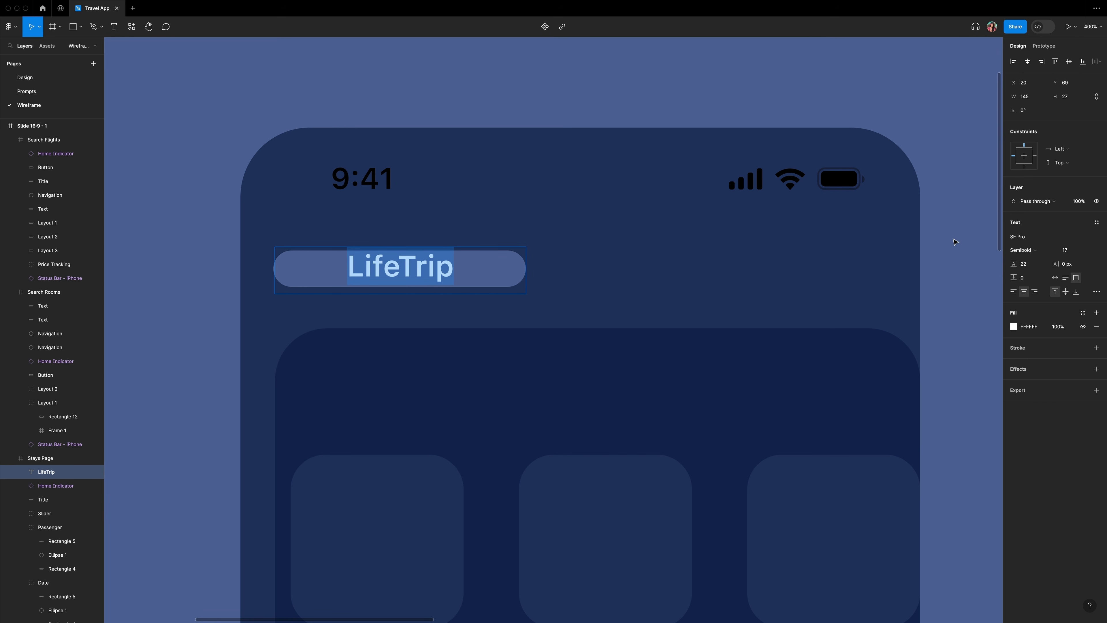
click(1039, 251)
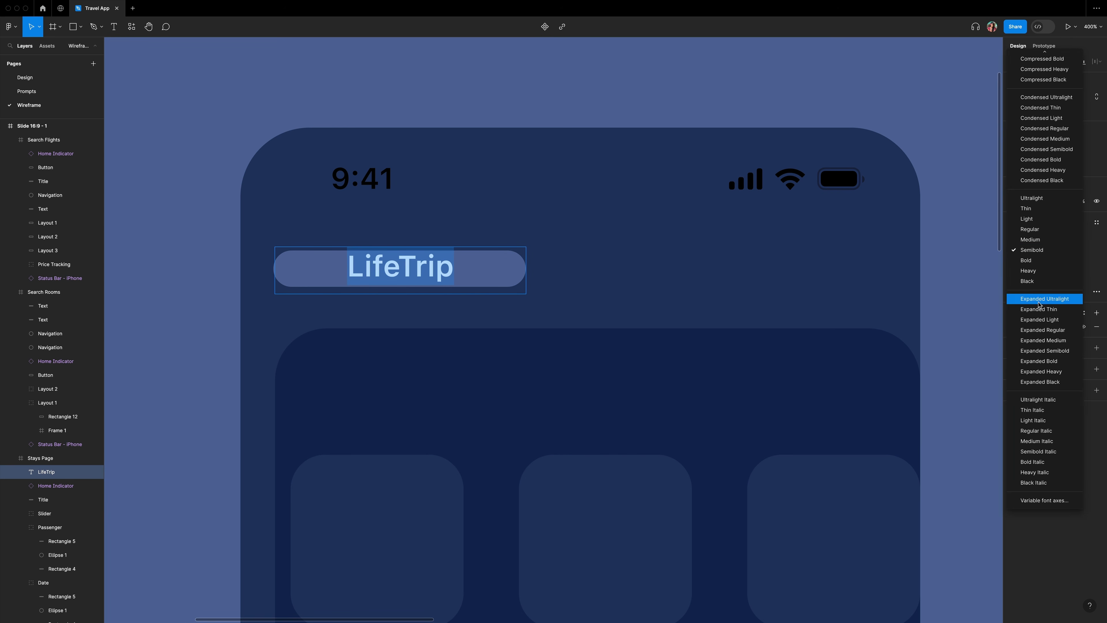
click(1040, 361)
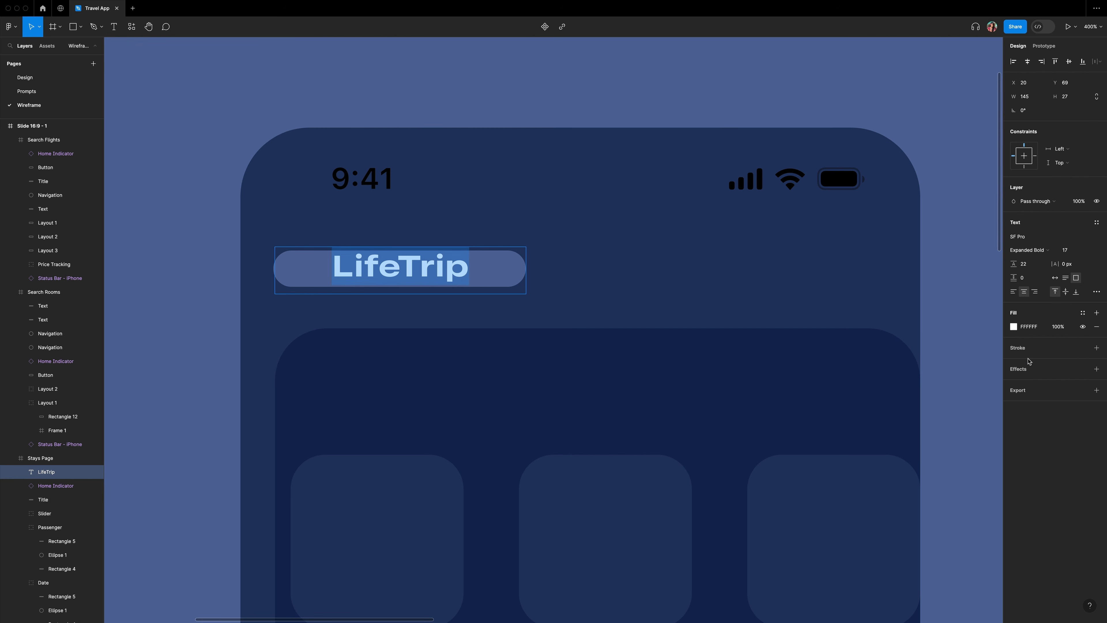
click(1077, 252)
text(24)
key(Return)
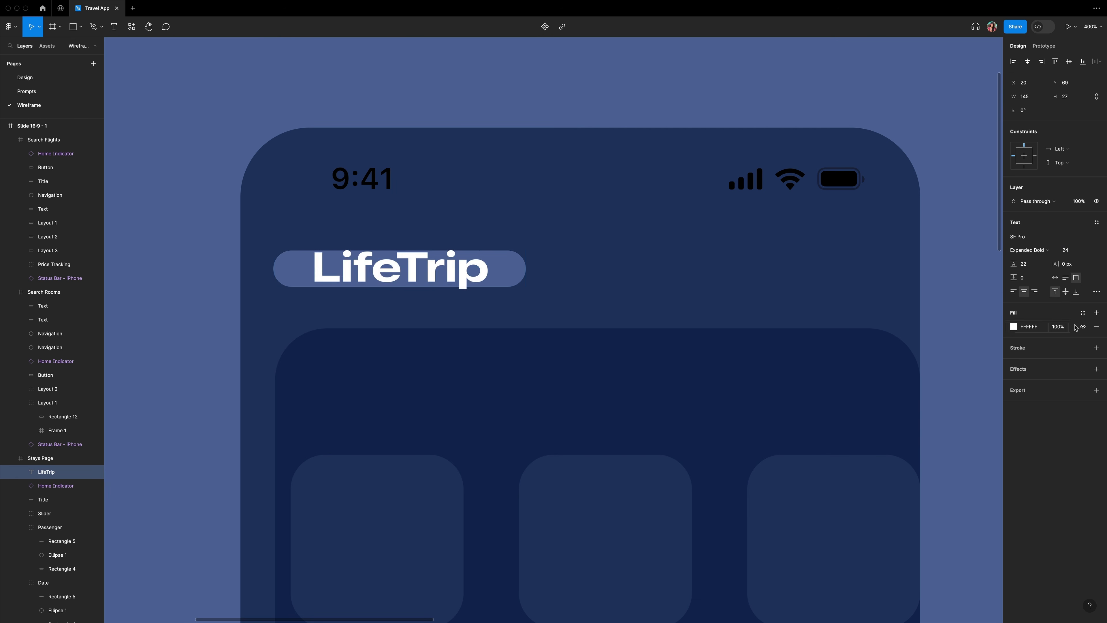
Apply the Primary - Dark label colour style from the Apple Design Resources library to the LifeTrip title.
click(1083, 313)
text(label)
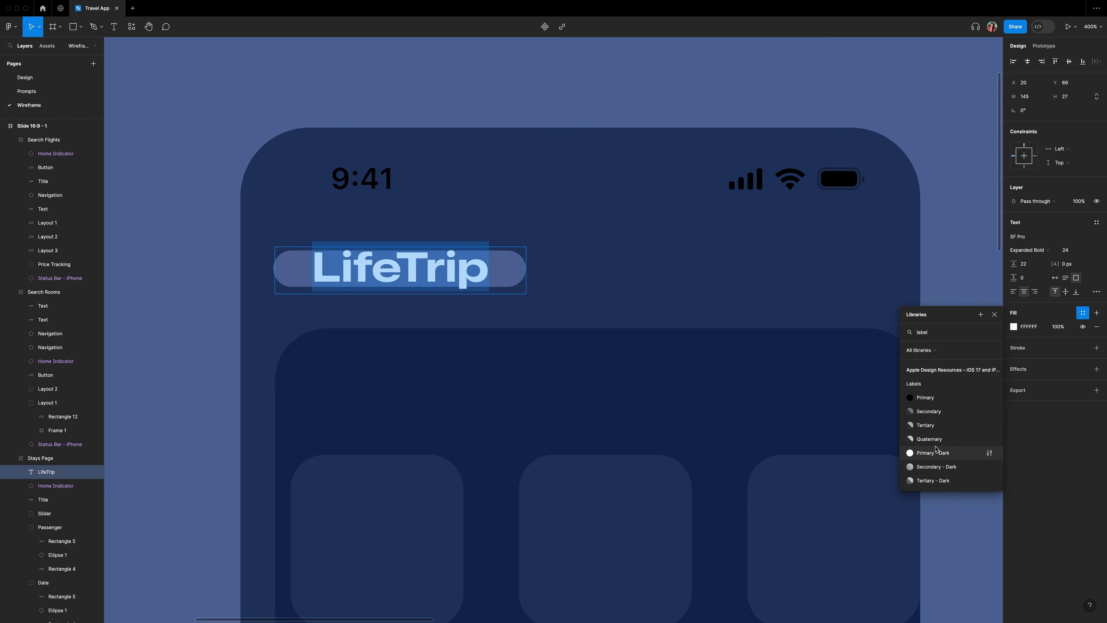
scroll(938, 449, down, 1)
click(933, 435)
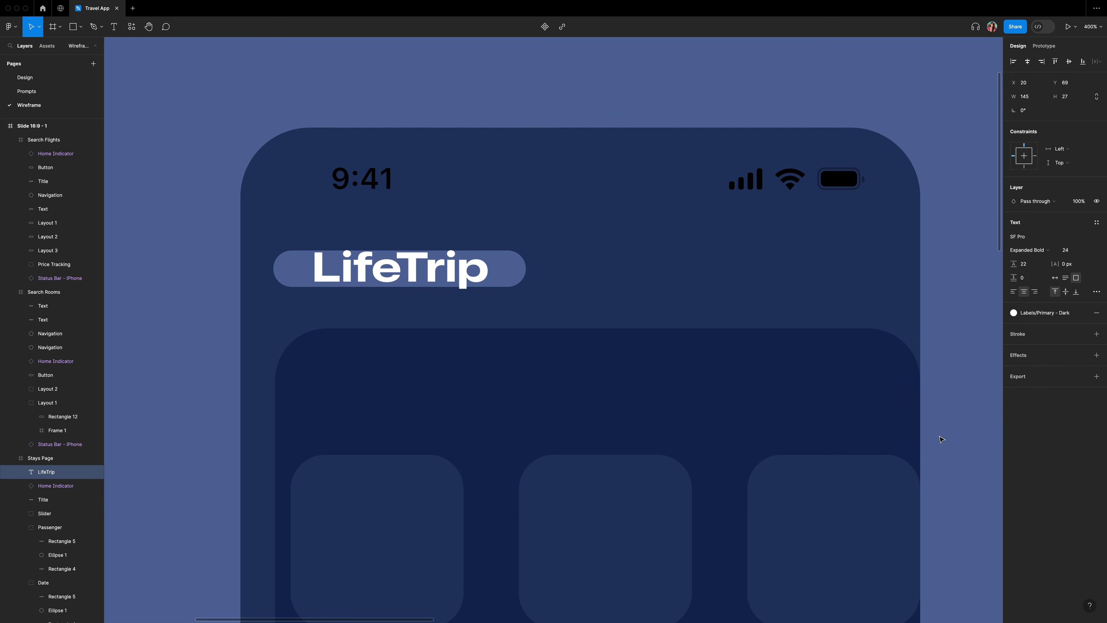
Left-align the LifeTrip title text and set its box to auto width.
click(1013, 291)
click(1055, 278)
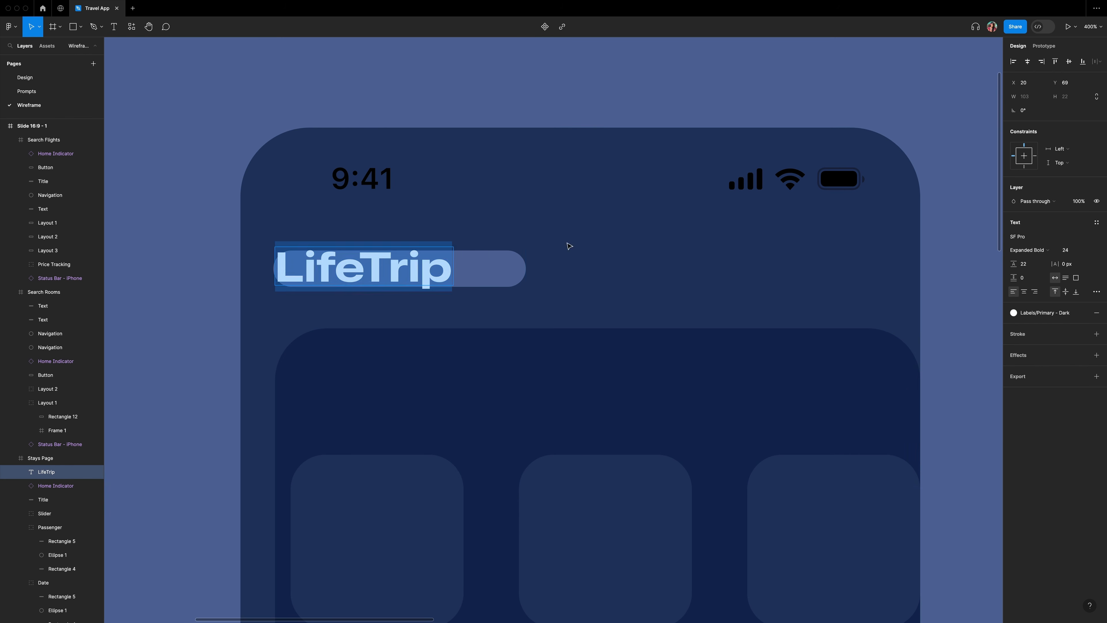
key(Escape)
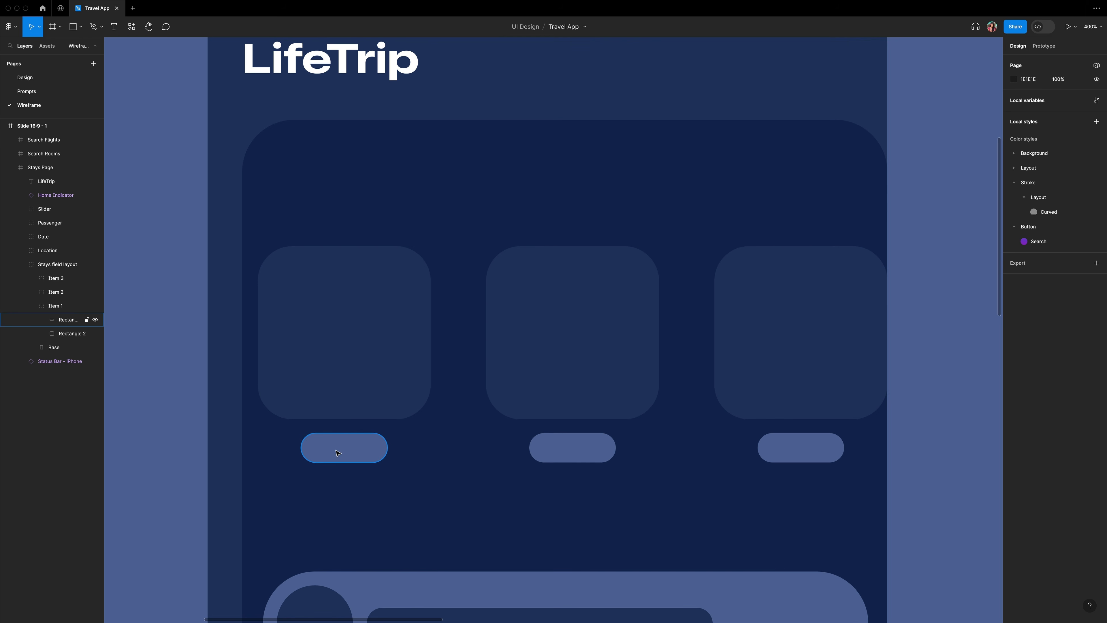
Add a "Flights" text label below the first tile's label placeholder and set its box to auto width.
key(t)
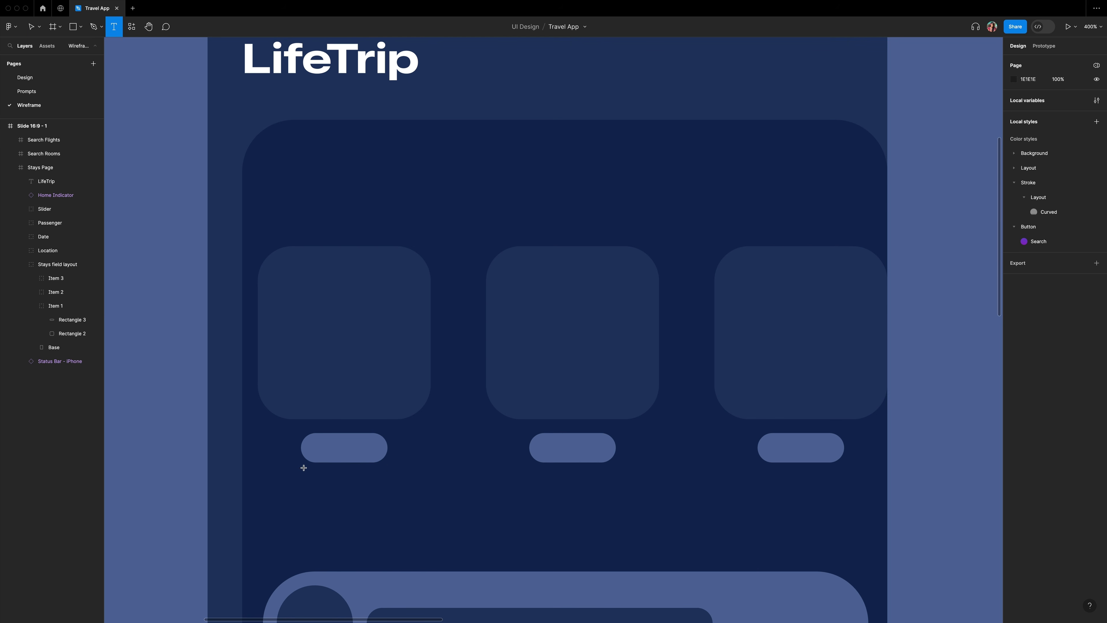
drag(304, 467, 394, 490)
text(fLI)
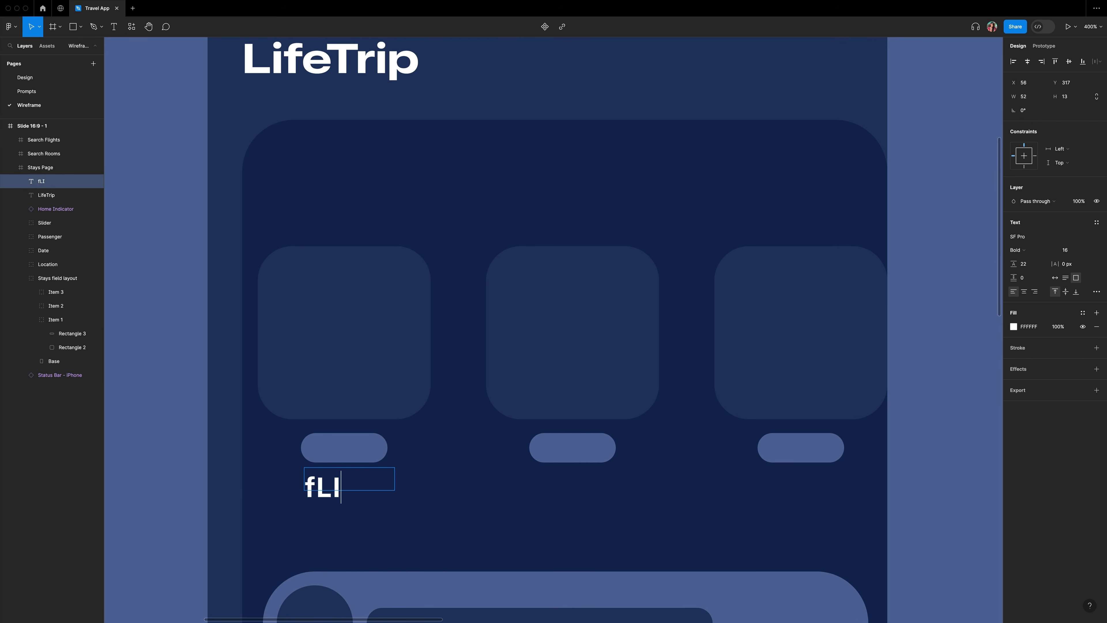
key(BackSpace)
key(BackSpace)
key(BackSpace)
text(Flights)
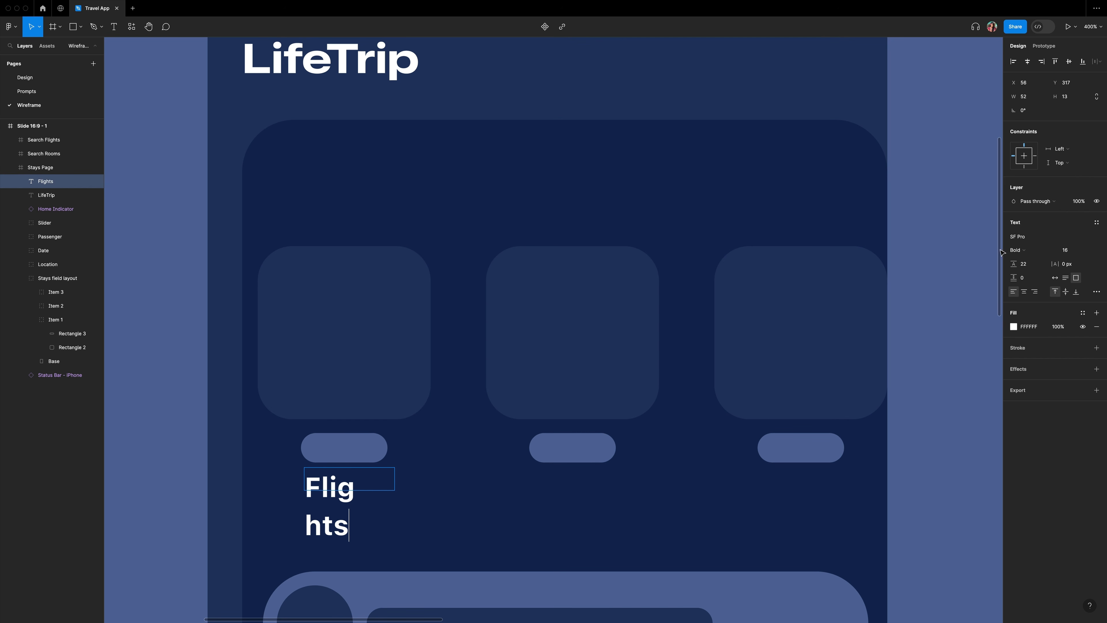
click(1055, 277)
key(Escape)
Copy the Flights label, delete the original, and paste it in place of the first tile's label placeholder.
right_click(345, 497)
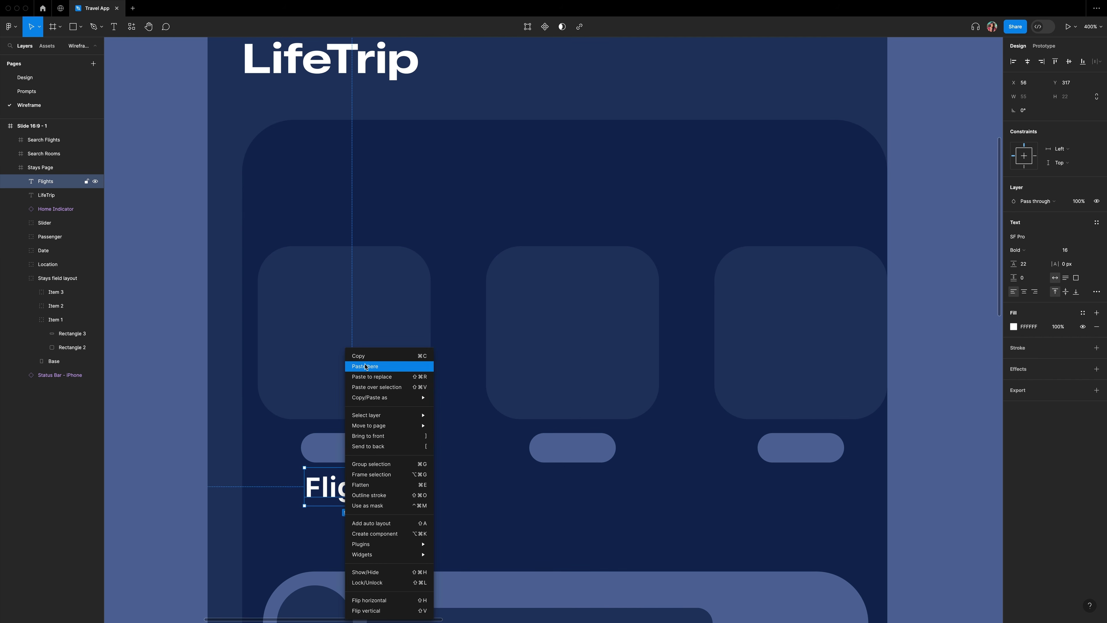
click(358, 357)
key(Delete)
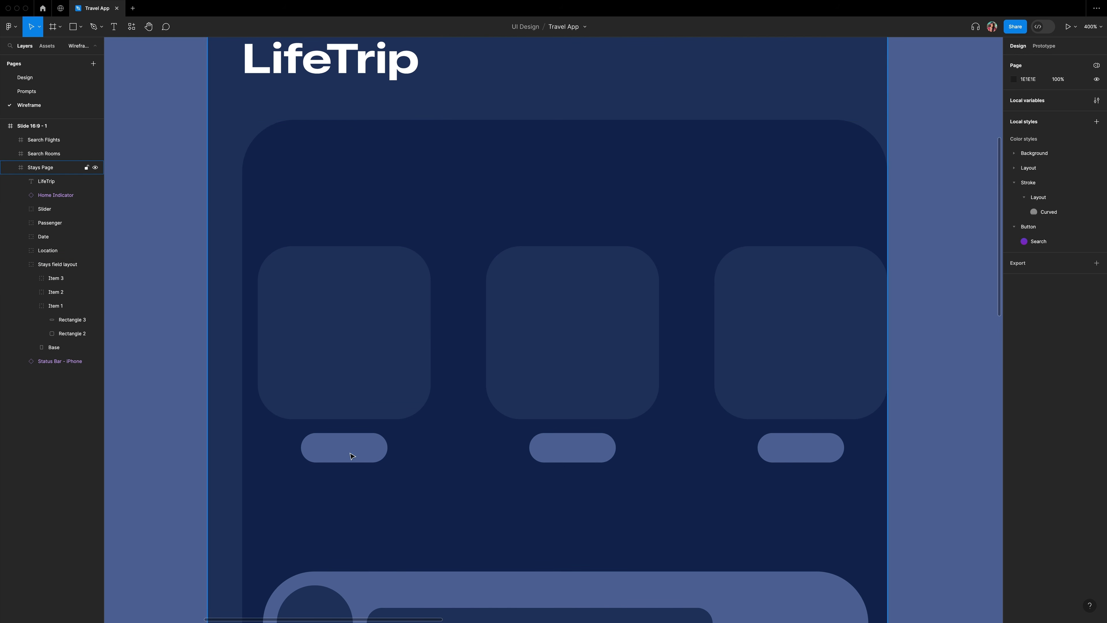
click(348, 454)
right_click(332, 451)
click(354, 378)
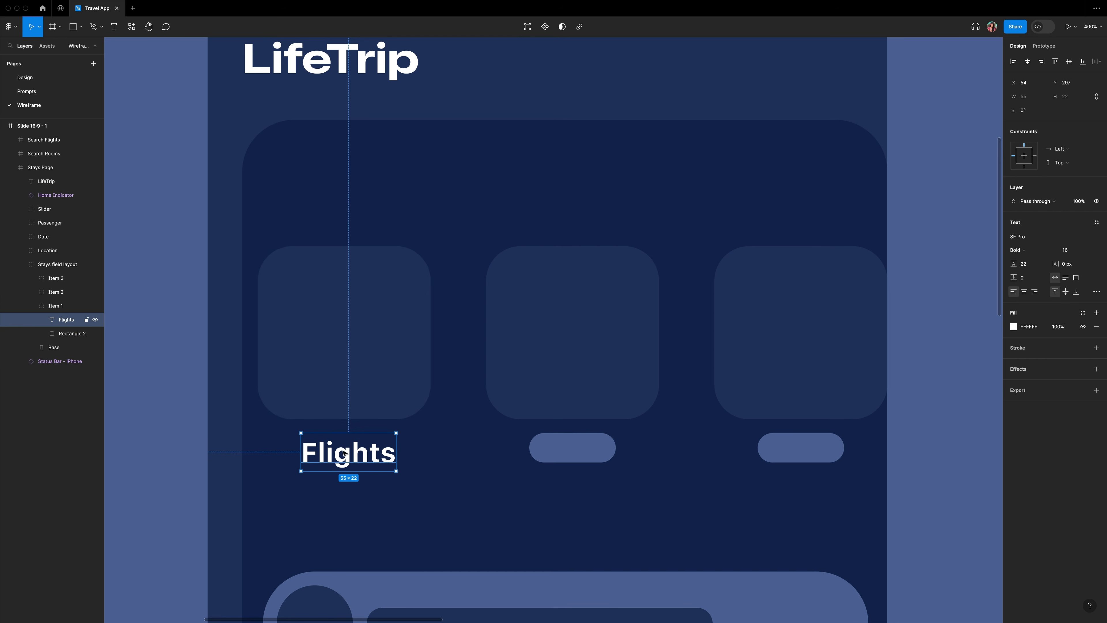
key(alt)
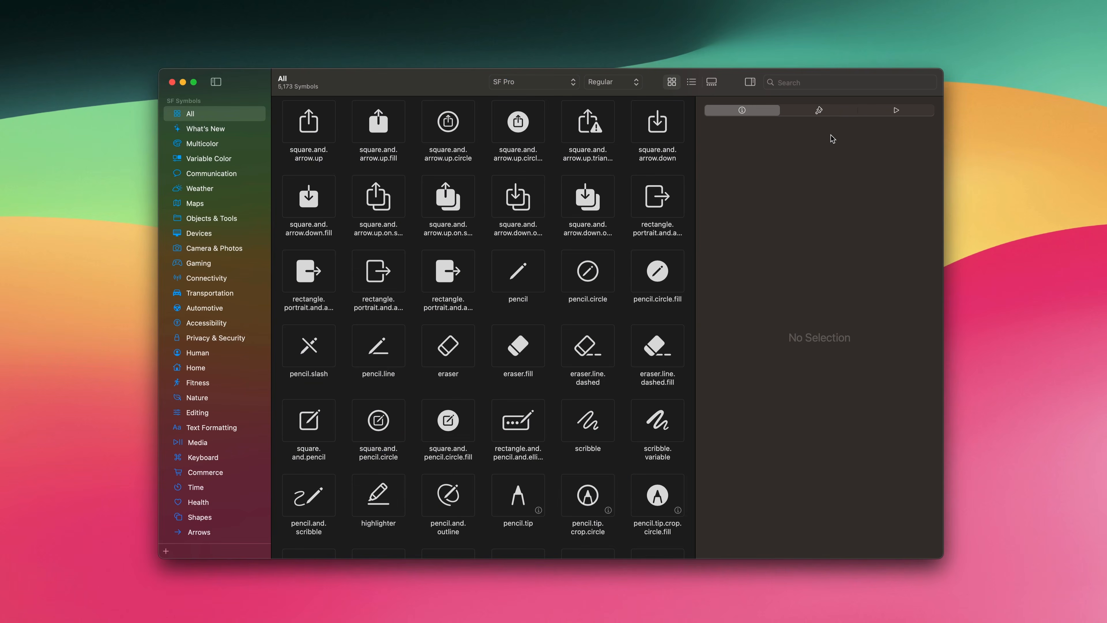
In the SF Symbols app, search for "plane" and copy the airplane symbol.
click(797, 83)
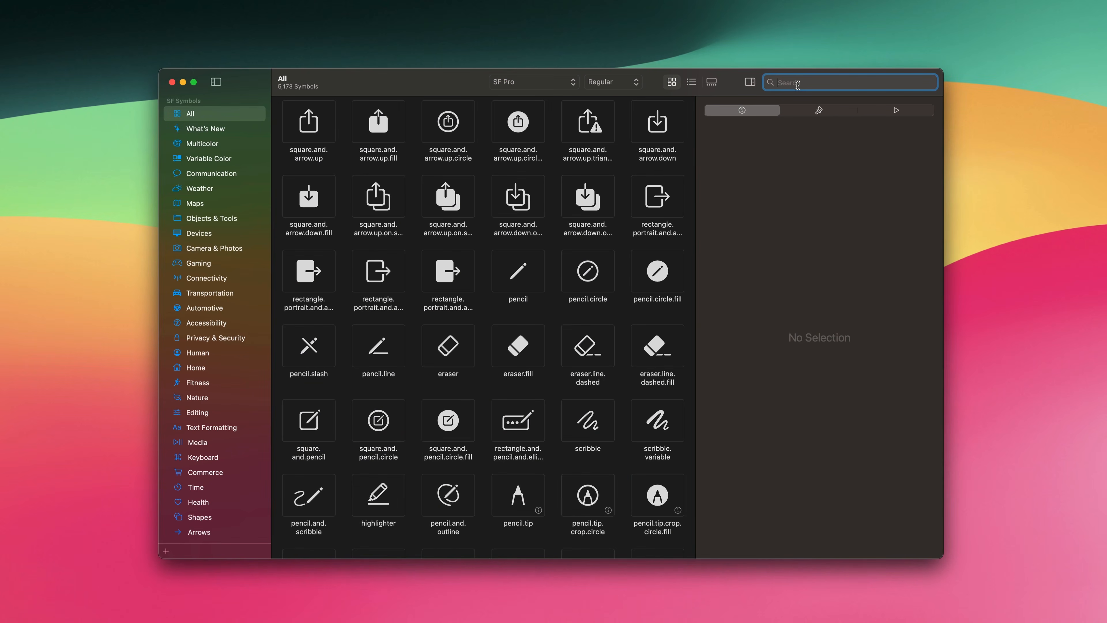
text(plane)
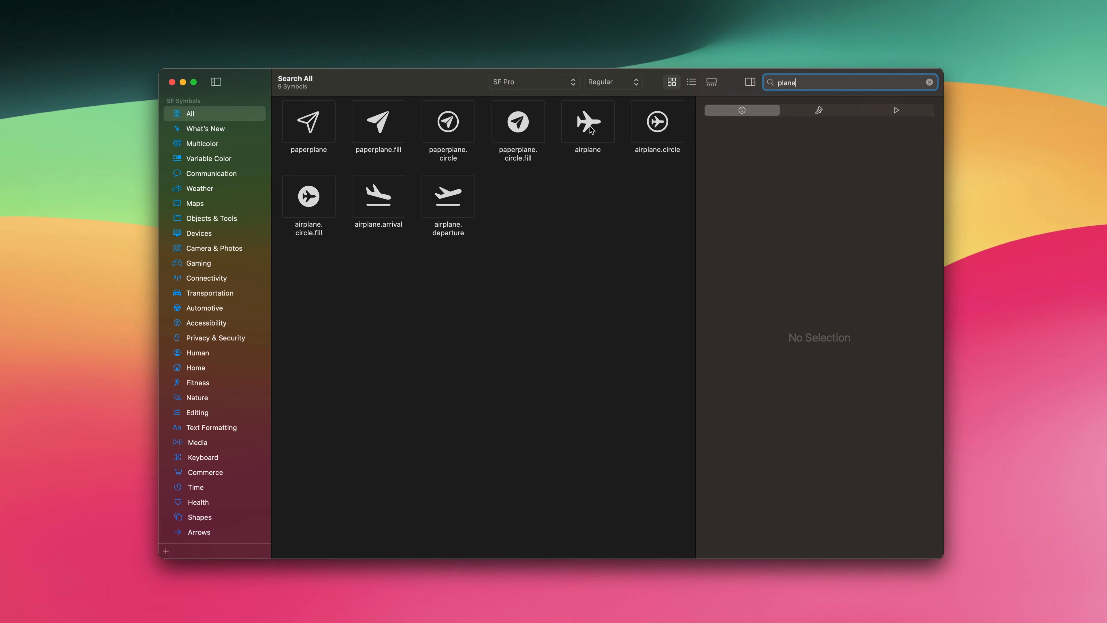
click(588, 126)
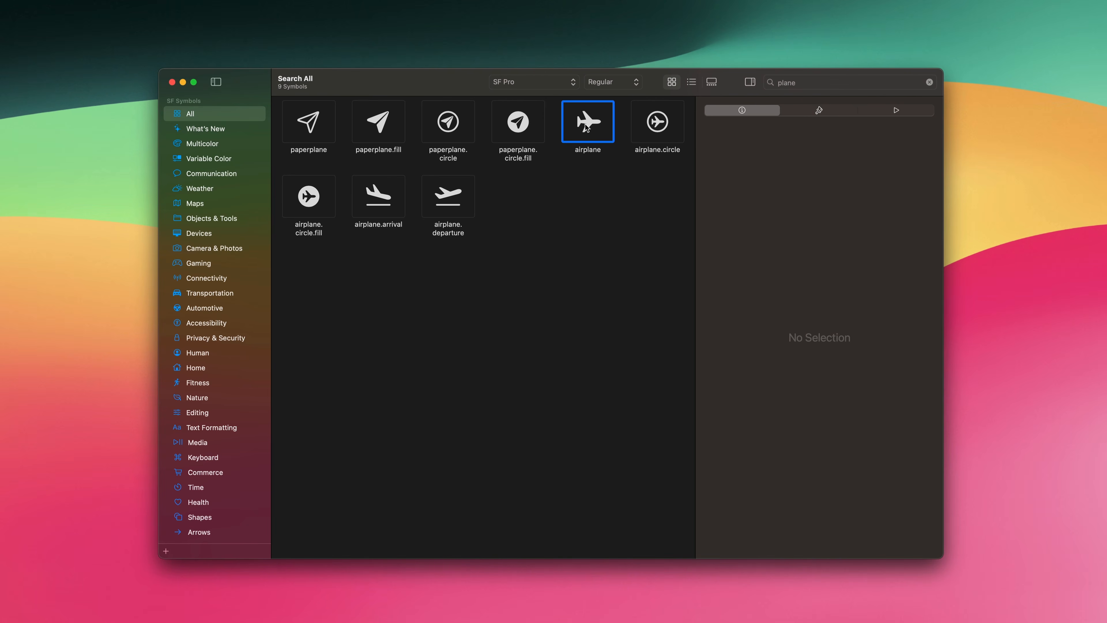
right_click(583, 125)
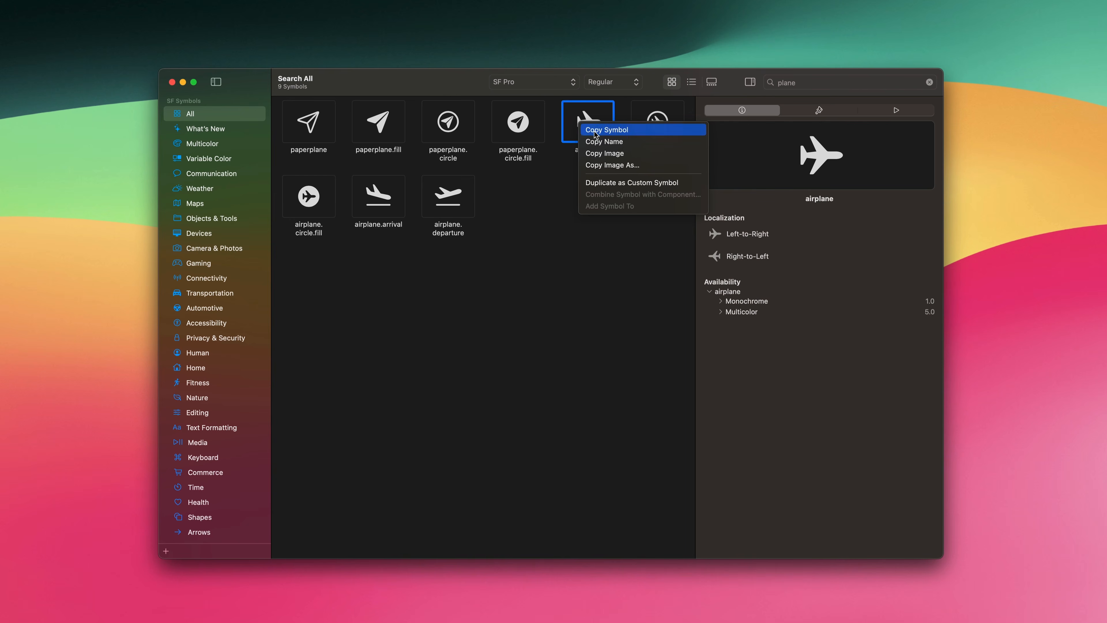
click(594, 132)
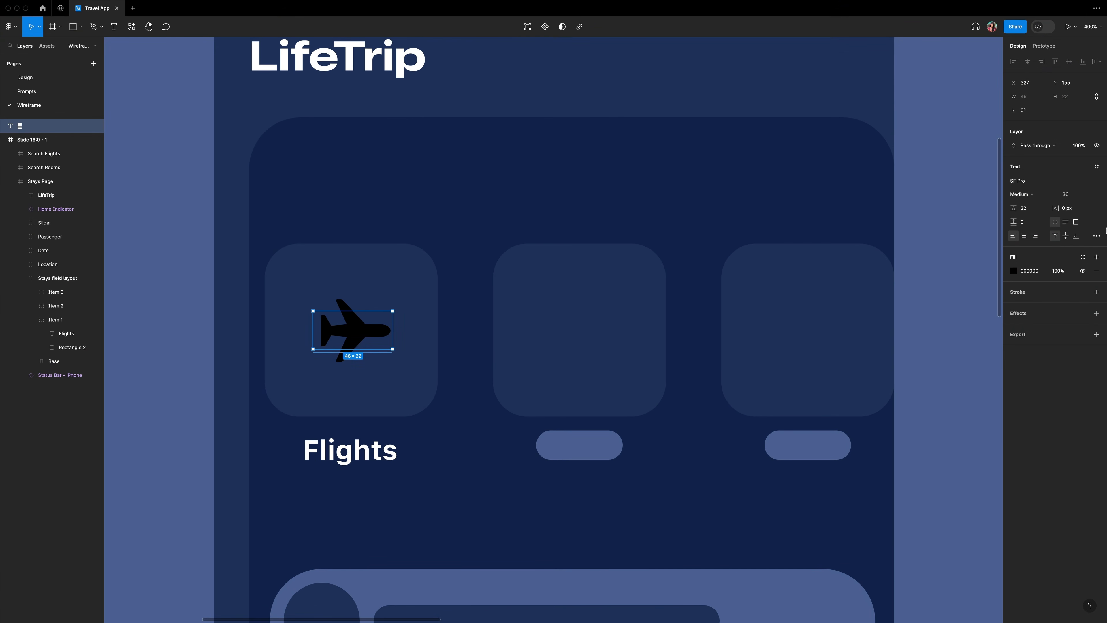
Back in Figma, set the pasted airplane symbol's fill to FFFFFF at 60% opacity.
click(1014, 271)
drag(900, 403, 823, 191)
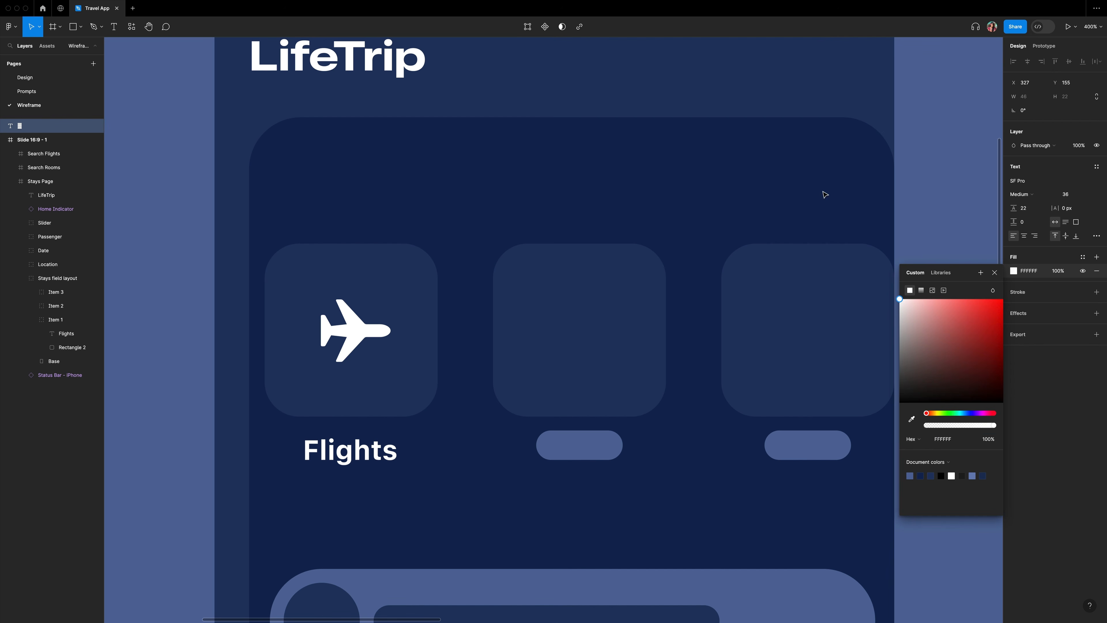
click(1062, 271)
text(60)
key(Return)
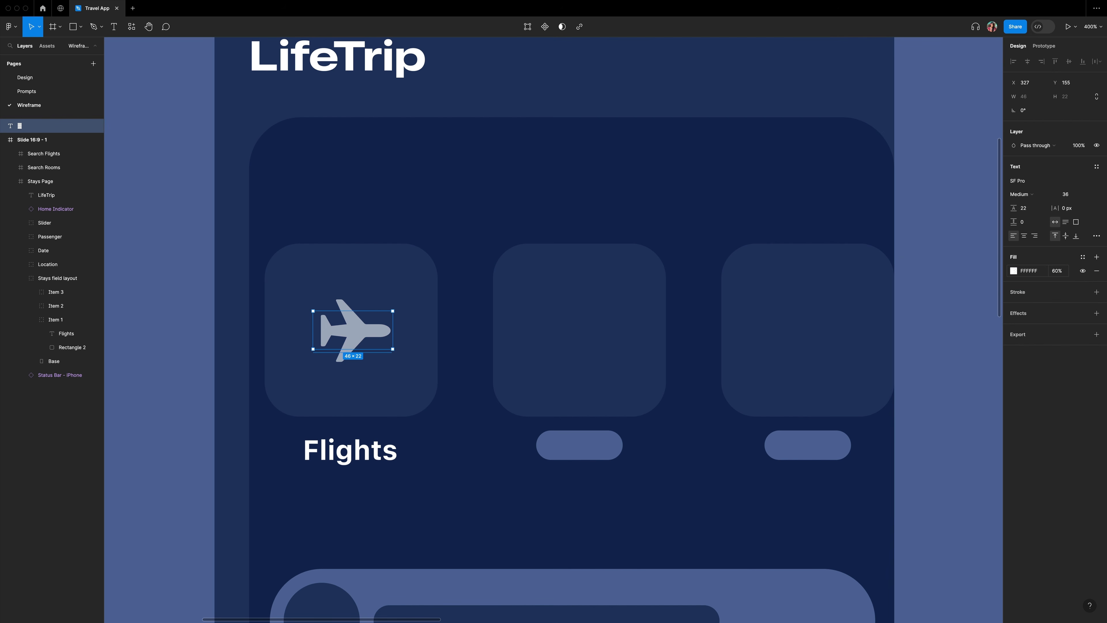
Move the airplane layer into the Item 1 group, between the Flights label and Rectangle 2.
click(230, 297)
click(31, 130)
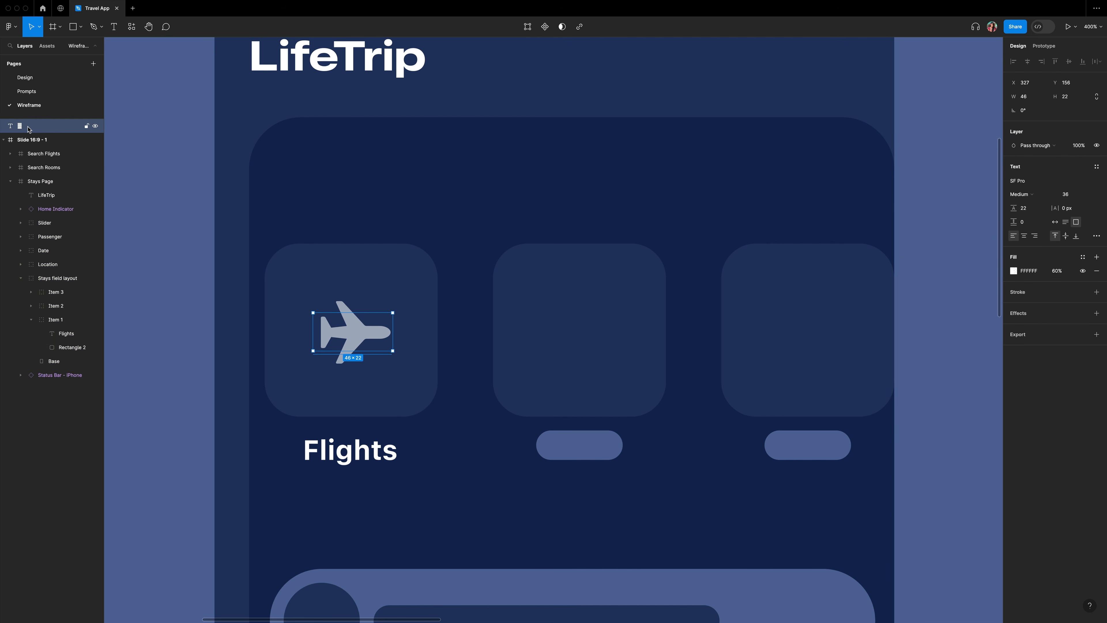
drag(29, 128, 64, 325)
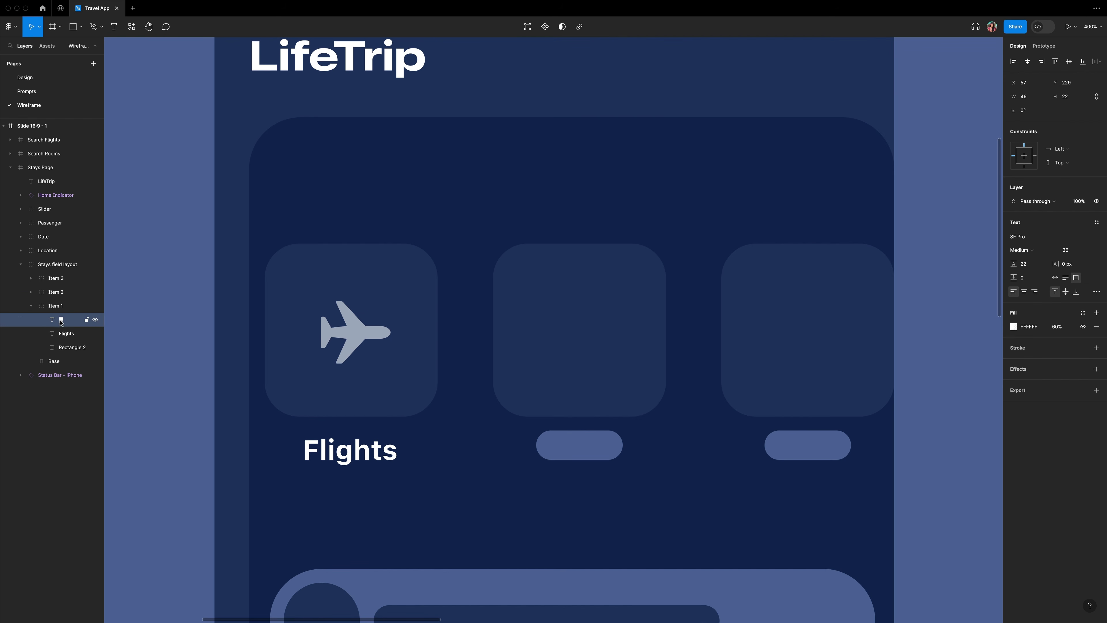
click(70, 348)
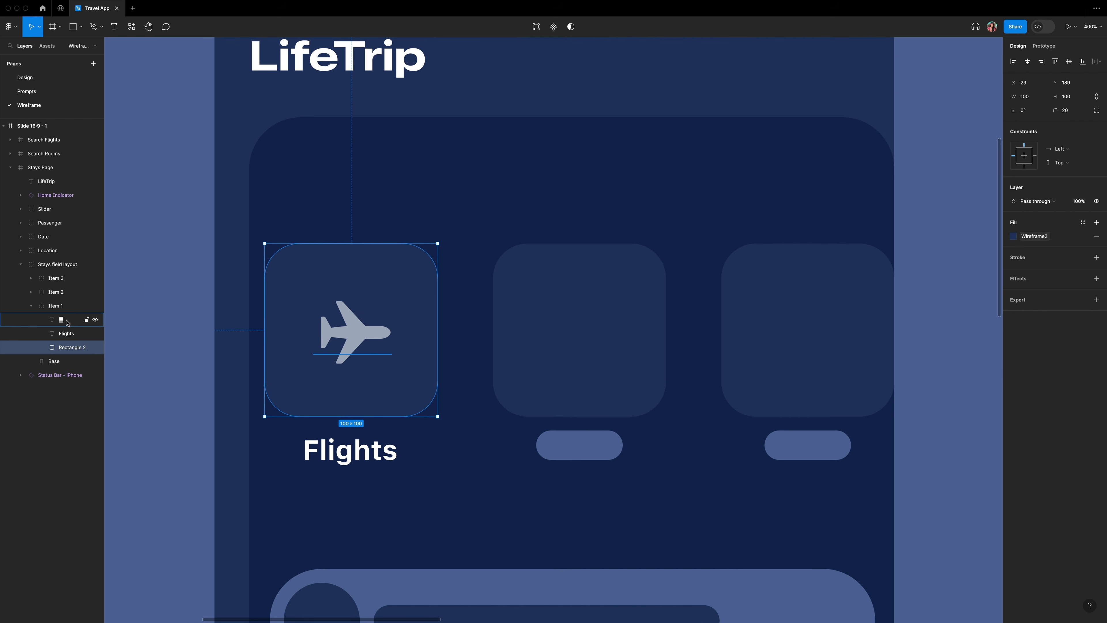
drag(65, 322, 68, 348)
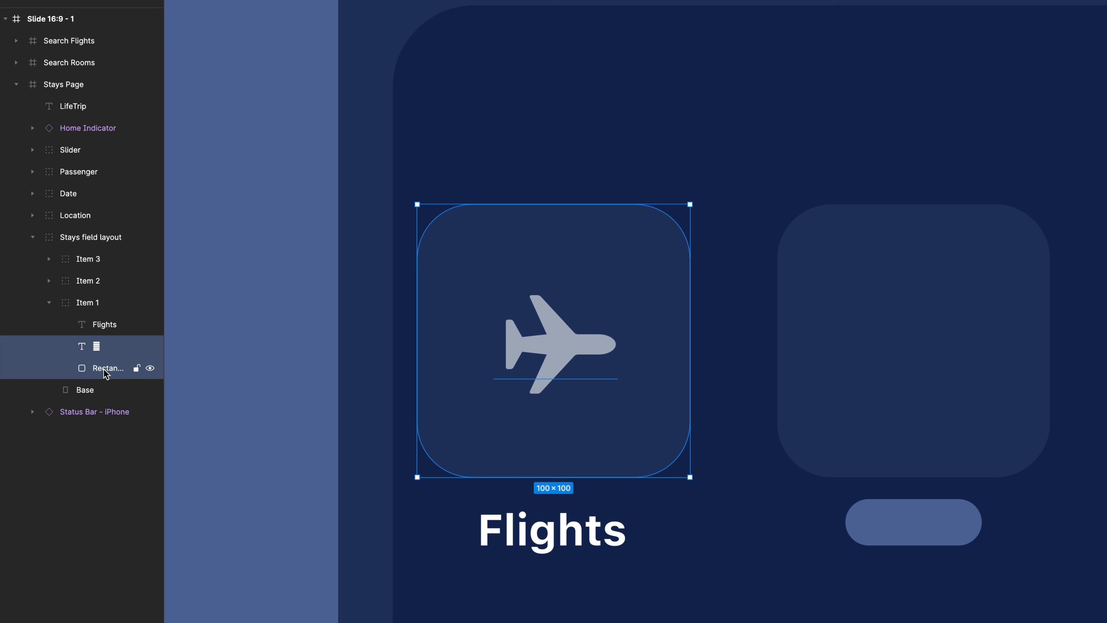
Frame the airplane symbol together with Rectangle 2 and nudge the symbol 1 px left and 1 px up inside the frame.
right_click(95, 345)
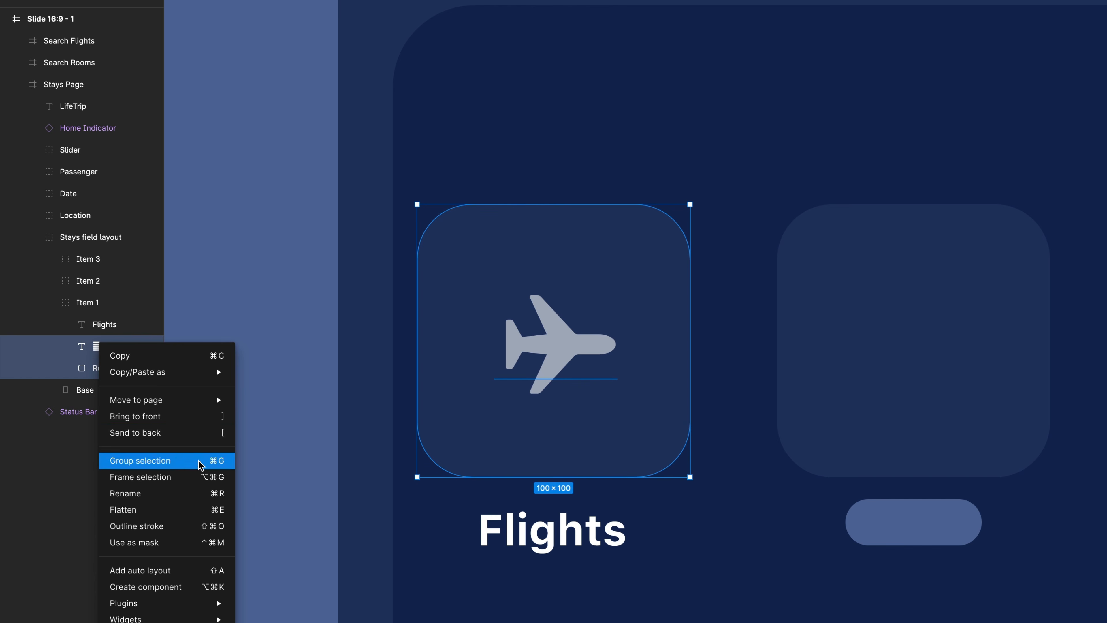
click(144, 477)
click(66, 347)
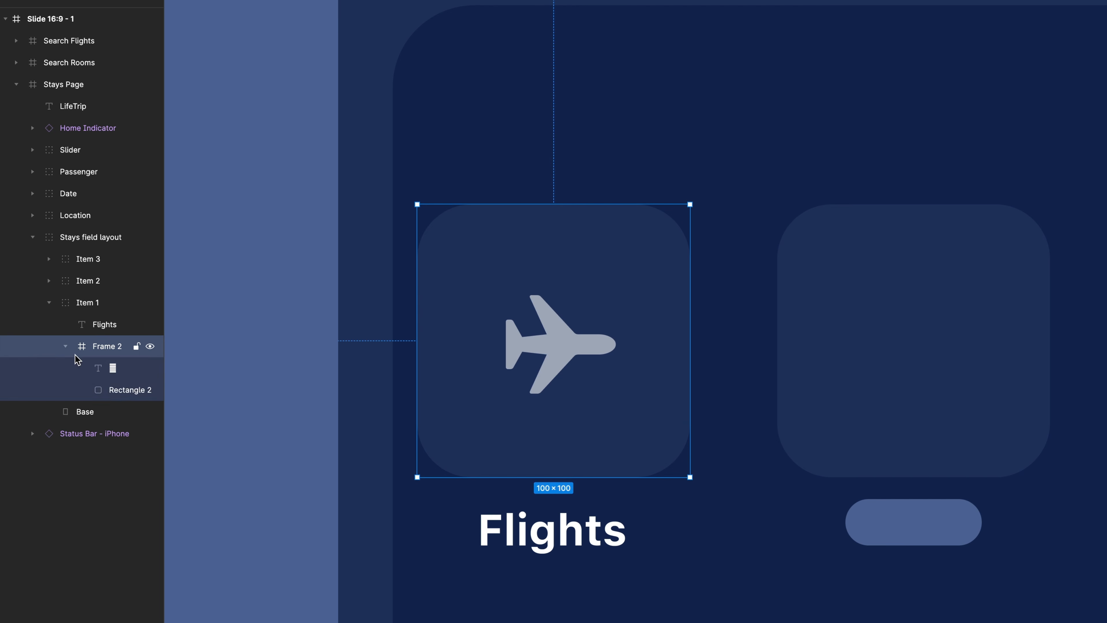
click(99, 370)
key(Left)
key(Up)
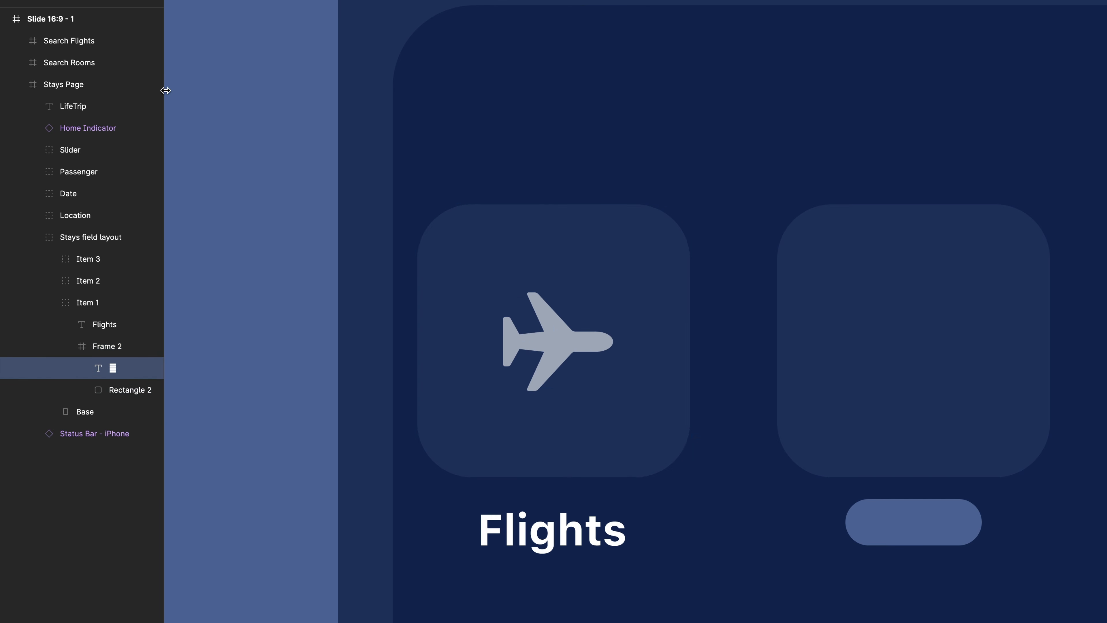
Collapse the frame holding the airplane symbol and Rectangle 2, and rename it Icon.
click(97, 347)
click(66, 346)
double_click(106, 345)
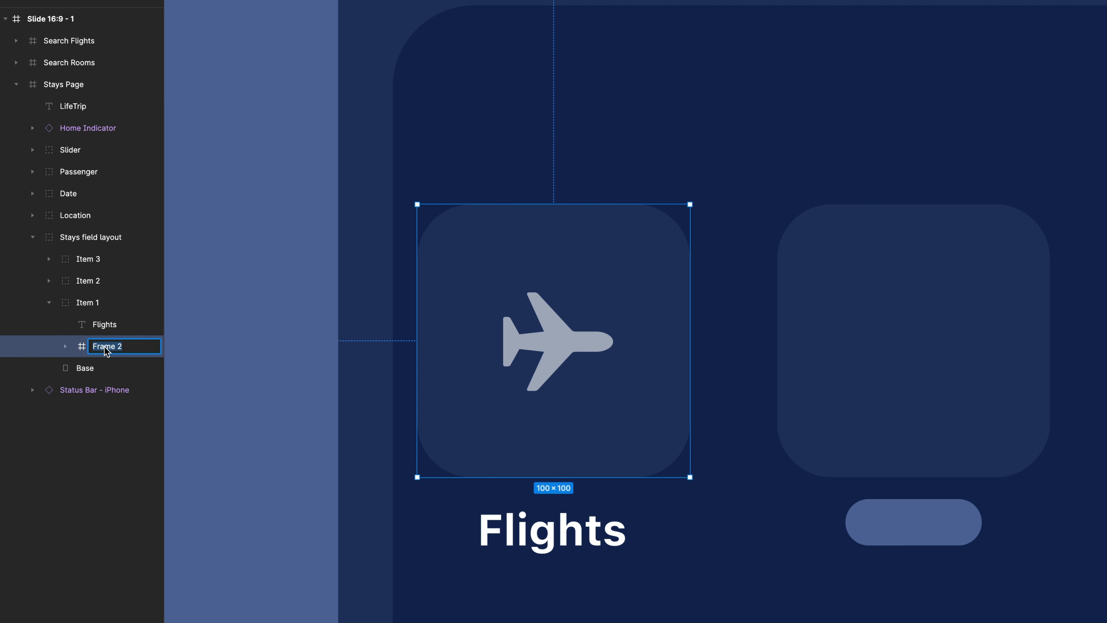
text(Icon)
click(108, 328)
Combine the Icon frame and the Flights label inside Item 1 into one auto layout frame.
click(105, 347)
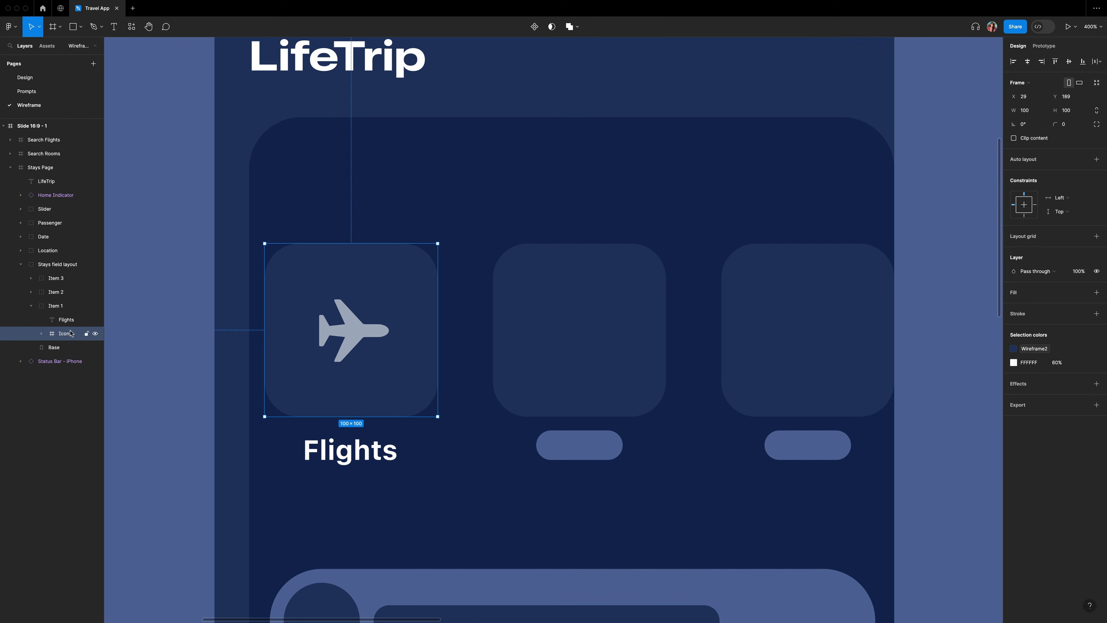
shift+click(103, 326)
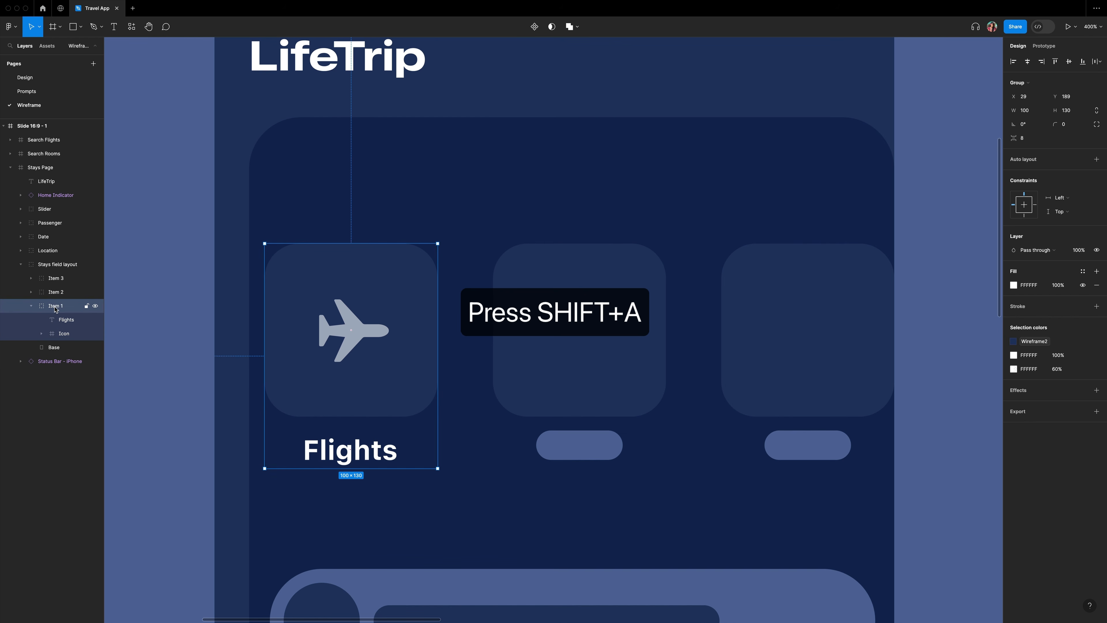
key(shift+a)
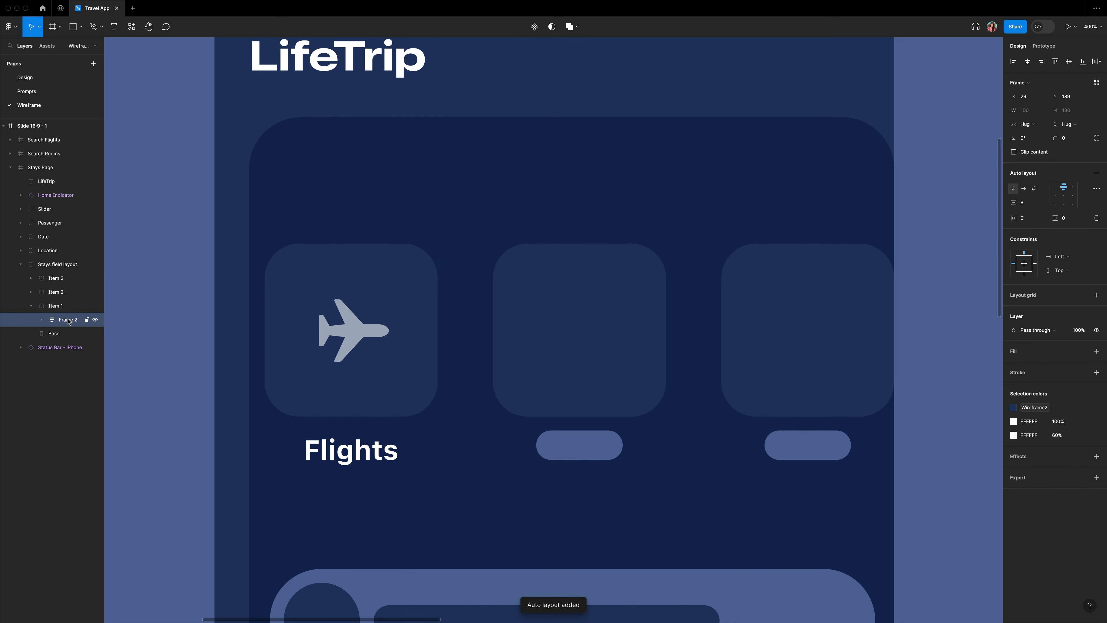
Rename the new auto layout frame Flights and ungroup the Item 1 group around it.
double_click(60, 319)
text(Item )
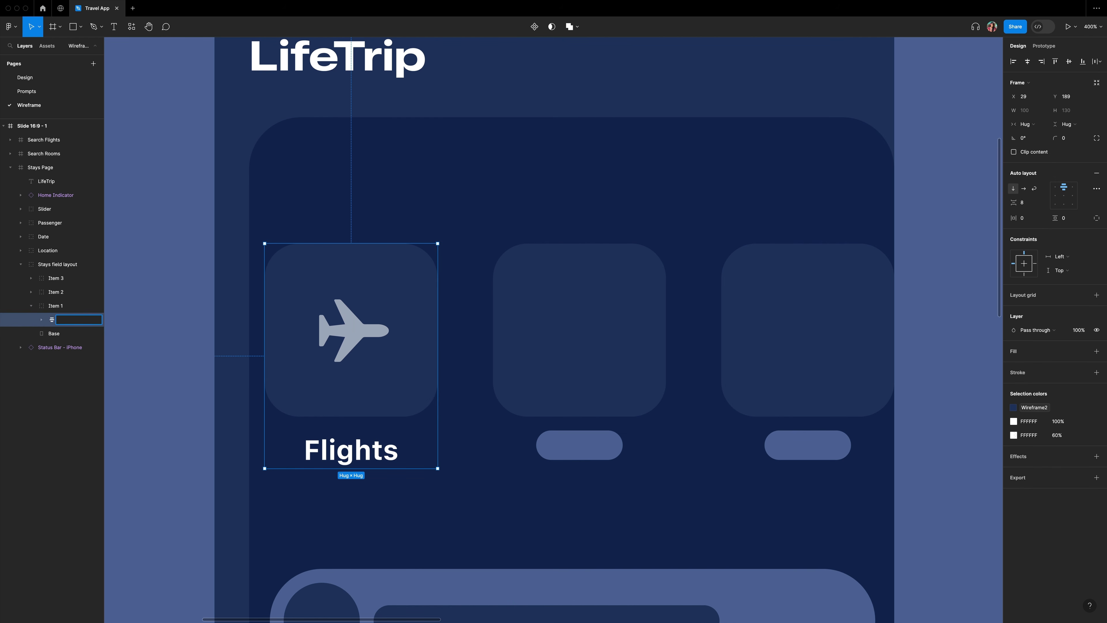
text(Flights)
key(Return)
right_click(52, 306)
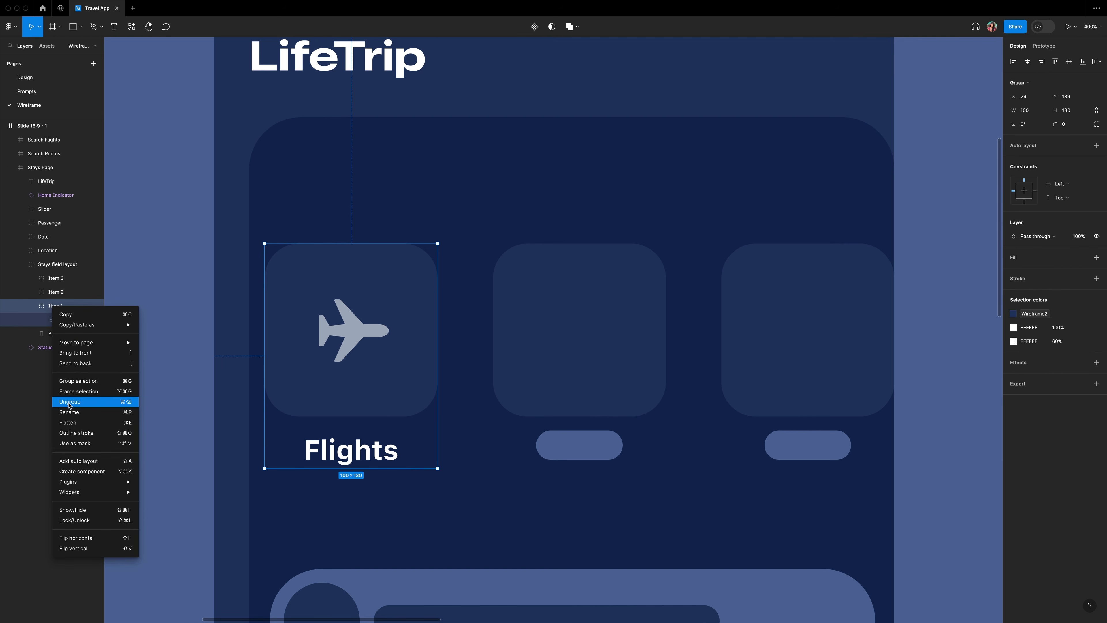
click(69, 403)
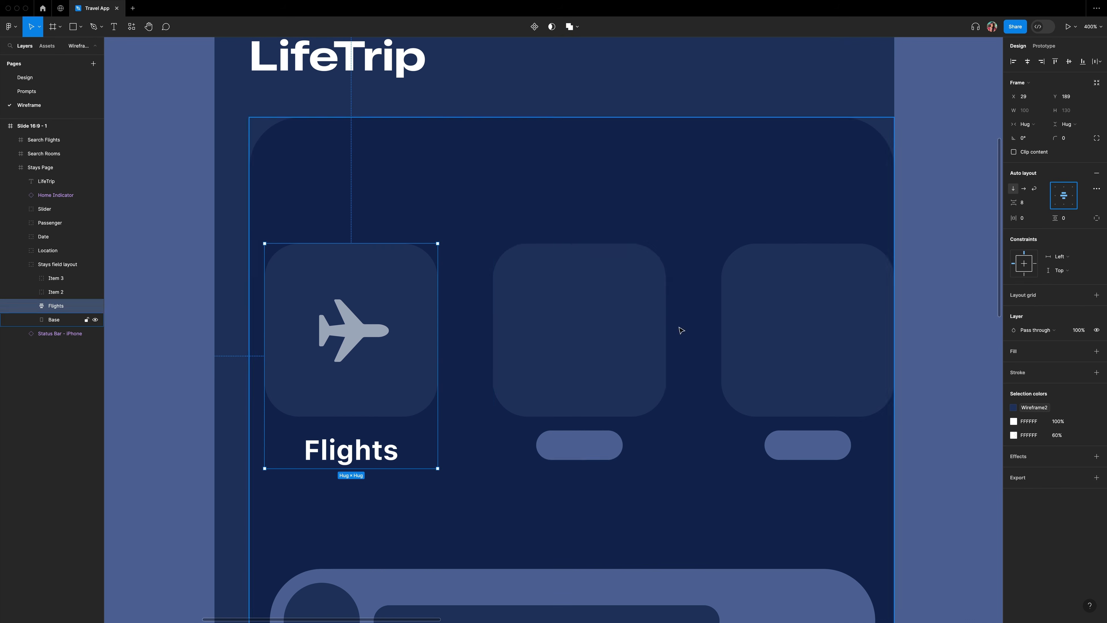
Replace the Item 2 and Item 3 placeholder groups with copies of the Flights frame.
right_click(574, 330)
click(590, 346)
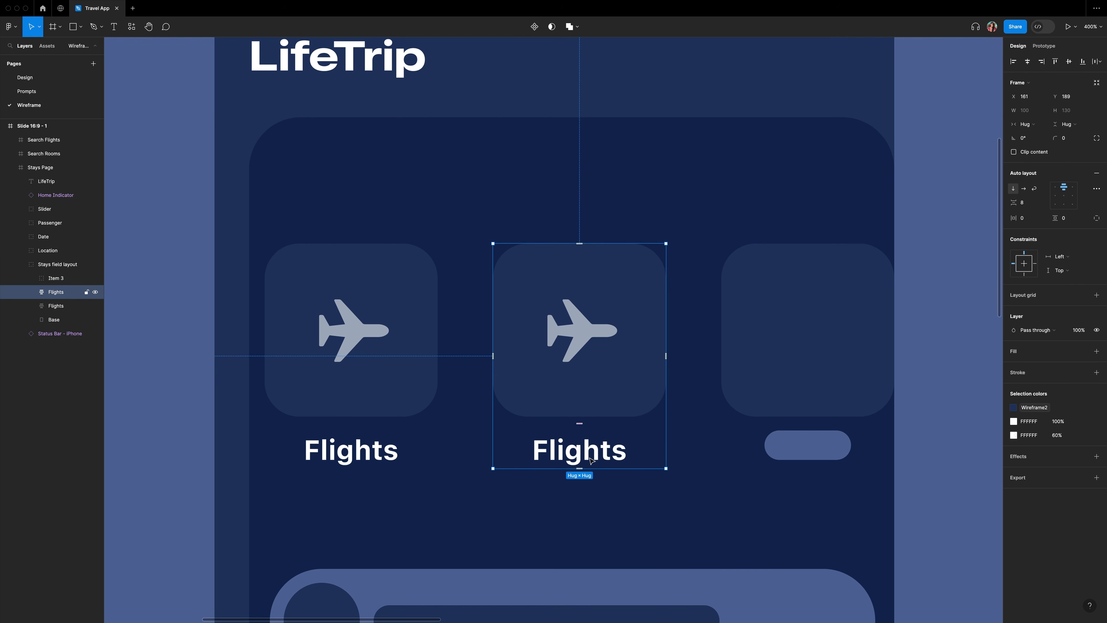
right_click(765, 332)
click(780, 347)
Change the middle card's label to Stays and the third card's label to Cars.
double_click(586, 452)
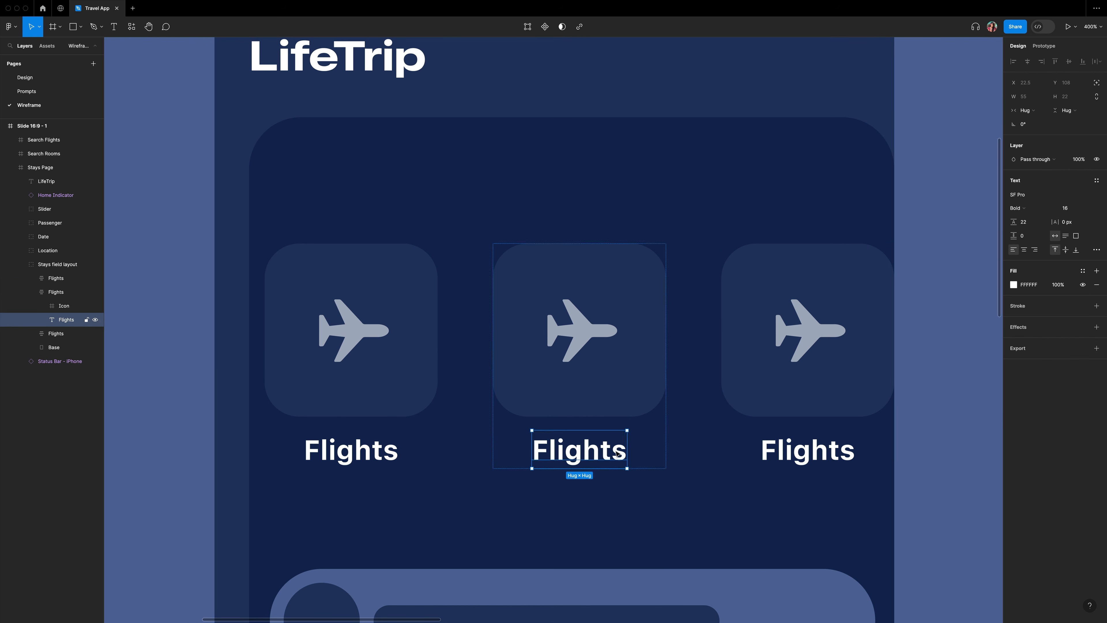
double_click(586, 452)
text(Stays)
double_click(797, 449)
double_click(798, 449)
text(cruis)
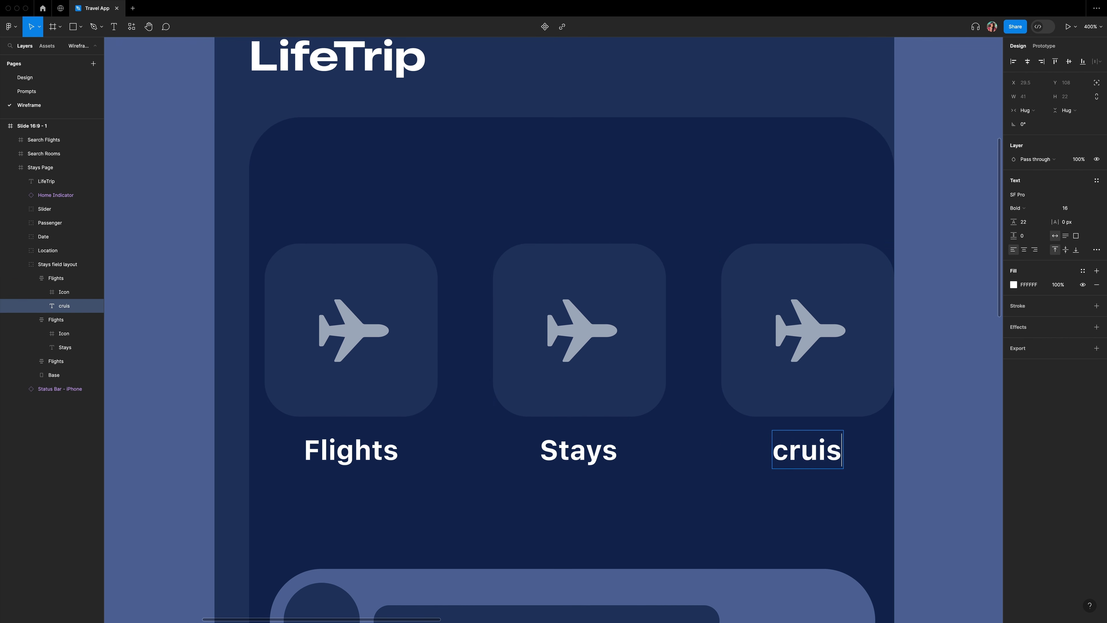
key(BackSpace)
key(BackSpace)
key(BackSpace)
key(BackSpace)
key(BackSpace)
text(C)
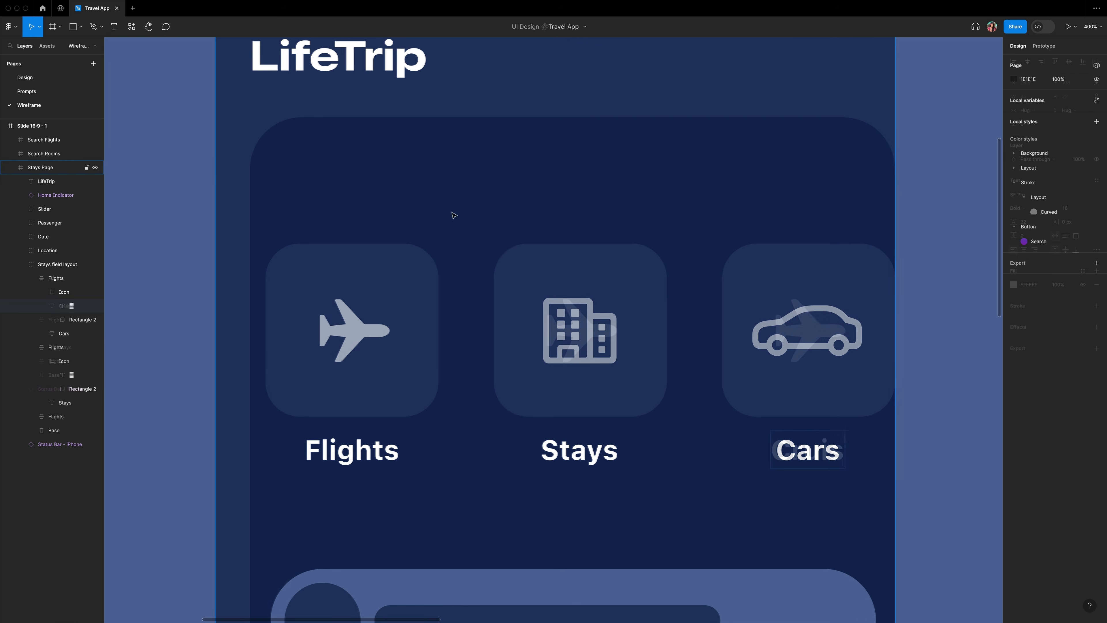
Rename the third card's frame Car and the middle card's frame Stays in the layer list.
click(54, 279)
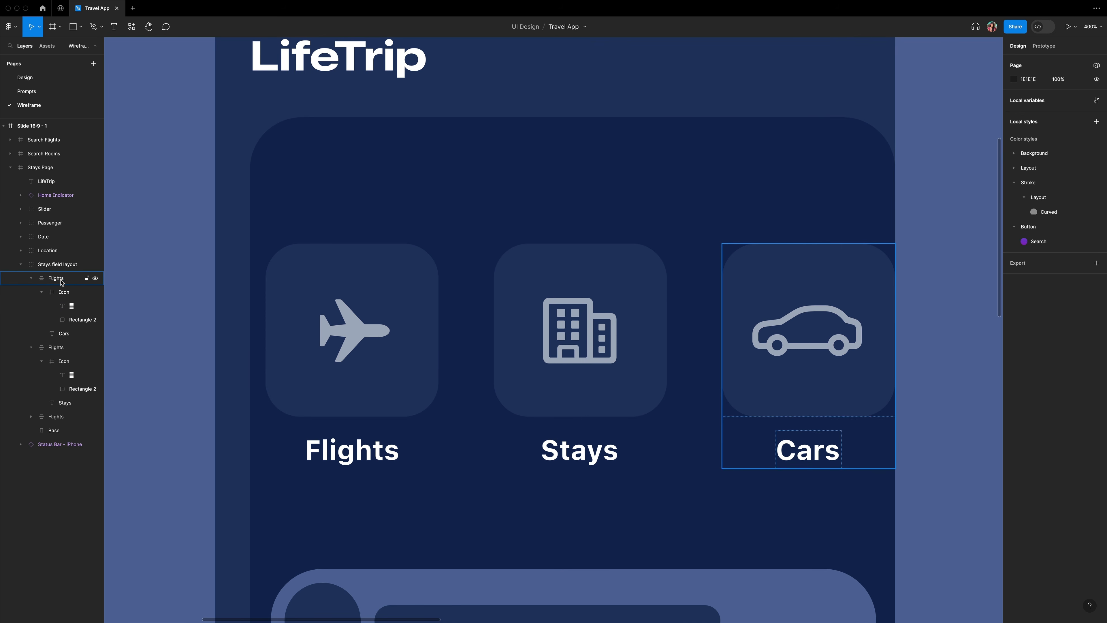
double_click(54, 279)
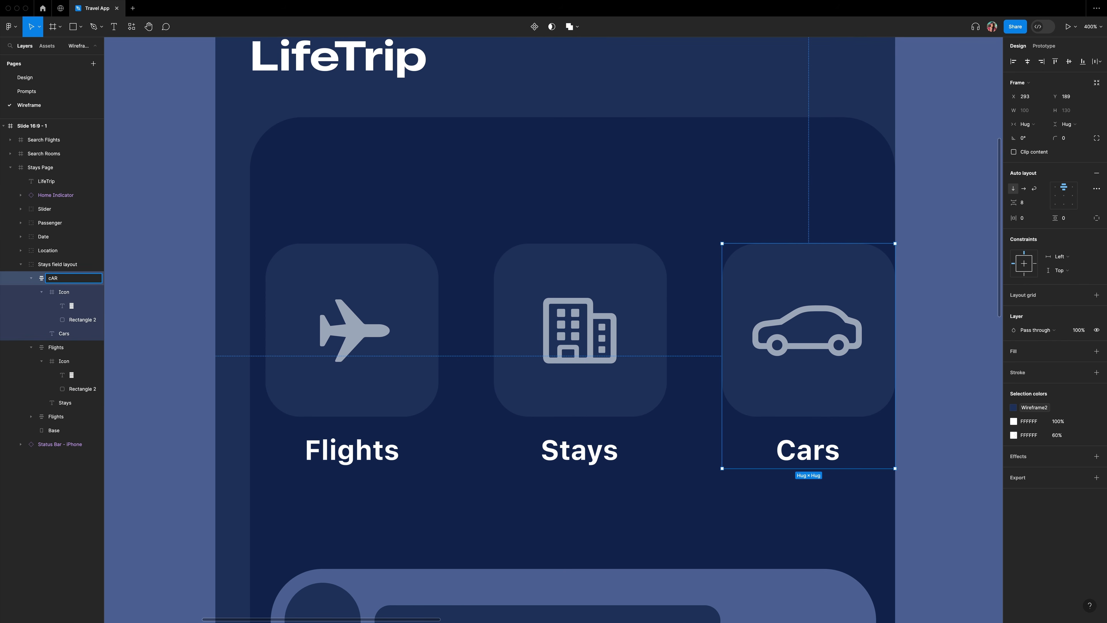
text(Car)
key(Tab)
text(s)
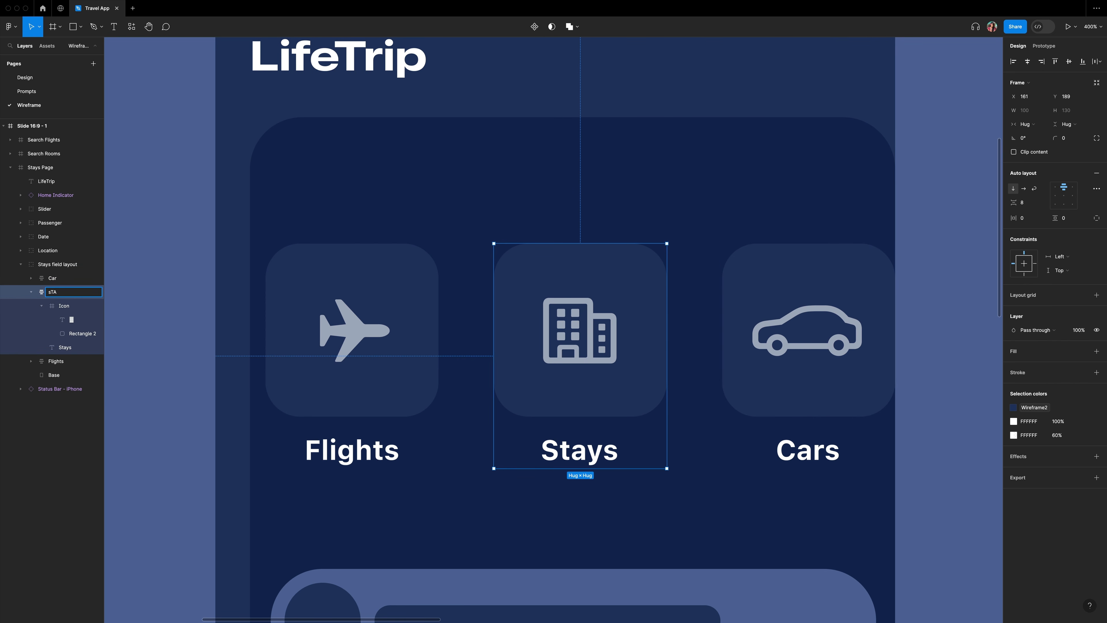
key(Return)
click(31, 292)
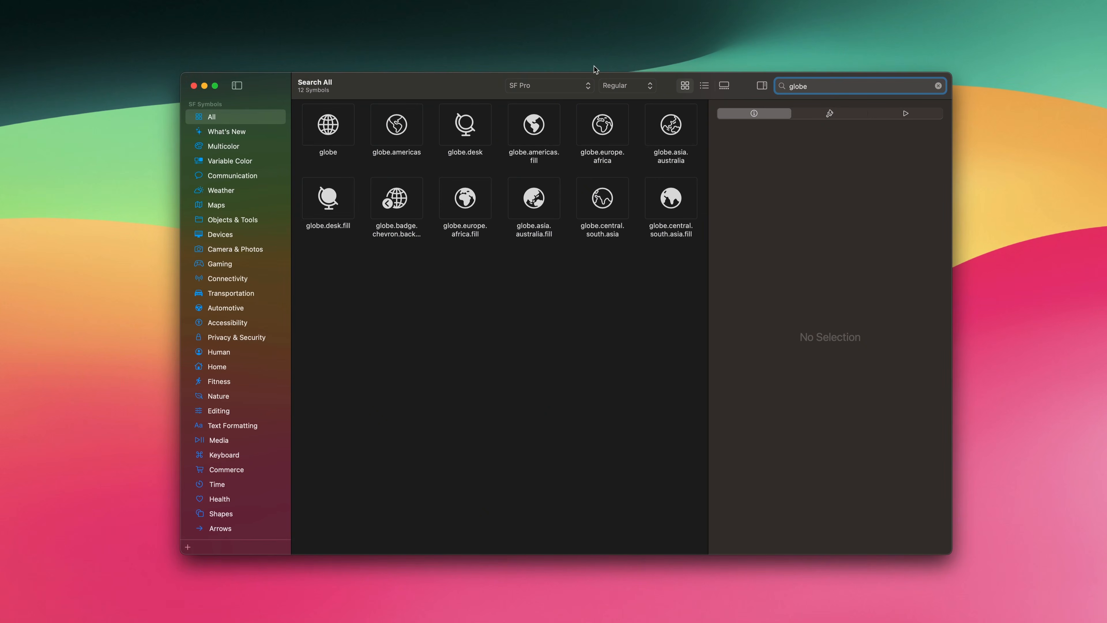
Copy the globe.americas.fill symbol from SF Symbols and paste it over the first field's circle on the Stays Page in Figma.
right_click(543, 132)
click(550, 130)
right_click(310, 217)
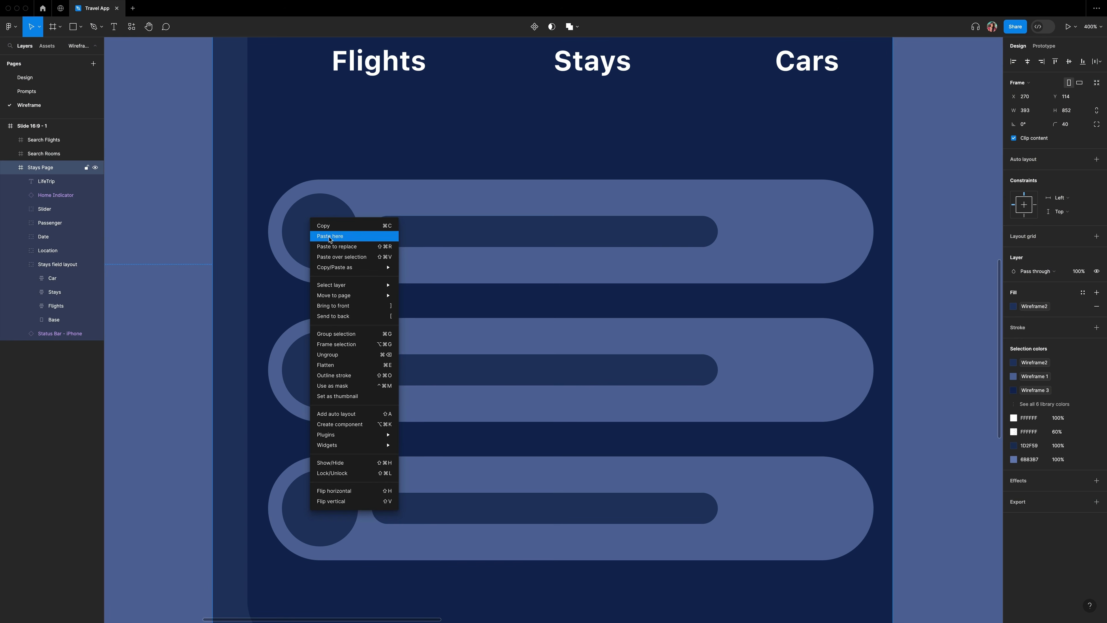
Paste the globe symbol, place it over the circle in the first search field, and set its weight to Medium.
click(344, 234)
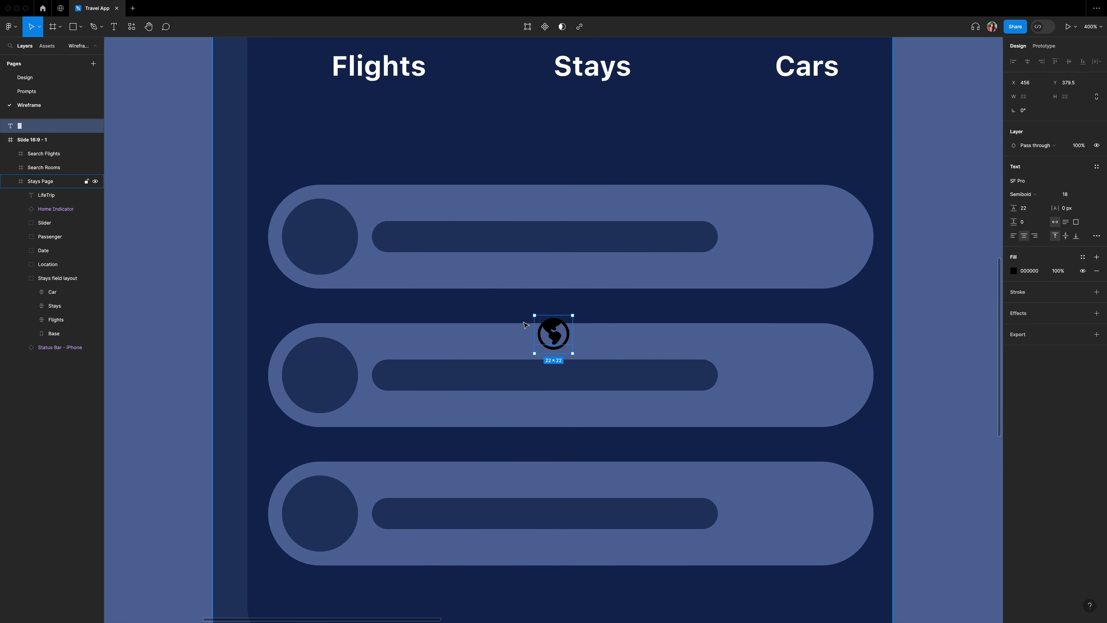
drag(545, 332, 312, 233)
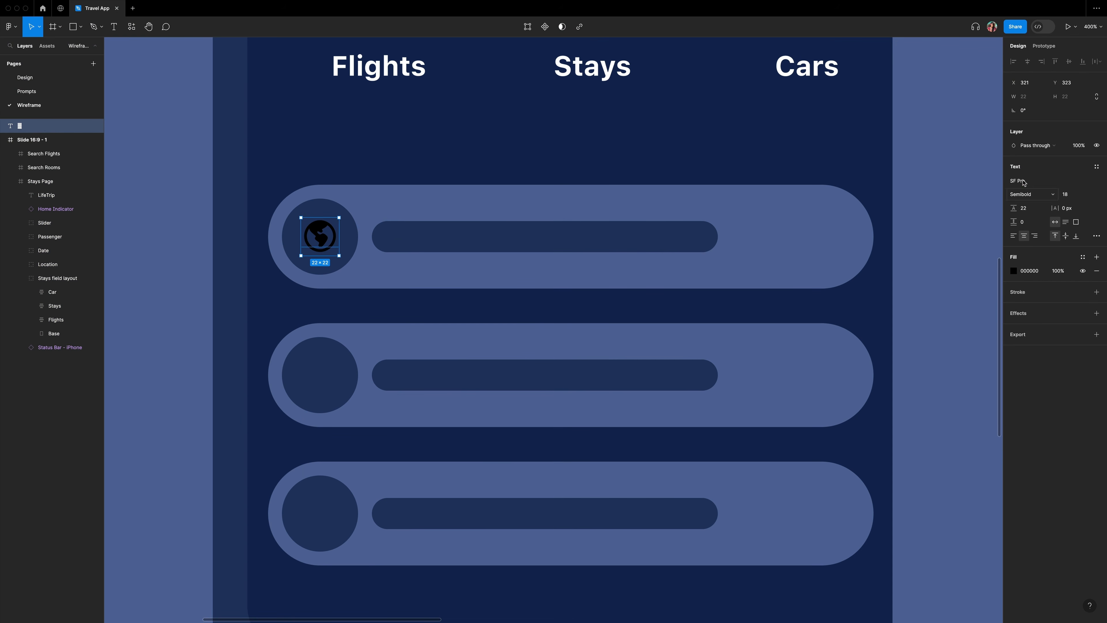
click(1033, 194)
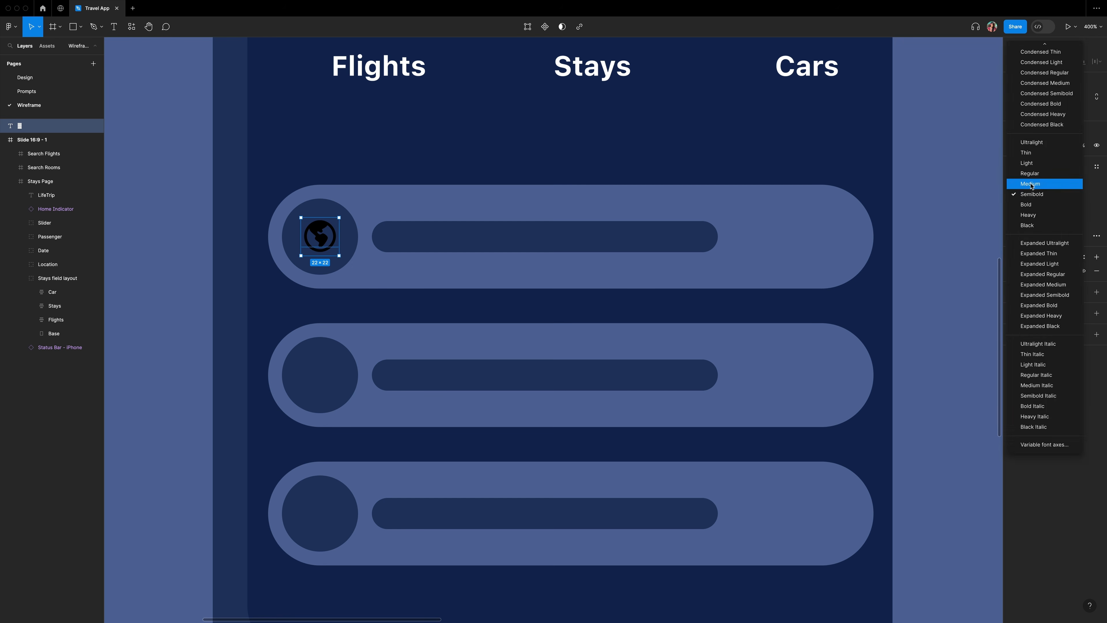
click(1032, 184)
Change the globe symbol's fill color to white (FFFFFF).
click(1014, 271)
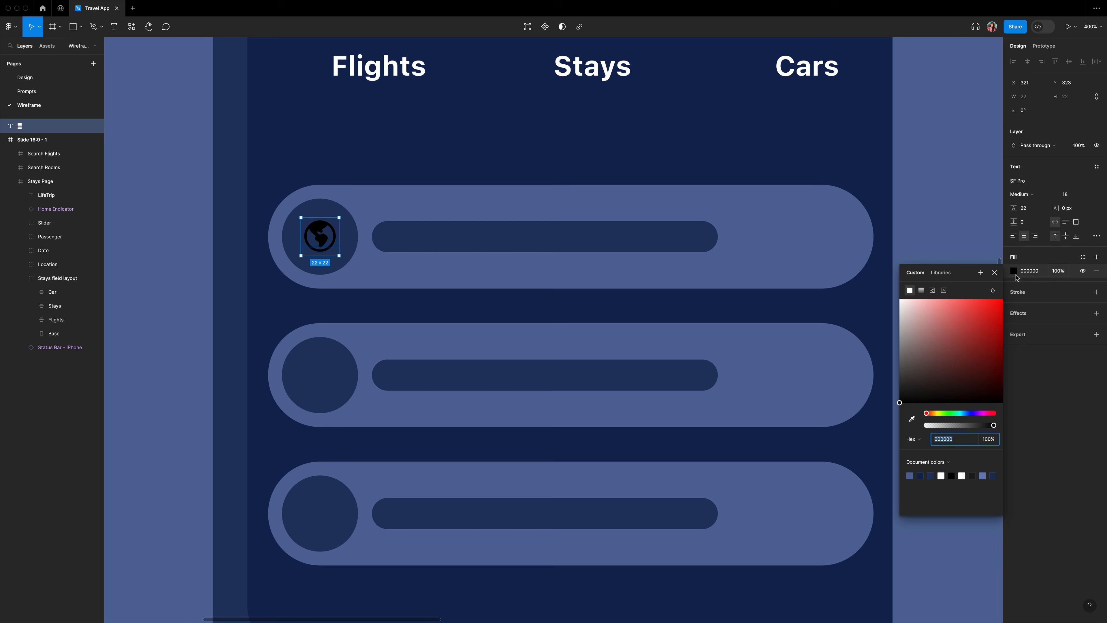
drag(900, 403, 899, 300)
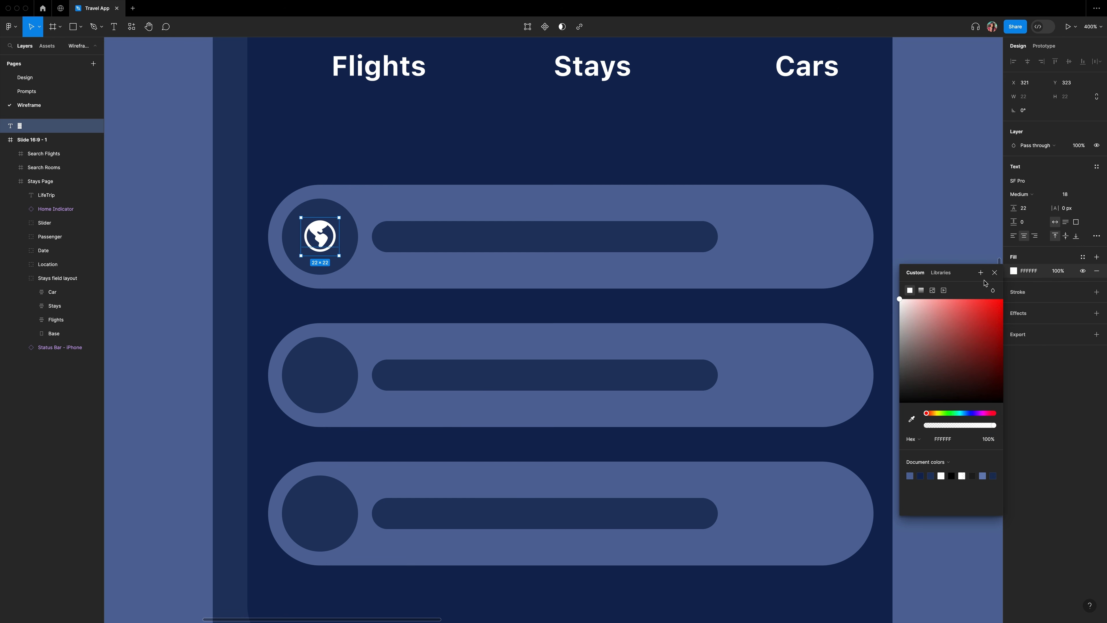
click(994, 272)
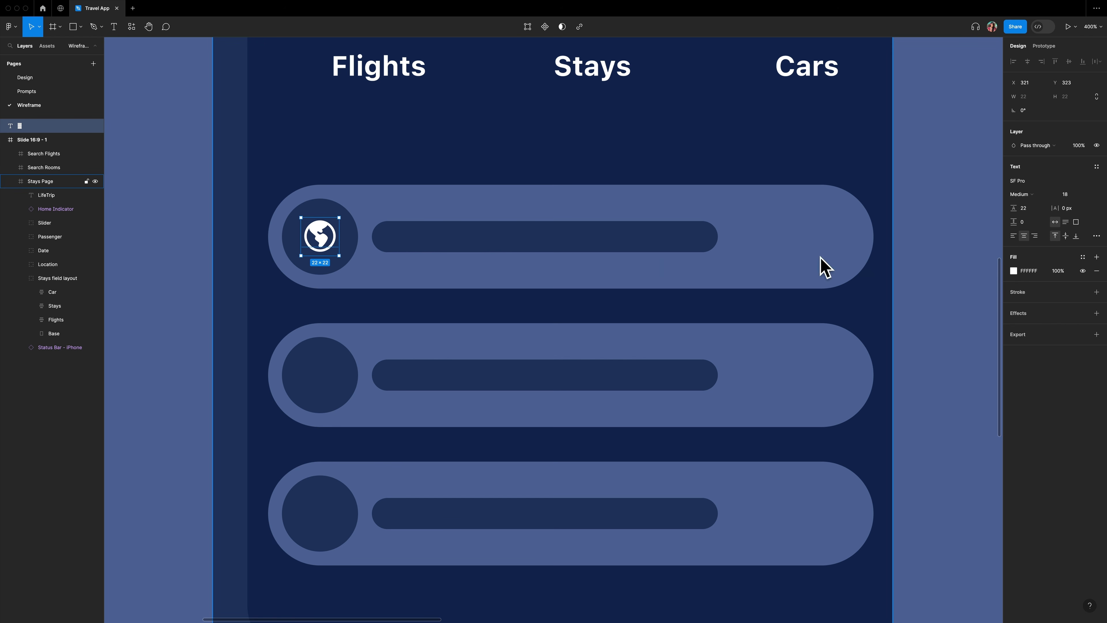
Wrap the globe symbol in an auto layout frame and switch its width and height sizing to Fixed.
click(327, 210)
click(323, 239)
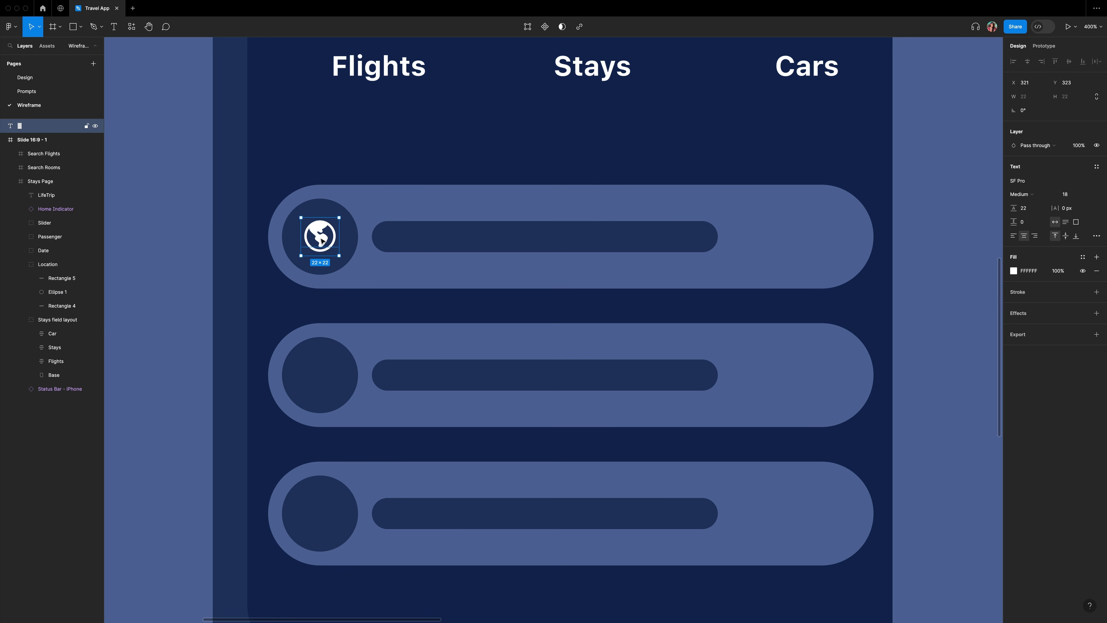
key(shift+a)
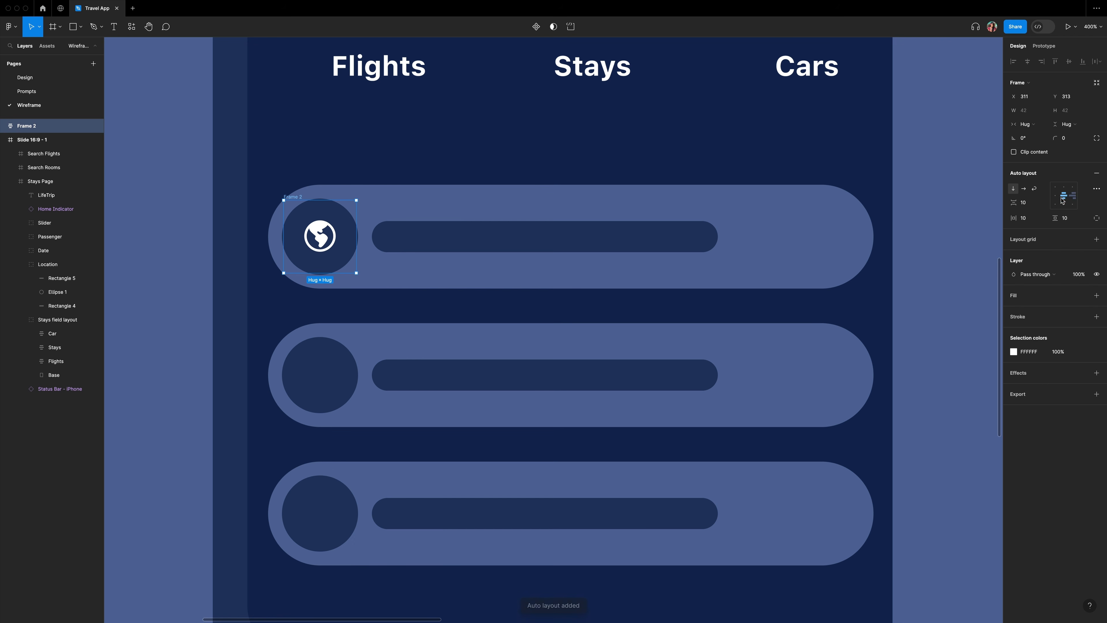
click(1028, 124)
click(1033, 115)
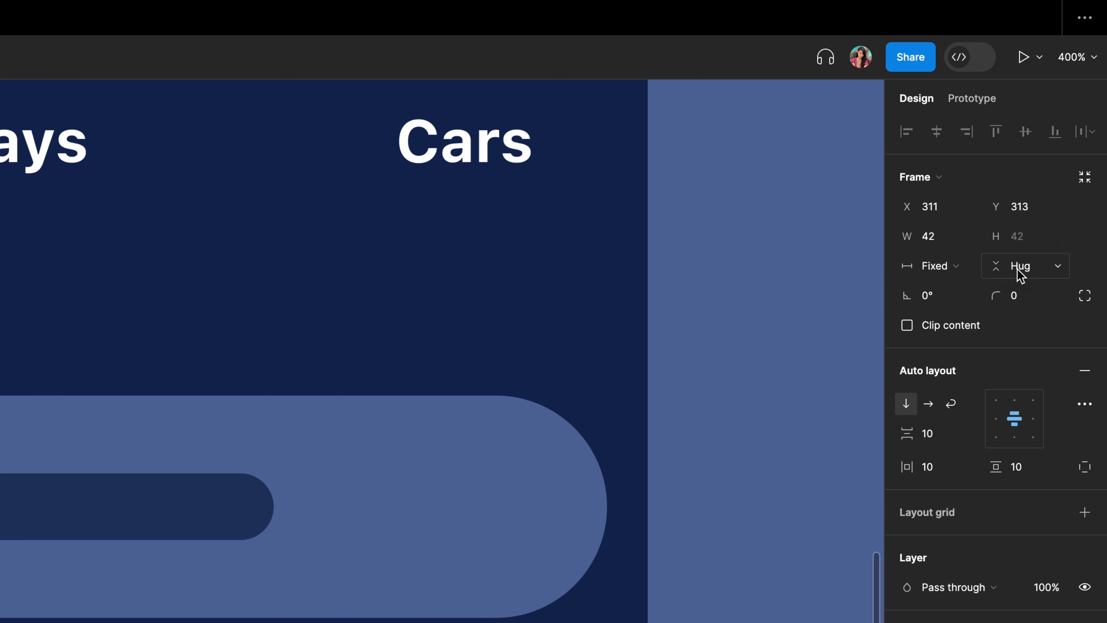
click(1020, 275)
click(1024, 244)
Set the globe frame's width and height to 44 each.
click(940, 239)
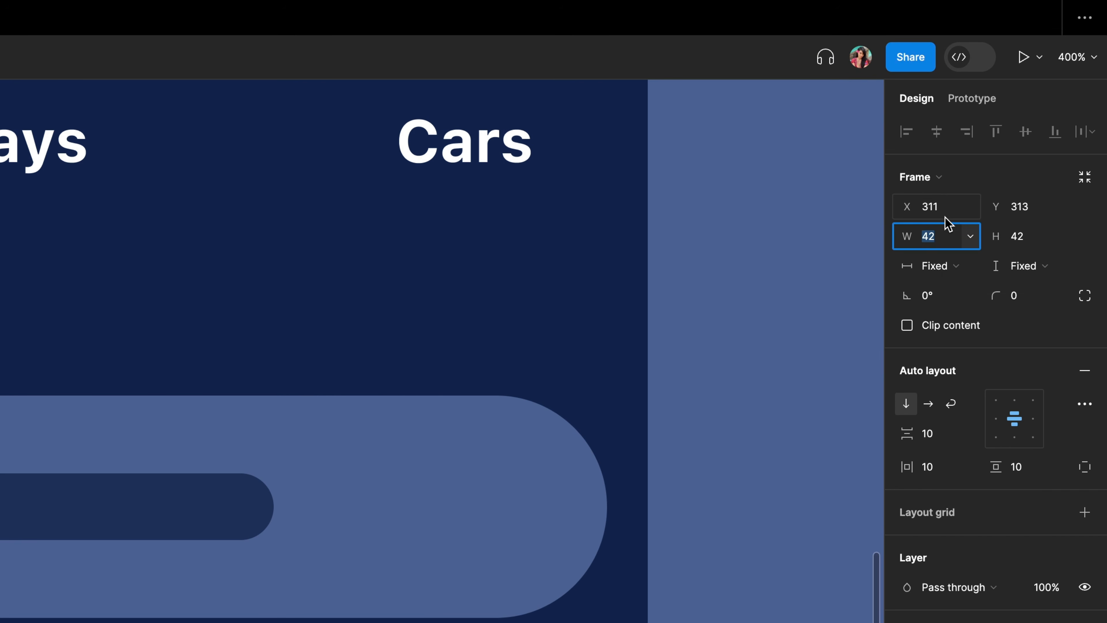
text(44)
click(1019, 238)
text(44)
key(Return)
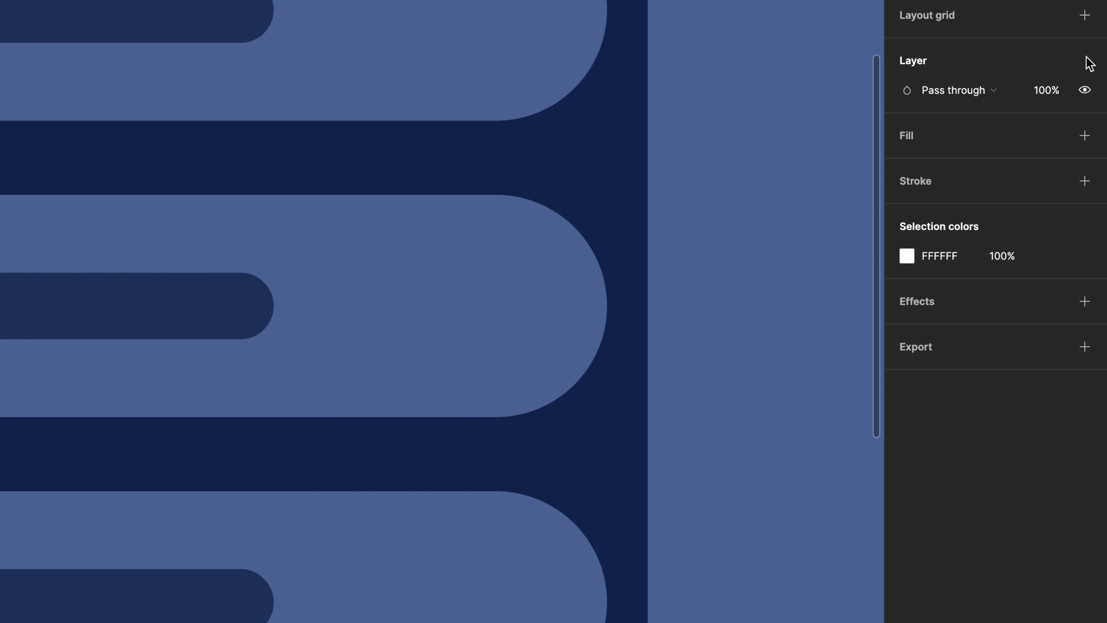
Fill the globe frame with the Wireframe2 color and move it off the Stays Page onto the empty area beside it.
click(1055, 137)
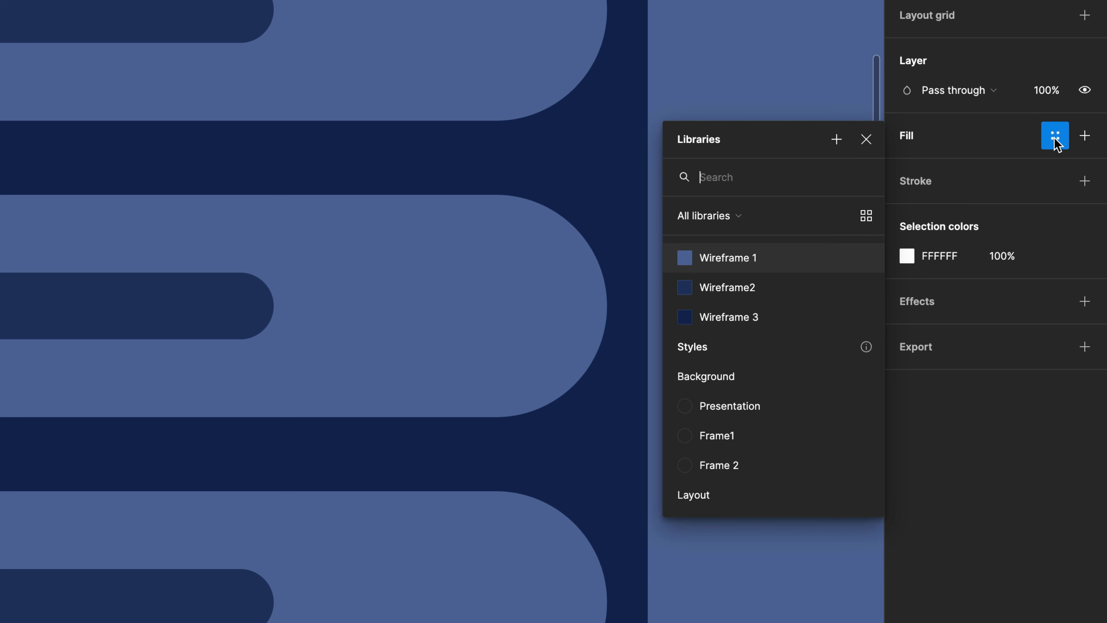
click(727, 292)
drag(337, 227, 166, 227)
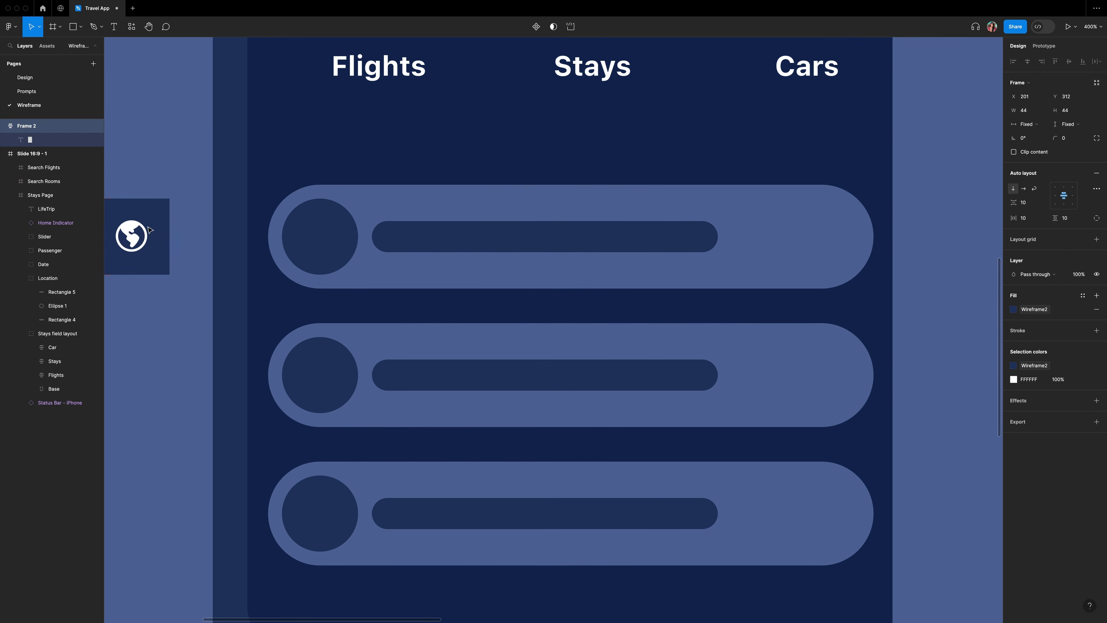
scroll(326, 240, left, 5)
scroll(327, 239, up, 1)
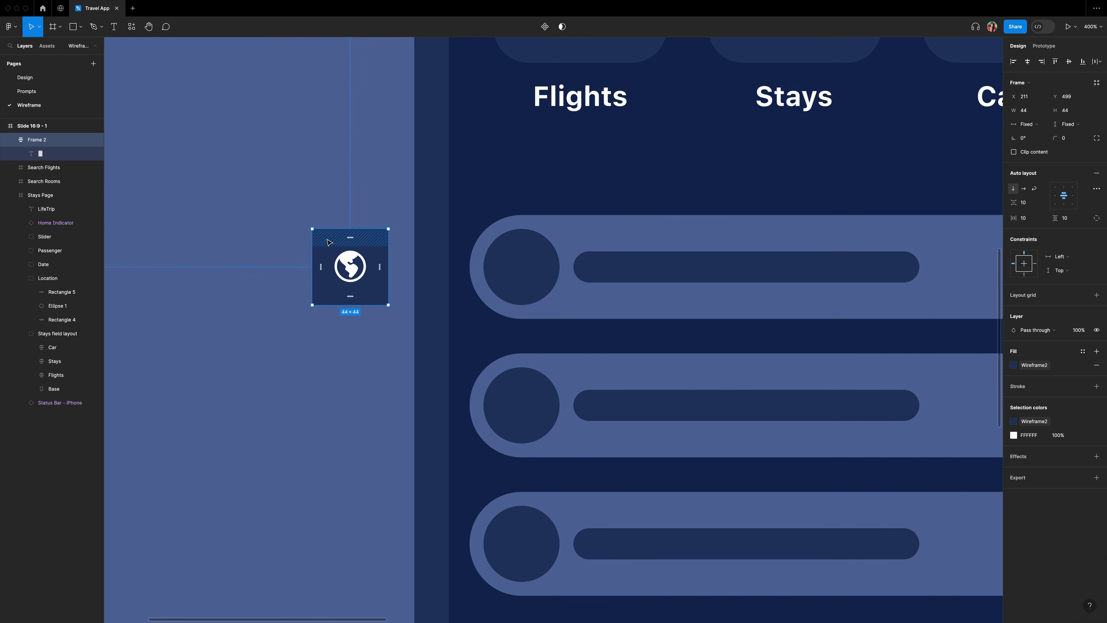
Round the globe frame into a circle with a corner radius of 50.
scroll(328, 242, up, 5)
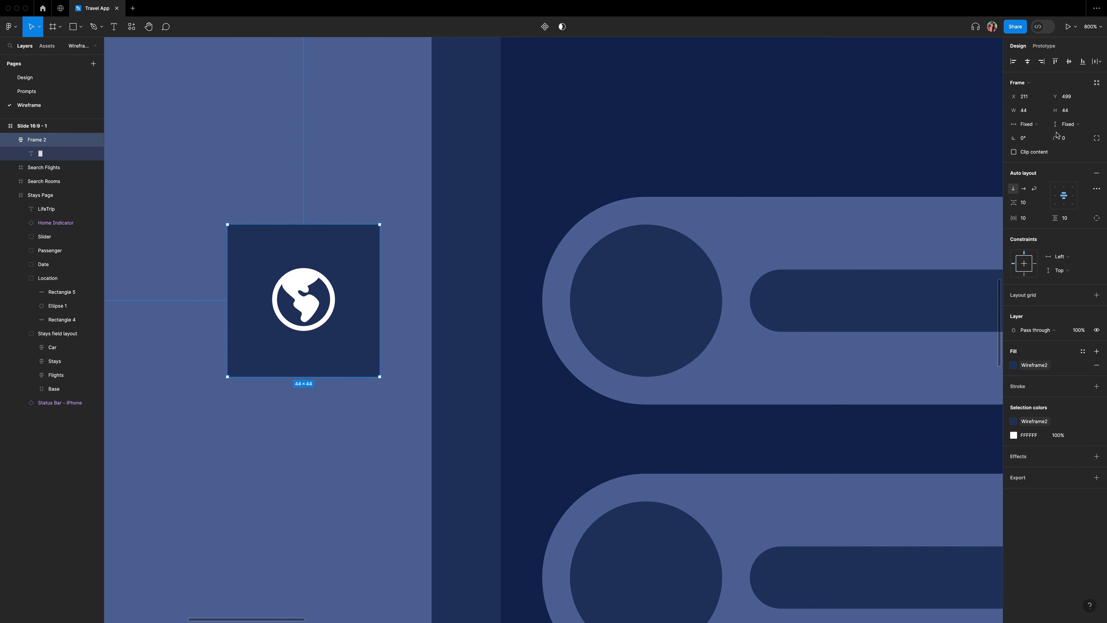
click(1068, 137)
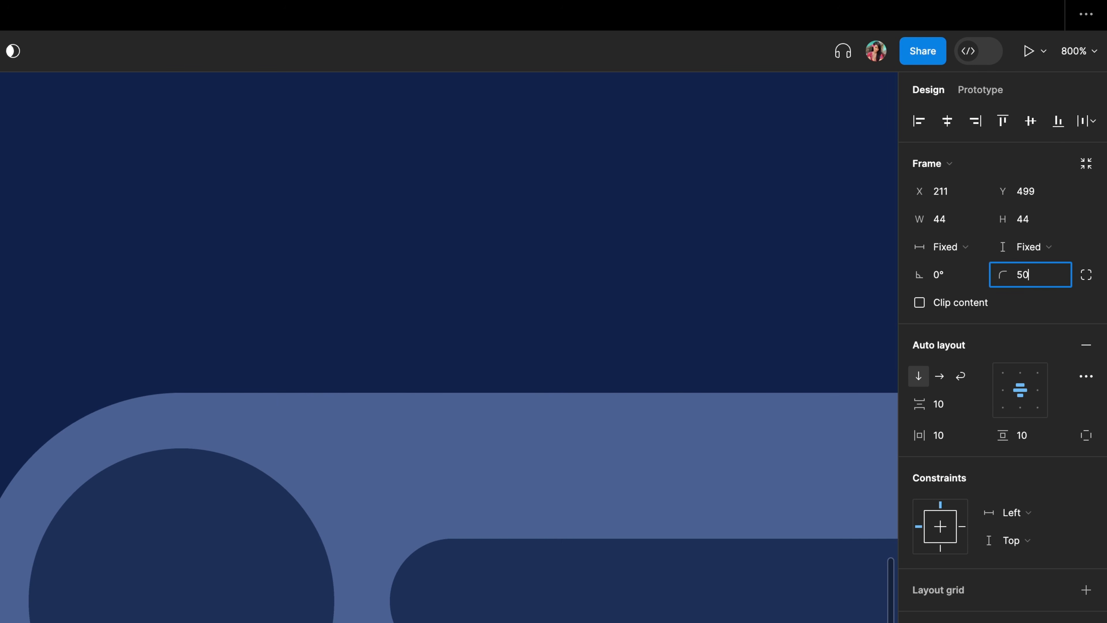
key(Return)
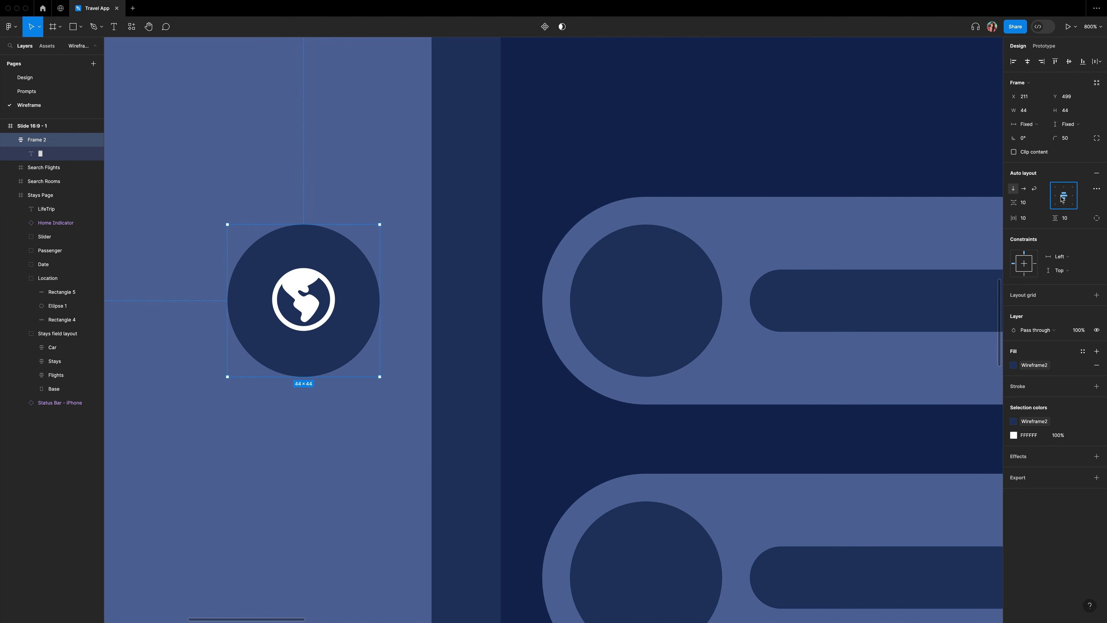
Copy and remove the round globe frame, and paste it to replace the placeholder ellipse in the Location field.
right_click(296, 252)
click(314, 260)
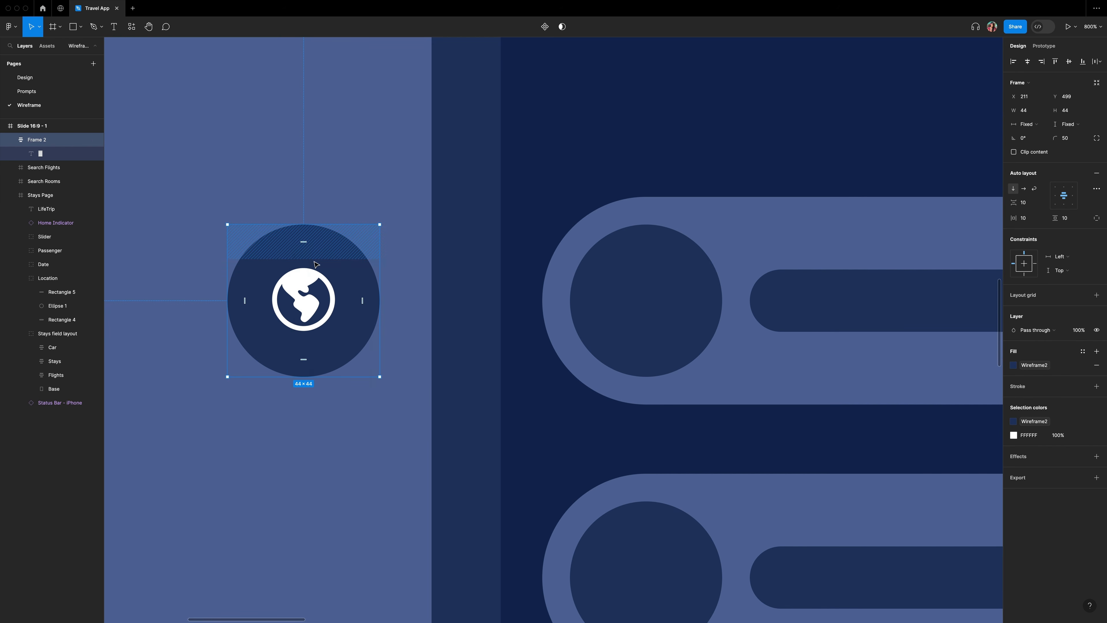
key(Delete)
click(633, 282)
right_click(606, 276)
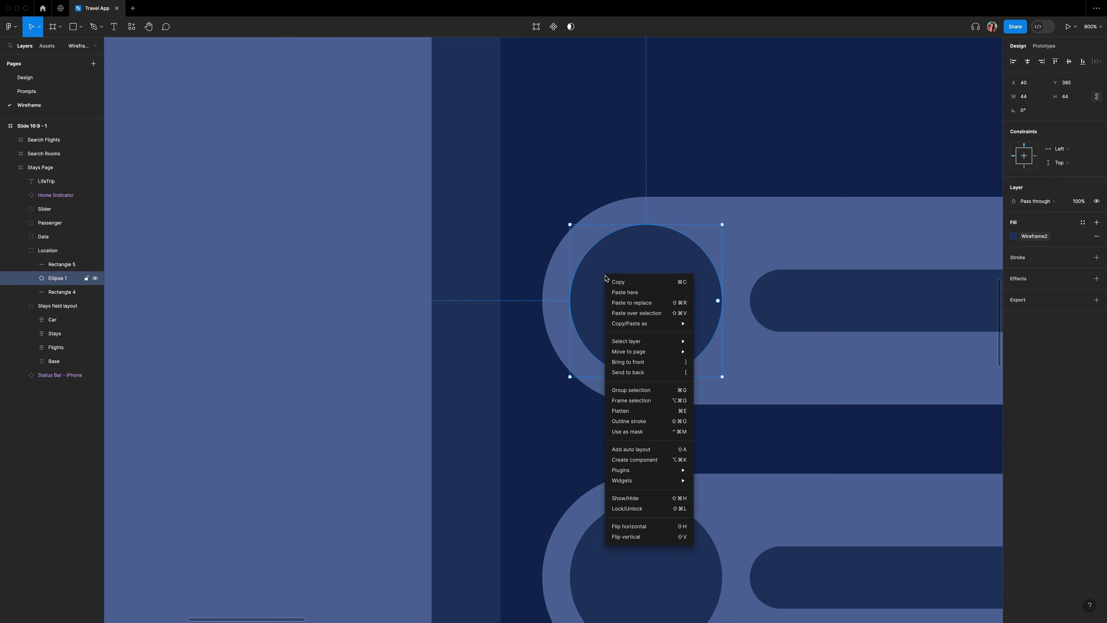
click(632, 302)
Delete the dark placeholder bar beside the globe icon in the Location field.
scroll(406, 157, right, 10)
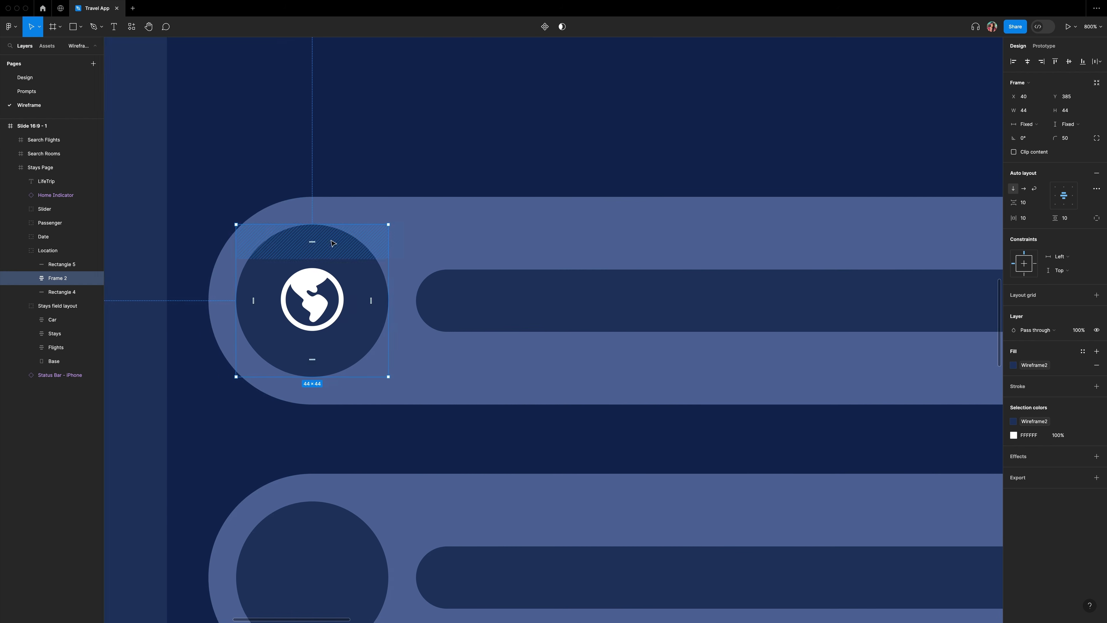
click(406, 157)
double_click(408, 300)
key(t)
key(Delete)
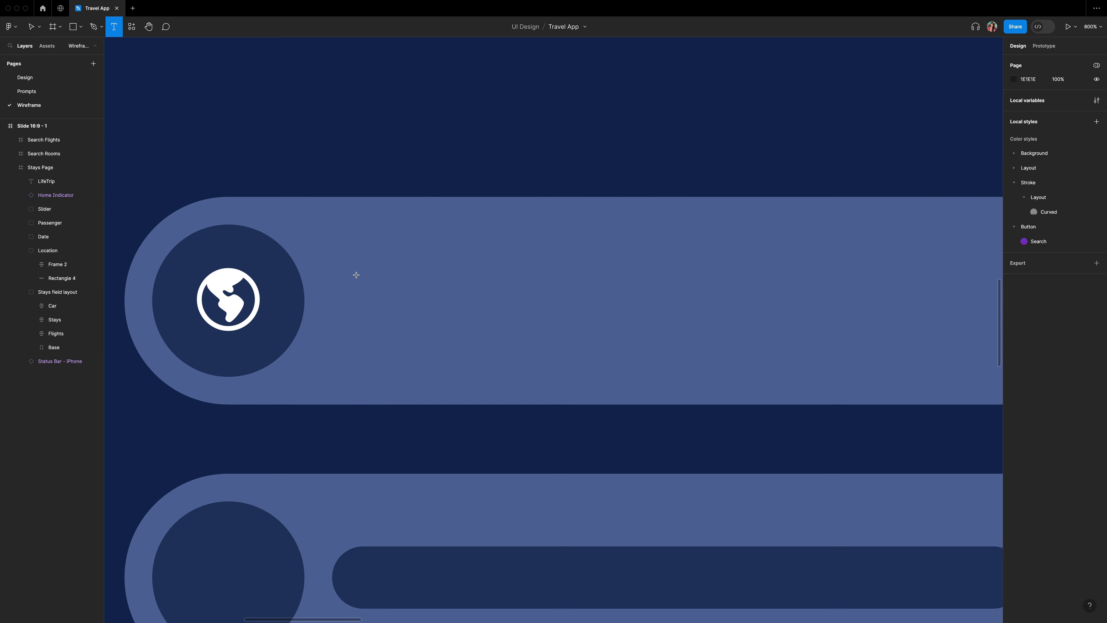
Add the text "Phuket, Thailand" beside the globe icon and set its resizing to auto width.
drag(342, 273, 696, 329)
text(Thailand)
scroll(375, 287, left, 1)
click(386, 297)
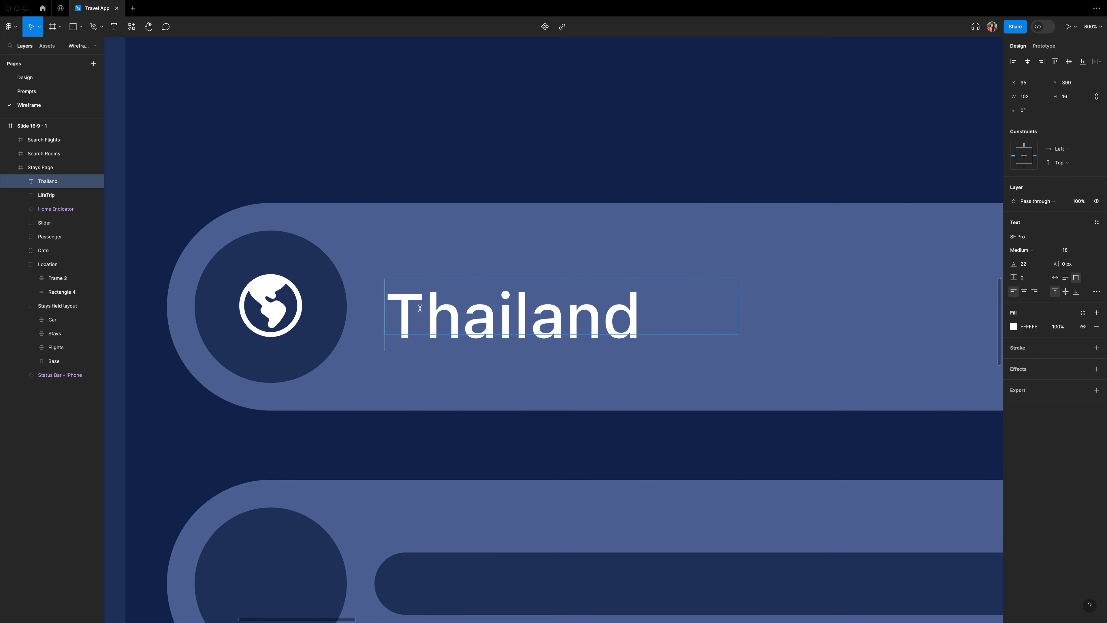
text(Phuket,)
click(1055, 277)
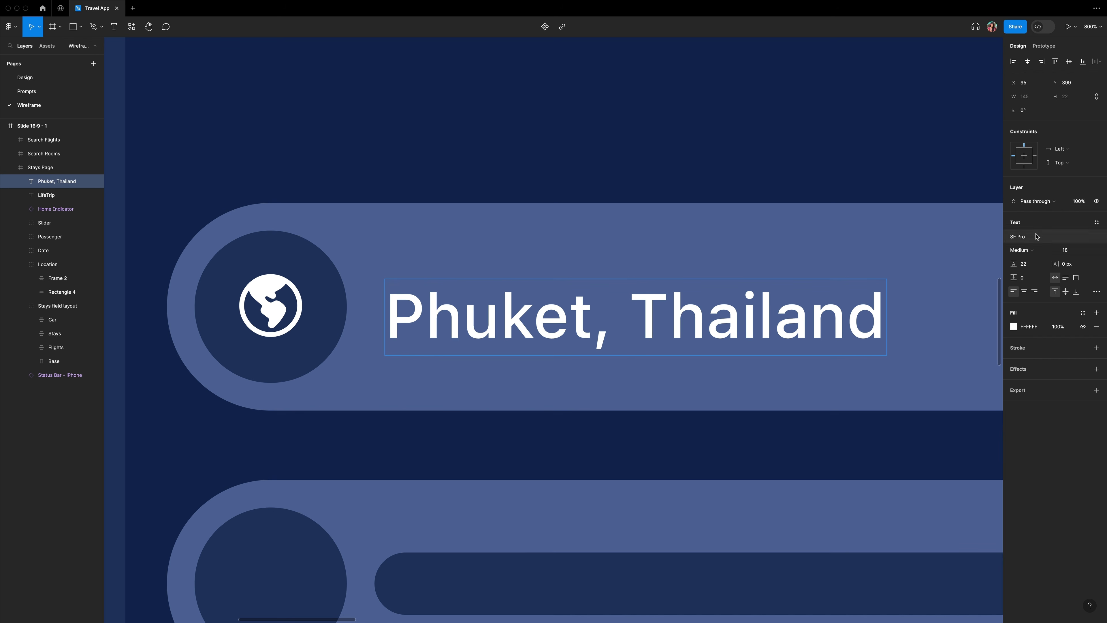
Set the "Phuket, Thailand" text to font size 15 with a fill opacity of 60%.
click(1074, 252)
text(15)
key(Return)
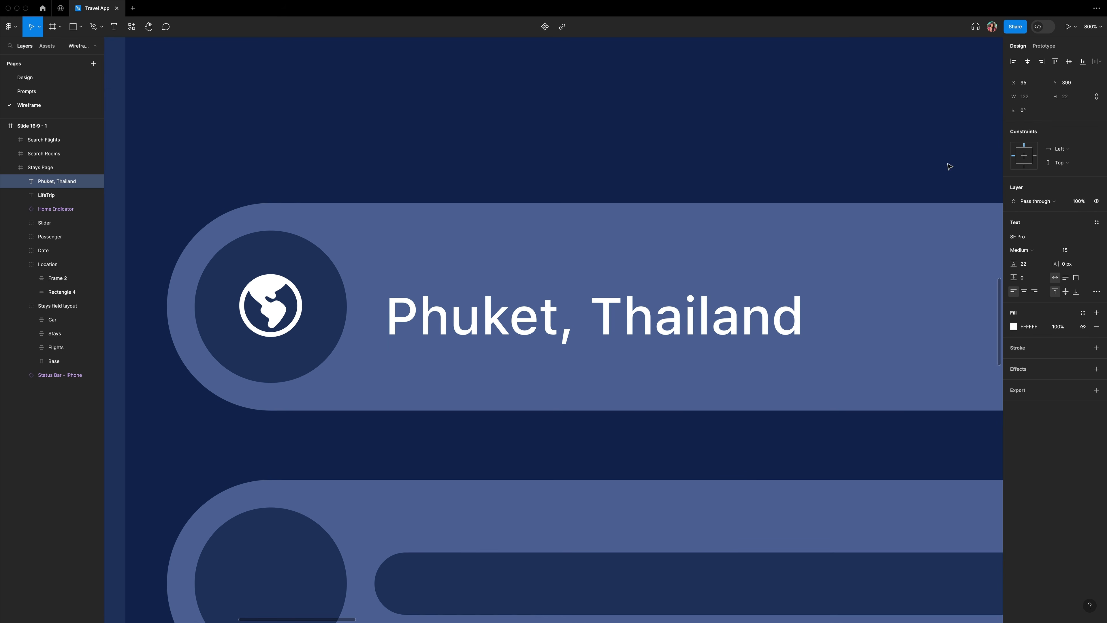
click(1064, 327)
text(6)
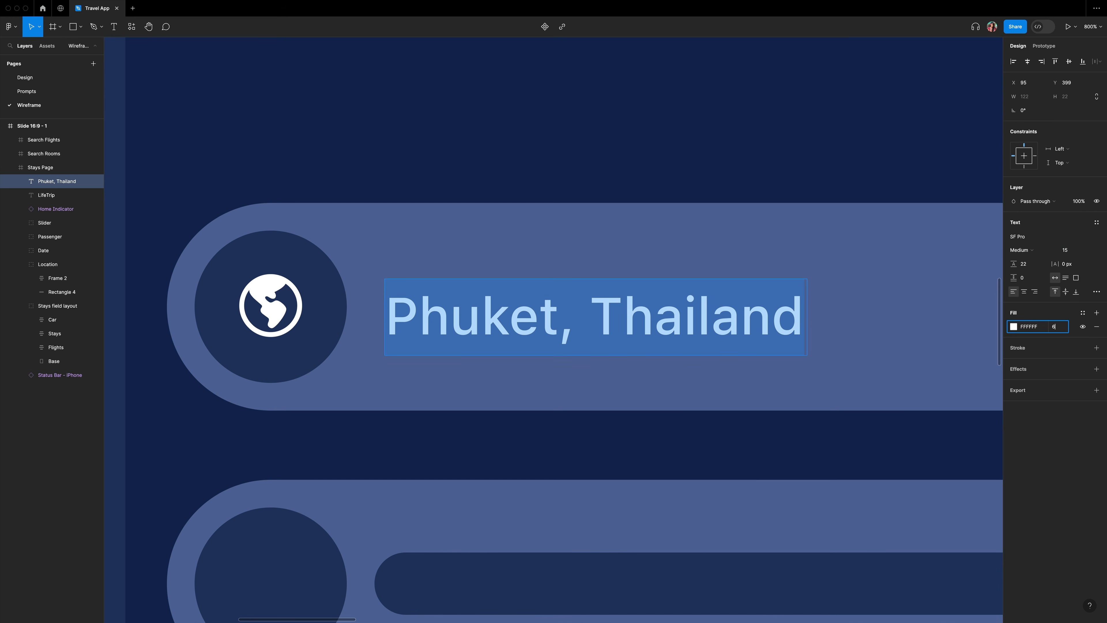
text(0)
key(Return)
click(562, 398)
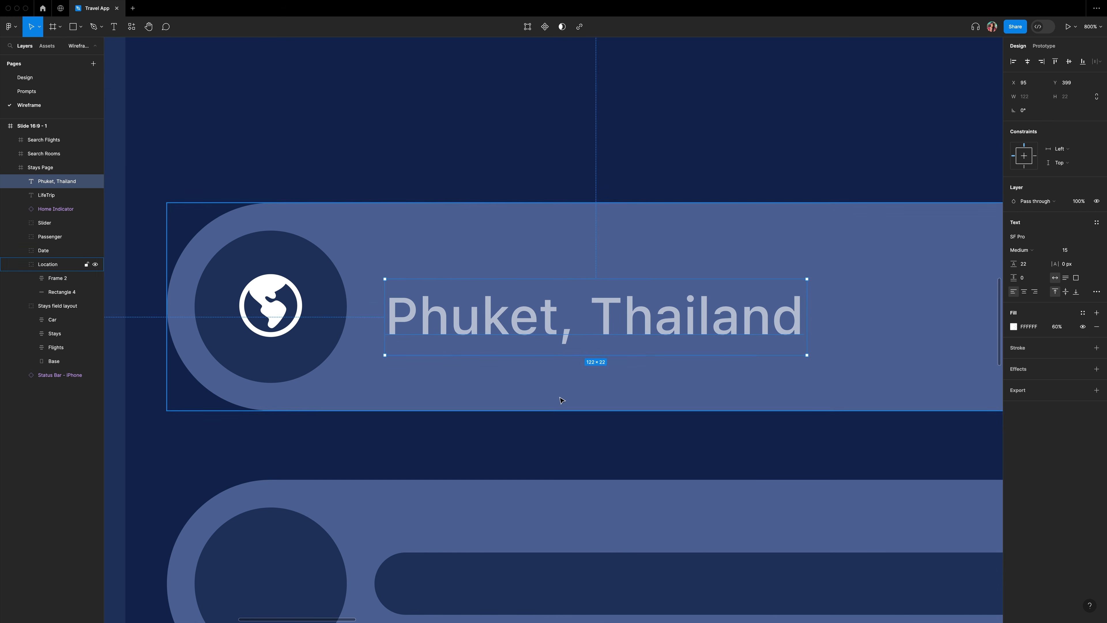
Delete the light rounded background rectangle of the Location field.
double_click(288, 301)
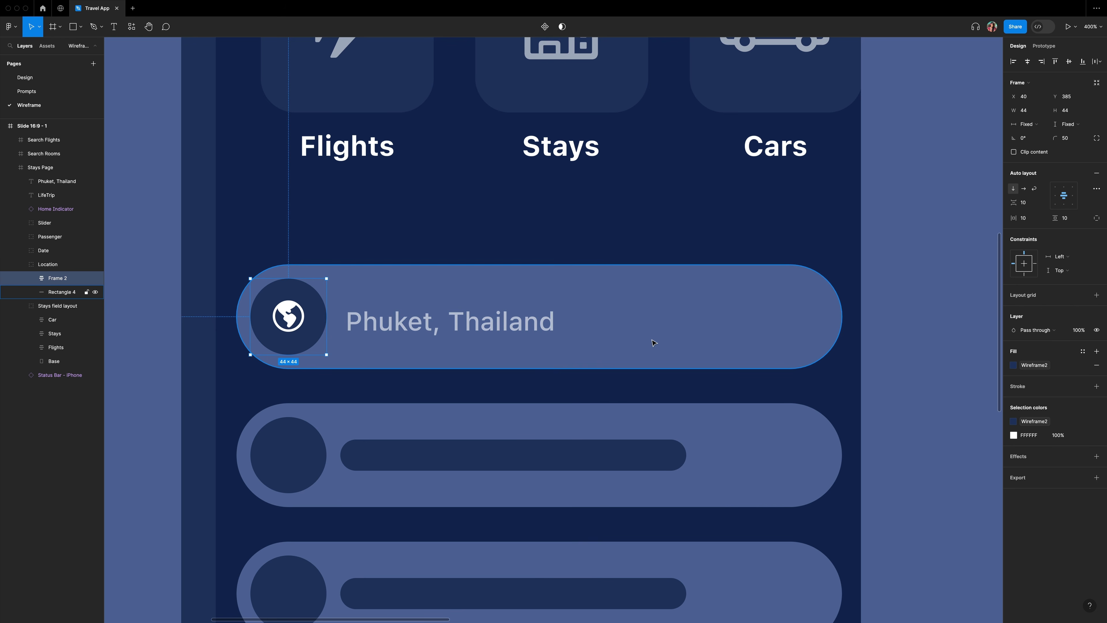
click(747, 317)
key(Delete)
Ungroup the Location group and rename the globe frame to "Icon".
click(437, 306)
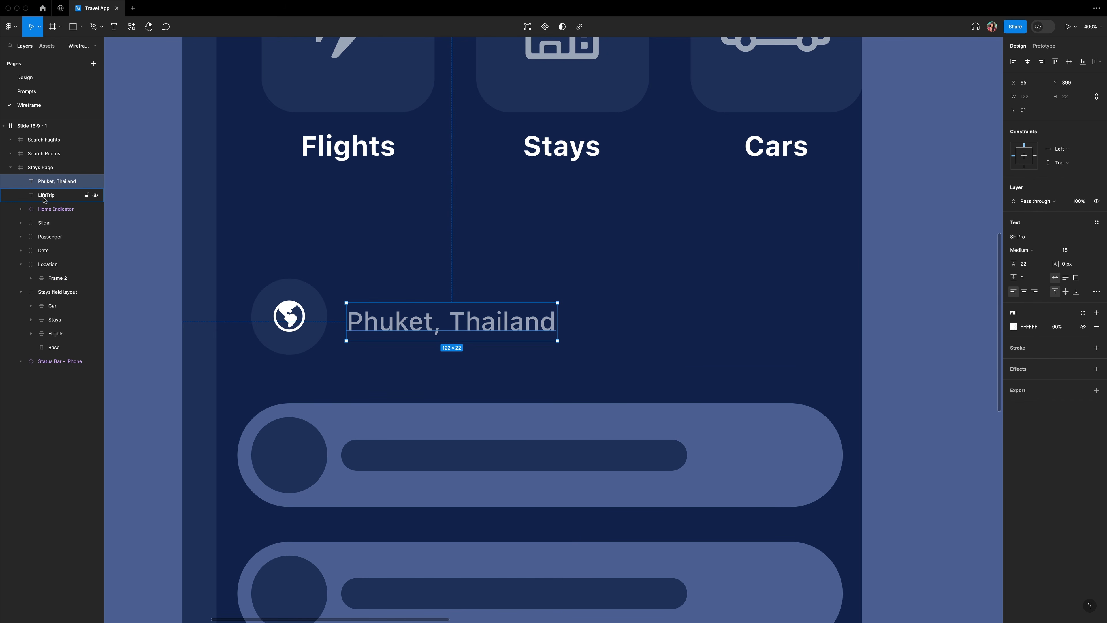
click(309, 302)
right_click(49, 267)
click(87, 359)
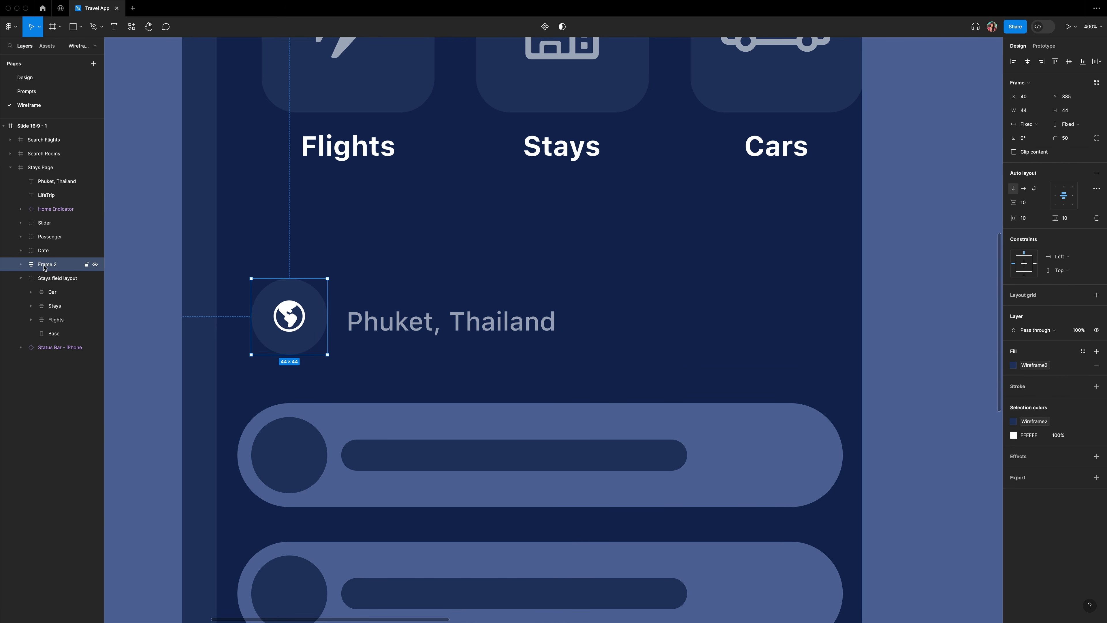
double_click(49, 265)
Combine the Icon frame and the "Phuket, Thailand" text in a horizontal auto layout with a gap of 8.
shift+click(394, 325)
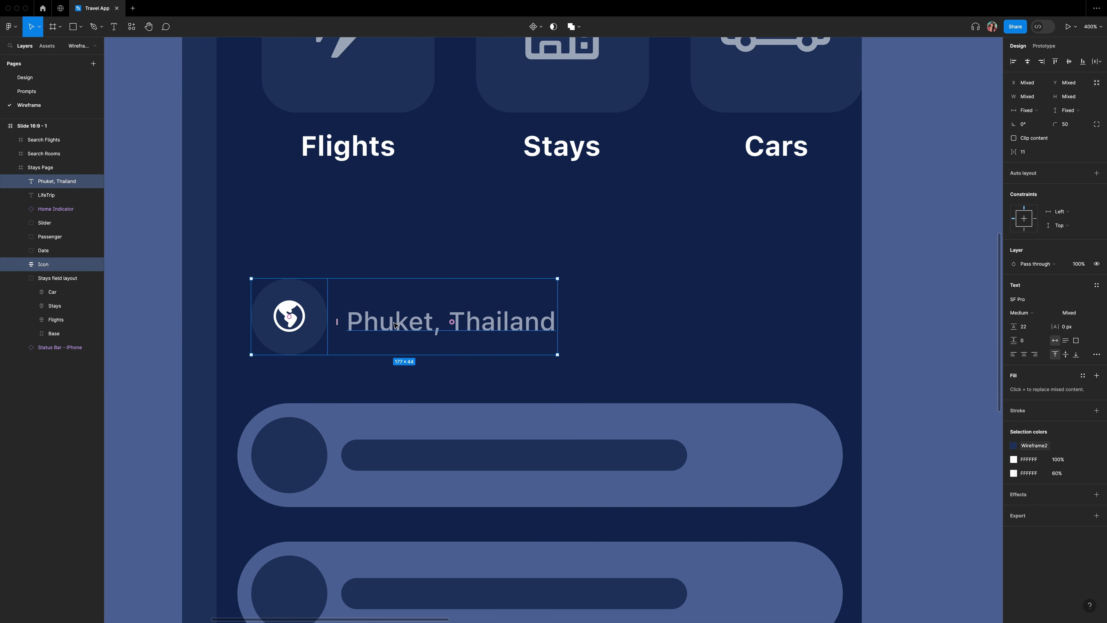
key(shift+a)
click(1028, 207)
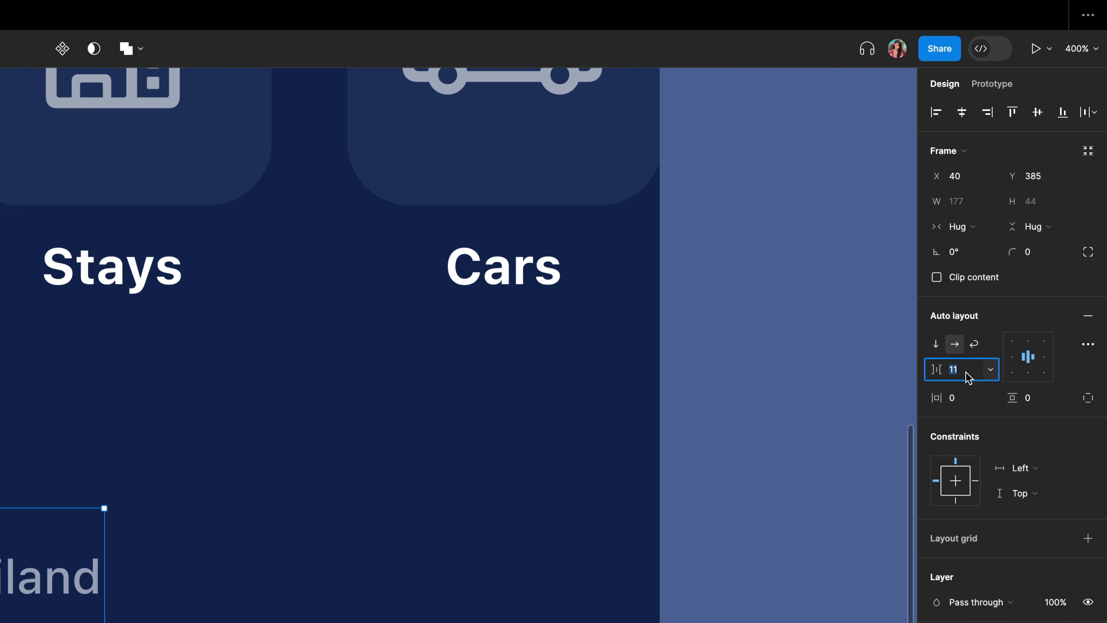
text(8)
key(Return)
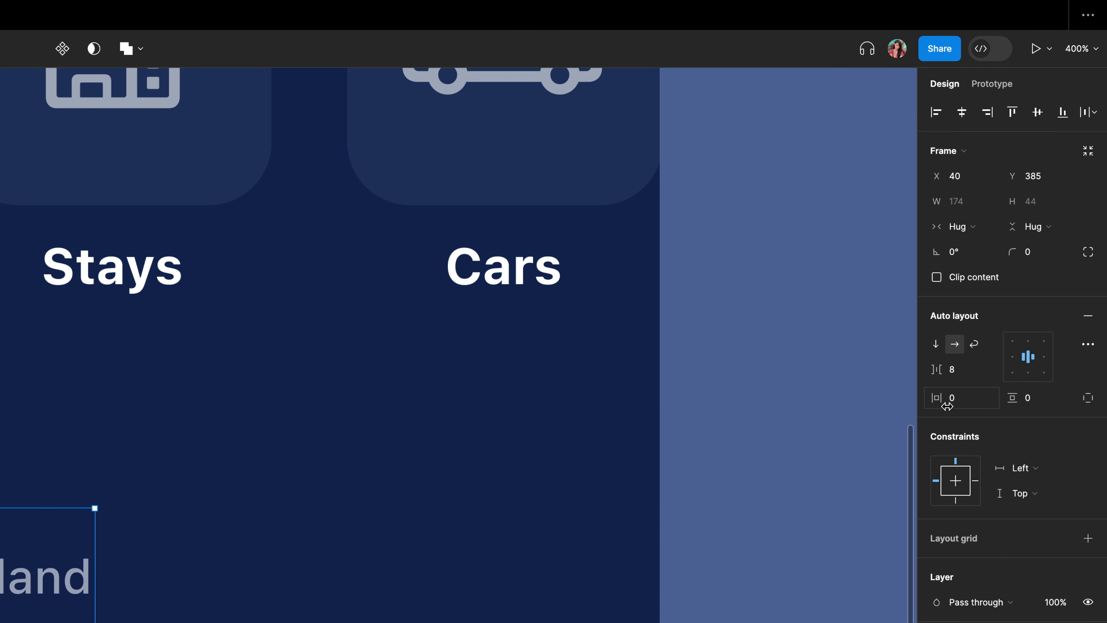
Set the horizontal and vertical padding of the location auto layout frame to 8.
click(959, 399)
text(8)
key(Return)
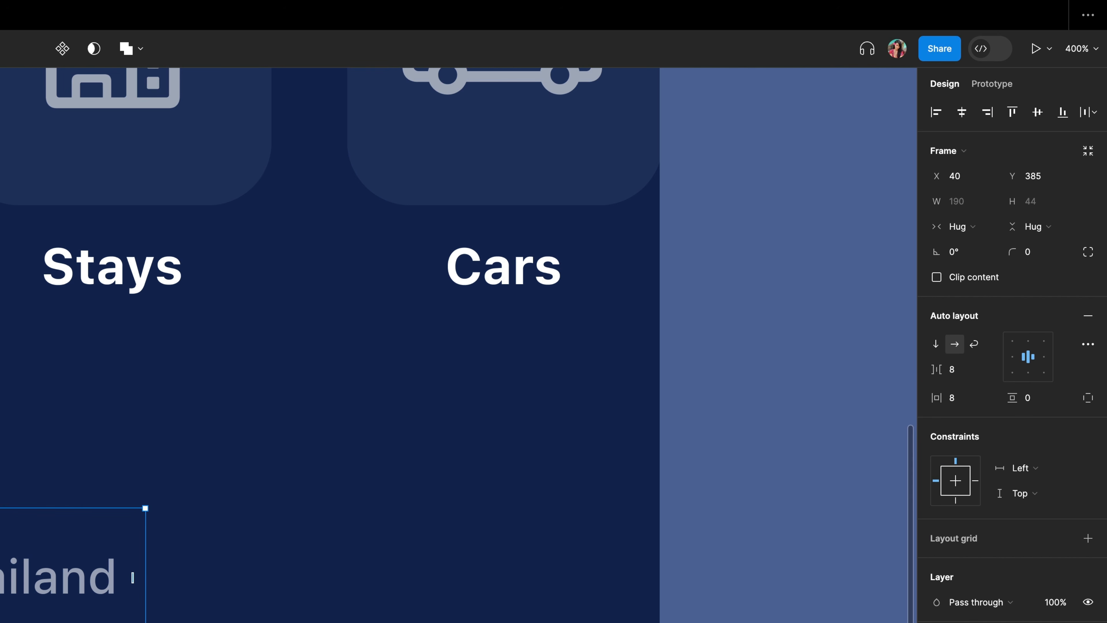
click(1036, 402)
text(8)
key(Return)
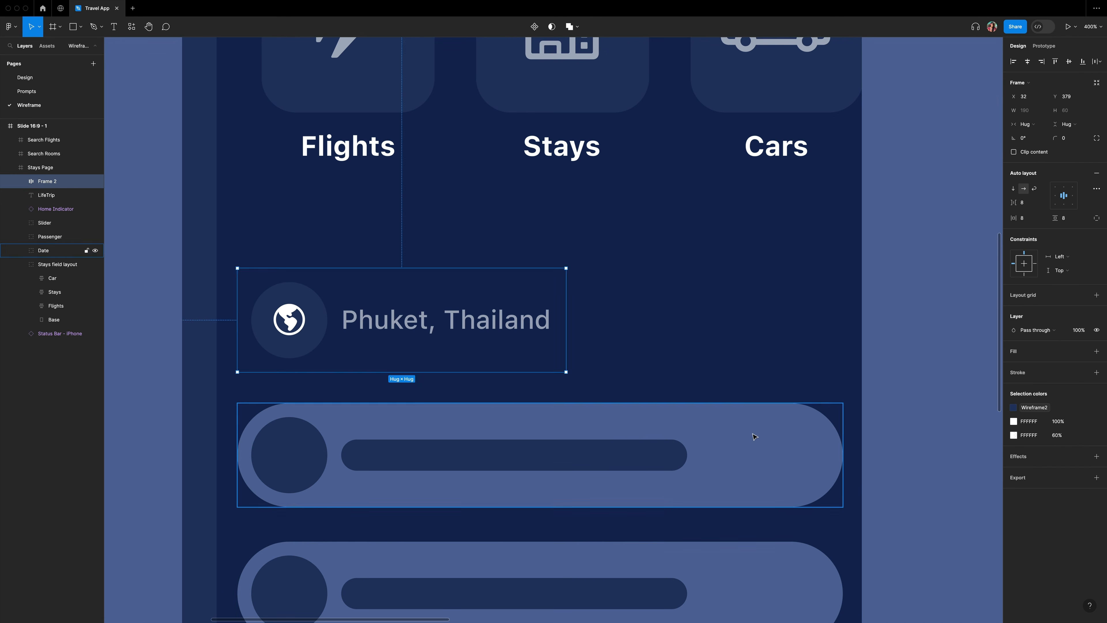
Give the Phuket, Thailand auto layout frame a fixed width of 350 and align its contents to the left centre.
click(754, 438)
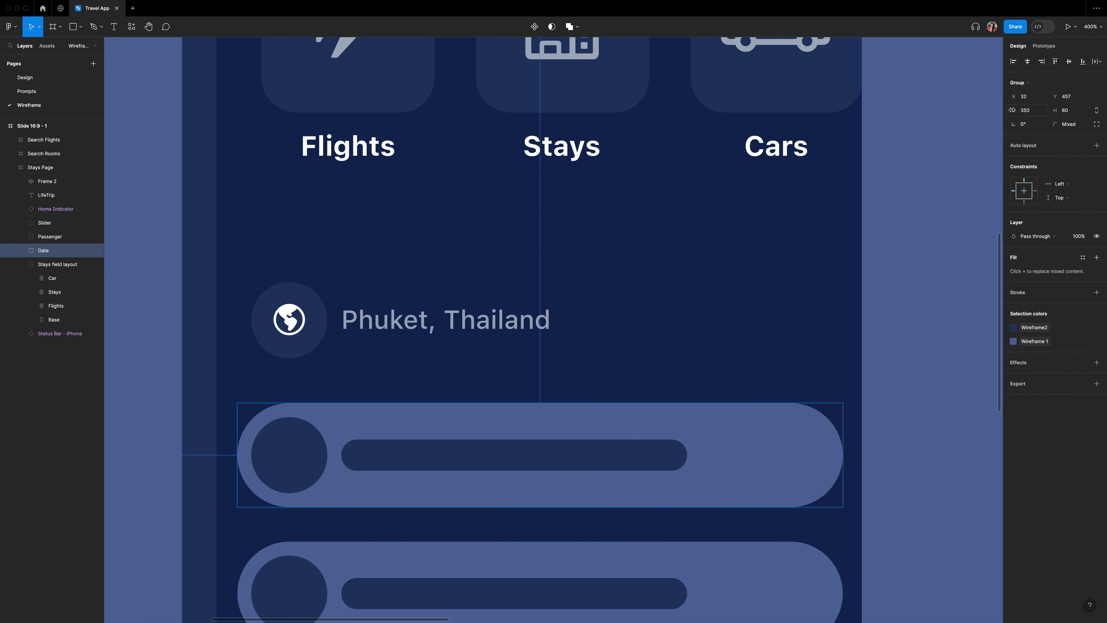
click(514, 317)
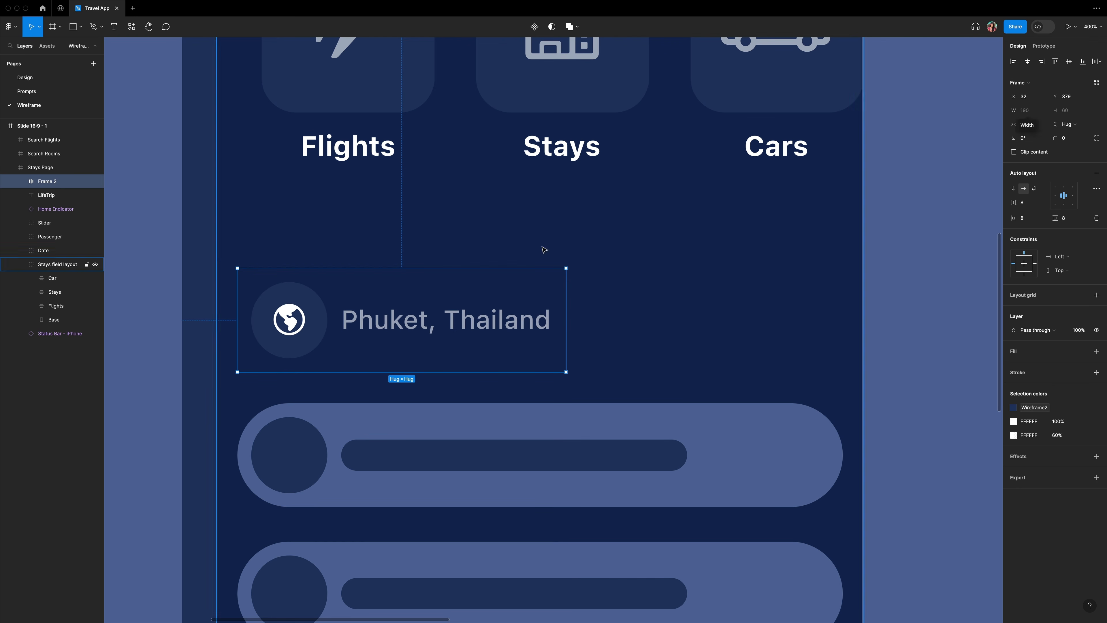
drag(566, 339, 803, 347)
key(super+z)
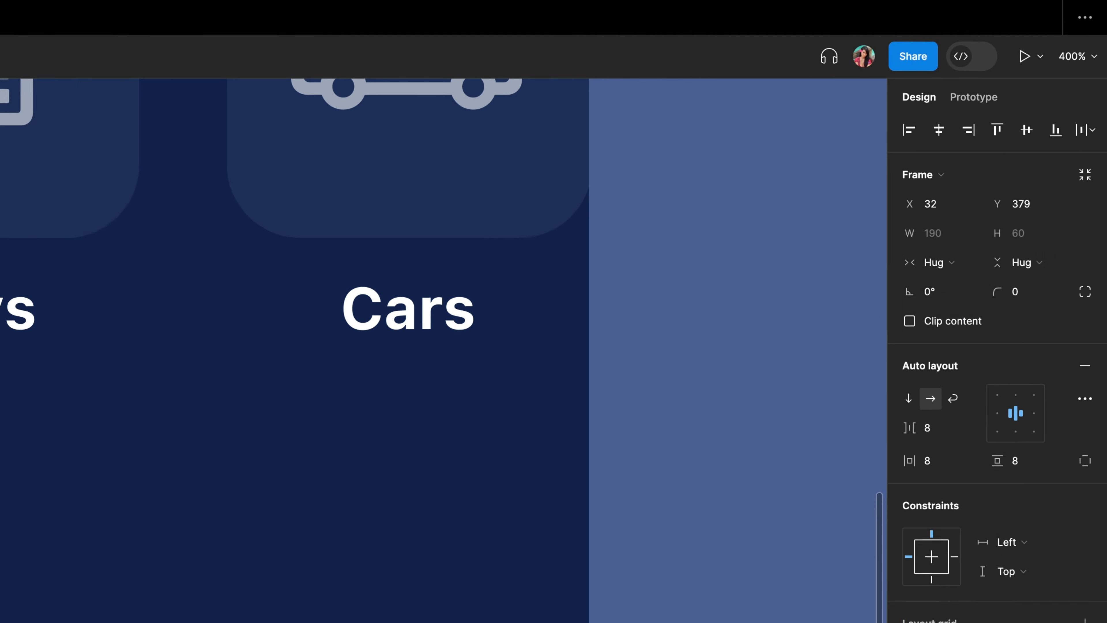
click(1027, 125)
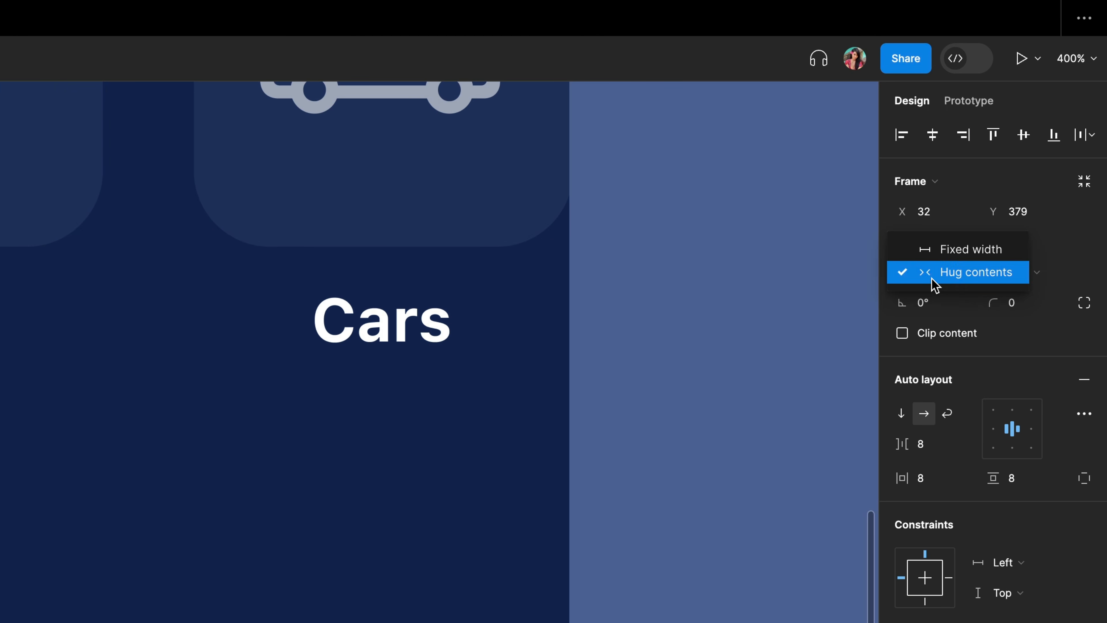
click(1044, 114)
text(350)
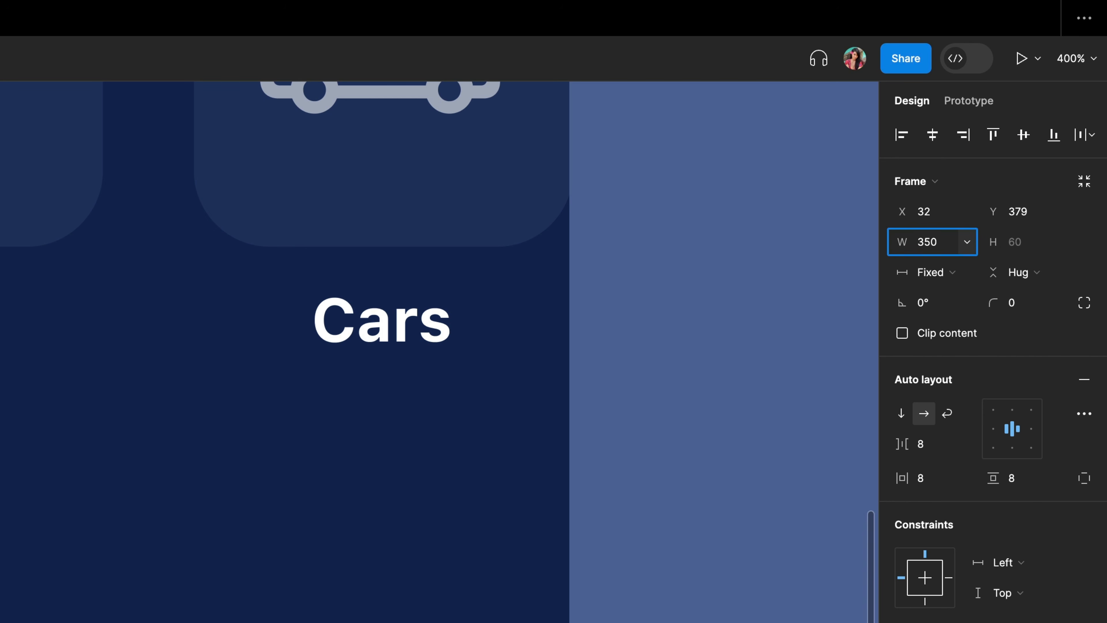
key(Return)
click(993, 429)
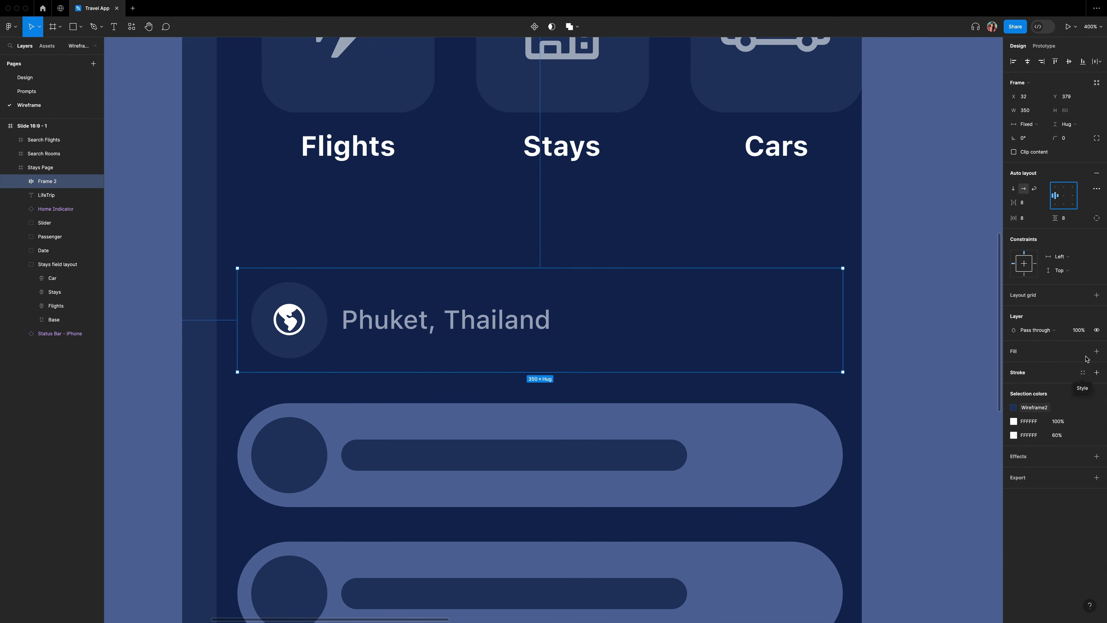
Fill the location field frame with the Wireframe 1 colour and set its corner radius to 30.
click(1083, 352)
click(927, 410)
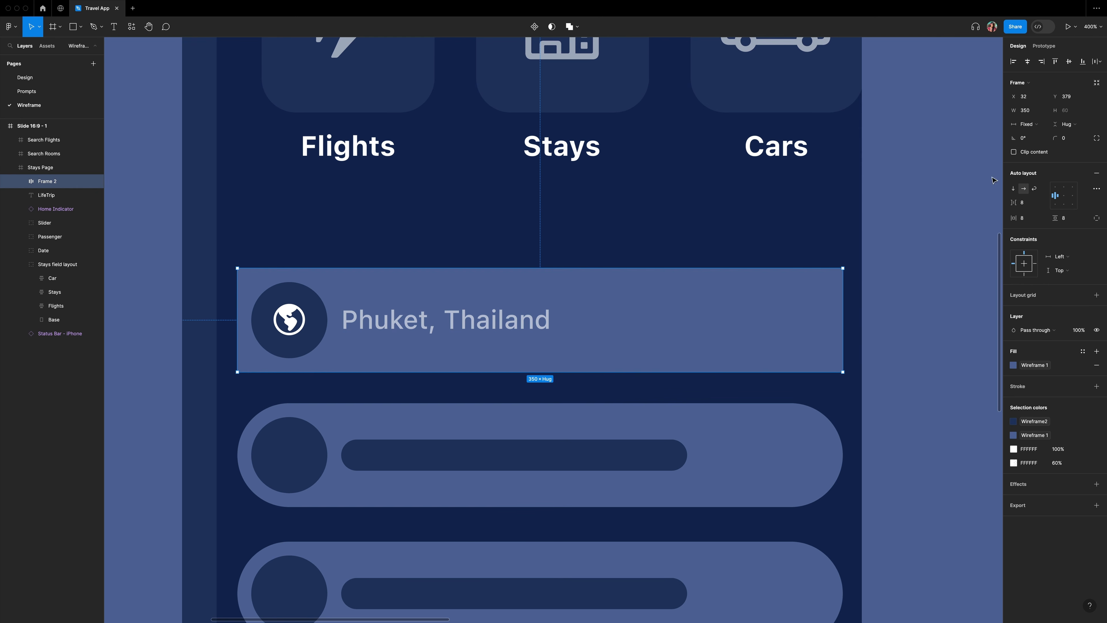
click(1074, 140)
text(30)
key(Return)
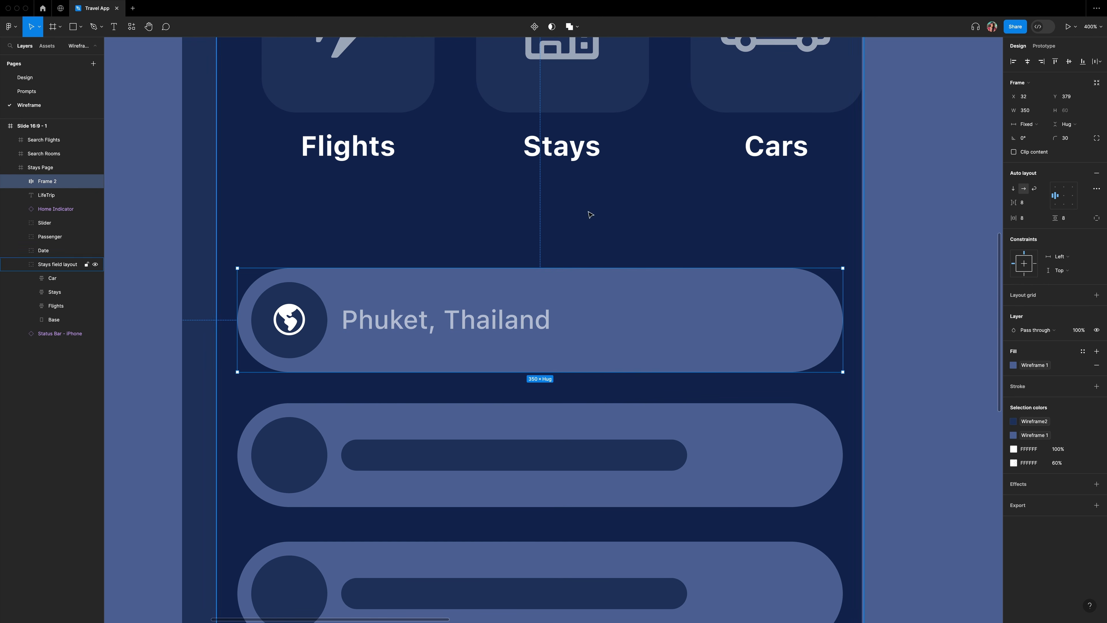
Replace the Date and Passenger wireframe placeholders with copies of the finished location field.
scroll(677, 305, down, 2)
click(726, 354)
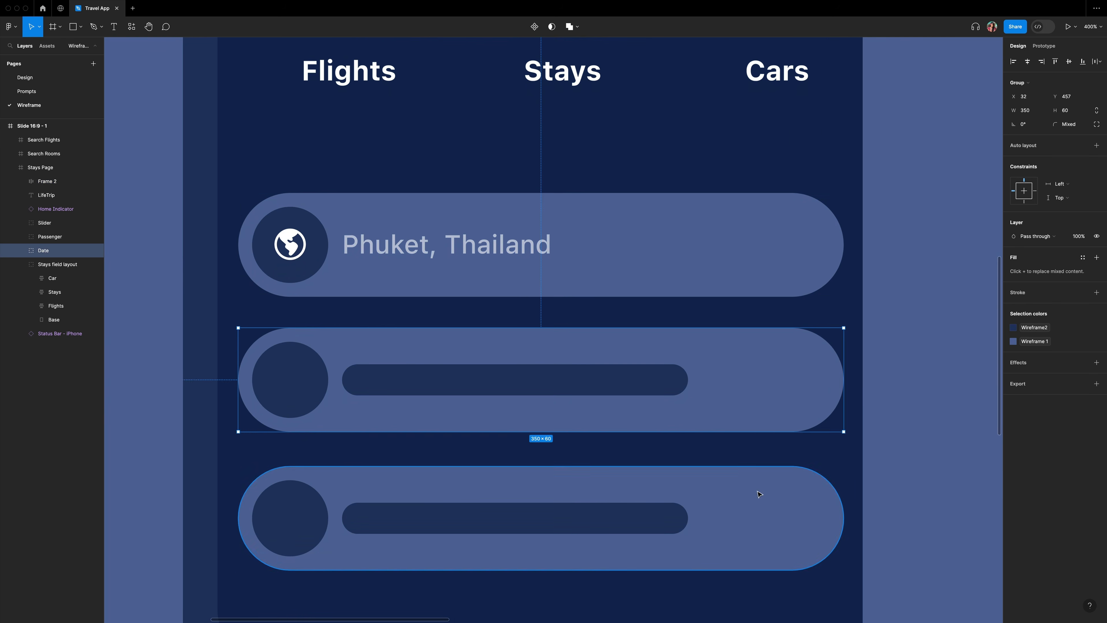
shift+super+click(757, 491)
right_click(756, 491)
click(780, 369)
click(765, 493)
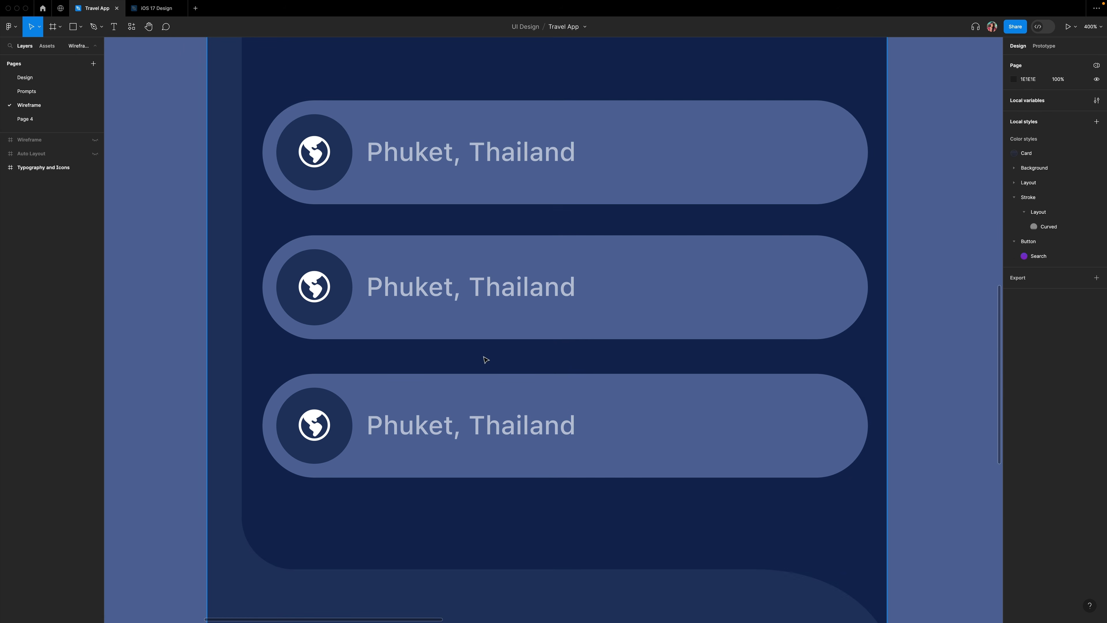
Collapse the Location layer and select the Location, Date and Passenger frames together to review the three fields.
click(573, 418)
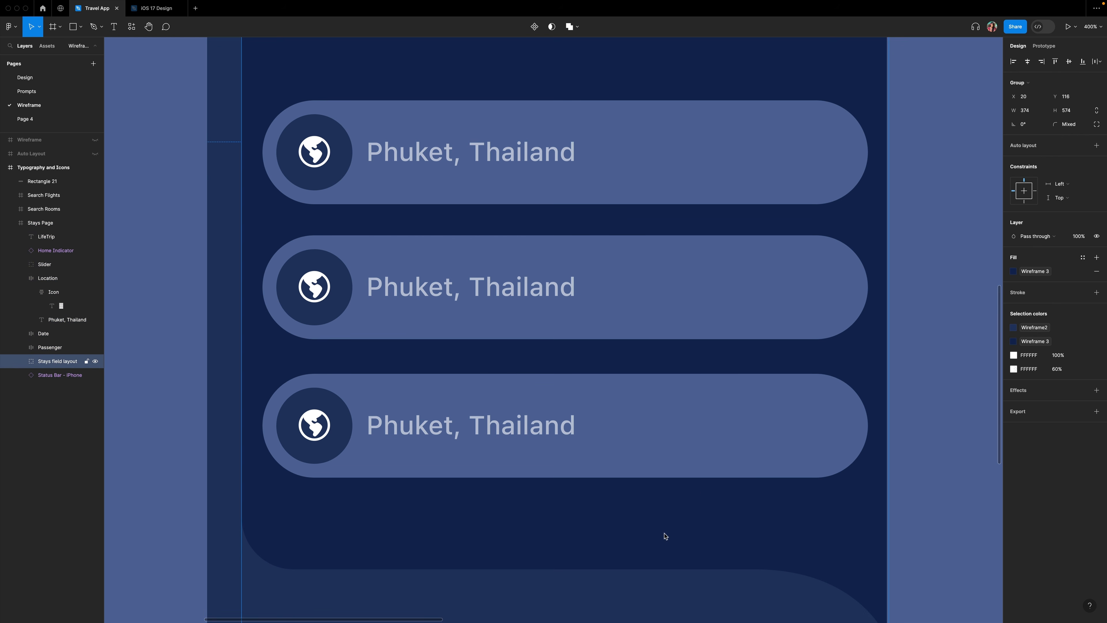
click(55, 279)
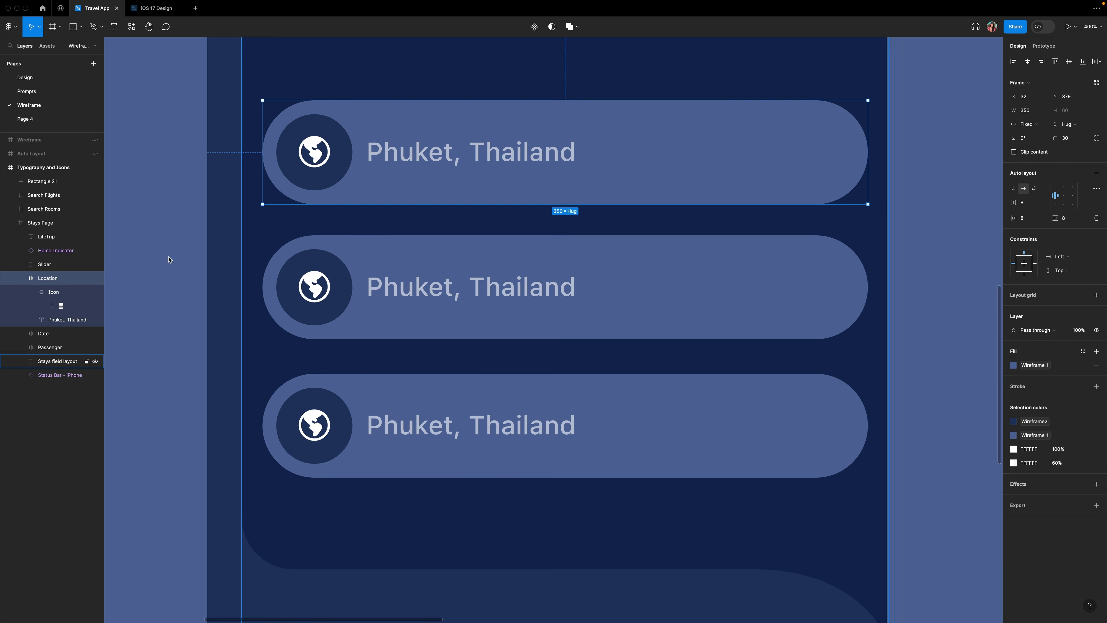
click(22, 279)
shift+click(41, 292)
shift+click(53, 305)
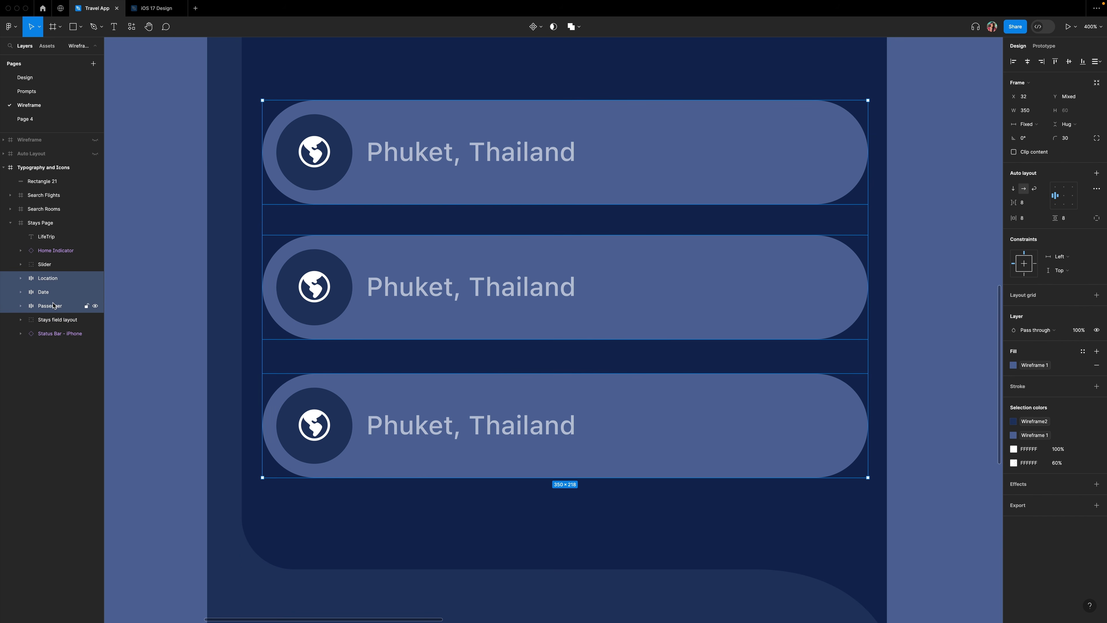
Add the text "Search" below the three fields and set its text box to auto width.
scroll(436, 348, down, 3)
key(t)
drag(442, 339, 668, 388)
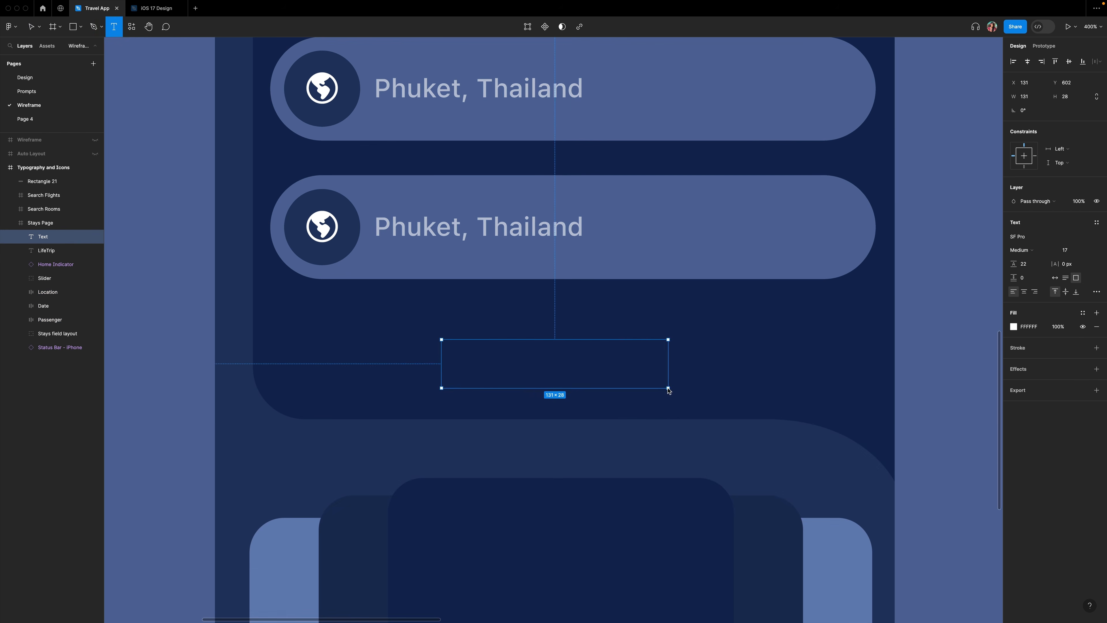
text(Search)
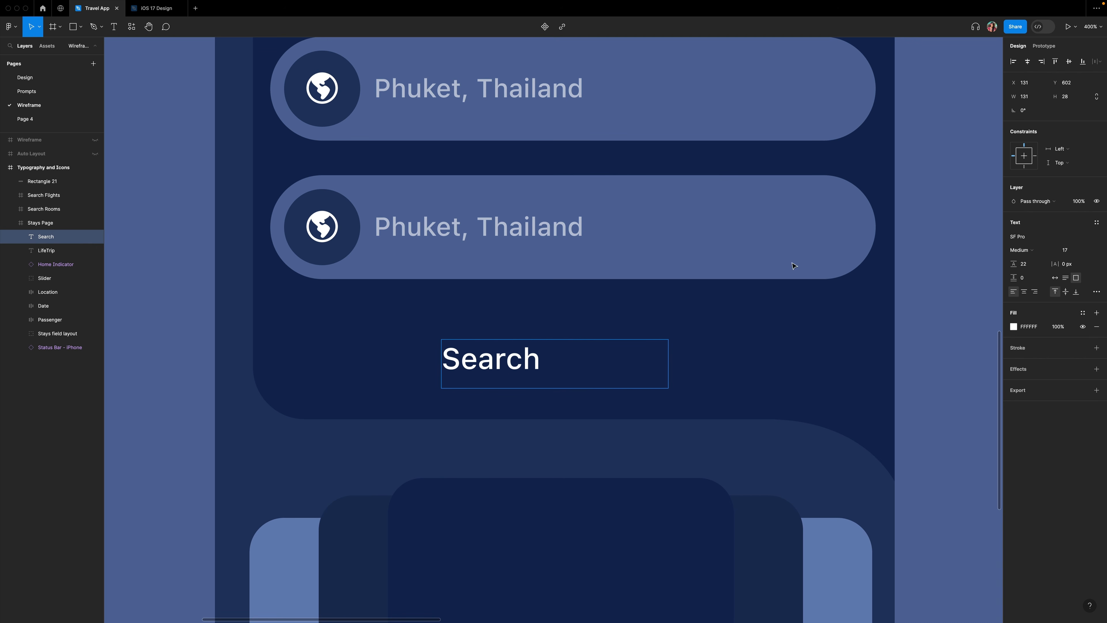
key(super+a)
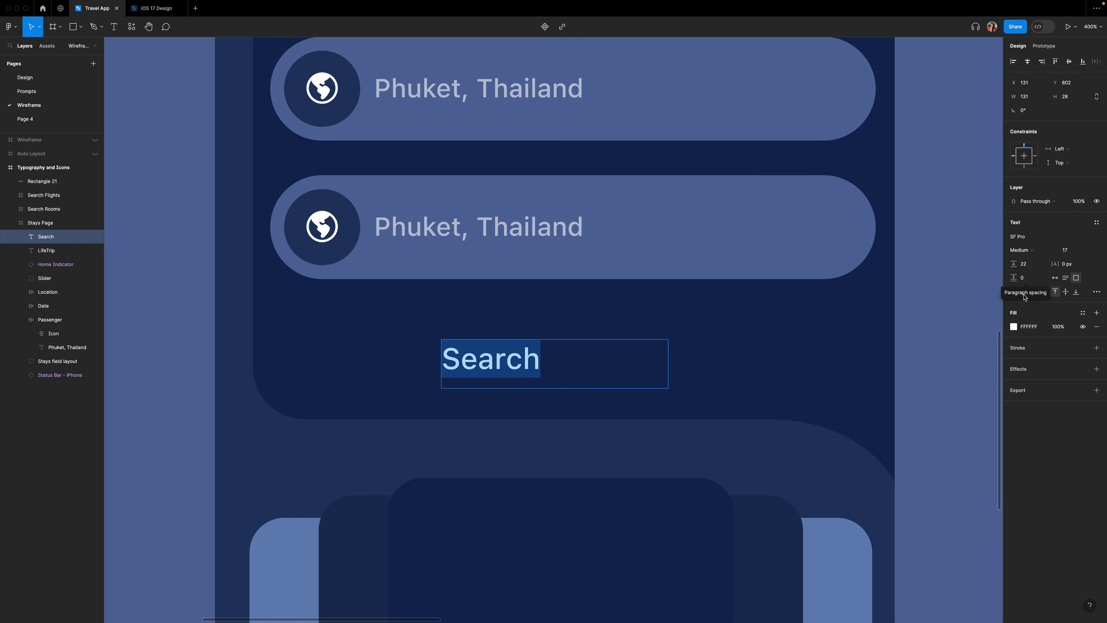
click(1056, 278)
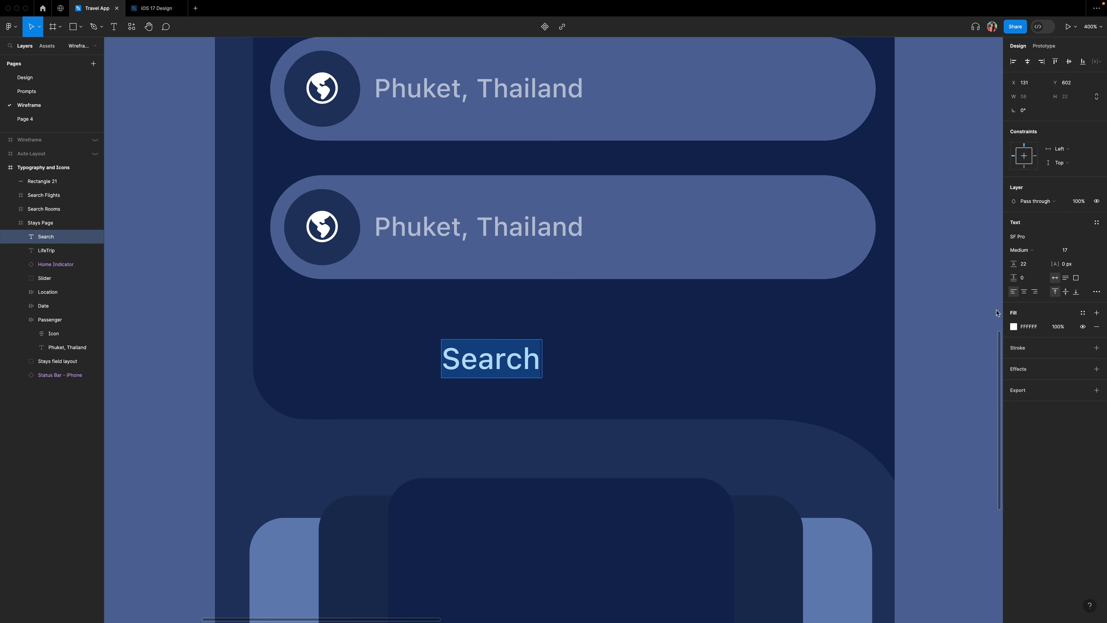
Wrap the Search text in an auto layout frame with a fixed size of 330 × 44 and move it left beneath the fields.
key(Escape)
key(shift+a)
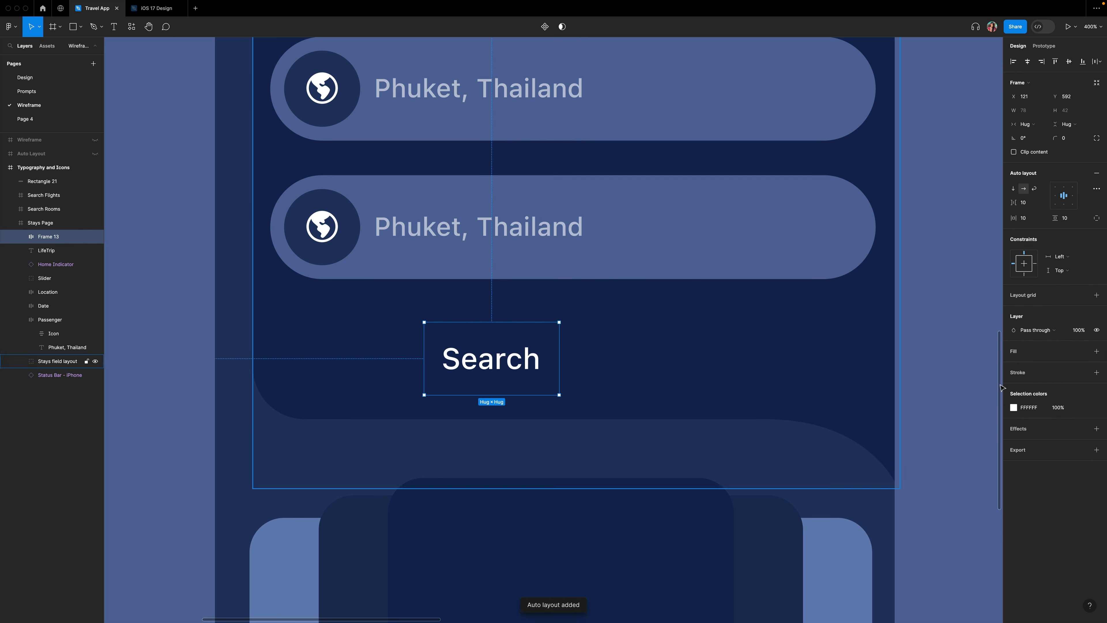
click(1029, 124)
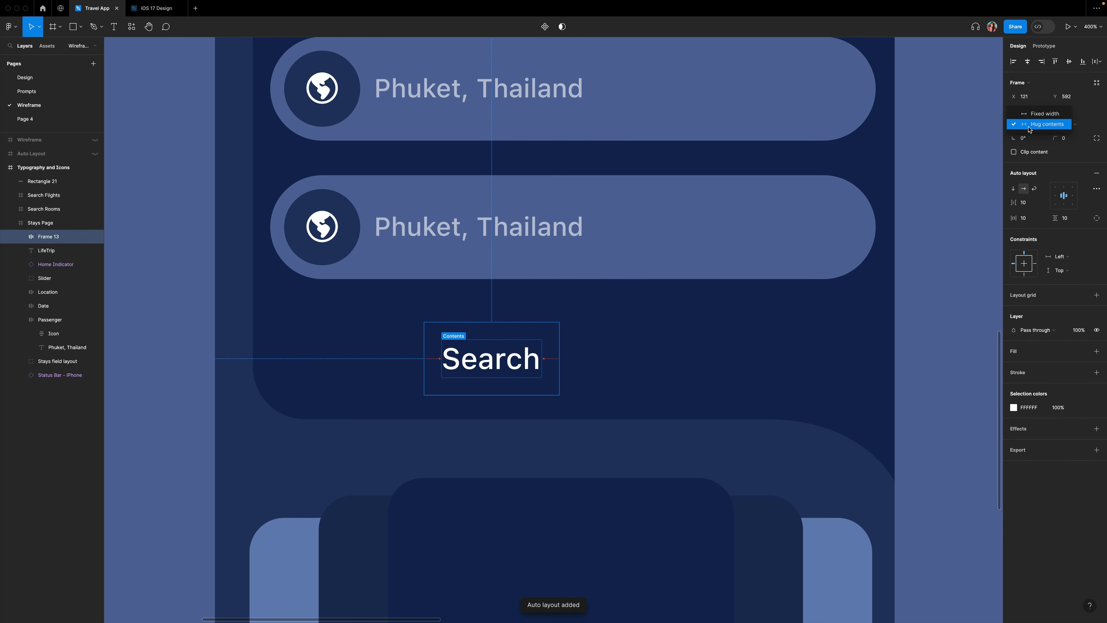
click(1034, 114)
click(1069, 140)
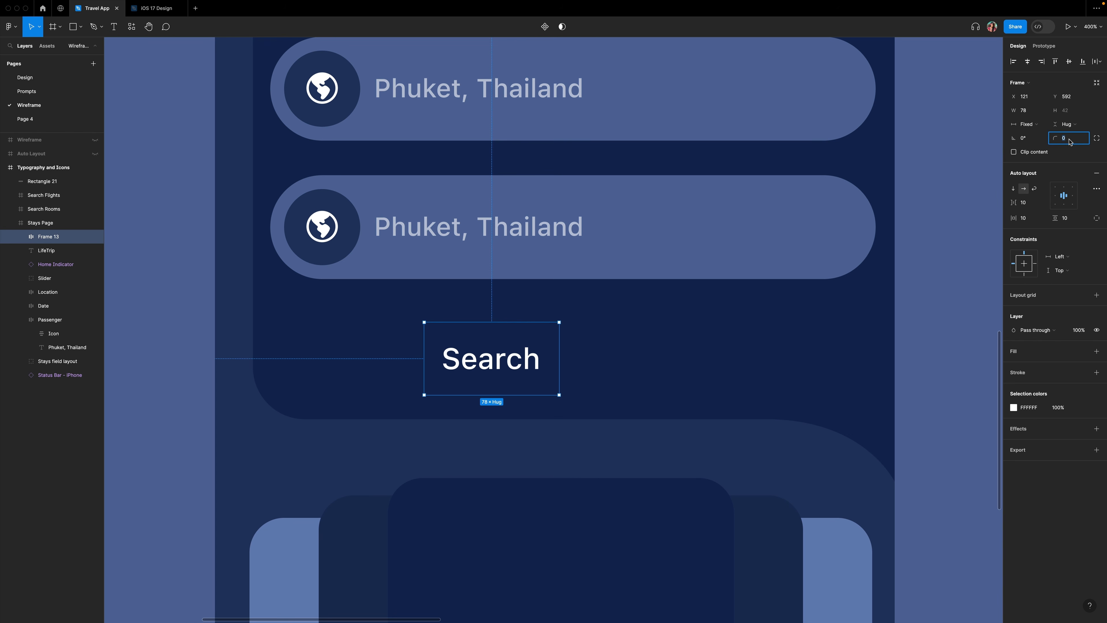
click(1076, 126)
click(1066, 114)
click(1028, 111)
text(330)
key(Tab)
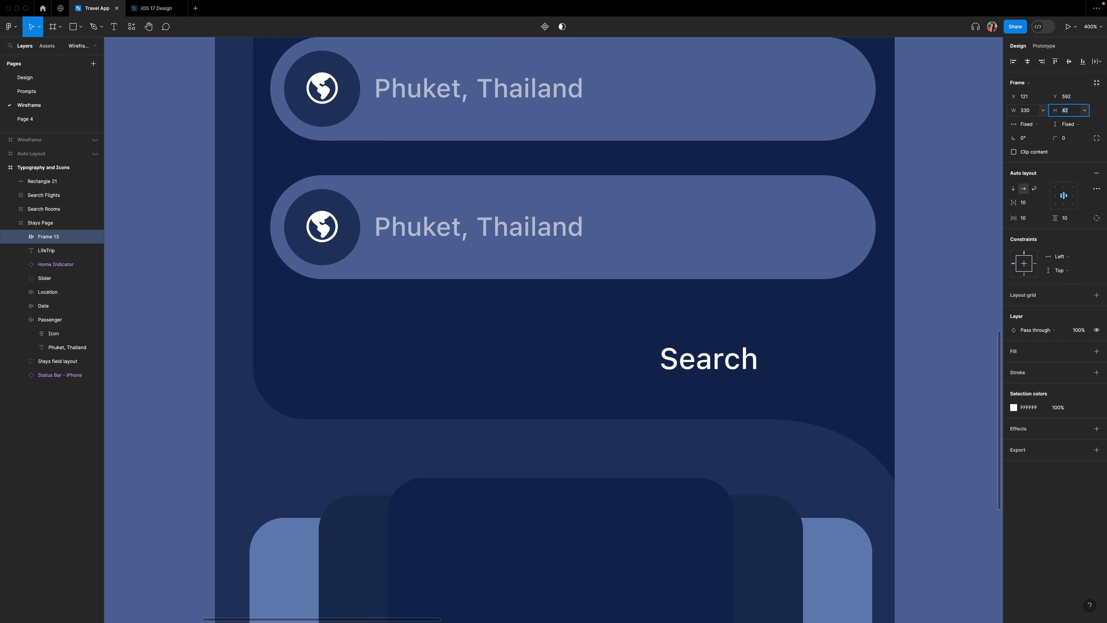
text(44)
key(Return)
drag(733, 353, 613, 350)
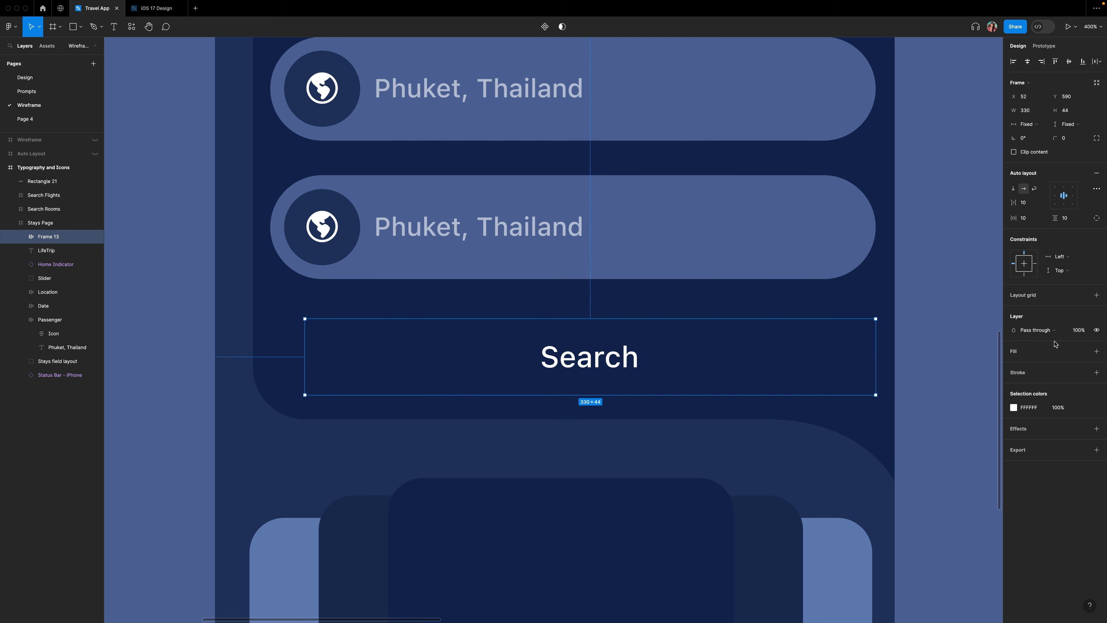
Fill the Search button frame with the Wireframe 1 colour and round its corners into a pill shape.
click(1083, 352)
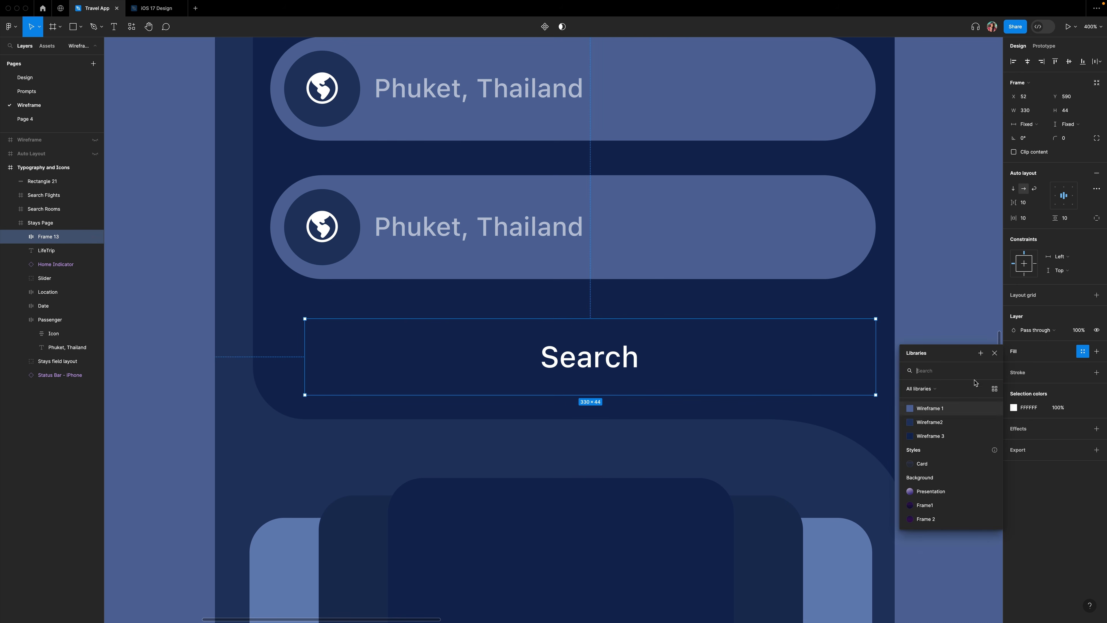
click(930, 408)
click(1072, 142)
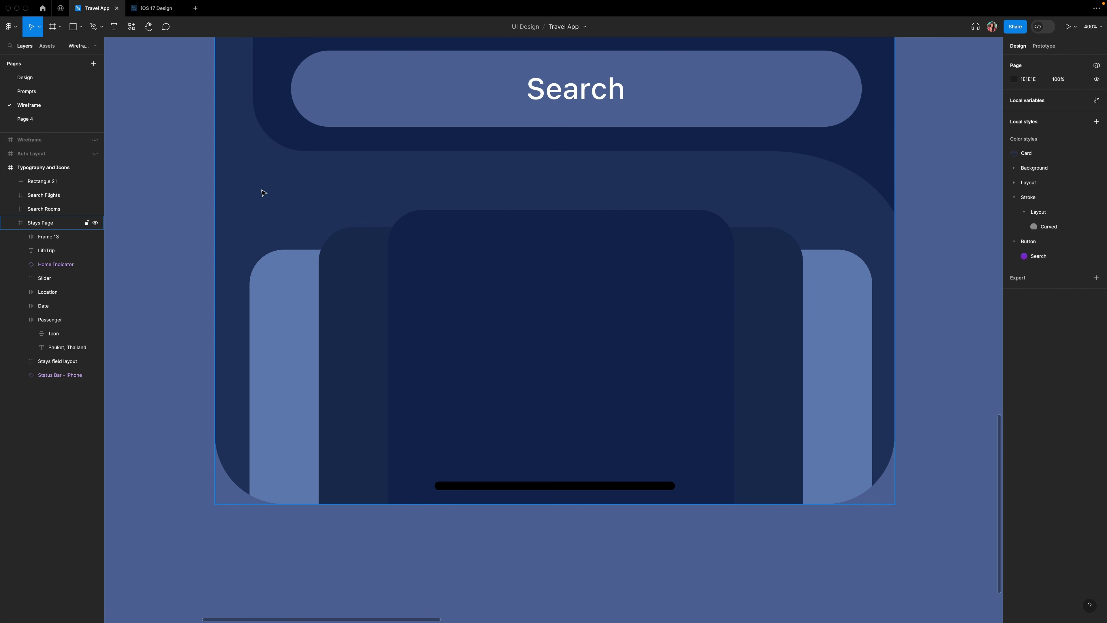
Nudge the Slider group down by 10 and add the auto-width heading "Ideas for your next trip" above it.
click(496, 318)
key(shift+Down)
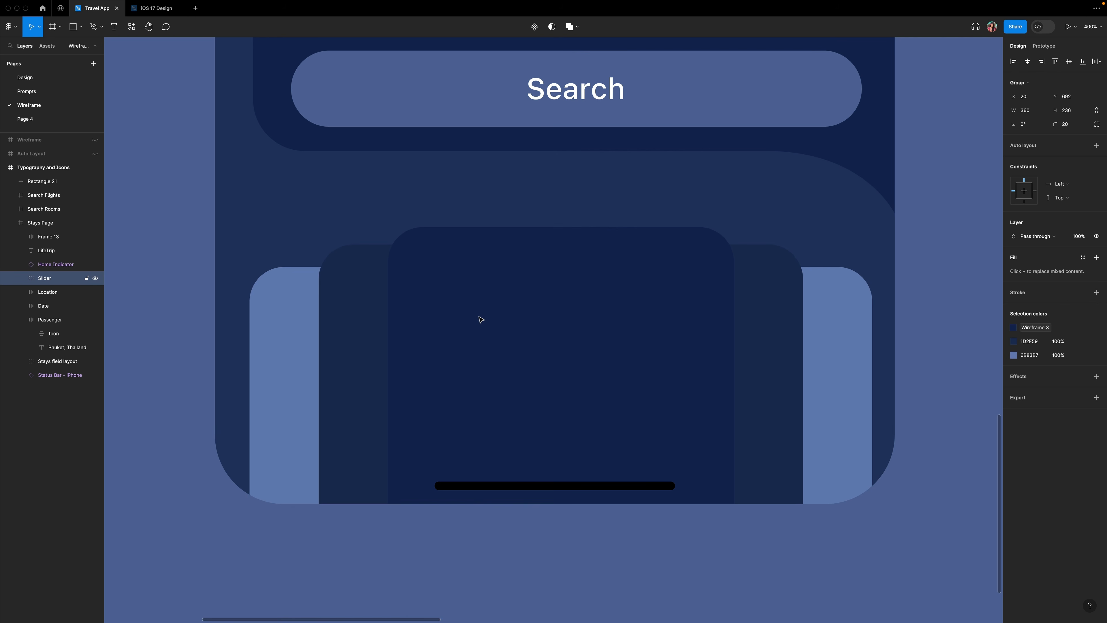
click(269, 183)
key(t)
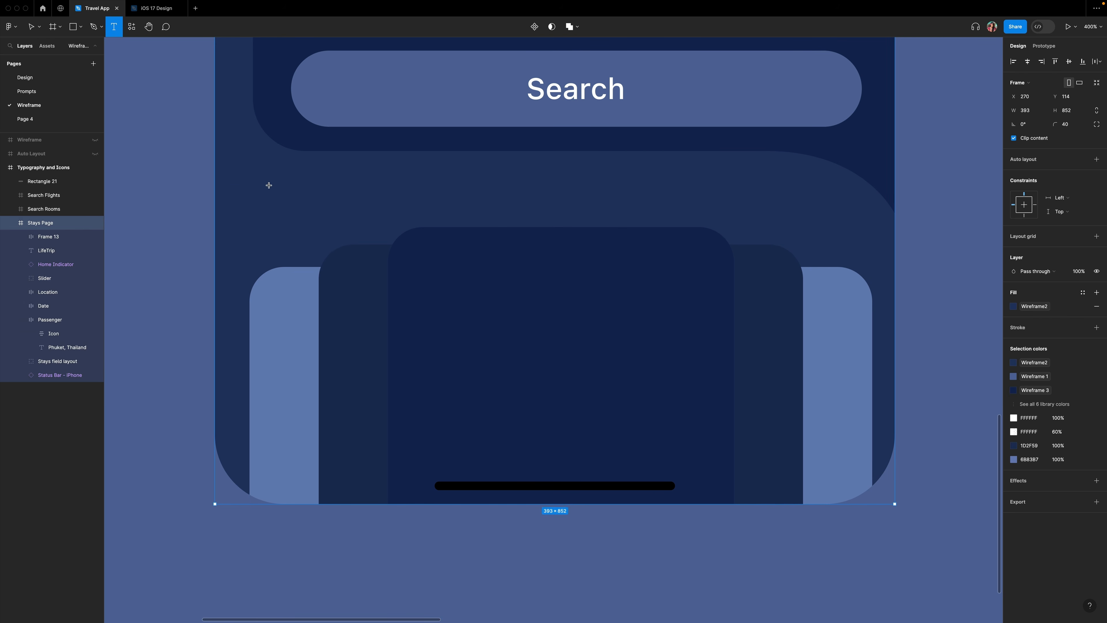
drag(260, 184, 500, 214)
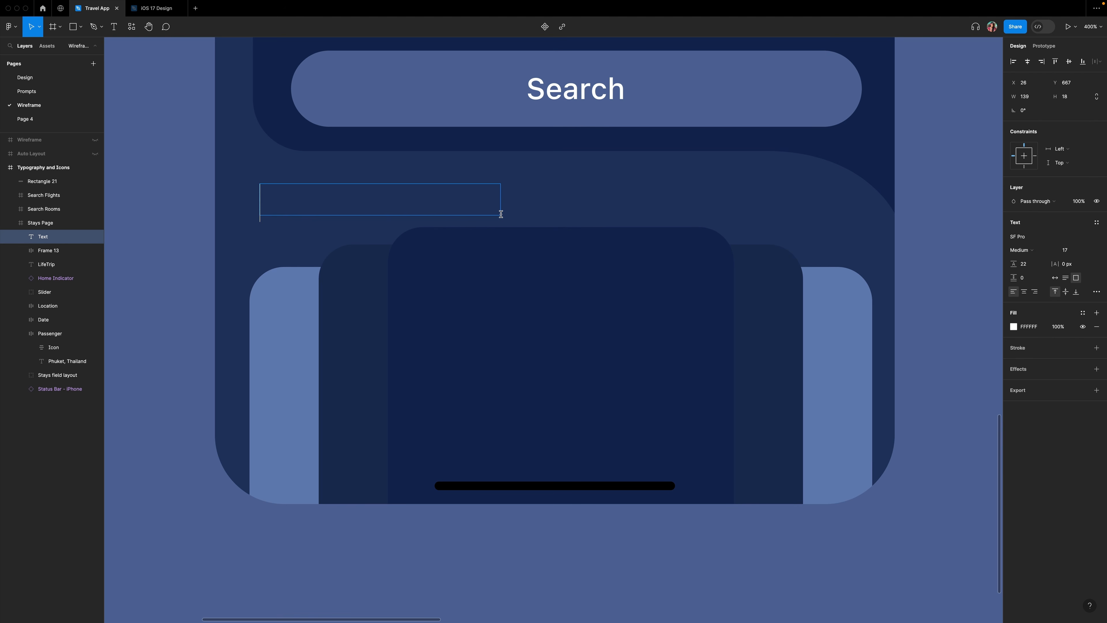
text(Ideas fo)
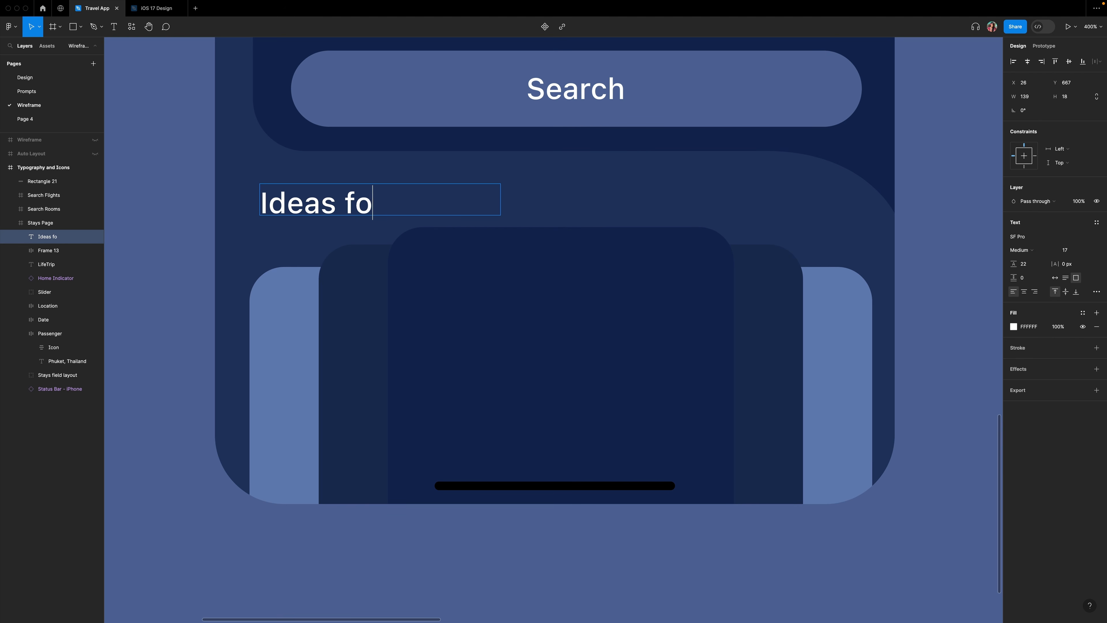
text(r your next trip)
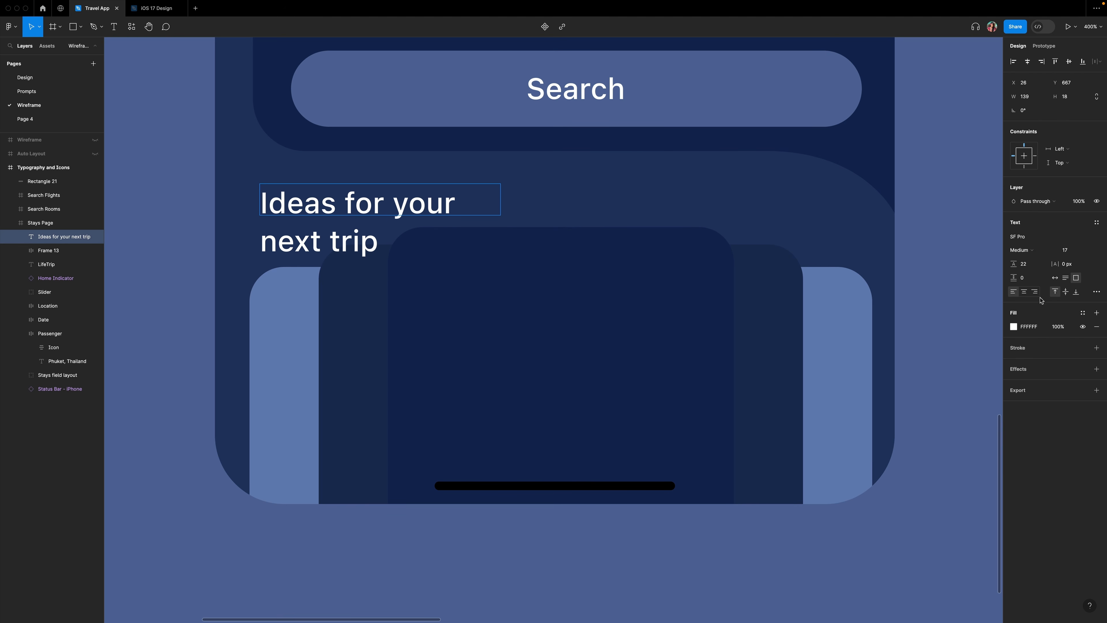
click(1055, 277)
Set the "Ideas for your next trip" heading to the Compressed Bold font style and uppercase.
drag(583, 203, 253, 197)
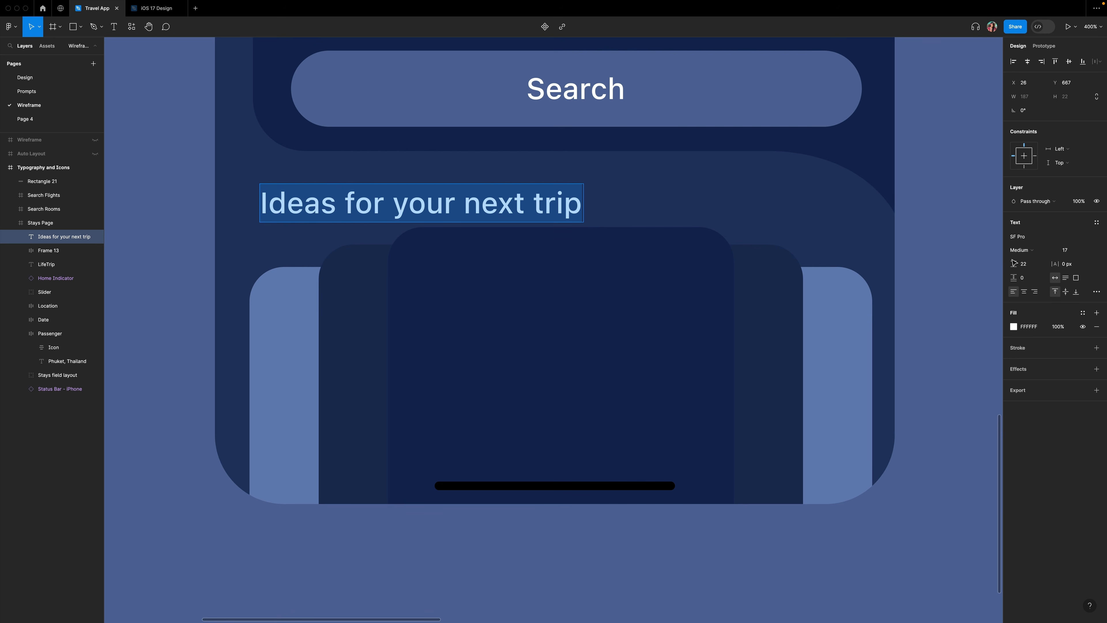
click(1036, 251)
scroll(1060, 73, up, 2)
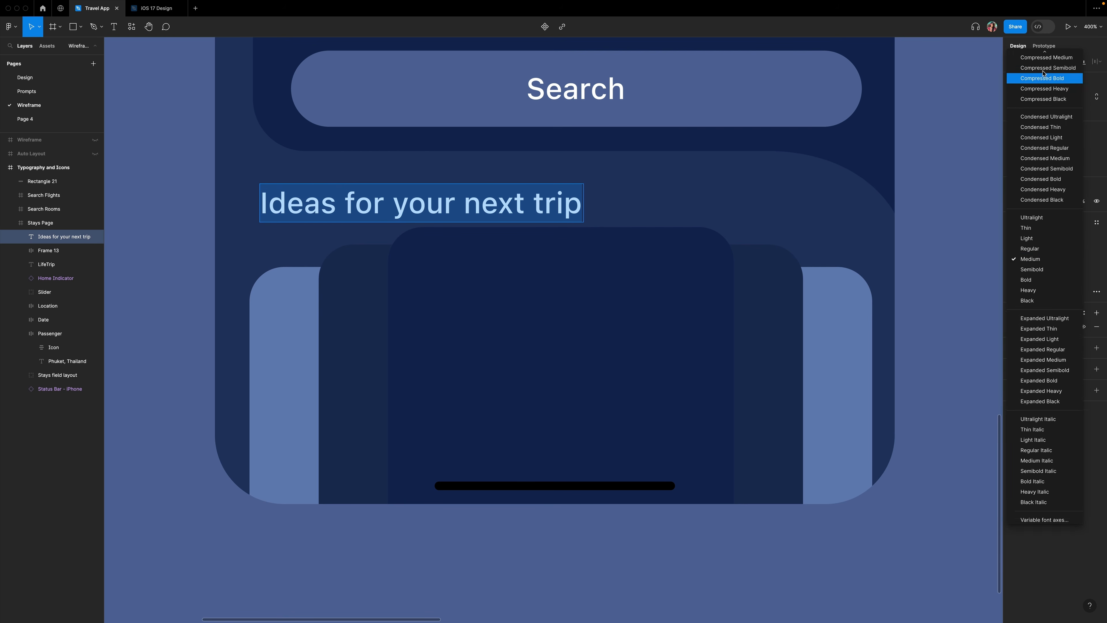
click(1036, 119)
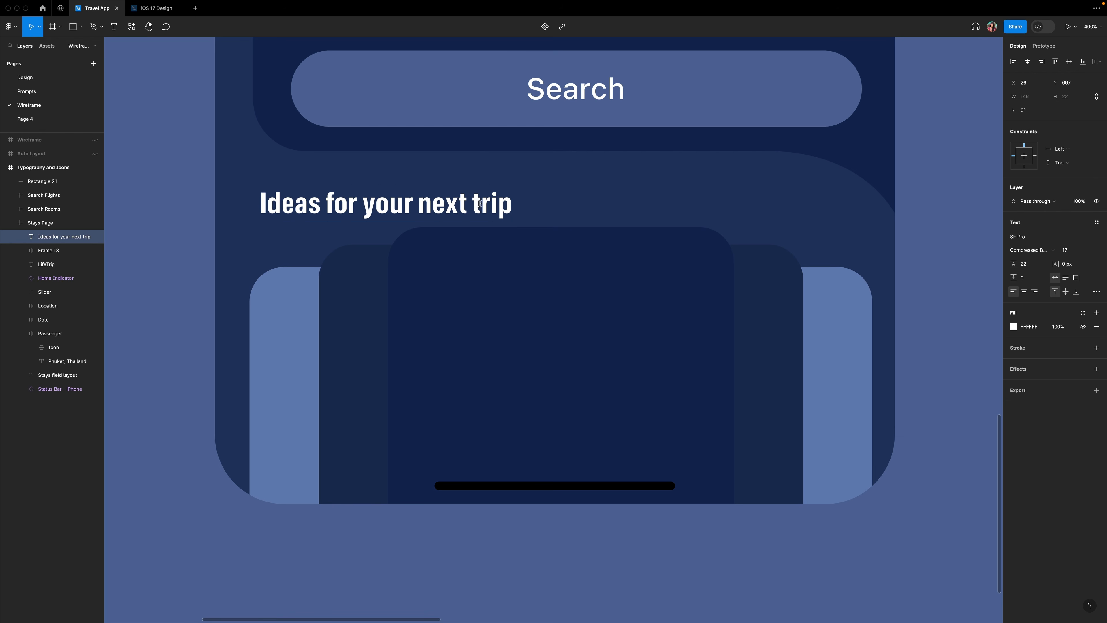
click(1097, 291)
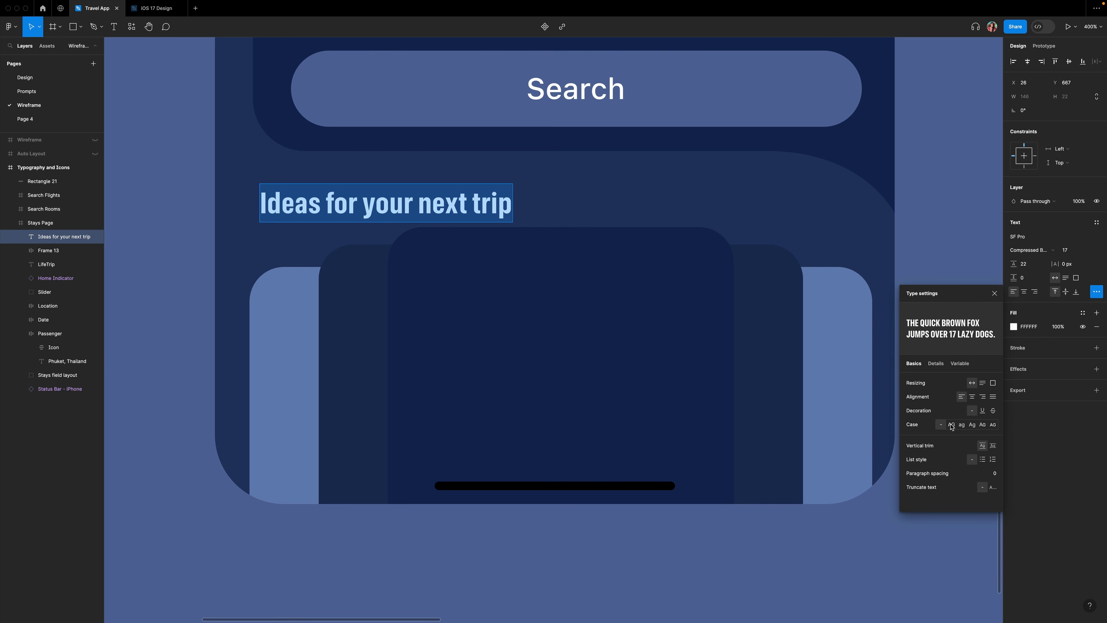
click(952, 424)
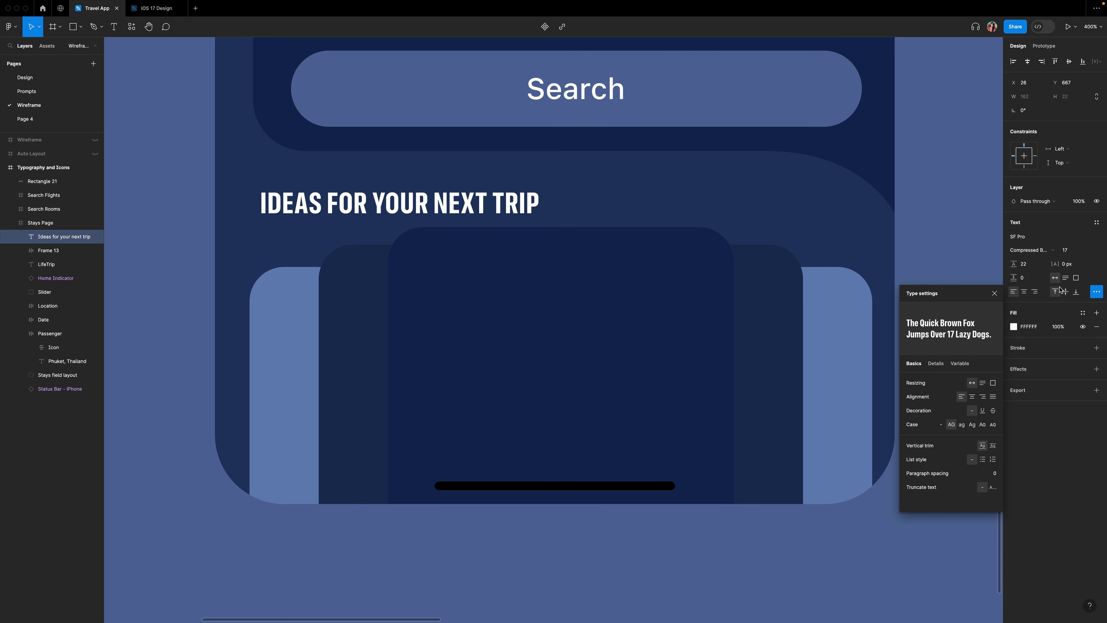
Move the heading so its left edge lines up with the Slider group below it.
click(649, 198)
drag(401, 204, 391, 202)
click(479, 363)
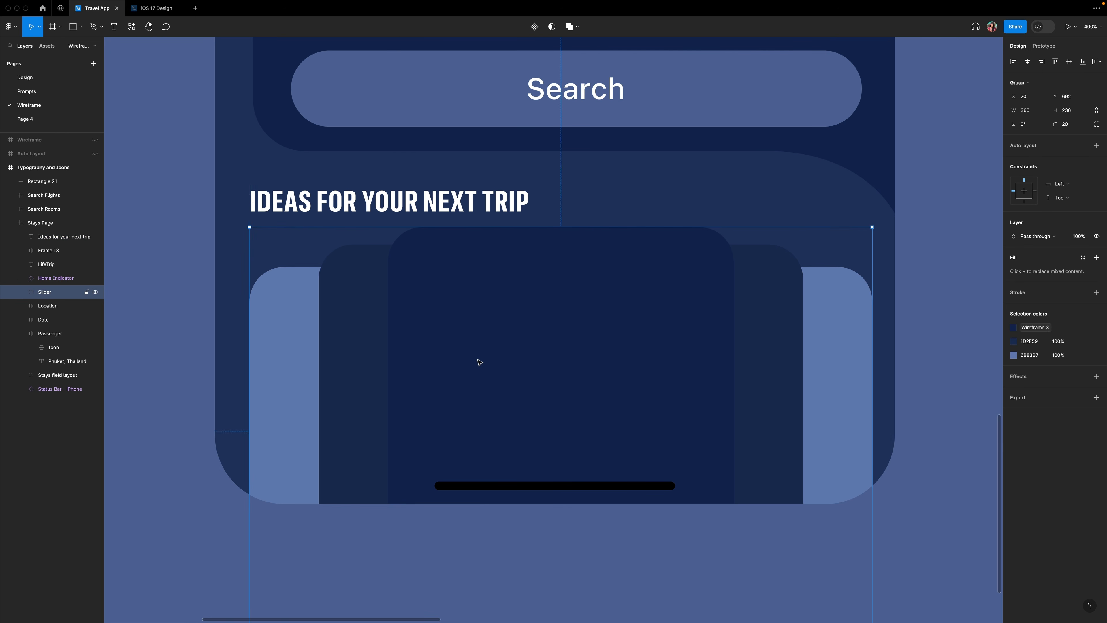
Nudge the Slider group on the Stays Page down by 20.
key(shift+Down)
key(shift+Down)
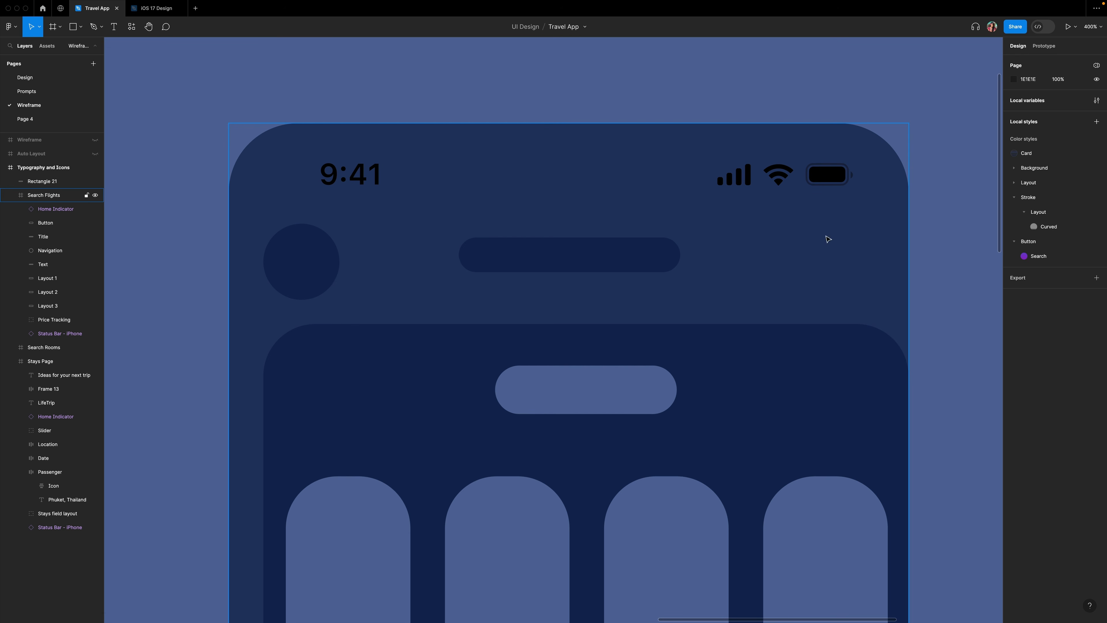
Delete the circle and title bar placeholders above the dark panel on the Search Flights page.
click(47, 46)
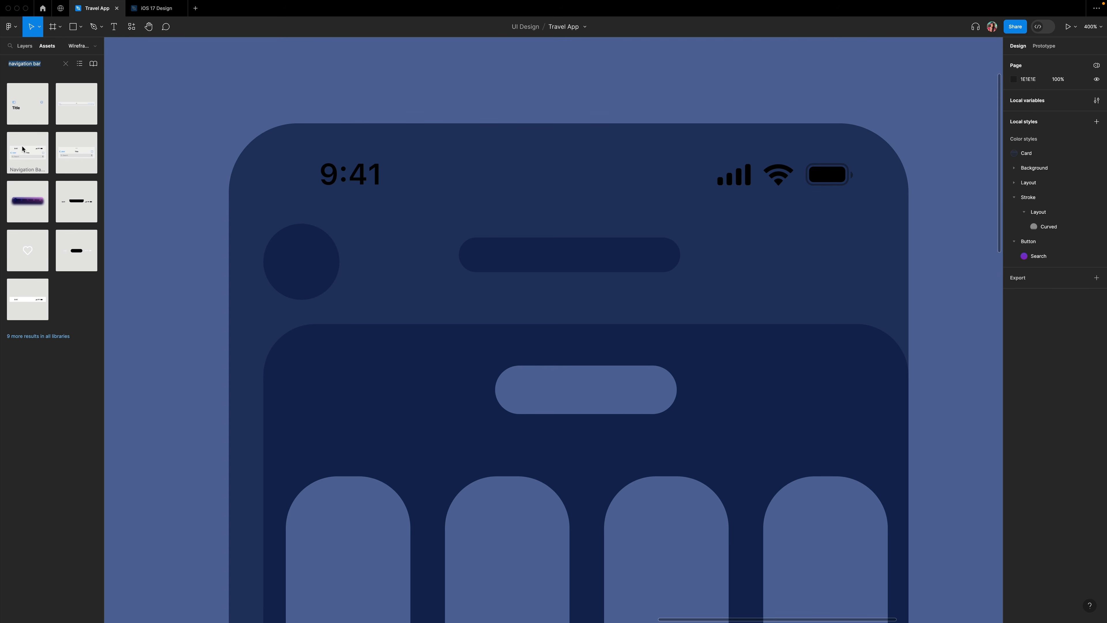
click(301, 261)
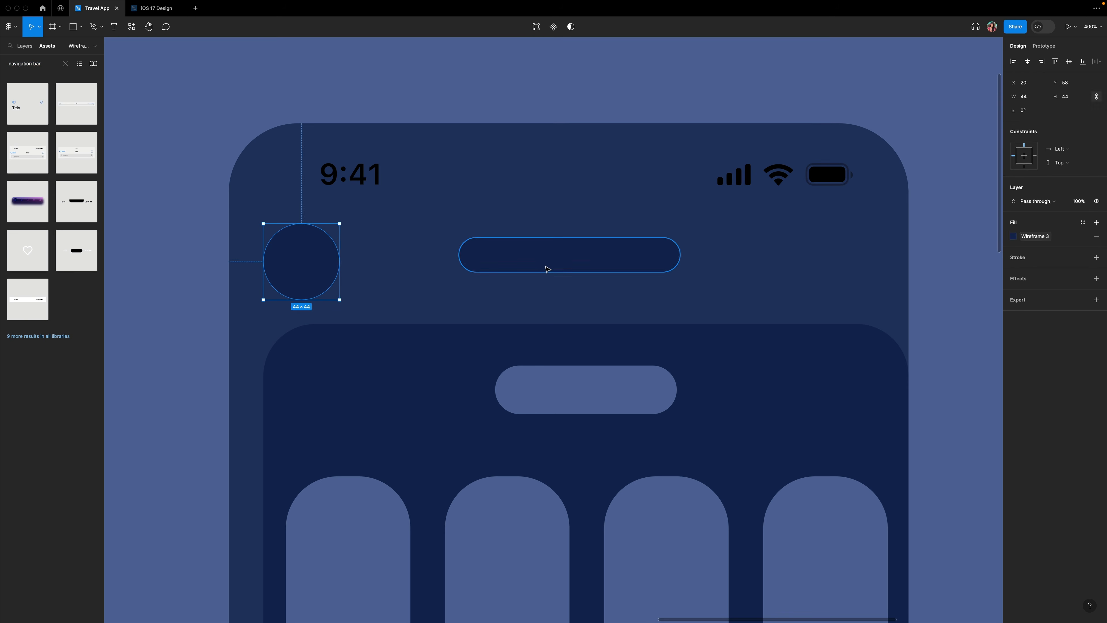
shift+click(546, 265)
key(Delete)
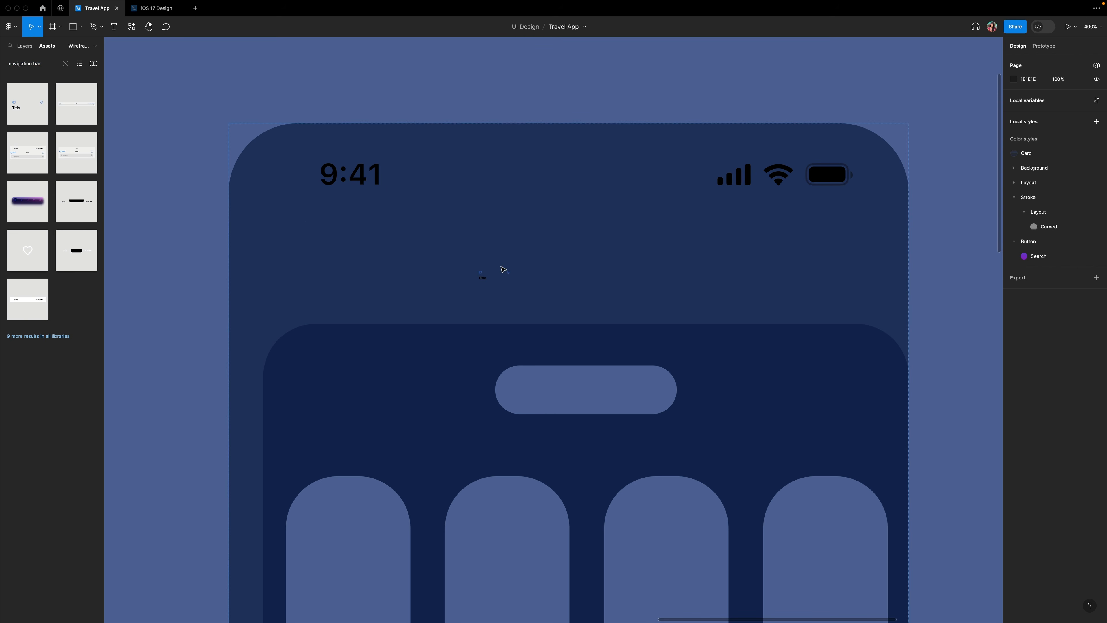
Replace the Search Flights page's status bar with the iPhone Navigation Bar component from the assets.
drag(51, 152, 480, 306)
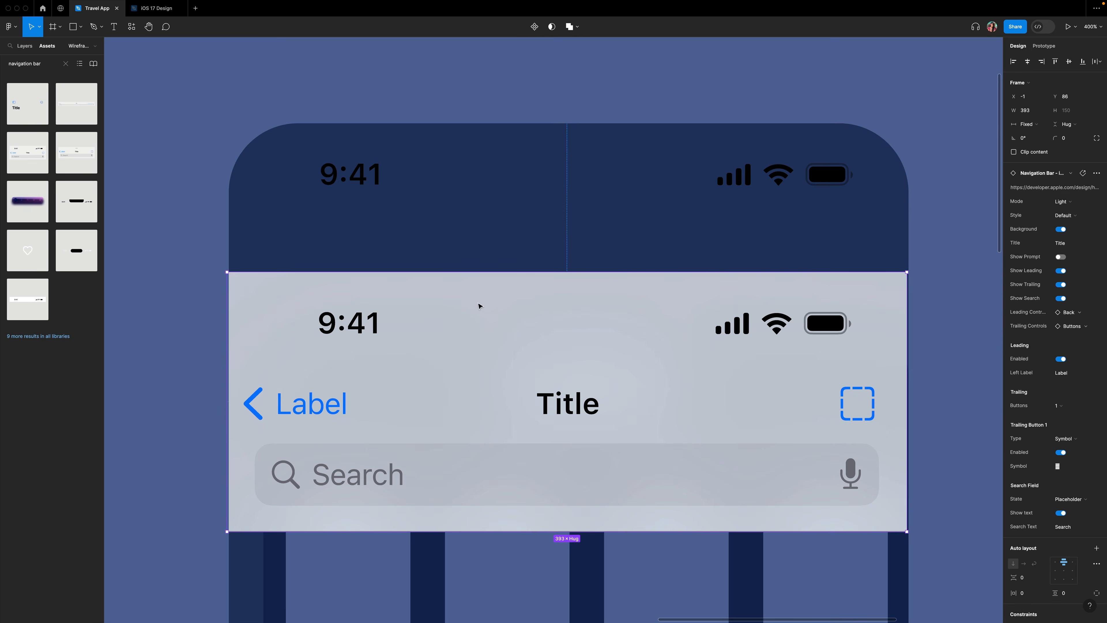
right_click(479, 307)
key(Escape)
key(Delete)
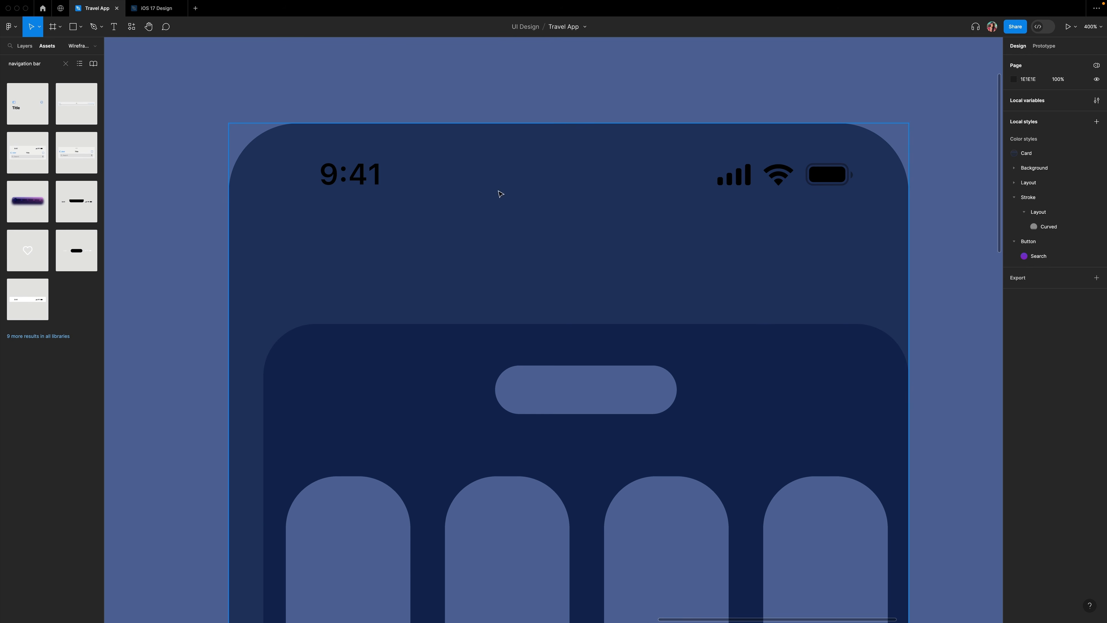
click(387, 170)
right_click(388, 169)
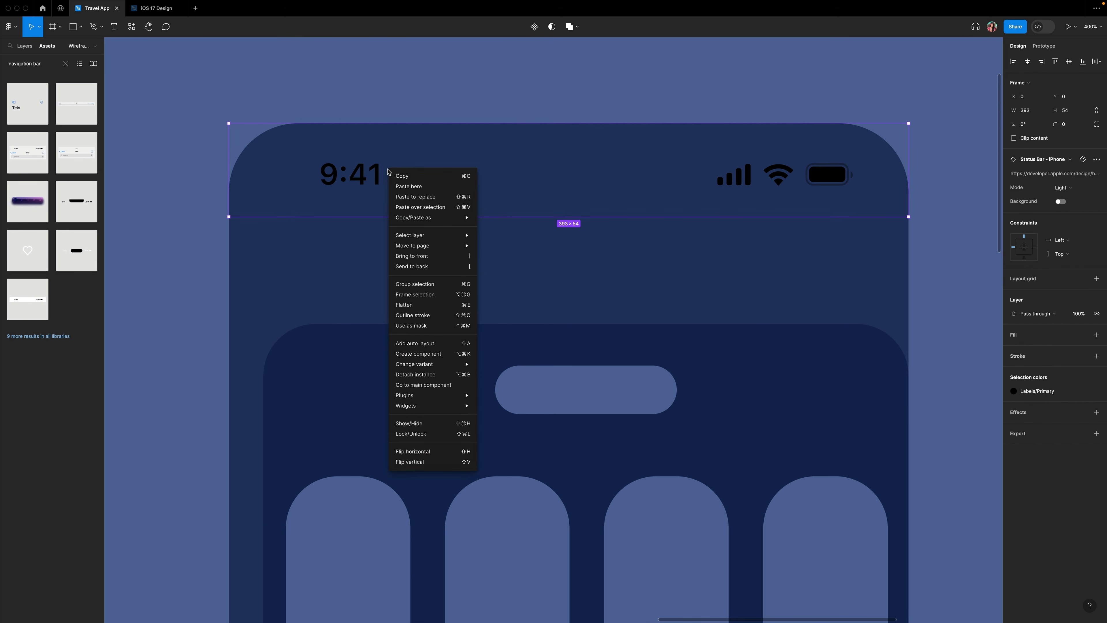
click(427, 201)
Nudge the dark Price Tracking group down by 35 so it clears the navigation bar.
click(353, 432)
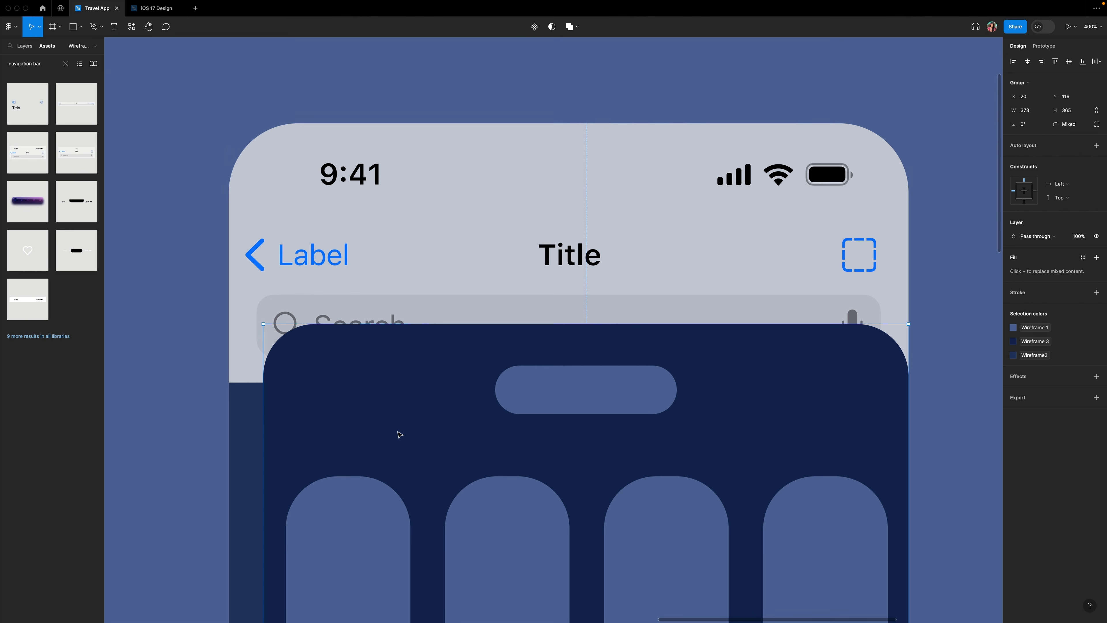
key(shift+Down)
key(shift+Down)
key(shift+Down)
key(shift+Down)
key(Up)
key(Up)
key(Up)
key(Up)
key(Up)
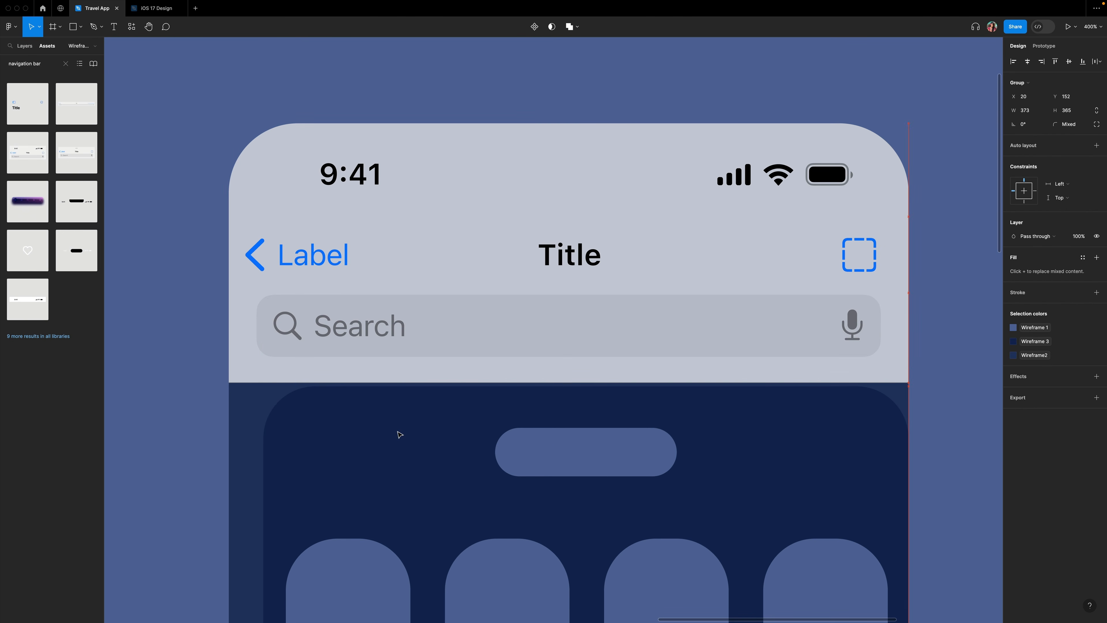
Set the Navigation Bar instance to Dark mode and turn off its background, search field and trailing controls.
click(26, 47)
click(588, 137)
key(Escape)
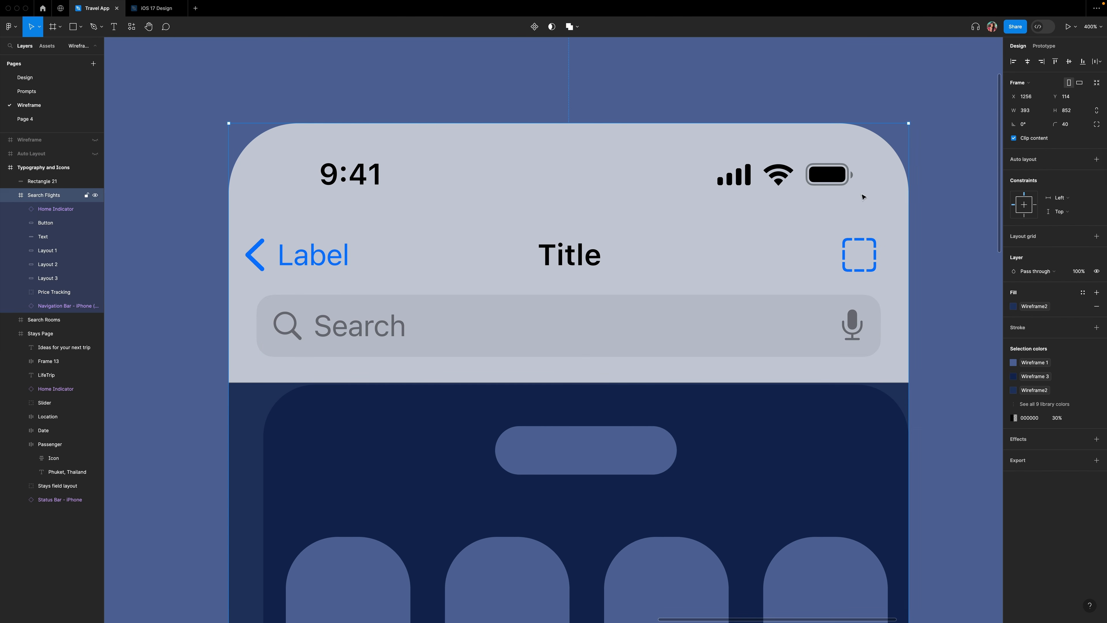
click(477, 250)
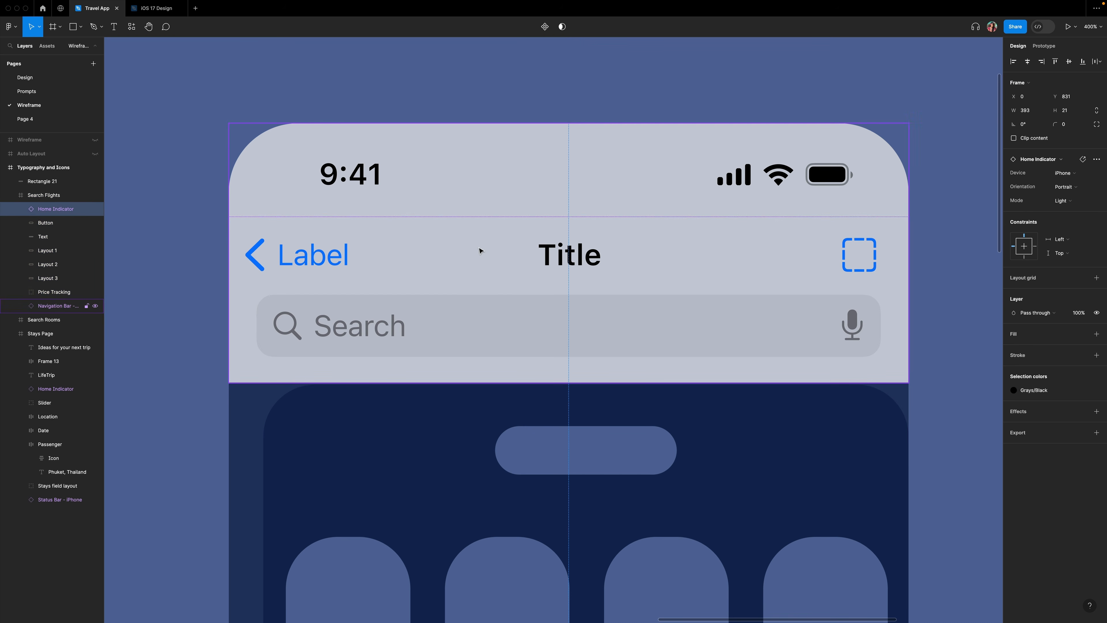
click(1062, 204)
click(1040, 212)
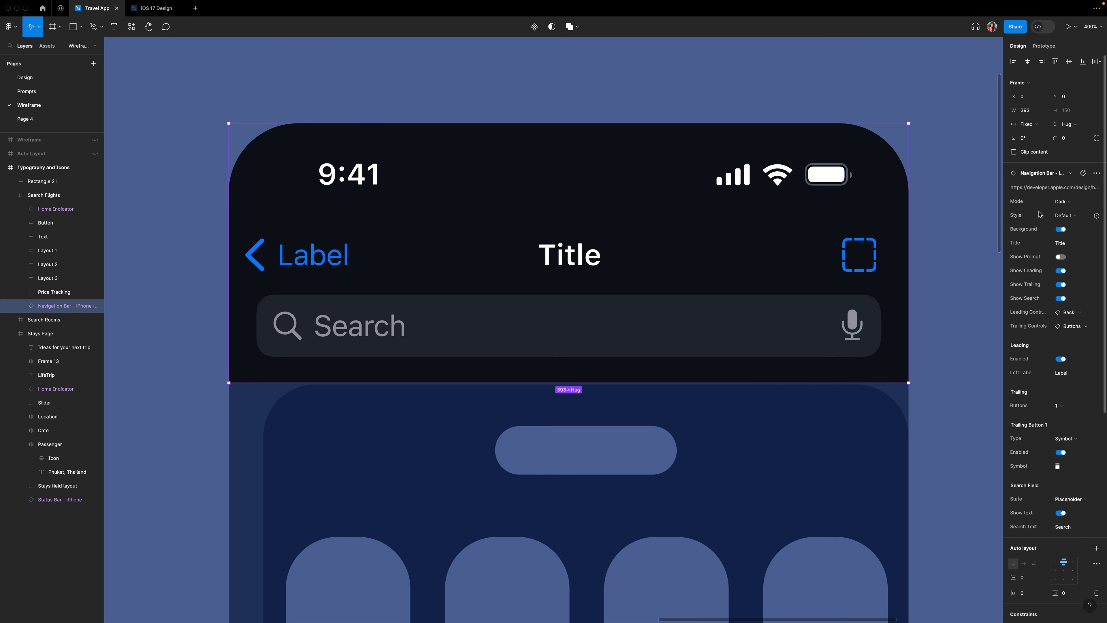
click(1061, 229)
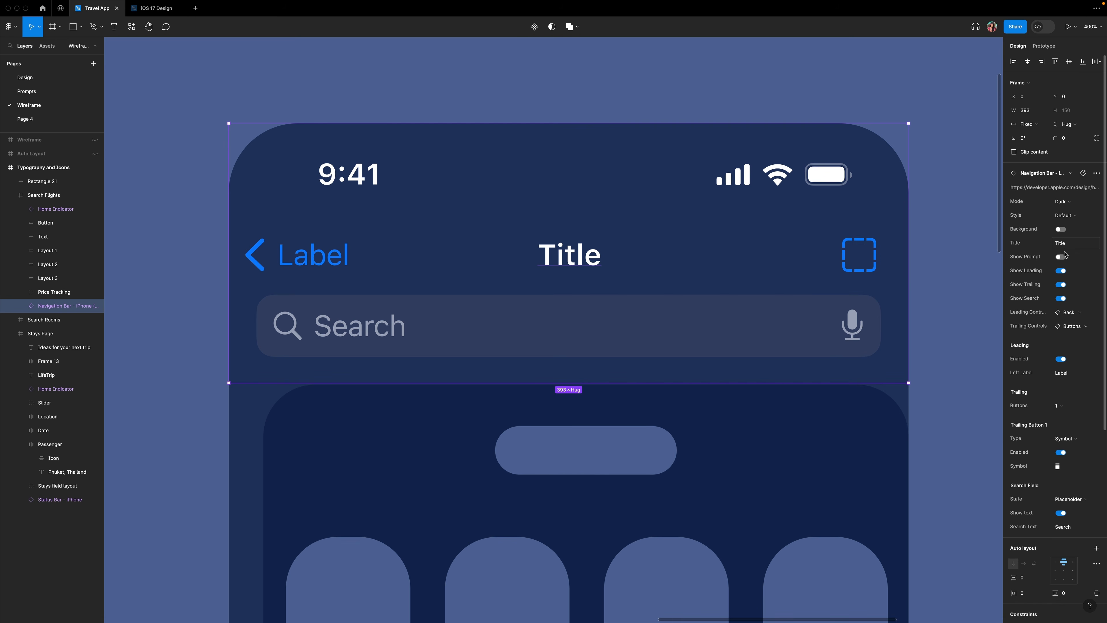
click(1061, 298)
click(1061, 285)
Change the blue colour of the Navigation Bar's back chevron and label to Labels/Tertiary - Dark.
double_click(307, 258)
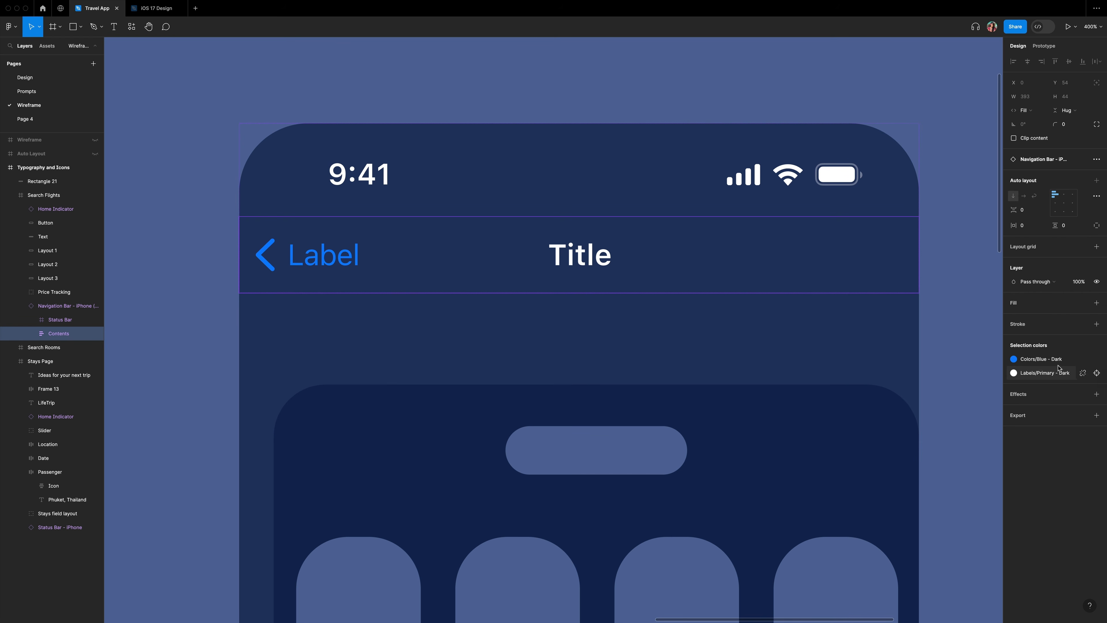
click(1031, 360)
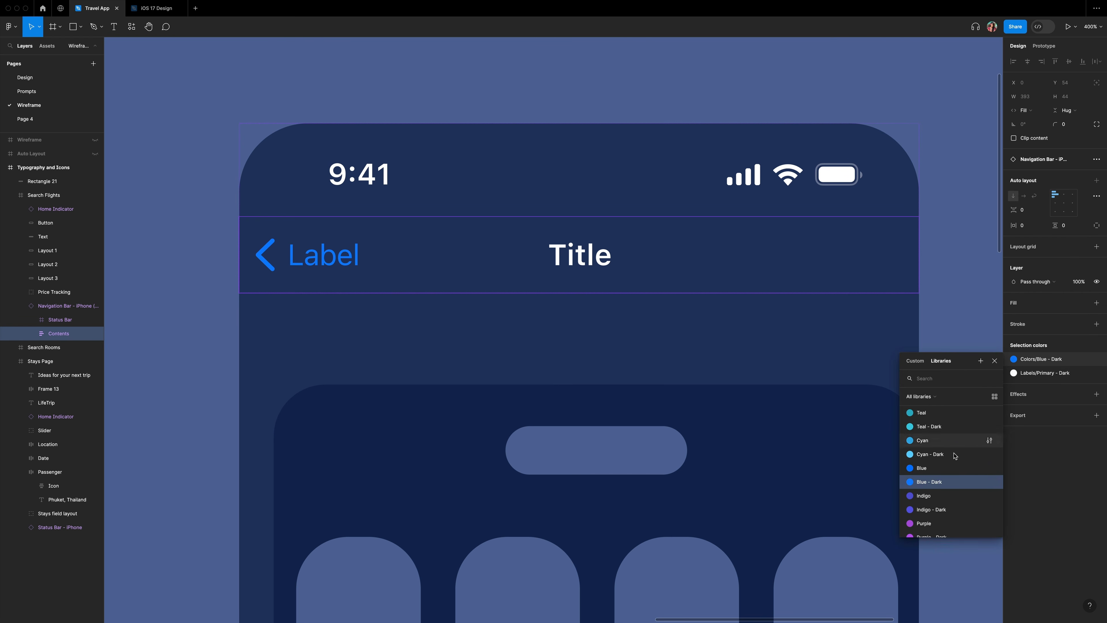
scroll(953, 471, down, 3)
scroll(954, 471, down, 2)
click(954, 511)
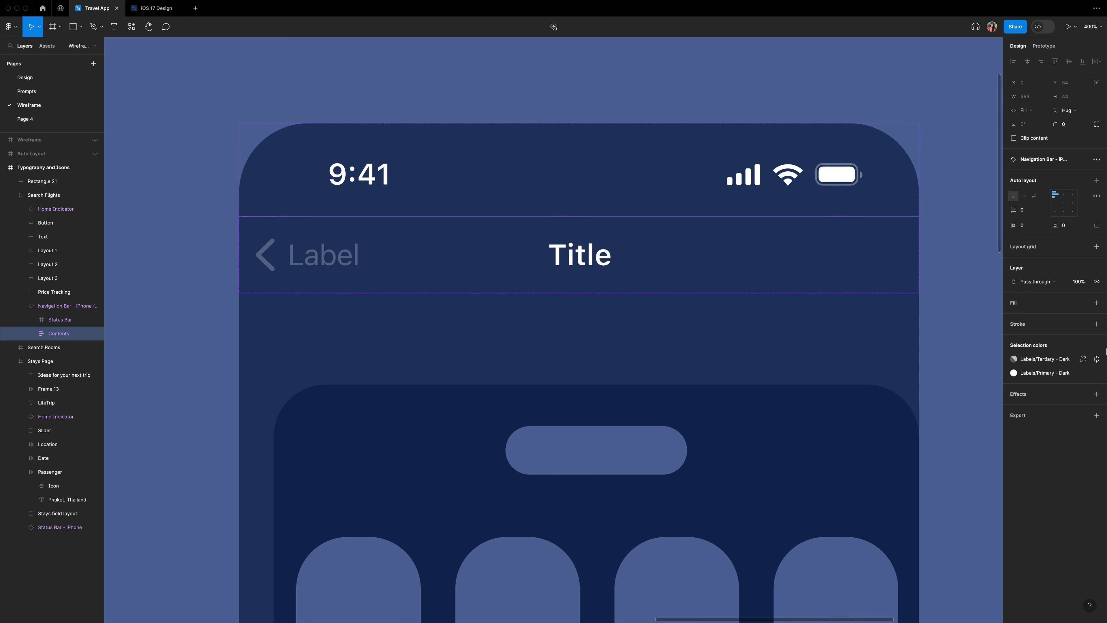
Set the Navigation Bar's left label to "Back" and its title to "YUL to NRT".
click(469, 215)
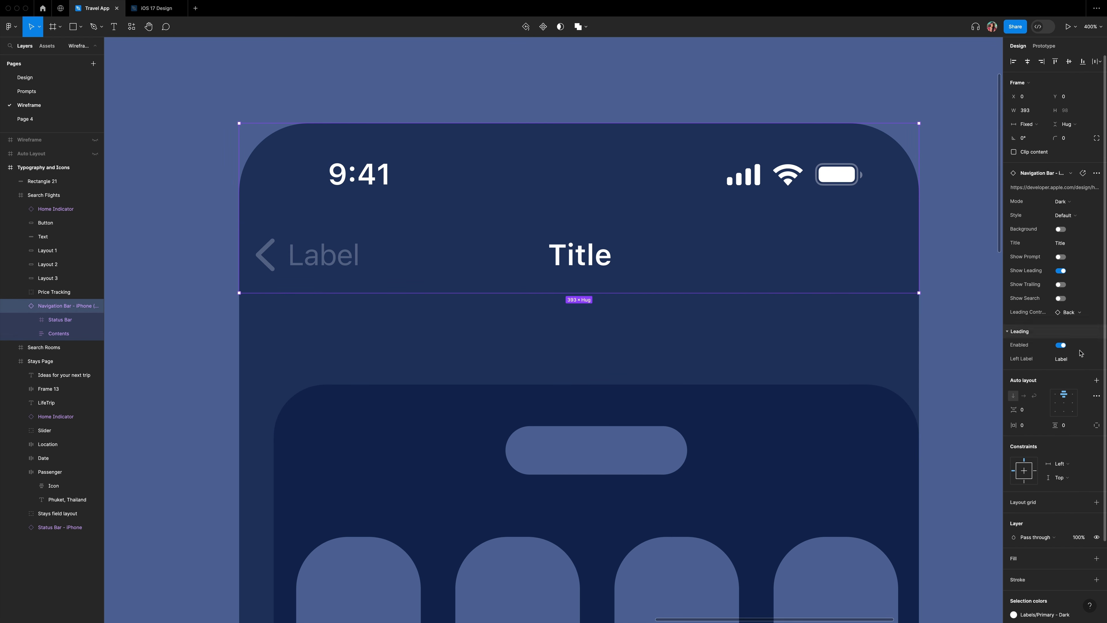
click(1066, 359)
text(B)
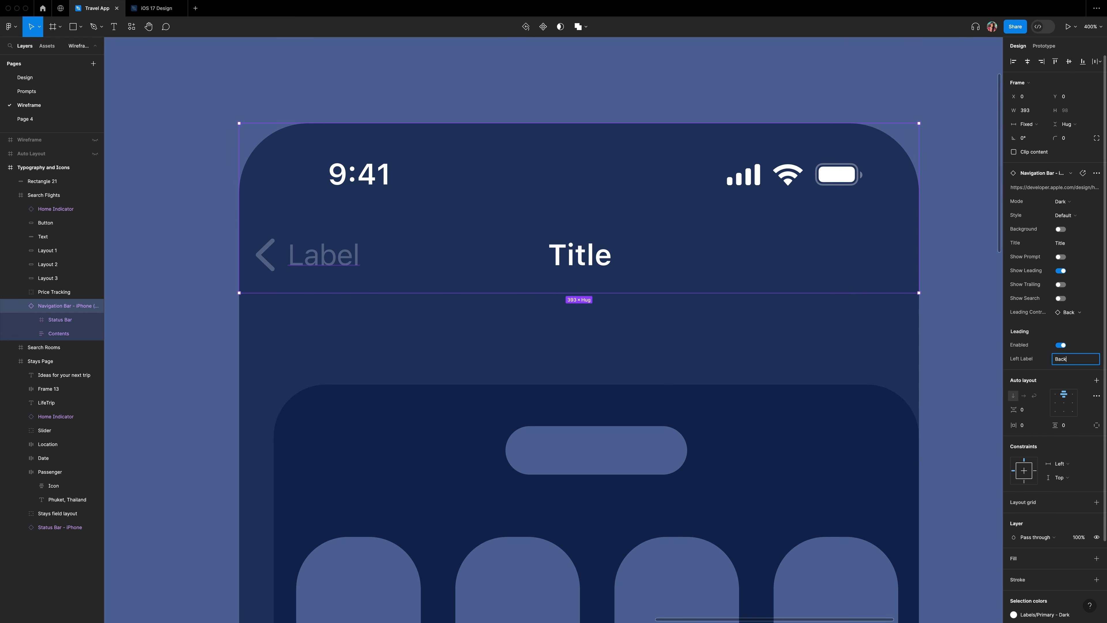
text(ack)
key(Return)
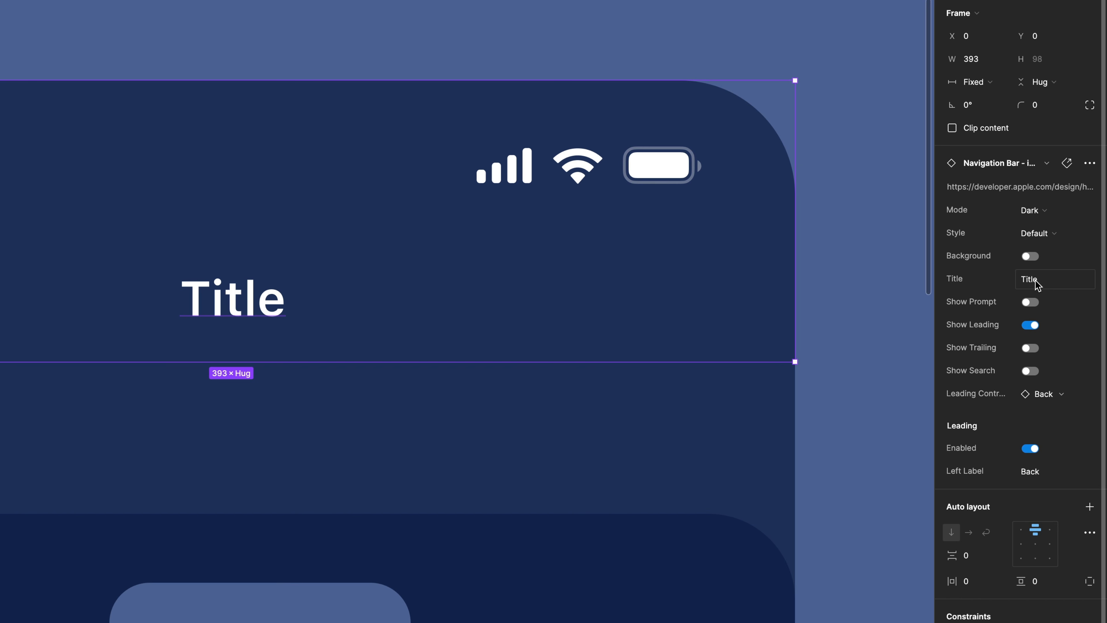
click(1053, 286)
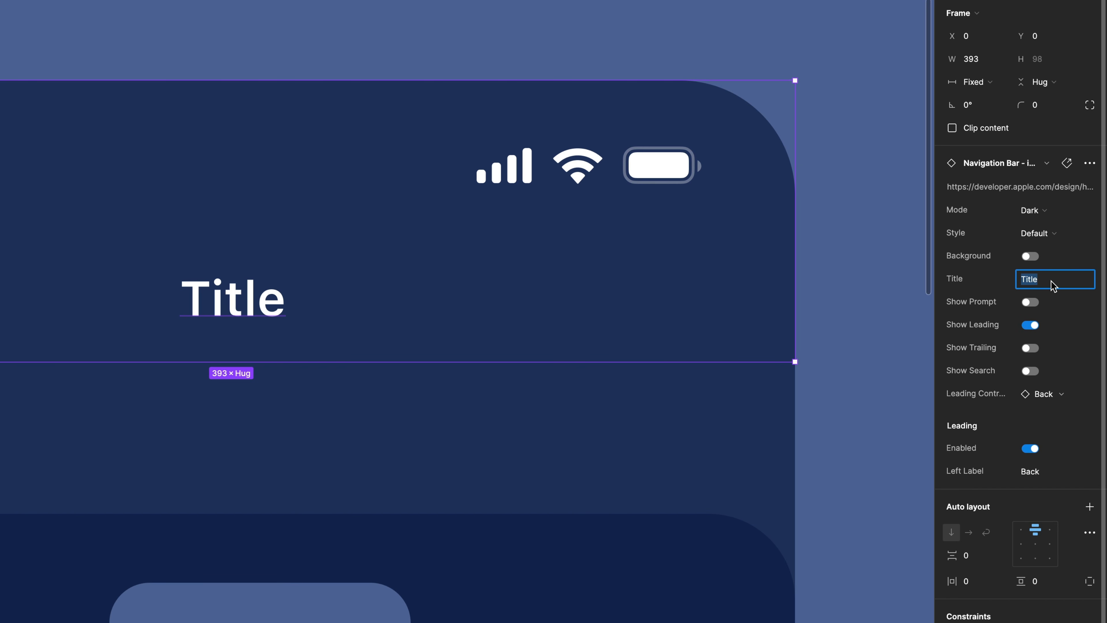
text(YUL to NRT)
key(Return)
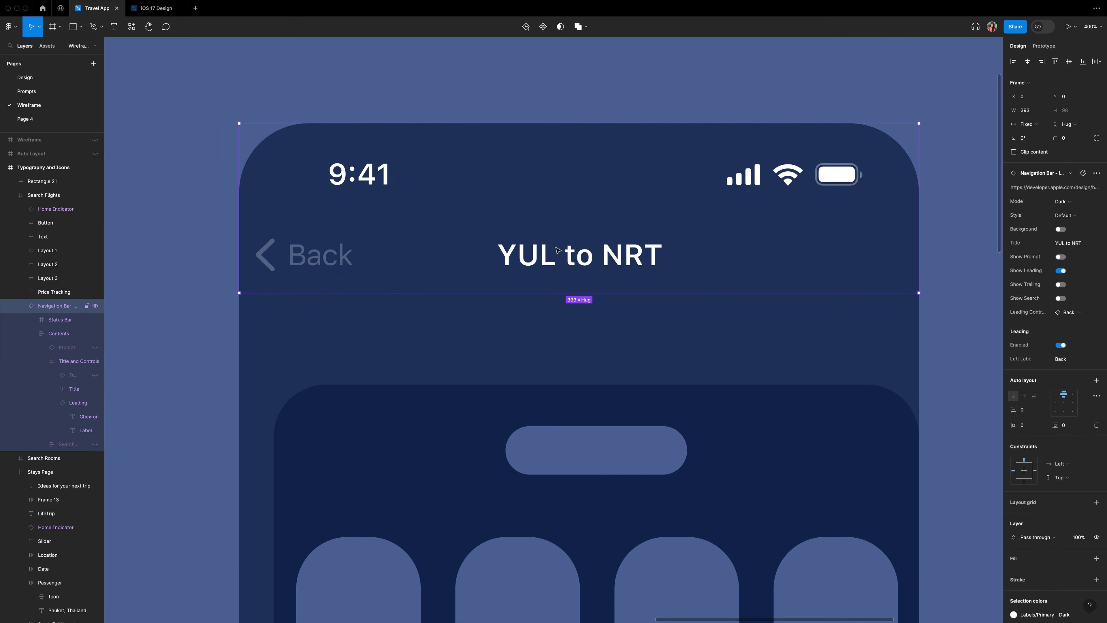
Try to duplicate the "YUL to NRT" title just below itself in the Navigation Bar instance.
double_click(543, 262)
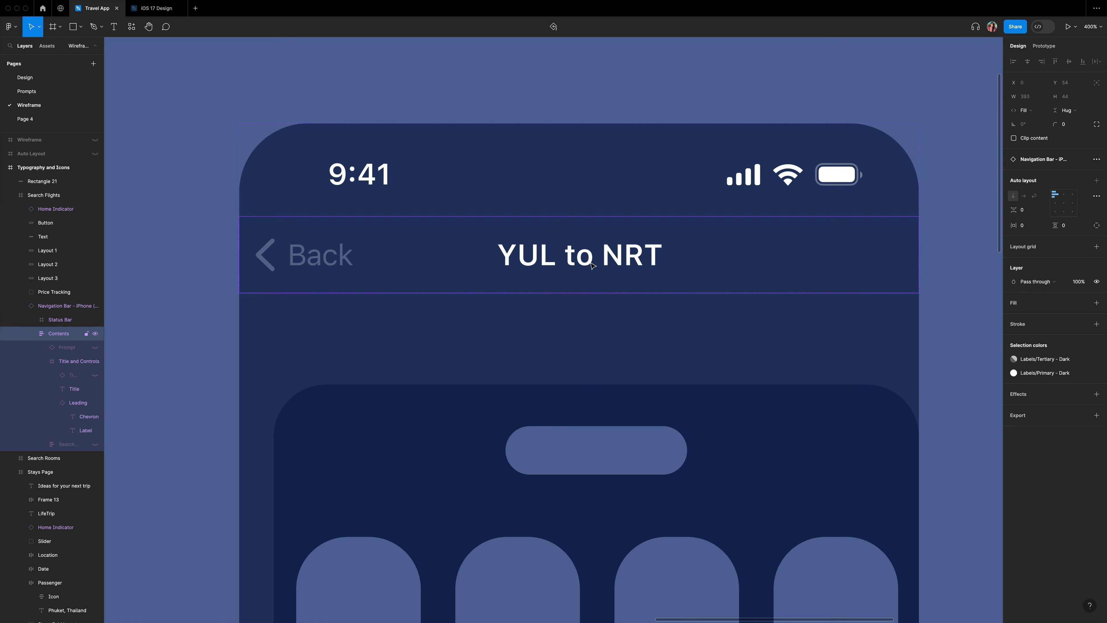
click(70, 390)
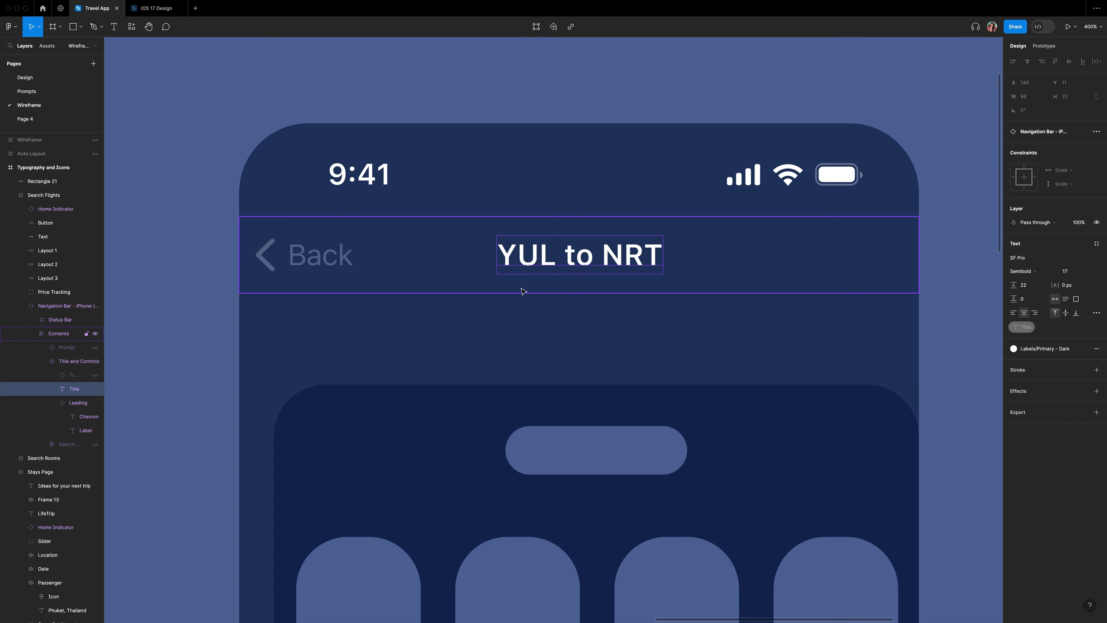
drag(536, 261, 569, 283)
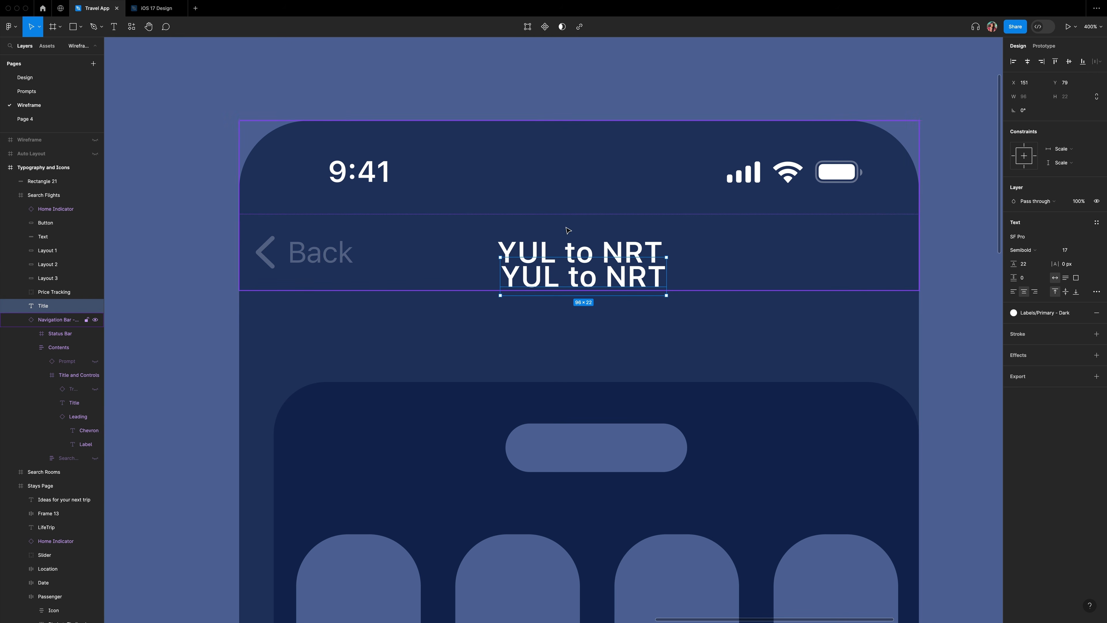
key(super+z)
key(super+z)
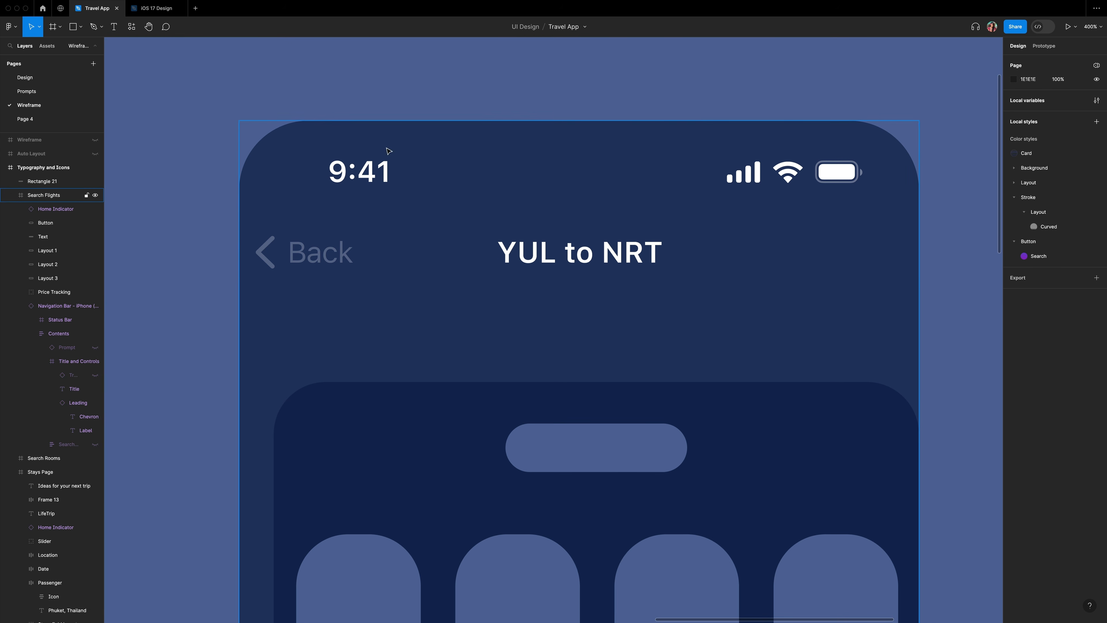
Detach the Navigation Bar instance from its main component.
click(435, 238)
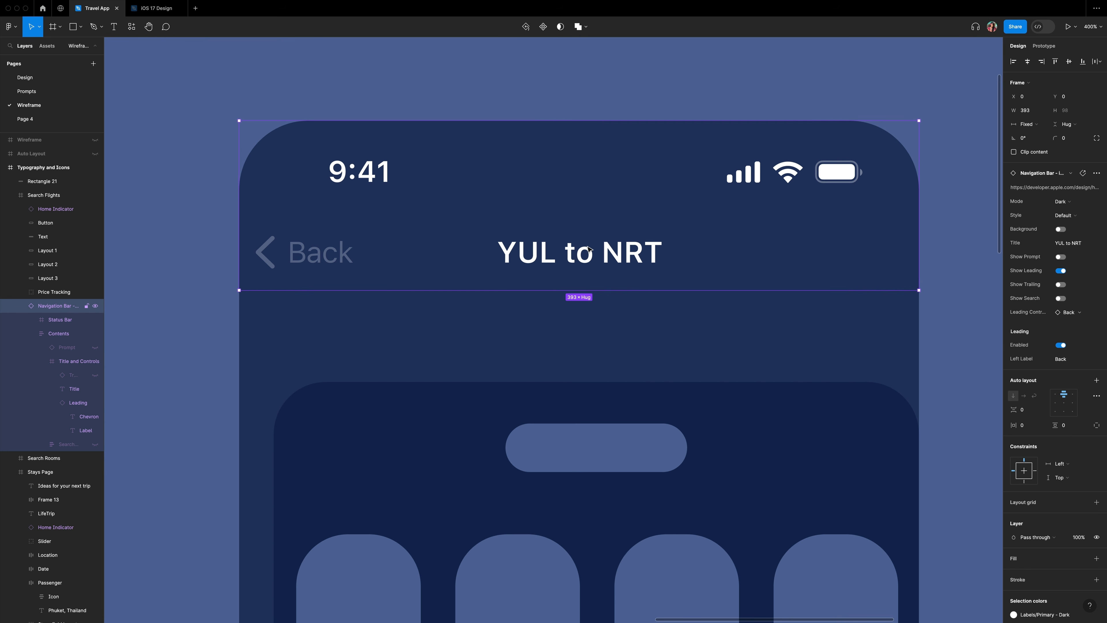
click(1096, 174)
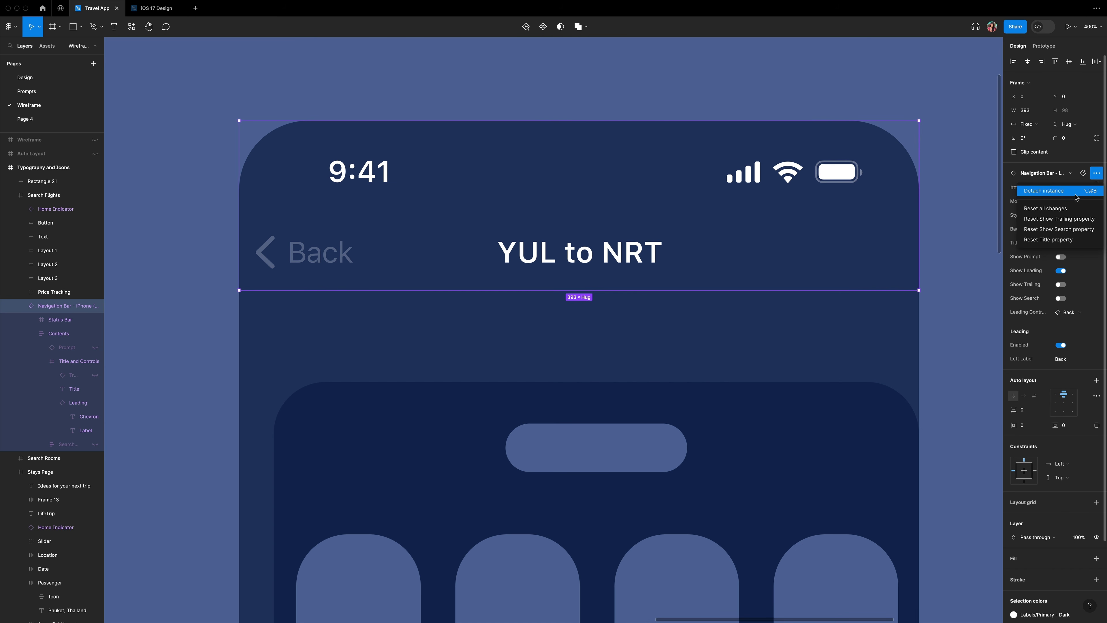
click(1055, 196)
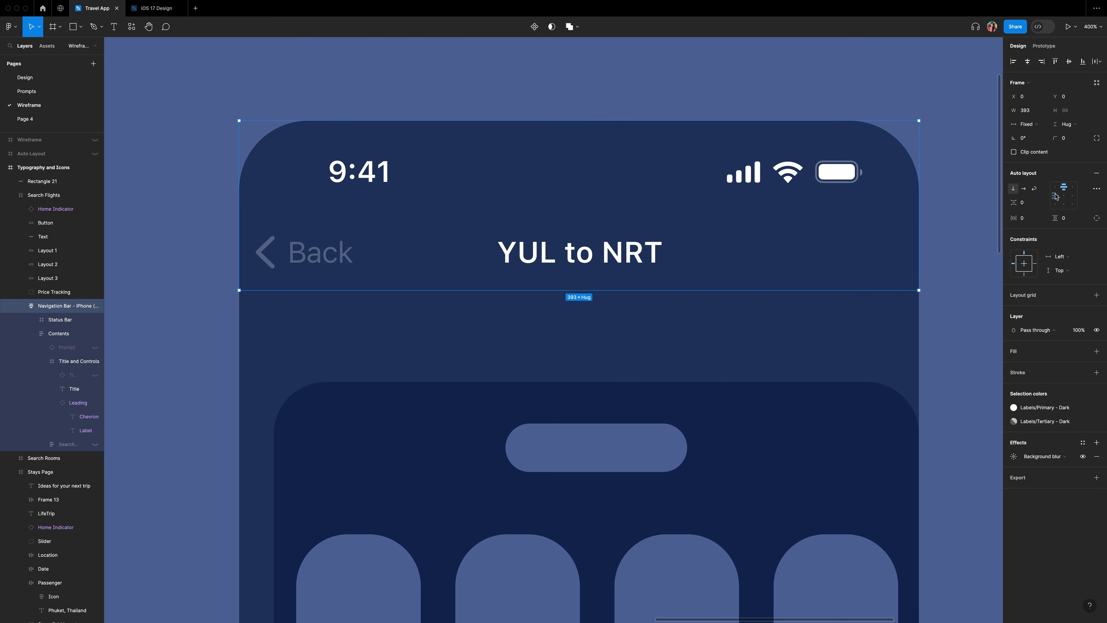
Duplicate the "YUL to NRT" title directly below itself and wrap both texts in a vertical auto layout frame.
double_click(555, 251)
double_click(555, 252)
double_click(555, 252)
key(super+d)
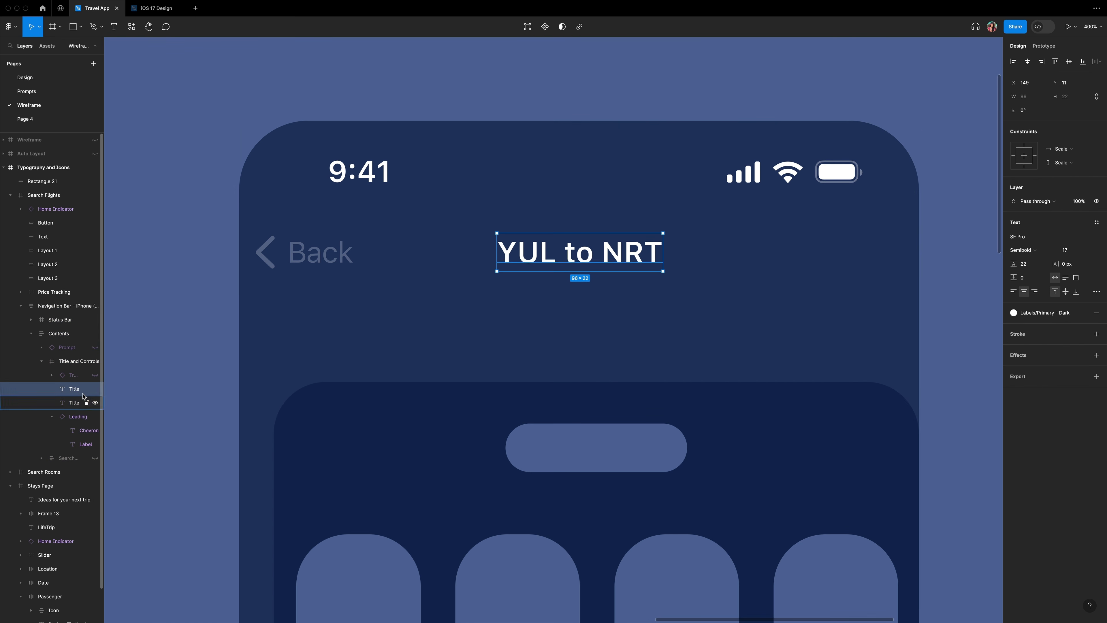
drag(583, 256, 583, 289)
shift+click(577, 258)
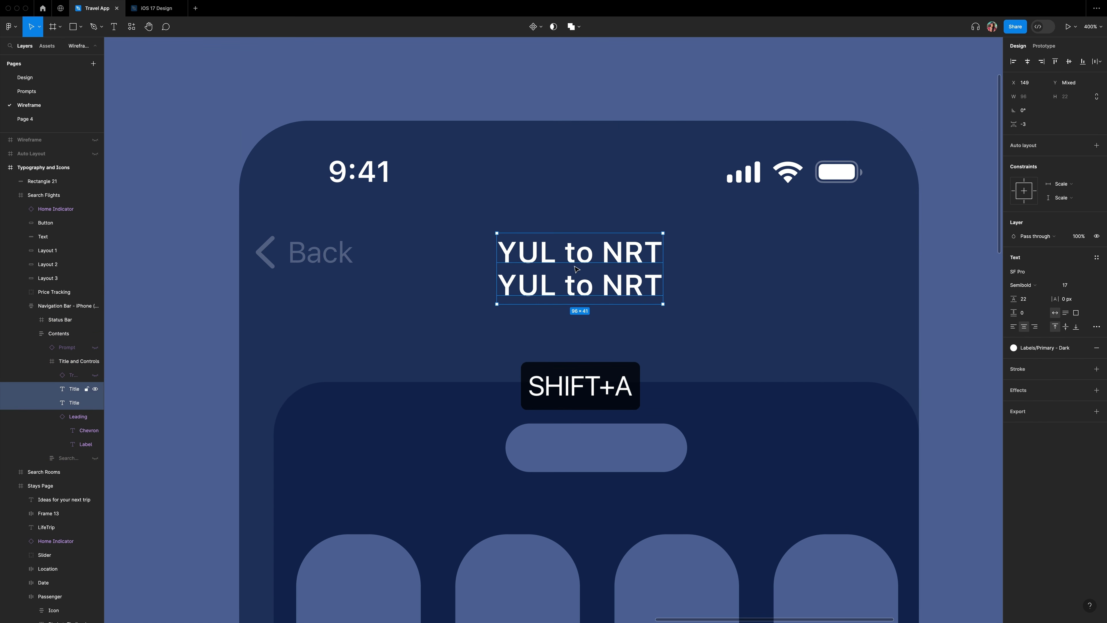
key(shift+a)
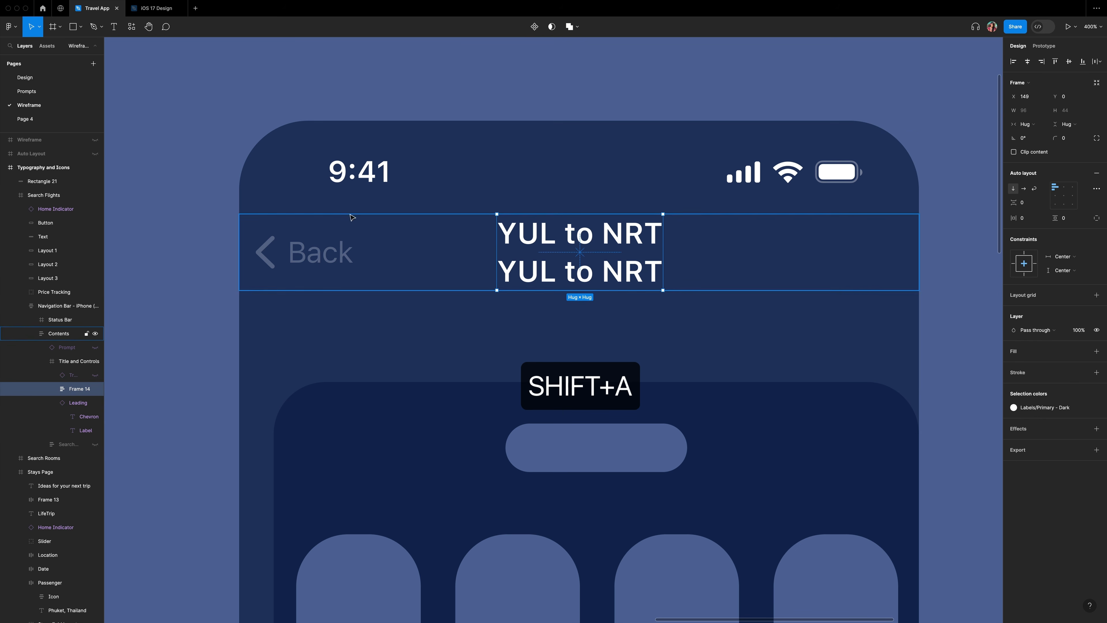
Replace the lower title line's text with "13 dec, 4 passenger".
click(59, 334)
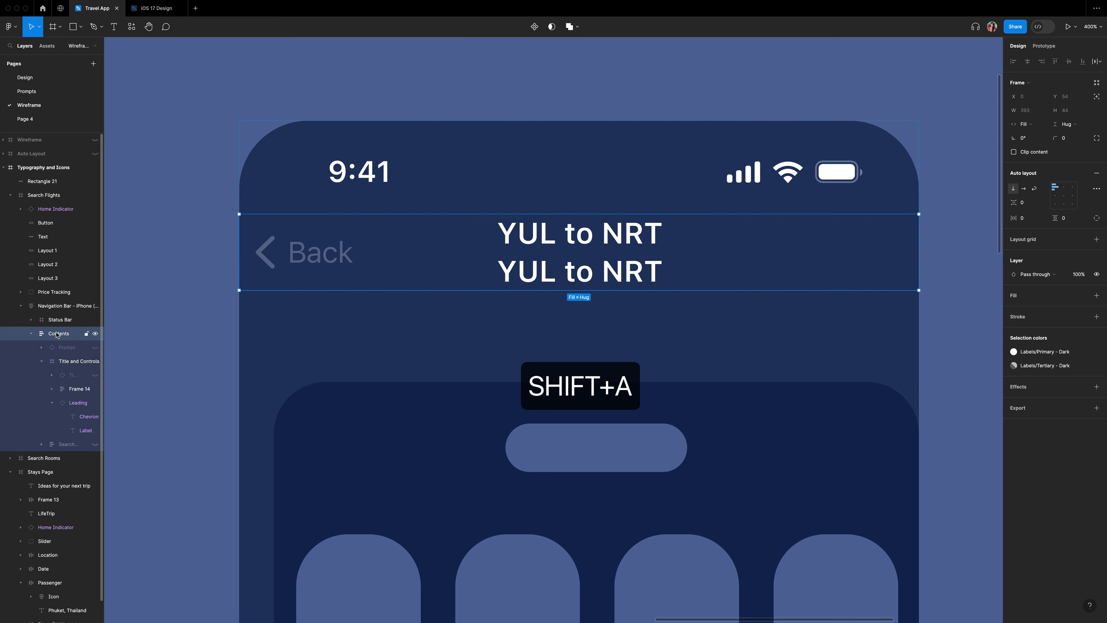
click(576, 240)
click(521, 273)
double_click(521, 273)
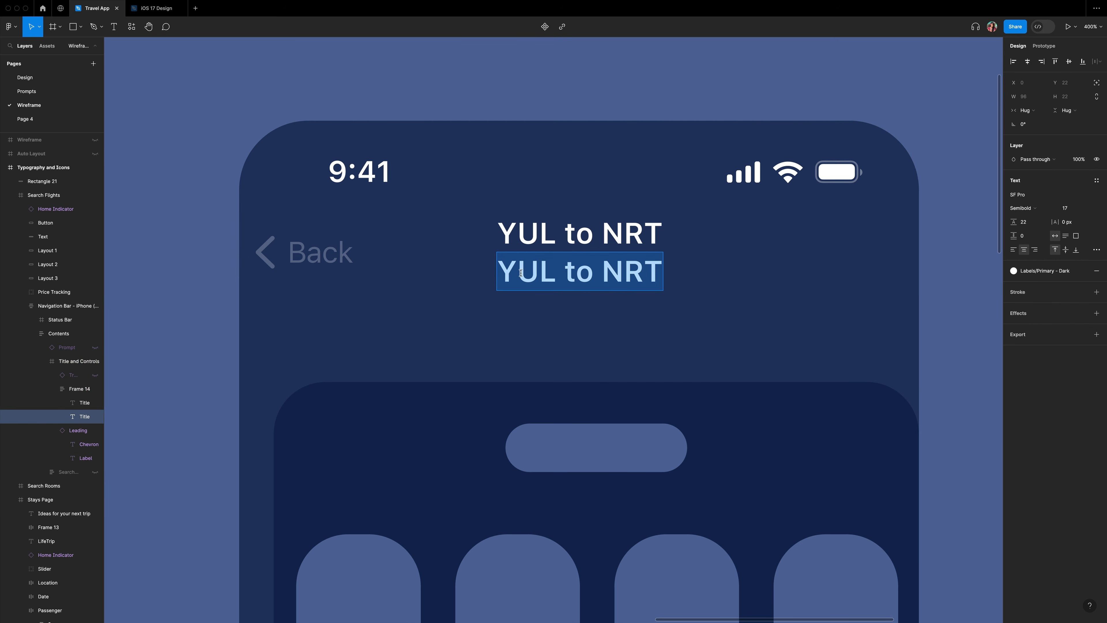
text(14)
key(BackSpace)
text(3 )
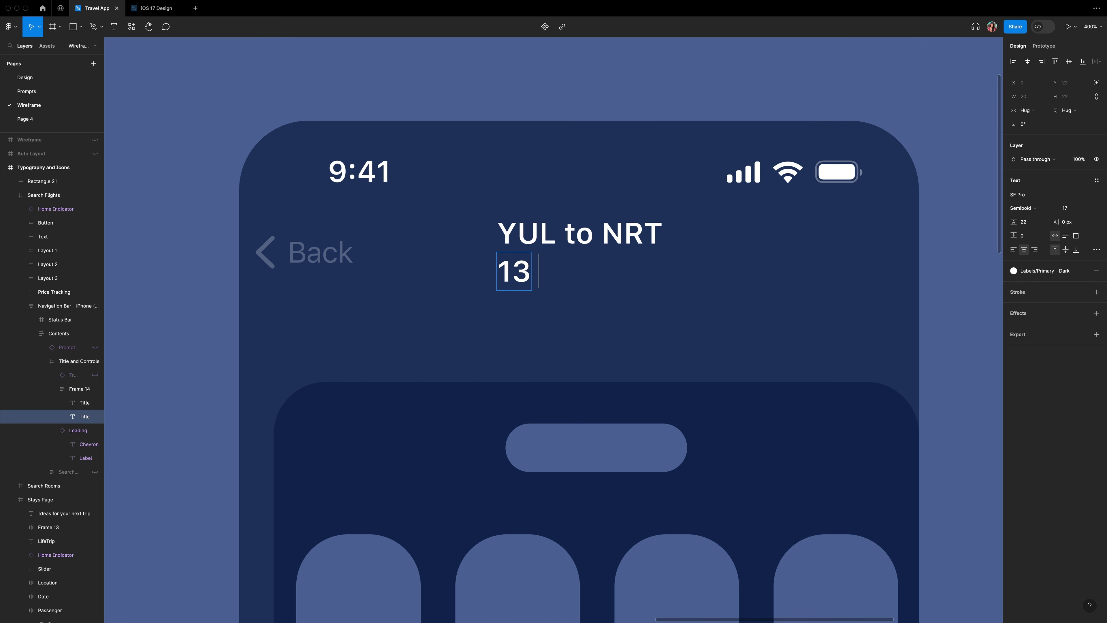
text(dec, 4 passenger)
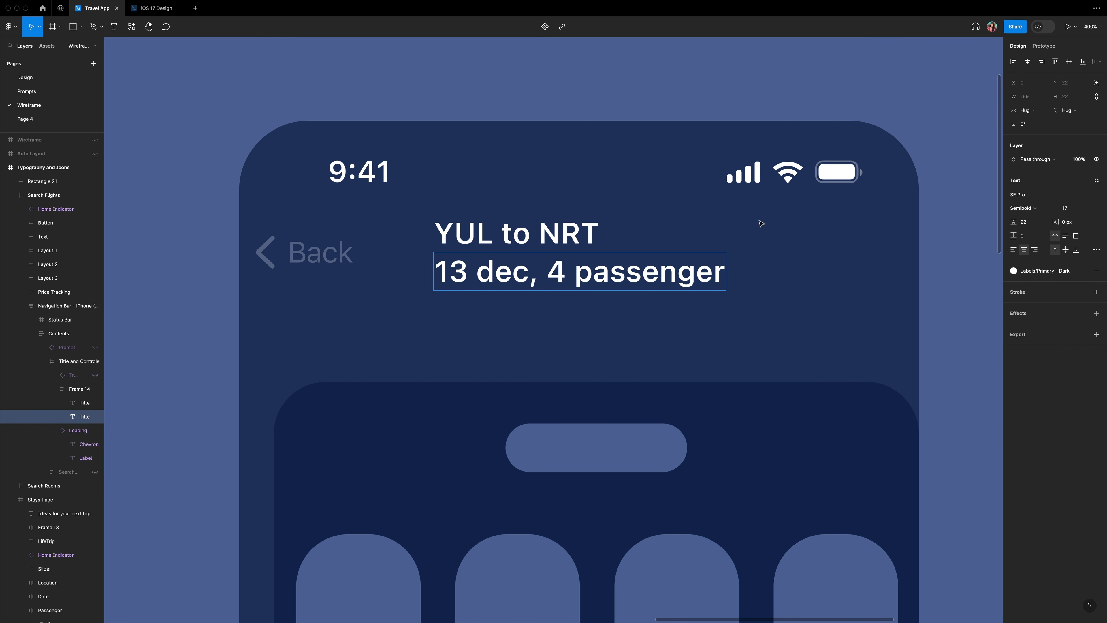
Center-align the two title lines within their auto layout frame and set the "13 dec, 4 passenger" line's font size to 15.
click(540, 253)
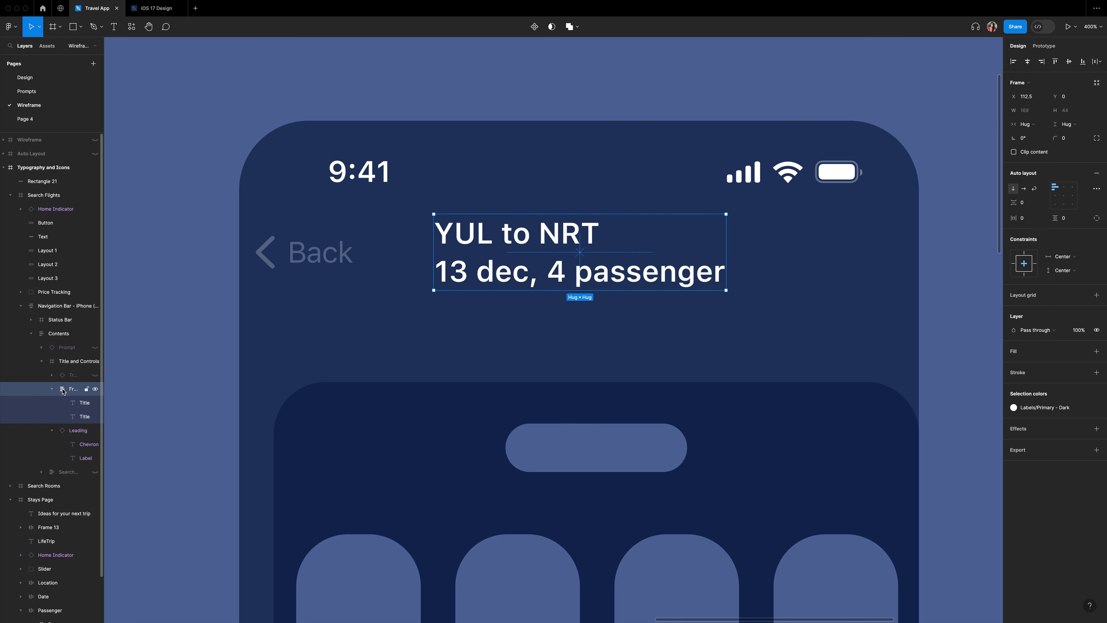
click(1065, 194)
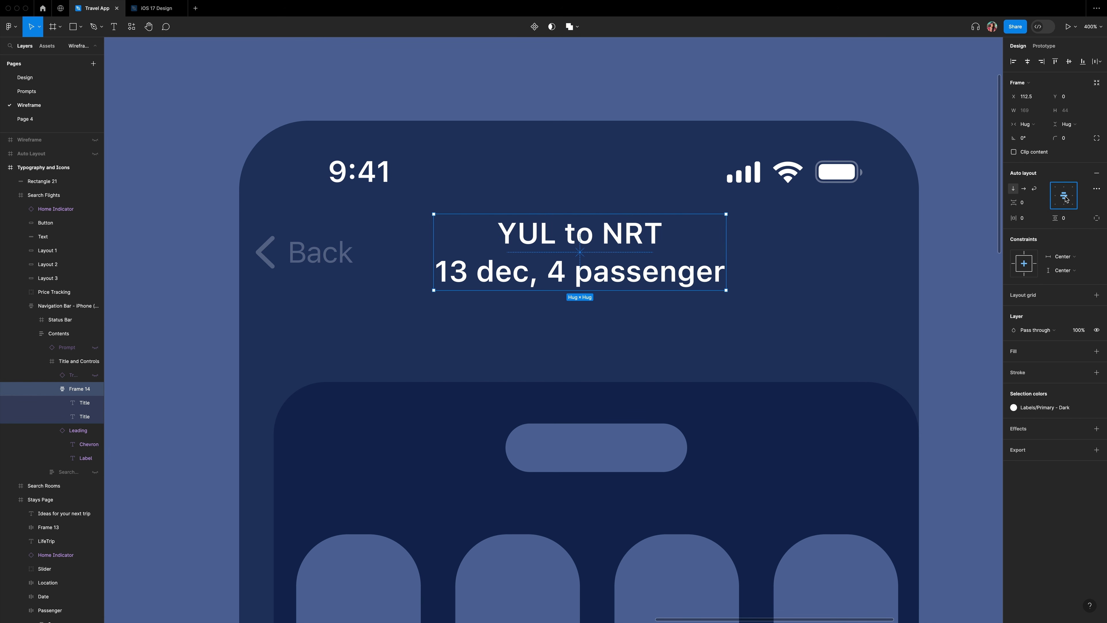
click(606, 281)
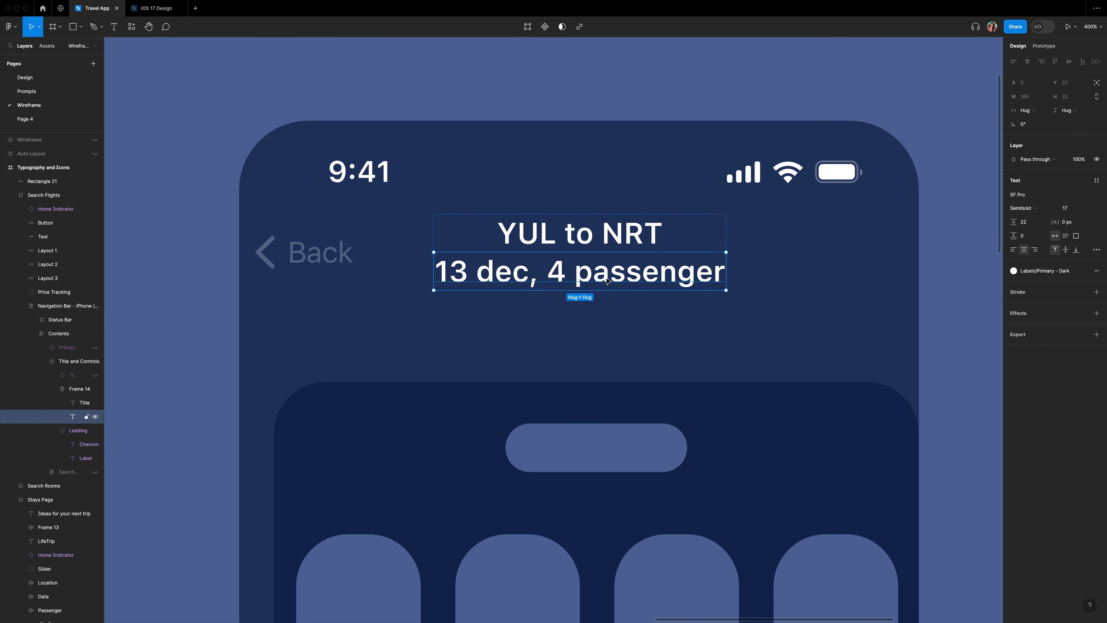
double_click(586, 276)
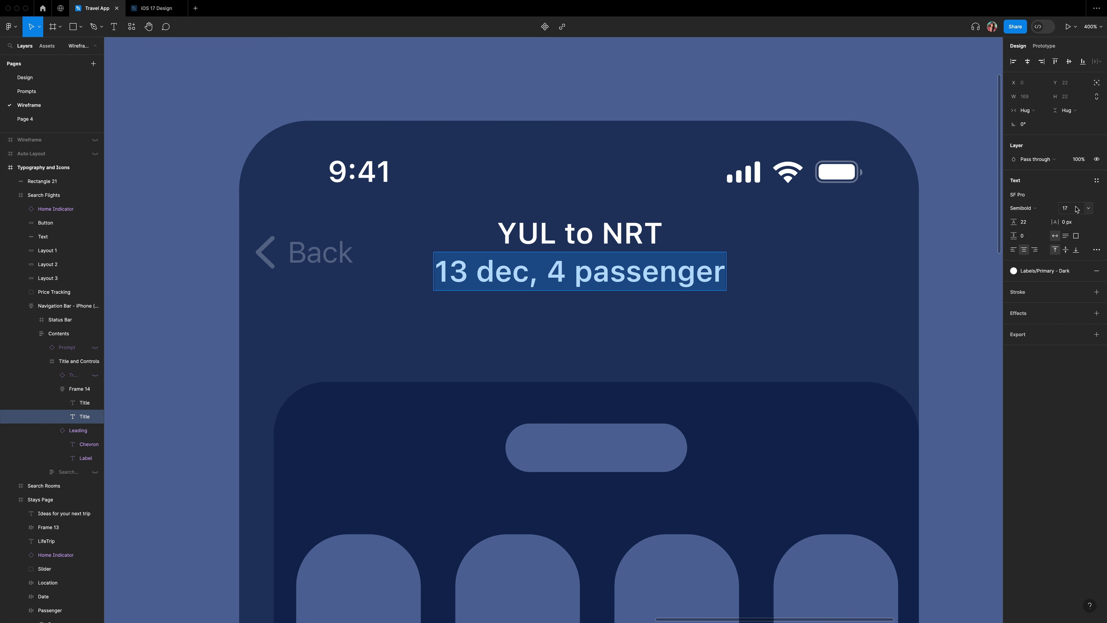
click(1091, 212)
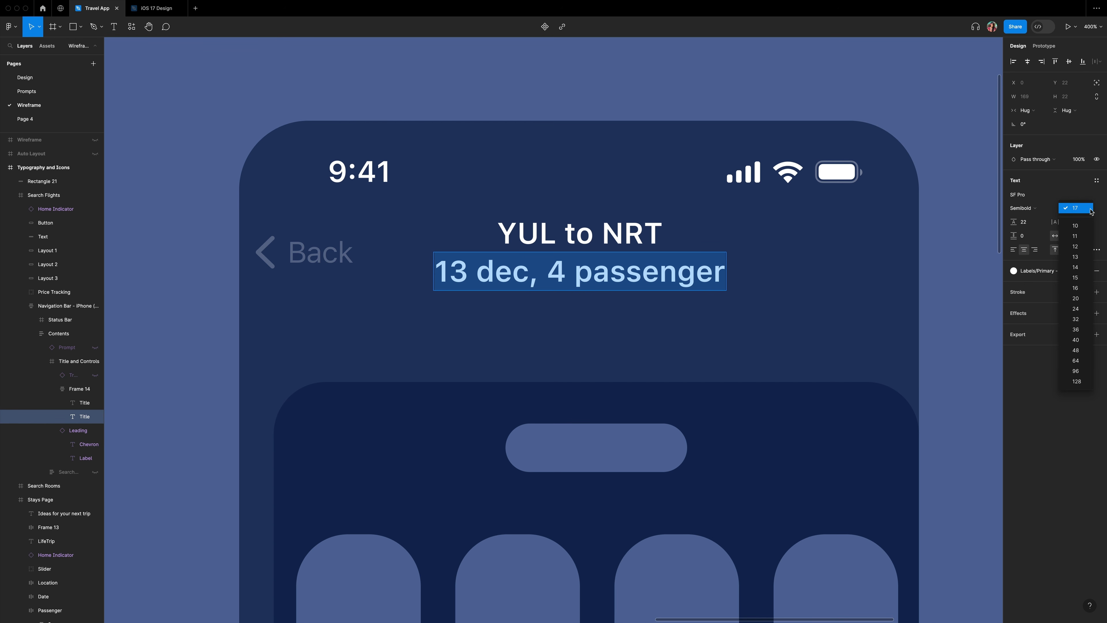
click(1080, 274)
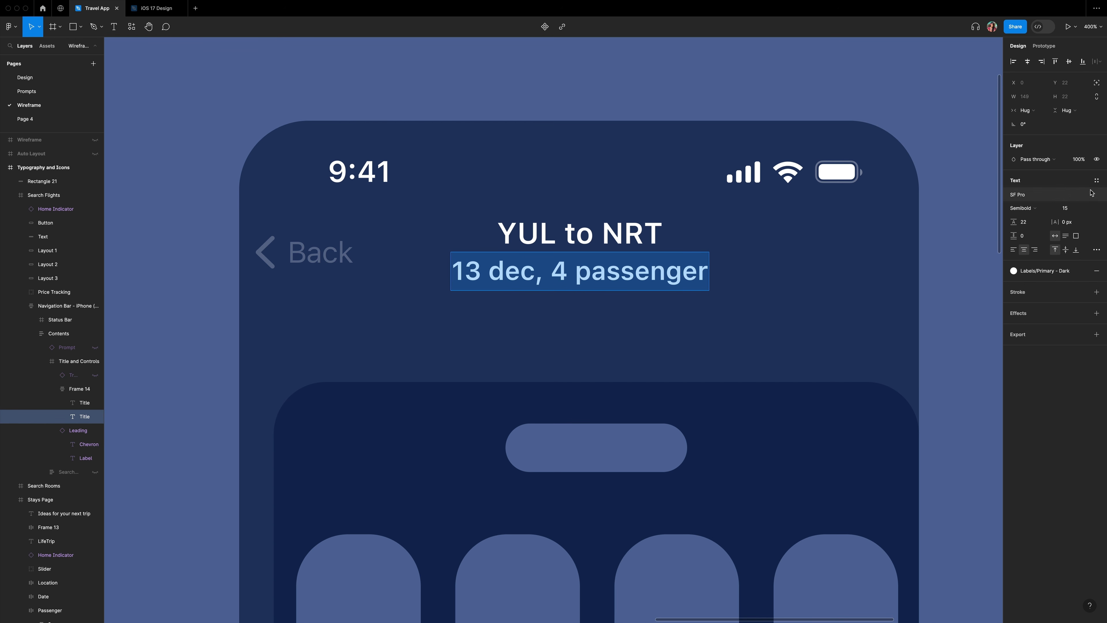
Apply the Caption2/Regular text style and the Labels/Secondary - Dark color to the "13 dec, 4 passenger" line.
click(1097, 180)
scroll(1064, 313, down, 5)
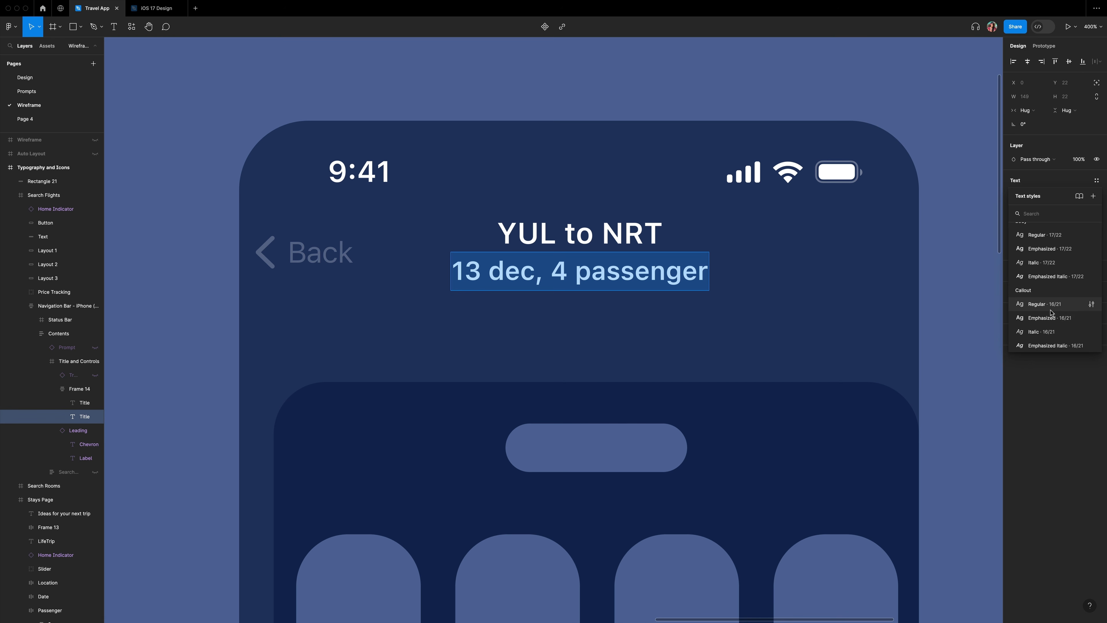
scroll(1050, 312, down, 3)
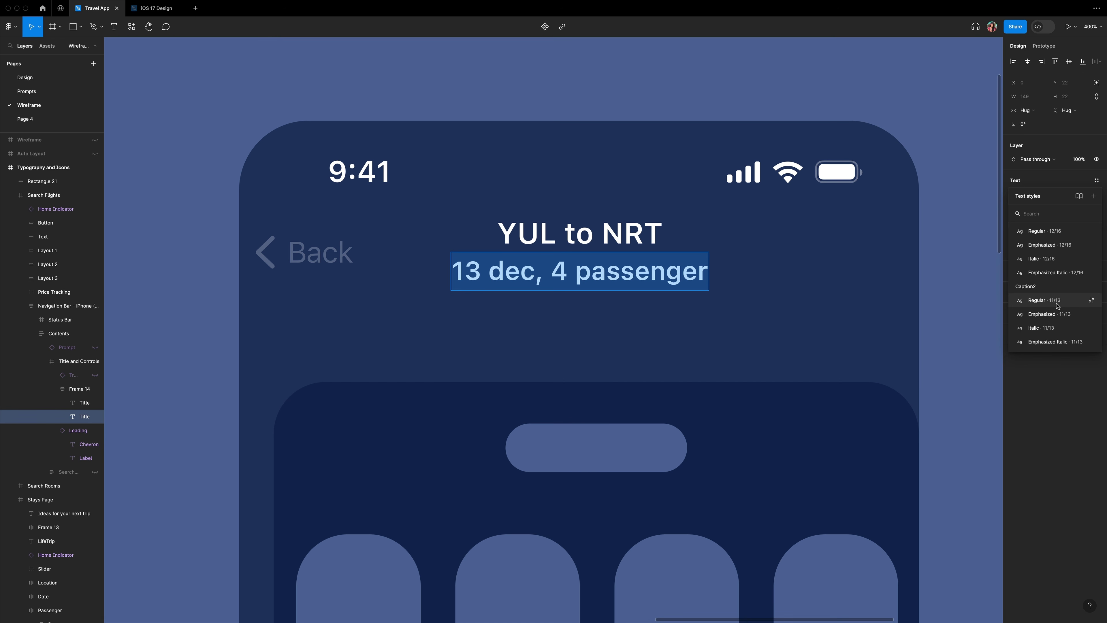
click(1037, 302)
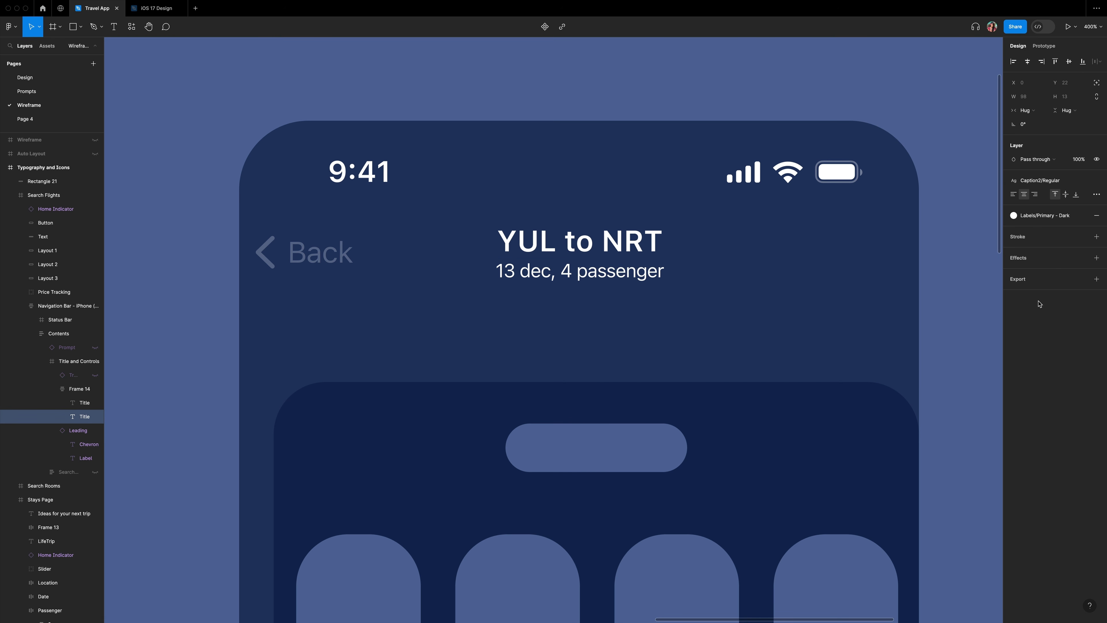
click(1044, 222)
click(948, 352)
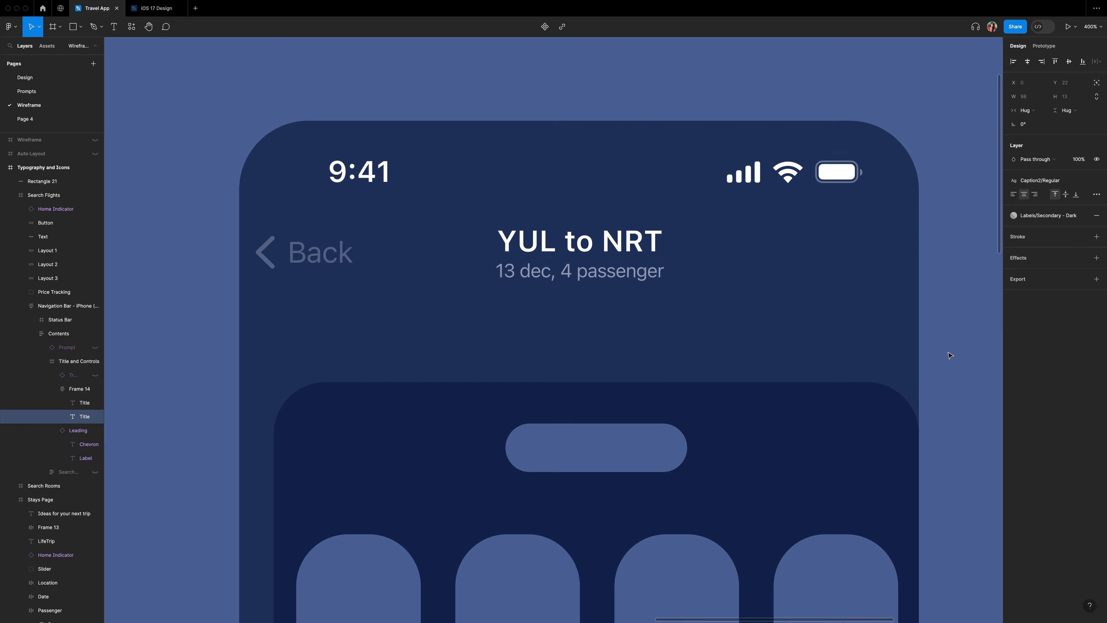
Hide the "Back" label next to the navigation bar's chevron.
click(974, 354)
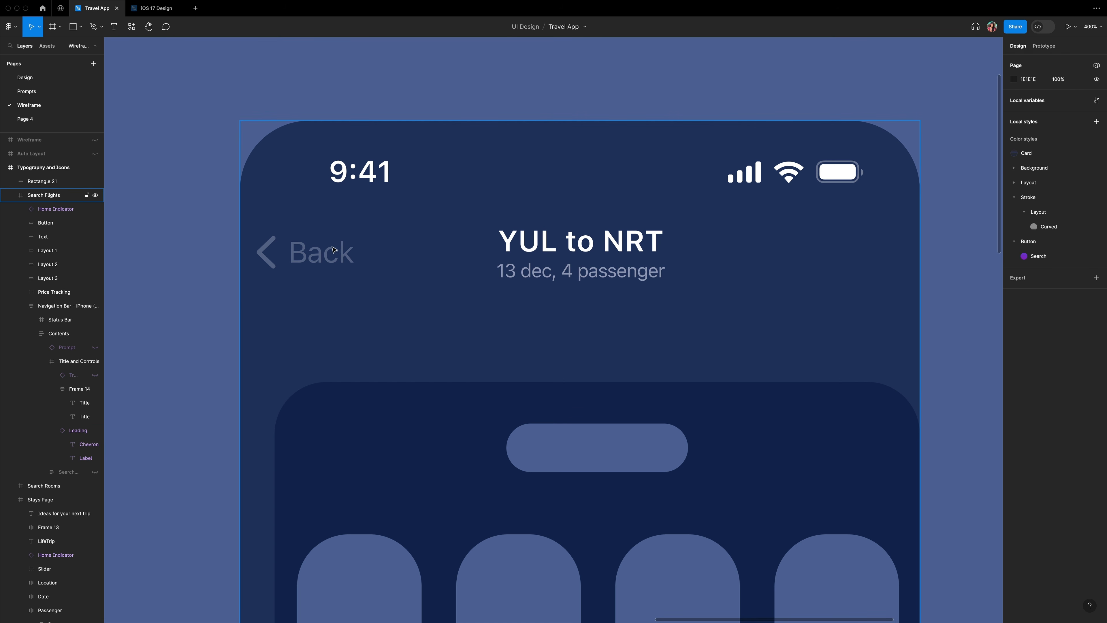
super+click(338, 260)
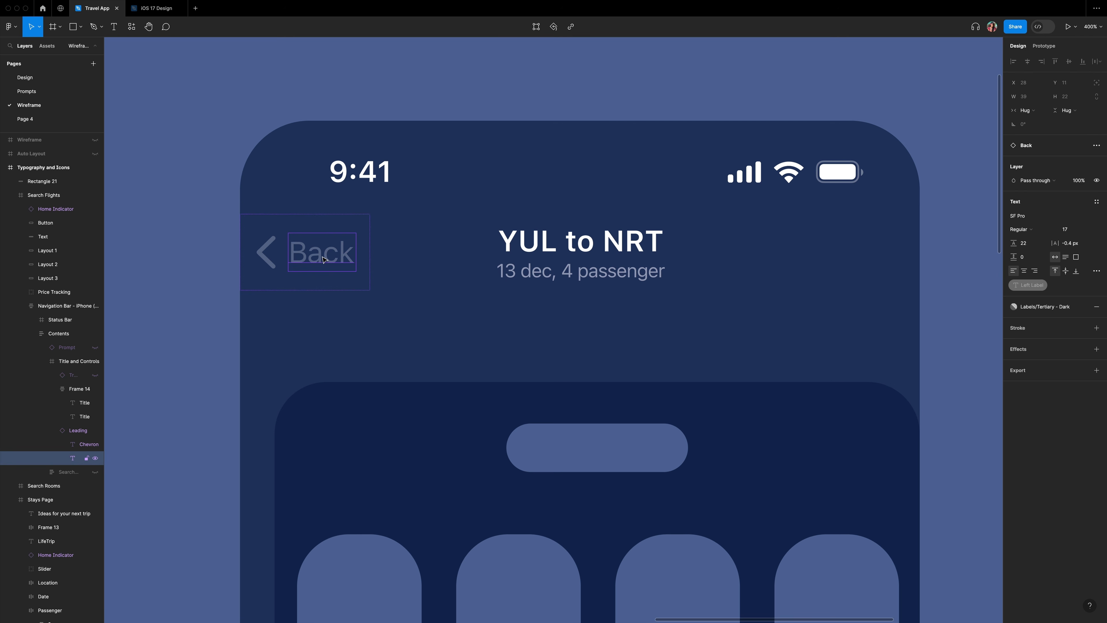
key(super+shift+h)
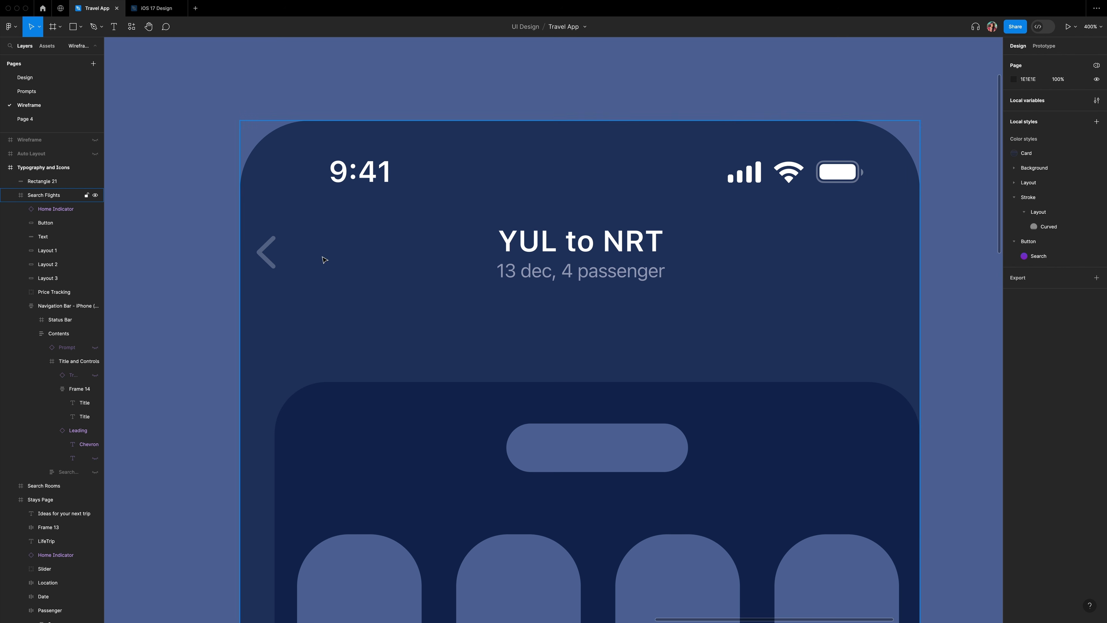
Add a text box reading "Price Tracking" over the heading placeholder of the card below the navigation bar.
scroll(324, 260, down, 5)
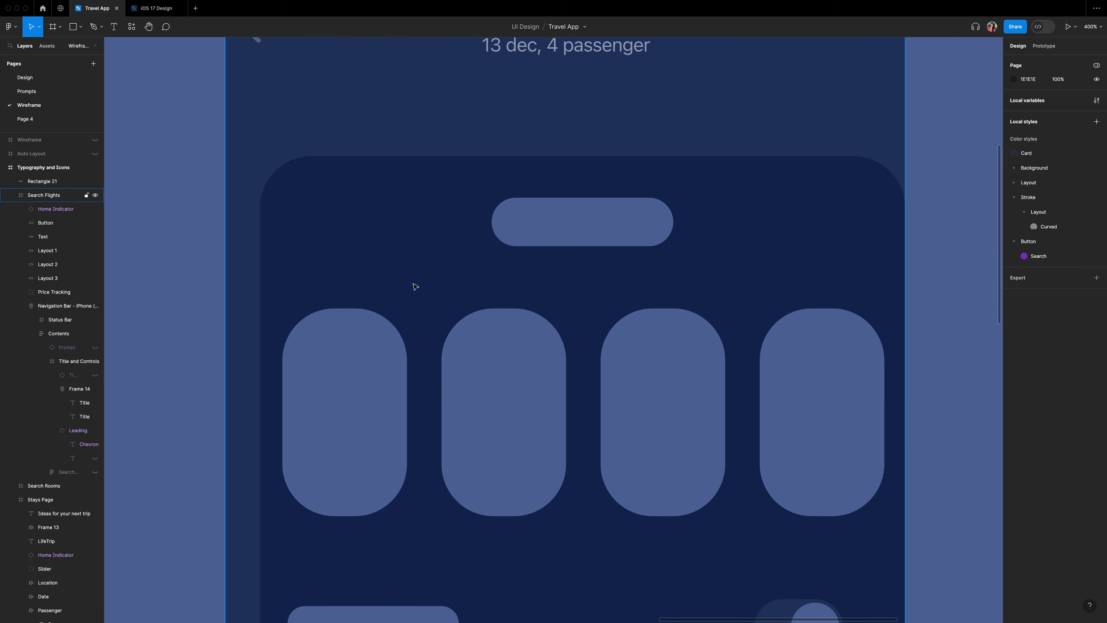
key(t)
drag(495, 200, 668, 246)
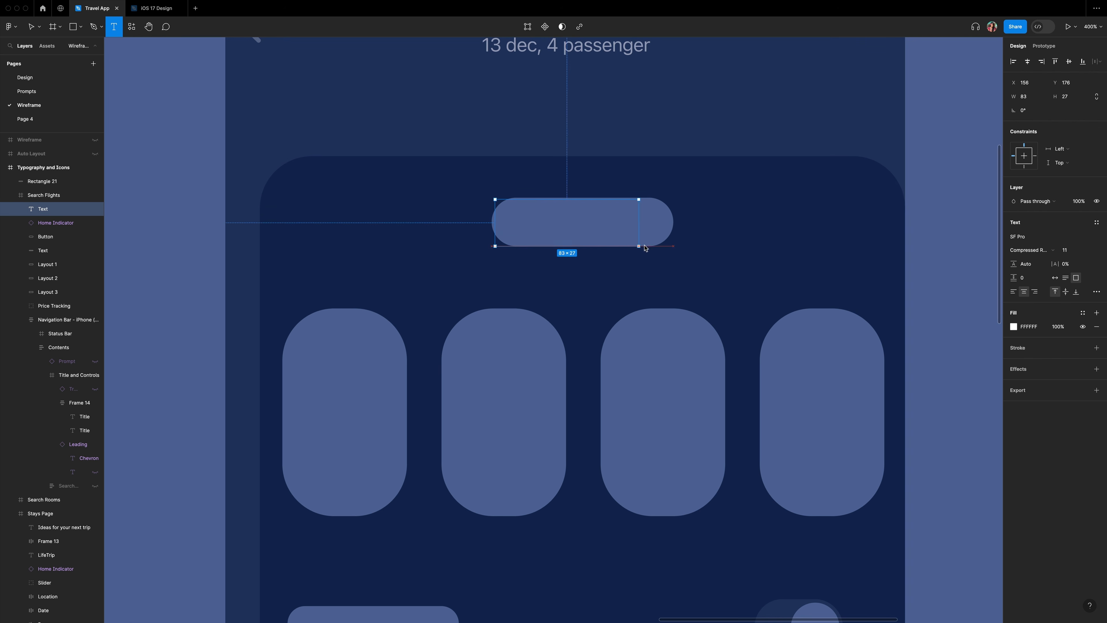
text(P)
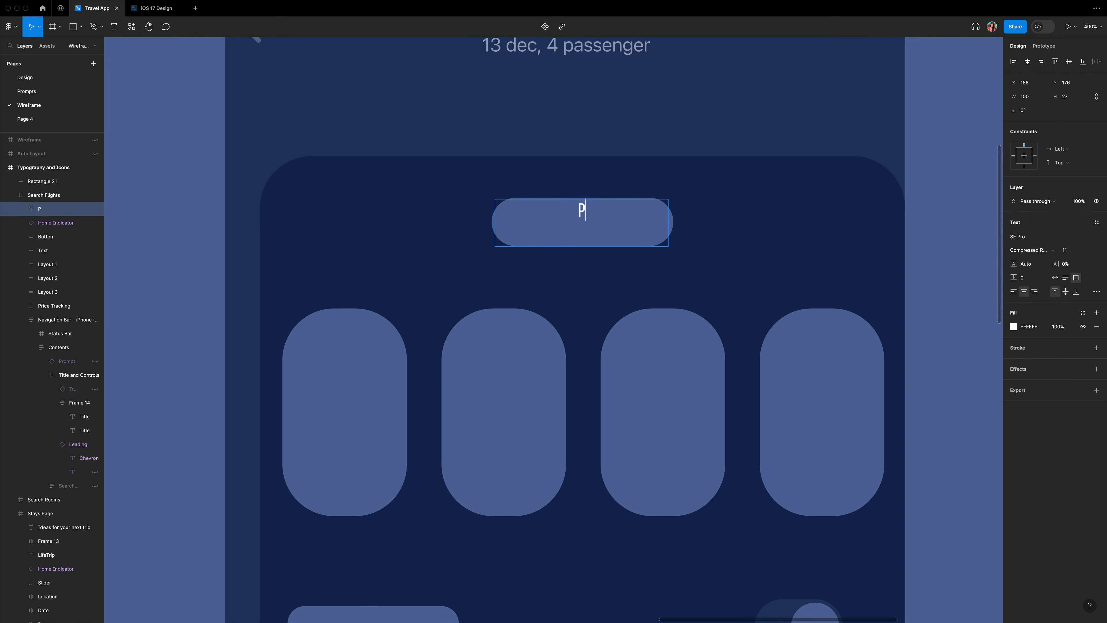
text(rice Tracking)
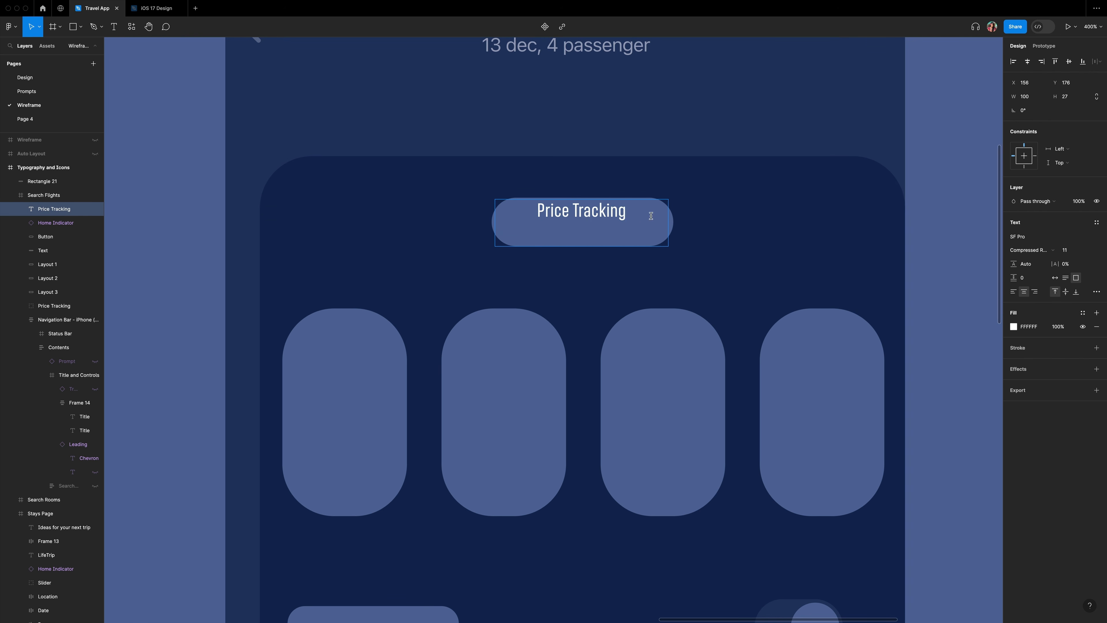
Set the "Price Tracking" heading to SF Pro Expanded Bold, size 24, with auto width and left alignment.
key(super+a)
click(1029, 250)
click(1035, 537)
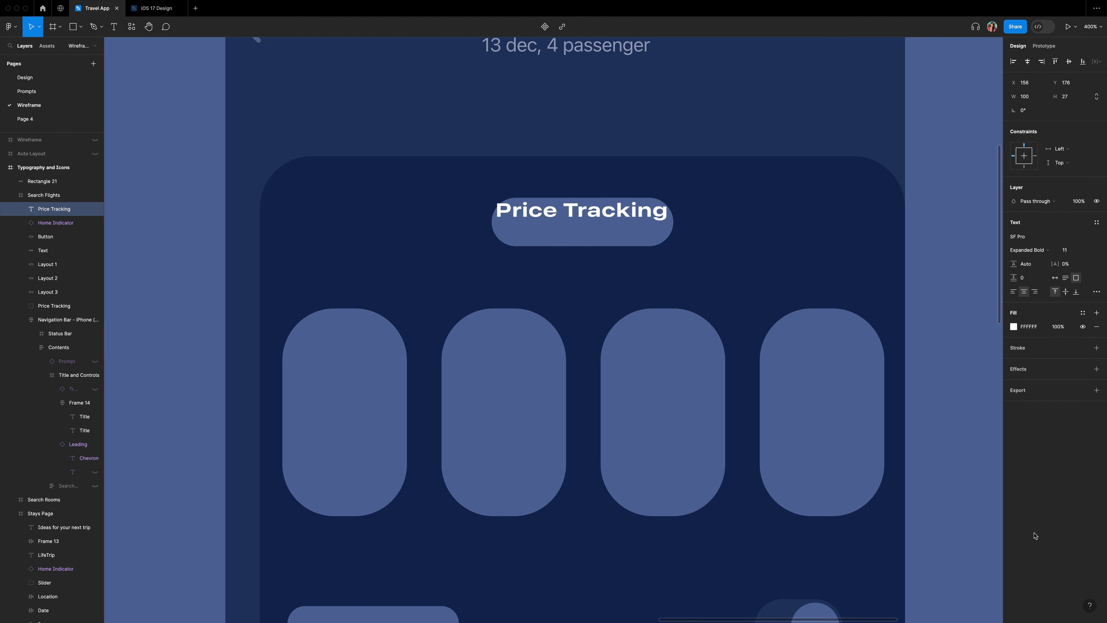
click(1072, 253)
text(24)
key(Return)
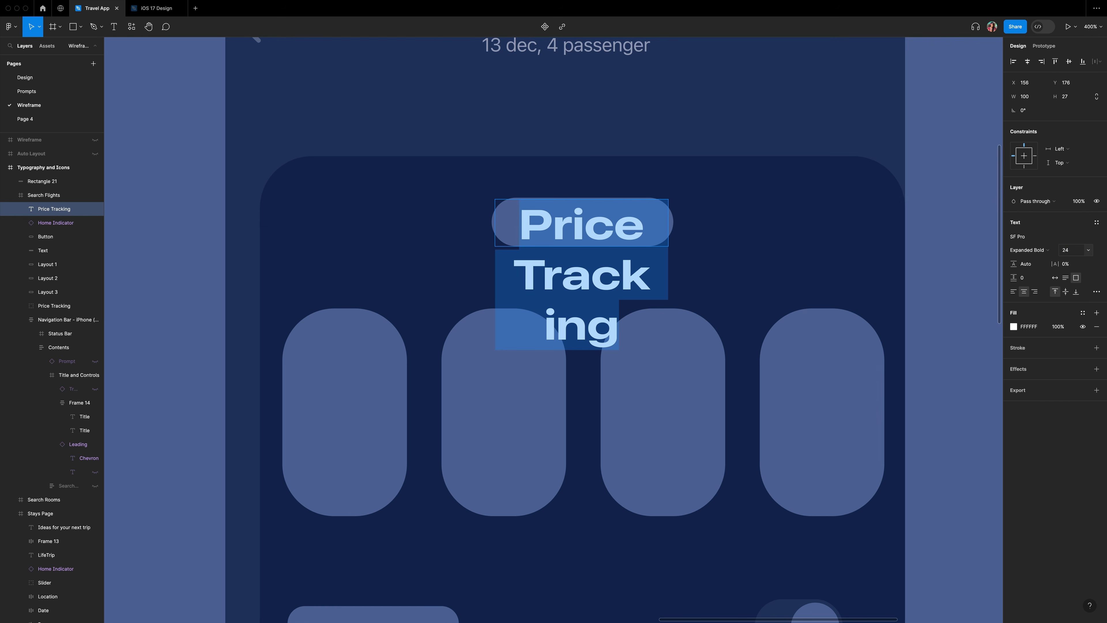
click(1055, 277)
click(1014, 292)
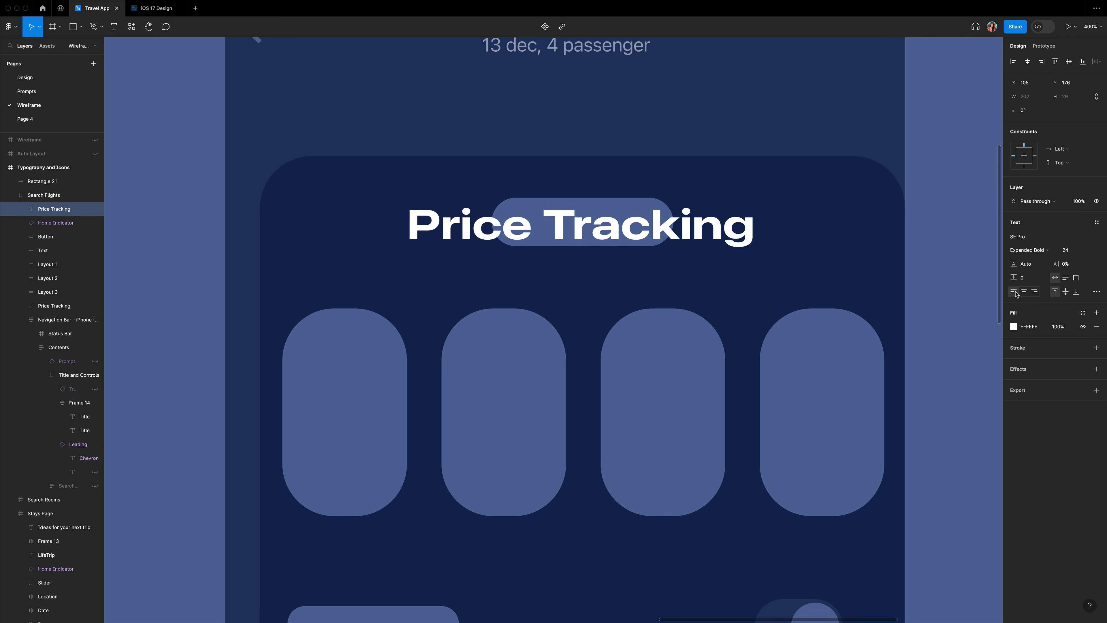
key(Escape)
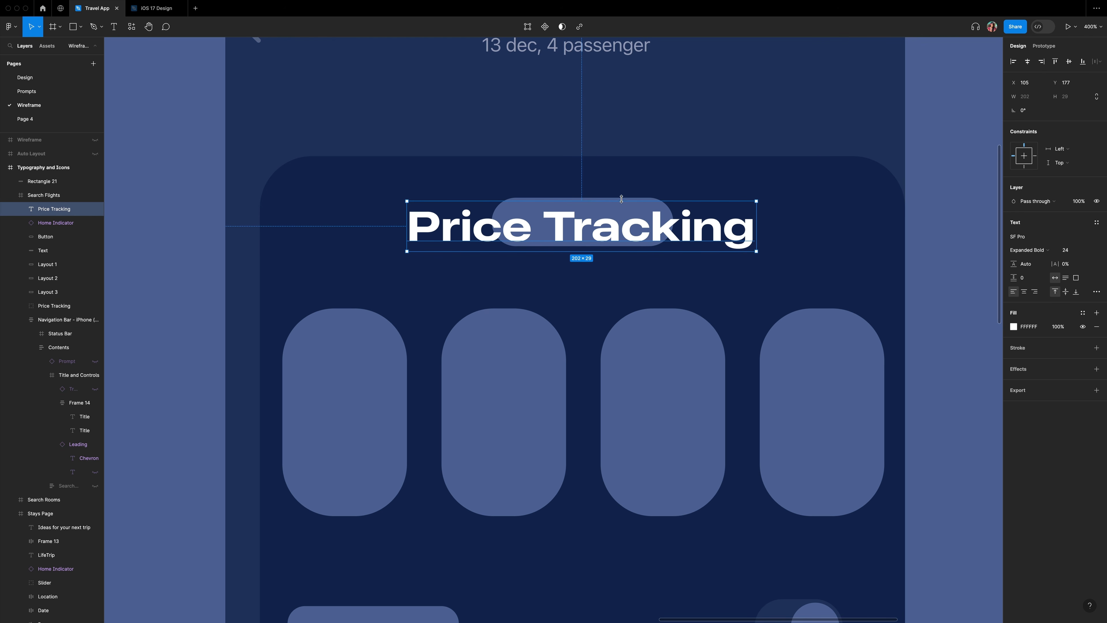
Delete the placeholder pill behind the "Price Tracking" heading and nudge the heading up 2 px to Y 175.
click(631, 199)
key(Delete)
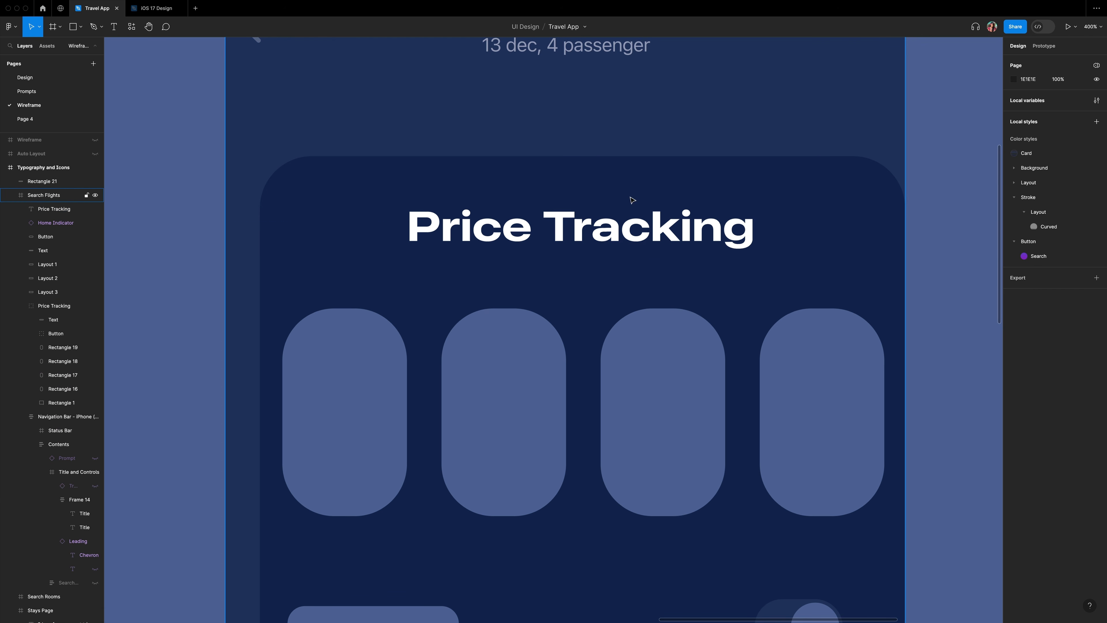
click(673, 201)
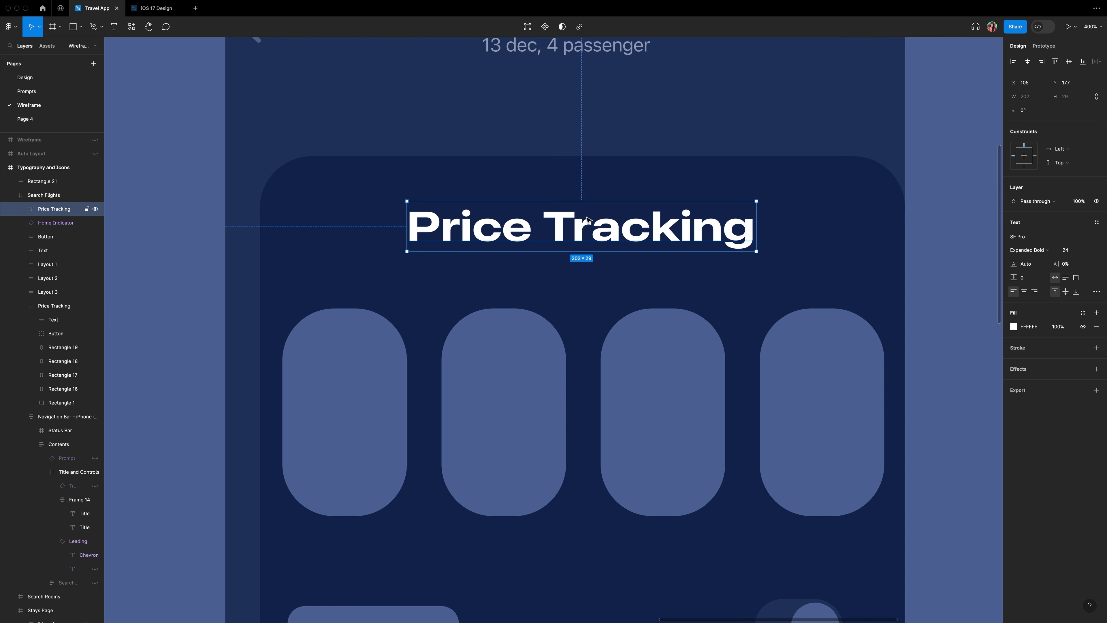
key(alt)
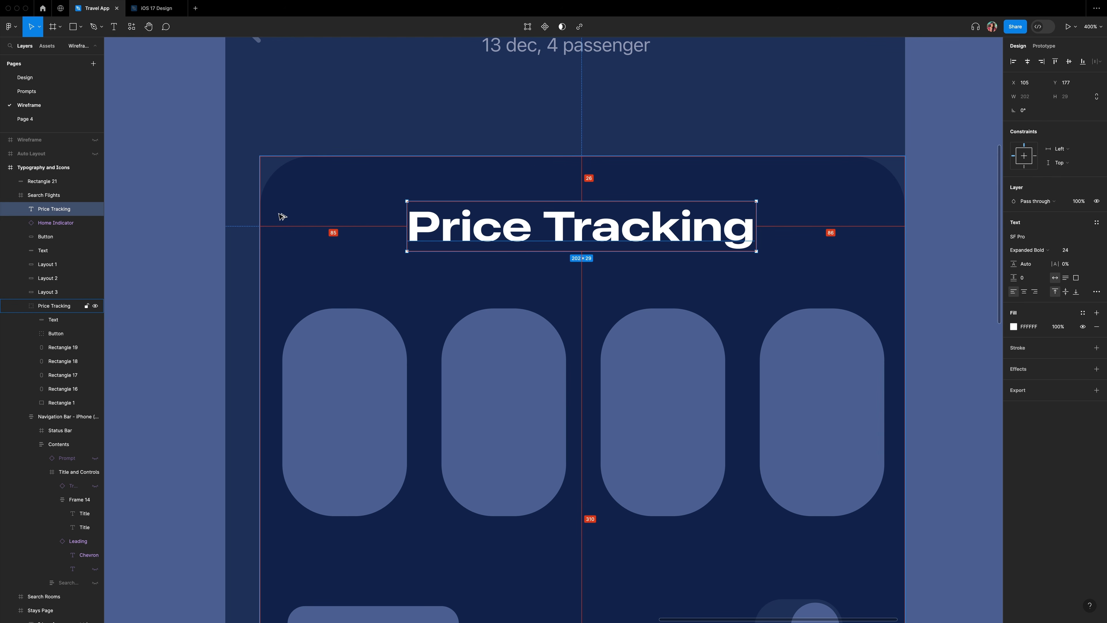
key(Up)
key(Up)
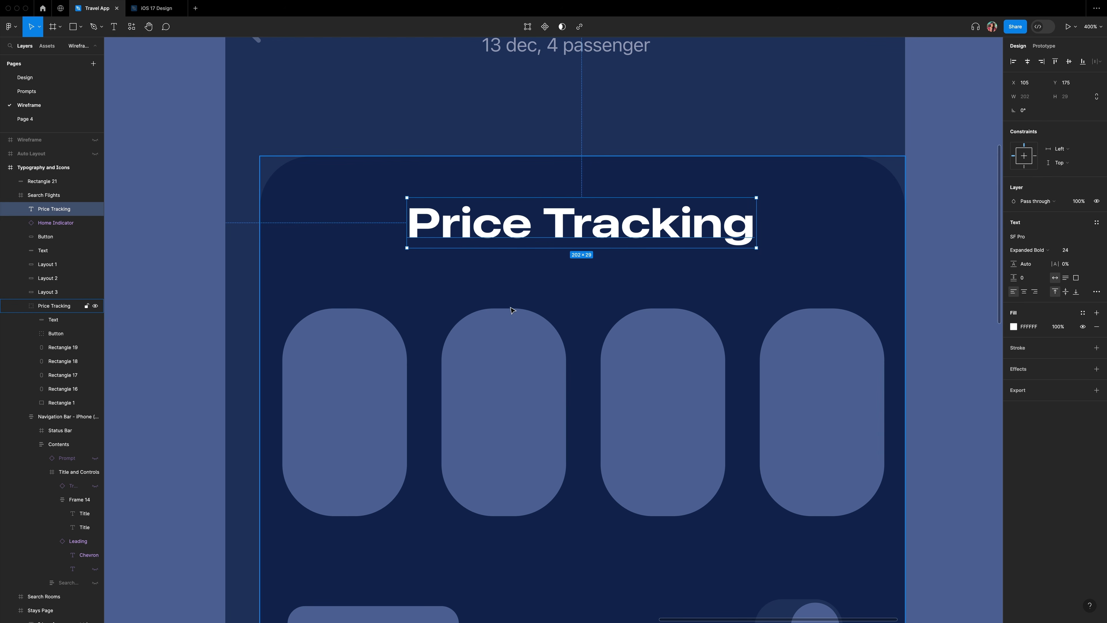
Wrap the first of the four rounded rectangles under the "Price Tracking" heading in its own frame.
scroll(512, 309, down, 3)
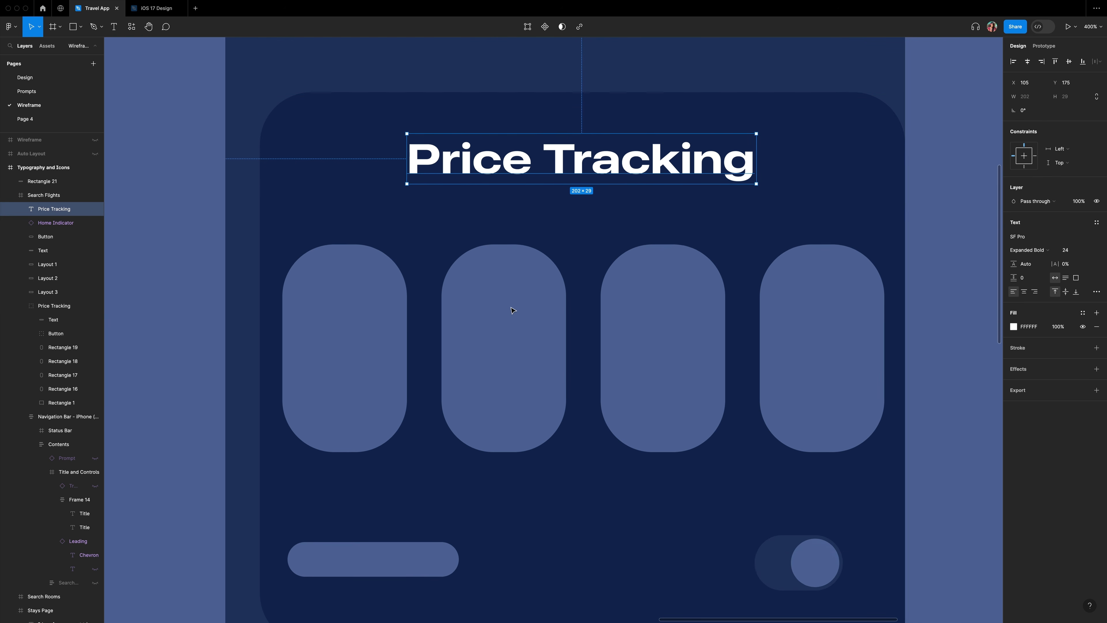
click(344, 306)
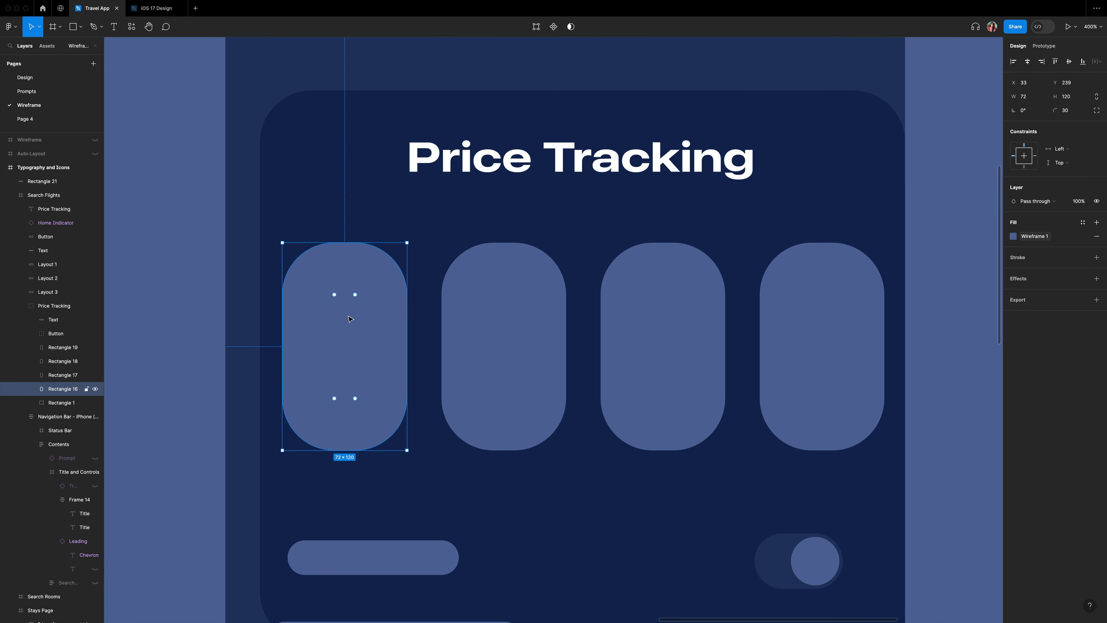
right_click(348, 318)
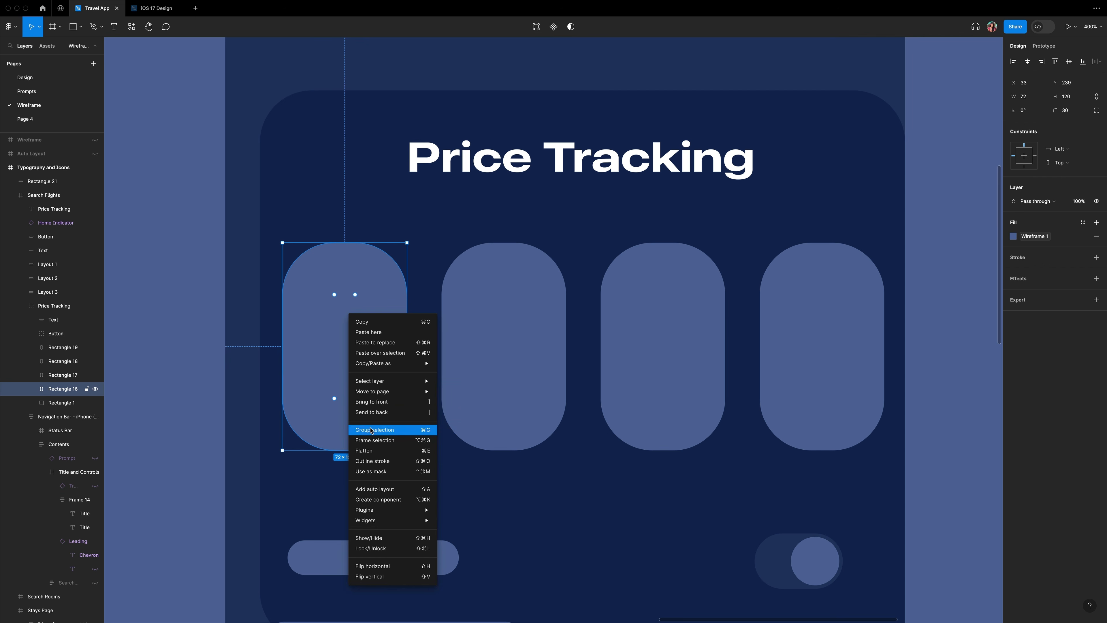
click(367, 440)
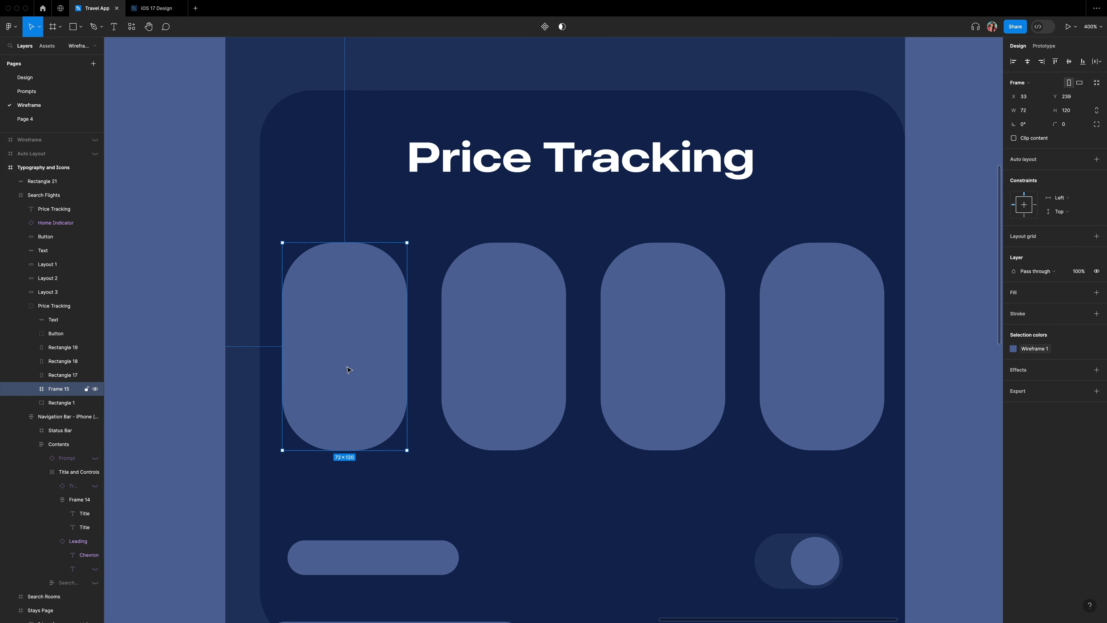
Add an auto-width text reading "CA" in the upper part of the first rounded rectangle.
key(t)
click(326, 284)
text(Ca)
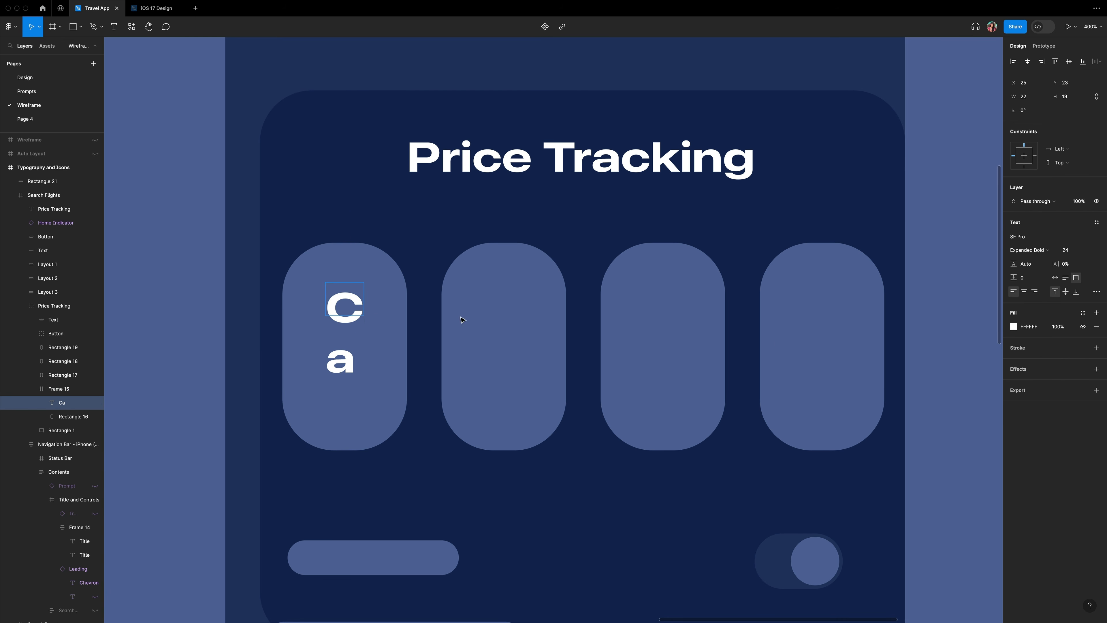
click(1056, 280)
key(shift+Left)
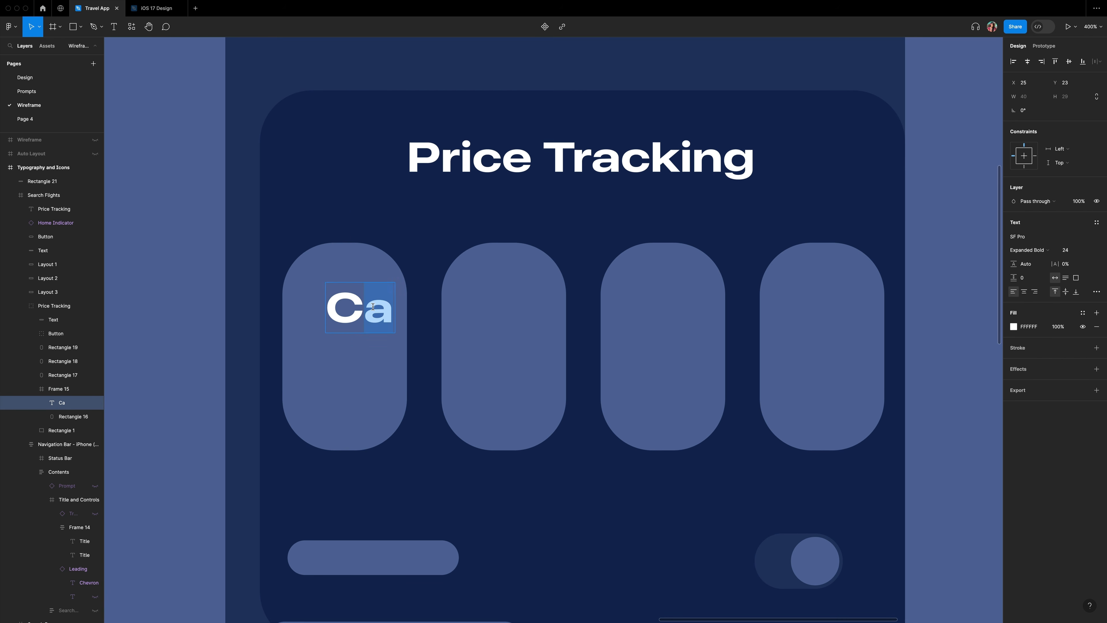
text(A)
Set the "CA" text to SF Pro Semibold at size 16.
drag(382, 306, 321, 300)
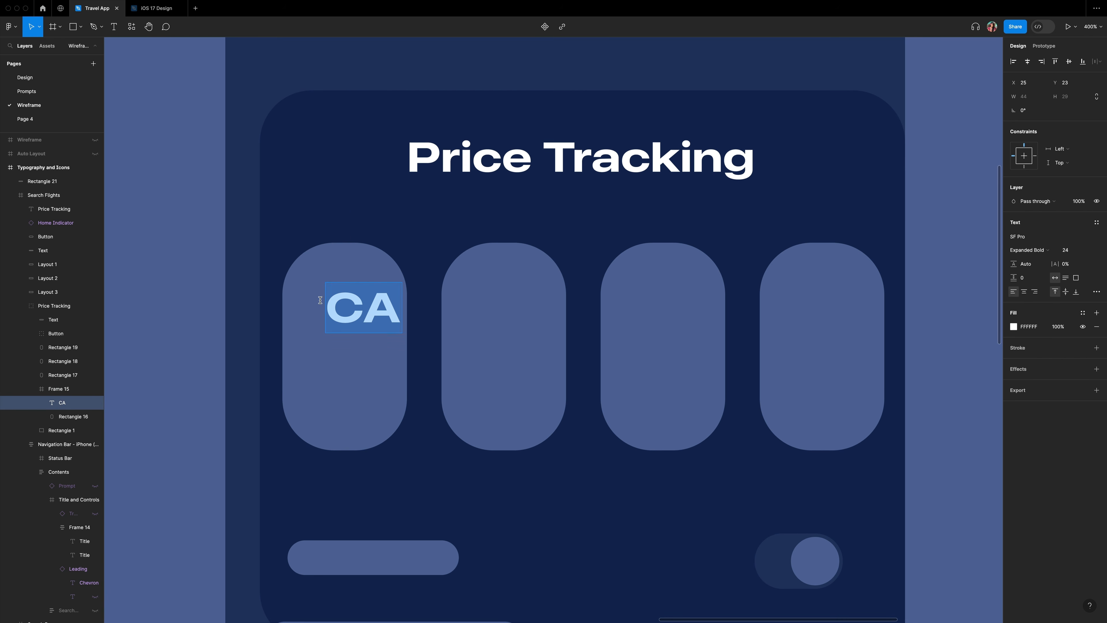
click(1037, 251)
scroll(1036, 197, up, 2)
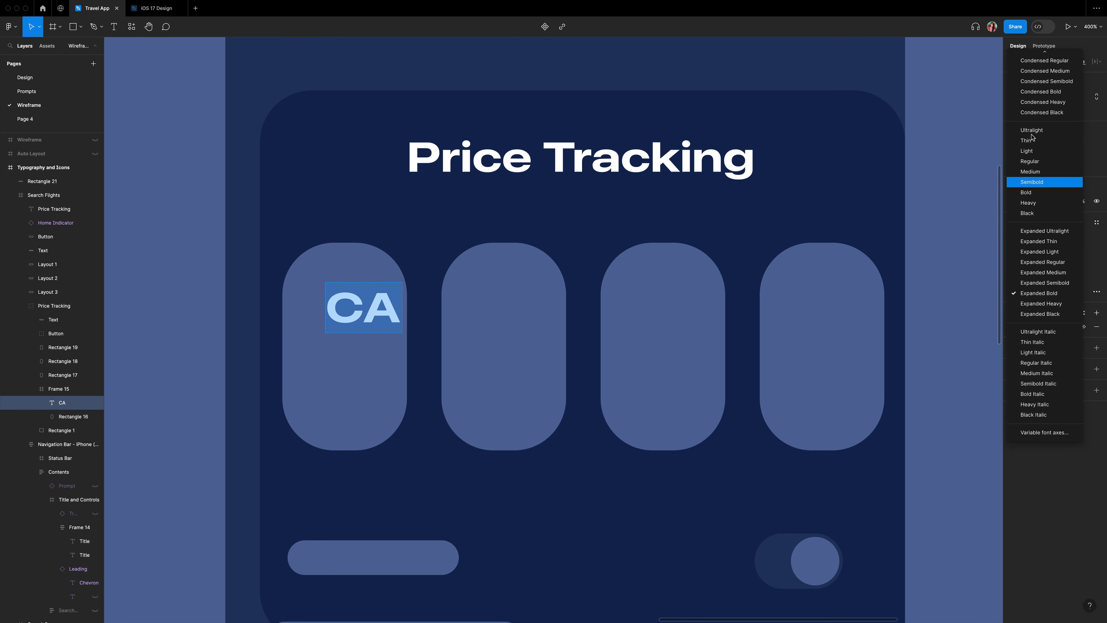
click(1032, 182)
click(1086, 252)
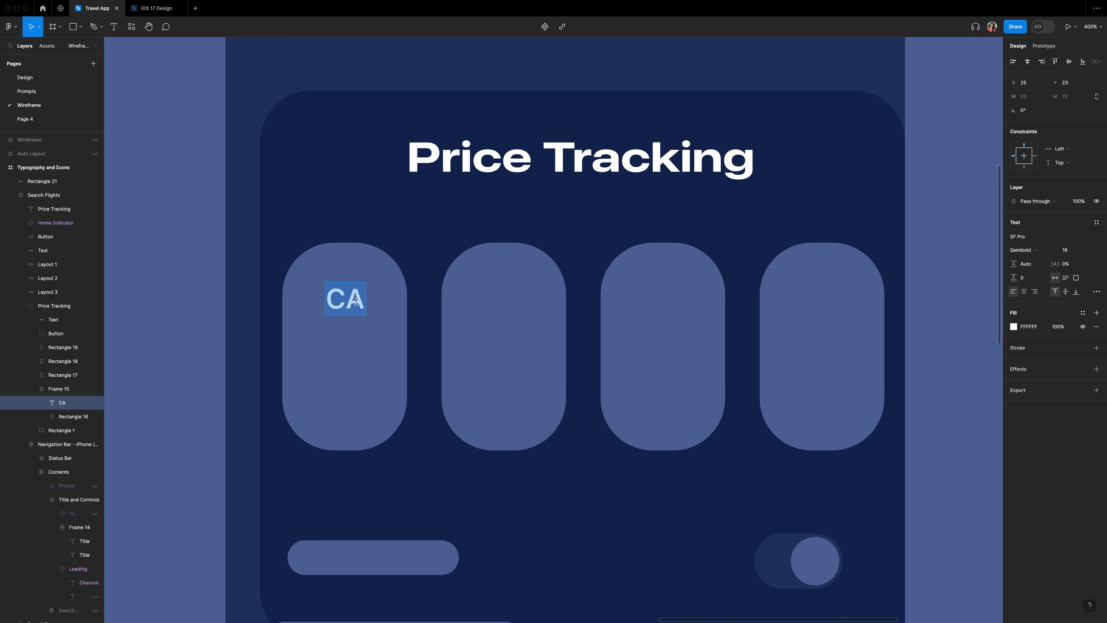
Duplicate the "CA" text 30 px below the original inside the first rounded rectangle.
click(342, 305)
drag(343, 306, 342, 357)
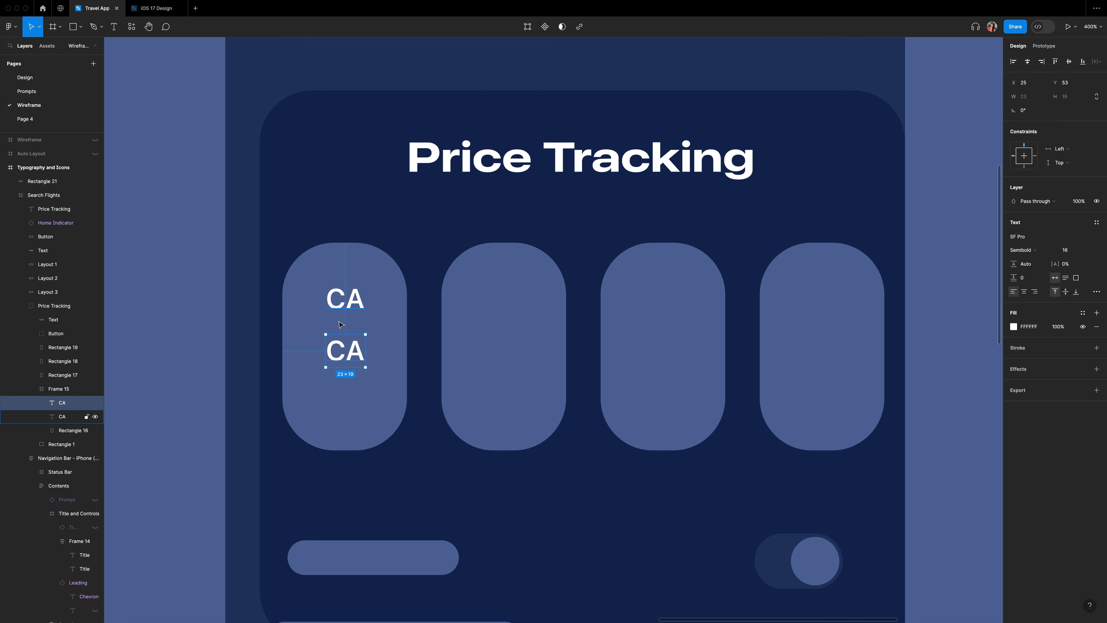
Change the lower "CA" text to "$635" and centre both texts horizontally in the first rounded rectangle.
double_click(350, 349)
text($635)
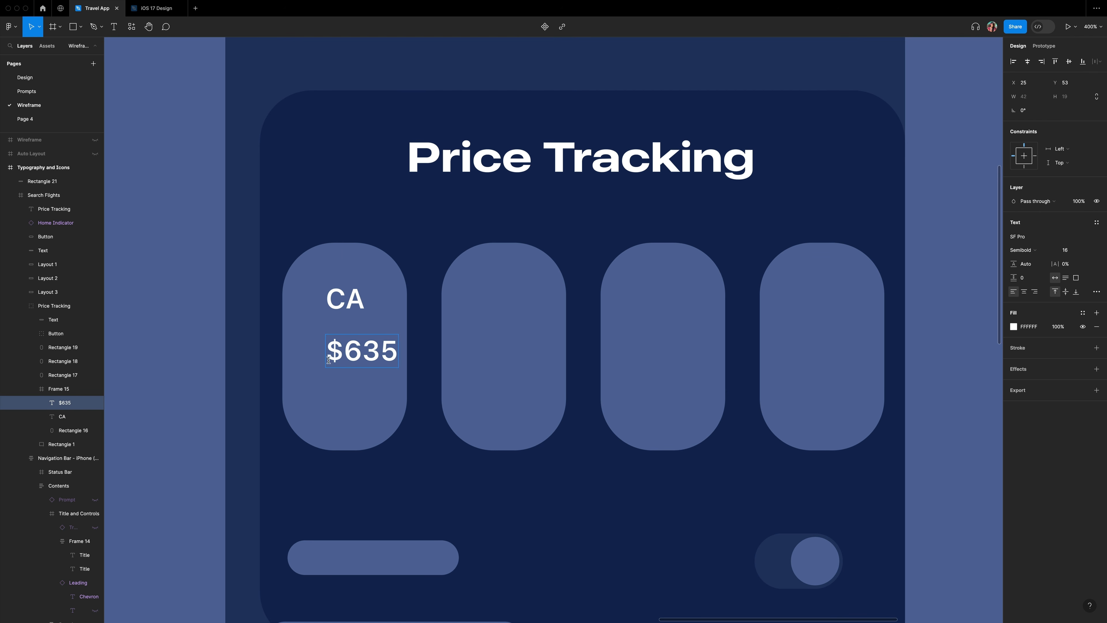
key(Escape)
drag(372, 351, 354, 354)
drag(346, 302, 344, 302)
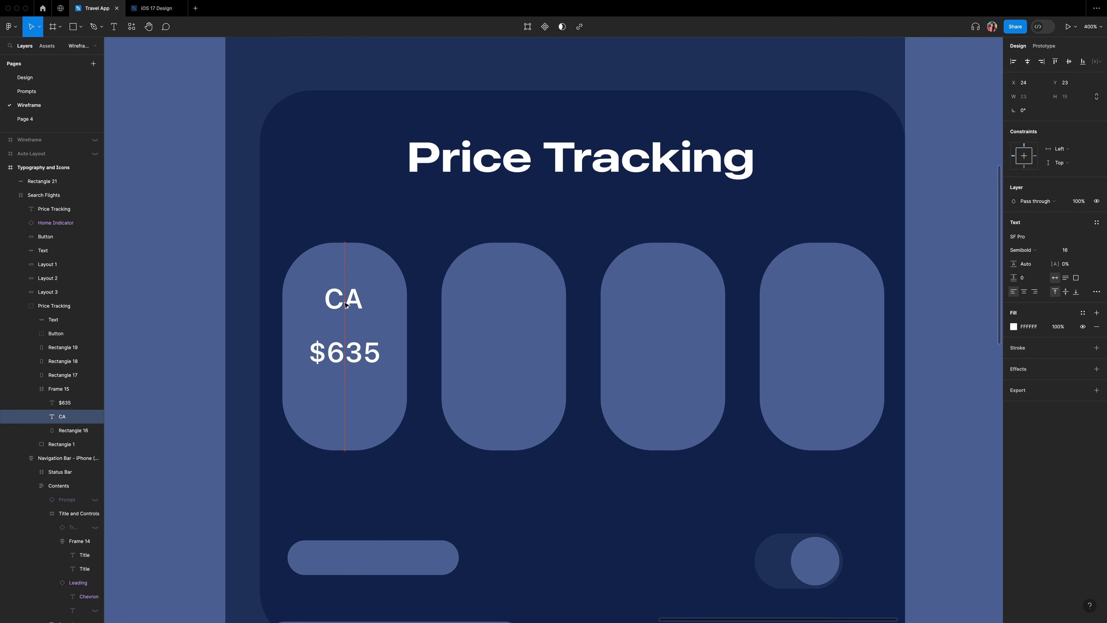
Add an auto-width text reading "Current Lowest Price" below the "$635" text.
click(344, 356)
key(t)
drag(306, 386, 370, 408)
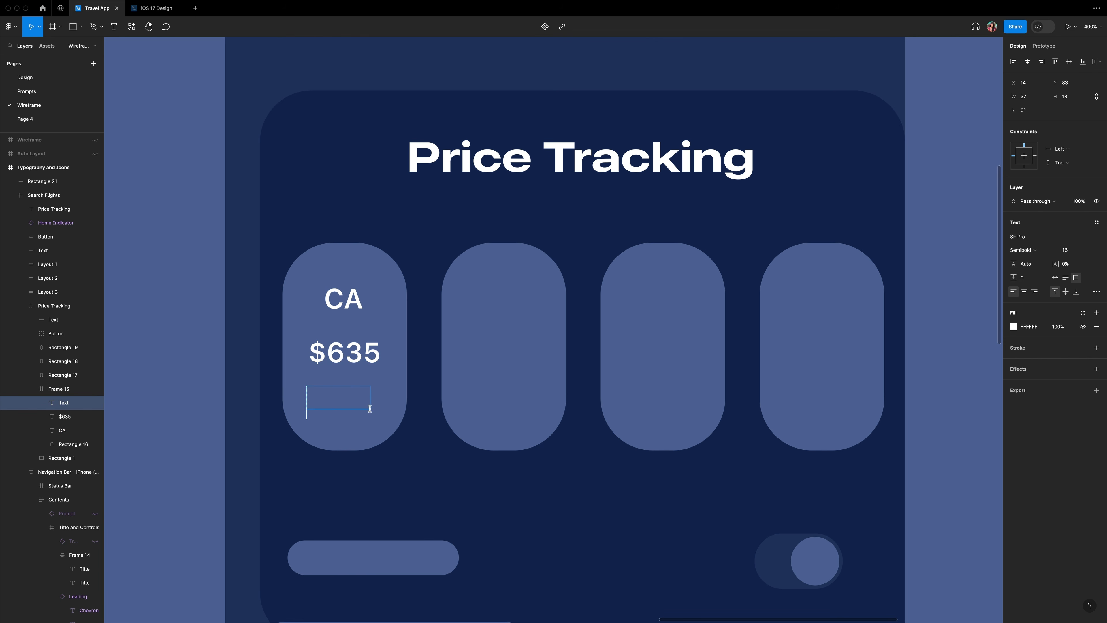
text(Current Lo)
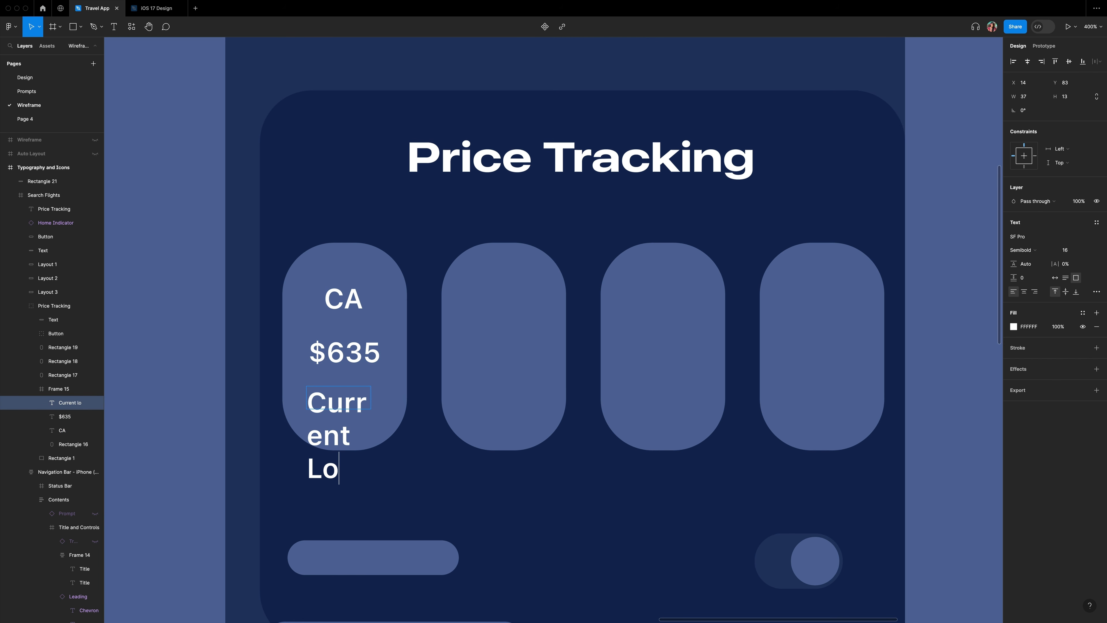
text(west Price)
click(1055, 278)
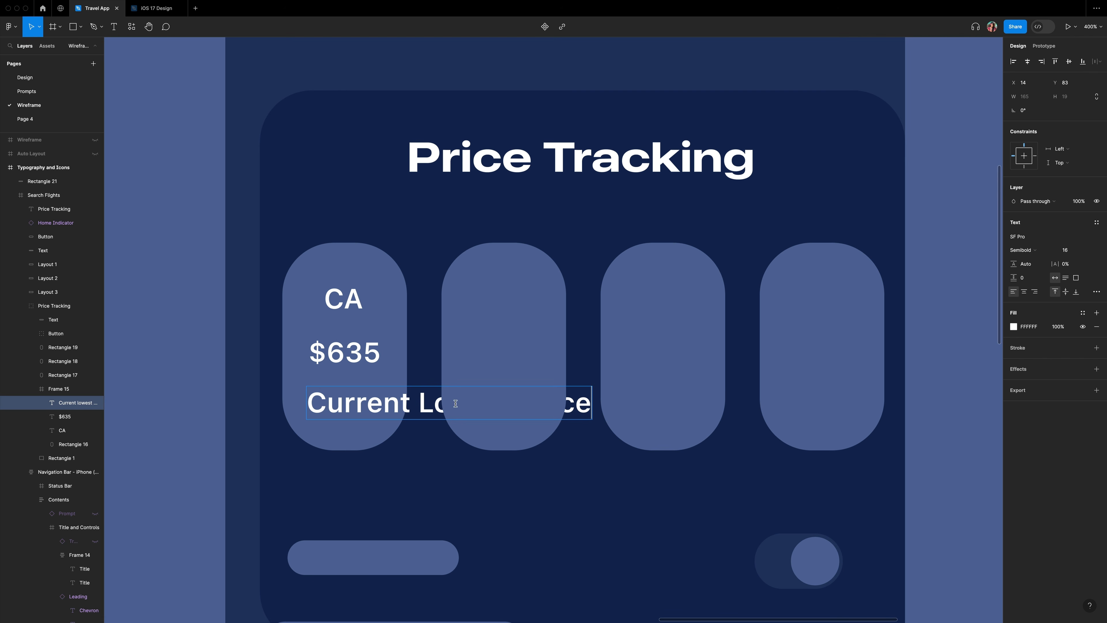
Set the "Current Lowest Price" text to SF Pro Compressed Regular at size 11.
key(ctrl+a)
click(1034, 250)
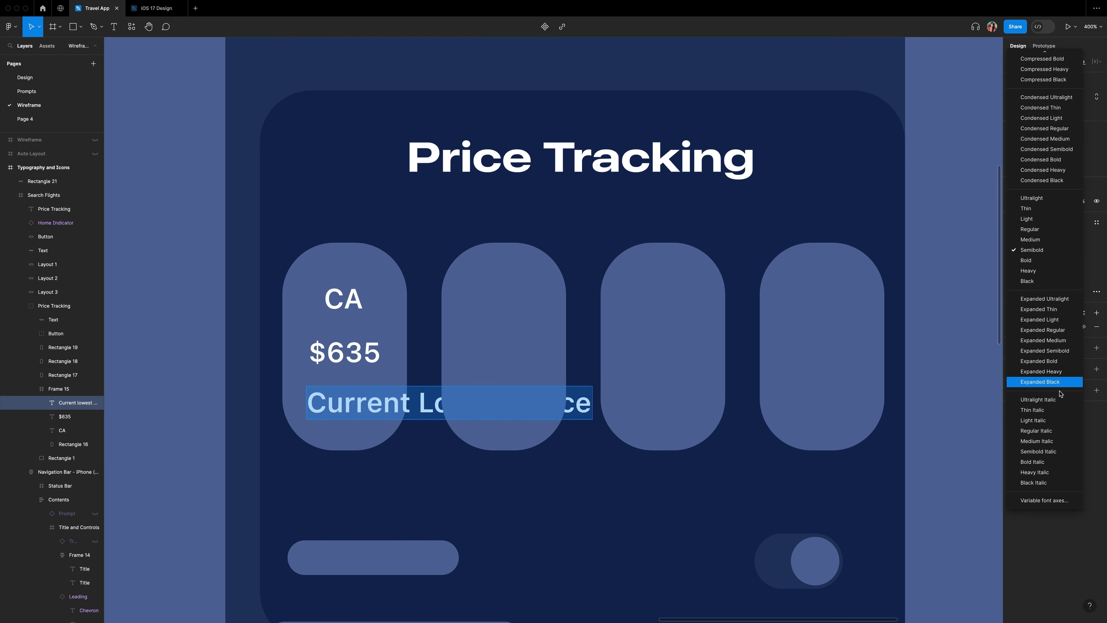
scroll(1051, 92, up, 2)
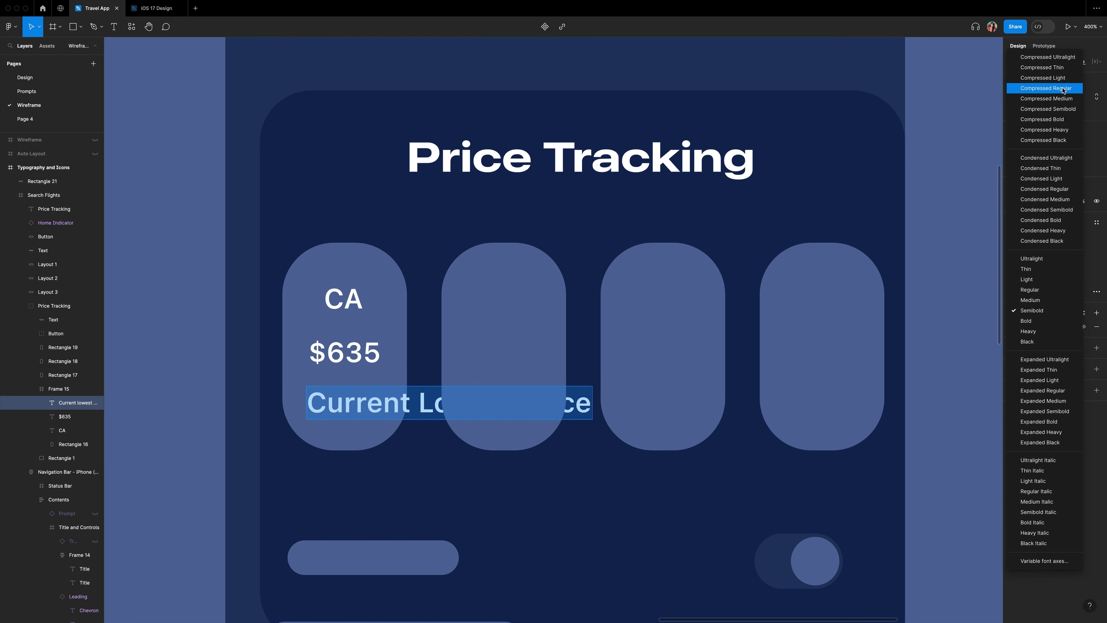
click(1062, 90)
key(Escape)
key(shift+2)
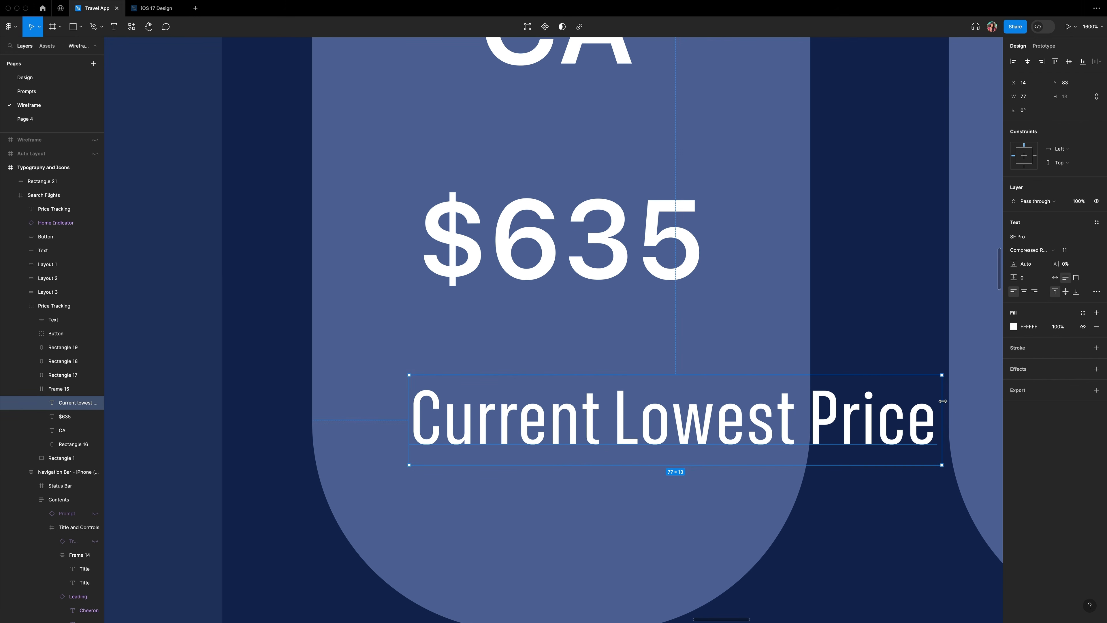
Narrow the "Current Lowest Price" text to 56 px wide, centre-align it and centre it under the price inside the rounded rectangle.
drag(942, 401, 795, 400)
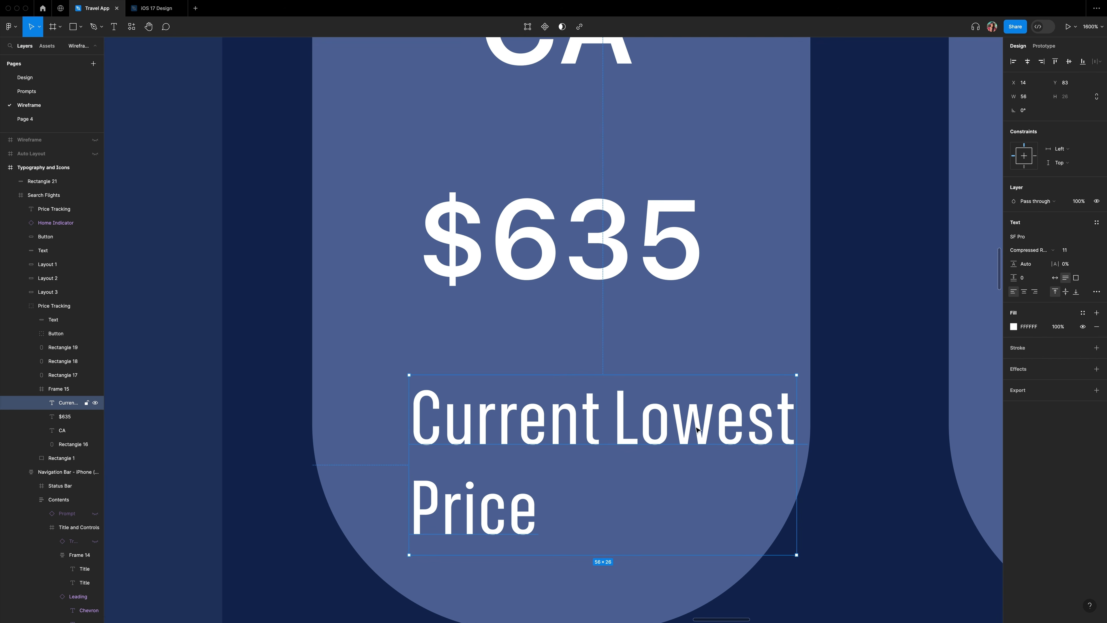
drag(696, 430, 675, 430)
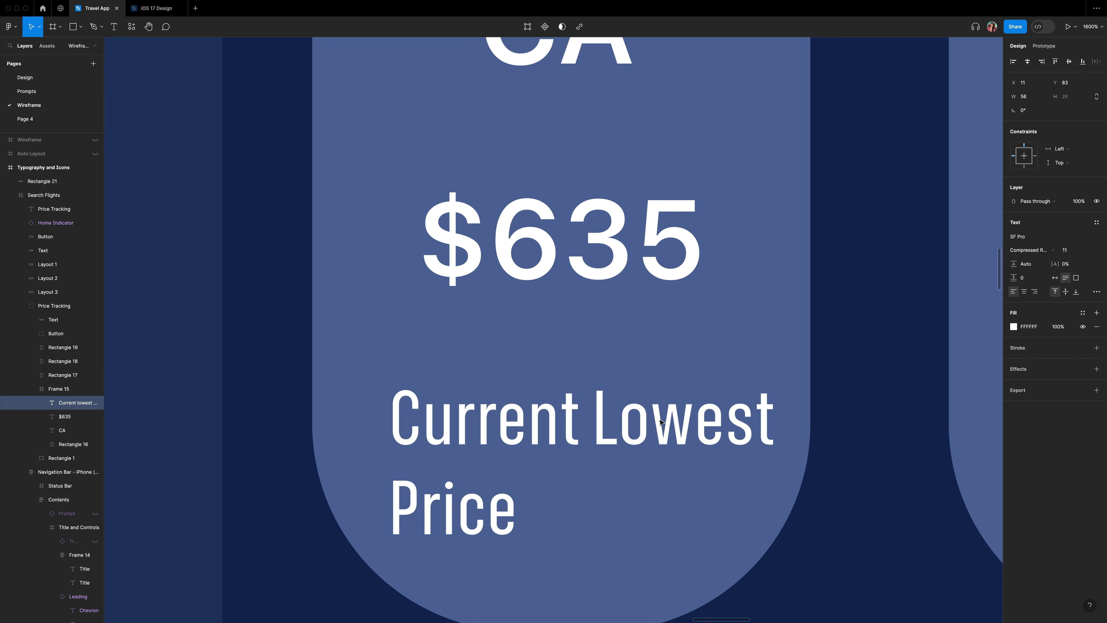
click(1025, 292)
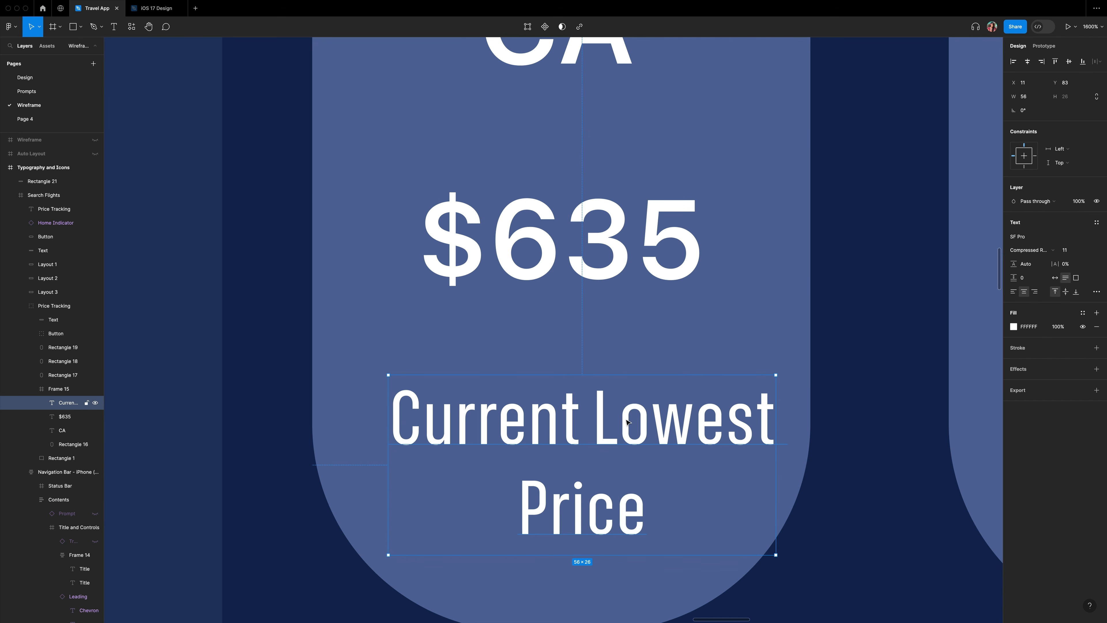
drag(626, 422, 613, 387)
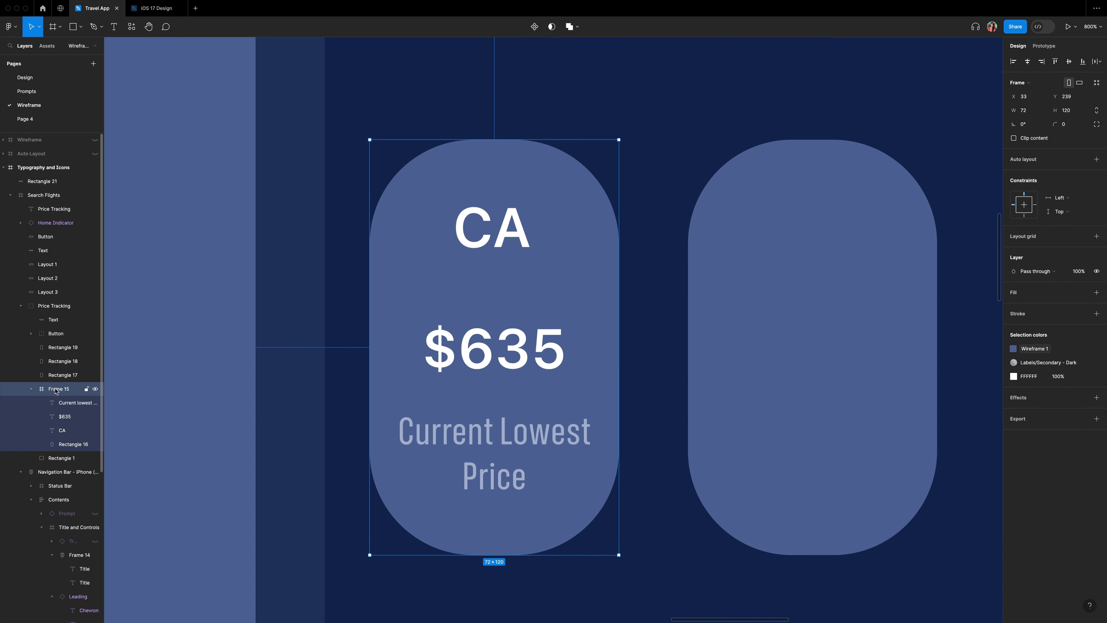
Rename the frame holding the first rounded rectangle and its texts as "Price".
double_click(56, 389)
text(Price)
key(Return)
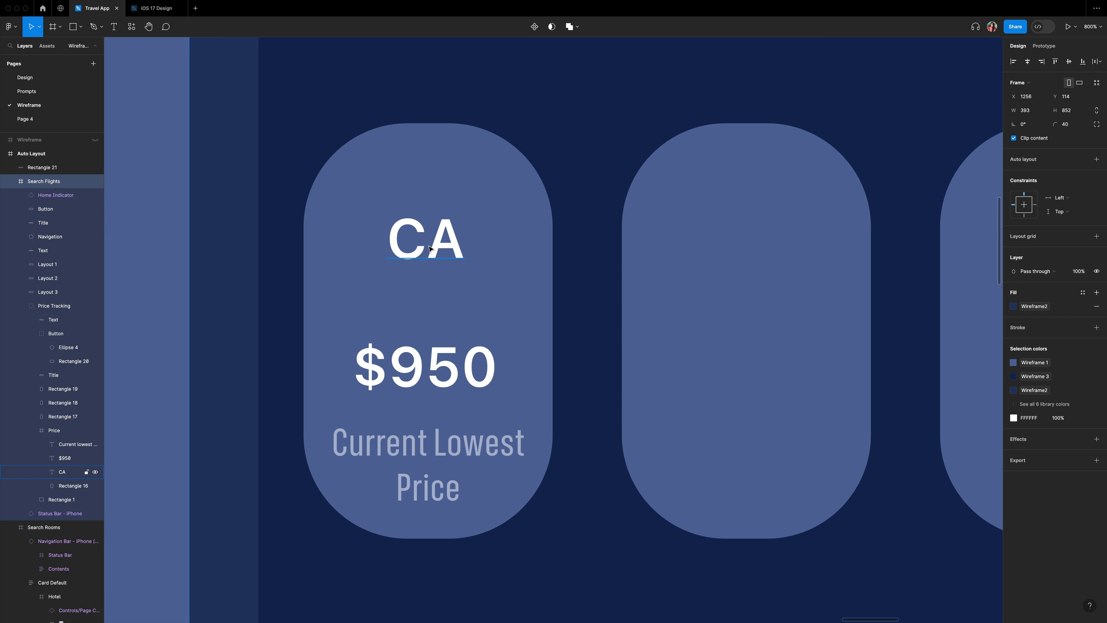
Measure the distances from the "CA", "Current Lowest Price" and "$950" texts to the edges of the Price frame.
click(443, 247)
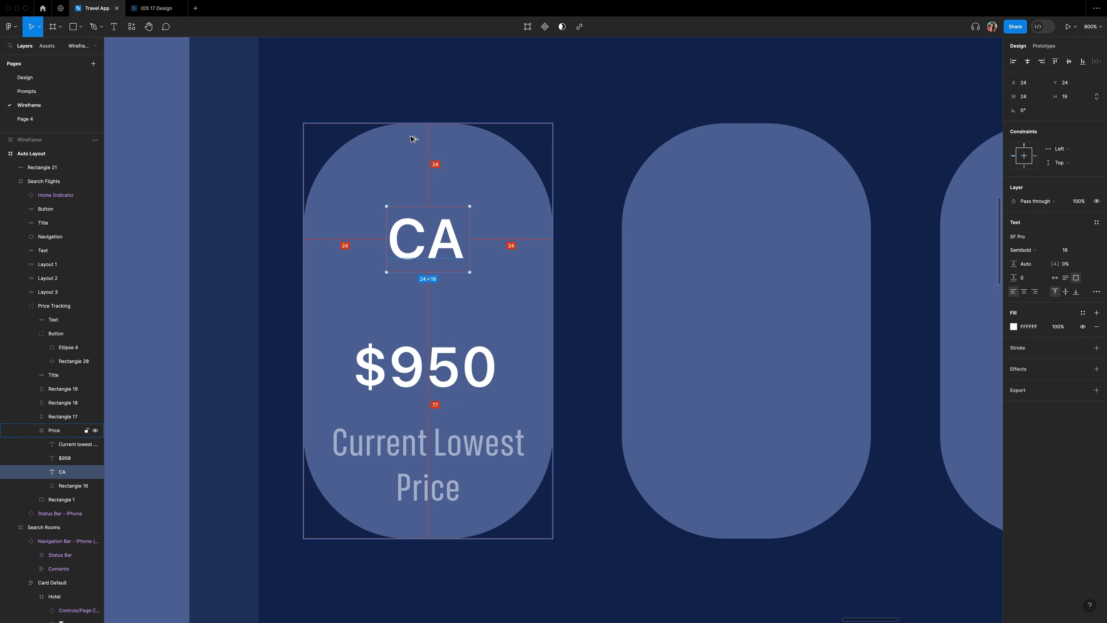
click(423, 443)
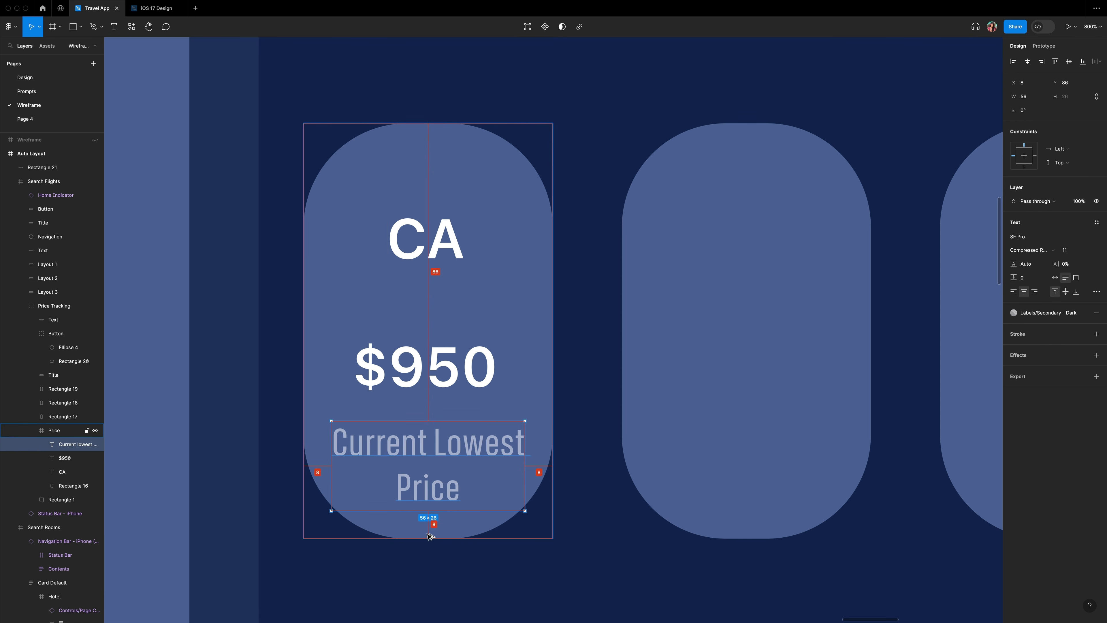
click(419, 382)
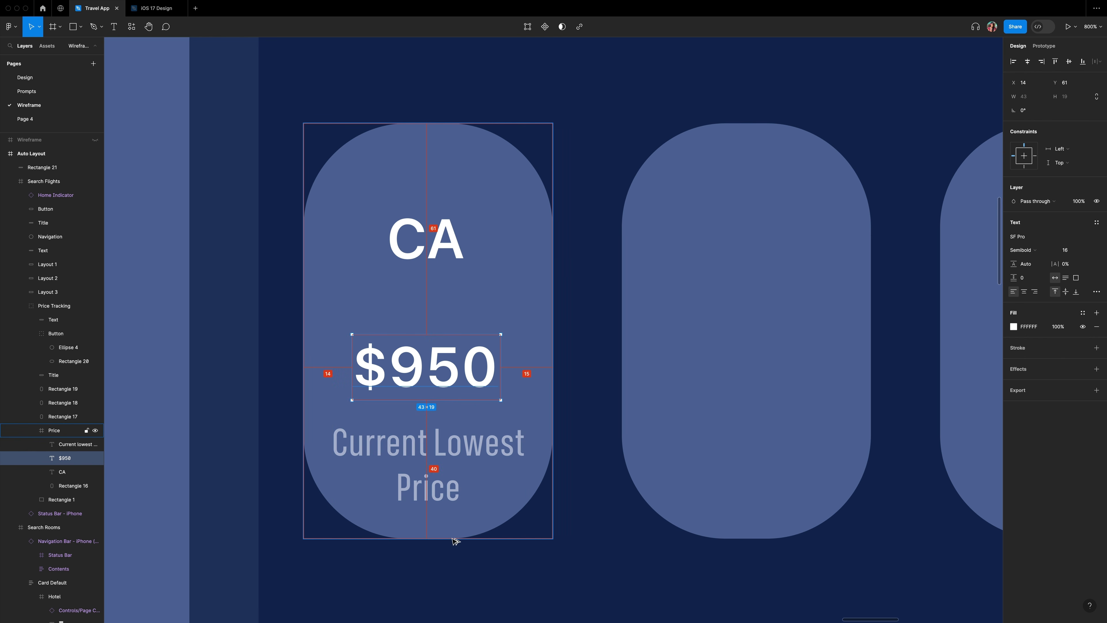
Copy the Price frame and paste it to replace the three remaining rounded rectangles.
right_click(476, 291)
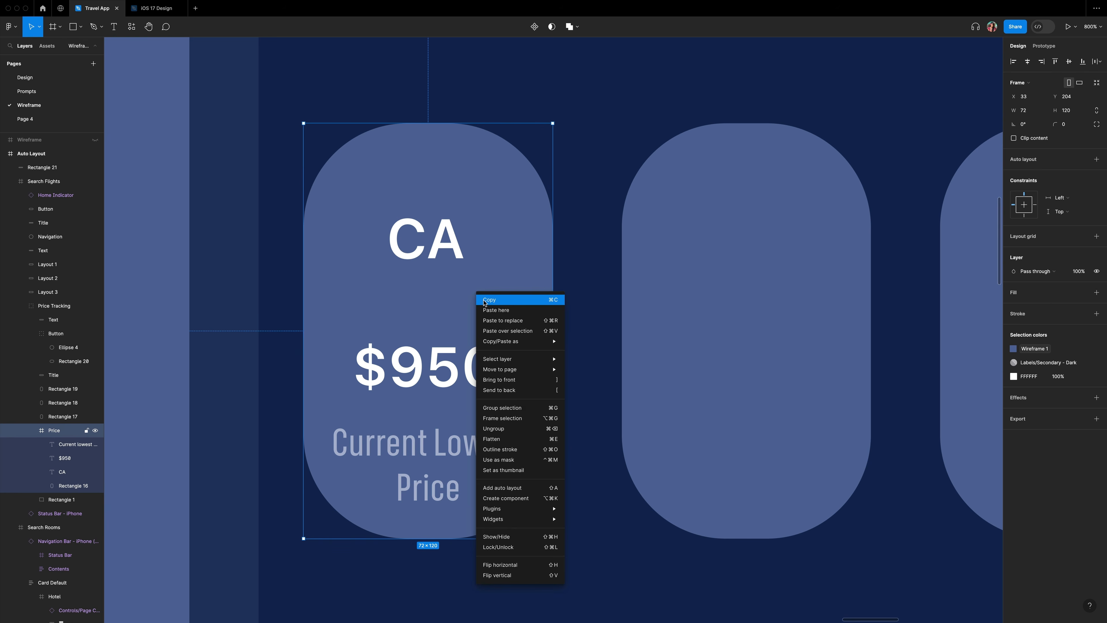
scroll(479, 301, right, 7)
right_click(458, 299)
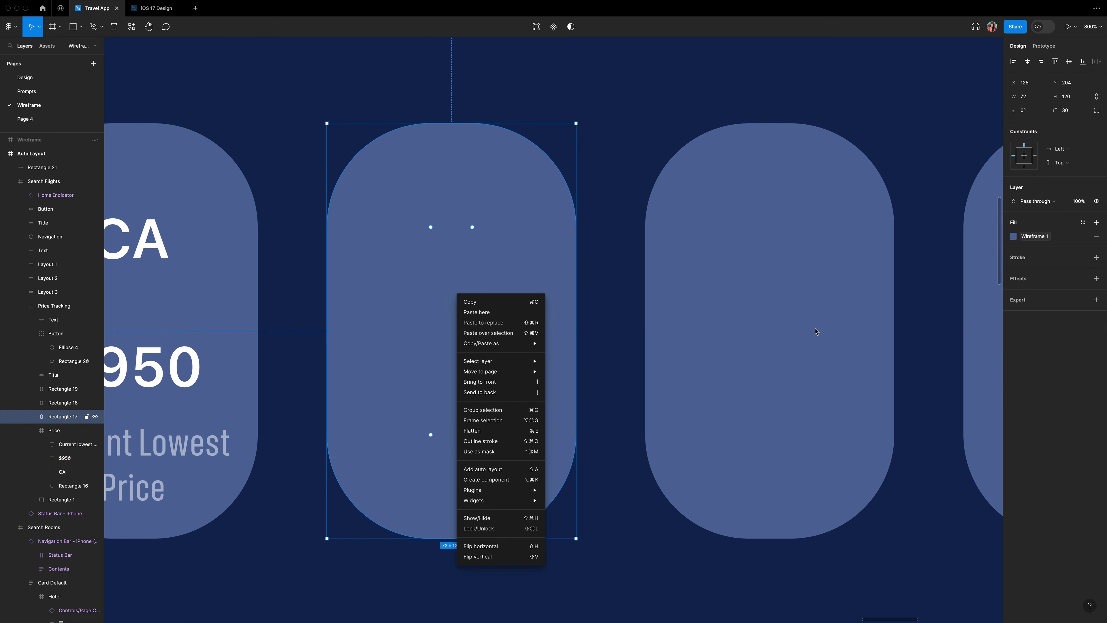
key(Escape)
shift+click(791, 326)
shift+click(966, 316)
scroll(816, 314, right, 5)
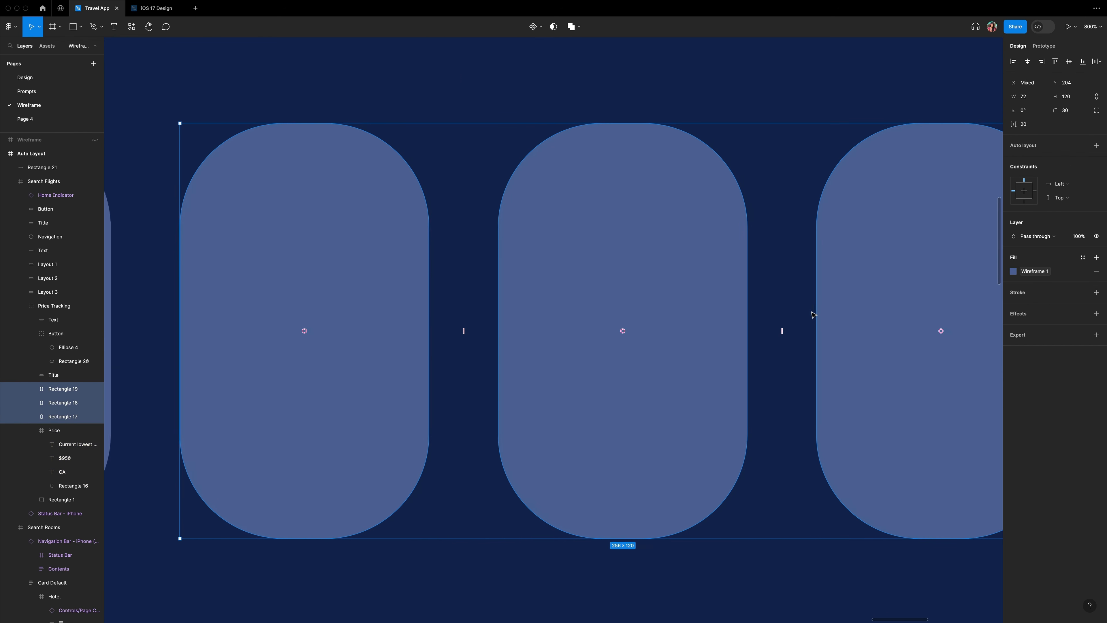
right_click(815, 313)
click(842, 338)
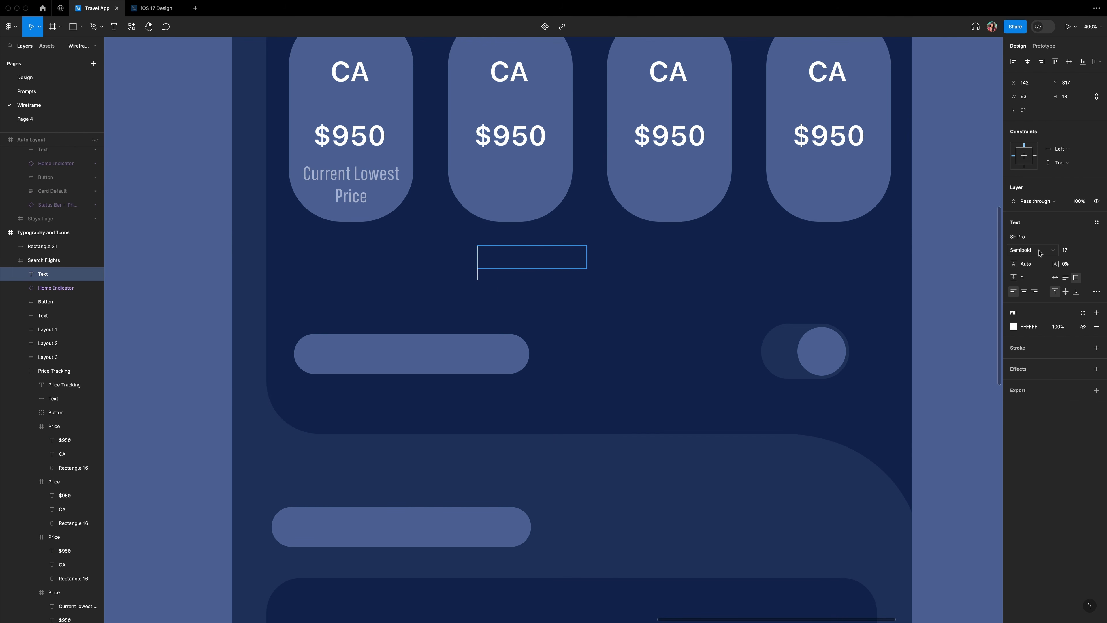
Enter "Simply keep an eye on the price, and we'll collect data for this search" below the price frames in SF Pro Compressed Bold at size 12.
click(1039, 252)
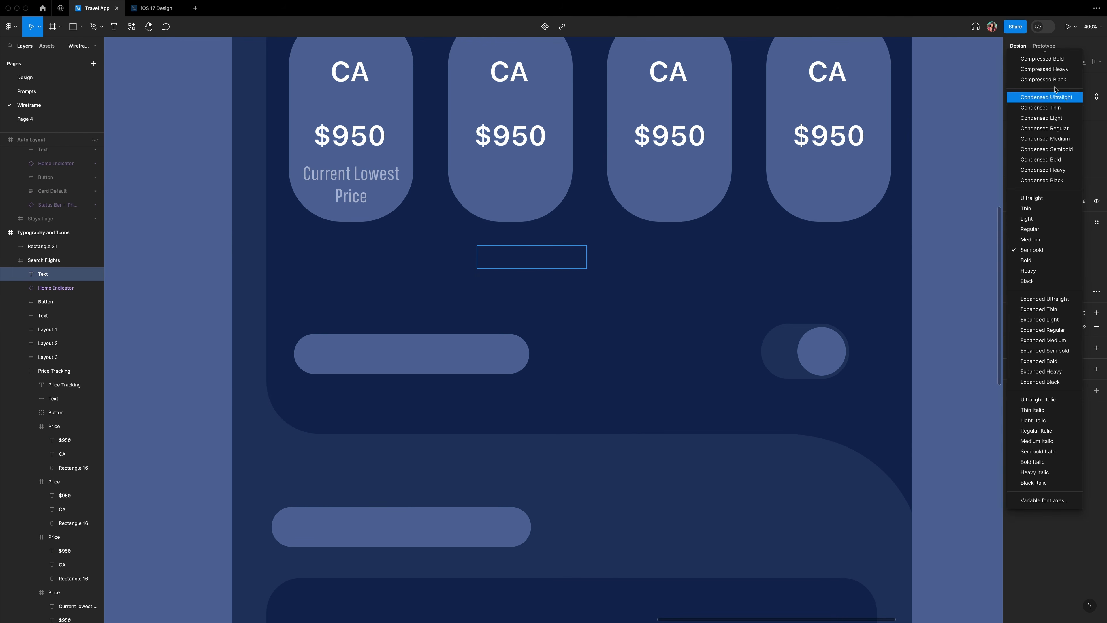
click(1047, 65)
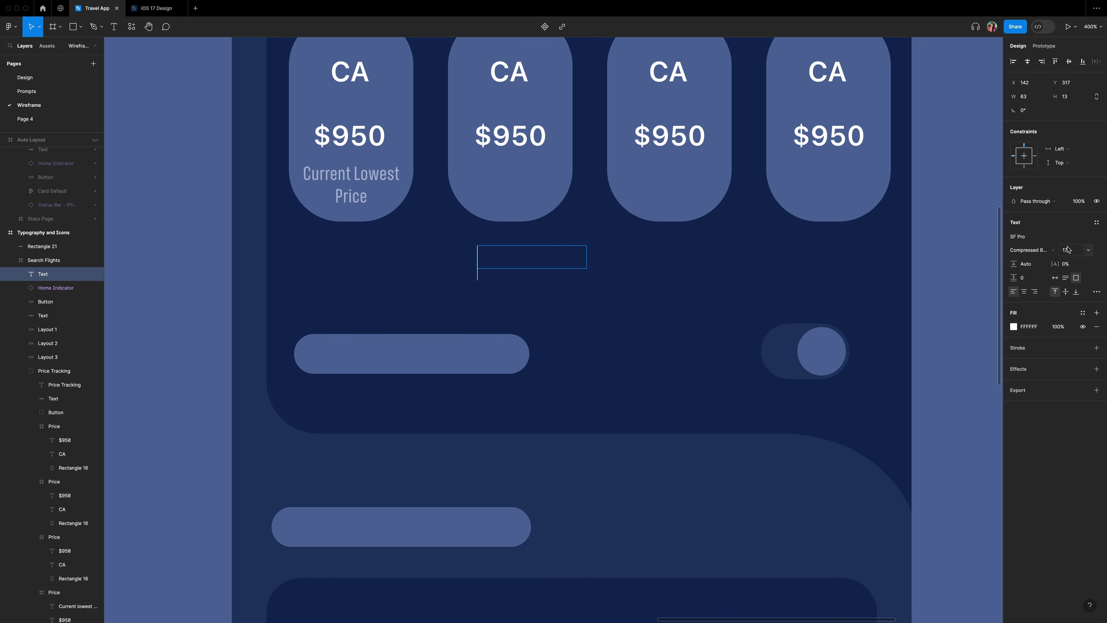
click(1080, 251)
text(12)
key(Return)
text(Simply keep an eye on the price, and we')
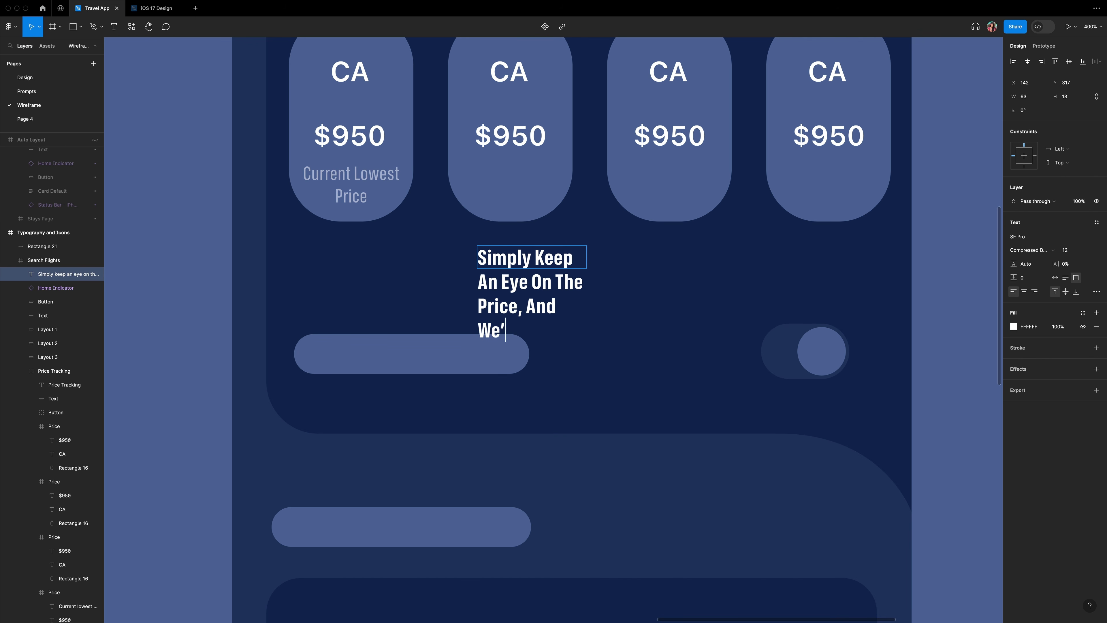
text(ll collect data for this search)
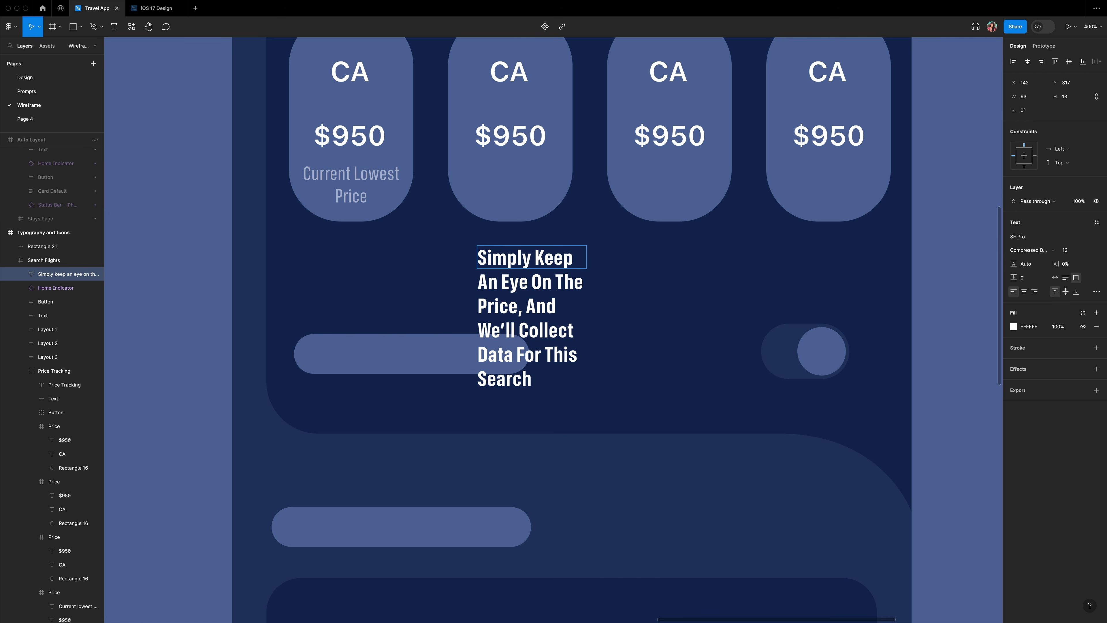
key(Escape)
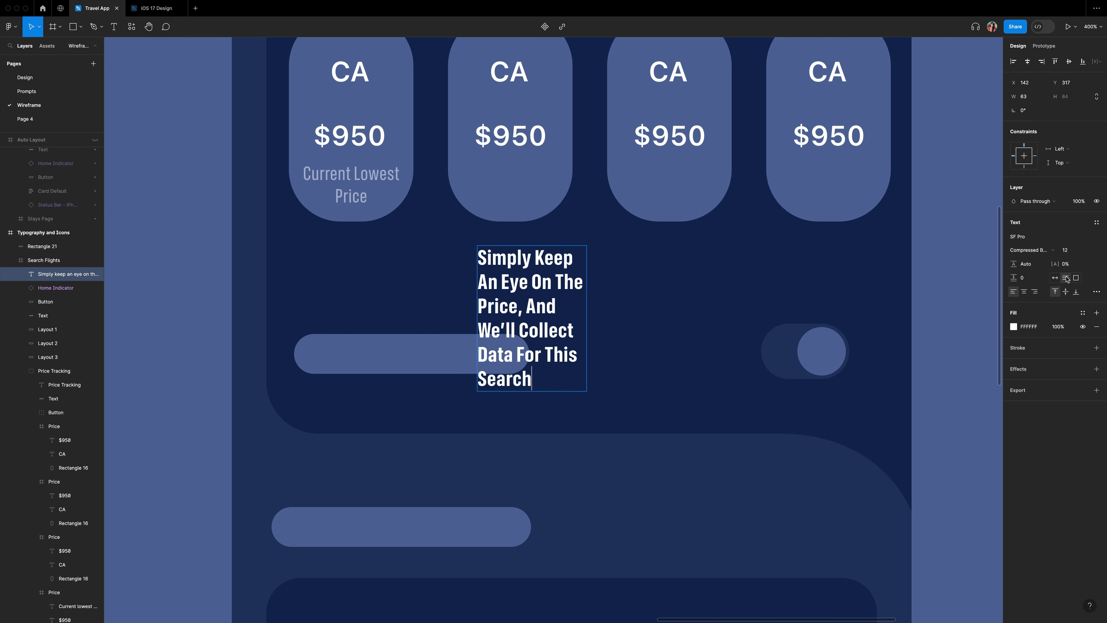
Widen the "Simply Keep An Eye" text to 175 px and apply the Labels/Secondary - Dark colour style to it.
drag(587, 318, 744, 281)
click(1083, 313)
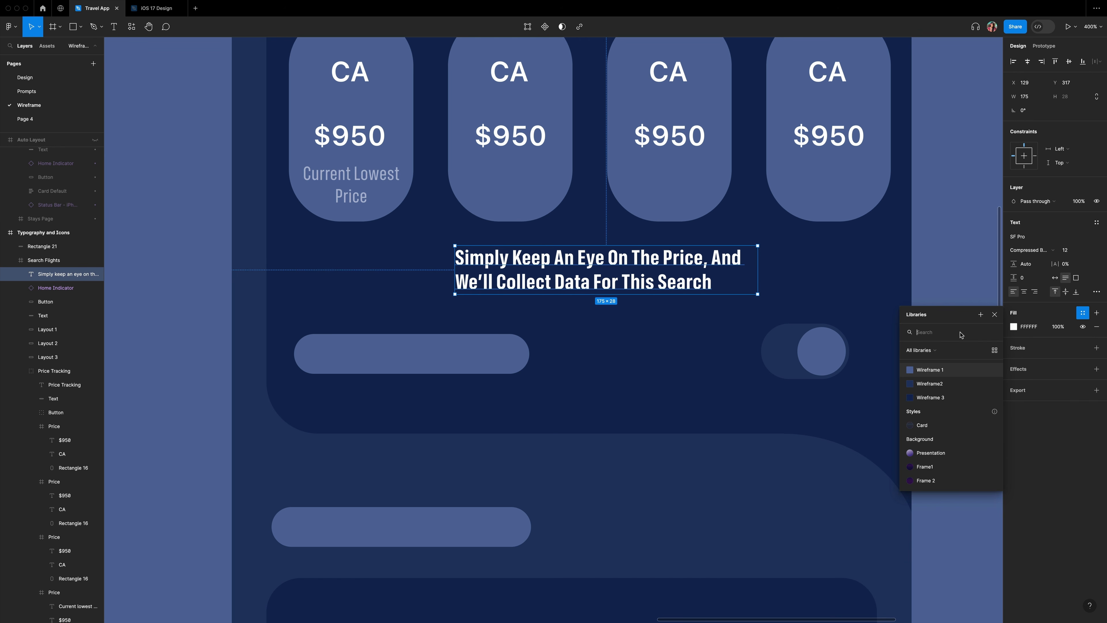
text(label)
scroll(932, 417, down, 2)
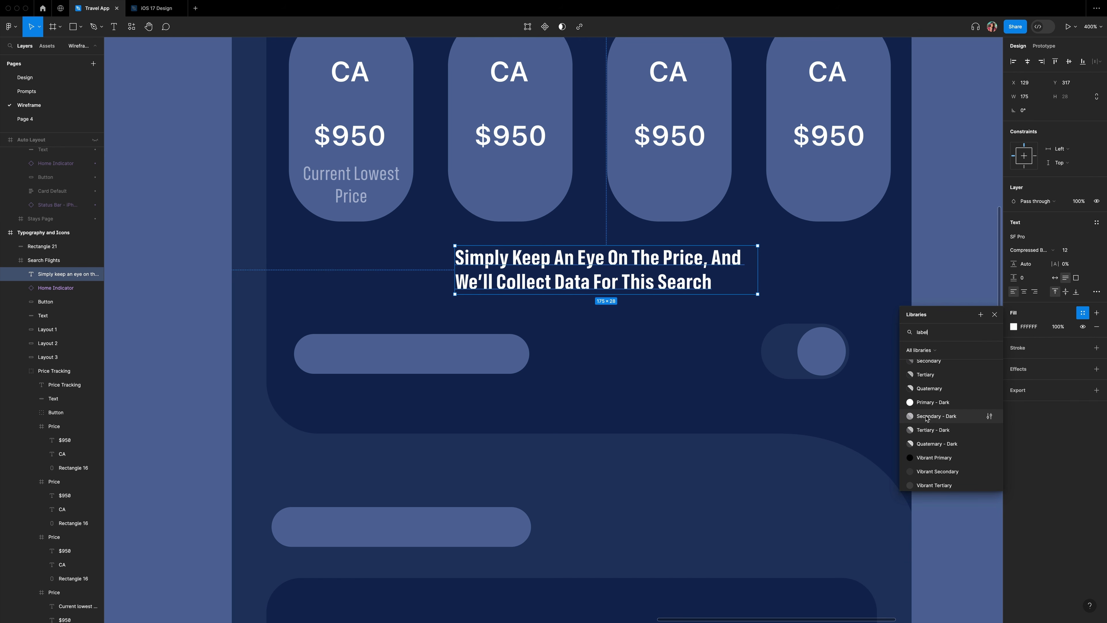
click(932, 425)
click(705, 329)
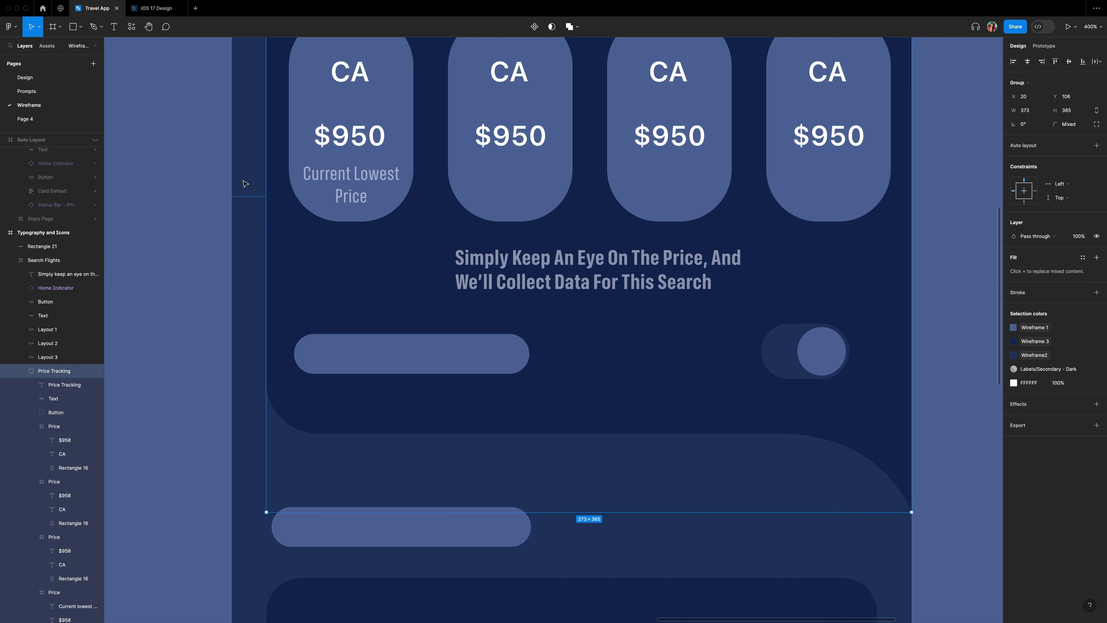
Replace the placeholder bar beside the toggle with a text reading "Monitor prices".
click(371, 359)
key(Delete)
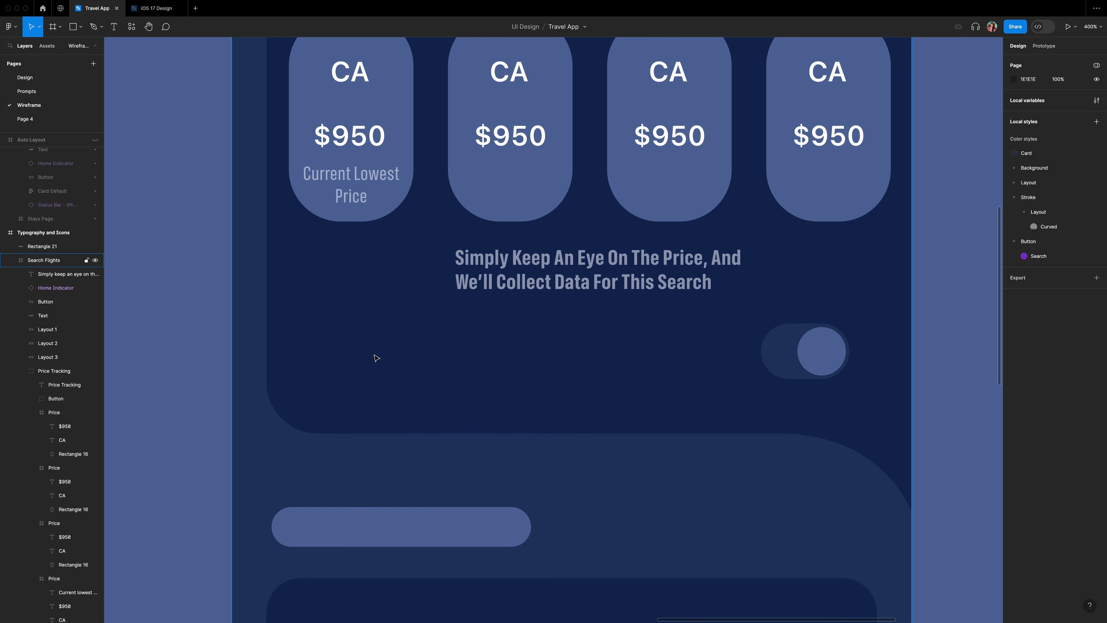
key(t)
drag(314, 329, 474, 365)
text(Monitor prices)
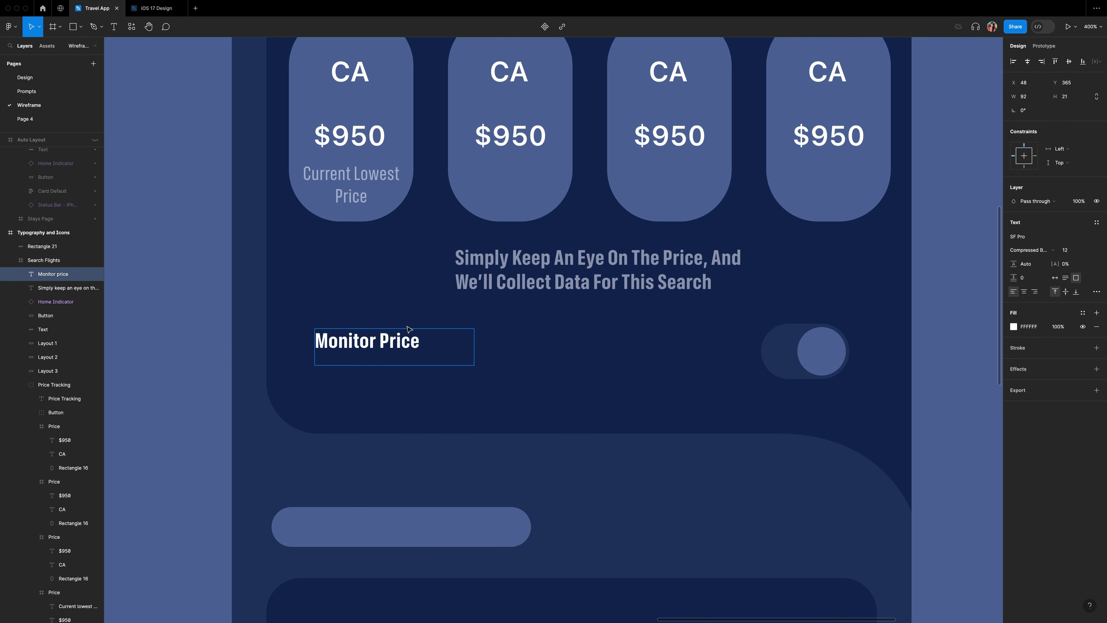
Set the "Monitor Prices" text to SF Pro Semibold, size 17 and auto width, and move it level with the toggle.
key(ctrl+a)
click(1037, 250)
click(1034, 440)
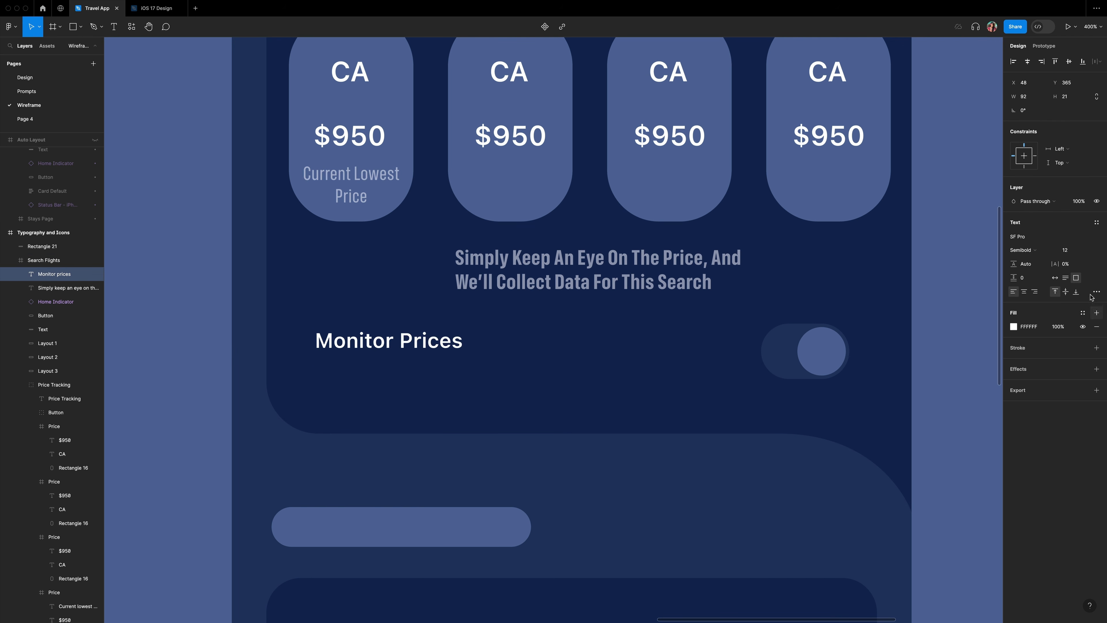
click(1055, 277)
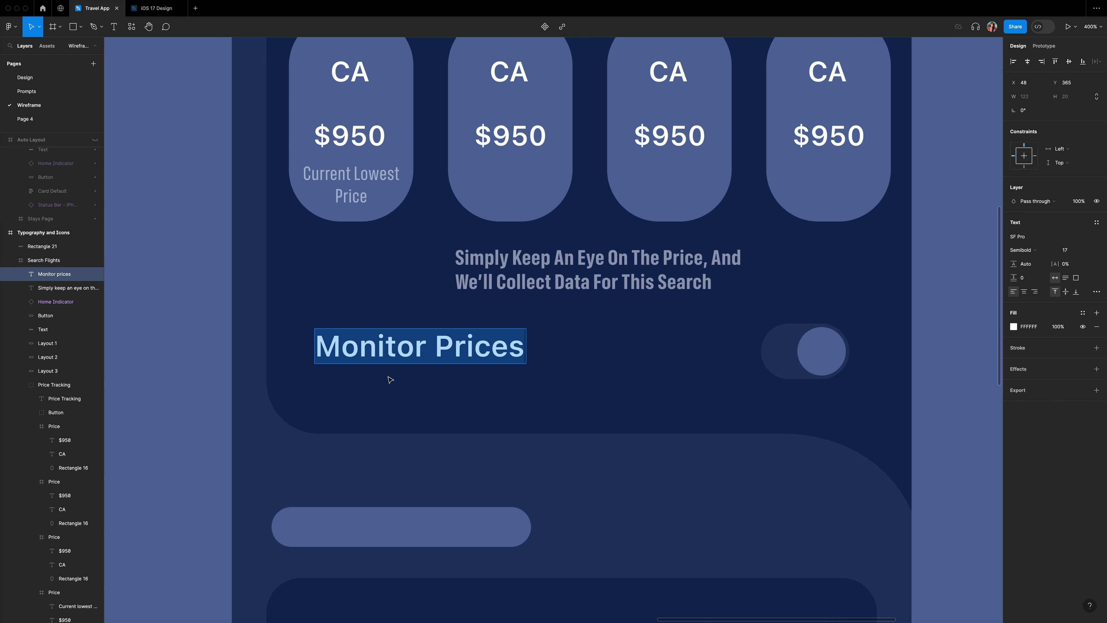
key(Escape)
drag(474, 348, 463, 353)
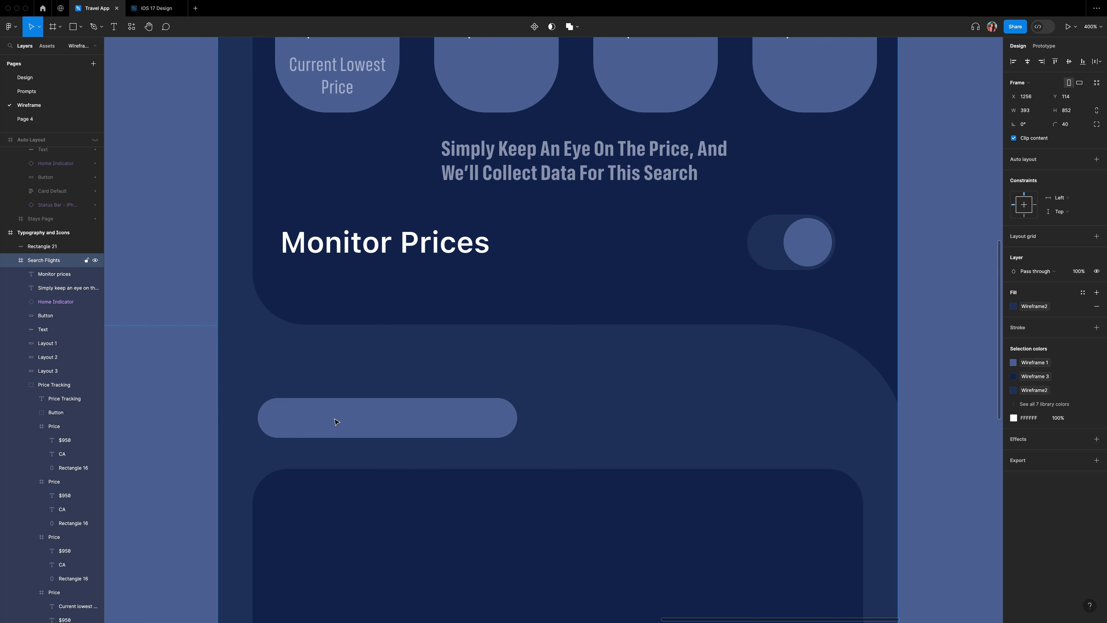
Replace the placeholder bar below the Price Tracking card with a text reading "Select your departure".
click(333, 420)
key(Delete)
key(t)
drag(275, 375, 449, 429)
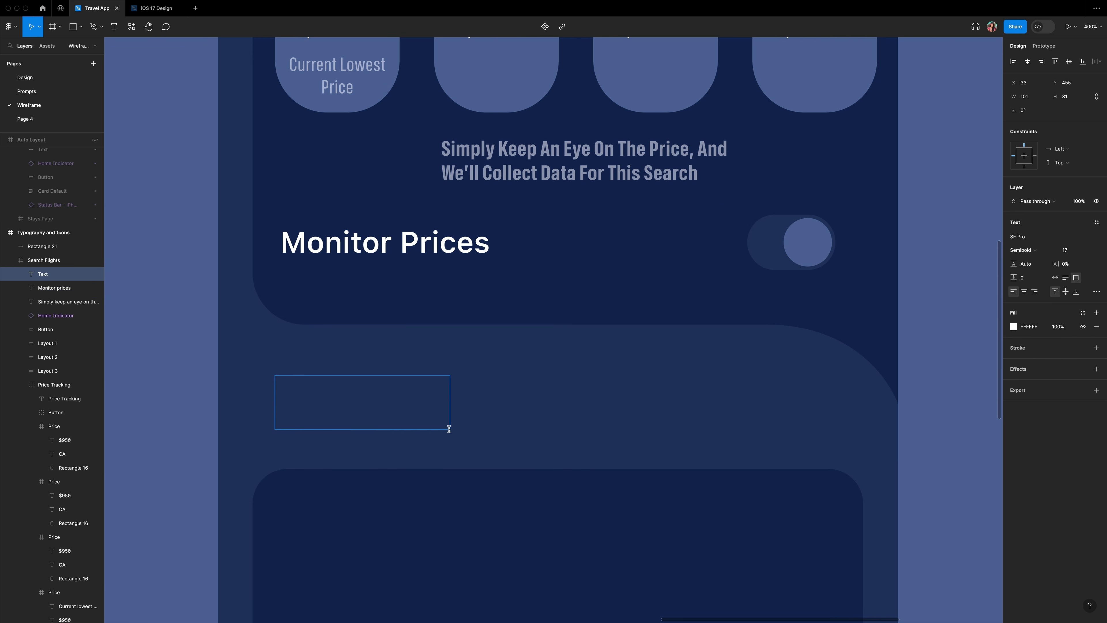
text(Select The)
key(BackSpace)
key(BackSpace)
key(BackSpace)
text(Your)
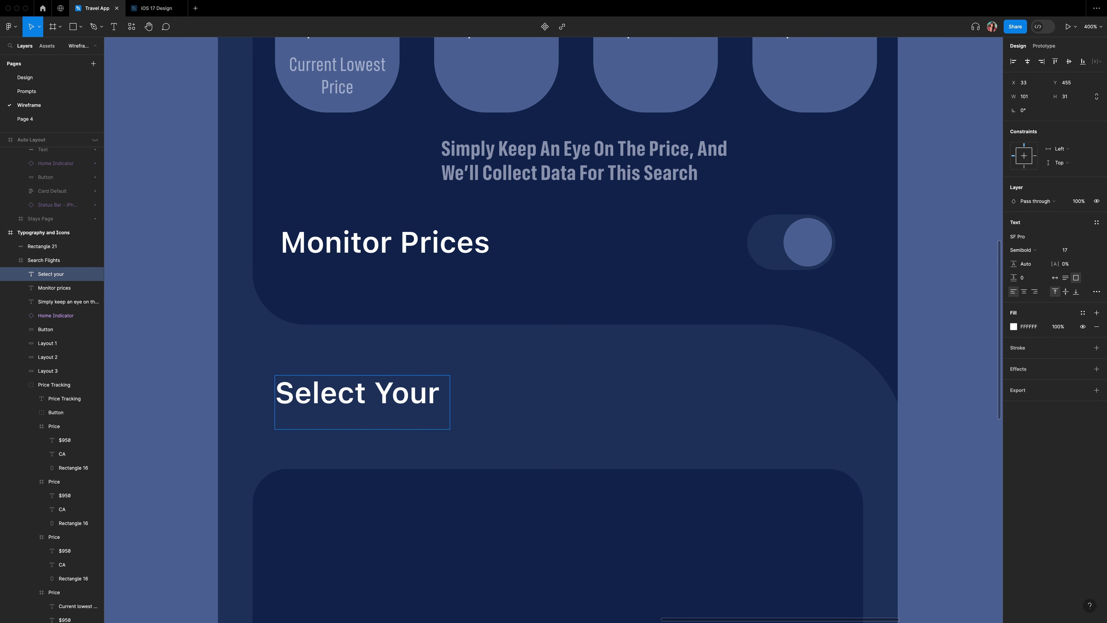
text( Departure)
Set the "Select Your Departure" heading to auto width and the SF Pro Compressed Bold style.
click(1055, 277)
key(super+a)
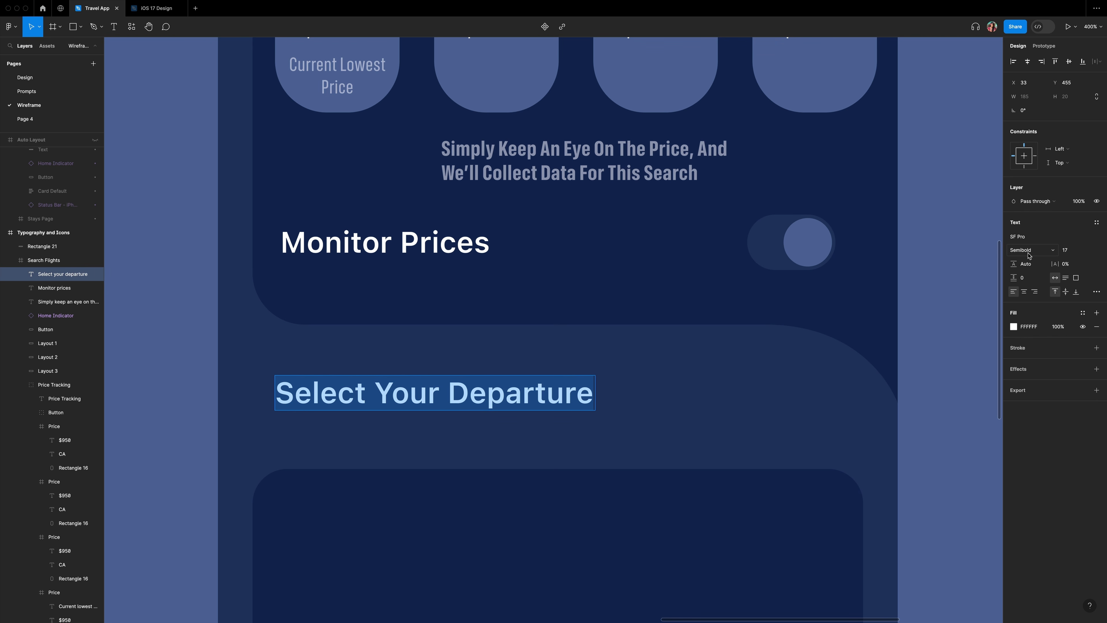
click(1037, 252)
click(1034, 58)
click(1074, 250)
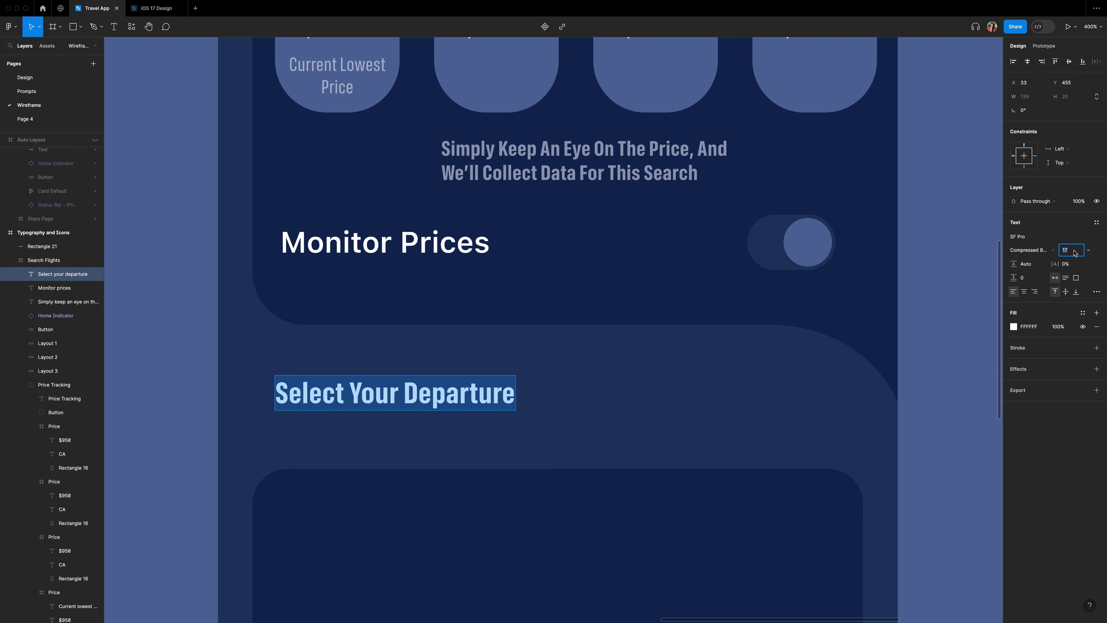
key(Escape)
Duplicate the departure heading directly beneath itself and change the copy's text to "Prices may change until purchase".
key(super+d)
key(Return)
text(Pric)
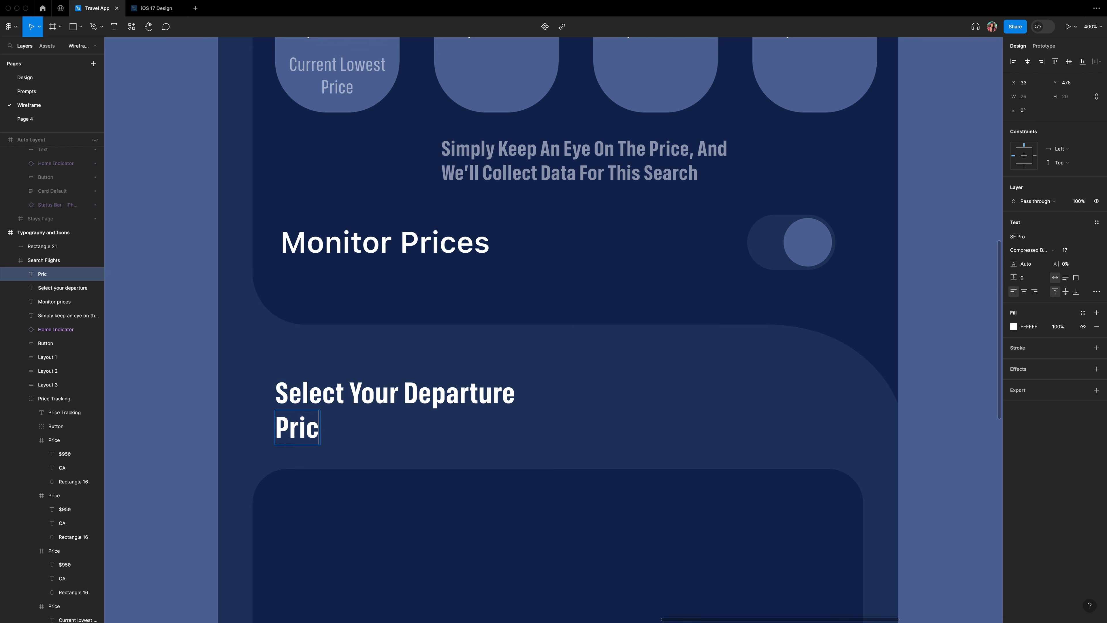
text(es May Change Unti)
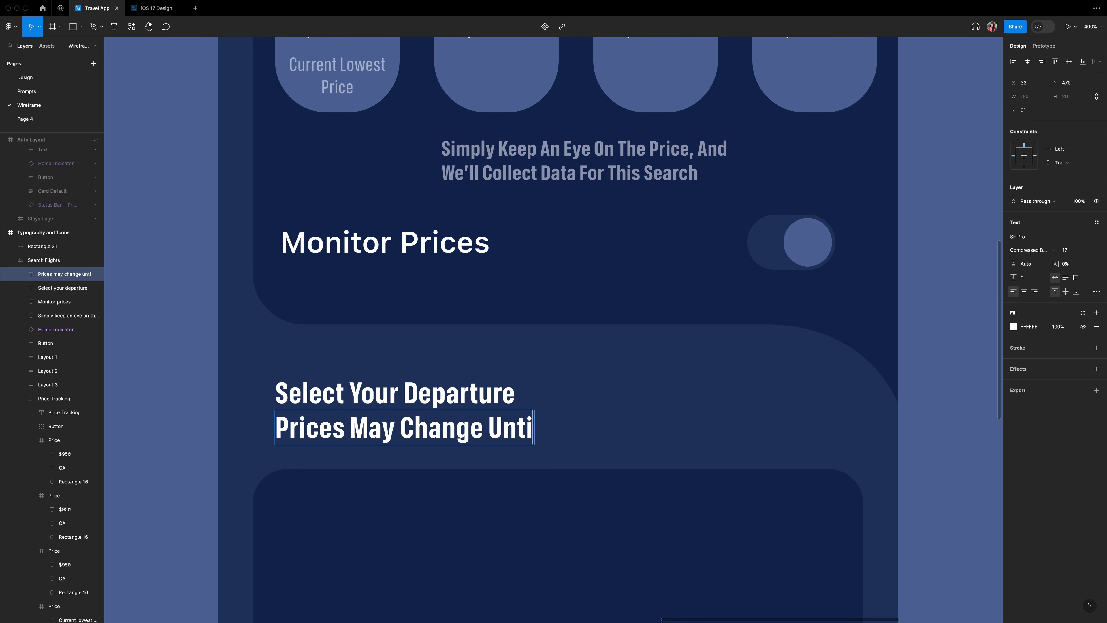
text(l Purchase)
Set the "Prices May Change Until Purchase" text to SF Pro Compressed Regular at size 12.
key(super+a)
click(1031, 250)
click(1037, 219)
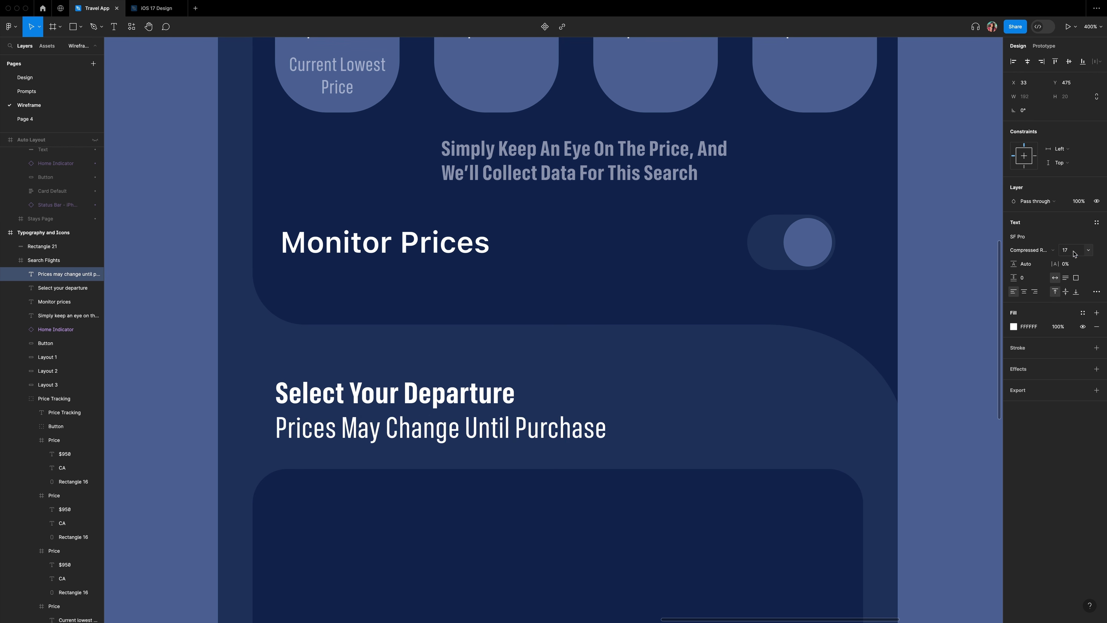
click(1074, 252)
text(12)
key(Return)
Apply the Labels/Secondary - Dark colour style to the "Prices May Change Until Purchase" text.
click(1083, 313)
click(945, 332)
text(la)
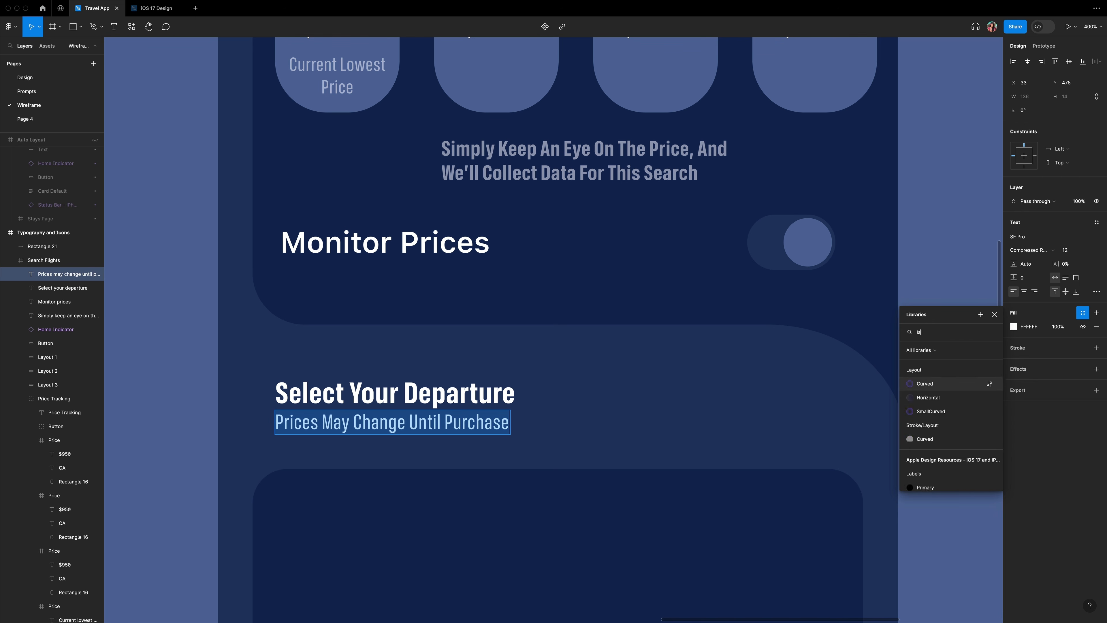
text(bel)
scroll(949, 432, down, 3)
scroll(947, 427, up, 1)
click(935, 408)
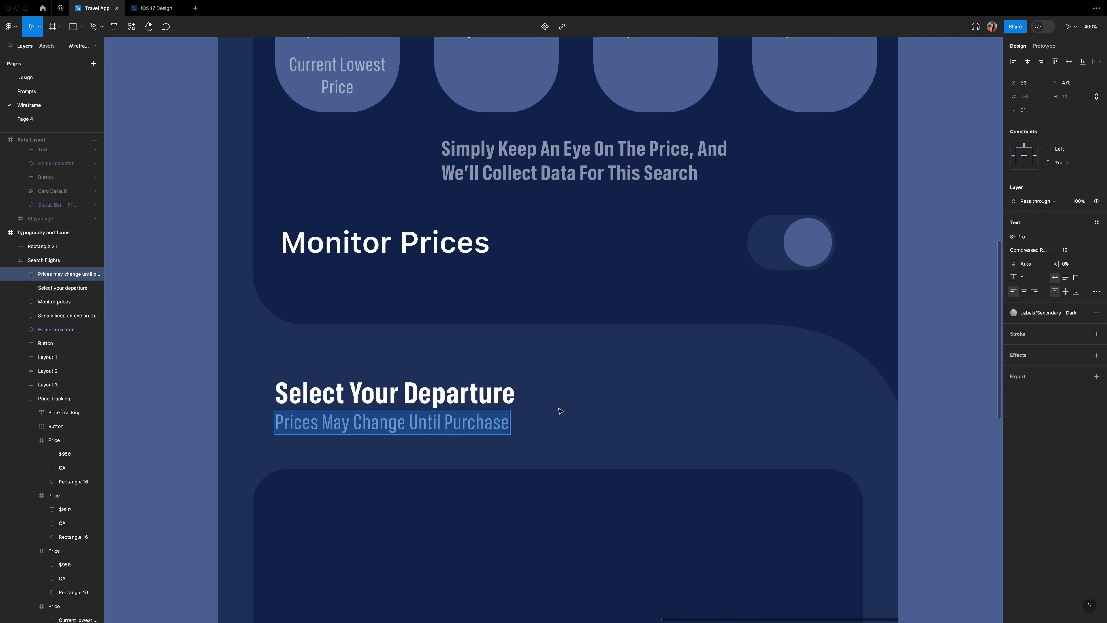
Space the "Select Your Departure" and "Prices May Change Until Purchase" texts 4 px apart vertically.
key(Escape)
shift+click(348, 396)
drag(392, 410, 392, 416)
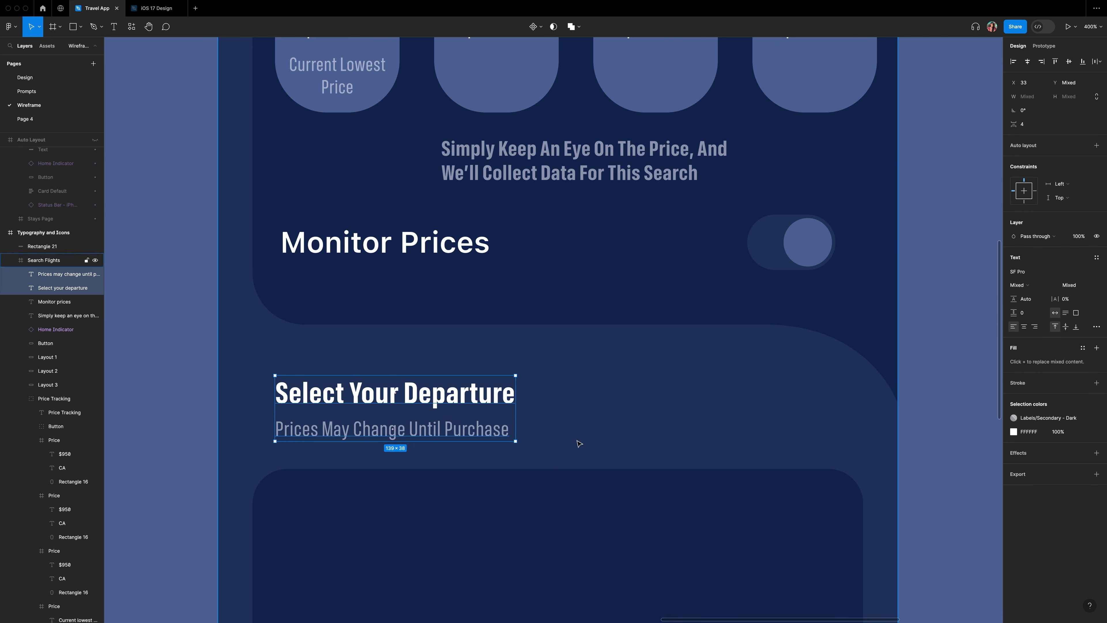
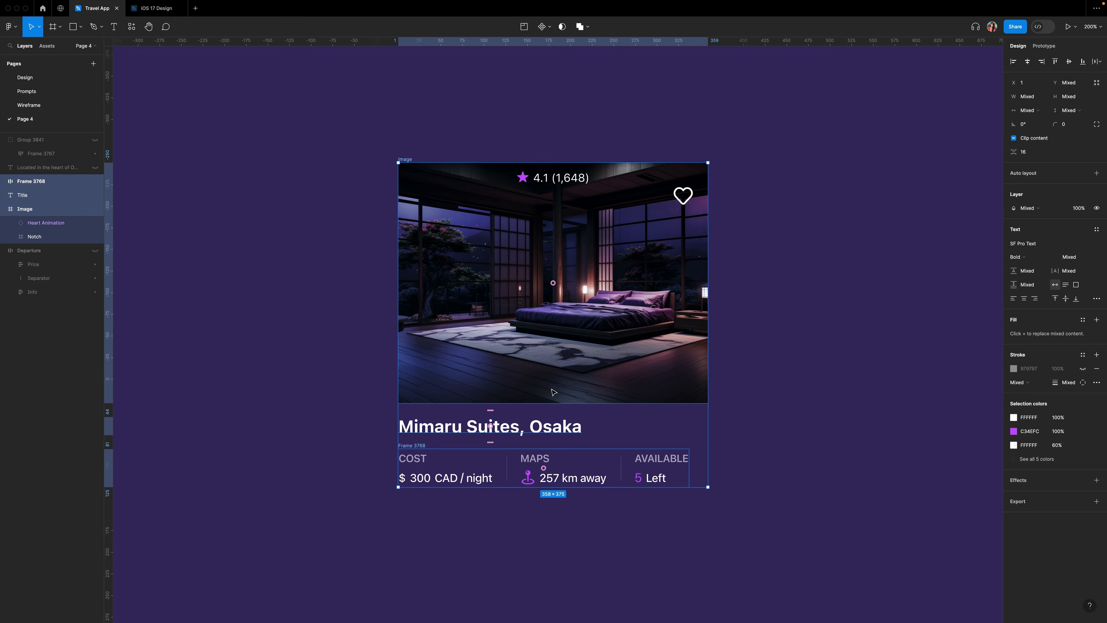
Wrap the Mimaru Suites image, title and details row in an auto layout frame with a white fill at 10% opacity.
key(shift+a)
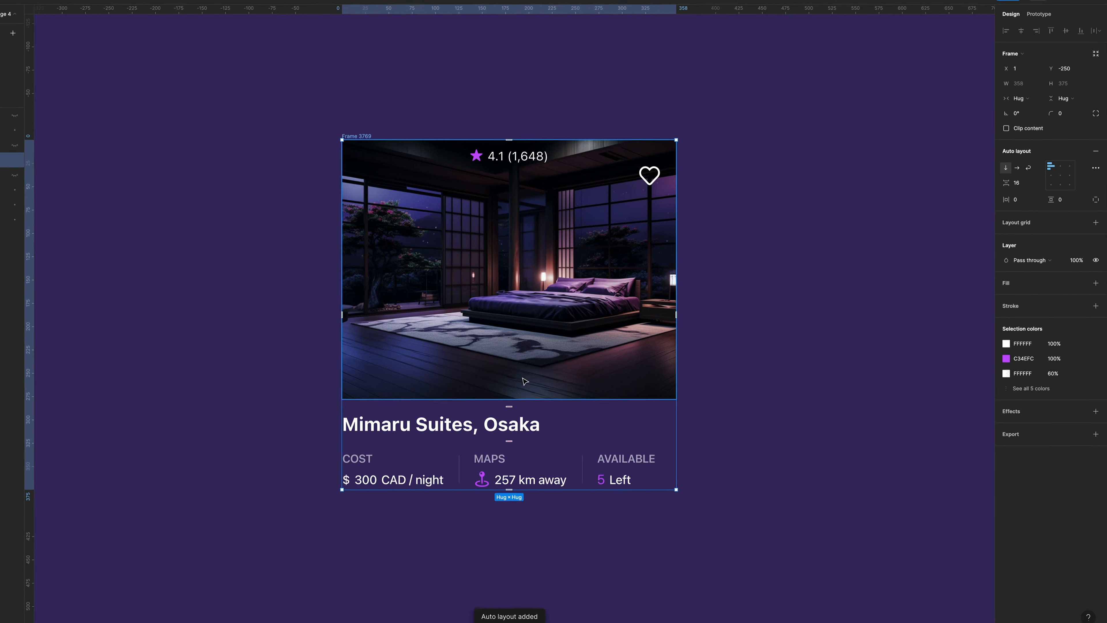
click(1095, 265)
click(1048, 282)
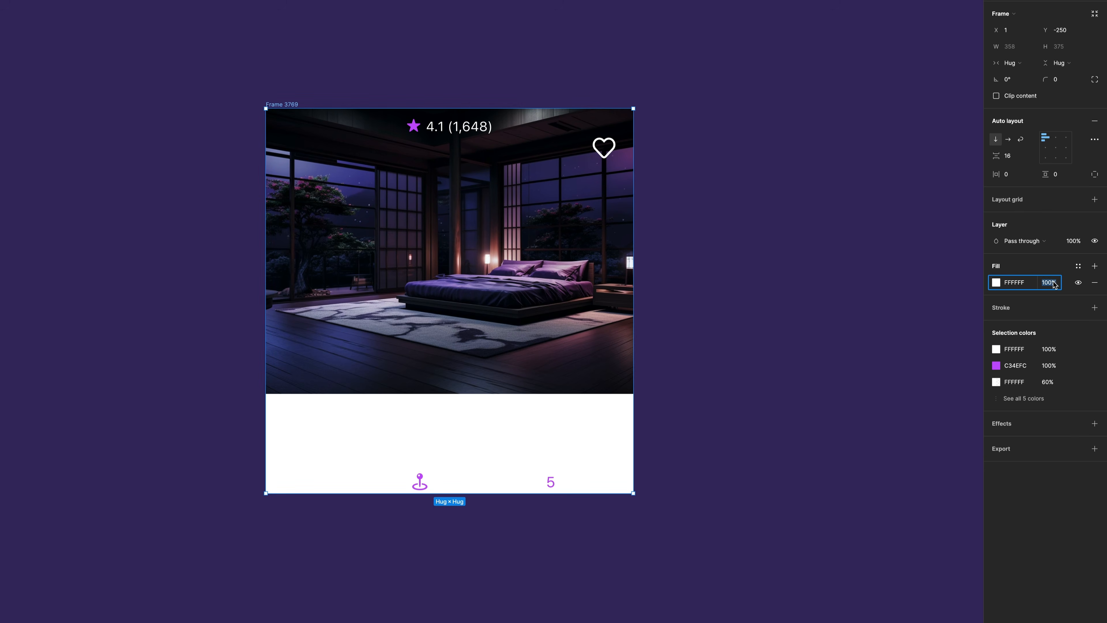
text(10)
key(Return)
Set the hotel card's horizontal and vertical padding to 10.
click(1018, 177)
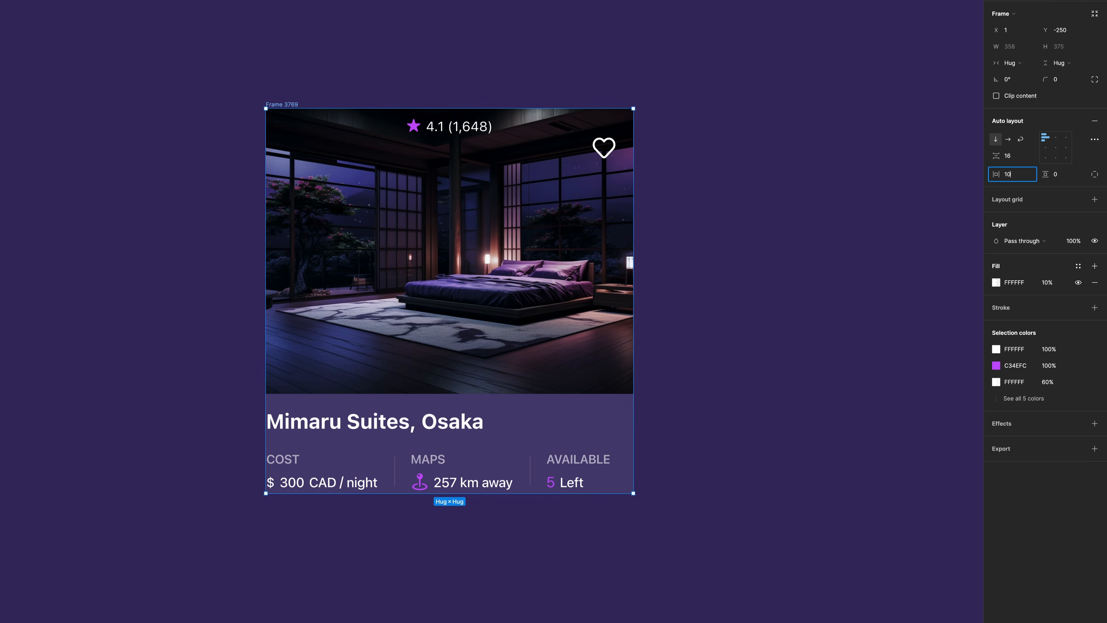
key(Tab)
text(10)
key(Return)
Set the hotel card's corner radius to 20 and round the corners of the image inside it.
click(1057, 79)
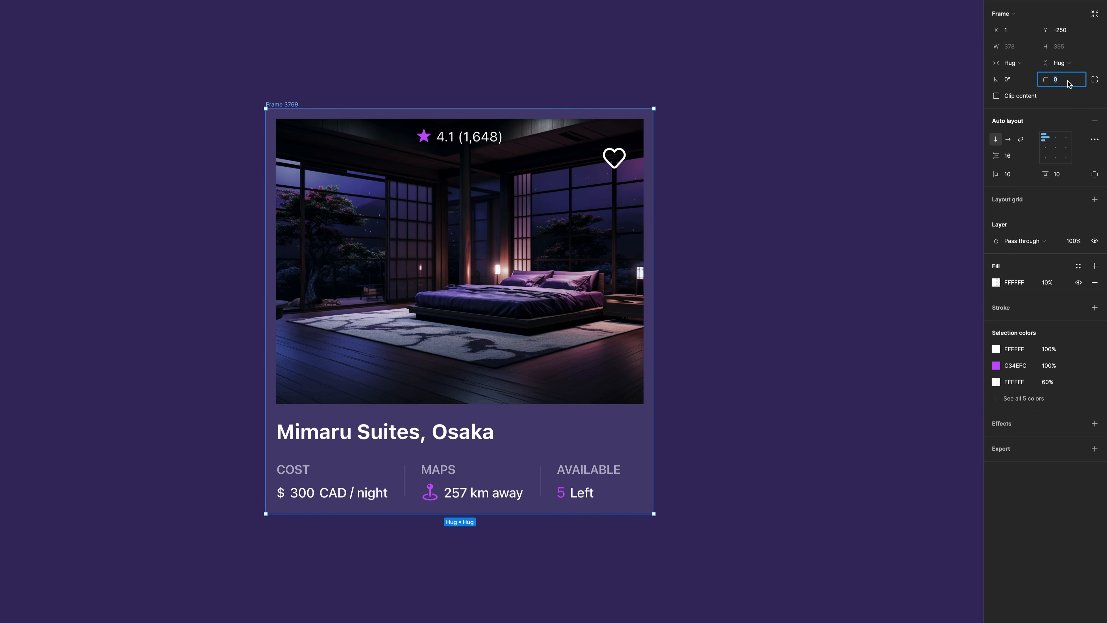
text(20)
key(Return)
click(415, 181)
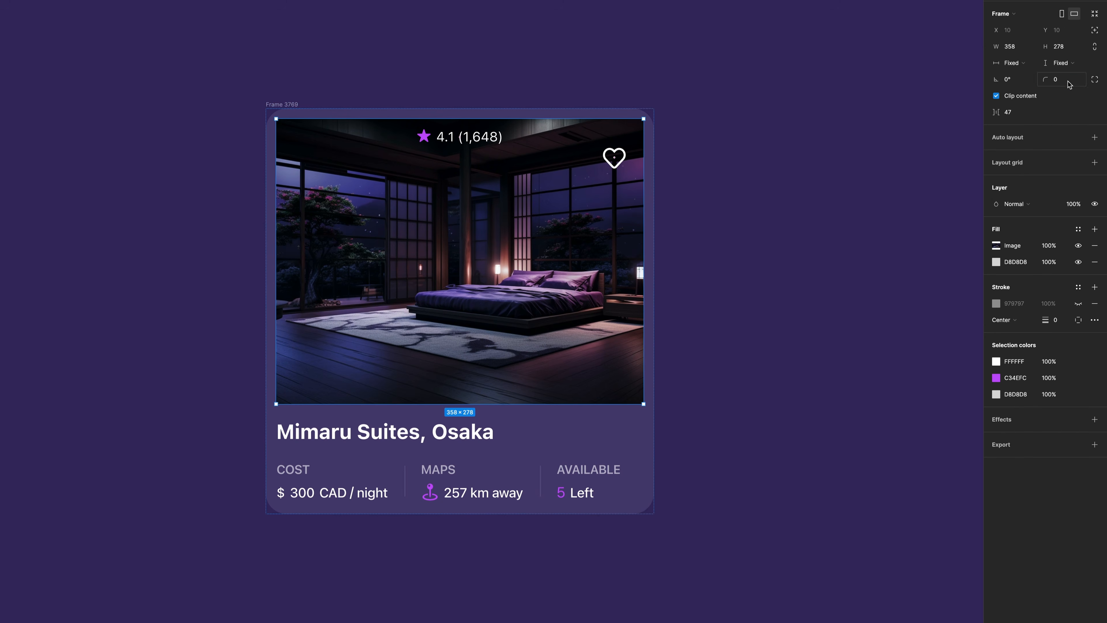
click(1063, 80)
key(Return)
click(810, 206)
Set the hotel card's width to 450 and make its image fill the container horizontally.
click(545, 113)
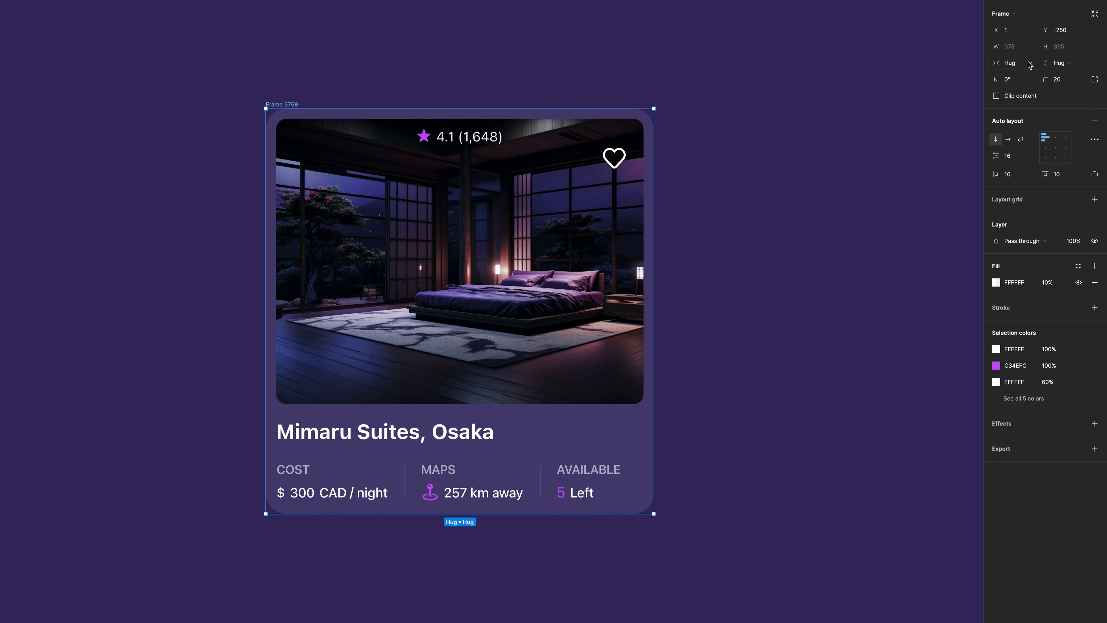
click(1016, 50)
text(450)
key(Return)
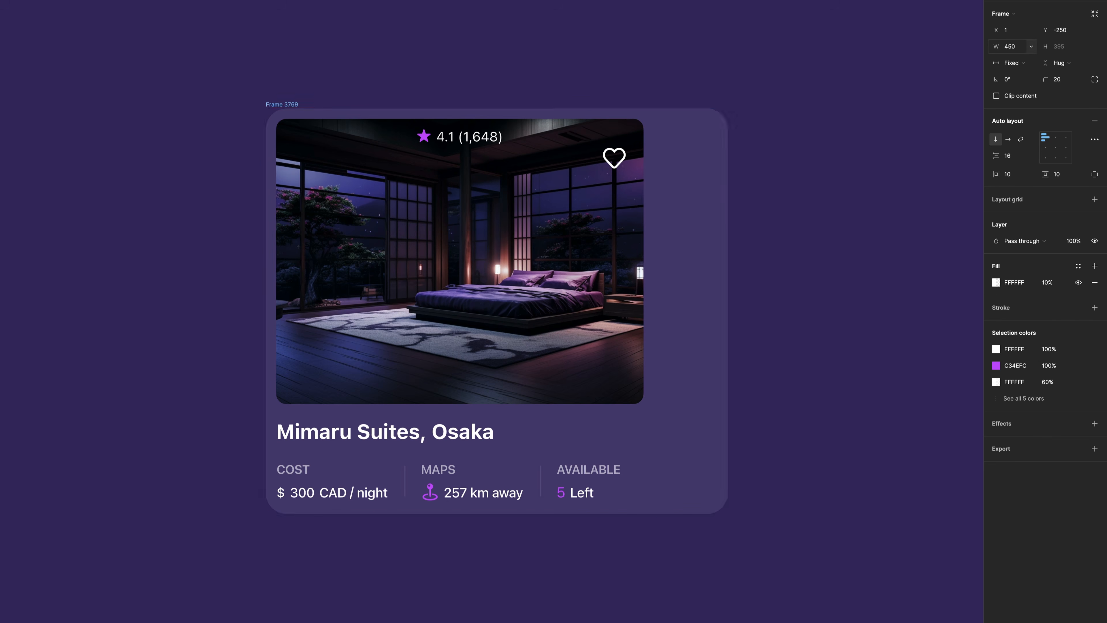
click(475, 202)
click(1024, 62)
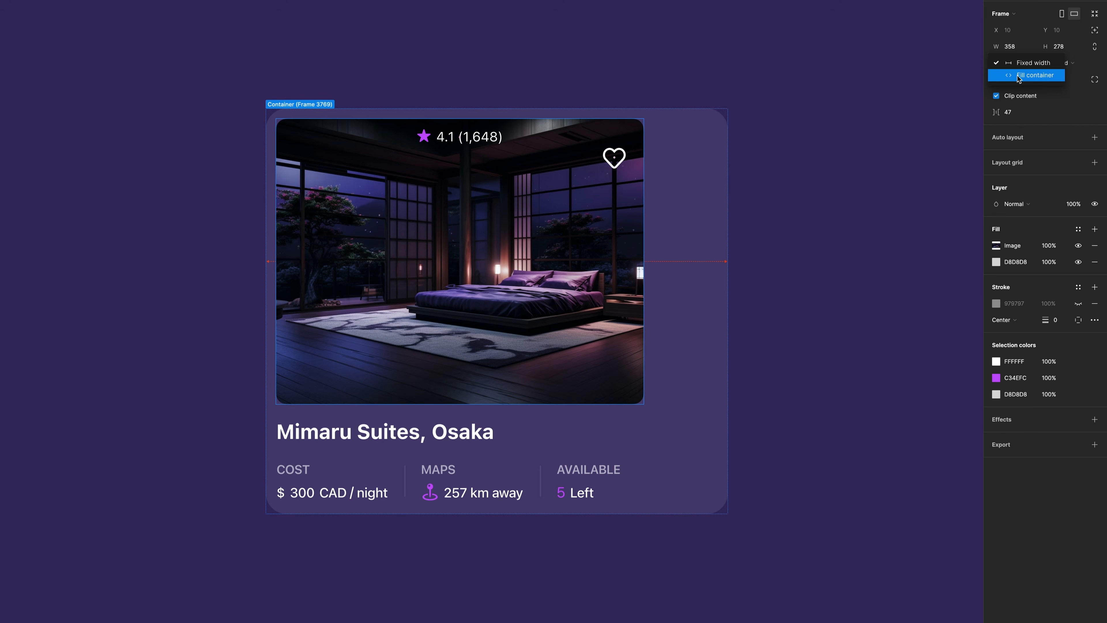
click(1020, 79)
Make the cost, maps and available row fill the card's width and widen the gap between its items.
click(550, 479)
click(1025, 62)
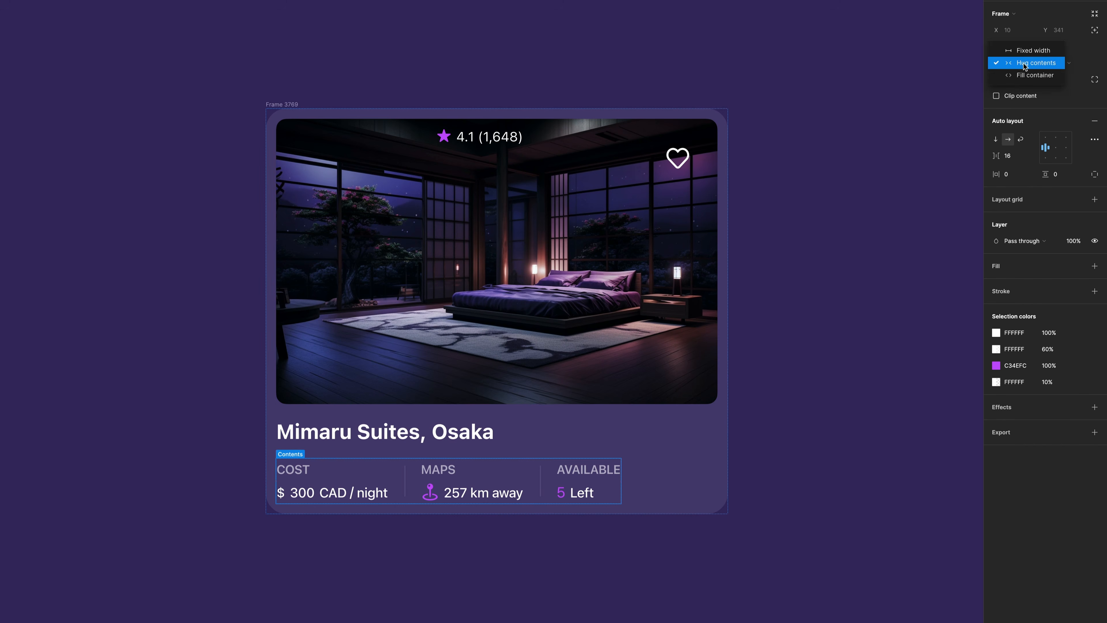
click(1022, 78)
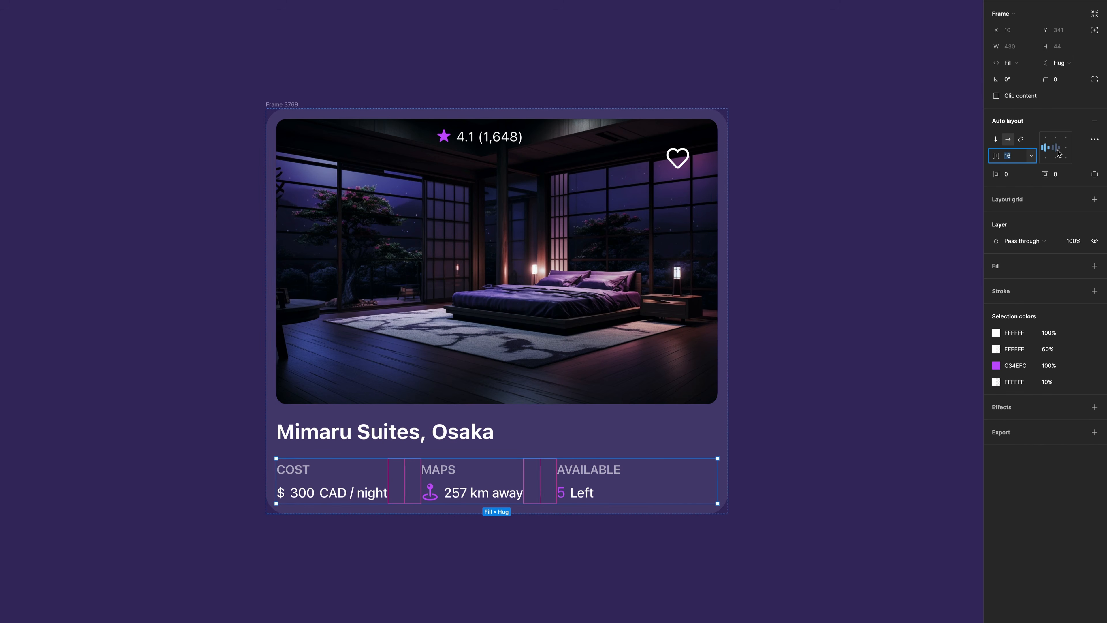
click(1056, 147)
click(1049, 153)
drag(547, 480, 589, 480)
click(791, 517)
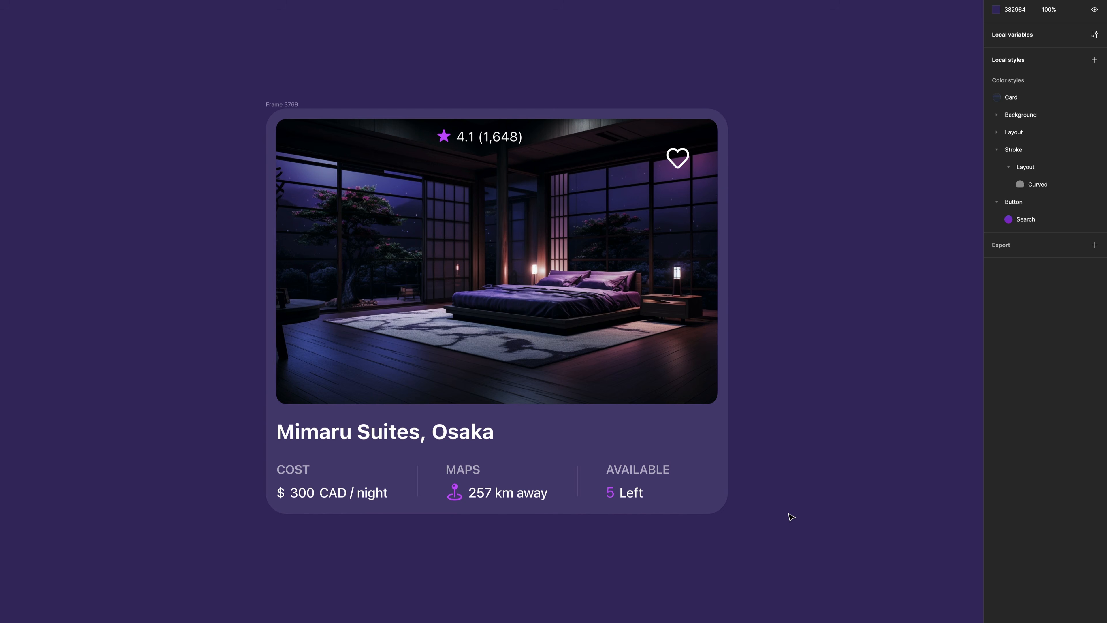
Set only the hotel card's bottom padding to 20.
click(279, 105)
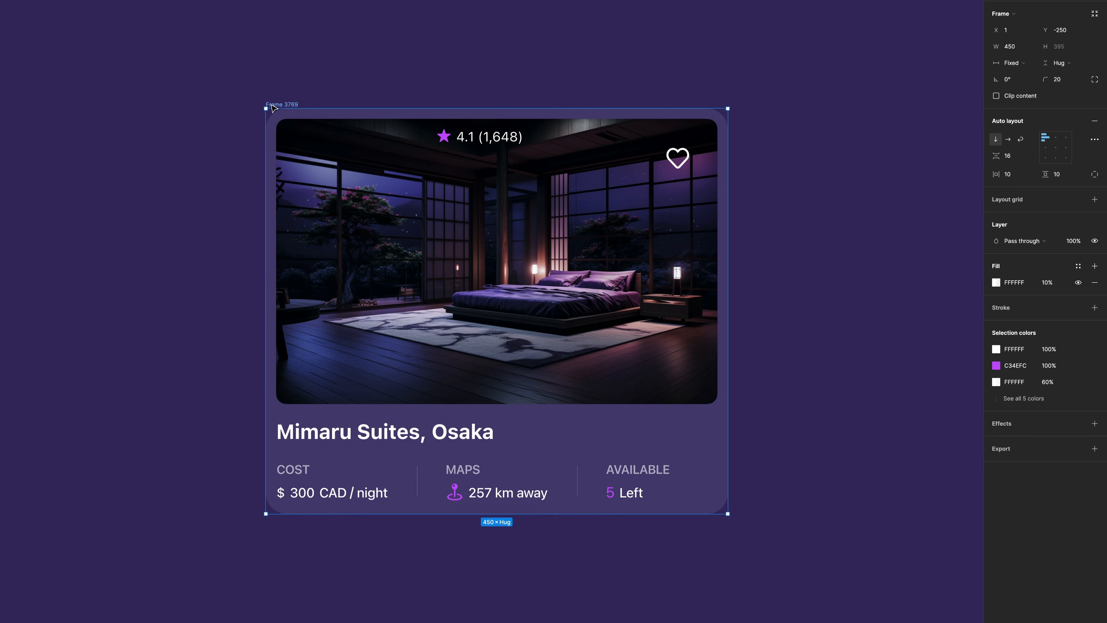
click(1071, 196)
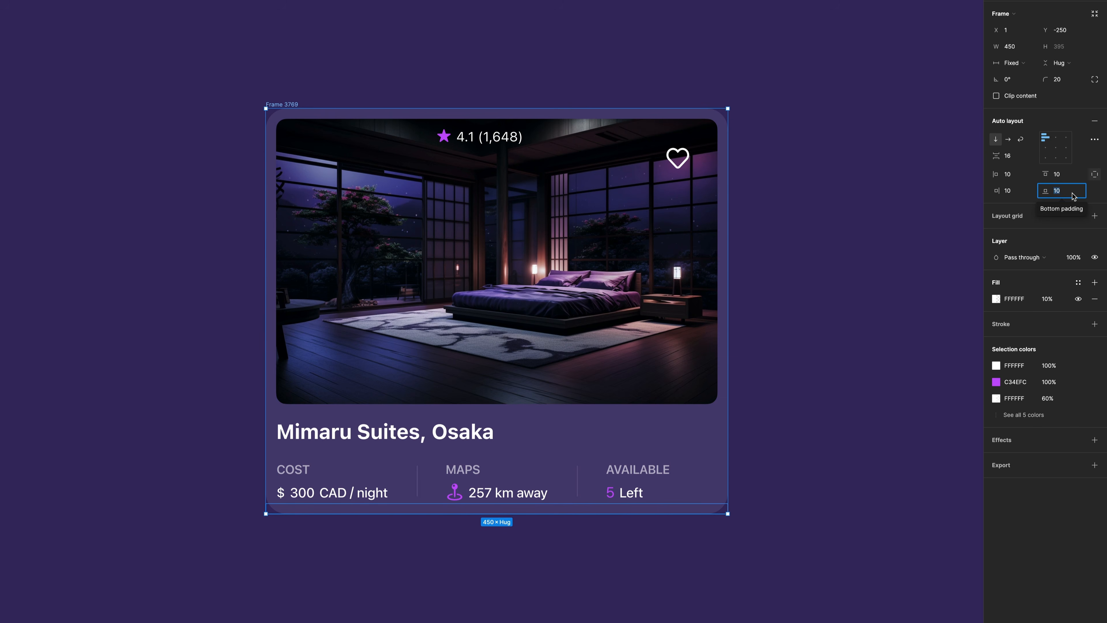
text(20)
key(Return)
click(848, 214)
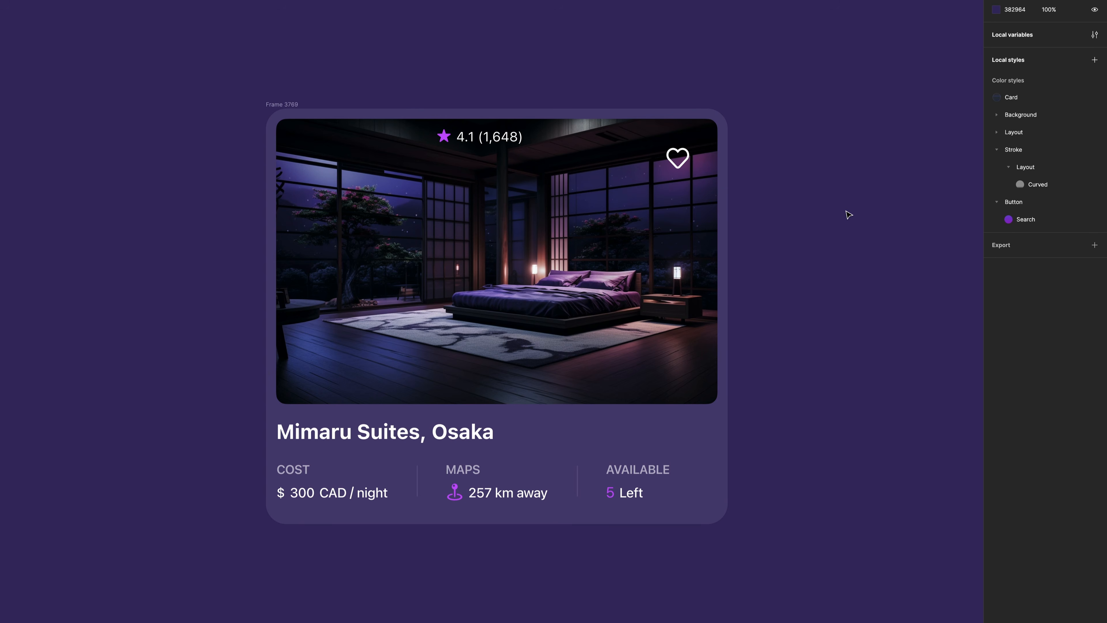
Add a white inside stroke of width 1 at 10% opacity to the hotel card.
click(681, 129)
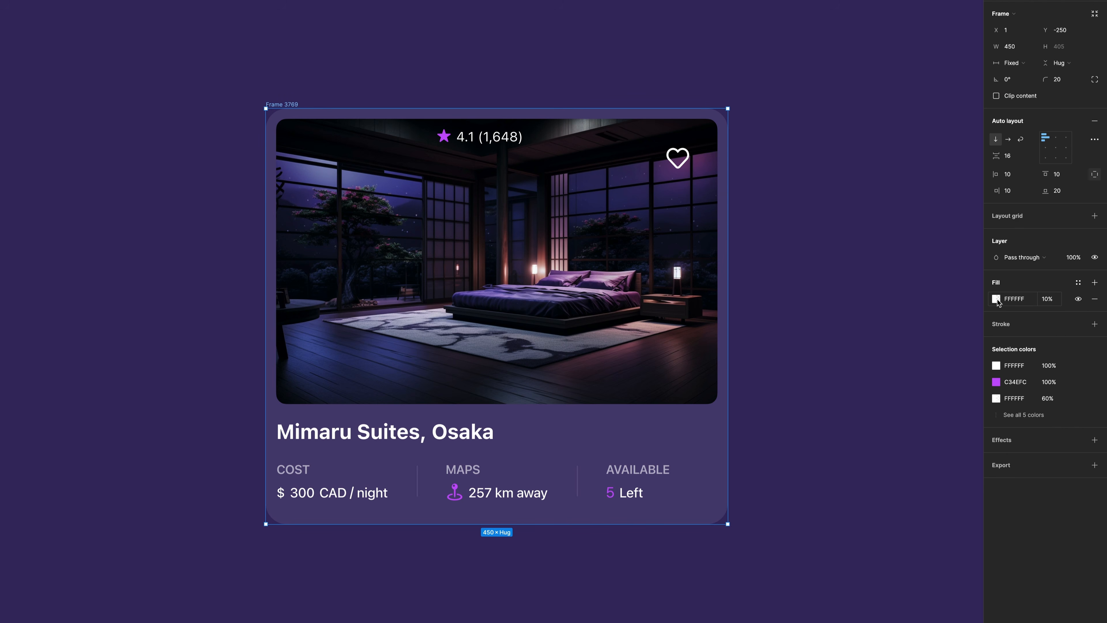
click(1094, 324)
click(996, 340)
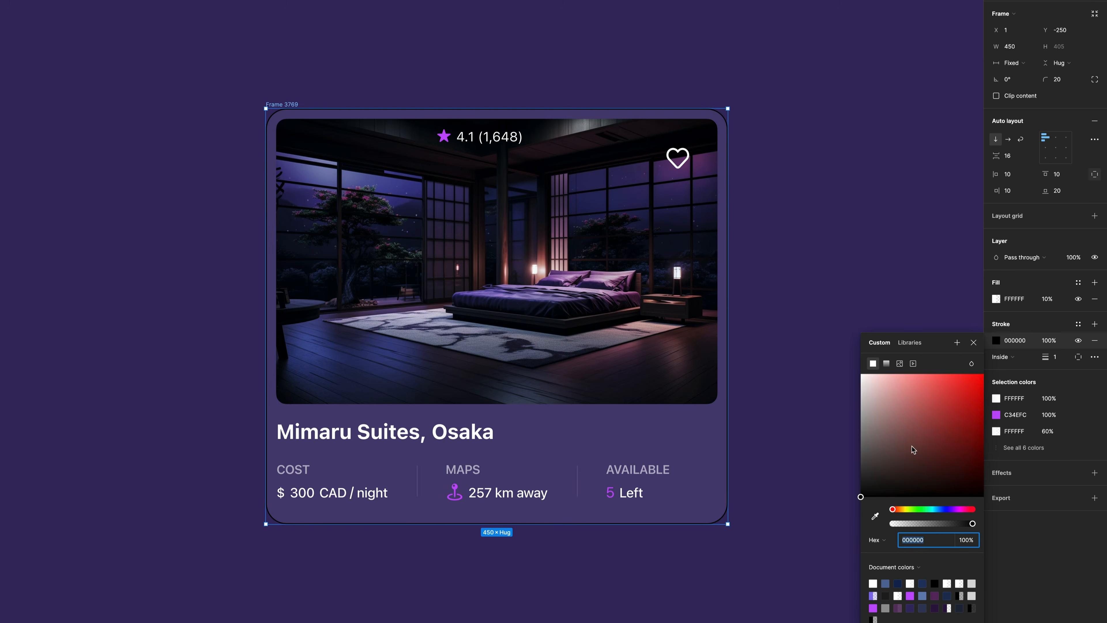
click(1056, 336)
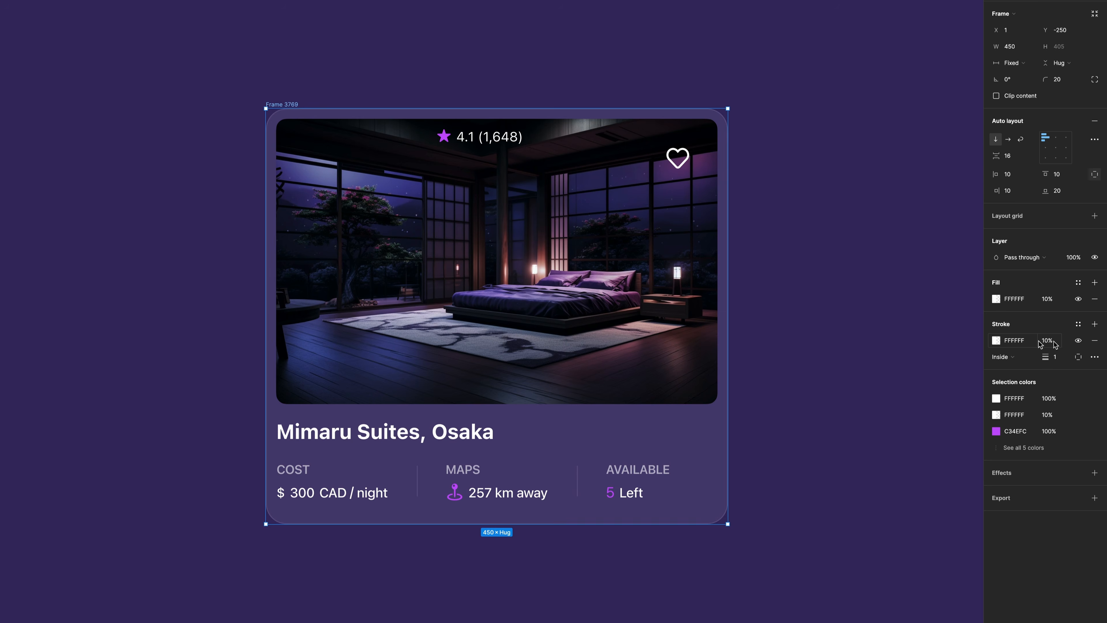
click(847, 362)
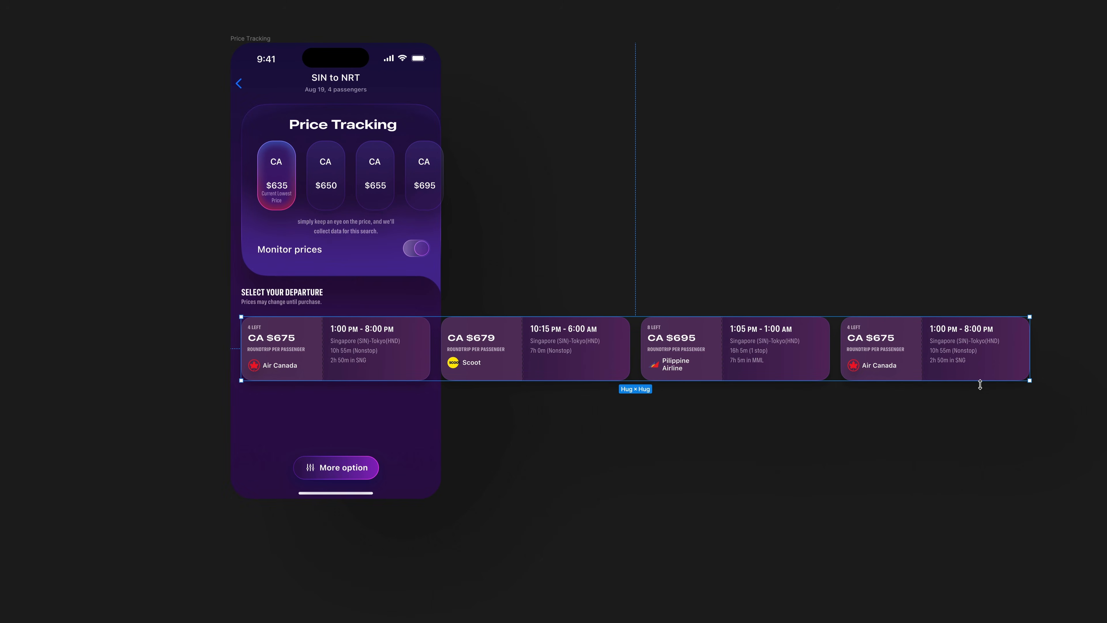
Narrow the auto layout rows of flight cards to about the width of a single card.
drag(1031, 352, 434, 340)
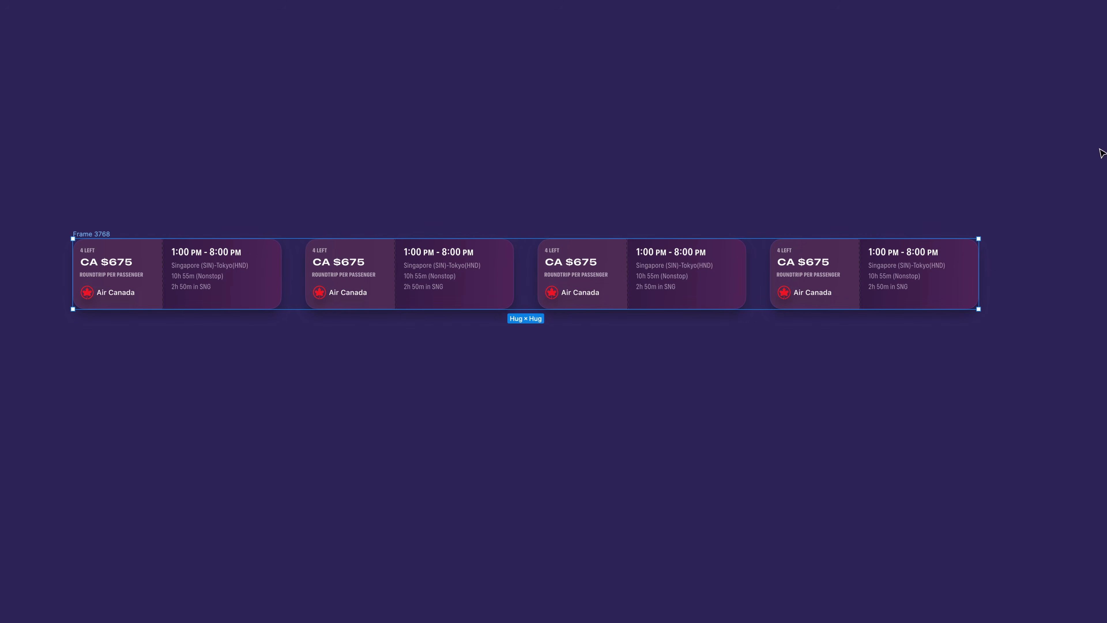
drag(979, 274, 275, 255)
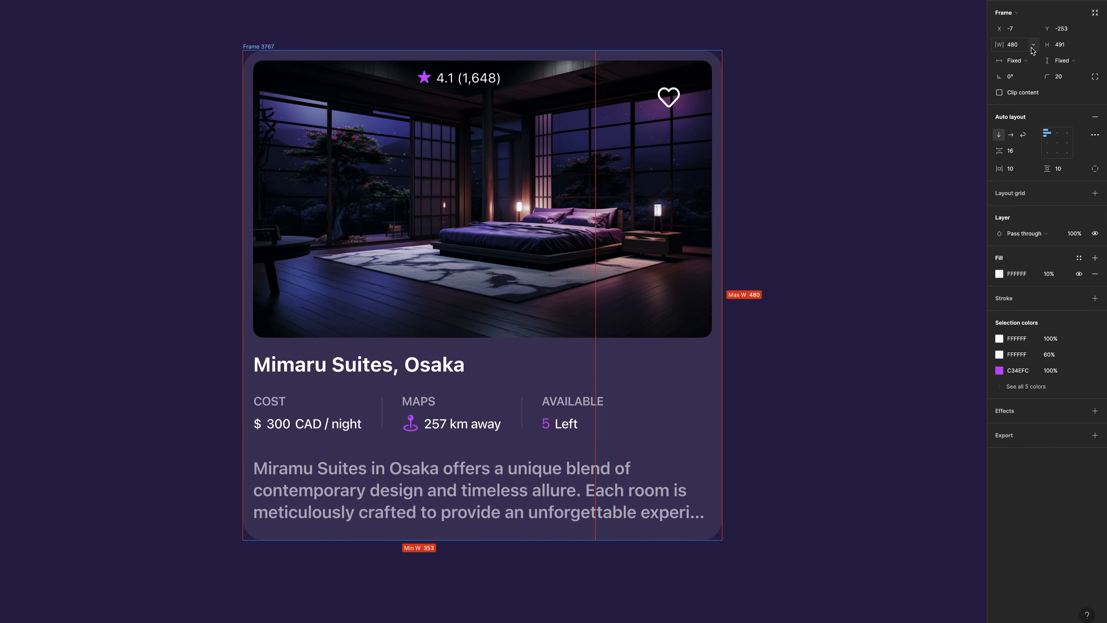
Check the hotel card's width limits and narrow the card to about its minimum width of 353.
click(1033, 45)
click(771, 273)
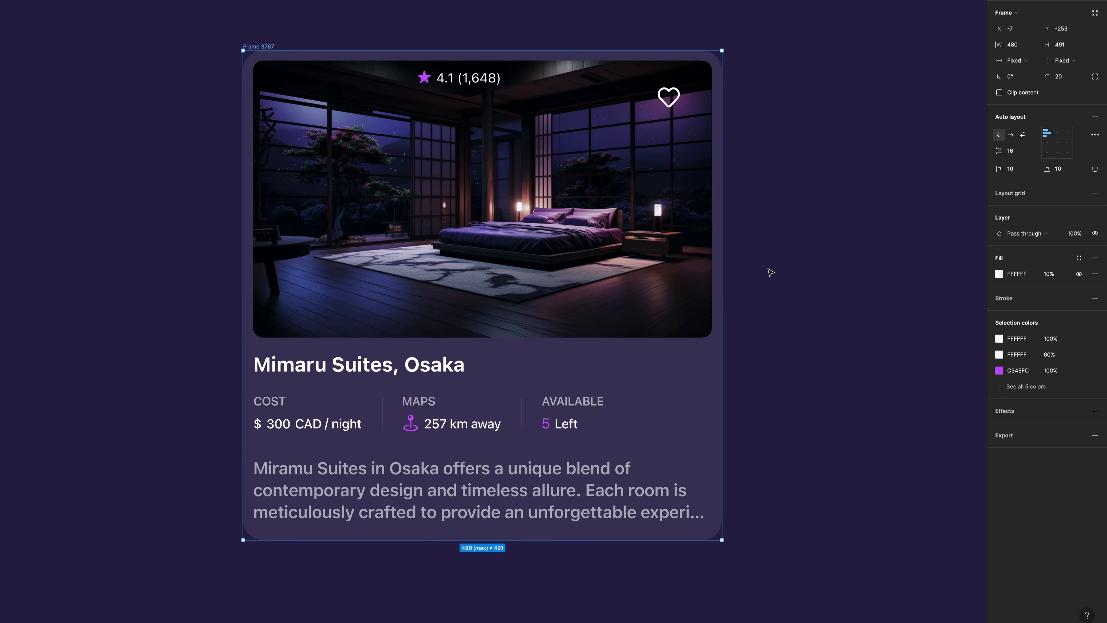
drag(722, 293, 597, 308)
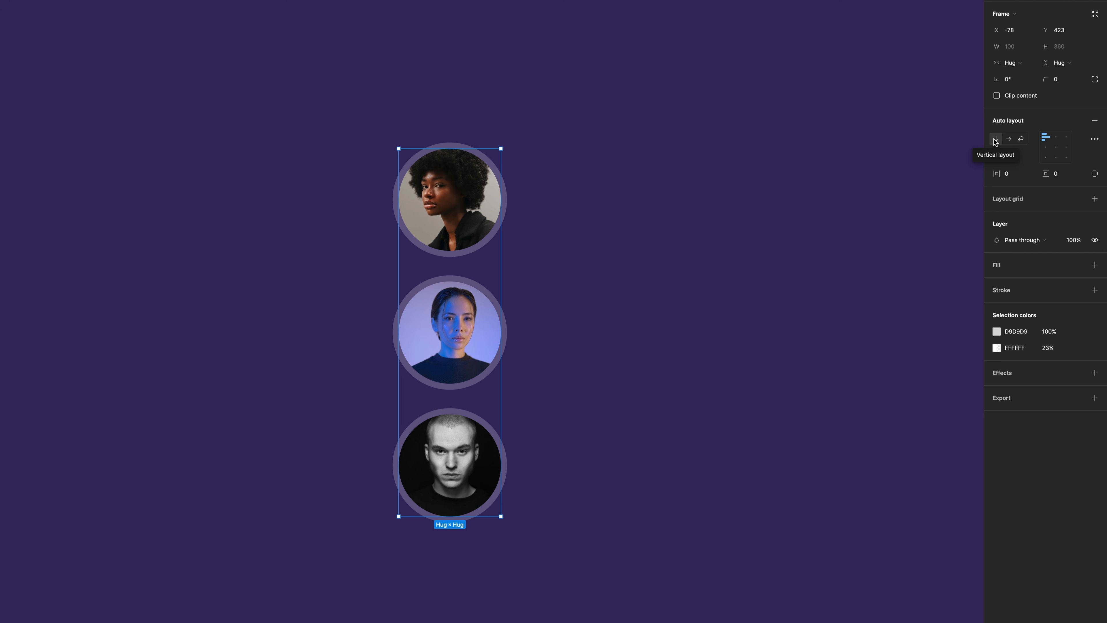
Arrange the three round portraits horizontally and switch their auto layout to wrap.
click(1009, 140)
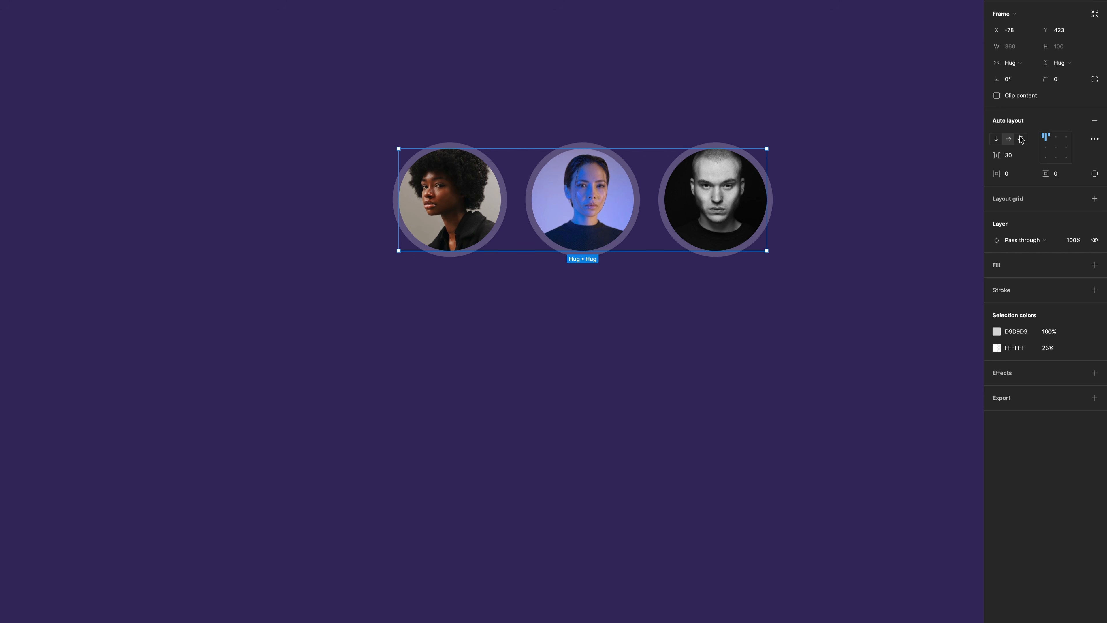
click(1021, 138)
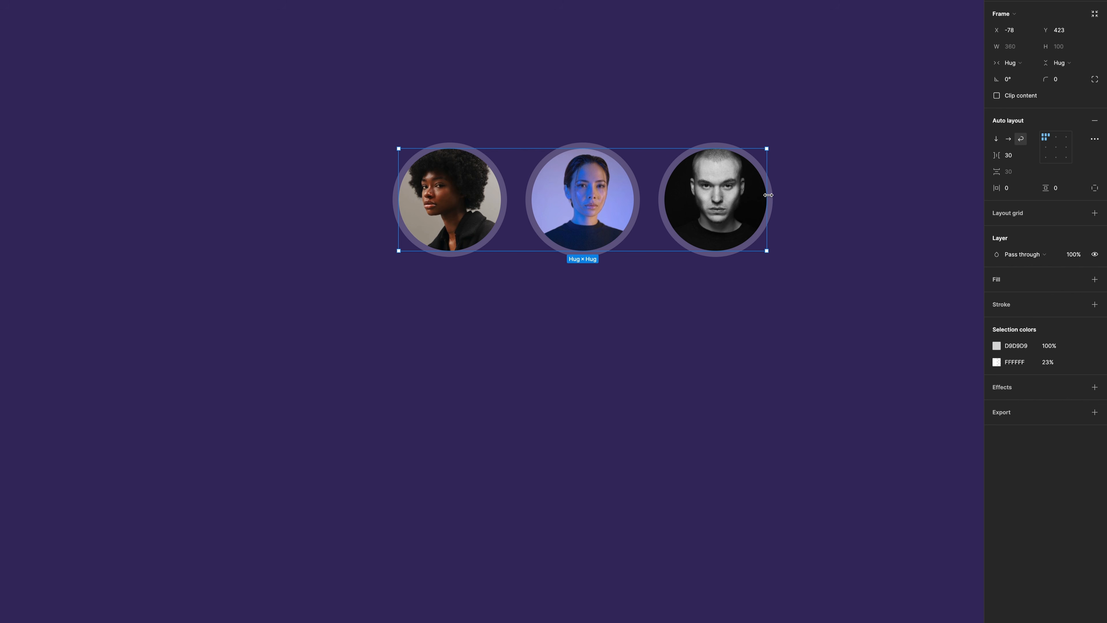
Narrow the wrapping portraits frame to about the width of a single portrait.
drag(761, 195, 508, 189)
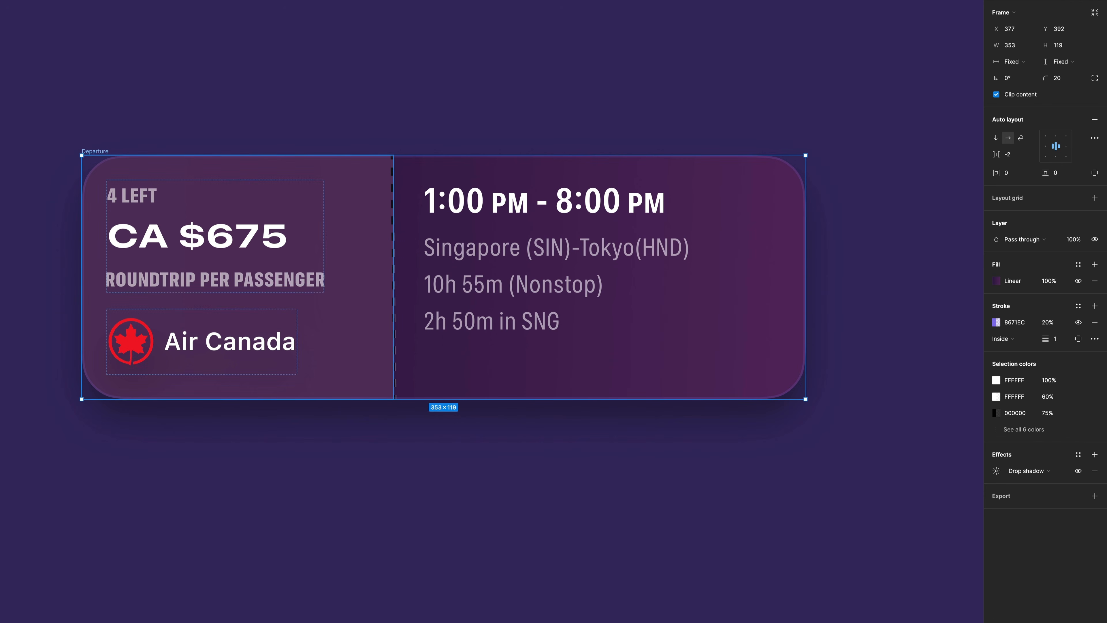
click(238, 278)
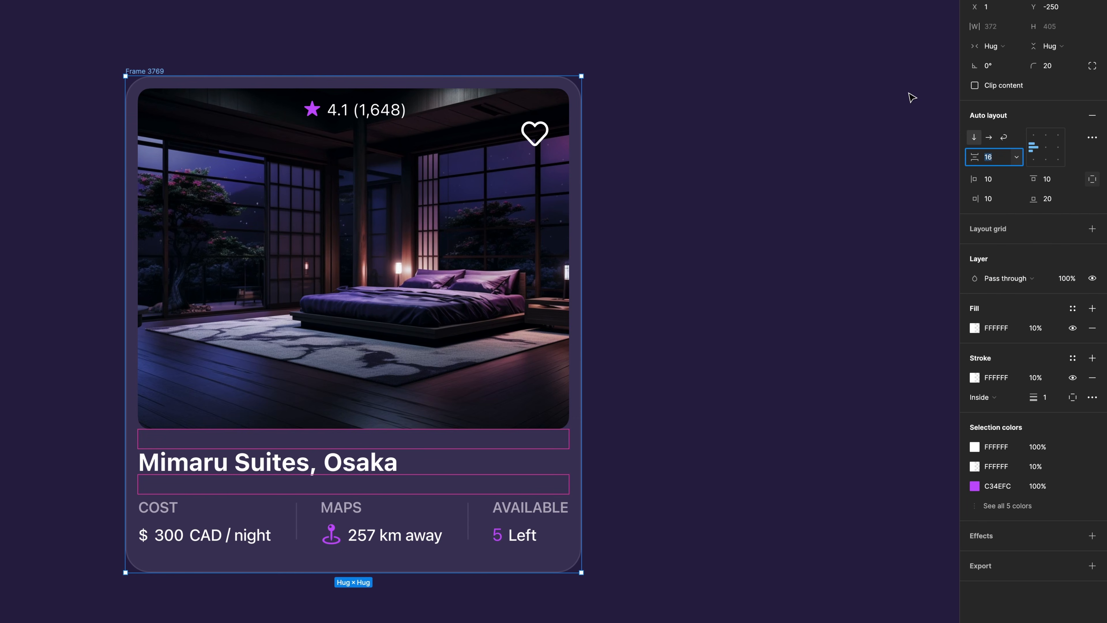
Try larger and smaller vertical spacings between the hotel card's items, including 6, and return to 36.
click(1017, 158)
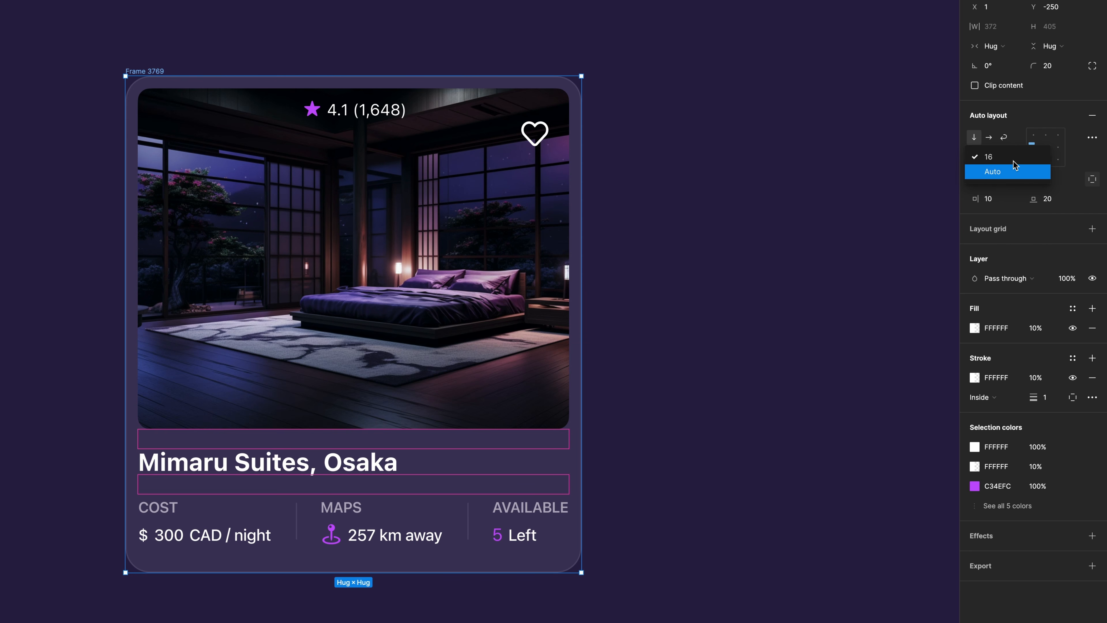
click(998, 158)
click(999, 162)
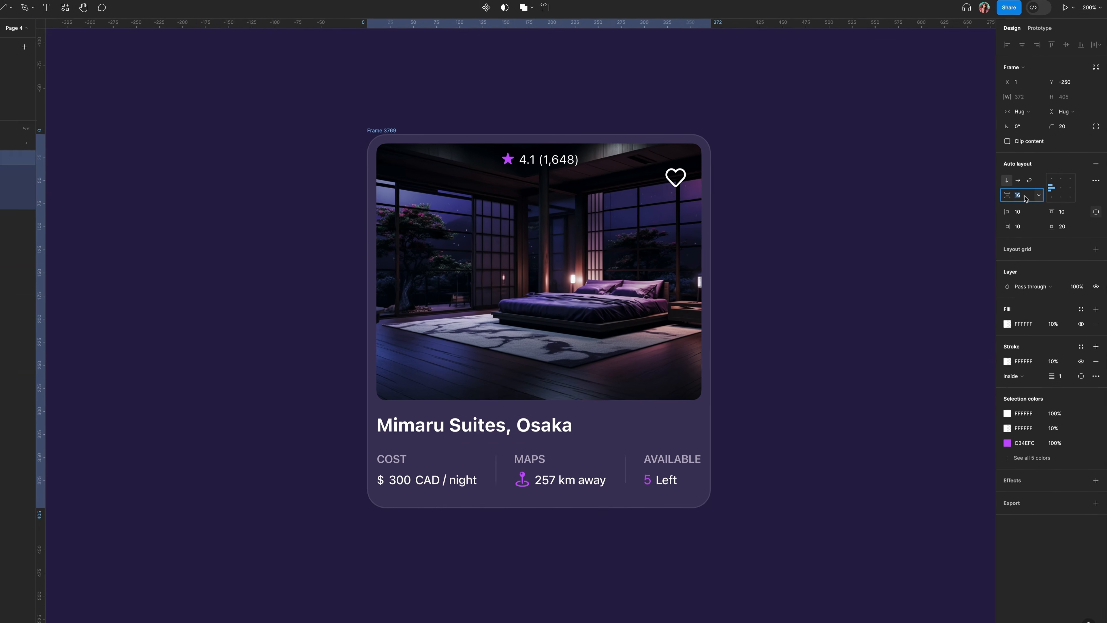
key(shift+Up)
key(shift+Up)
key(shift+Up)
key(shift+Up)
key(shift+Up)
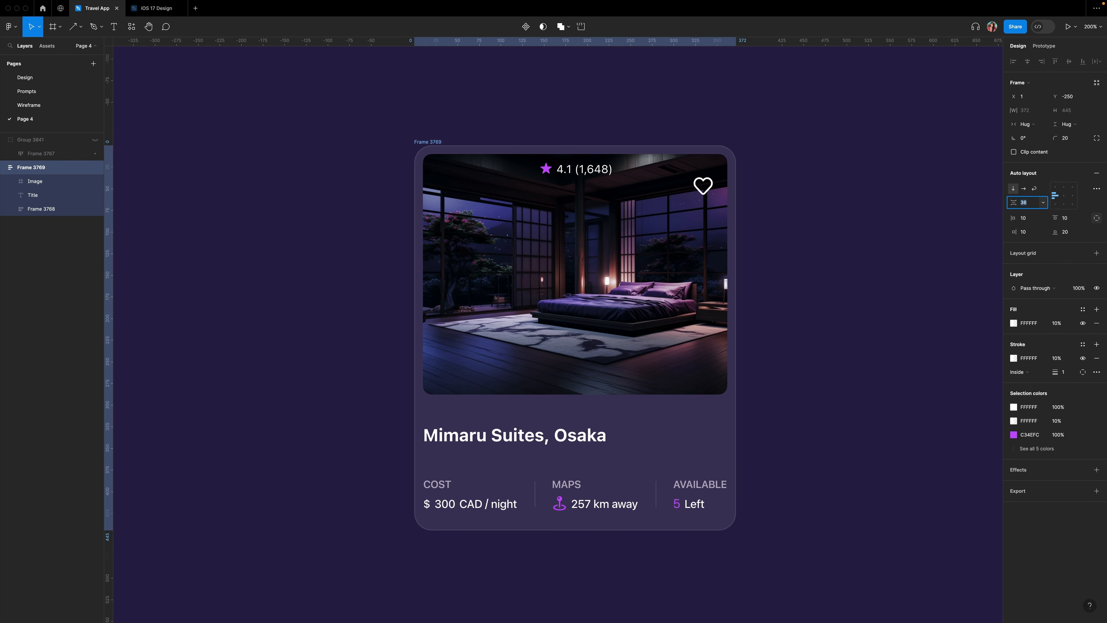
key(shift+Down)
key(shift+Down)
key(shift+Down)
key(shift+Down)
key(shift+Down)
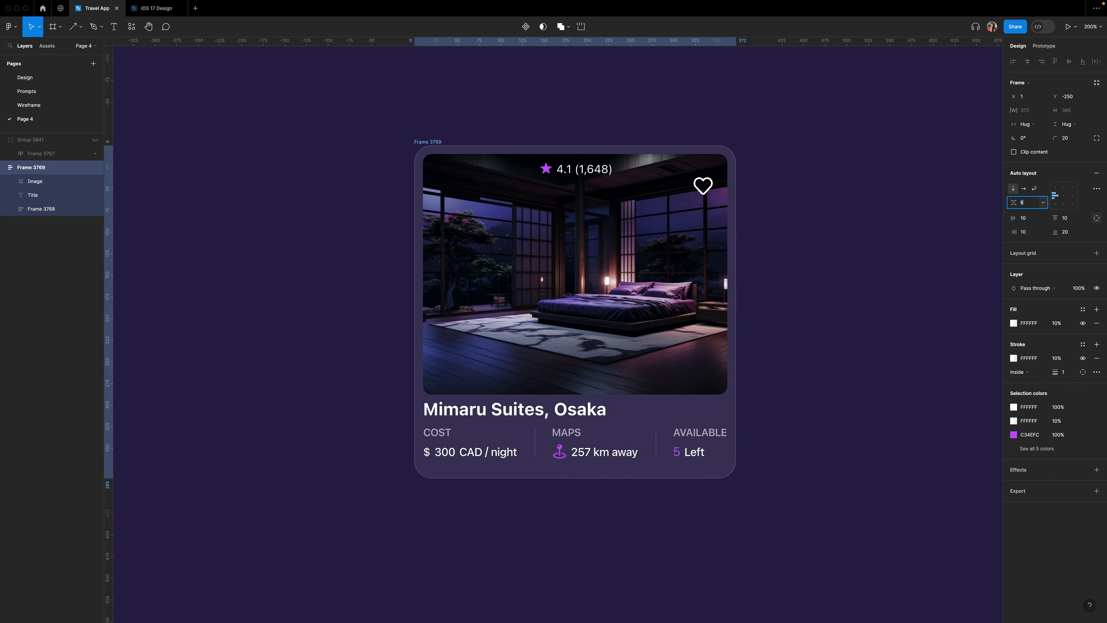
key(shift+Up)
key(shift+Up)
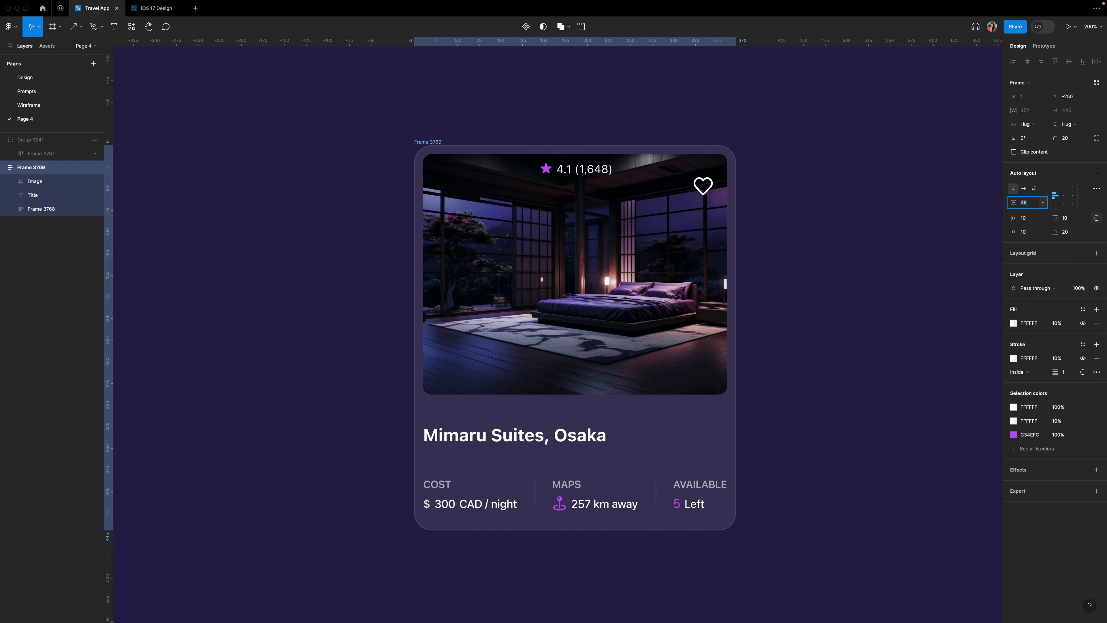
Tighten the hotel card's vertical item spacing to about 24 and try its automatic spacing option.
mouse_move(582, 410)
mouse_down()
mouse_move(580, 398)
mouse_move(576, 424)
mouse_move(577, 402)
mouse_up()
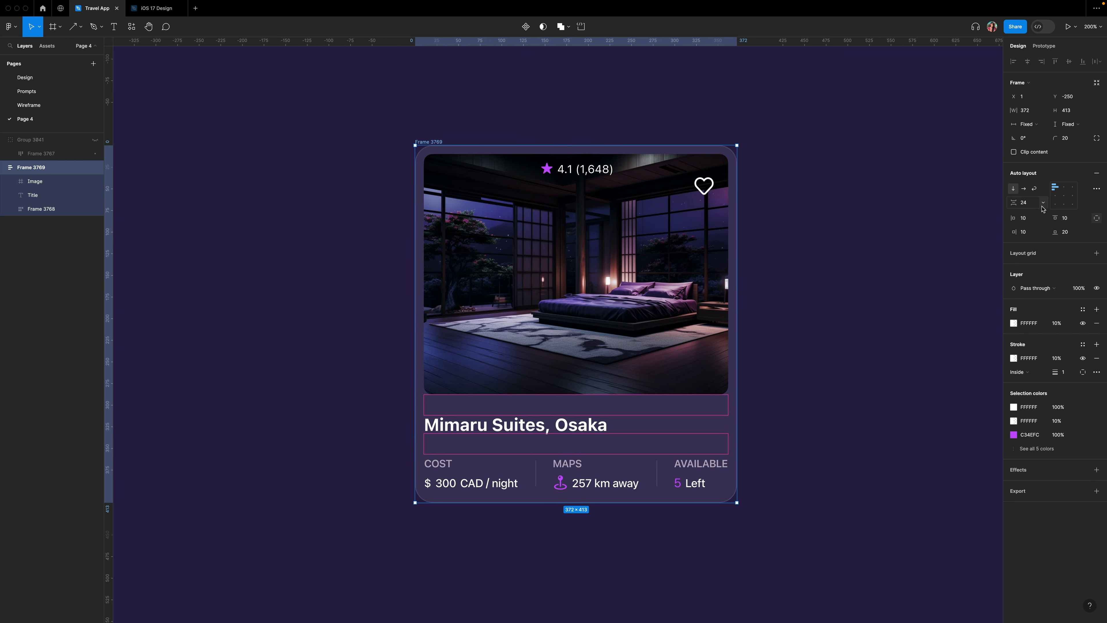
click(1044, 203)
click(1028, 213)
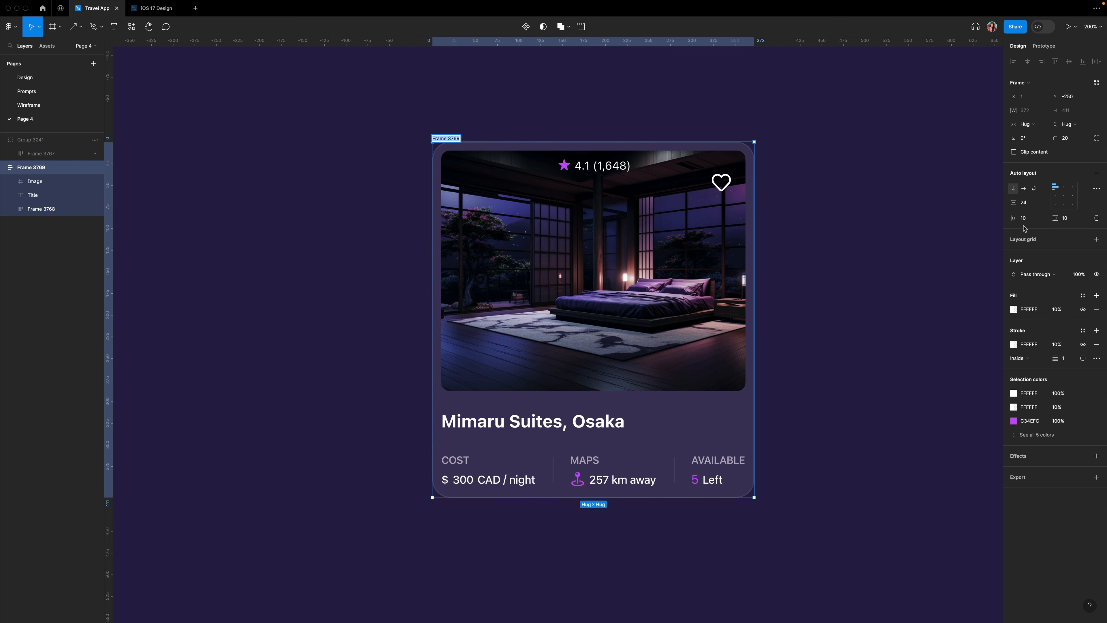
Set the hotel card's horizontal and vertical padding to 20.
click(1032, 220)
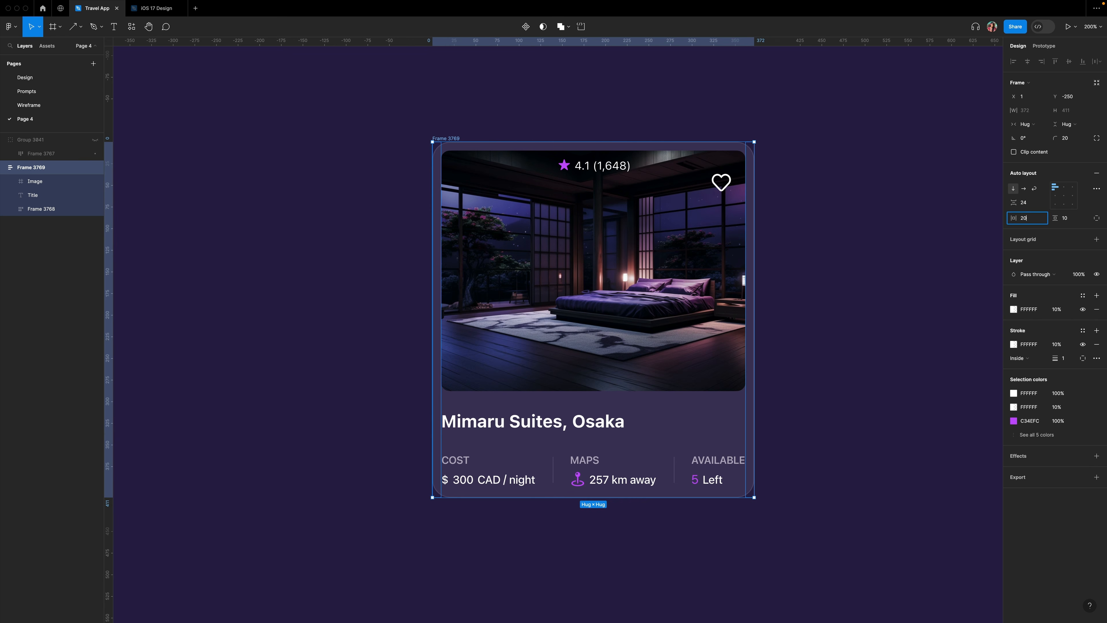
text(20)
key(Return)
click(1077, 220)
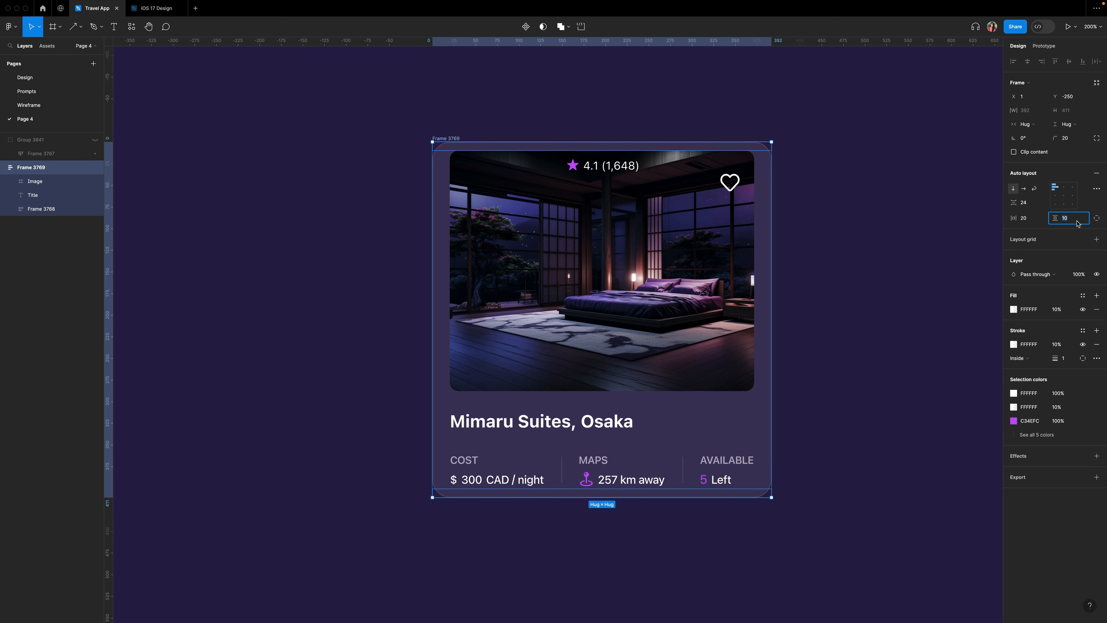
key(Return)
Set individual padding on the hotel card to 30 right and 10 bottom, and adjust the right and top padding on the canvas.
click(1096, 219)
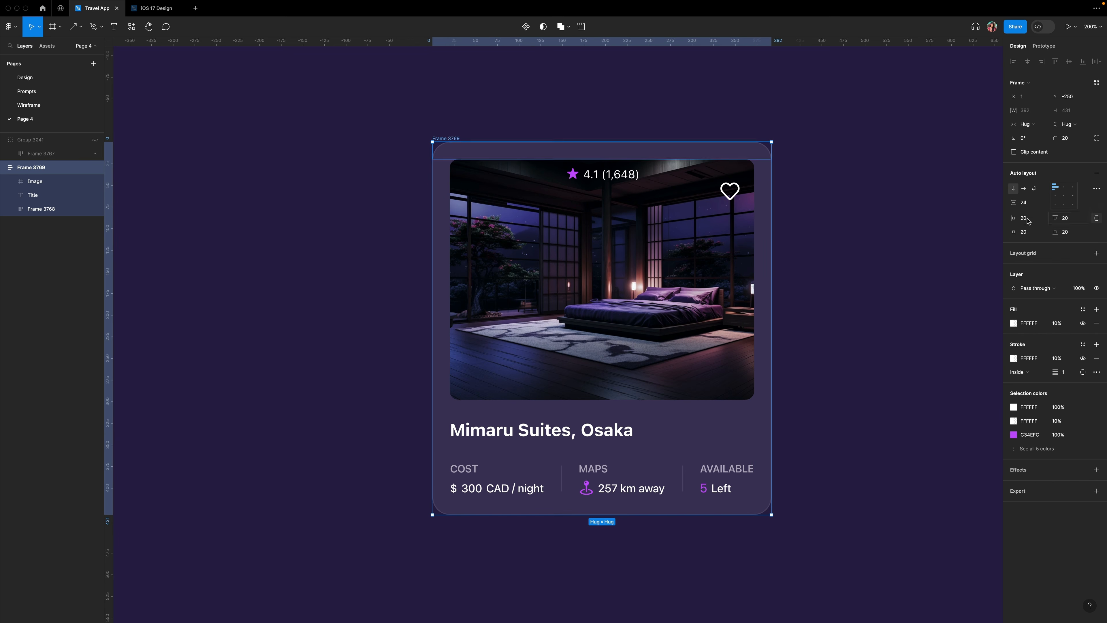
click(1032, 236)
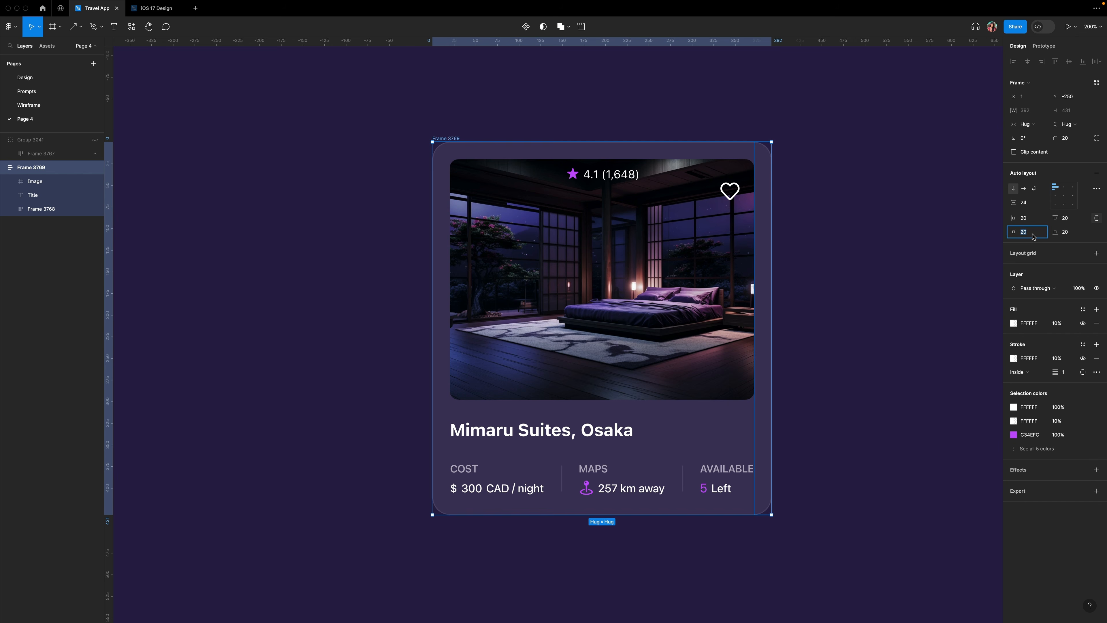
text(30)
key(Return)
click(1075, 236)
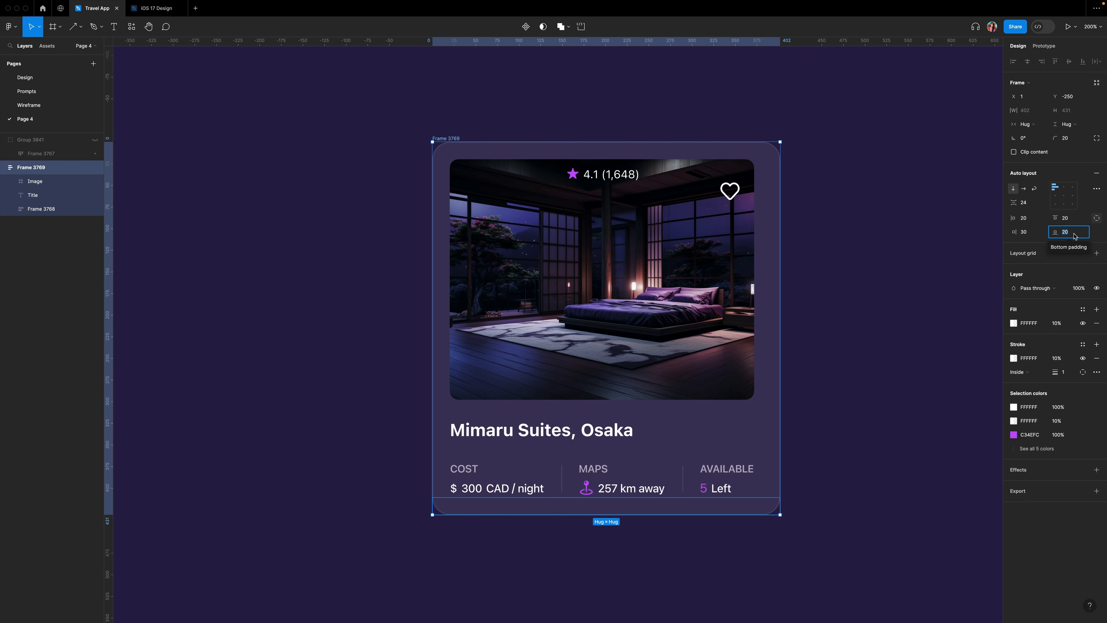
text(10)
key(Return)
drag(767, 323, 762, 323)
mouse_move(604, 152)
mouse_down()
mouse_move(603, 130)
mouse_move(604, 218)
mouse_move(604, 168)
mouse_up()
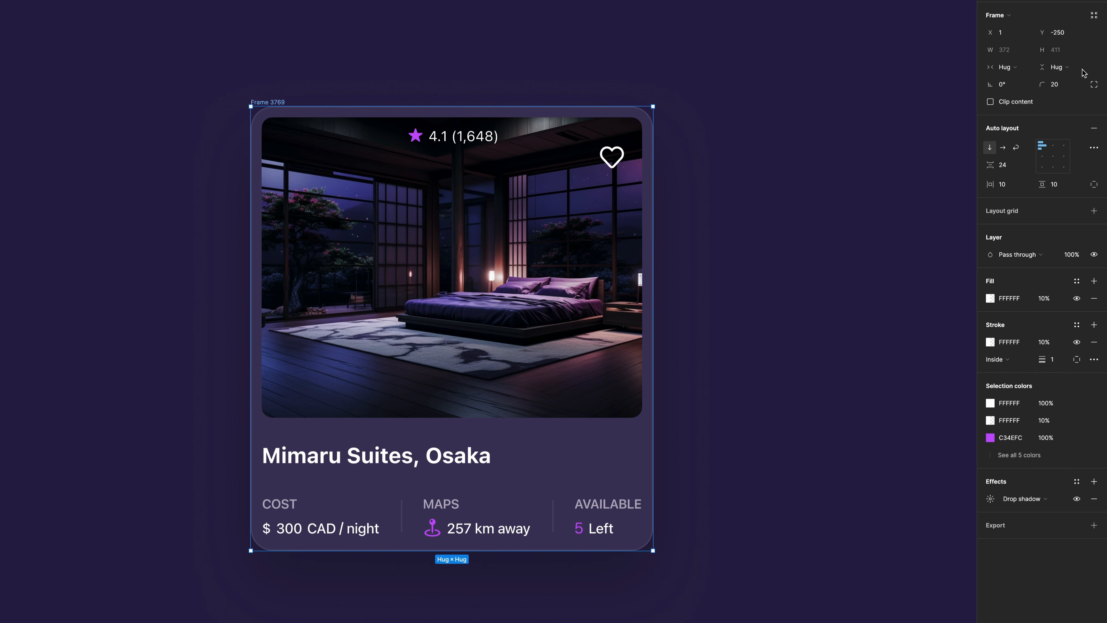
Keep the hotel card hugging its contents in both directions and widen its cost, maps and availability row to about 377.
click(1026, 68)
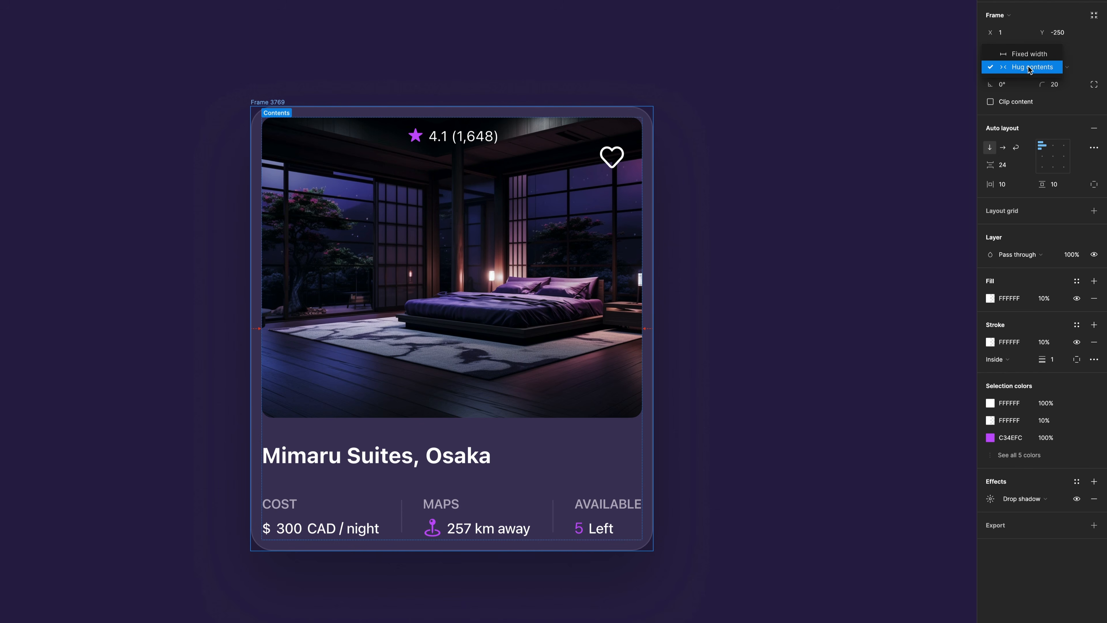
click(1037, 69)
click(1066, 68)
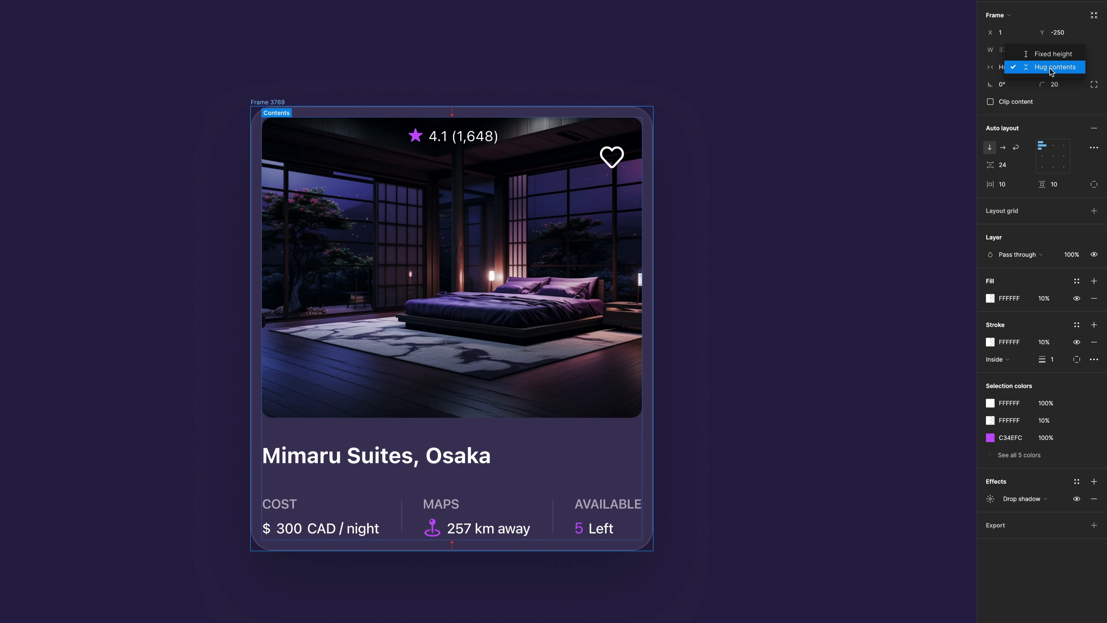
click(1055, 69)
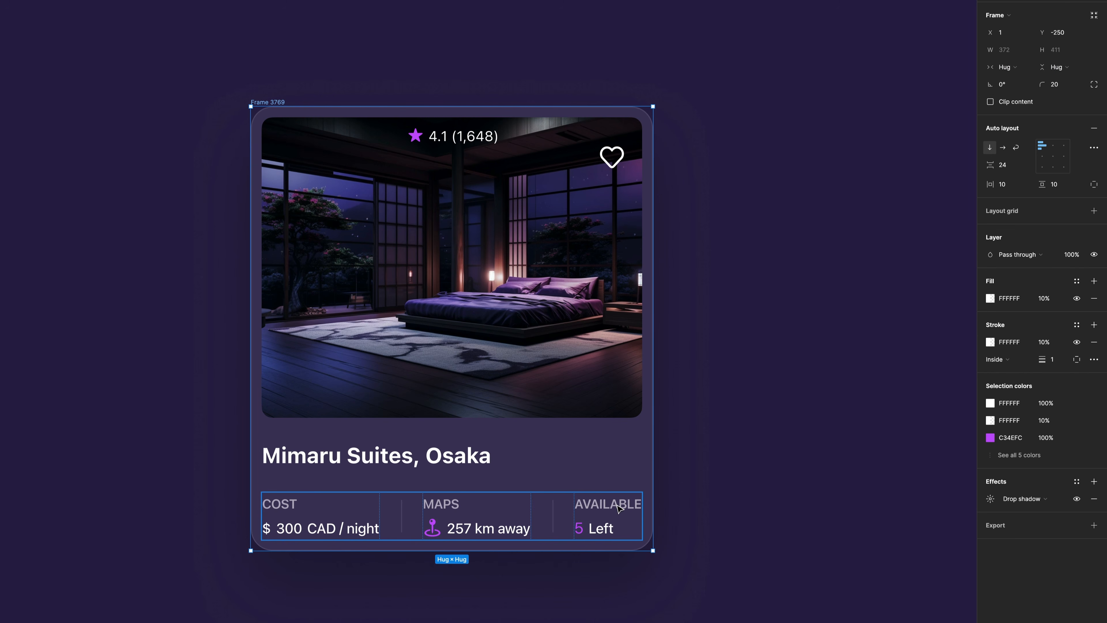
click(640, 514)
drag(643, 514, 669, 517)
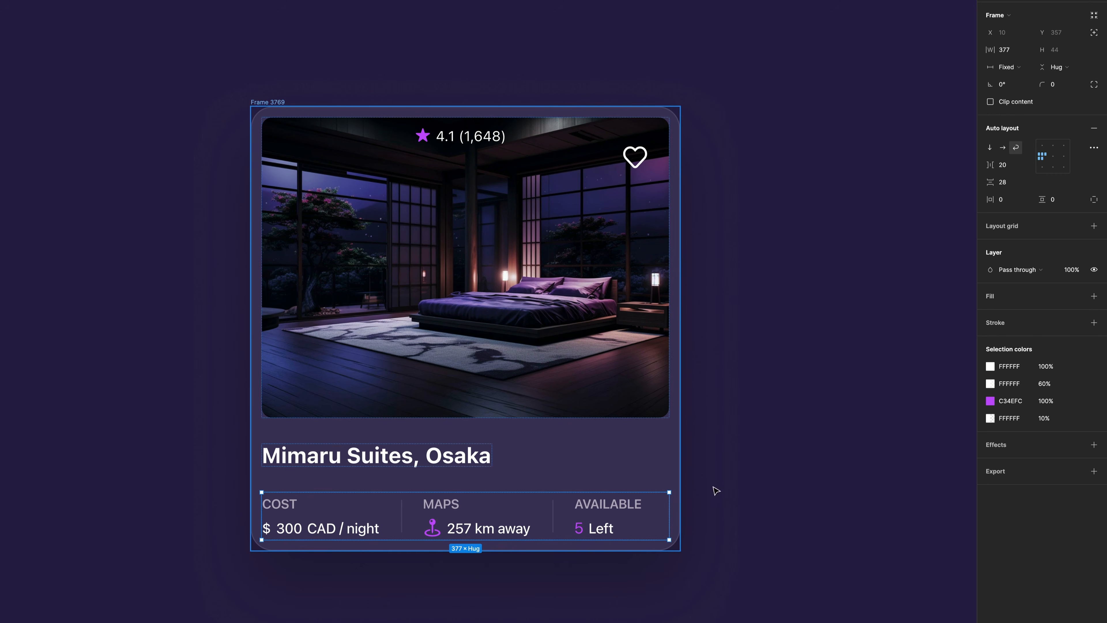
Switch the hotel card's horizontal and vertical resizing from hugging to fixed.
click(257, 103)
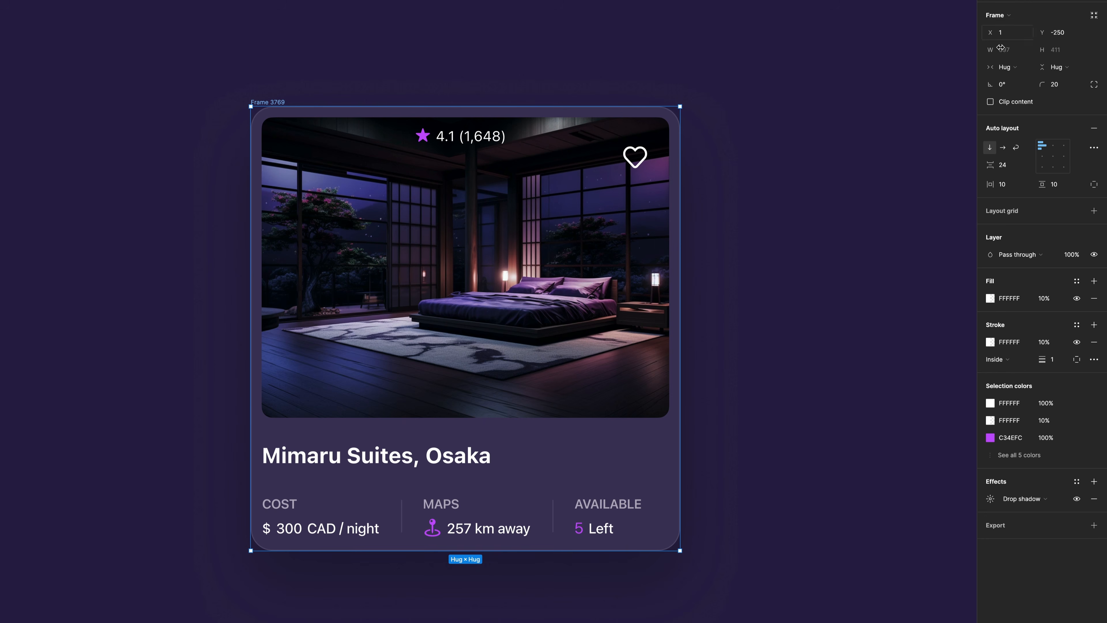
click(1013, 67)
click(1019, 57)
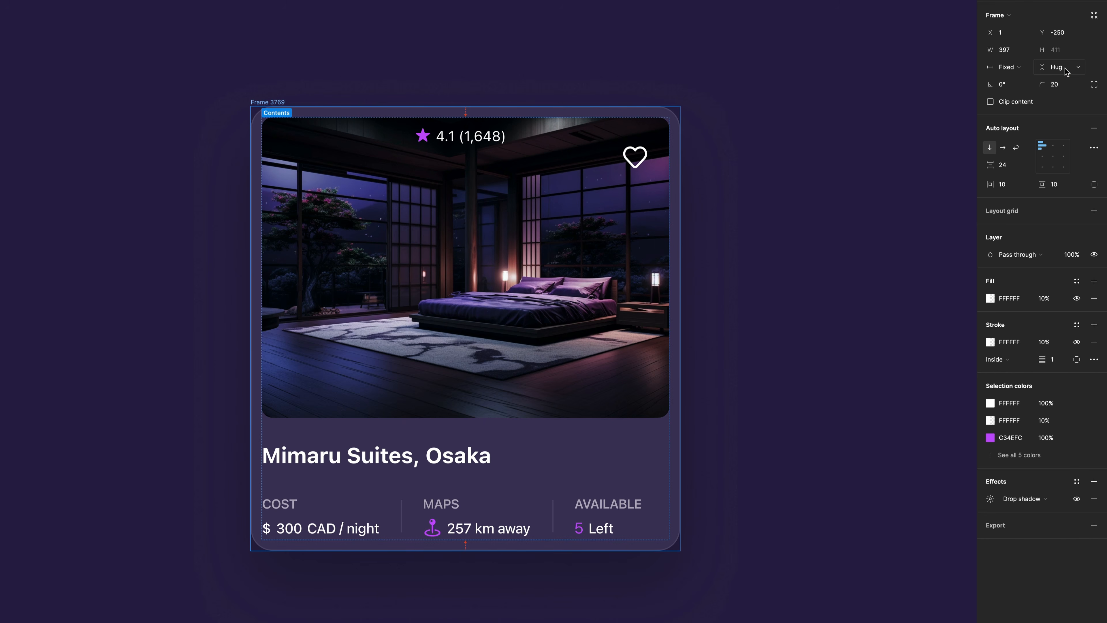
click(1063, 68)
click(1057, 56)
Set the hotel card's width to 400 and its height to 600.
click(1016, 55)
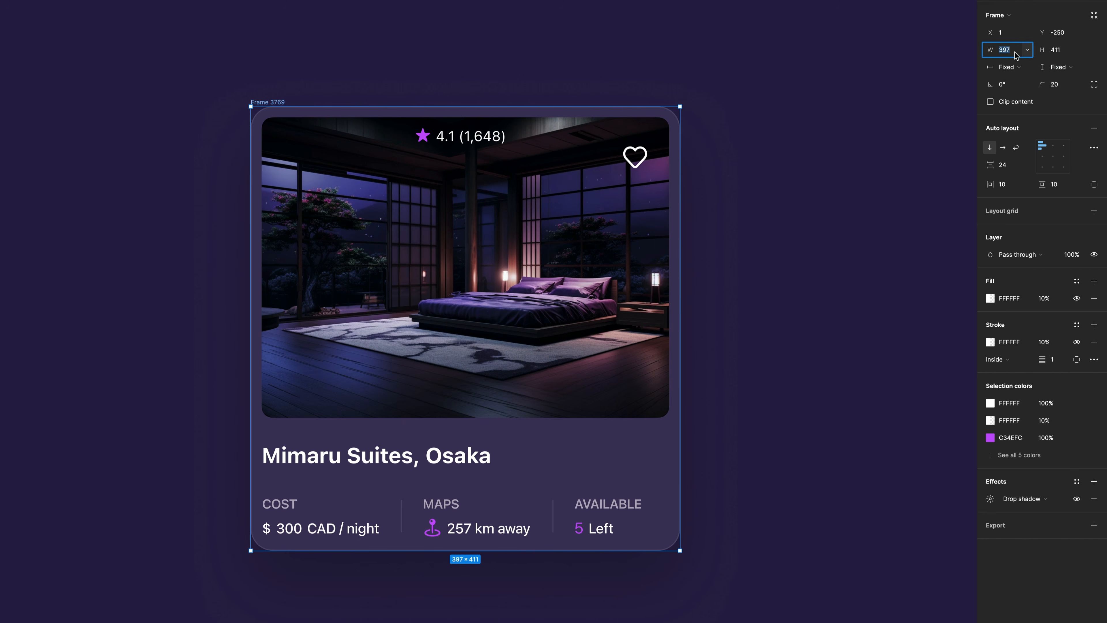
text(400)
key(Return)
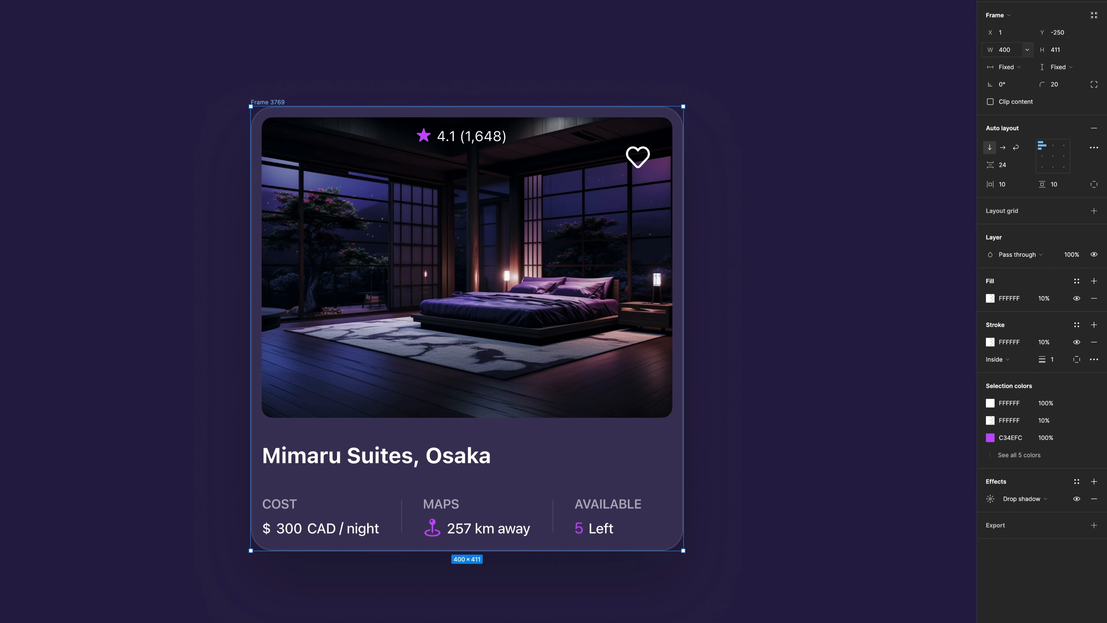
click(1057, 49)
text(6)
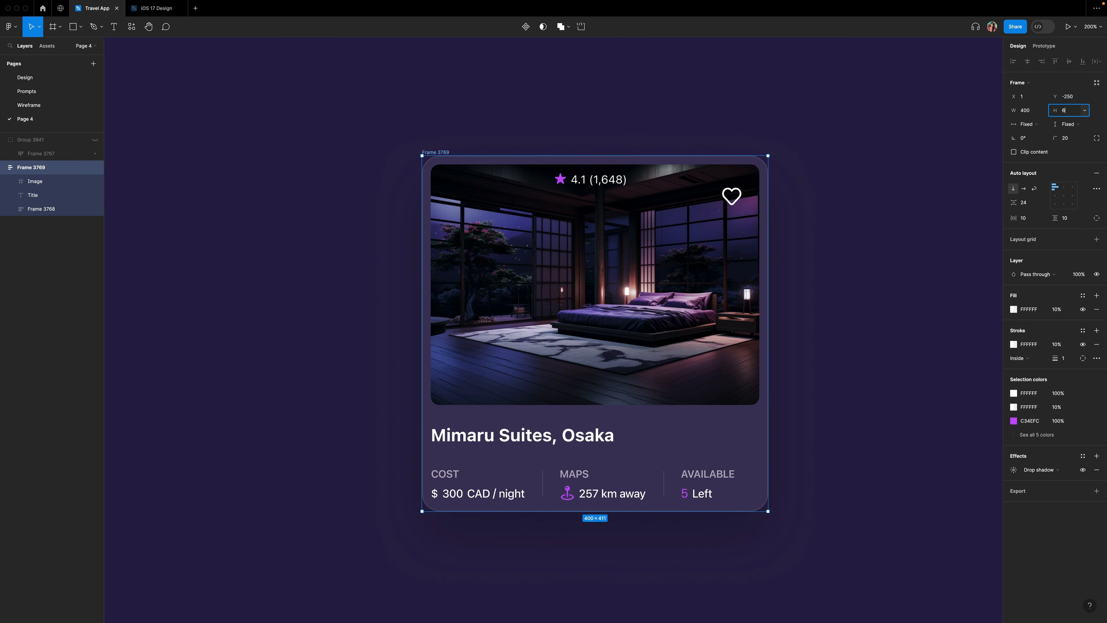
text(00)
key(Return)
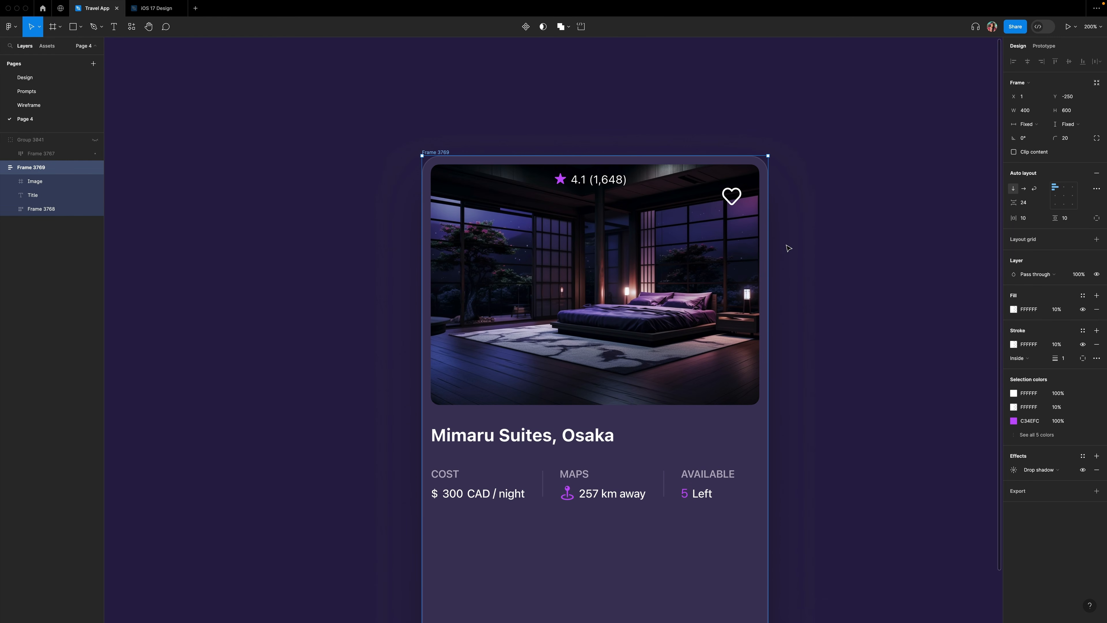
scroll(788, 249, down, 4)
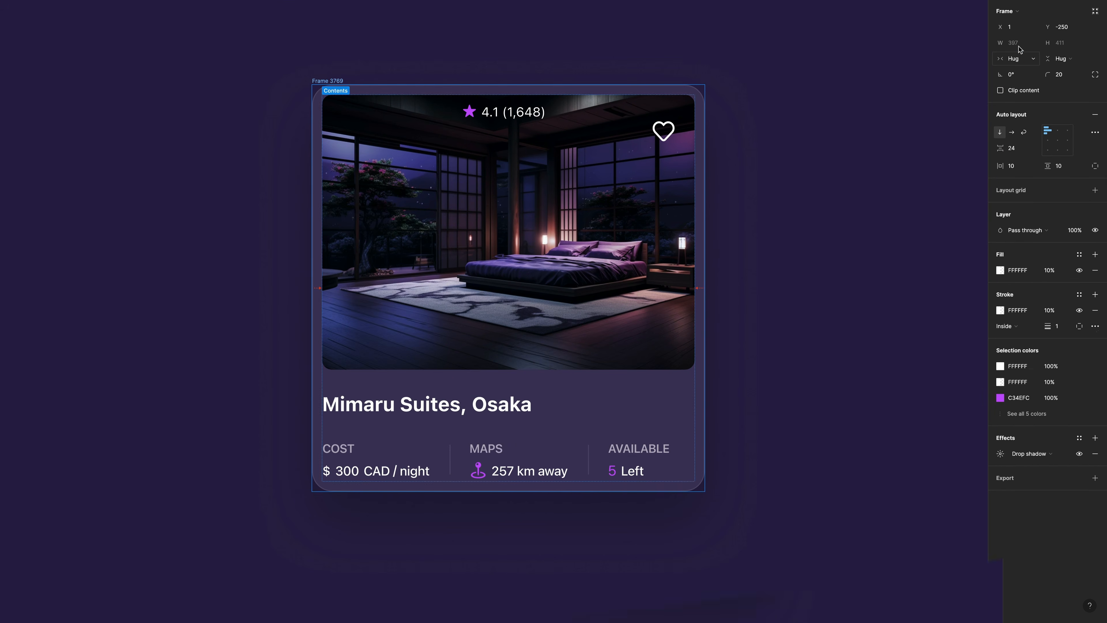
Set the hotel card's width to 450 and make the bedroom image fill the container's width.
click(1034, 111)
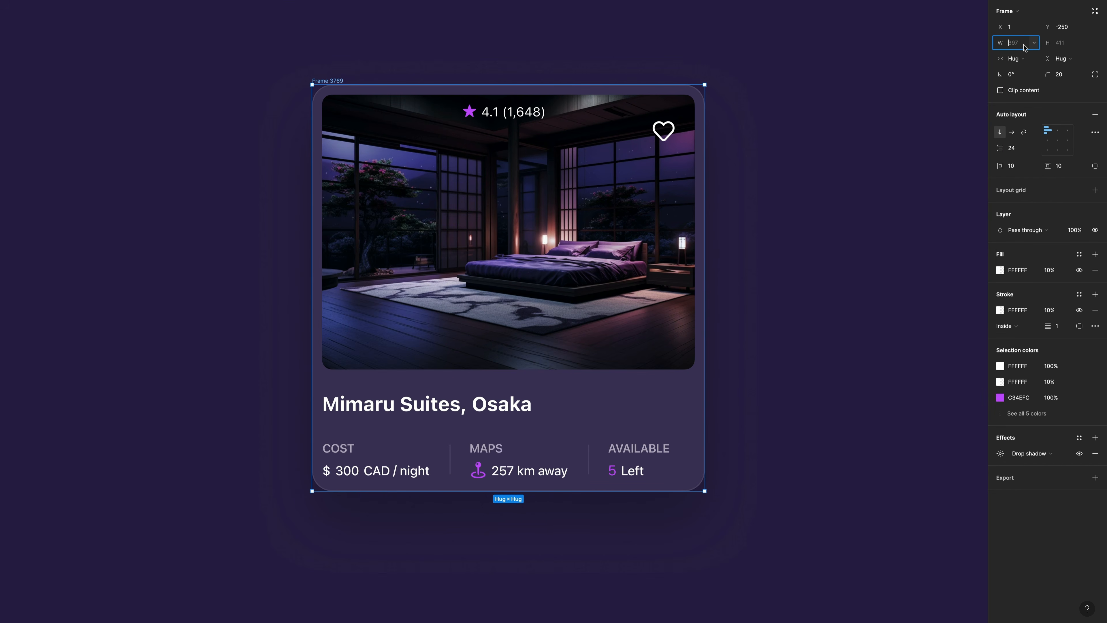
key(Return)
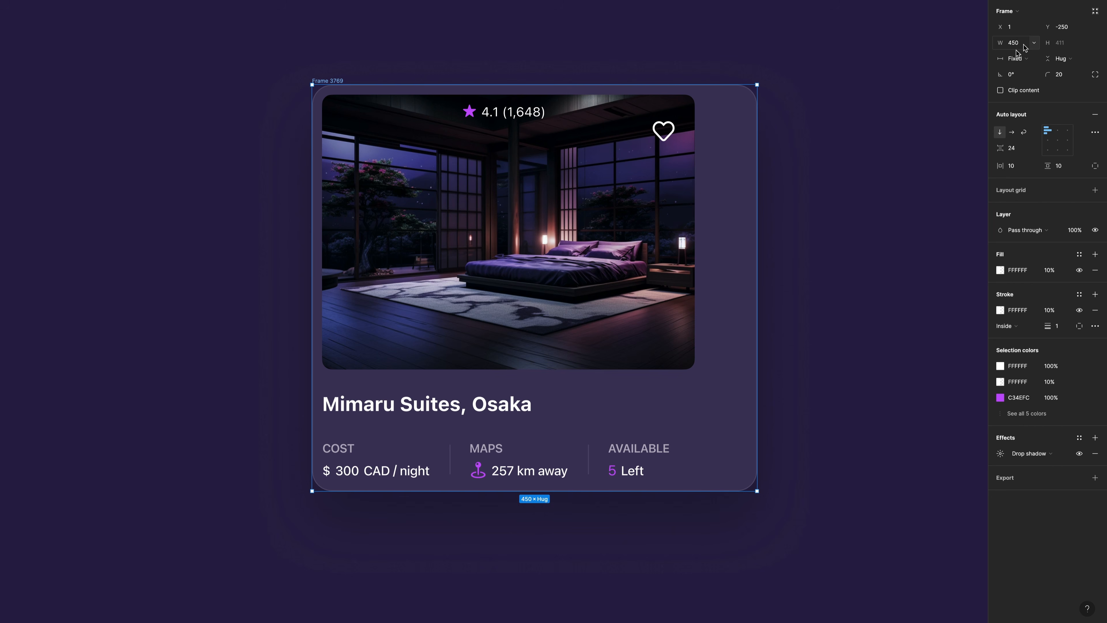
click(580, 239)
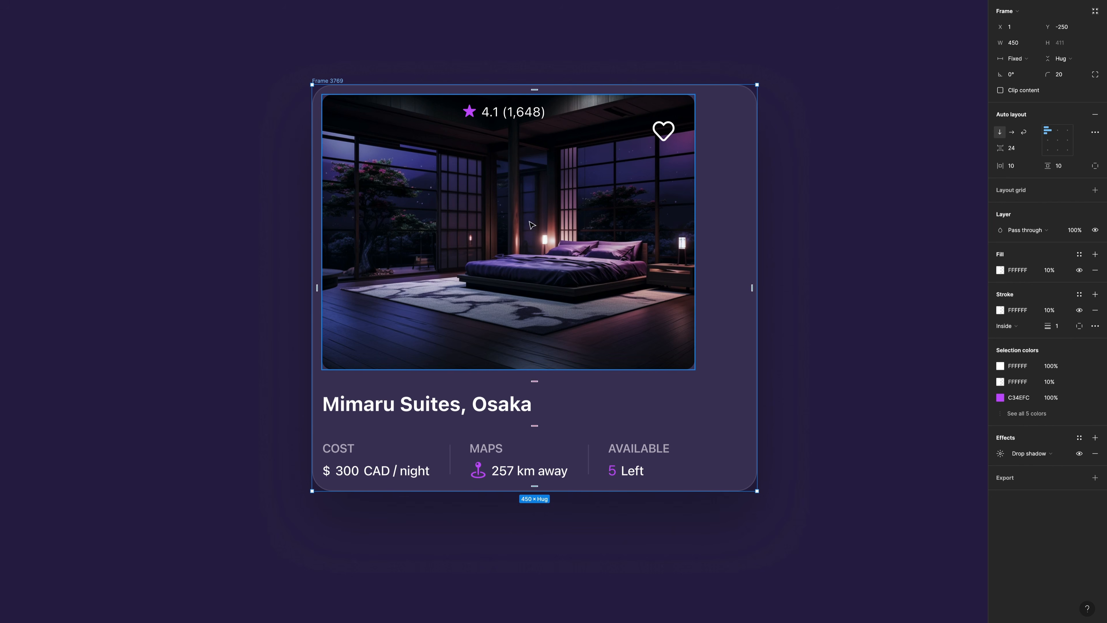
click(1033, 60)
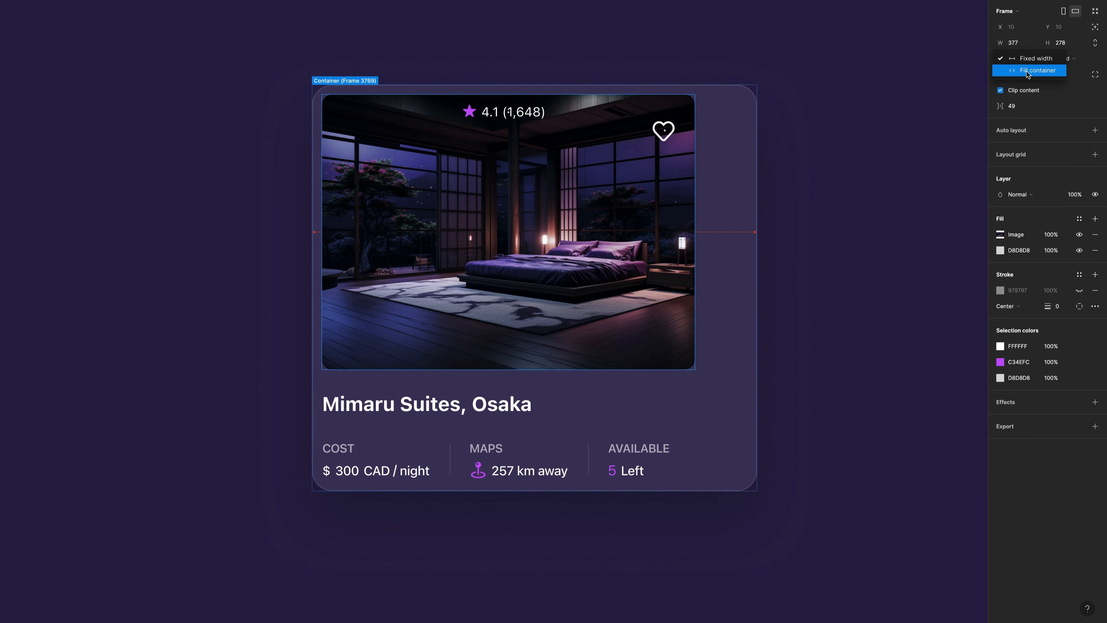
click(1038, 70)
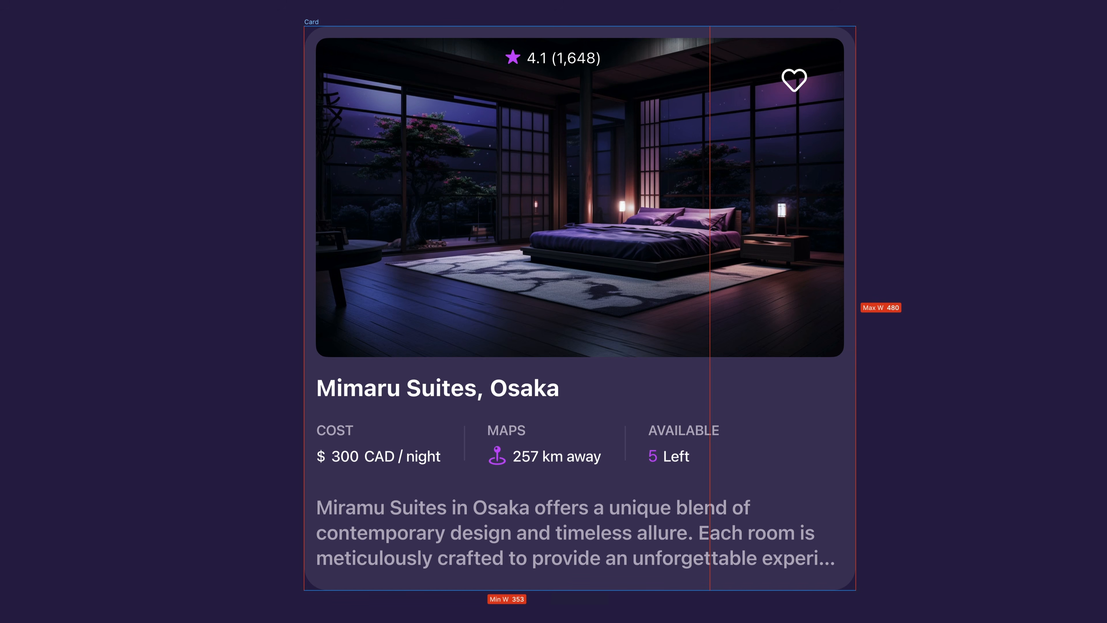
Test the card's width limits by widening it to its maximum of 480 and narrowing it to its minimum of 353.
drag(856, 215, 957, 214)
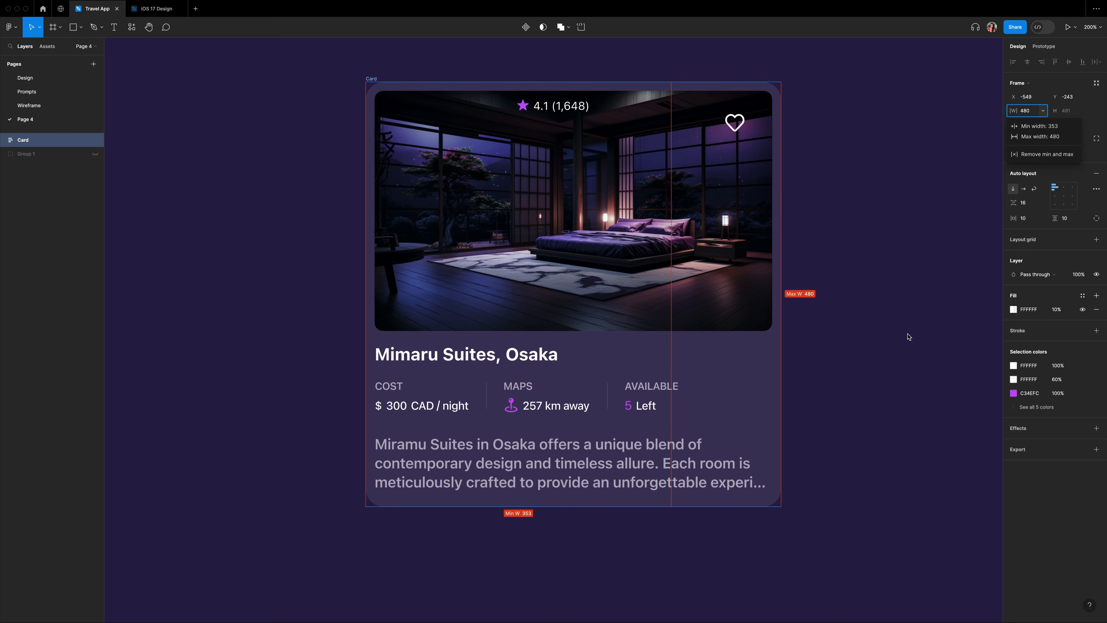
key(Escape)
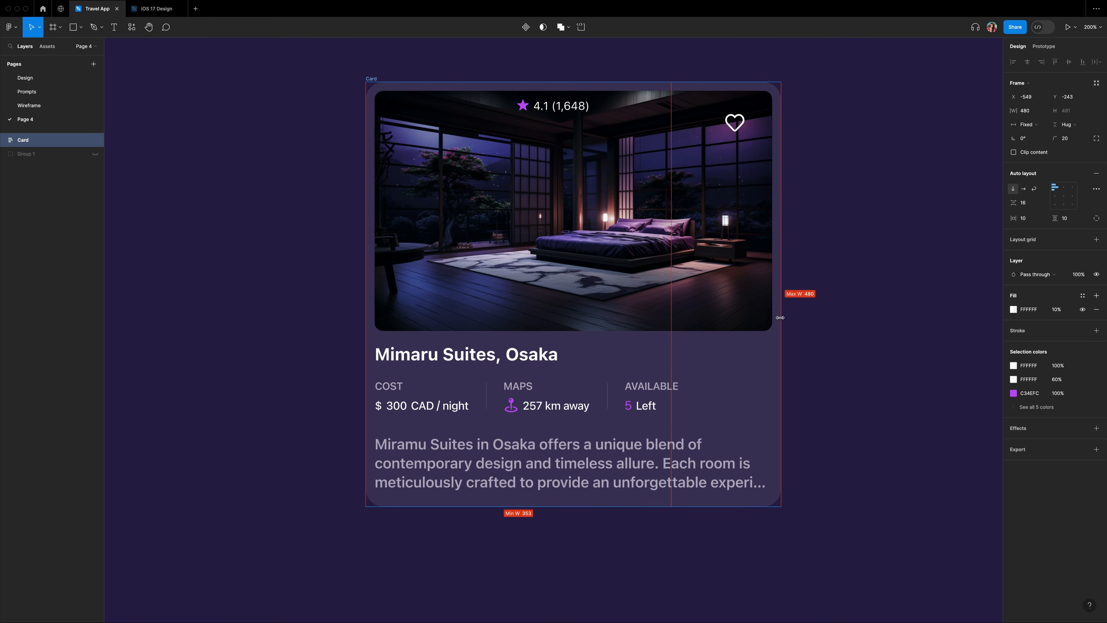
drag(780, 317, 657, 331)
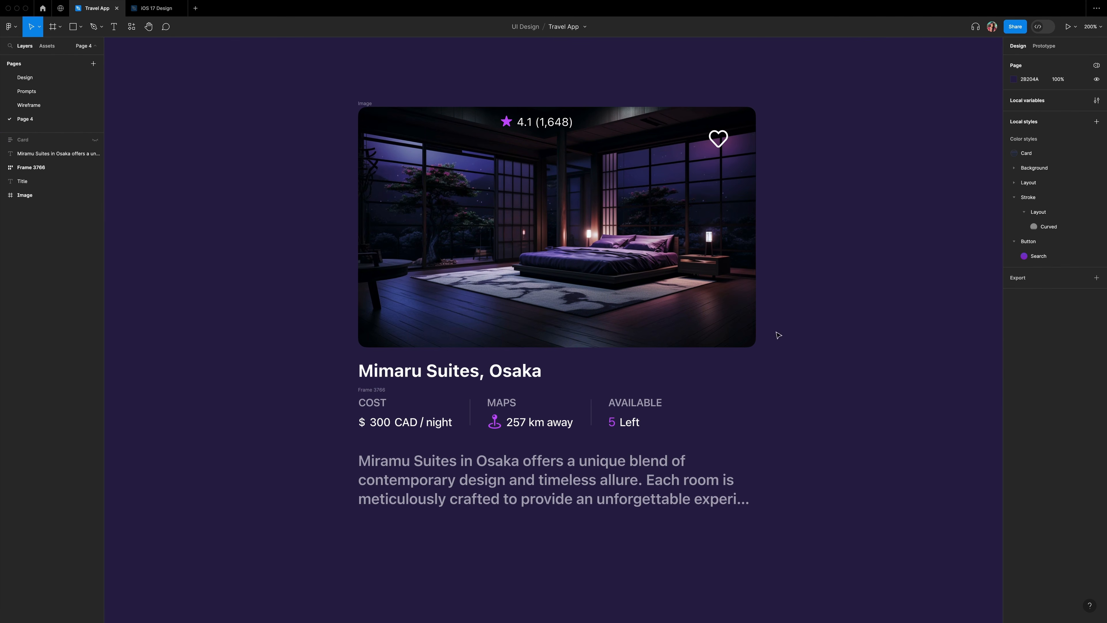
Wrap the bedroom image, title, details row and description in an auto layout and give it a white fill at 10% opacity.
drag(321, 74, 818, 540)
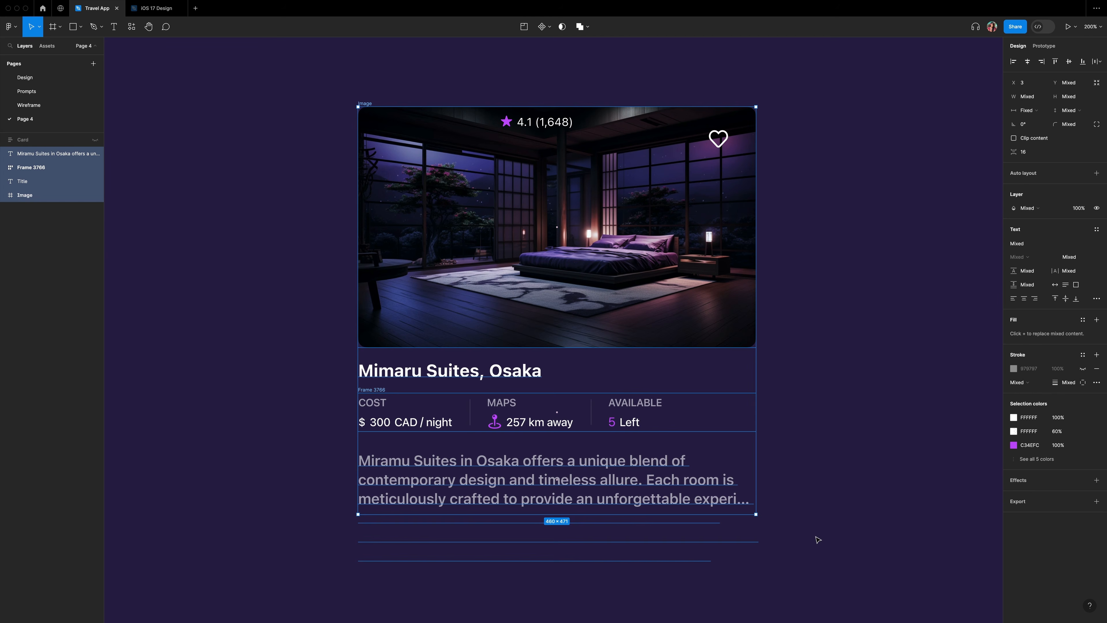
key(shift+a)
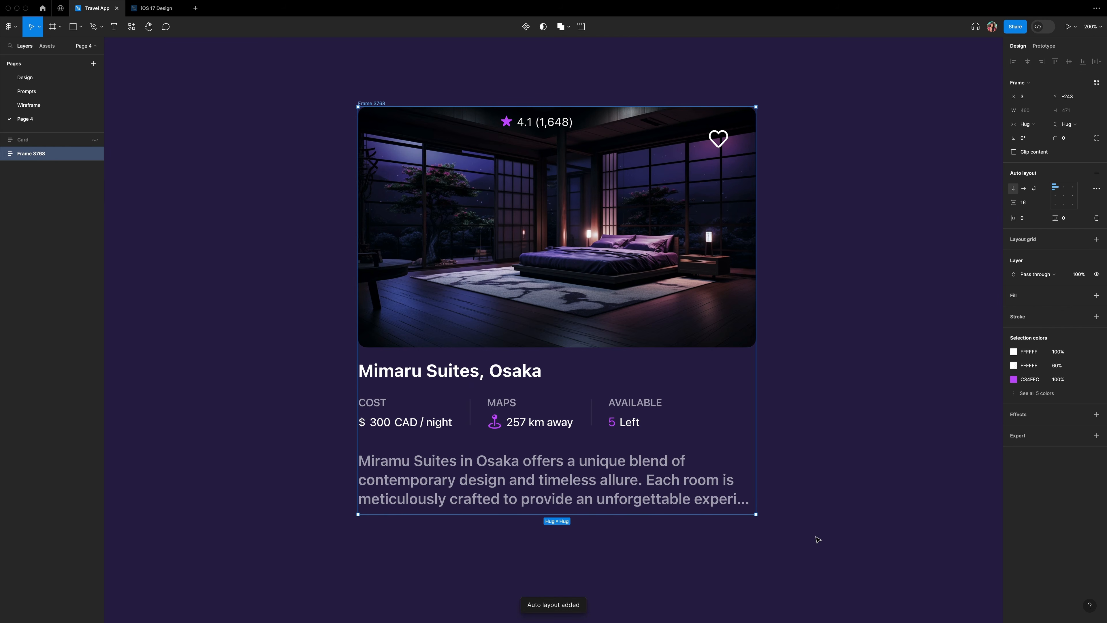
click(1097, 295)
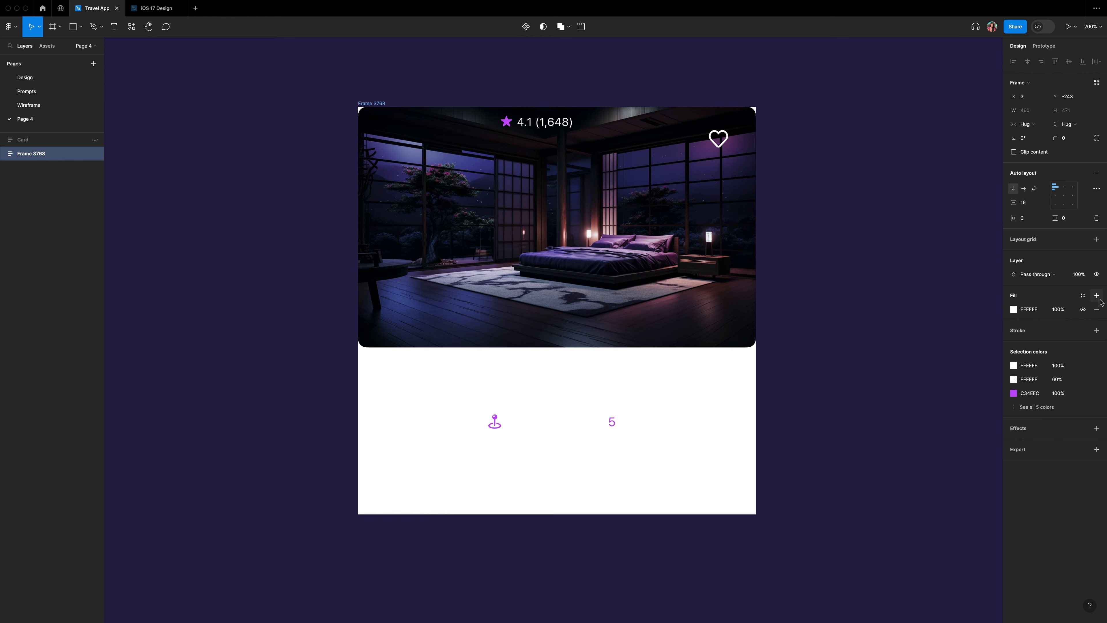
click(1057, 309)
text(10)
key(Return)
Set the card's horizontal and vertical padding to 10 and its corner radius to 20.
click(1028, 216)
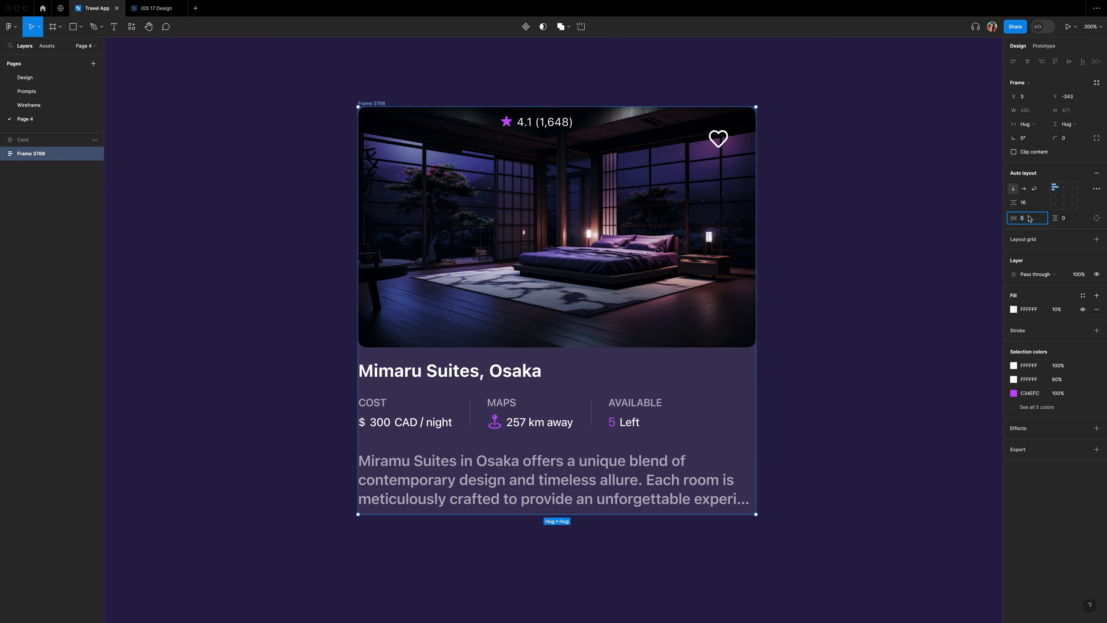
text(10)
key(Tab)
text(10)
key(Return)
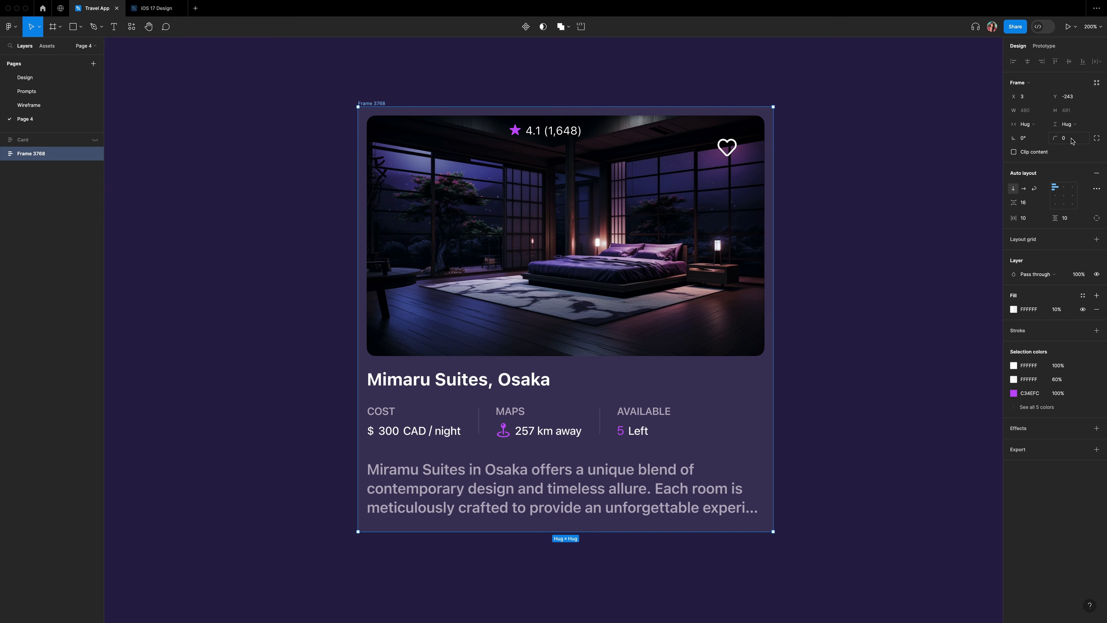
click(1073, 139)
text(20)
key(Return)
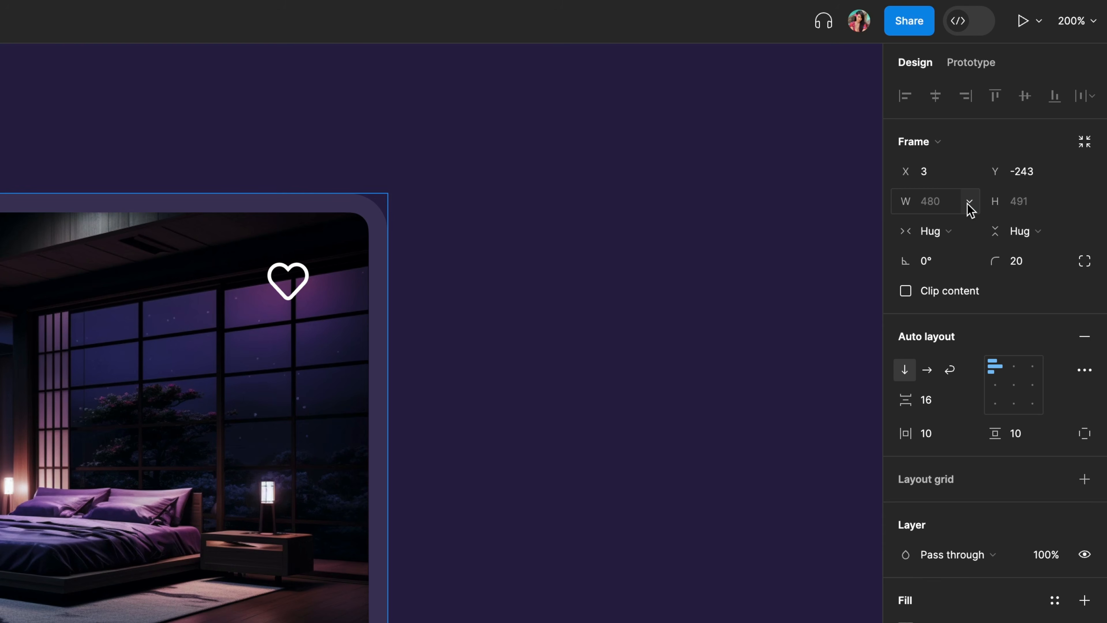
Limit the card's width to a minimum of 353 and a maximum of 480.
click(1043, 110)
click(942, 236)
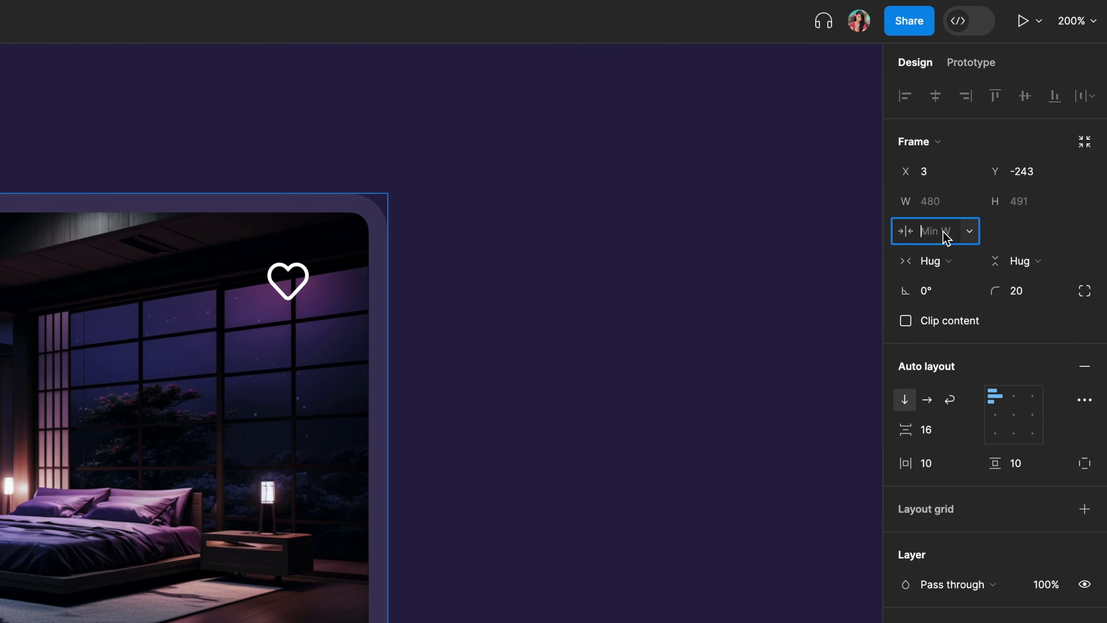
text(353)
key(Return)
click(969, 201)
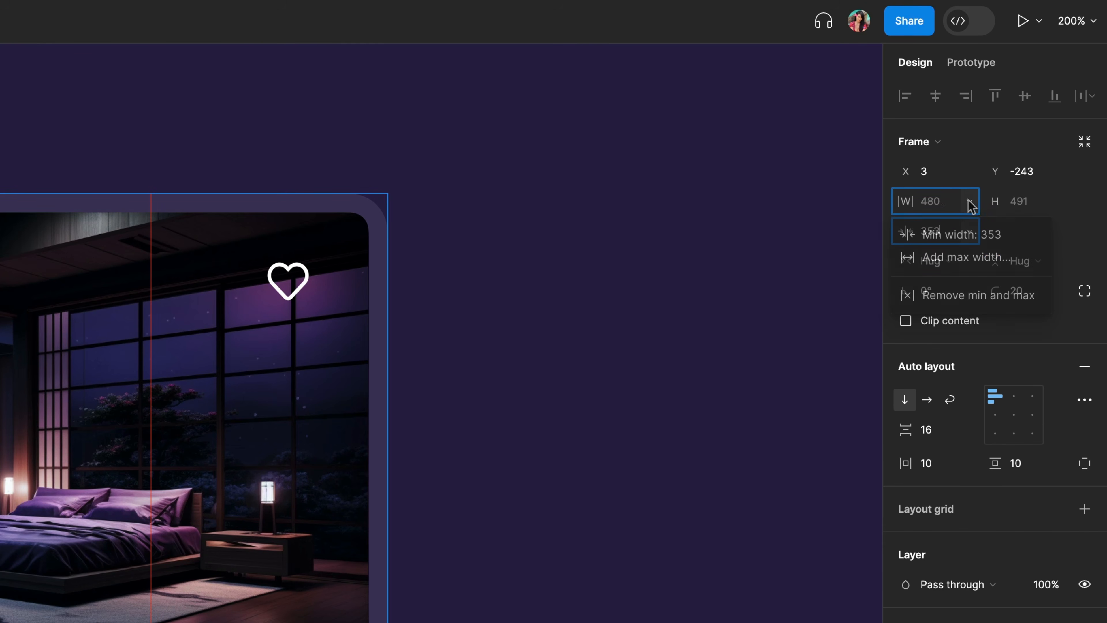
click(966, 258)
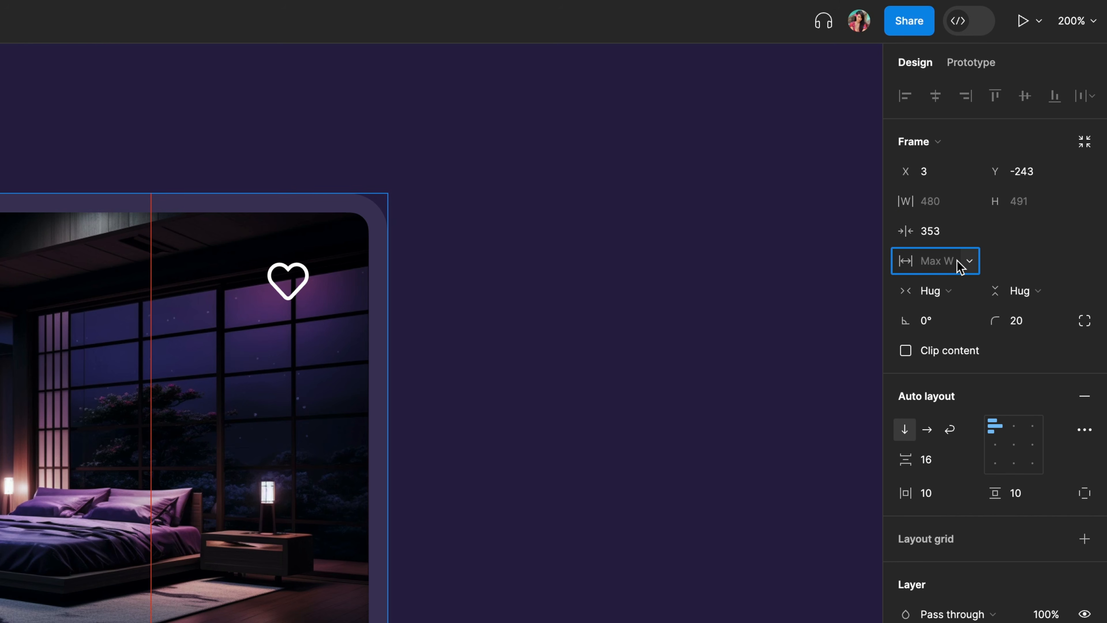
text(480)
key(Return)
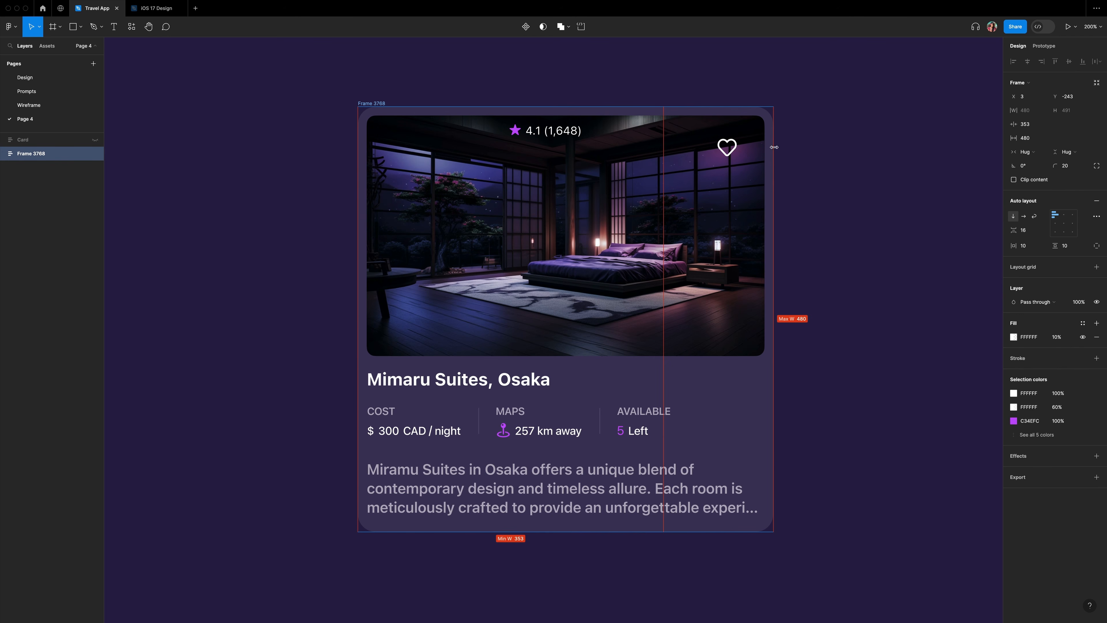
Make the bedroom image and the cost, maps and availability row fill the card's width.
click(784, 300)
click(769, 305)
click(534, 157)
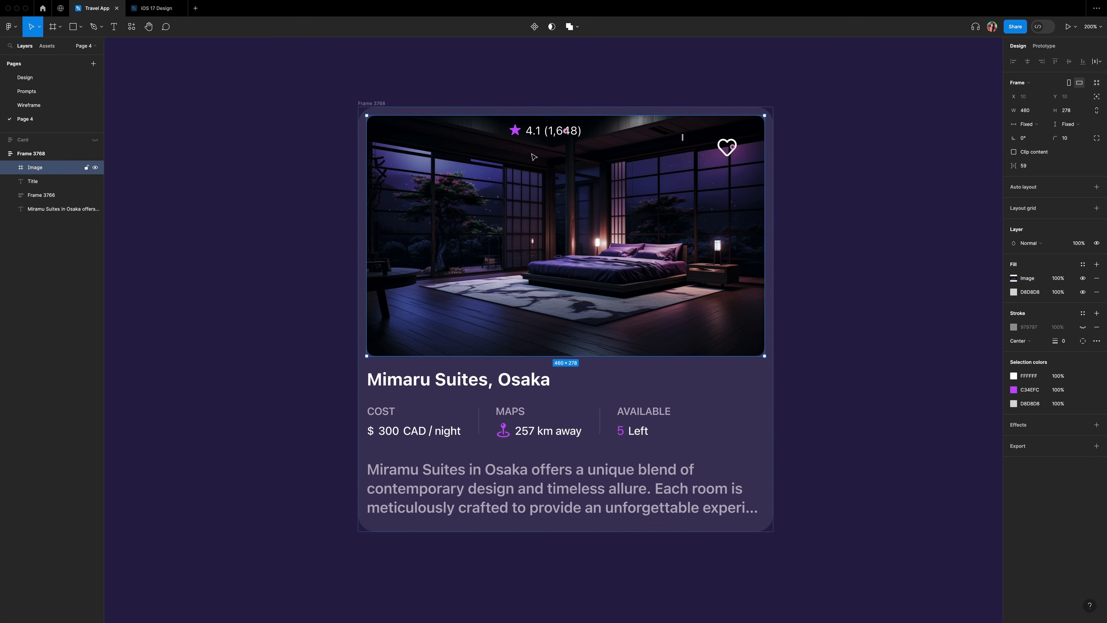
click(1027, 124)
click(1031, 139)
click(471, 418)
click(1027, 124)
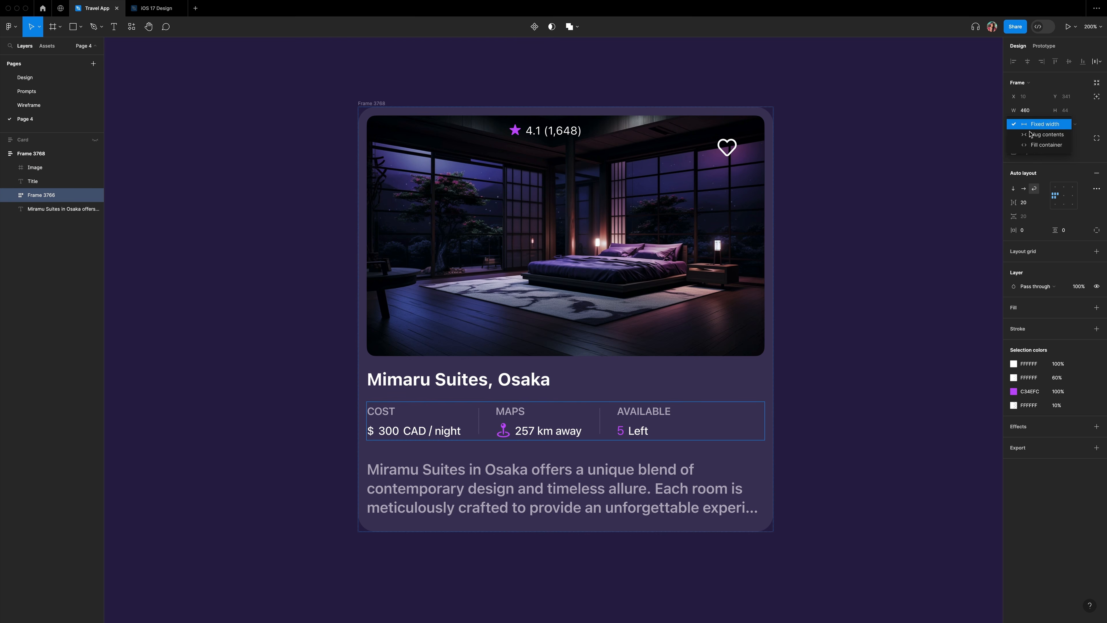
click(1037, 145)
Make the description text fill the card's width and widen the card to 480.
click(654, 493)
click(1025, 110)
click(1046, 131)
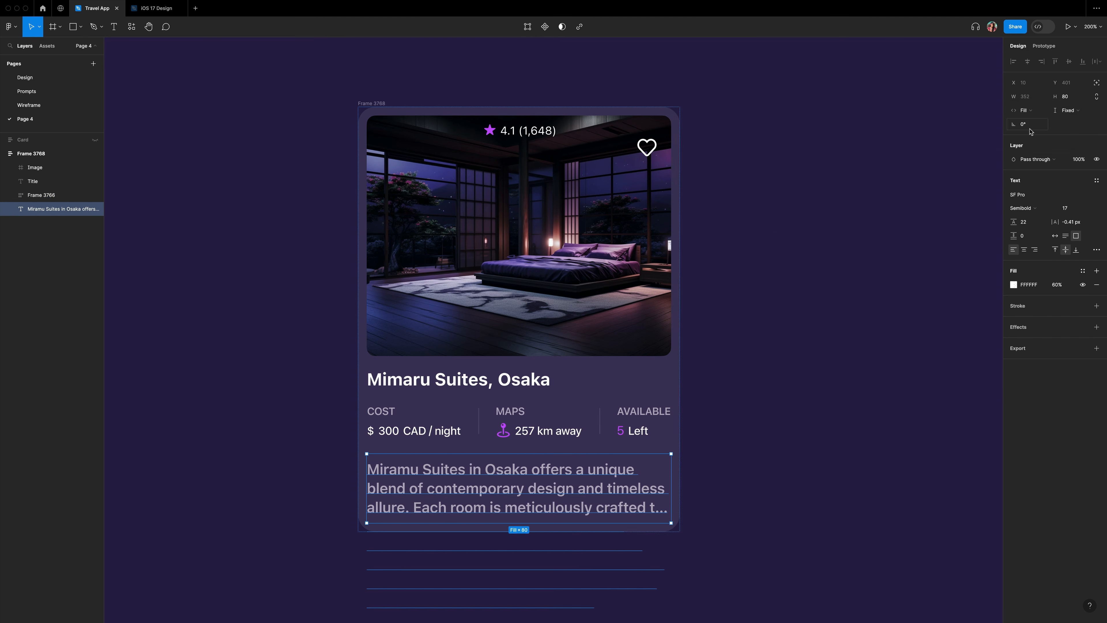
key(Escape)
drag(682, 306, 774, 327)
Try the details row in a horizontal layout without wrapping while narrowing the card, and undo the changes.
click(562, 416)
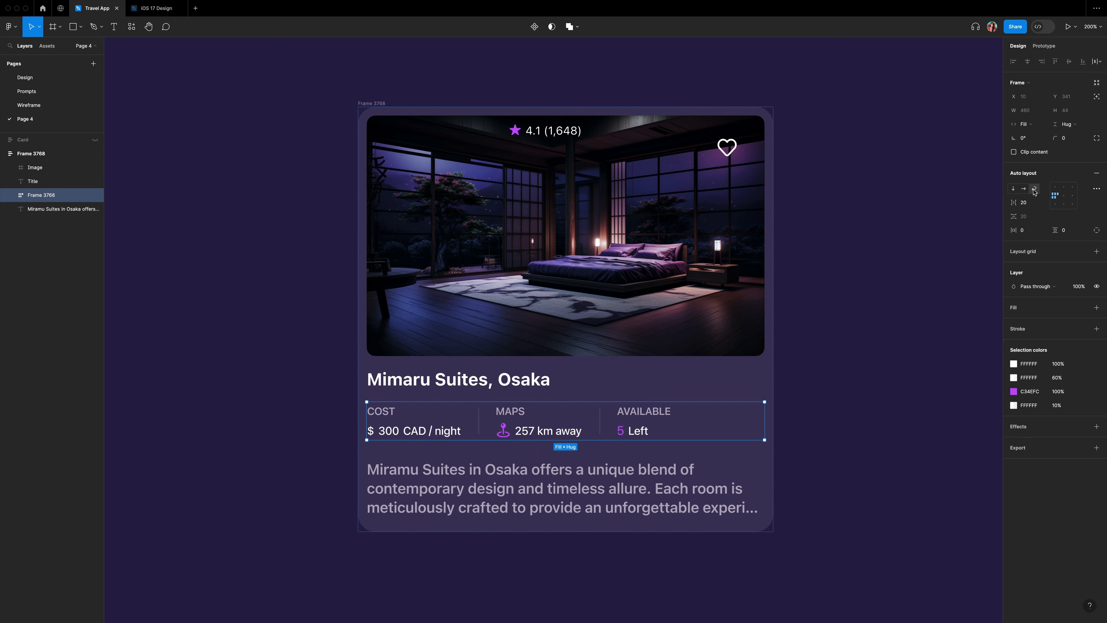
click(1023, 189)
click(770, 323)
drag(774, 320, 663, 323)
key(super+z)
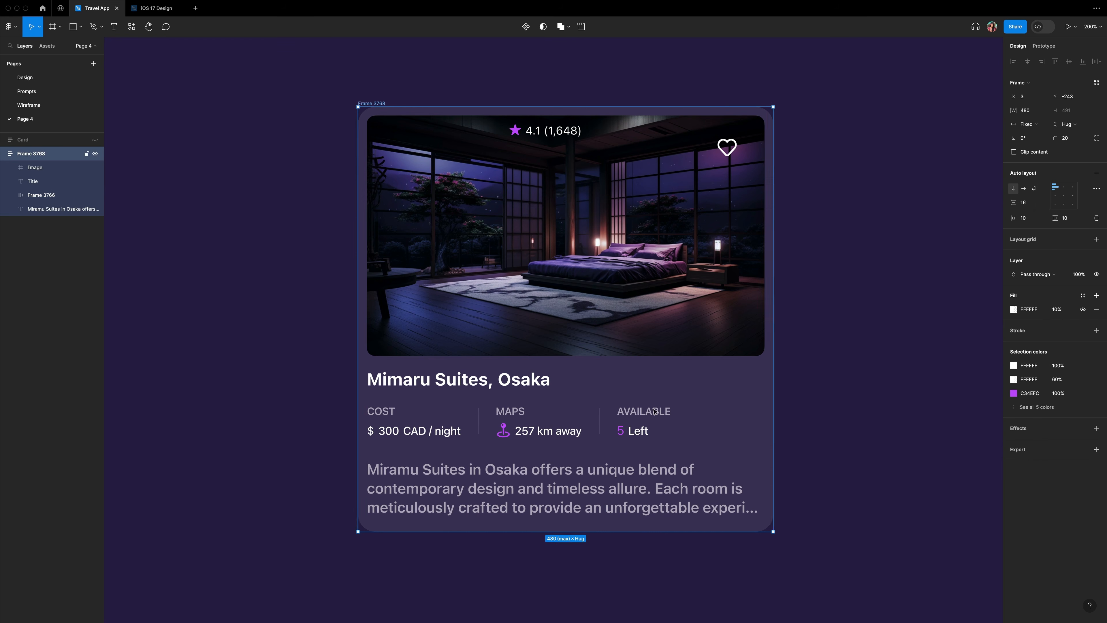
key(super+z)
Set the details row to wrap and resize the card's width to test it.
click(1034, 189)
click(763, 336)
click(771, 337)
drag(774, 338, 816, 339)
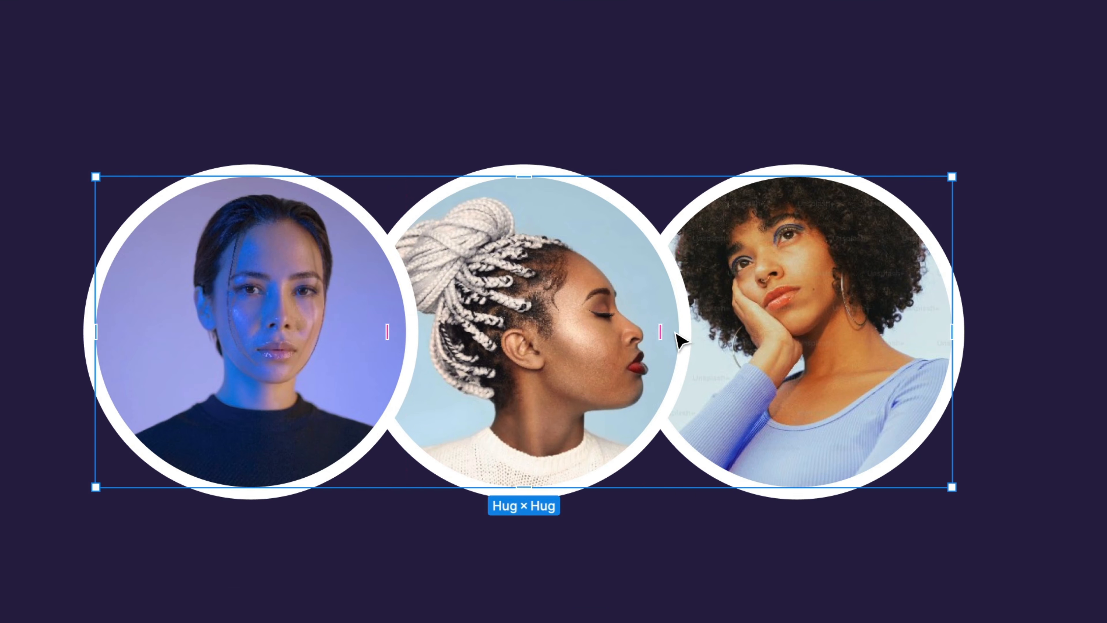
Tighten the spacing between the three portraits to -20 and set their canvas stacking to Last on top.
mouse_move(662, 330)
mouse_down()
mouse_move(701, 336)
mouse_move(601, 330)
mouse_move(724, 334)
mouse_move(625, 320)
mouse_up()
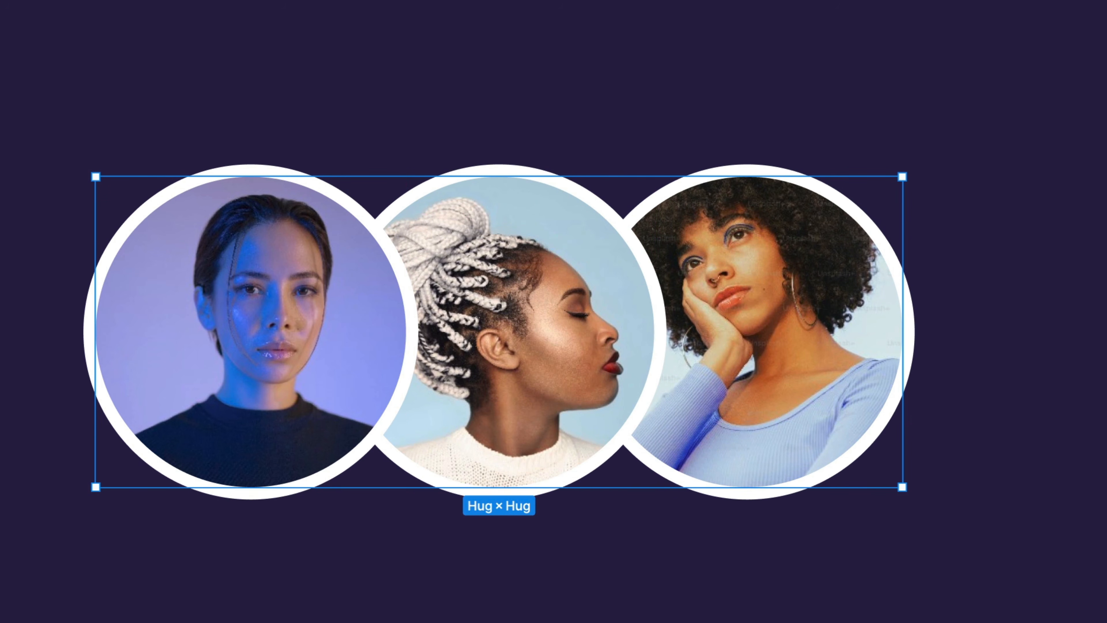
click(1090, 302)
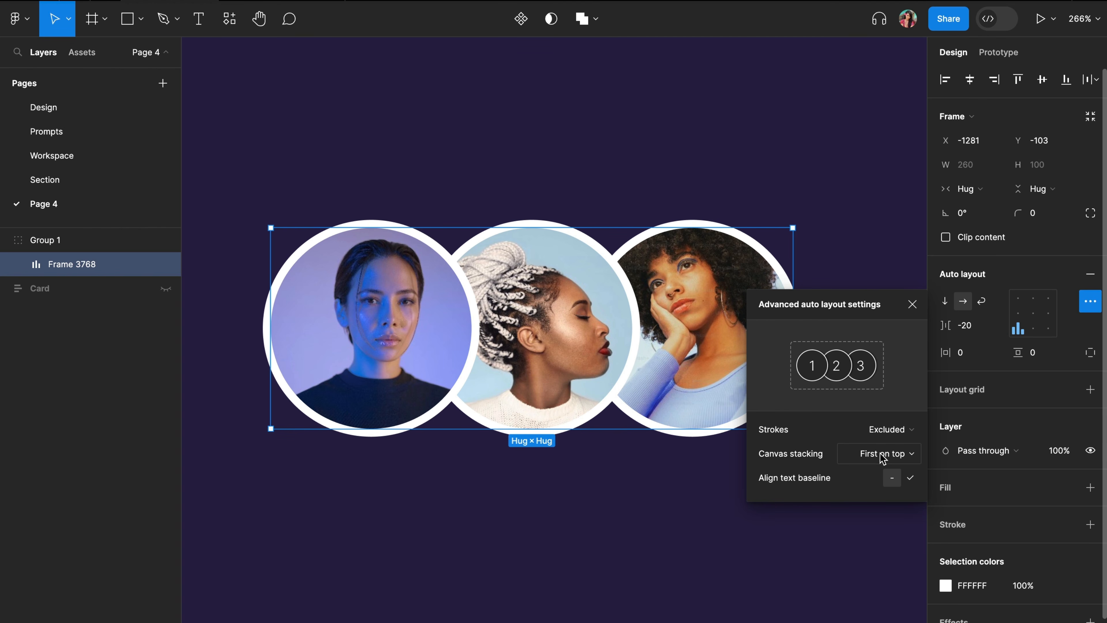
click(914, 456)
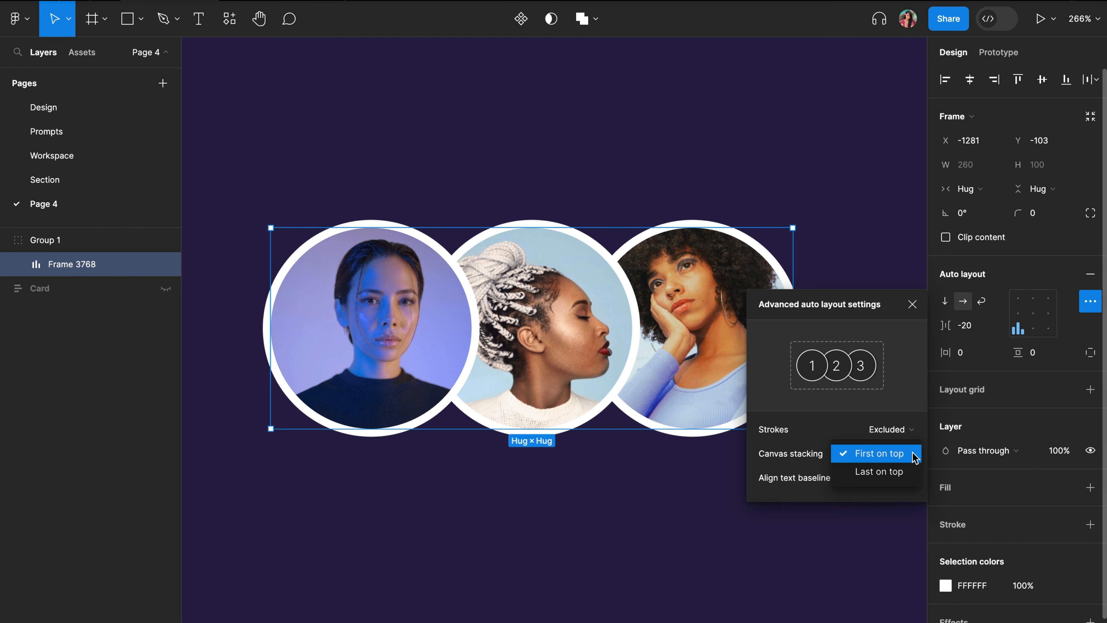
click(887, 472)
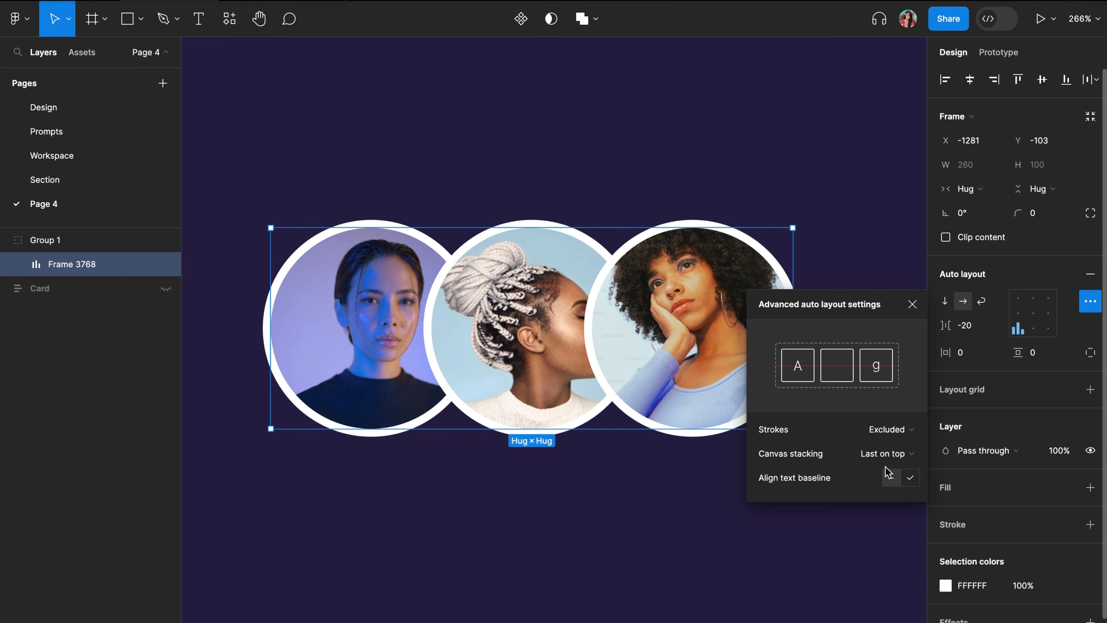
click(891, 453)
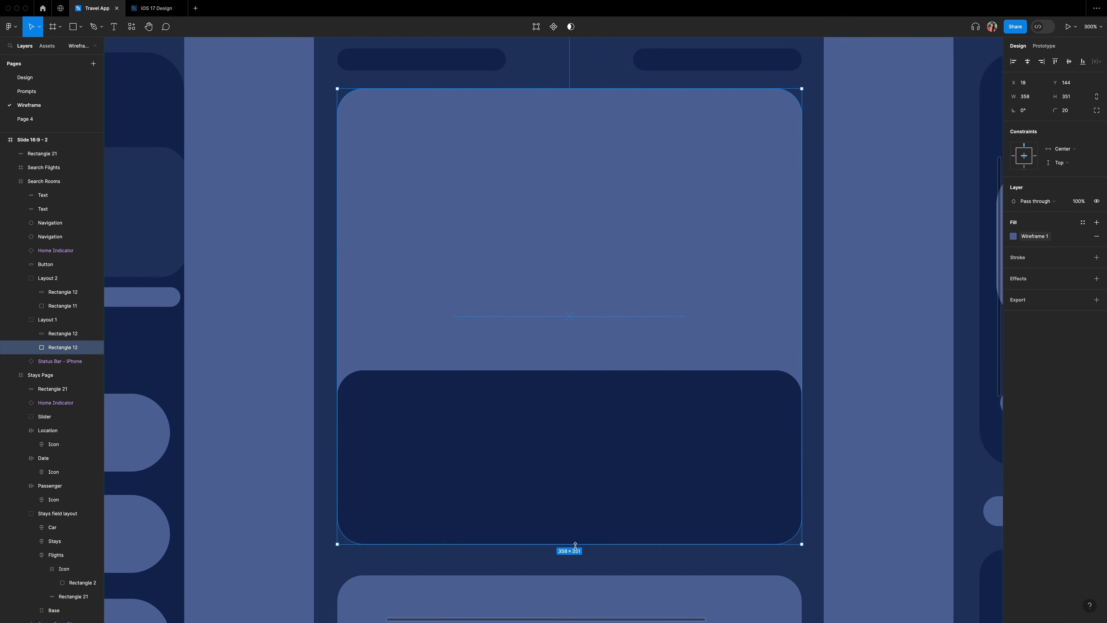
Shorten the first hotel layout's large light rectangle to 358 × 278 and wrap it in a frame.
drag(569, 540, 569, 449)
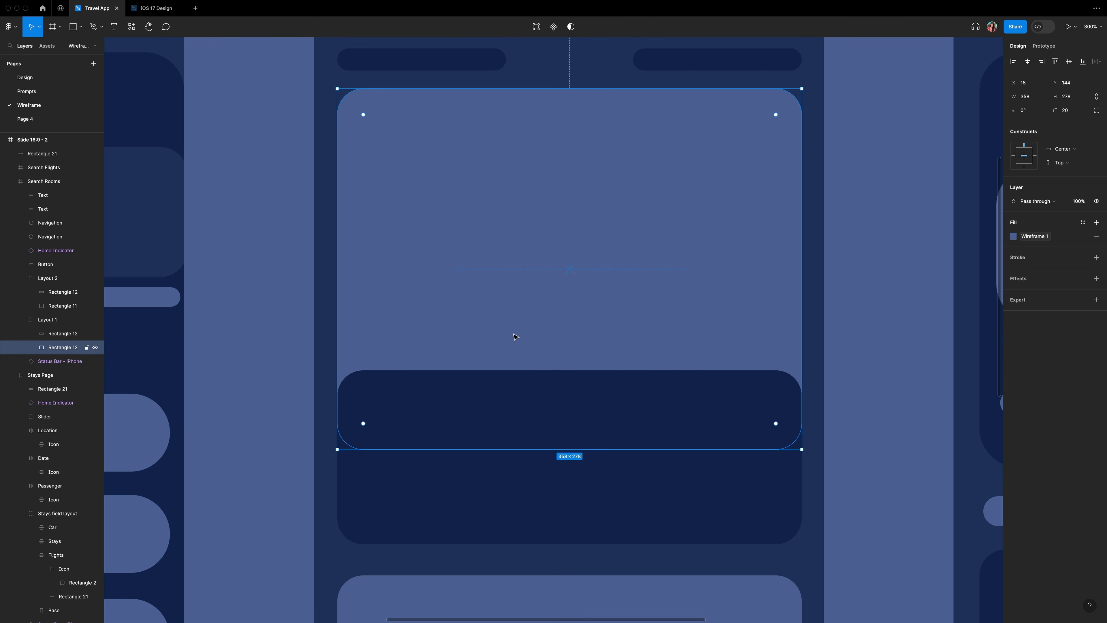
right_click(529, 312)
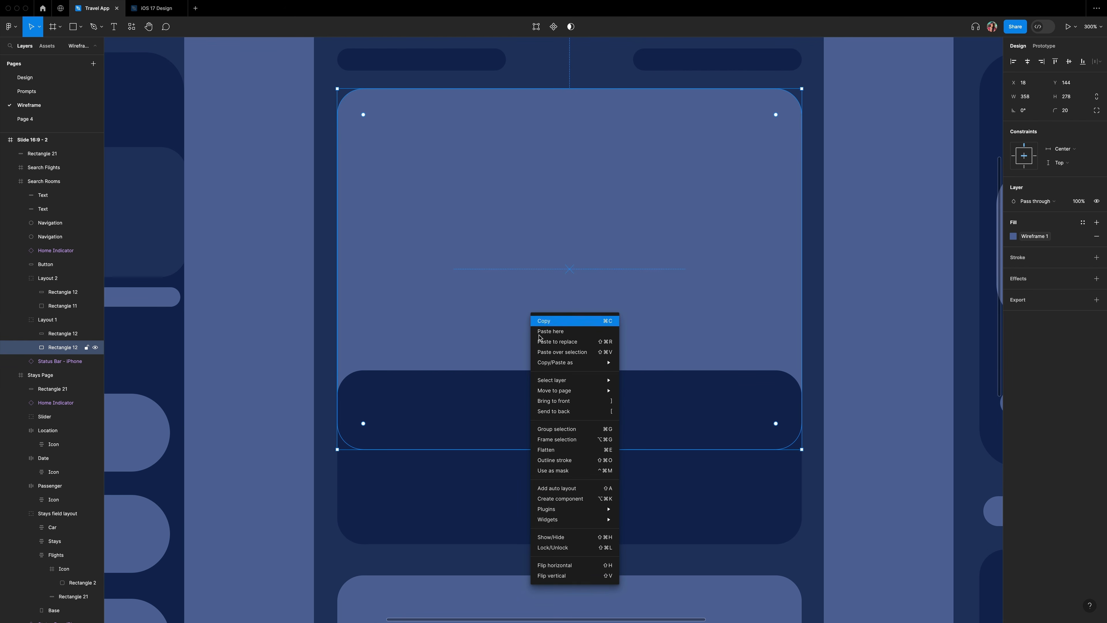
click(557, 438)
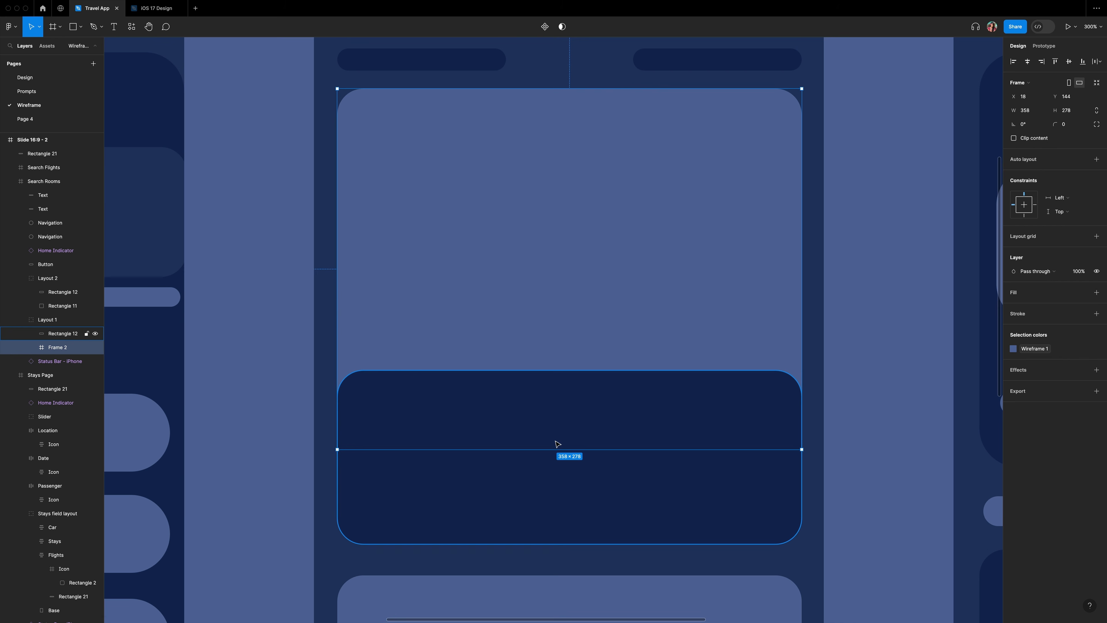
Add the text "Miramu Suites, Osaka" on the dark lower area of the hotel card.
key(t)
drag(370, 401, 537, 432)
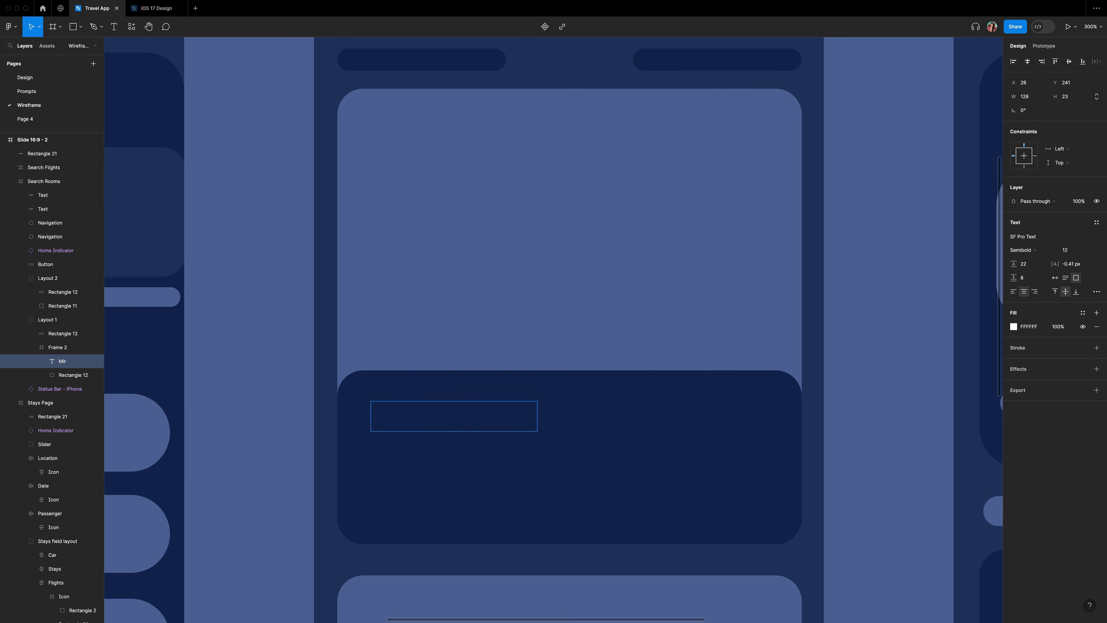
key(BackSpace)
text(Mi)
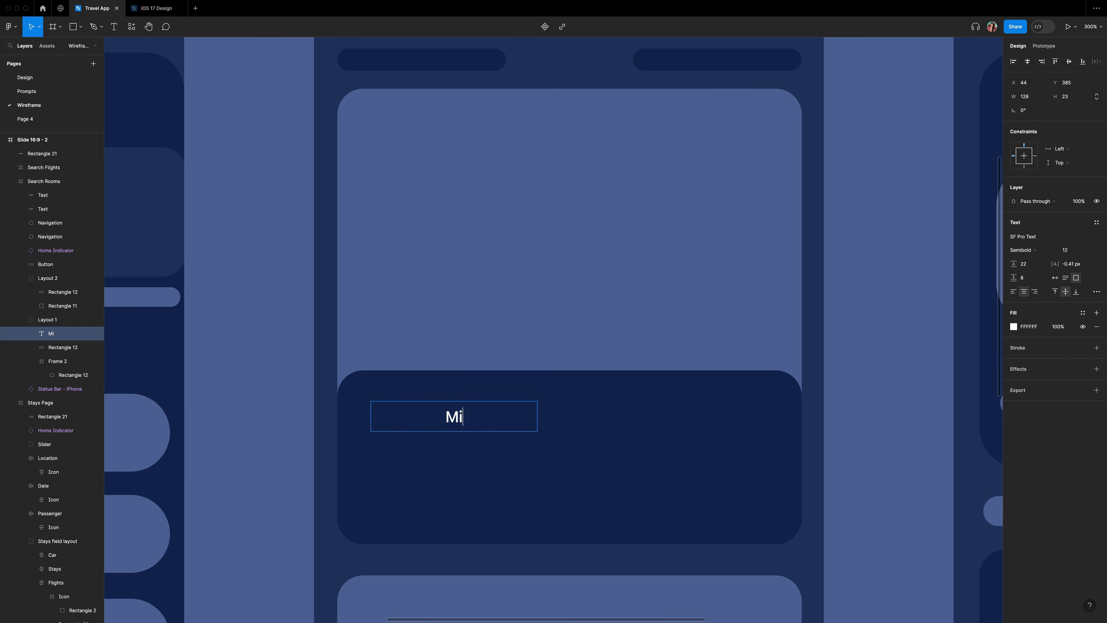
text(ramu Suites, Osaka)
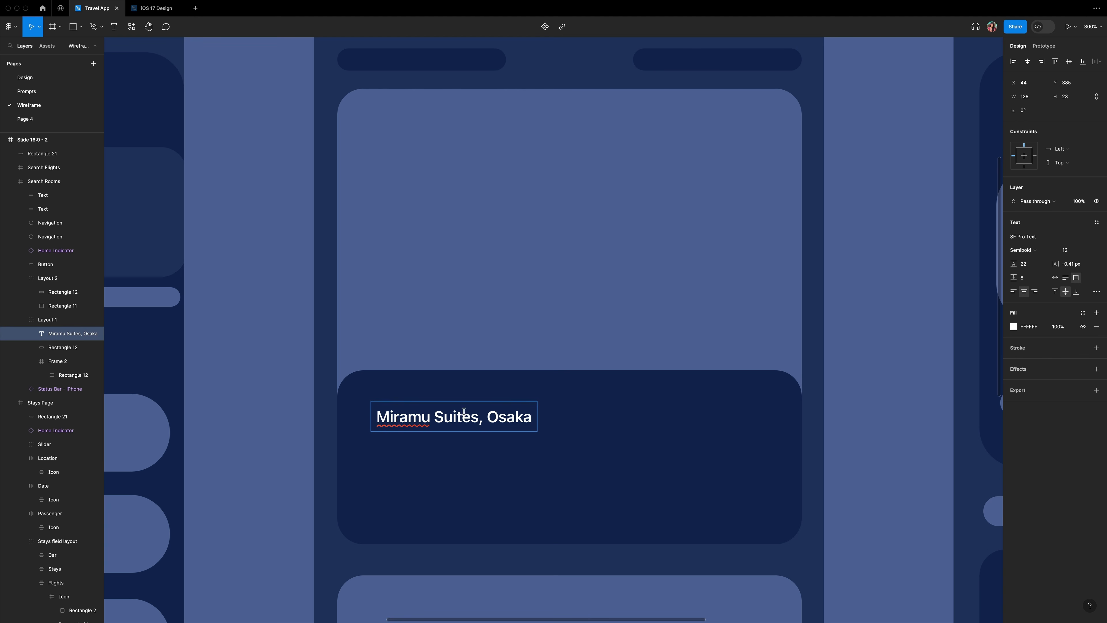
Set the hotel name to auto width, left alignment and size 20, and shift it slightly toward the card's edge.
key(super+a)
click(1055, 278)
click(1014, 292)
click(1074, 252)
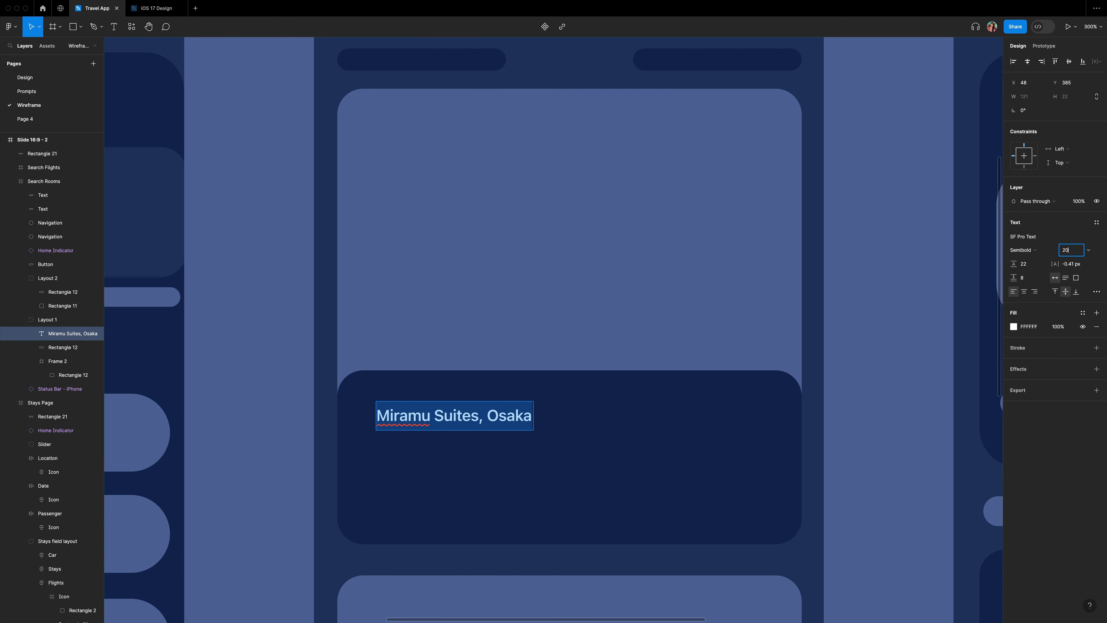
text(20)
key(Return)
key(Escape)
drag(470, 406, 455, 405)
Add the label "Cost" beneath the hotel name.
key(alt)
key(t)
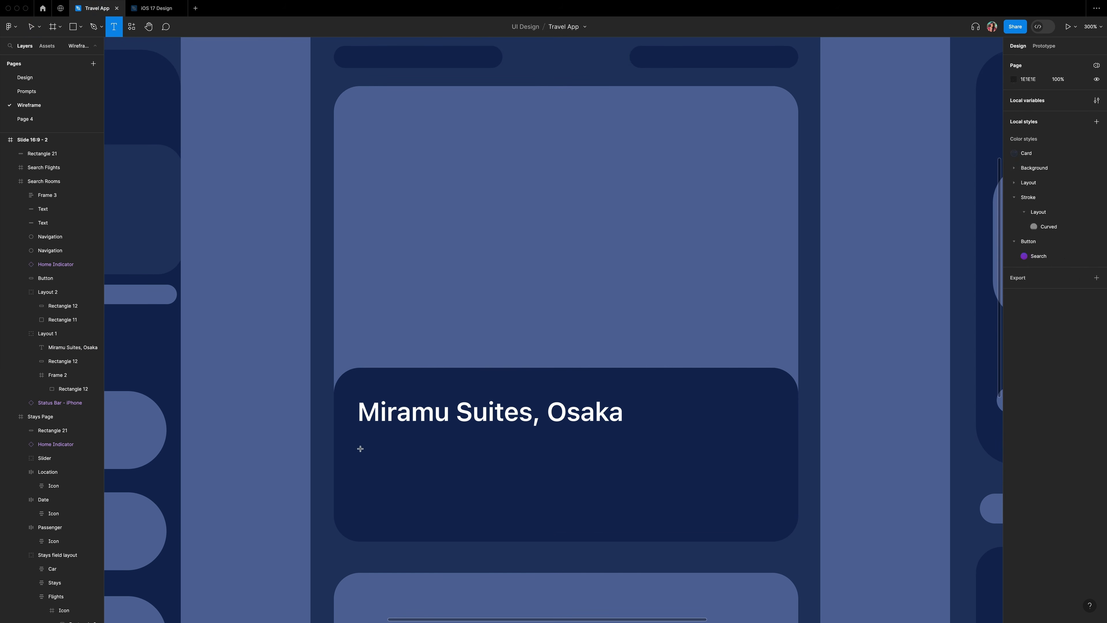
mouse_move(360, 452)
mouse_down()
mouse_move(407, 469)
mouse_move(353, 448)
mouse_up()
text(Cost)
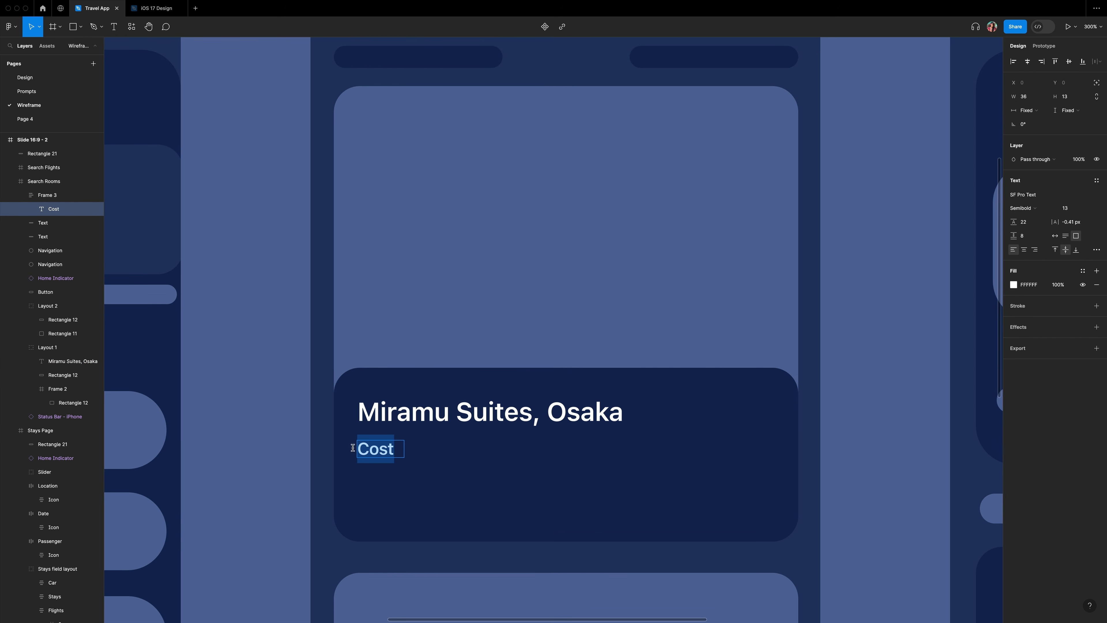
Format the Cost label as uppercase with auto width and set its fill opacity to 60%.
click(1097, 249)
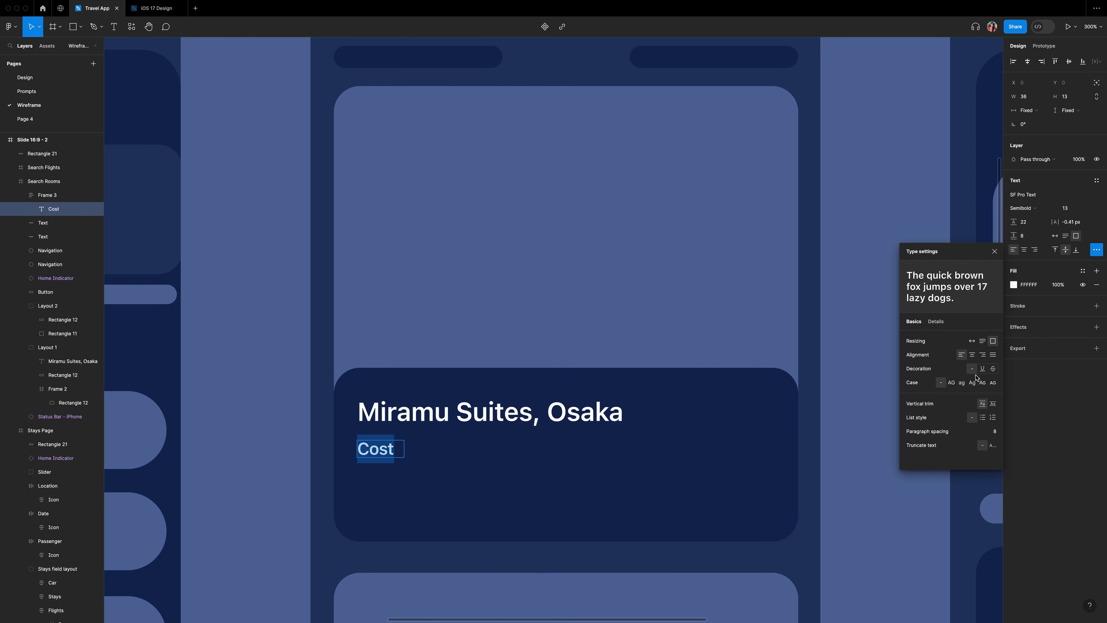
click(951, 382)
click(1055, 235)
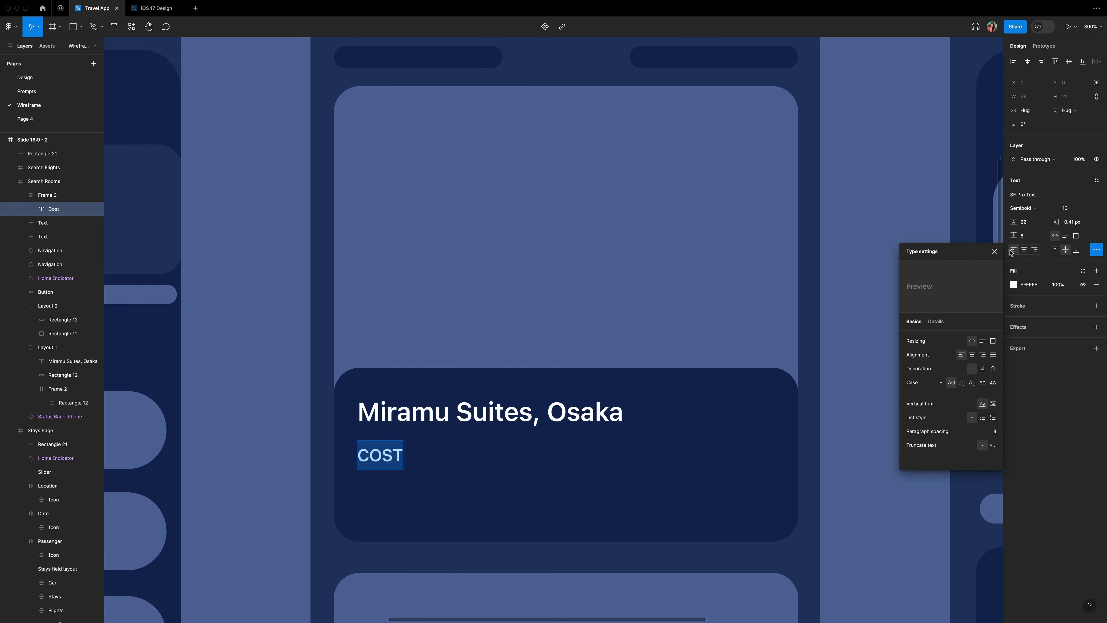
click(995, 251)
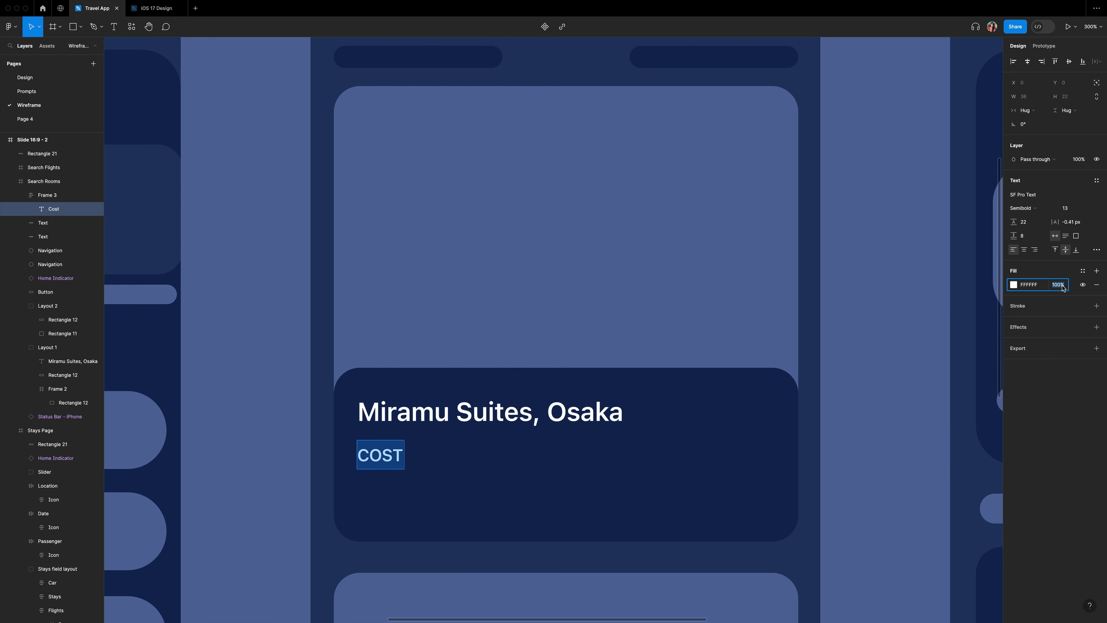
text(60)
key(Return)
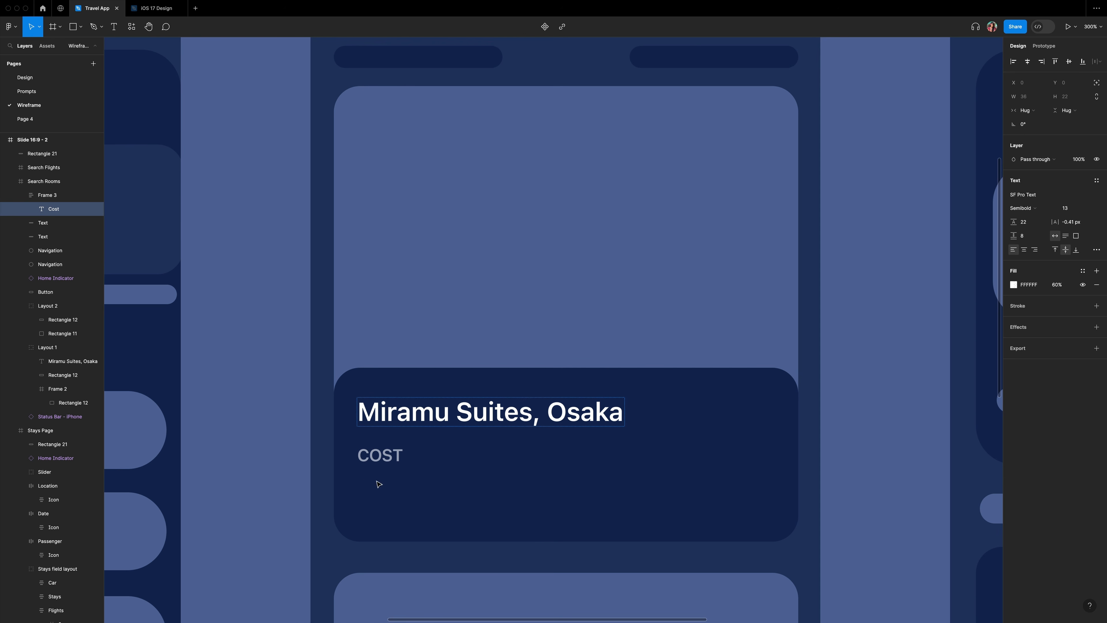
Add the price text "$ 300 CAD/night" beneath the Cost label and set it to auto width.
key(Return)
click(363, 482)
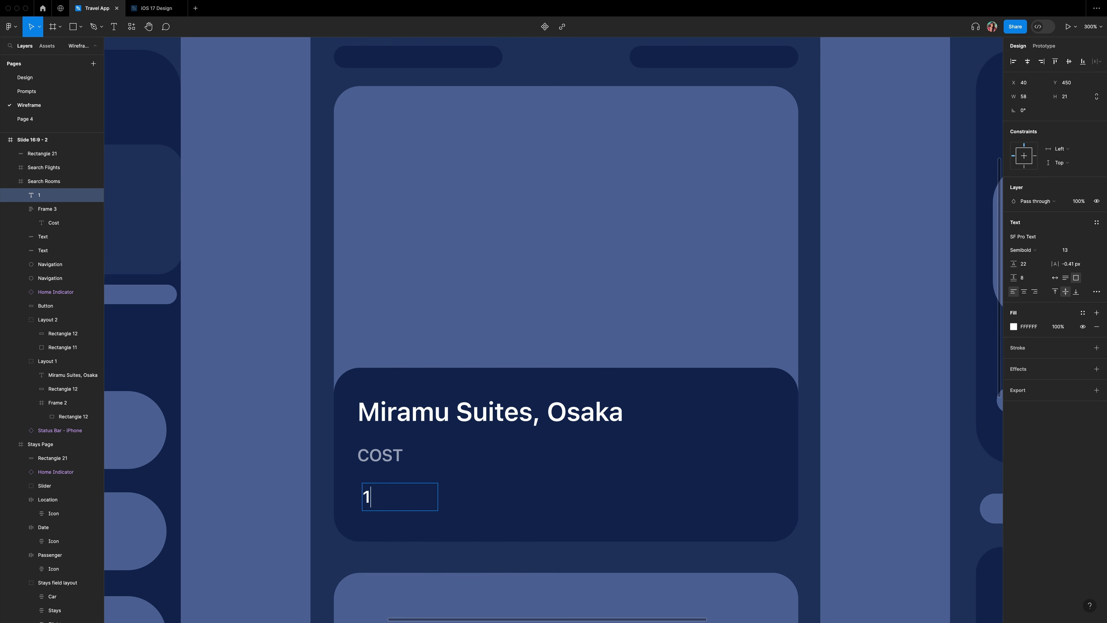
text($ 300 CAD/night)
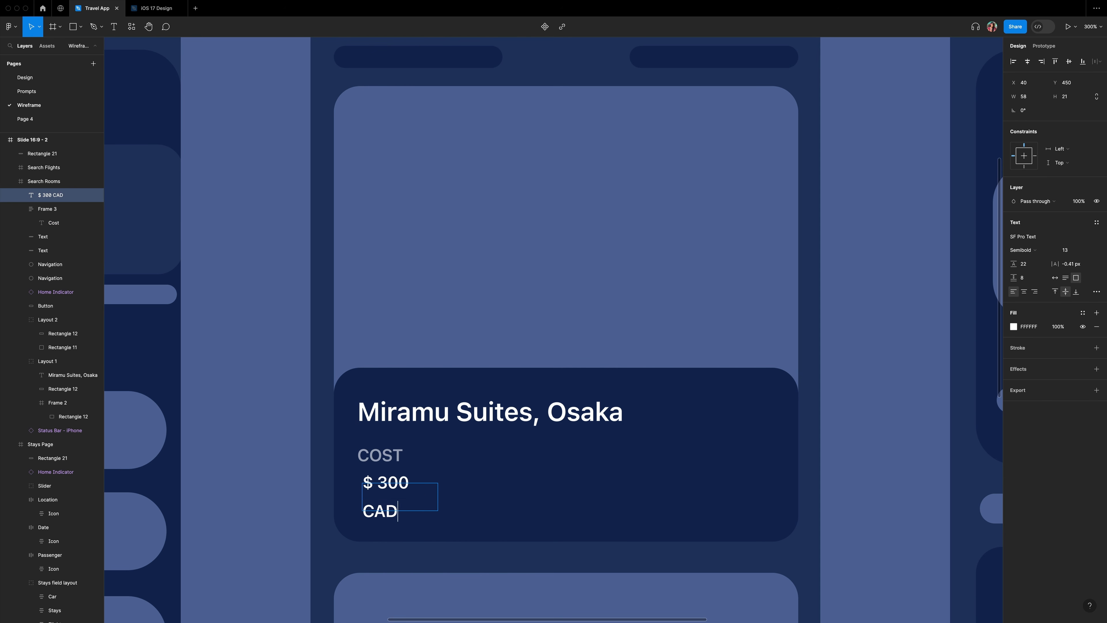
click(1055, 278)
Set the price text's case to as typed and retype its ending as lowercase "night".
click(1098, 292)
key(BackSpace)
key(BackSpace)
key(BackSpace)
key(BackSpace)
key(BackSpace)
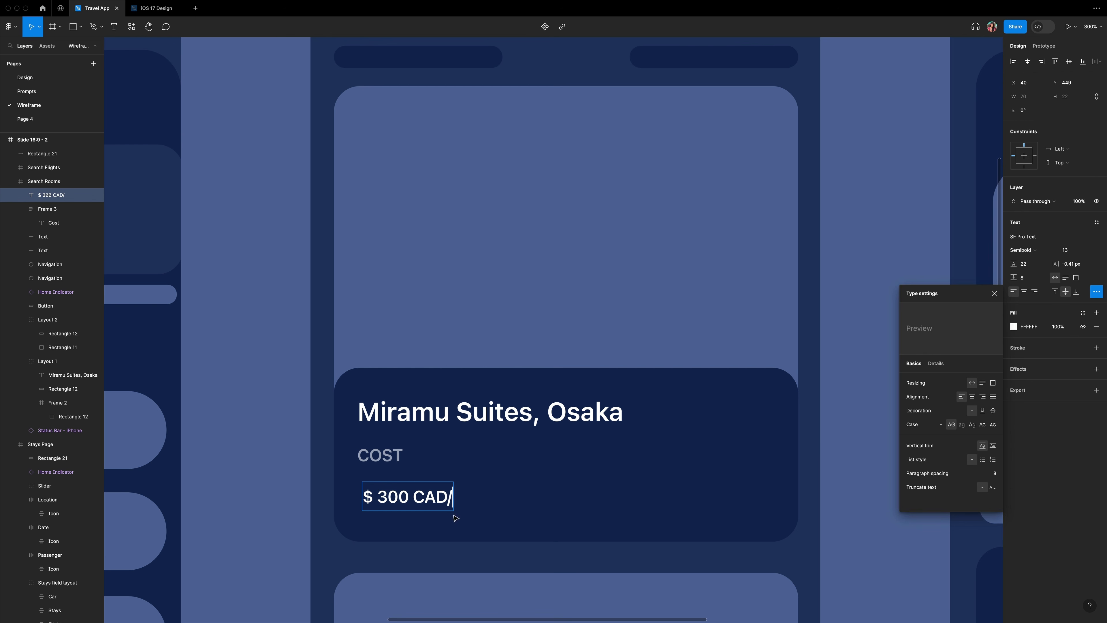
key(super+a)
click(941, 424)
click(450, 499)
text(night)
click(994, 293)
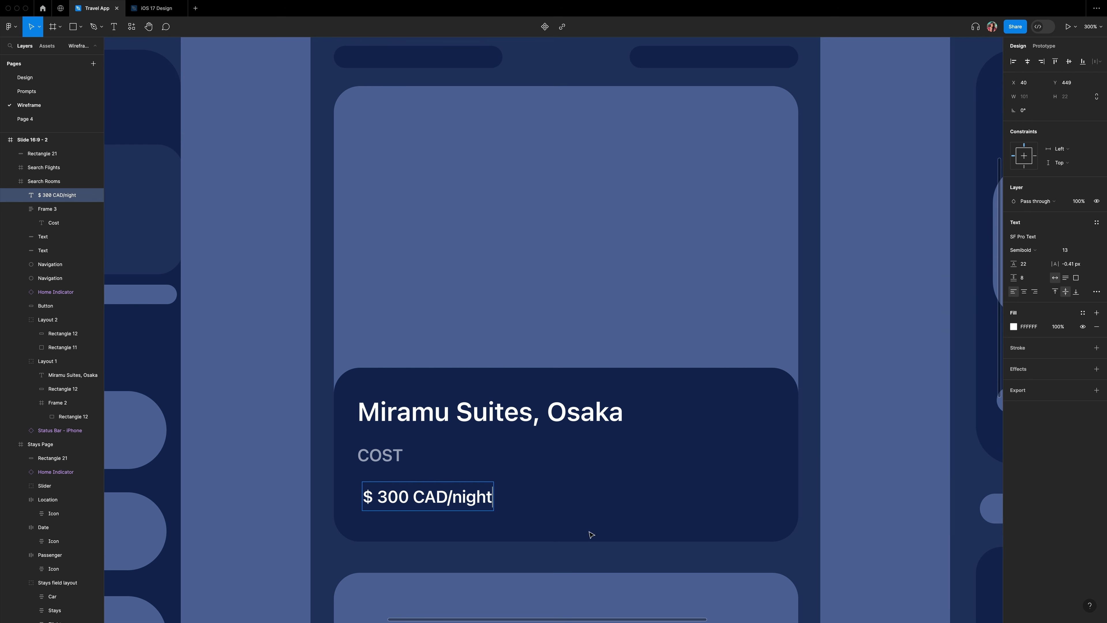
Apply the Subheadline Regular 15/20 text style to the "$ 300 CAD/night" text.
key(super+a)
click(1097, 223)
scroll(1047, 327, down, 3)
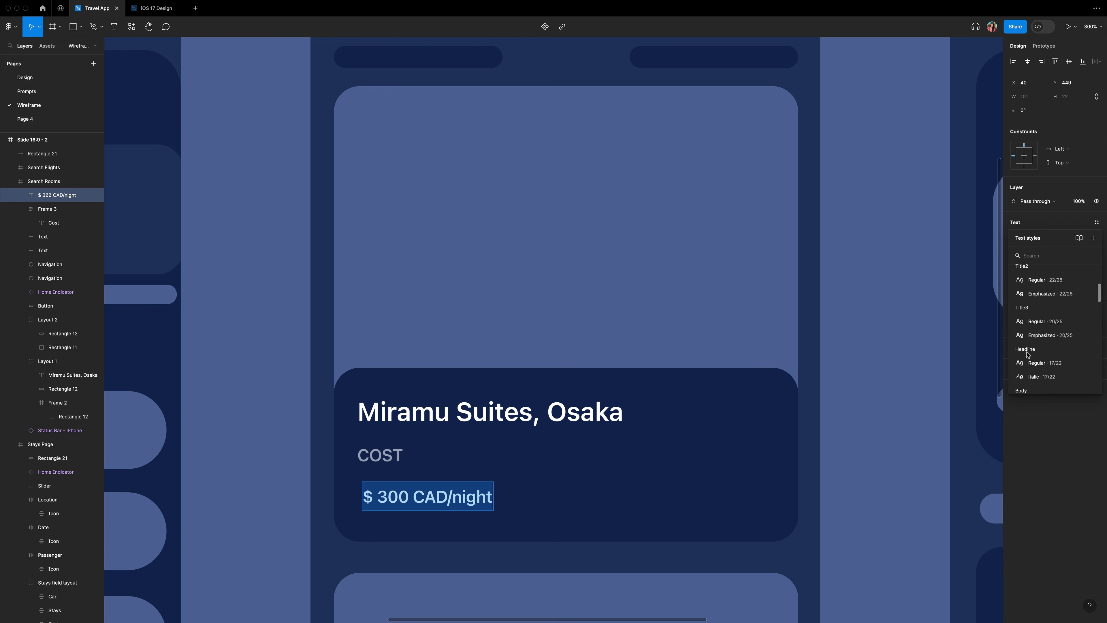
scroll(1027, 352, down, 8)
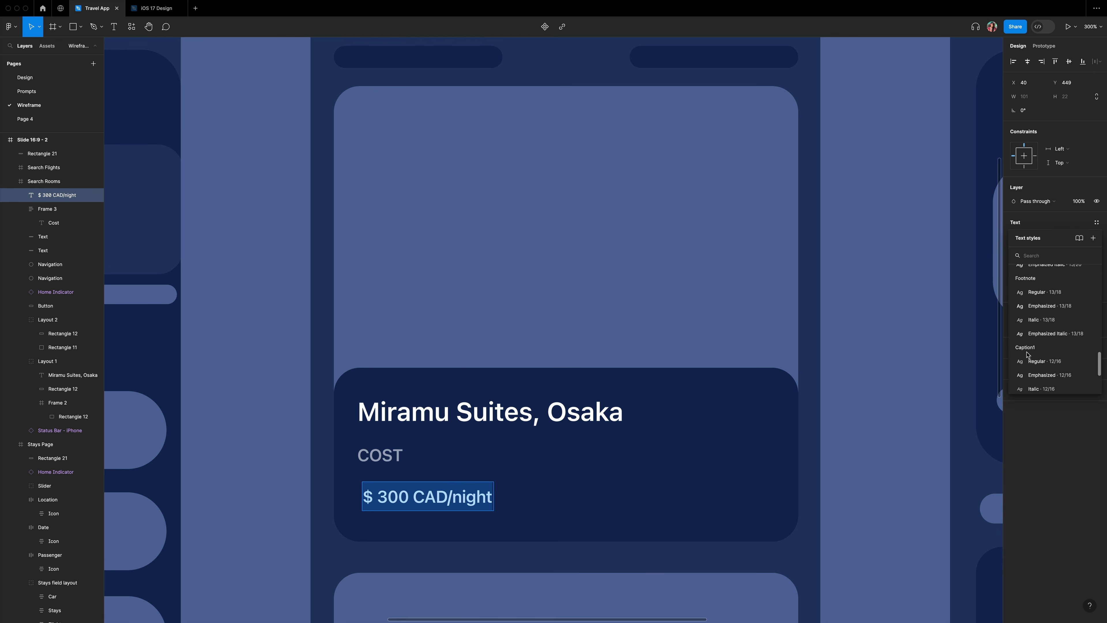
scroll(1044, 326, up, 4)
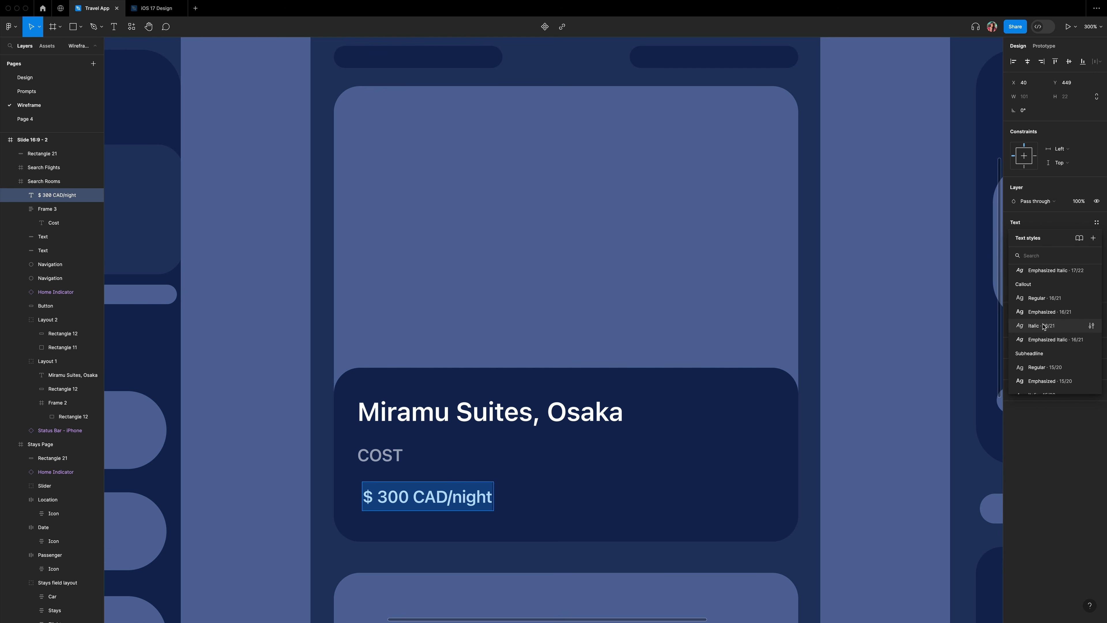
click(1044, 368)
key(Escape)
key(Escape)
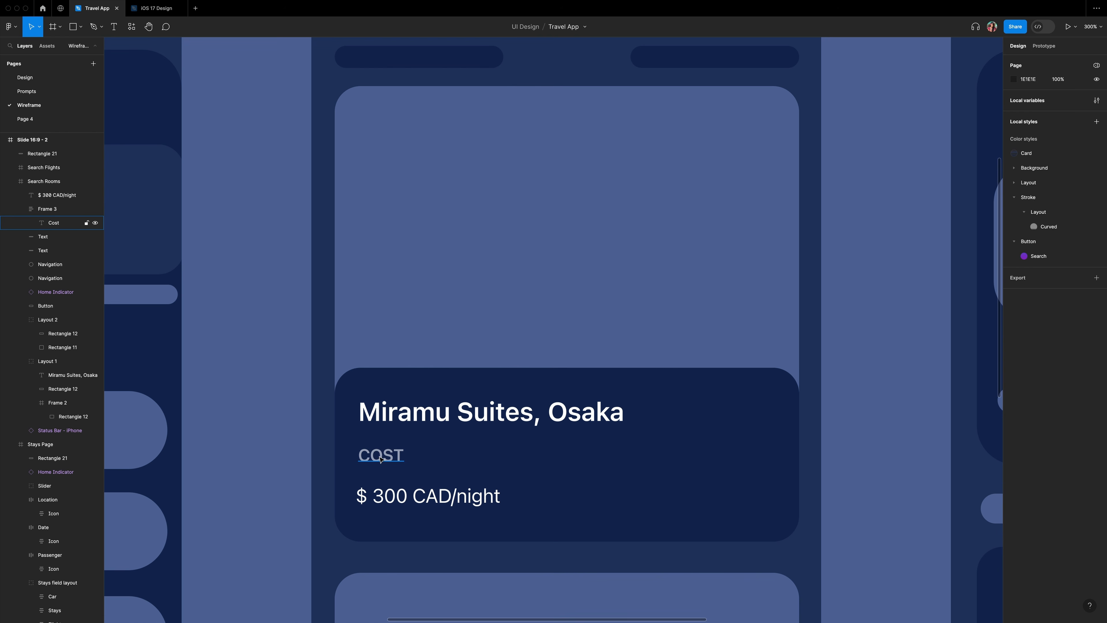
Wrap the Cost label and its price in a vertical auto layout with 0 spacing.
click(380, 458)
shift+click(417, 500)
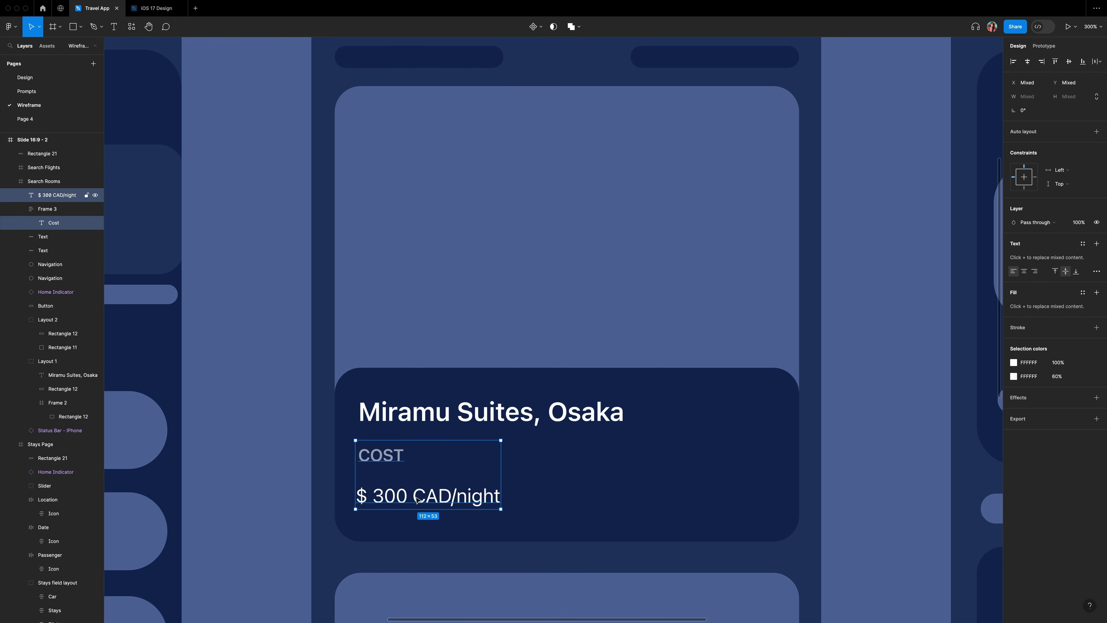
key(shift+a)
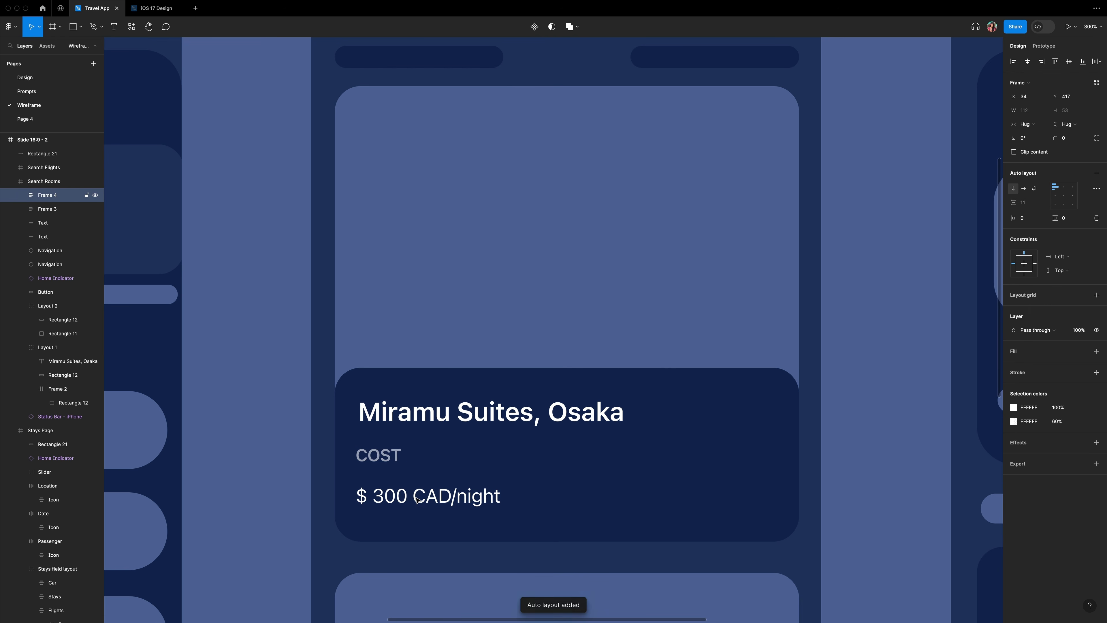
click(1028, 204)
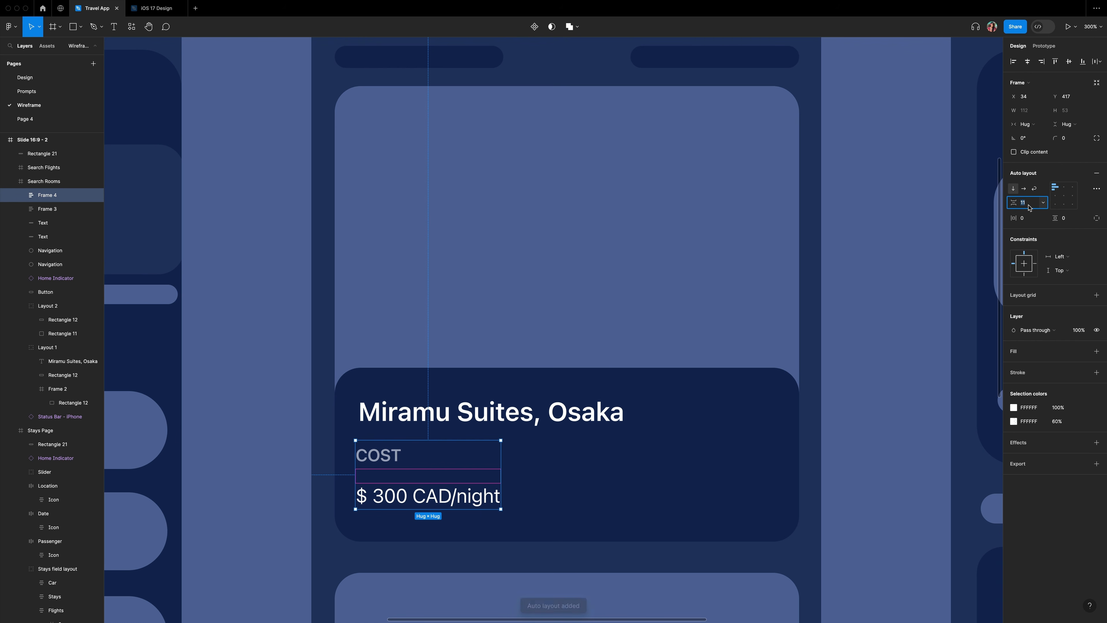
text(0)
key(Return)
Duplicate the cost block twice beside the original and wrap all three in a horizontal auto layout with 16 spacing.
key(super+d)
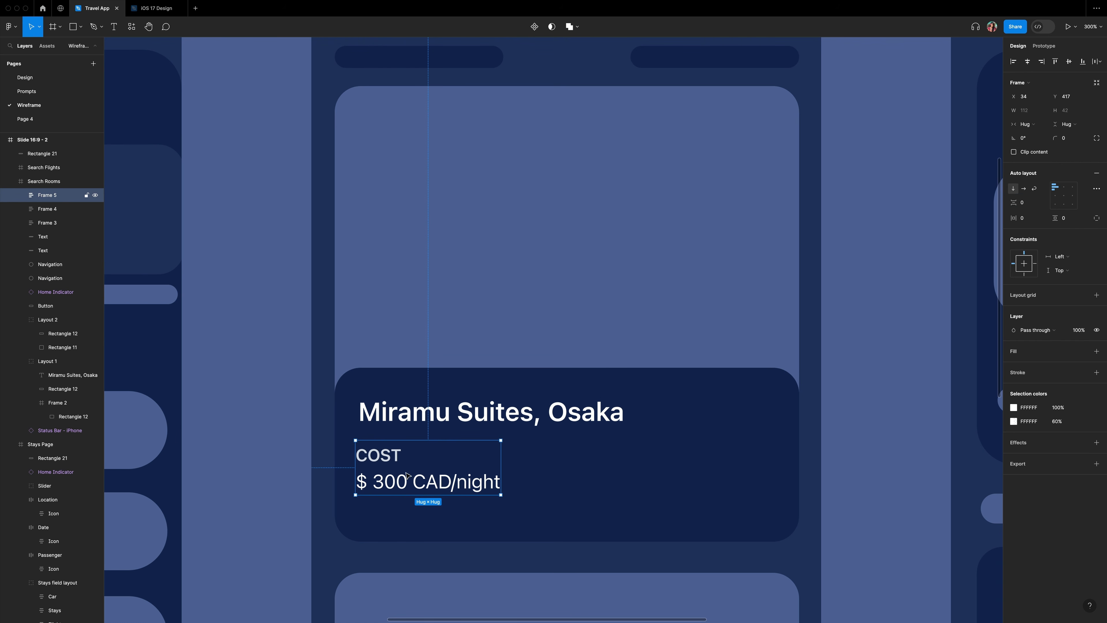
drag(408, 479, 740, 481)
shift+click(52, 222)
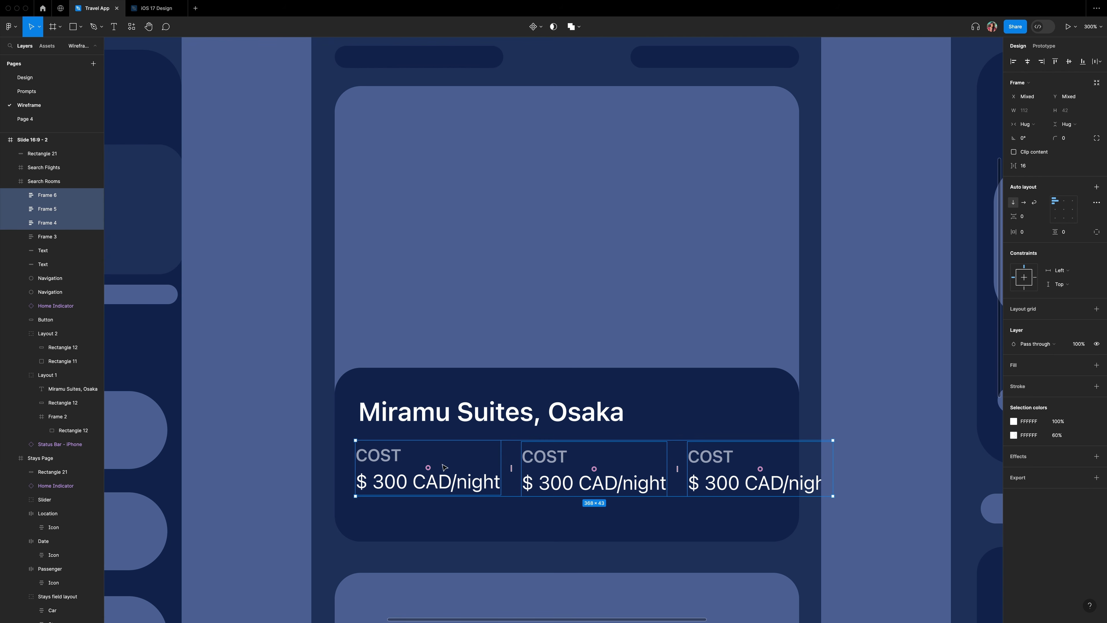
key(shift+a)
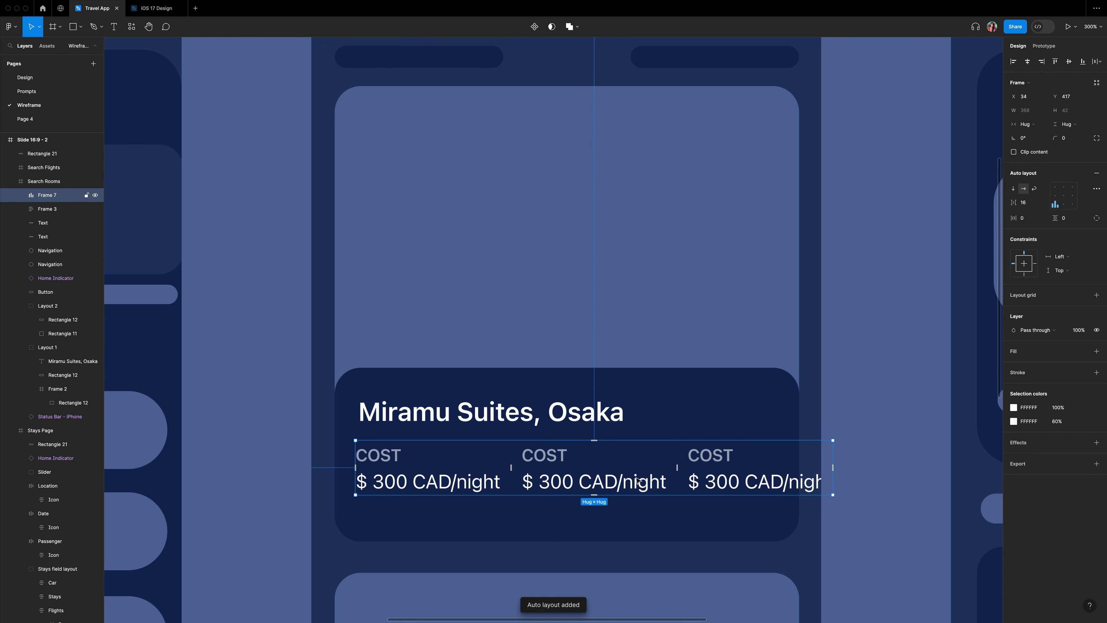
key(shift+a)
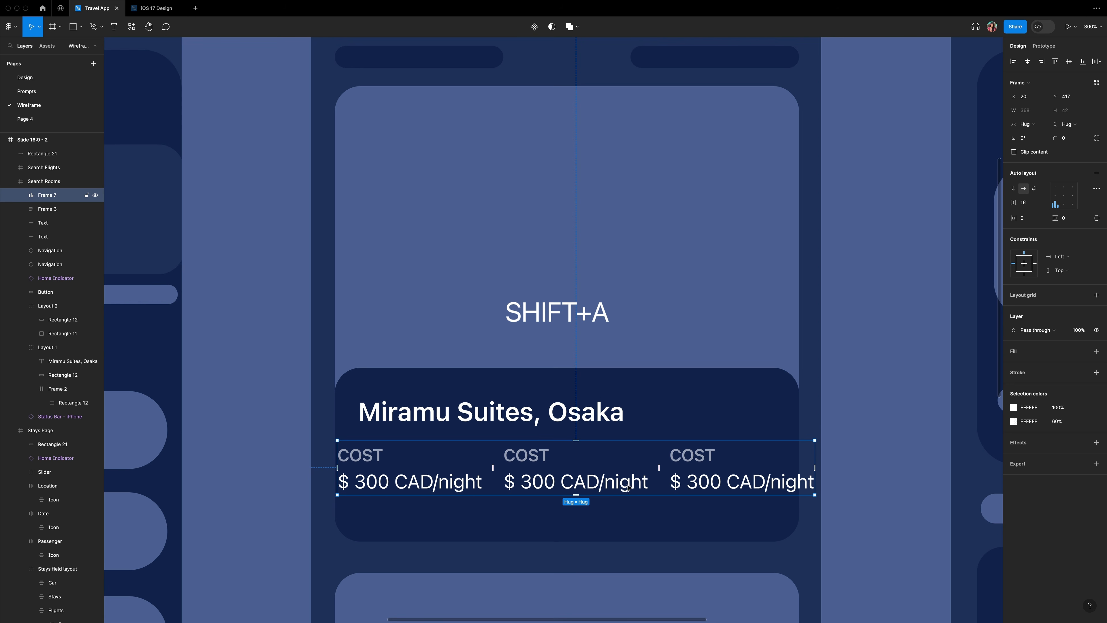
Apply the Footnote Regular text style to the three price texts.
super+click(388, 482)
shift+super+click(589, 484)
shift+super+click(718, 482)
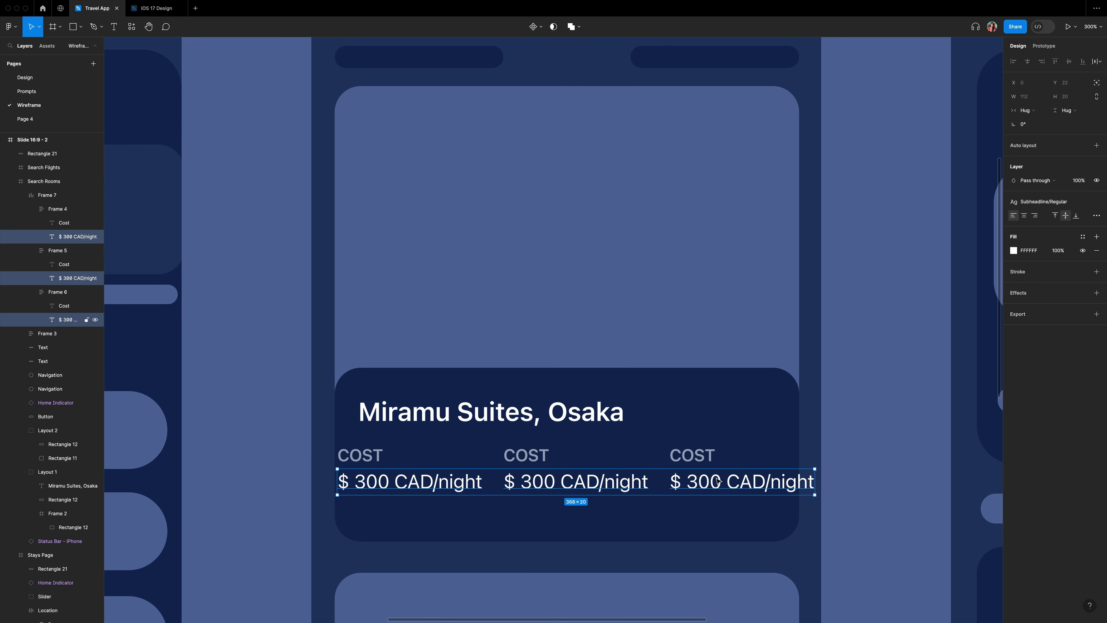
click(1060, 204)
click(1050, 333)
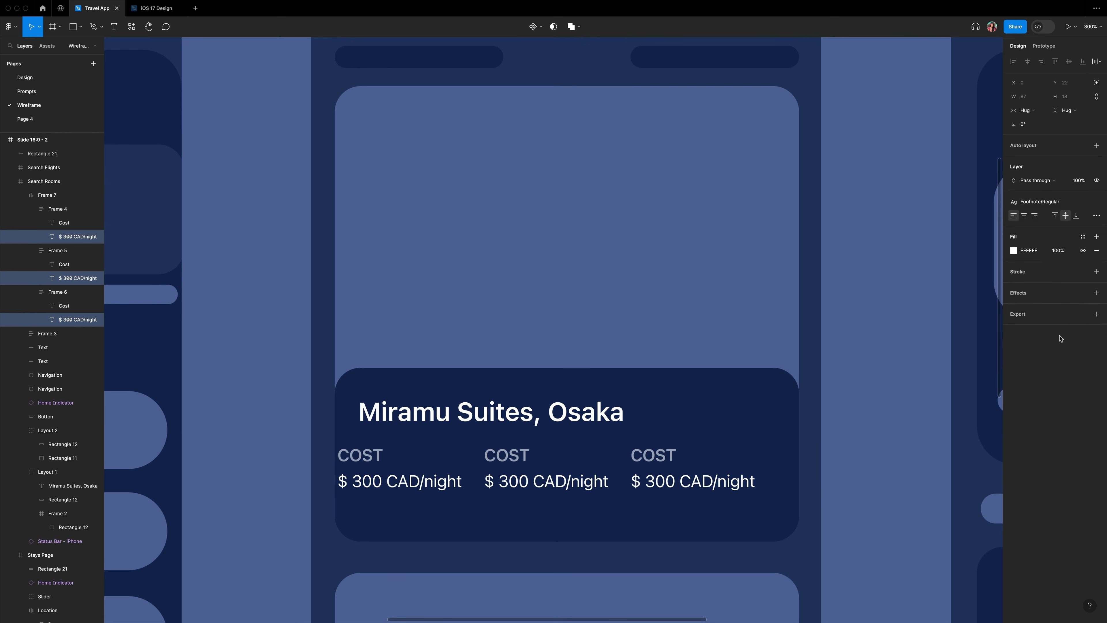
Shift the row of cost blocks slightly inward from the card's edge, to X 29.
click(881, 429)
double_click(405, 454)
drag(382, 454, 394, 454)
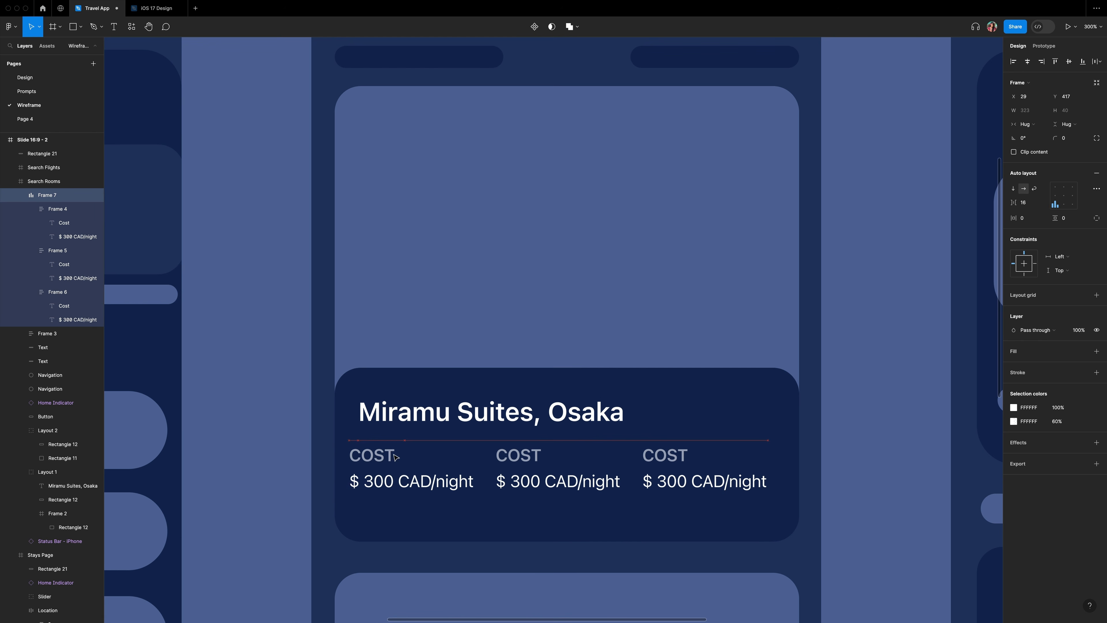
click(280, 443)
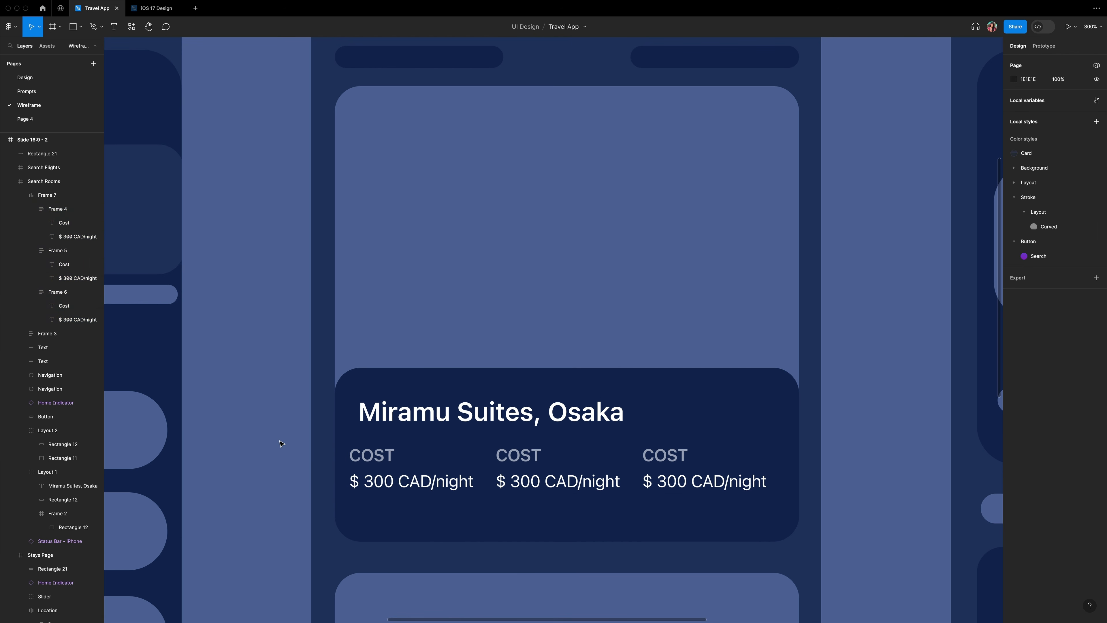
Draw a vertical line beside the hotel name, rotated 90° and 30 long.
key(l)
drag(753, 399, 753, 444)
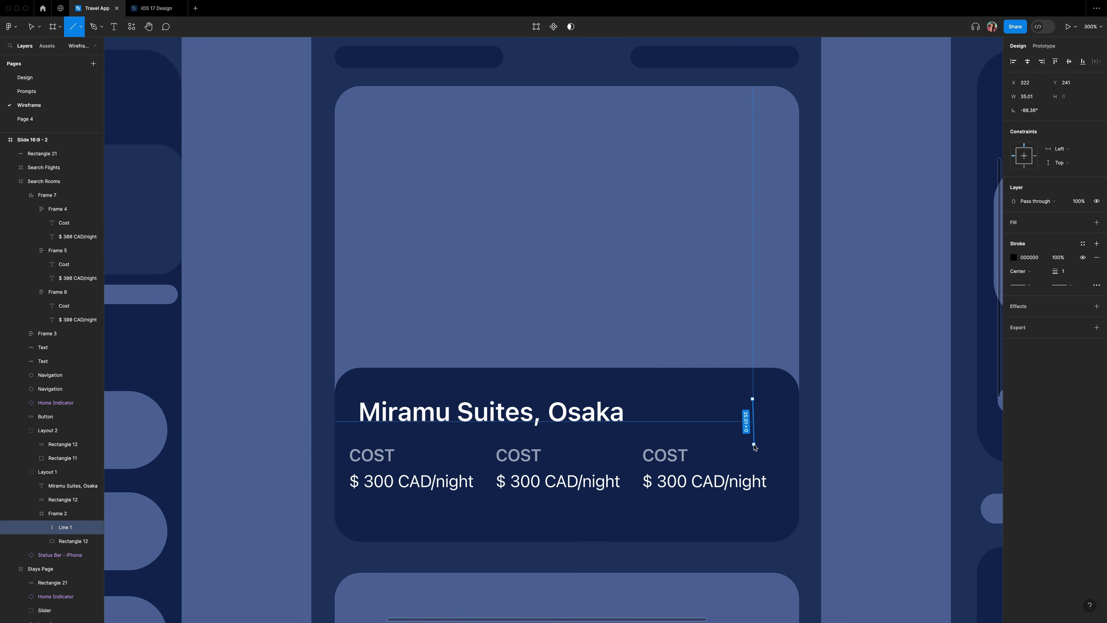
click(1041, 111)
text(90)
key(Tab)
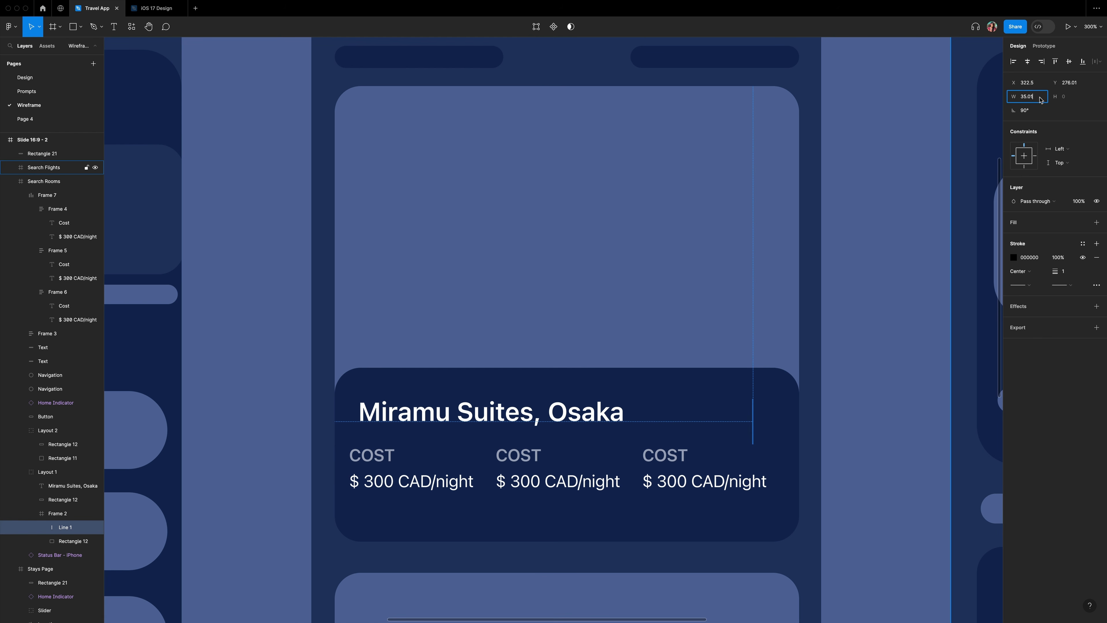
text(30)
key(Return)
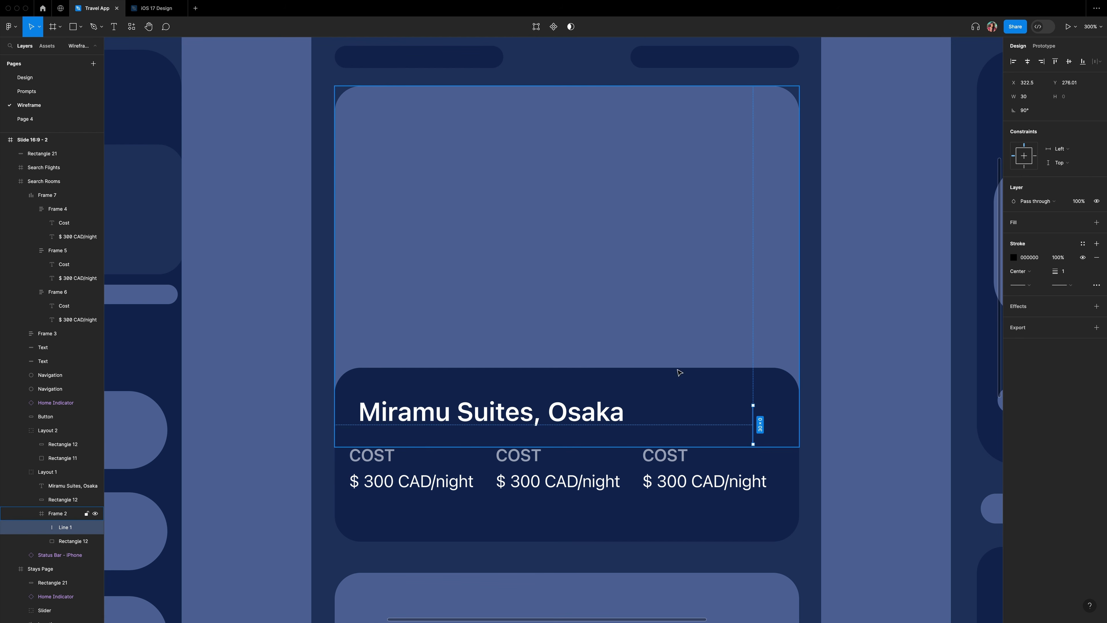
Move the line out of Frame 2 to the top of Search Rooms and make its stroke white at 10% opacity.
drag(59, 500, 61, 189)
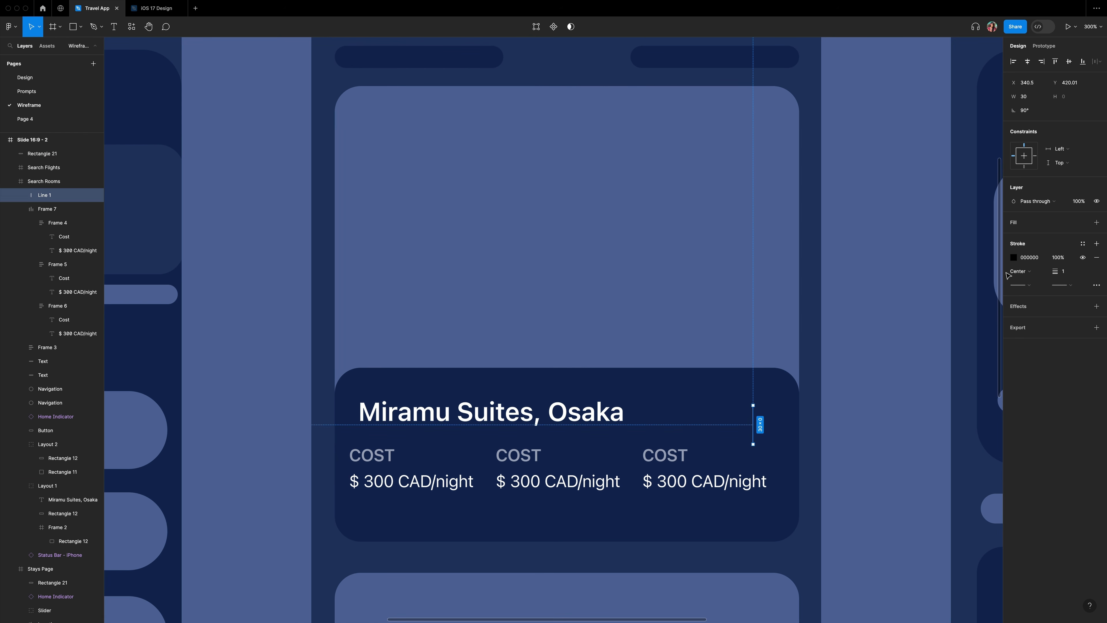
click(1014, 257)
drag(901, 387, 897, 281)
click(1058, 257)
text(50)
key(Return)
click(885, 351)
Place the line as a divider between the cost blocks and duplicate it so both gaps have one.
drag(752, 419, 657, 473)
key(super+d)
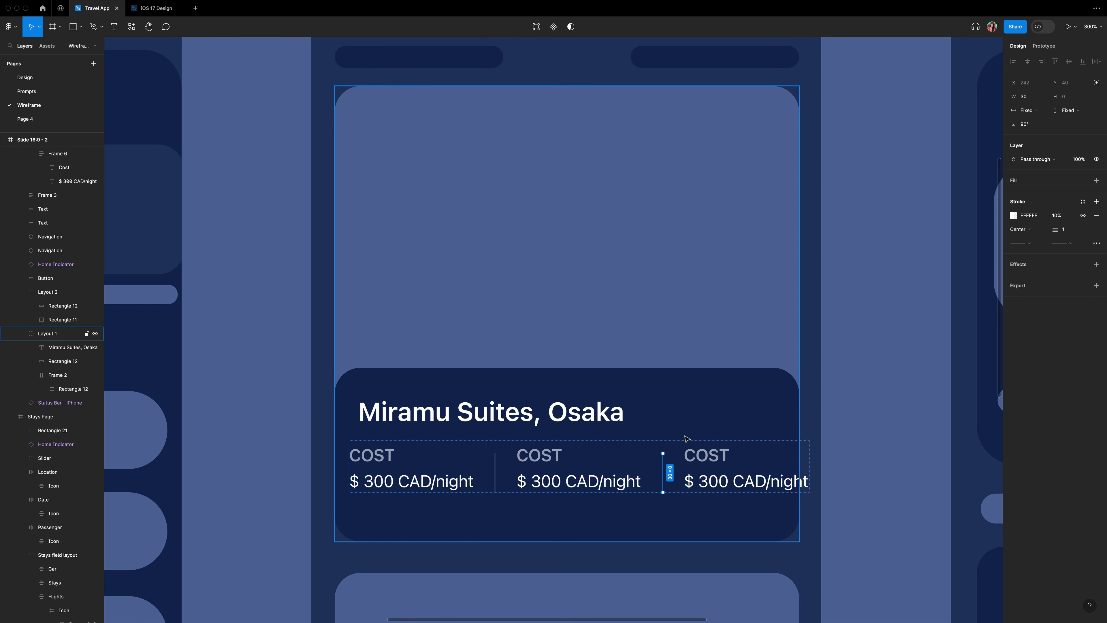
click(291, 404)
Center-align the row's contents with a spacing of 8 and reposition the row lower within the hotel card.
double_click(387, 466)
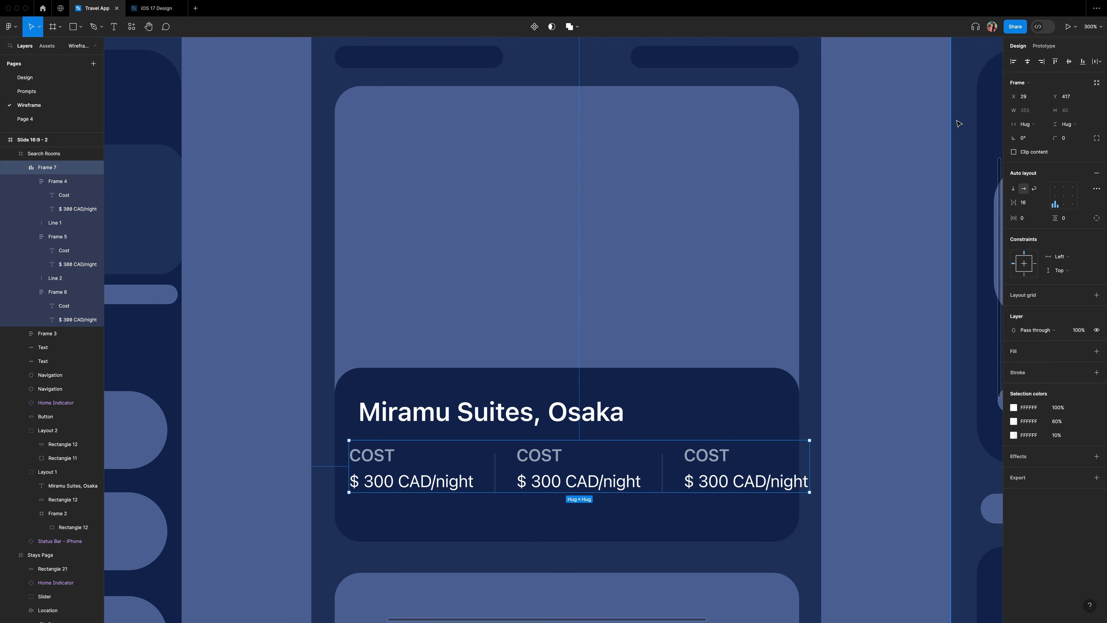
click(1063, 196)
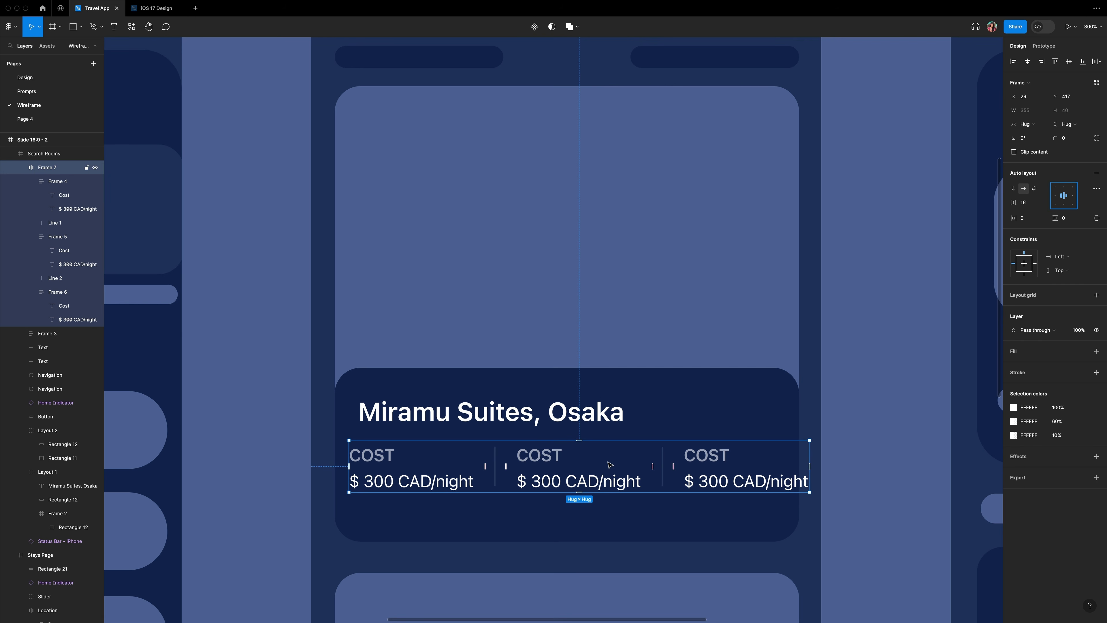
click(1028, 204)
text(8)
key(Return)
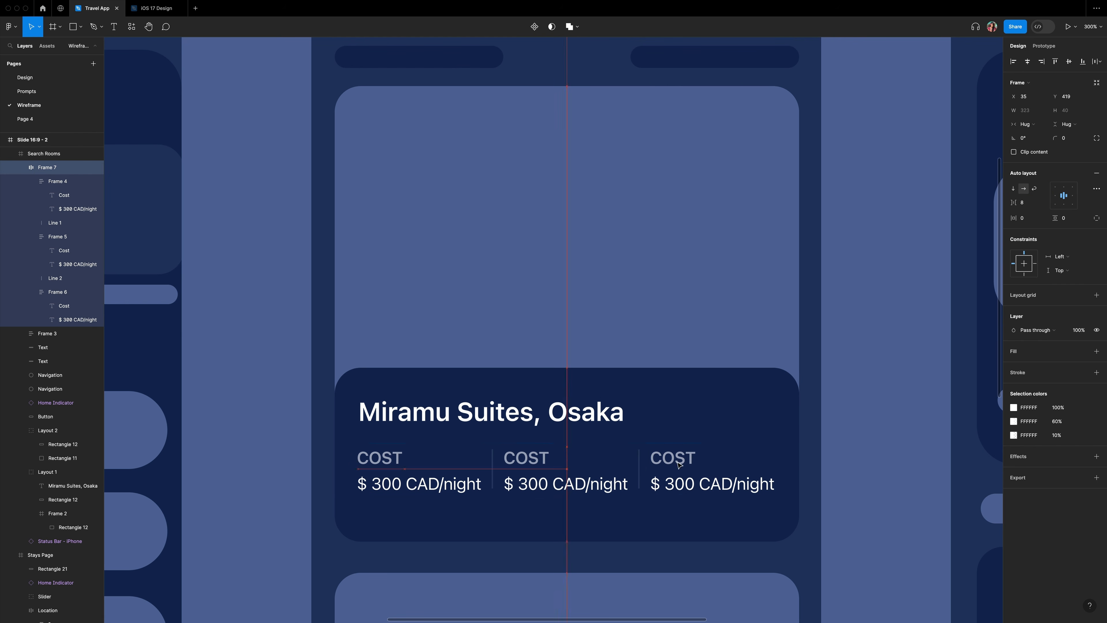
Change the second block's label to "MAPS" and the third block's label to "AVAILABLE".
click(635, 482)
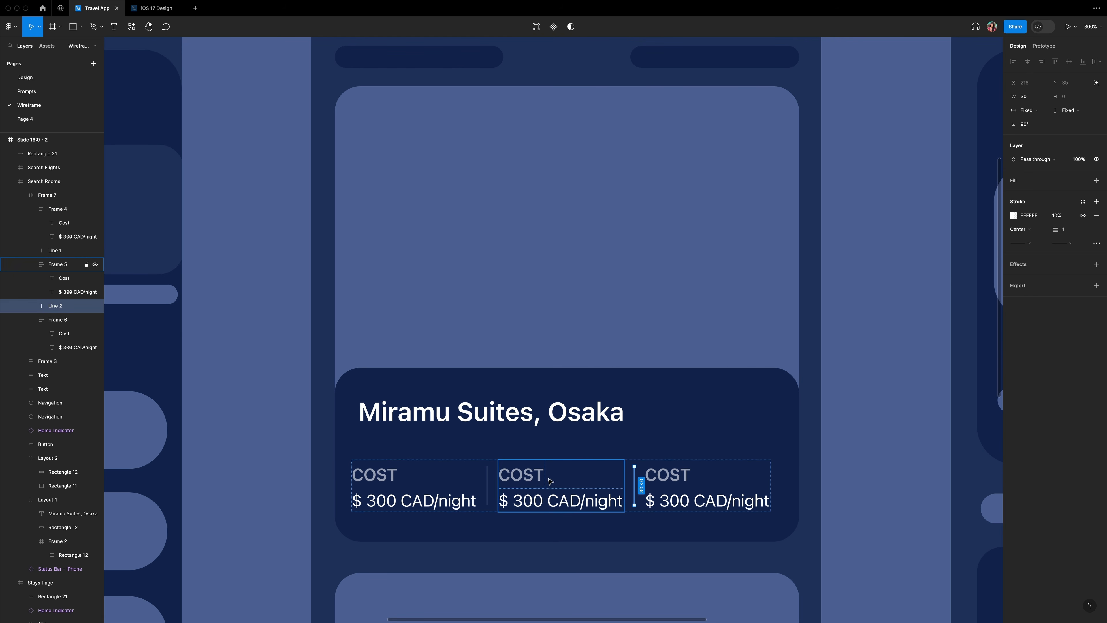
double_click(534, 477)
text(MAPS)
double_click(648, 476)
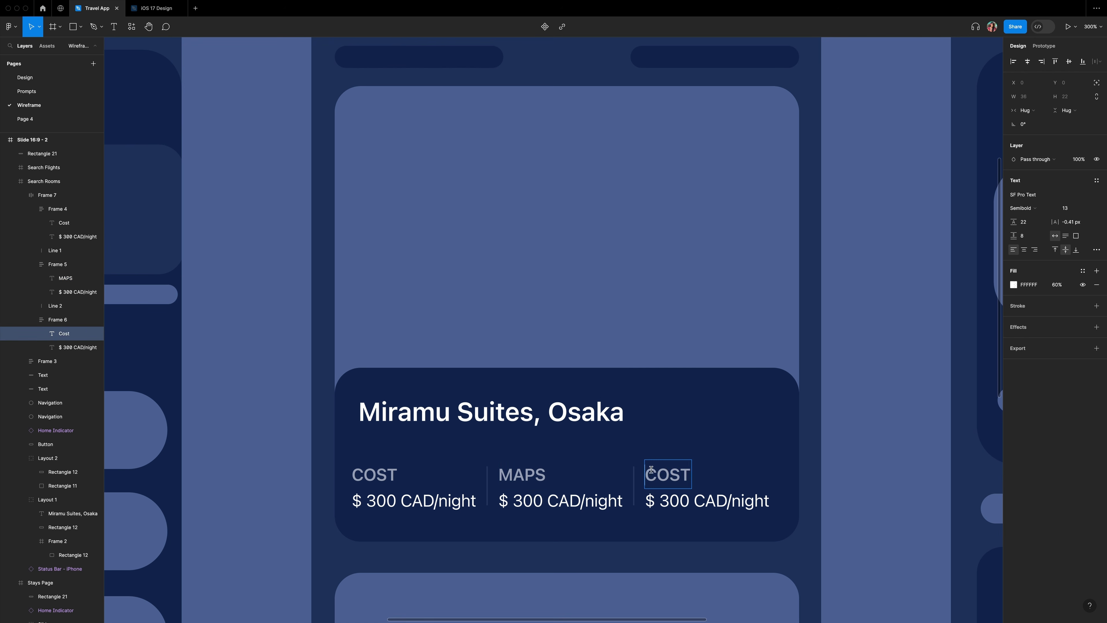
text(AVAILABLE)
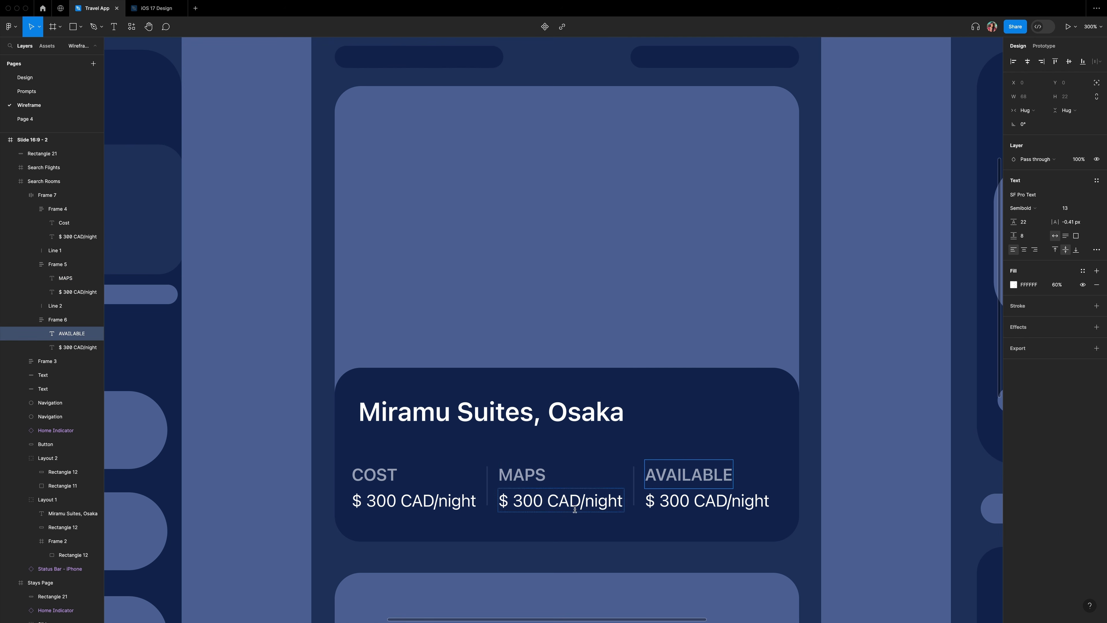
Switch to SF Symbols and search for "map".
click(1017, 6)
text(sf)
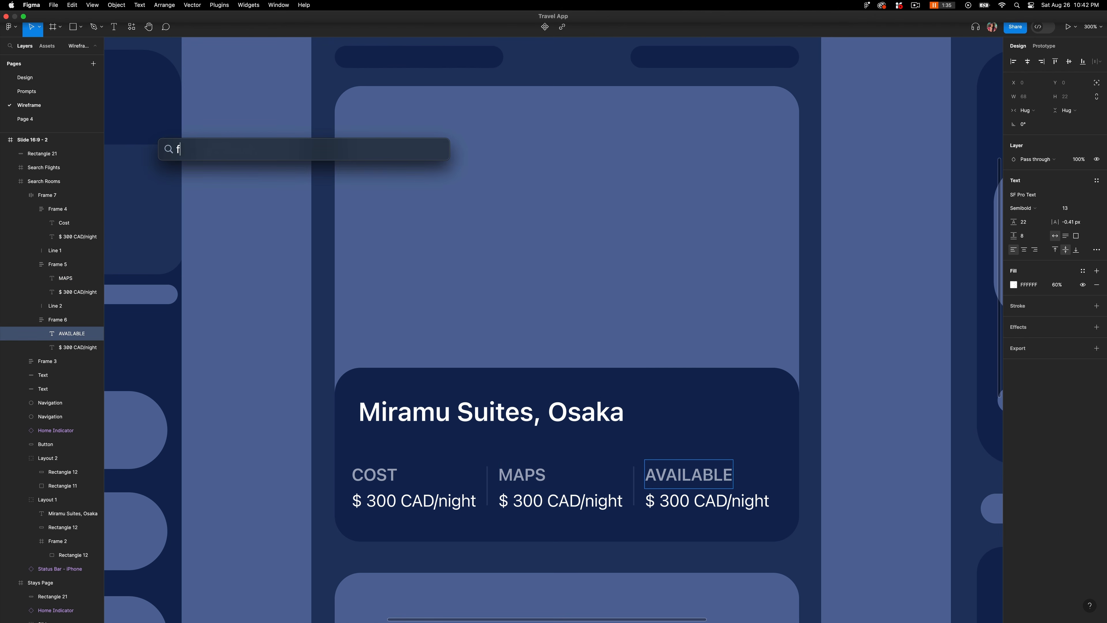
key(Return)
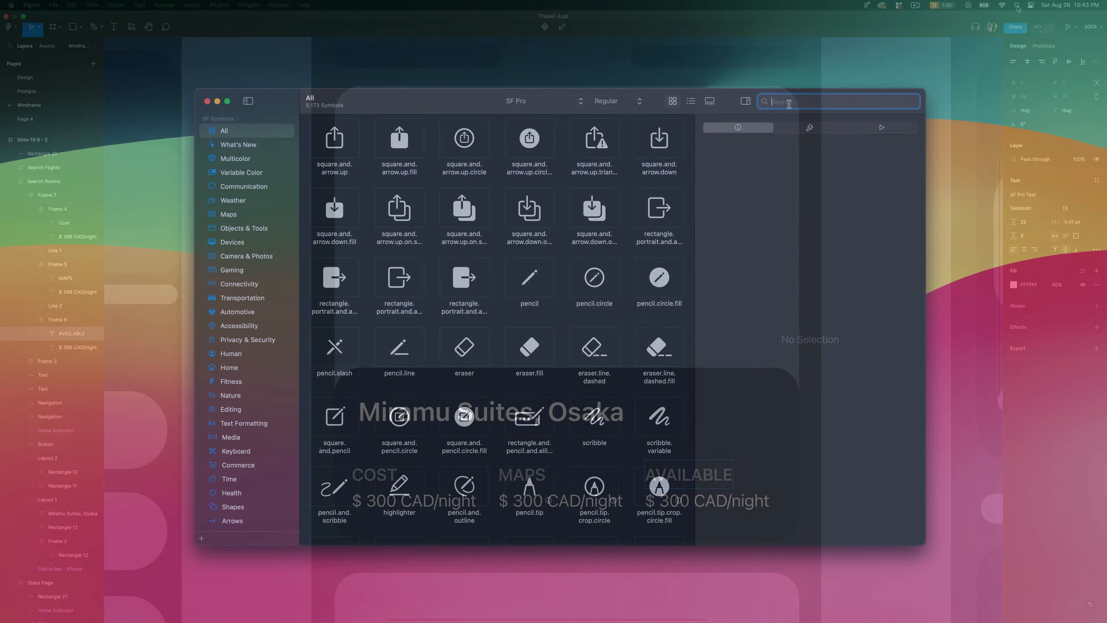
key(BackSpace)
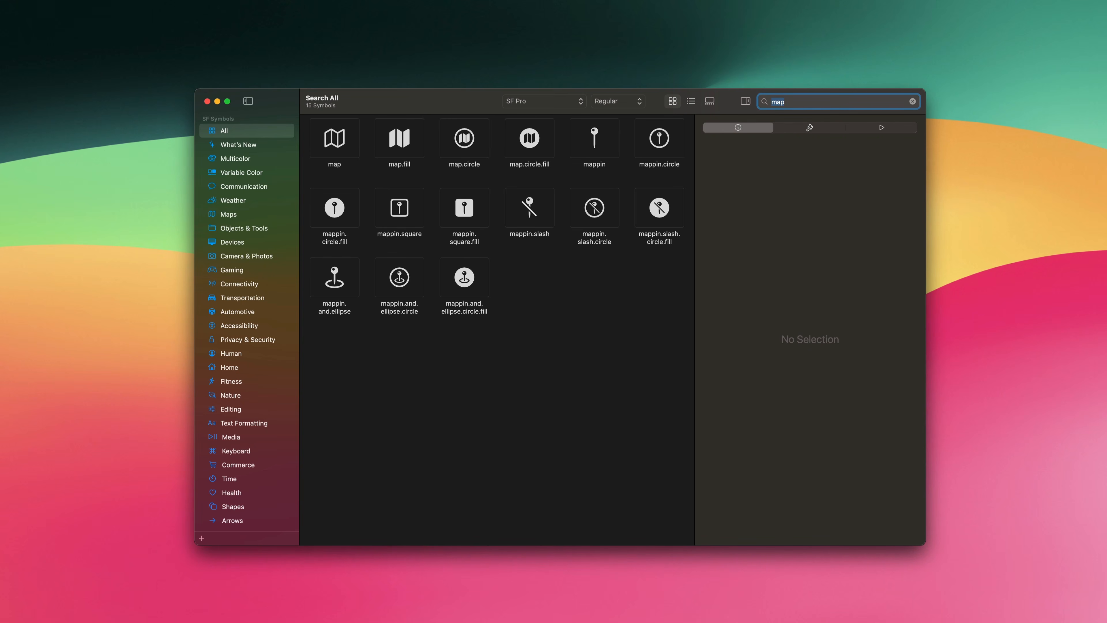
Copy the mappin.and.ellipse symbol into the Figma wireframe and place it beneath the MAPS label.
right_click(336, 278)
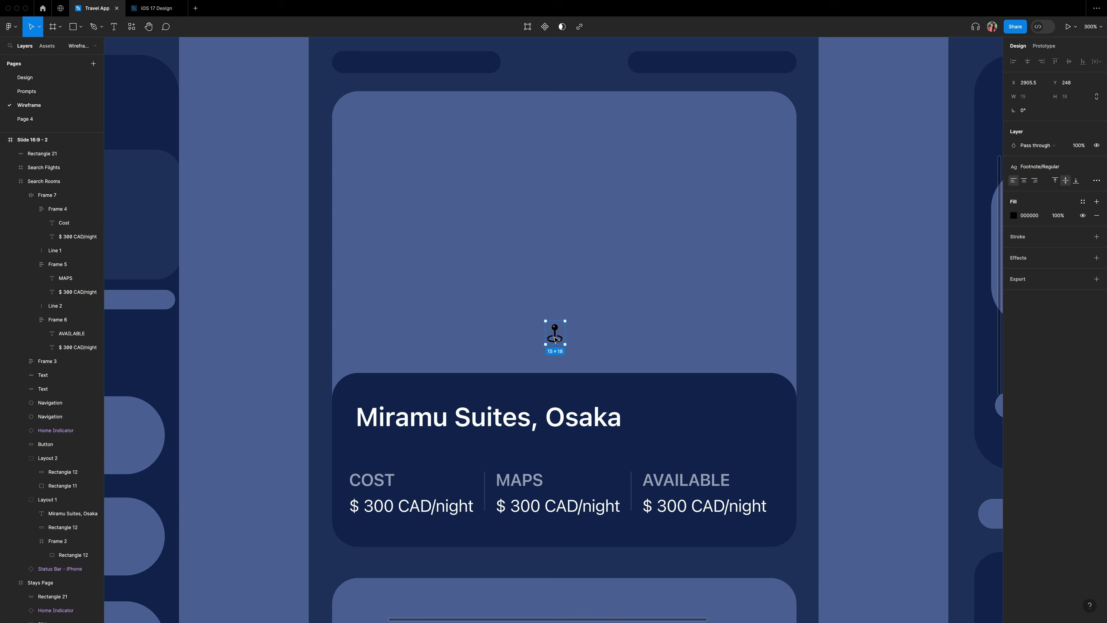
drag(557, 329, 510, 515)
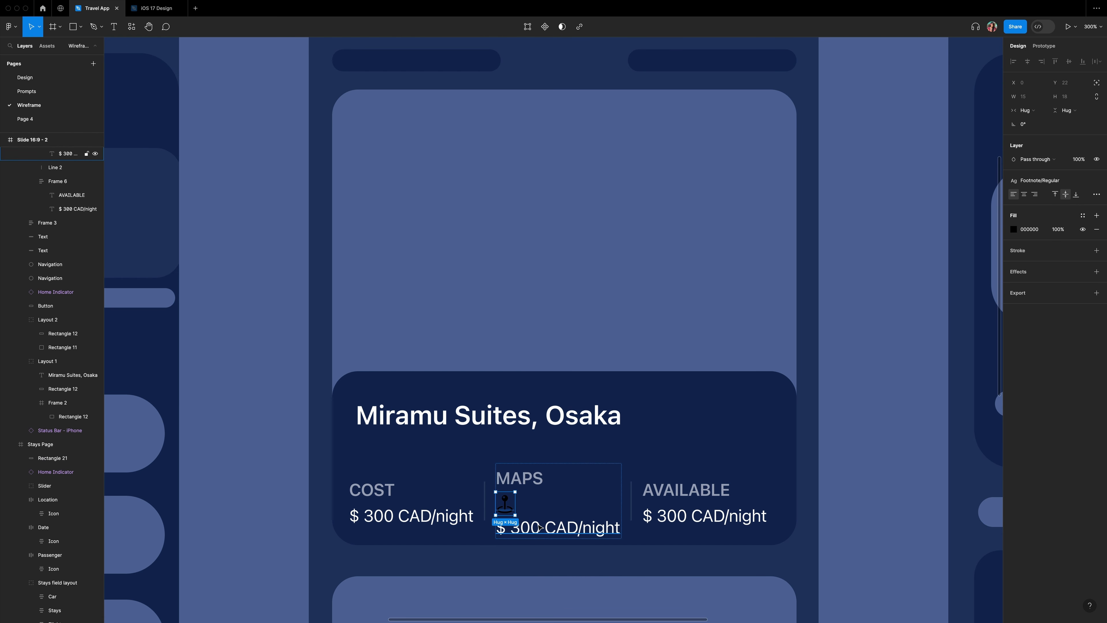
Wrap the map pin icon and the text beneath MAPS in an auto layout frame with horizontal direction.
scroll(526, 526, left, 1)
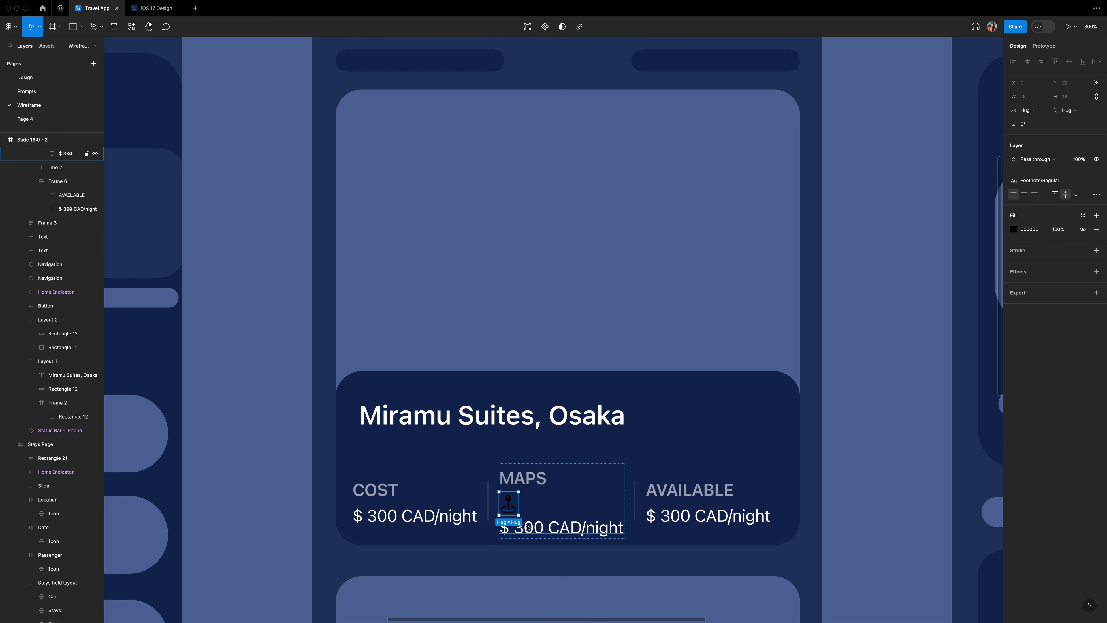
shift+click(539, 523)
key(shift+a)
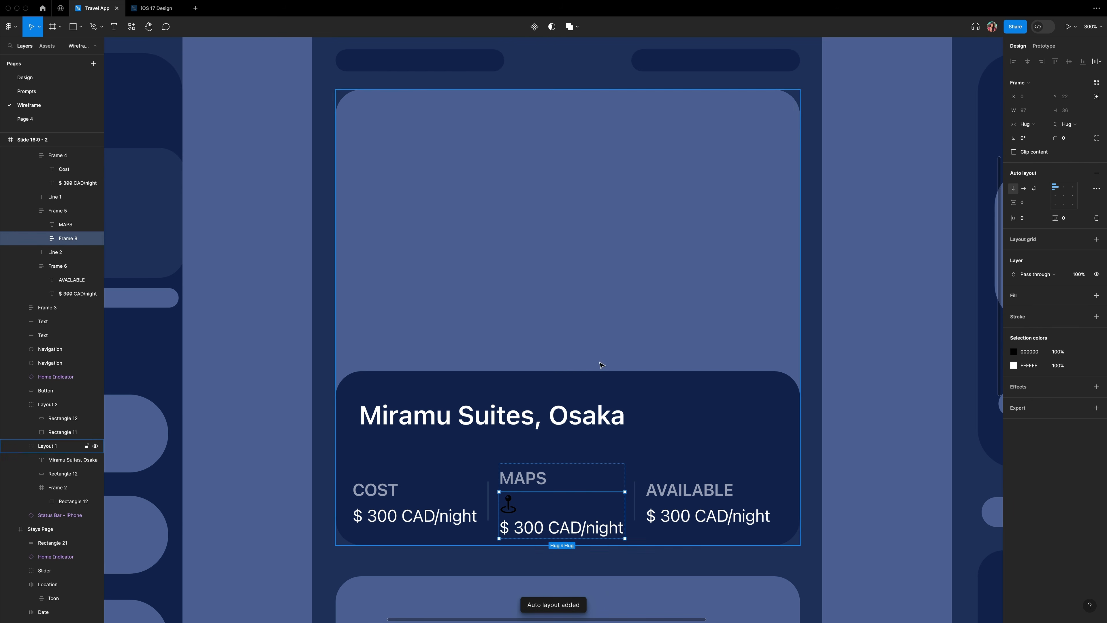
click(1023, 188)
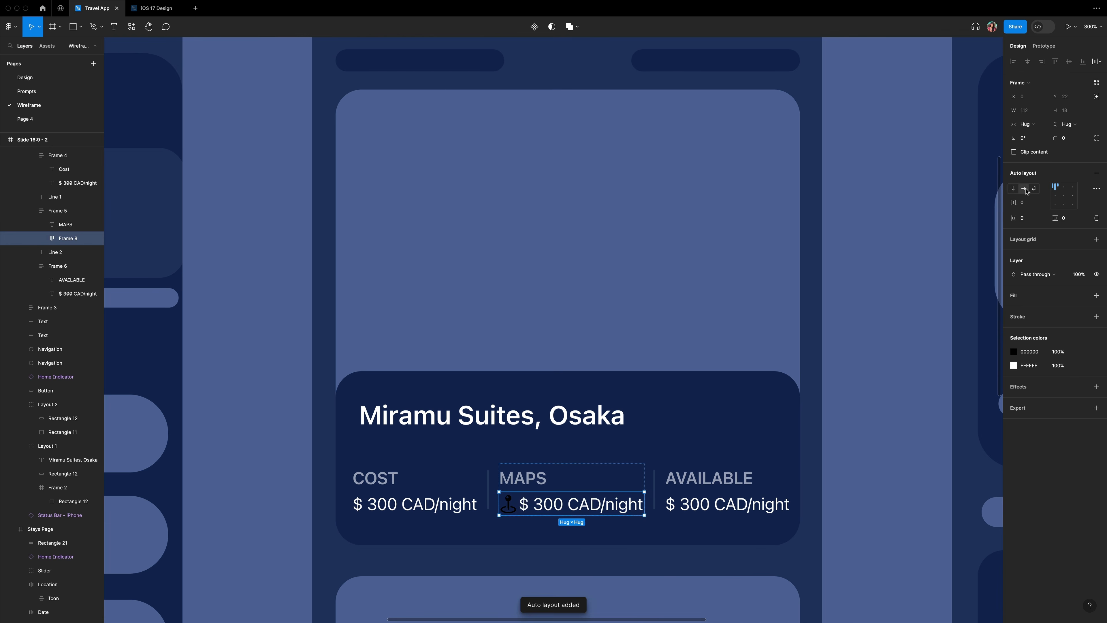
Replace the text beside the map pin icon with "257 km away".
double_click(569, 505)
text(25)
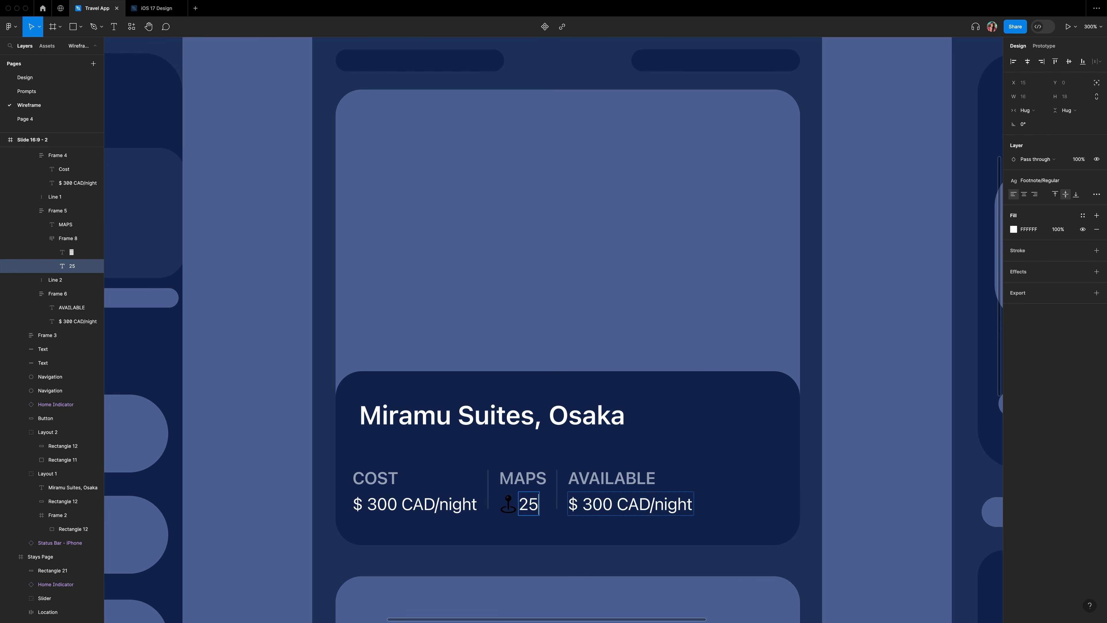
text(7 km away)
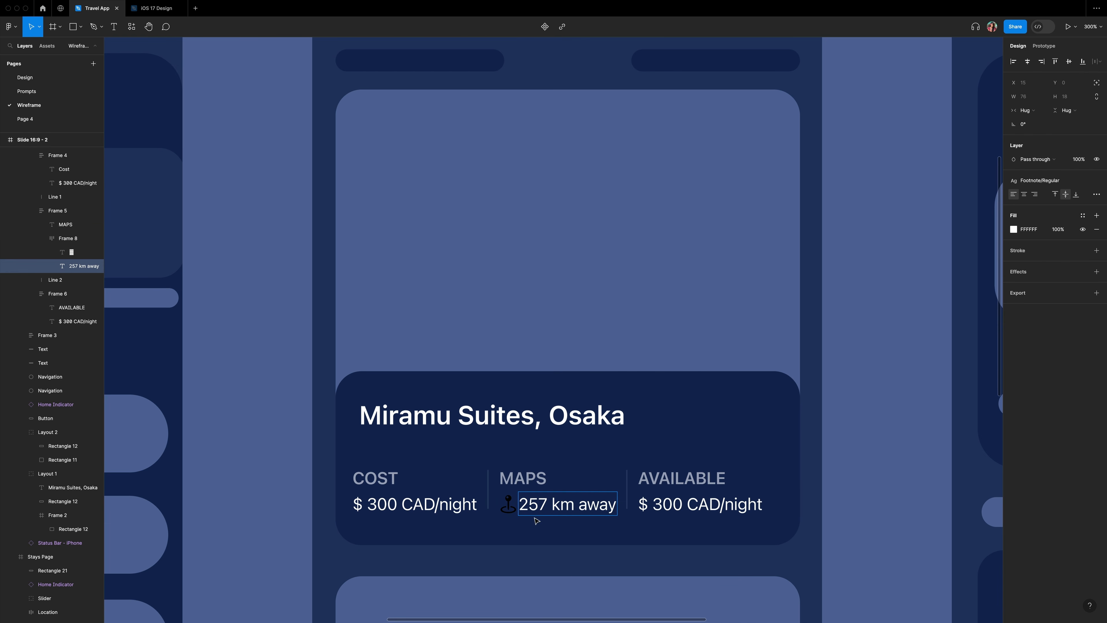
click(536, 521)
Change the map pin icon's fill to white (FFFFFF).
click(508, 505)
click(1014, 230)
drag(901, 361, 898, 256)
Set the spacing between the map pin icon and the distance text to 8.
click(558, 530)
double_click(564, 509)
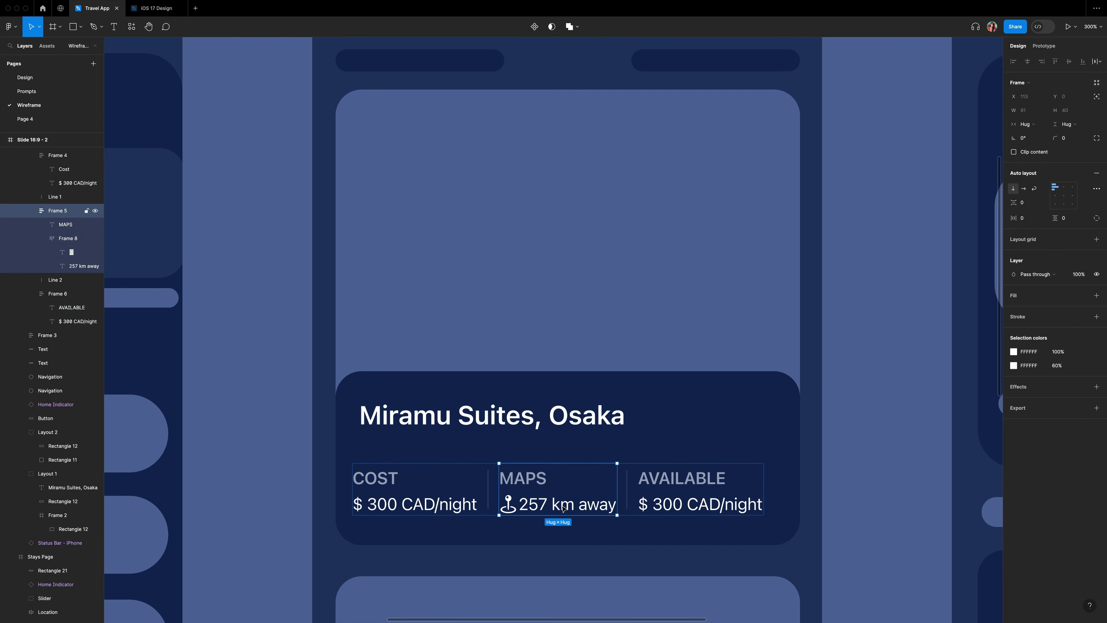
double_click(564, 509)
click(1024, 202)
key(Up)
key(Up)
key(Up)
key(Up)
key(Up)
key(Up)
key(Up)
key(Up)
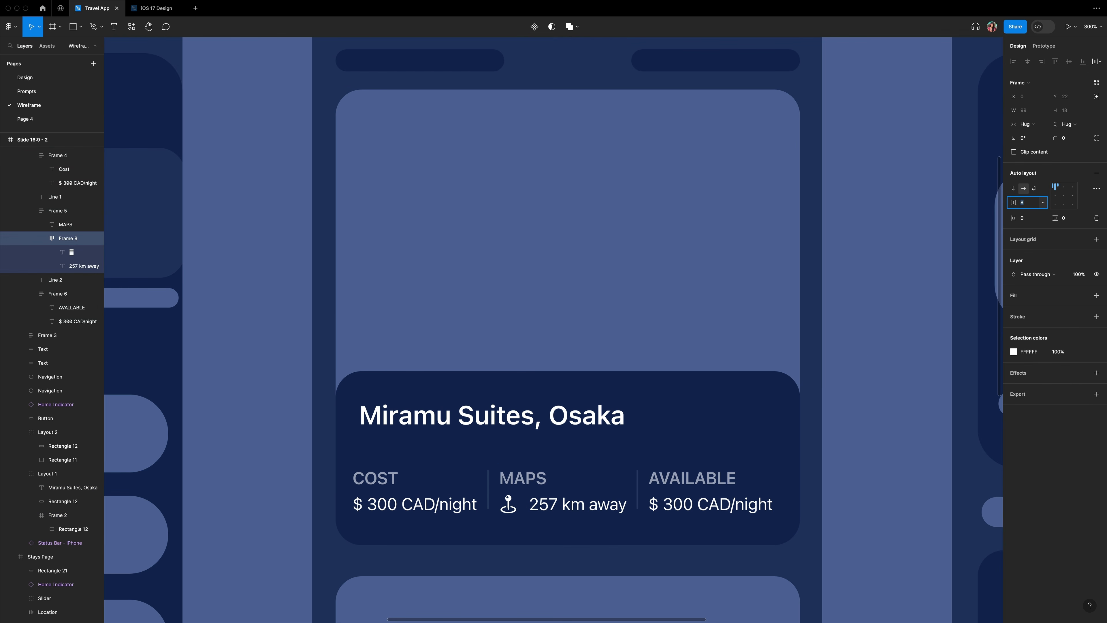
Replace the text beneath AVAILABLE with "5 left".
double_click(727, 509)
double_click(728, 508)
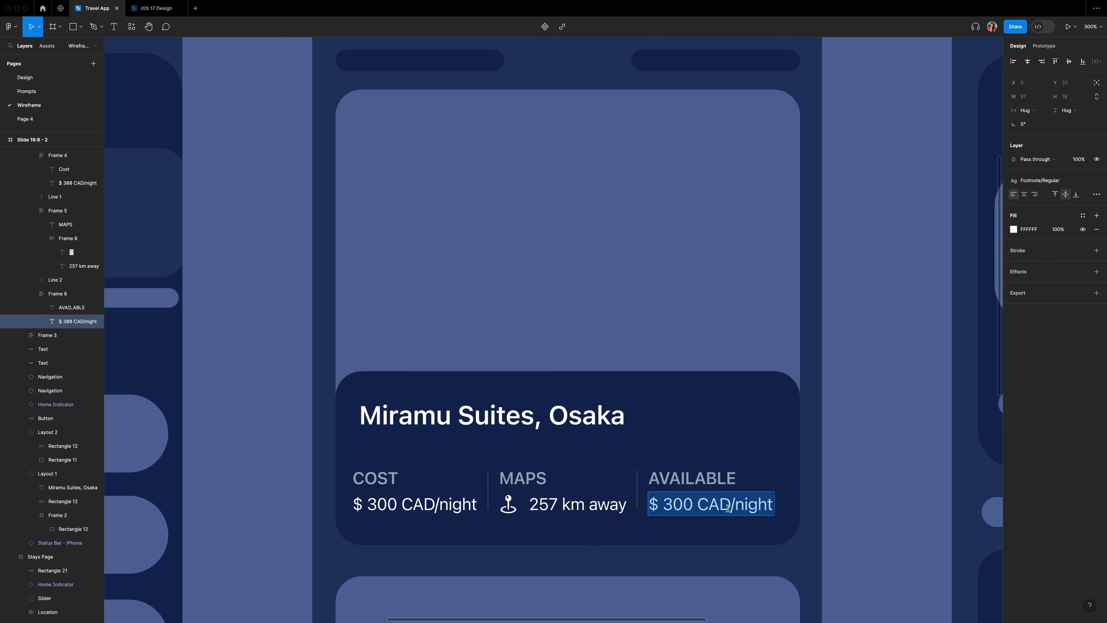
text(5 left)
key(Escape)
key(Escape)
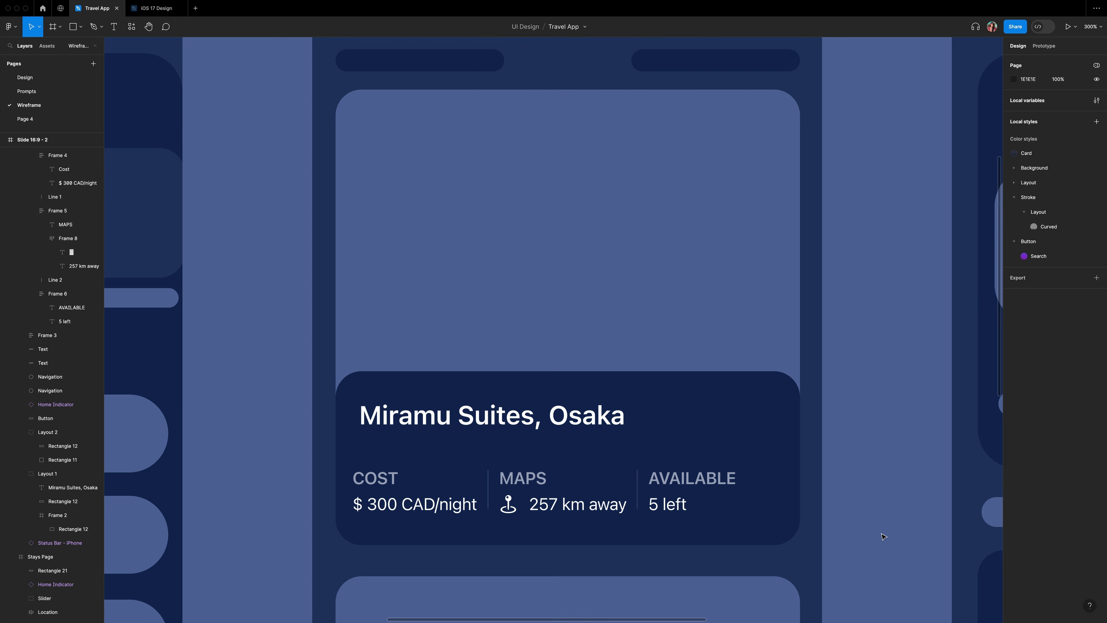
Delete the dark rectangle behind the hotel details and combine the hotel name and details row into one auto layout frame.
click(749, 420)
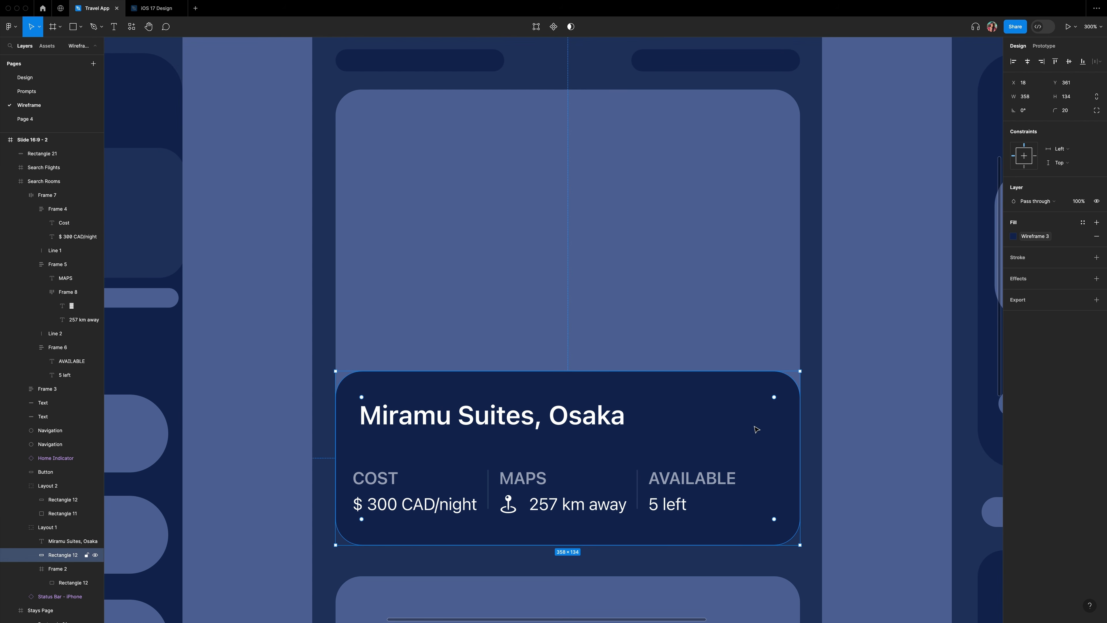
key(Delete)
click(424, 420)
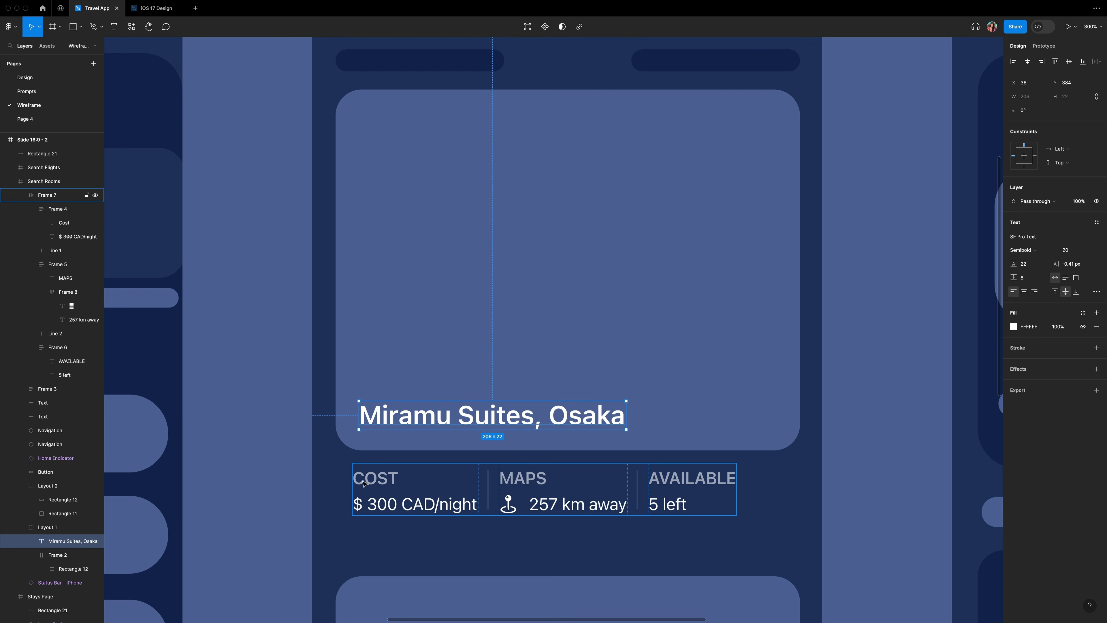
click(419, 488)
shift+click(397, 421)
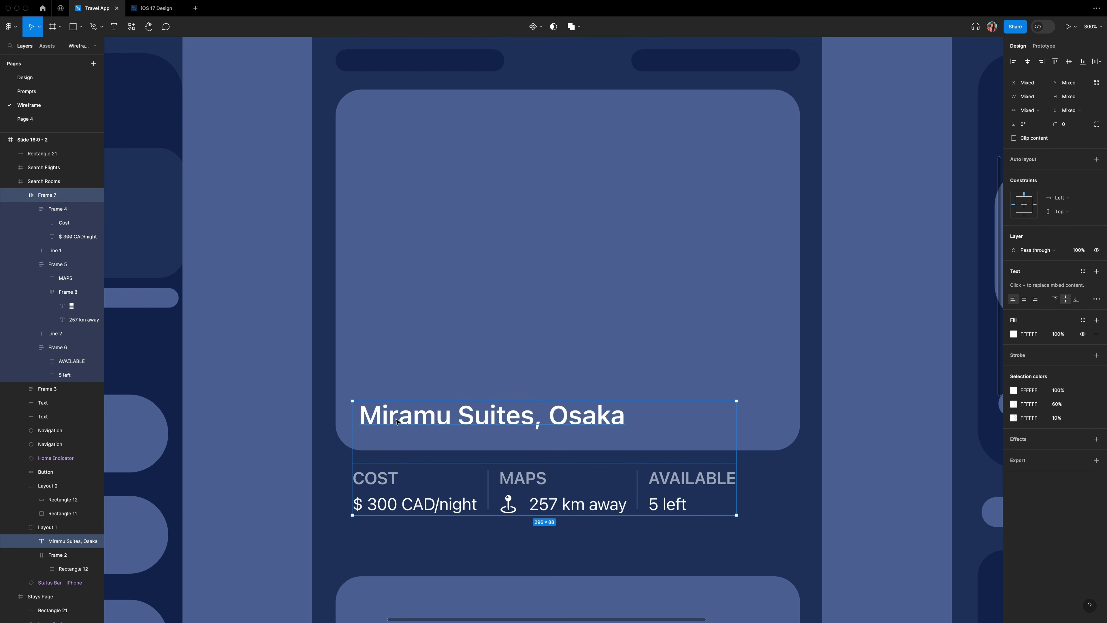
key(shift+a)
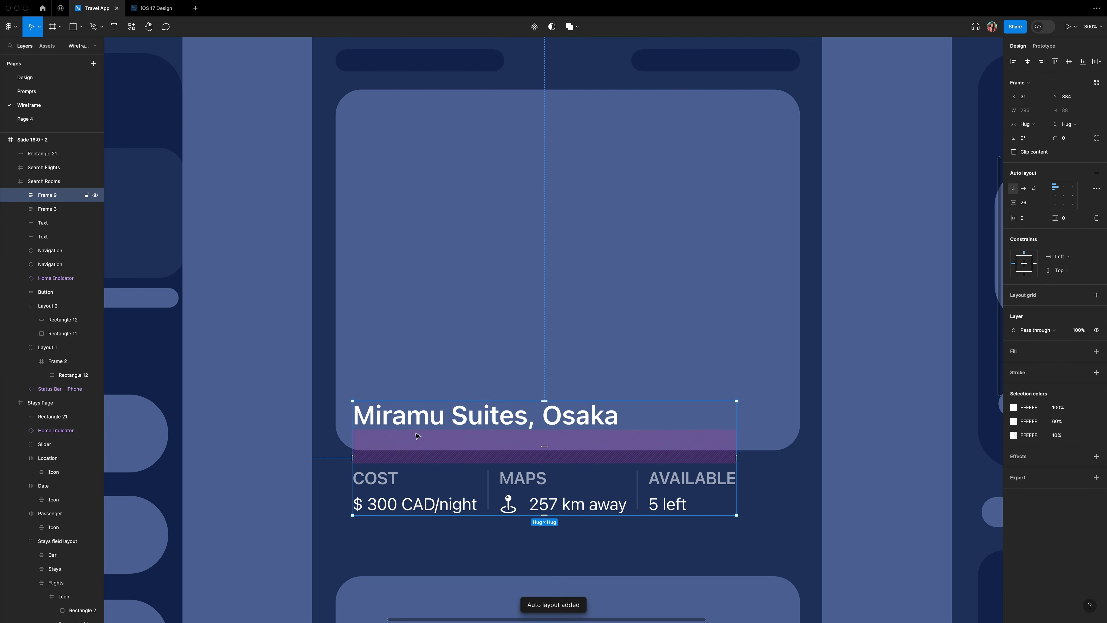
Fill the new hotel details frame with the Wireframe 3 color style.
click(1096, 351)
click(1083, 352)
click(930, 438)
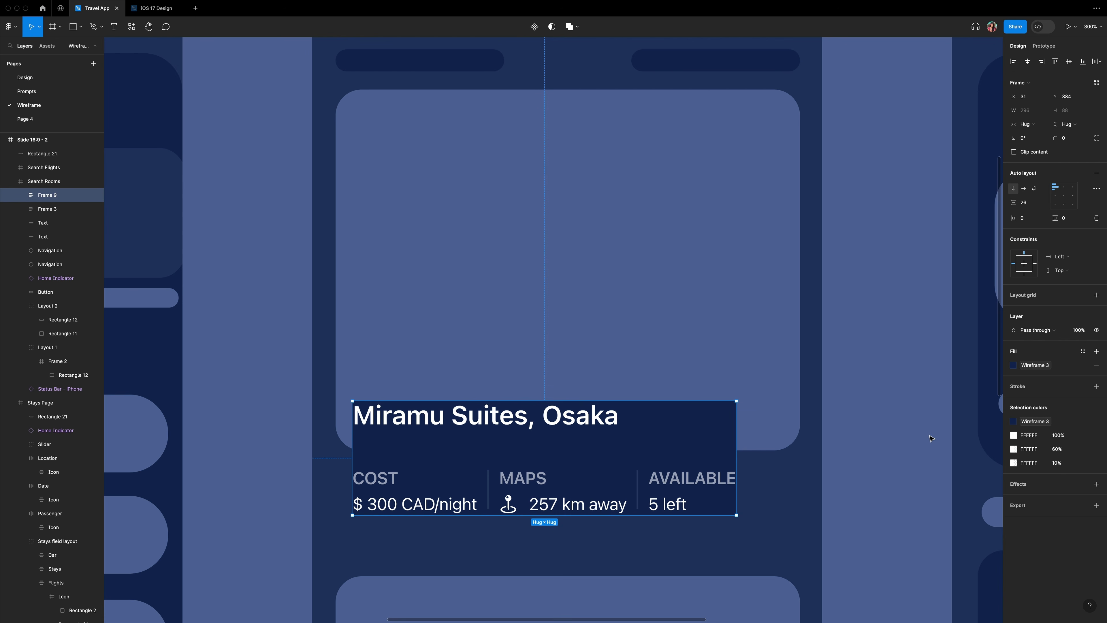
Set the hotel details frame's auto layout gap to 20, vertical padding to 24 and horizontal padding to 16.
click(1023, 203)
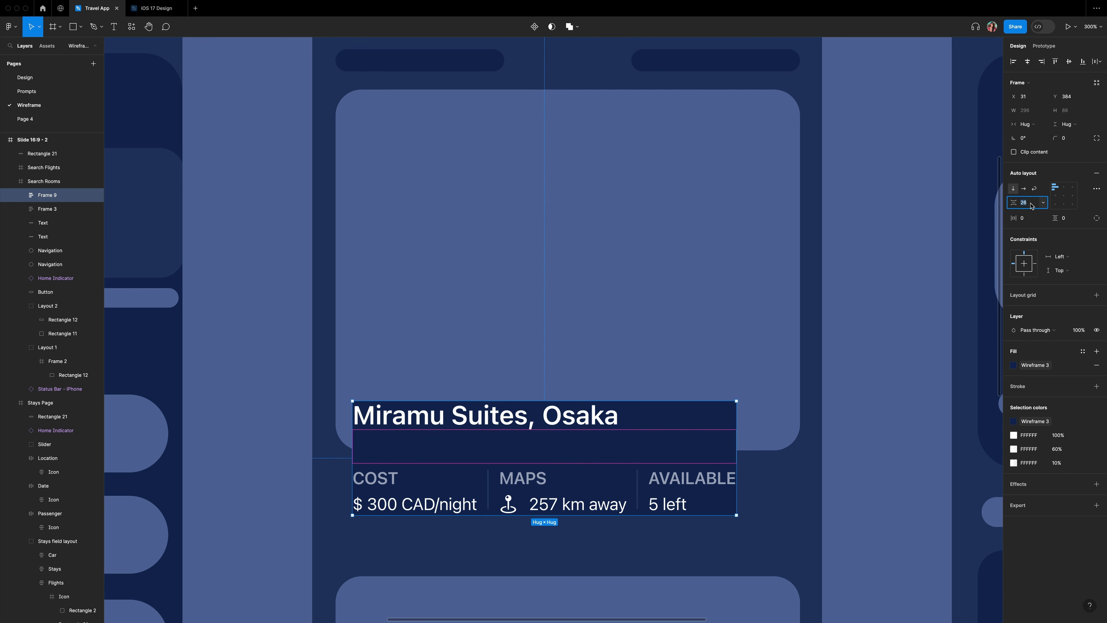
text(20)
key(Return)
click(1063, 218)
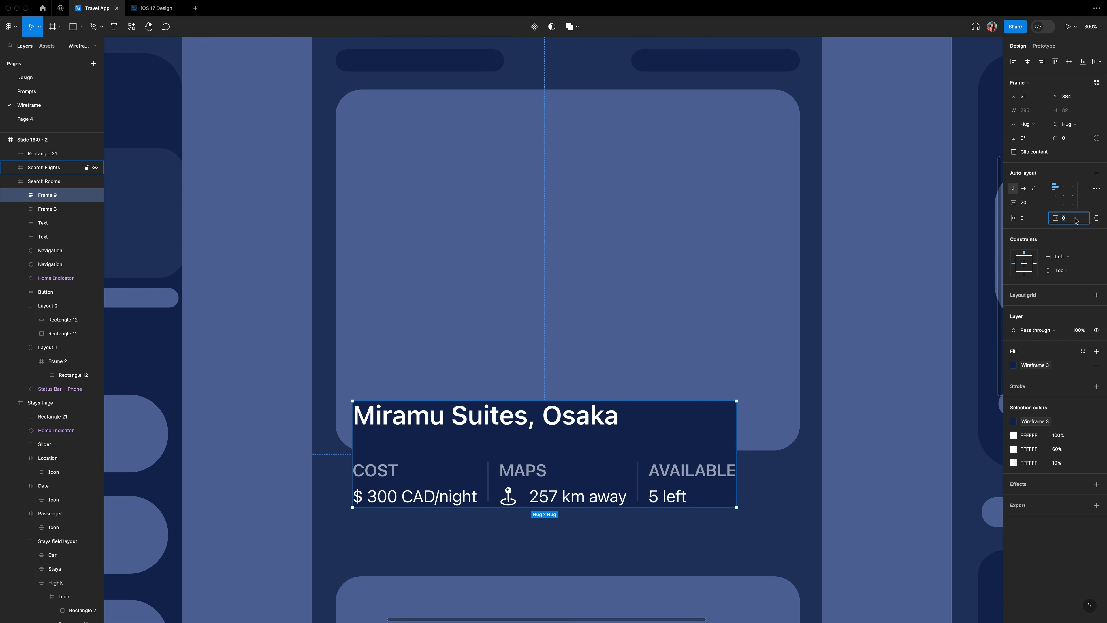
text(24)
key(Return)
click(1024, 218)
text(16)
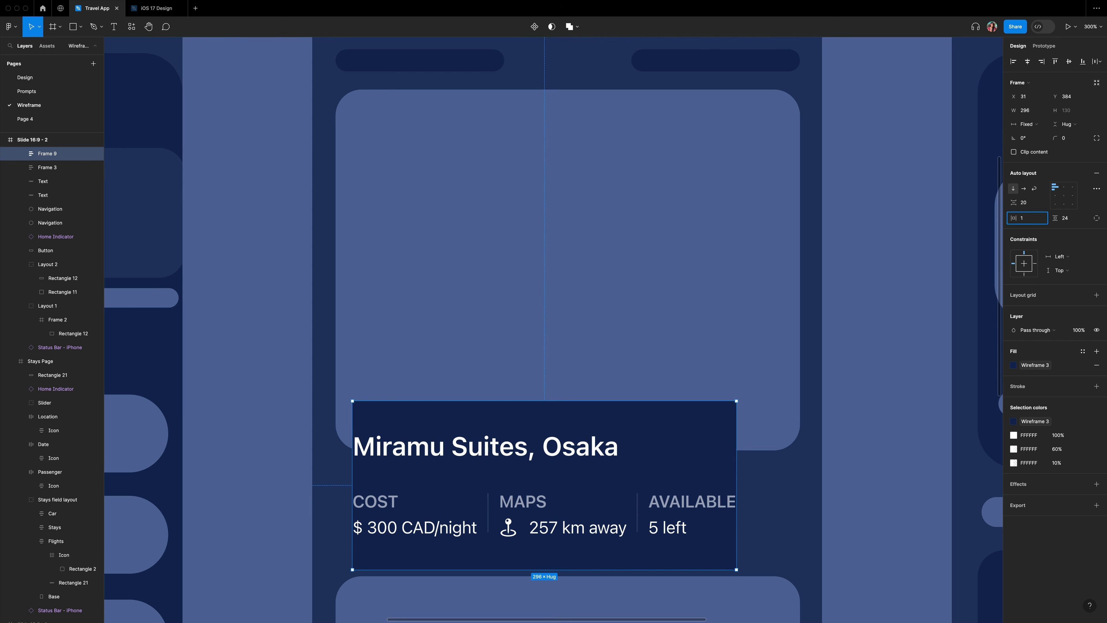
key(Return)
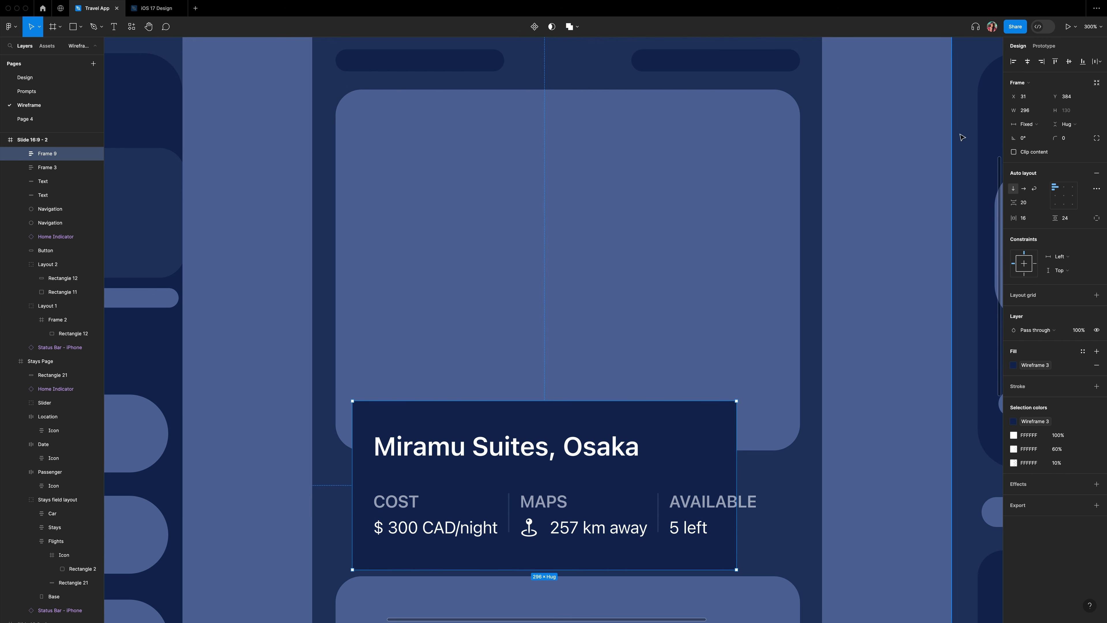
Set the hotel details frame's width to 358 and move it flush with the sides of the image placeholder.
click(1030, 125)
click(1045, 125)
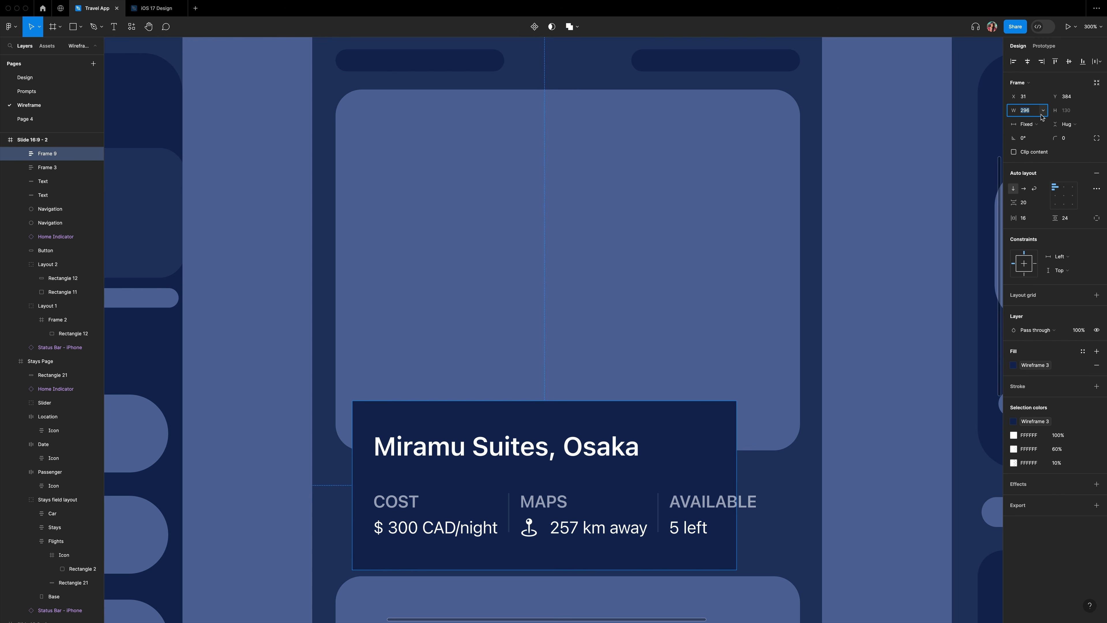
key(Return)
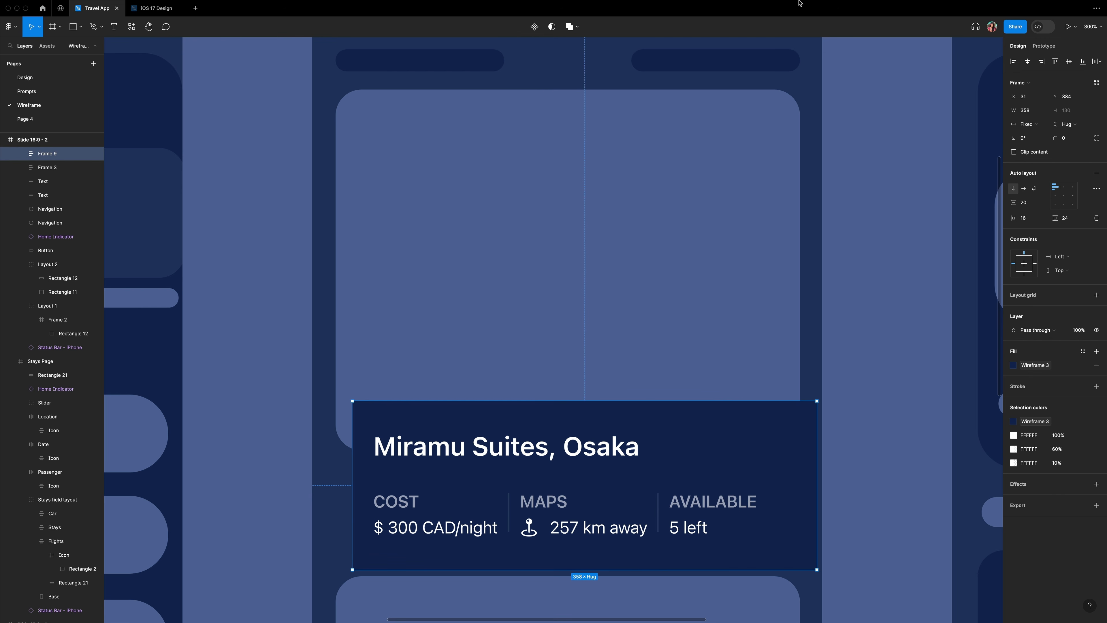
drag(719, 448, 703, 445)
Set the hotel details frame's corner radius to 20.
click(1066, 140)
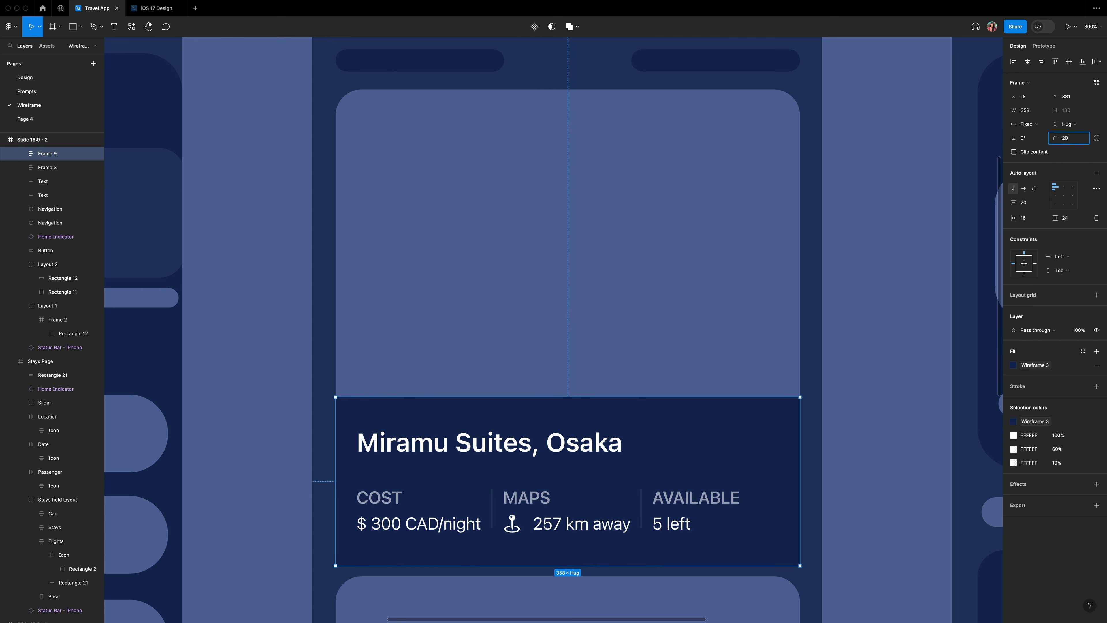
text(20)
key(Return)
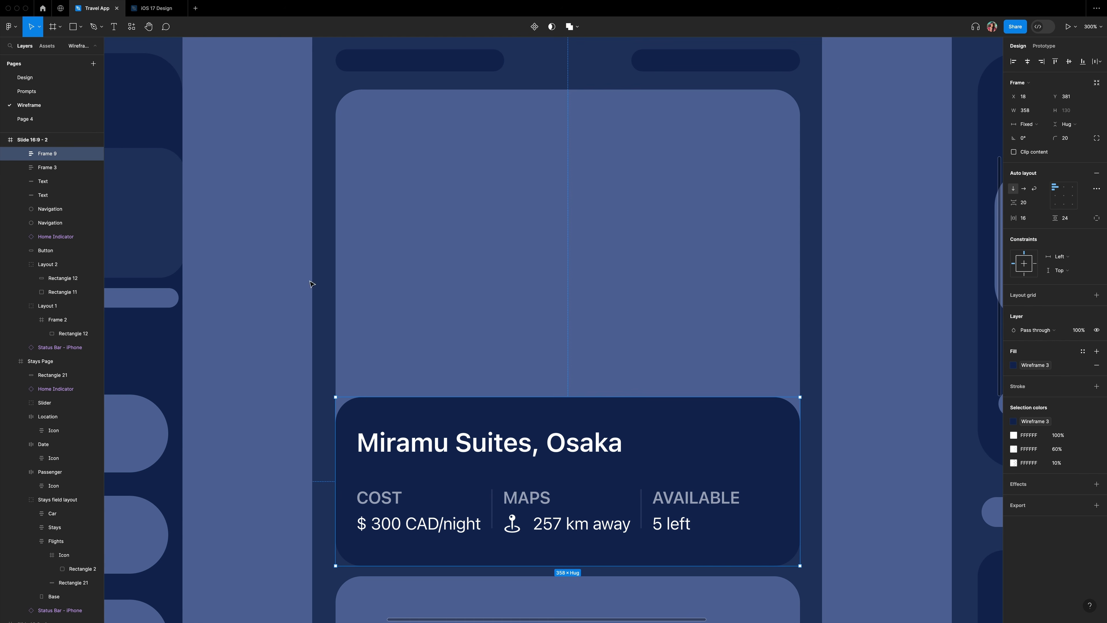
Combine the image placeholder frame and the hotel details frame into one vertical auto layout.
click(48, 320)
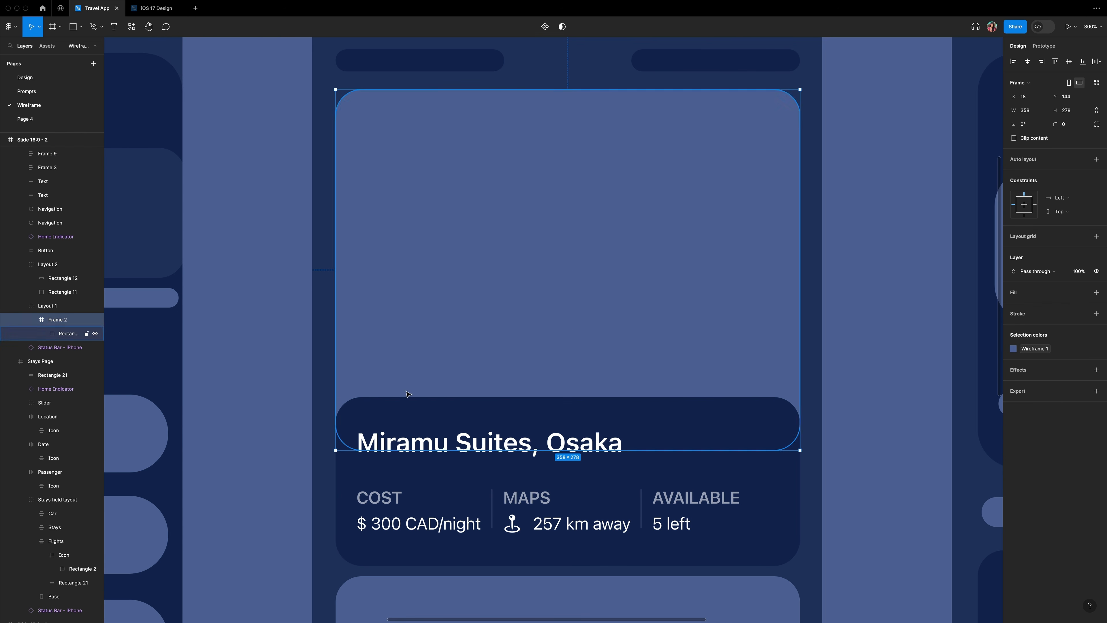
shift+click(413, 418)
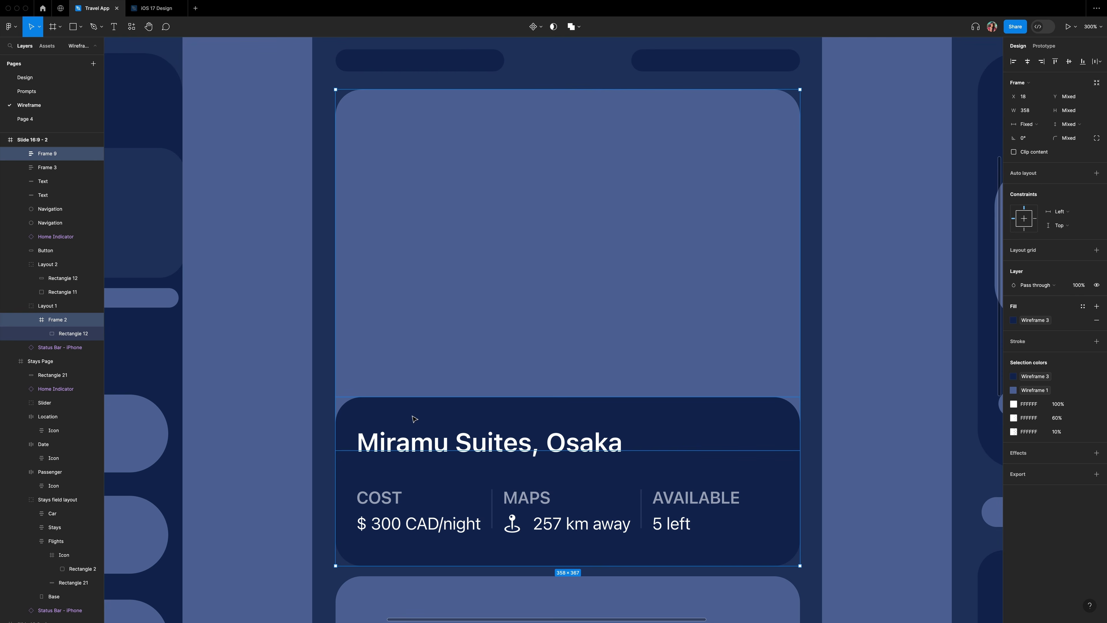
key(shift+a)
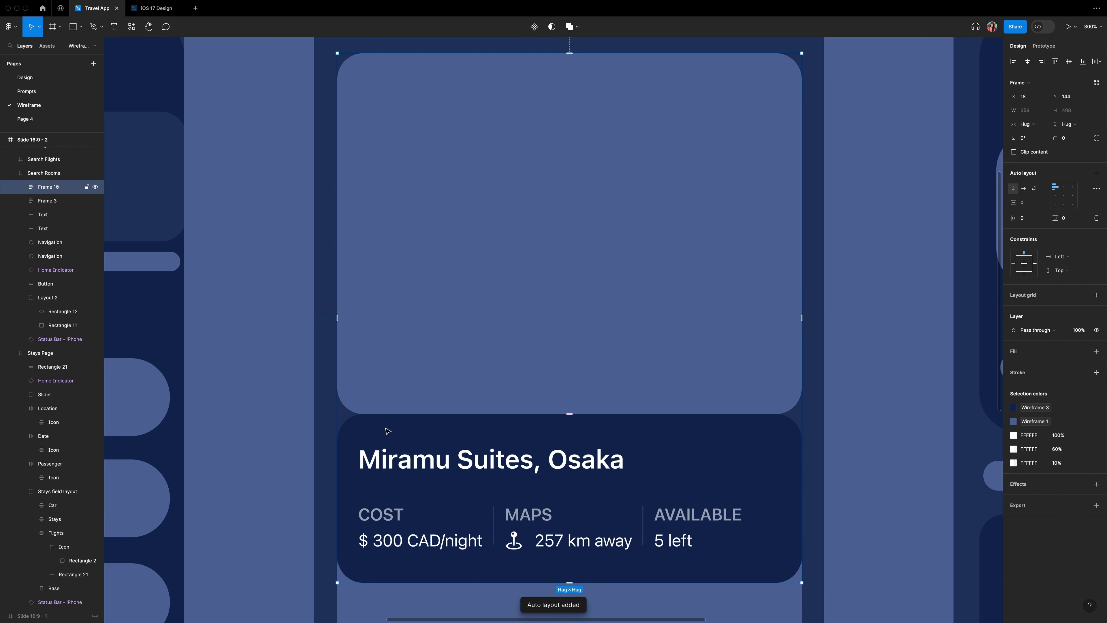
Reduce the gap between the image and details frames to -62 so the details panel overlaps the image's lower edge.
scroll(584, 487, right, 1)
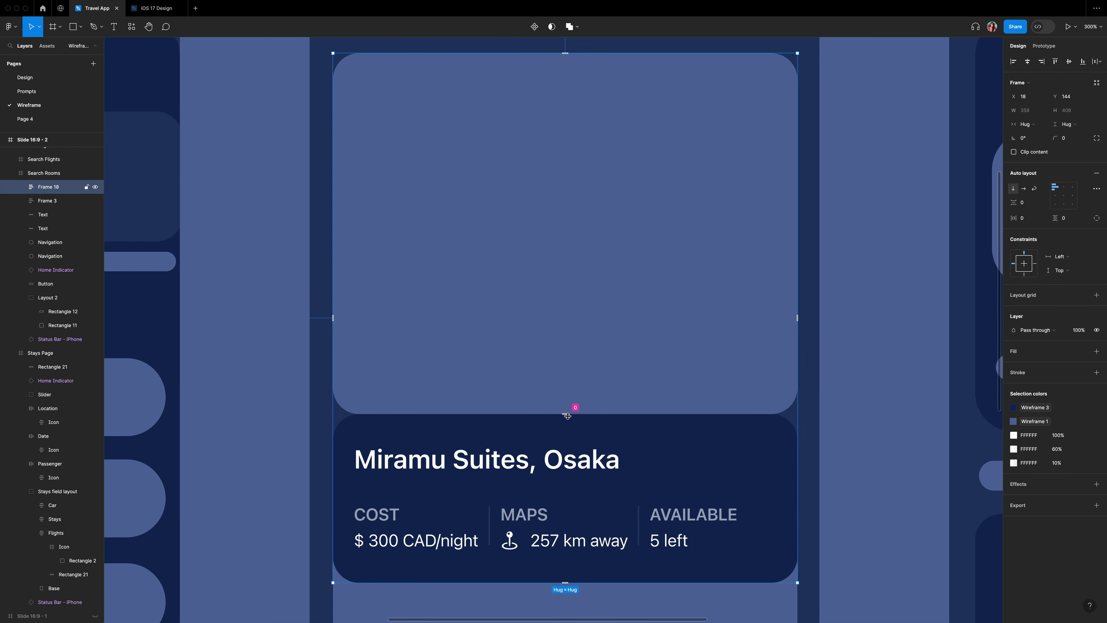
drag(566, 414, 566, 381)
drag(568, 339, 569, 333)
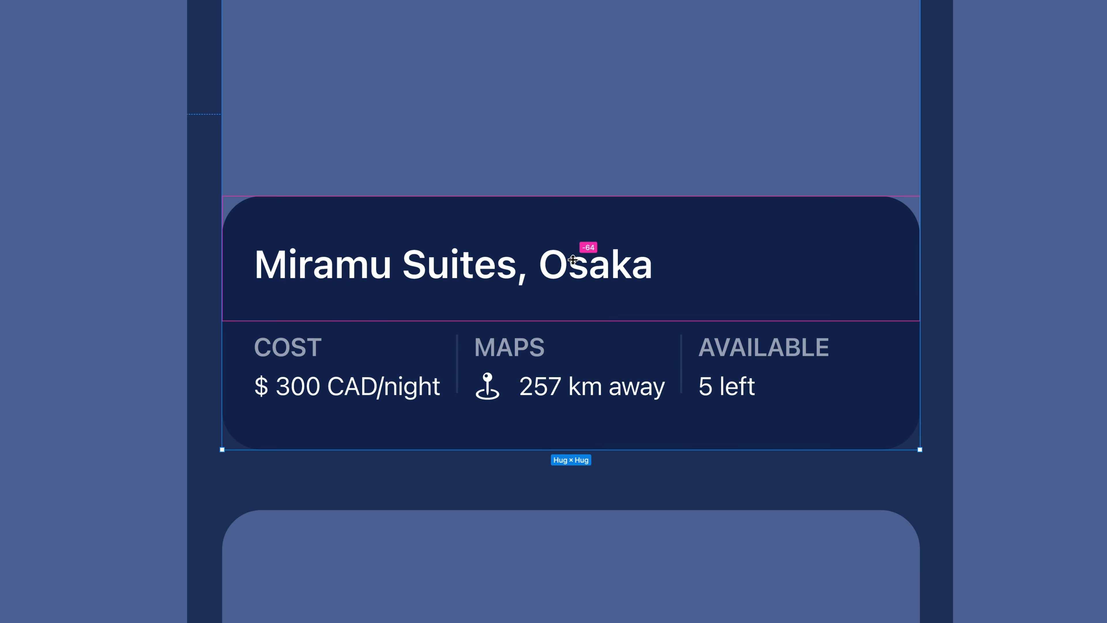
drag(574, 258, 573, 261)
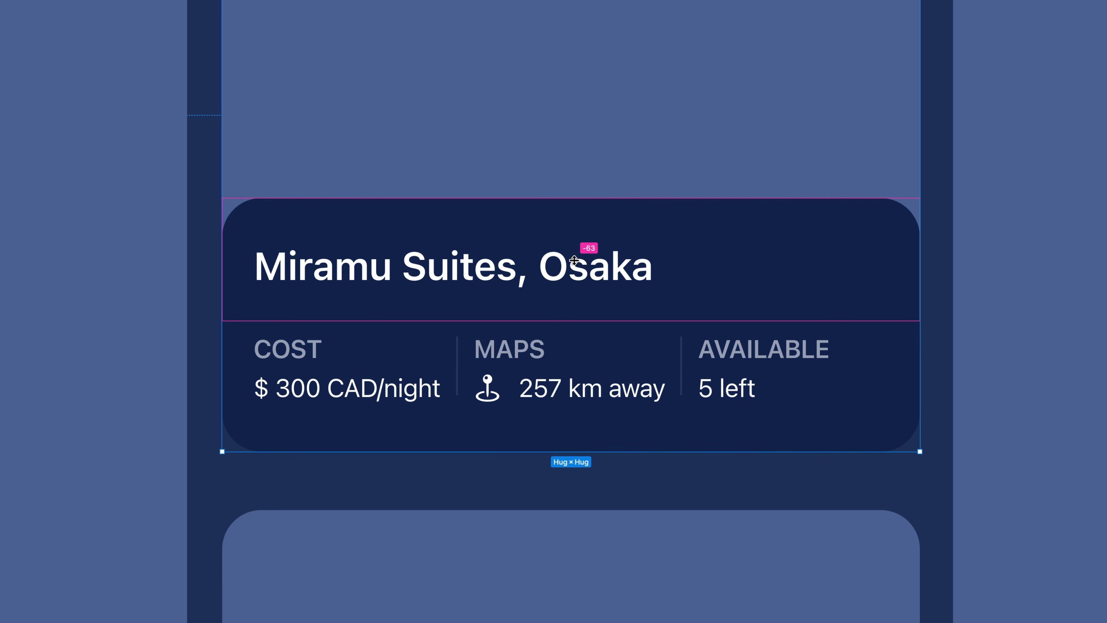
double_click(894, 249)
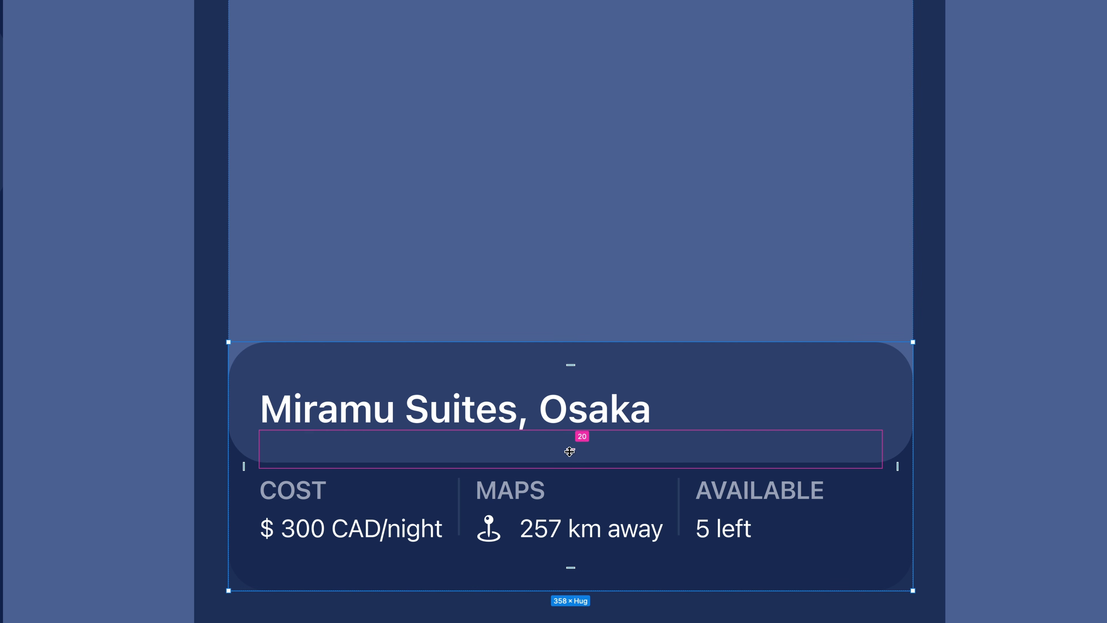
click(571, 448)
key(shift+Return)
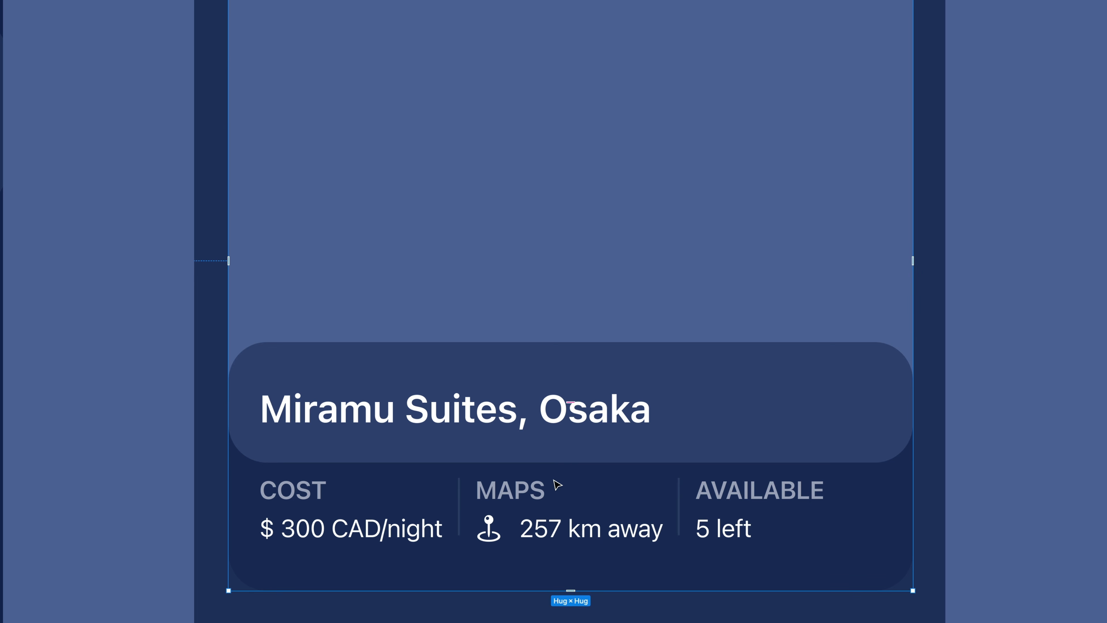
click(571, 402)
drag(570, 403, 570, 404)
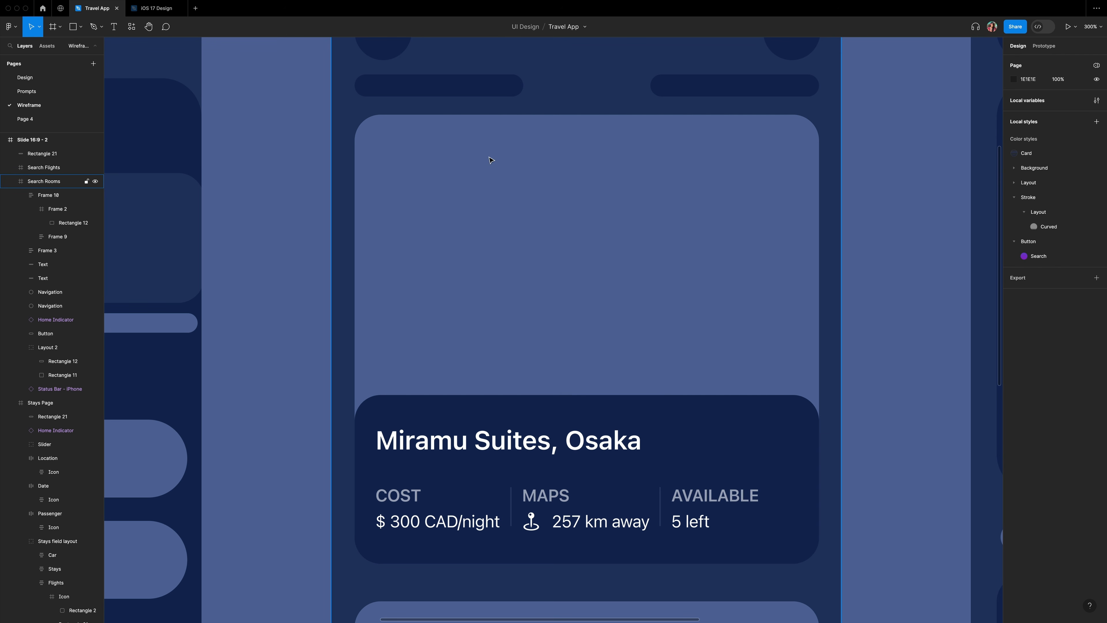
Draw a frame inside the image placeholder, set it to 164 × 37, and place it centred against the upper edge.
key(f)
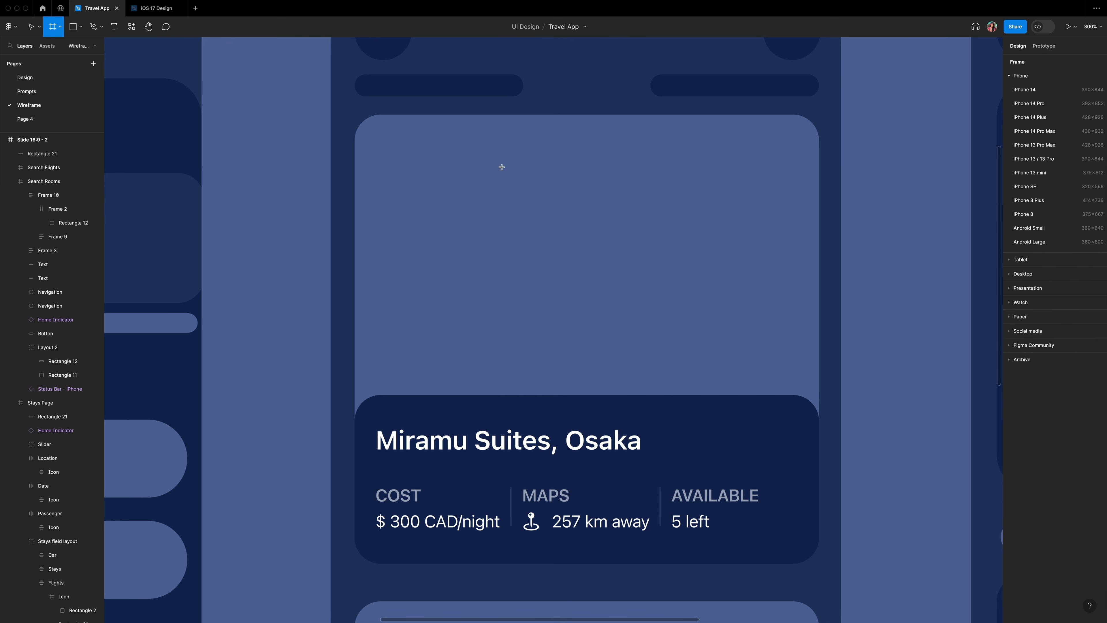
drag(505, 115, 648, 158)
click(1035, 112)
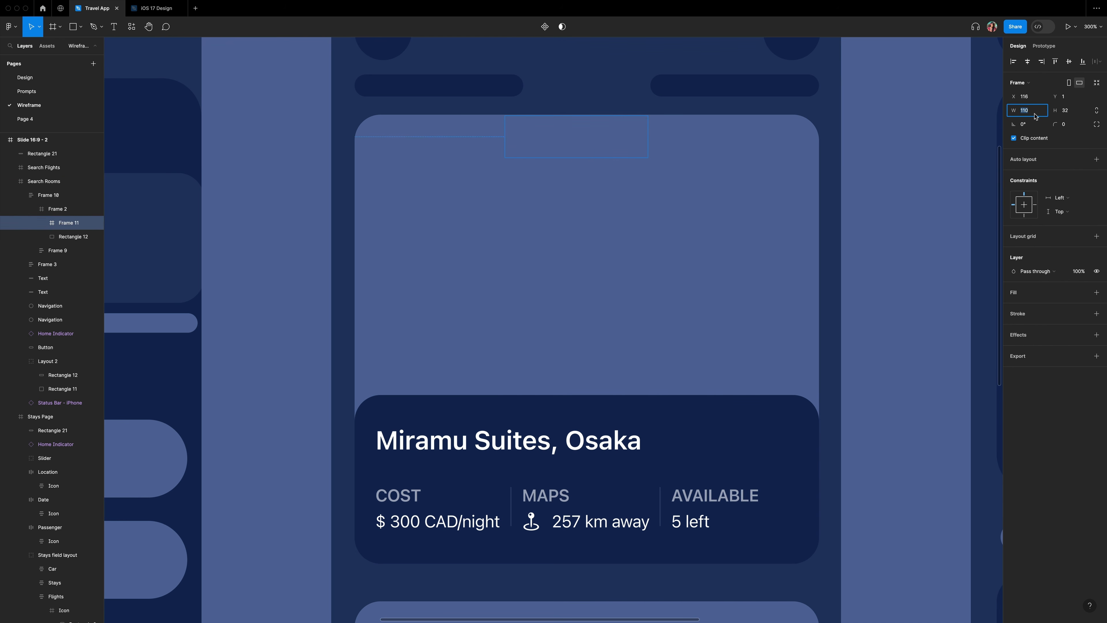
text(164)
click(1079, 112)
text(37)
key(Return)
drag(588, 148, 564, 146)
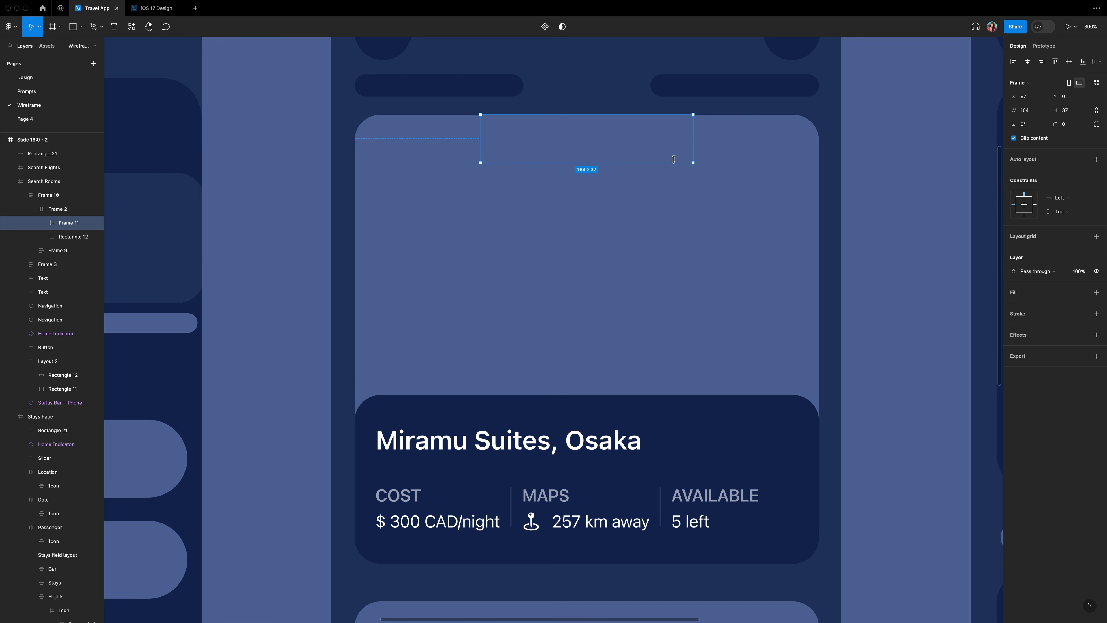
Switch to SF Symbols, search for "star", and copy the filled star symbol into the design file.
scroll(569, 148, left, 1)
key(super+space)
text(sf)
key(Return)
click(798, 134)
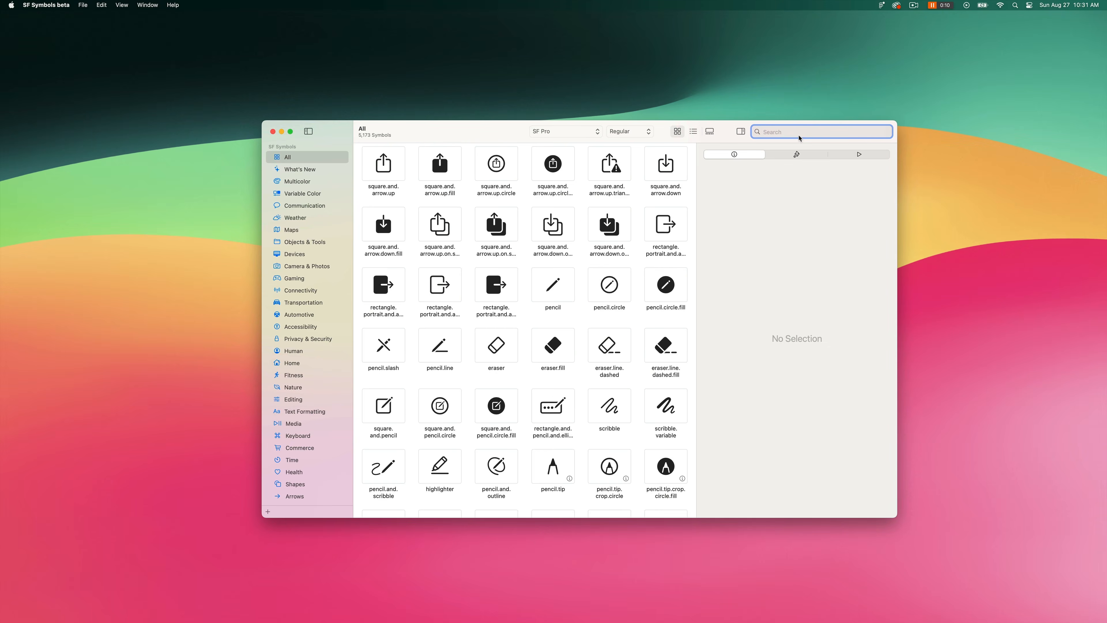
text(star)
right_click(436, 171)
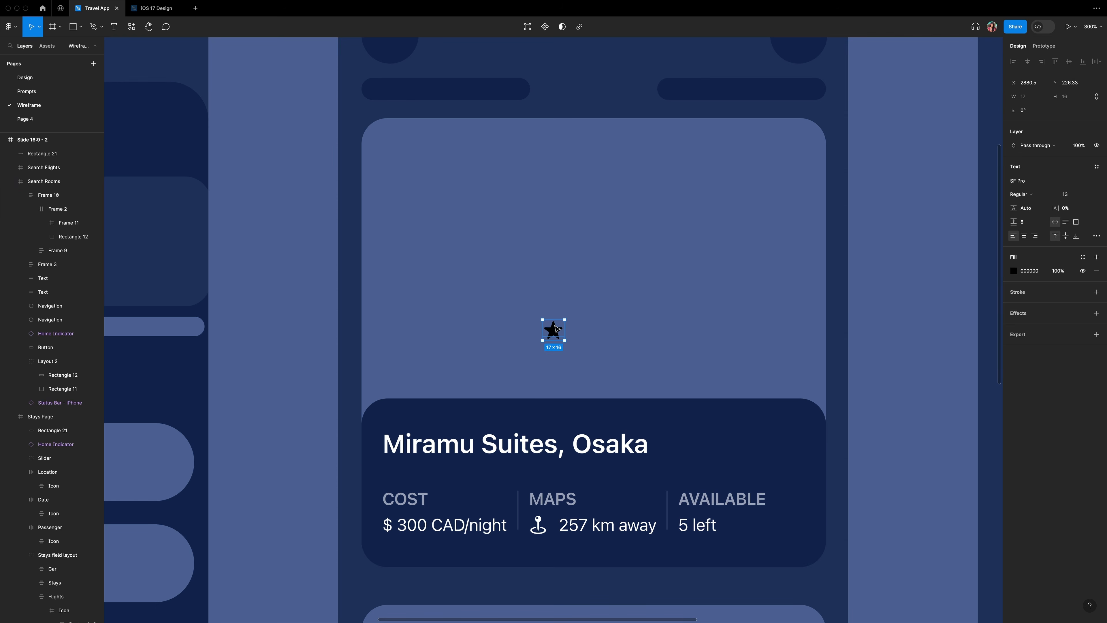
Place the star symbol inside the 164 × 37 frame and change its fill to white.
drag(552, 330, 533, 140)
click(1014, 327)
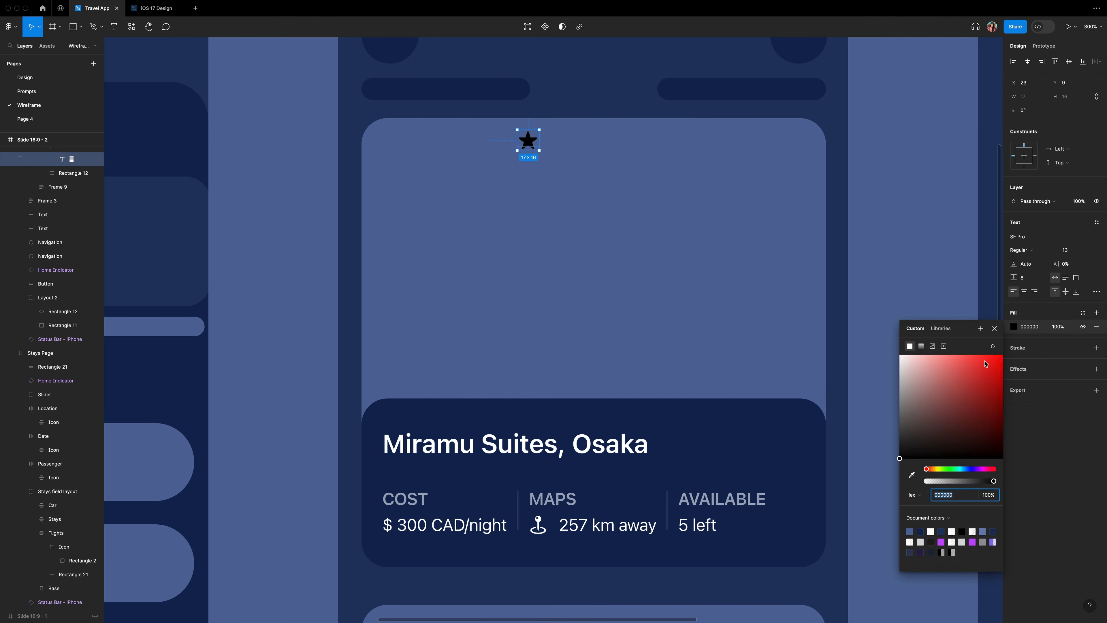
drag(937, 388, 580, 26)
click(567, 136)
Add the text "4.1 (1,648)" beside the star and set its resizing to auto width.
key(t)
drag(560, 132, 629, 150)
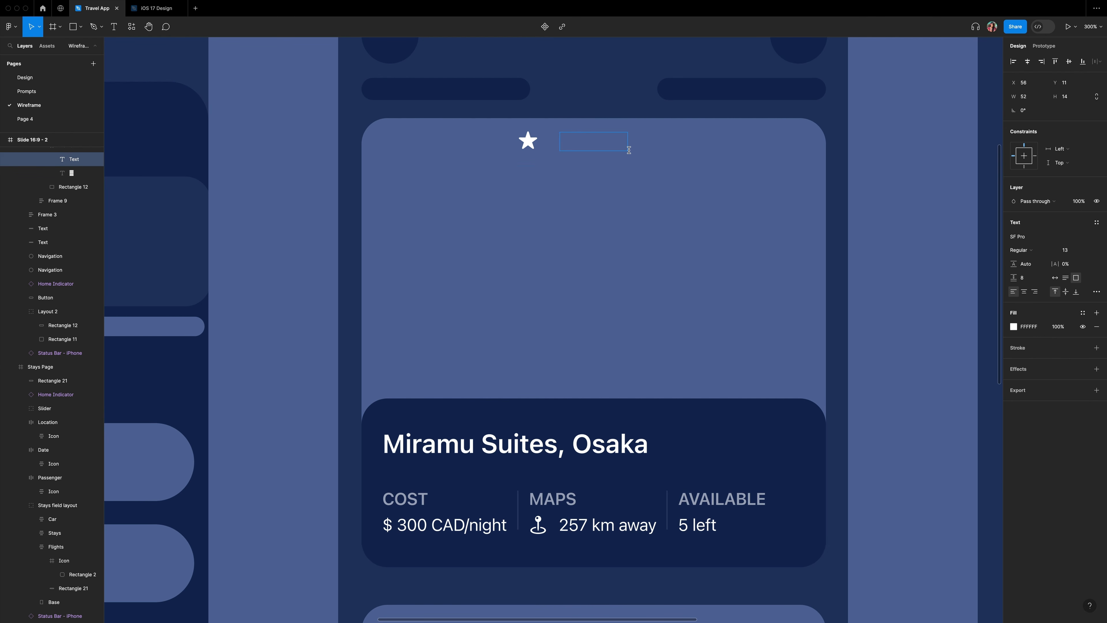
text(4)
text(.1 (1,648))
click(1056, 278)
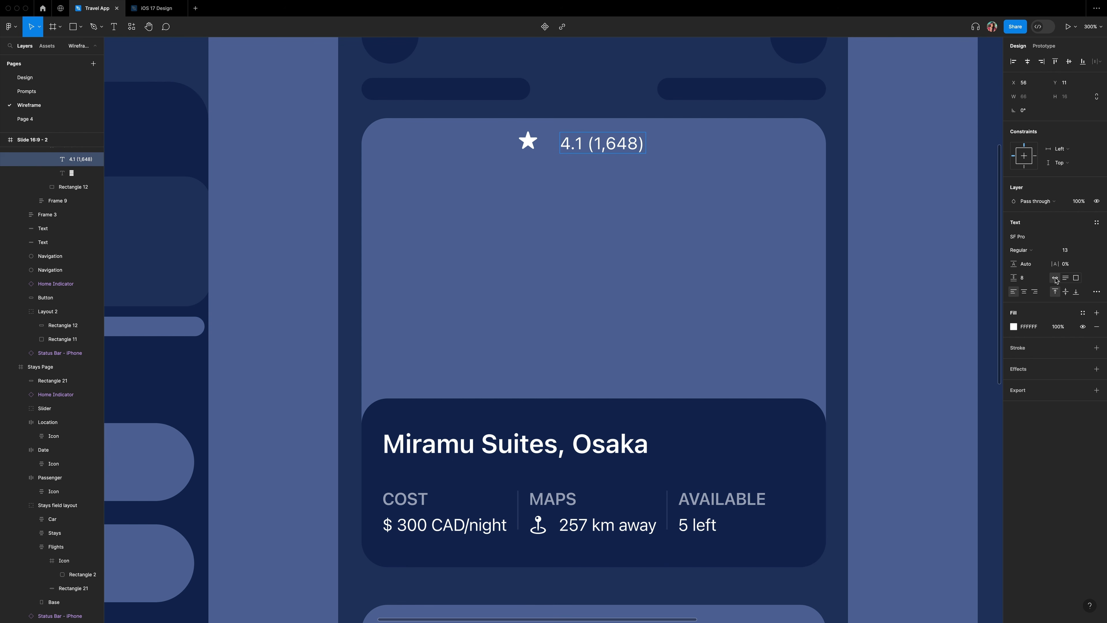
Combine the star and rating text into a horizontal auto layout with a gap of 8, centred in its parent frame.
click(69, 163)
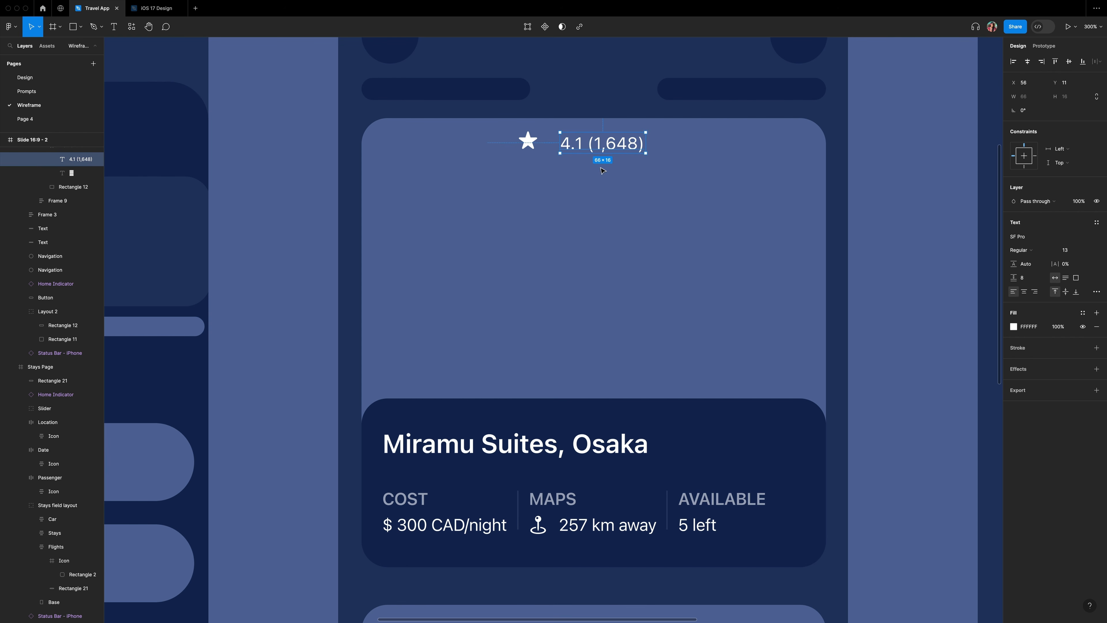
shift+click(529, 140)
key(shift+a)
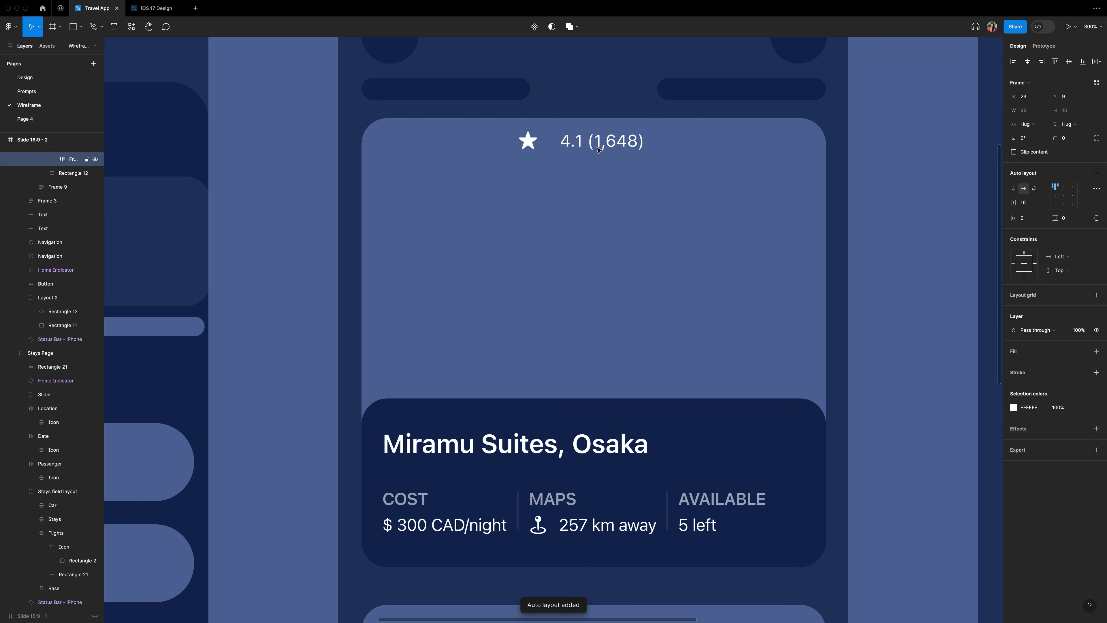
click(1034, 207)
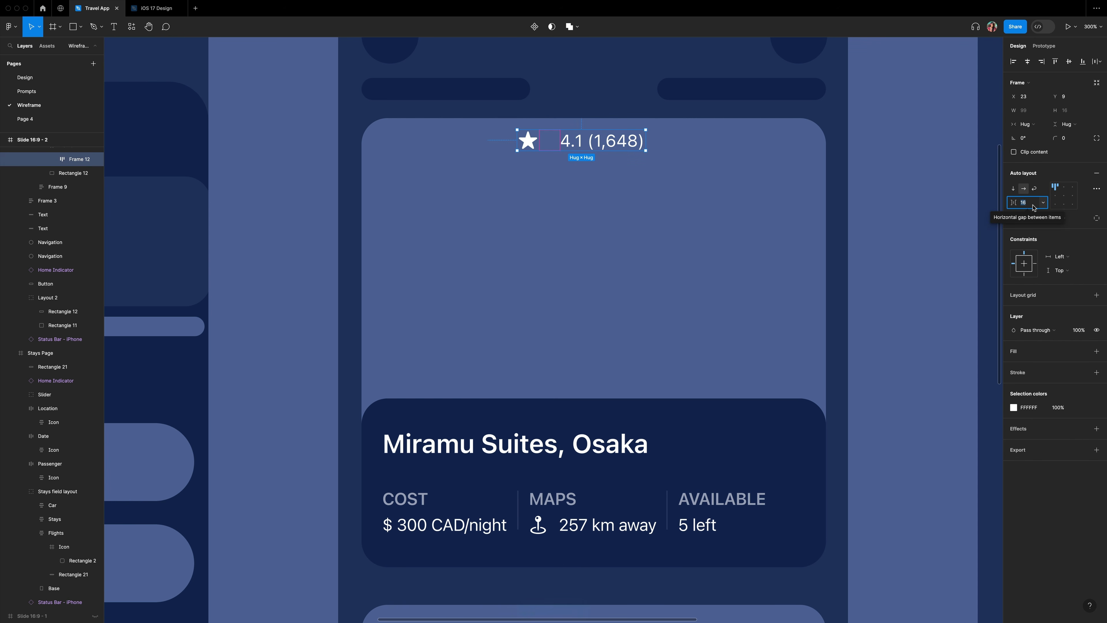
text(8)
key(Return)
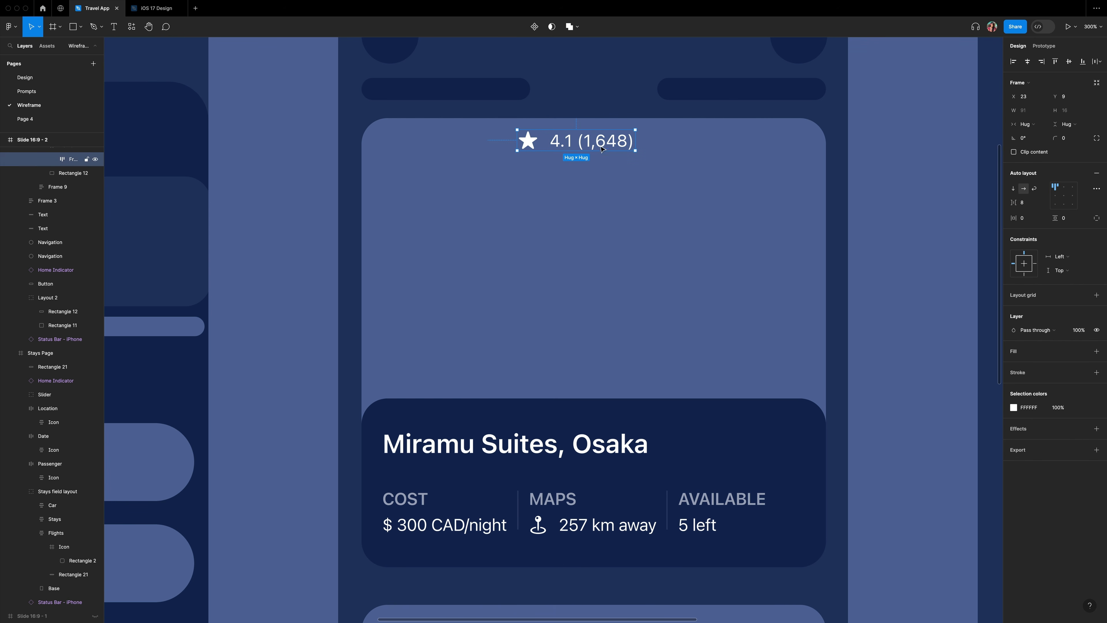
click(1027, 62)
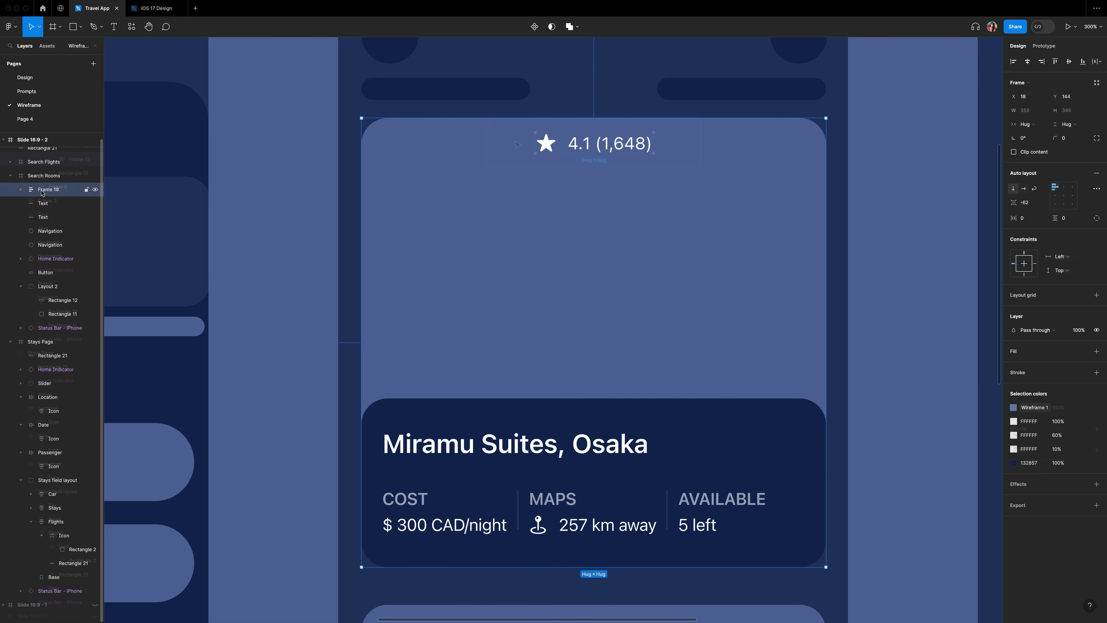
Rename the frame holding the whole hotel card as "Card Default".
double_click(41, 191)
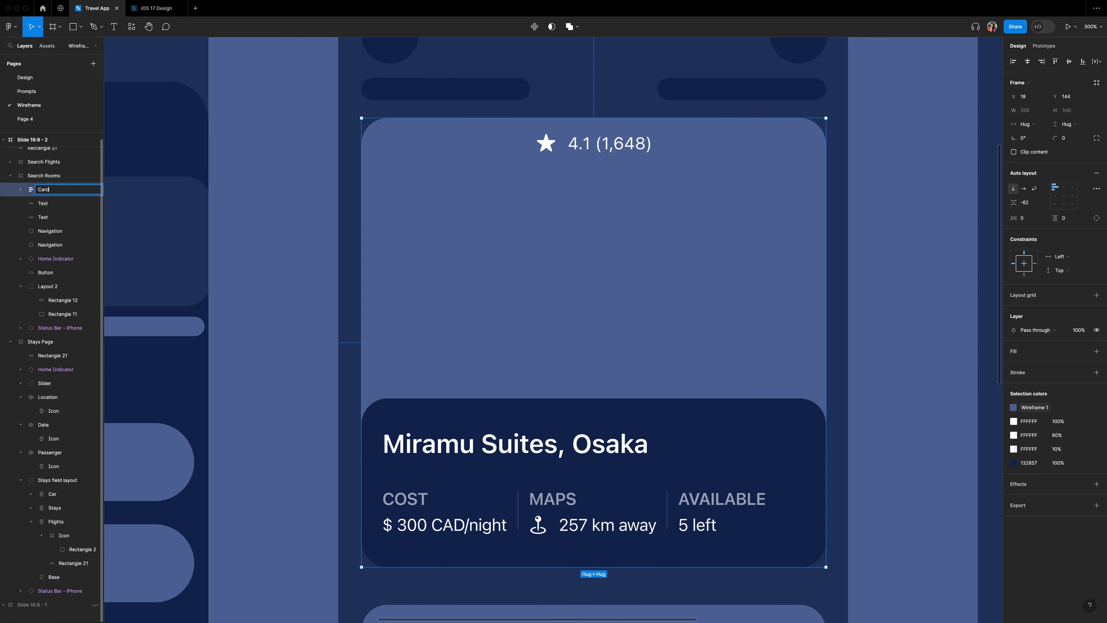
text(Card Default)
click(20, 190)
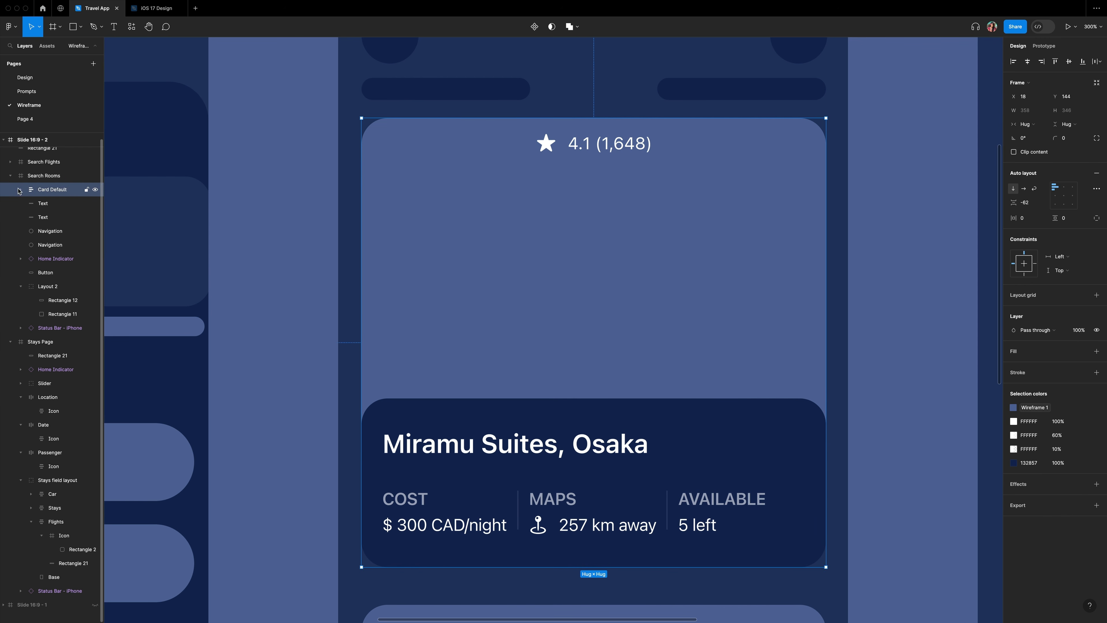
Rename the 164 × 37 frame around the star and score to identify it as ratings and reviews.
click(42, 204)
double_click(65, 218)
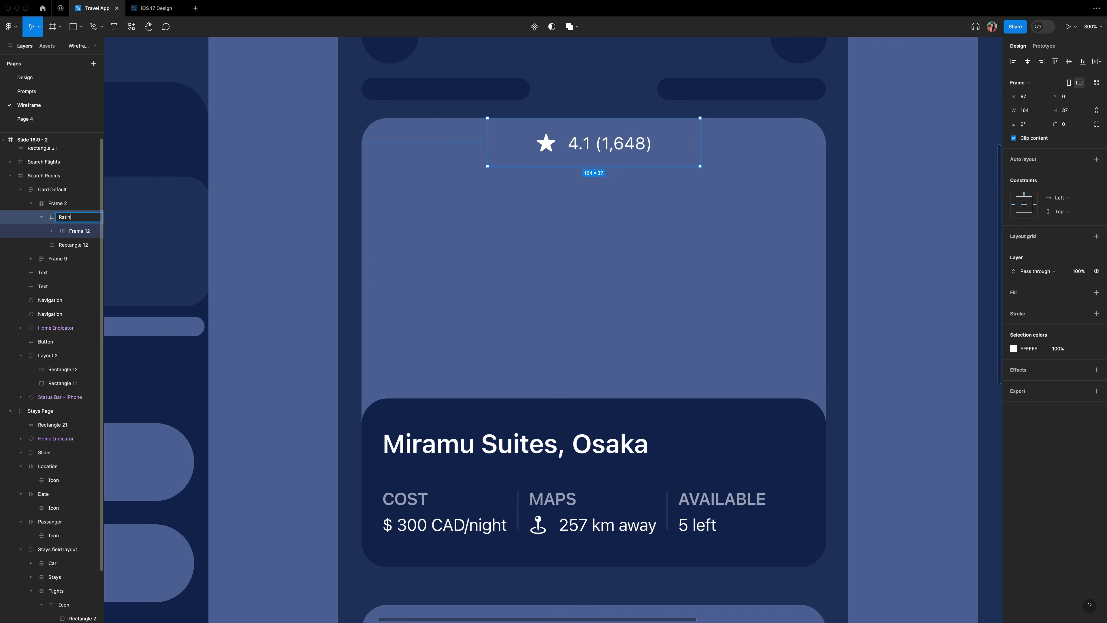
click(66, 232)
click(42, 218)
click(58, 233)
Rename the 358 × 278 image frame in the card as "Hotel" and the details panel frame as "Contents".
double_click(56, 204)
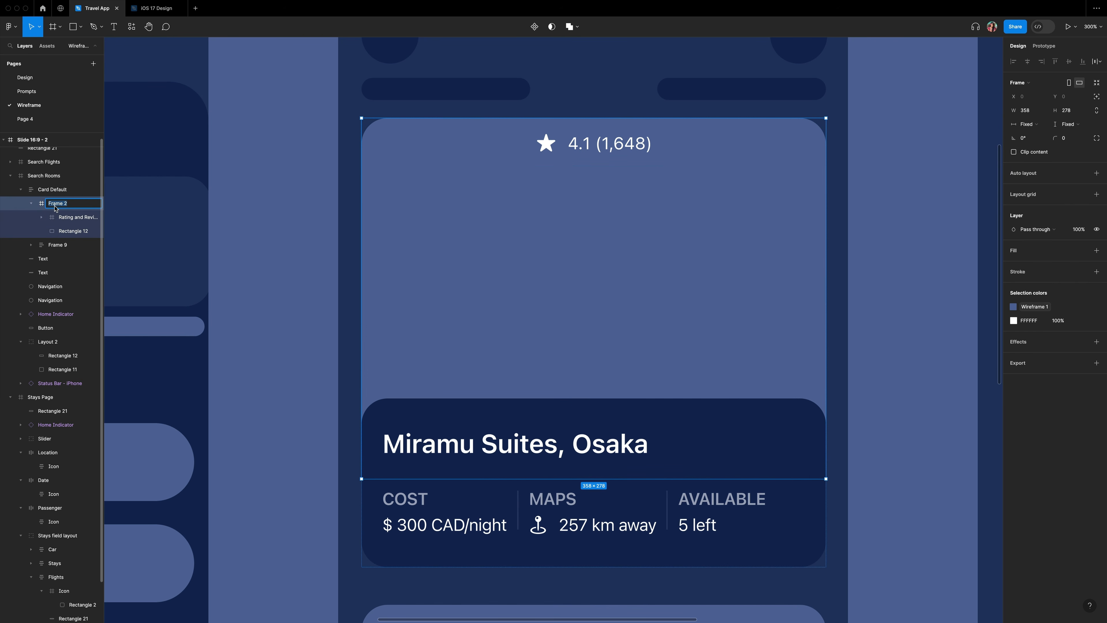
click(31, 203)
double_click(52, 219)
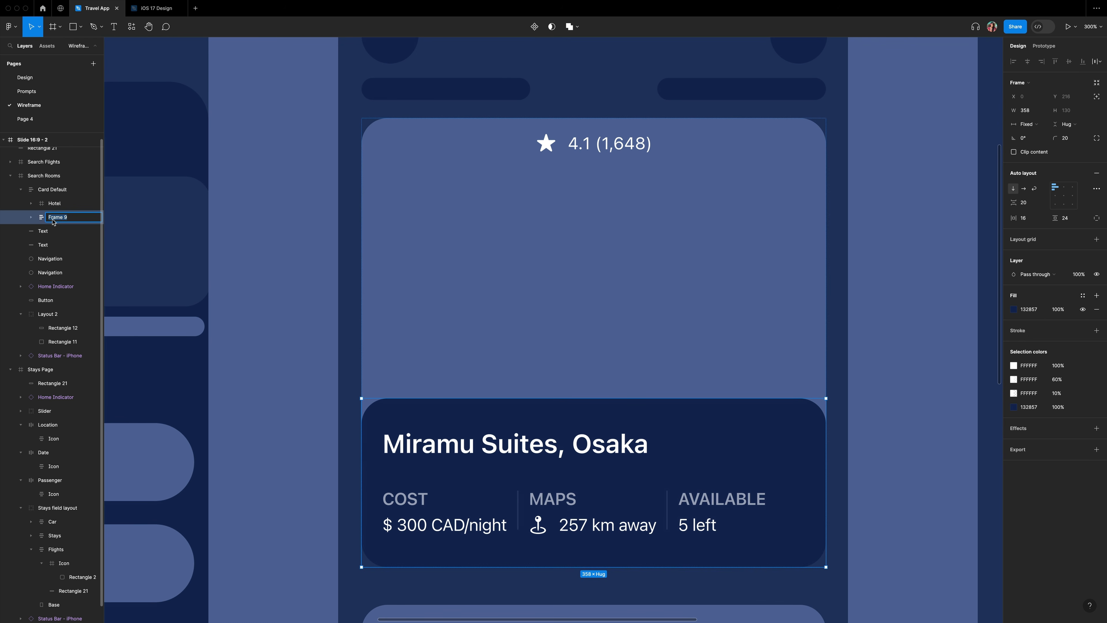
text(Content)
text(s)
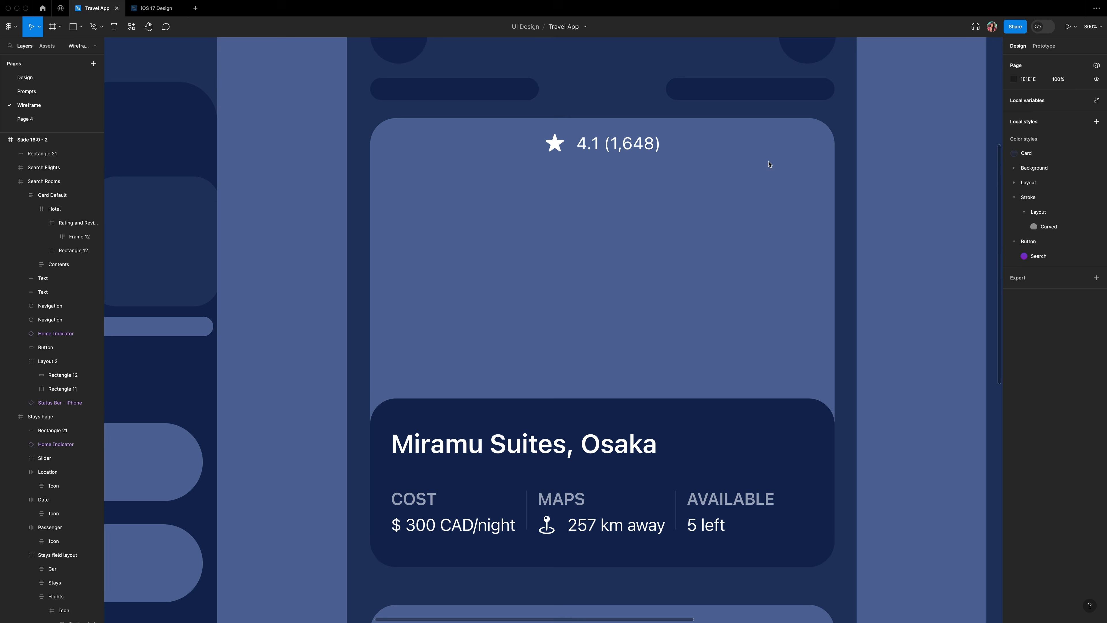
Switch to SF Symbols and copy the outlined heart symbol.
click(1015, 5)
text(sf)
key(Return)
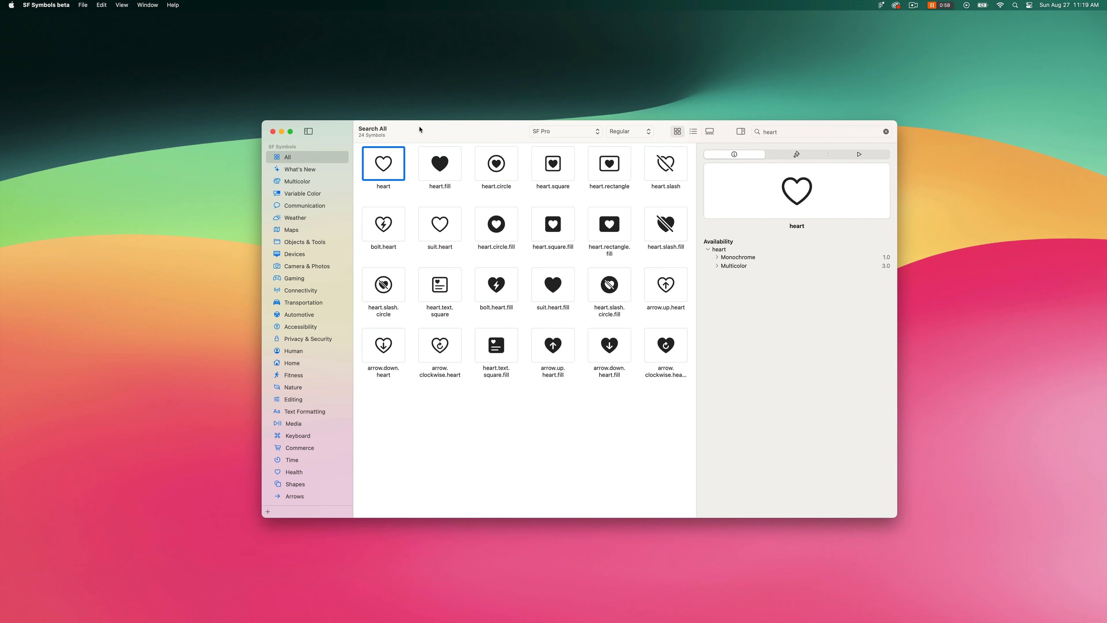
right_click(378, 160)
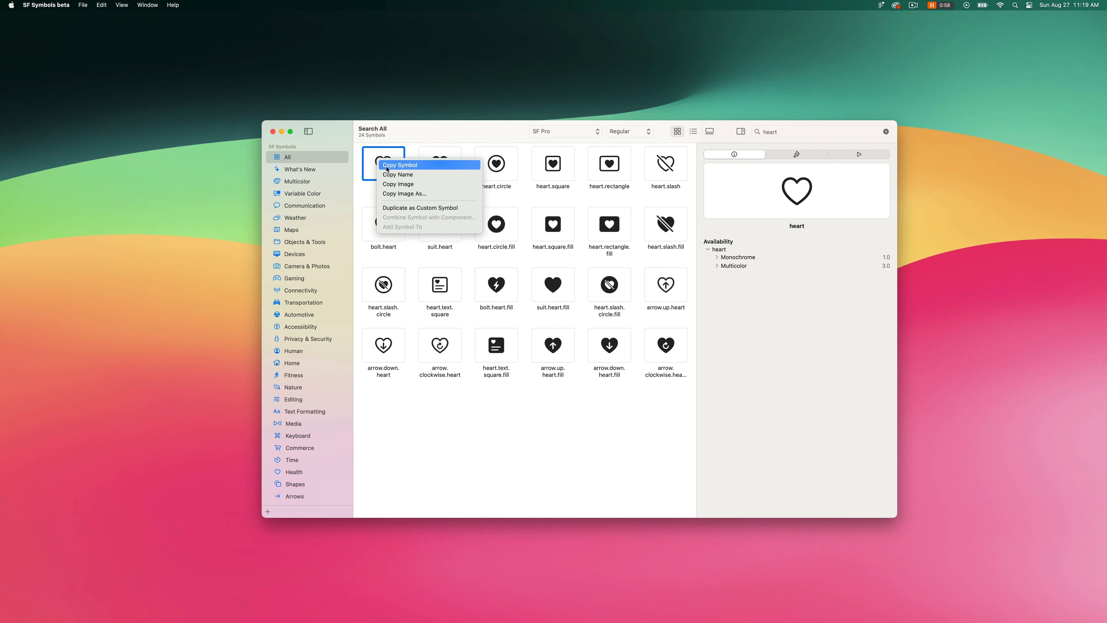
click(387, 167)
Return to the Figma wireframe, paste the heart symbol and place it in the upper right corner of the hotel image.
key(ctrl+Right)
right_click(902, 144)
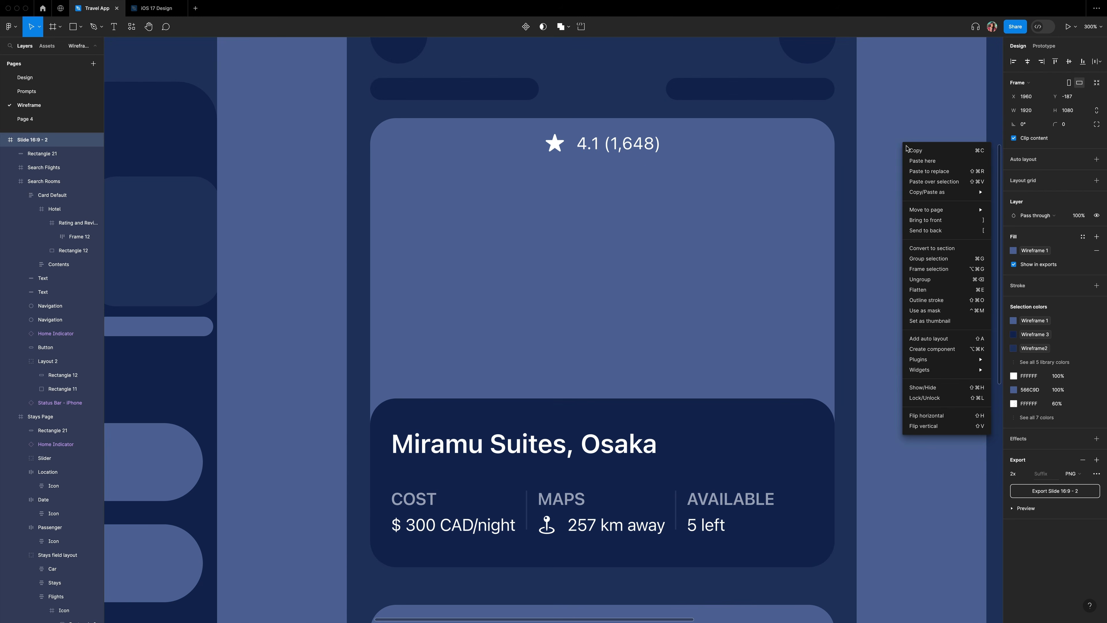
click(917, 161)
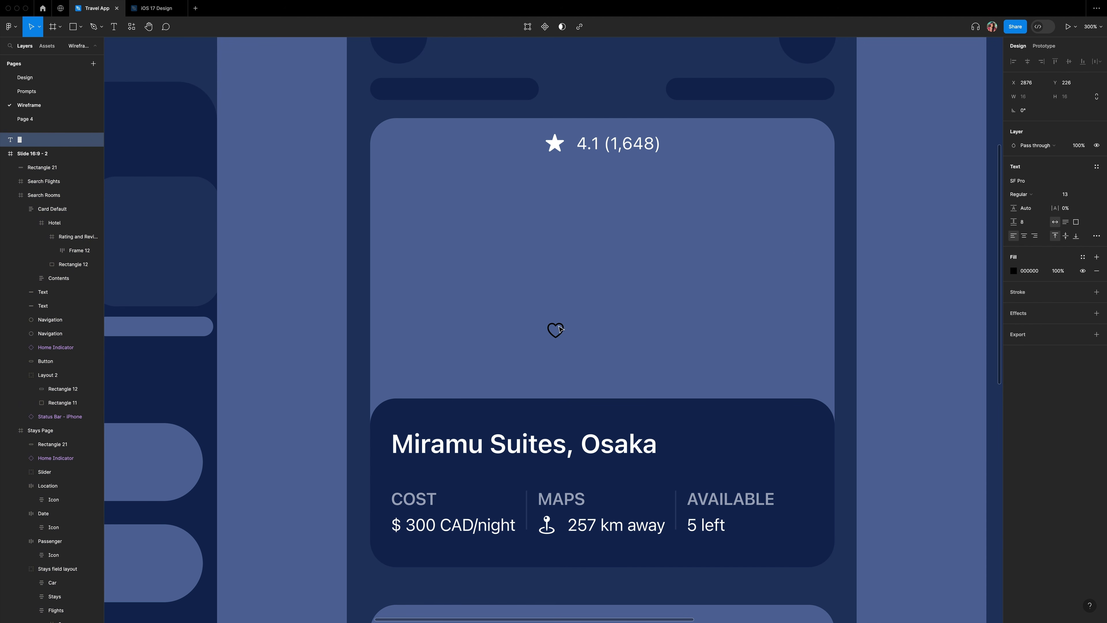
drag(553, 330, 783, 164)
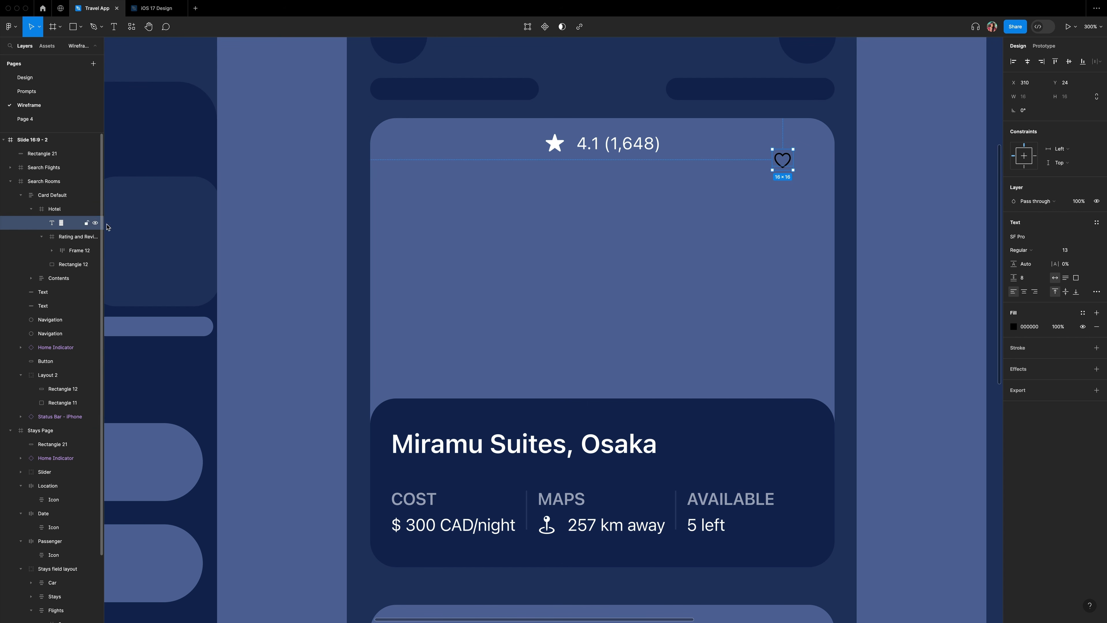
Move the heart into the Contents frame with absolute position and place it at the far end of the hotel name's row.
click(53, 212)
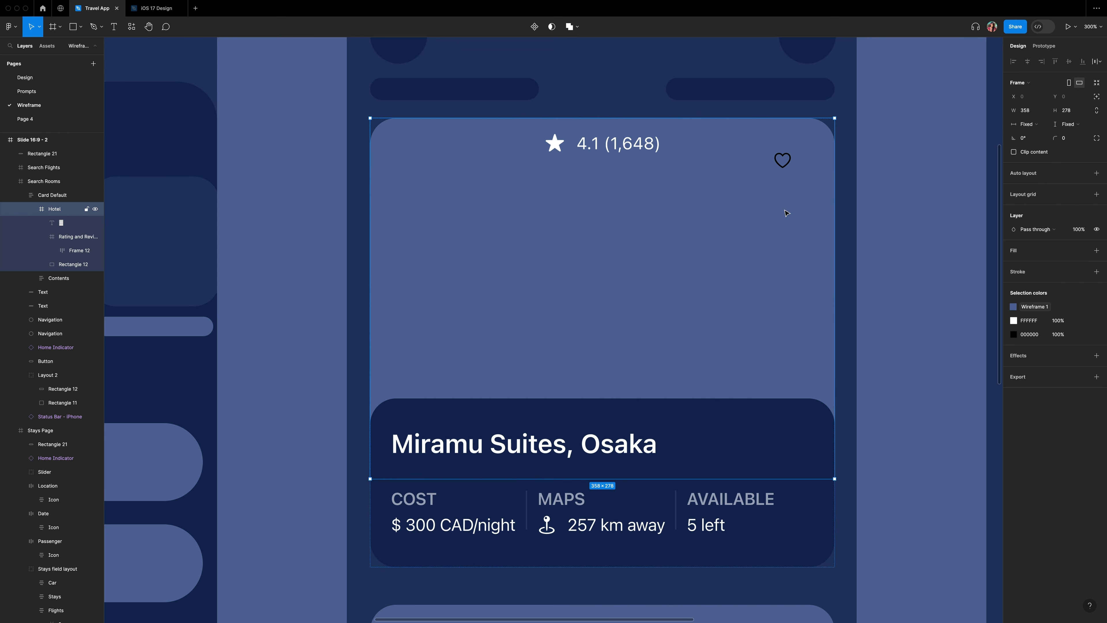
click(783, 161)
scroll(781, 166, down, 1)
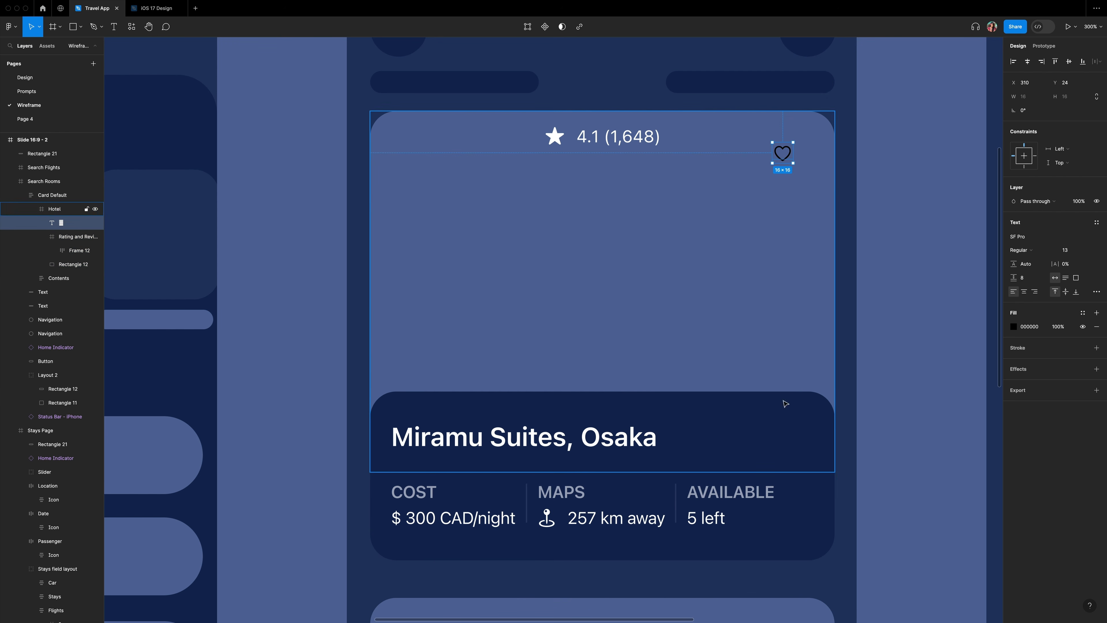
drag(783, 155, 794, 436)
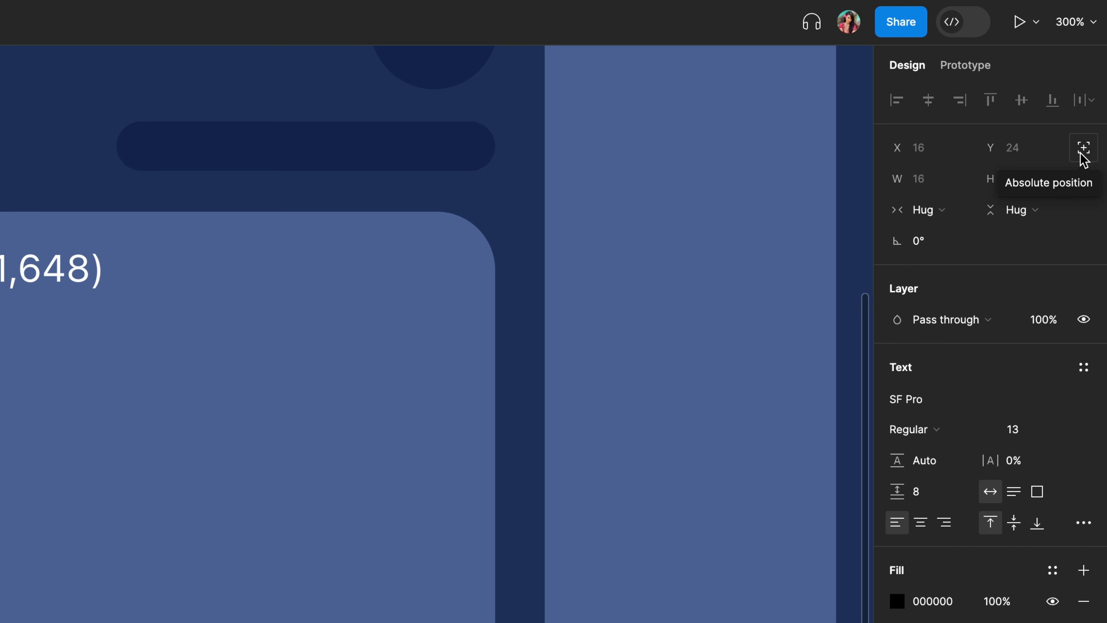
click(1080, 150)
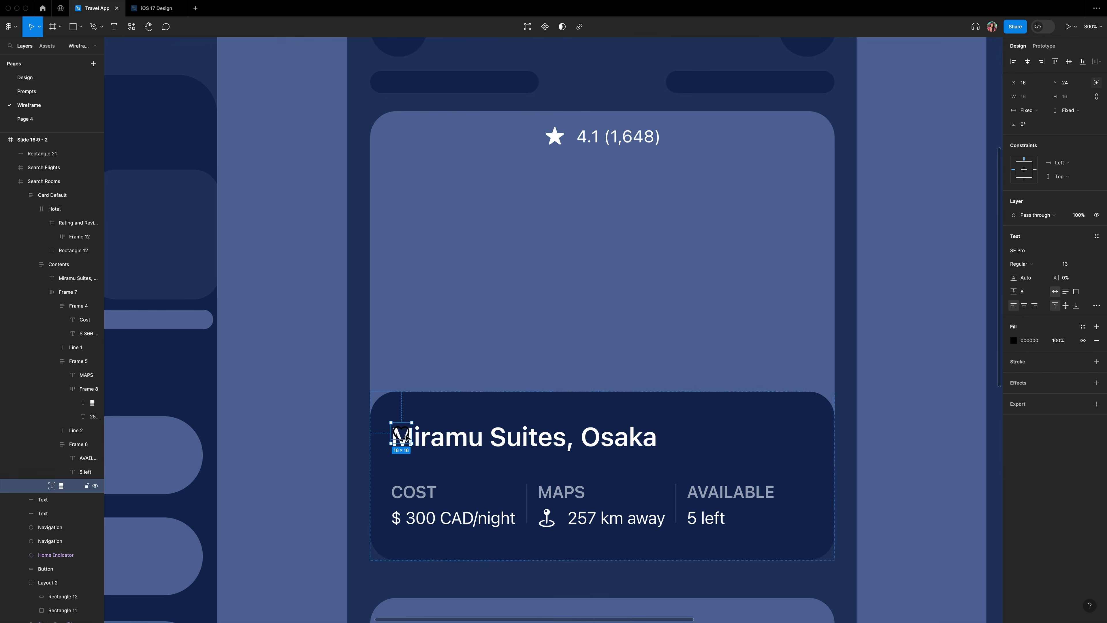
drag(393, 430, 780, 441)
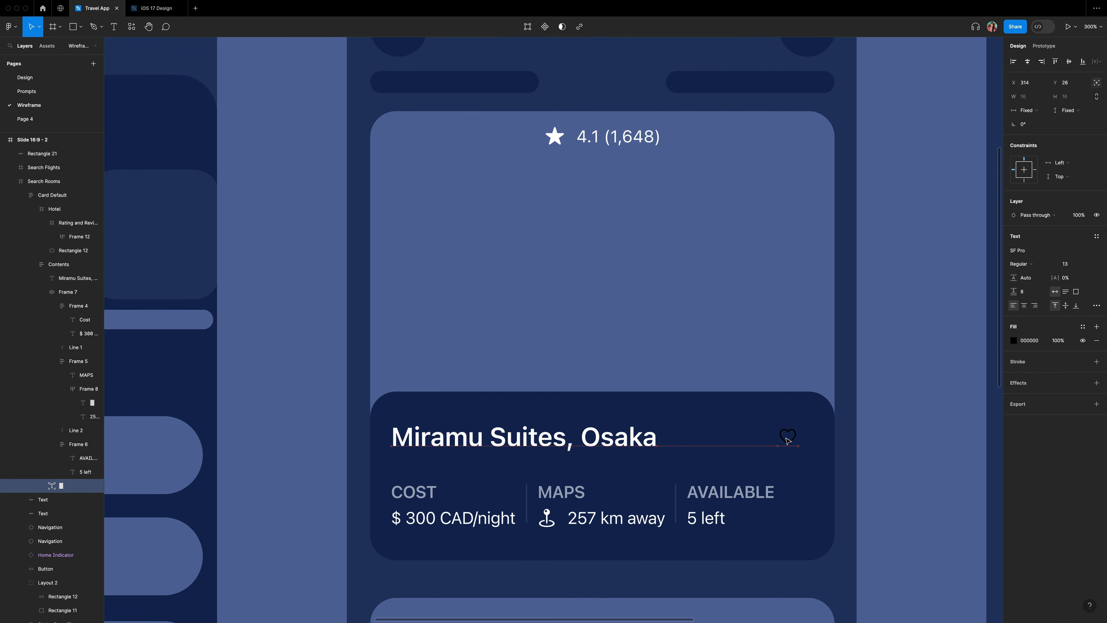
Change the heart symbol's fill colour to FFFFFF.
click(1014, 341)
text(ffffff)
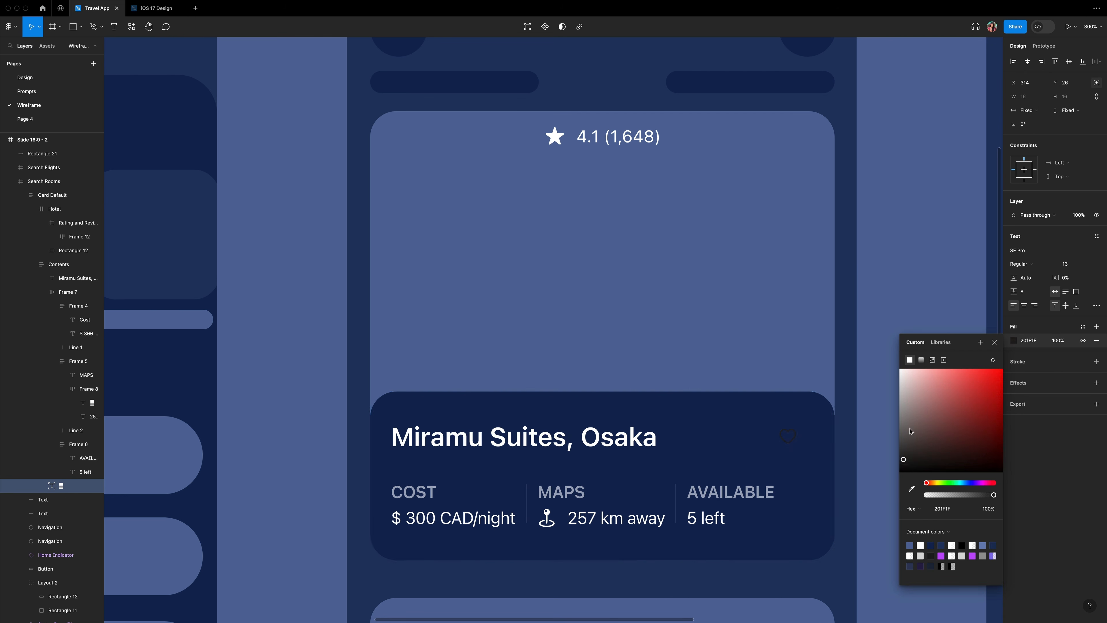
key(Return)
click(995, 342)
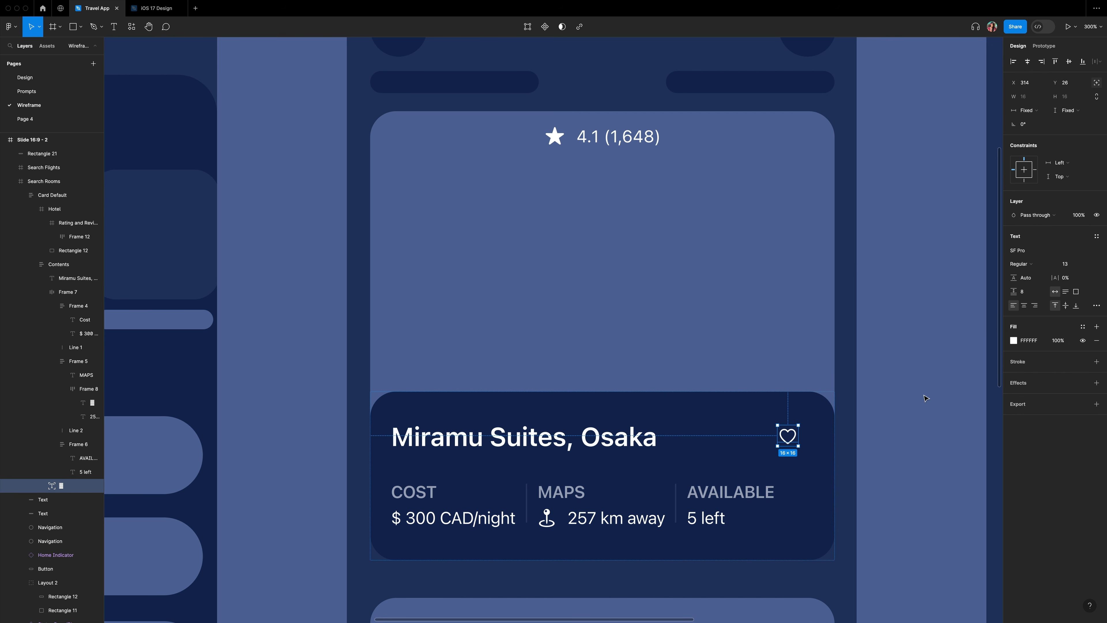
click(926, 398)
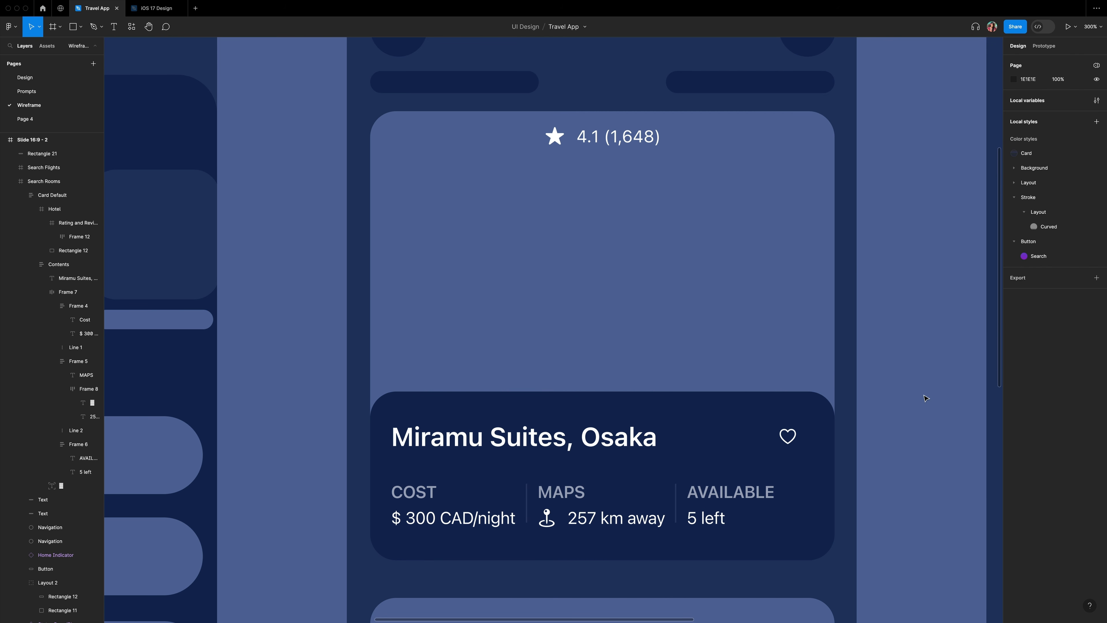
Move the heart back to the upper right corner of the hotel image and set its font size to 20.
scroll(785, 436, up, 1)
drag(787, 436, 786, 162)
click(1076, 251)
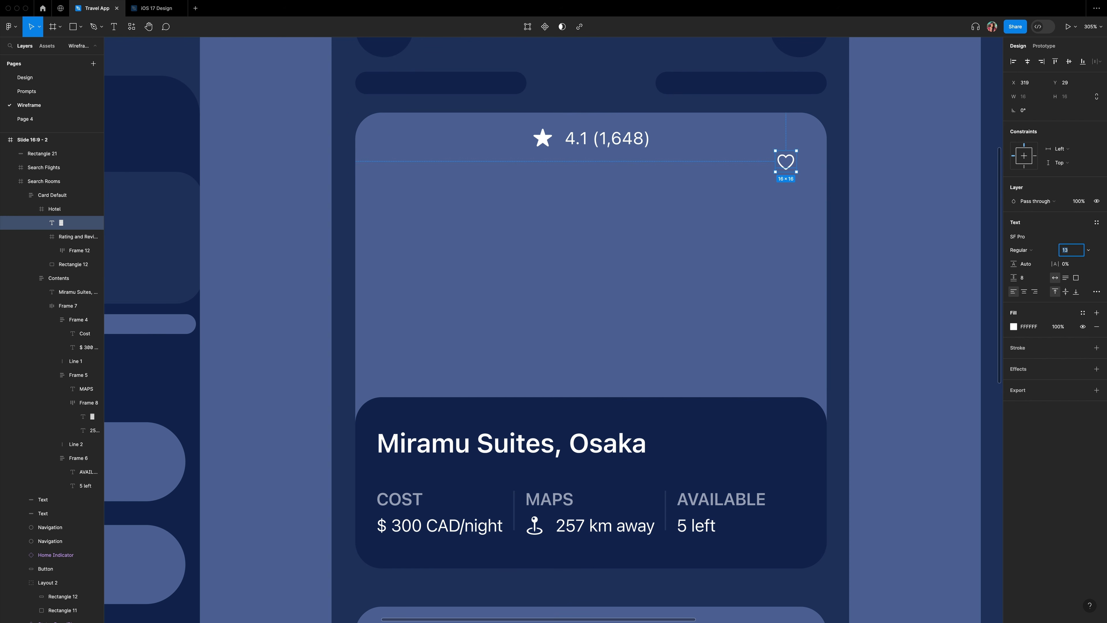
text(20)
key(Return)
Position the heart at X 313, Y 20 so it sits 20 px from the Hotel frame's top and right edges.
drag(790, 167, 782, 153)
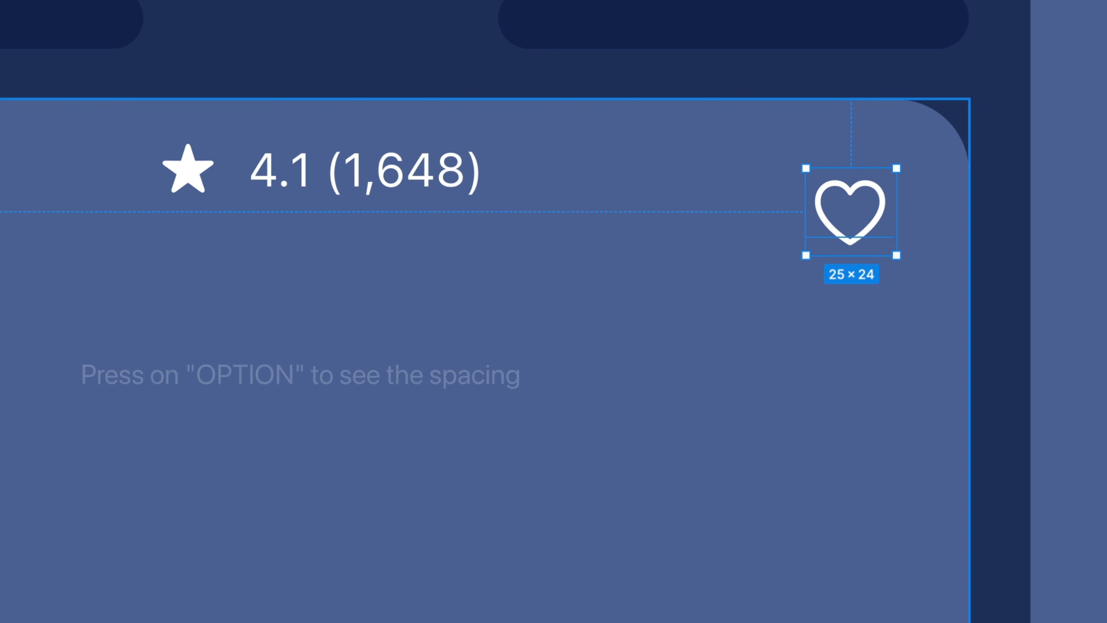
key(alt)
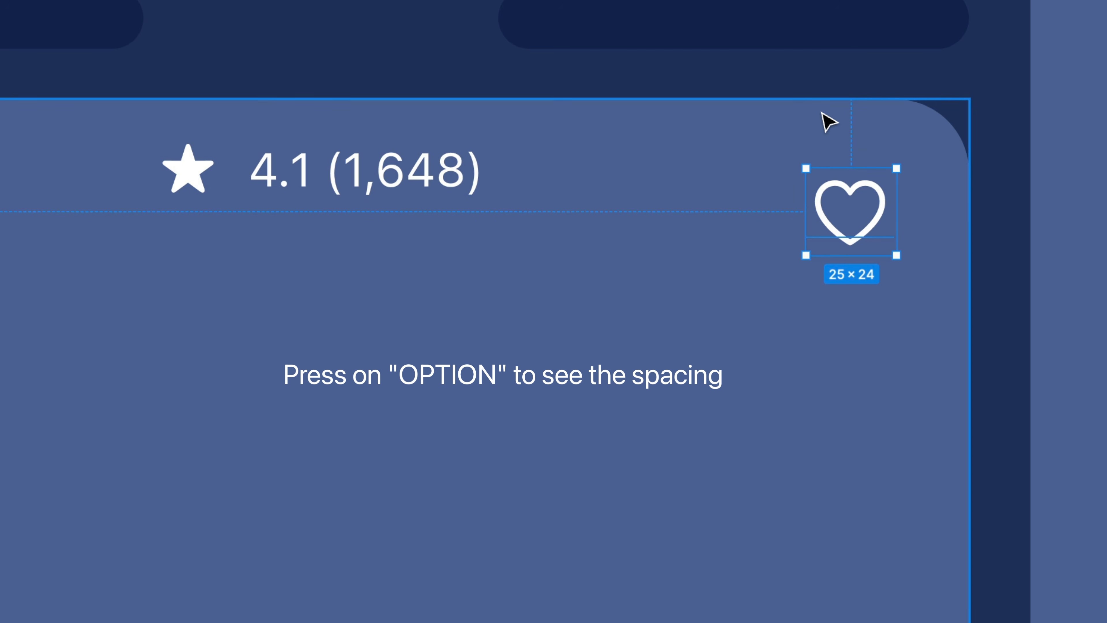
key(Down)
key(alt)
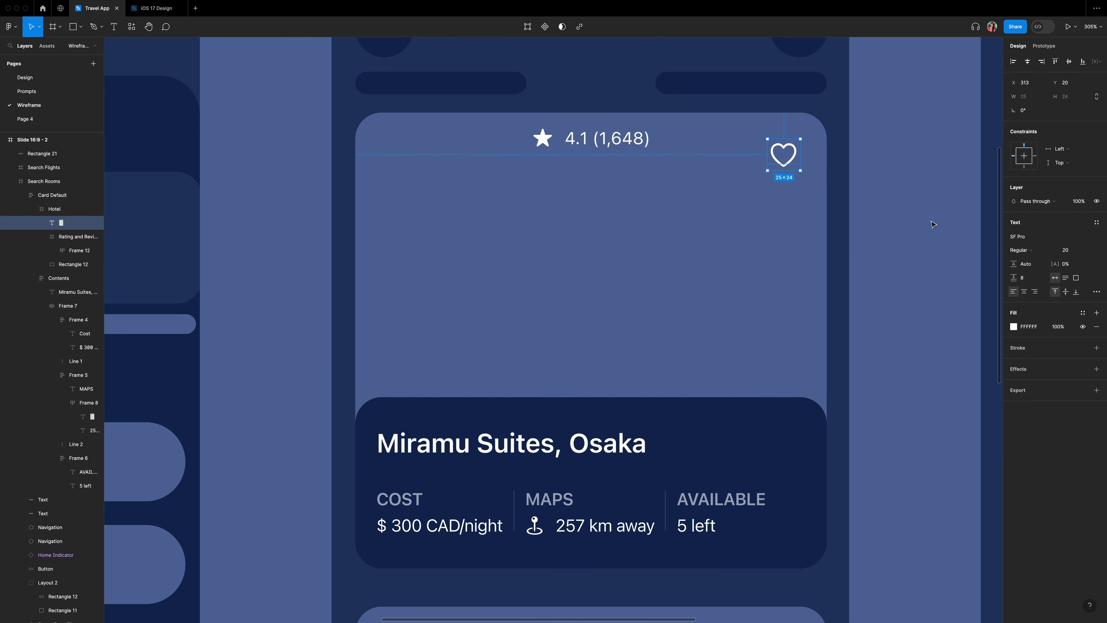
click(929, 229)
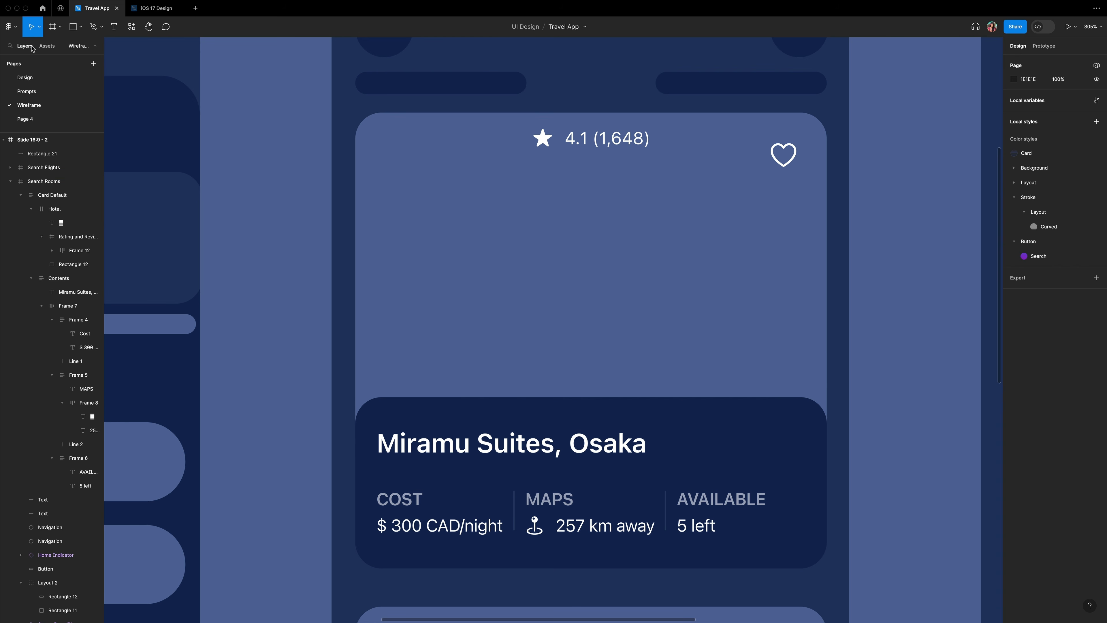
Search the assets for "control" and add the page control component with 4 dots to the Hotel frame.
key(alt+2)
text(d)
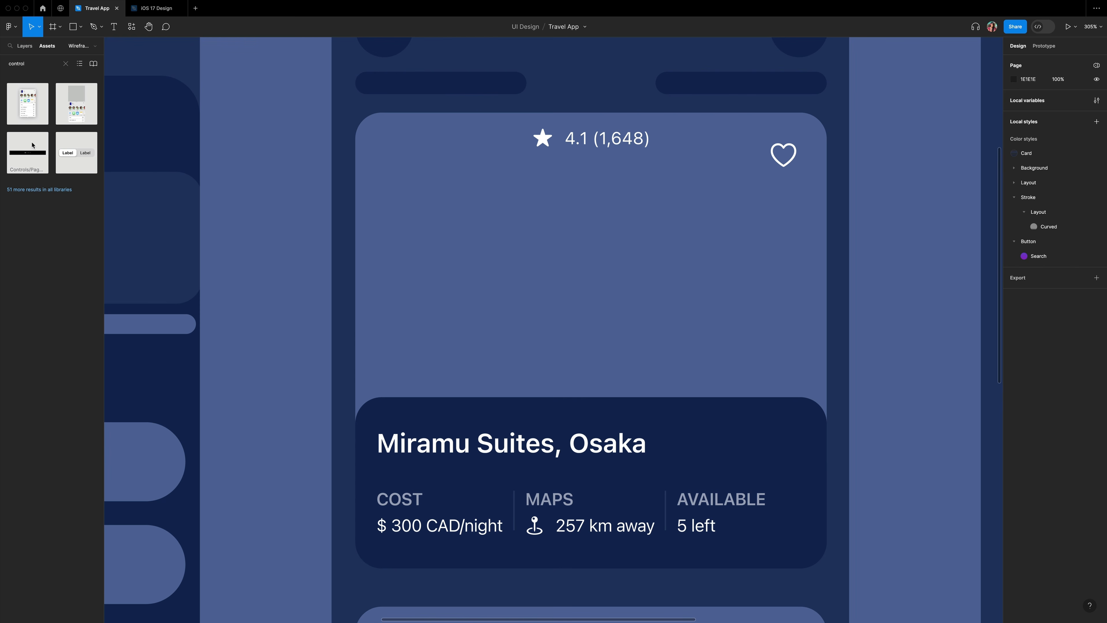
drag(540, 367, 541, 368)
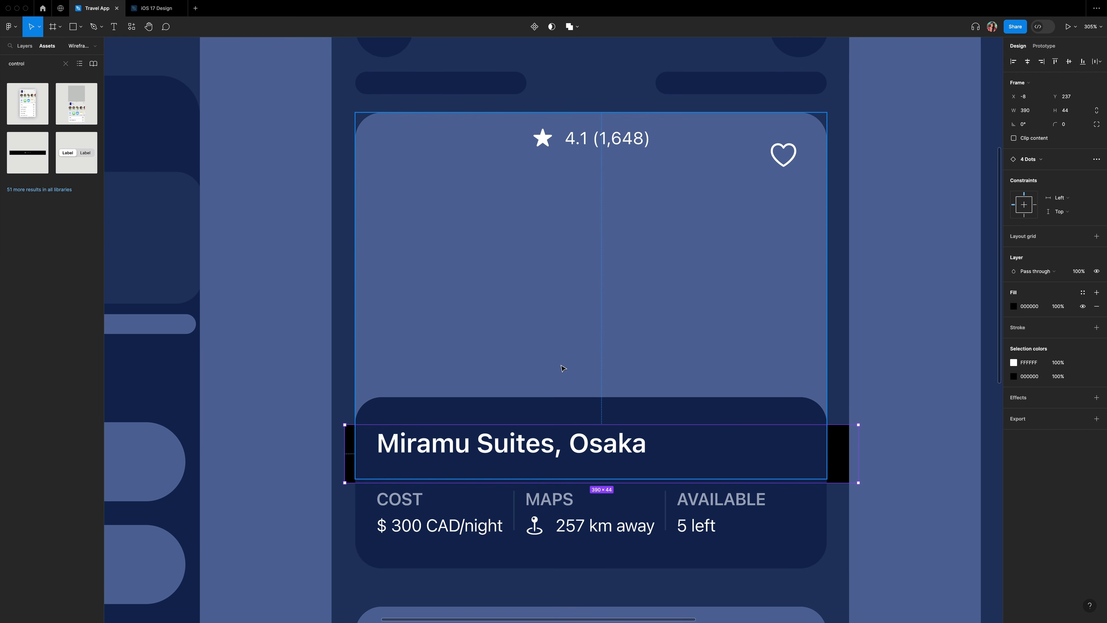
click(25, 46)
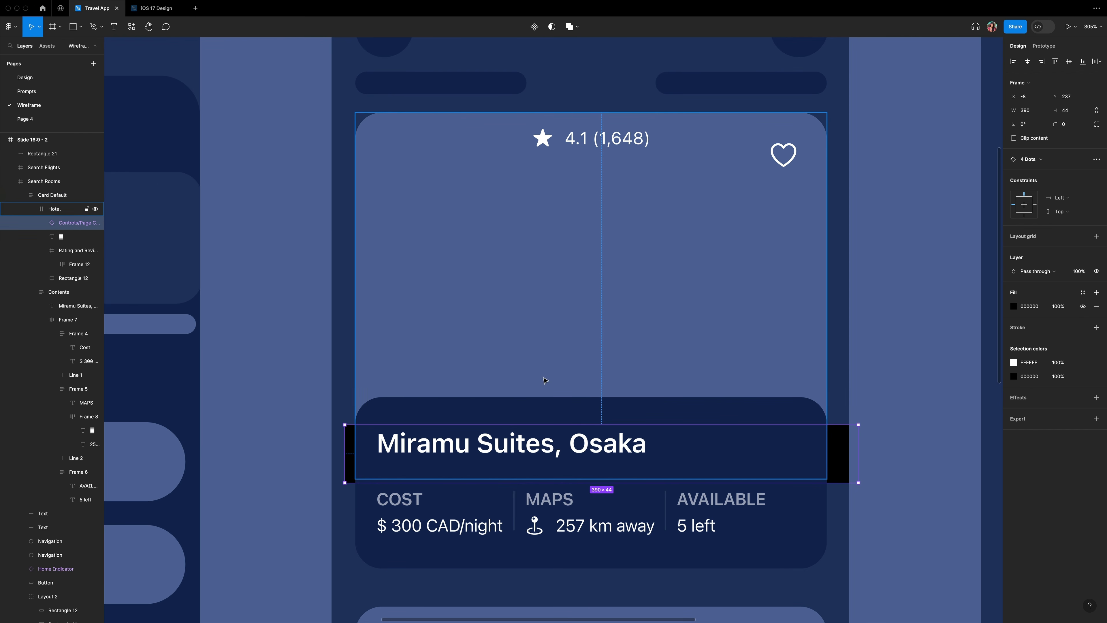
Raise the page control to Y 172, directly above the details panel, and clip the Hotel frame's content.
key(shift+Up)
key(shift+Up)
key(shift+Up)
key(shift+Up)
key(shift+Up)
key(shift+Up)
key(Up)
key(Up)
key(Up)
key(Up)
key(Up)
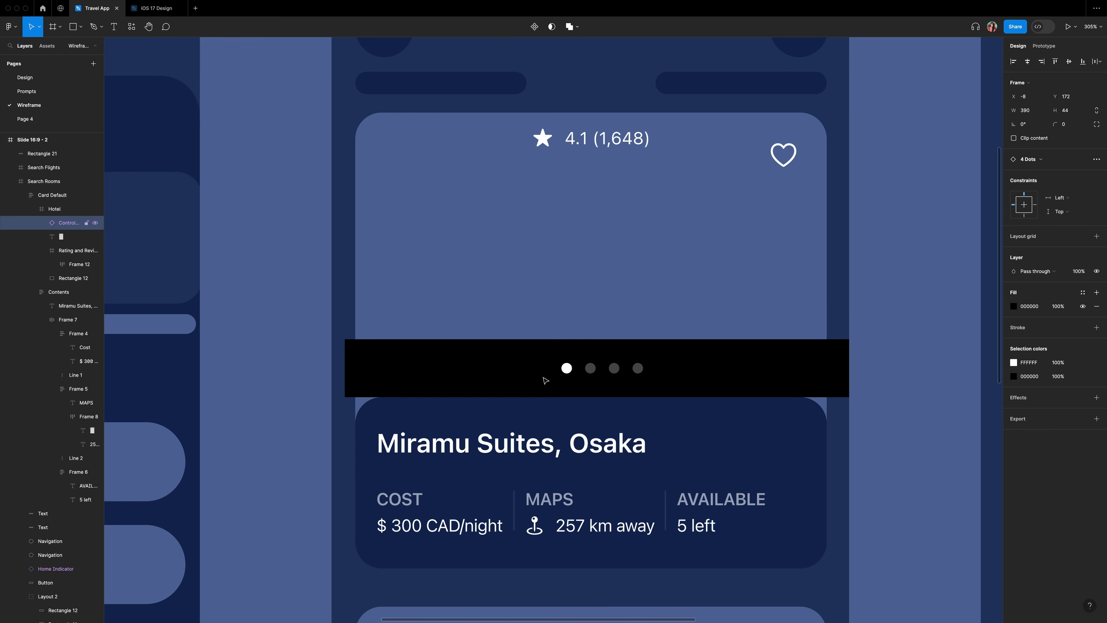
click(50, 210)
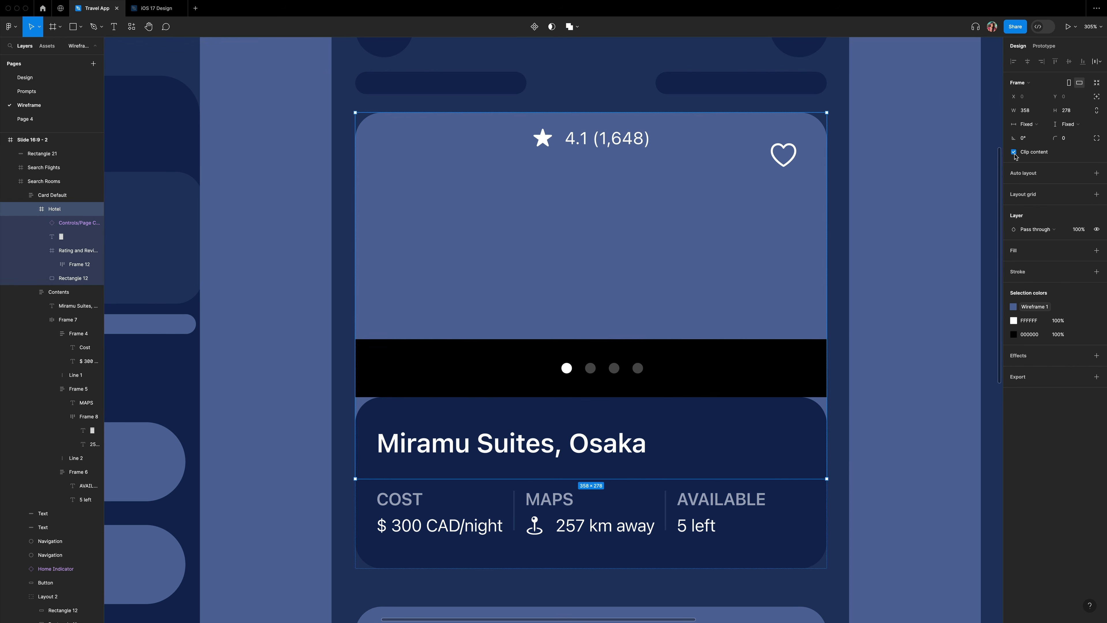
Centre the page control horizontally in the Hotel frame and remove its black background fill.
click(468, 348)
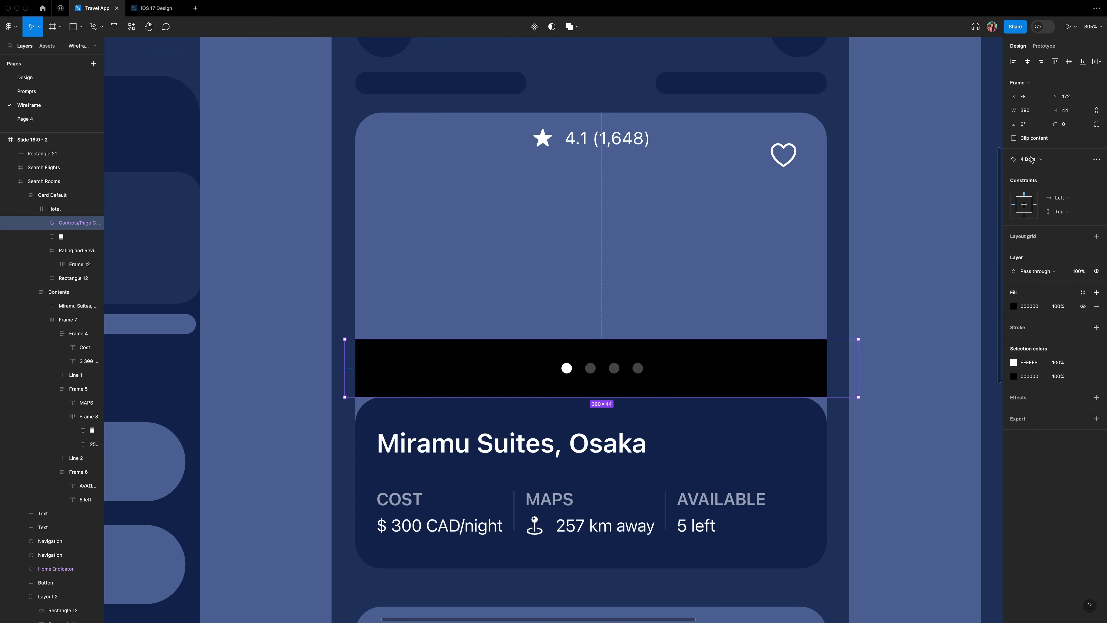
key(alt+h)
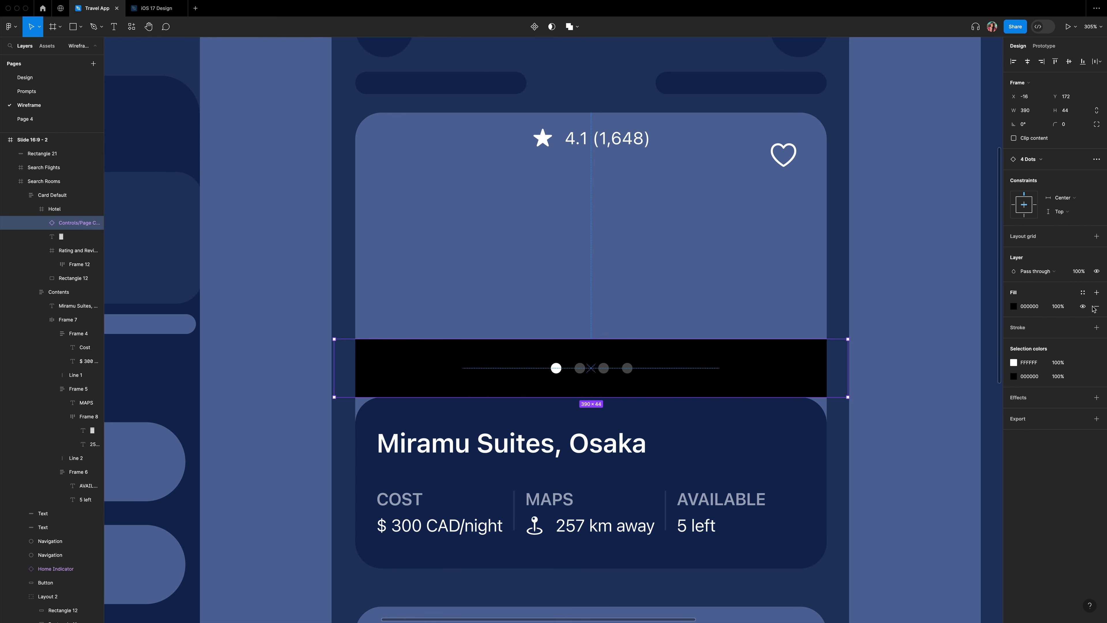
click(1083, 307)
Replace the Layout 2 placeholder card below the hotel card with a copy of the Card Default frame.
click(464, 354)
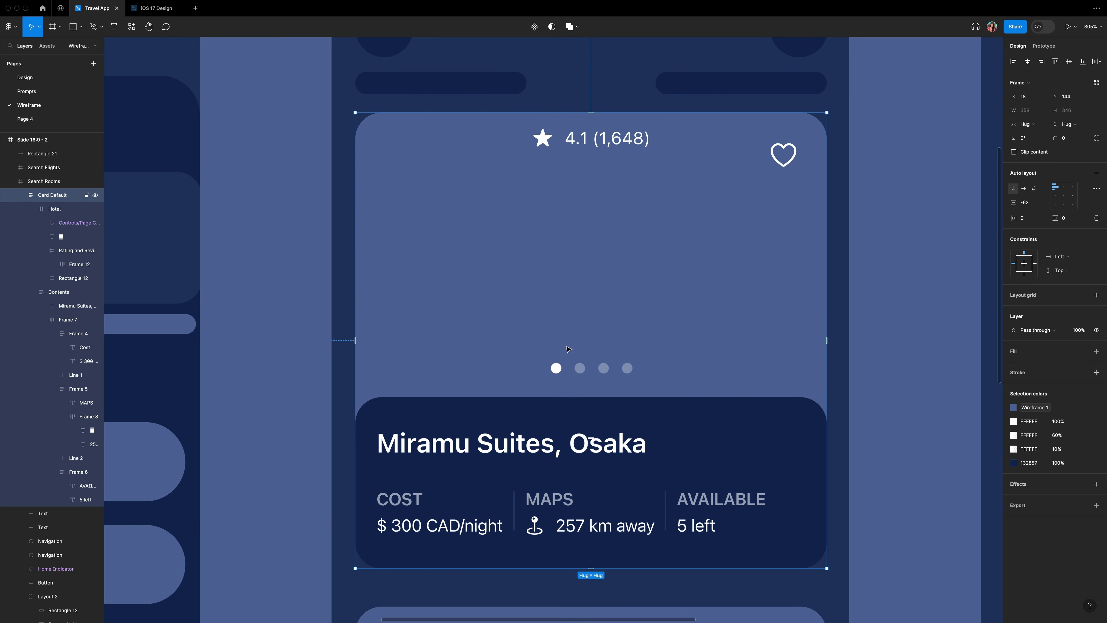
right_click(494, 314)
click(508, 320)
scroll(538, 321, down, 10)
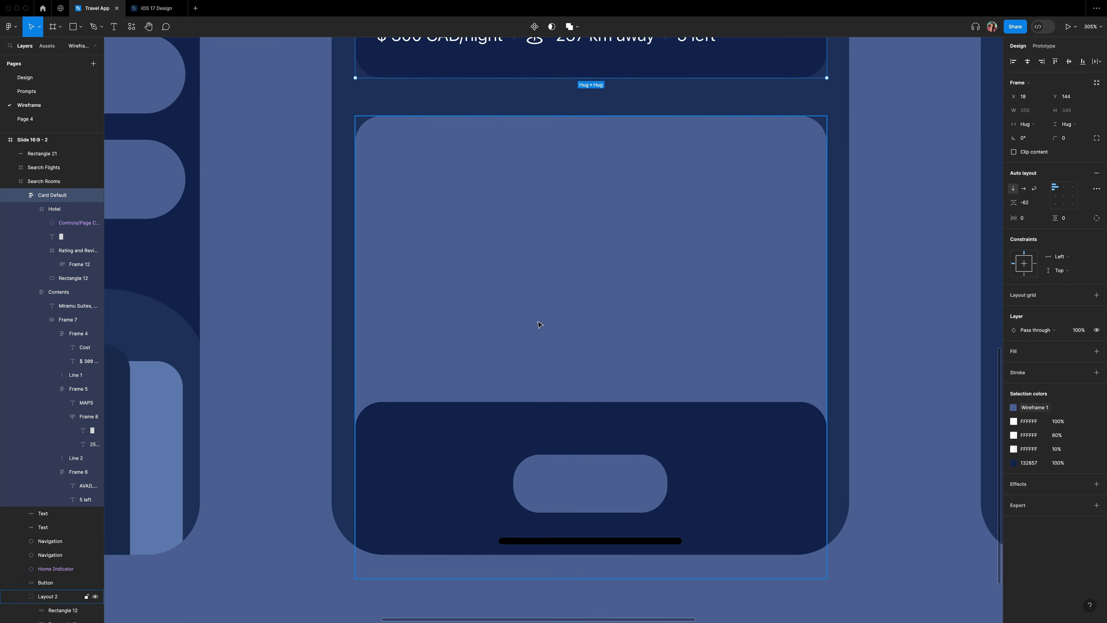
click(538, 325)
right_click(539, 324)
click(551, 350)
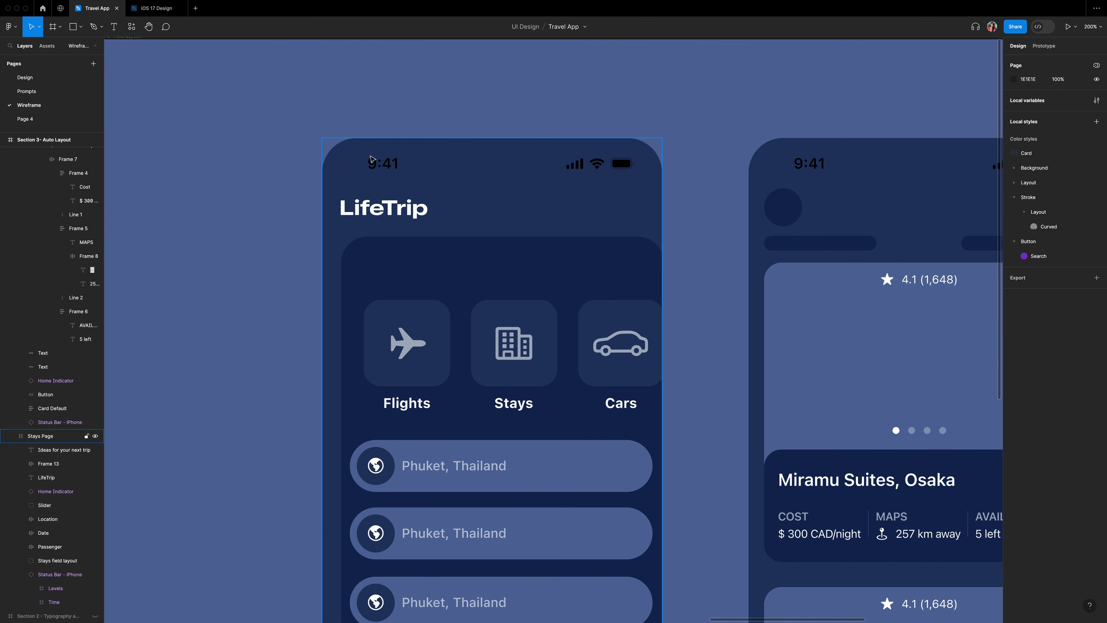
click(494, 164)
click(1060, 192)
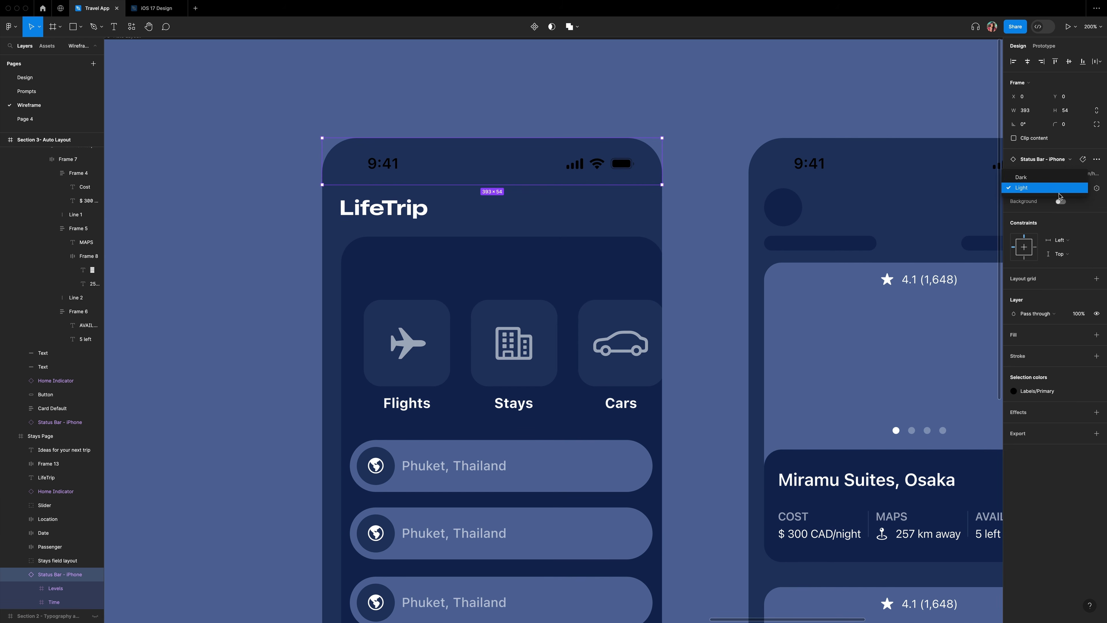
click(1053, 177)
Set the mode of the Stays Page's home indicator to Dark.
scroll(674, 135, down, 9)
click(462, 485)
click(455, 494)
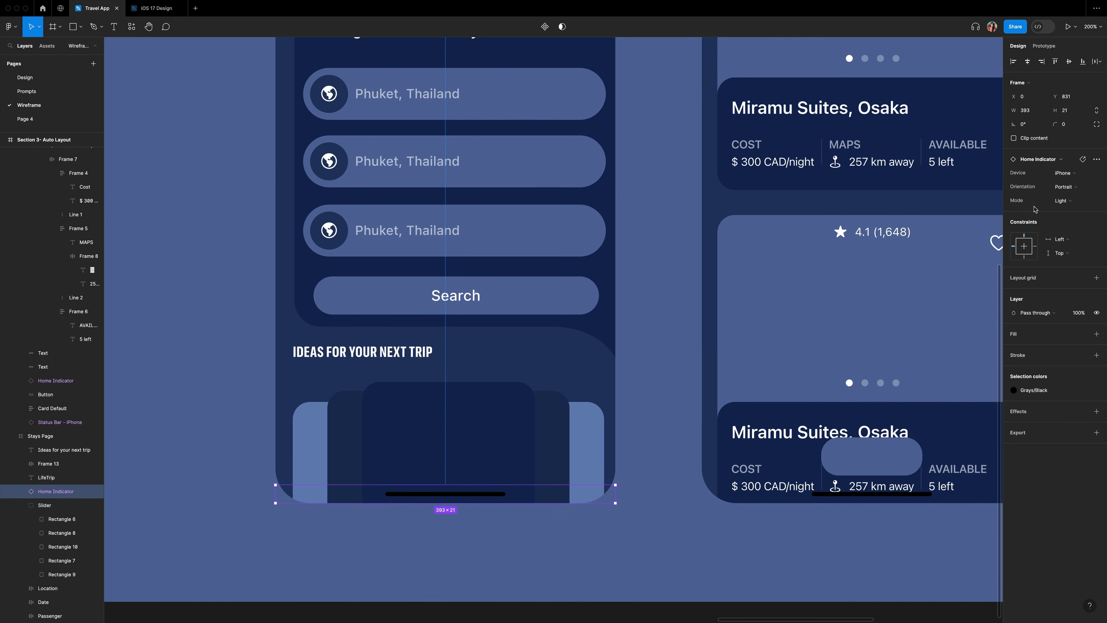
click(1067, 199)
click(1064, 215)
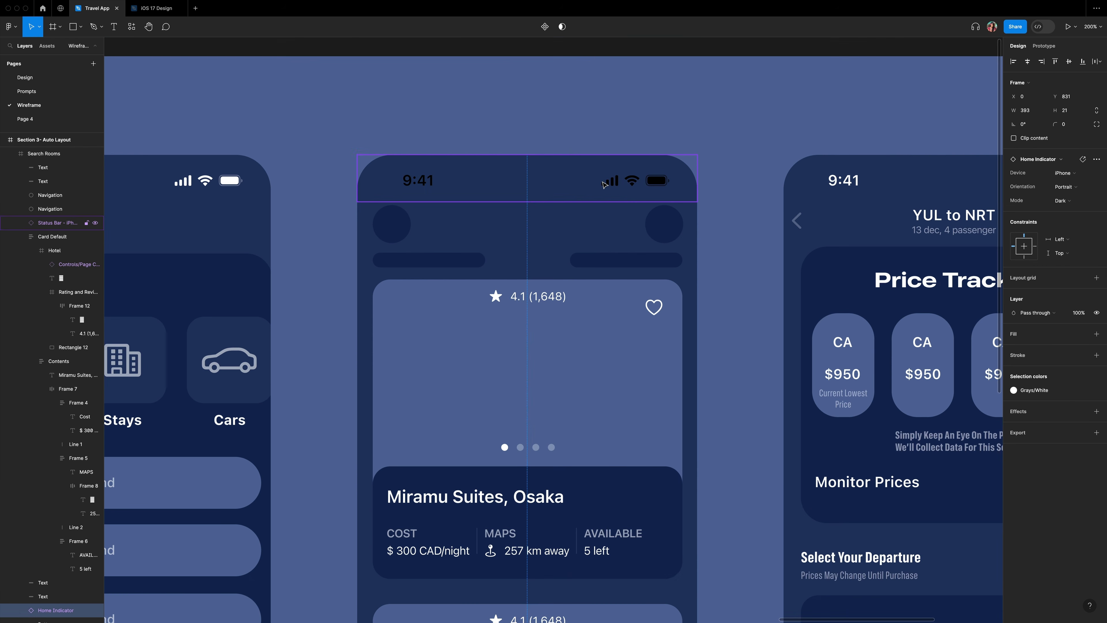
scroll(605, 185, right, 3)
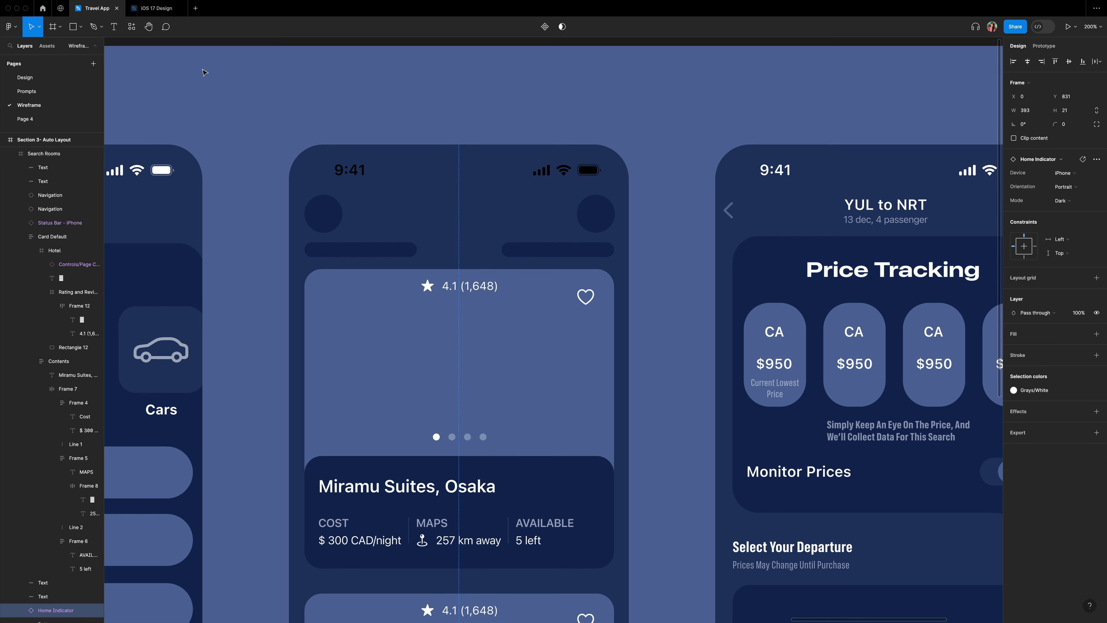
Replace the Search Rooms screen's status bar and circle placeholders with the library's iPhone Navigation Bar component.
click(47, 45)
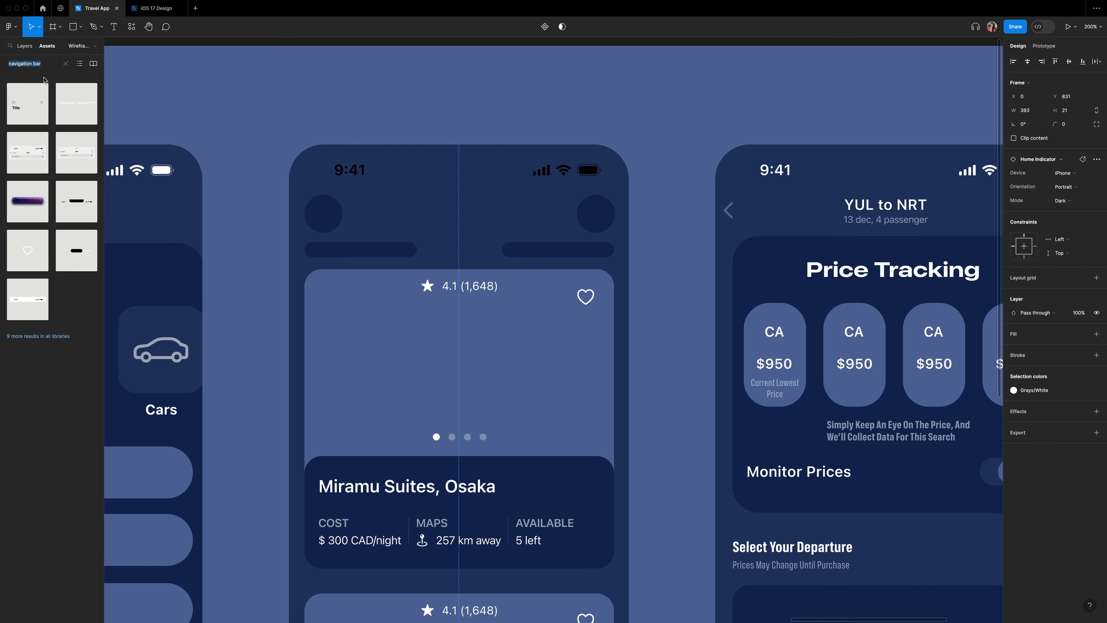
drag(26, 151, 431, 355)
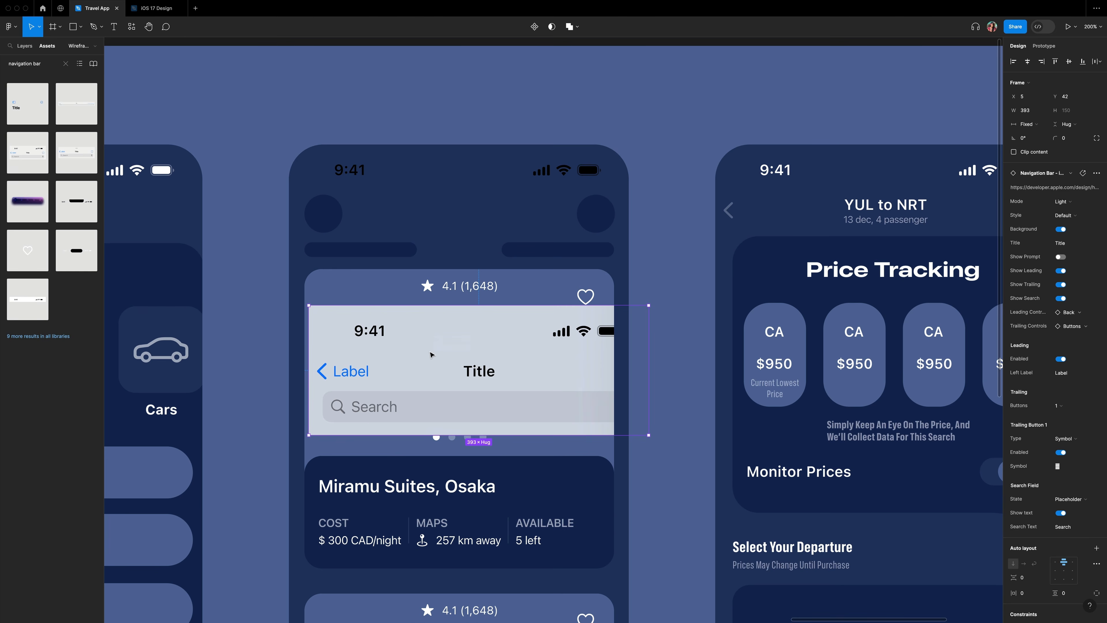
right_click(405, 336)
click(419, 316)
key(Delete)
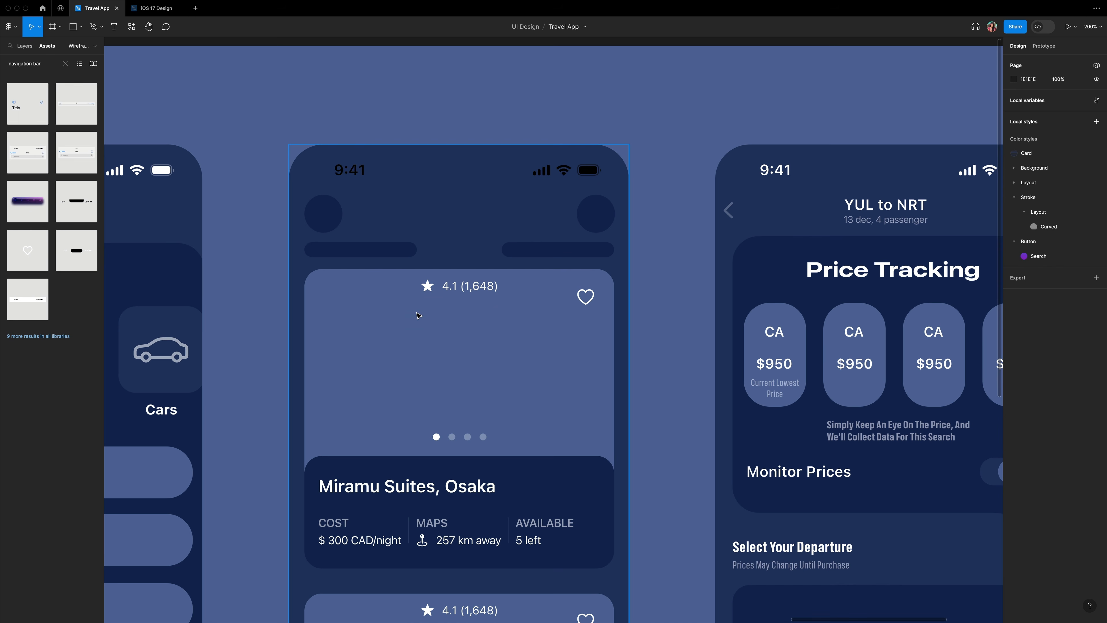
click(405, 170)
shift+click(598, 215)
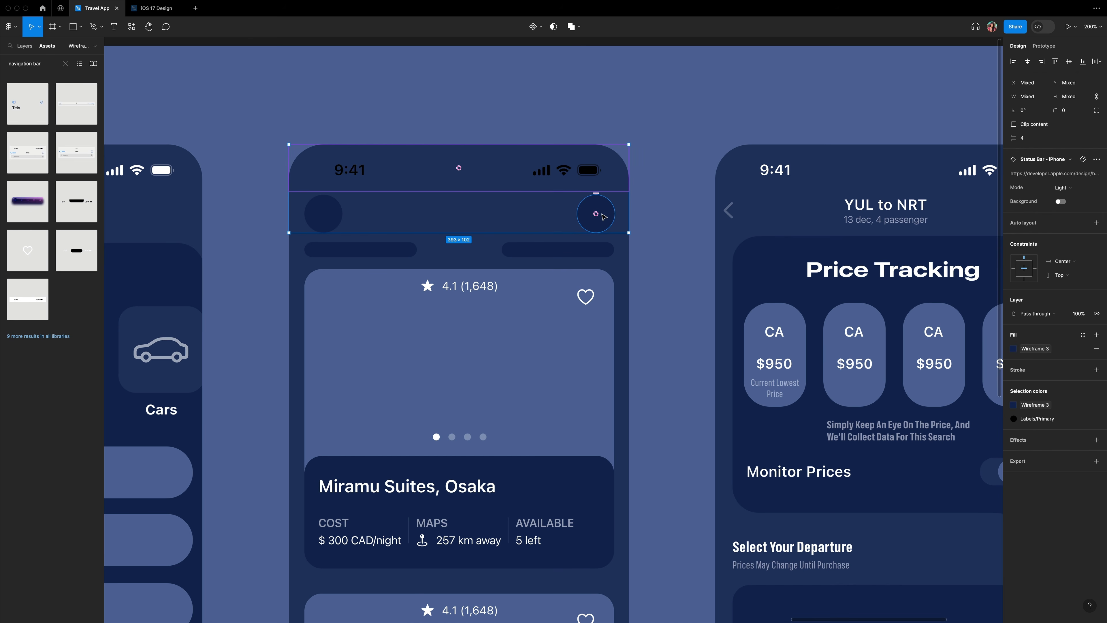
right_click(453, 174)
click(457, 206)
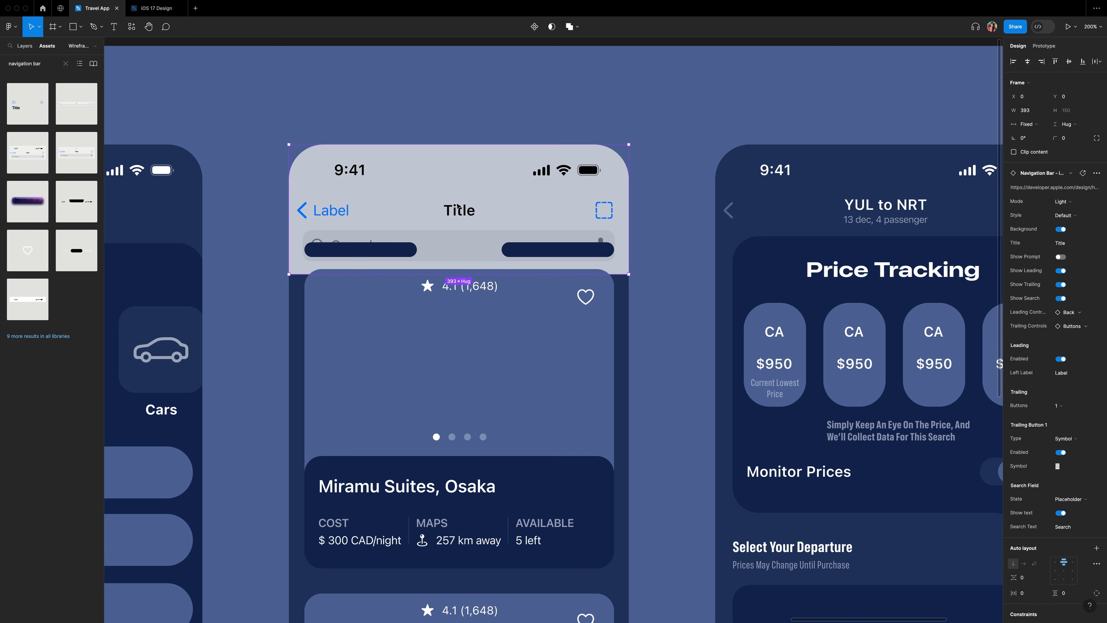
Turn off the Search Rooms navigation bar's background and set its mode to Dark.
click(25, 46)
click(1061, 228)
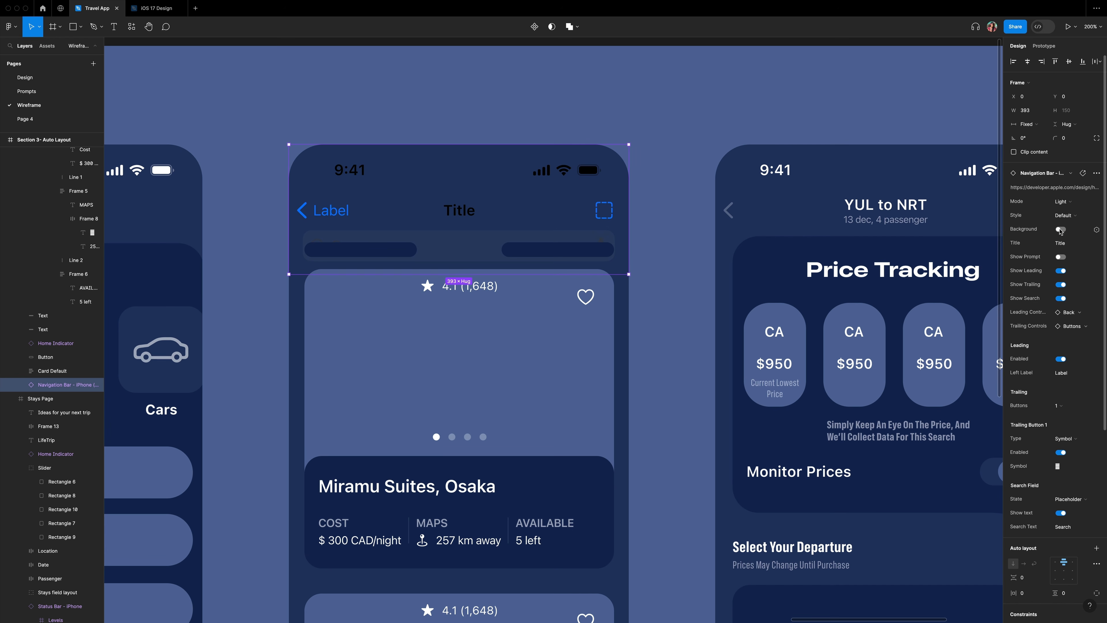
click(1063, 201)
click(1042, 213)
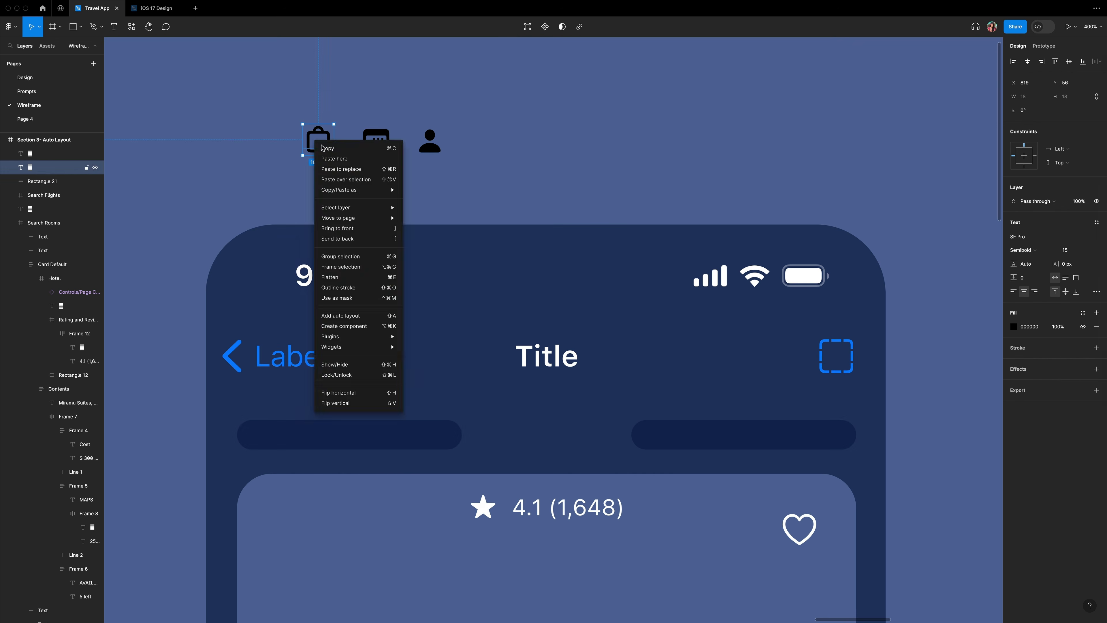
Move the bag symbol into the navigation bar's trailing button and set the bar's title to "Osaka, Japan".
key(Delete)
click(463, 326)
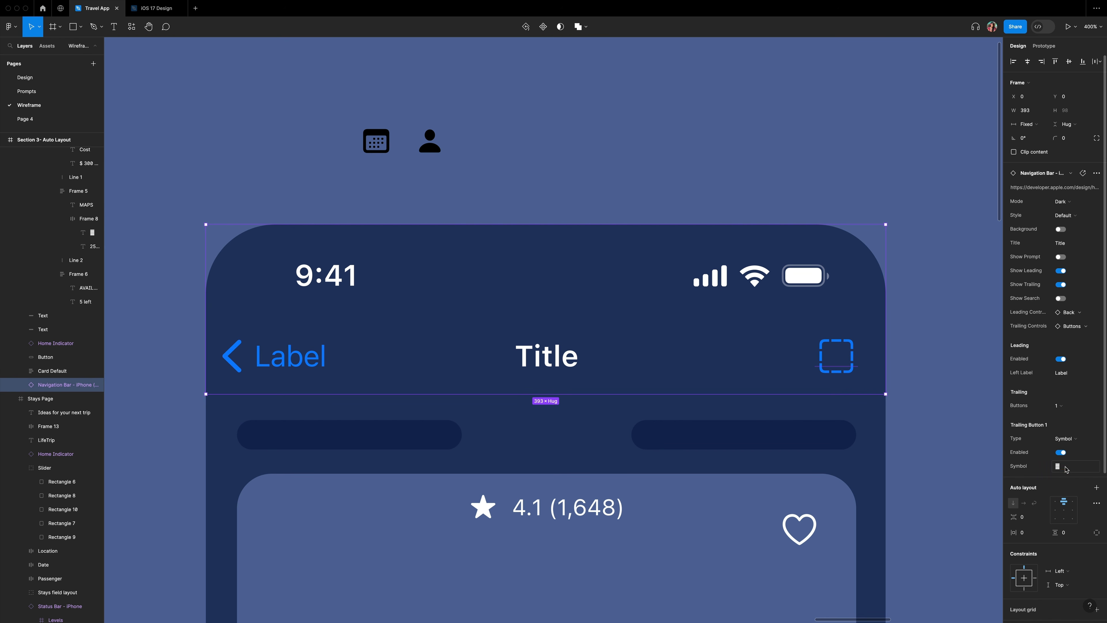
key(Return)
click(1077, 247)
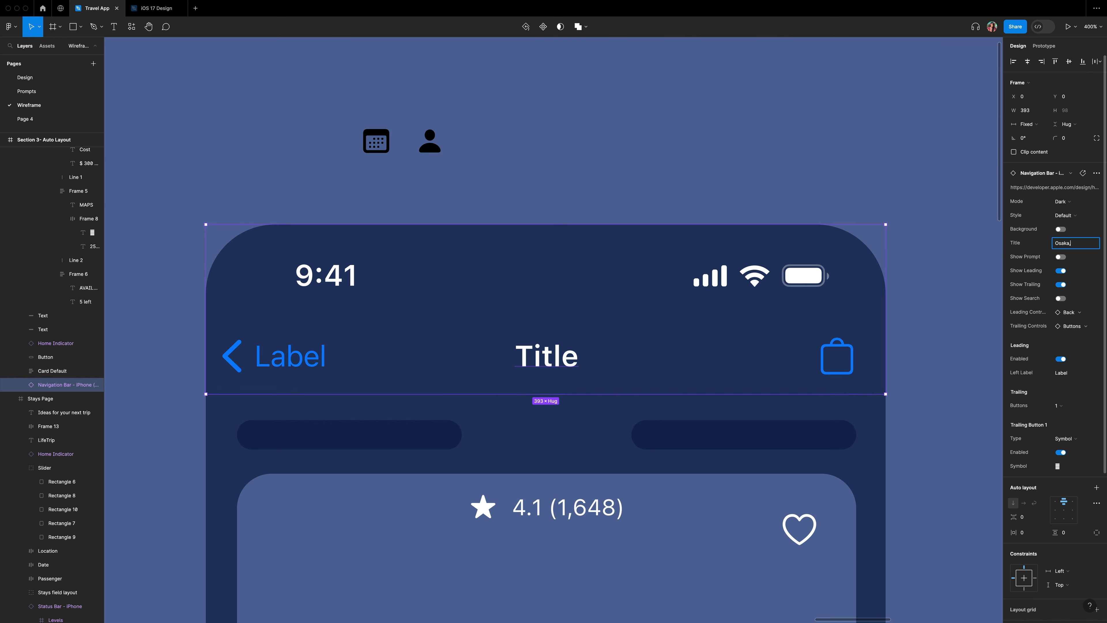
text(Osaka, Japan)
key(Return)
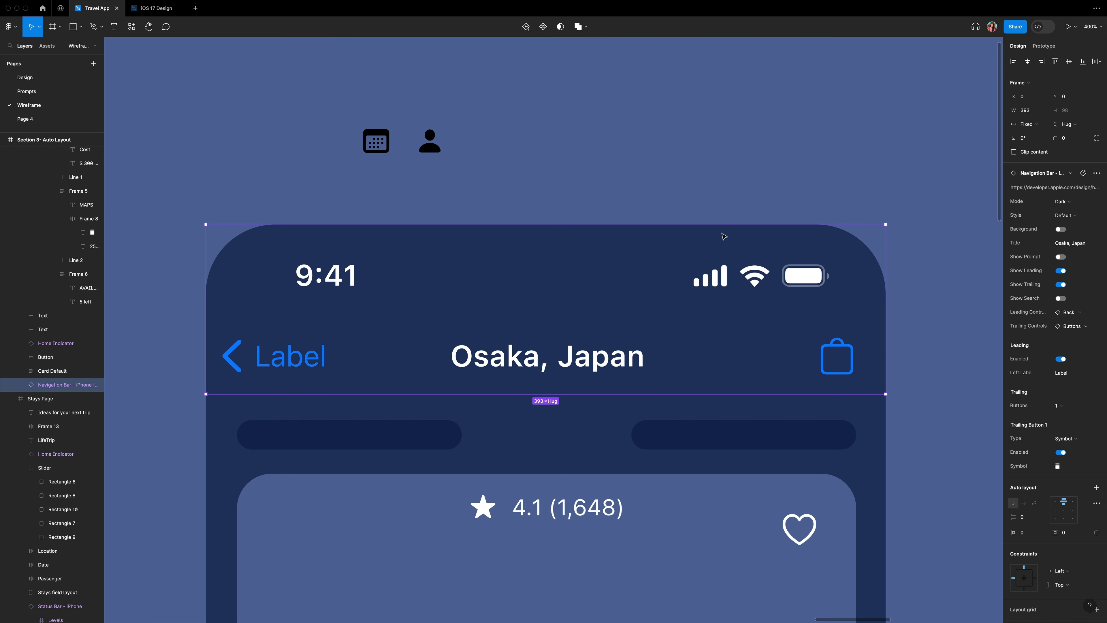
Delete the two rounded text placeholders between the navigation bar and the hotel card.
click(392, 435)
shift+click(689, 437)
key(Delete)
click(429, 440)
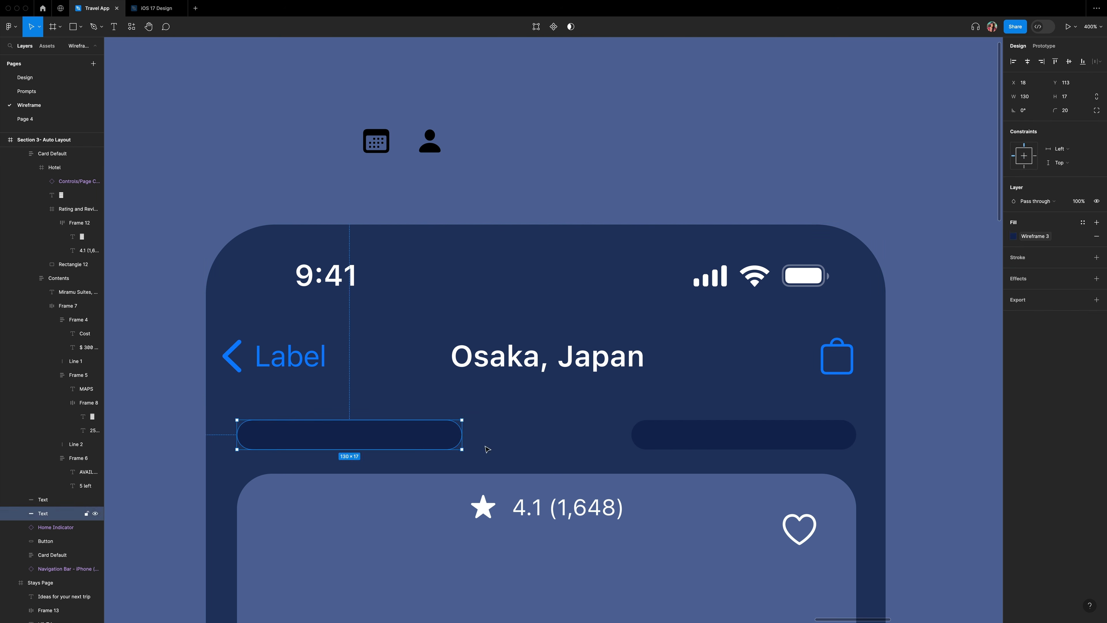
shift+click(715, 437)
key(Delete)
Move the calendar and person icons below the navigation bar and fill both with FFFFFF at 60% opacity.
drag(376, 144, 258, 425)
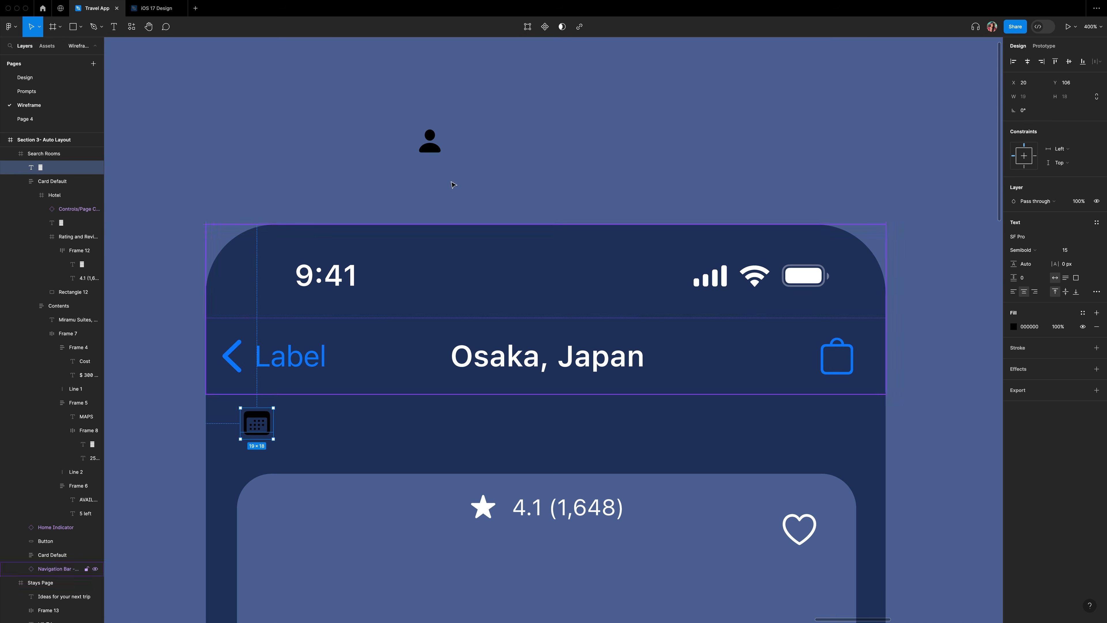
drag(431, 143, 712, 426)
shift+click(264, 425)
click(1015, 363)
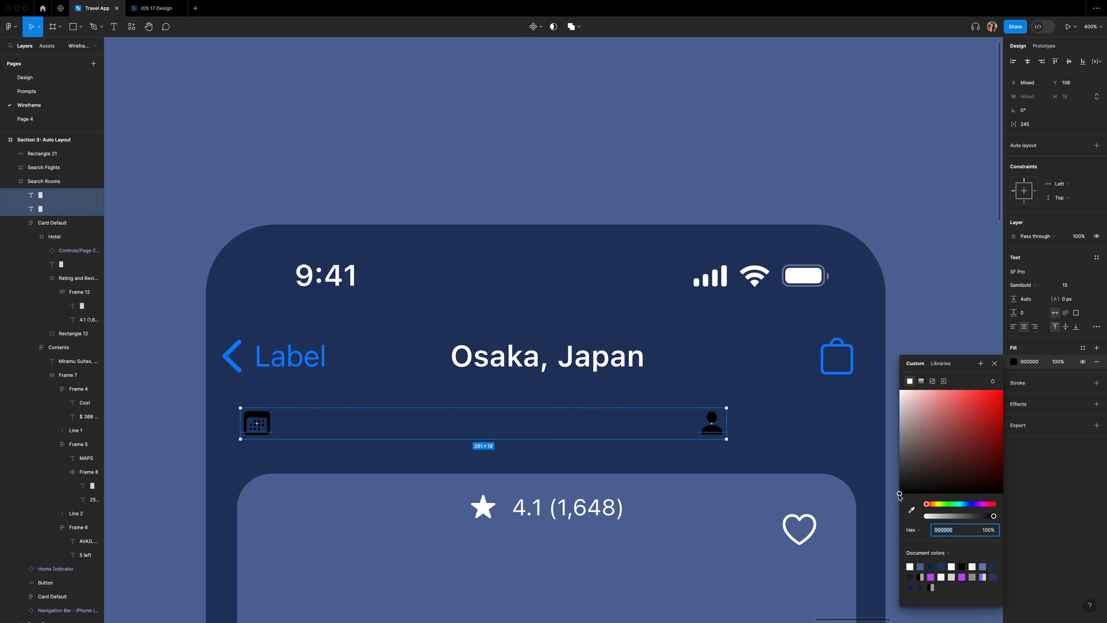
text(fff)
key(Return)
click(1059, 362)
text(60)
key(Return)
click(164, 352)
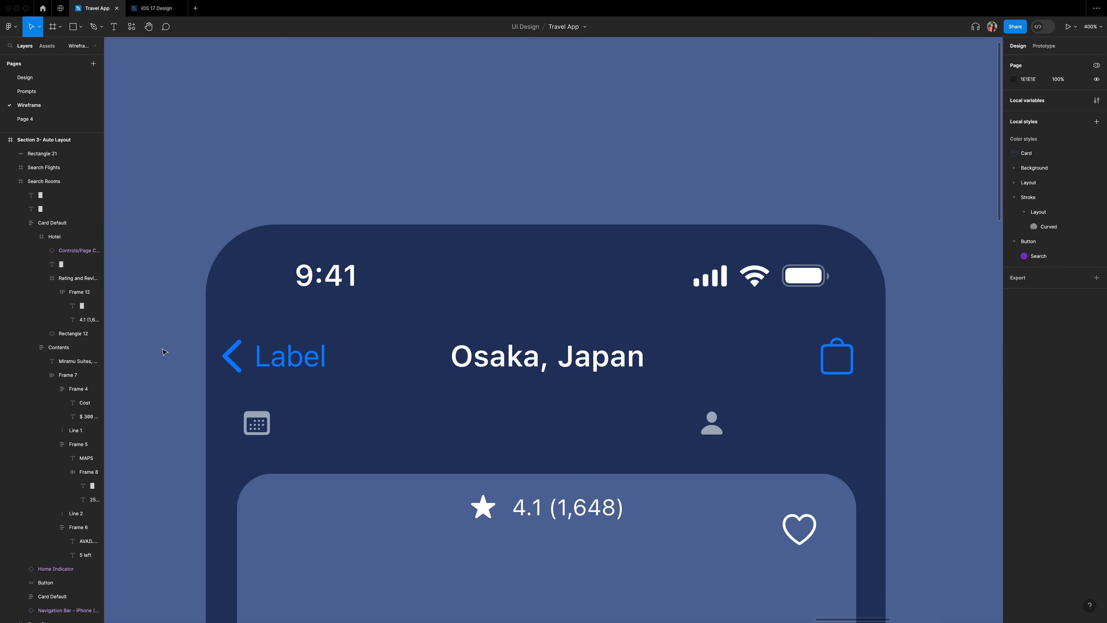
Add the auto-width text "Dec 13- Dec 22" beside the calendar icon.
scroll(163, 352, down, 1)
key(super+plus)
scroll(164, 351, left, 6)
key(t)
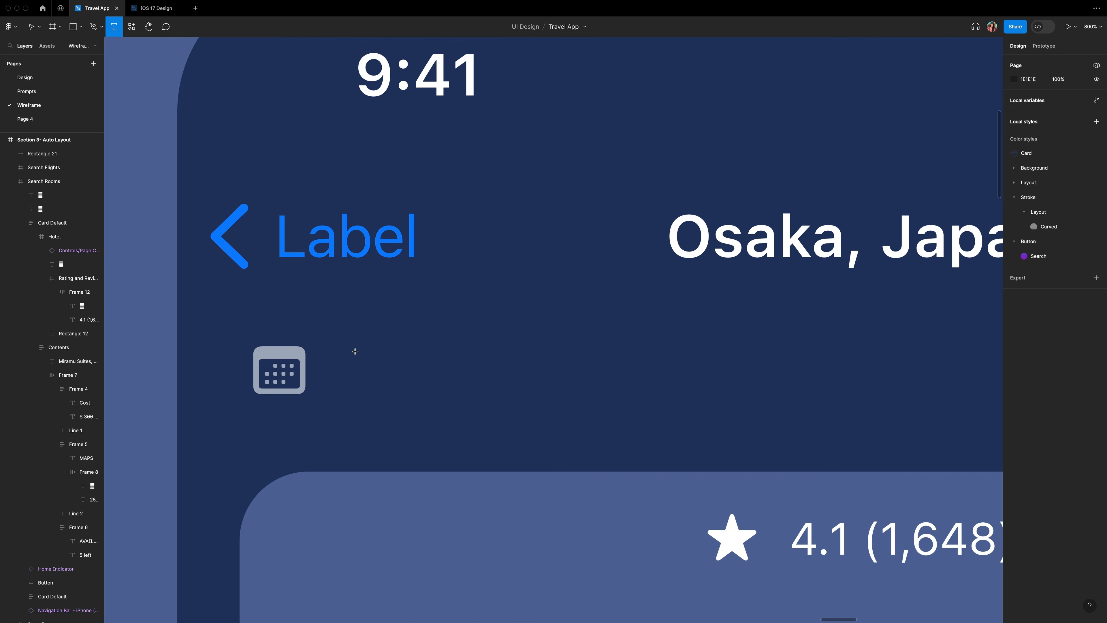
drag(353, 350, 537, 395)
text(Dec 1)
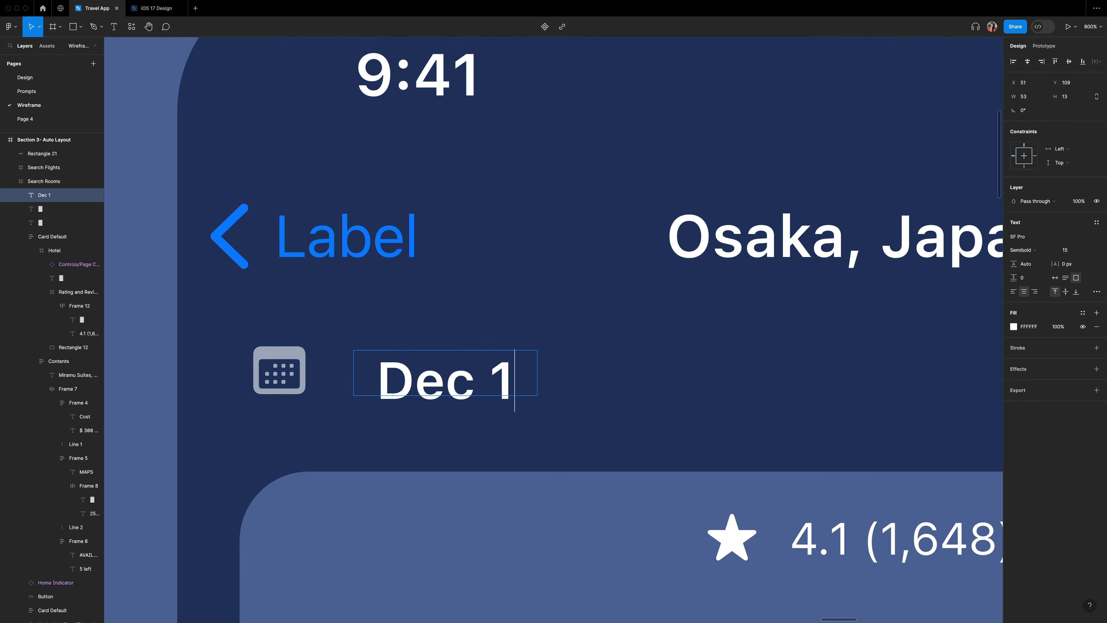
text(3- Dec 22)
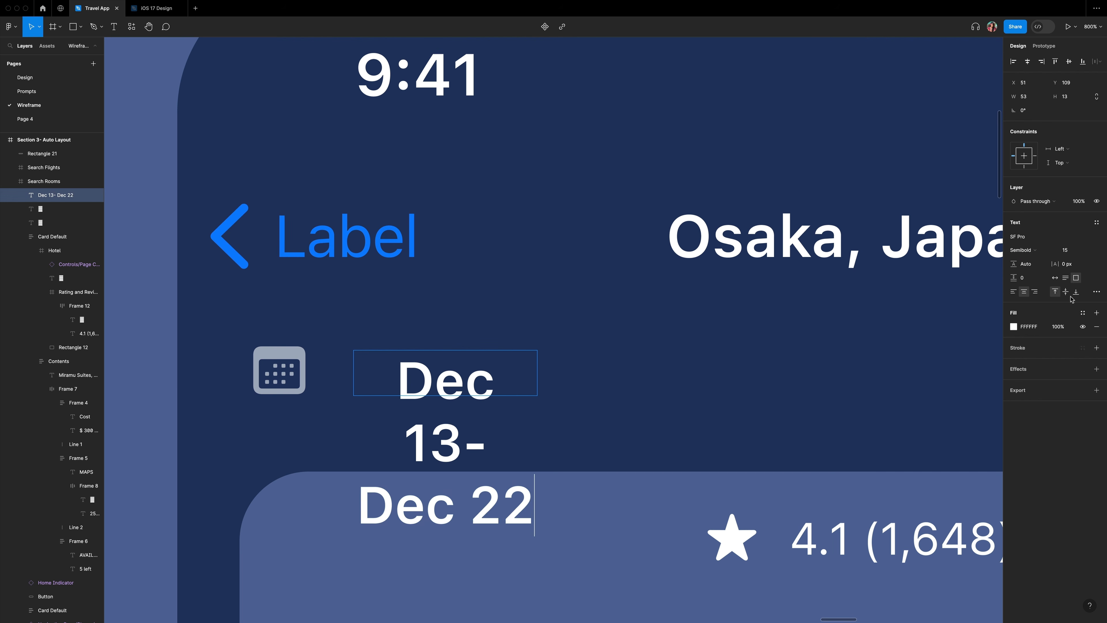
click(1055, 278)
Set the font size of the date text beside the calendar icon to 17.
drag(364, 389, 433, 383)
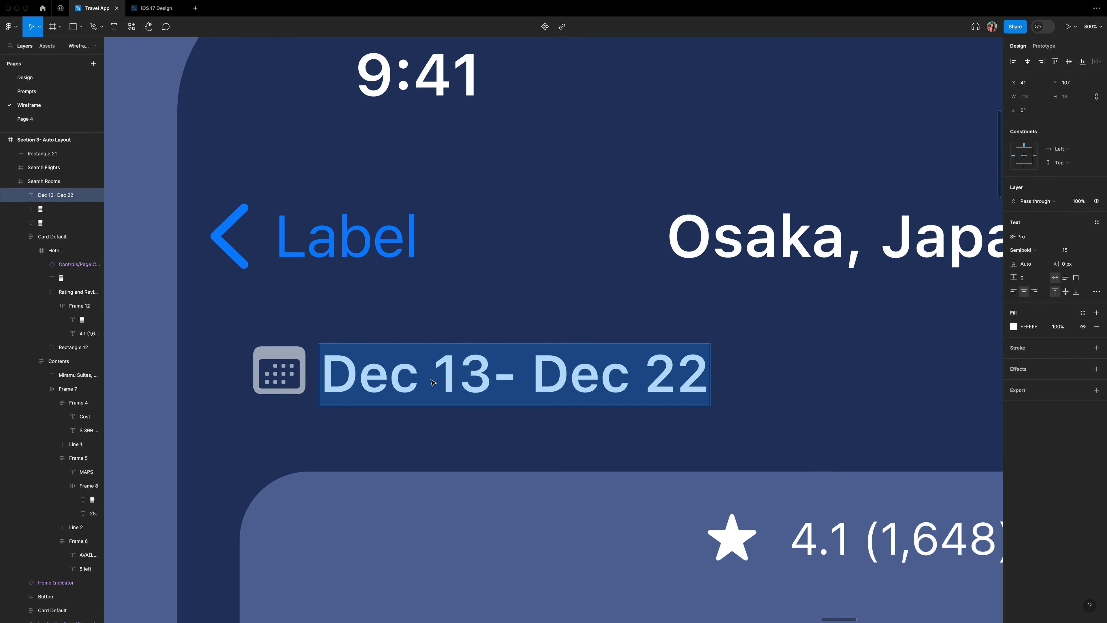
click(1076, 254)
text(17)
key(Return)
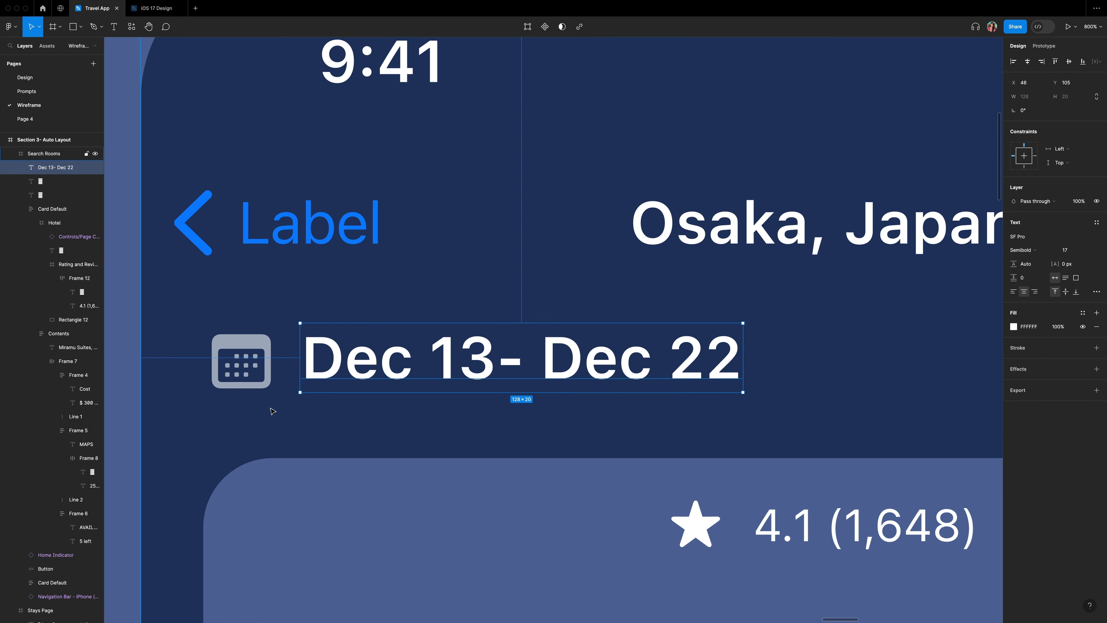
Duplicate the date text beside the person icon and change the copy to "4 passengers".
key(super+minus)
click(272, 393)
drag(272, 373, 618, 388)
key(Return)
text(4 passen)
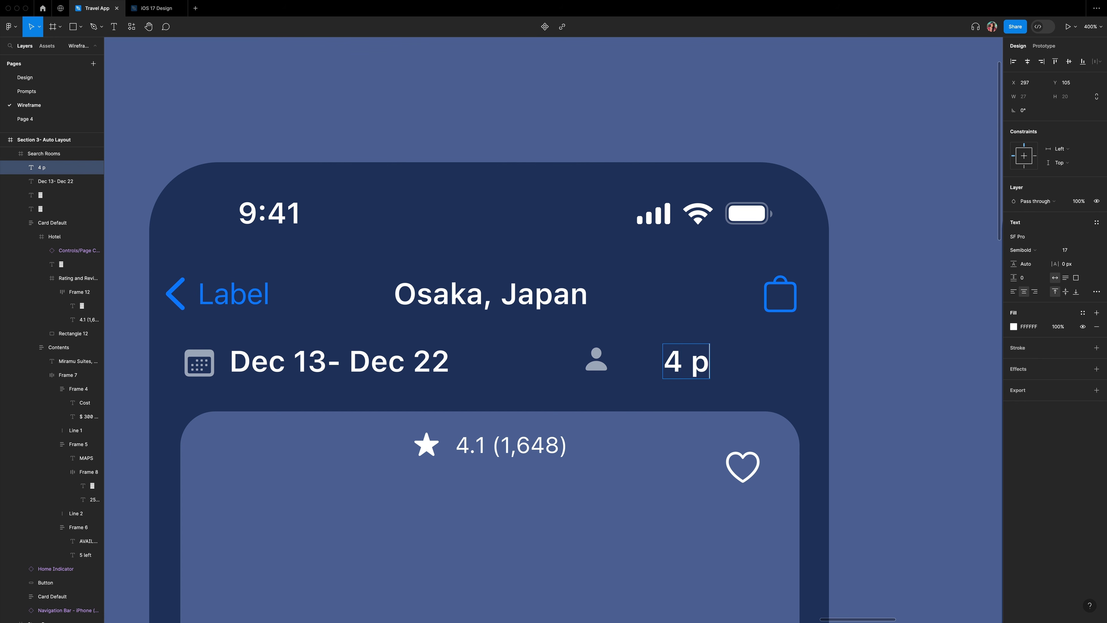
text(gers)
key(Escape)
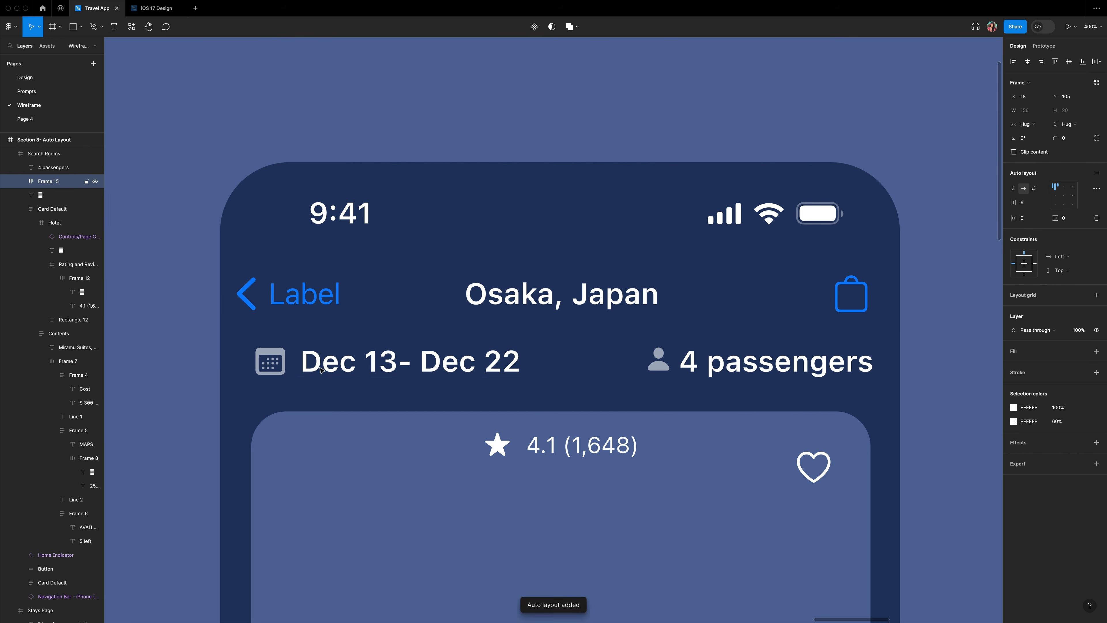
Put each icon and its text, date and passengers, in a horizontal auto layout with a spacing of 8.
click(1025, 203)
text(8)
key(Return)
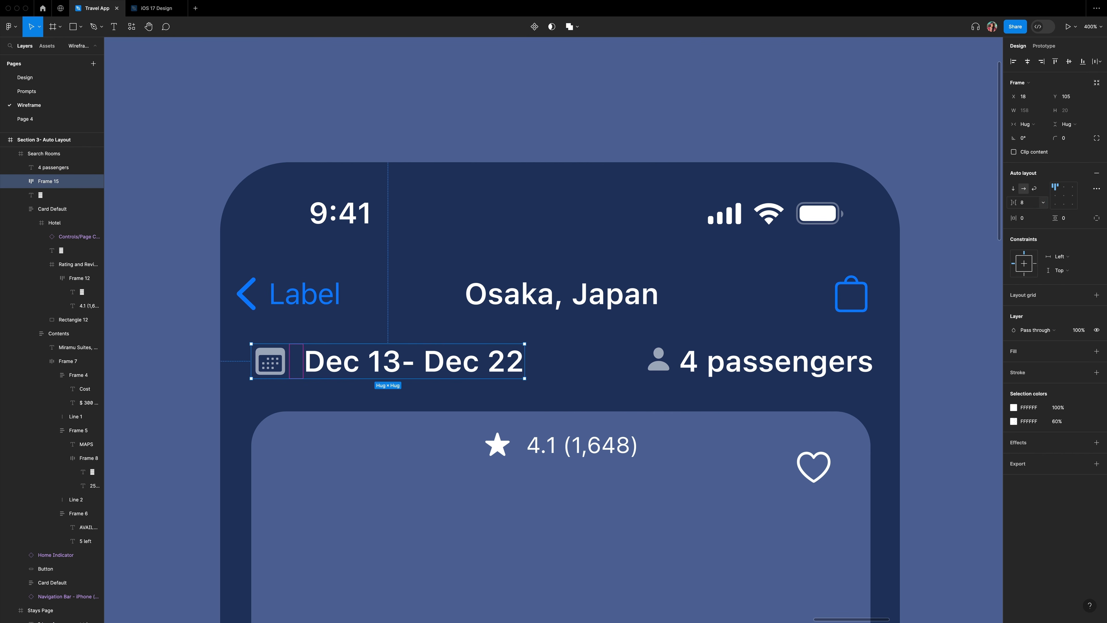
key(shift+a)
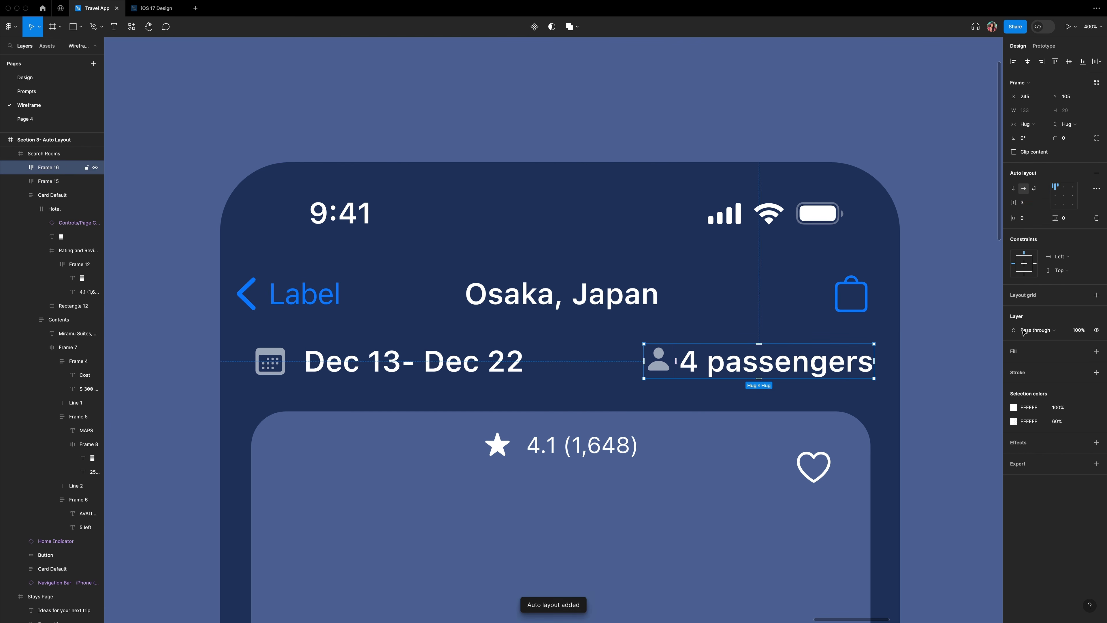
click(1025, 203)
text(8)
key(Return)
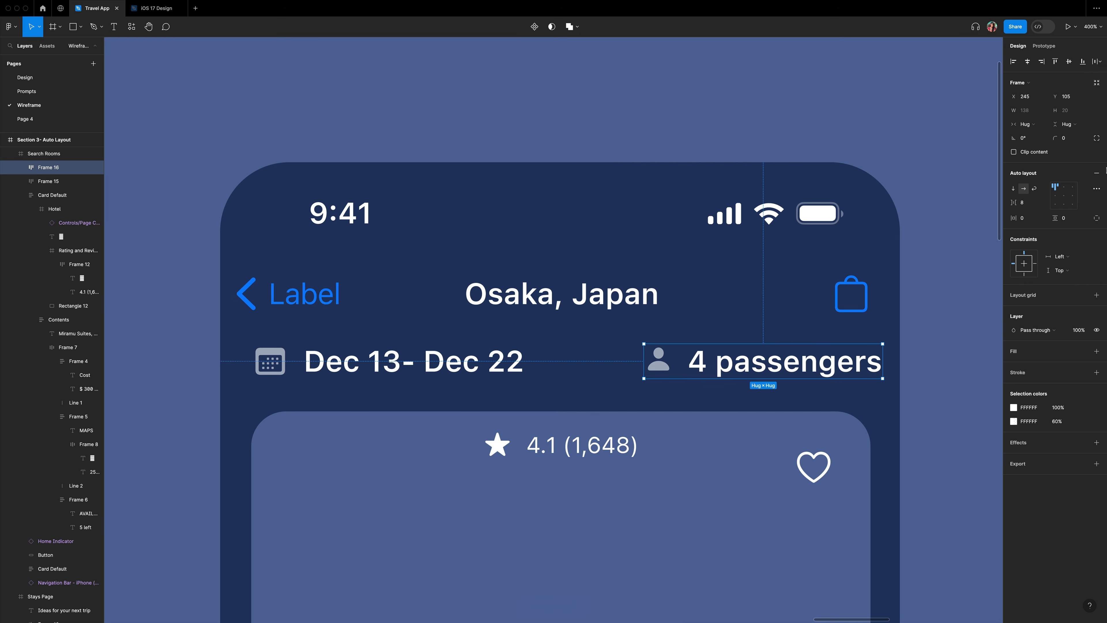
Center the passengers frame's contents and turn on text baseline alignment for both the passengers and date frames.
click(1063, 196)
click(1097, 188)
click(992, 289)
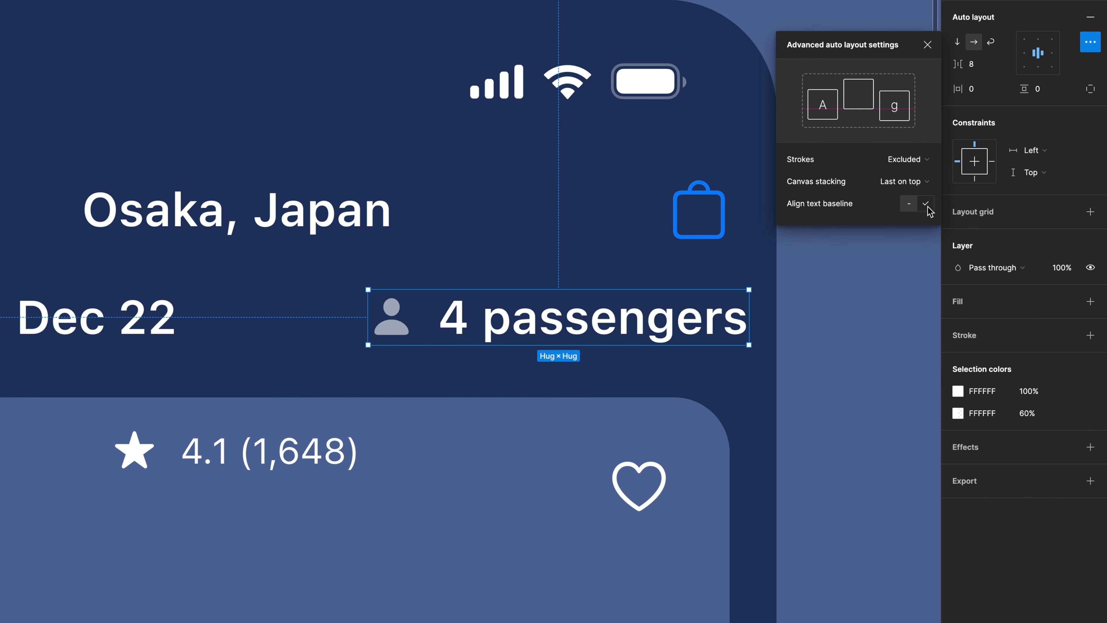
click(927, 205)
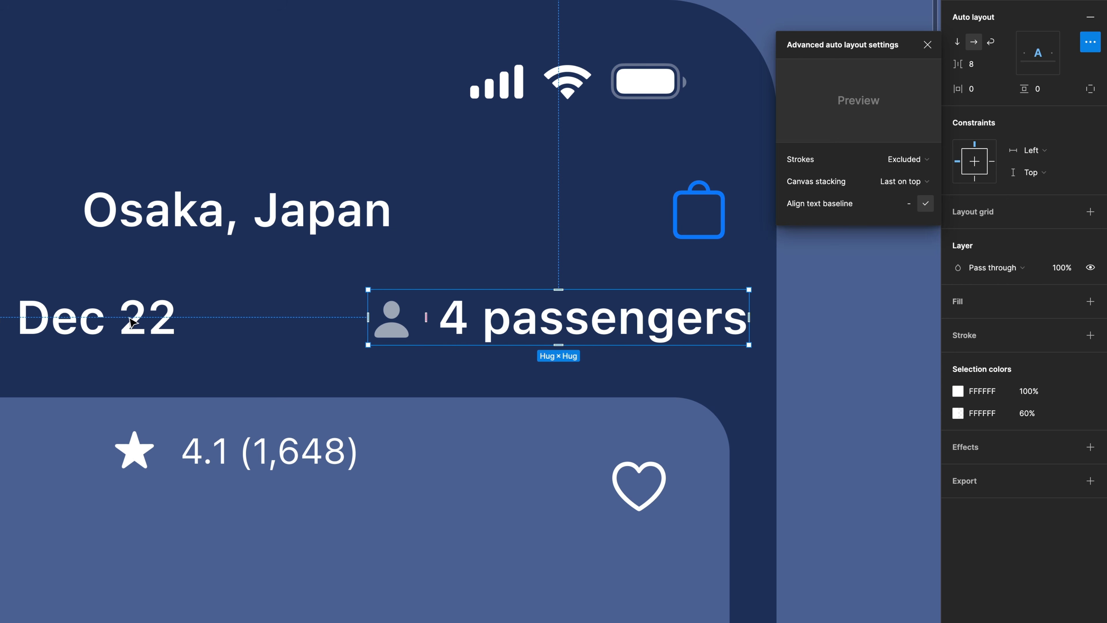
click(131, 320)
click(1091, 42)
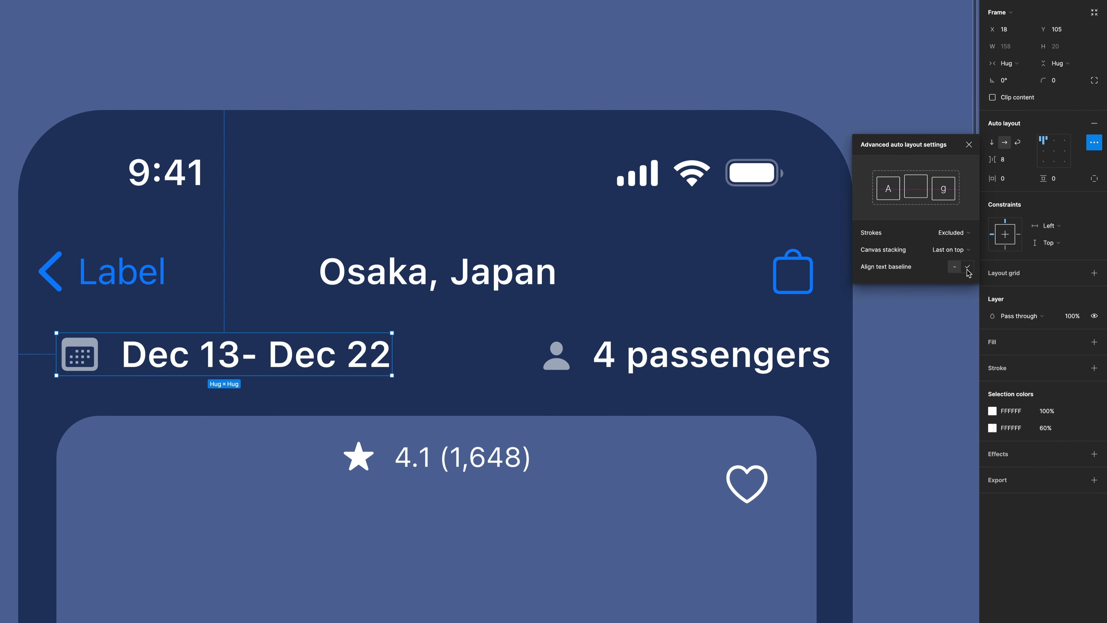
click(948, 238)
click(950, 98)
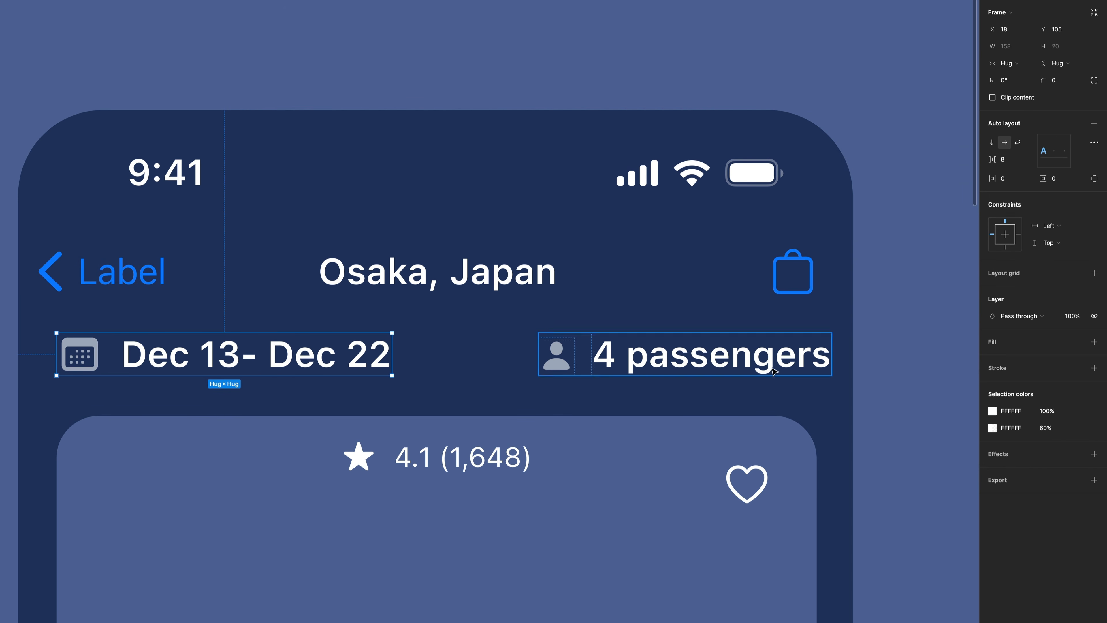
Wrap the date and passengers frames in one auto layout frame with a fixed width of 393 and height of 44.
shift+click(658, 365)
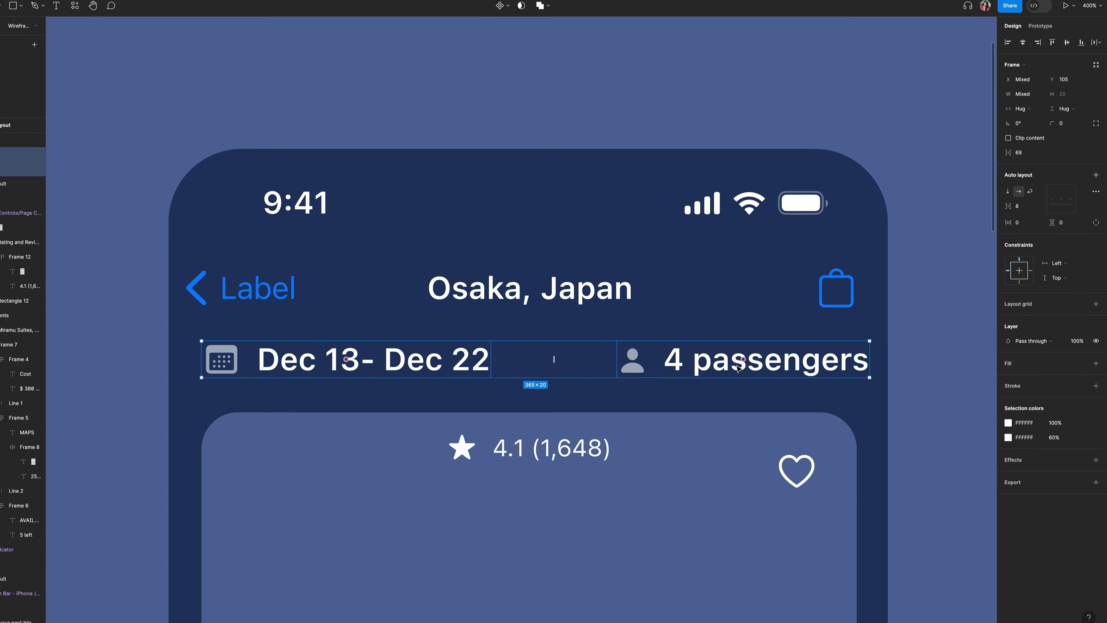
key(shift+a)
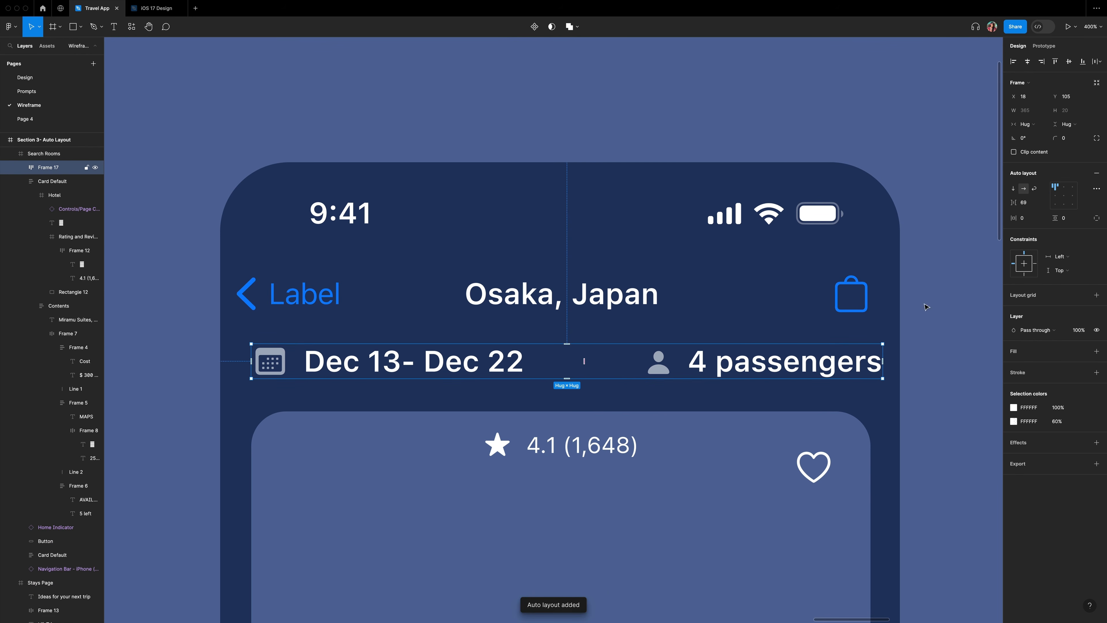
scroll(925, 304, right, 1)
click(1027, 125)
click(1035, 115)
click(1036, 112)
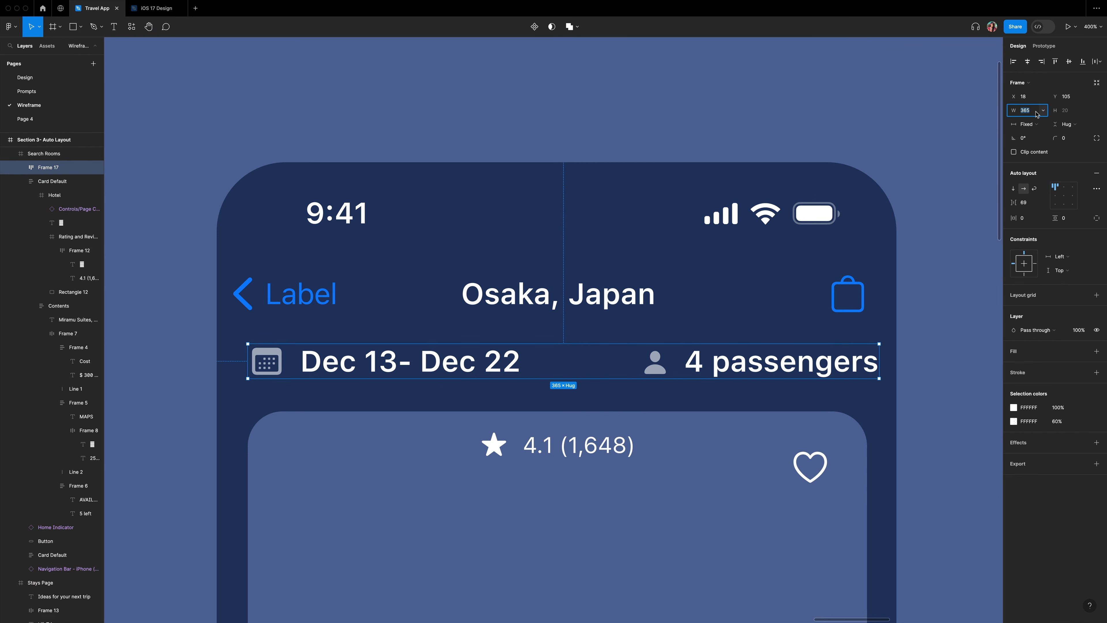
click(1075, 113)
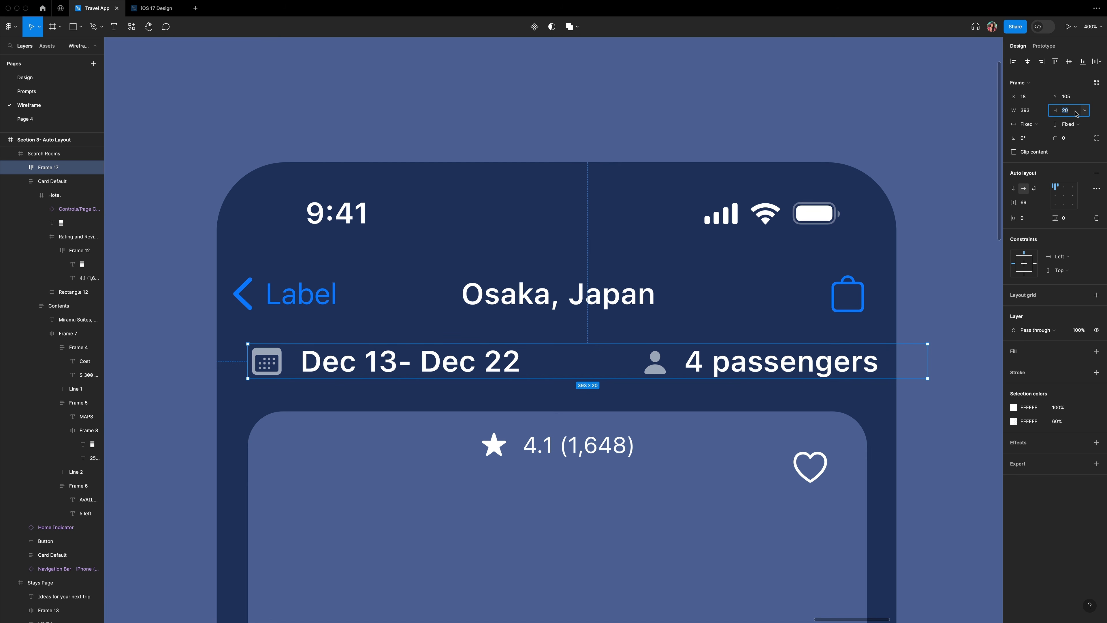
text(44)
key(Return)
Center the date and passengers row horizontally on the screen, nudged up towards the navigation bar, with its contents centered.
click(1028, 62)
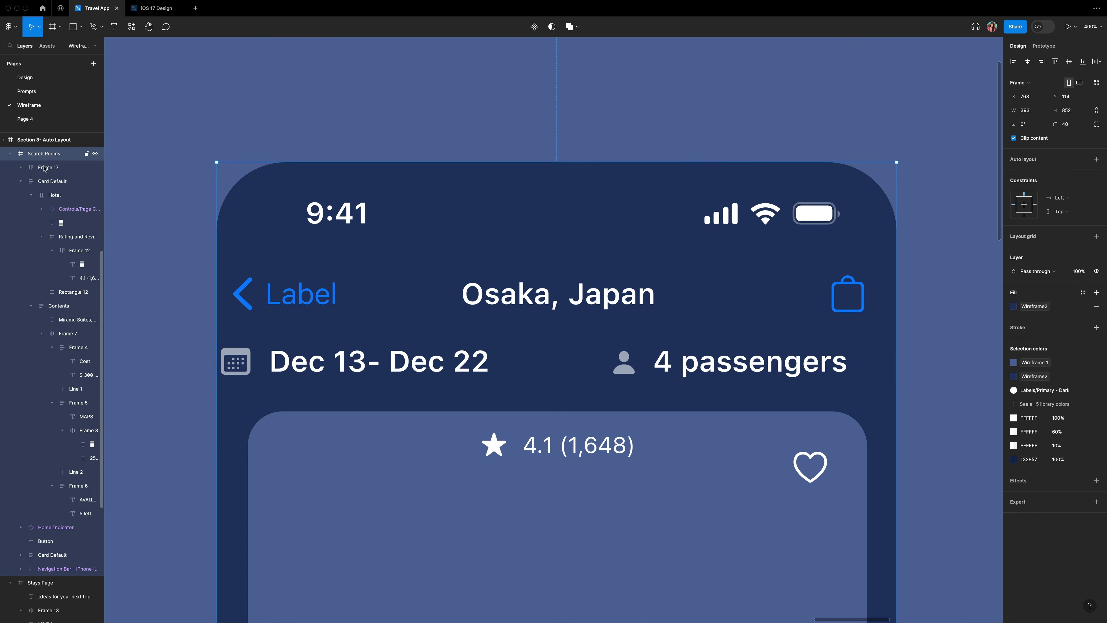
key(Up)
key(Up)
key(Up)
key(Up)
key(Up)
key(Up)
key(Up)
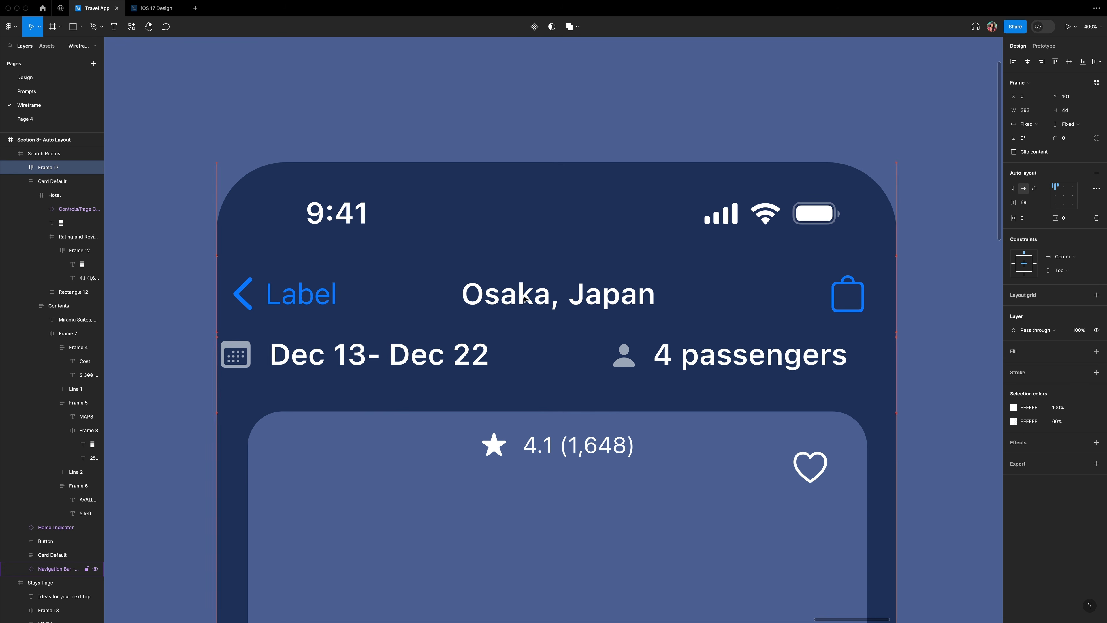
click(1066, 197)
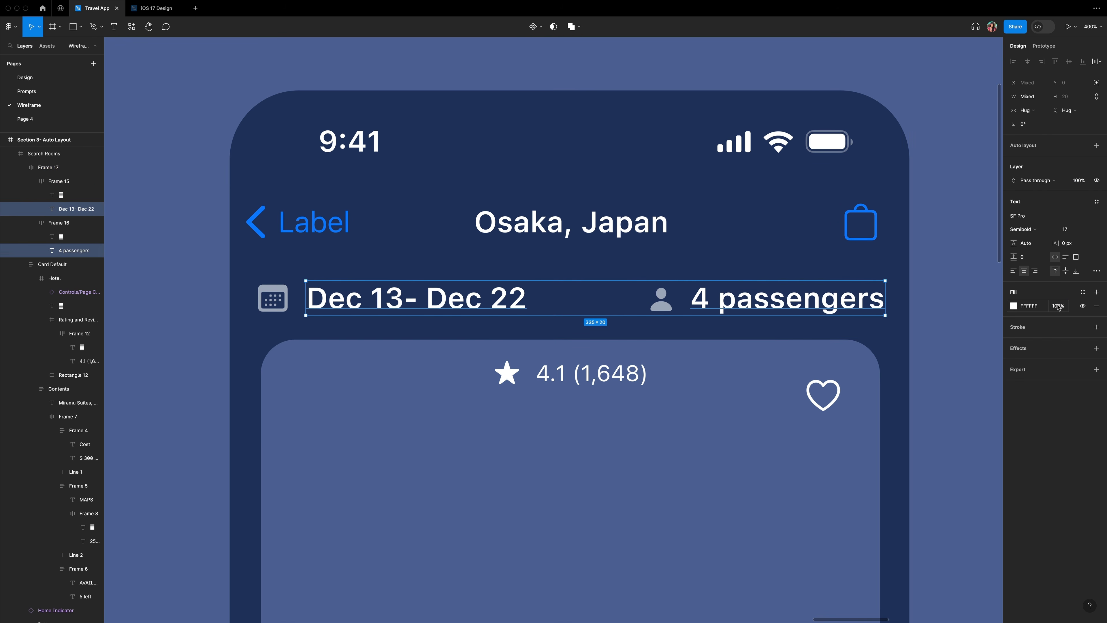
click(1058, 306)
key(Return)
key(Escape)
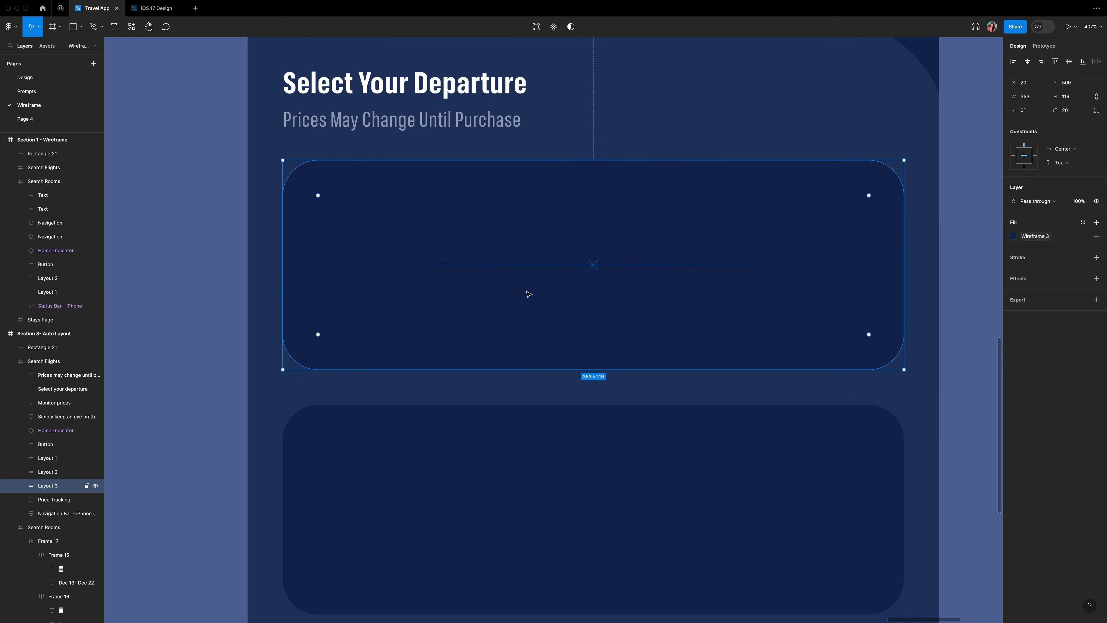
Add the text "CA $950" in the upper part of the first card under Select Your Departure.
key(t)
drag(322, 193, 429, 226)
text(CA)
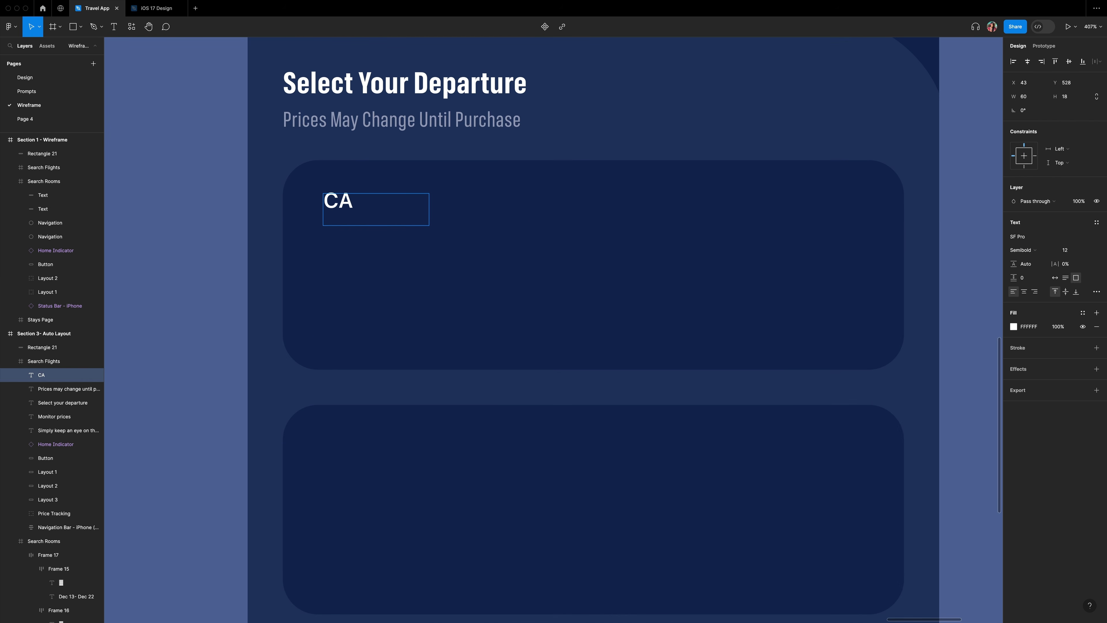
text( $950)
Style the CA $950 text as SF Pro Expanded Bold, size 16, with auto width.
key(super+a)
click(1022, 250)
click(1046, 333)
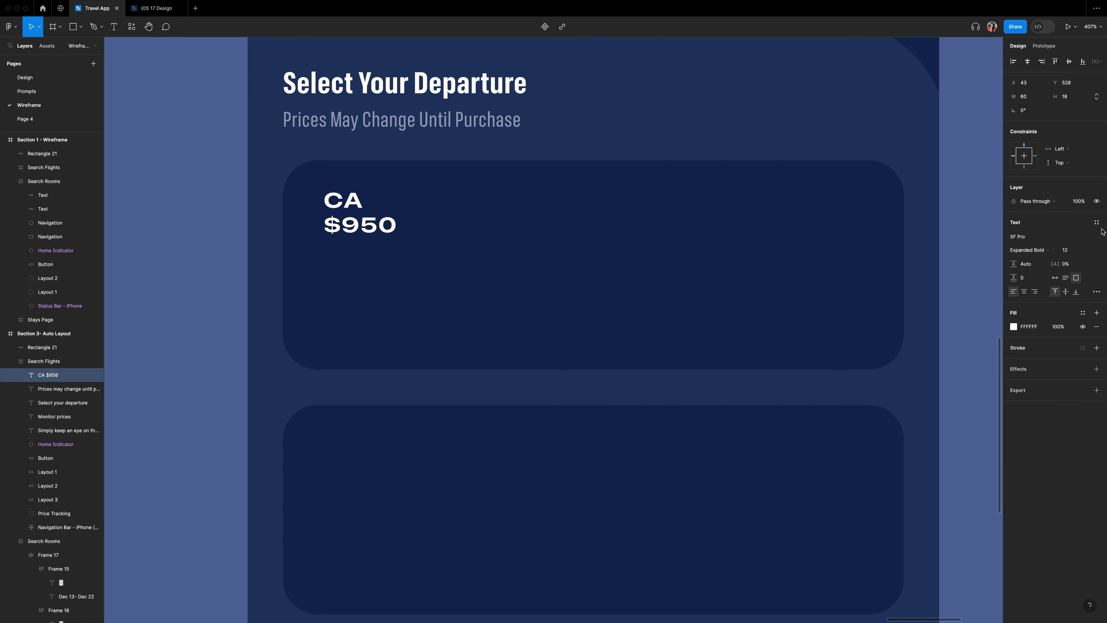
click(1055, 278)
click(1071, 250)
text(16)
key(Return)
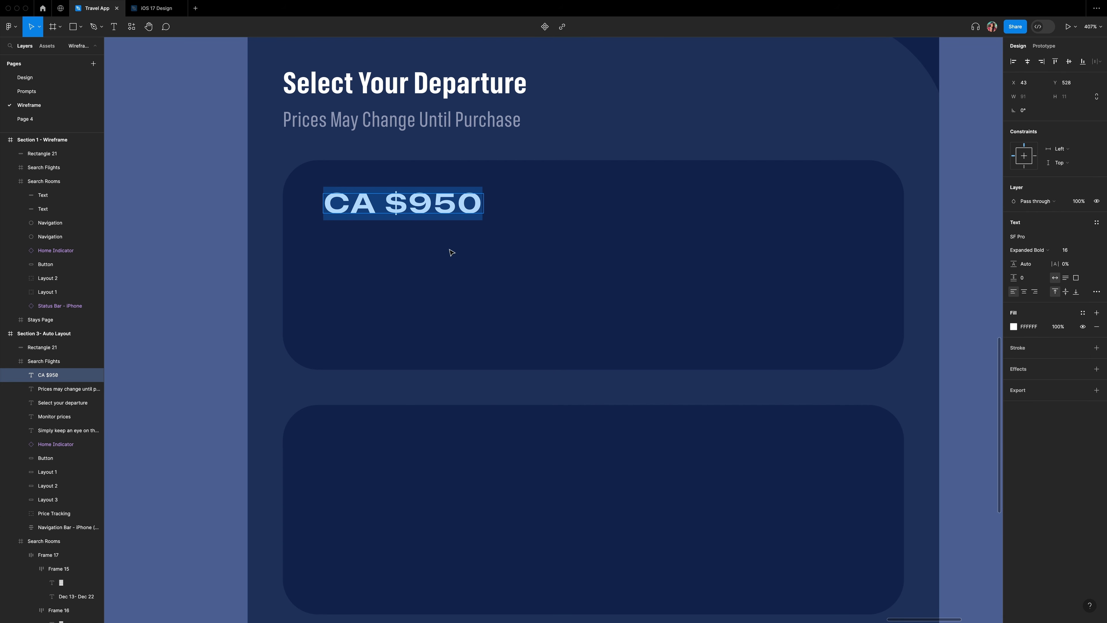
Add the text "Roundtrip per passenger" below the price and set it to auto width.
scroll(452, 253, right, 1)
key(Escape)
key(t)
drag(328, 245, 465, 264)
text(Roundtrip pe)
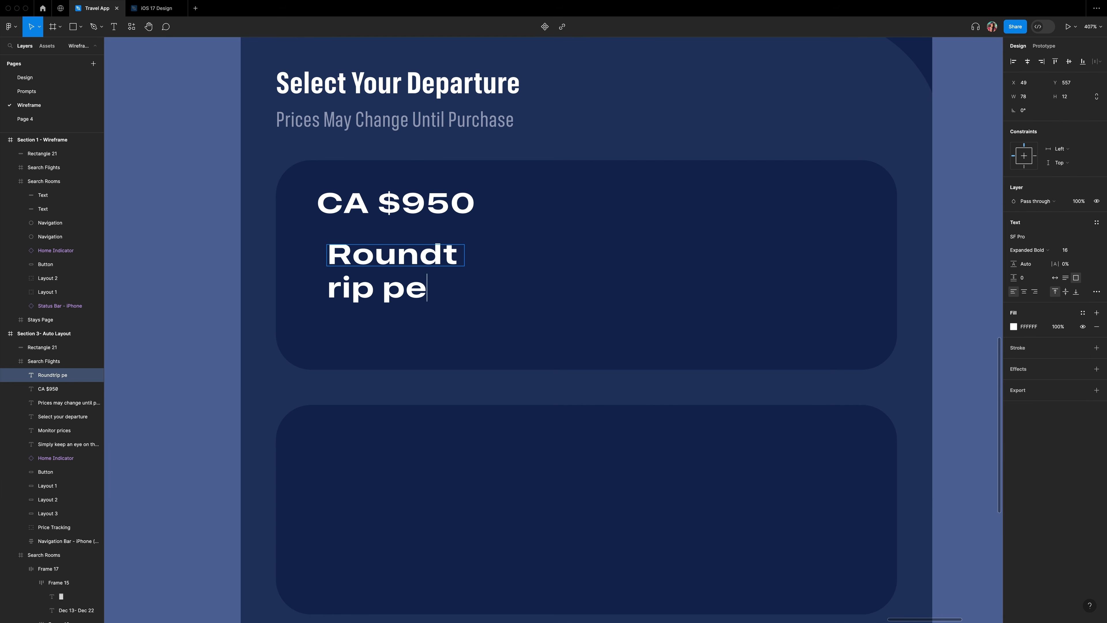
text(r passenger)
click(1055, 278)
Style the Roundtrip per passenger text as SF Pro Compressed Bold, size 12.
key(super+a)
click(1028, 250)
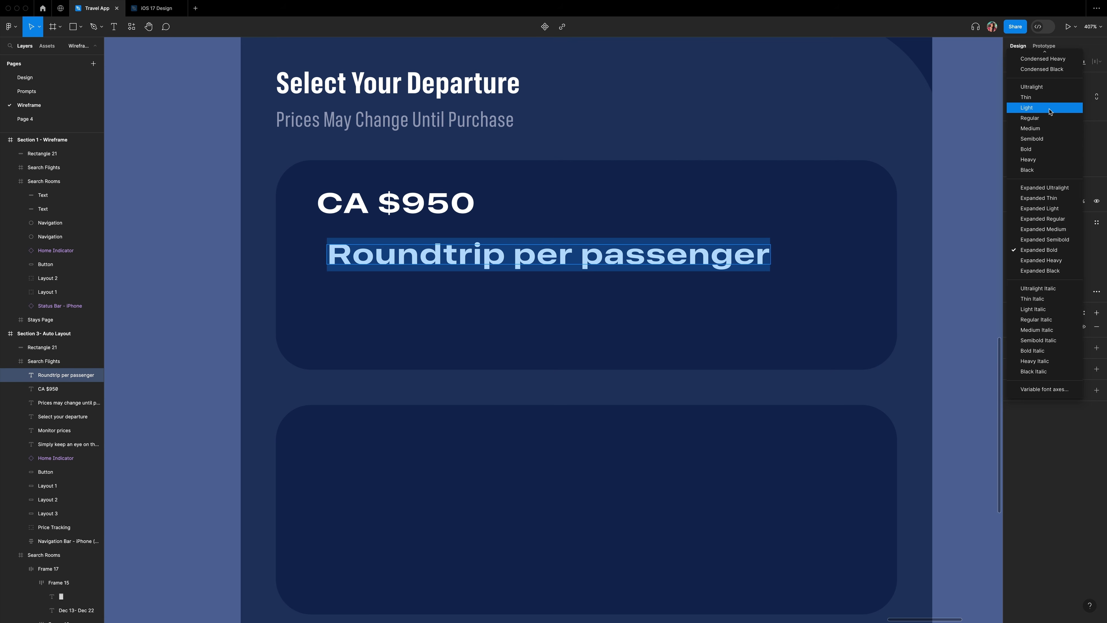
scroll(1041, 138, up, 4)
click(1043, 120)
click(1073, 251)
text(12)
key(Return)
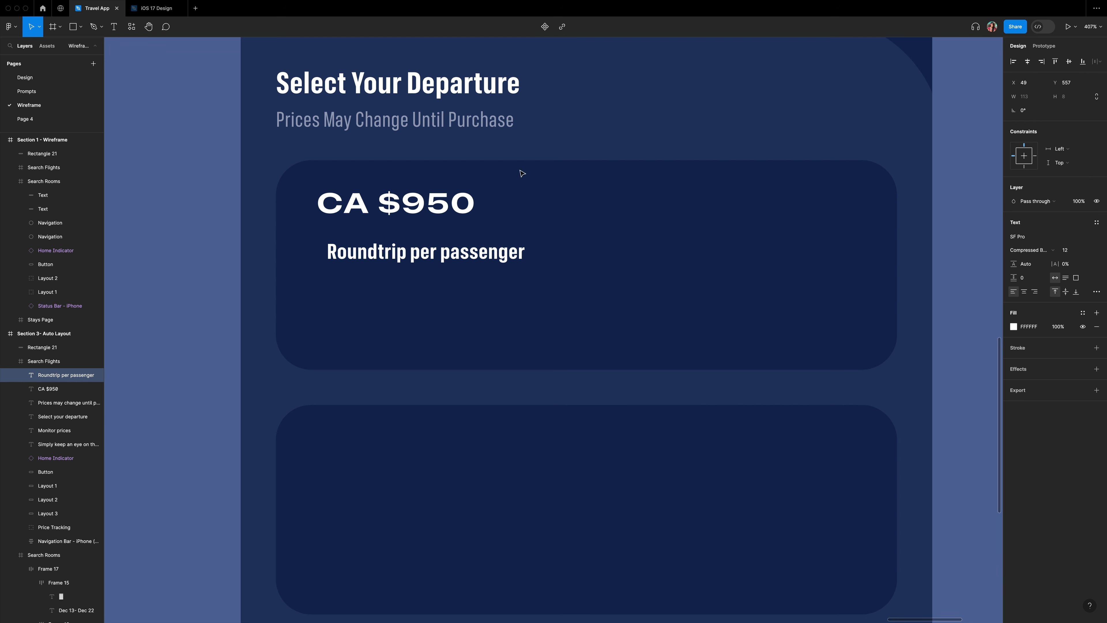
Set the roundtrip text's fill opacity to 60% and move it directly under the price, aligned with its left edge.
click(1057, 326)
text(60)
key(Return)
drag(376, 254, 375, 237)
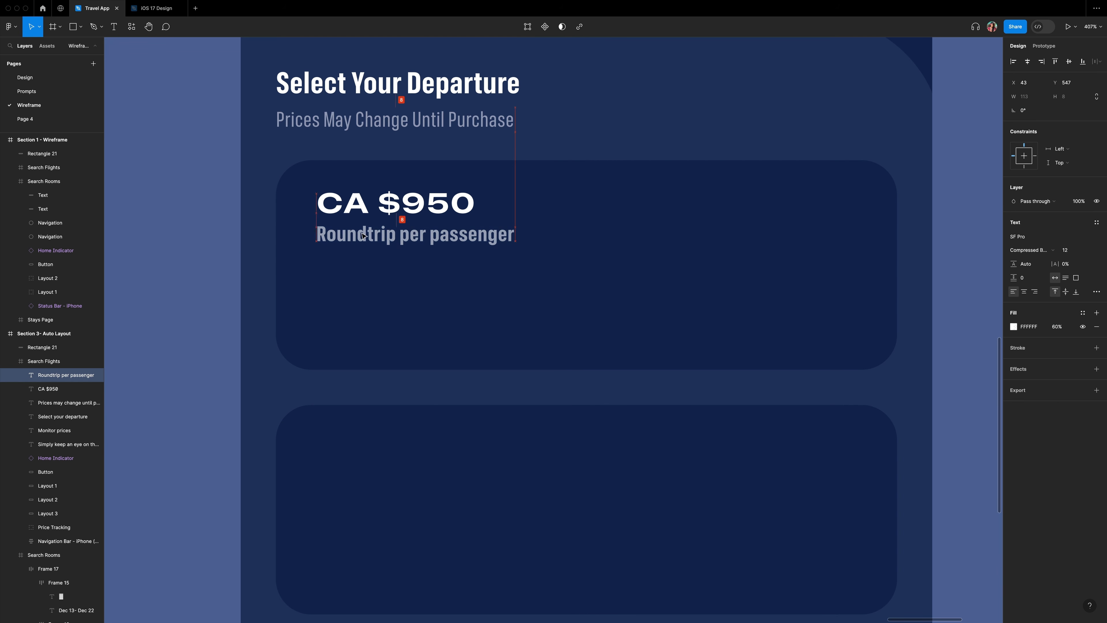
Paste the Air Canada logo into the lower part of the card and wrap the price and roundtrip texts in a vertical auto layout.
right_click(328, 301)
click(347, 318)
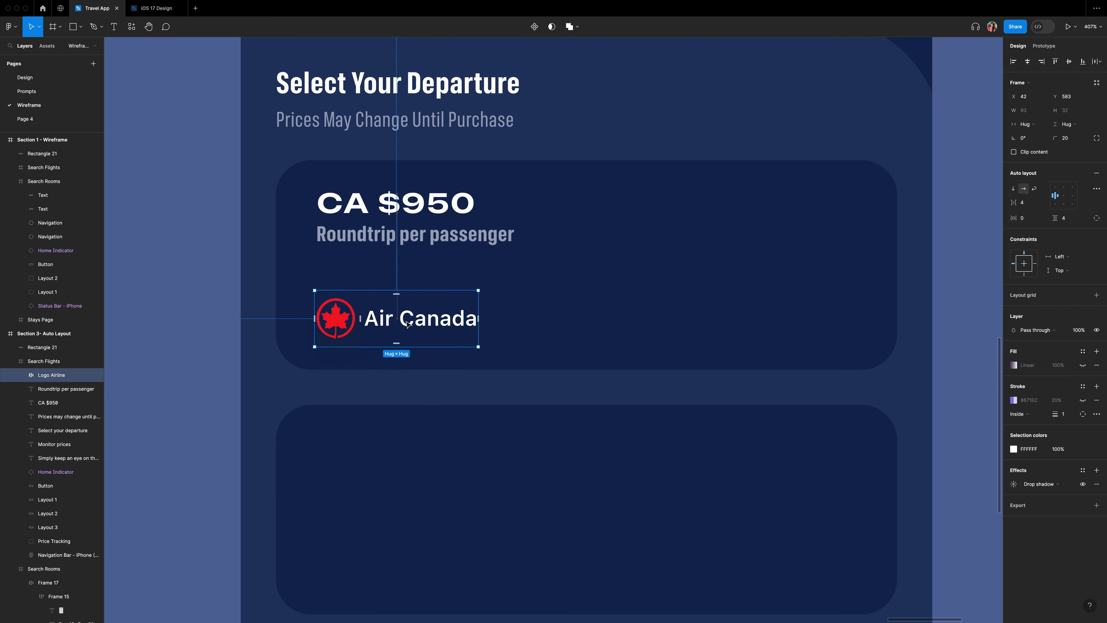
click(394, 203)
shift+click(414, 234)
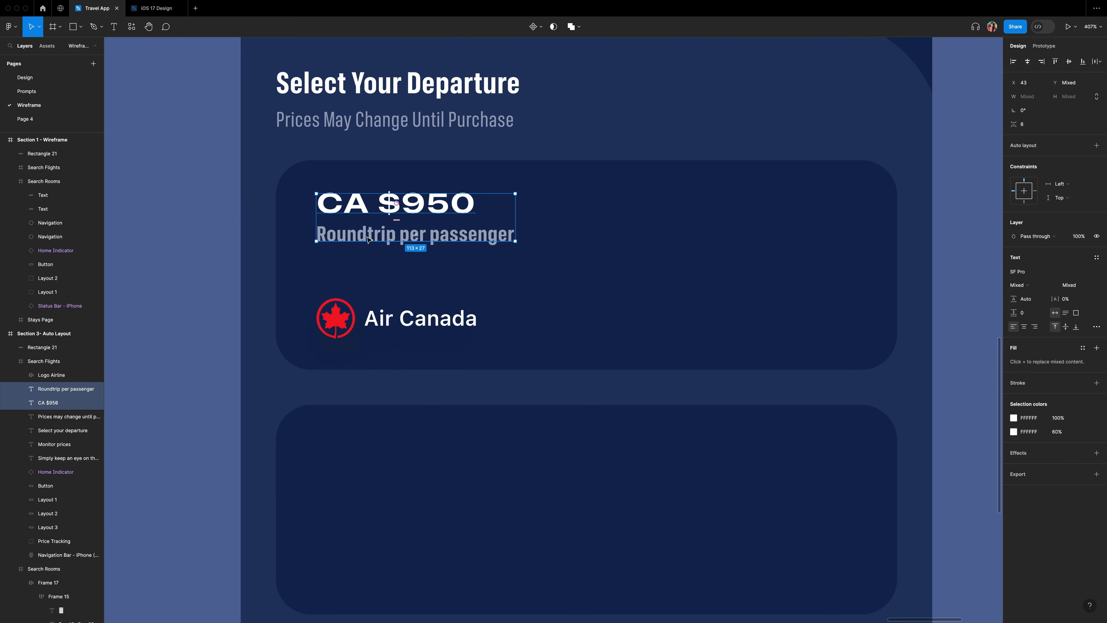
key(shift+a)
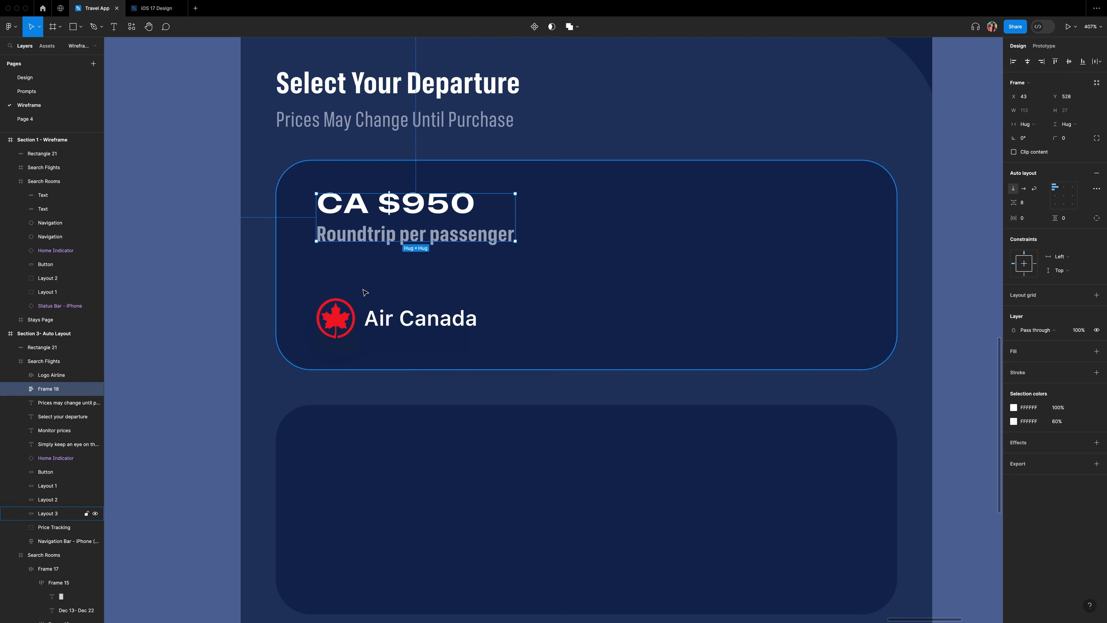
Combine the price frame and the airline logo in one vertical auto layout with a spacing of 24.
click(335, 318)
shift+click(395, 203)
click(51, 389)
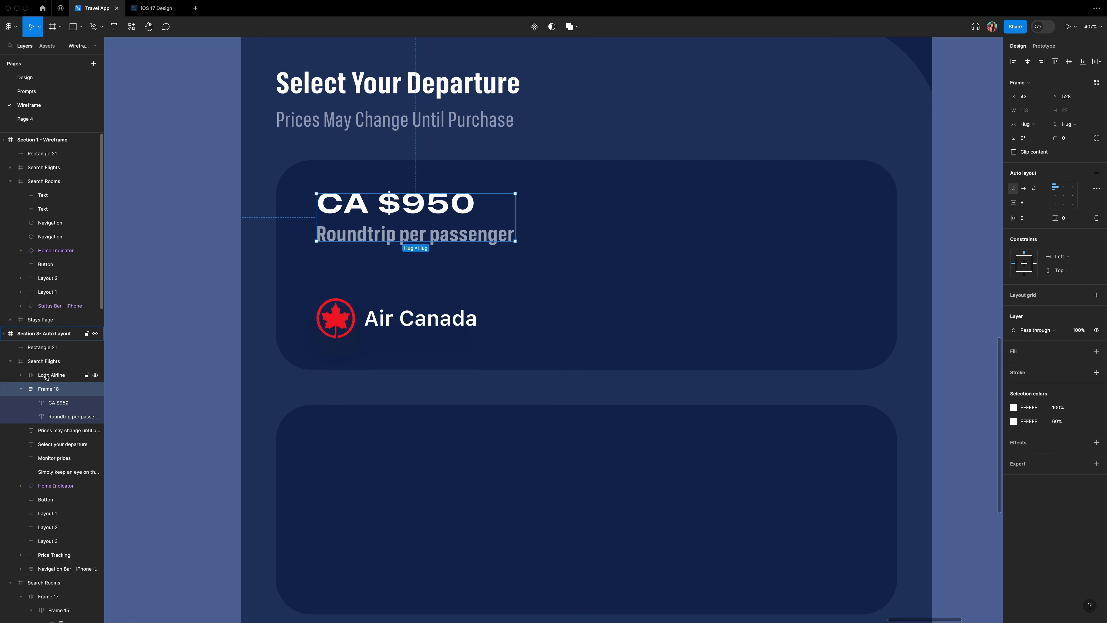
shift+click(52, 376)
key(shift+a)
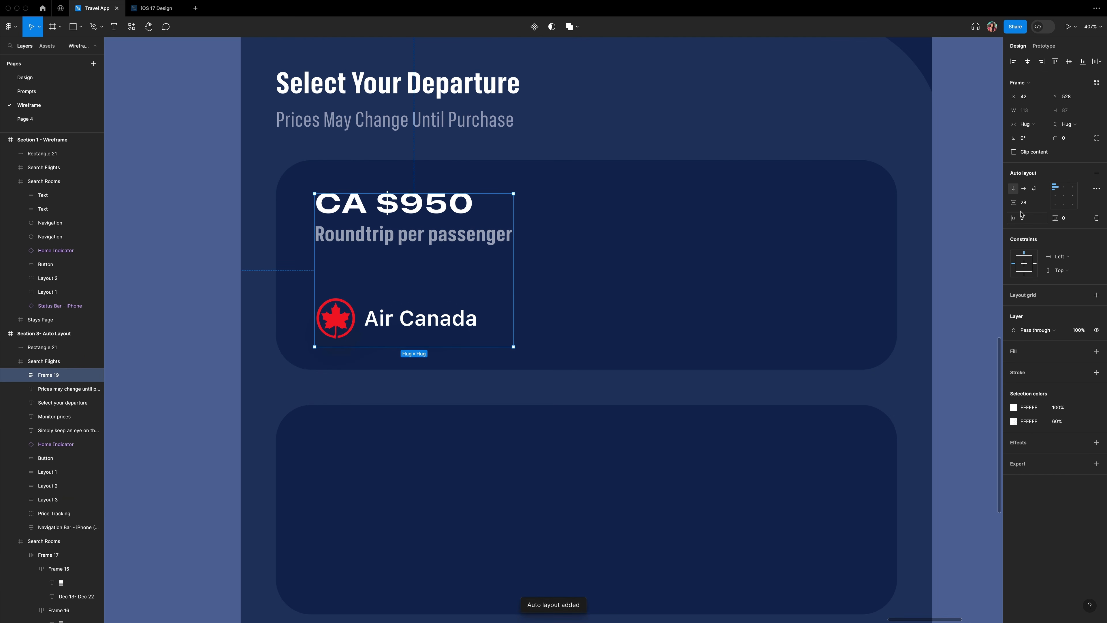
click(1032, 206)
text(24)
key(Return)
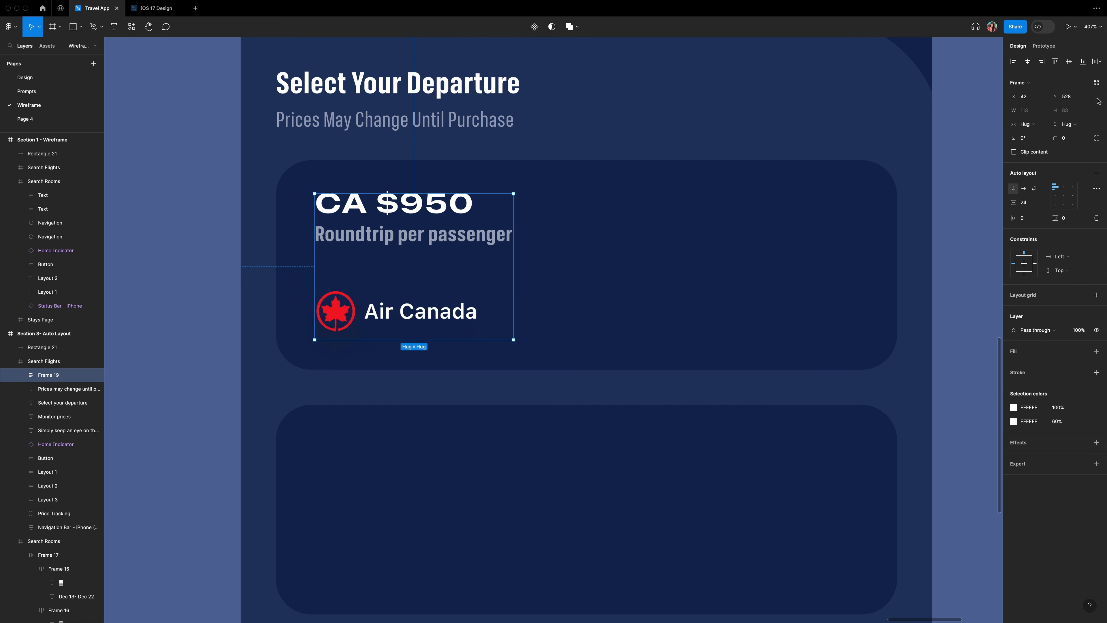
Give the price and airline frame a fixed width of 152 and a fixed height of 119.
click(1044, 109)
click(1048, 117)
click(1070, 124)
click(1064, 114)
click(1027, 110)
text(152)
key(Tab)
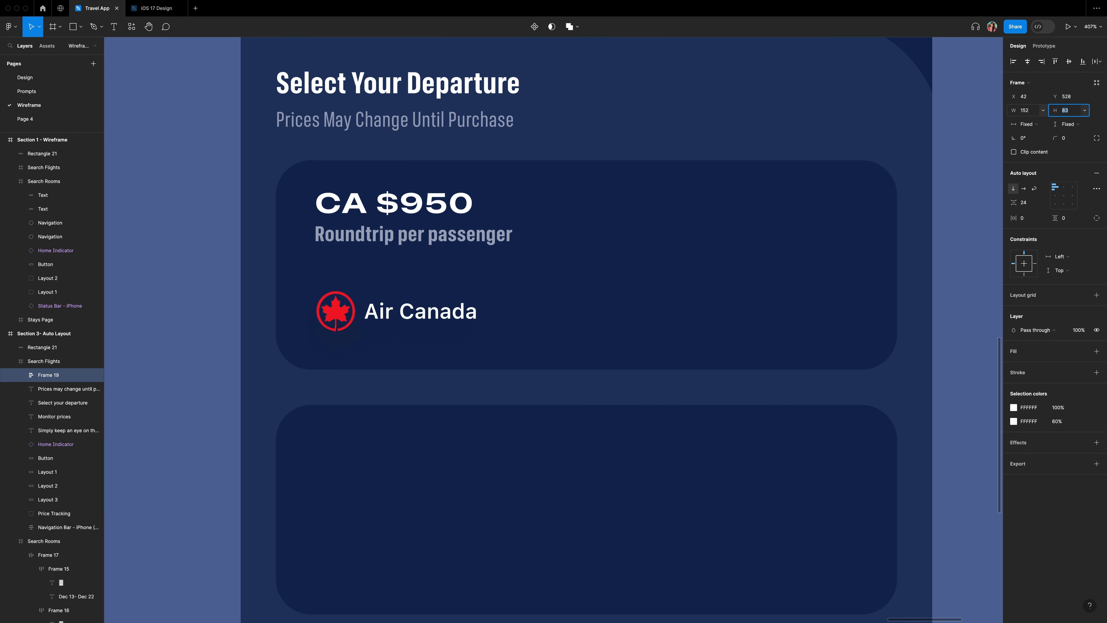
text(119)
key(Return)
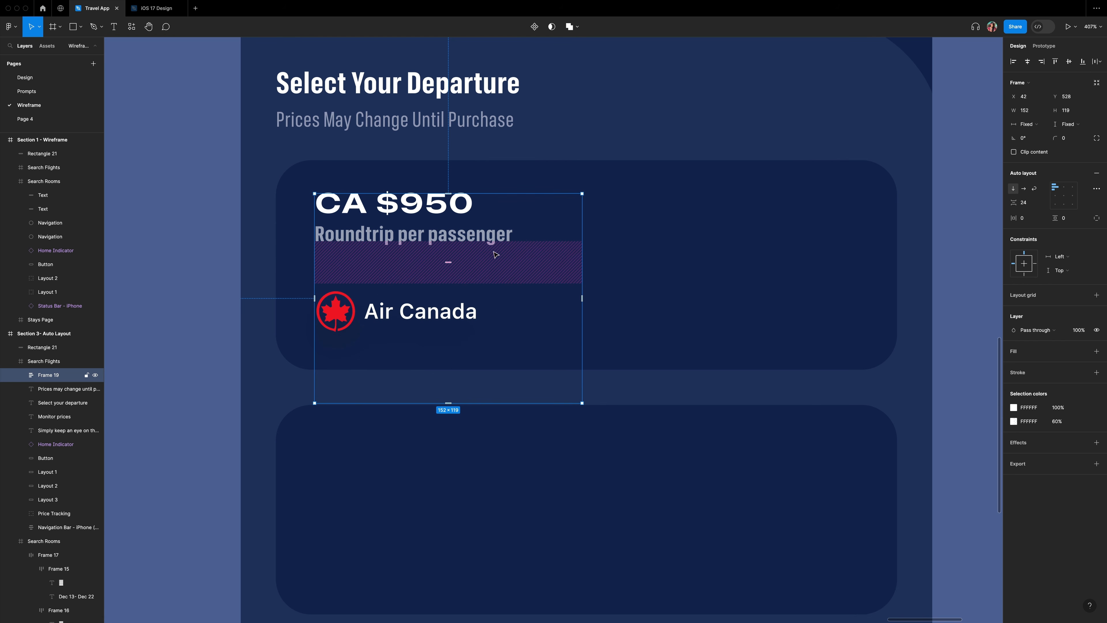
Move the price and airline frame to the card's top-left corner and center its contents.
mouse_move(502, 274)
mouse_down()
mouse_move(469, 247)
mouse_move(494, 261)
mouse_up()
click(1065, 197)
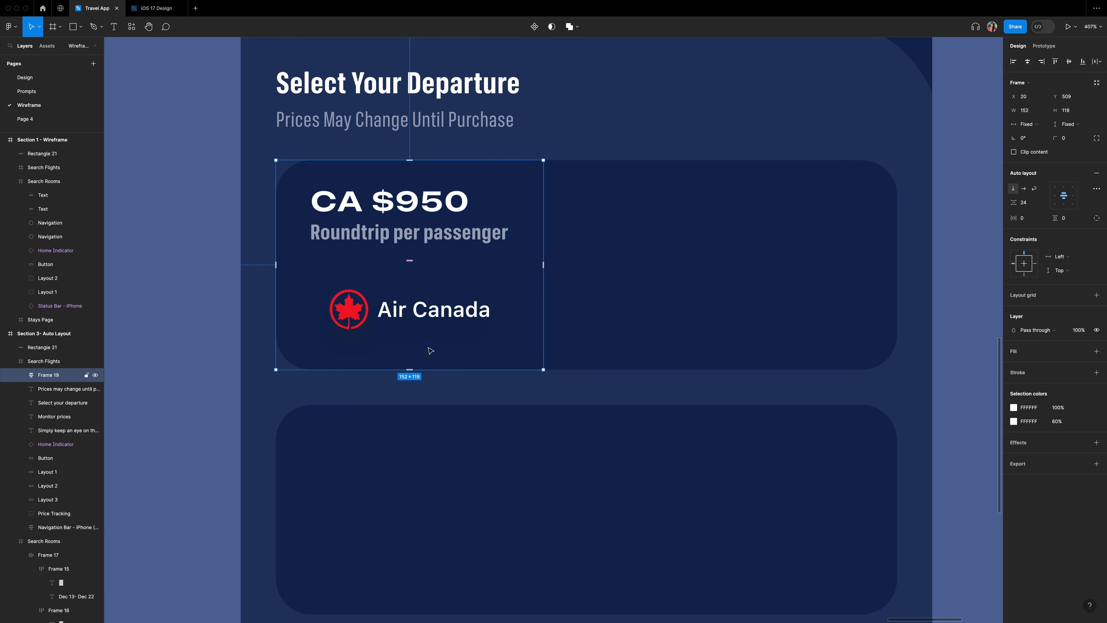
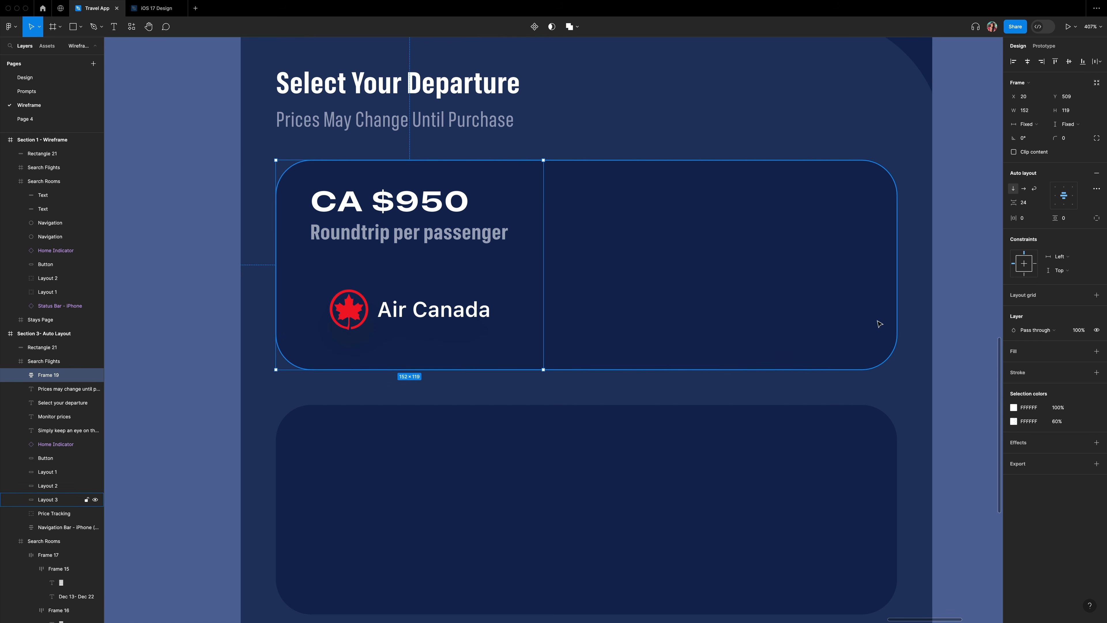
Add the auto-width text "1:15 PM - 4:50 AM" in the right half of the card.
key(t)
drag(635, 203, 750, 229)
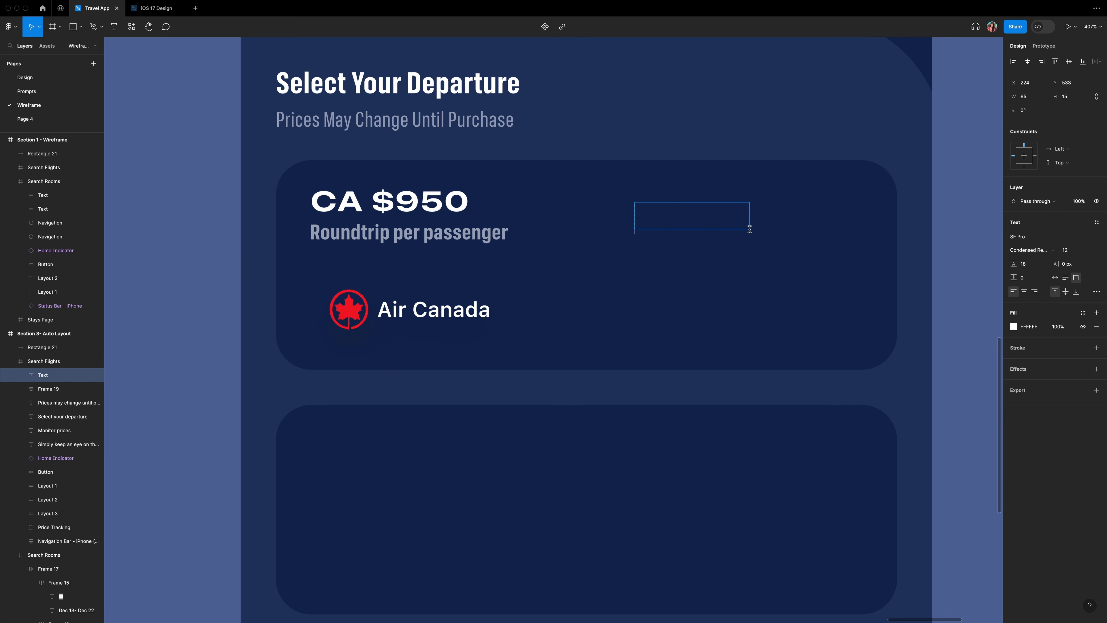
text(1:00 PM - )
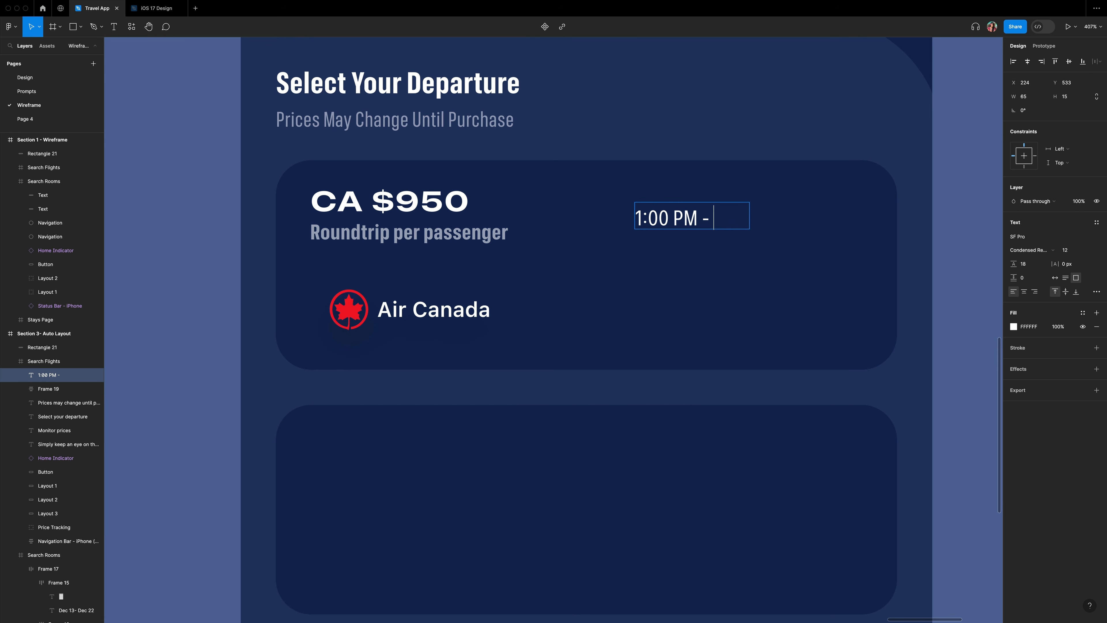
text(4)
double_click(650, 221)
text(15)
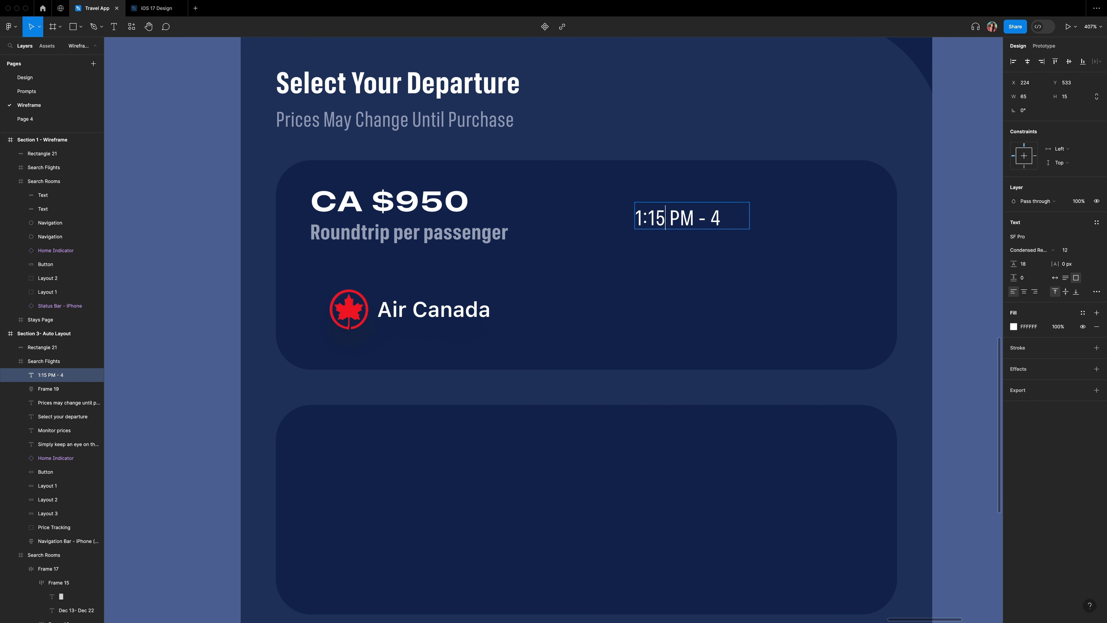
key(End)
text(:50 AM)
click(1055, 277)
Style the flight time text as SF Pro Condensed Bold, size 17.
key(ctrl+a)
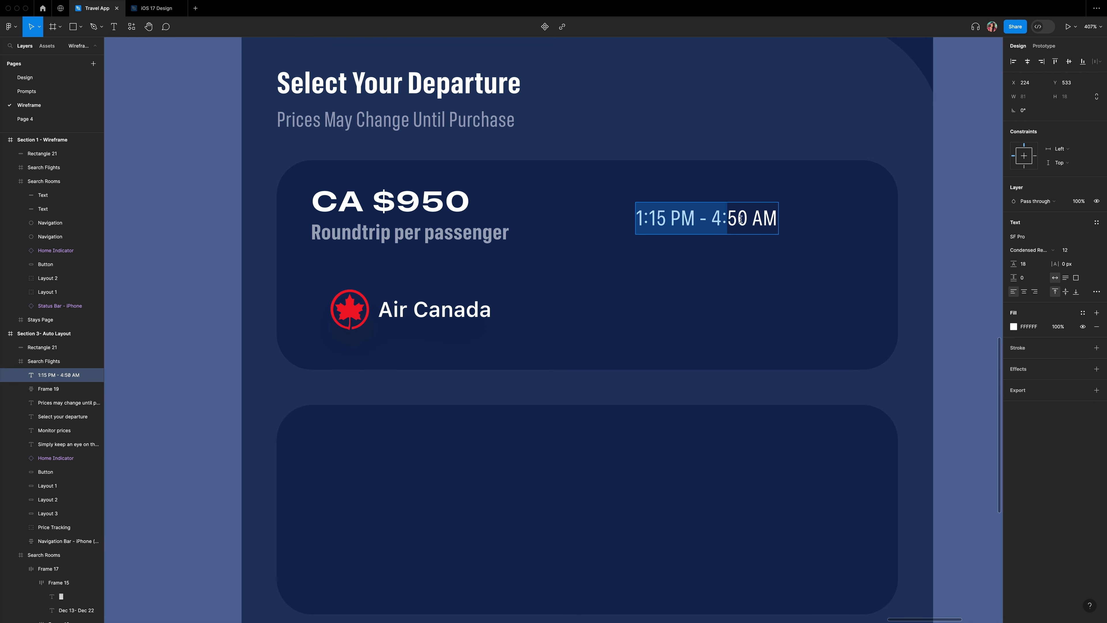
click(1031, 250)
click(1064, 281)
click(1066, 250)
text(17)
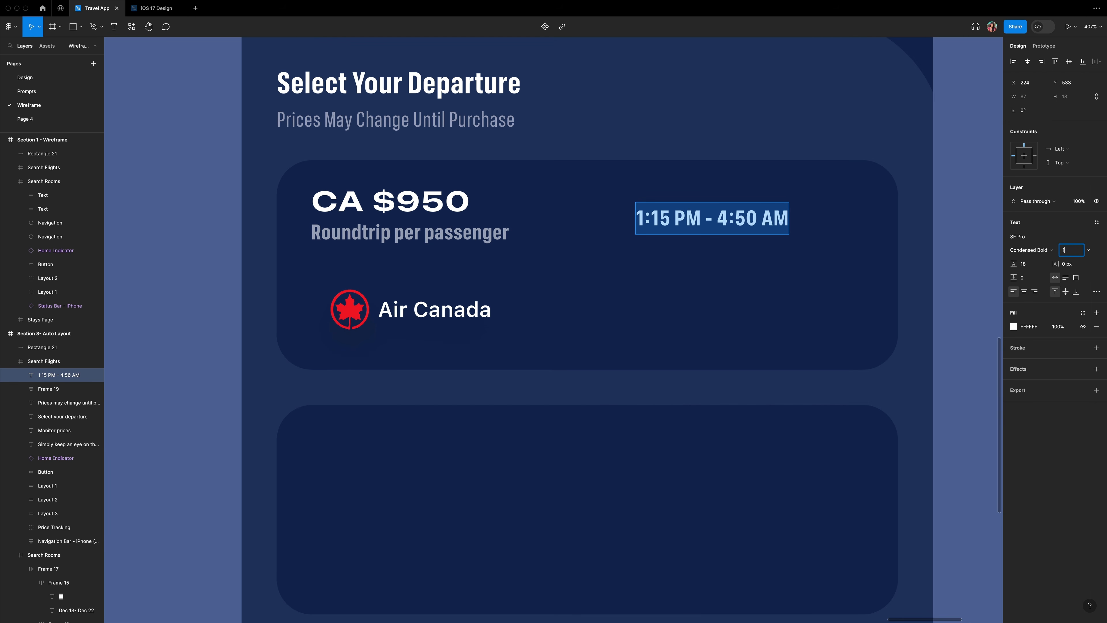
key(Return)
Duplicate the flight time text just below itself and style the copy as Condensed Regular, size 12.
click(645, 270)
drag(691, 223, 689, 248)
double_click(689, 248)
click(1072, 251)
text(12)
key(Return)
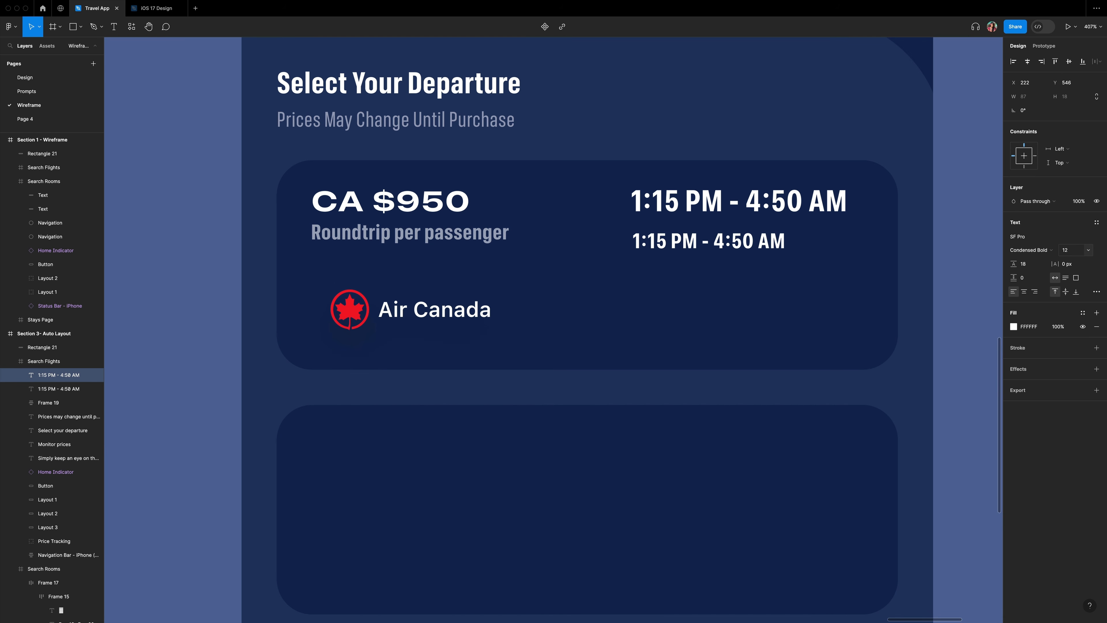
click(1030, 250)
click(1037, 216)
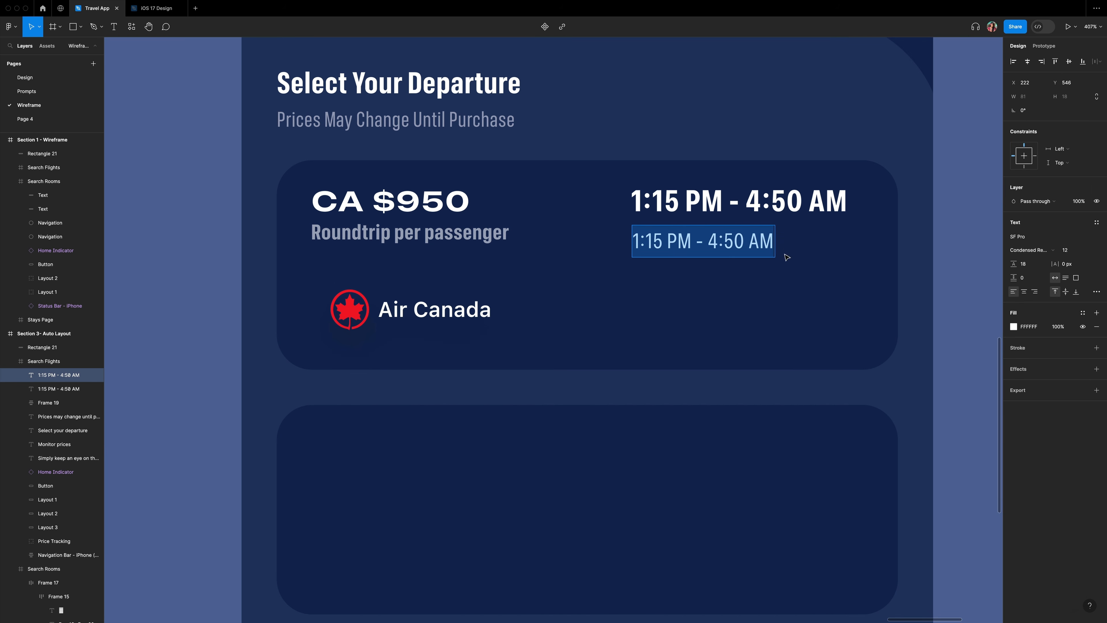
Replace the copy's text with "Montreal (YUL) - Tokyo (NRT)".
text(Montreal (YUL))
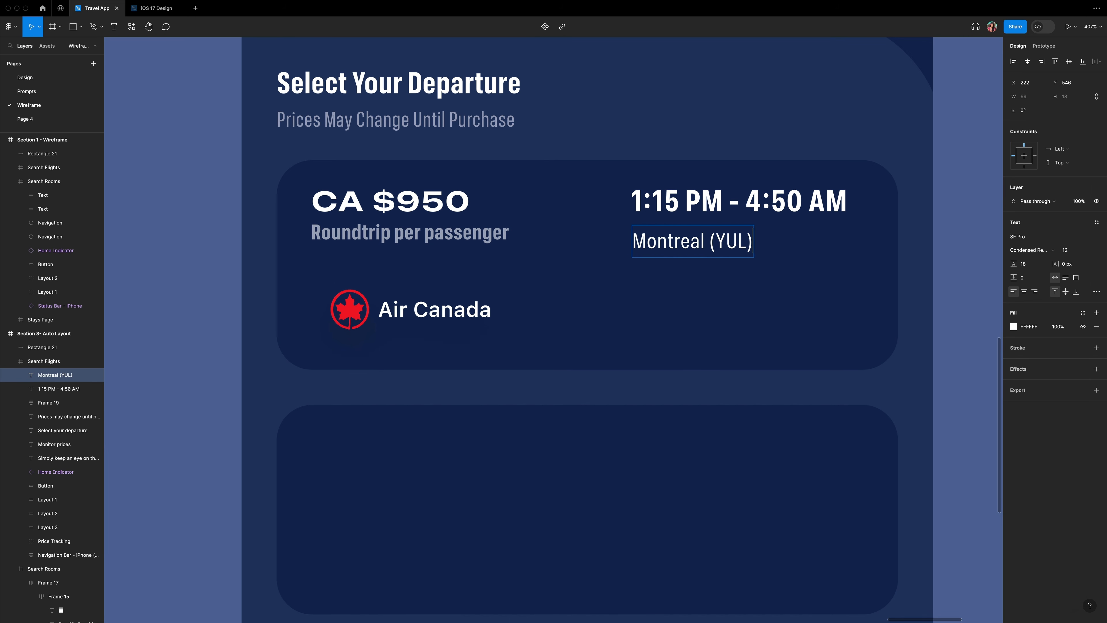
text( - Tokyo (NRT)
key(BackSpace)
key(BackSpace)
key(BackSpace)
text(NRT))
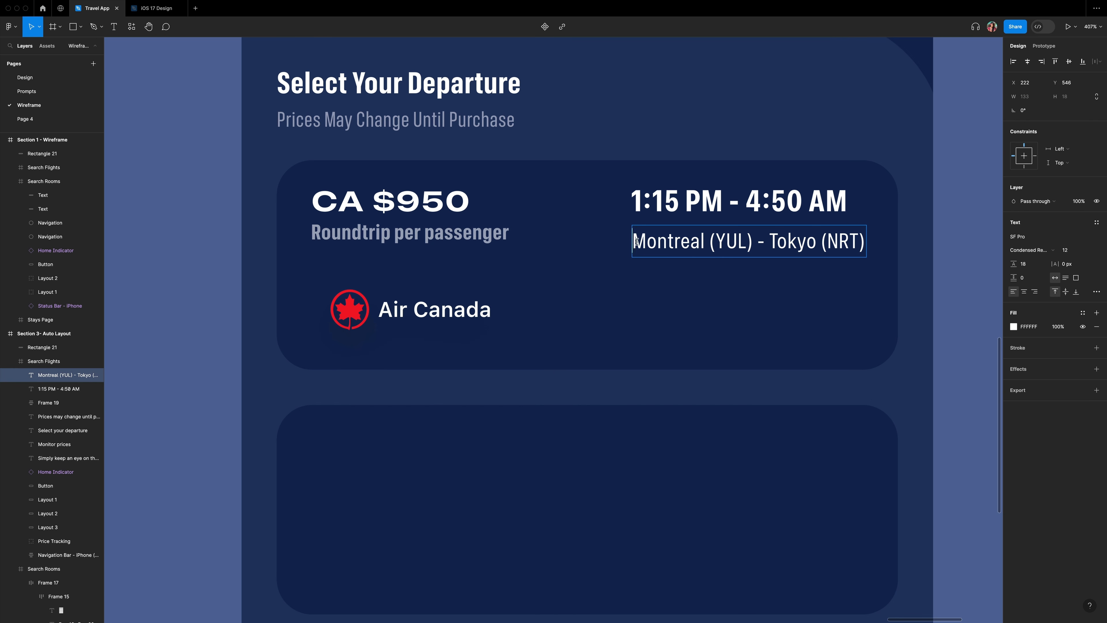
Set the fill opacity of the Montreal to Tokyo route text to 60%.
drag(638, 244, 872, 246)
click(1058, 327)
text(60)
key(Return)
Duplicate the route text below itself and change the copy to "13:35 Nonstop".
key(ctrl+d)
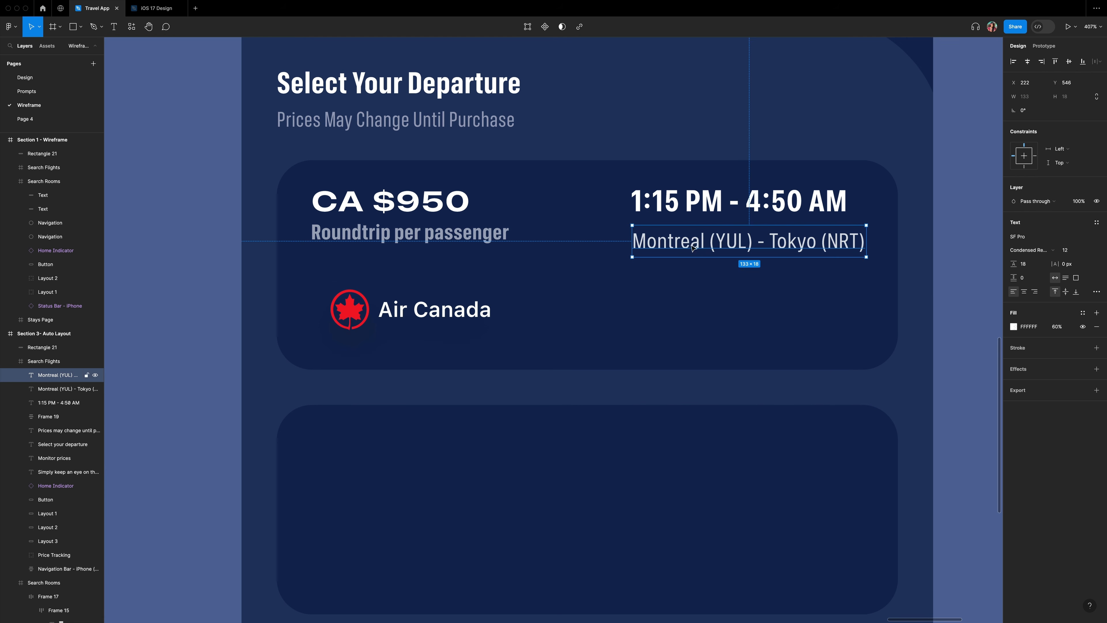
key(Return)
text(13:35)
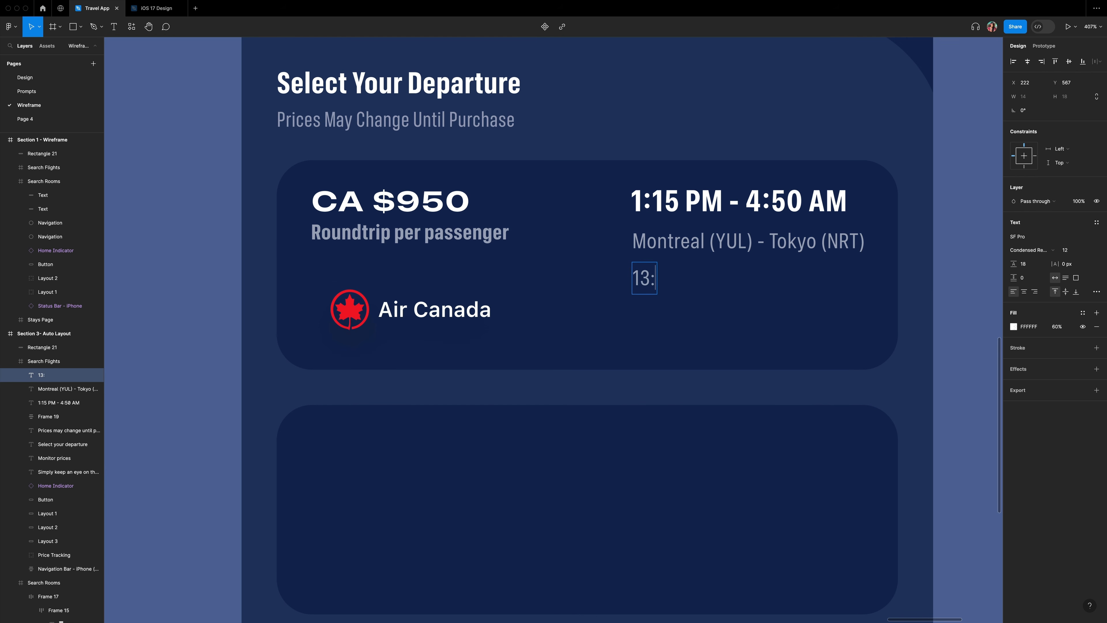
text(NO)
drag(449, 388, 598, 403)
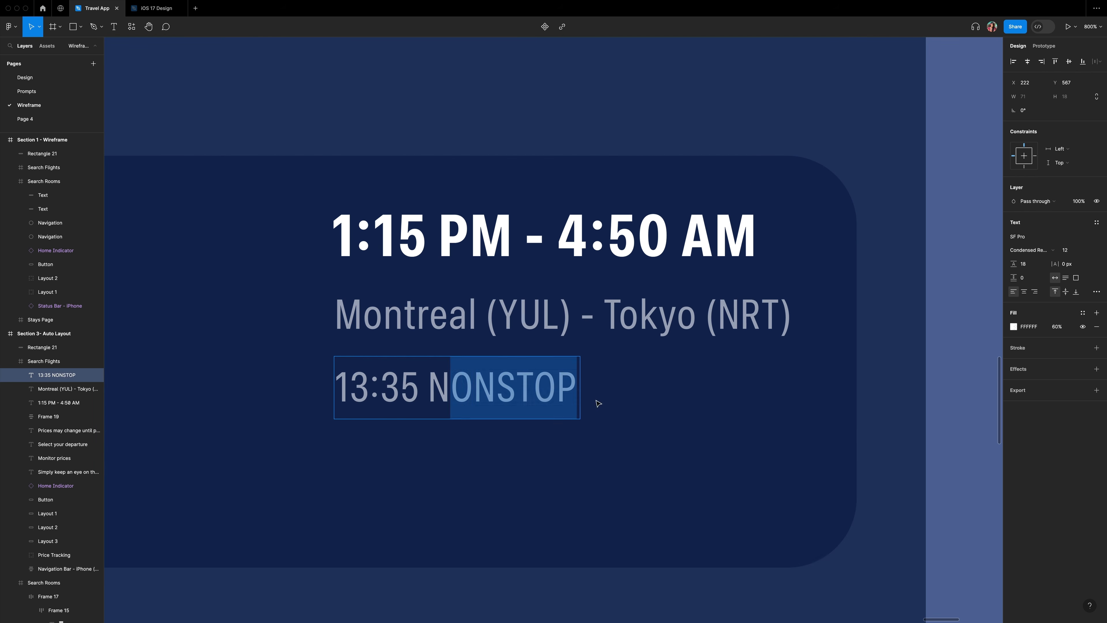
text(onstop)
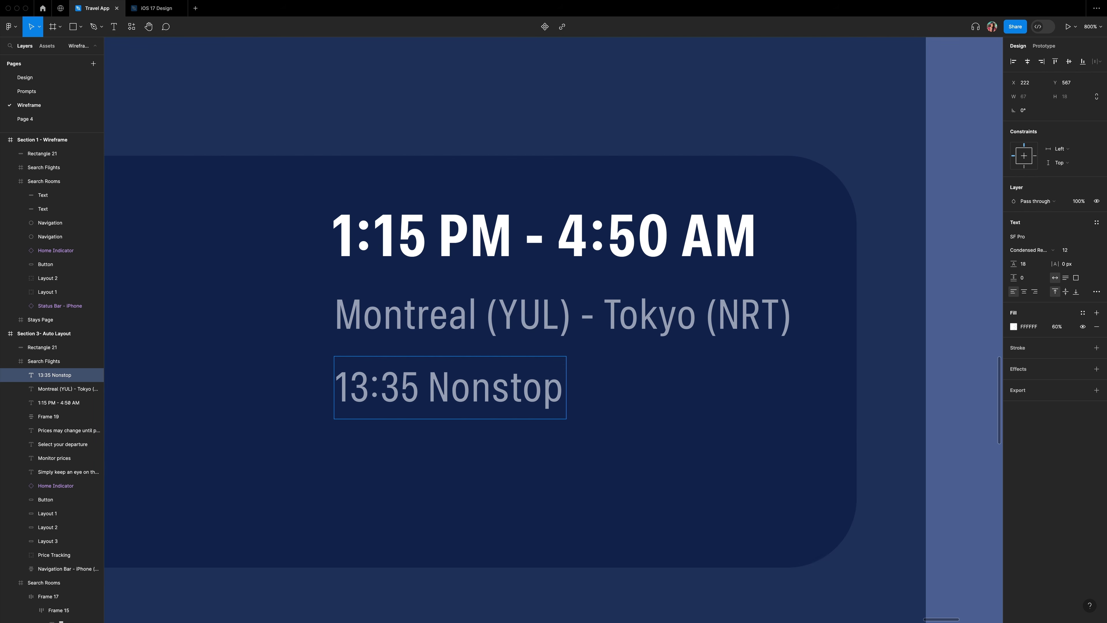
Wrap the flight time, route and 13:35 Nonstop texts in one vertical auto layout frame.
click(297, 368)
shift+click(475, 386)
shift+click(462, 319)
shift+click(442, 253)
click(525, 425)
click(471, 386)
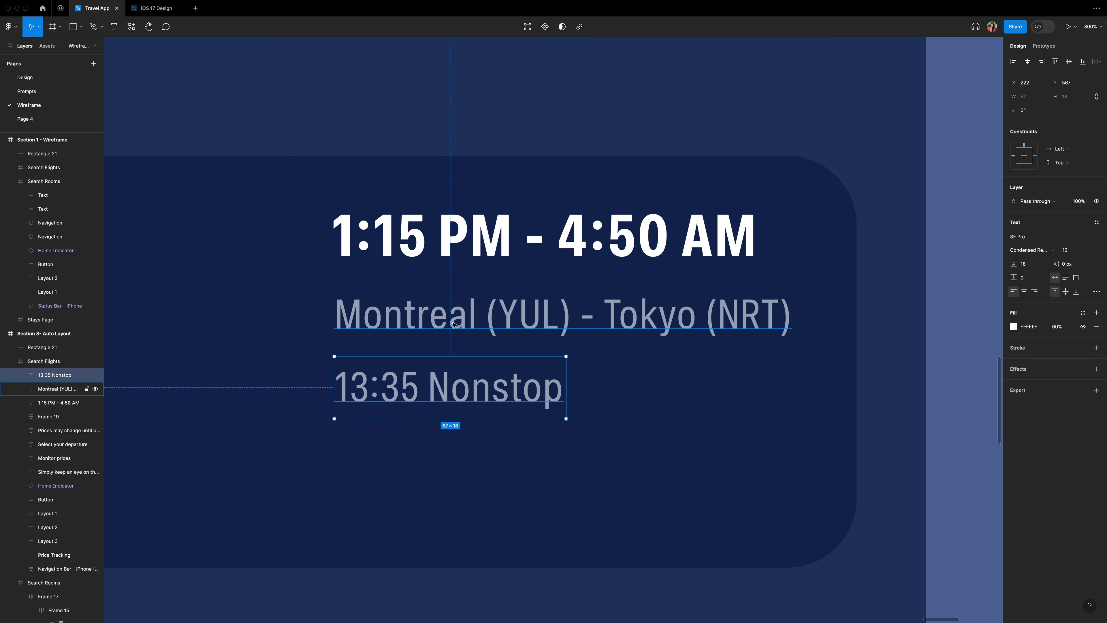
shift+click(463, 319)
shift+click(441, 257)
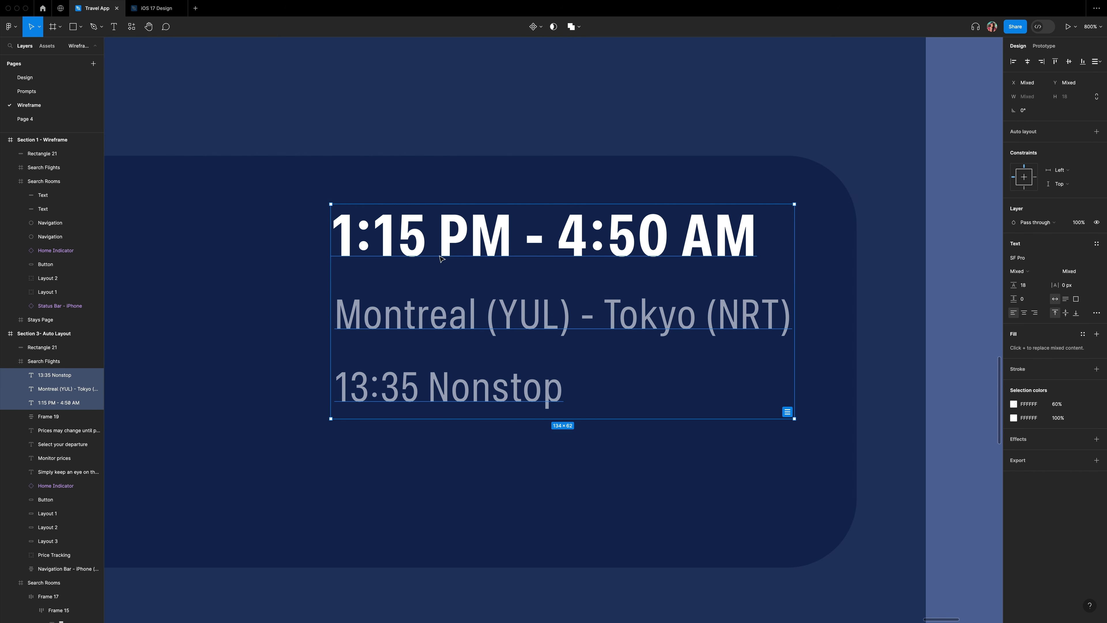
key(shift+a)
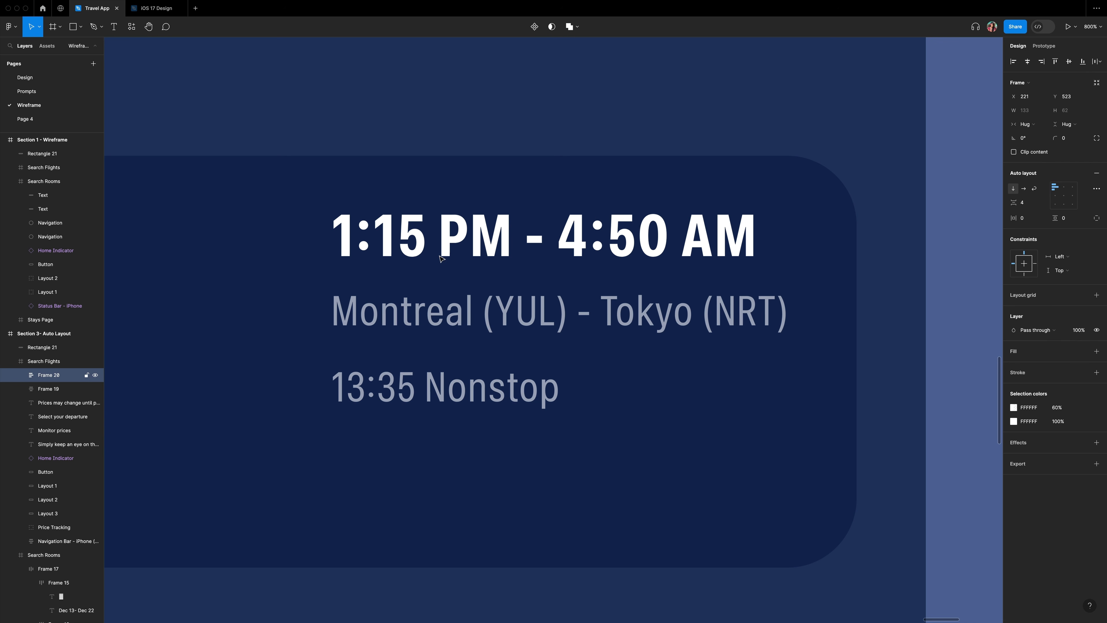
Switch the flight details auto layout frame to fixed sizing and set it to 202 wide by 119 high.
click(1032, 125)
click(1040, 113)
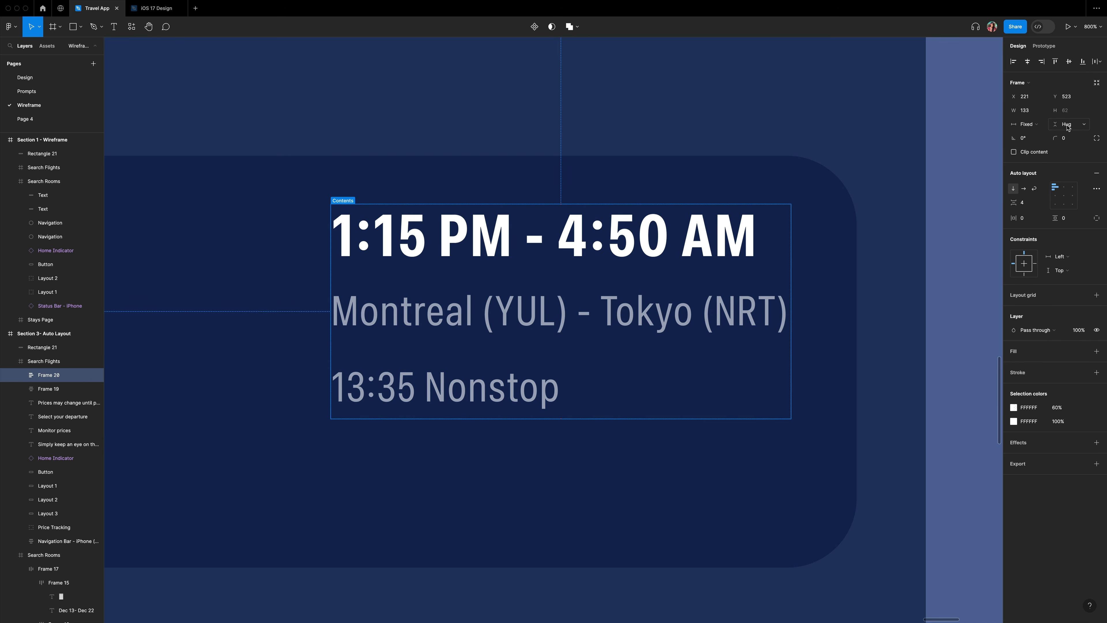
click(1062, 126)
click(1068, 112)
click(1035, 112)
double_click(1034, 112)
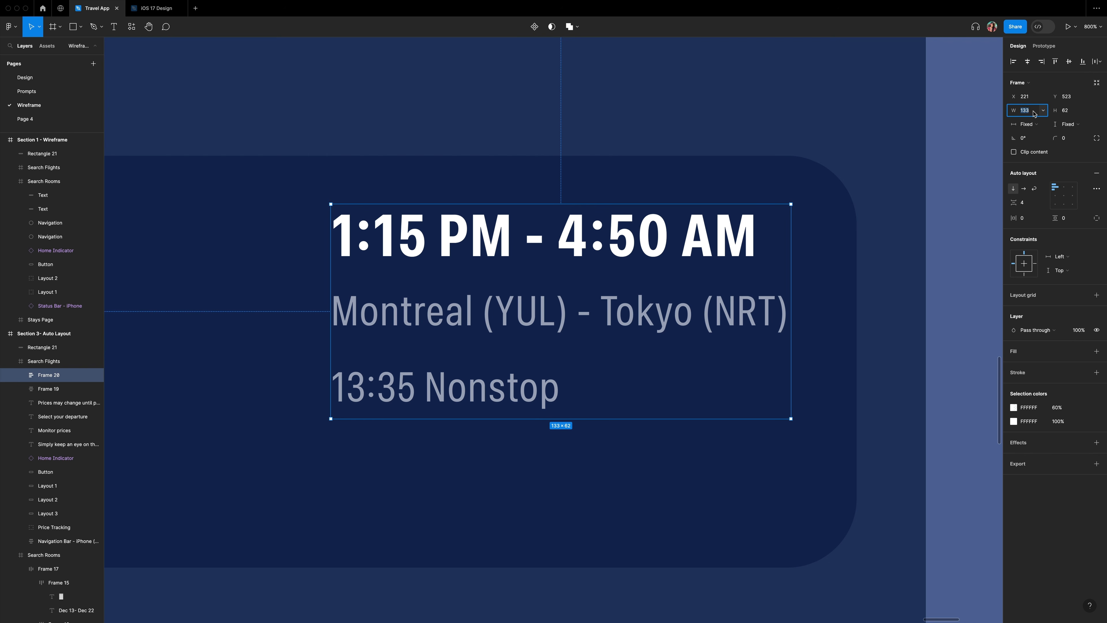
text(202)
key(Tab)
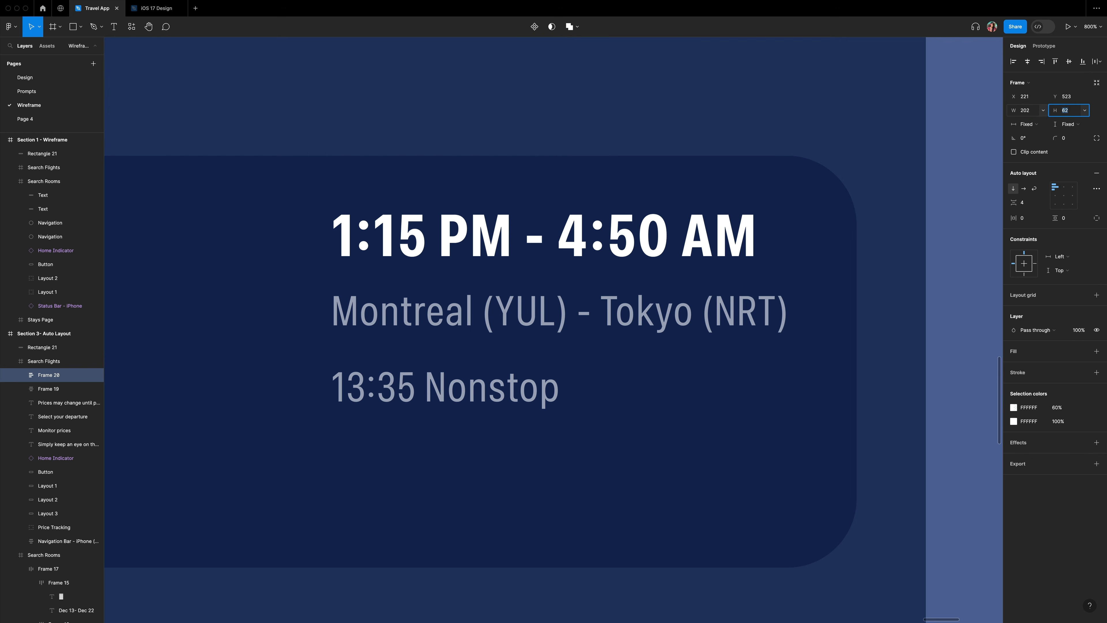
text(119)
key(Return)
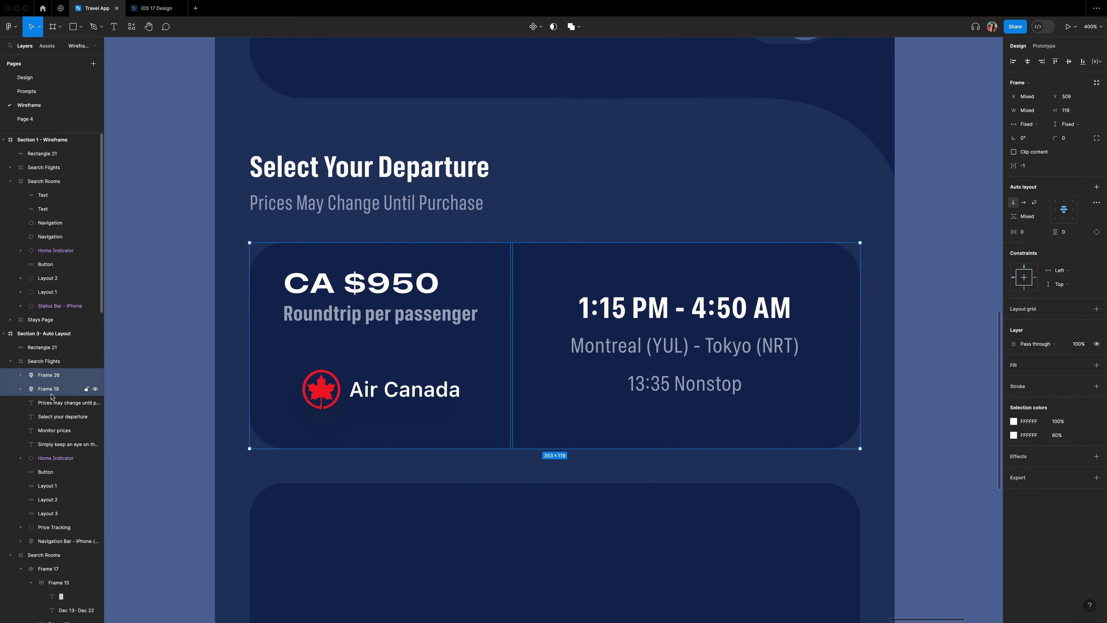
Wrap the price frame and the flight details frame in one horizontal auto layout with a spacing of -1.
key(shift+a)
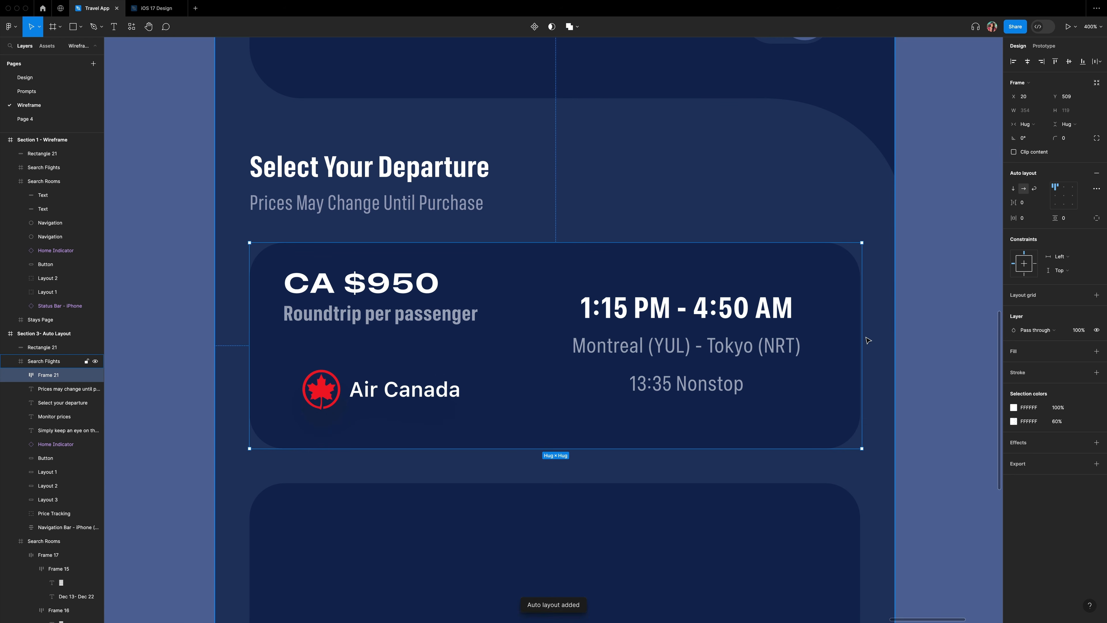
click(1028, 204)
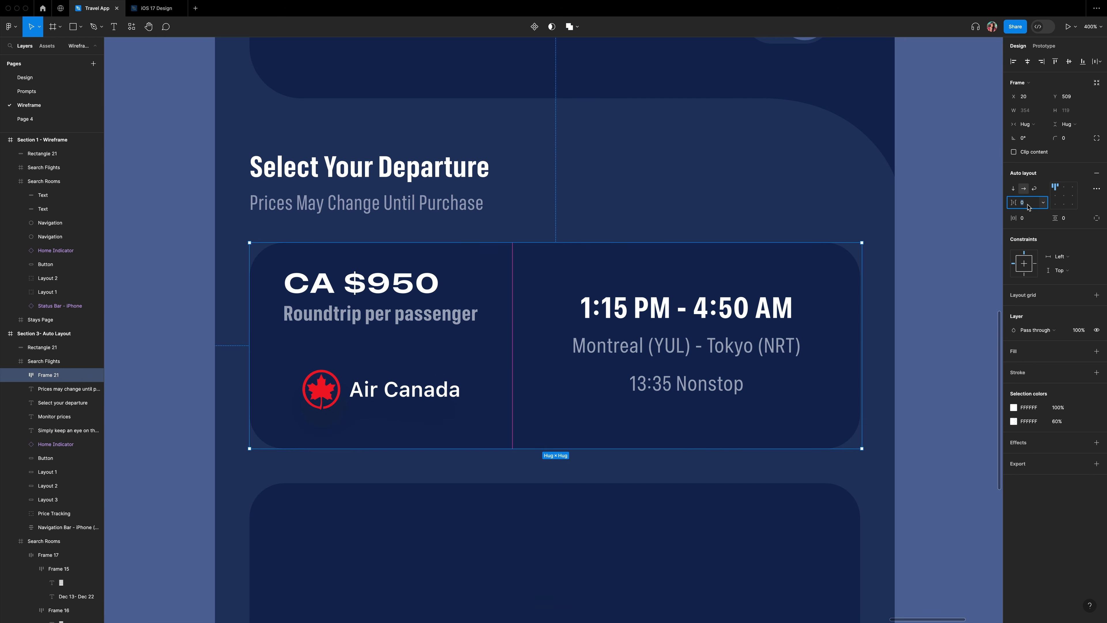
key(Down)
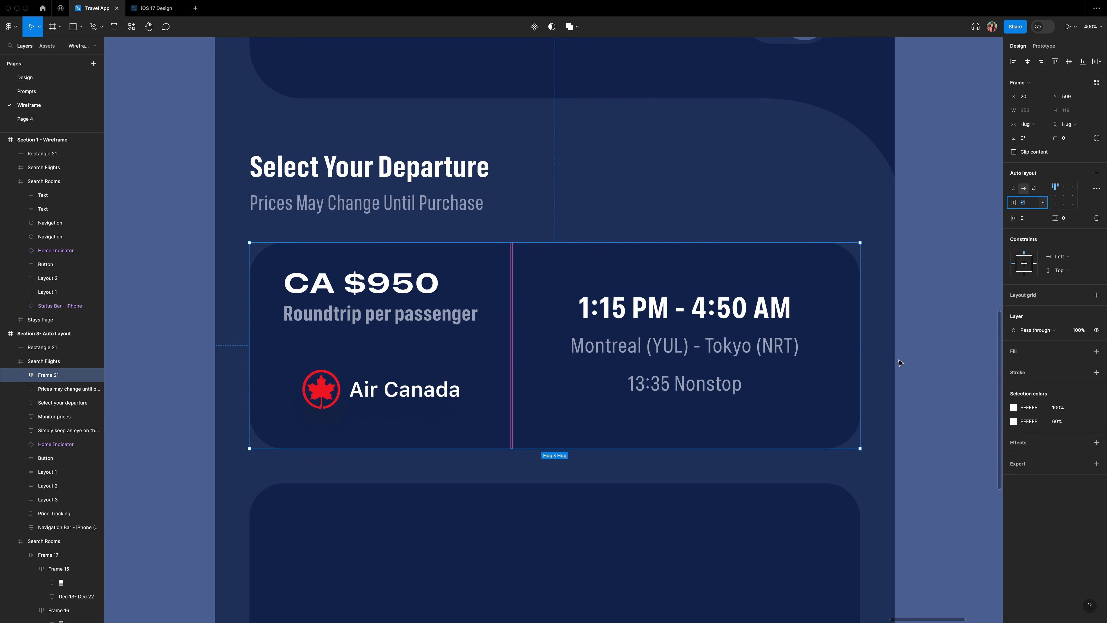
click(937, 336)
Rename the combined departure card frame to "Flight".
double_click(579, 322)
double_click(54, 377)
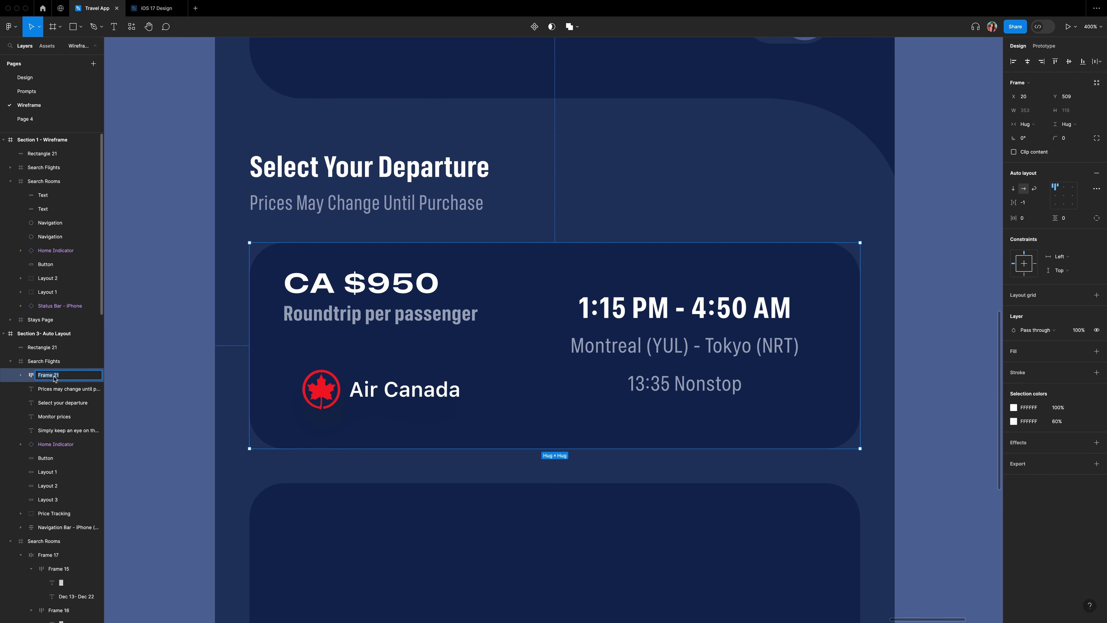
text(Layout)
key(BackSpace)
key(BackSpace)
key(BackSpace)
key(BackSpace)
key(BackSpace)
key(BackSpace)
text(Flight)
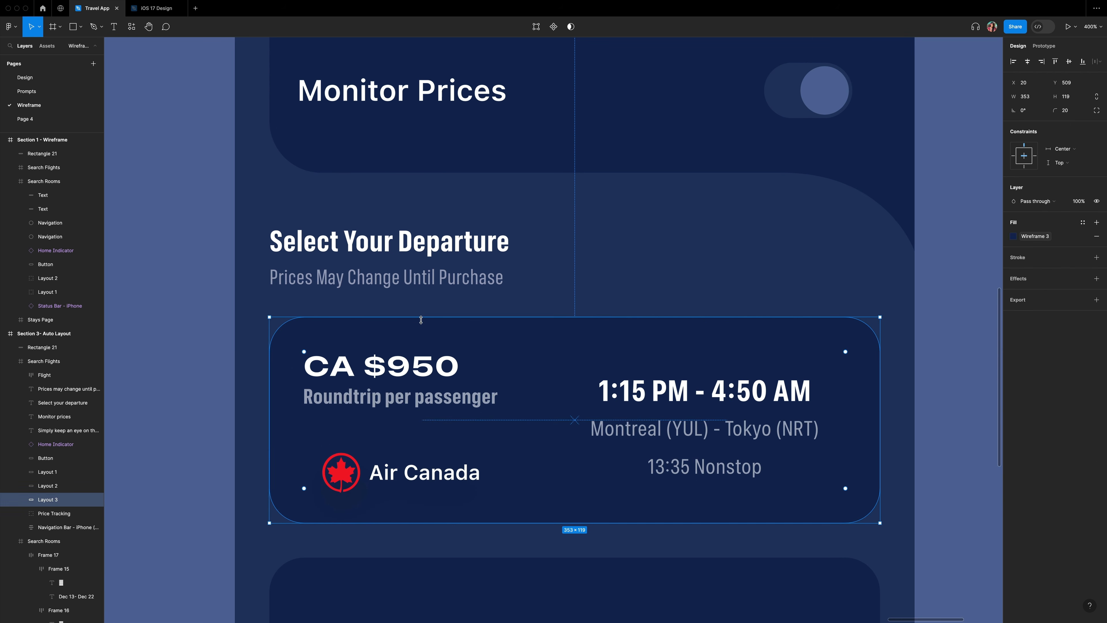
Delete the Layout 3 rectangle behind the card and give the Flight frame the Wireframe 3 fill and a corner radius of 20.
key(Delete)
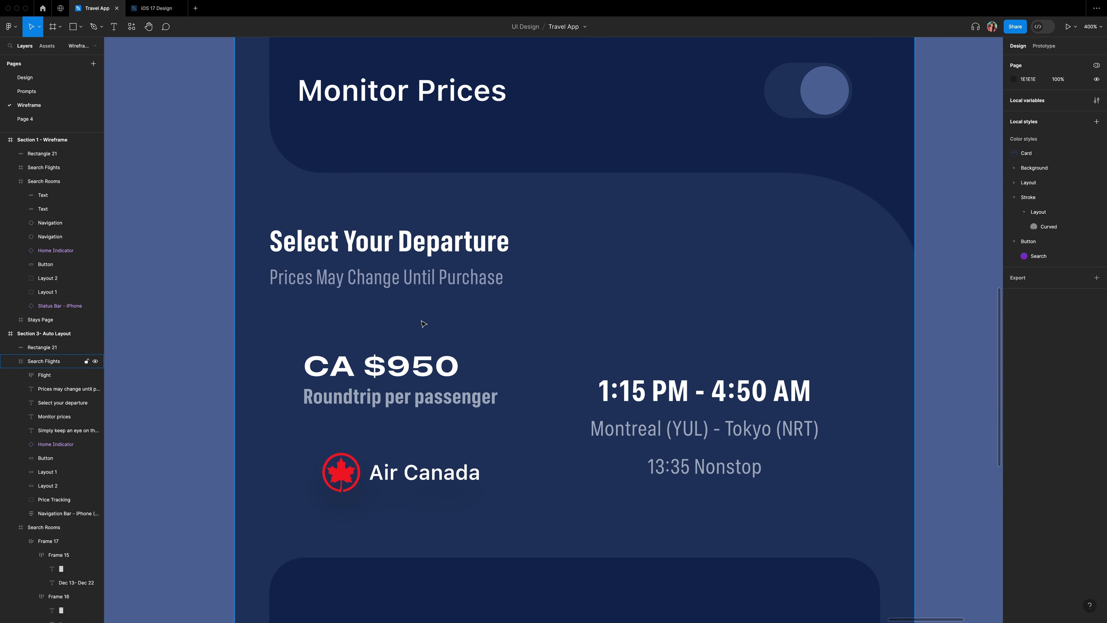
click(43, 374)
click(1082, 352)
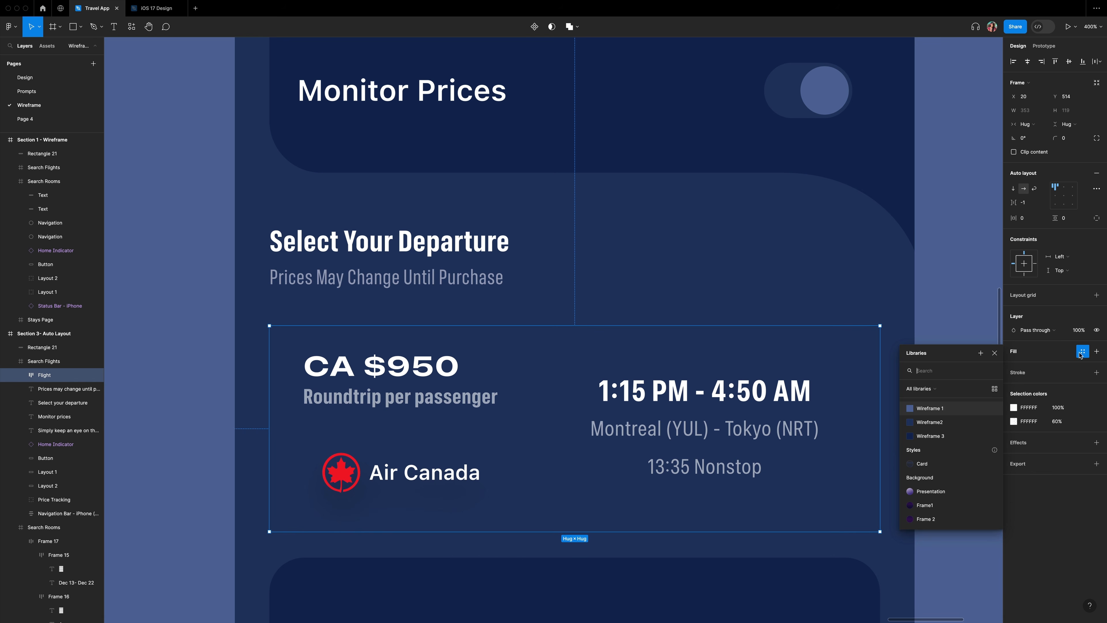
click(931, 435)
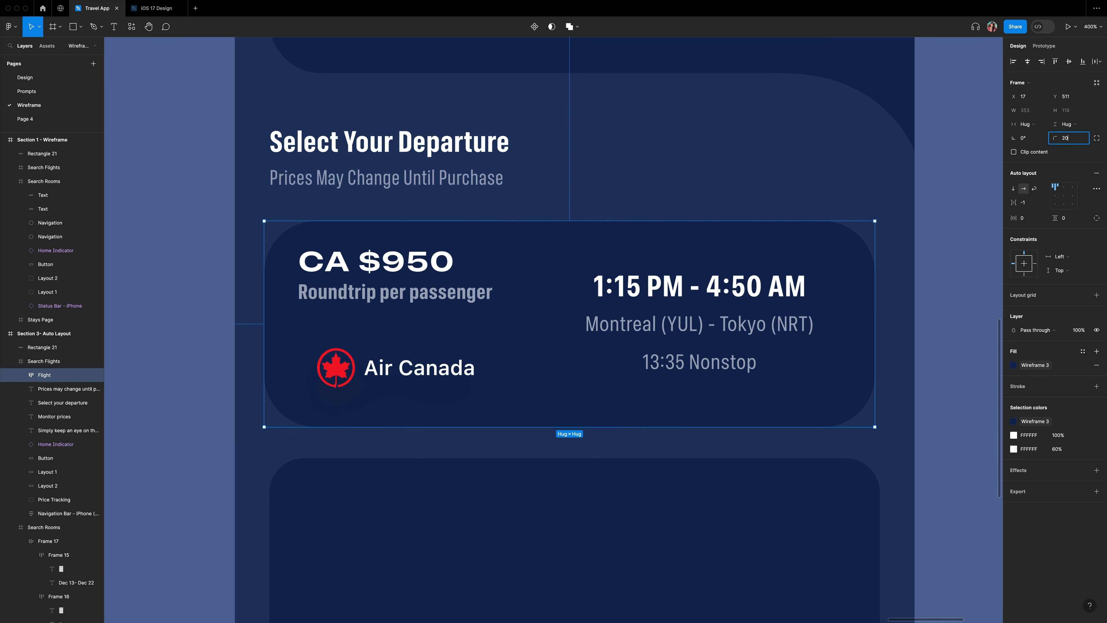
Replace the two empty card rectangles below with copies of the finished Flight card.
right_click(505, 243)
scroll(518, 256, down, 3)
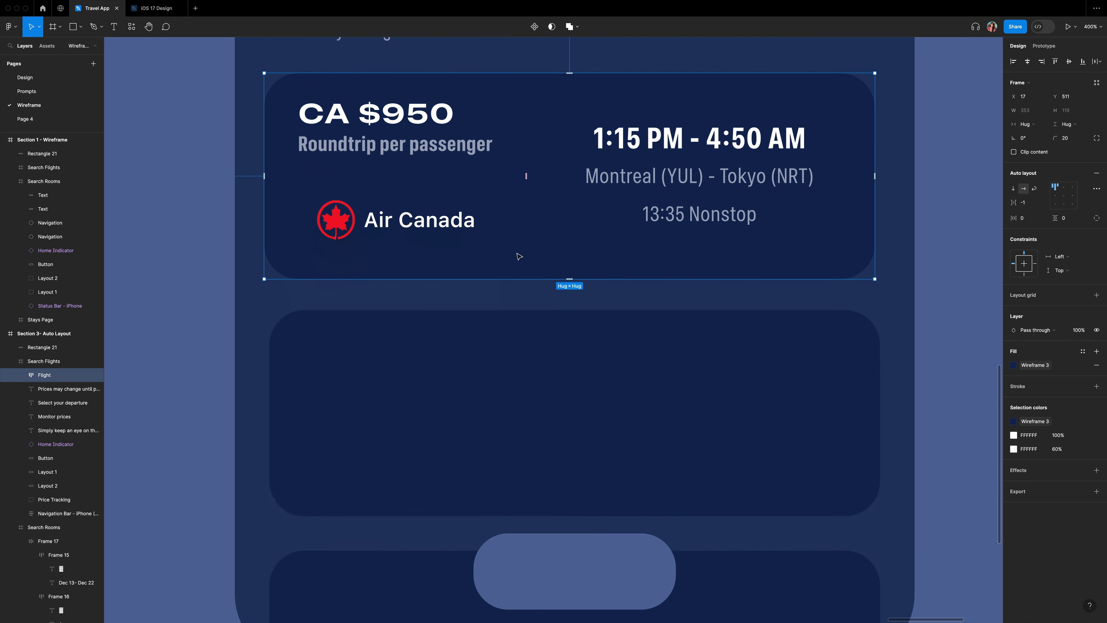
scroll(519, 257, down, 1)
shift+click(502, 354)
shift+click(402, 546)
right_click(399, 545)
click(425, 370)
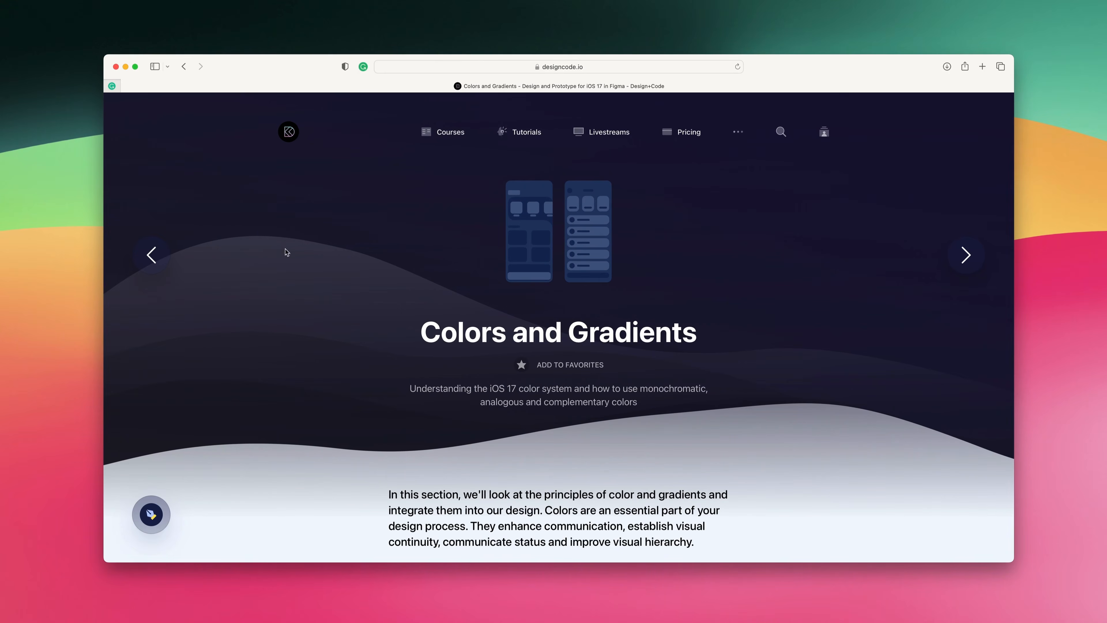
In the browser, search the Design+Code site for "colors and gradients" and open the second matching section.
click(780, 133)
text(colo)
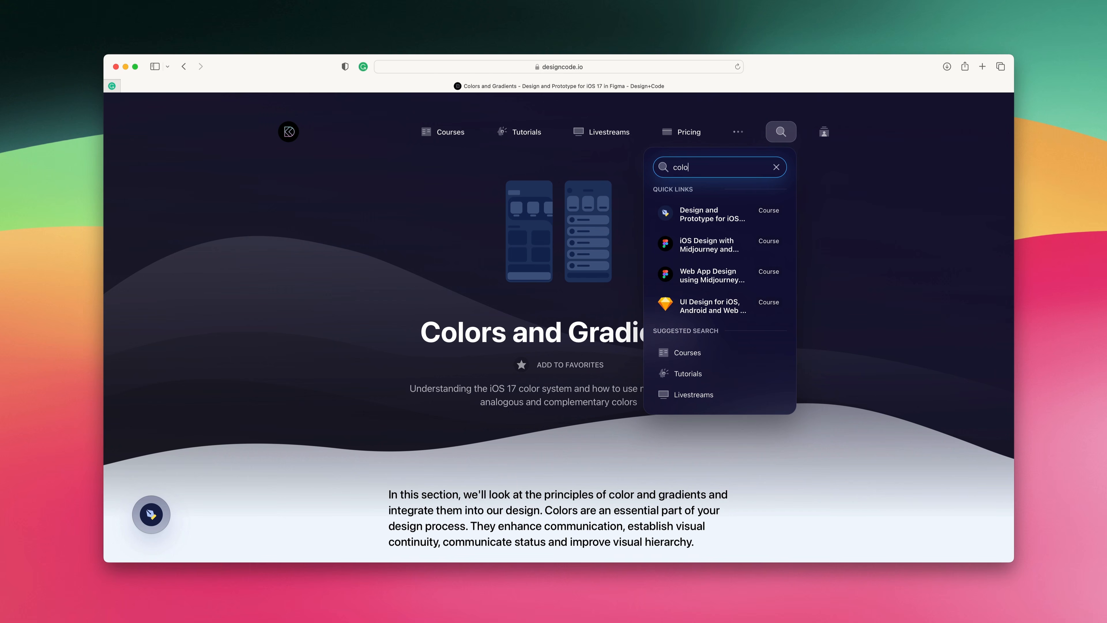
text(rs and gradients)
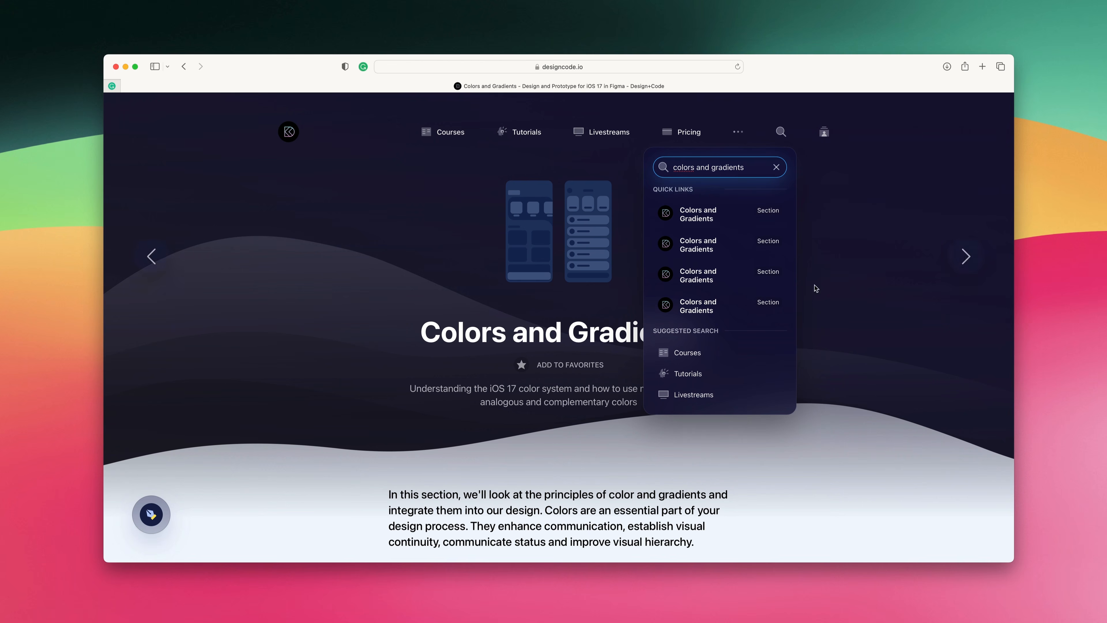
click(696, 248)
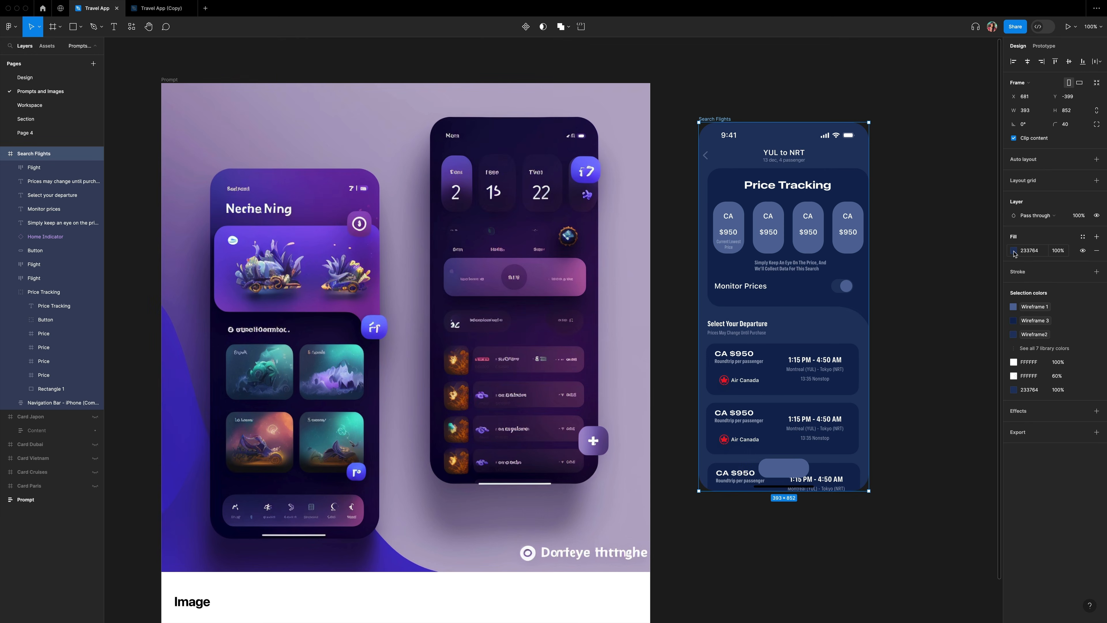
In Figma, set the Search Flights frame's fill to 160C41 by sampling the dark phone background in the reference image.
click(1014, 250)
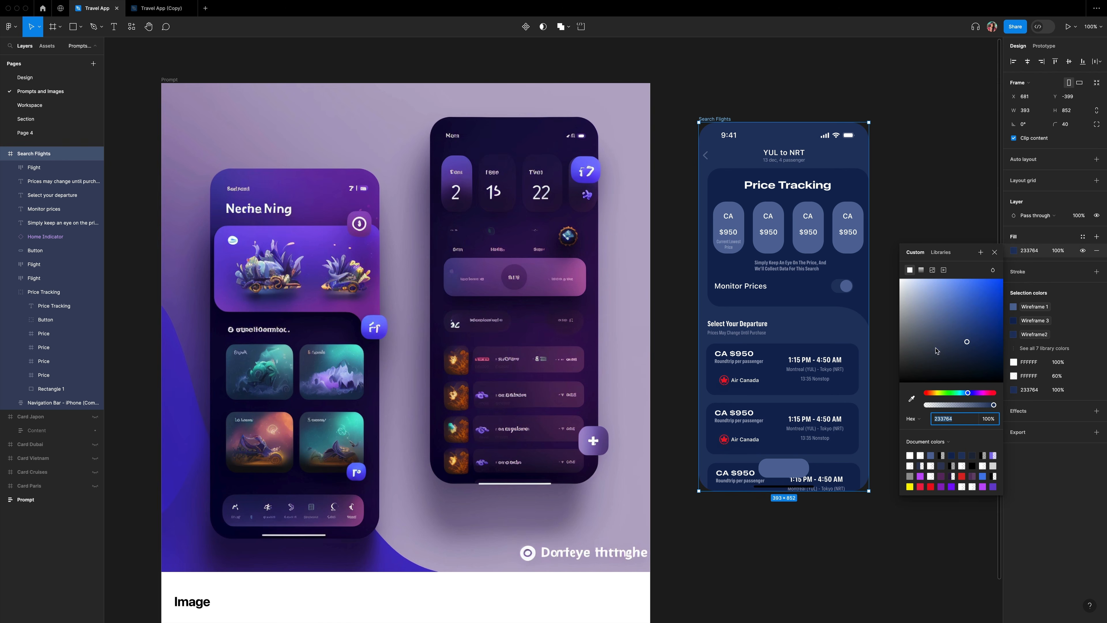
click(912, 400)
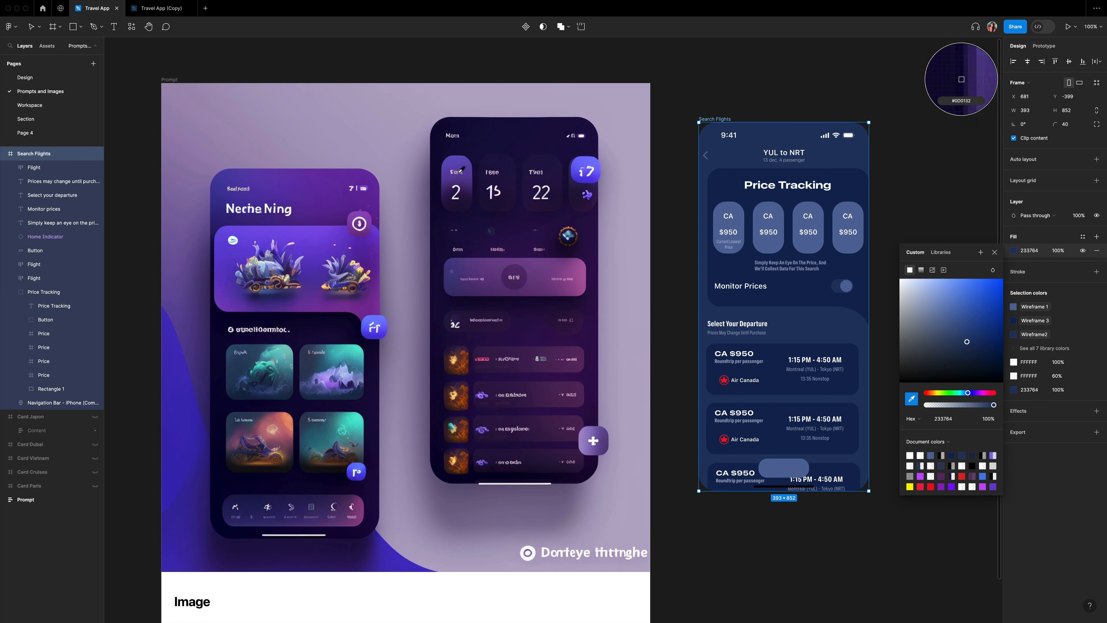
click(514, 125)
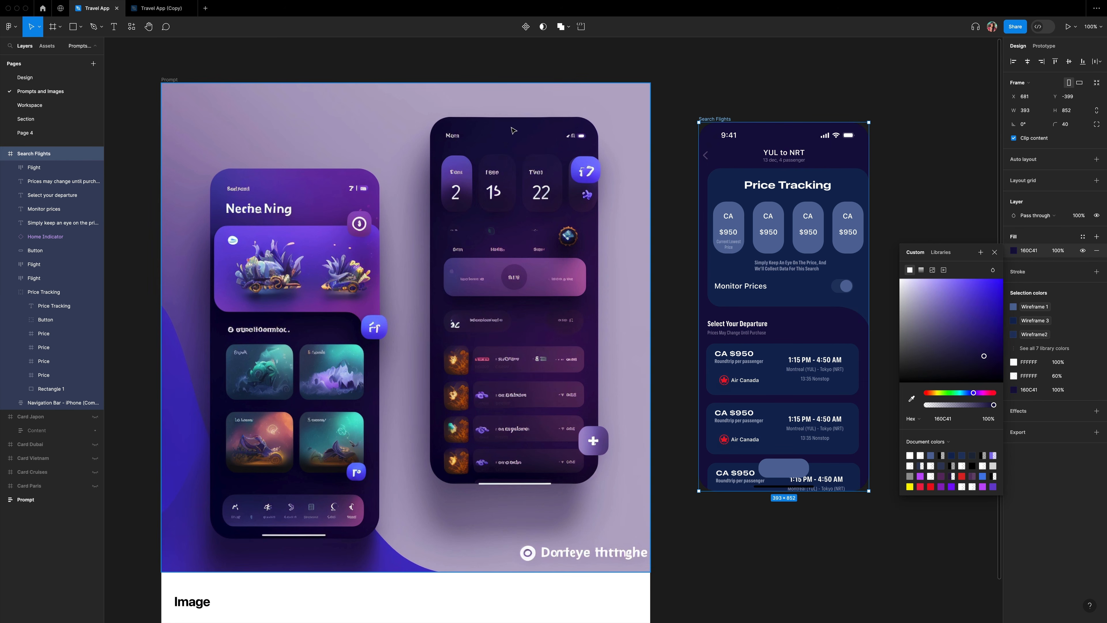
Recolor the Price Tracking background rectangle by sampling a purple from the date tile in the reference image.
double_click(856, 179)
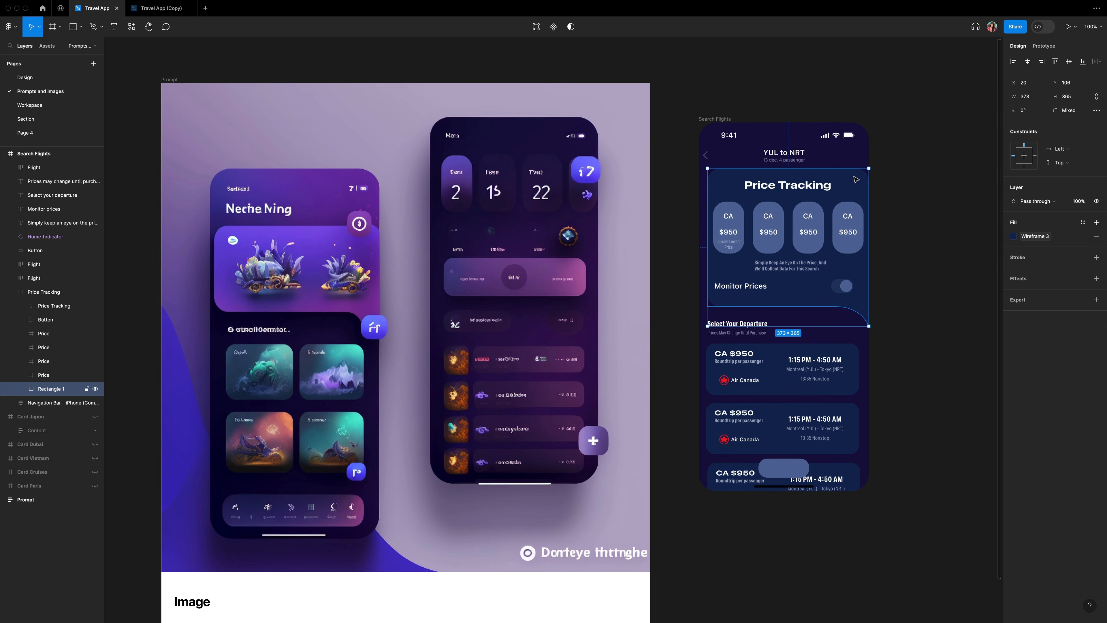
key(i)
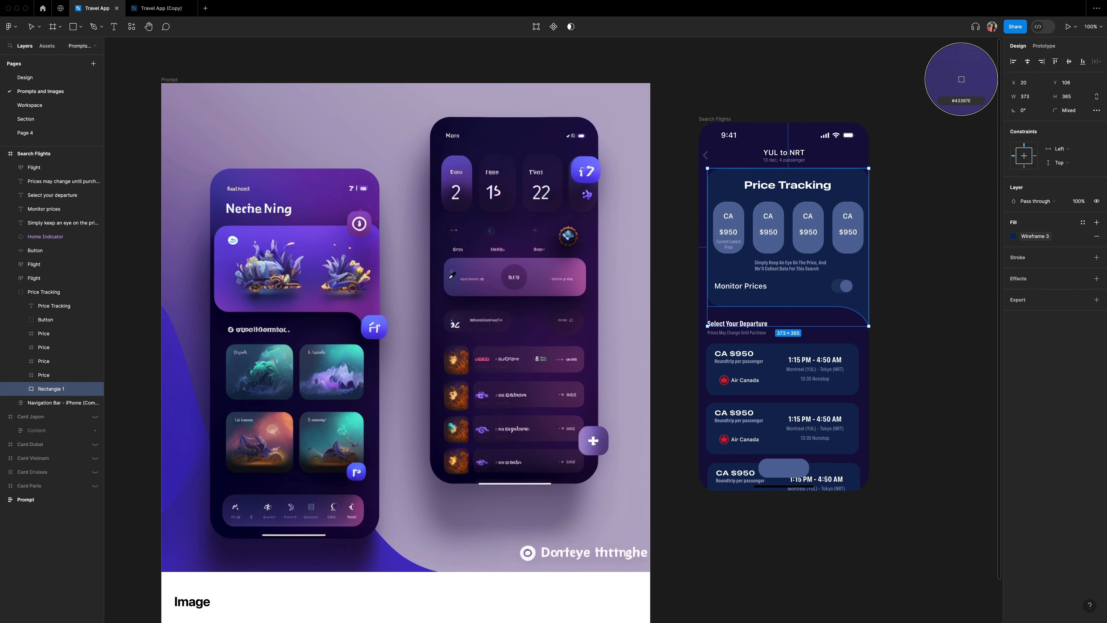
click(447, 190)
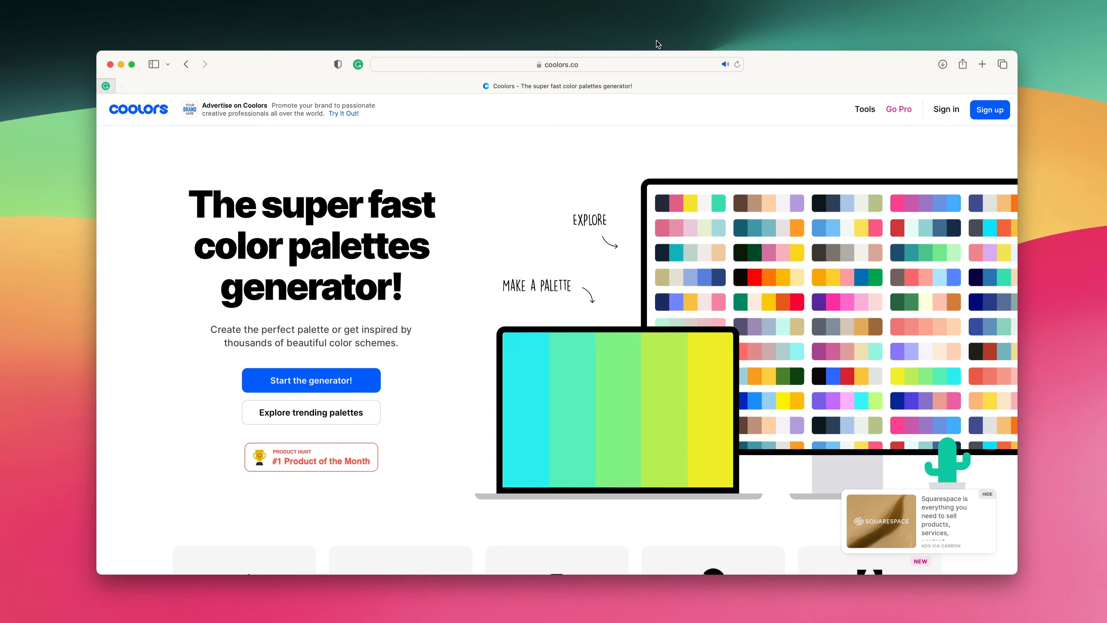
In the browser on coolors.co, open the Palette Generator without its tutorial, and from there open the Contrast Checker.
mouse_move(863, 112)
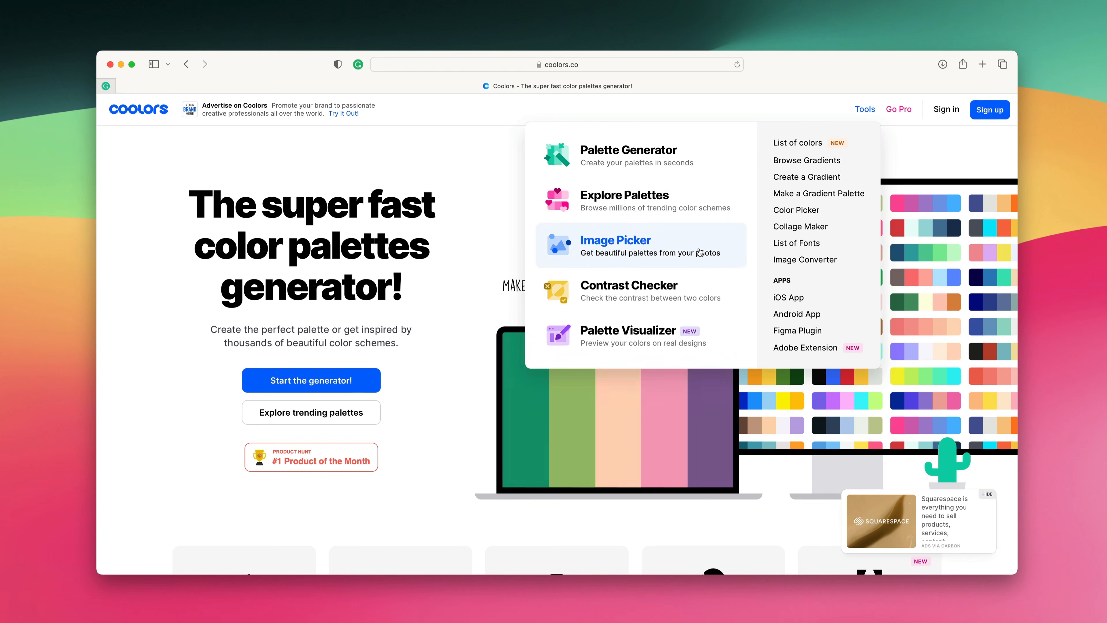
click(655, 150)
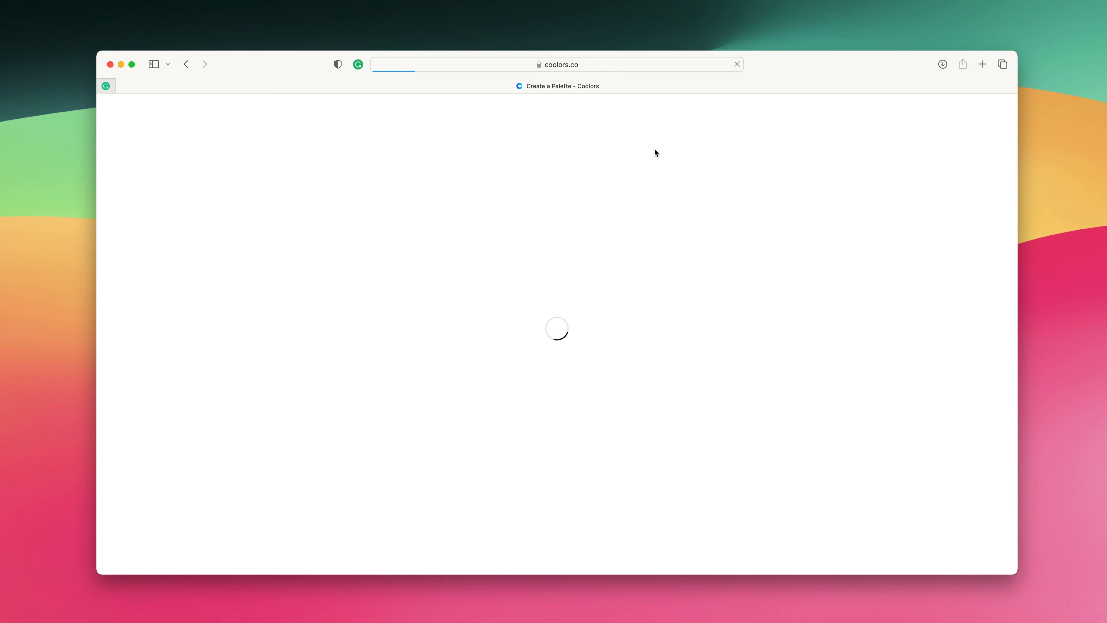
click(645, 395)
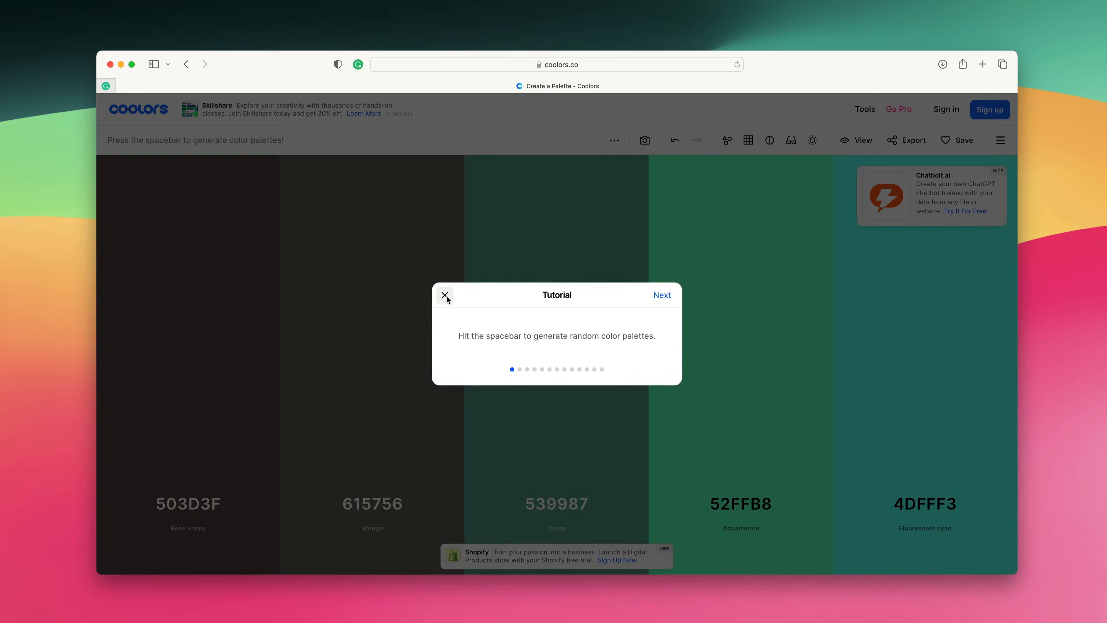
click(446, 295)
click(865, 109)
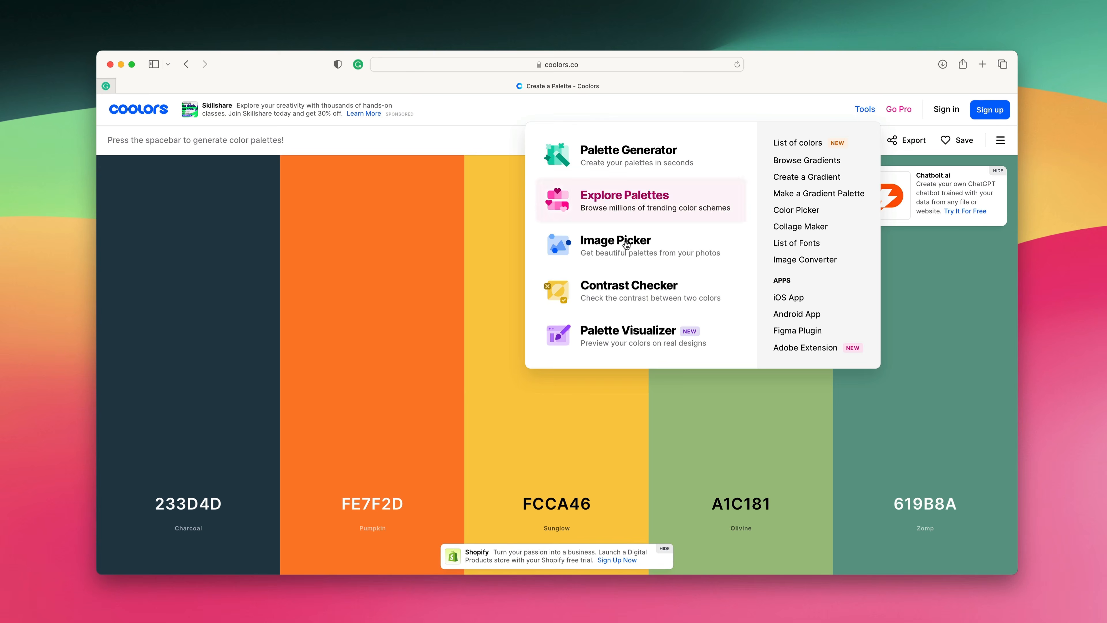
click(637, 288)
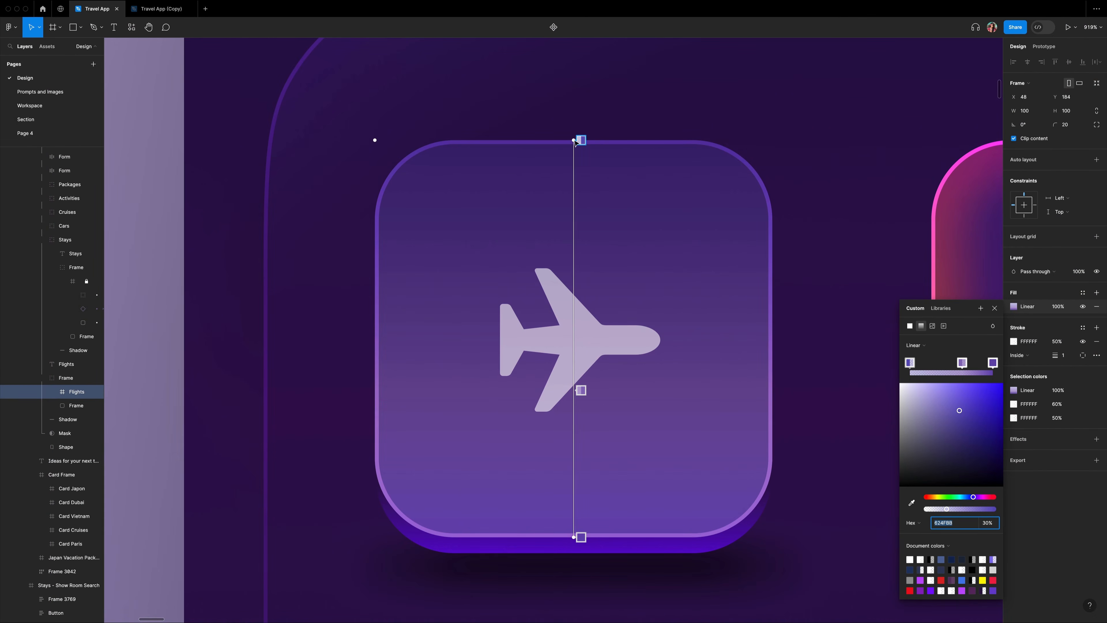
In Figma, reposition the start and width handles of the Flights tile's linear gradient fill near the tile's upper edge.
drag(375, 140, 420, 144)
drag(581, 140, 462, 126)
drag(607, 153, 570, 145)
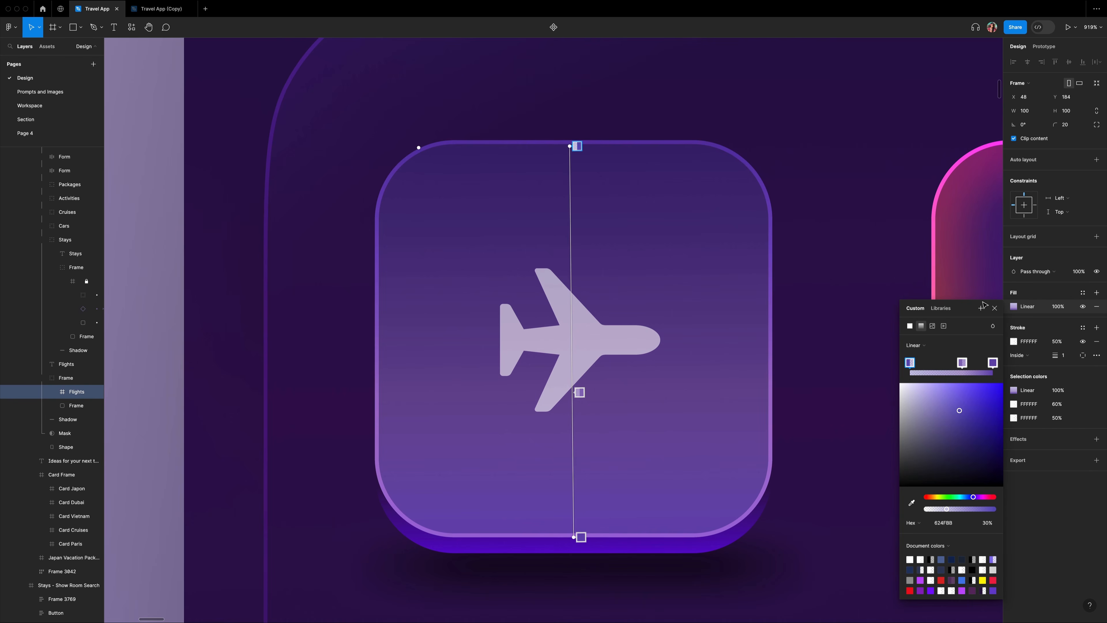
click(997, 308)
Remove the linear stroke from the Stays tile's blurred outline and try shifting the center of its angular gradient stroke.
scroll(749, 280, right, 10)
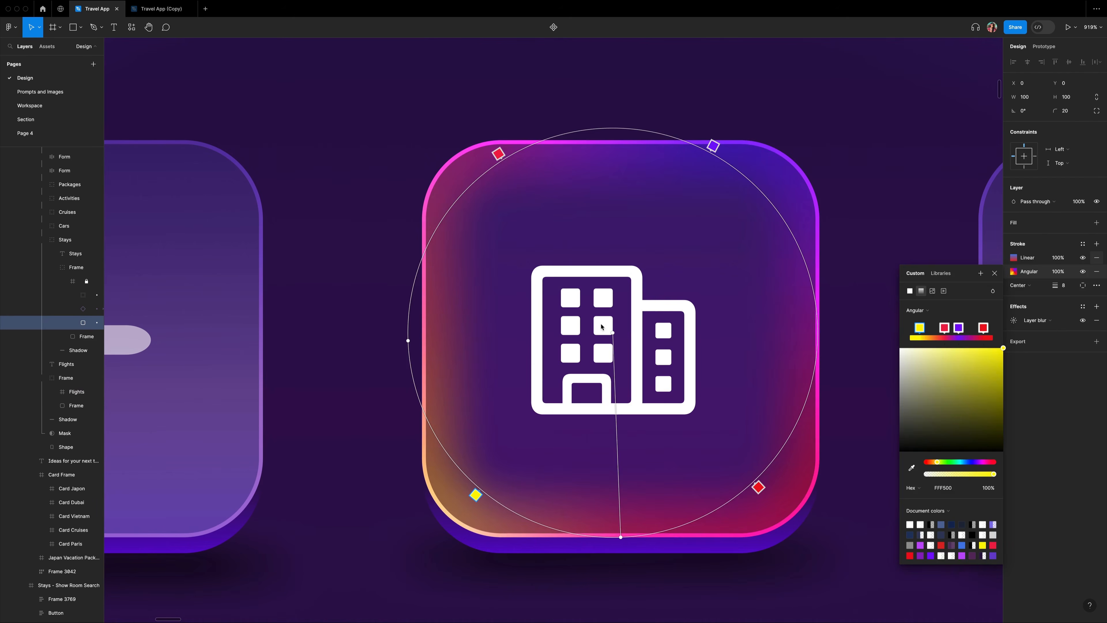
click(1097, 258)
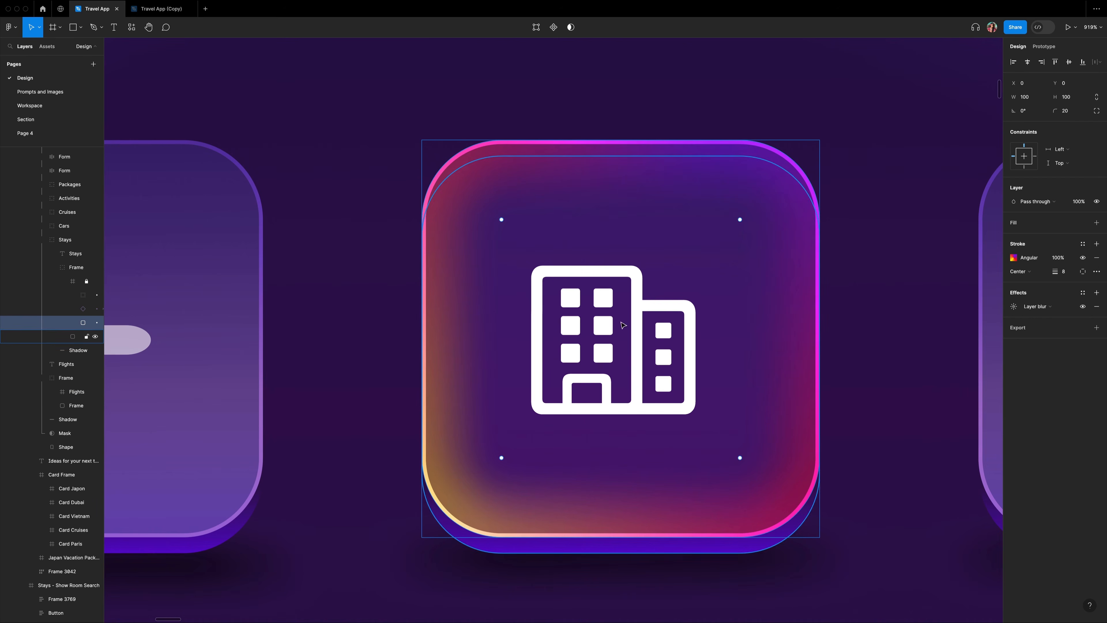
click(1014, 257)
drag(613, 333, 740, 322)
mouse_move(807, 330)
mouse_down()
mouse_move(759, 305)
mouse_move(654, 285)
mouse_move(378, 287)
mouse_move(658, 385)
mouse_move(614, 371)
mouse_move(620, 340)
mouse_up()
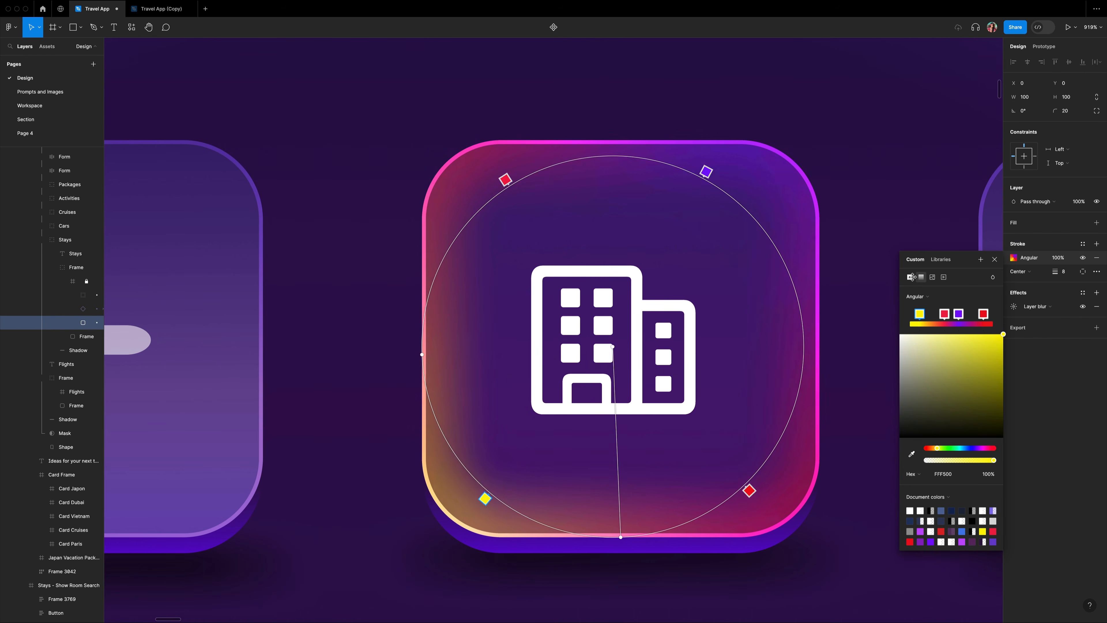
click(994, 261)
click(890, 268)
key(super+z)
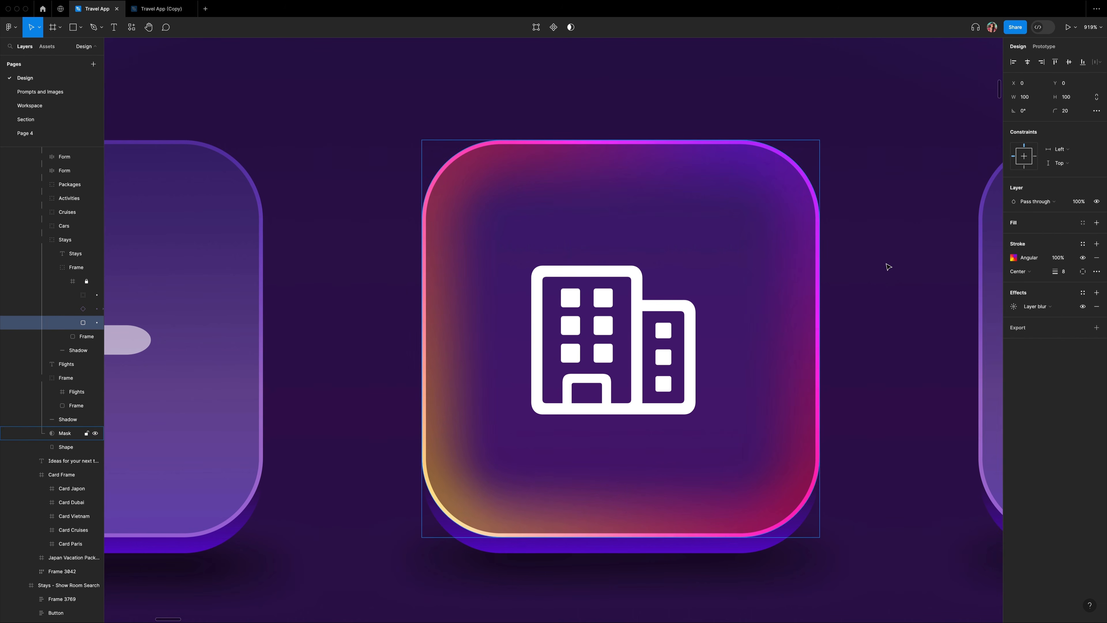
click(889, 267)
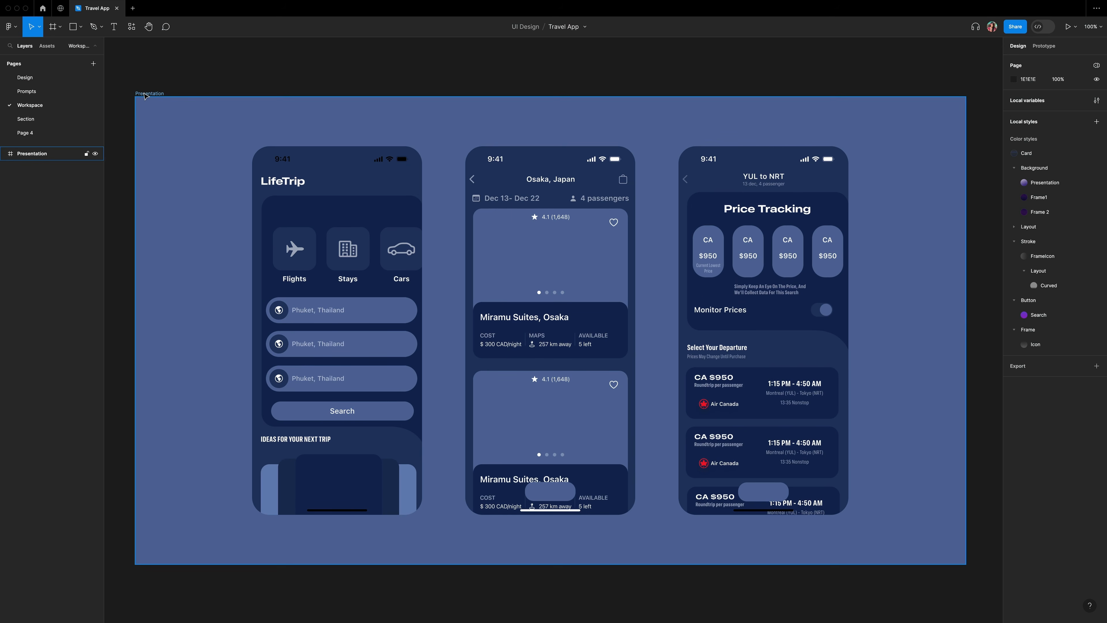
Apply the Presentation background color style to the Presentation frame's fill.
click(145, 94)
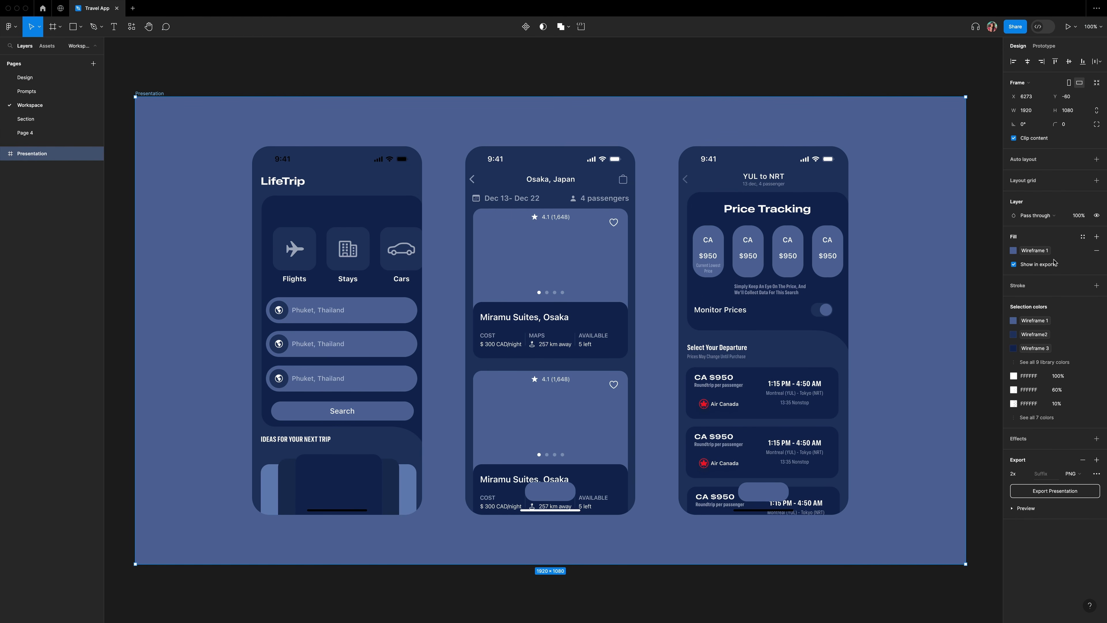
click(1040, 252)
click(943, 389)
key(Escape)
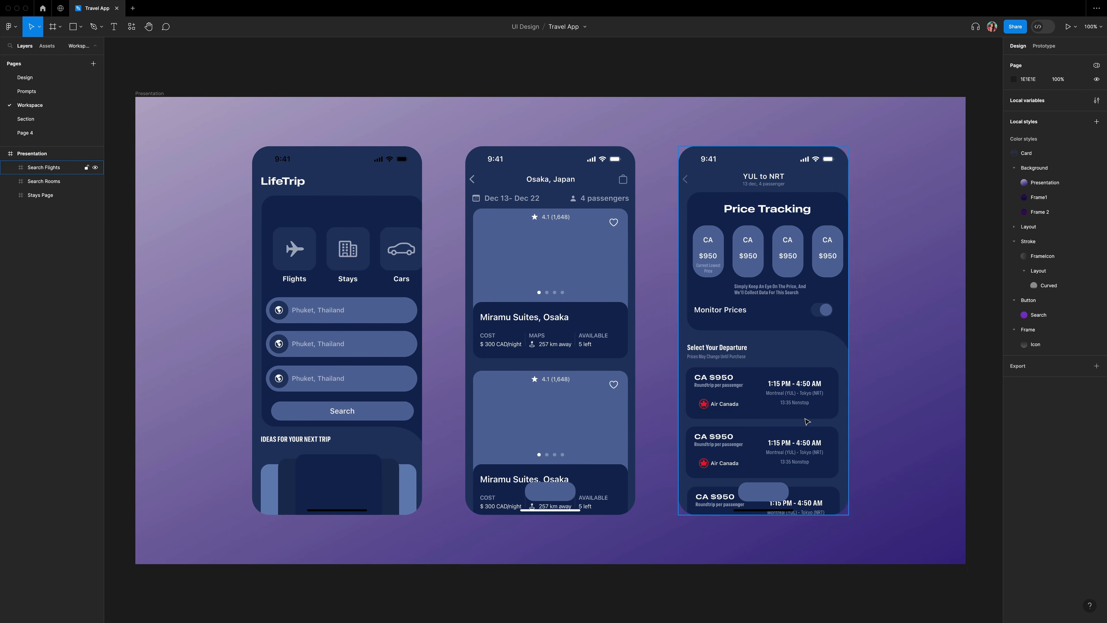
Apply the Frame1 background style to the fills of the Stays Page and Search Rooms frames.
click(332, 305)
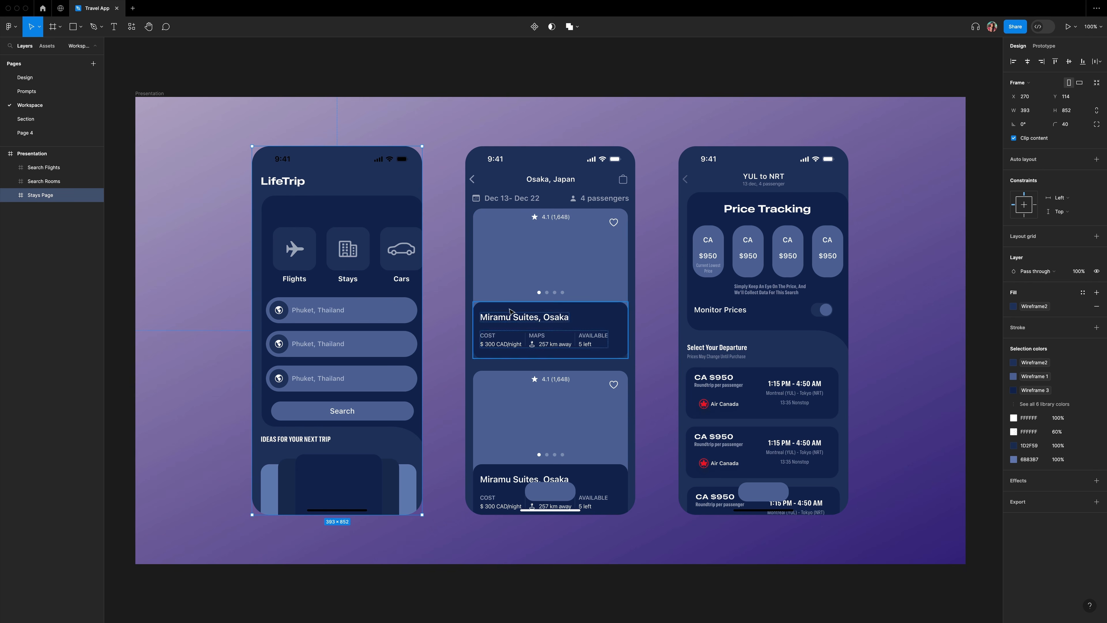
shift+click(468, 325)
click(1014, 320)
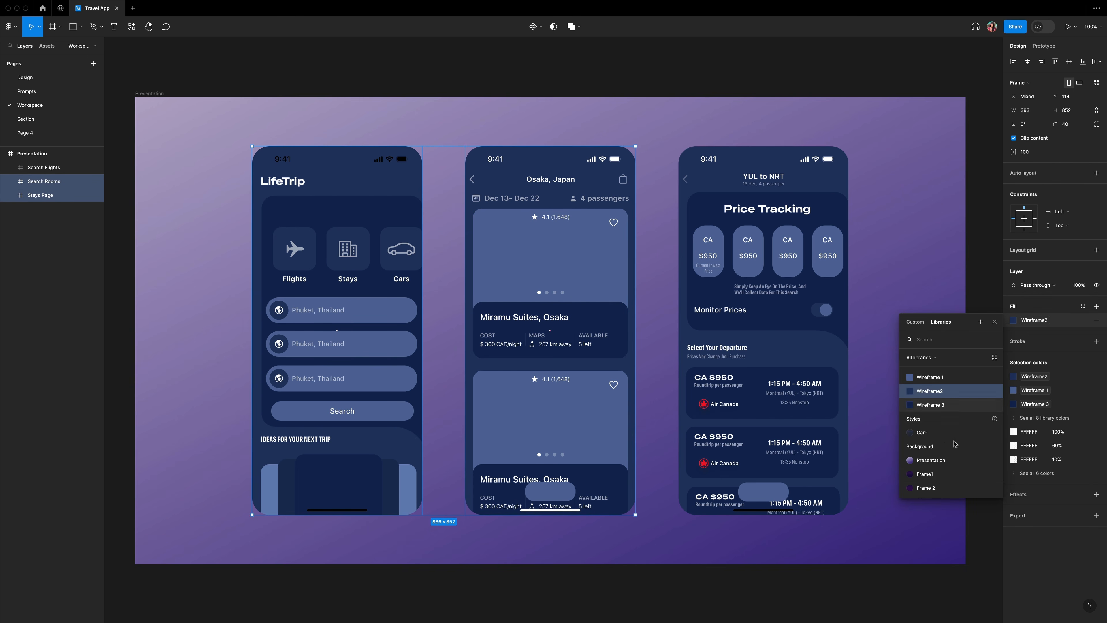
click(920, 474)
Apply the Frame 2 background style to the Search Flights frame's fill.
click(817, 441)
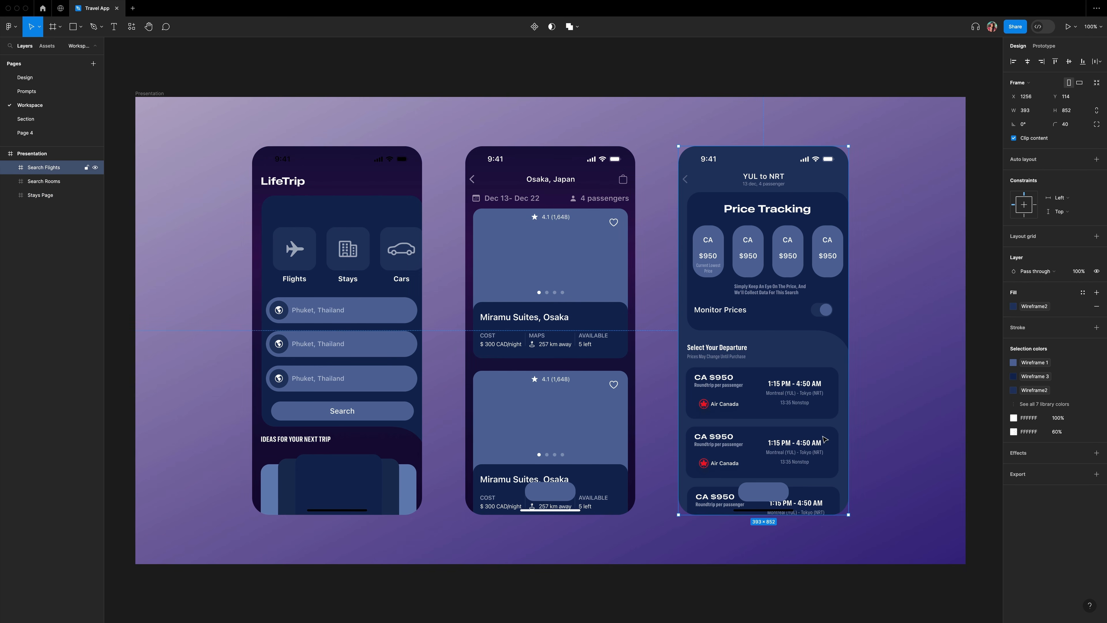
click(1037, 308)
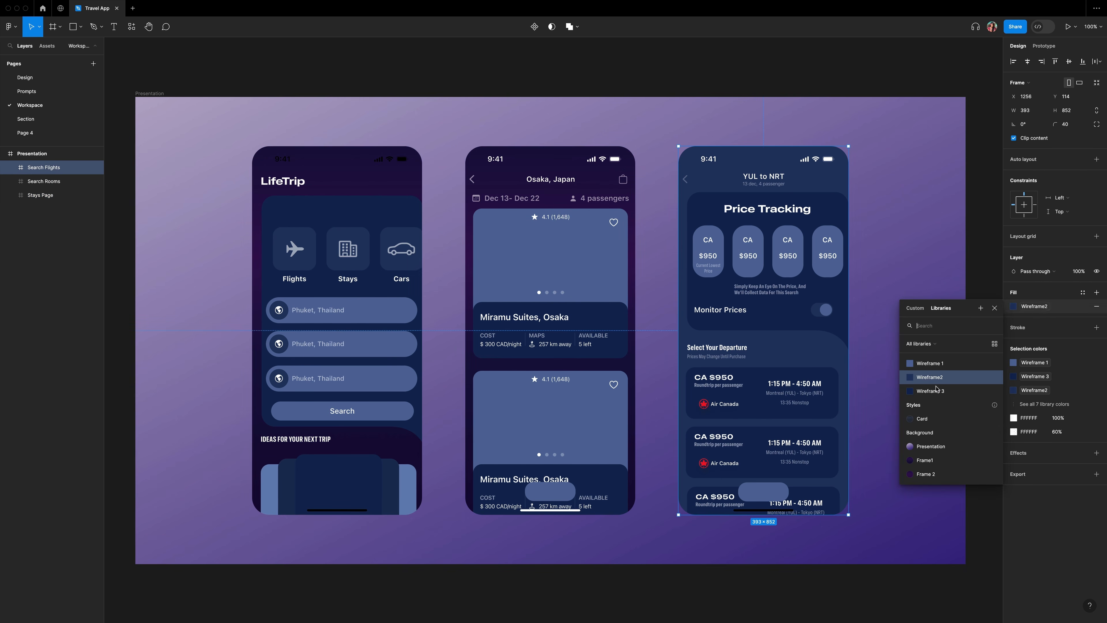
click(949, 474)
Replace the fill of the Stays Page's large base shape with the Layout/Curved color style.
super+click(638, 130)
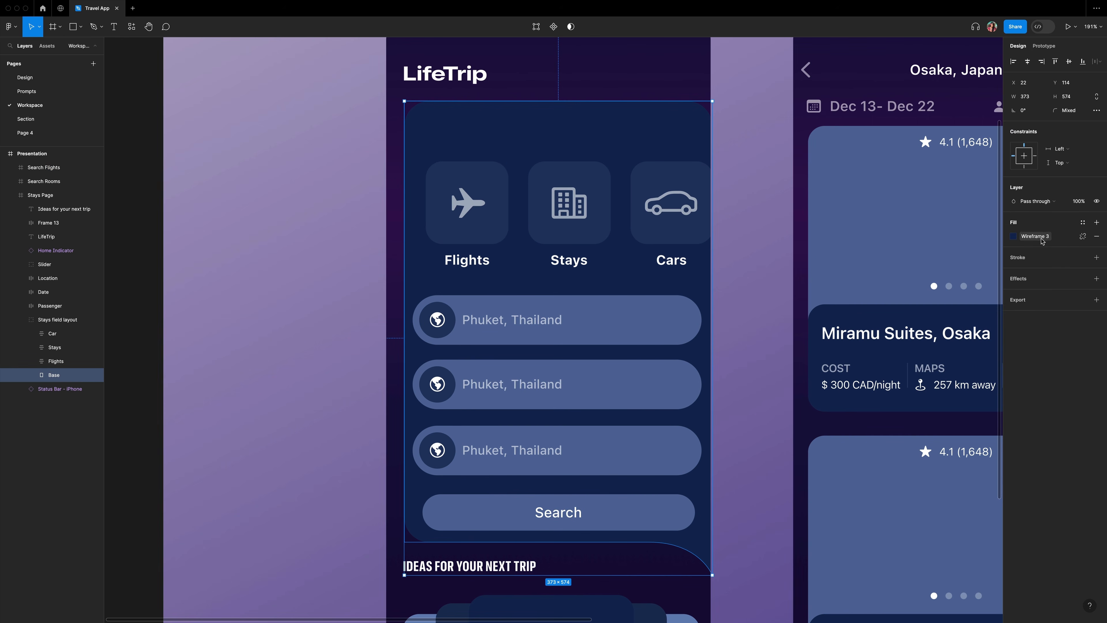
click(1042, 240)
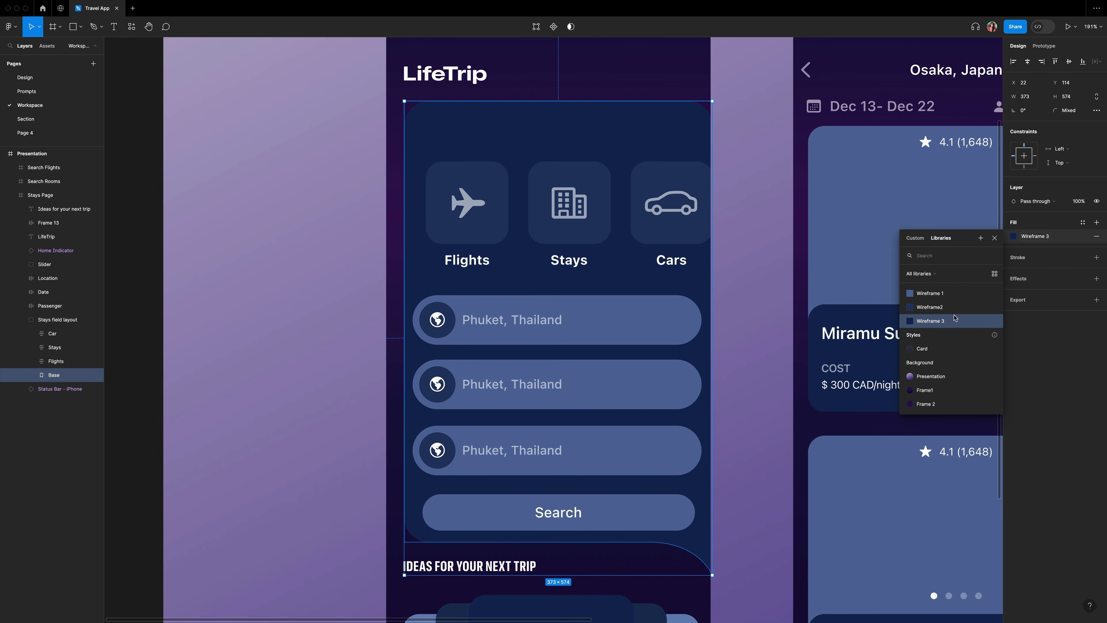
scroll(942, 384, up, 3)
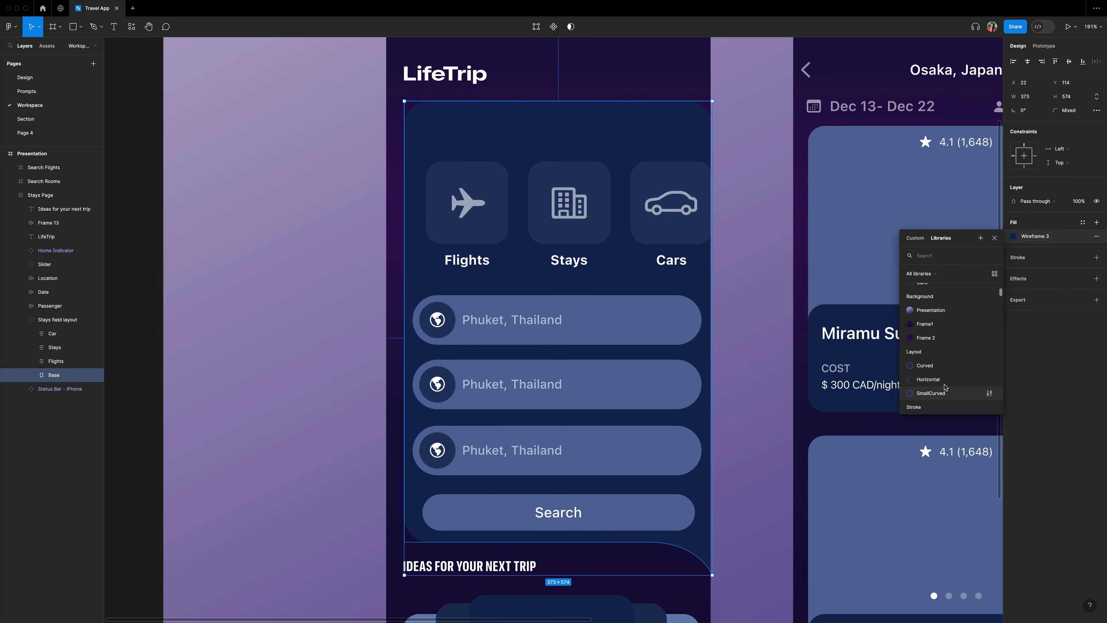
click(924, 381)
Add a stroke to the Stays Page's base shape using the Stroke/Layout/Curved color style.
click(1024, 244)
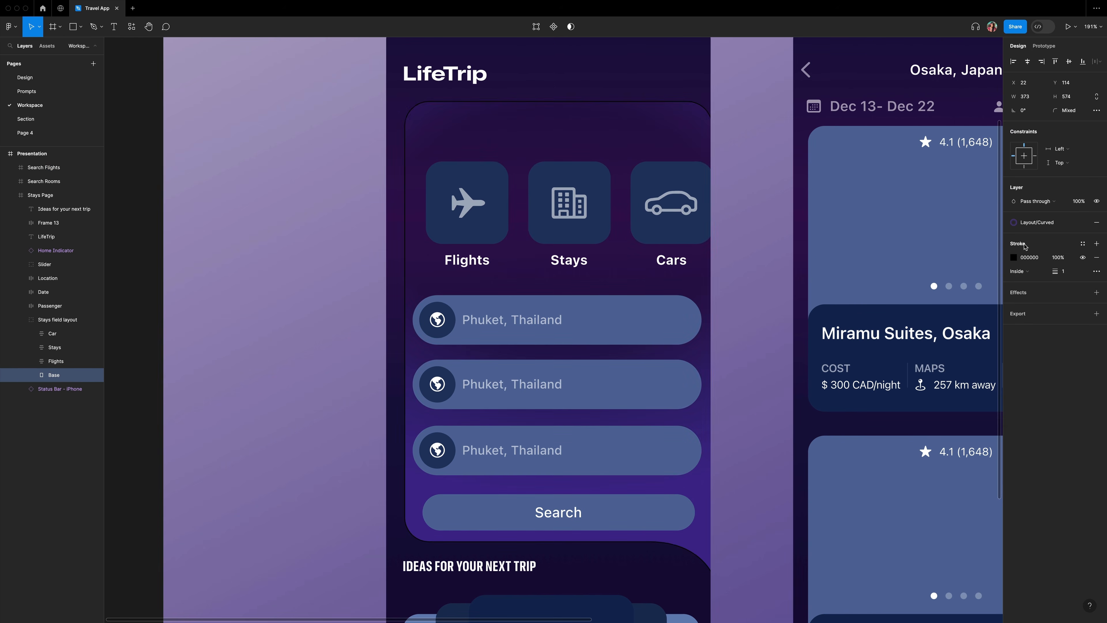
click(1083, 243)
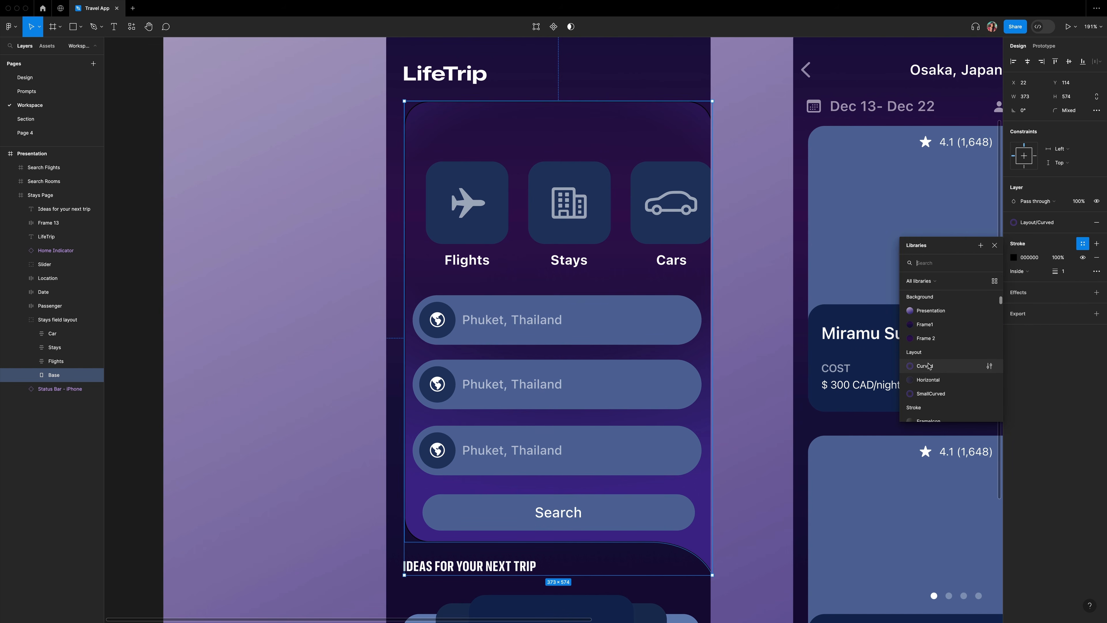
scroll(933, 375, down, 2)
scroll(942, 386, down, 2)
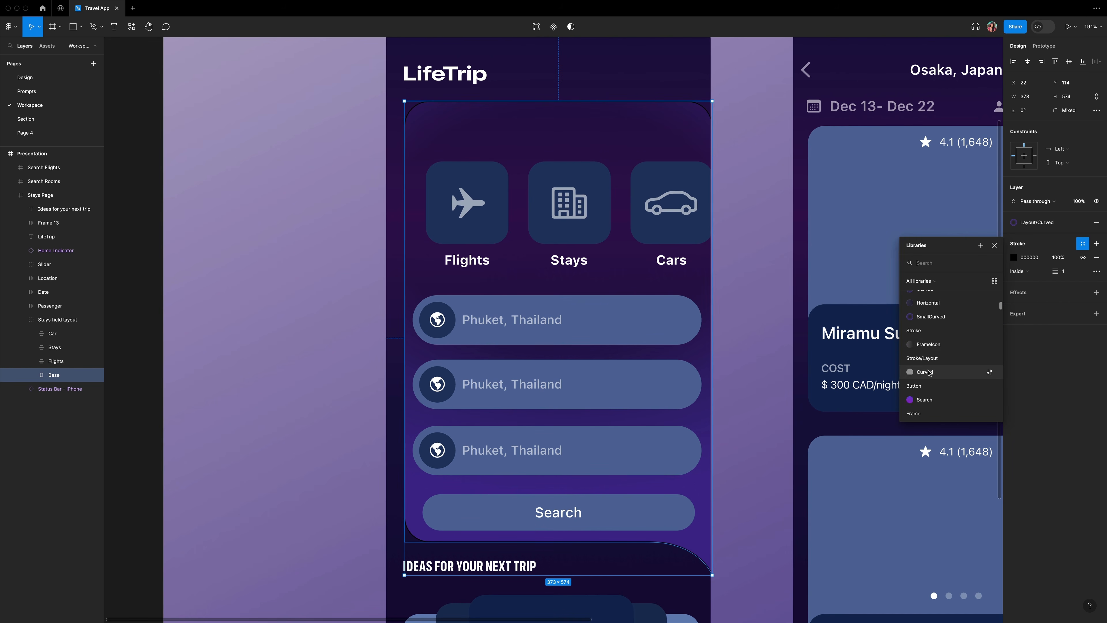
click(928, 375)
Add a drop shadow to the Stays Page's base shape with a Y offset of 40 and a blur of 50.
click(1097, 279)
click(1013, 292)
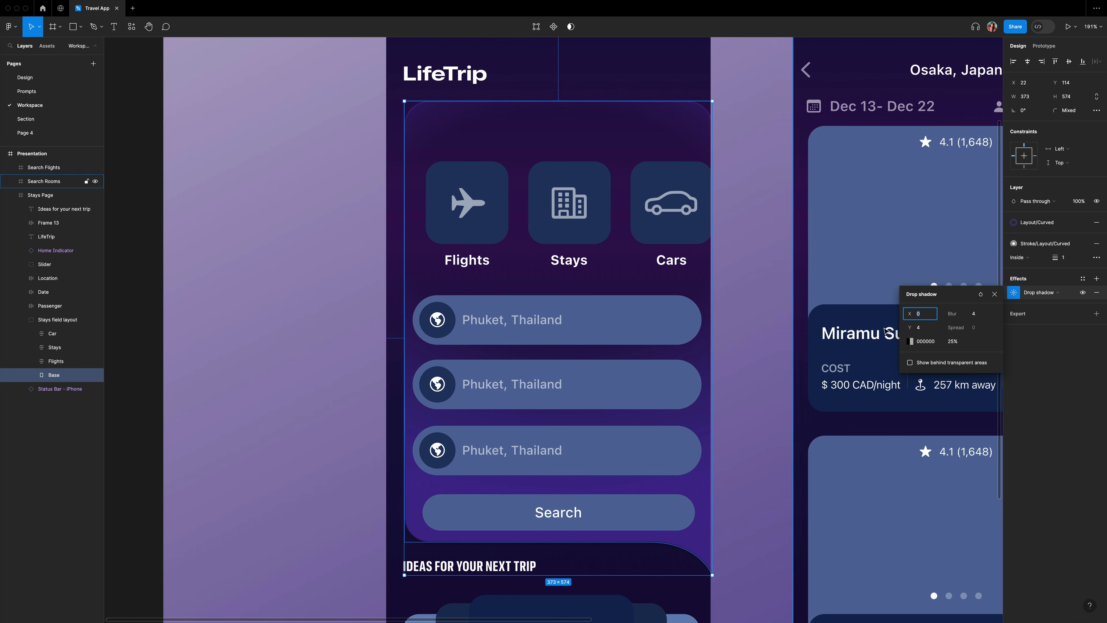
click(920, 327)
text(40)
key(Tab)
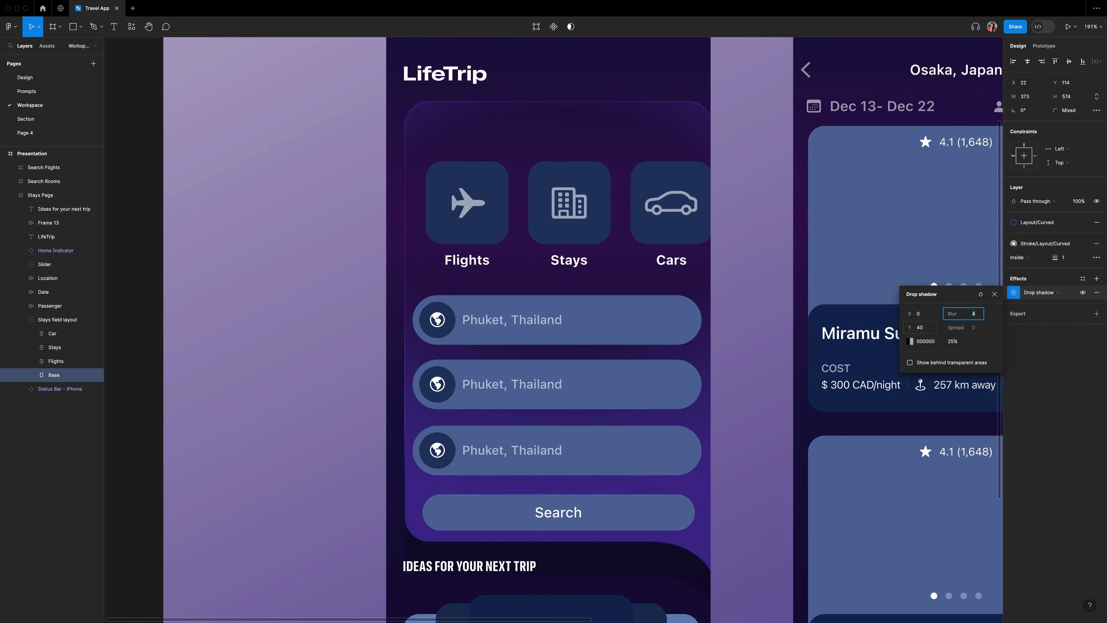
text(50)
key(Return)
Set the base shape's drop shadow blend mode to Overlay and compare the shape with the shadow hidden and shown.
scroll(678, 307, down, 1)
scroll(678, 307, down, 4)
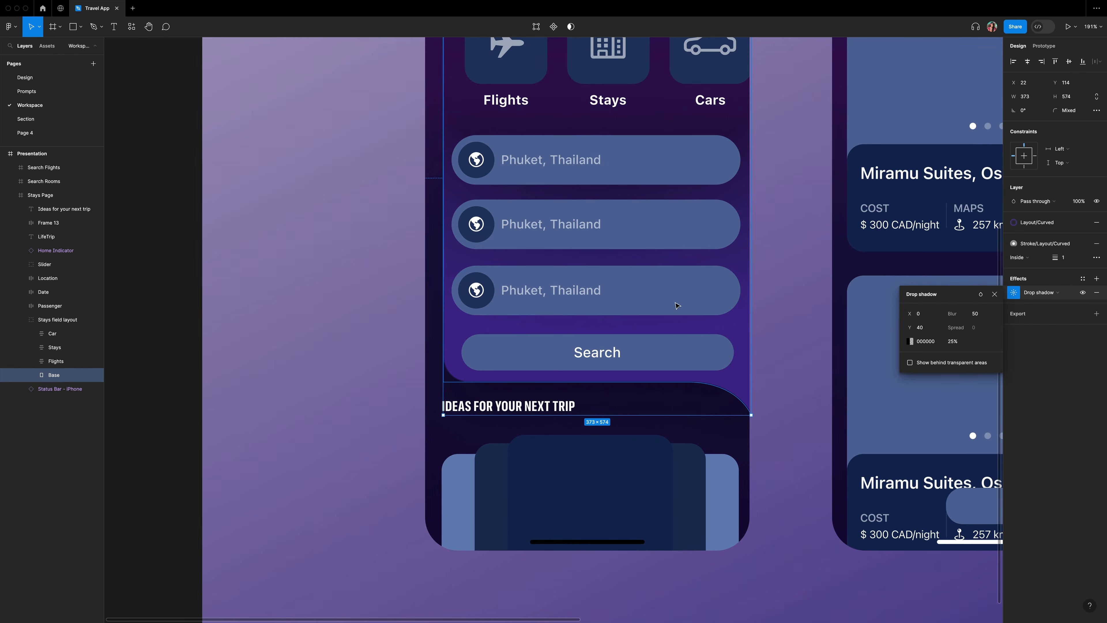
scroll(677, 306, up, 10)
scroll(678, 306, down, 3)
scroll(678, 307, down, 5)
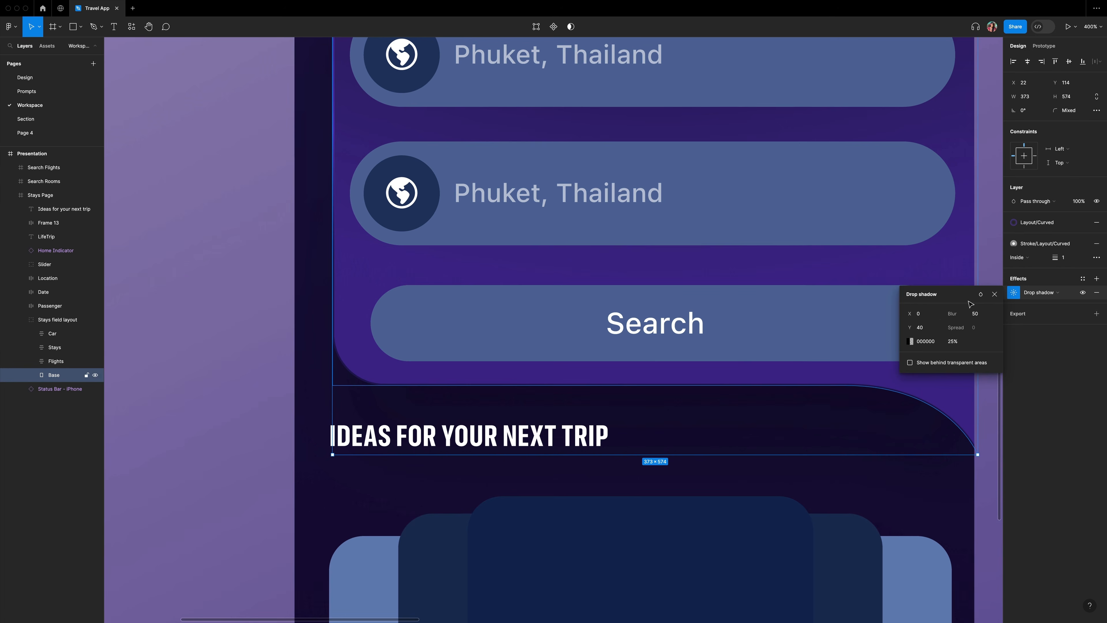
click(981, 294)
click(999, 389)
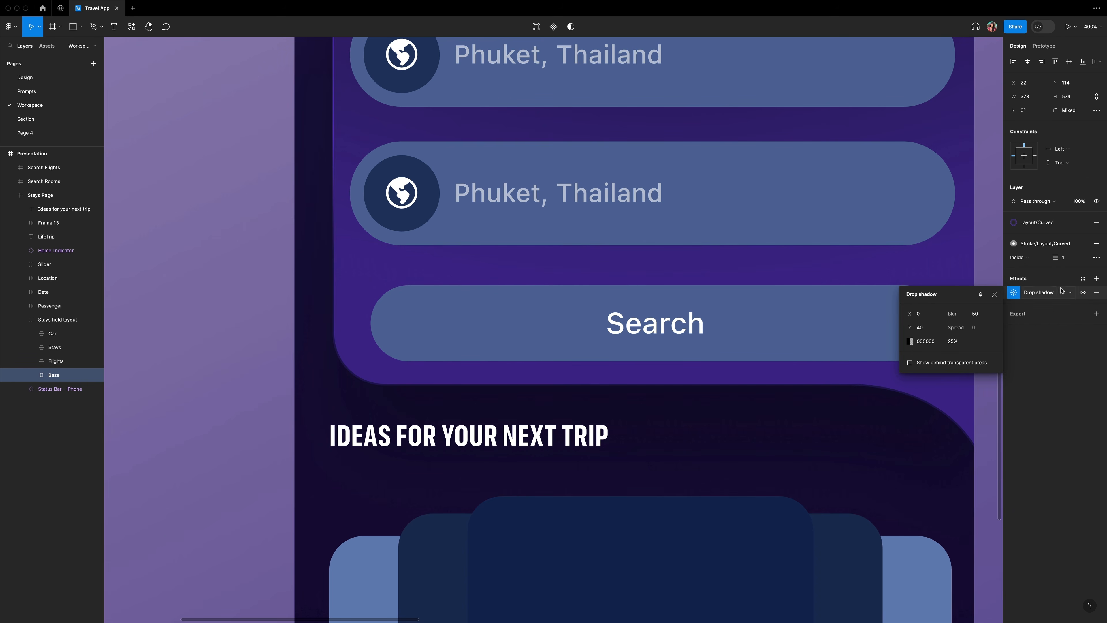
click(995, 294)
click(1083, 292)
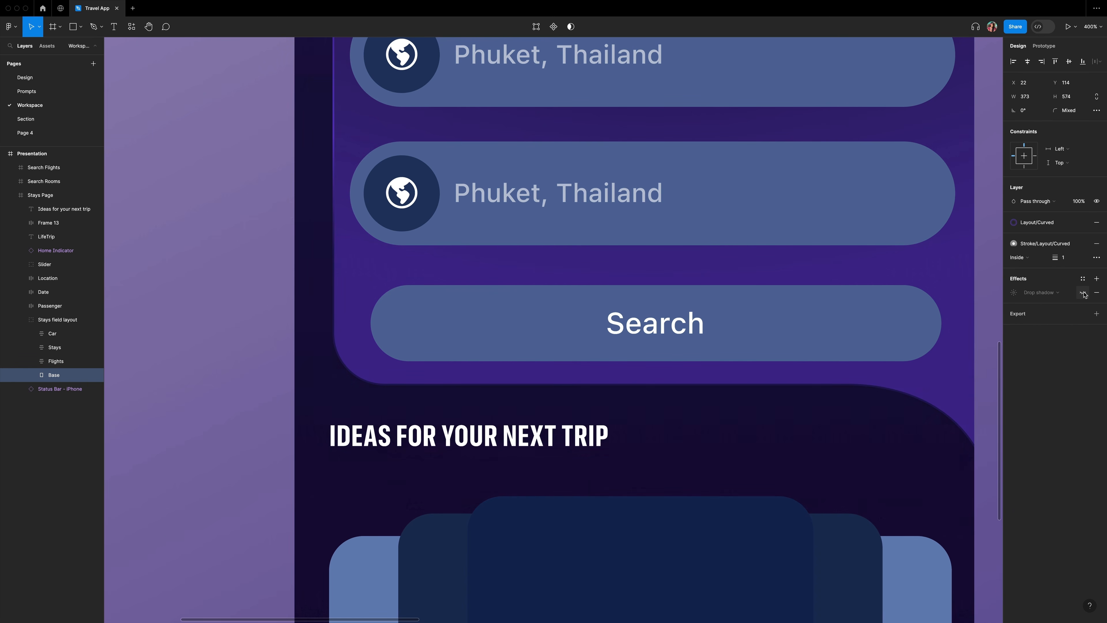
click(1082, 292)
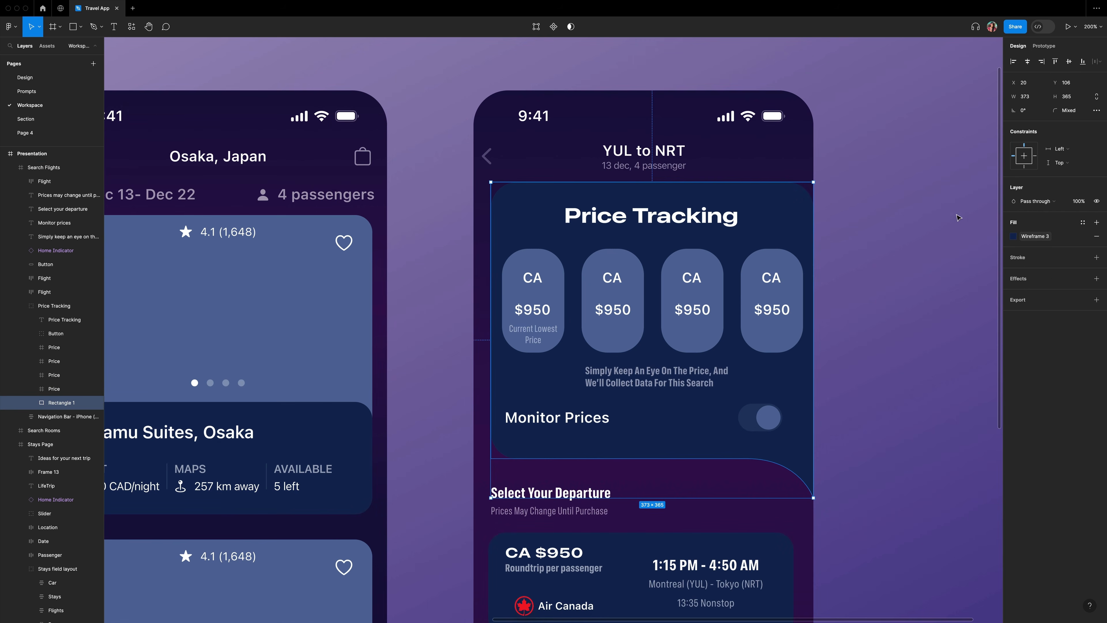
Give the Price Tracking background rectangle the Layout/SmallCurved fill style and the Stroke/Layout/Curved stroke style.
click(1034, 236)
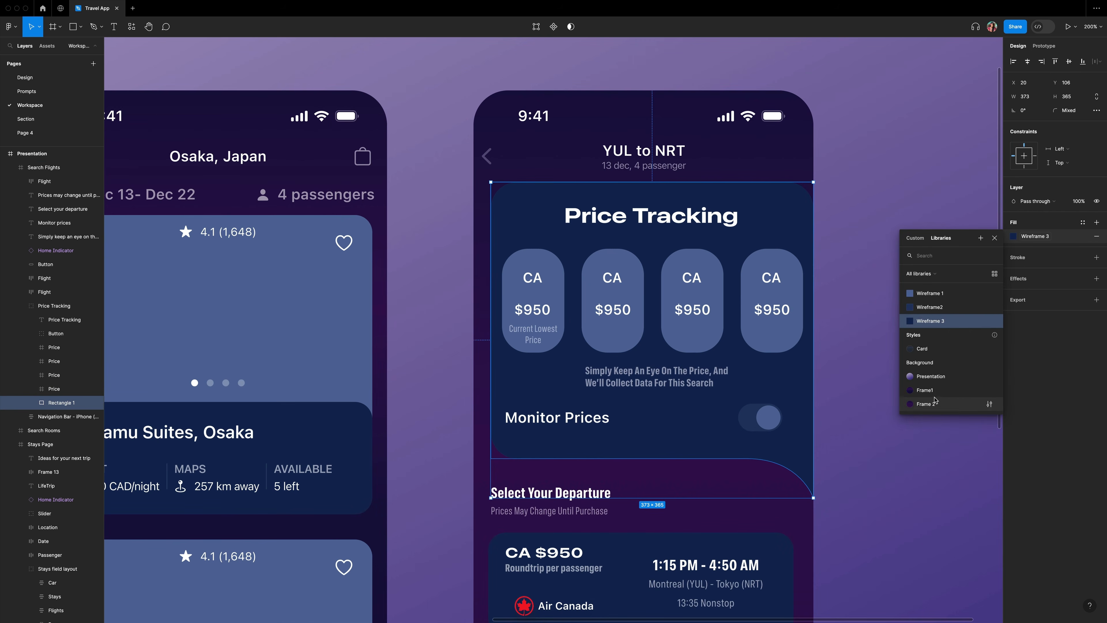
scroll(937, 384, down, 2)
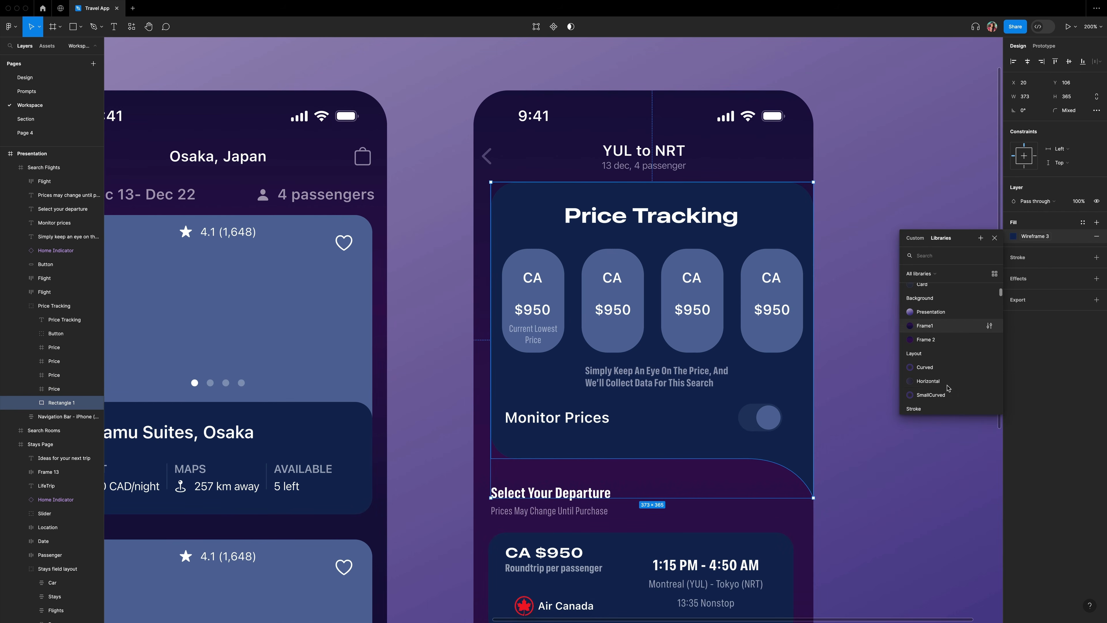
click(931, 394)
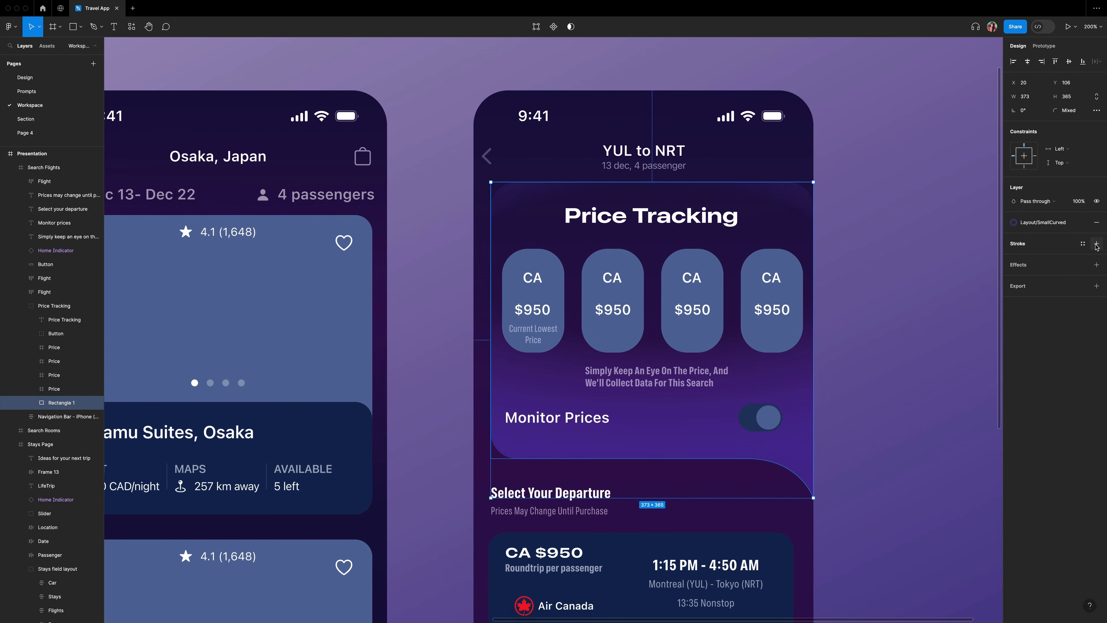
click(1082, 244)
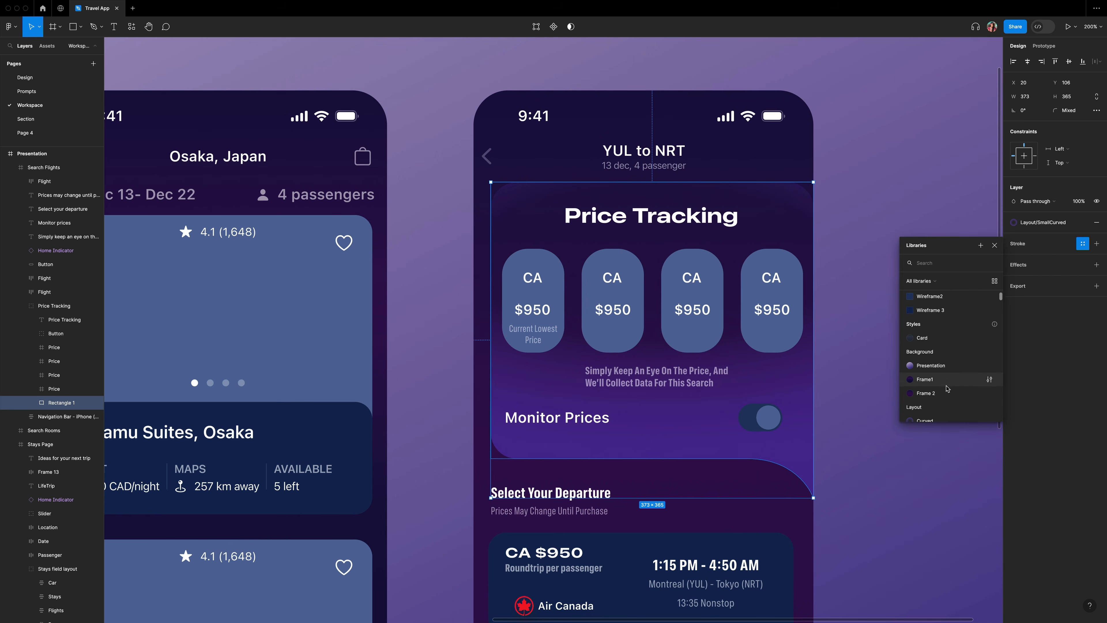
scroll(947, 388, down, 2)
scroll(945, 386, down, 3)
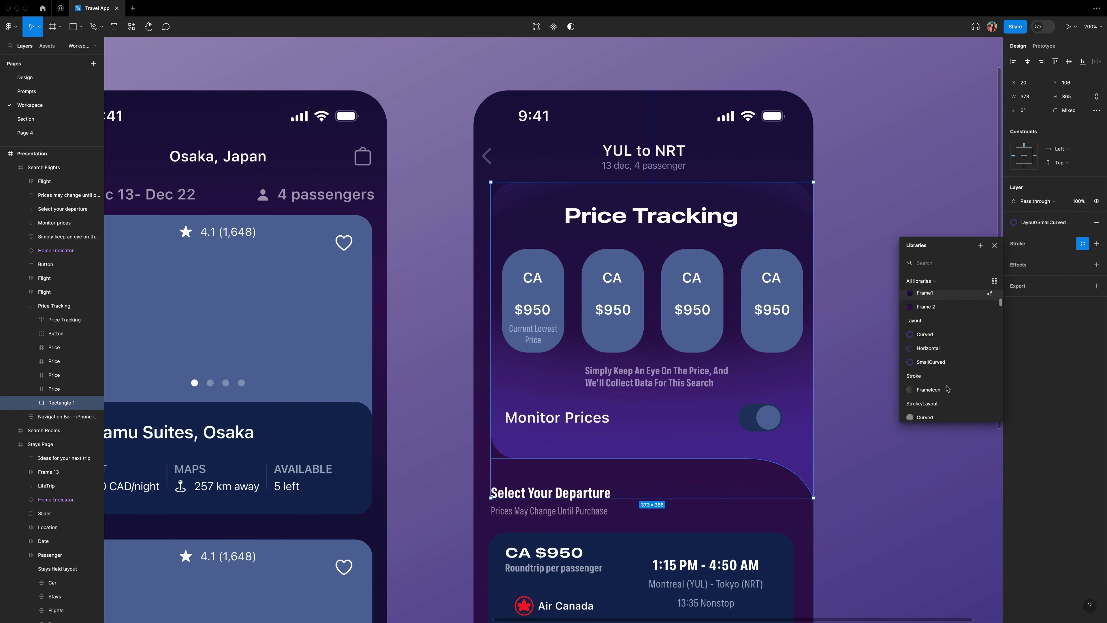
click(930, 375)
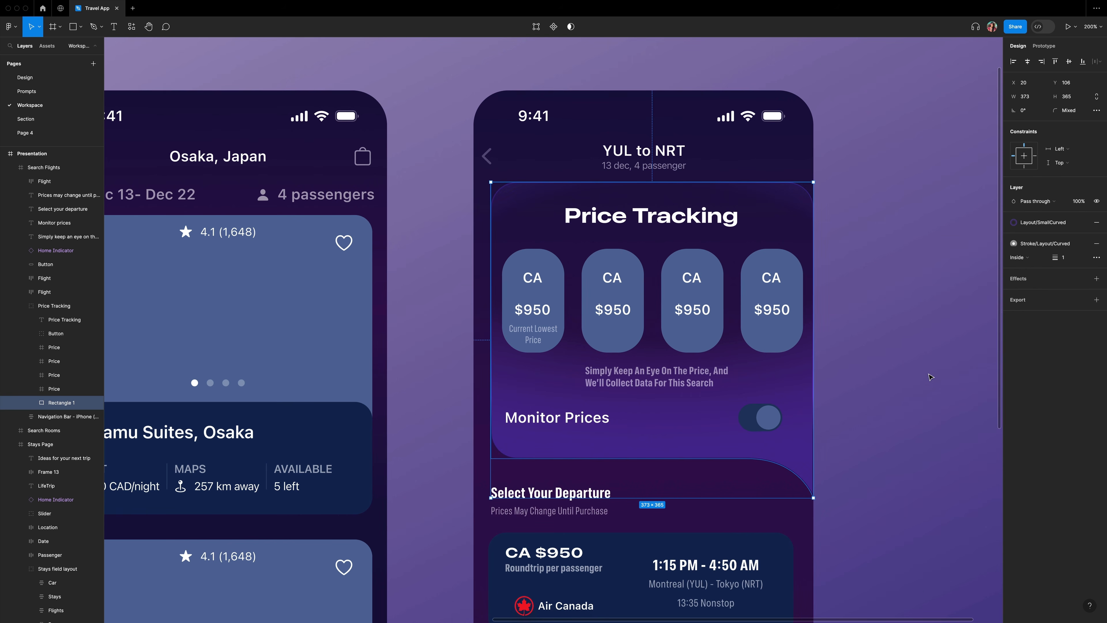
Add a drop shadow to the Price Tracking background rectangle with Y offset 40, blur 50 and Overlay blend mode.
click(1024, 279)
click(1012, 296)
click(933, 333)
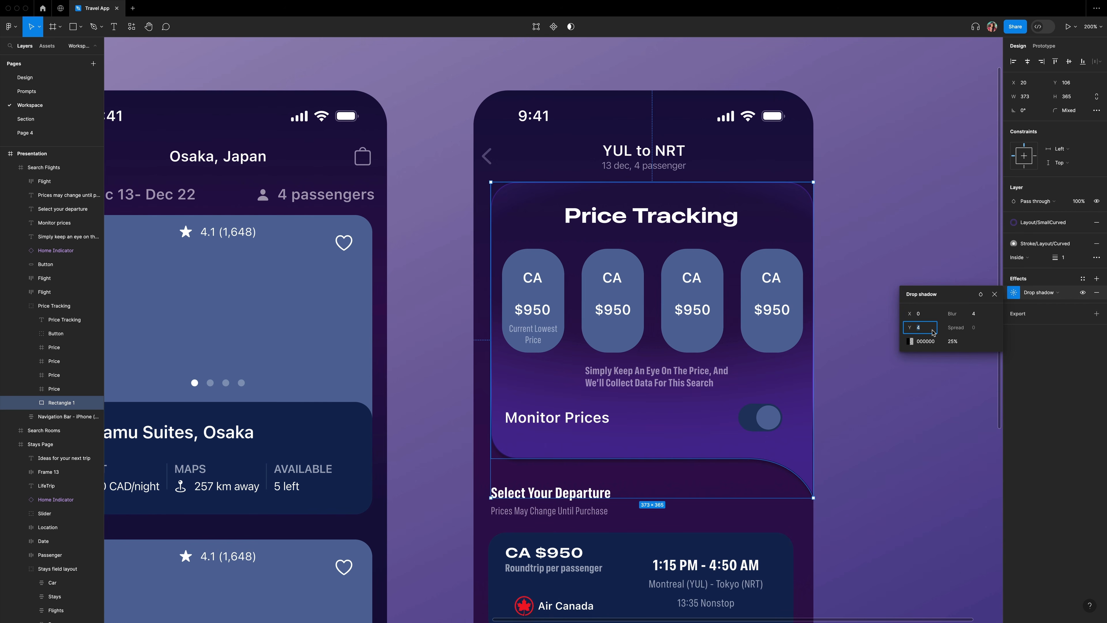
text(40)
key(Tab)
click(983, 293)
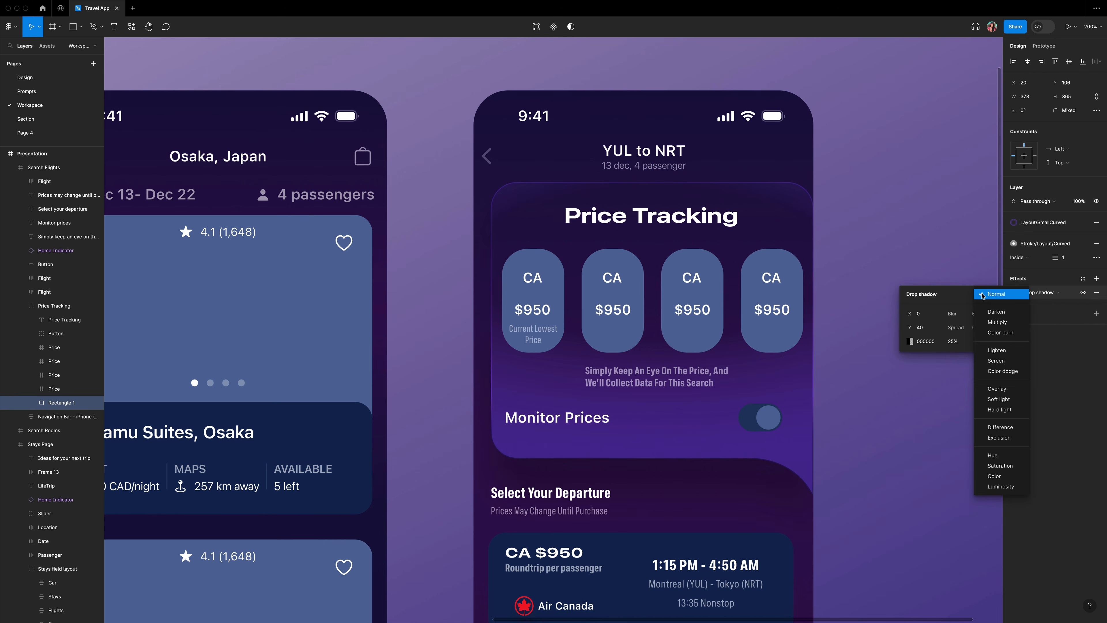
click(1012, 389)
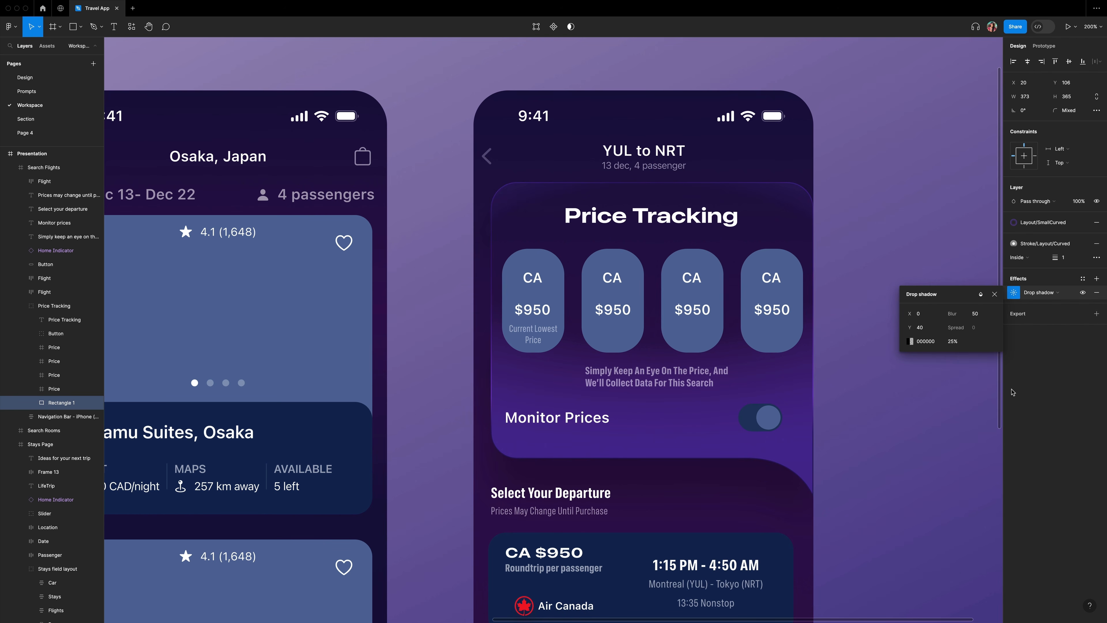
click(995, 294)
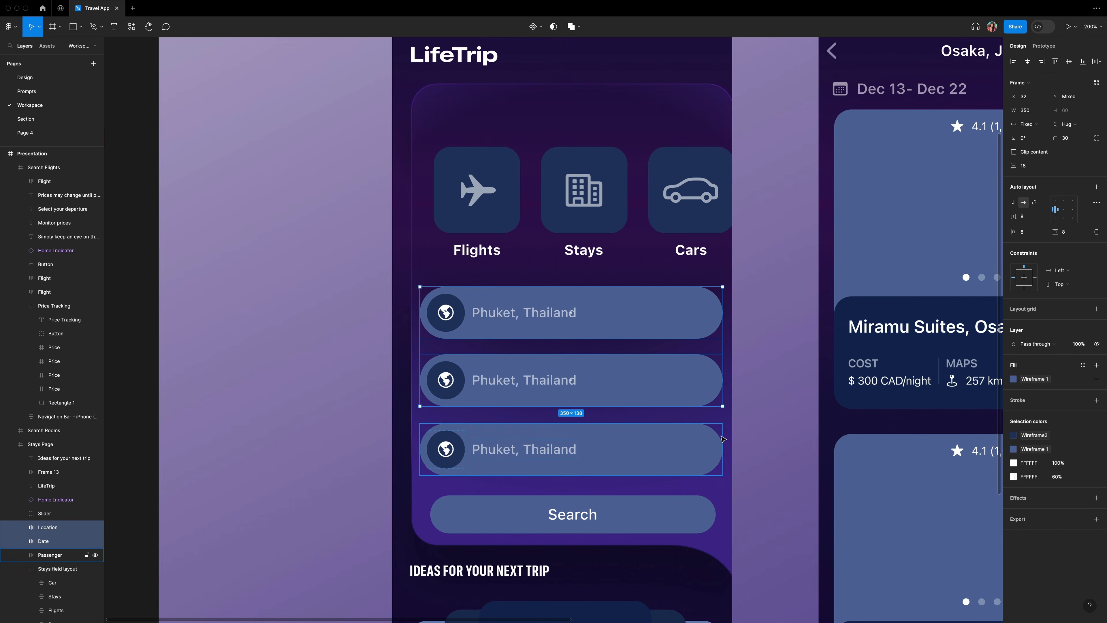
Apply the Layout/Horizontal fill style to all three search fields on the Stays Page.
shift+click(722, 438)
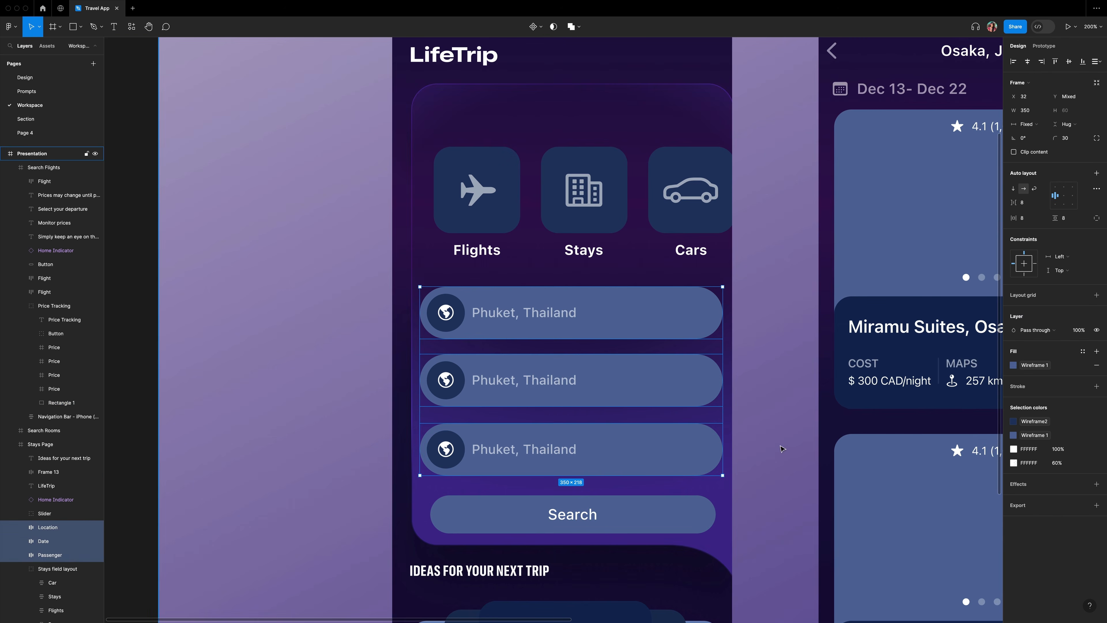
click(1044, 367)
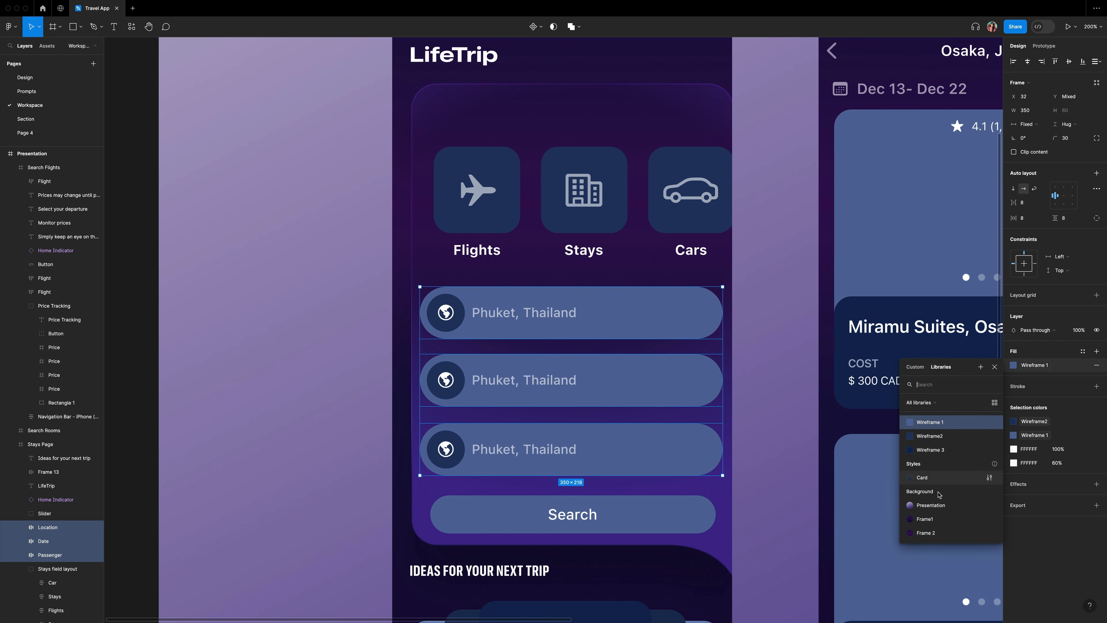
scroll(944, 491, down, 3)
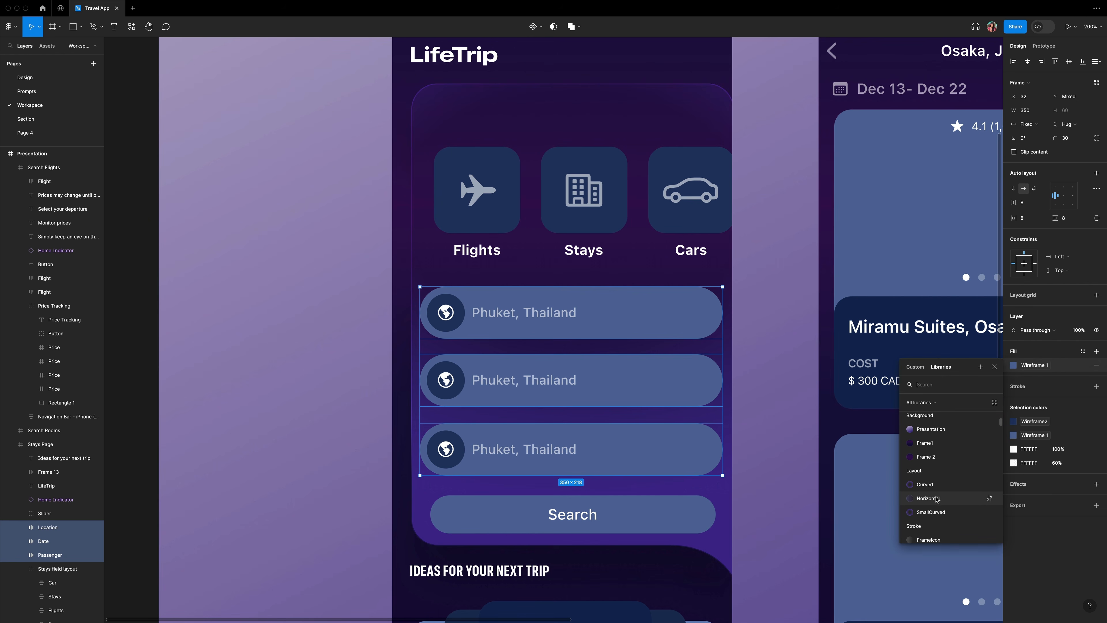
click(928, 499)
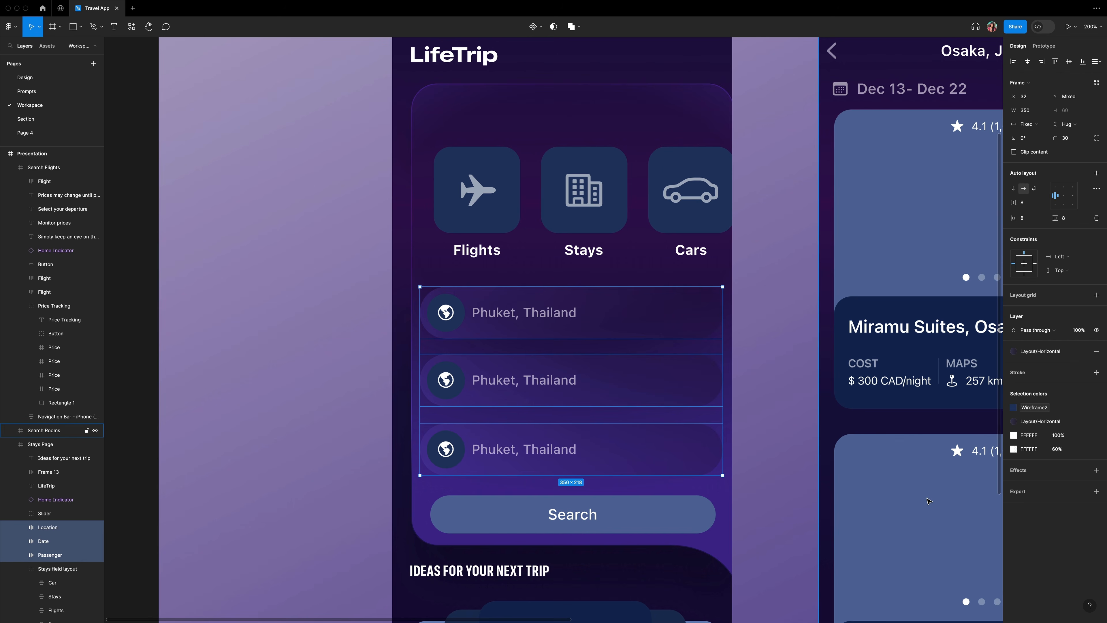
Add a FFFFFF stroke with a weight of 1 and 50% opacity to the three search fields.
click(1097, 372)
click(1014, 387)
click(992, 391)
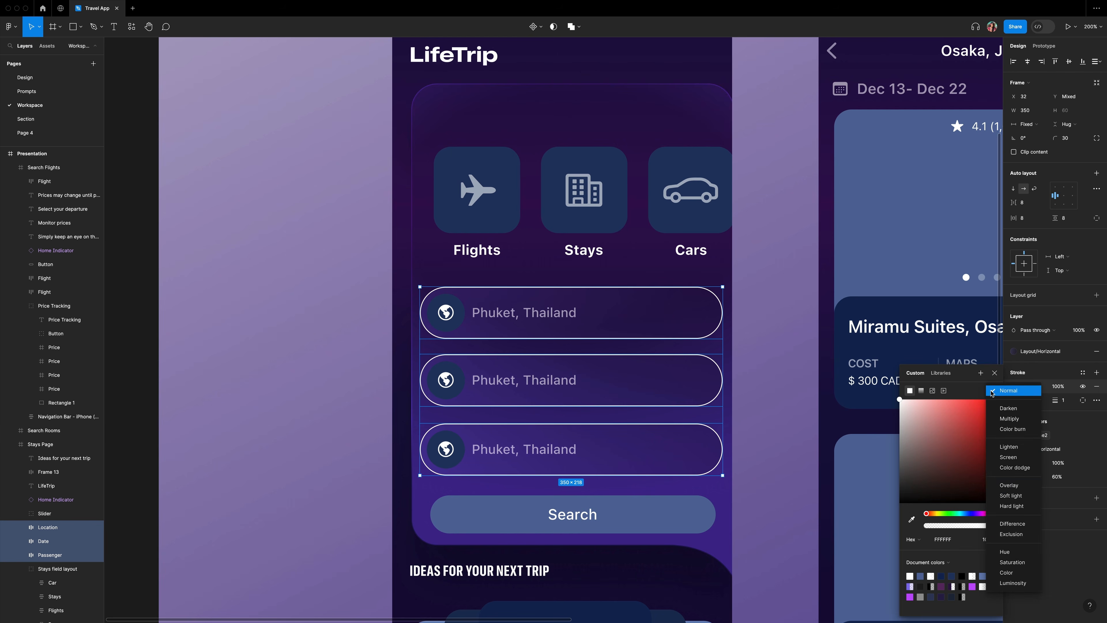
click(992, 391)
click(1063, 386)
text(50)
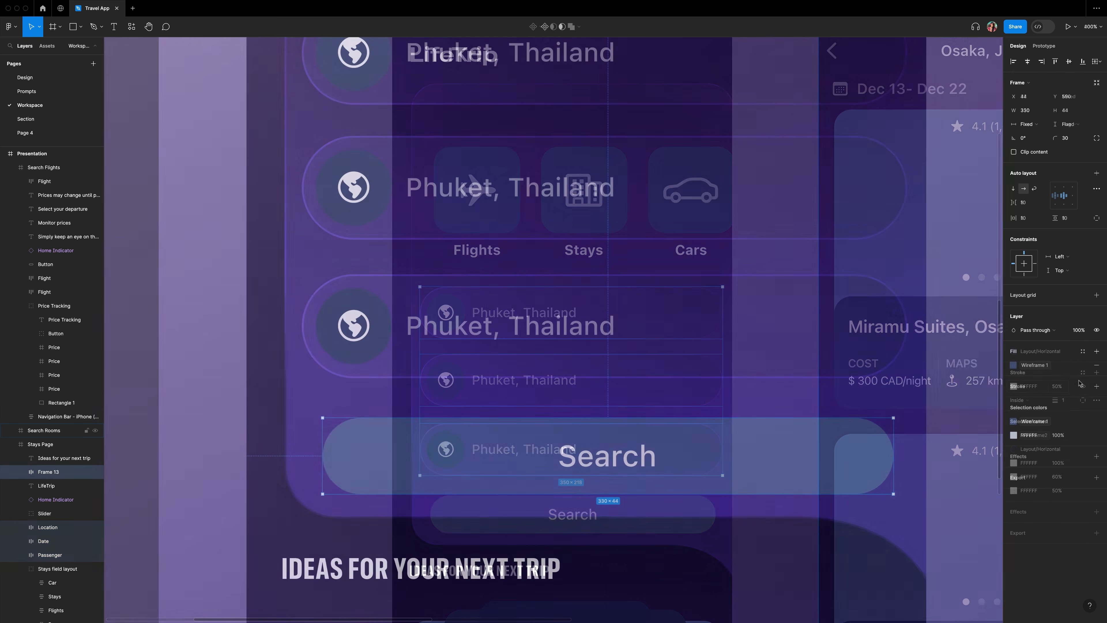
Apply the Button/Search fill style to the Search button on the Stays Page.
click(1039, 366)
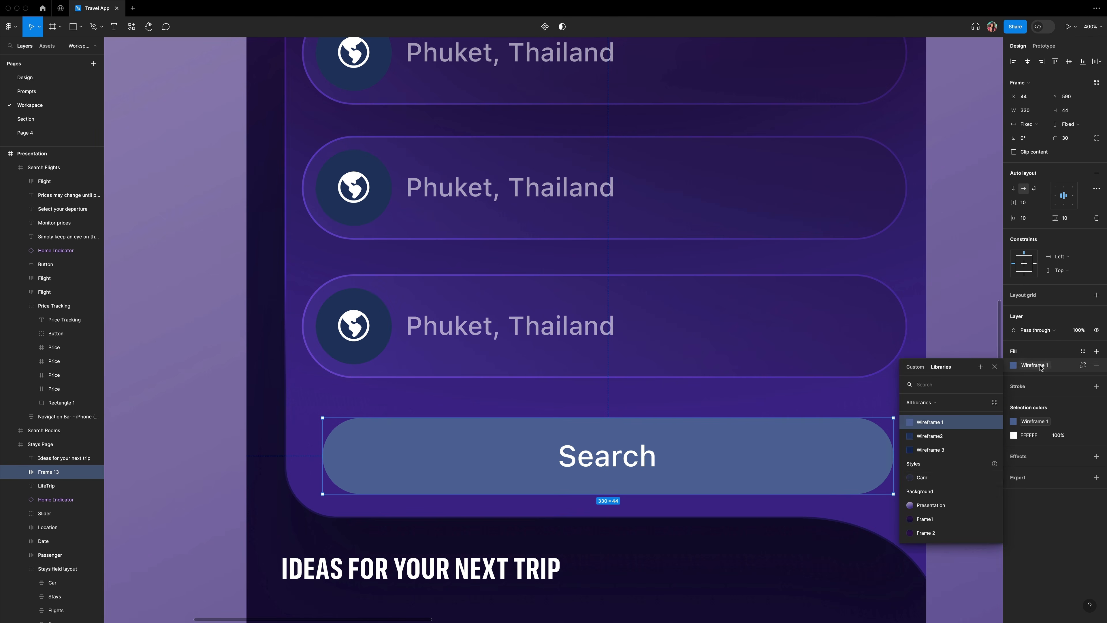
scroll(938, 478, down, 2)
scroll(938, 479, down, 2)
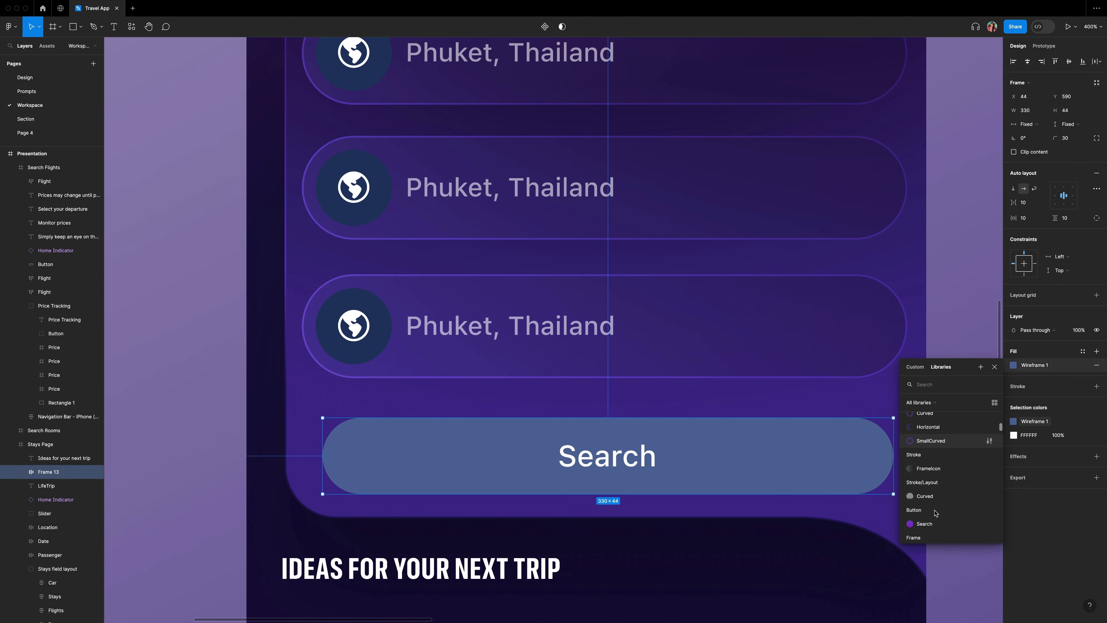
click(937, 519)
Add a FFFFFF inside stroke with a weight of 1 to the Search button and change its blend mode to tint it with the fill.
click(1097, 372)
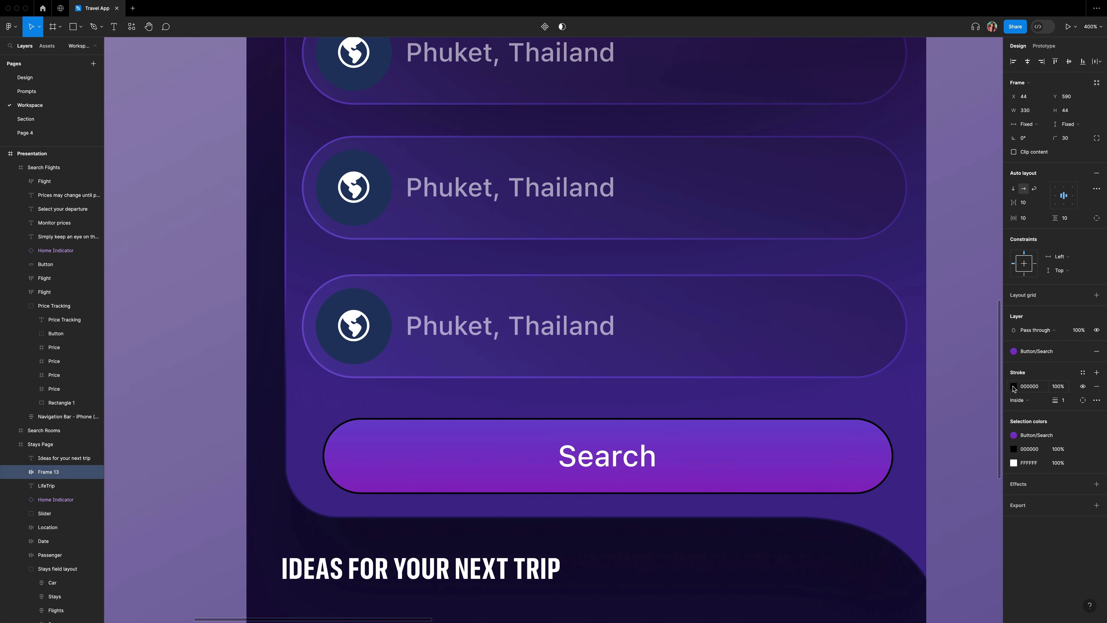
click(1013, 386)
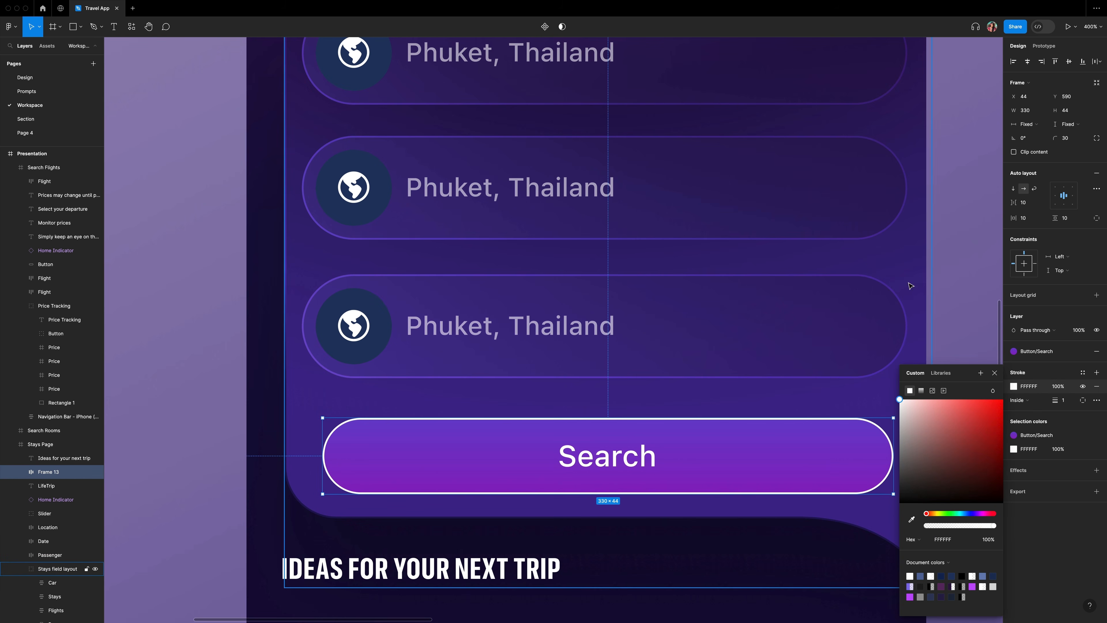
click(993, 391)
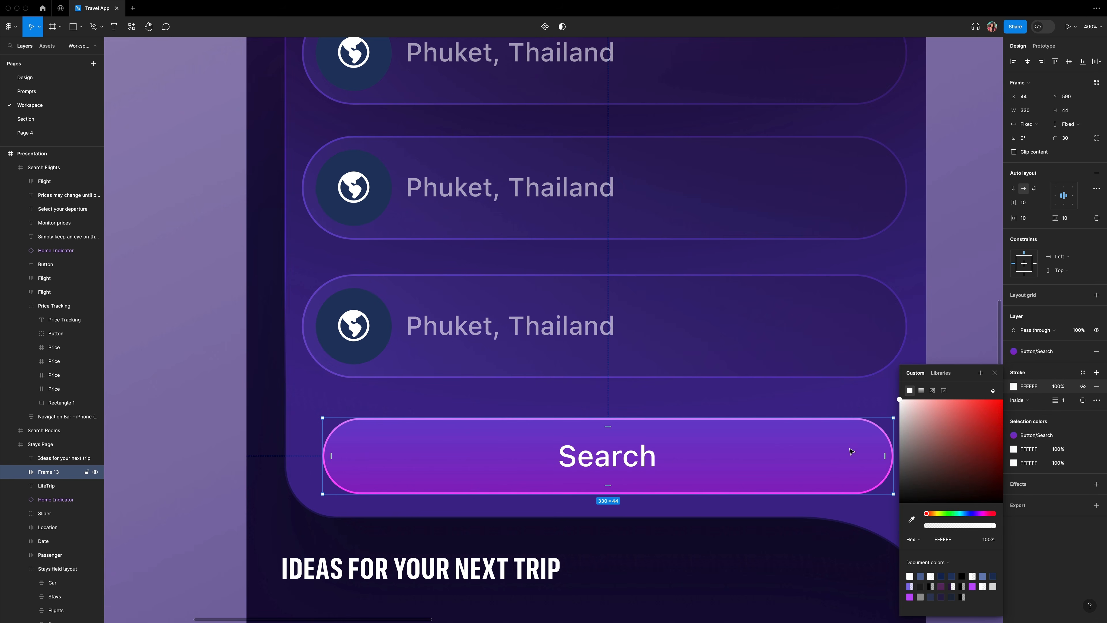
click(995, 373)
Apply the Frame/Icon fill style to the circular globe icon frames in all three search fields.
click(352, 187)
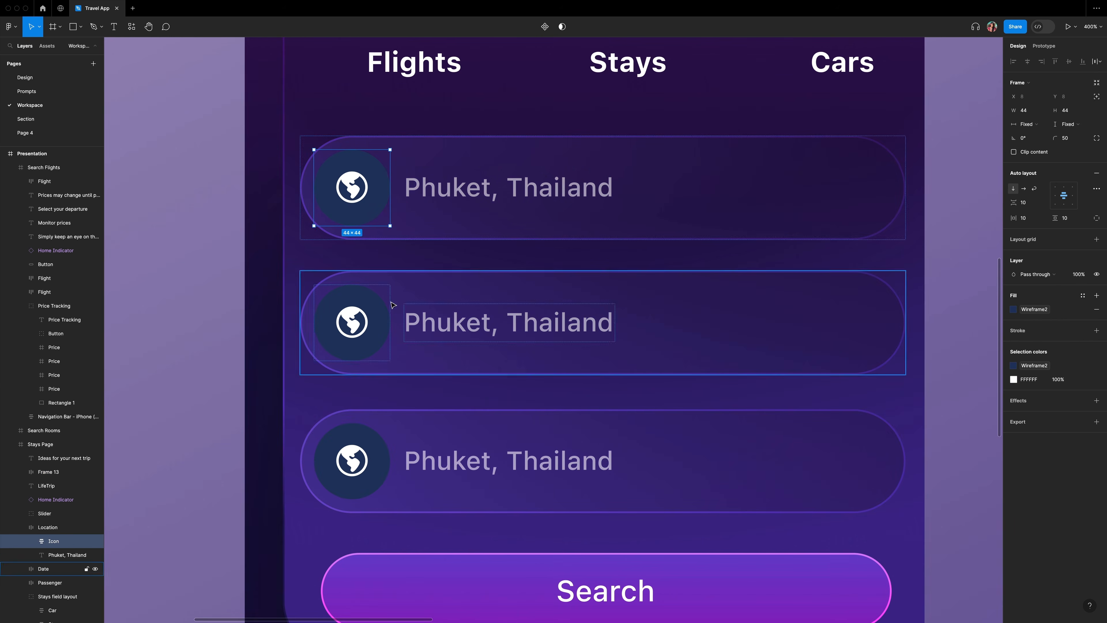
shift+click(352, 323)
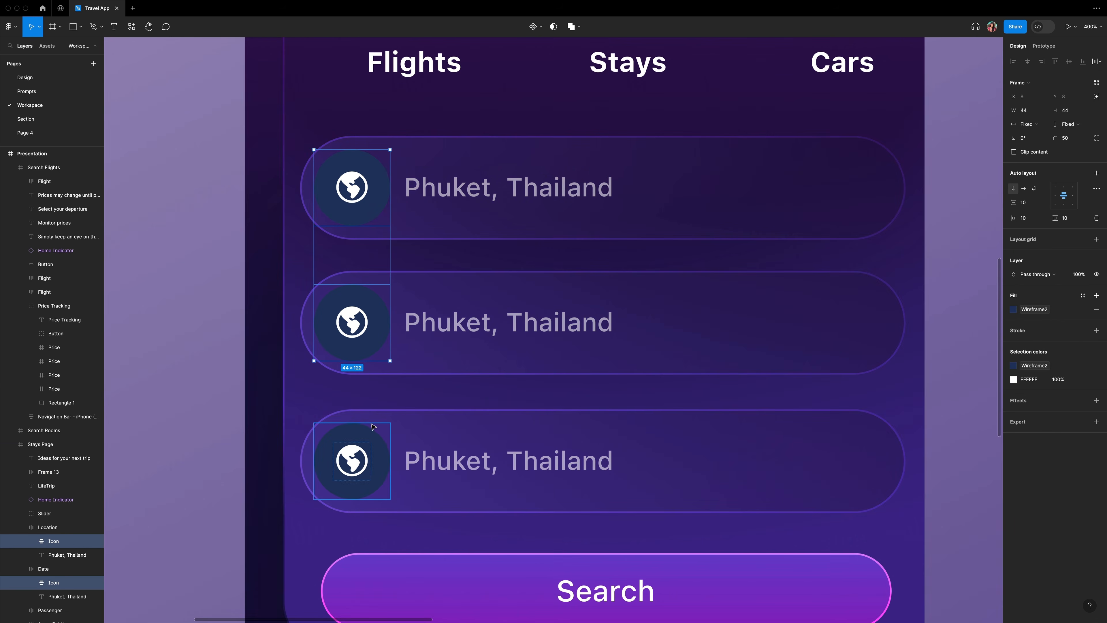
shift+click(352, 460)
click(1014, 309)
scroll(937, 462, down, 8)
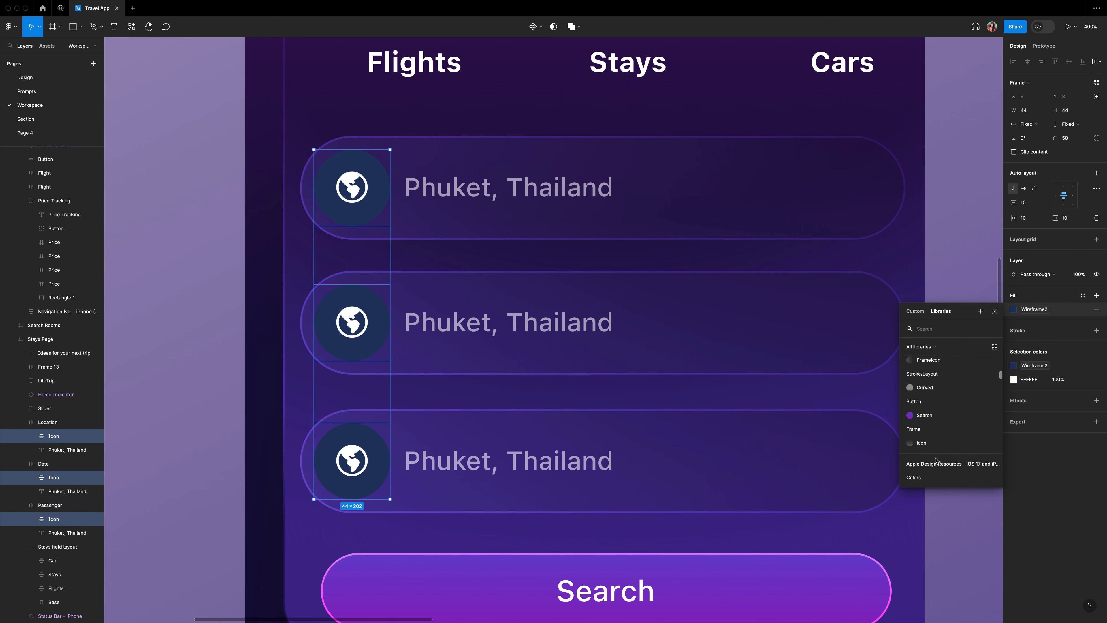
click(932, 435)
Add a stroke to the three globe icon frames using the FrameIcon stroke style.
click(1097, 317)
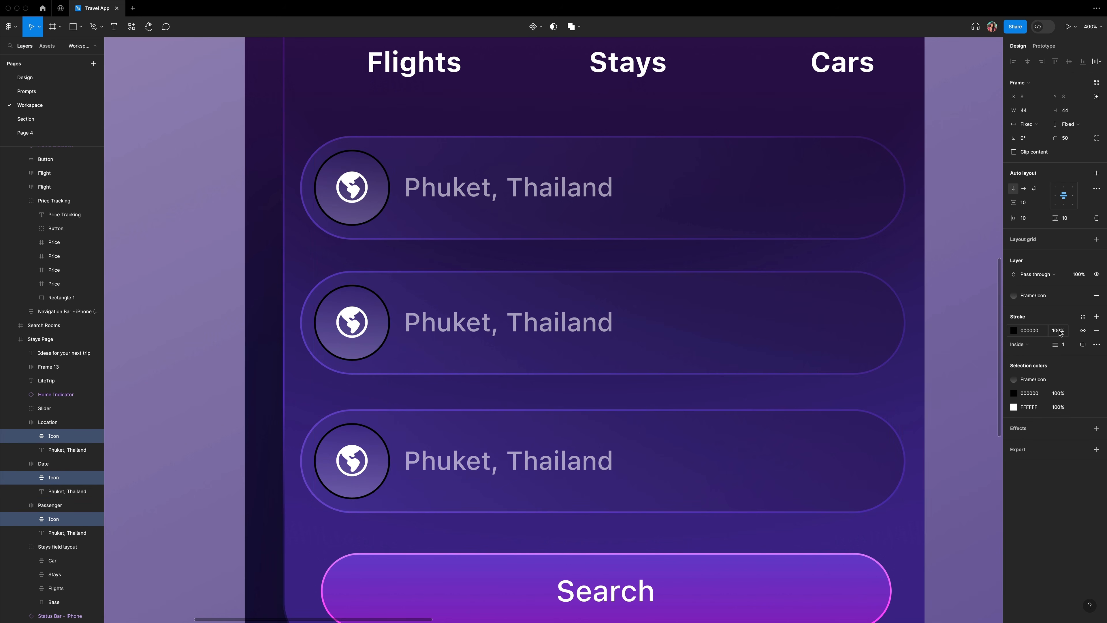
click(1083, 317)
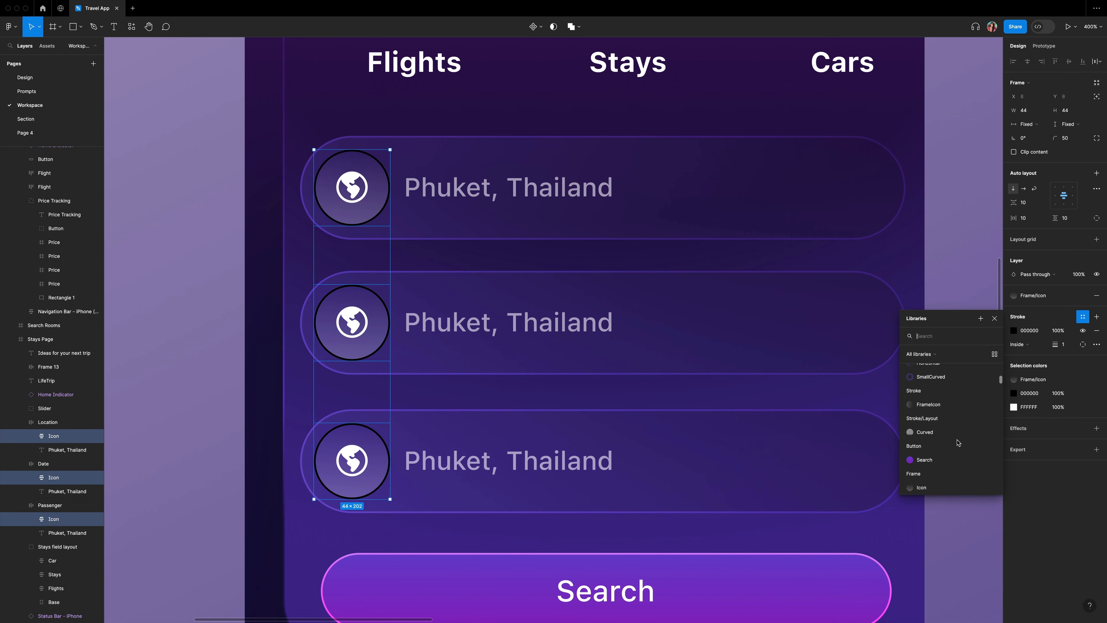
click(936, 405)
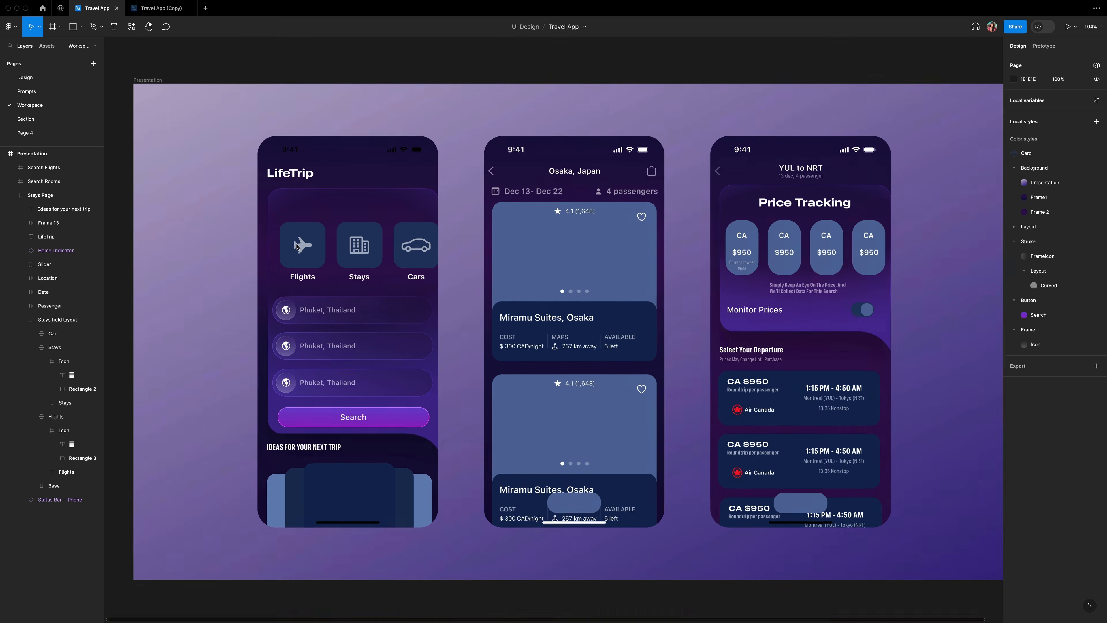
Detach the Flights tile rectangle's fill style and give it a vertical linear gradient from 624FBB to 6A46B2.
scroll(297, 247, up, 10)
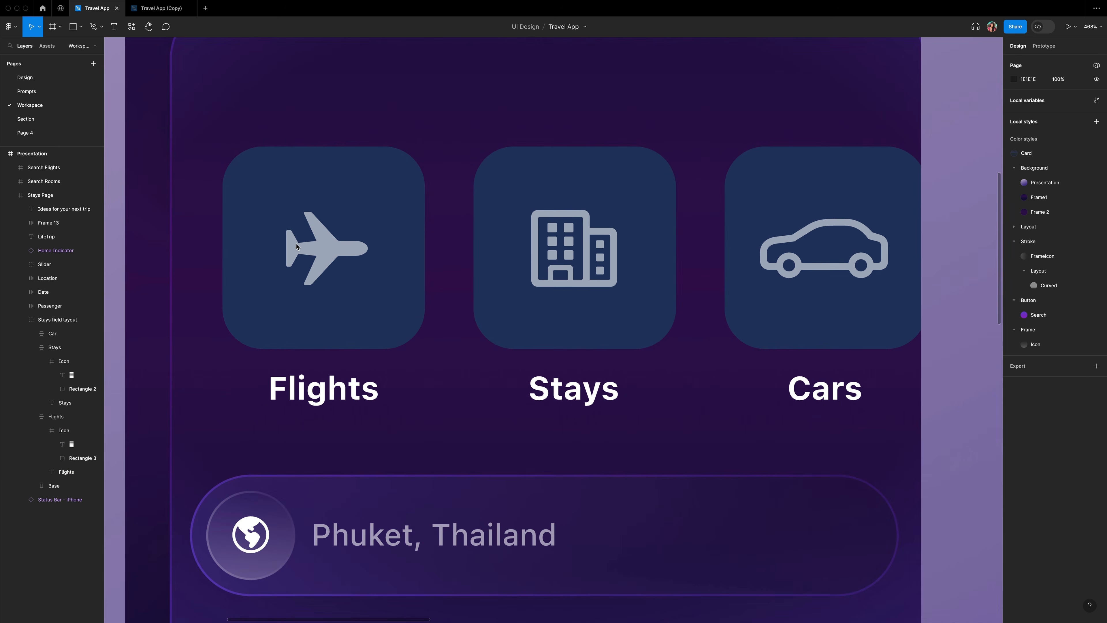
scroll(297, 247, up, 4)
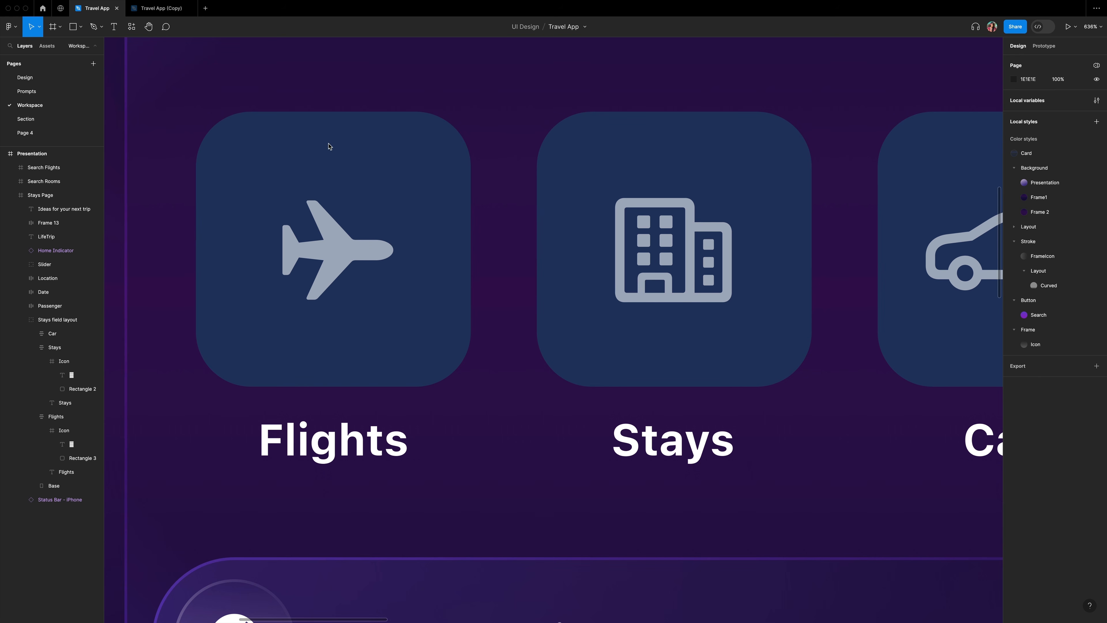
click(267, 139)
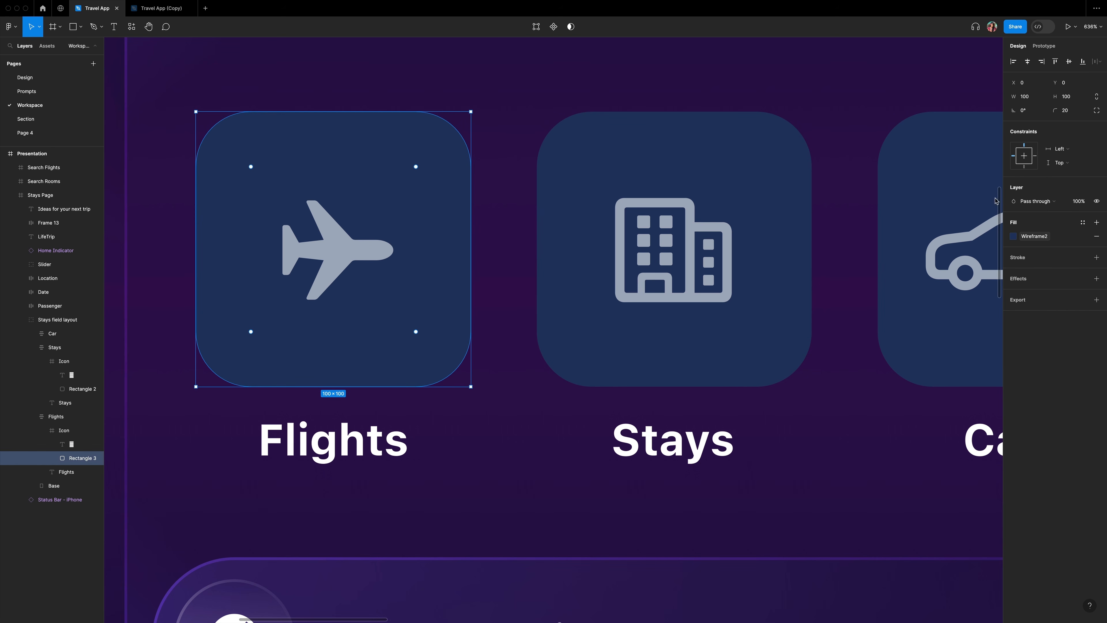
click(1059, 237)
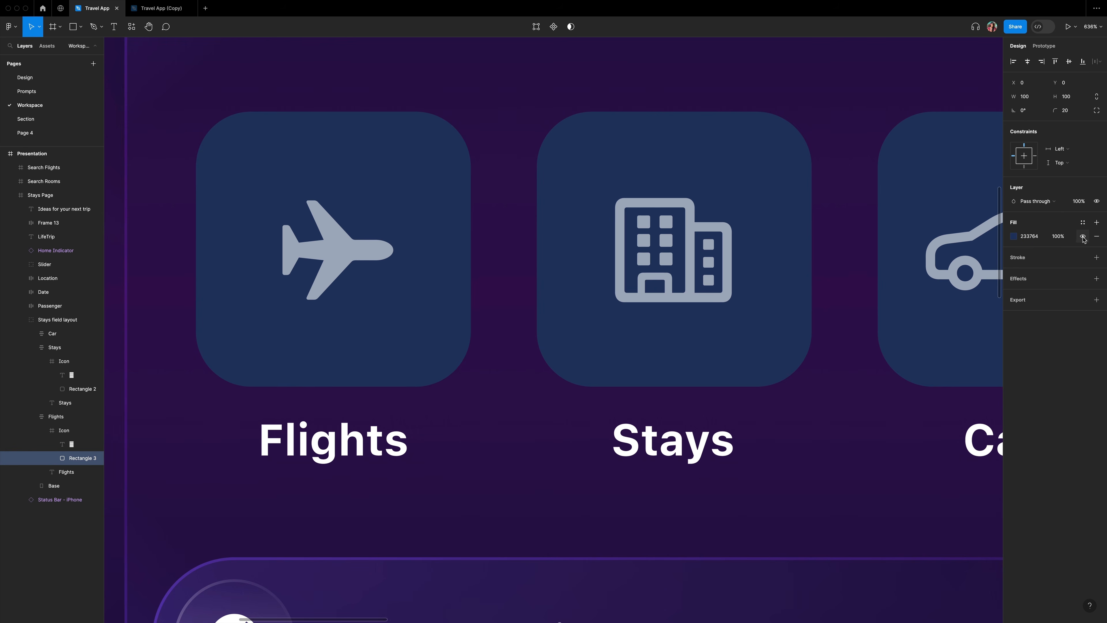
click(1014, 237)
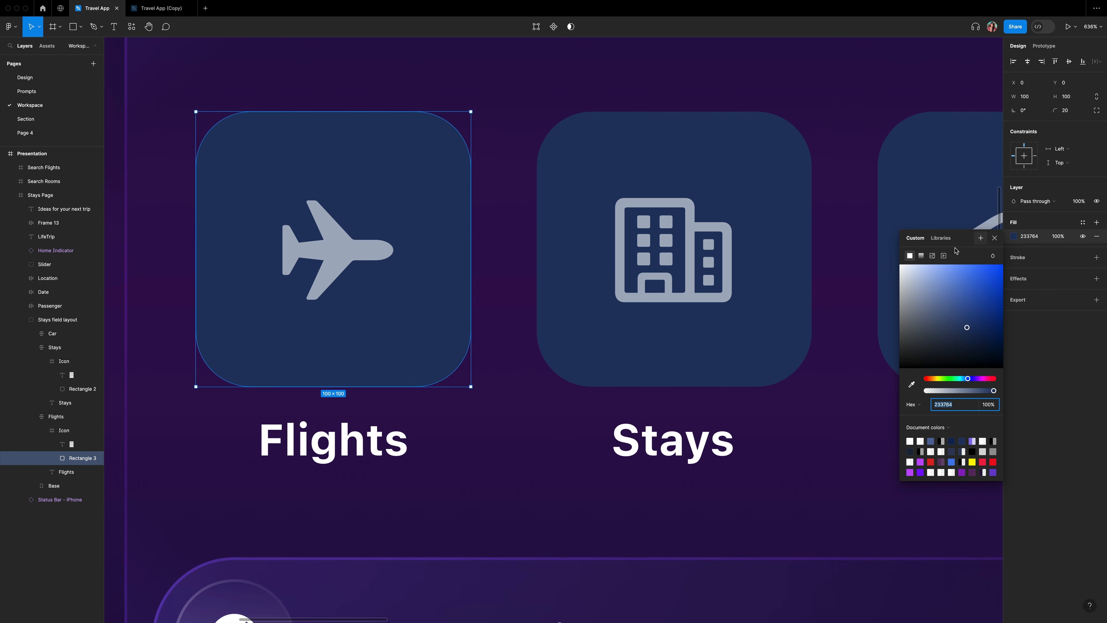
click(921, 256)
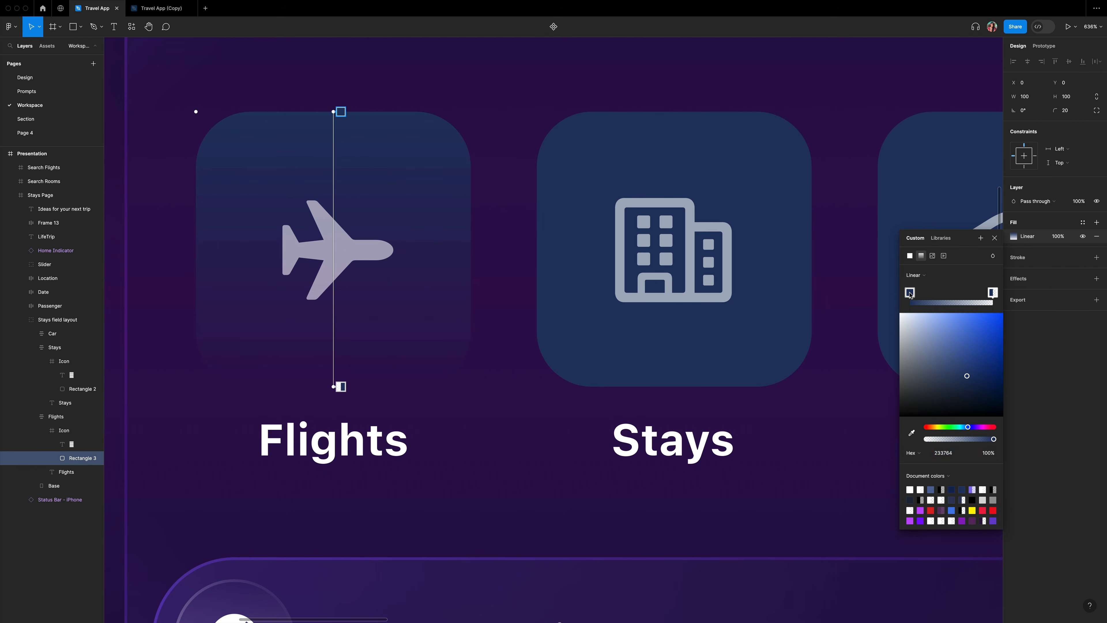
text(624FBB)
key(Return)
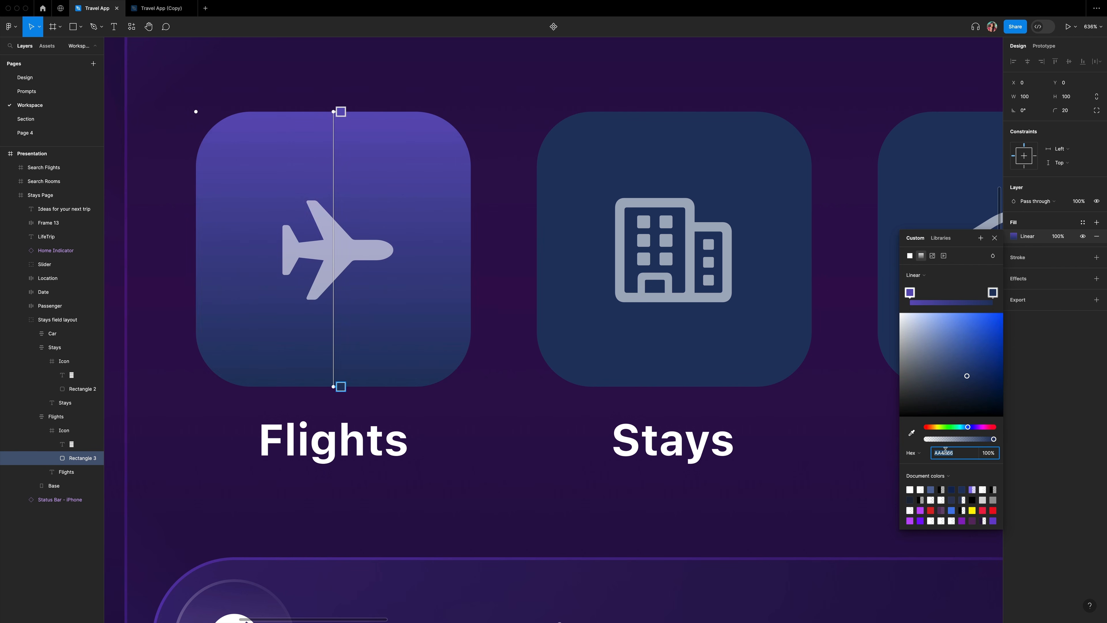
text(6A46B2)
key(Return)
Add a middle stop with the color 8C6BBD to the Flights tile's gradient.
click(341, 247)
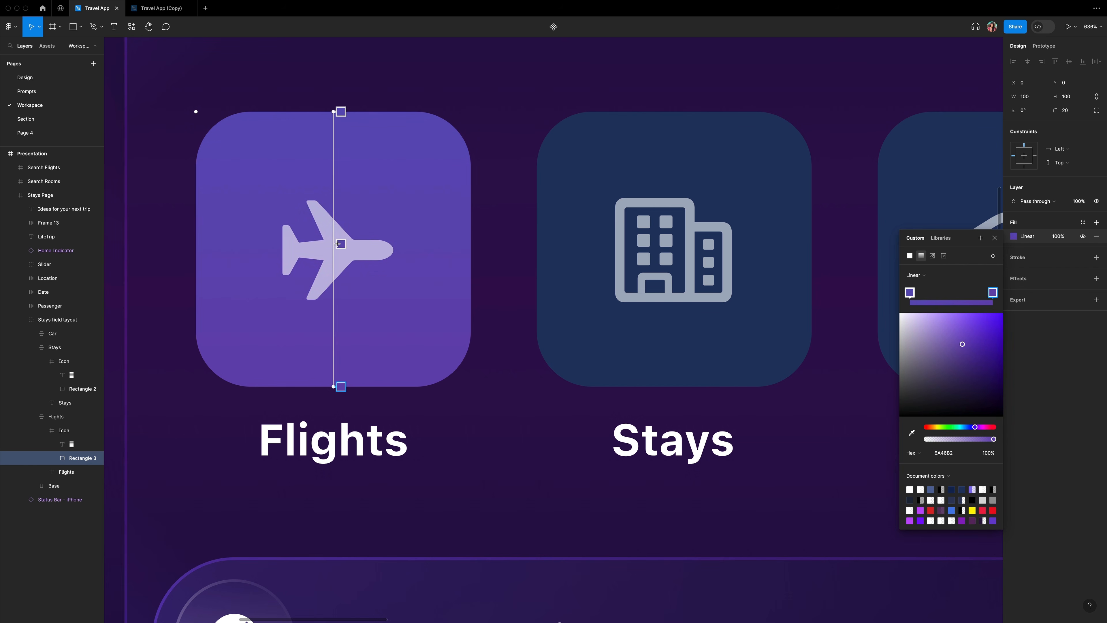
click(944, 453)
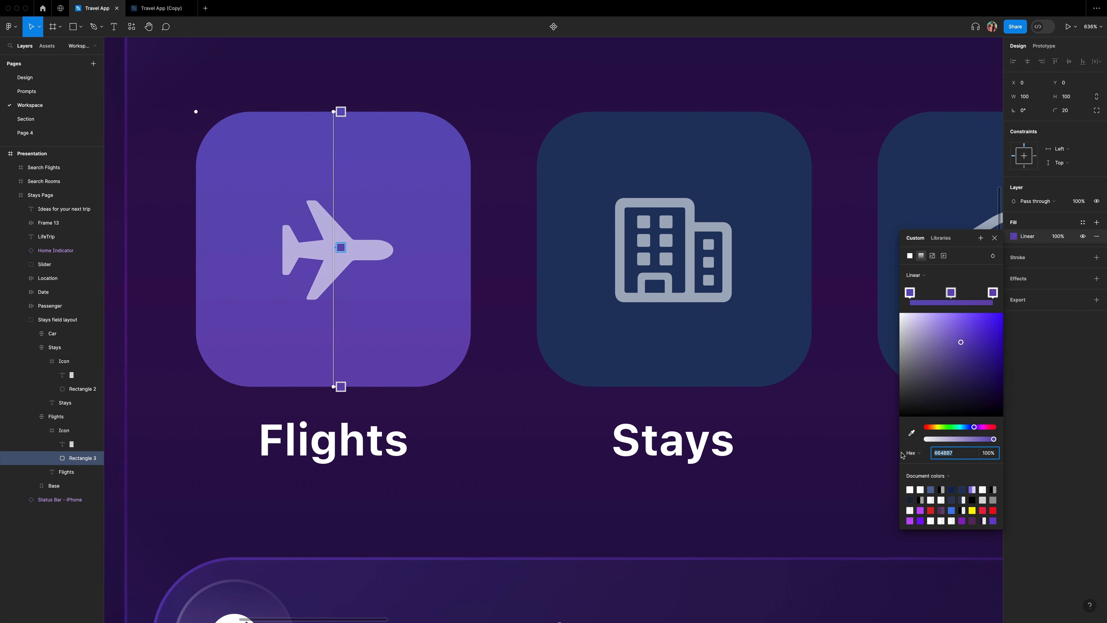
text(8C6BBD)
key(Return)
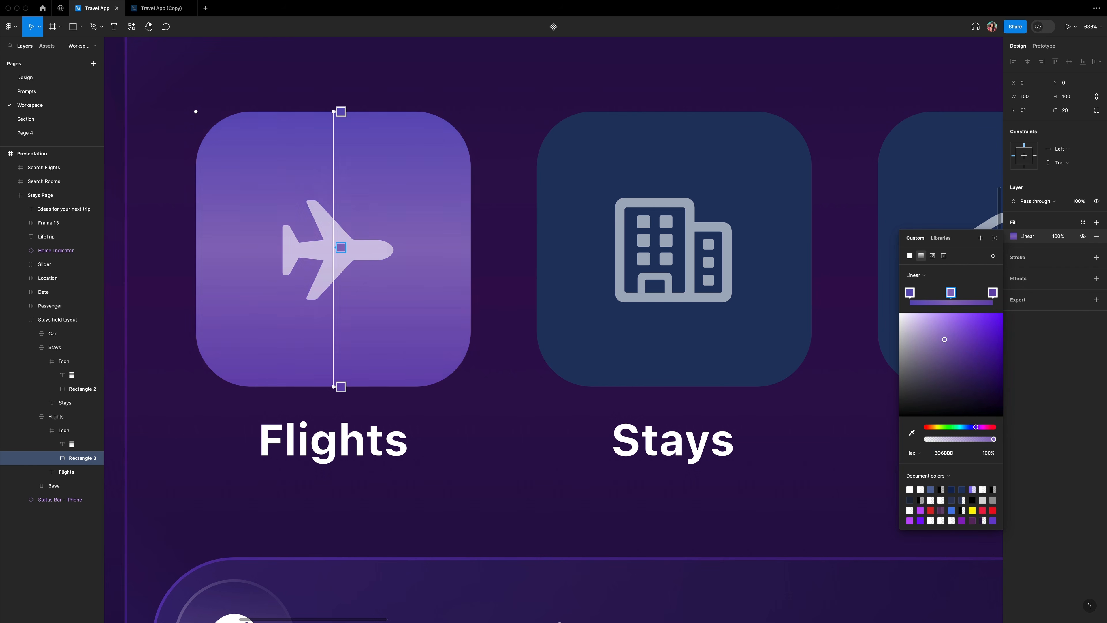
click(994, 238)
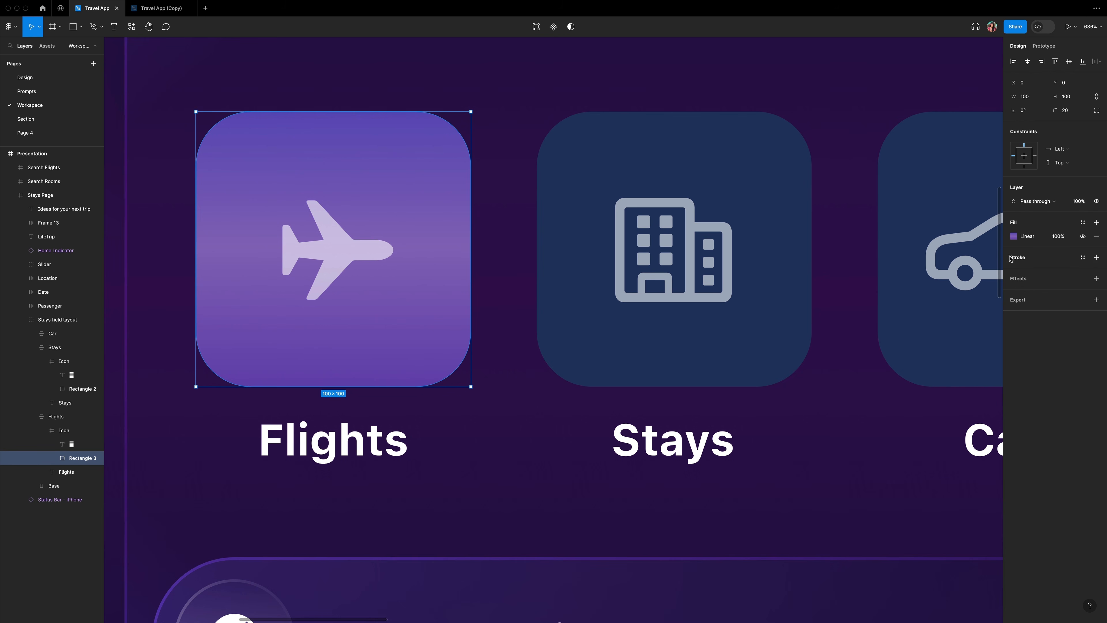
Add a FFFFFF inside stroke to the Flights tile with weight 1, 50% opacity and a blend mode that tints it with the fill.
click(1097, 258)
click(1014, 271)
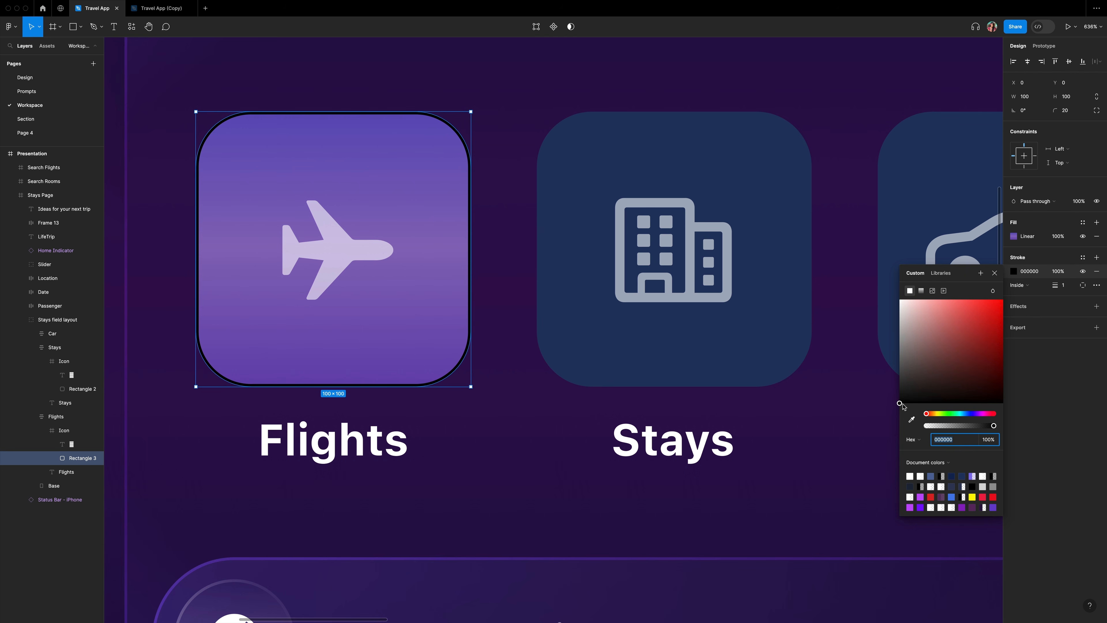
drag(897, 395, 856, 225)
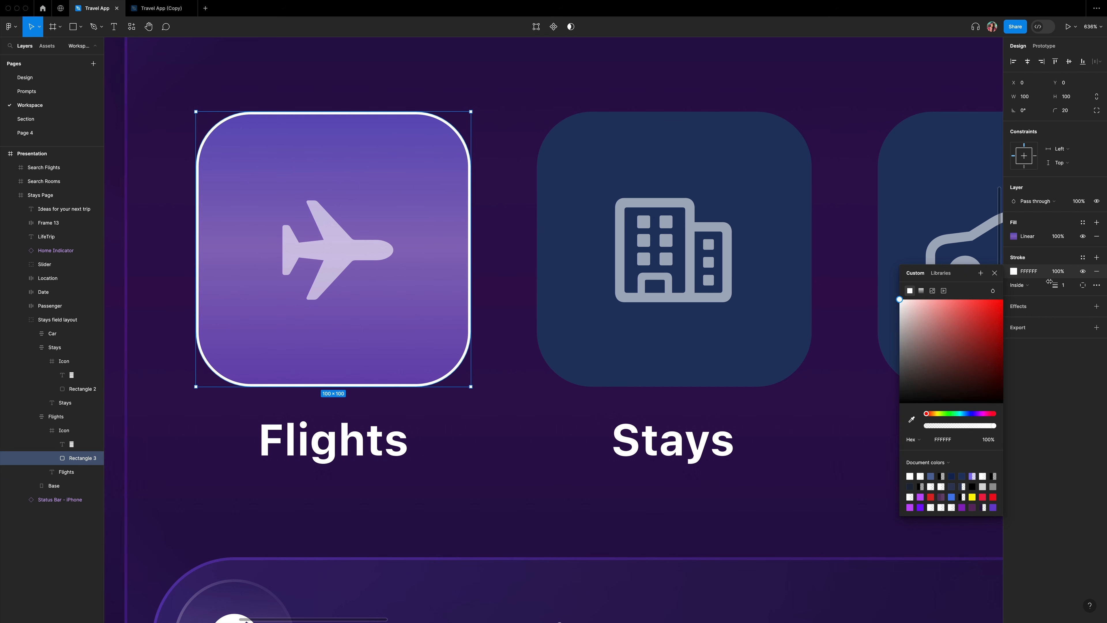
click(992, 290)
click(1012, 383)
click(1058, 271)
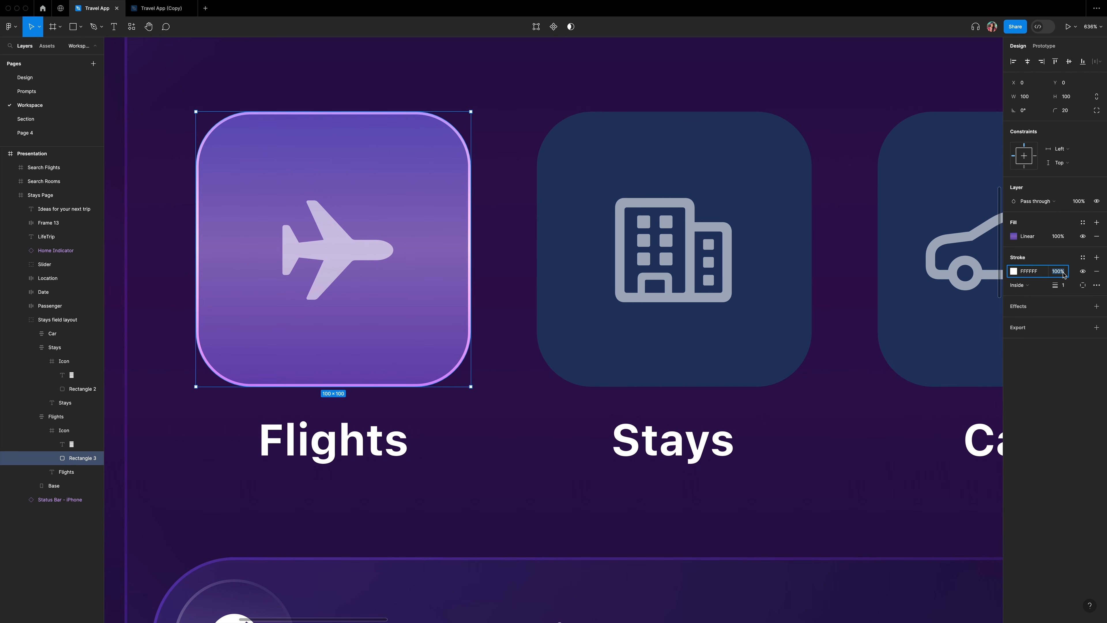
text(50)
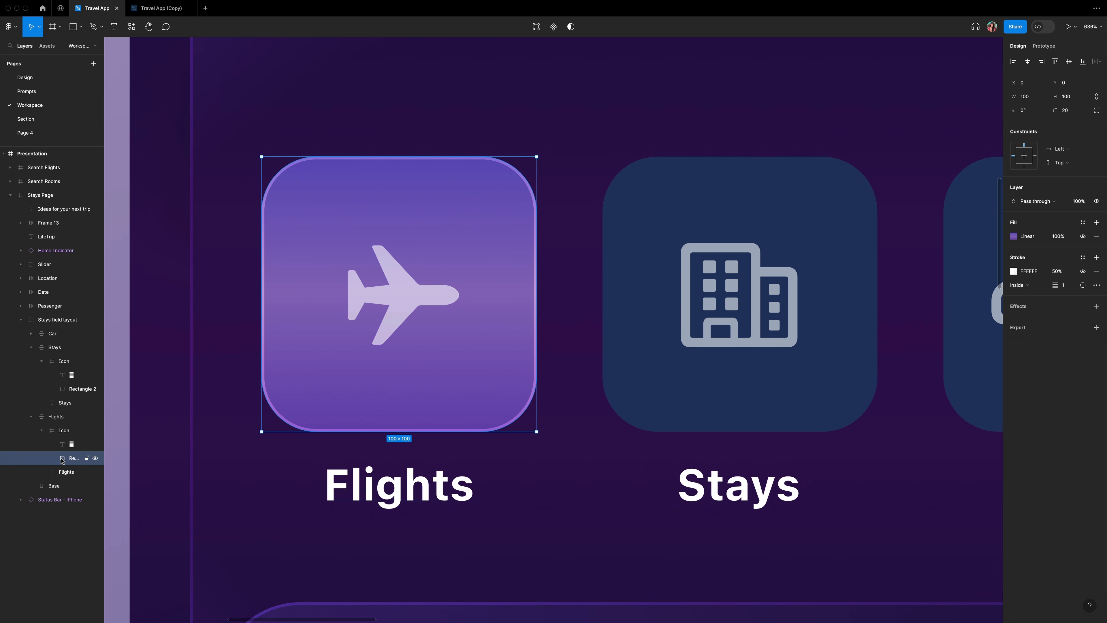
Duplicate the Flights tile rectangle, then offset the back copy down to Y 4 with its stroke removed.
key(super+c)
key(super+v)
click(66, 472)
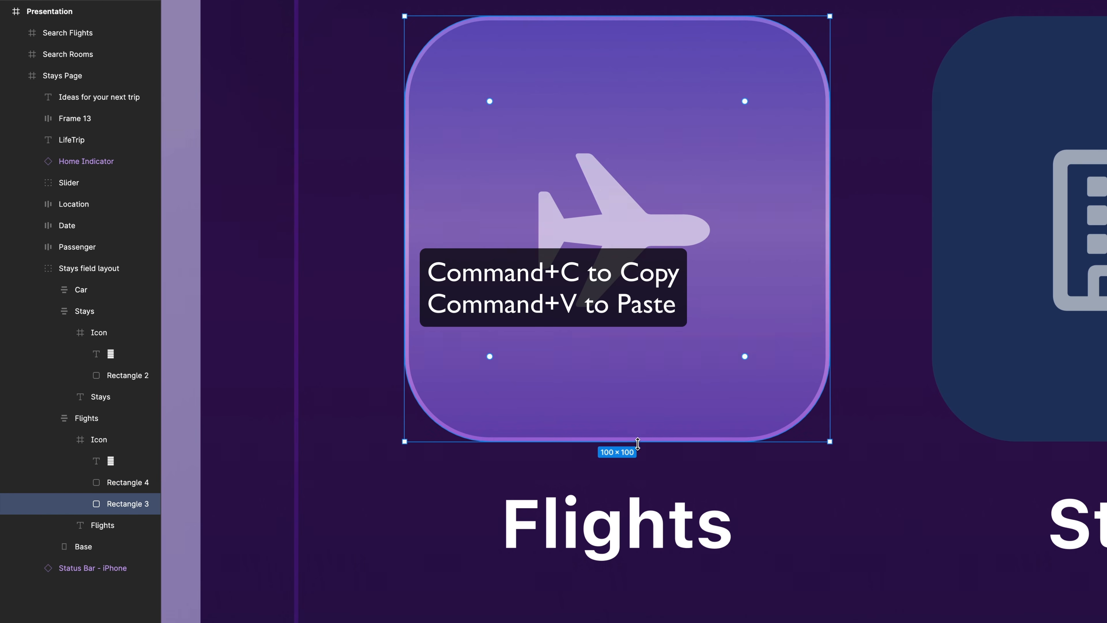
drag(702, 441, 701, 458)
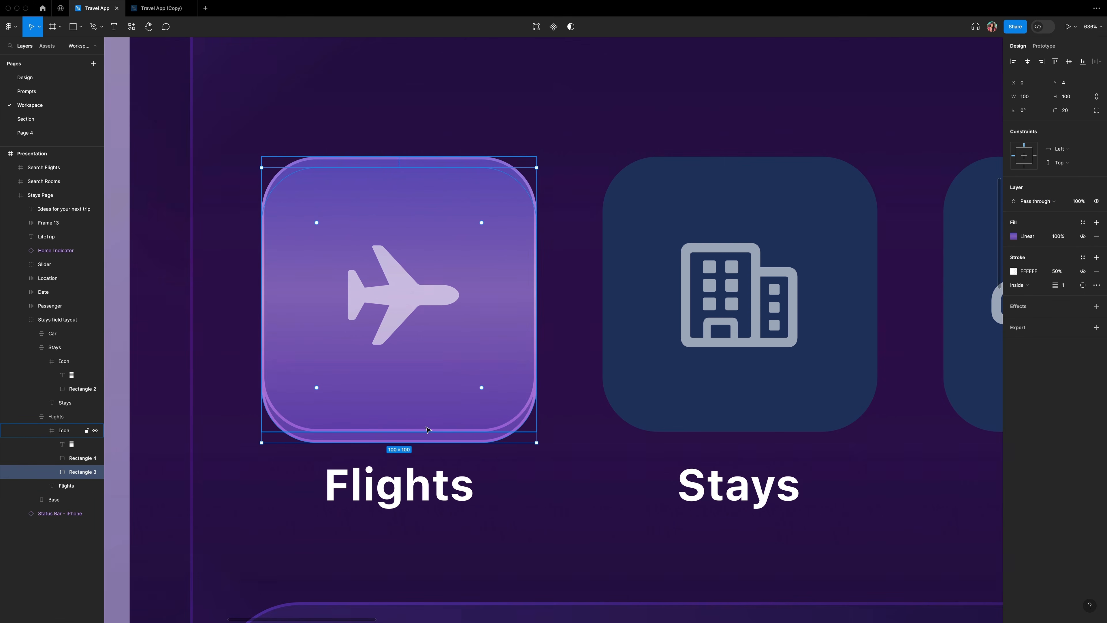
click(1097, 270)
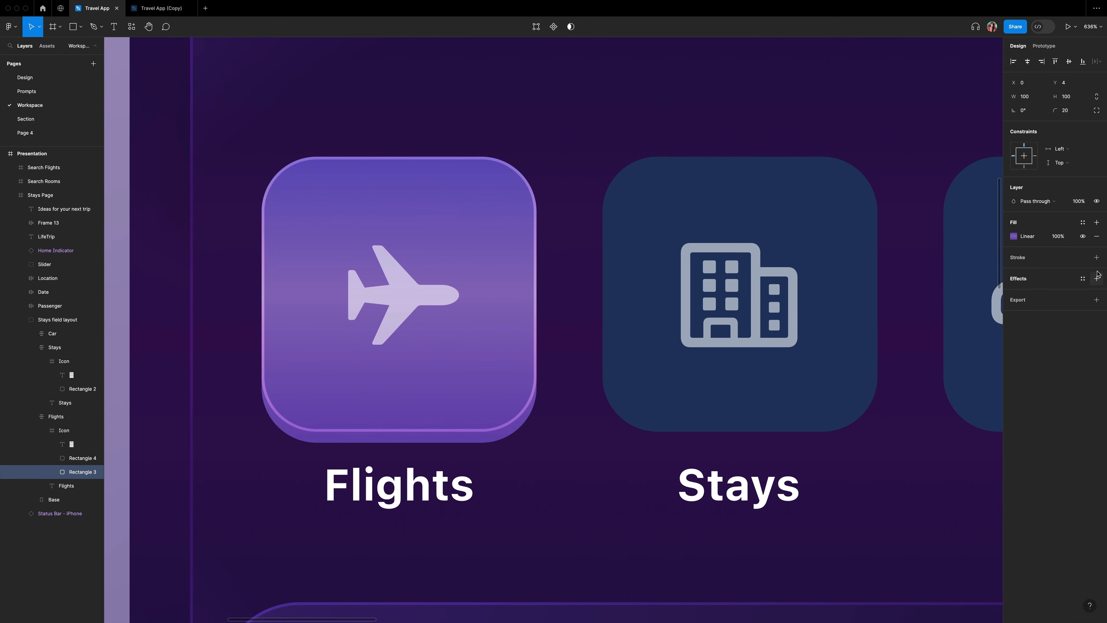
Delete the back rectangle's first gradient stop and move its middle stop down close to the lower end.
click(1013, 236)
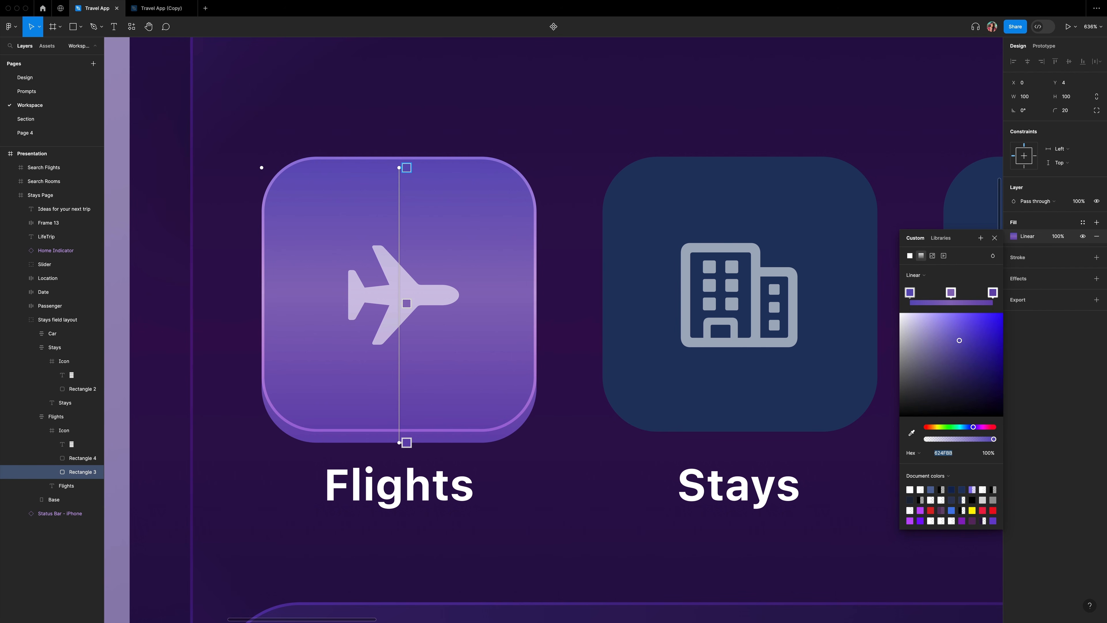
key(Delete)
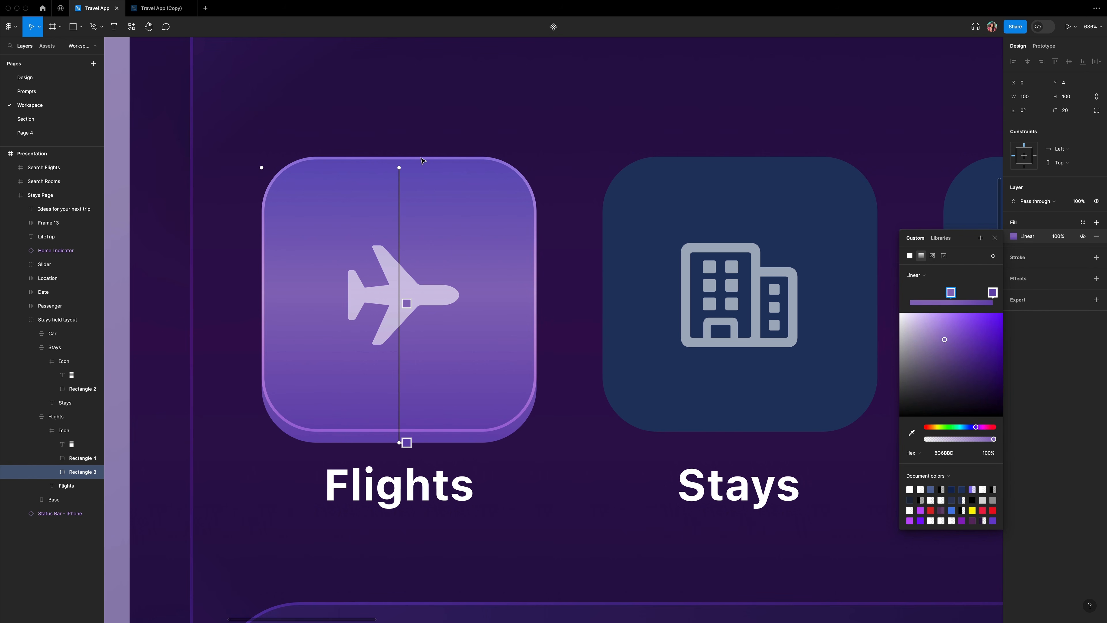
drag(407, 303, 407, 392)
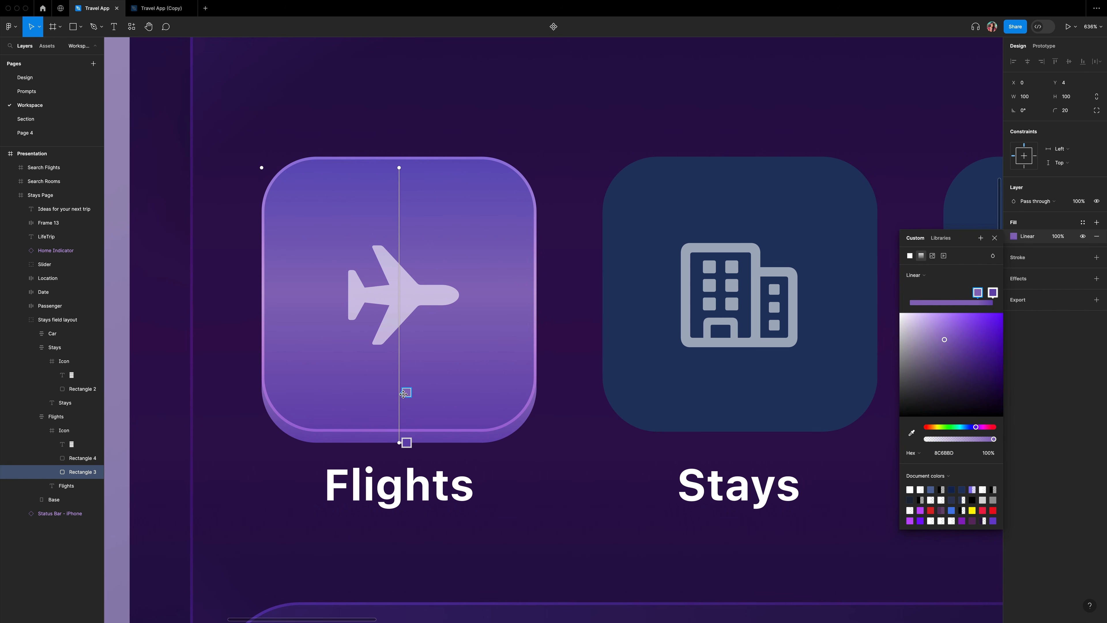
Set the back rectangle's upper gradient stop to 5D06CD at 0% opacity and its lower stop to 5D06CD at 100%.
click(965, 453)
text(5d06cd)
key(Return)
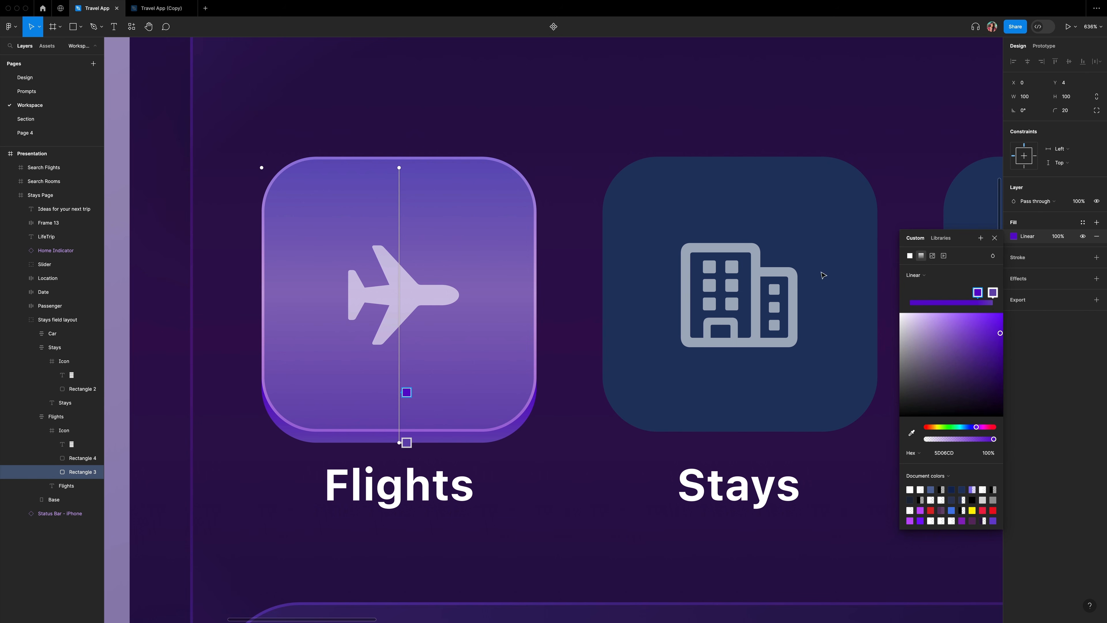
click(994, 439)
drag(994, 439, 912, 456)
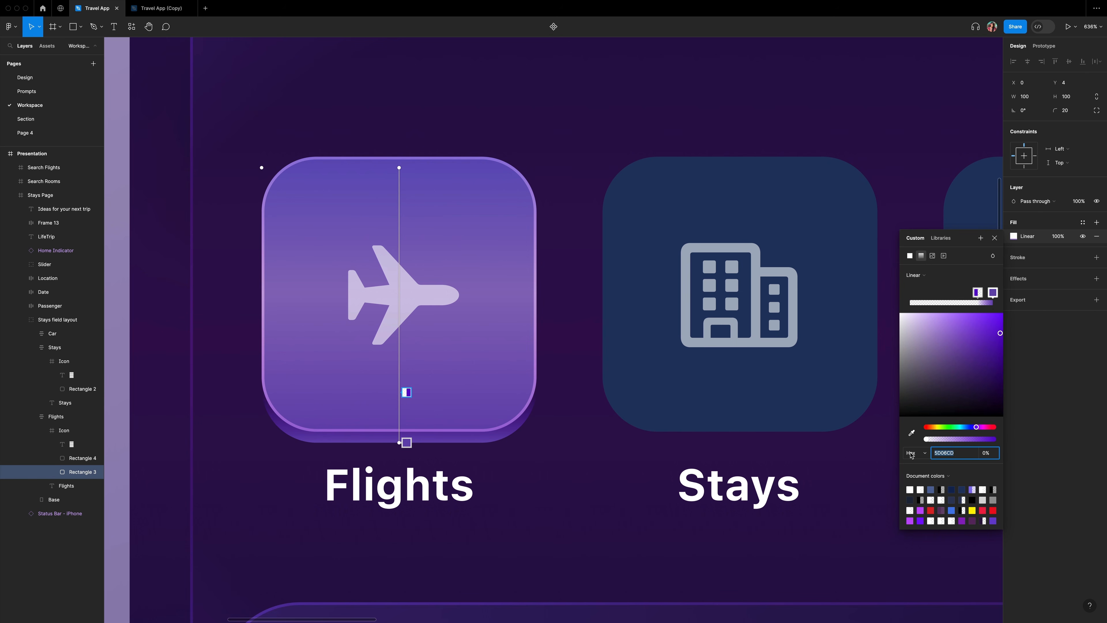
click(406, 442)
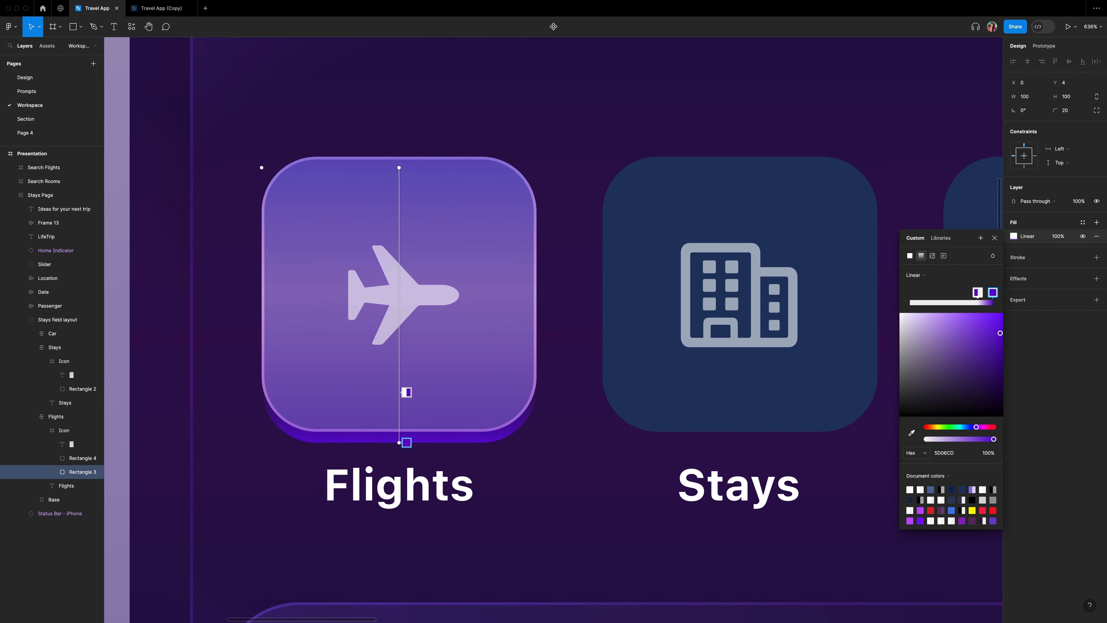
Draw a thin flat rectangle about 94 × 6 between the Flights tile and its label.
click(995, 239)
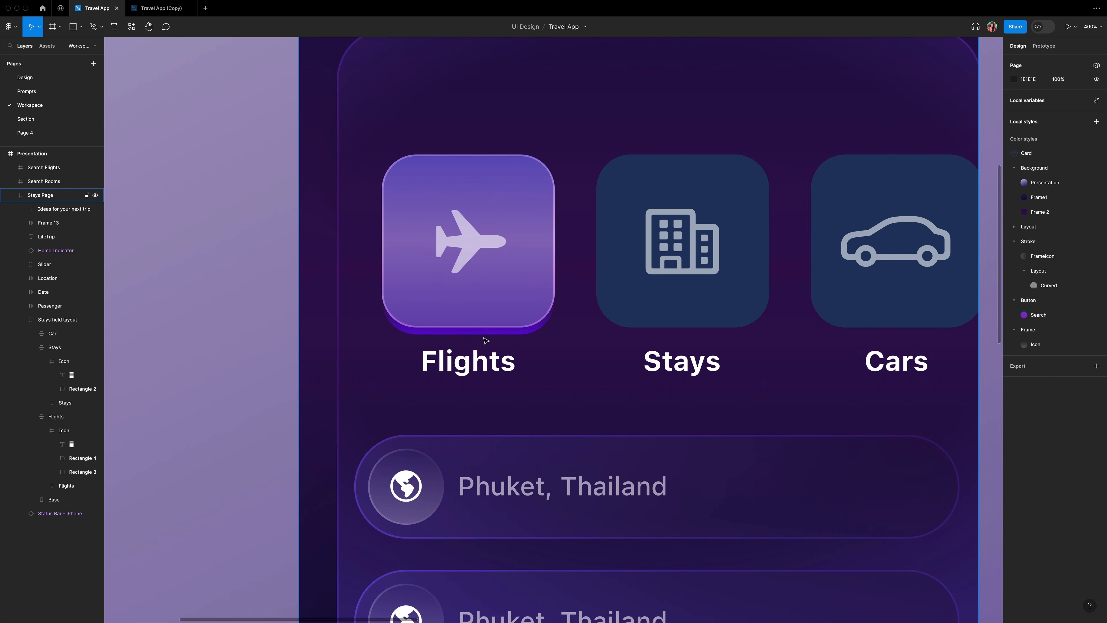
scroll(486, 340, up, 10)
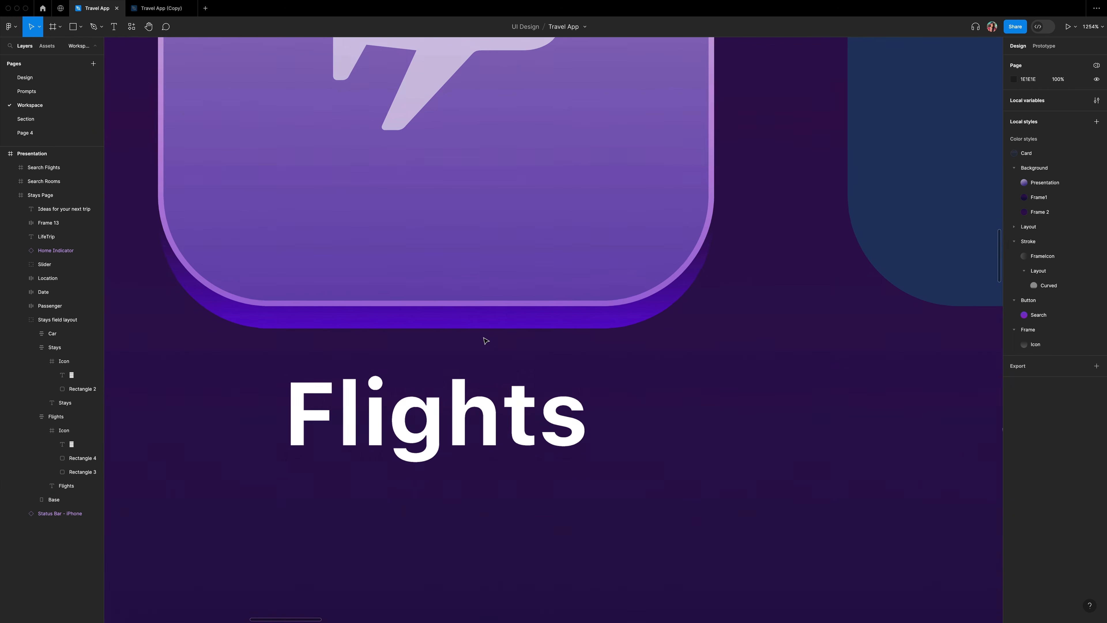
scroll(486, 340, up, 1)
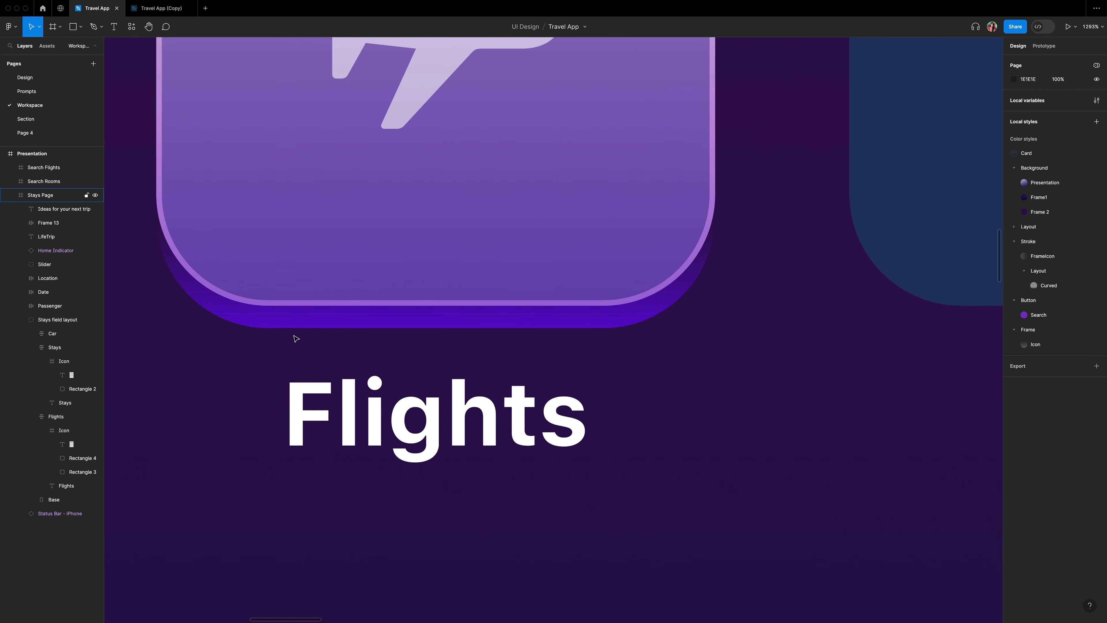
scroll(296, 338, left, 5)
scroll(296, 339, up, 3)
key(r)
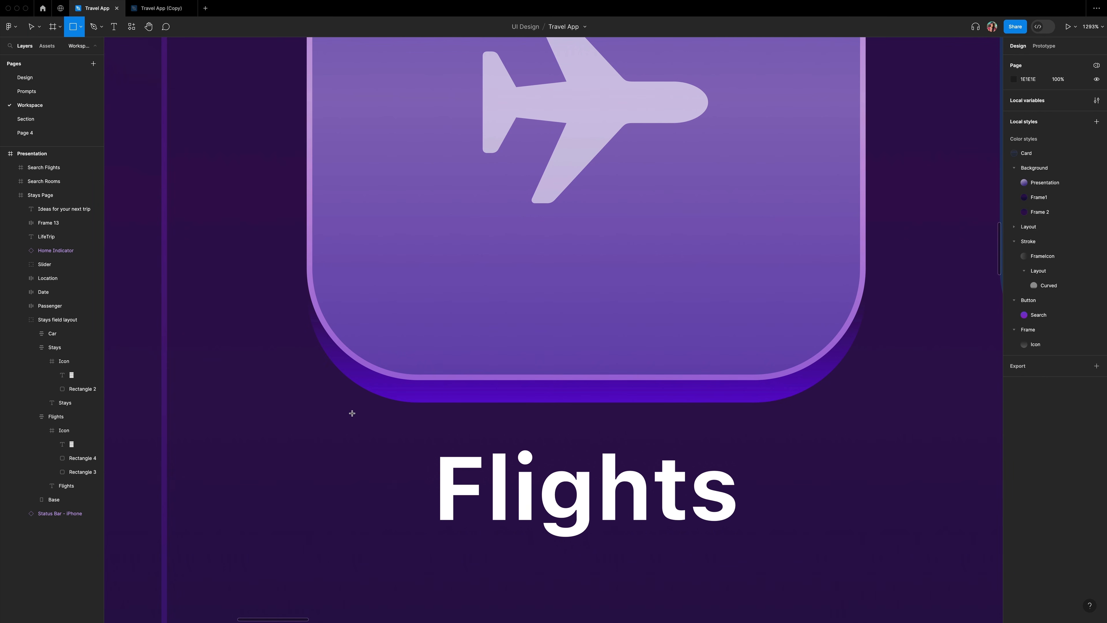
drag(324, 425, 849, 458)
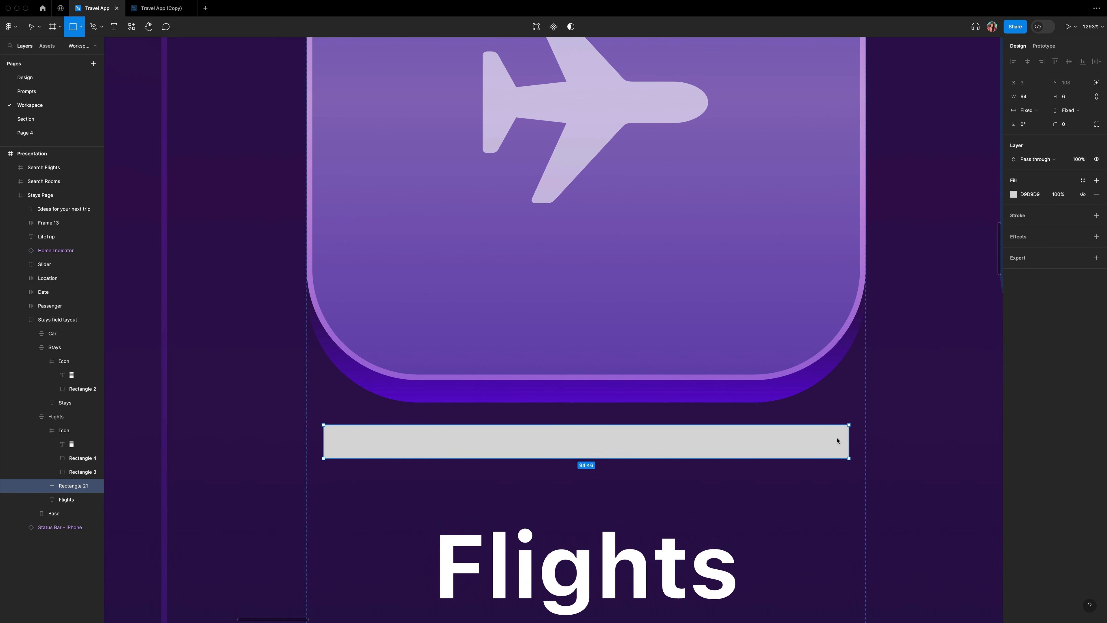
key(v)
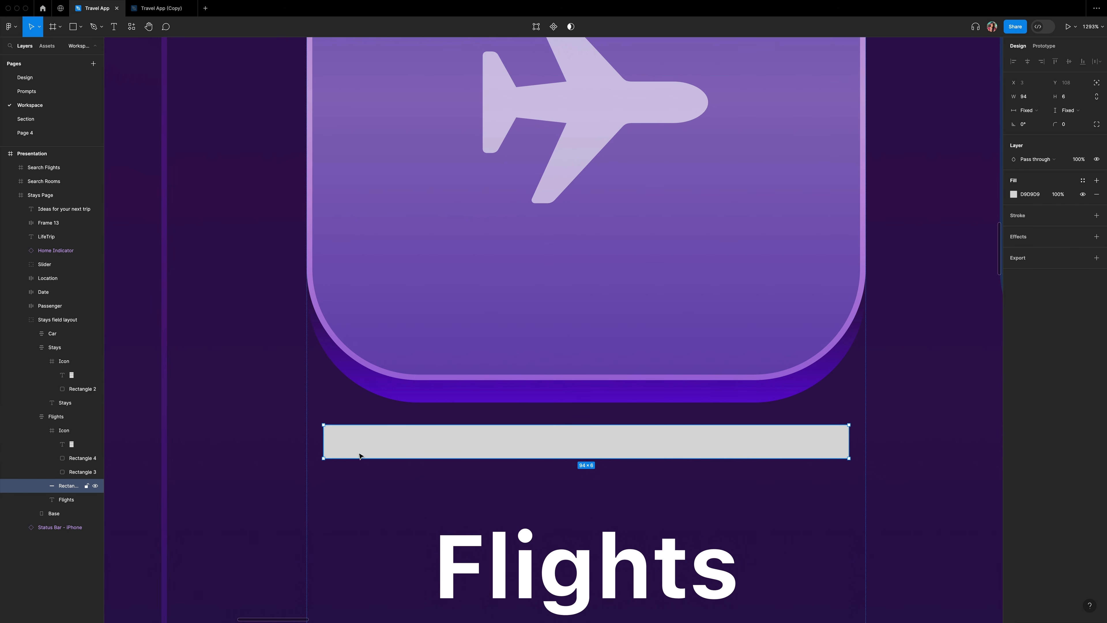
Nest the thin rectangle inside the Flights Icon frame and place it directly beneath the tile at Y 104.
drag(65, 489, 59, 431)
click(59, 432)
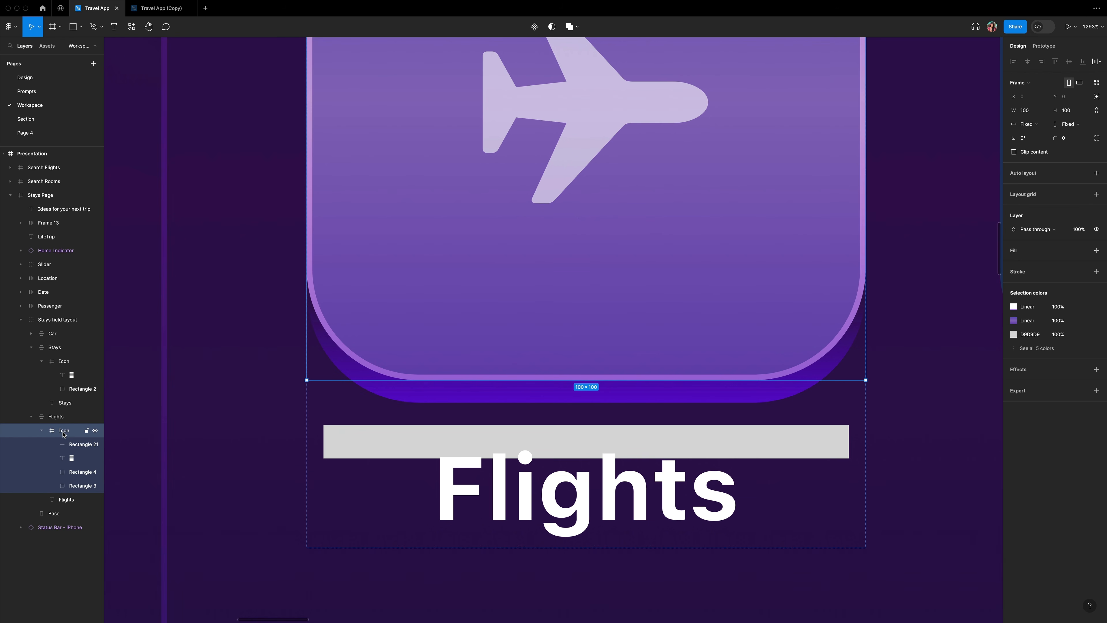
click(561, 429)
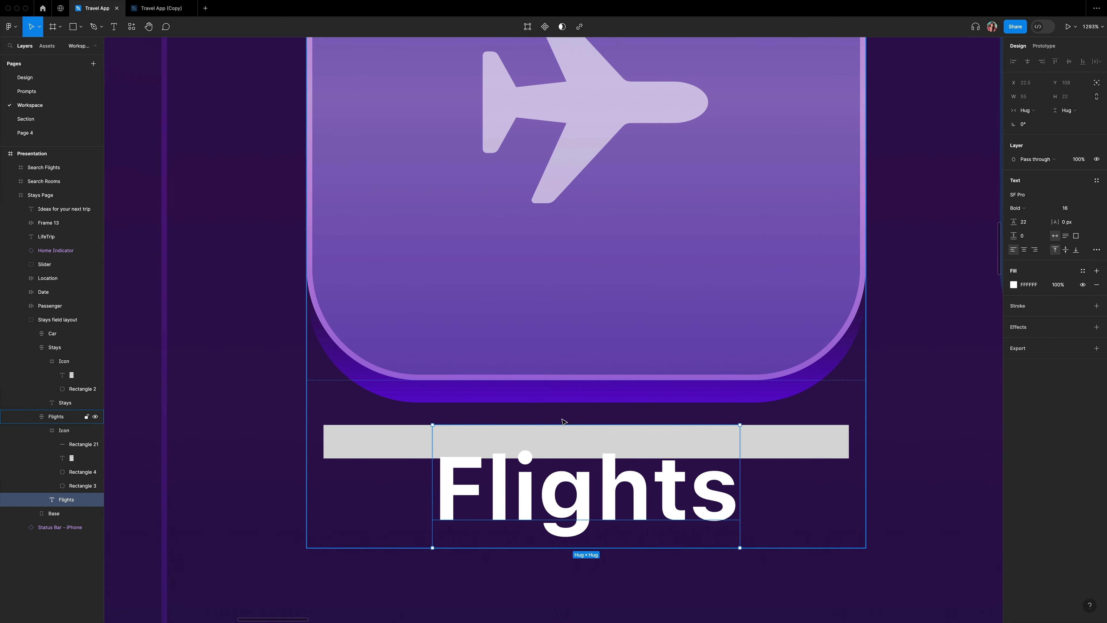
click(354, 440)
mouse_move(353, 440)
mouse_down()
mouse_move(354, 418)
mouse_move(338, 422)
mouse_move(358, 422)
mouse_up()
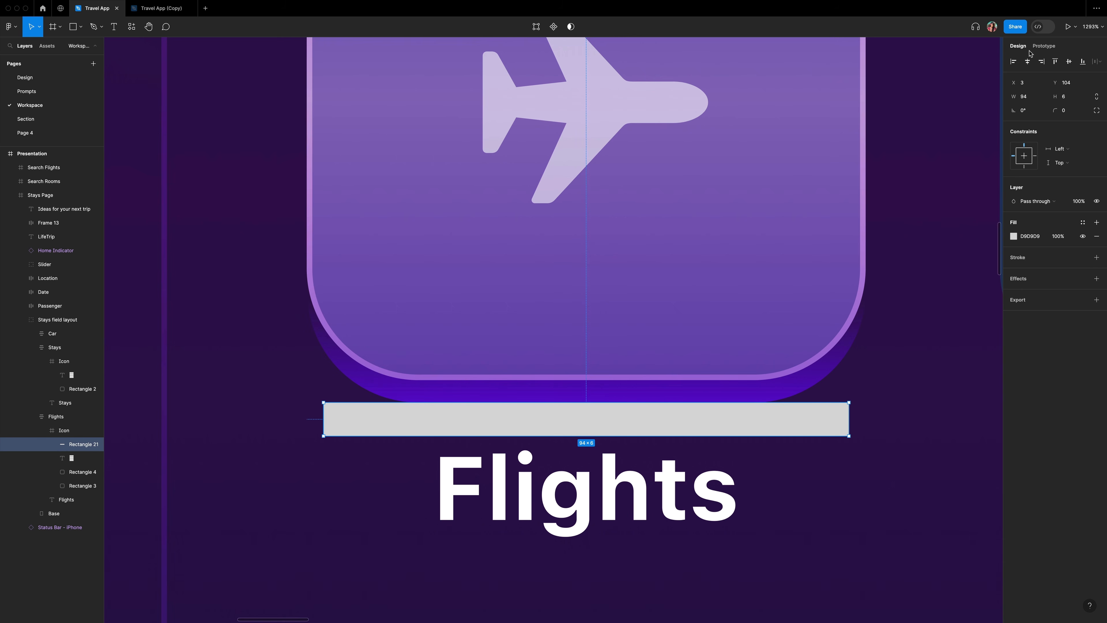
Give the thin rectangle a corner radius of 10 and a linear gradient fill with both stops set to 000000.
click(1075, 115)
key(Return)
click(1014, 236)
click(921, 256)
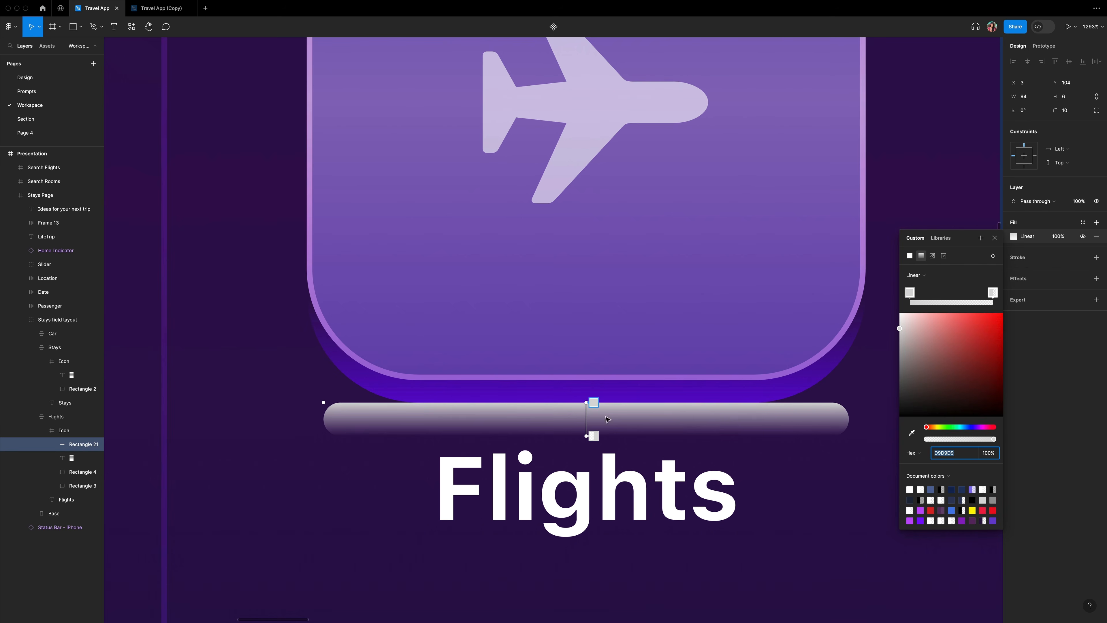
drag(899, 330, 898, 419)
click(593, 436)
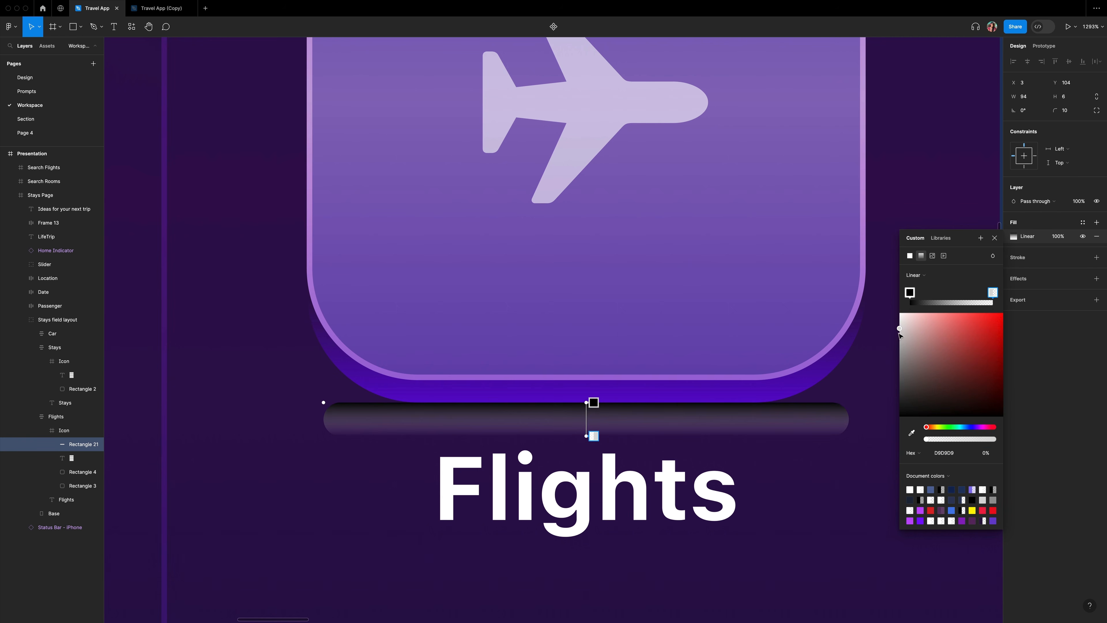
drag(899, 330, 899, 418)
Run the thin rectangle's gradient horizontally across its full width and add two inner stops, one near each end.
drag(587, 403, 329, 413)
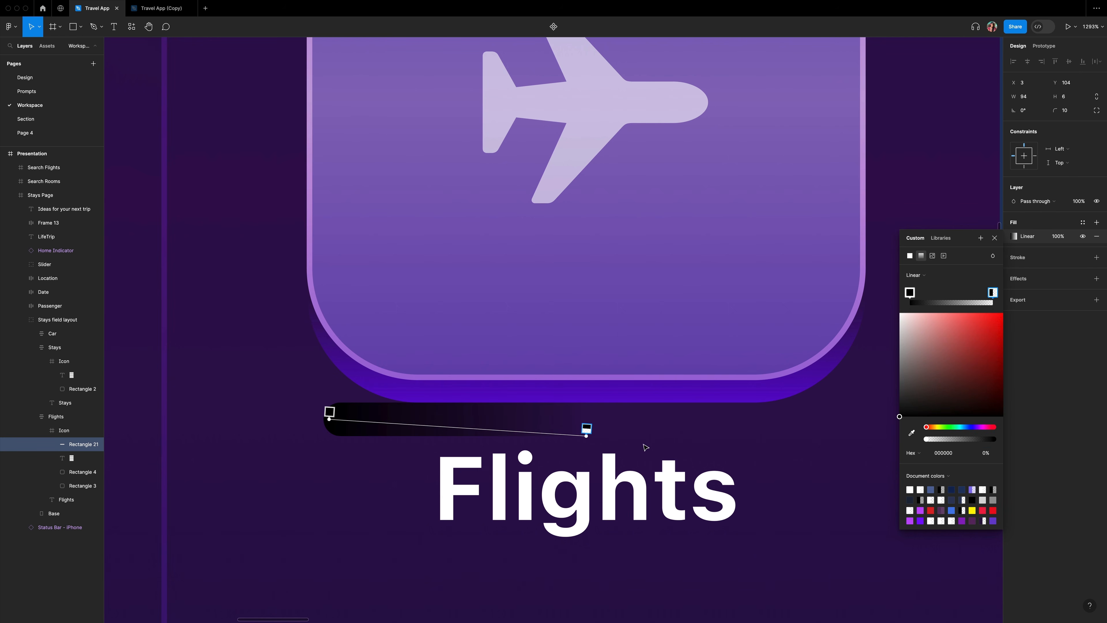
drag(591, 436, 850, 417)
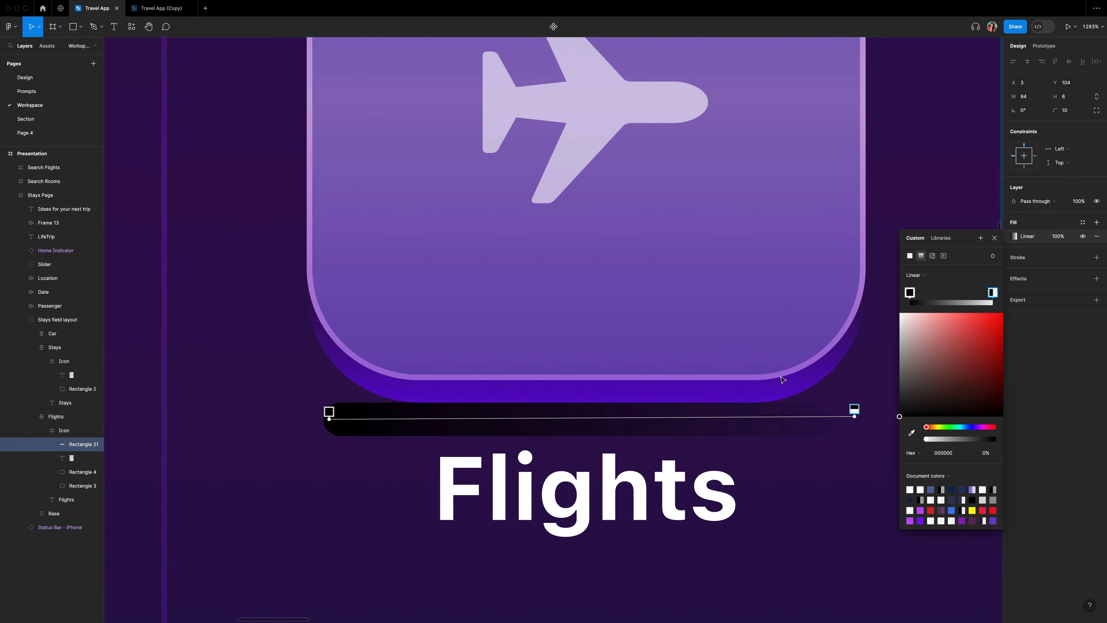
click(789, 417)
click(388, 417)
drag(389, 416, 416, 417)
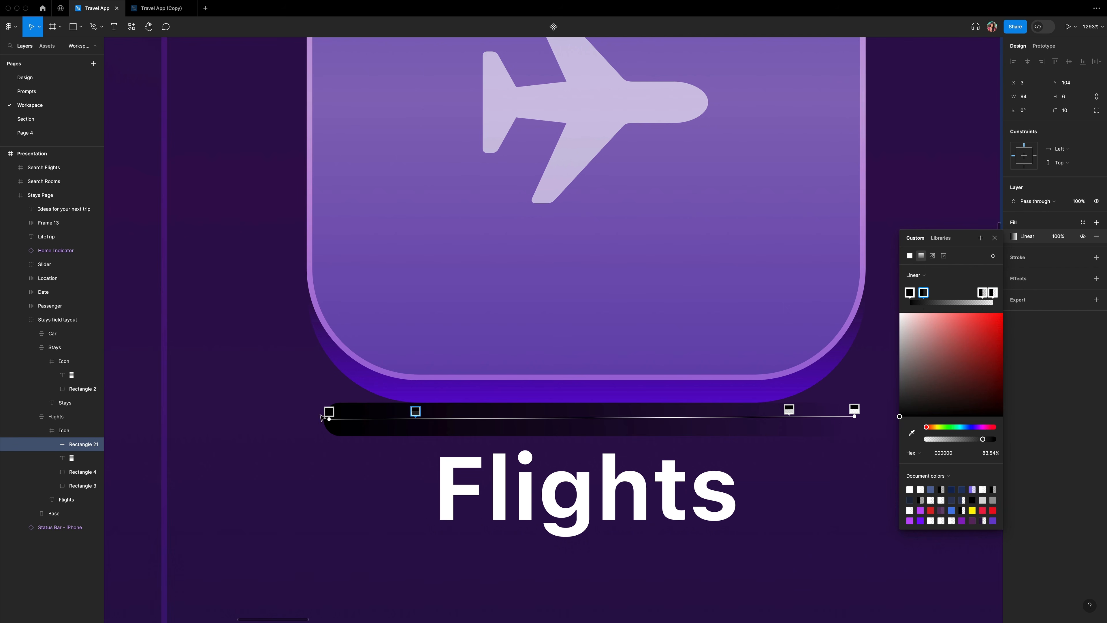
Set the gradient's starting stop to 0% opacity and both inner stops to 100%, shifting the second inner stop slightly inward.
click(329, 412)
drag(994, 439, 774, 437)
click(855, 409)
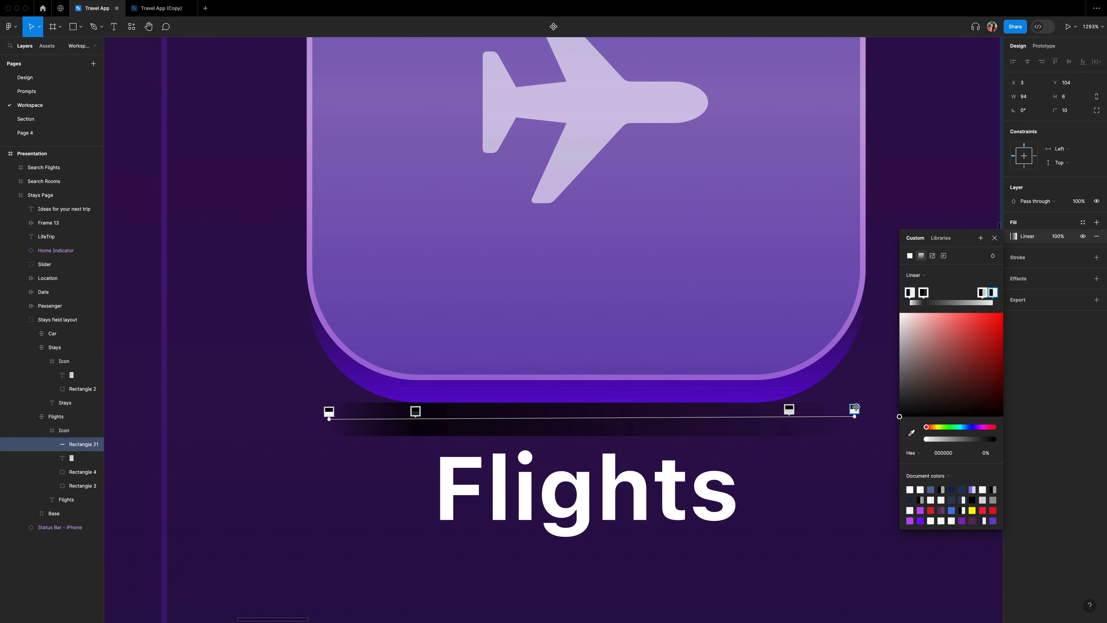
click(790, 410)
drag(935, 440, 1085, 443)
click(415, 410)
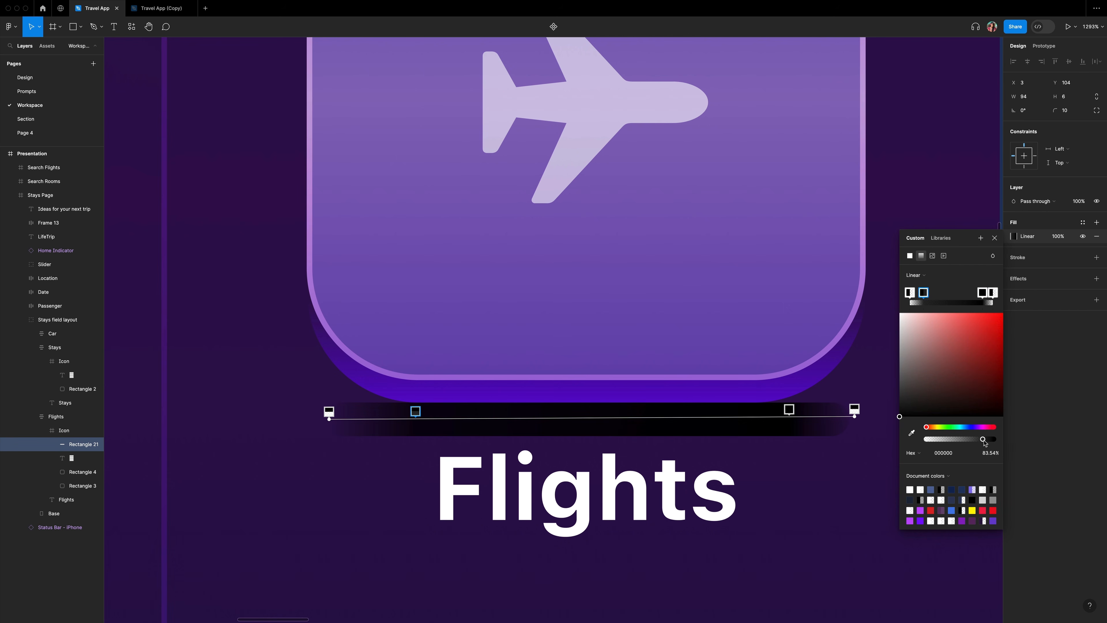
drag(983, 440, 998, 439)
click(787, 412)
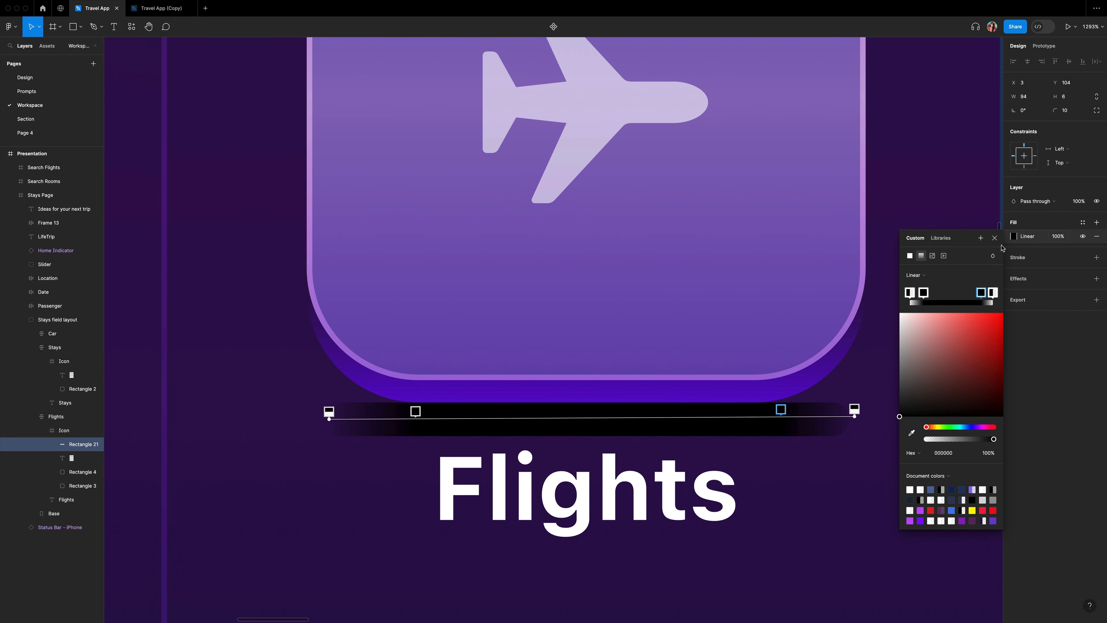
Add a Layer blur effect to the thin rectangle under the Flights tile.
click(994, 238)
click(1096, 279)
click(1040, 292)
click(1046, 303)
click(1013, 292)
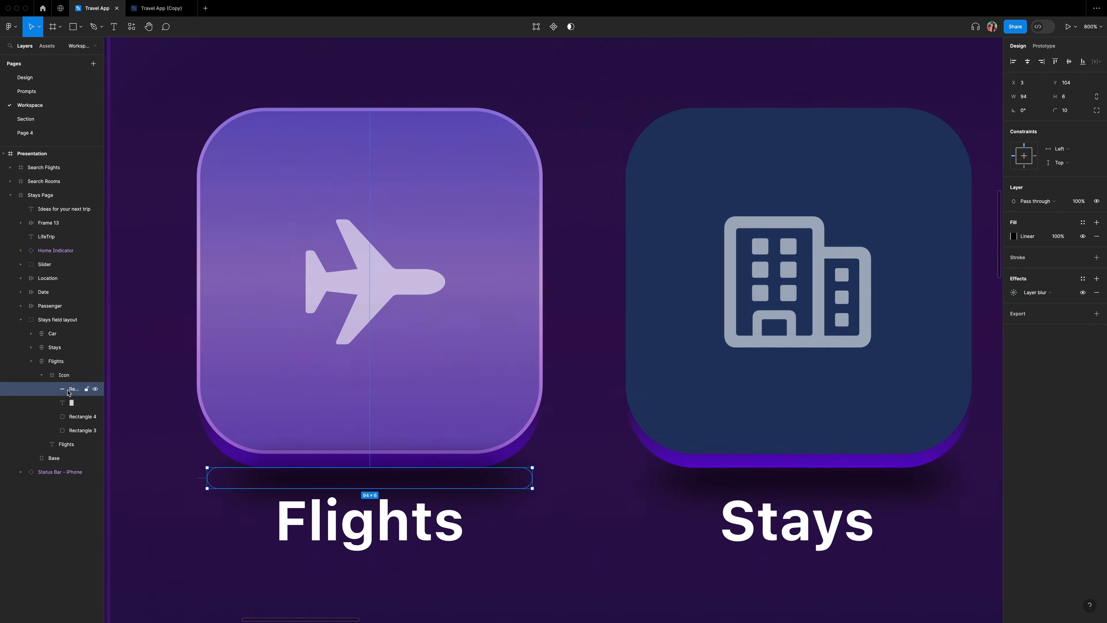
Rename the blurred rectangle Shadow and move it behind the other Flights icon layers.
double_click(71, 389)
text(Shadow)
key(Return)
drag(67, 390, 68, 437)
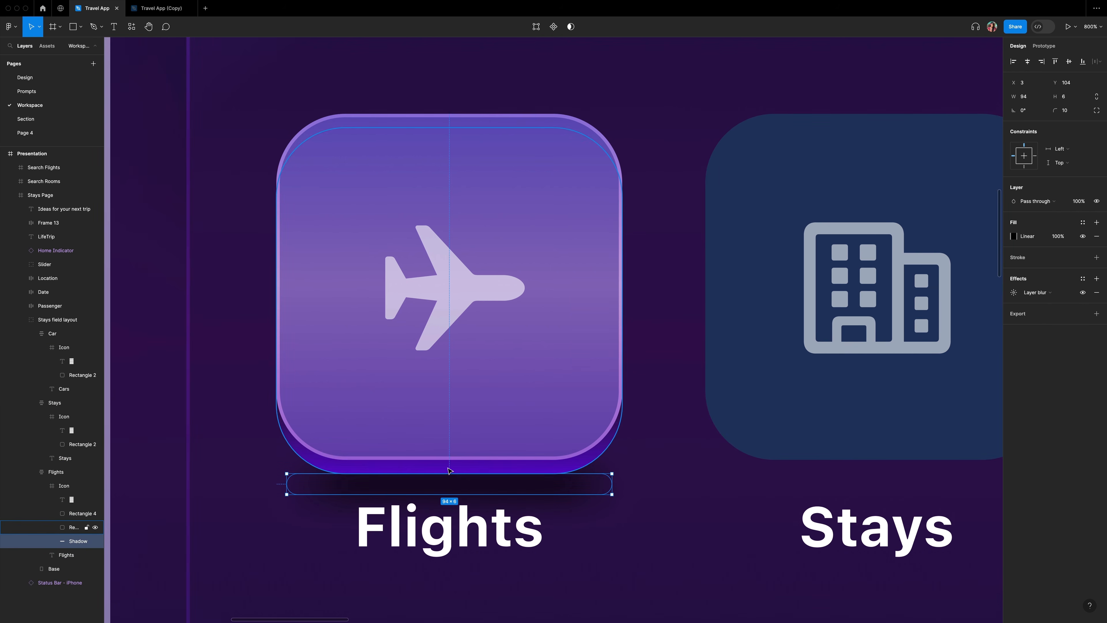
Duplicate the Flights back rectangle and Shadow into the Stays Icon frame behind its tile, and align them under the Stays tile.
shift+click(449, 471)
key(super+d)
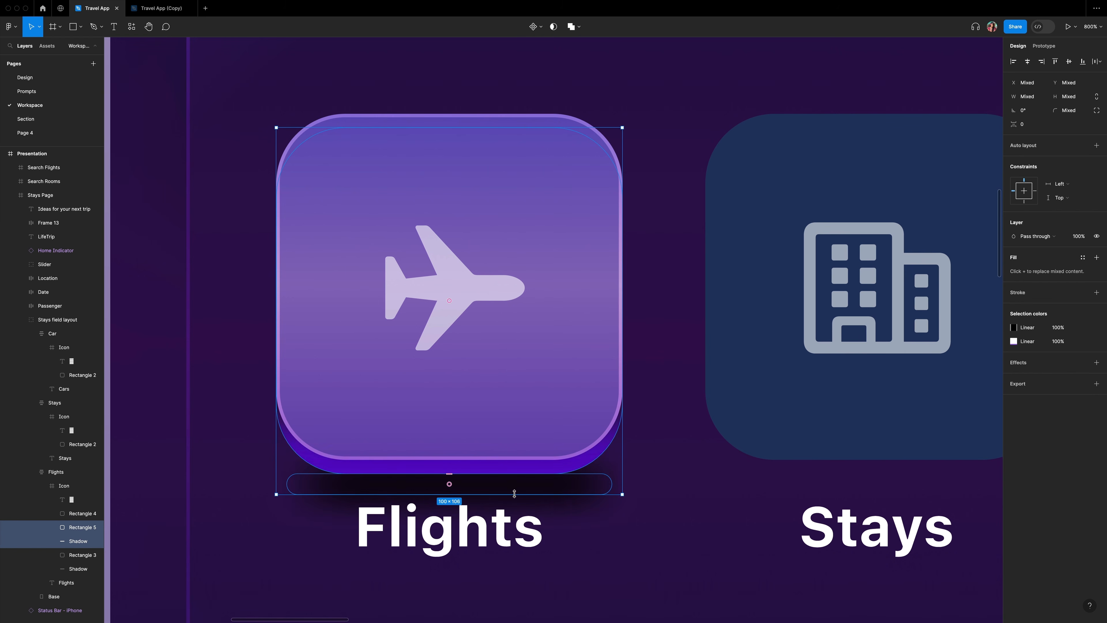
drag(70, 528, 74, 449)
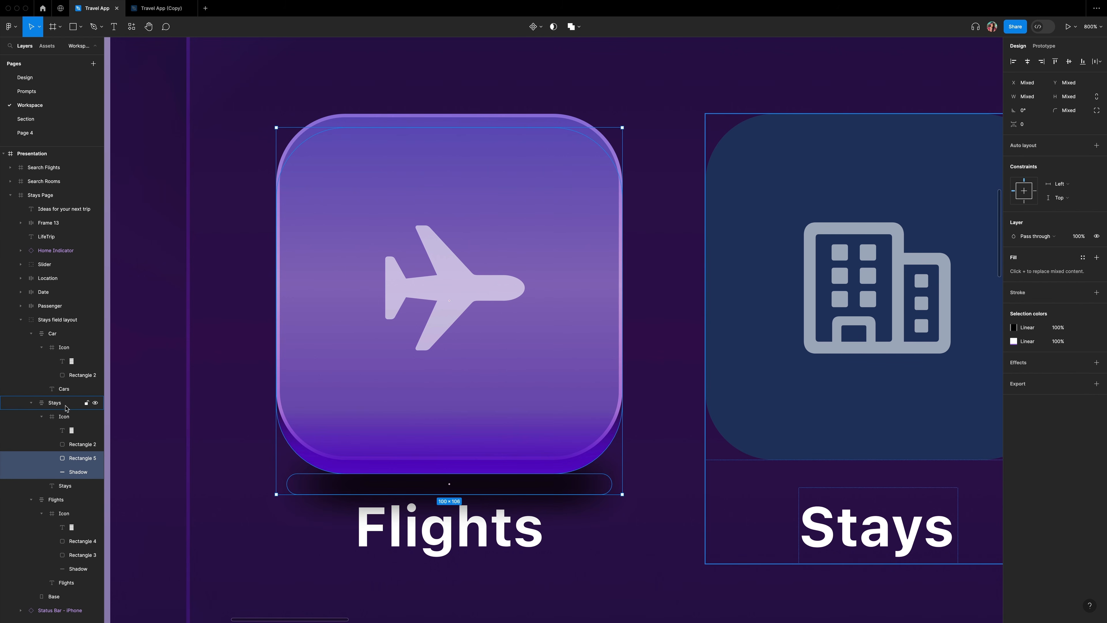
key(shift+Right)
key(shift+Right)
key(shift+Right)
key(shift+Right)
key(shift+Right)
key(shift+Right)
key(shift+Right)
key(shift+Right)
key(shift+Right)
key(shift+Right)
key(shift+Right)
key(shift+Right)
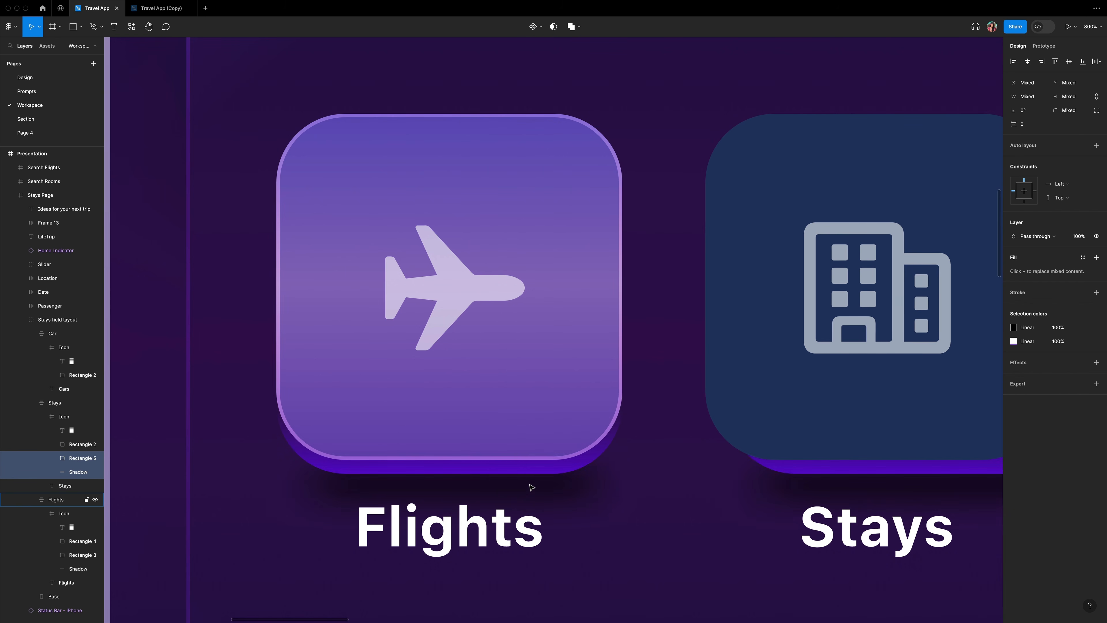
Duplicate the Stays back rectangle and Shadow into the Car Icon frame behind its tile, and align them under the Cars tile.
scroll(527, 491, right, 6)
key(super+d)
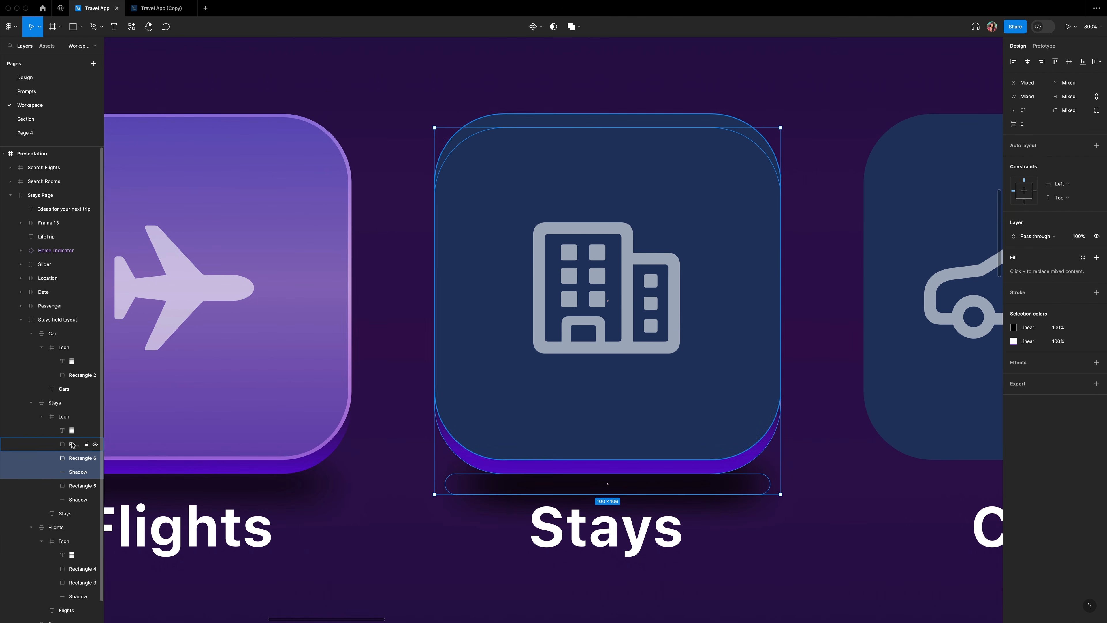
drag(75, 458, 70, 383)
scroll(377, 438, right, 3)
scroll(377, 438, right, 3)
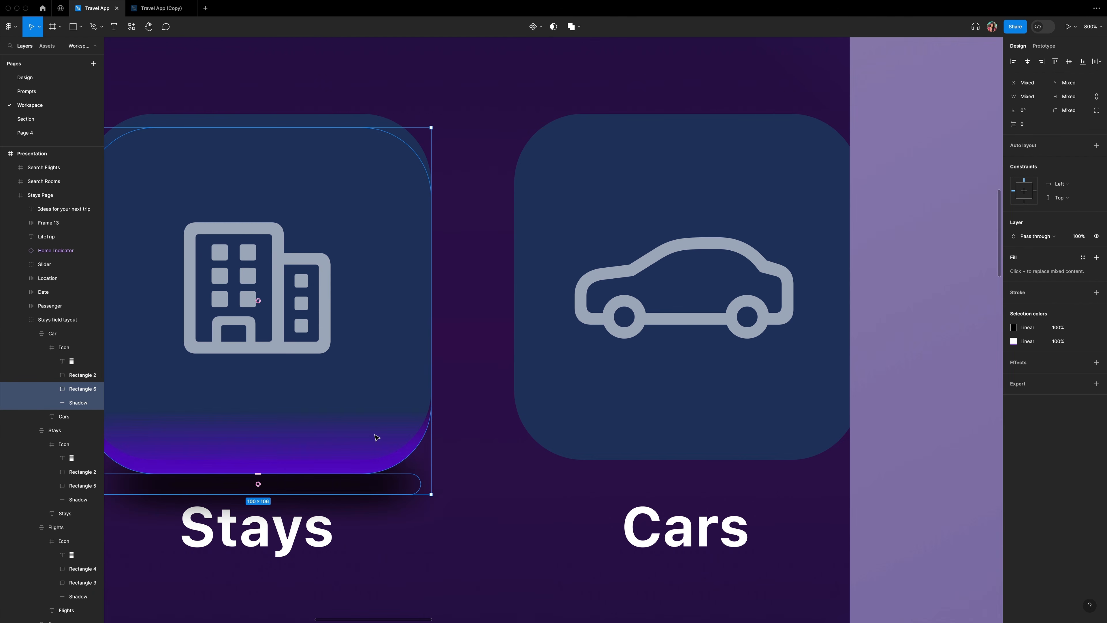
key(shift+Right)
key(shift+Right)
key(shift+Right)
key(shift+Right)
key(shift+Right)
key(shift+Right)
key(shift+Right)
key(shift+Right)
key(shift+Right)
key(shift+Right)
key(shift+Right)
key(shift+Right)
key(Left)
key(Left)
key(Left)
key(Left)
key(Left)
key(Left)
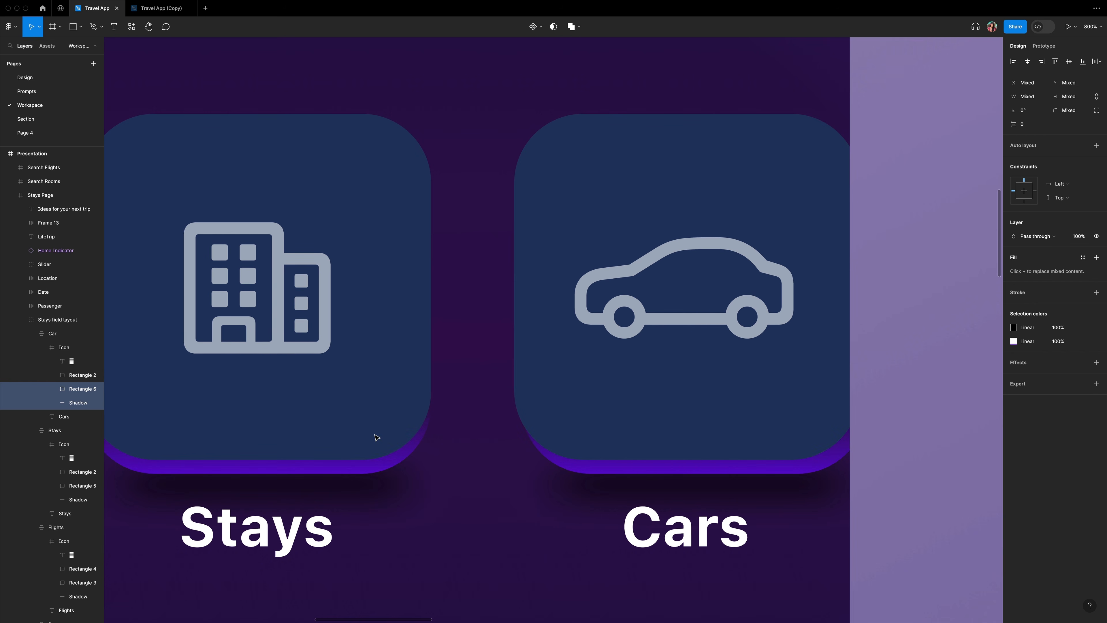
Copy the Flights tile's gradient fill and stroke properties and paste them onto the Cars tile.
scroll(378, 438, left, 4)
scroll(421, 419, left, 4)
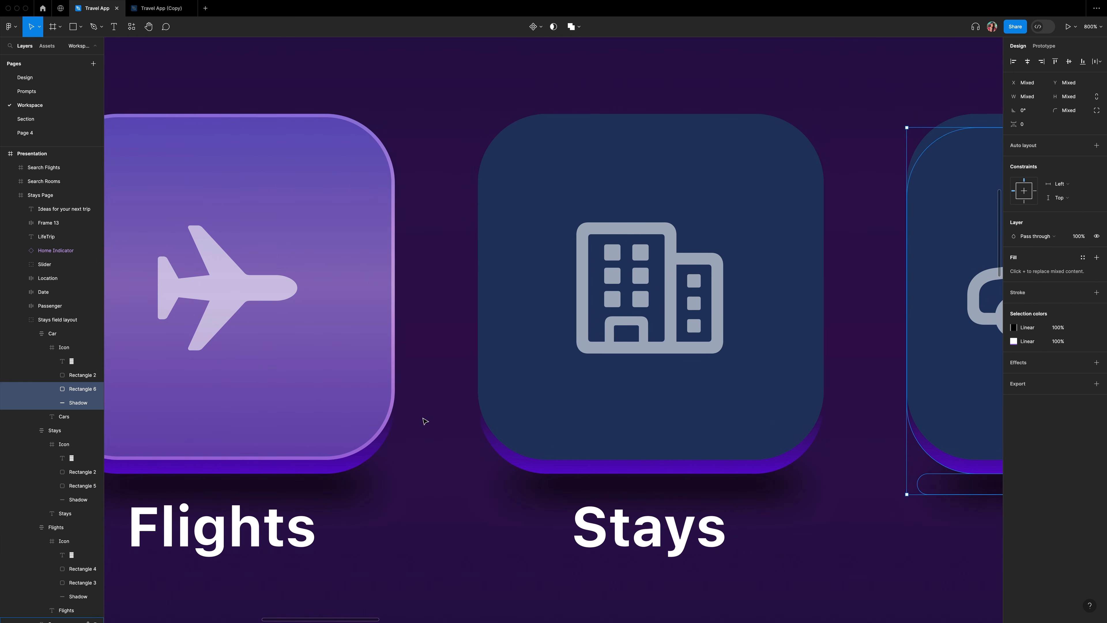
click(438, 283)
scroll(440, 281, left, 3)
right_click(465, 286)
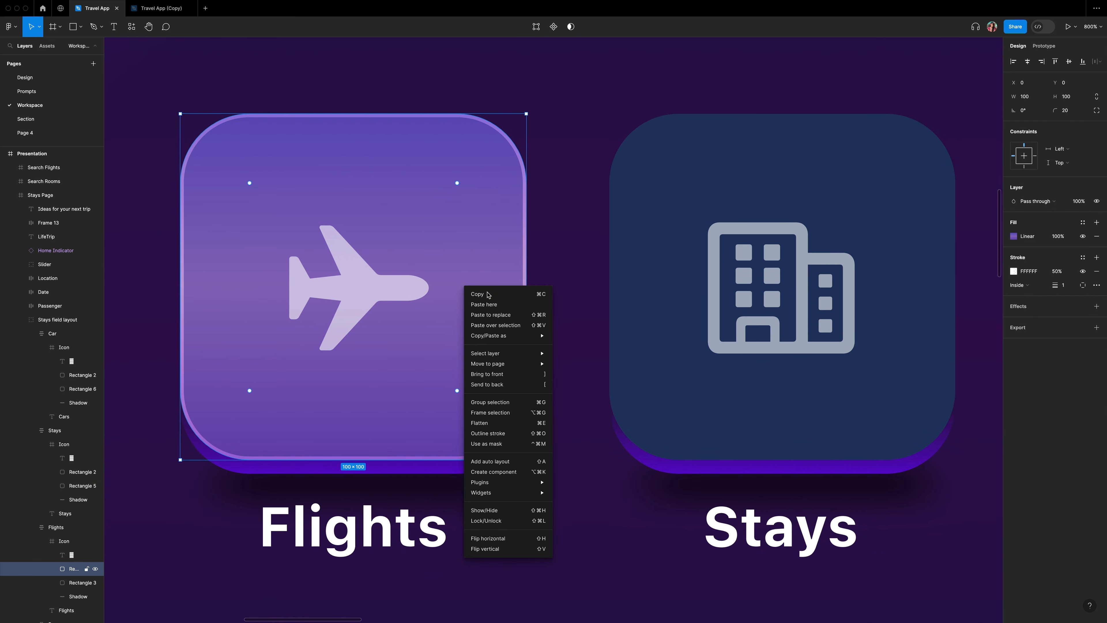
mouse_move(501, 336)
click(587, 374)
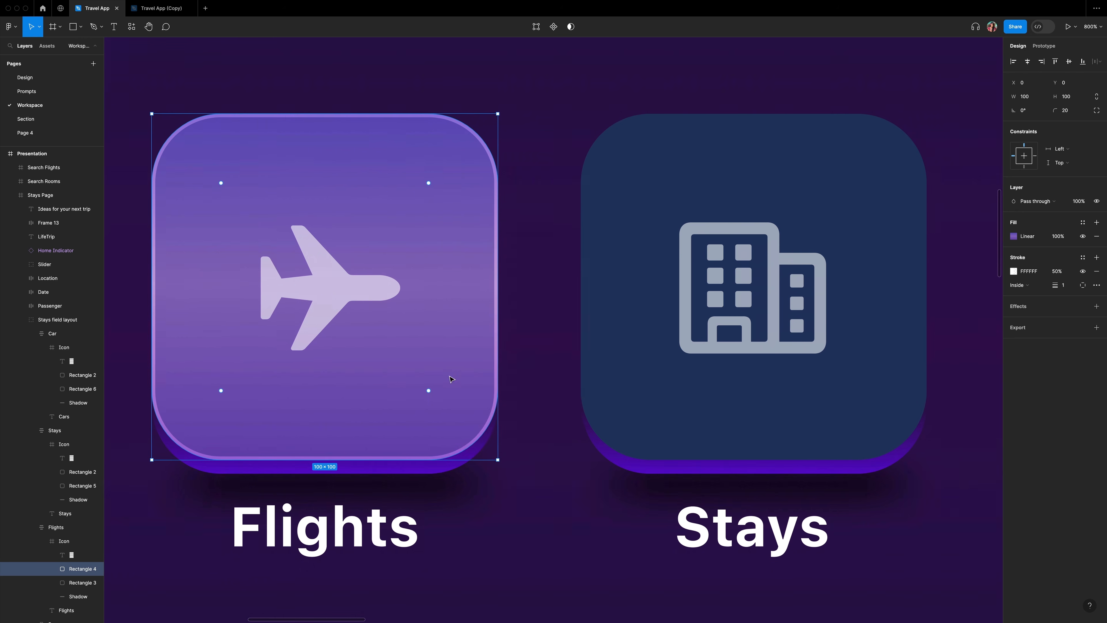
scroll(370, 363, right, 10)
click(631, 182)
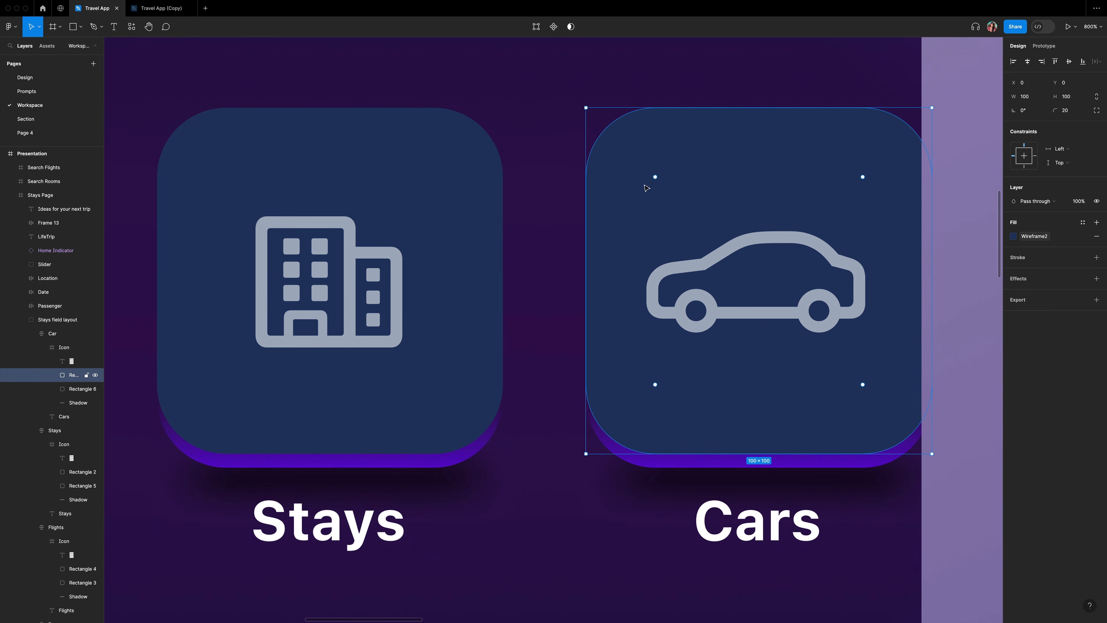
right_click(632, 179)
mouse_move(702, 217)
click(766, 278)
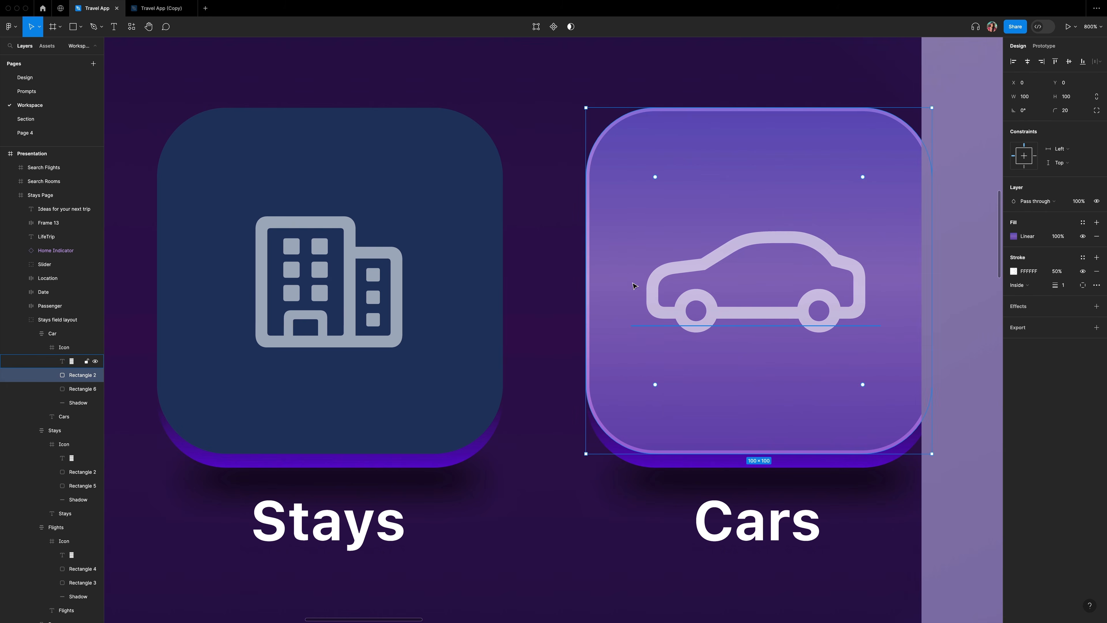
Widen the Flights Shadow to 120 on both sides so it sits centred beneath the tile at X -10.
scroll(545, 284, left, 10)
click(545, 479)
drag(547, 480, 574, 480)
drag(207, 480, 169, 480)
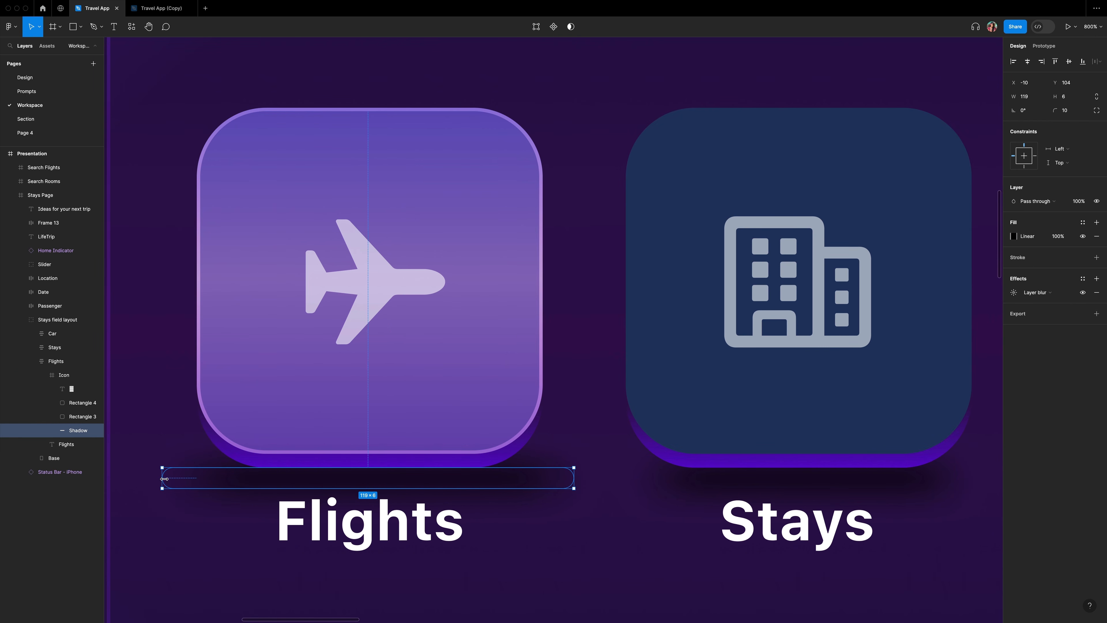
click(584, 522)
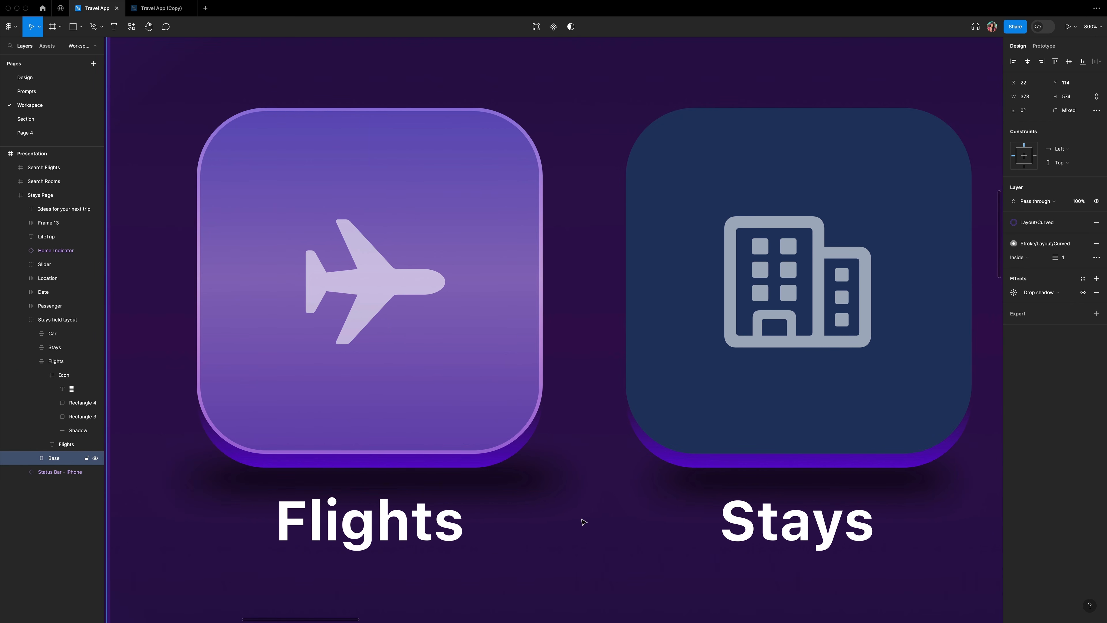
super+click(436, 483)
drag(369, 482, 378, 484)
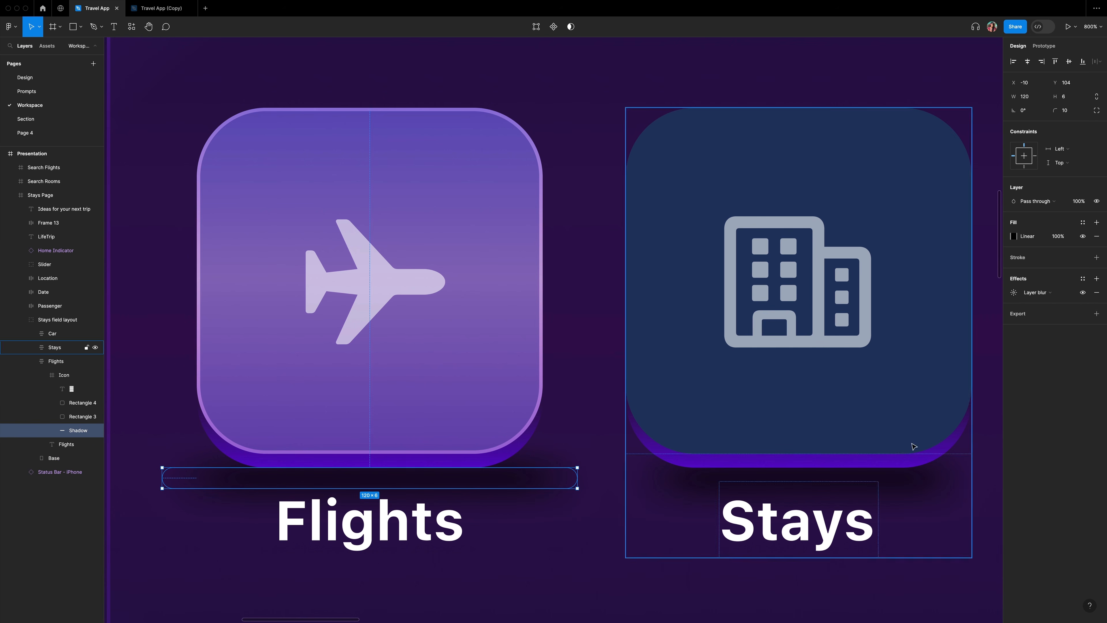
Set the Stays Shadow's width to 120 and centre it beneath the tile at X -10.
super+click(909, 480)
scroll(911, 478, right, 4)
click(1027, 97)
text(120)
drag(773, 482, 724, 482)
Set the Cars Shadow's width to 120 and deselect it.
scroll(802, 497, right, 4)
scroll(784, 491, right, 6)
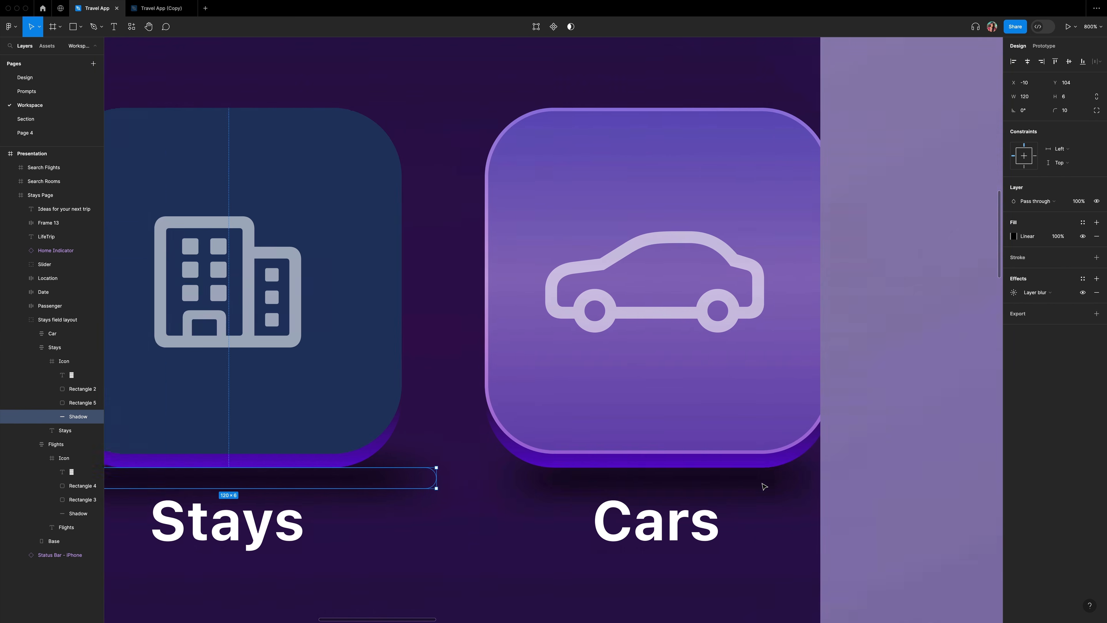
super+click(744, 484)
click(1025, 97)
text(120)
key(Return)
key(Escape)
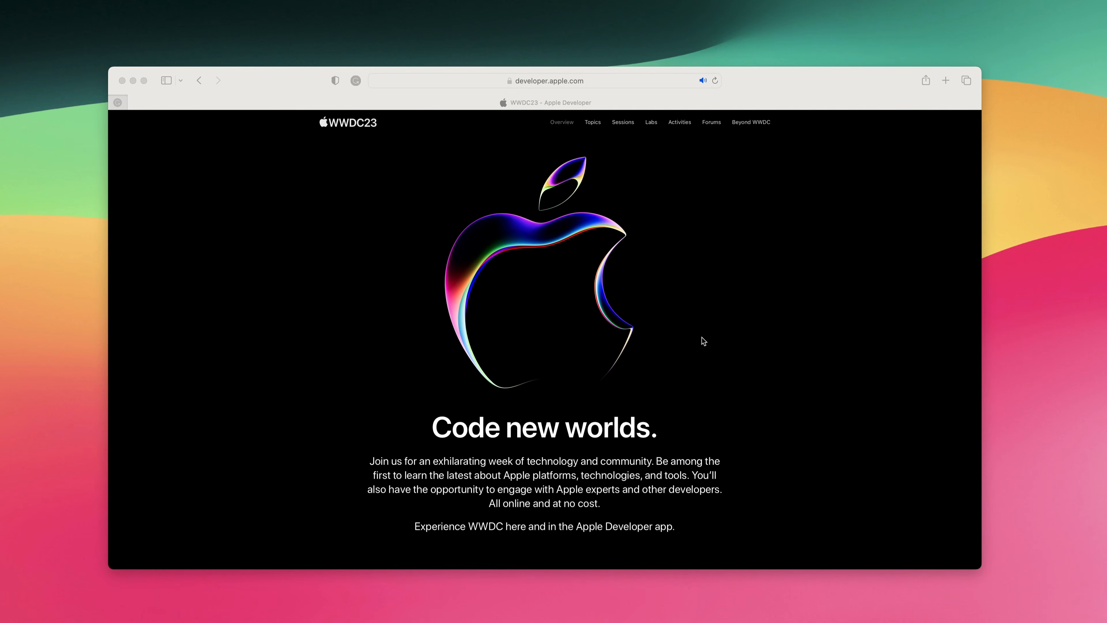
scroll(788, 400, down, 6)
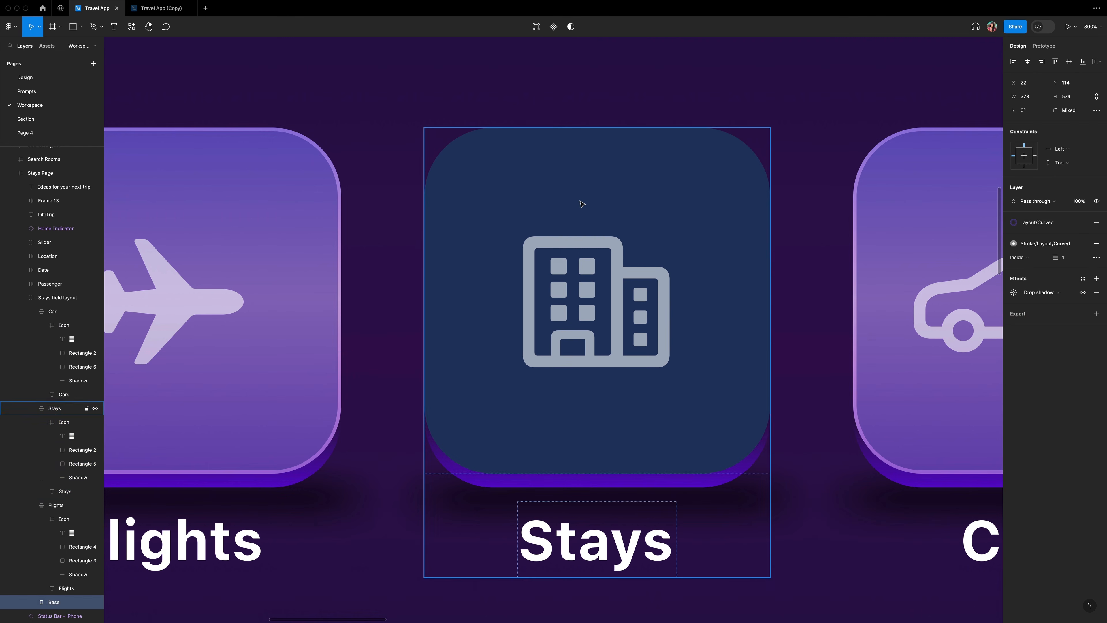
Wrap the Stays icon's top tile, Rectangle 2, in its own frame.
click(51, 423)
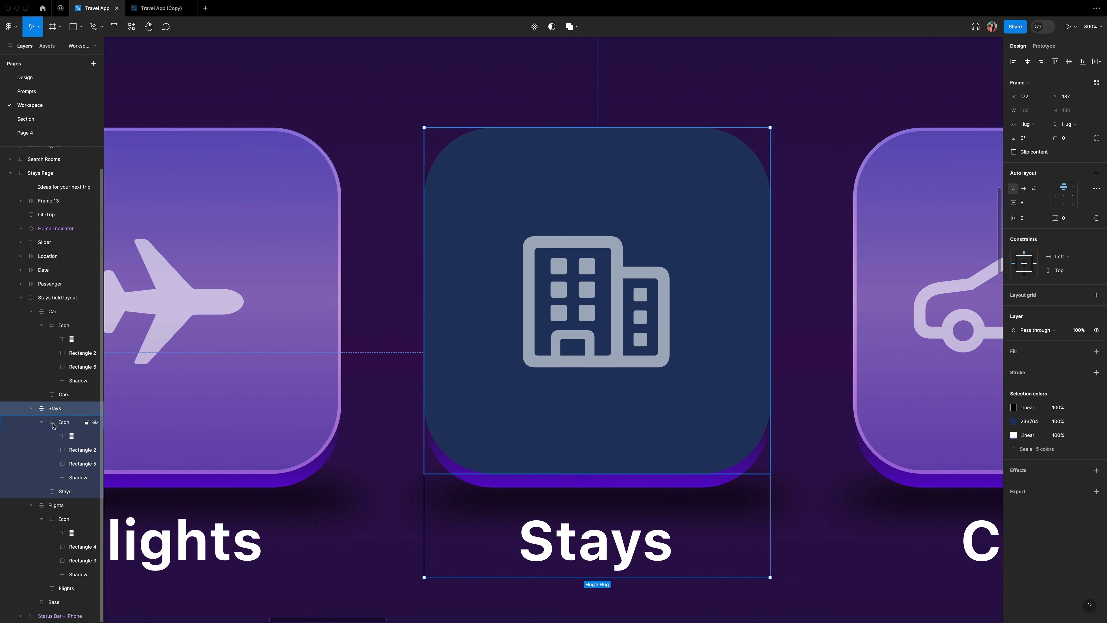
click(66, 452)
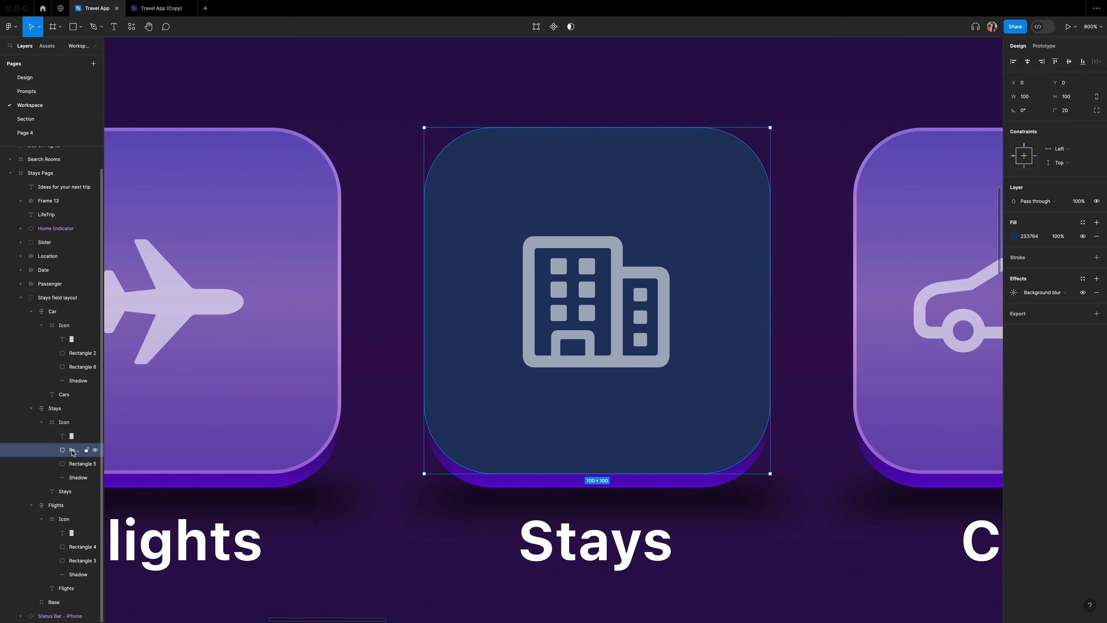
right_click(70, 453)
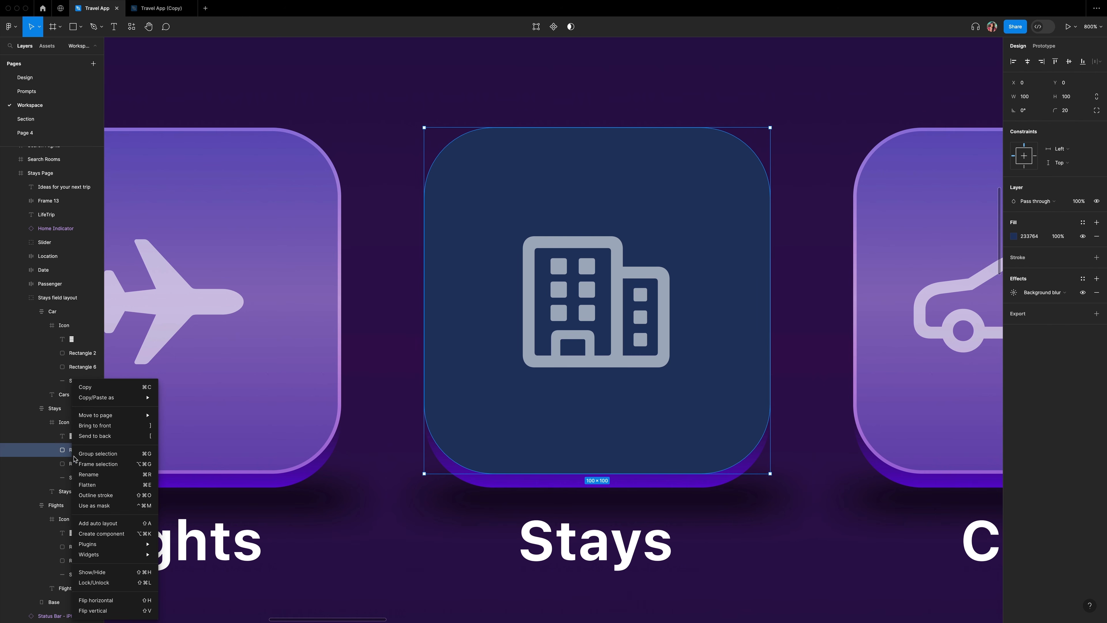
click(75, 464)
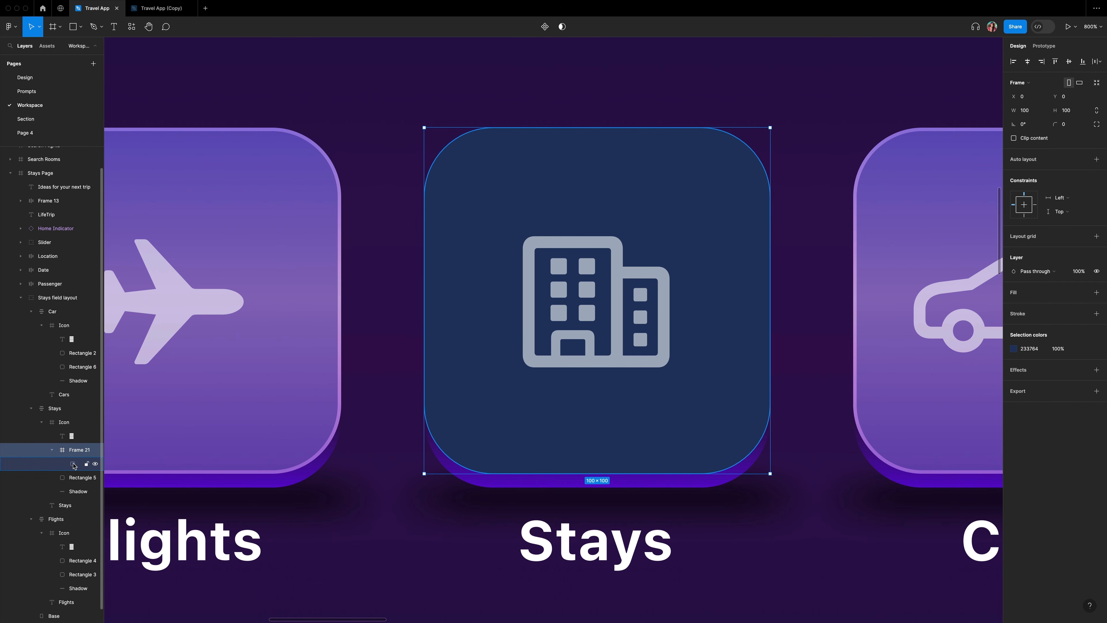
Rename the rectangle inside the new Stays frame as Outline.
click(73, 464)
key(shift+2)
double_click(75, 465)
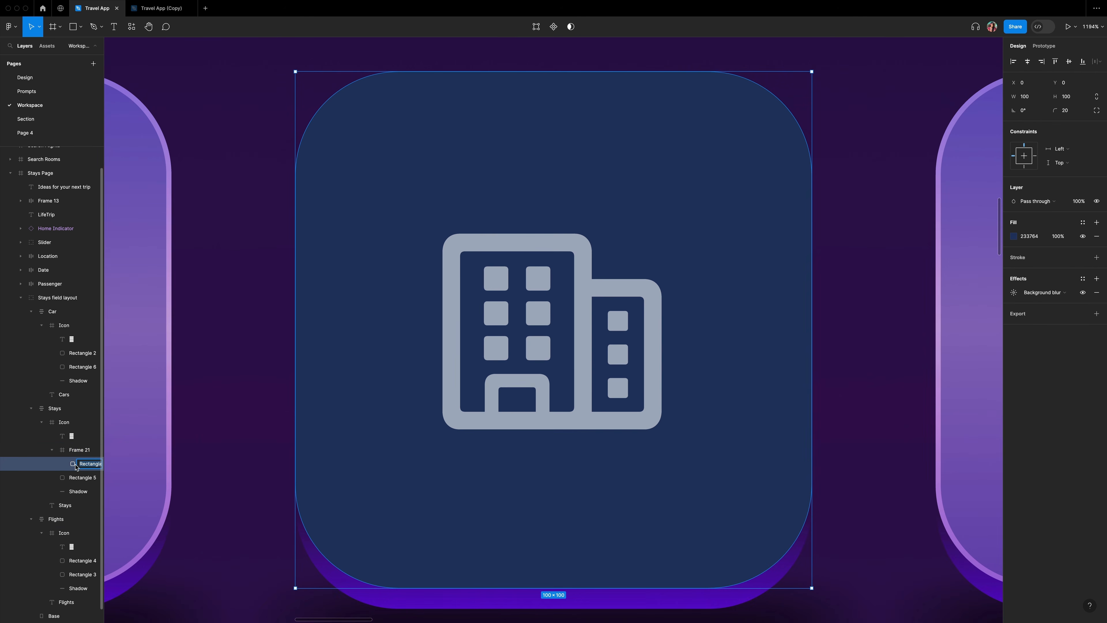
text(s)
text(utl)
text(ine)
key(Return)
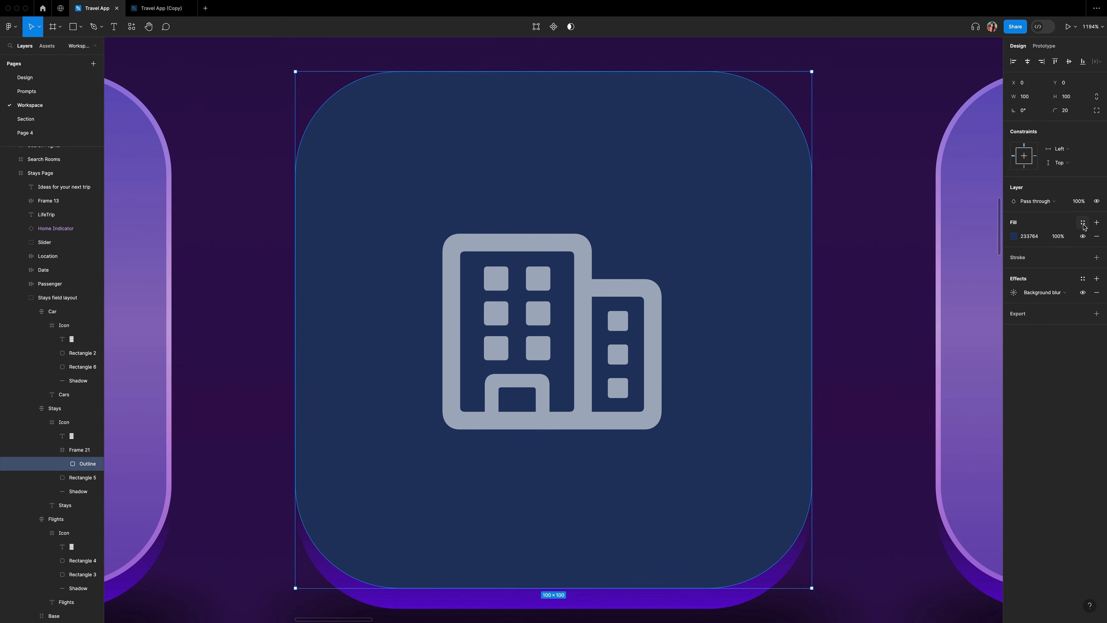
Remove the background blur from Outline and hide its 233764 fill.
click(1097, 292)
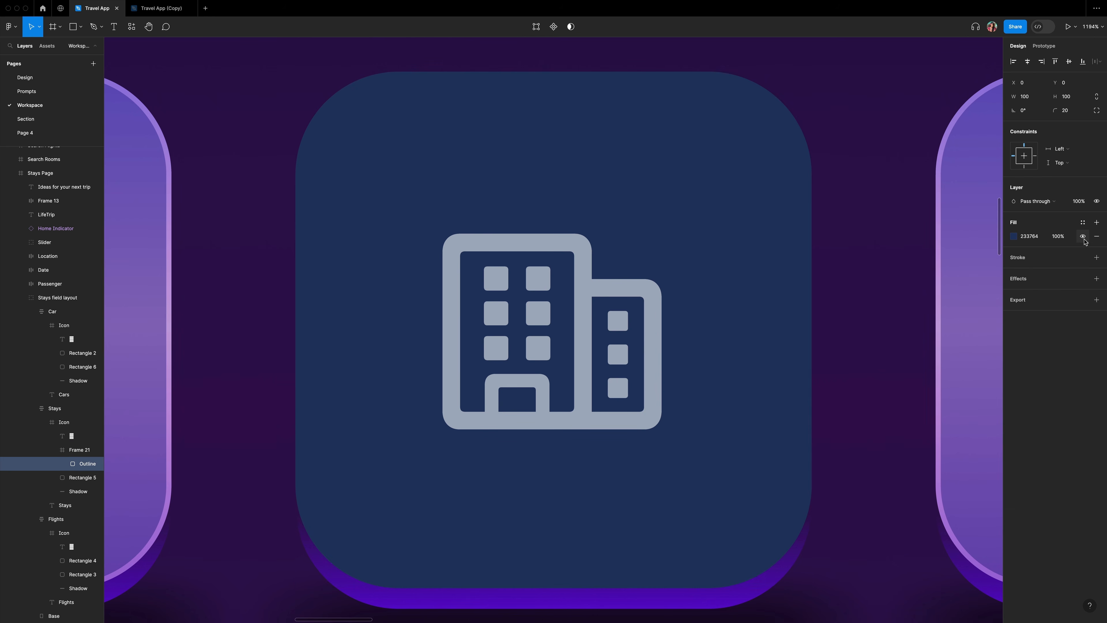
scroll(760, 234, down, 1)
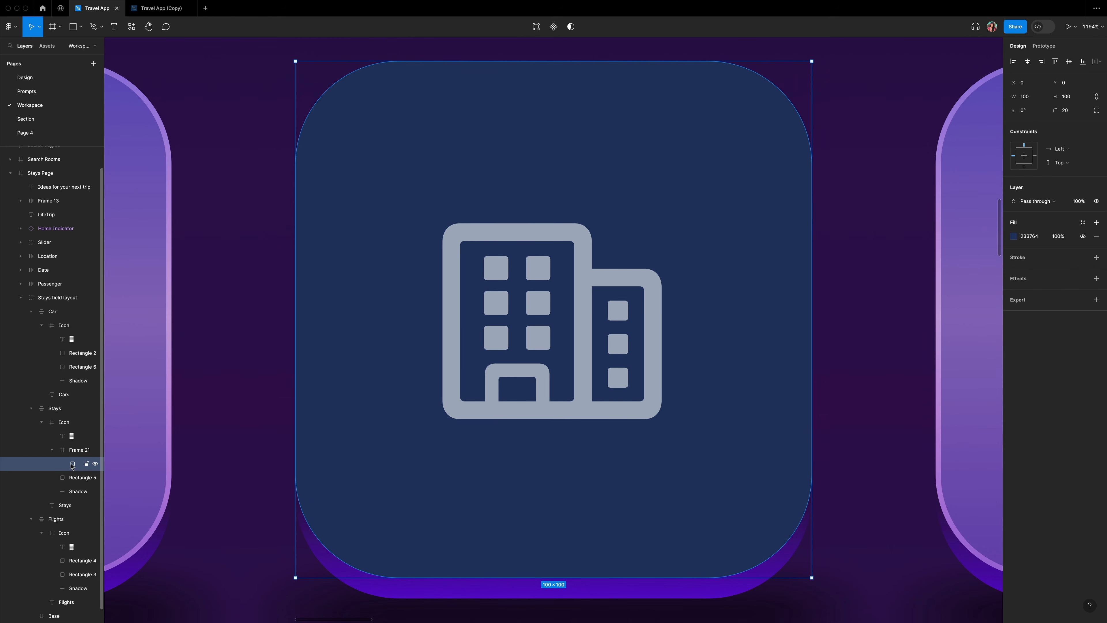
click(1082, 237)
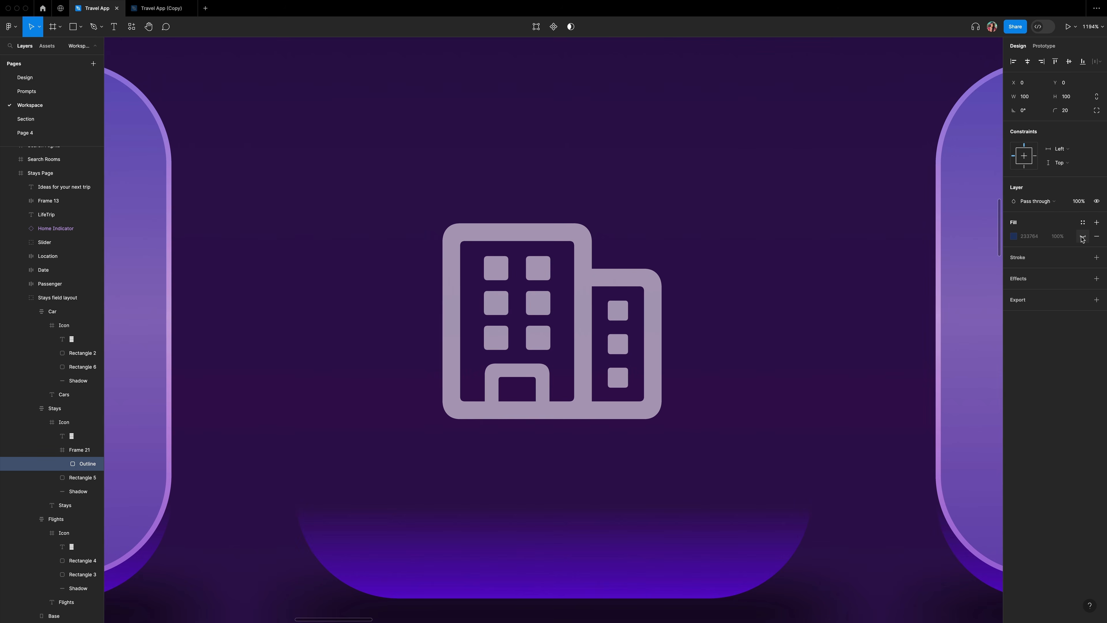
Set the corner radius of Frame 21, which holds Outline, to 20.
click(72, 451)
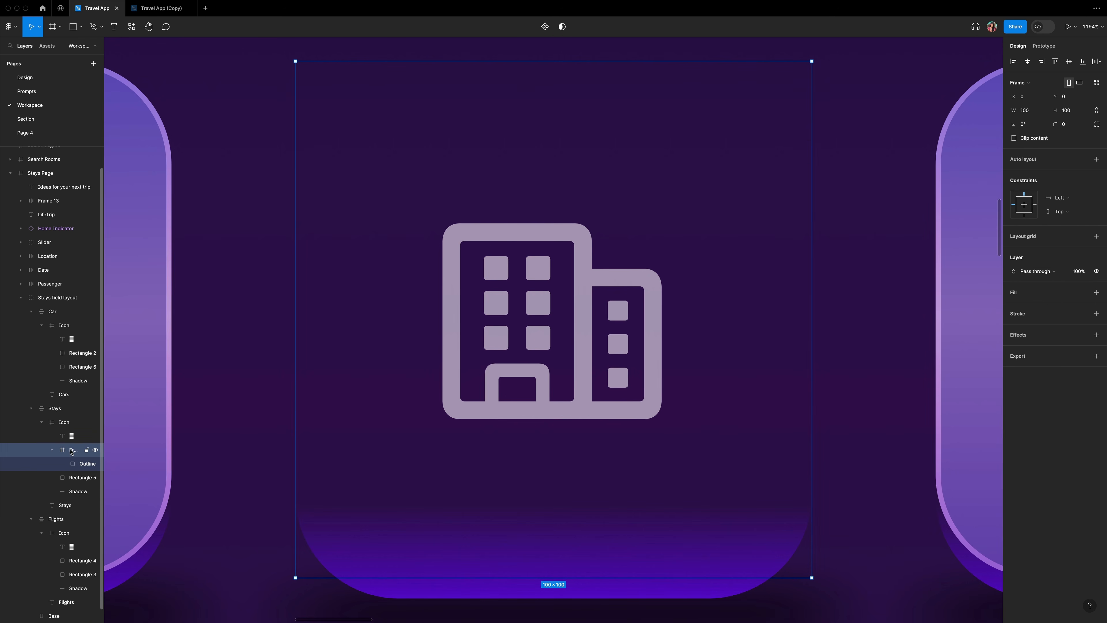
click(1069, 126)
text(2)
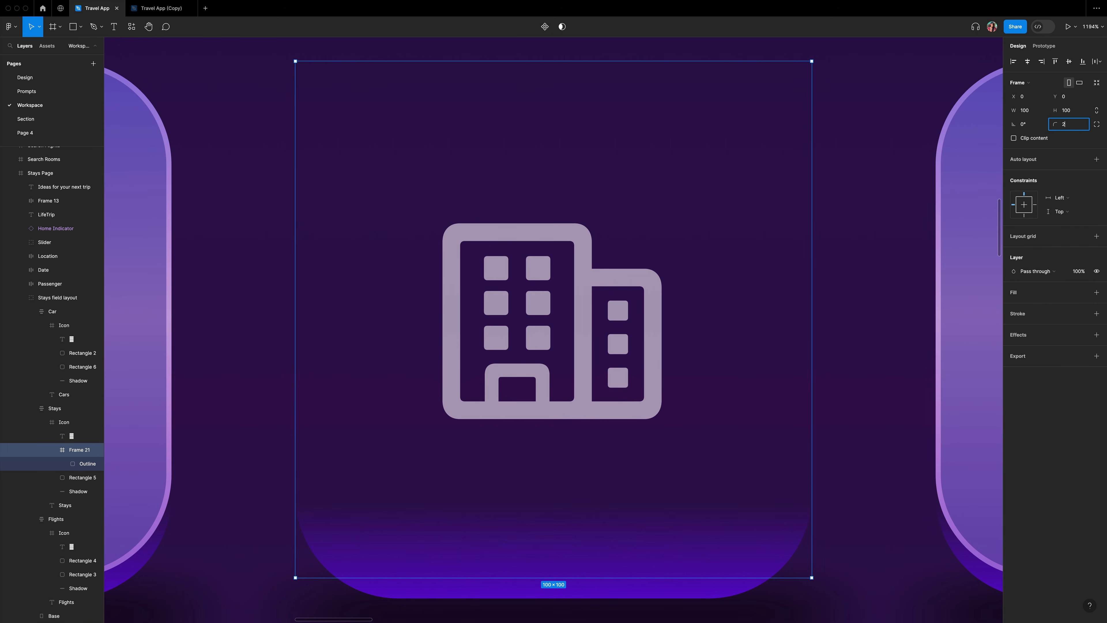
text(0)
Fill Frame 21 with a linear gradient from 6D41CE at its upper edge to fully opaque 8D20C2 at its lower edge.
click(1097, 292)
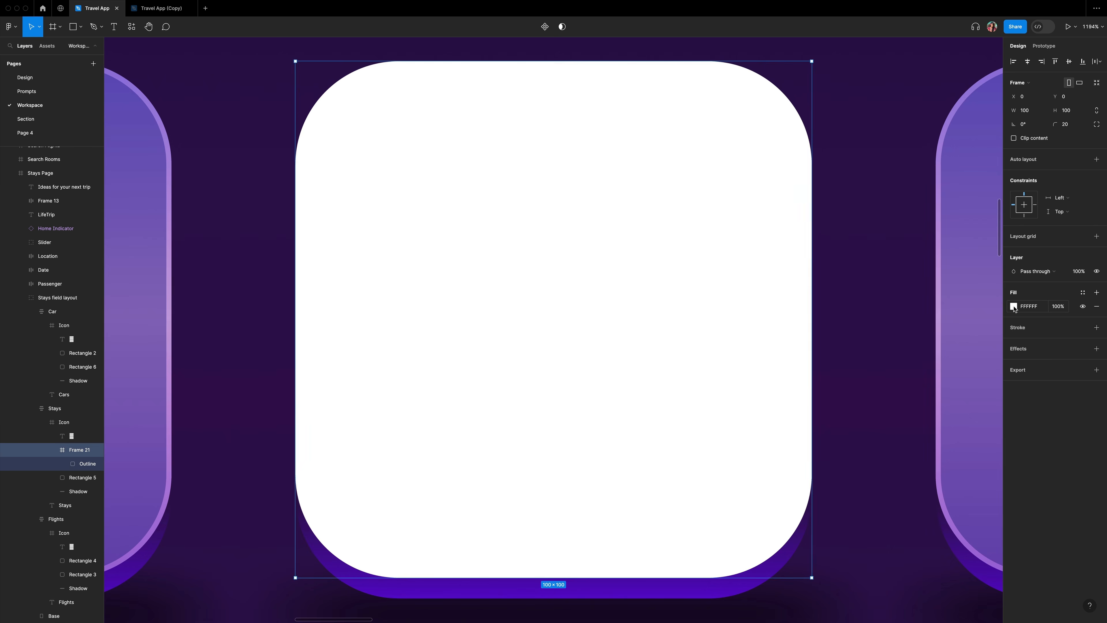
click(1014, 307)
click(921, 326)
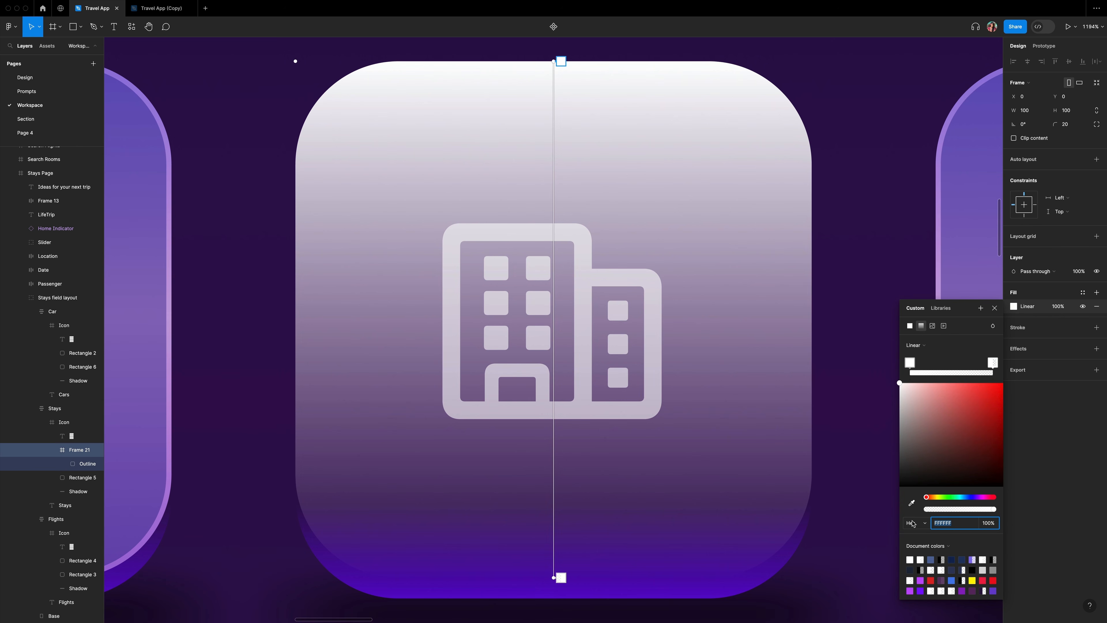
text(6D41CE)
key(Return)
click(561, 577)
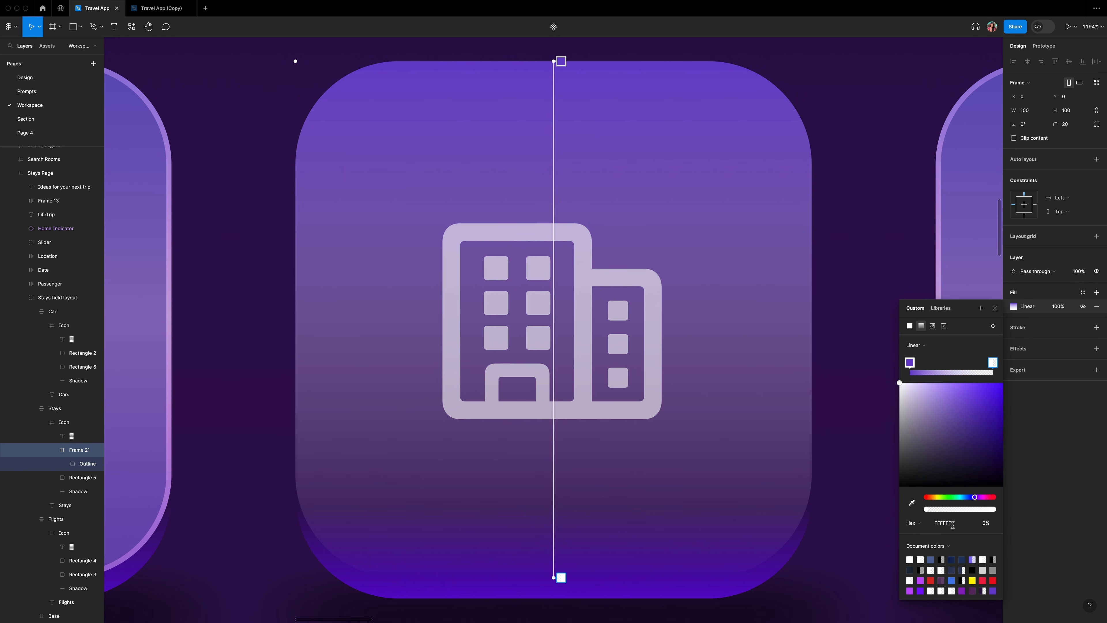
click(929, 524)
text(8D20C2)
key(Return)
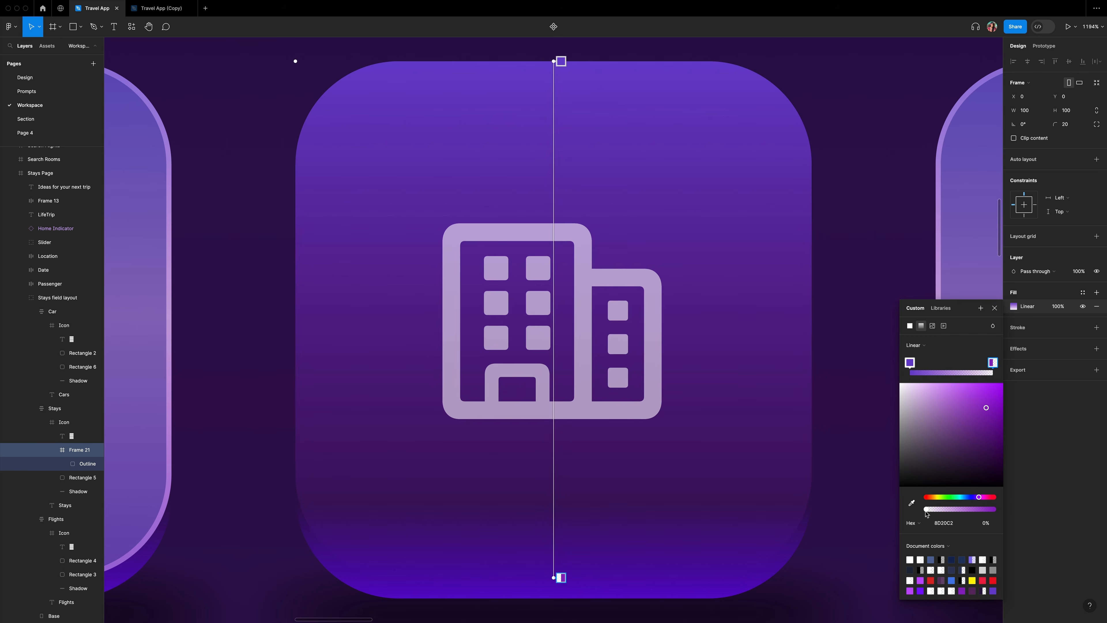
drag(926, 510, 1051, 510)
click(994, 308)
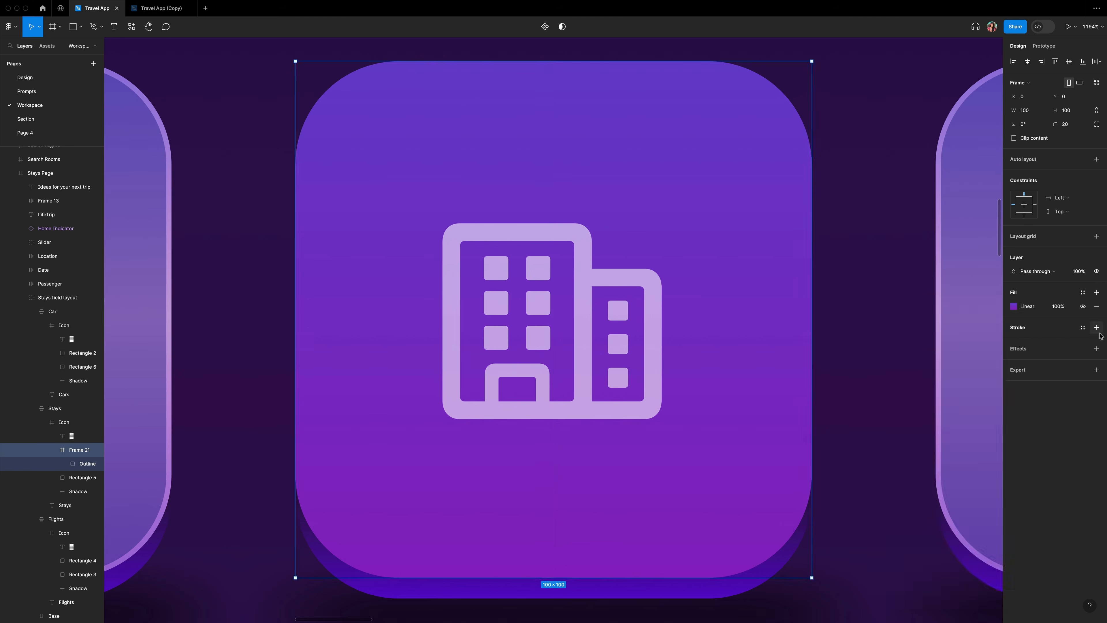
Add a white FFFFFF inside stroke of thickness 1 to Frame 21 and change the stroke's blend mode.
click(1097, 327)
click(1014, 341)
drag(901, 471, 866, 312)
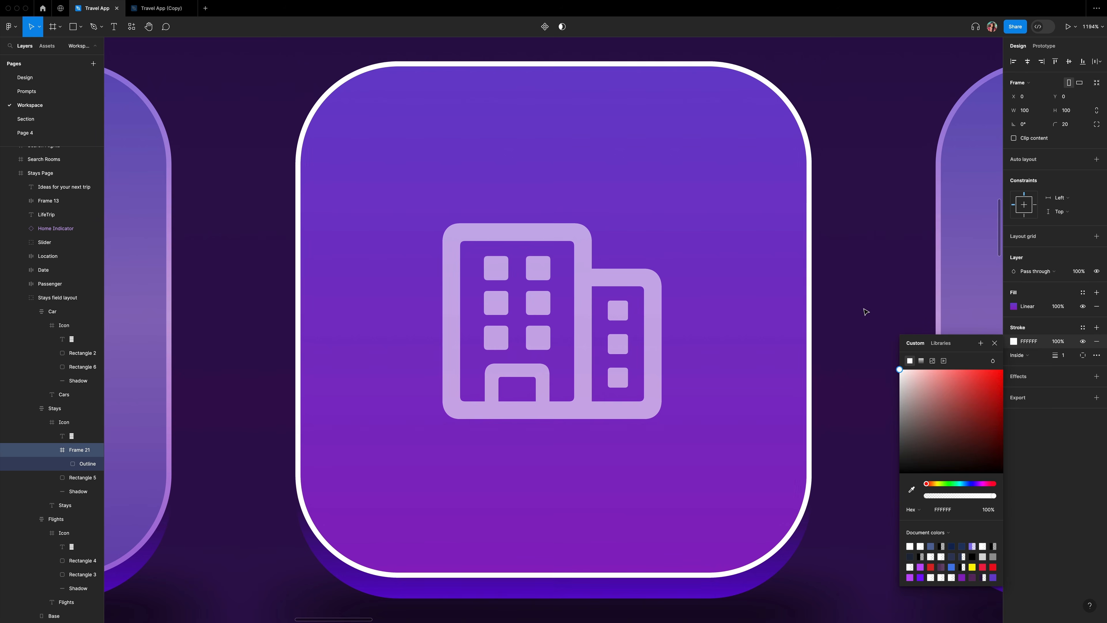
click(993, 360)
click(1011, 462)
click(995, 344)
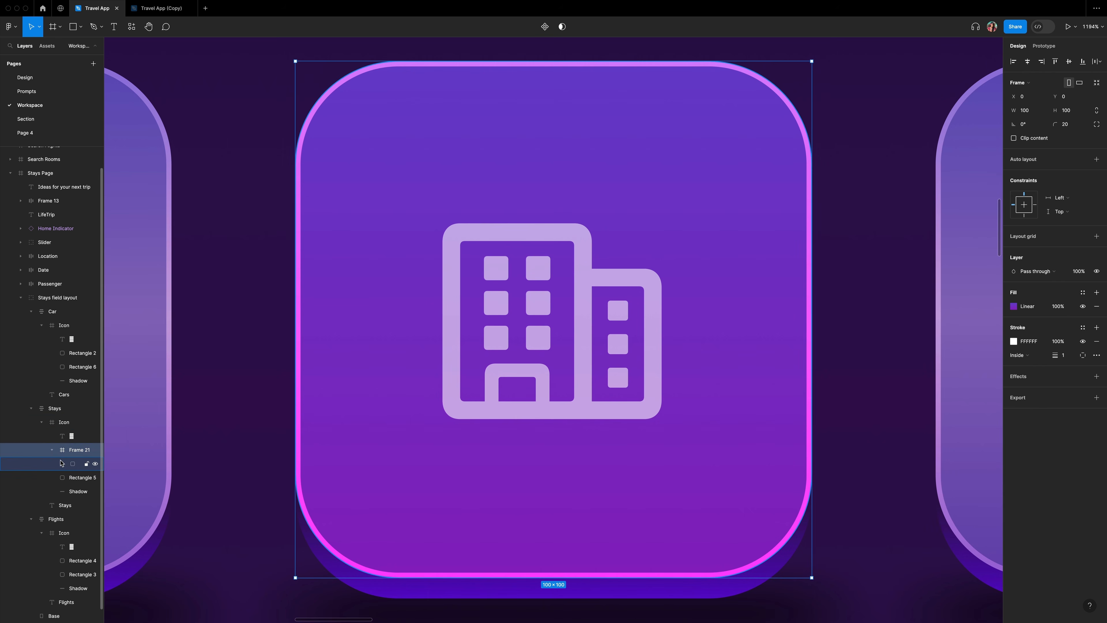
Add a black stroke to Outline, aligned to the center with a thickness of 8.
click(72, 465)
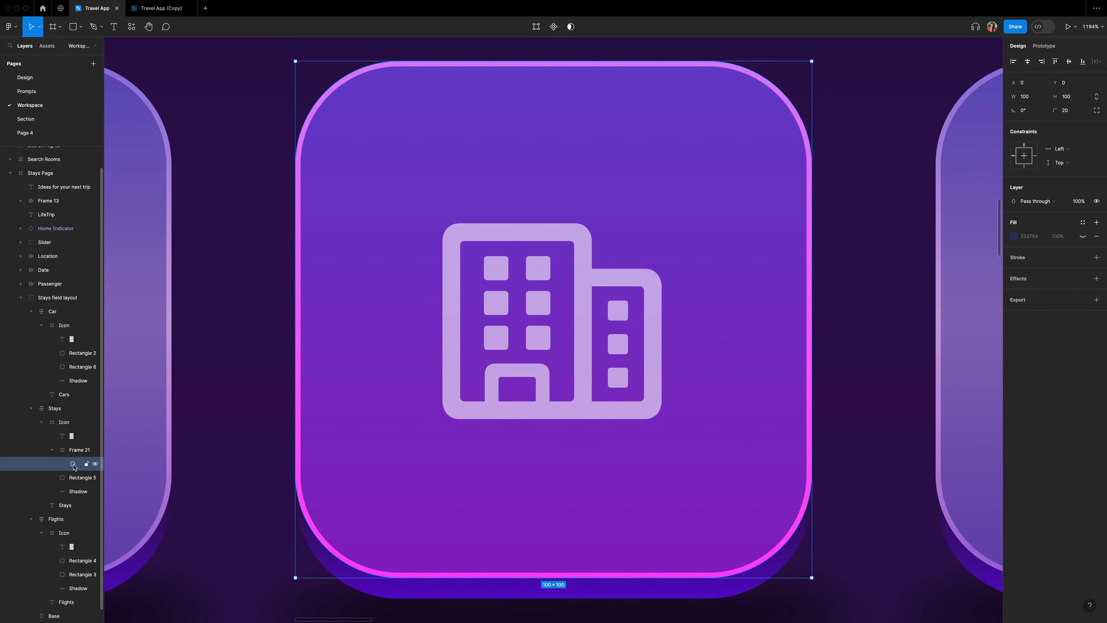
click(1097, 257)
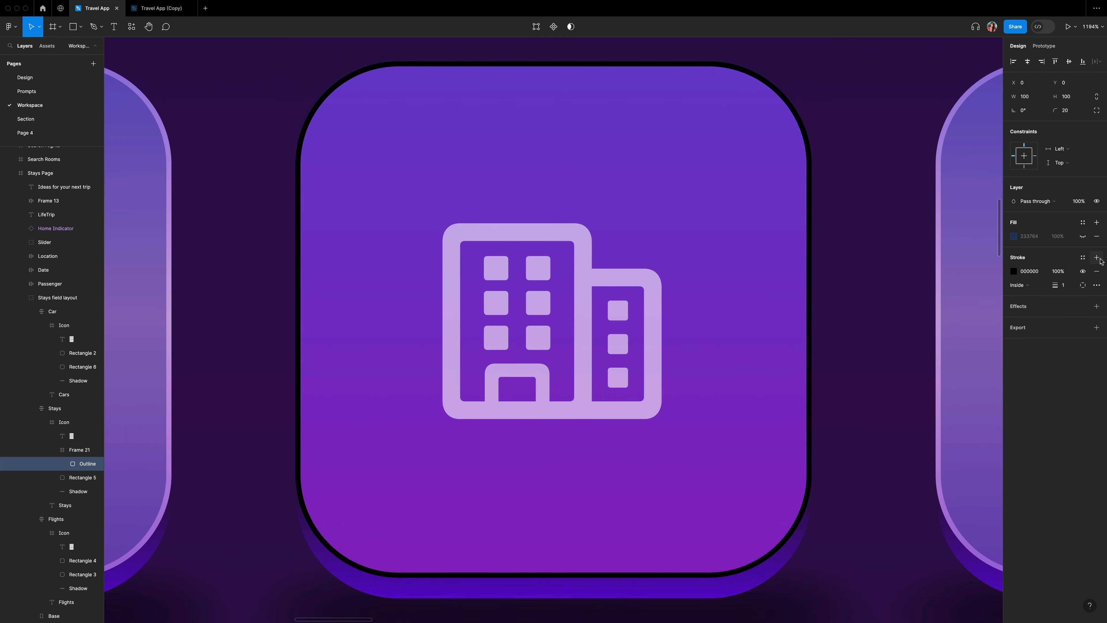
click(1019, 284)
click(1021, 272)
click(1064, 285)
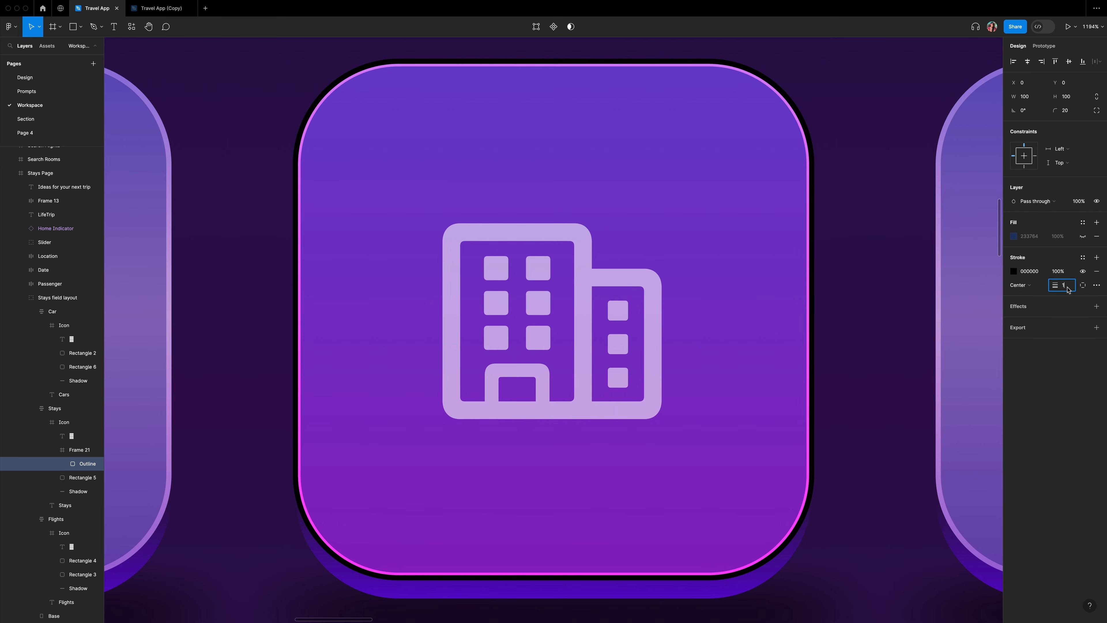
text(8)
key(Return)
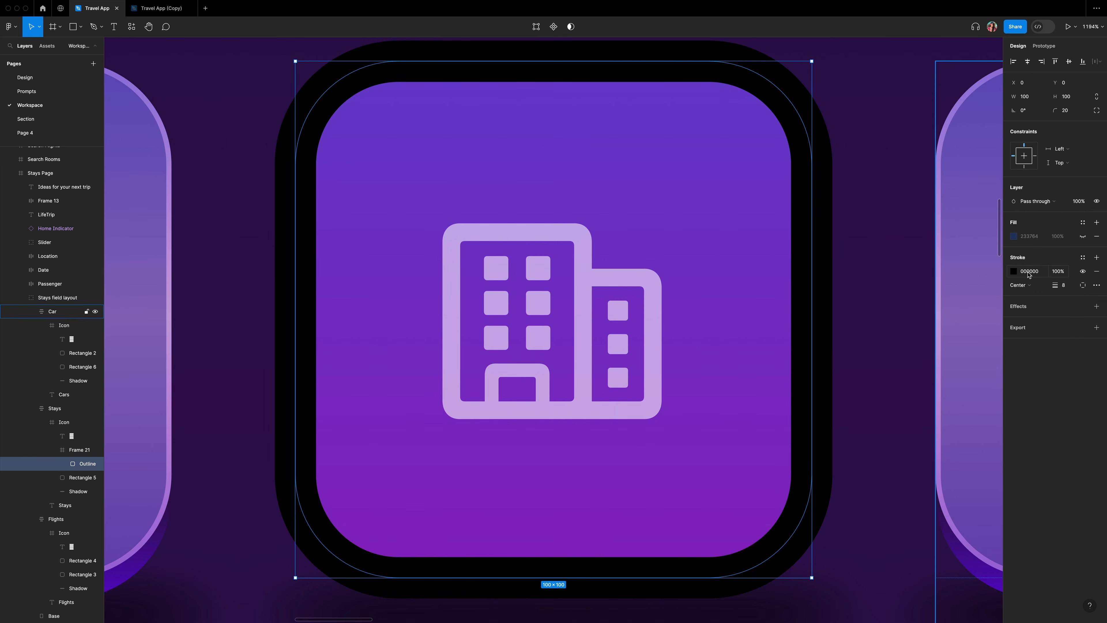
Change Outline's stroke to an angular gradient with four color stops, one near each corner of the tile.
click(1014, 272)
click(921, 291)
click(922, 309)
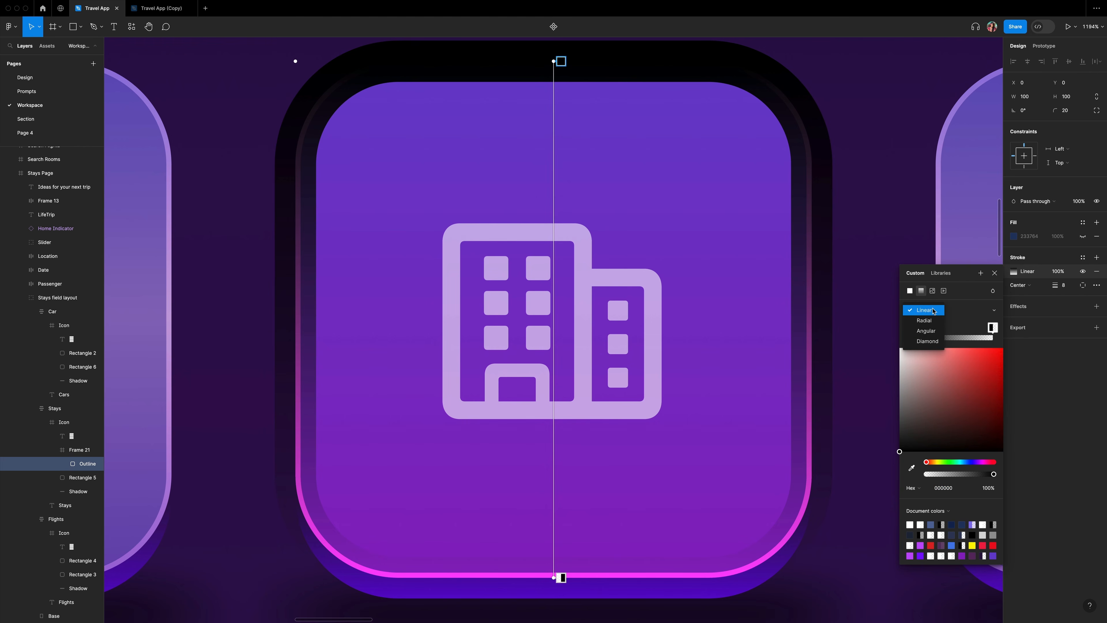
click(925, 332)
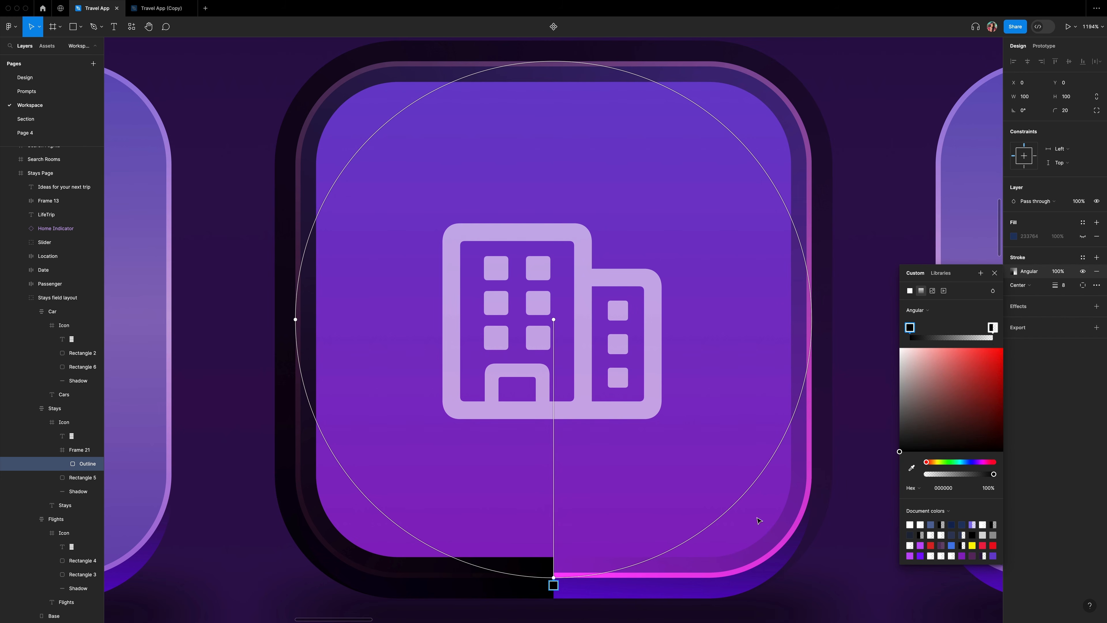
mouse_move(554, 584)
mouse_down()
mouse_move(710, 545)
mouse_move(770, 498)
mouse_up()
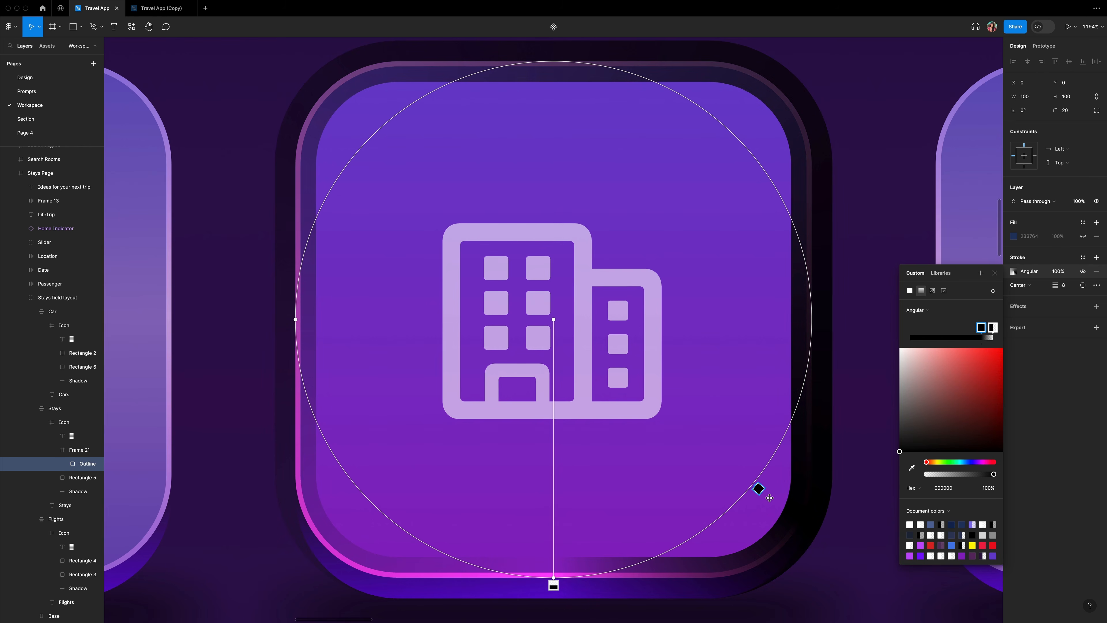
drag(554, 585, 343, 483)
click(352, 145)
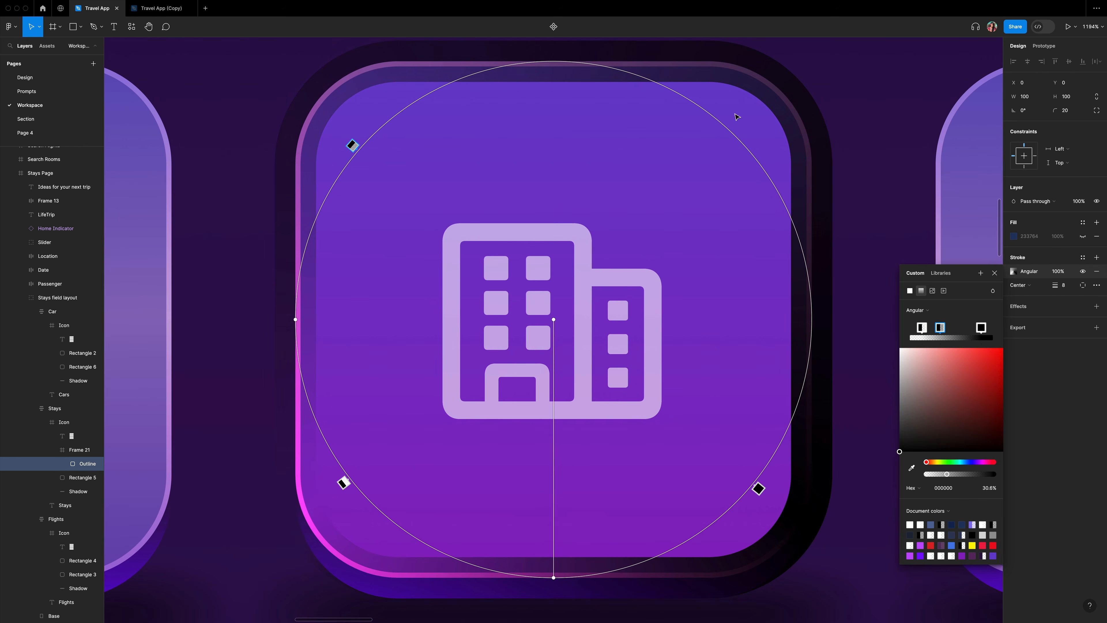
click(752, 143)
Make the angular gradient's upper-left stop fully opaque and color it red.
click(940, 327)
drag(973, 474, 1020, 480)
click(955, 488)
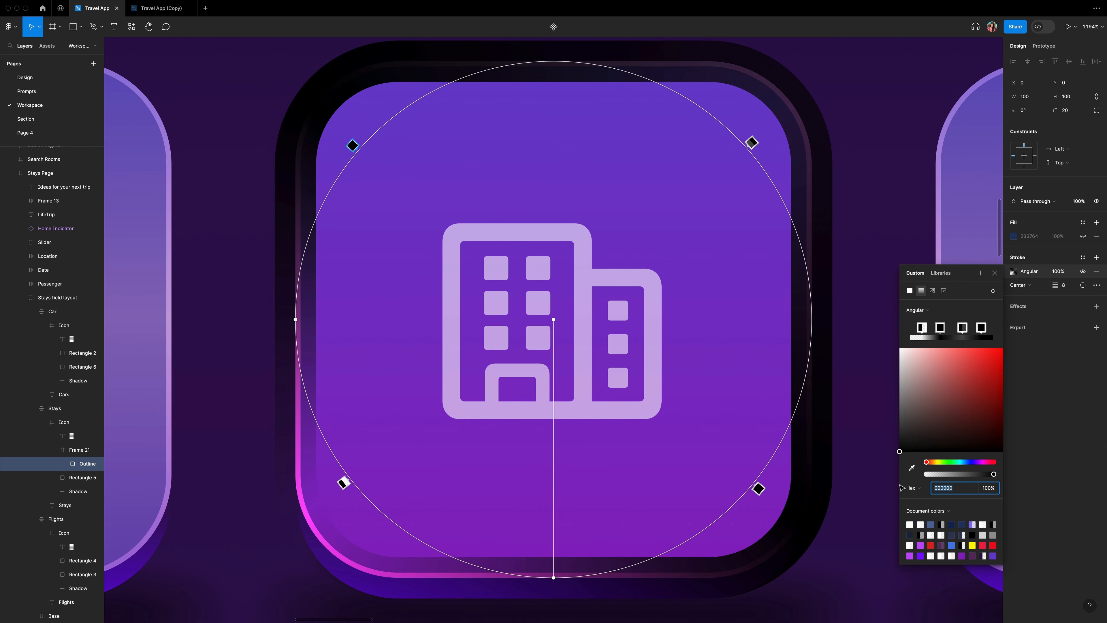
text(f11)
text(0)
key(Return)
Set the angular gradient's upper-right stop to violet 7A0CFC at 100% opacity.
click(752, 142)
drag(972, 474, 1003, 476)
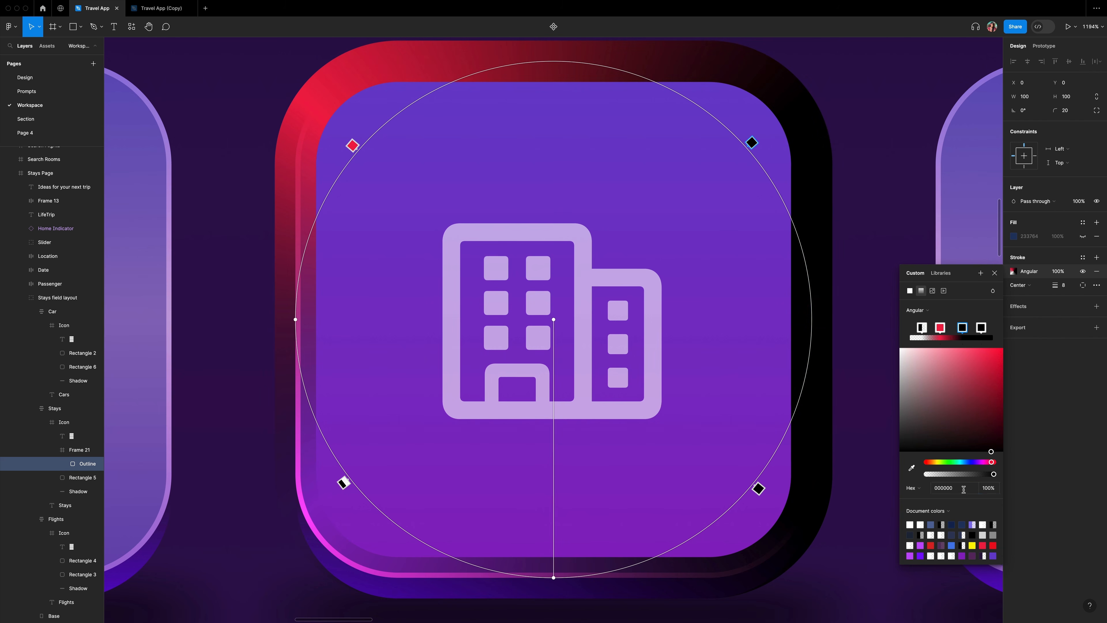
click(964, 489)
text(7a0cff)
key(Return)
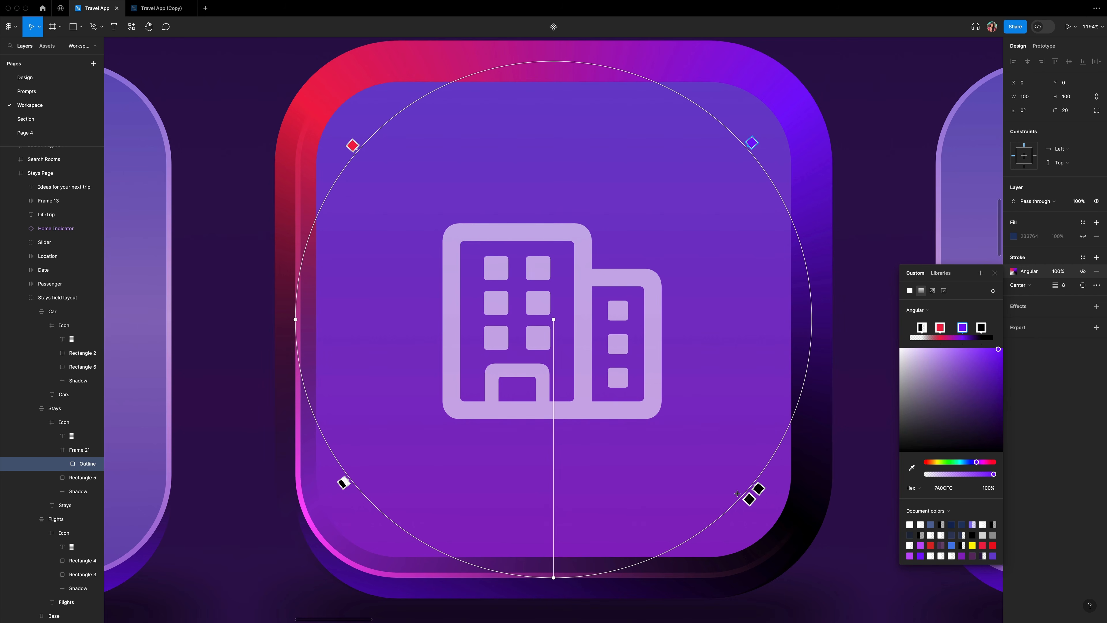
Set the angular gradient's lower-left stop to yellow FFF500 at 100% opacity.
click(344, 482)
click(945, 489)
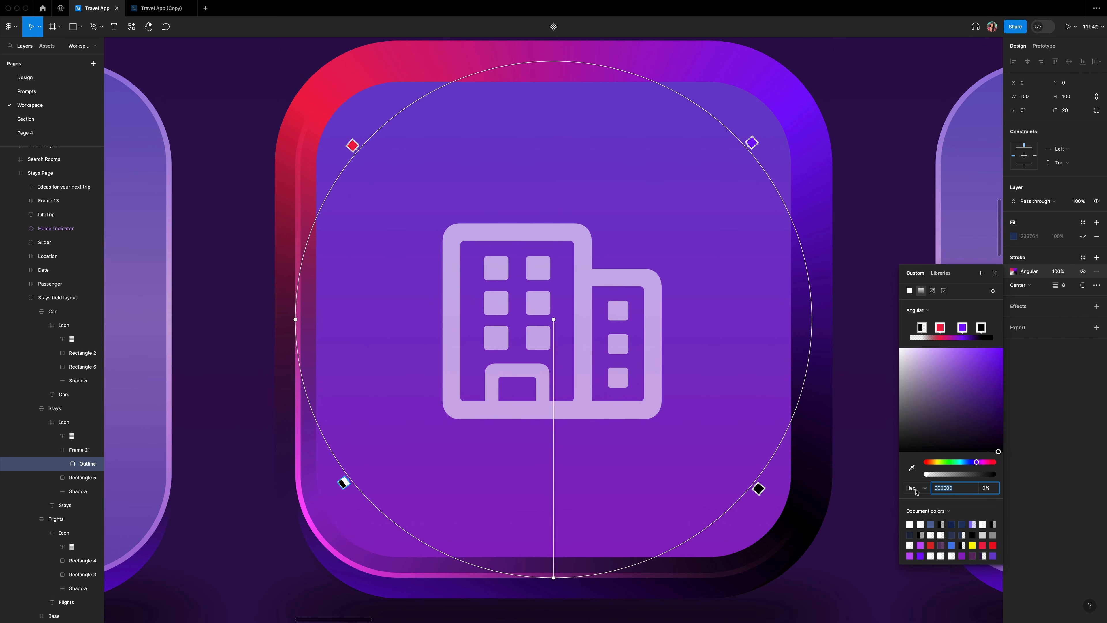
text(fff500)
key(Return)
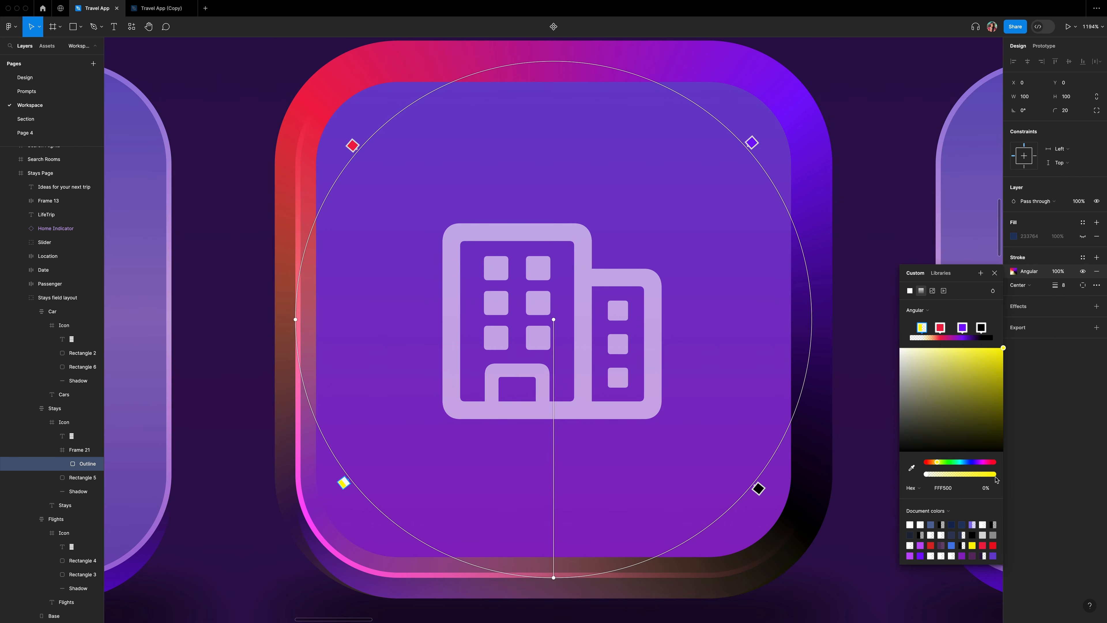
drag(927, 474, 1035, 480)
Set the angular gradient's lower-right stop to red EE0D1E and finish editing the stroke color.
click(759, 489)
click(937, 487)
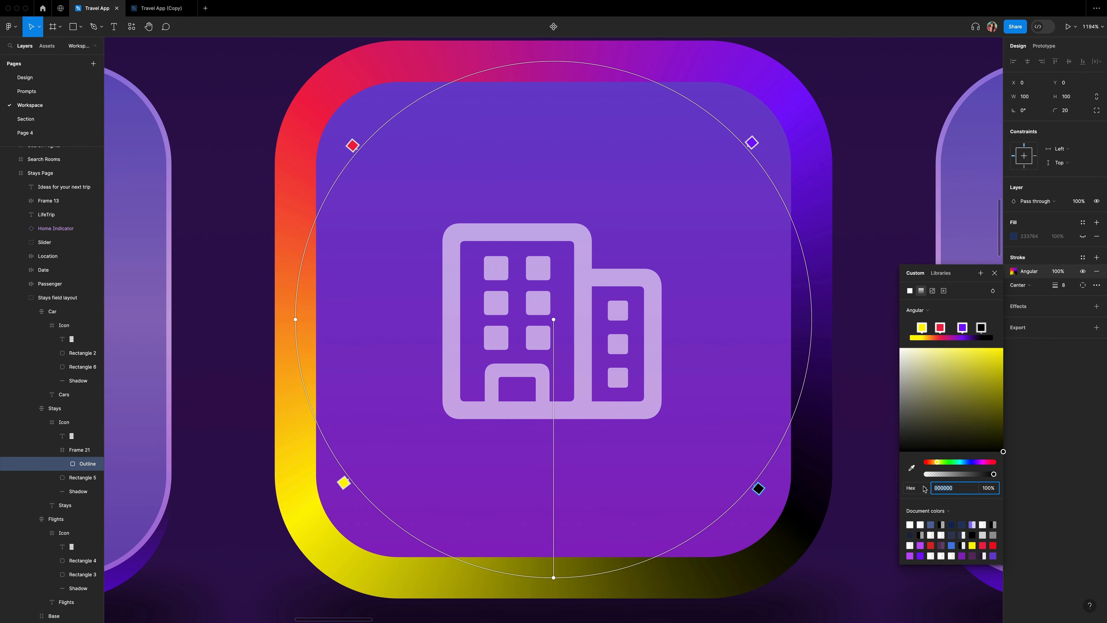
text(EE0D1E)
key(Return)
click(995, 272)
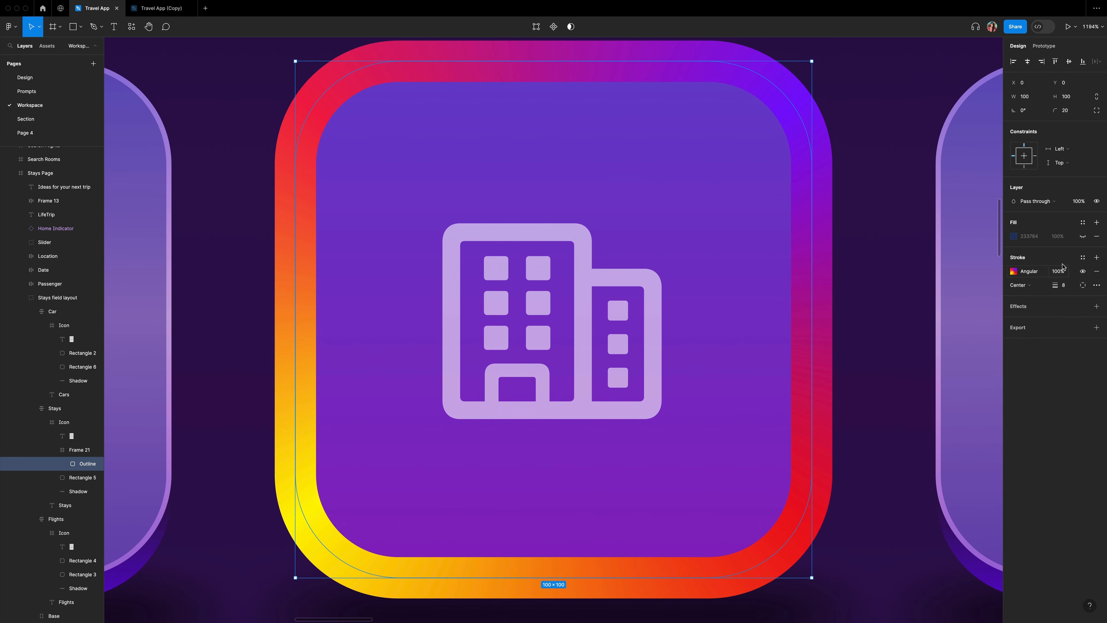
Add a second stroke to the Stays tile's Outline layer at 100% opacity and change it to a linear gradient.
click(1098, 258)
click(1061, 271)
text(100)
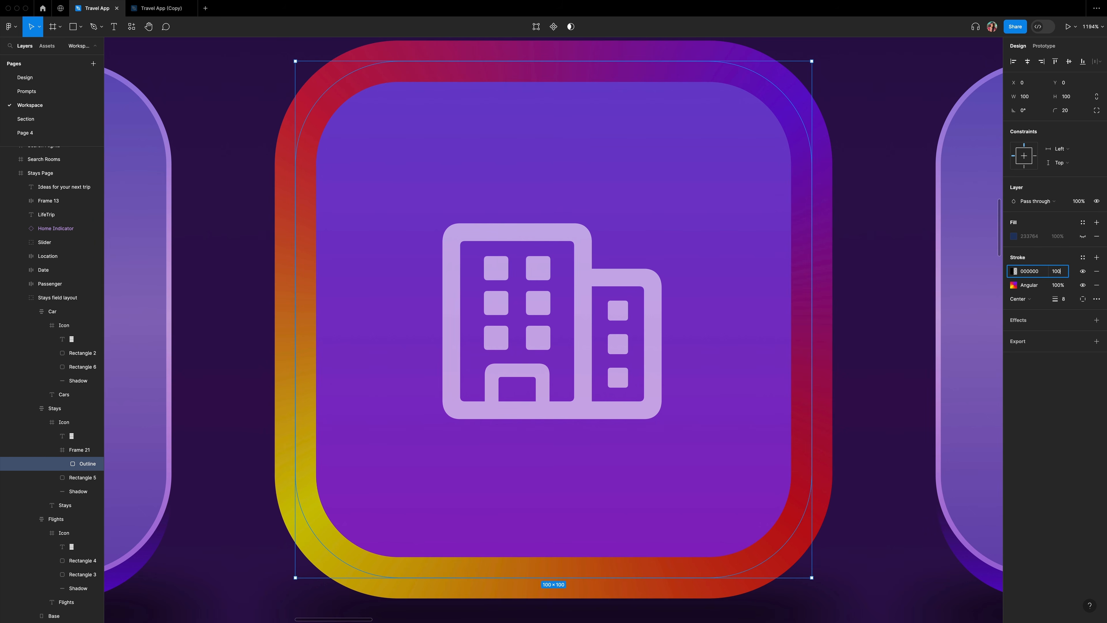
key(Return)
click(1014, 271)
click(921, 291)
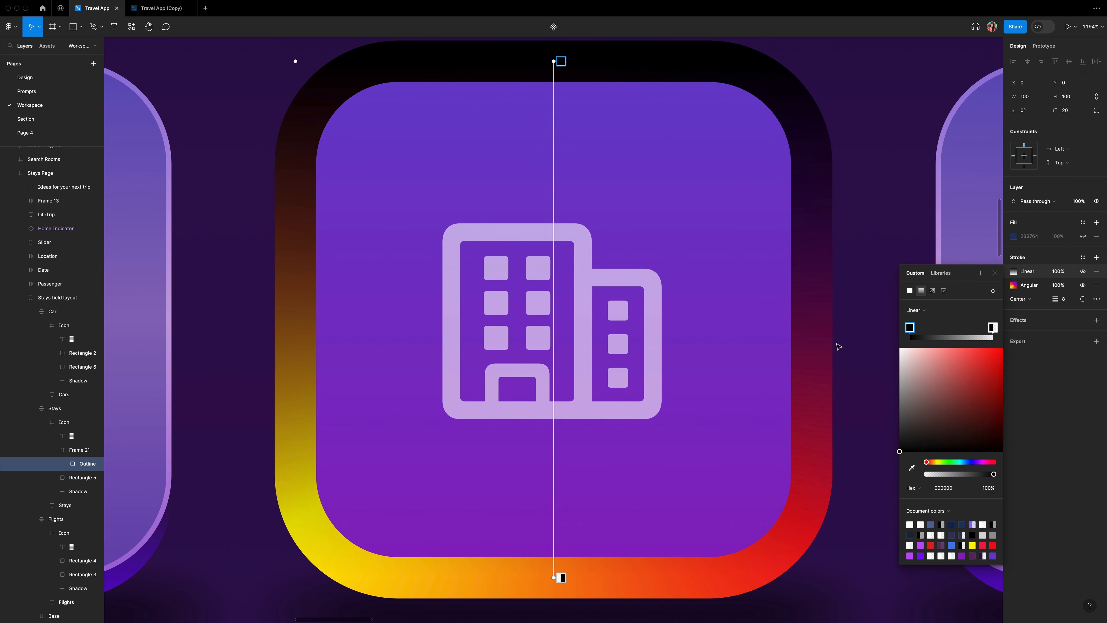
Color the linear stroke gradient's upper stop blue 487EE9.
text(487EE9)
key(Return)
scroll(872, 359, right, 1)
Set the linear stroke gradient's lower stop to red DB2424 at 100% opacity.
click(548, 578)
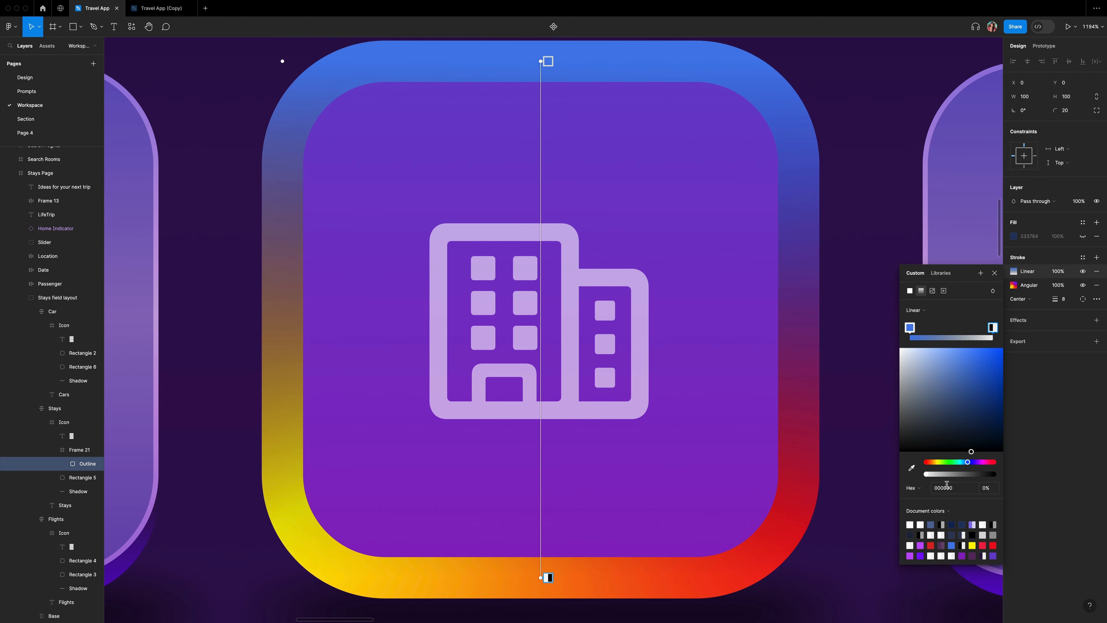
drag(955, 488, 912, 488)
text(DB2424)
key(Return)
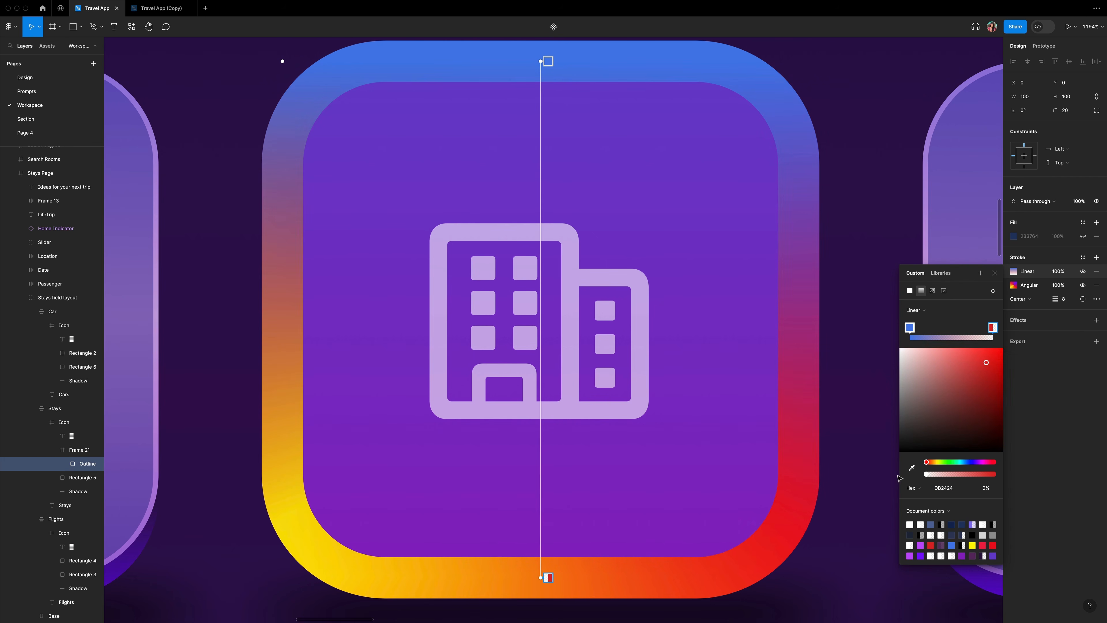
drag(926, 474, 1022, 476)
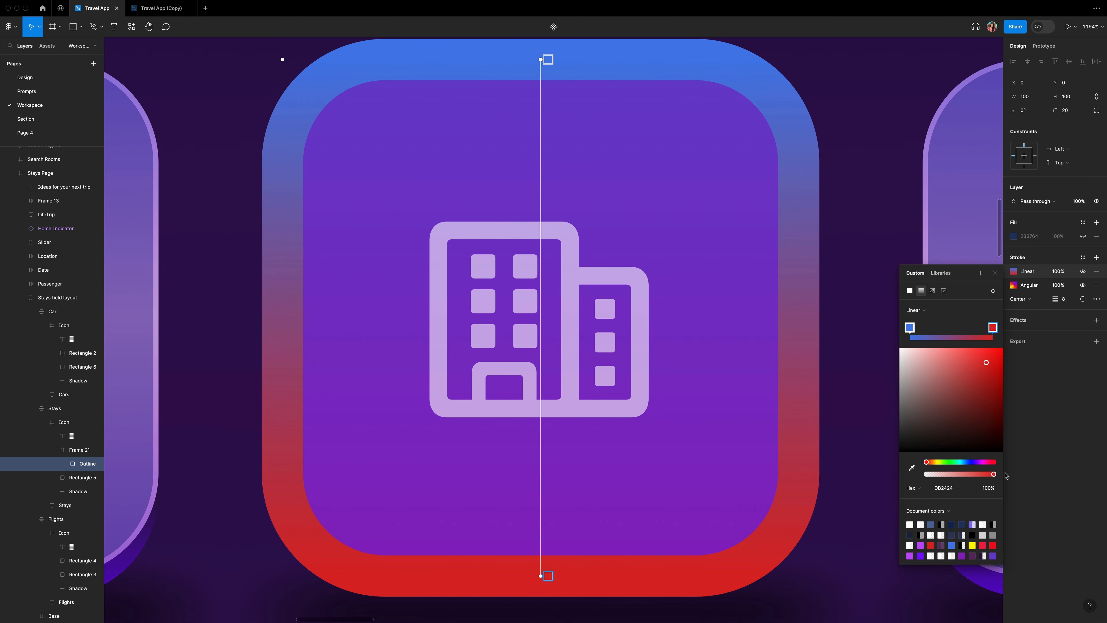
Change the linear stroke's blend mode to one that brightens the angular gradient beneath it.
click(994, 291)
click(1013, 384)
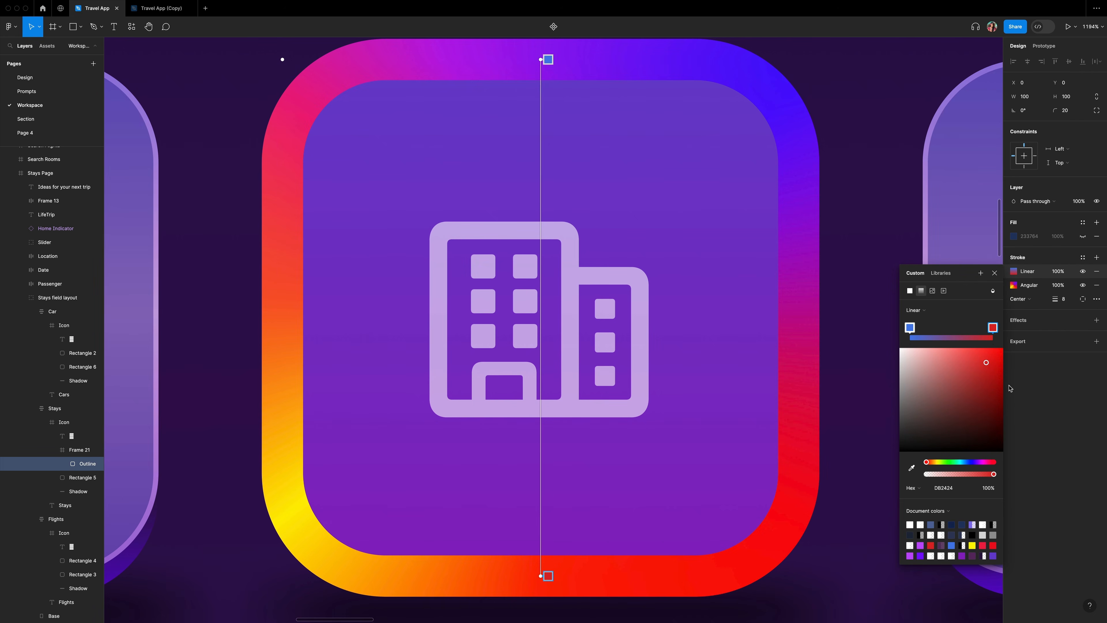
click(996, 274)
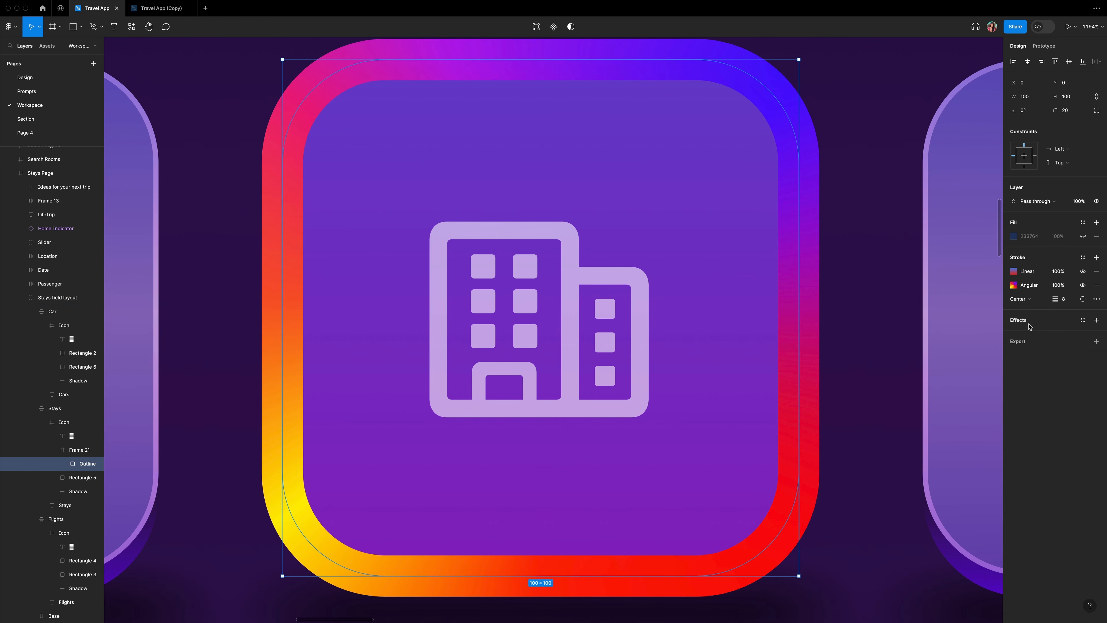
Add a layer blur effect to the Outline layer and set the blur amount to 10.
click(1020, 320)
click(1040, 335)
click(1042, 348)
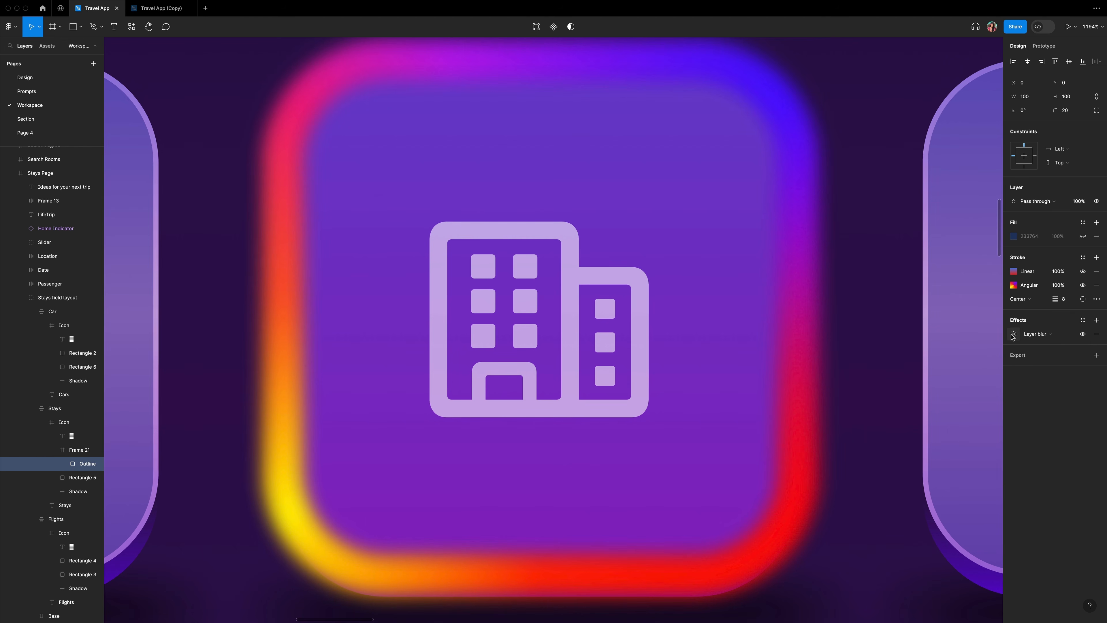
click(1014, 334)
text(10)
key(Return)
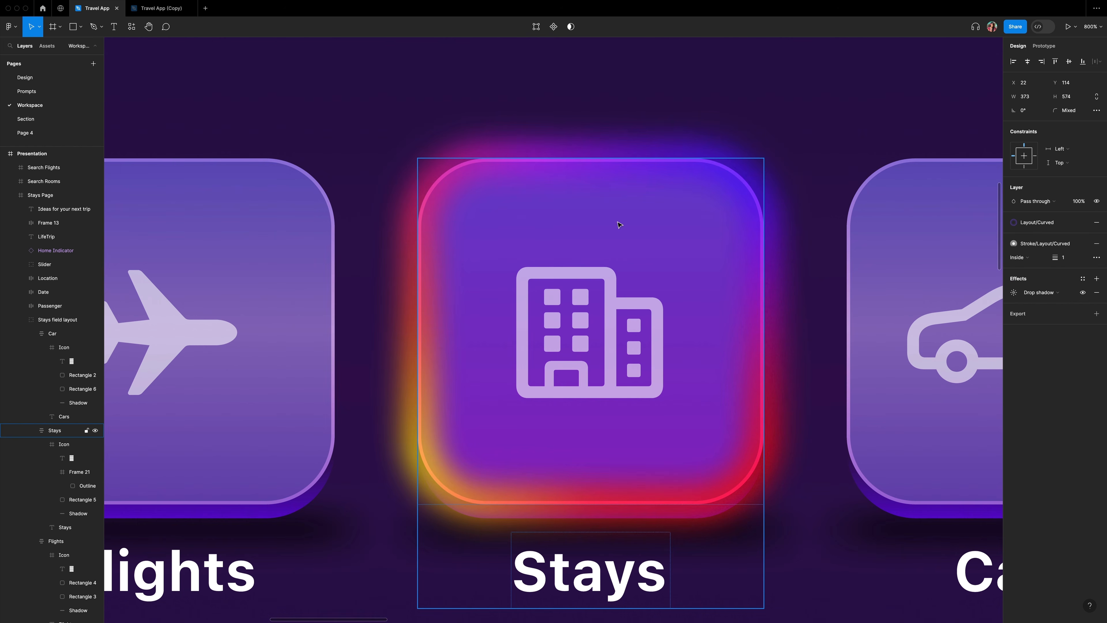
Turn on content clipping for Frame 21 so the blurred outline glows only inside the Stays tile.
super+click(453, 219)
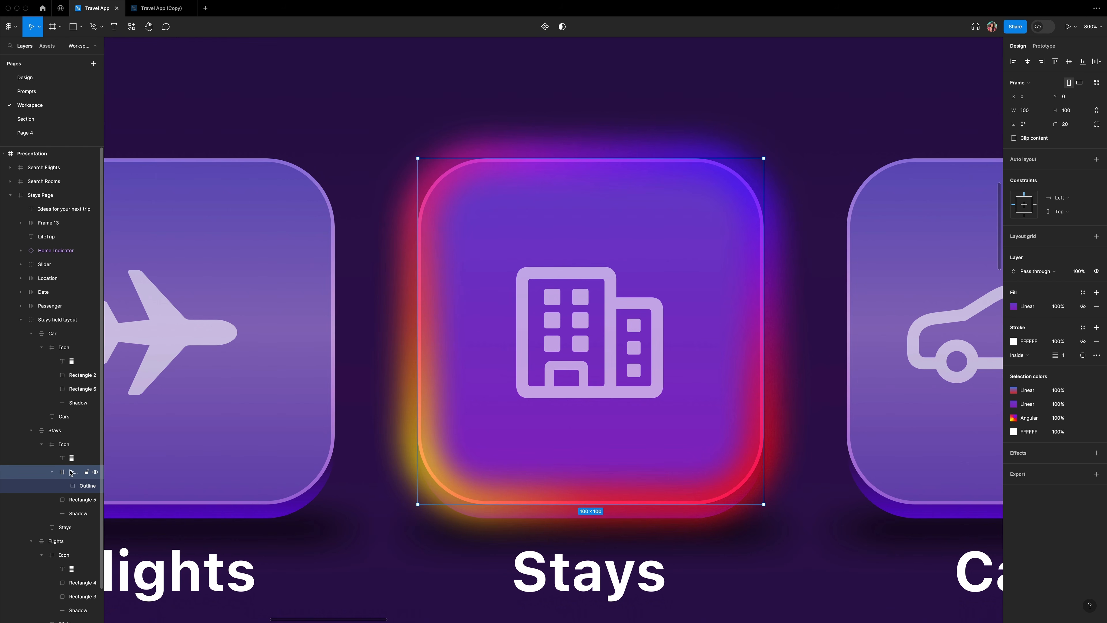
click(1014, 138)
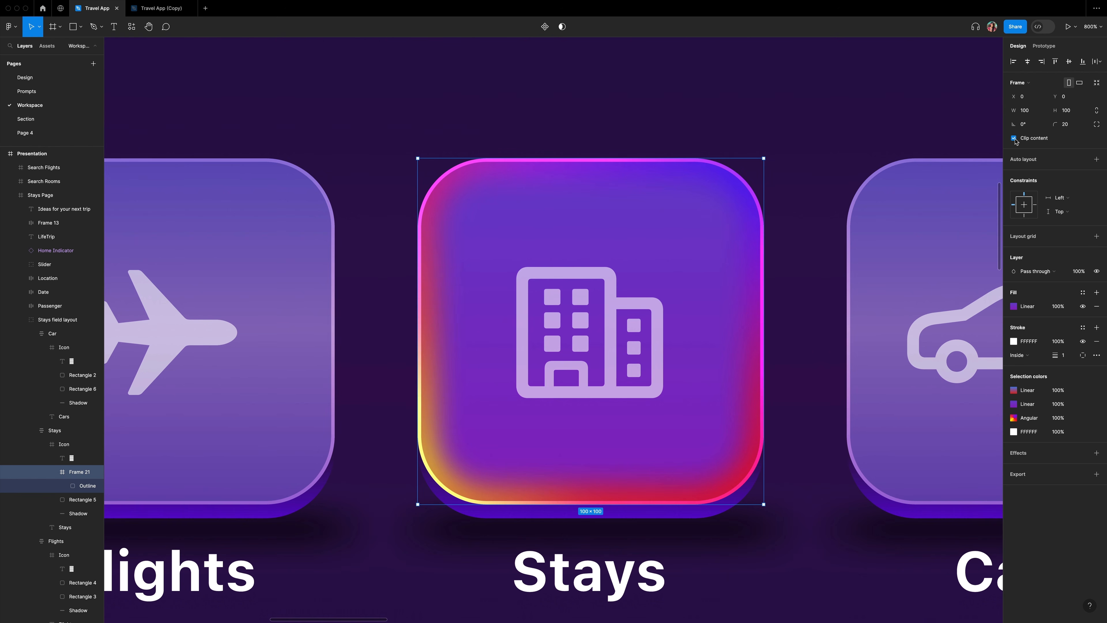
click(822, 158)
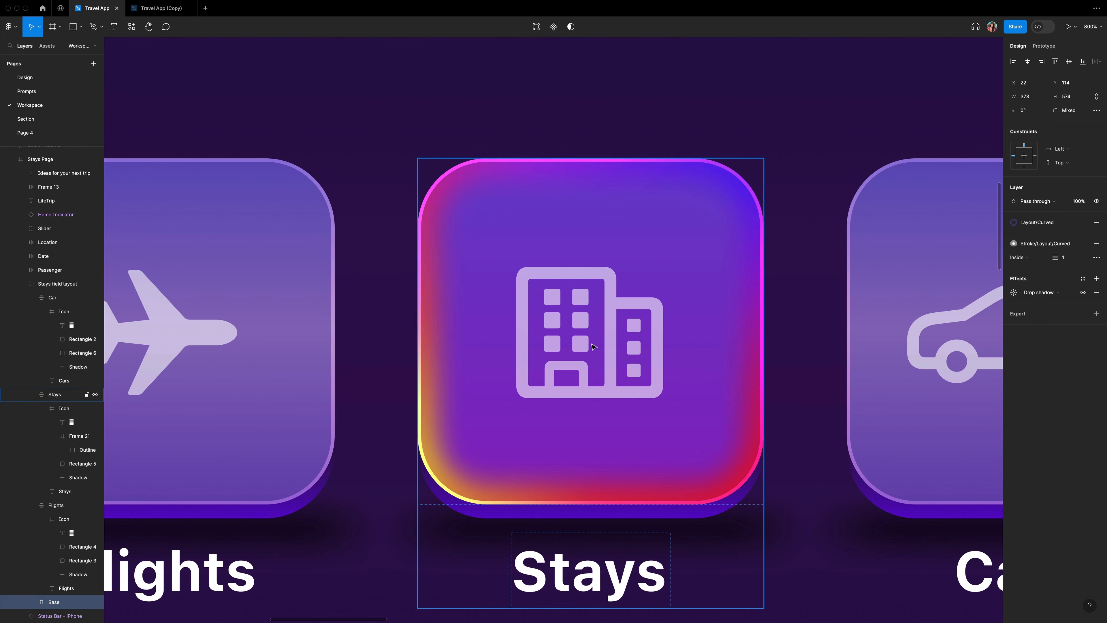
Set the fill opacity of the white building icon on the Stays tile to 100%.
click(593, 347)
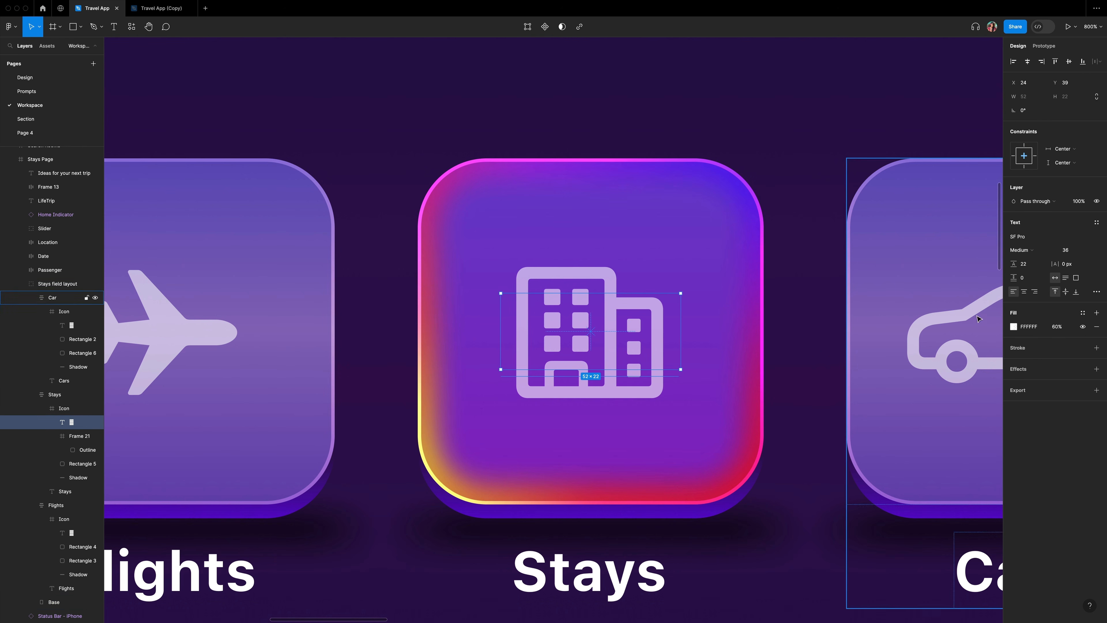
click(1064, 329)
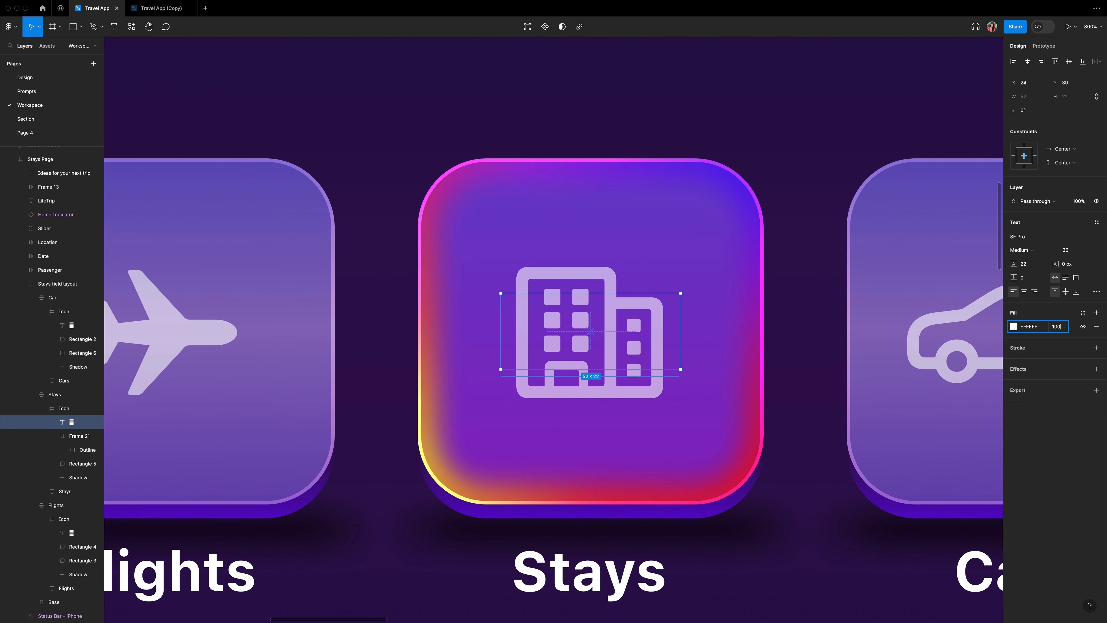
Set the Stays building icon's fill opacity to 100% and its surrounding frame's gradient fill opacity to 30%.
text(100)
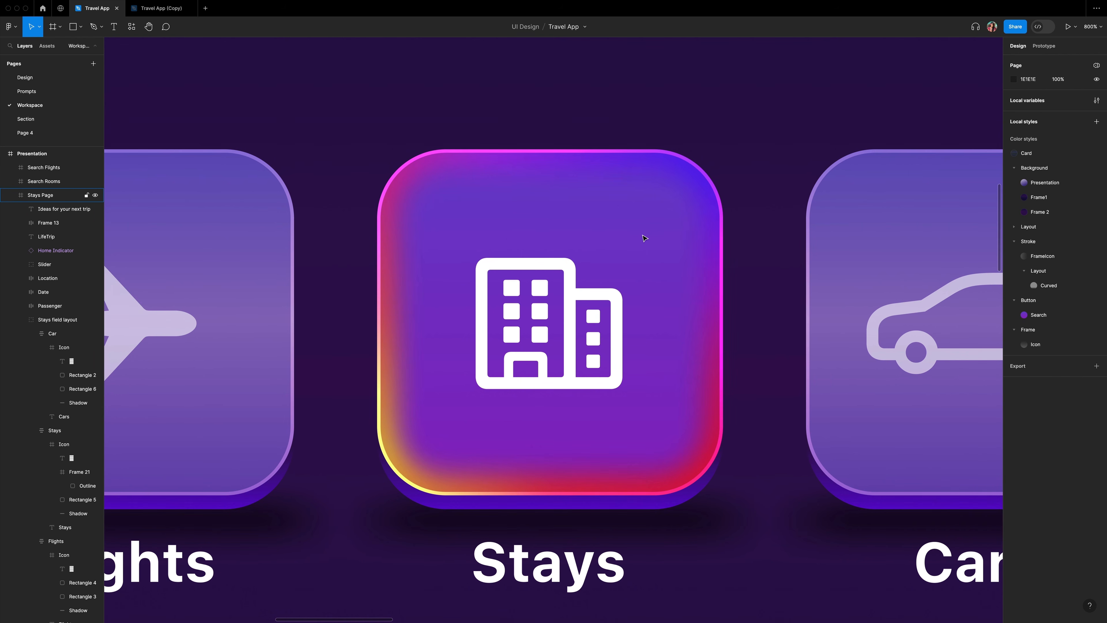
click(660, 232)
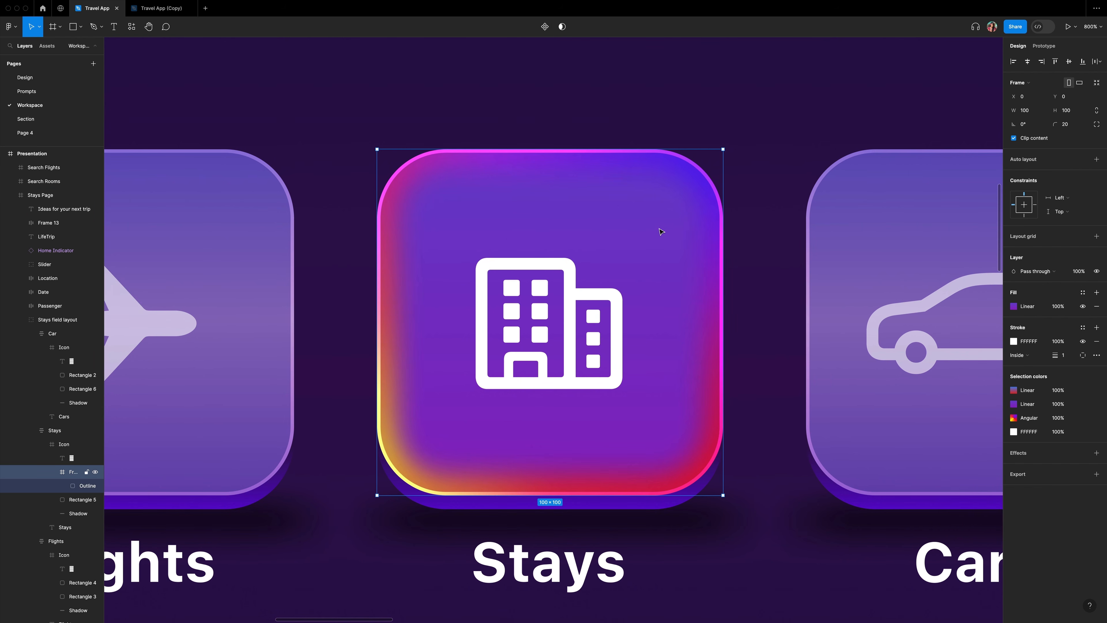
click(1062, 308)
text(30)
key(Return)
key(shift+1)
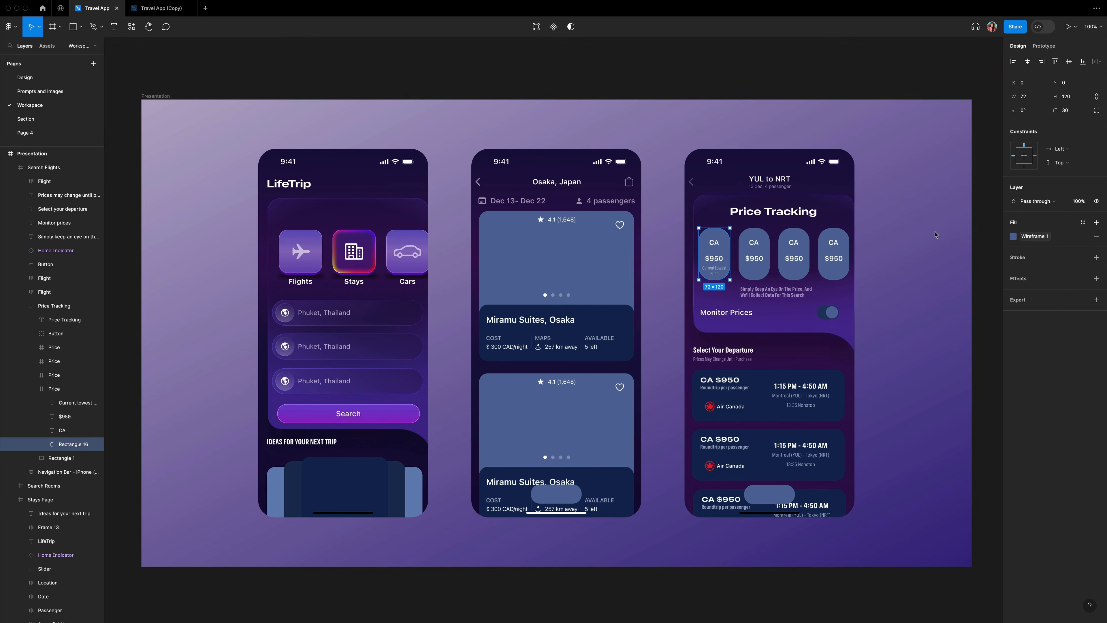
Wrap the first price card's background rectangle in a frame with corner radius 30 and browse its fill styles to Layout/Price Tracking Selected.
scroll(803, 242, up, 10)
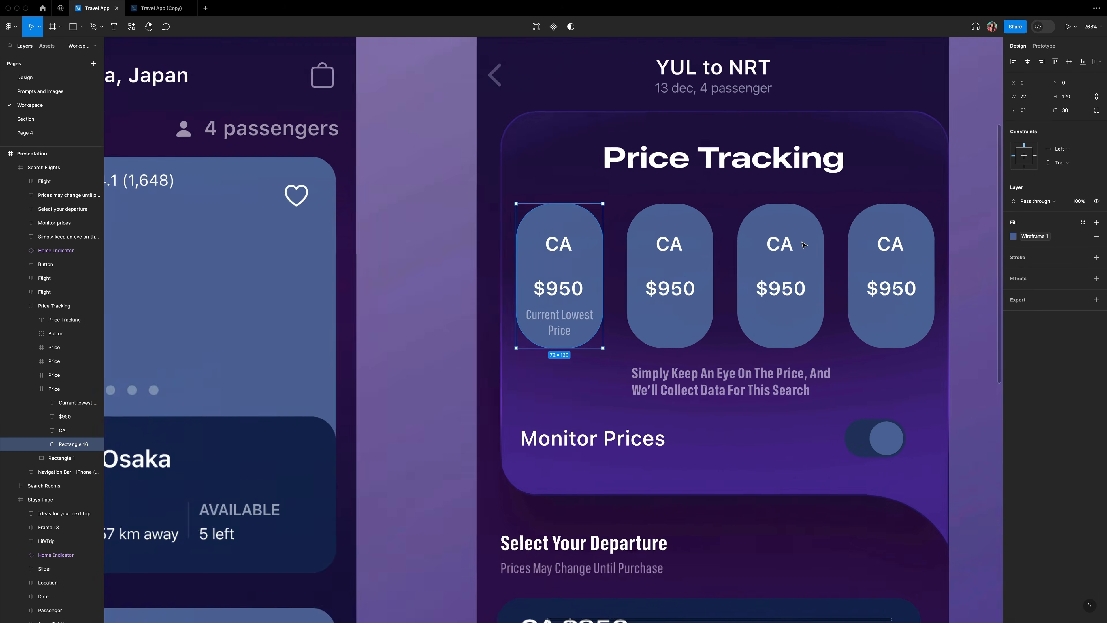
scroll(804, 245, up, 2)
scroll(804, 246, right, 5)
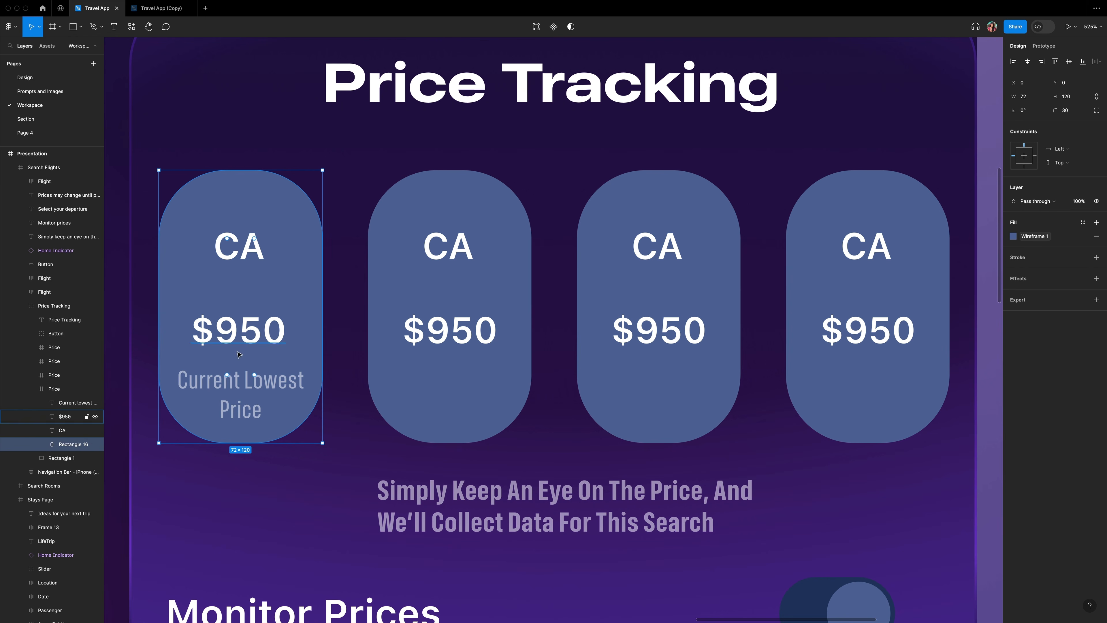
right_click(60, 445)
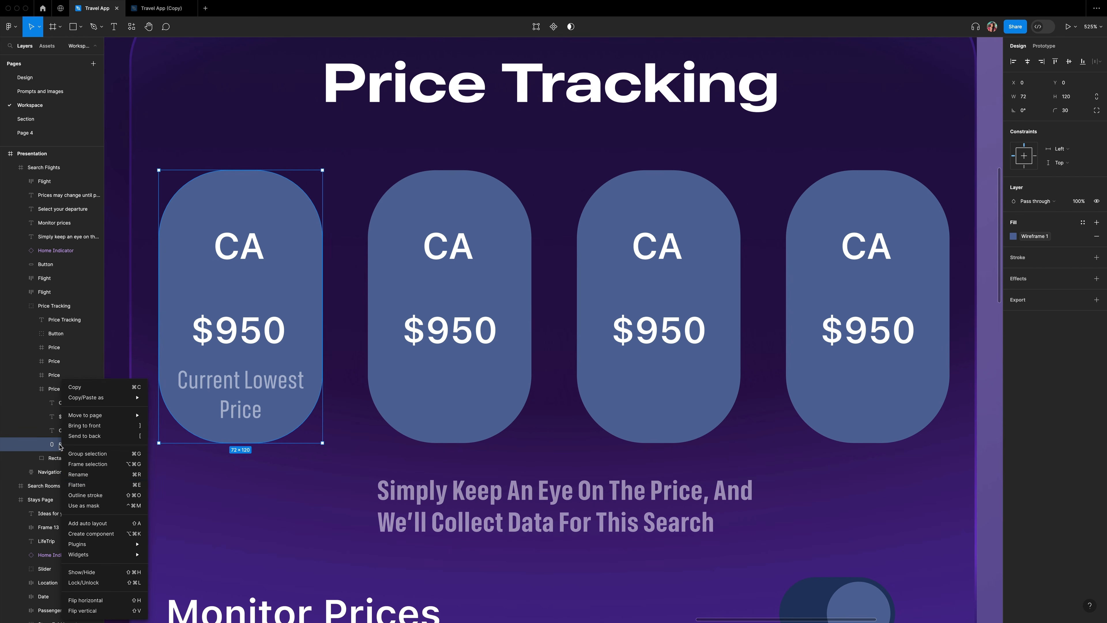
click(87, 464)
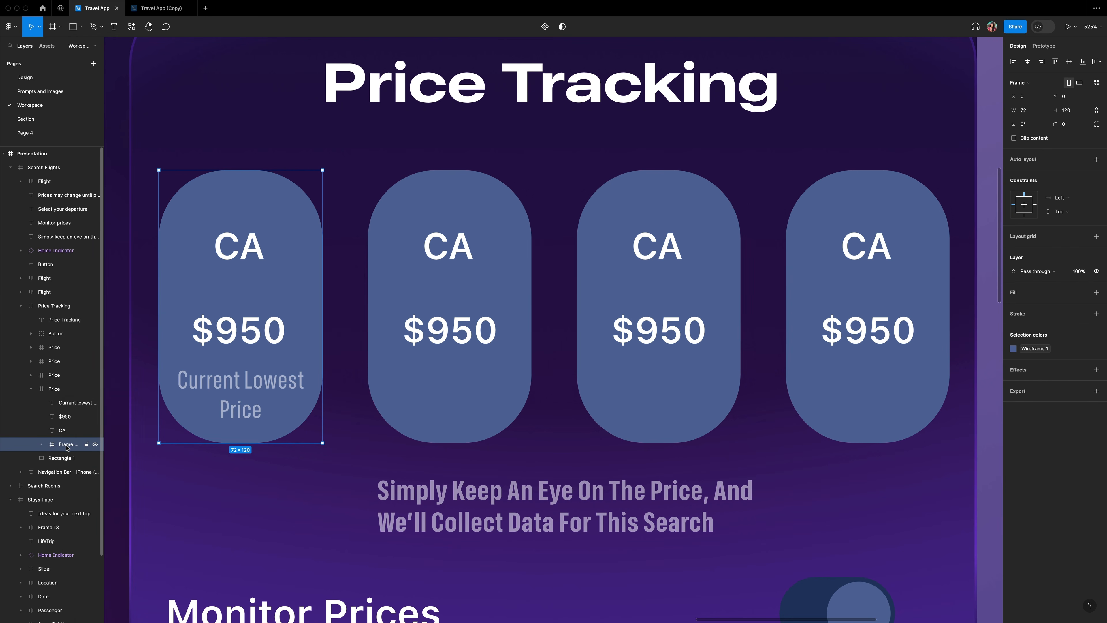
click(36, 443)
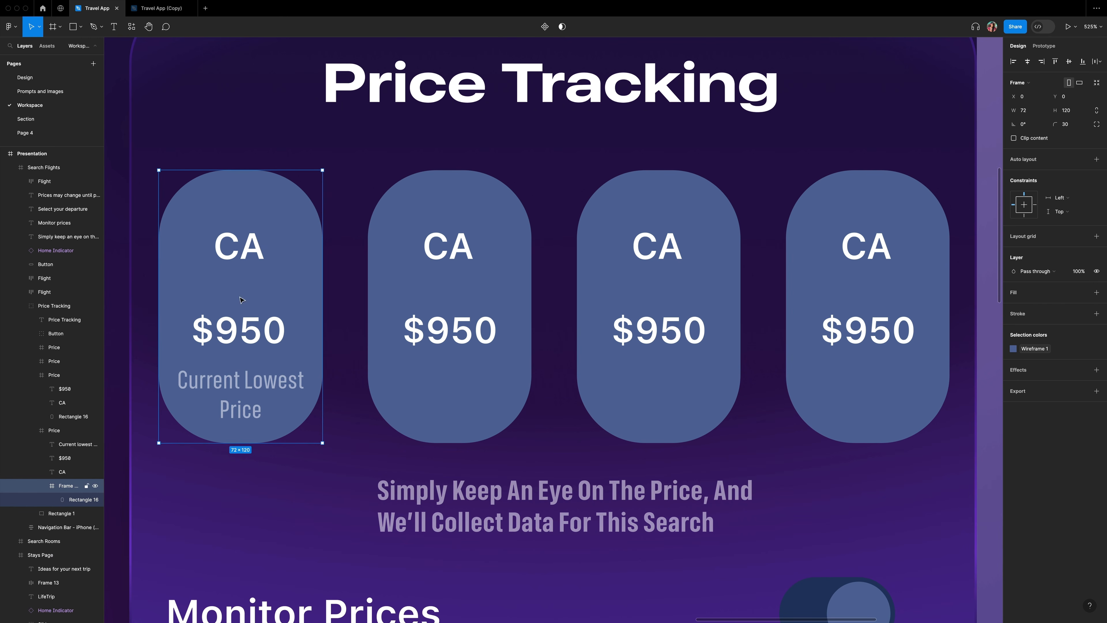
click(1082, 292)
scroll(938, 406, down, 2)
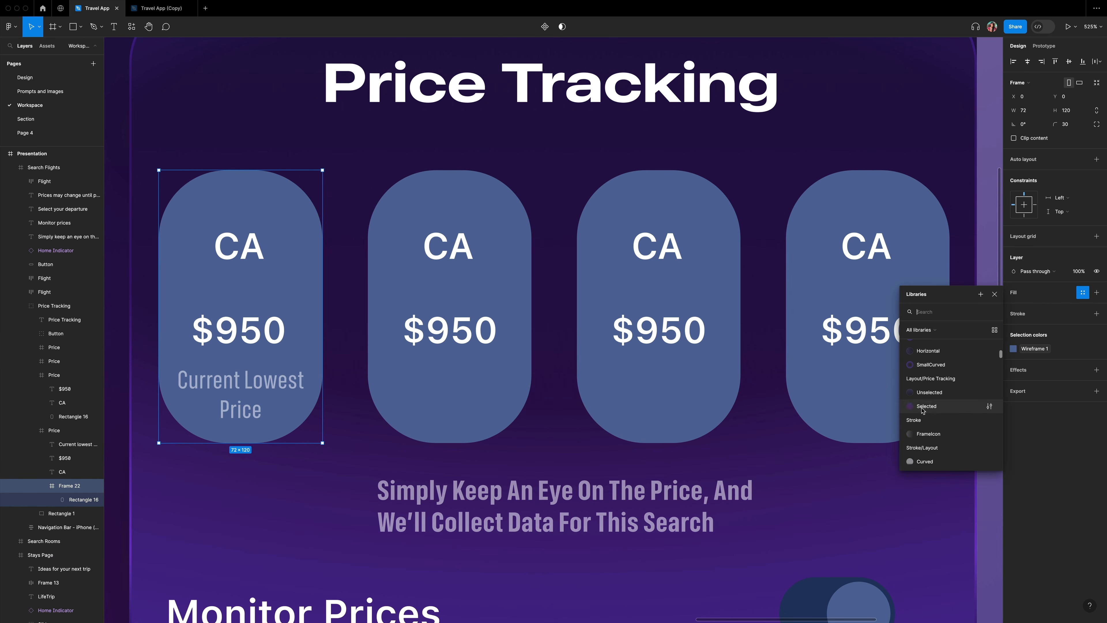
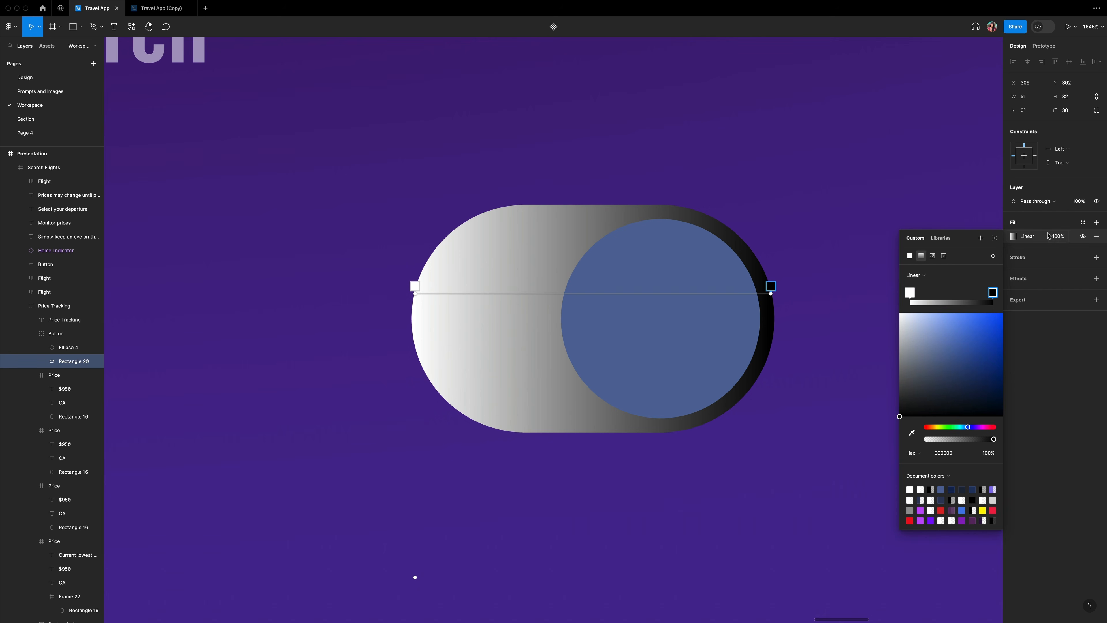
Set the opacity of the linear gradient fill on the Monitor Prices toggle's background rectangle to 30%.
click(1059, 236)
text(30)
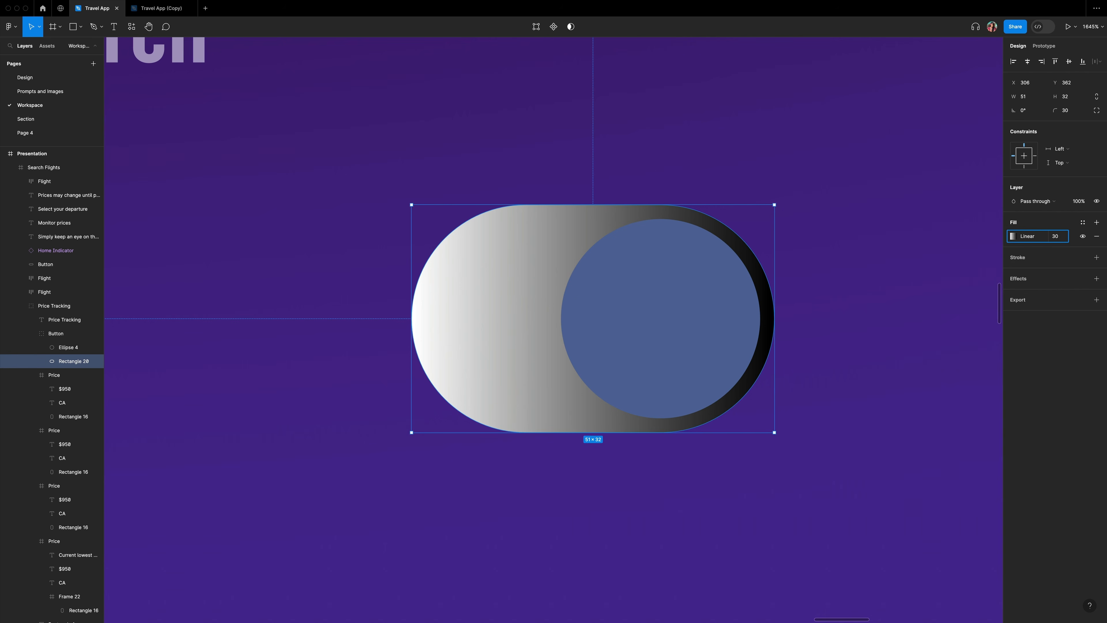
key(Return)
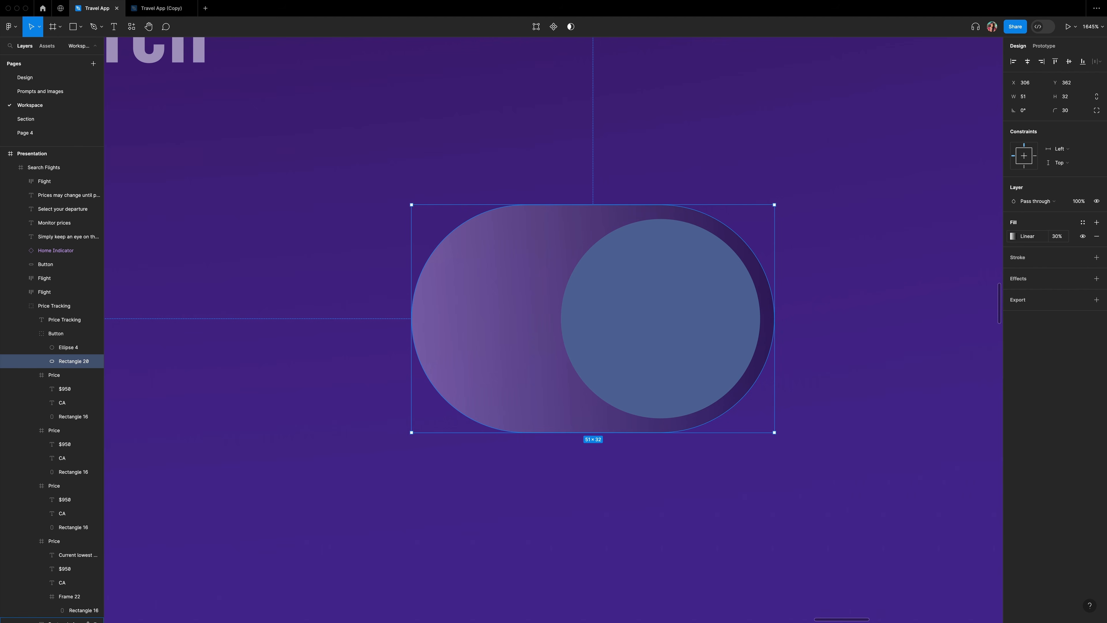
Add a white (FFFFFF) inside stroke to the toggle's background rectangle with Overlay blending and 50% opacity.
click(1096, 257)
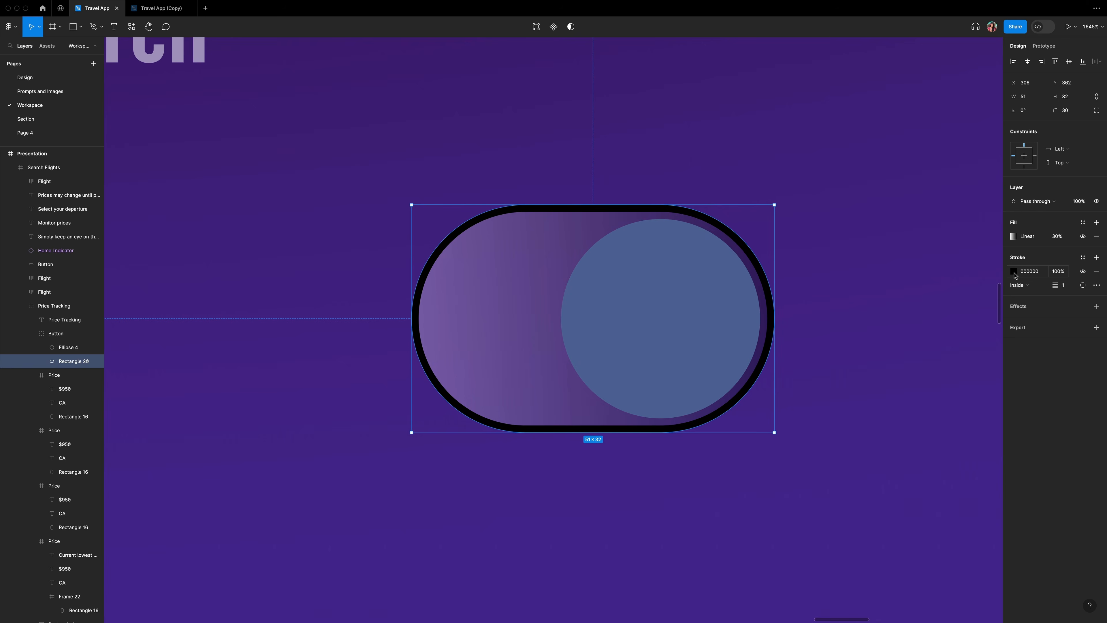
click(1013, 272)
drag(901, 407, 862, 168)
click(992, 291)
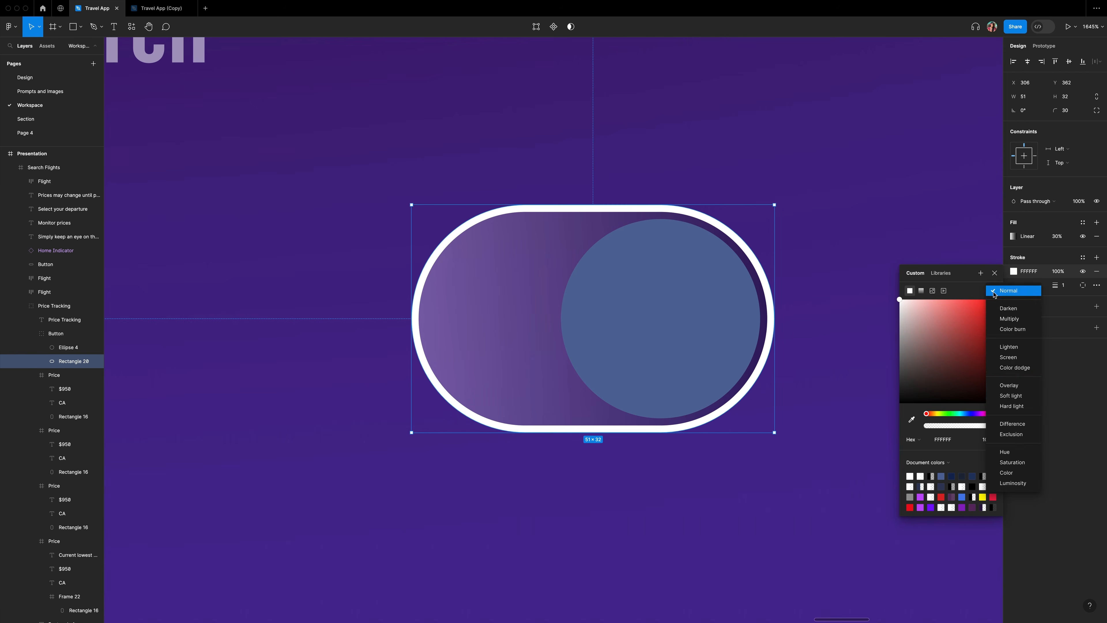
click(1011, 387)
click(1058, 272)
text(50)
key(Return)
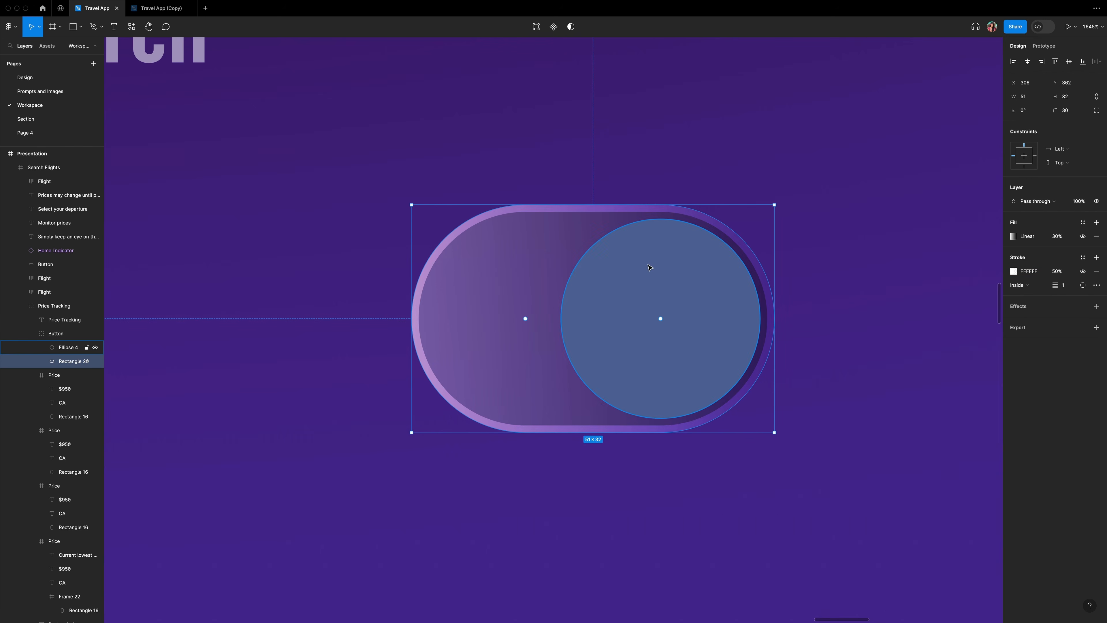
Rename the toggle's circle as Knob, its background rectangle as Base and their group as Toggle.
click(678, 300)
key(super+r)
text(Kno)
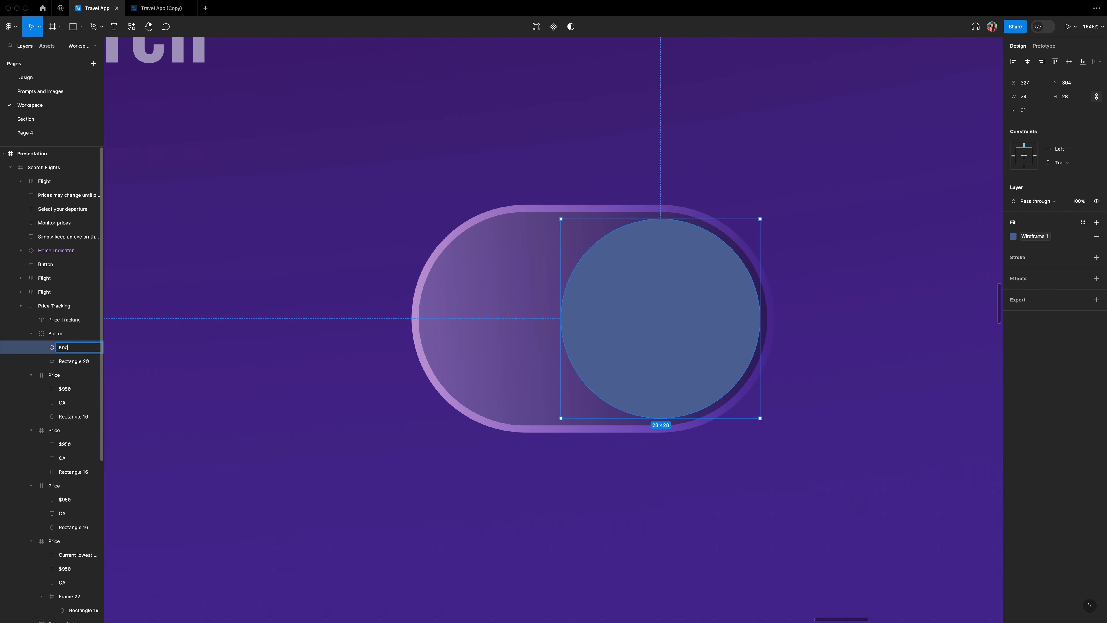
text(b)
key(Tab)
text(Base)
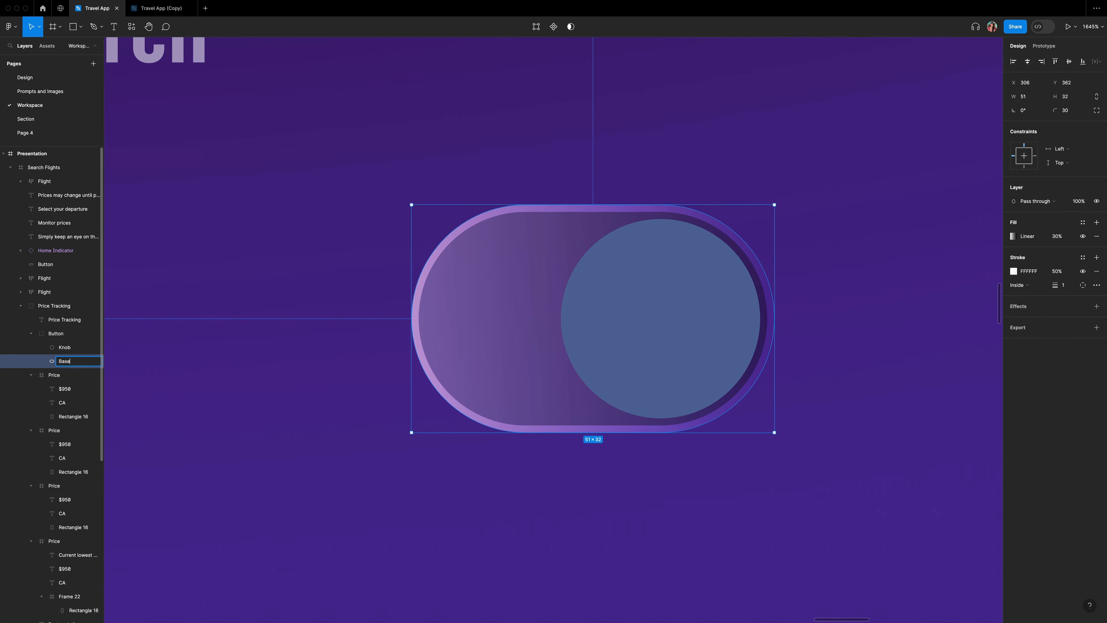
key(Return)
double_click(56, 334)
text(Toggle)
key(Return)
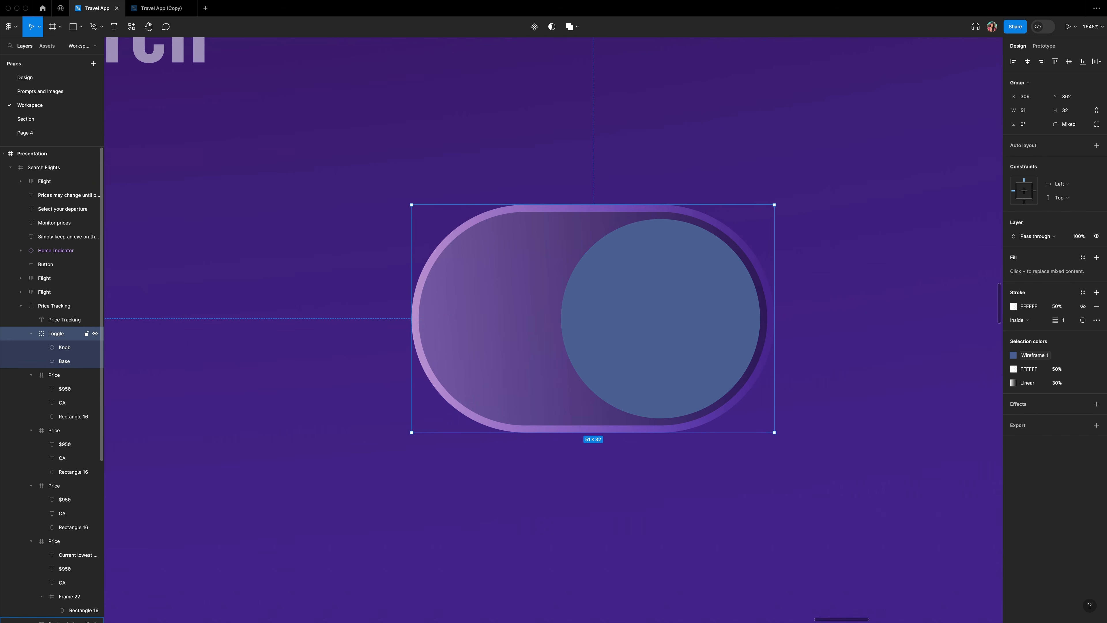
Change the Knob's fill to a linear gradient running horizontally from the circle's left edge to its right edge.
click(61, 347)
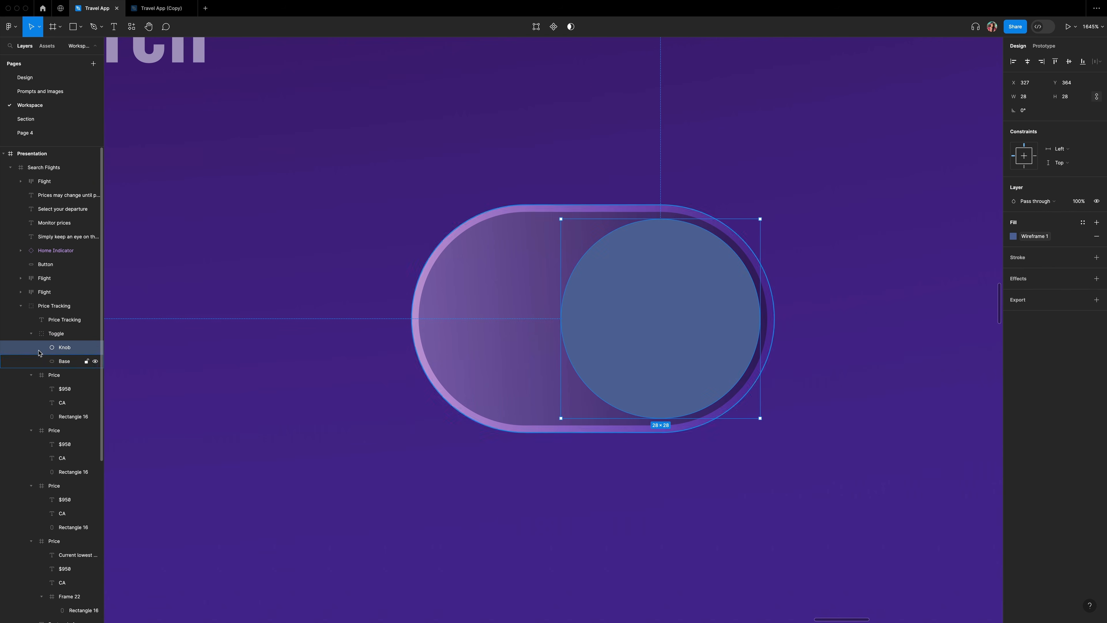
click(1014, 236)
click(922, 256)
drag(669, 219, 570, 289)
drag(670, 411, 757, 289)
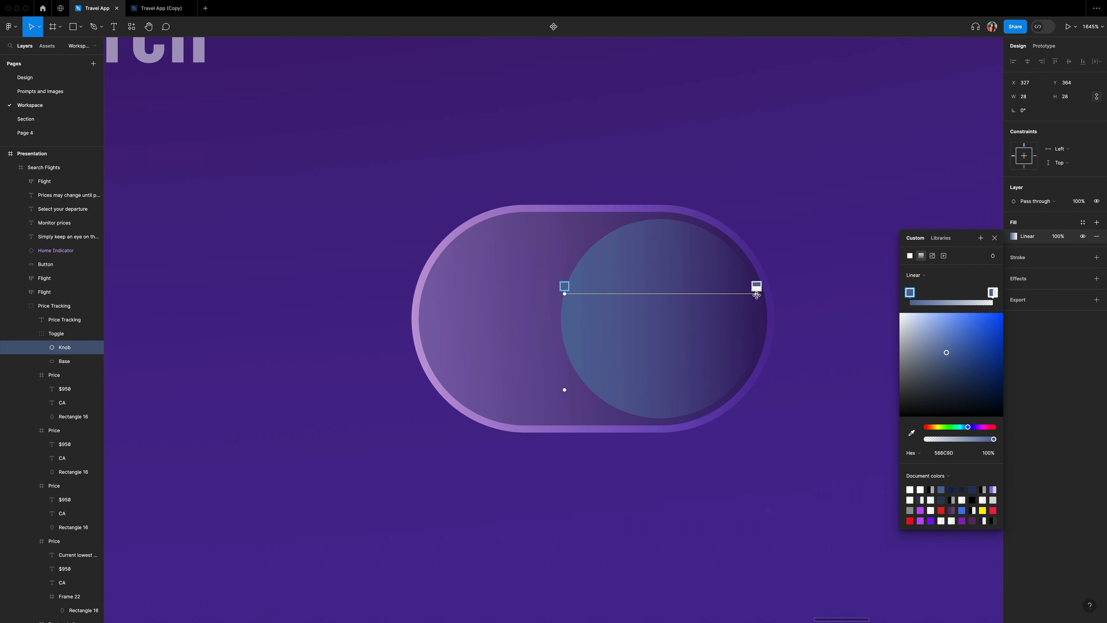
Set the Knob gradient's left stop to 6D41CE and its right stop to 8D20C2 at 100% opacity.
click(959, 455)
text(6D41CE)
key(Return)
click(756, 286)
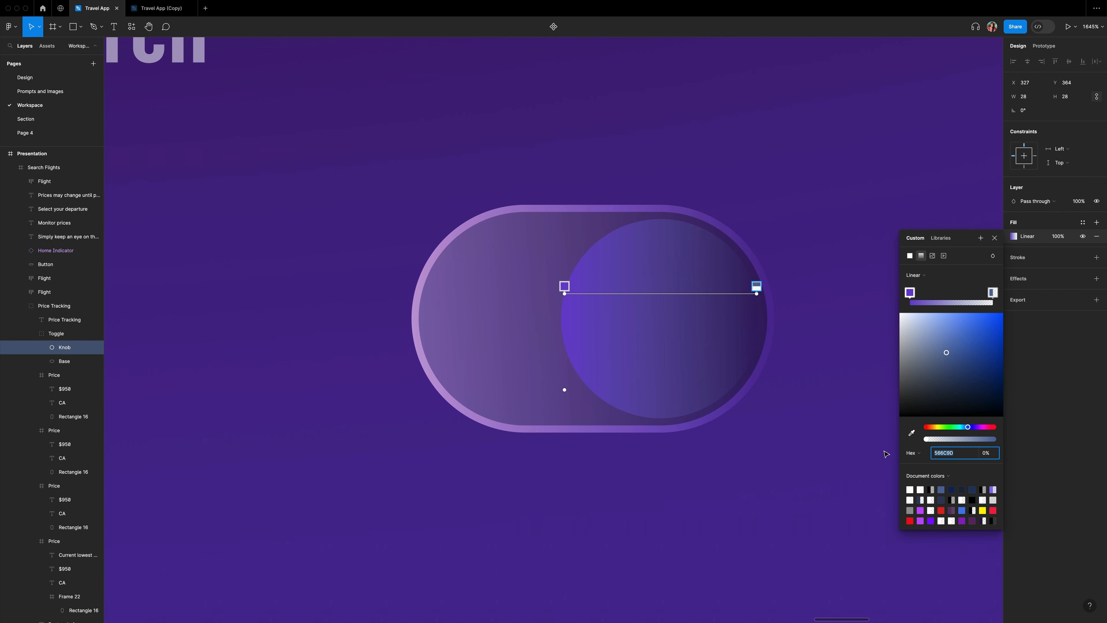
text(8D20C2)
key(Return)
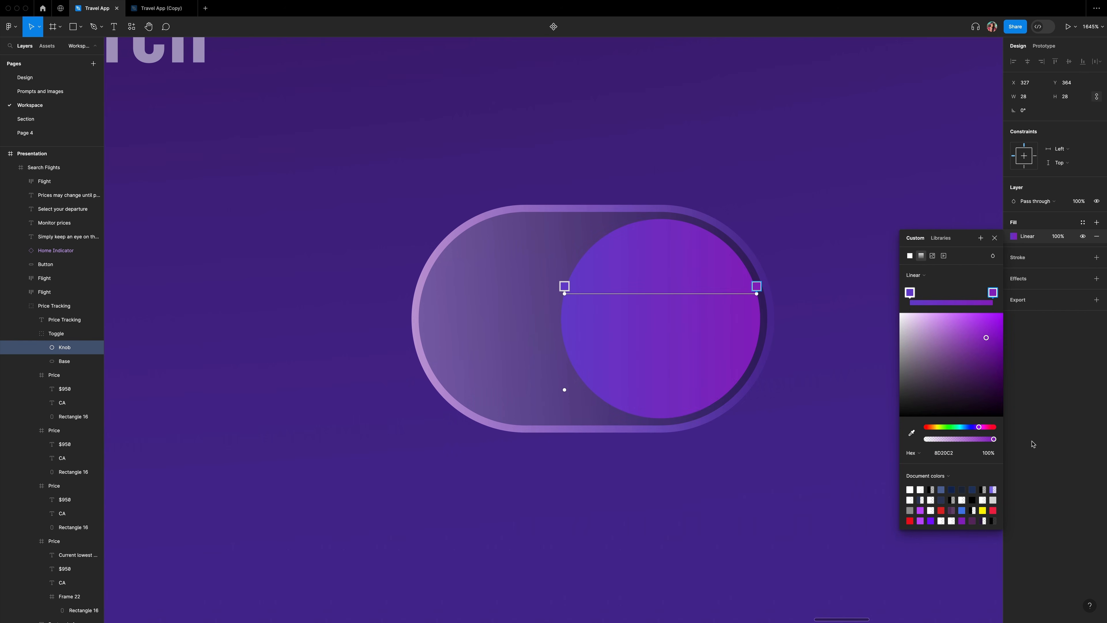
Add a white (FFFFFF) inside stroke to the Knob and set its blend mode to Overlay.
click(1097, 257)
click(1014, 271)
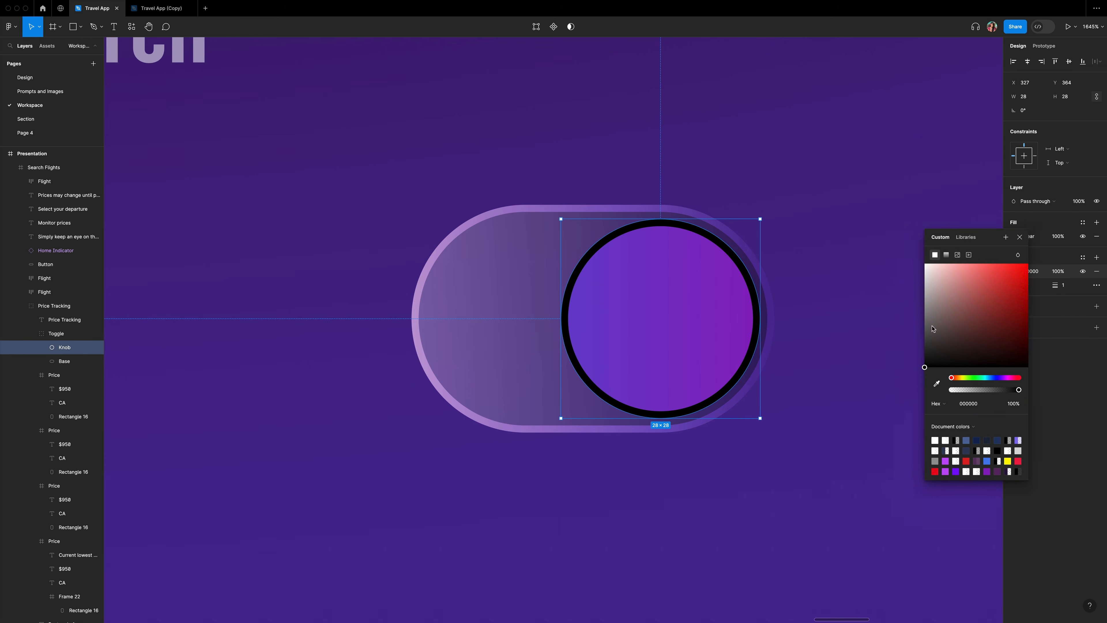
drag(899, 379, 896, 272)
click(990, 266)
click(1010, 361)
click(664, 317)
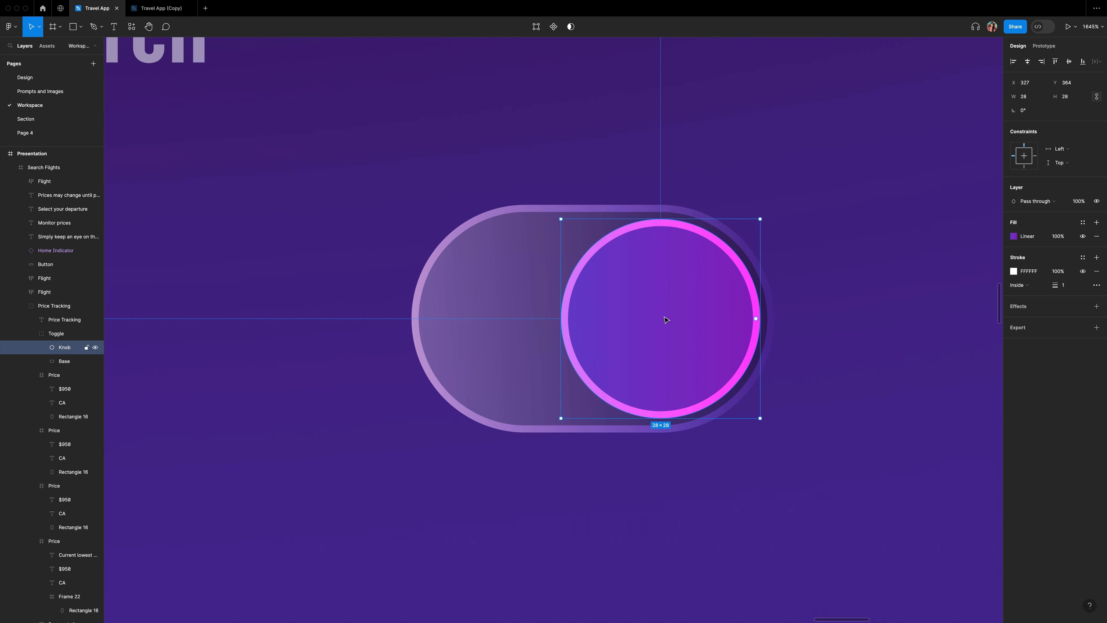
Set the opacity of the Knob's linear gradient fill to 30%.
click(1053, 239)
text(30)
key(Return)
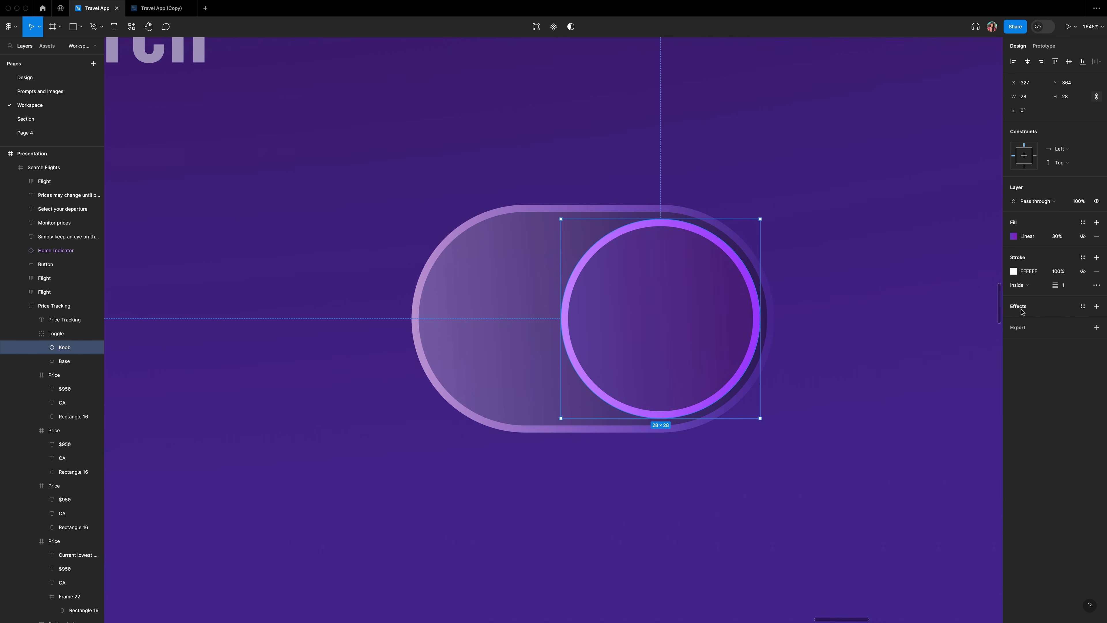
Add a drop shadow to the Knob with a Y offset of 10 and a blur of 20.
click(1022, 311)
click(1014, 320)
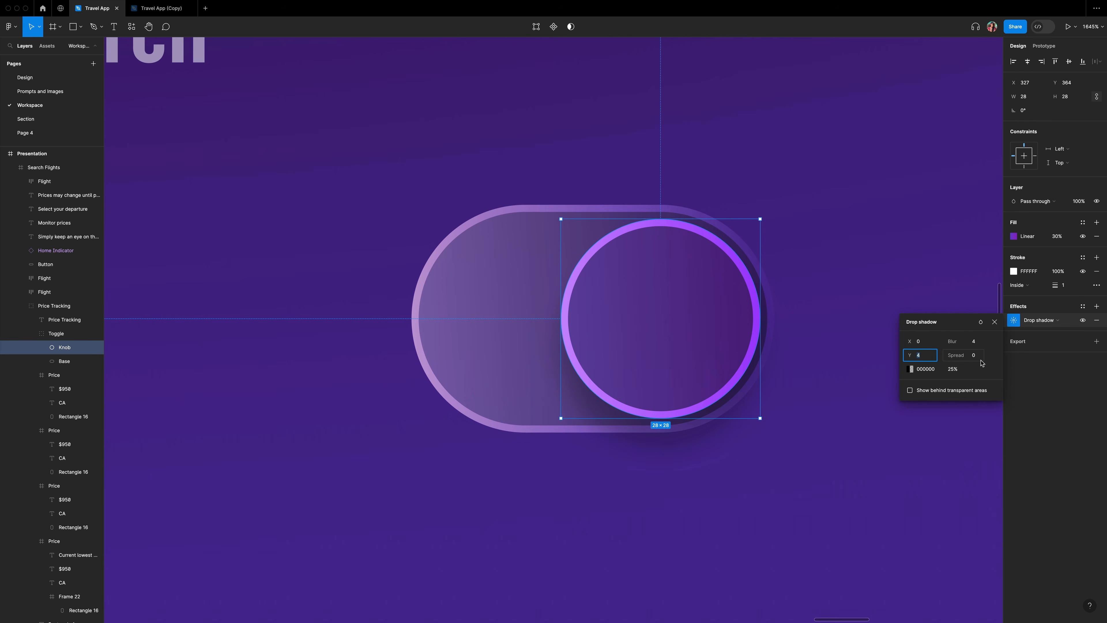
text(10)
key(Tab)
text(20)
key(Return)
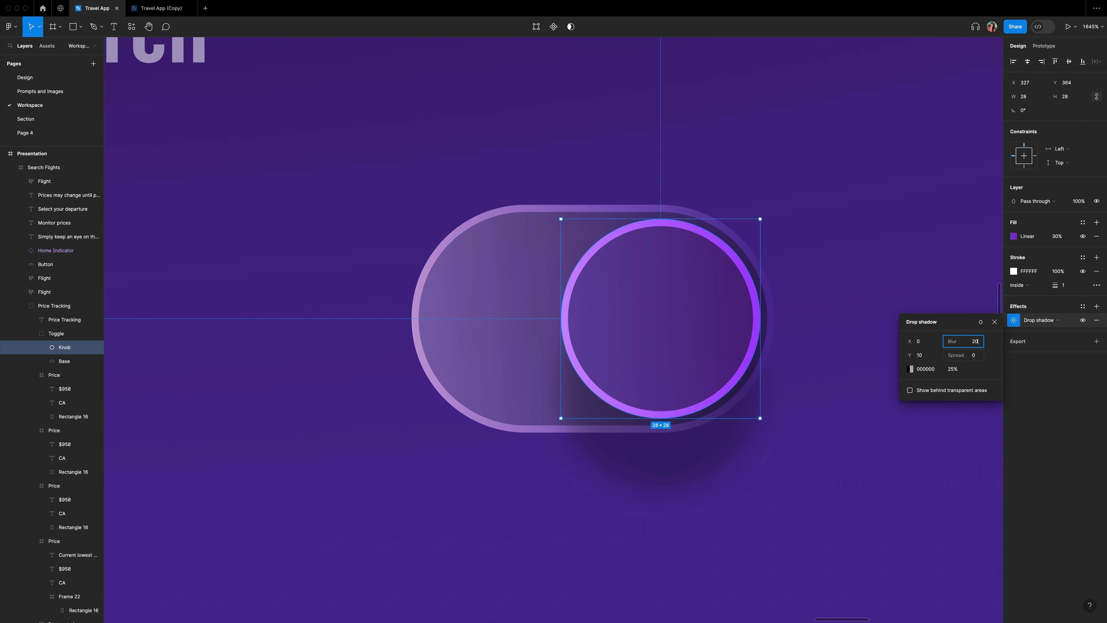
Set the Knob's drop shadow color to 281D55 at 50% opacity.
click(933, 370)
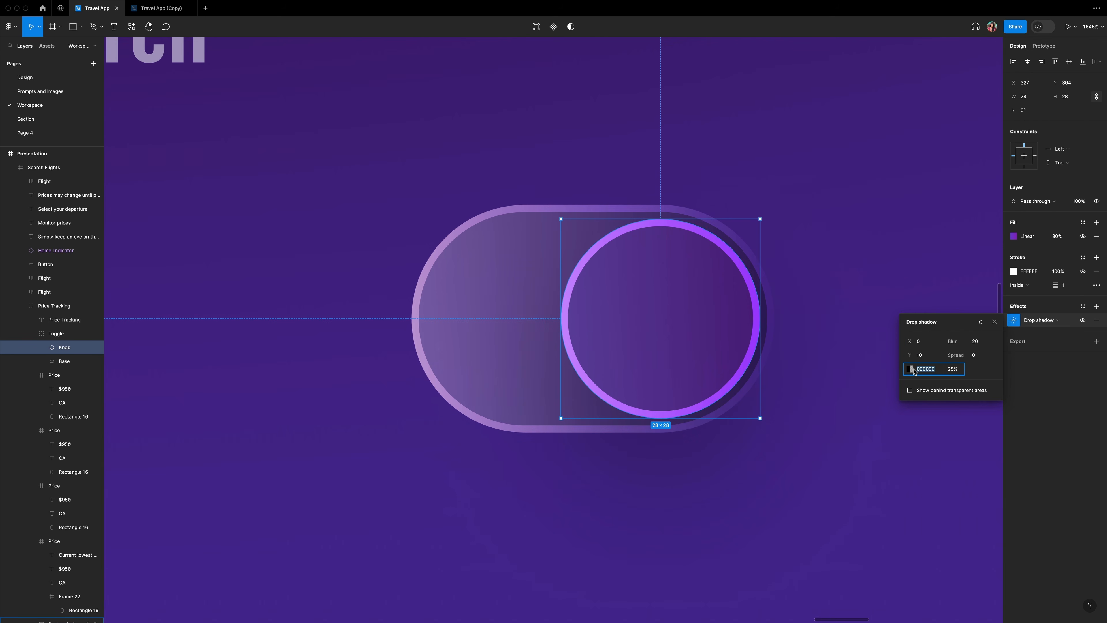
text(281d55)
key(Return)
click(963, 371)
text(50)
key(Return)
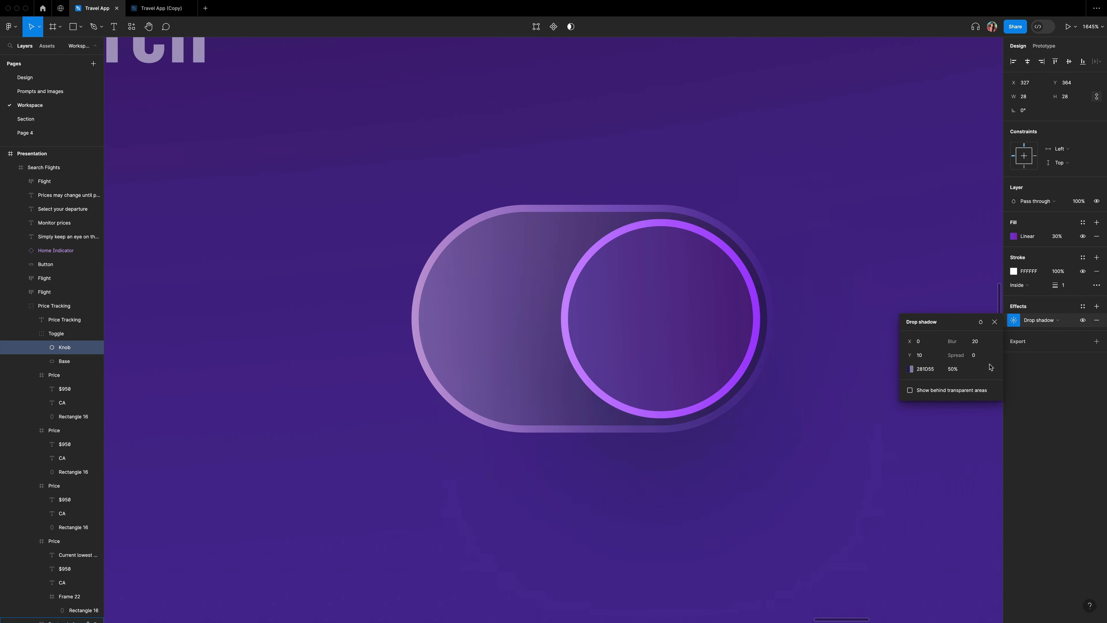
click(1082, 321)
Set the corner radius of the three unselected Price frames to 30.
click(58, 378)
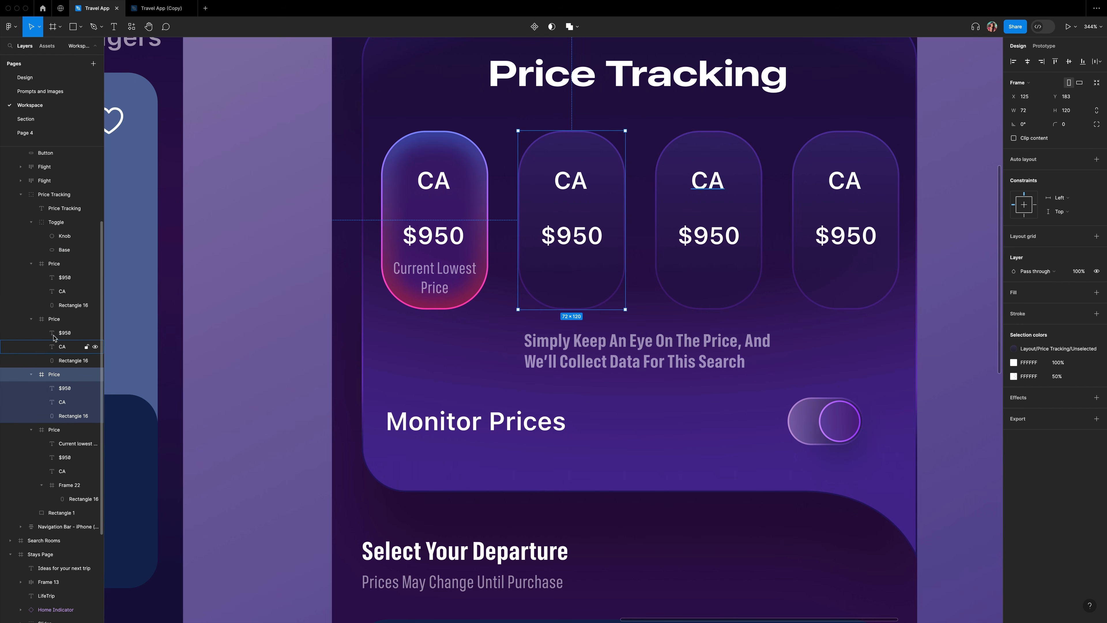
shift+click(54, 318)
shift+click(54, 264)
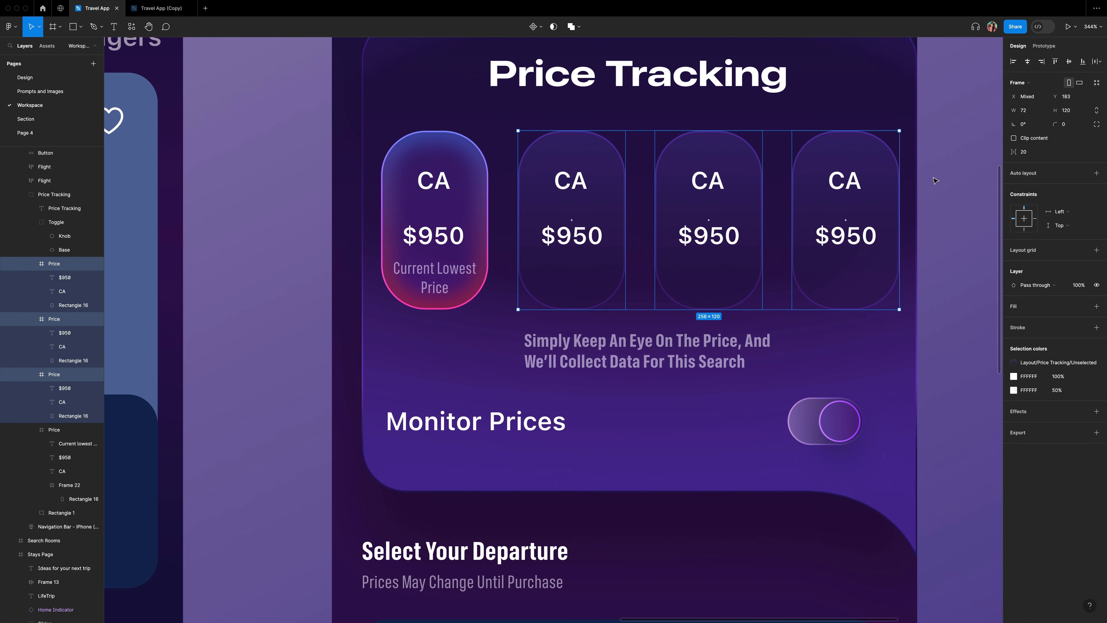
click(1074, 127)
text(30)
key(Return)
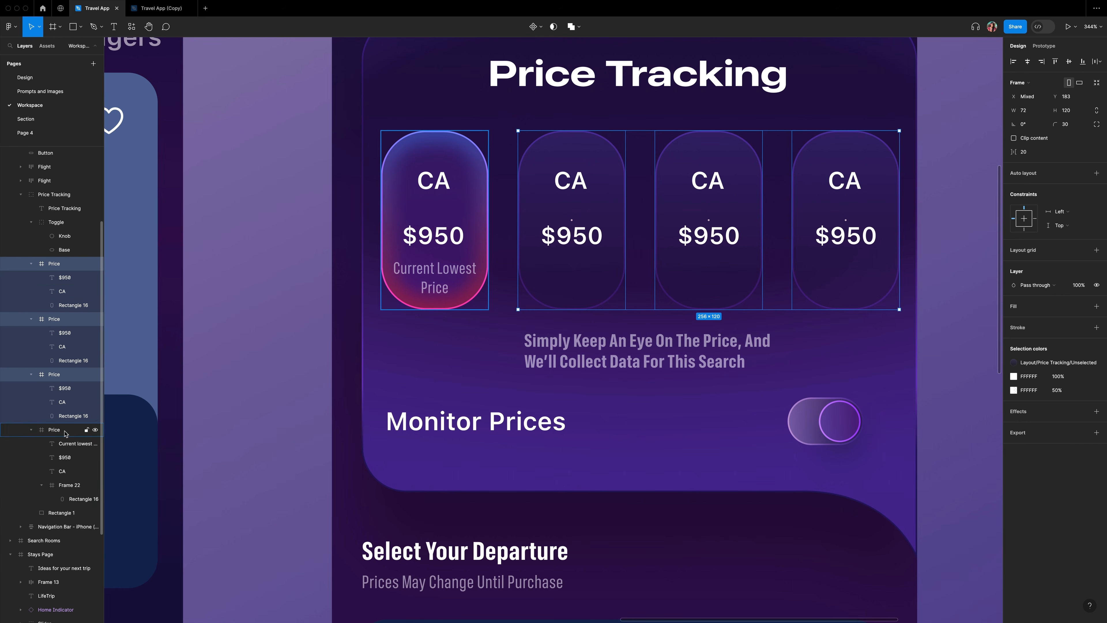
Add a drop shadow to all four Price frames with a Y offset of 20 and a blur of 50.
shift+click(50, 430)
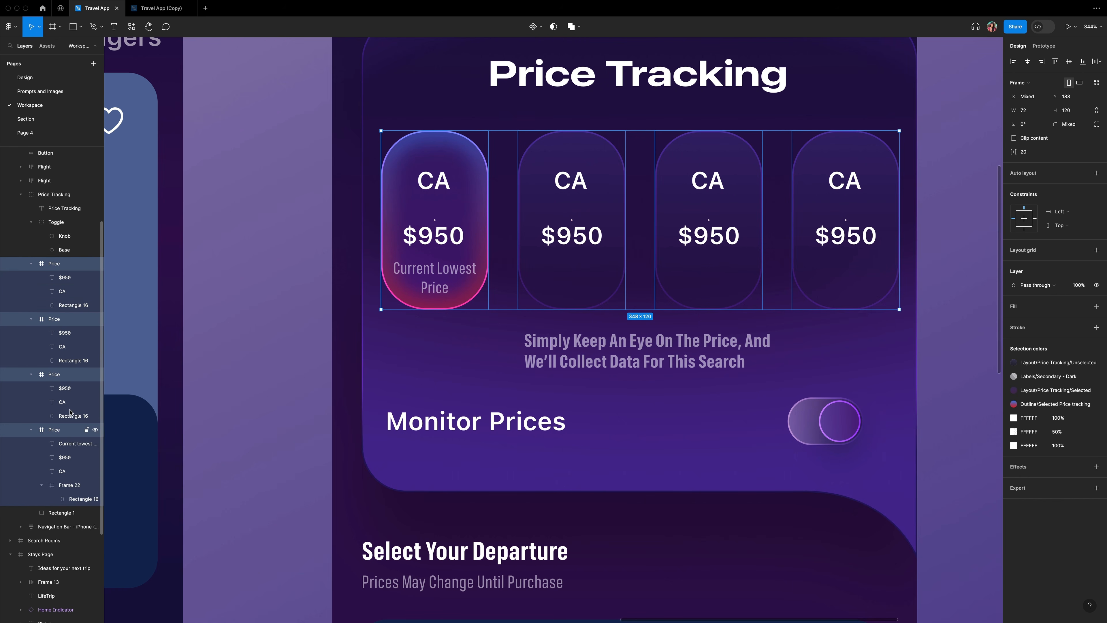
click(1026, 468)
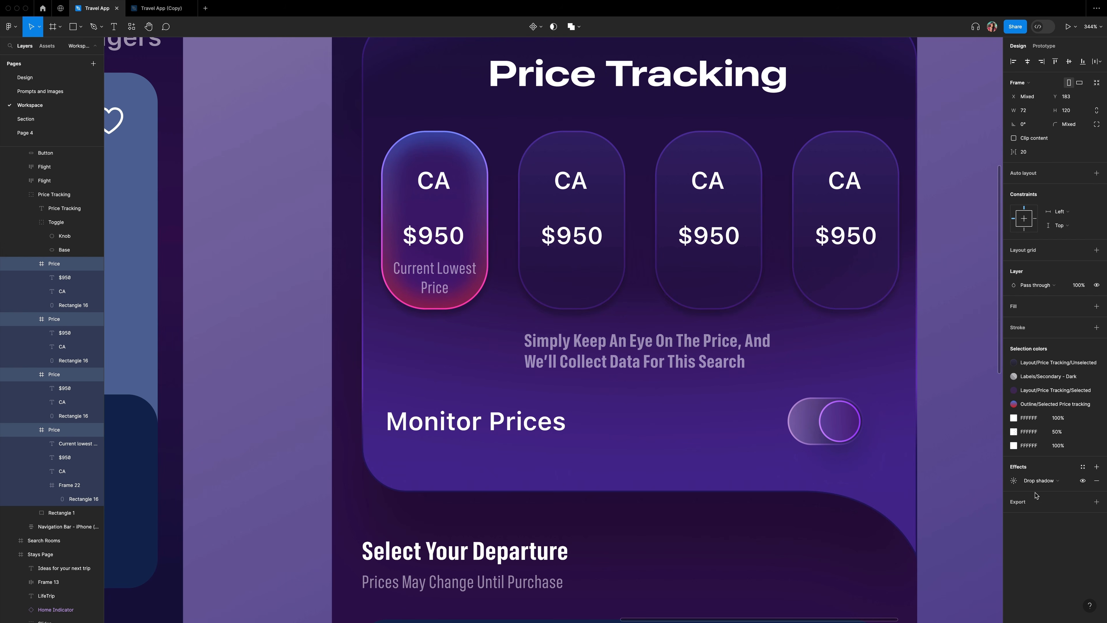
click(1015, 481)
click(930, 518)
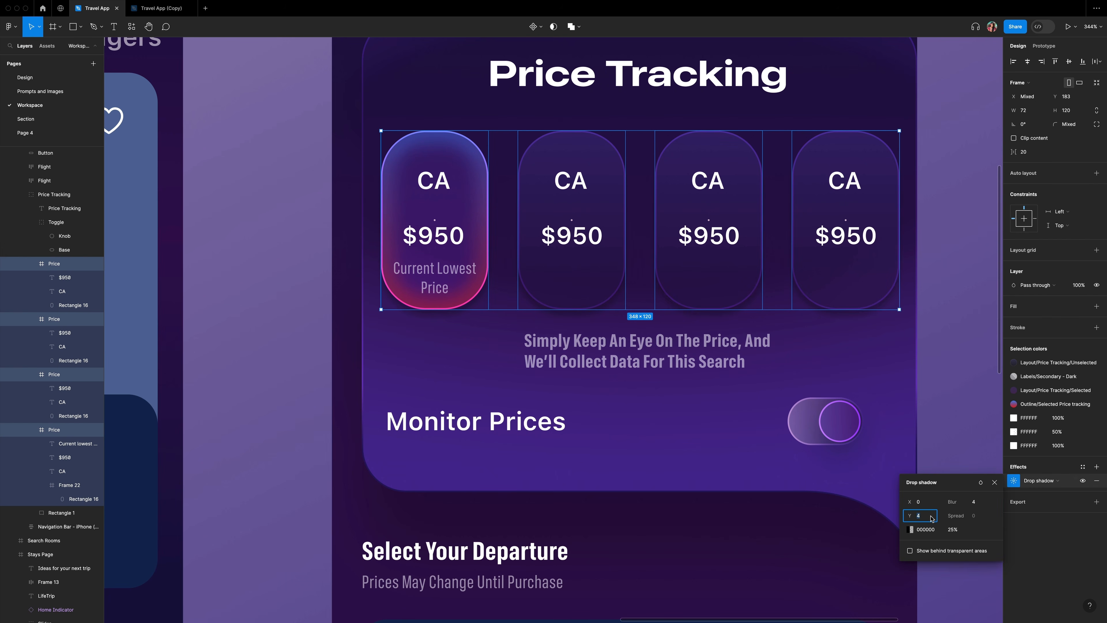
text(20)
key(Tab)
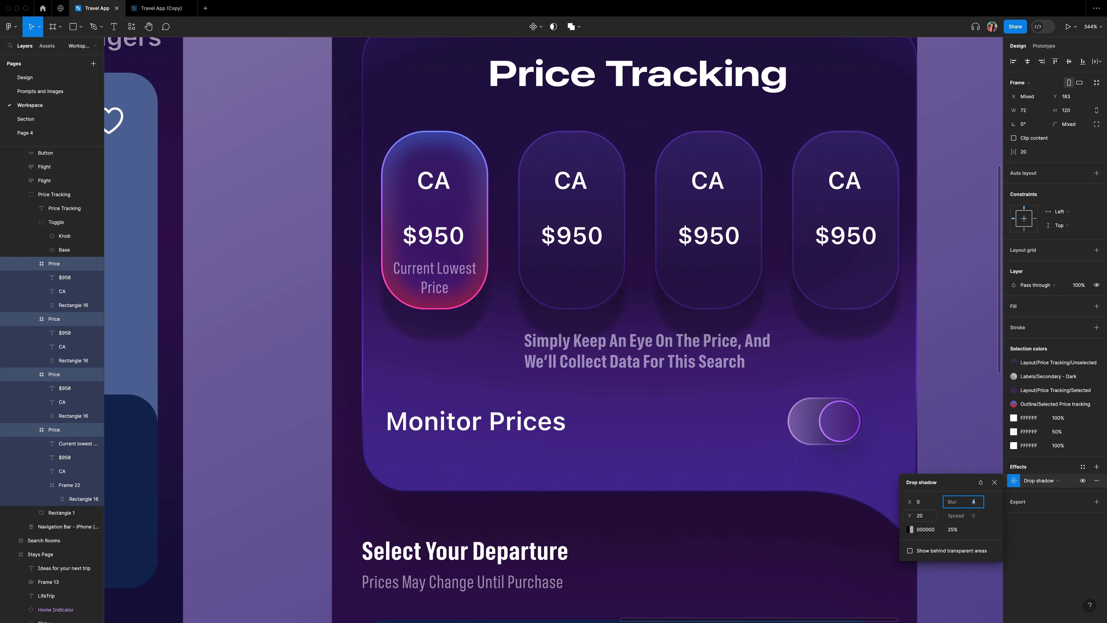
text(50)
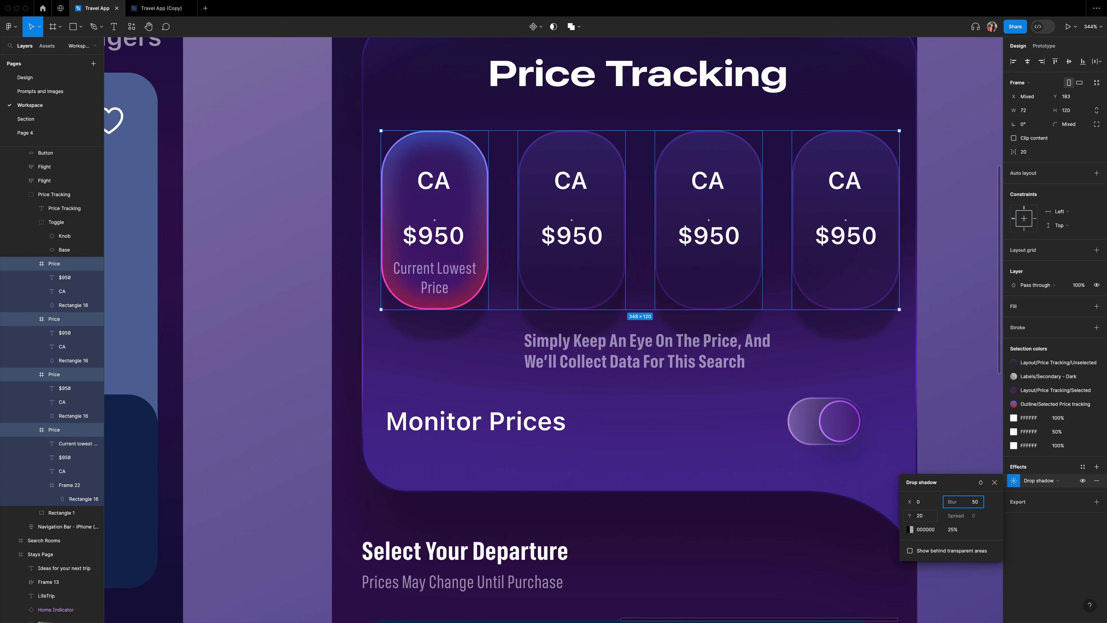
key(Return)
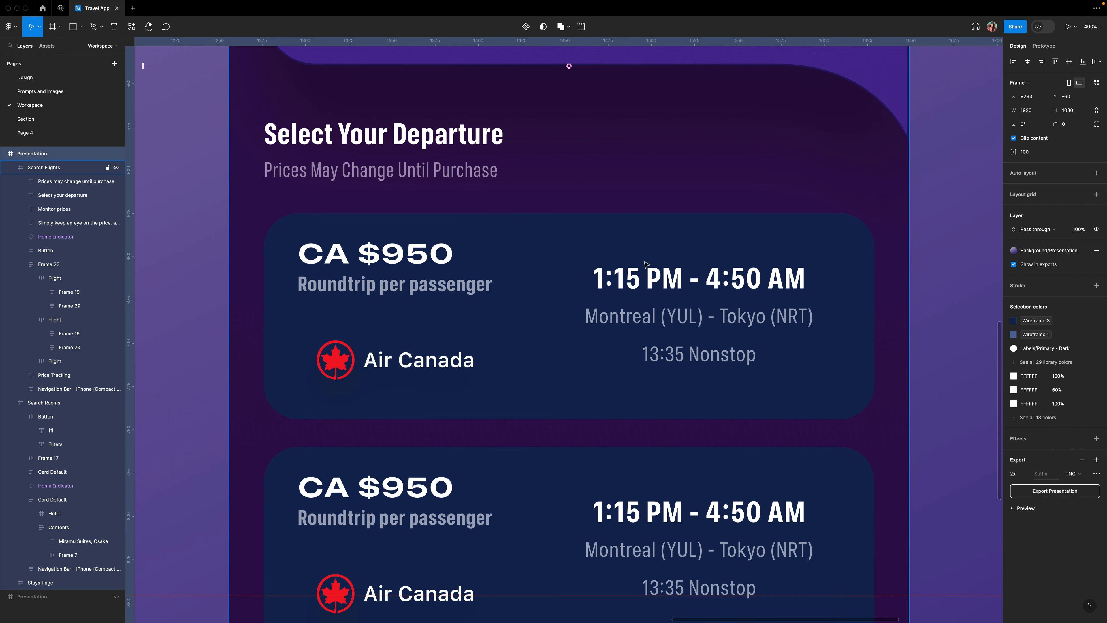
Ungroup the inner frame holding the CA $950 and Roundtrip per passenger texts in the first flight card.
click(393, 257)
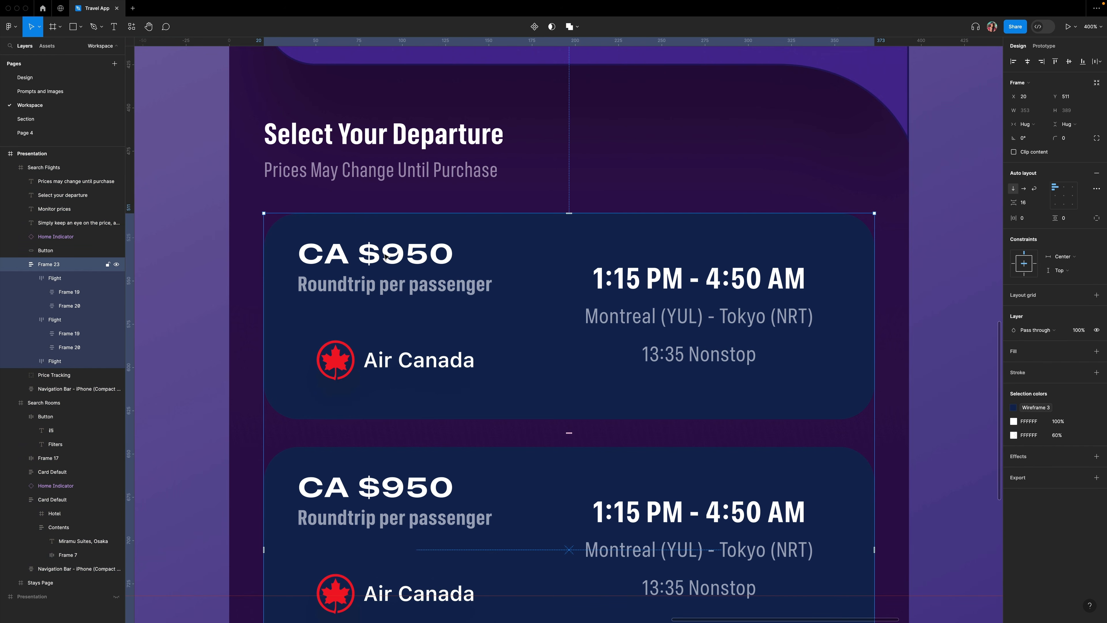
double_click(386, 258)
double_click(386, 257)
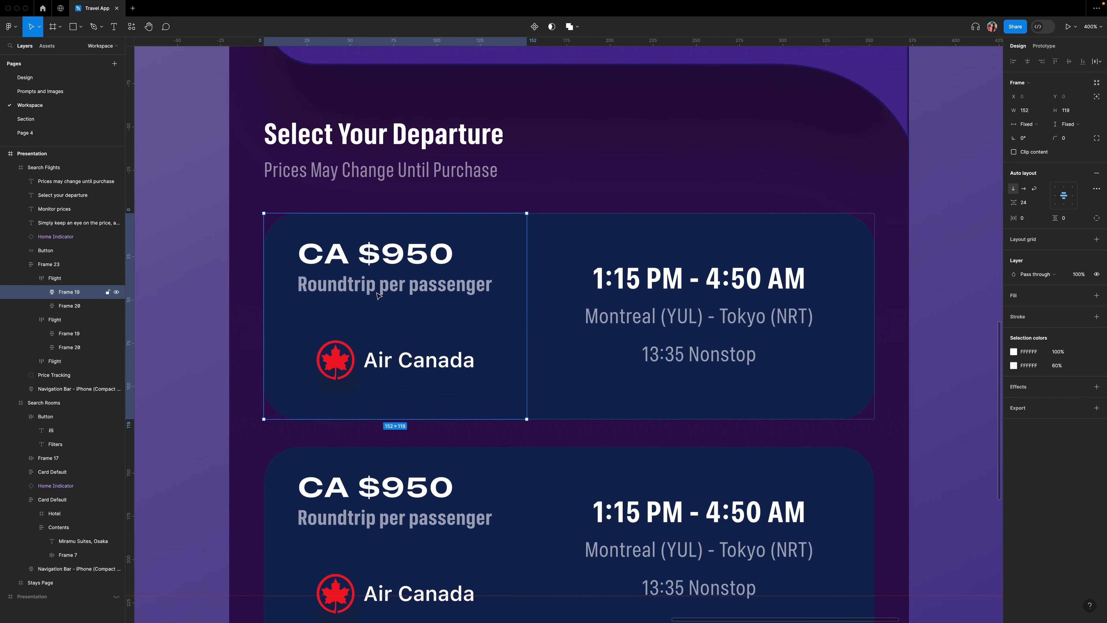
click(41, 292)
click(74, 310)
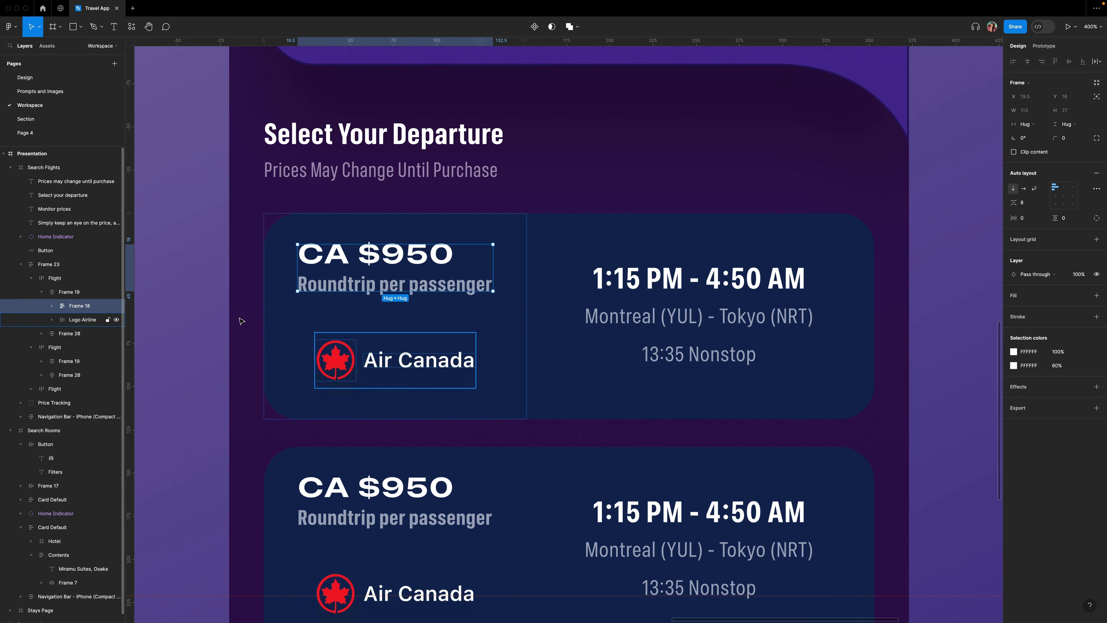
mouse_move(396, 271)
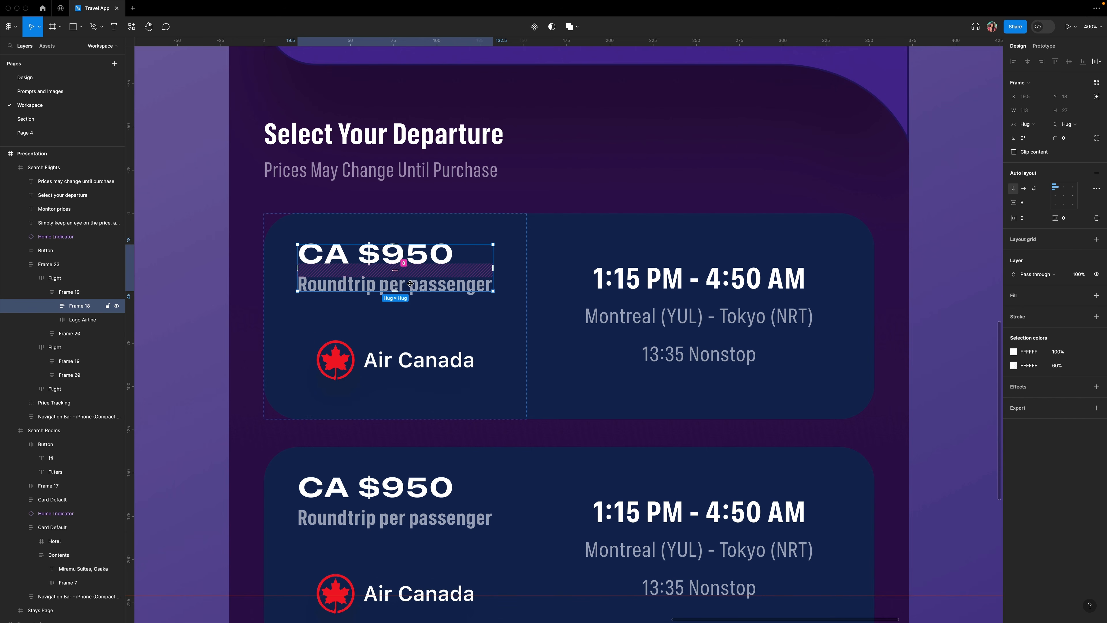
right_click(77, 306)
click(100, 402)
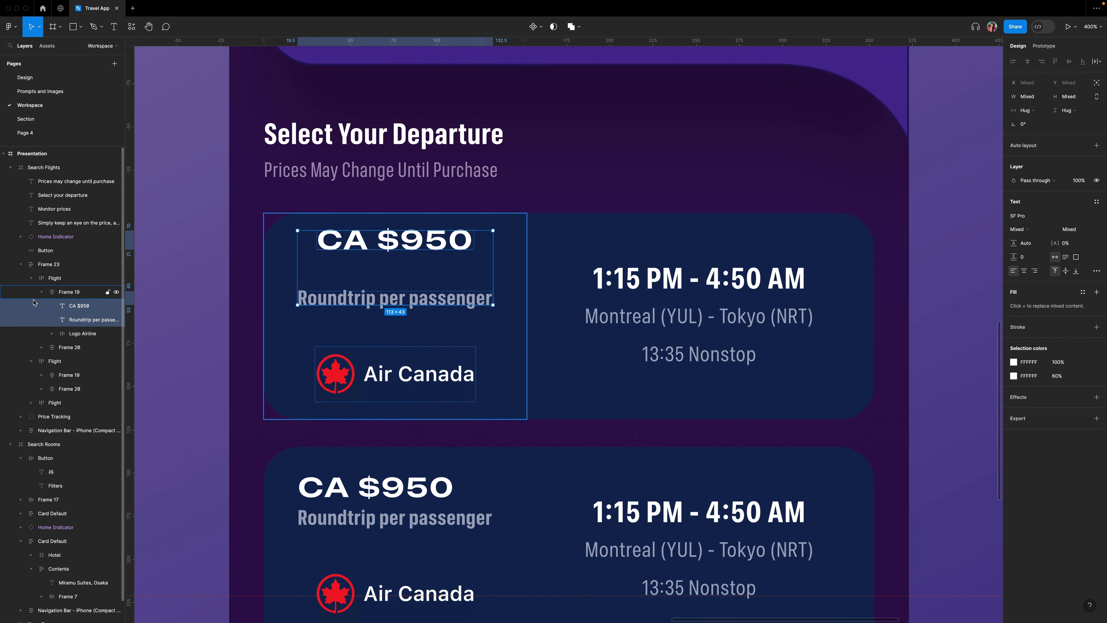
Left-align the contents of the first flight card's price and airline frame and rename it Left Side.
click(53, 294)
key(alt+a)
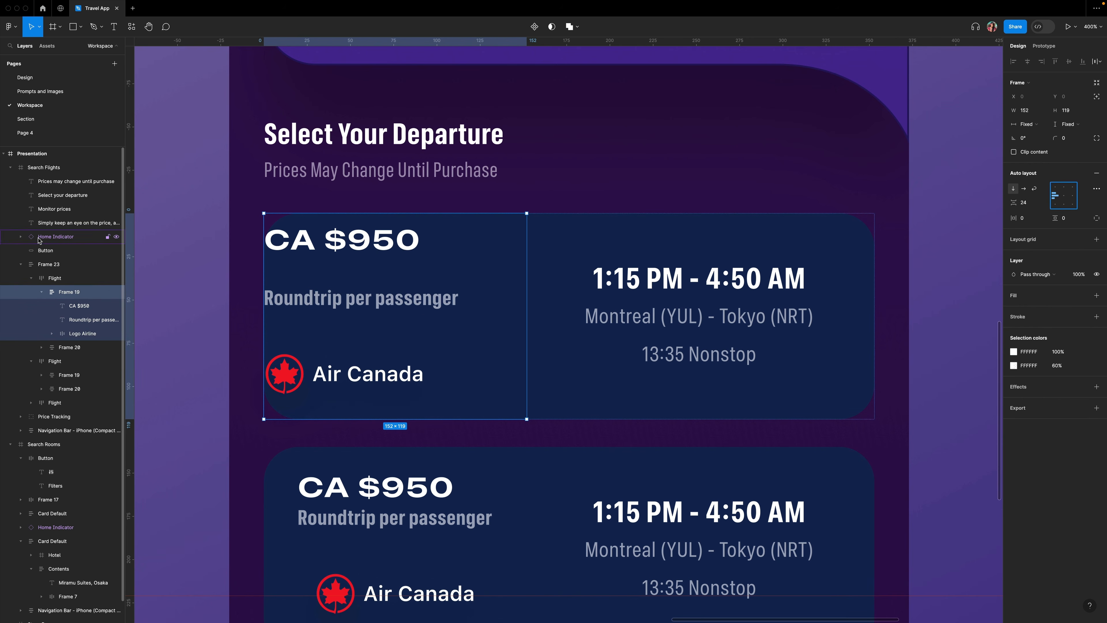
double_click(70, 292)
text(Rig)
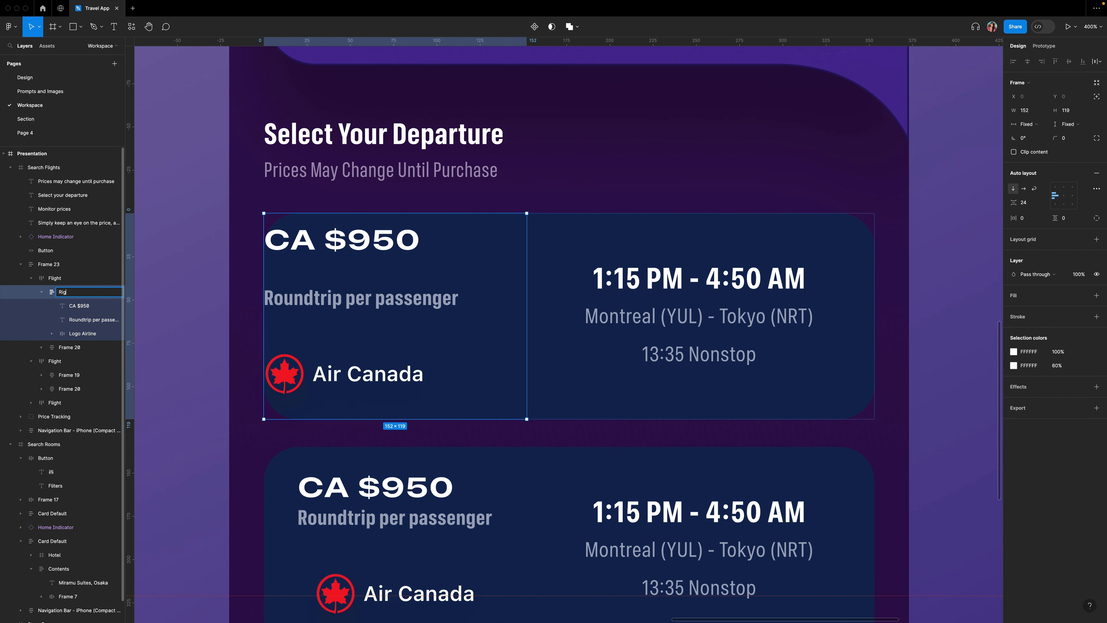
text(Left Side)
key(Return)
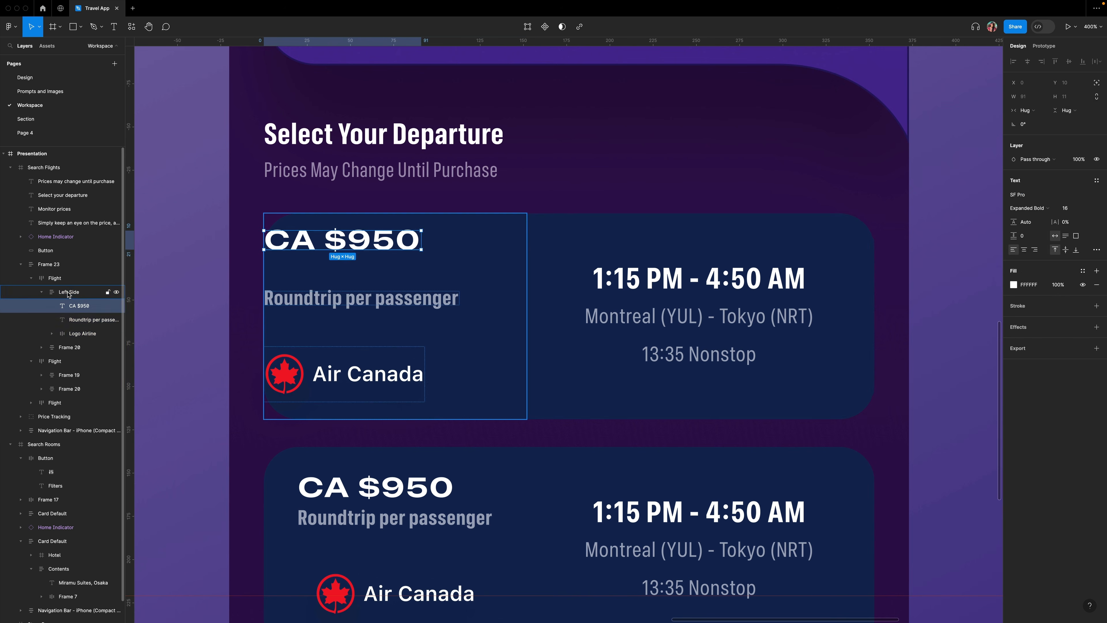
Set the Left Side frame's item spacing to 0 and its horizontal and vertical padding to 20.
click(1029, 204)
text(0)
key(Return)
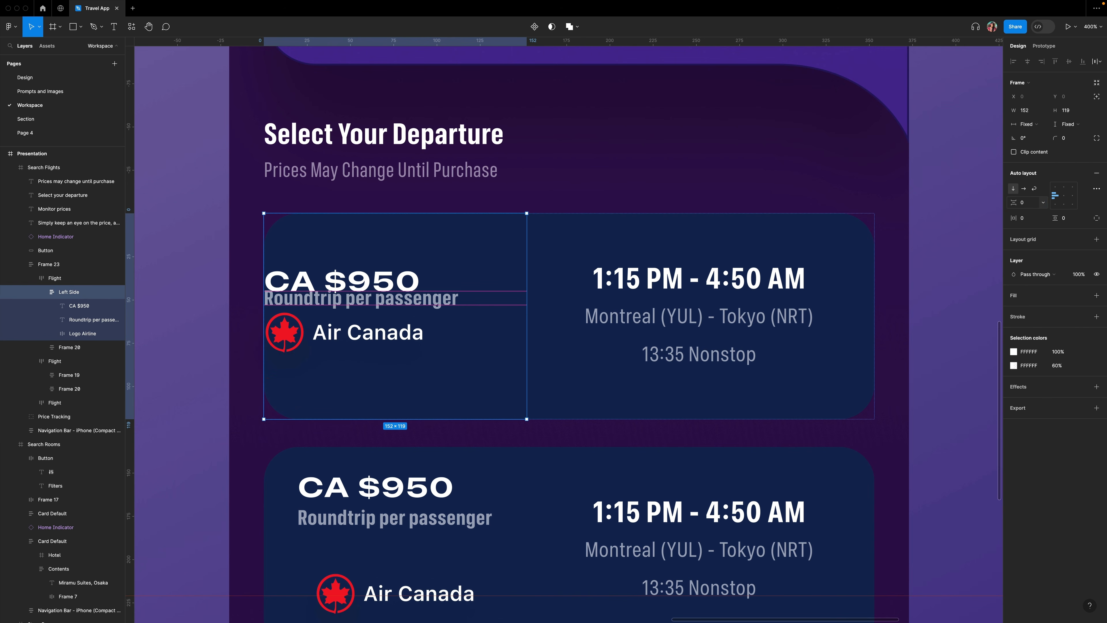
click(1031, 218)
text(20)
click(1062, 218)
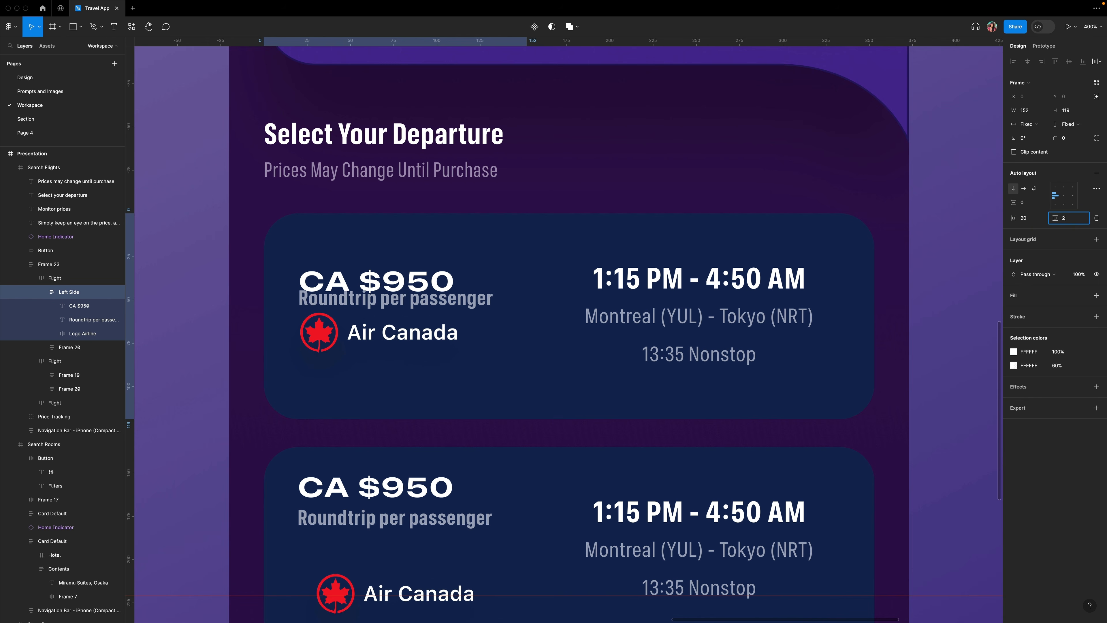
text(20)
key(Return)
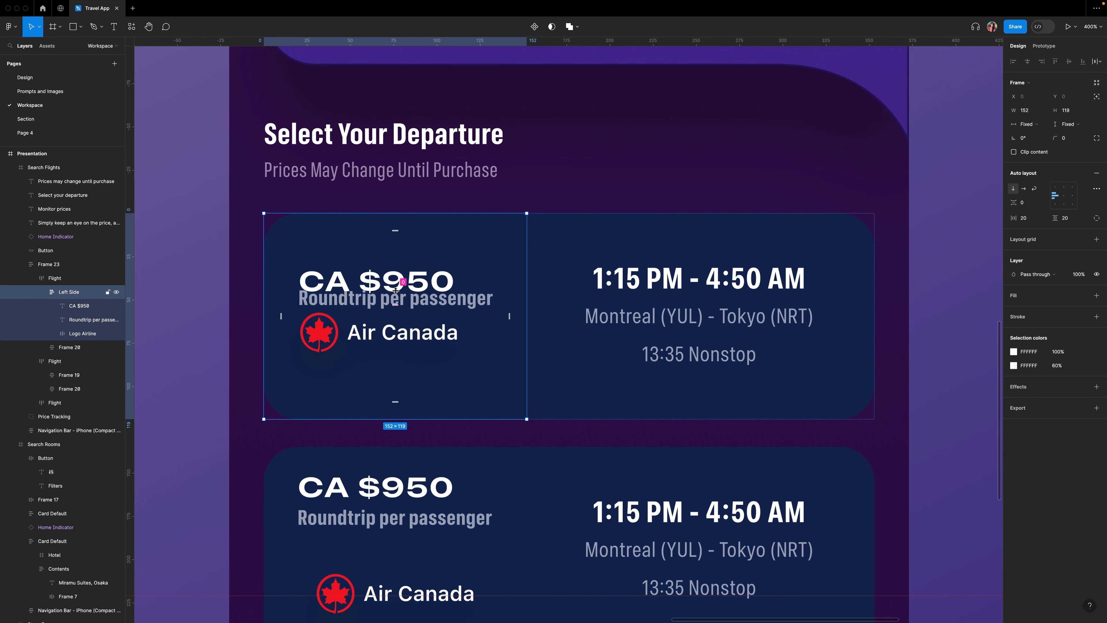
Make the Left Side frame hug its contents in width and height, and increase its item spacing to 14.
click(1028, 124)
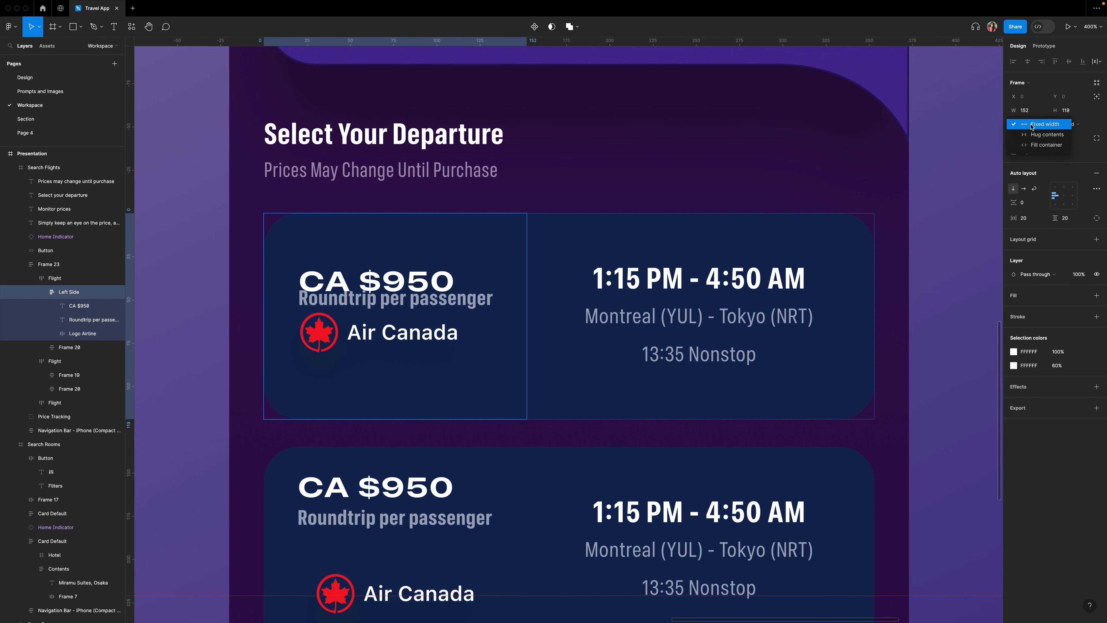
click(1037, 136)
click(1072, 126)
click(1065, 135)
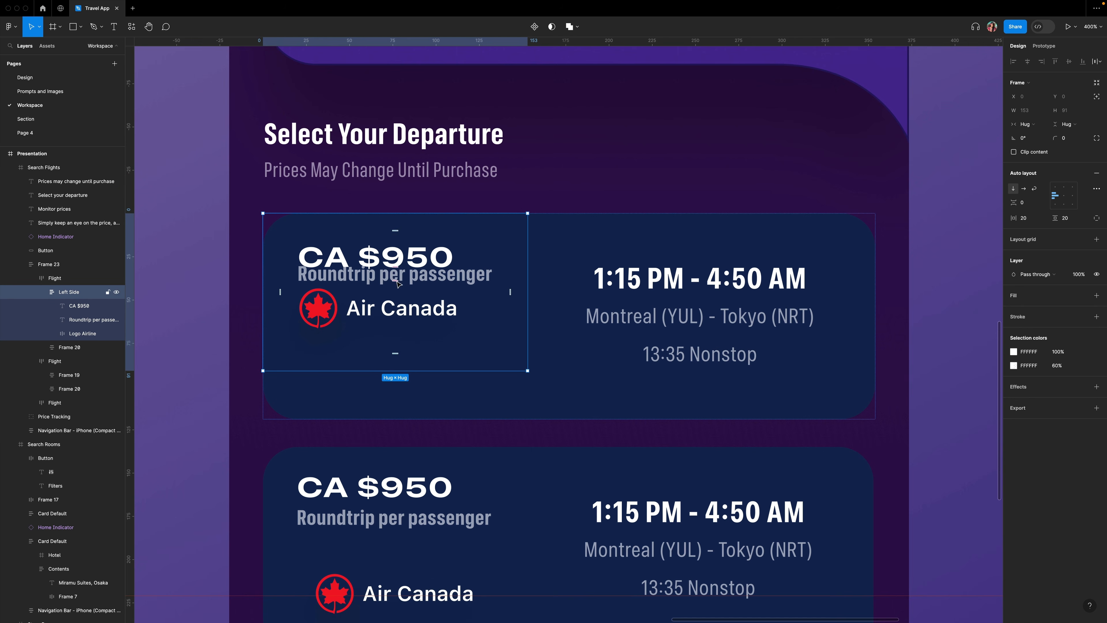
drag(395, 280, 395, 318)
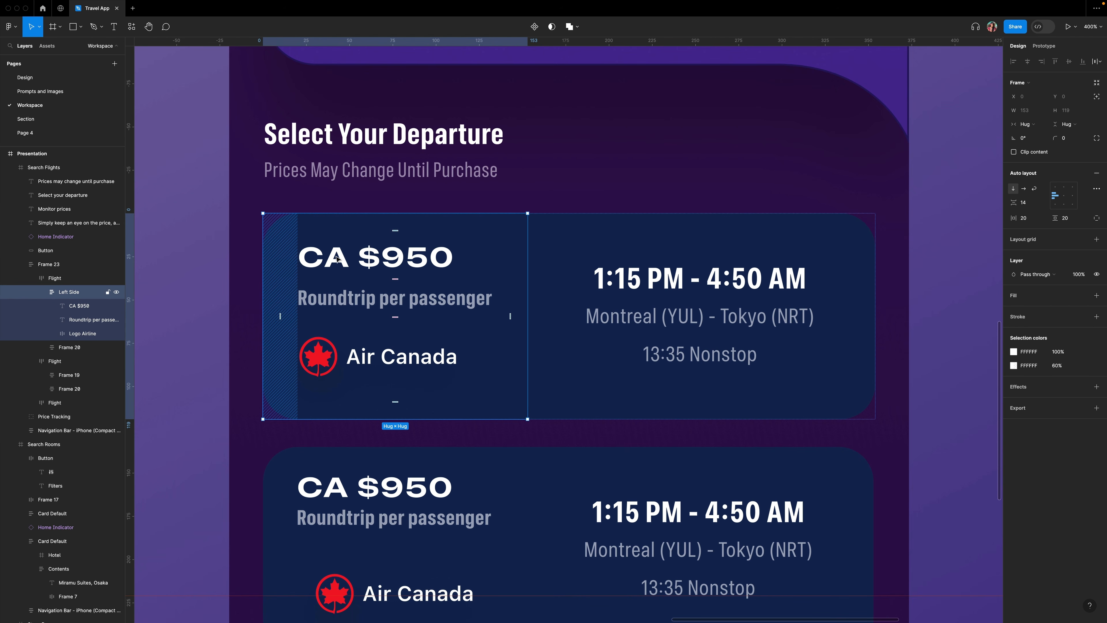
Rename the first flight card's frame with the times and route as Right Side.
click(661, 245)
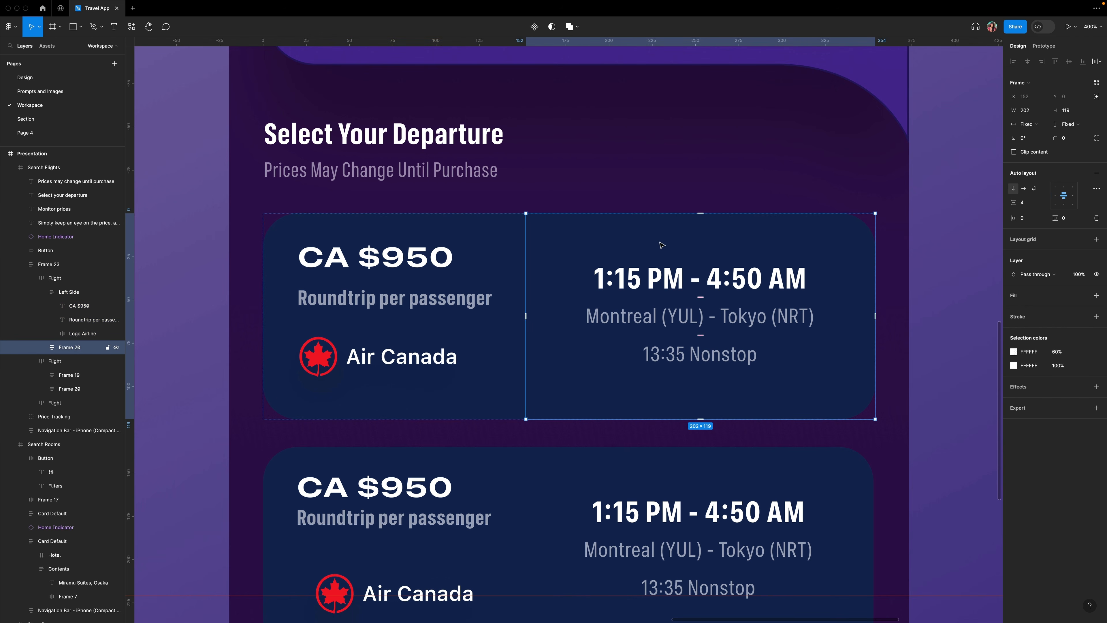
double_click(69, 348)
text(Right Side)
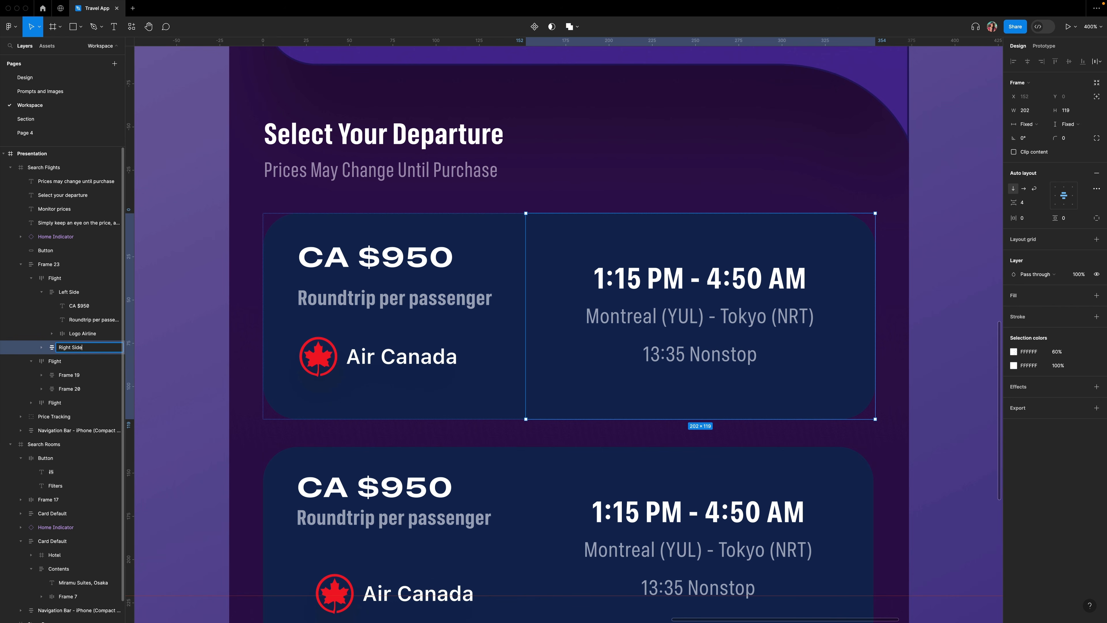
key(Return)
Left-align the Right Side frame's texts and set its horizontal and vertical padding to 20.
click(41, 292)
click(42, 306)
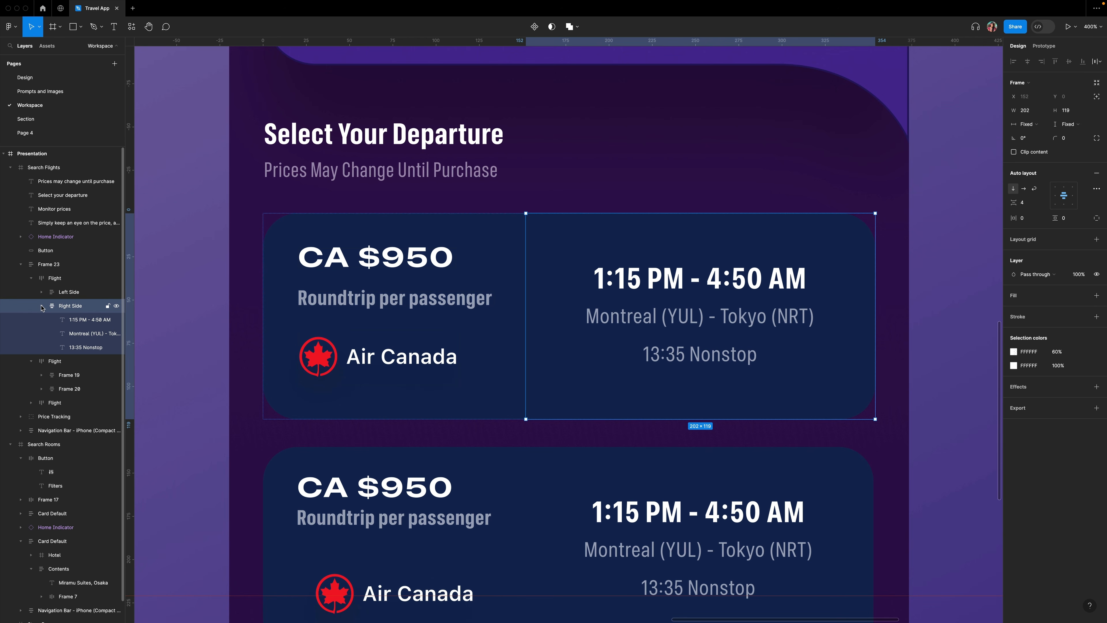
scroll(41, 307, down, 1)
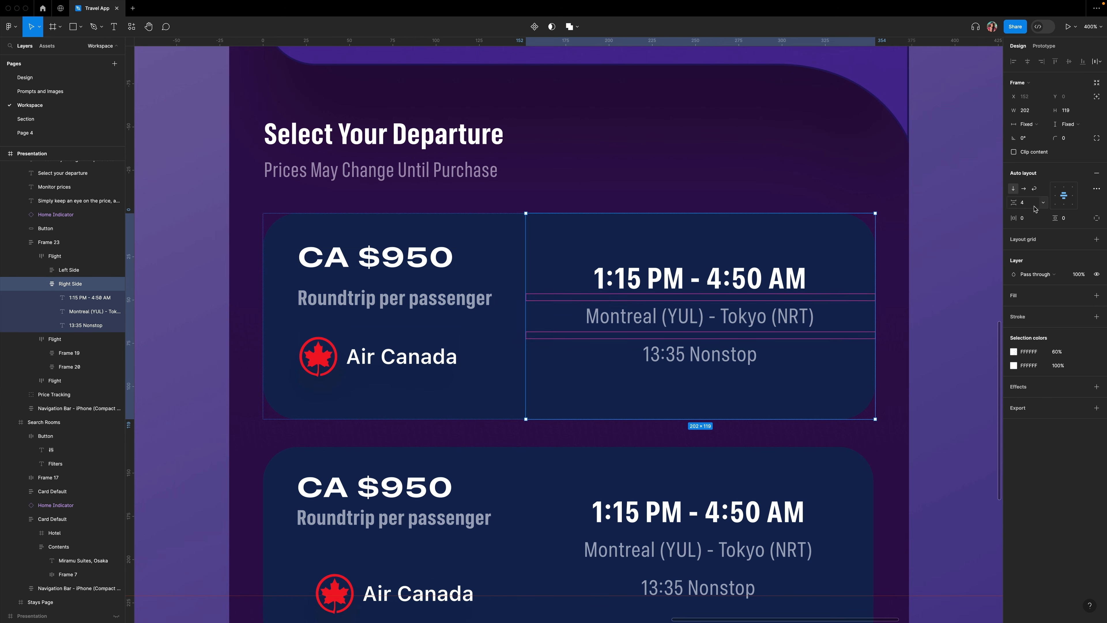
click(1055, 196)
click(1025, 218)
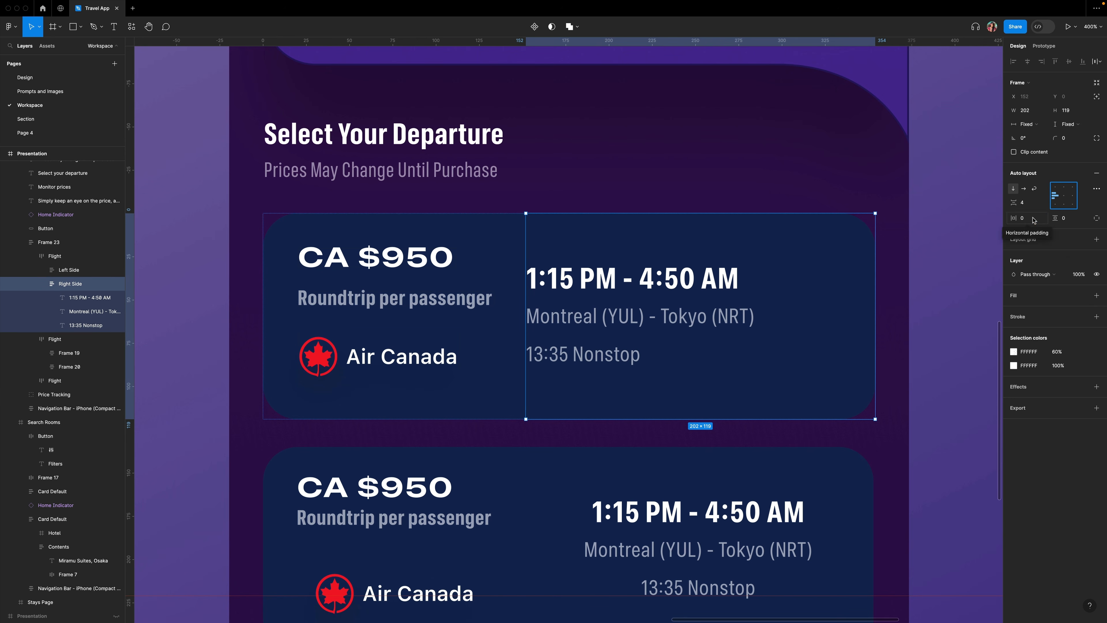
text(20)
key(Tab)
key(Return)
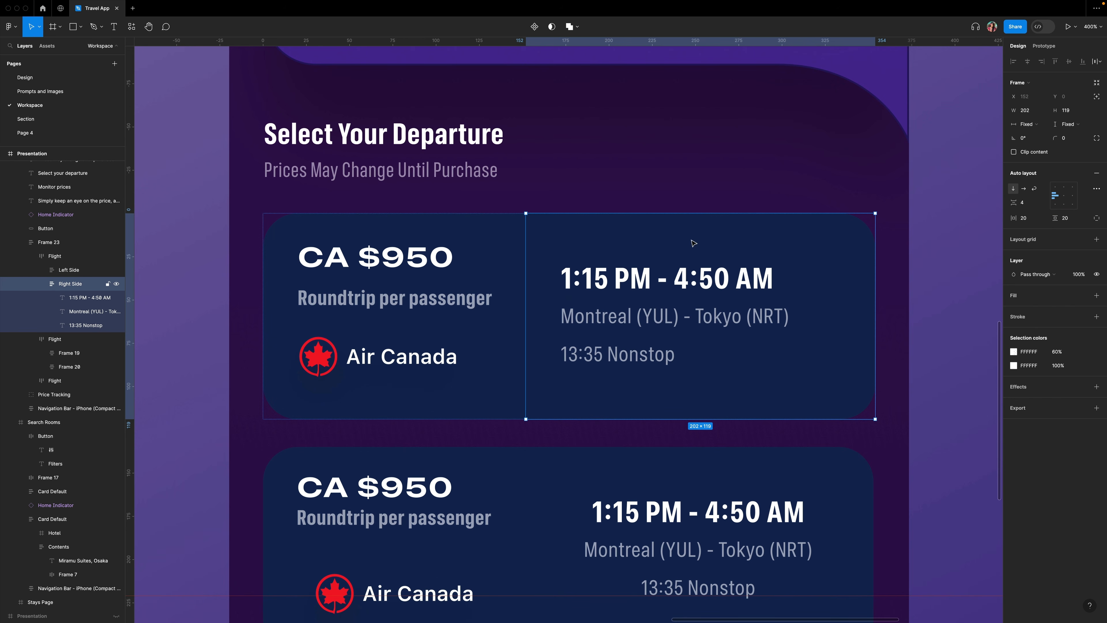
Make the Right Side frame hug its contents in both width and height.
mouse_move(702, 232)
click(664, 278)
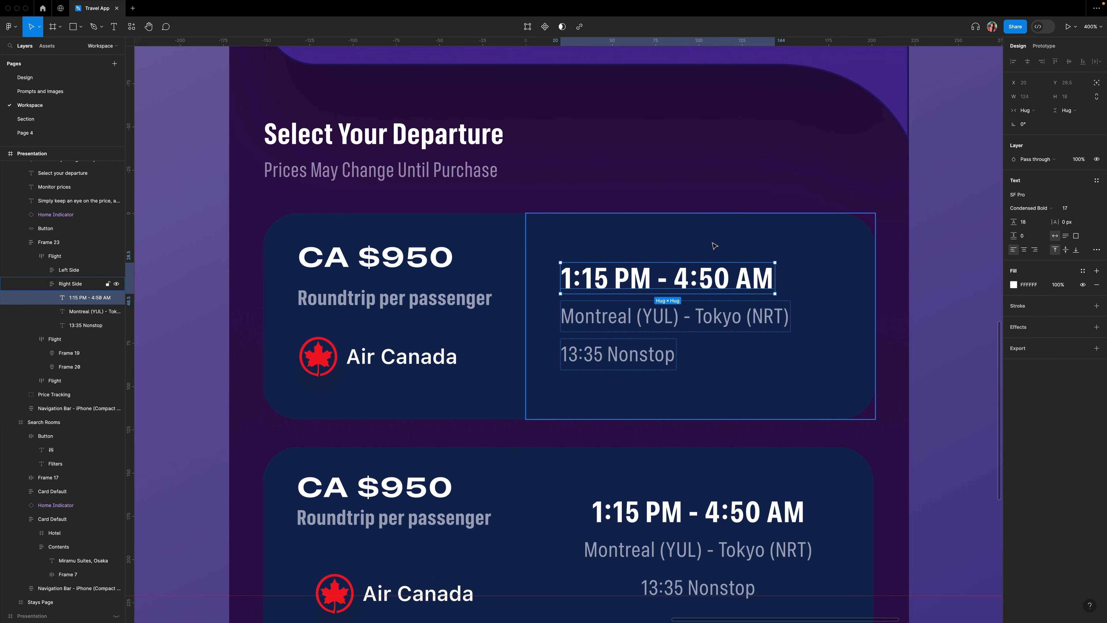
key(Escape)
click(1030, 124)
click(1046, 134)
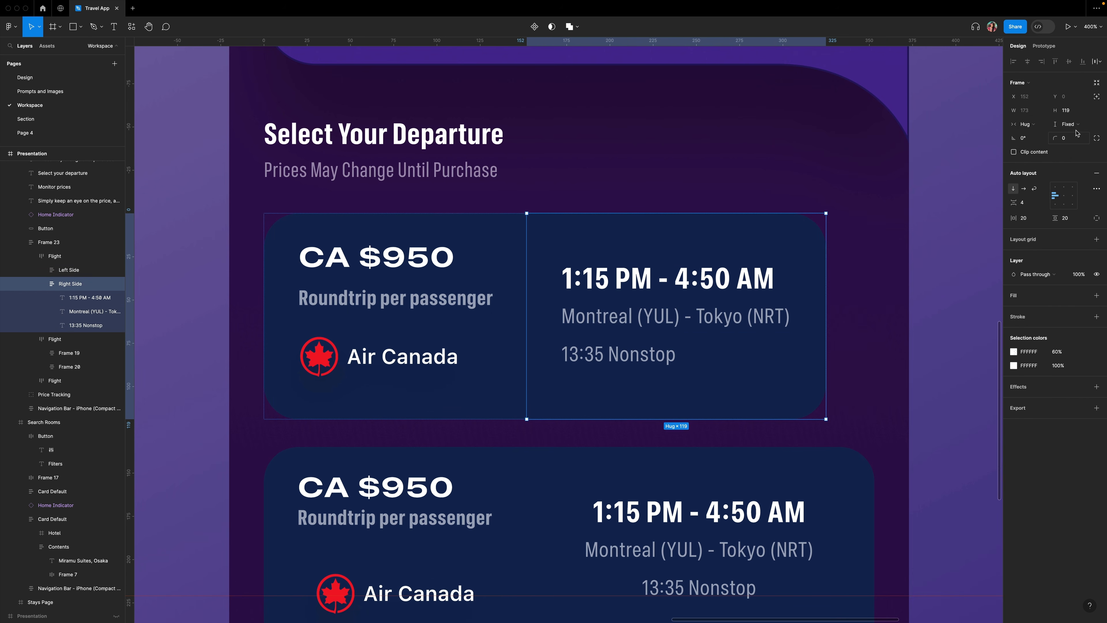
click(1068, 125)
click(1085, 134)
Increase the Right Side frame's item spacing to 13 and its right padding to 48, checking the card's side margins.
drag(678, 323, 680, 346)
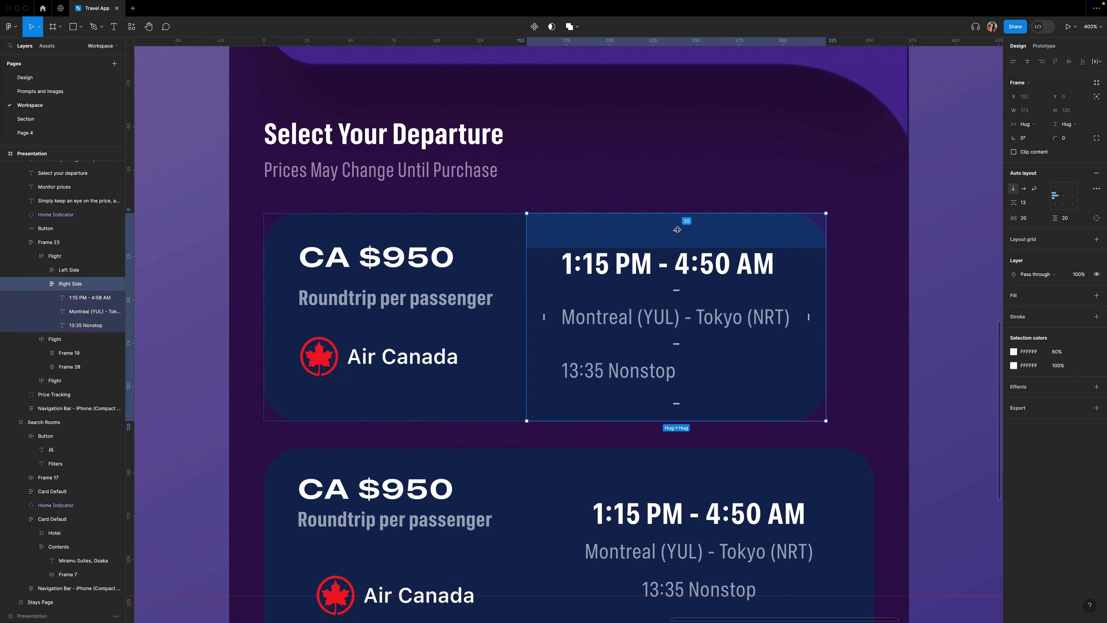
drag(810, 317, 854, 314)
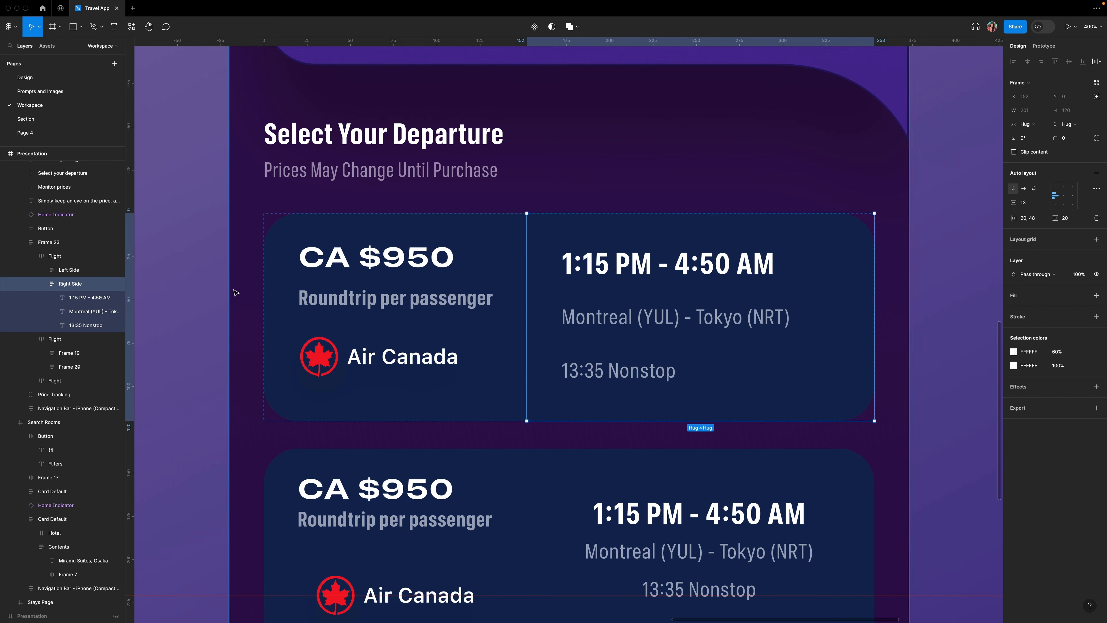
key(Escape)
key(alt)
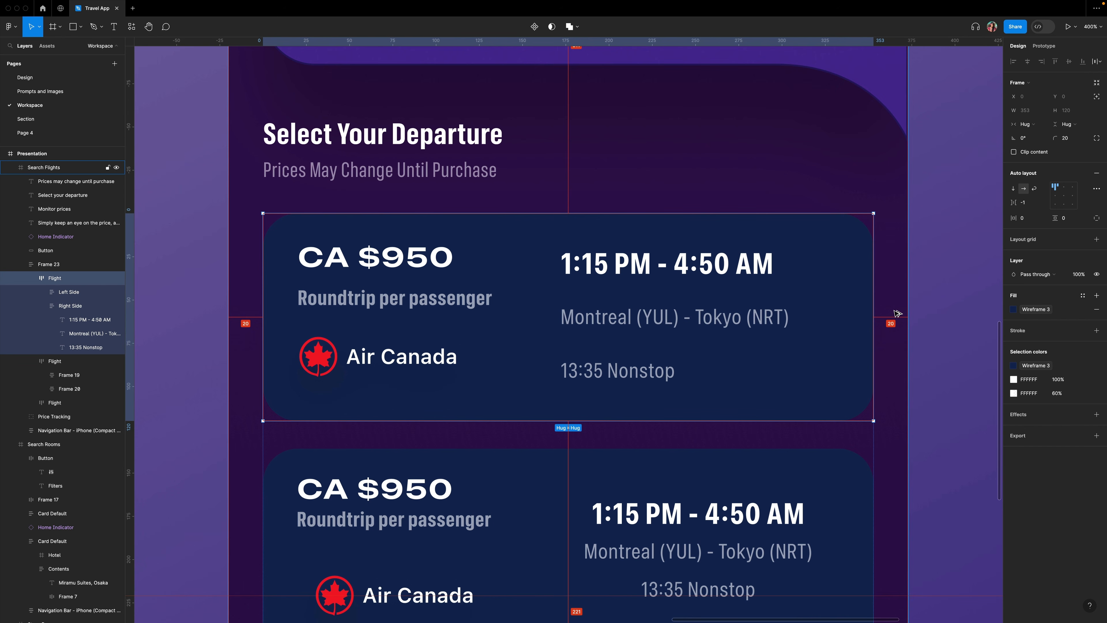
Add a solid fill of color 5C2964 to the Left Side frame of the first flight card.
click(475, 281)
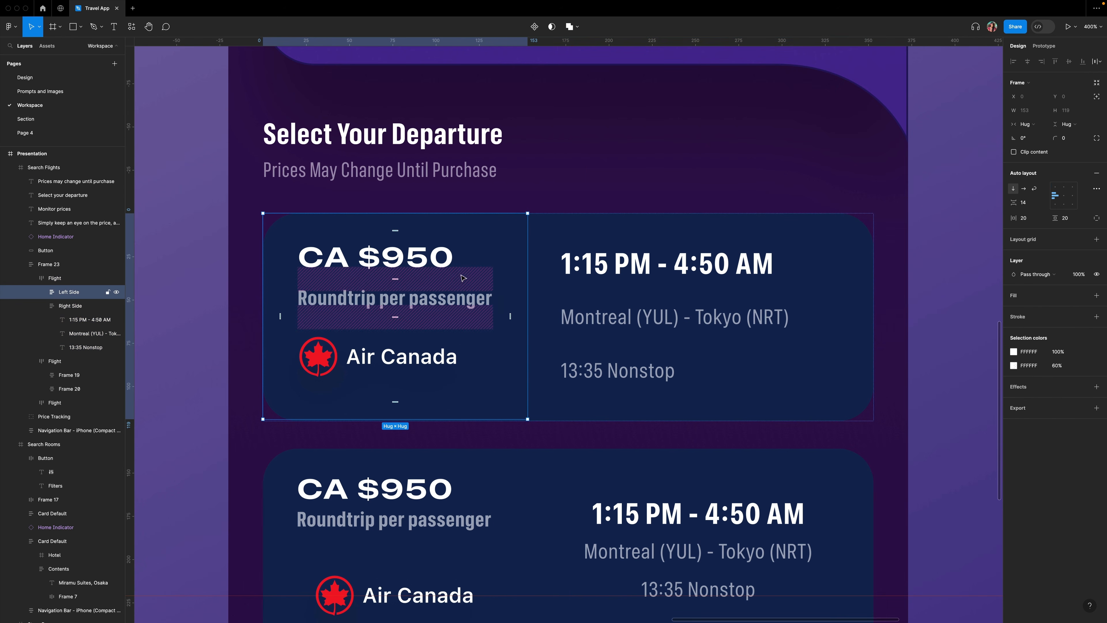
click(1097, 296)
click(1042, 310)
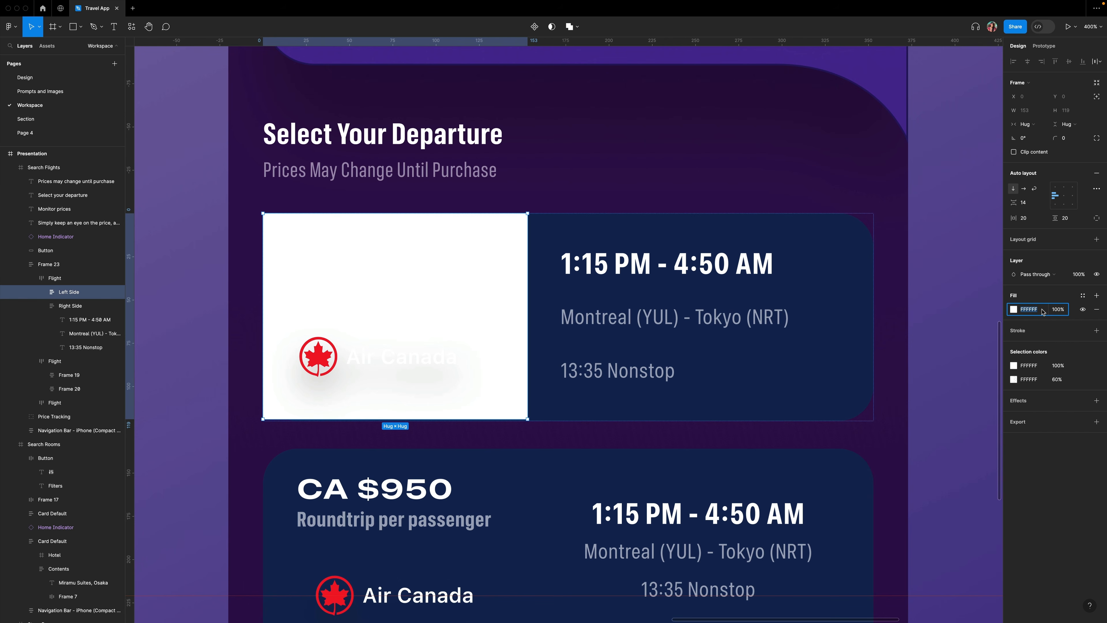
text(5C2964)
key(Return)
Set only the top-left corner radius of the Left Side frame to 20.
click(1097, 138)
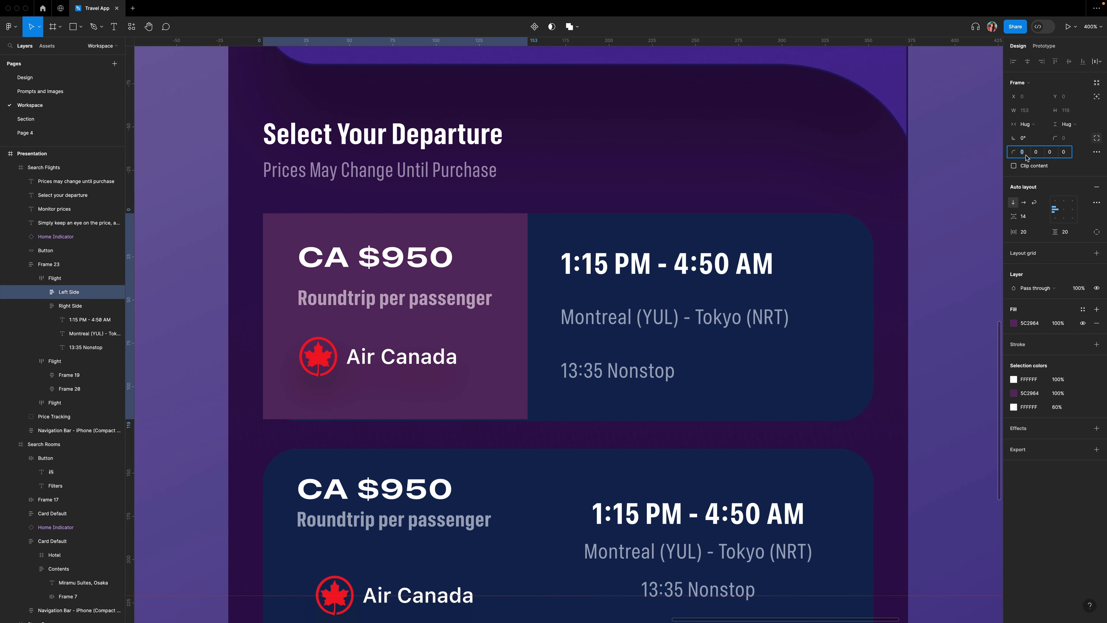
click(1022, 152)
text(20)
key(Return)
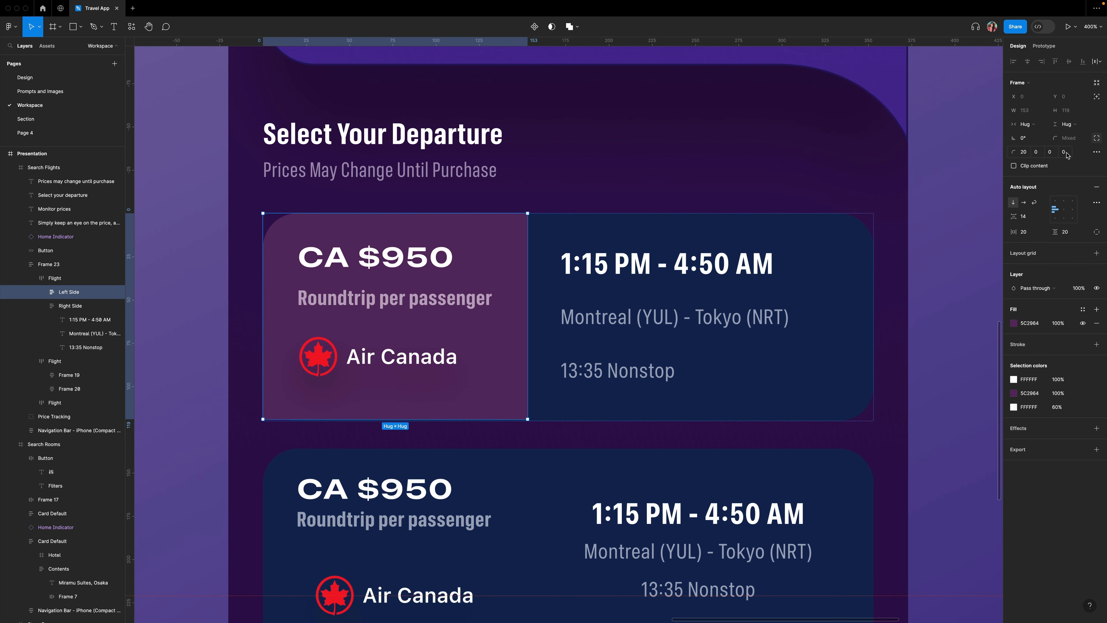
Set the Left Side frame's bottom-left corner radius to 20 and stretch its height to 120 to meet the card's lower edge.
click(1065, 152)
text(20)
key(Return)
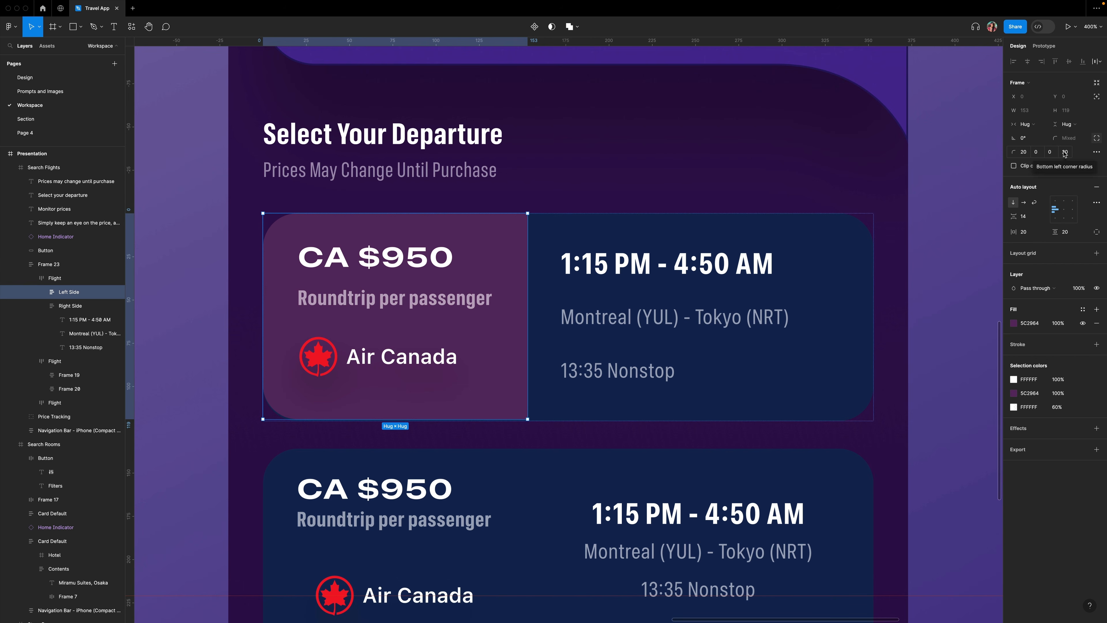
scroll(416, 421, down, 5)
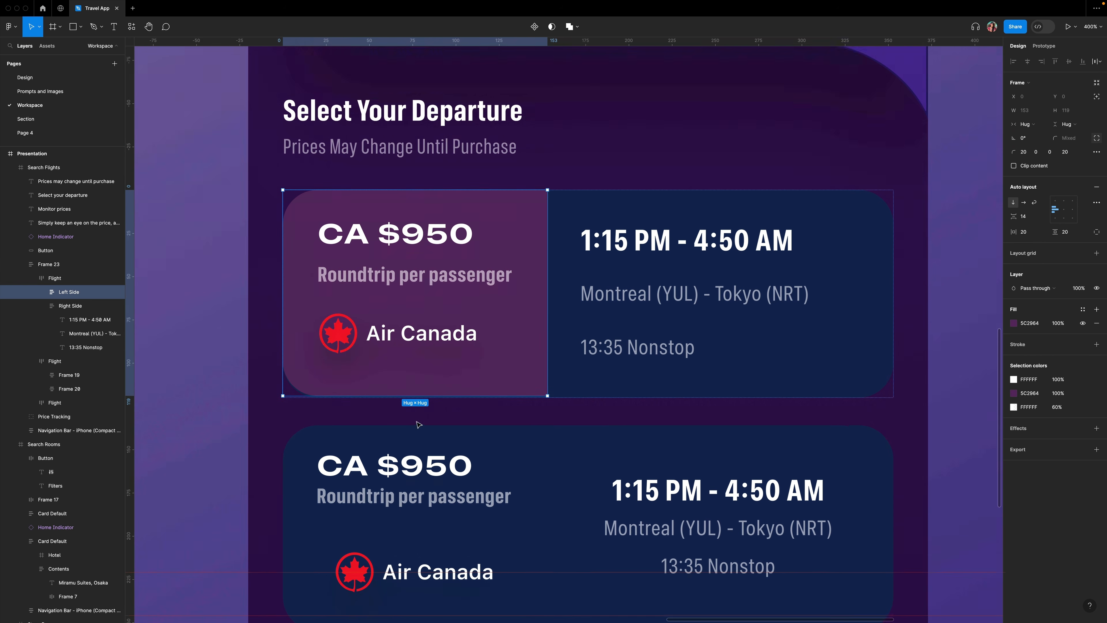
scroll(435, 336, up, 5)
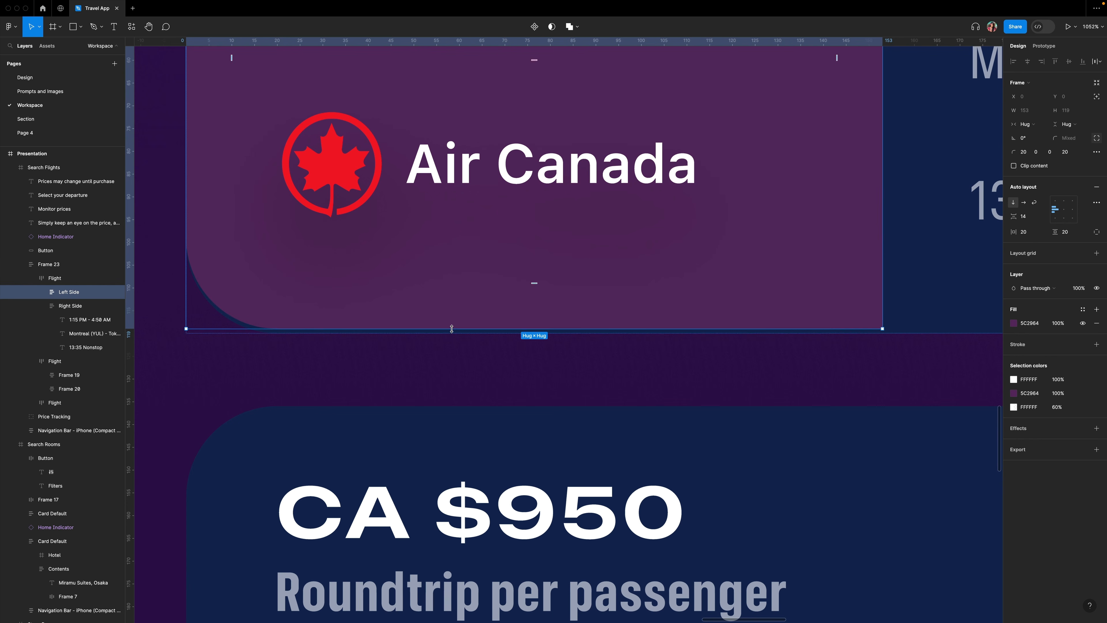
drag(452, 328, 452, 333)
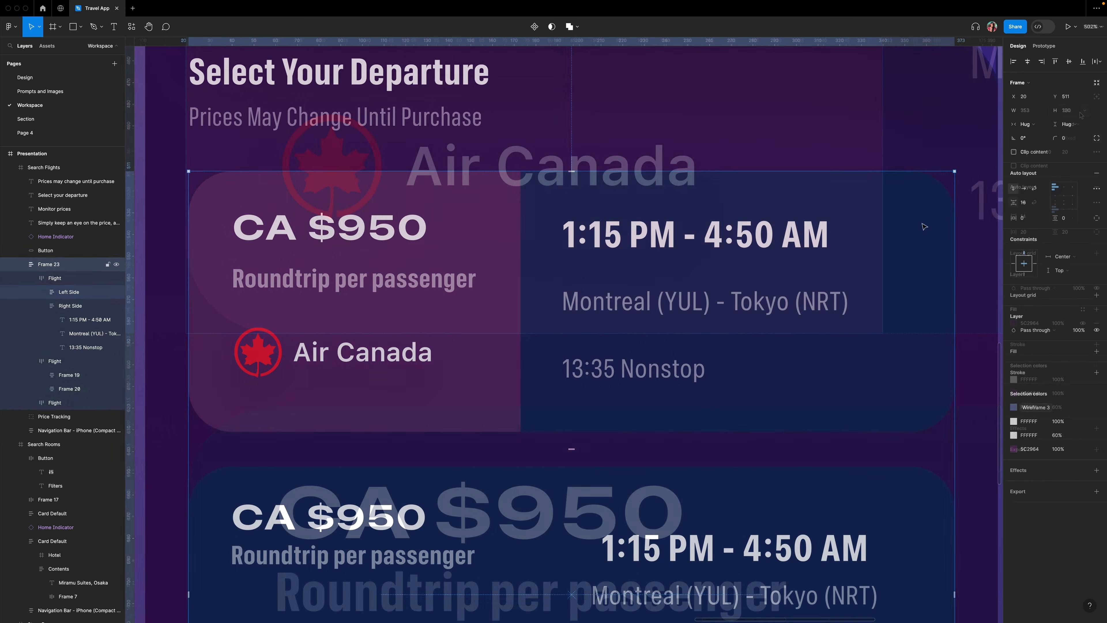
Add a linear gradient fill to the Right Side frame and run it nearly horizontally from the card's left edge to its right edge.
double_click(927, 226)
double_click(927, 226)
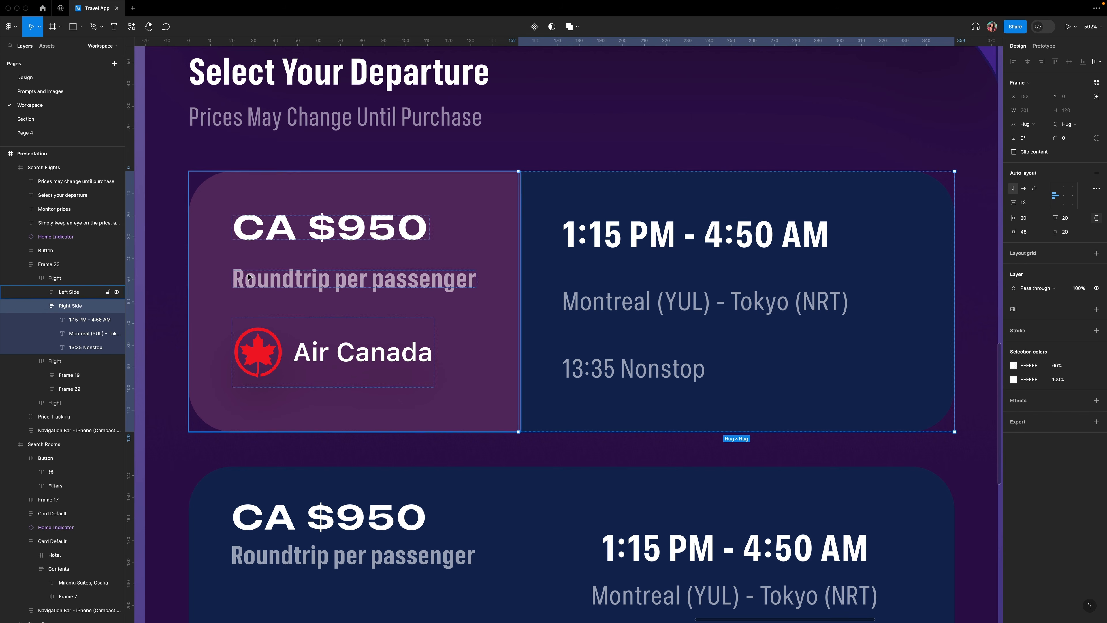
click(1097, 309)
click(1013, 323)
click(921, 342)
drag(744, 171, 149, 257)
scroll(149, 257, right, 3)
drag(794, 422, 792, 299)
scroll(792, 300, left, 4)
drag(200, 257, 214, 288)
Color the Right Side gradient from 2E1646 at the left stop to 5C2964 at 100% opacity at the right stop.
click(958, 539)
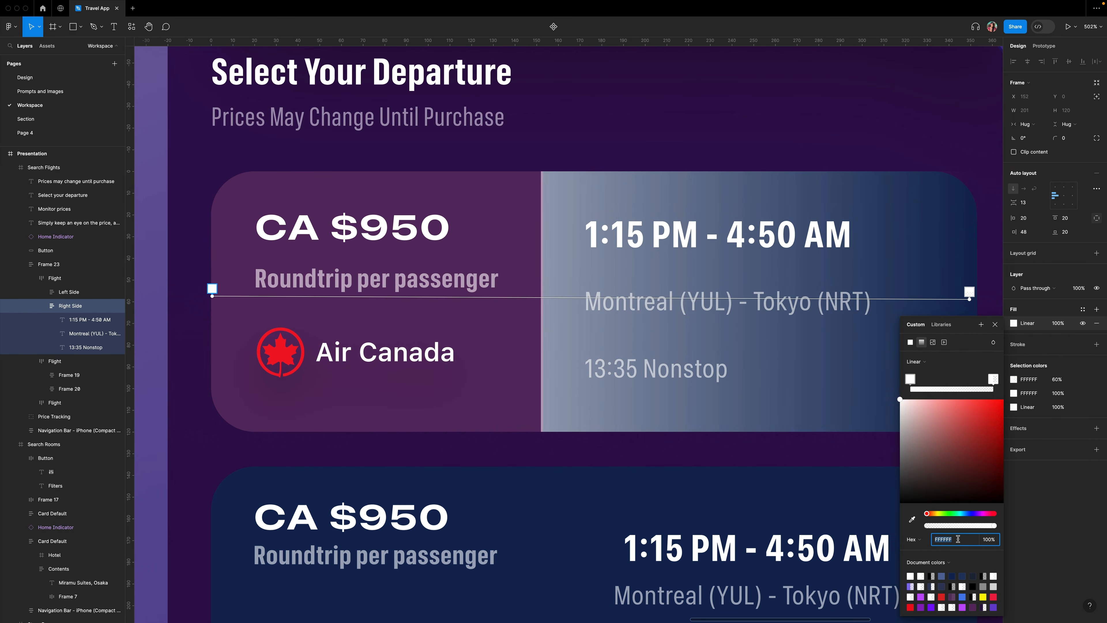
text(2e1646)
key(Return)
click(972, 295)
click(963, 539)
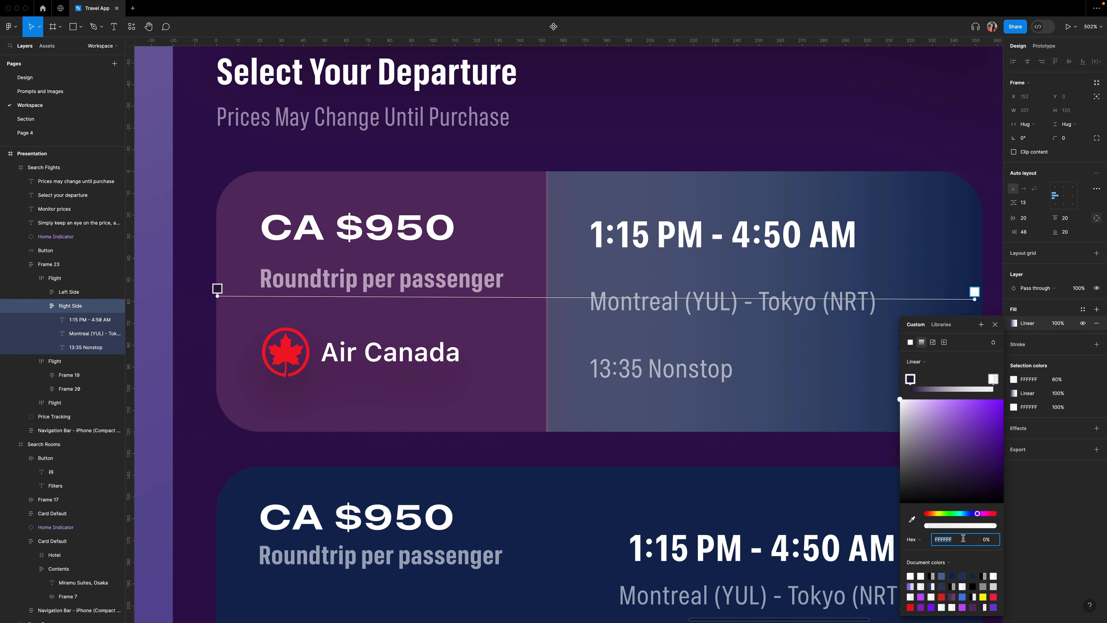
text(5c2964)
key(Return)
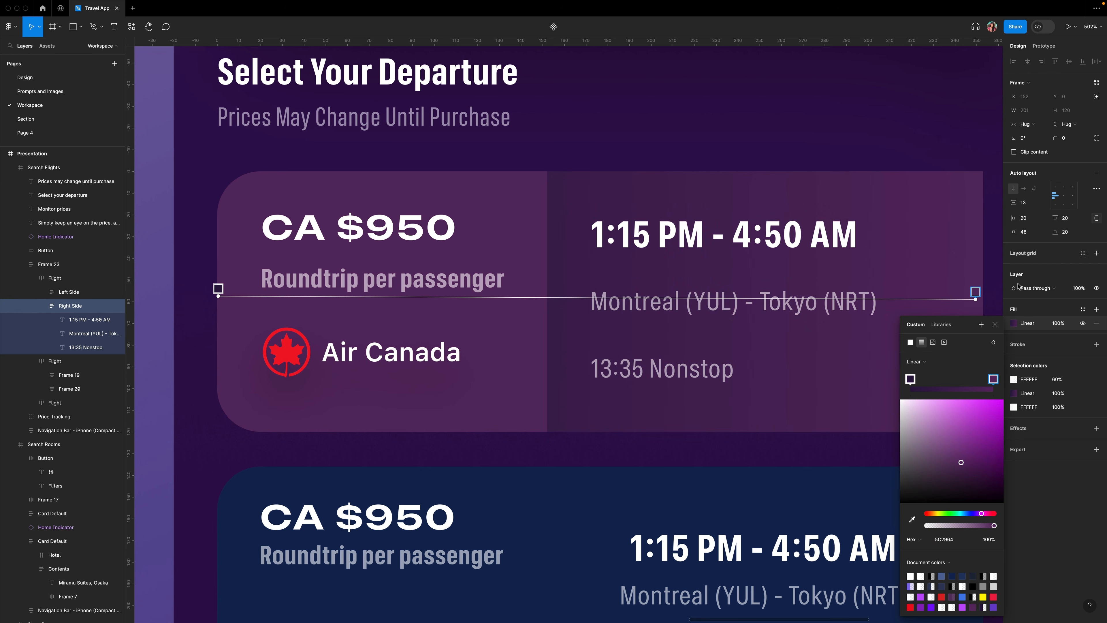
click(995, 324)
Set only the top-right and bottom-right corner radii of the Right Side frame to 20.
click(1097, 137)
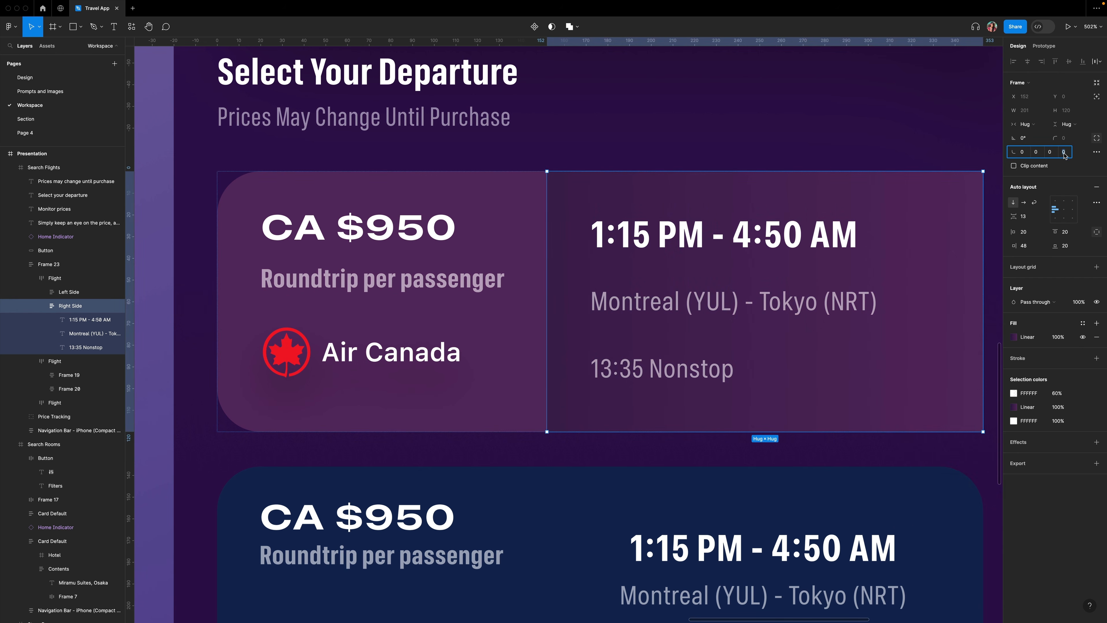
click(1037, 152)
text(20)
key(Return)
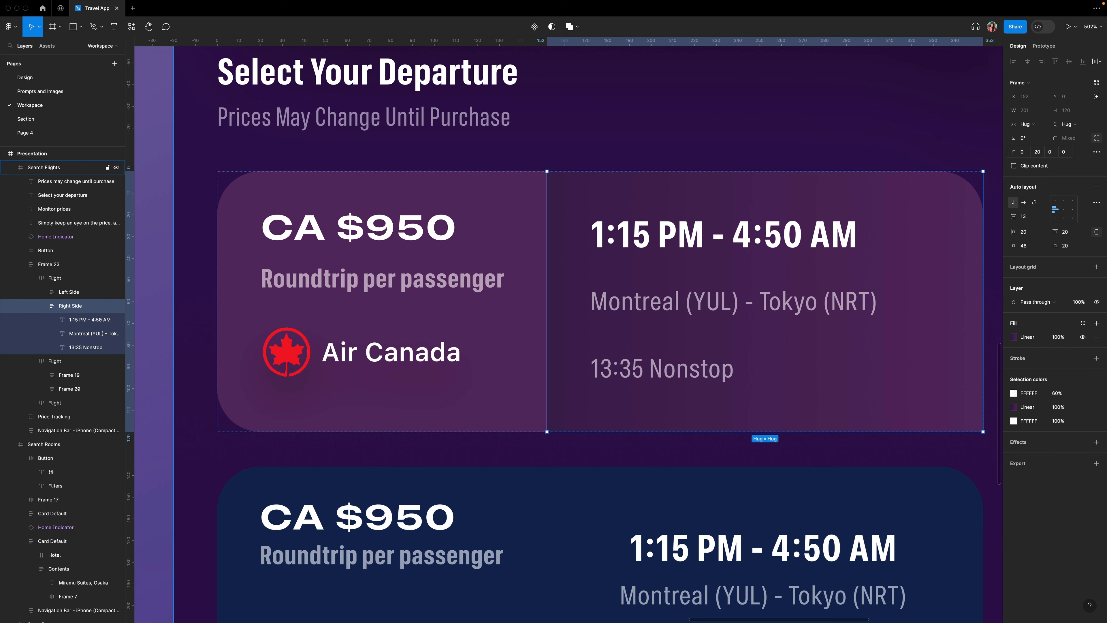
click(1051, 152)
text(20)
key(Return)
Reduce the Left Side frame's 5C2964 fill opacity to 90%.
click(501, 205)
click(1060, 324)
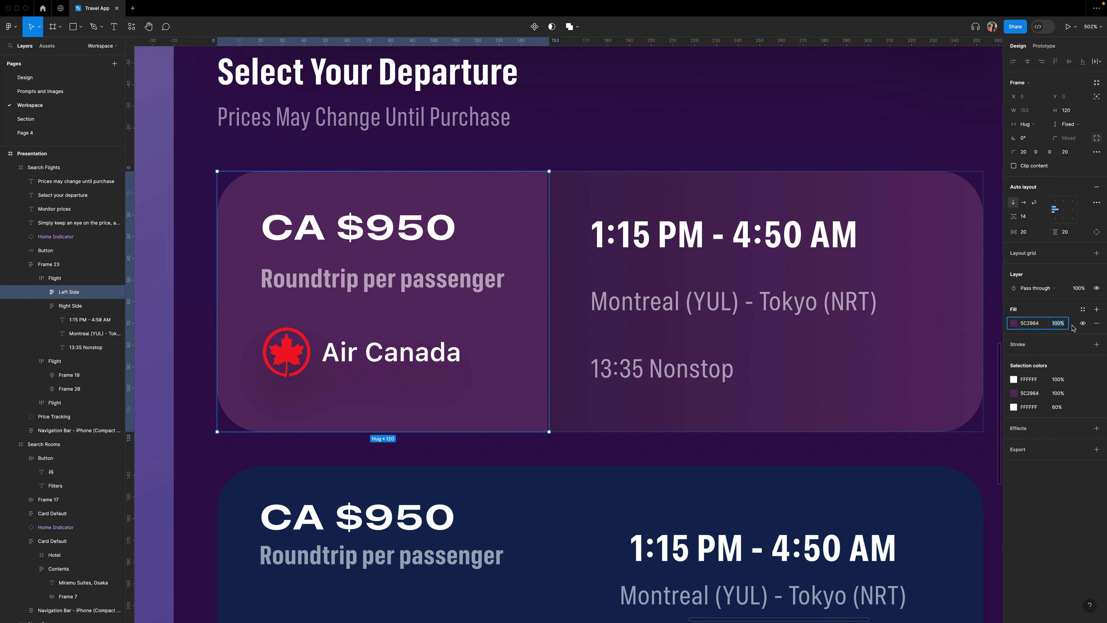
text(90)
key(Return)
click(876, 120)
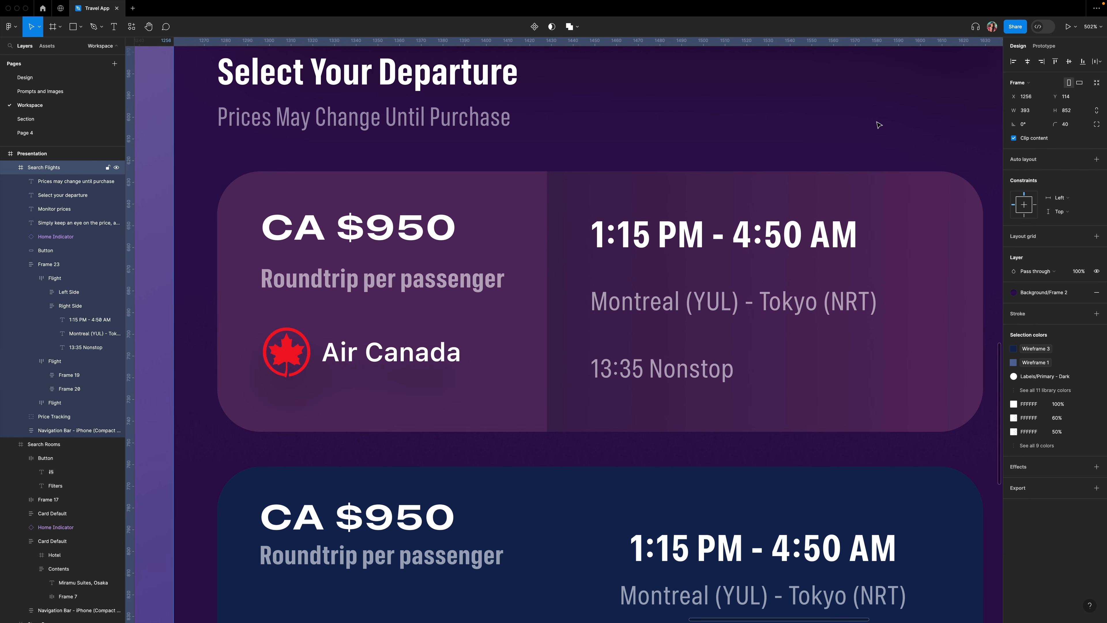
Add a stroke of color 8671EC to the first Flight card.
scroll(801, 457, up, 2)
double_click(800, 457)
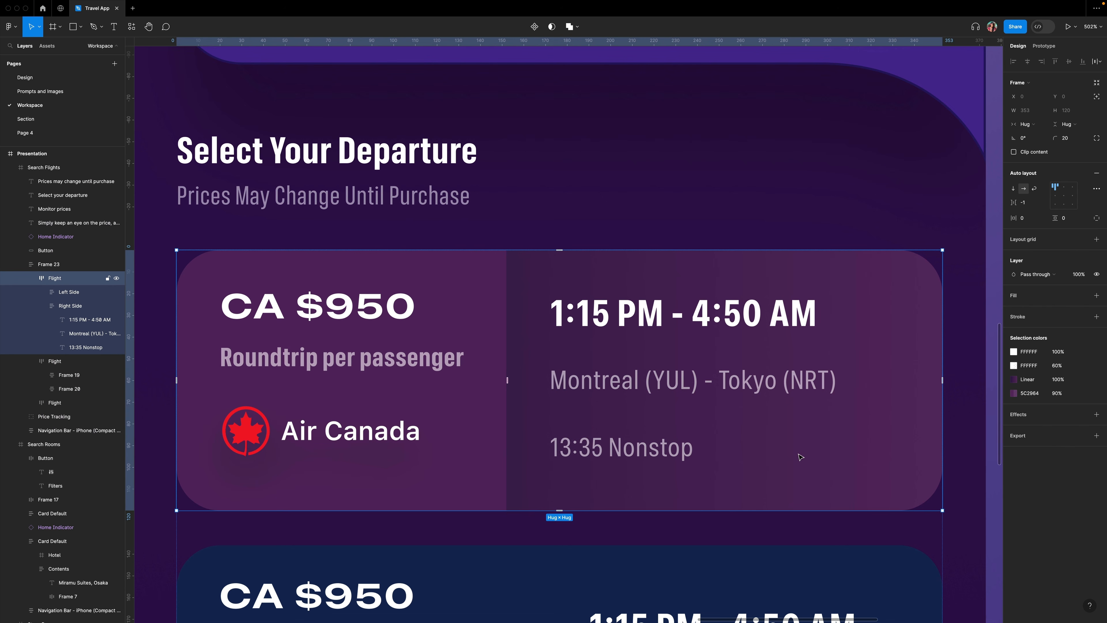
click(1097, 316)
click(1029, 331)
text(86)
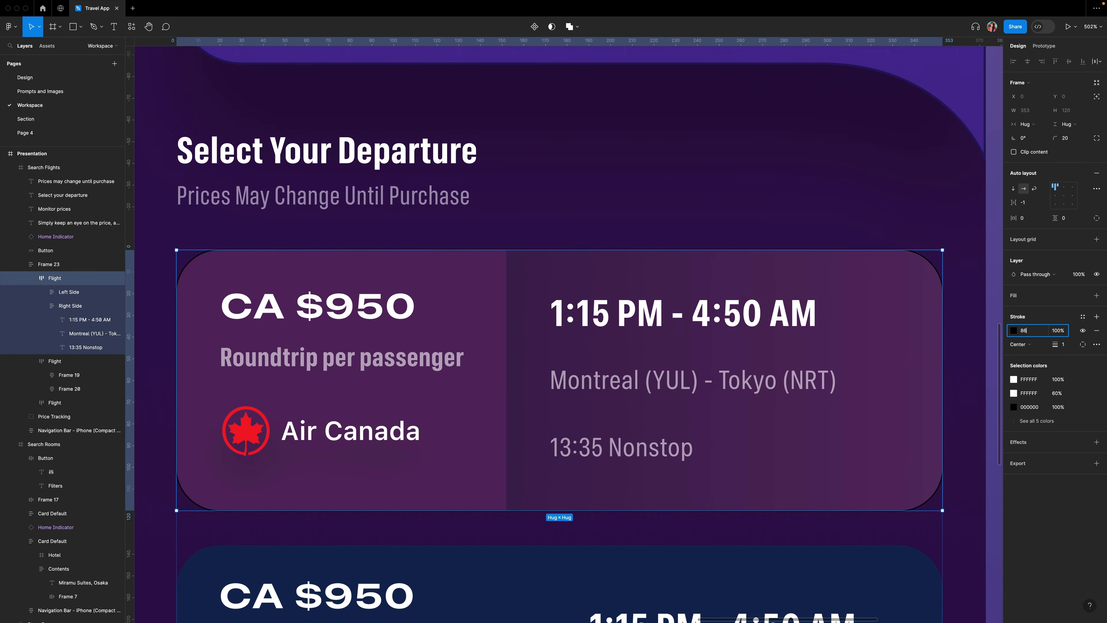
text(71EC)
key(Return)
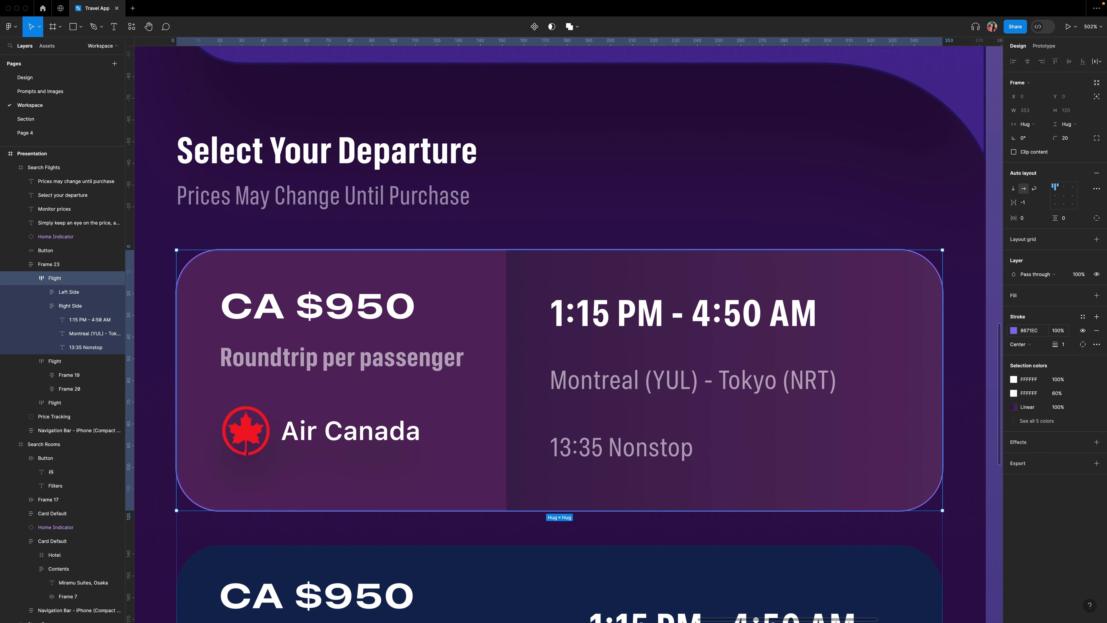
Set the Flight card's stroke opacity to 20% and align the stroke inside.
click(1063, 332)
text(20)
key(Return)
click(1019, 344)
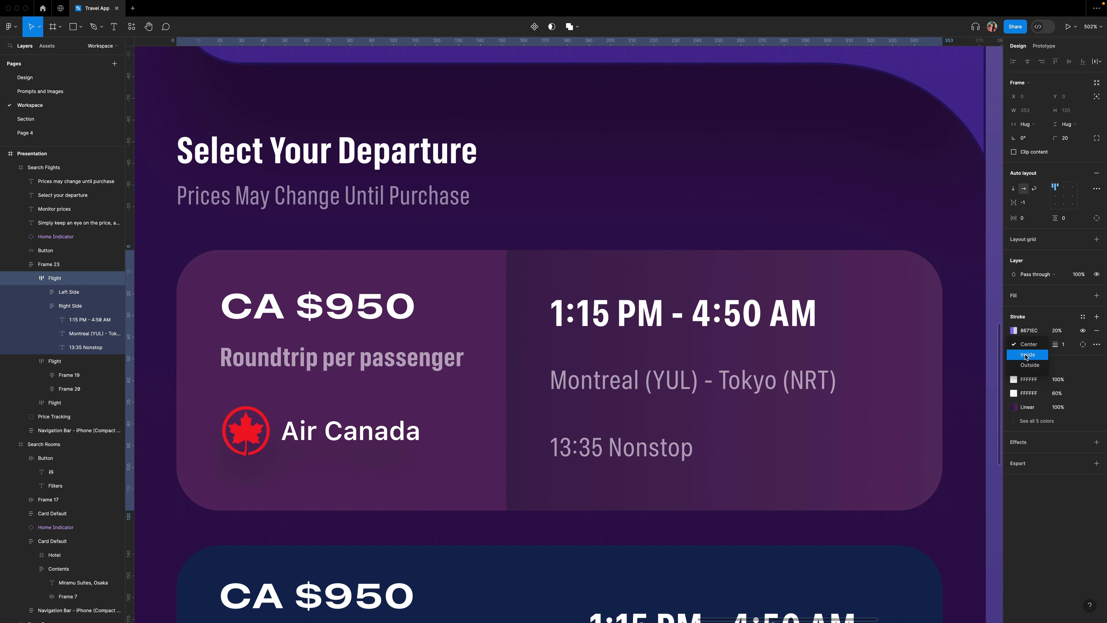
click(1026, 355)
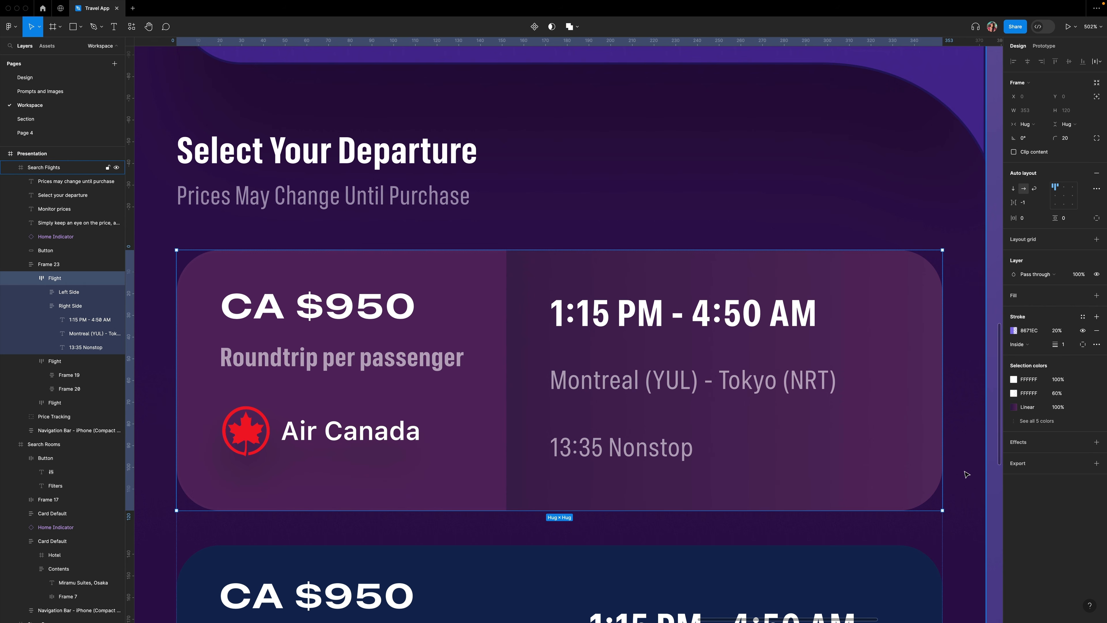
Clip the Flight card's content and add a drop shadow with Y 10, blur 20 and 30% opacity.
click(1014, 152)
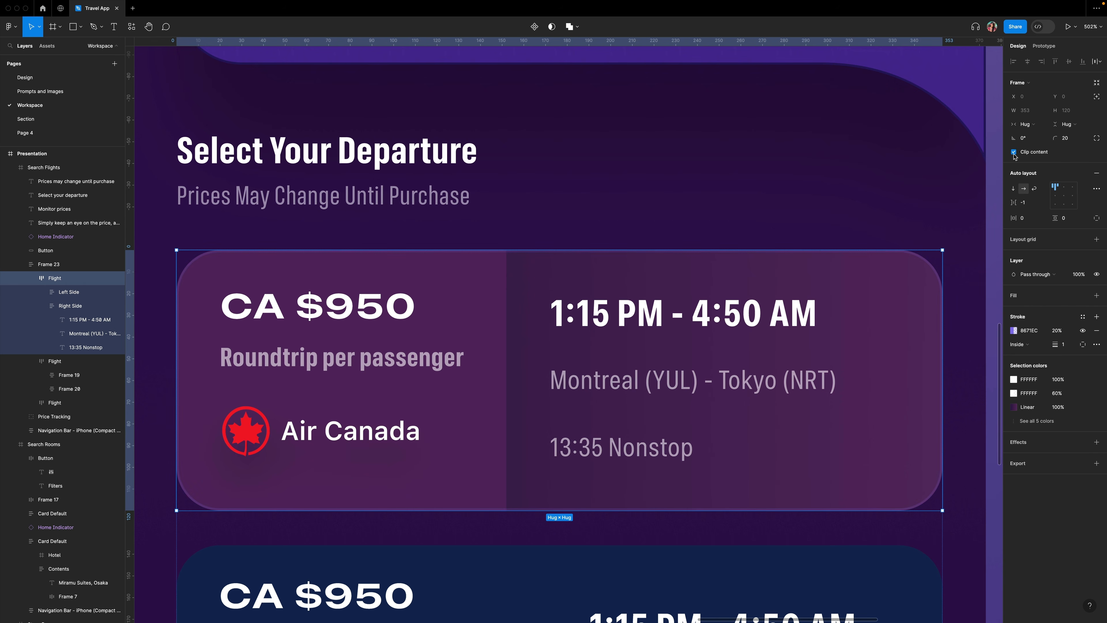
click(1097, 441)
click(1014, 456)
click(920, 491)
text(10)
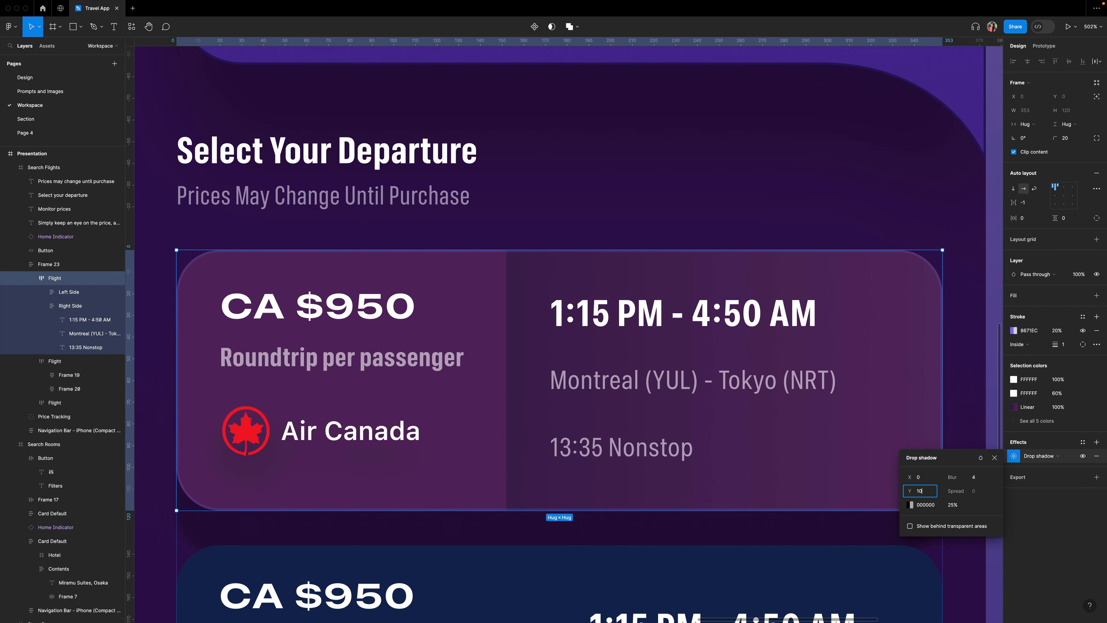
click(974, 476)
text(20)
key(Return)
click(955, 506)
text(30)
key(Return)
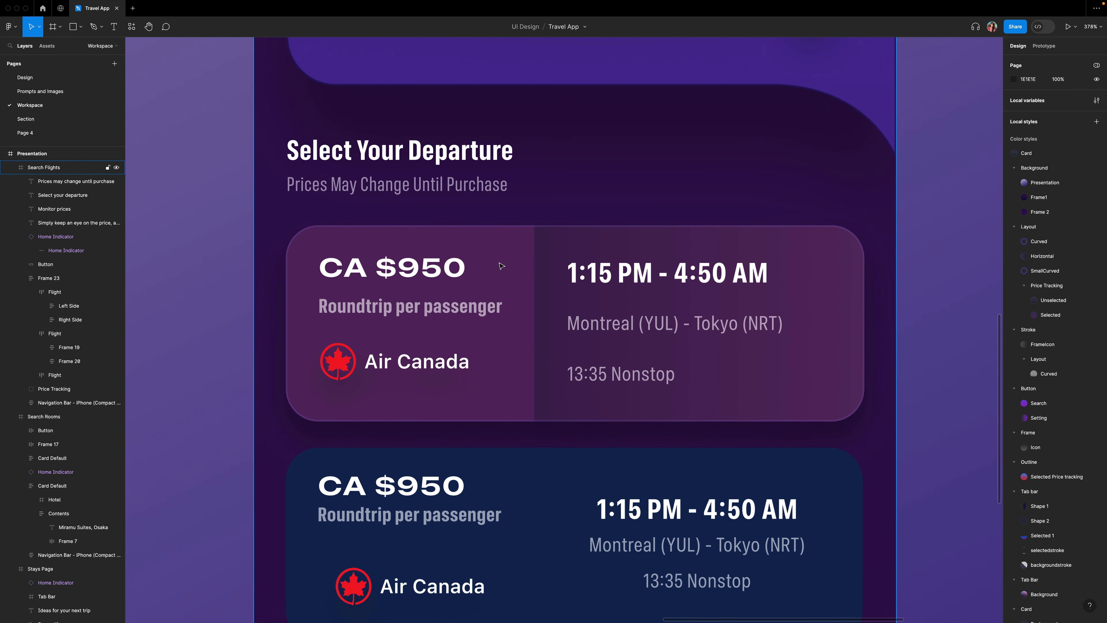
Draw a line beside the first flight card and set its length to 120 and its rotation to -90°.
key(l)
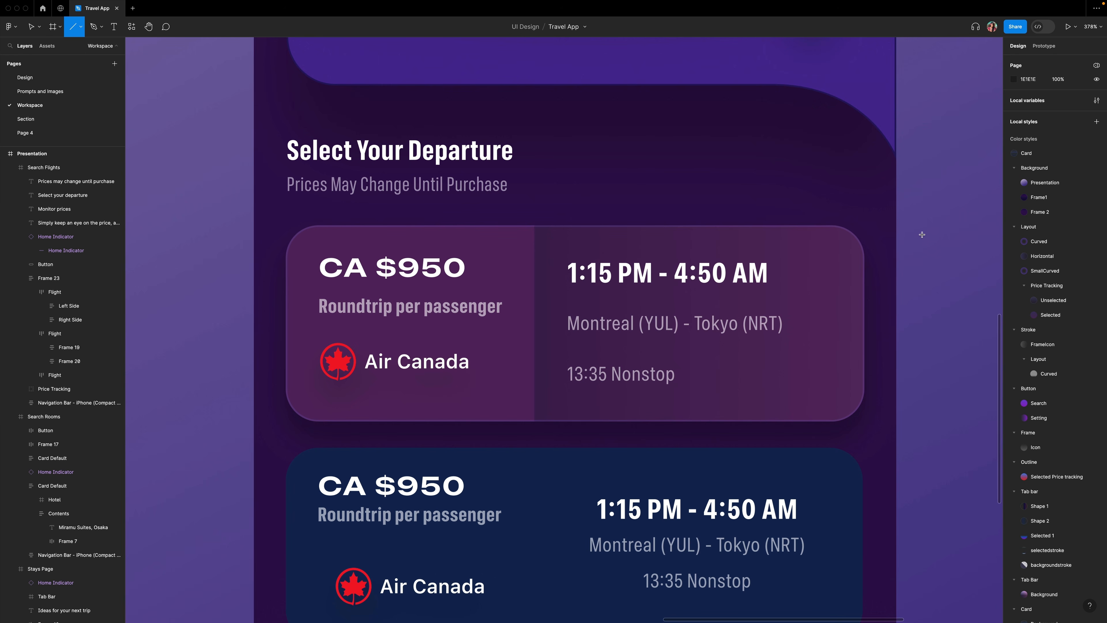
drag(922, 233, 925, 405)
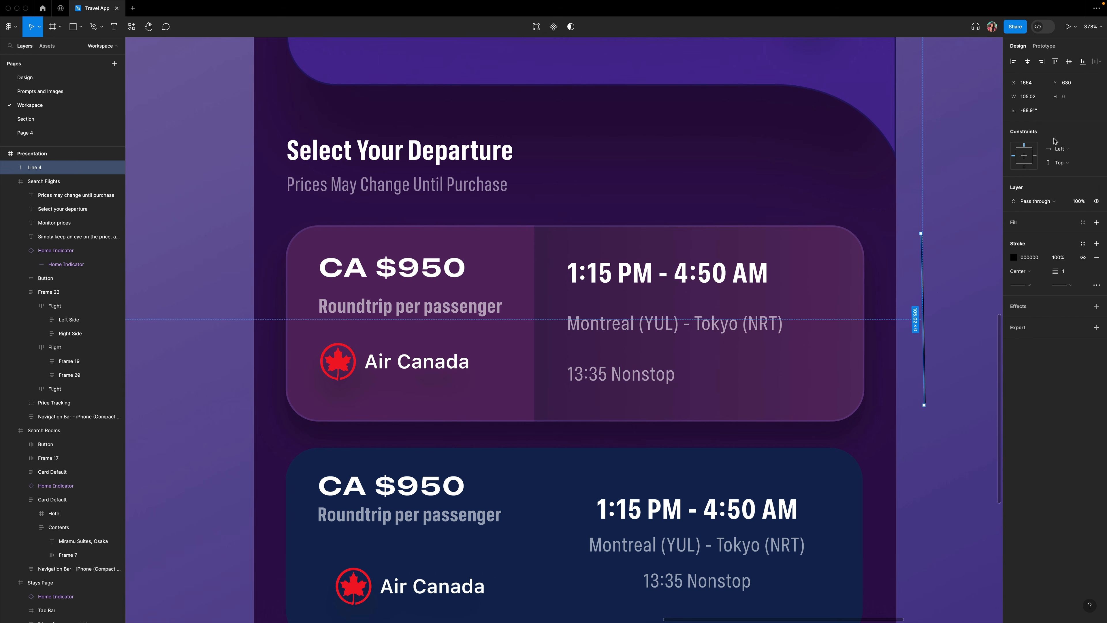
click(1039, 97)
text(120)
key(Return)
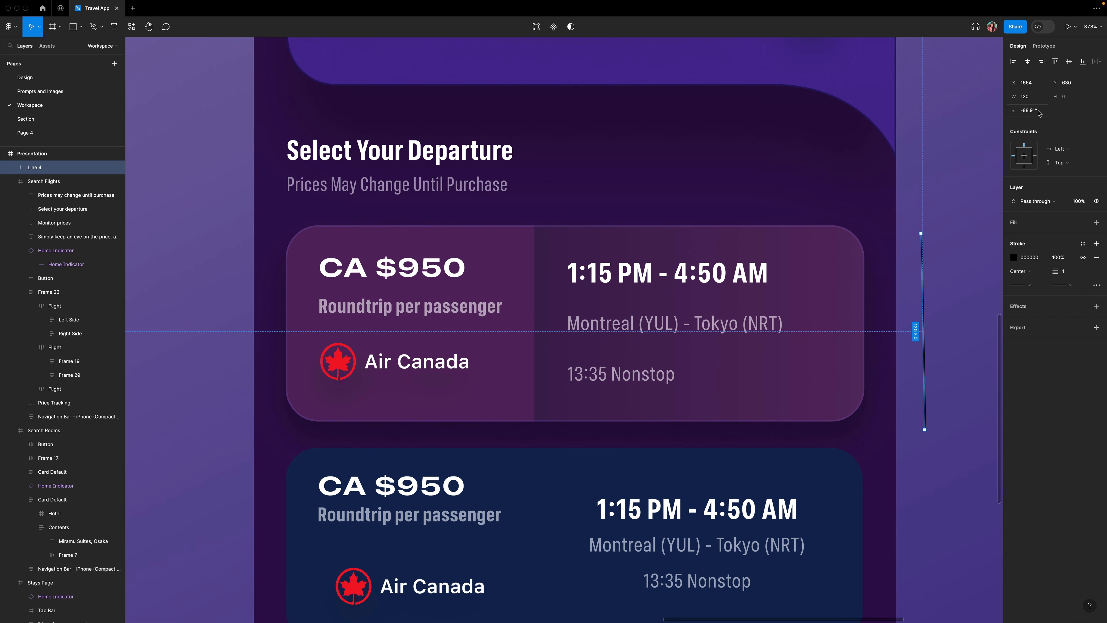
click(1040, 112)
text(-90)
key(Return)
Move the line into the first Flight card between the Left Side and Right Side frames and rename it "separator".
drag(899, 301, 533, 293)
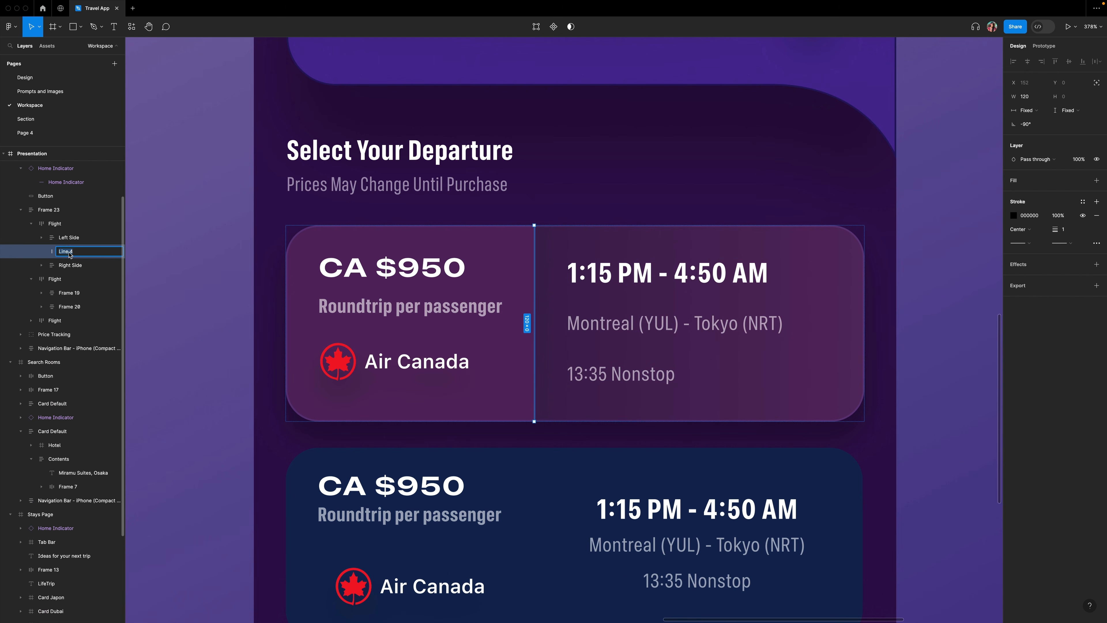
text(separator)
key(Return)
Set the Flight card's auto layout canvas stacking to First on top.
scroll(537, 258, up, 5)
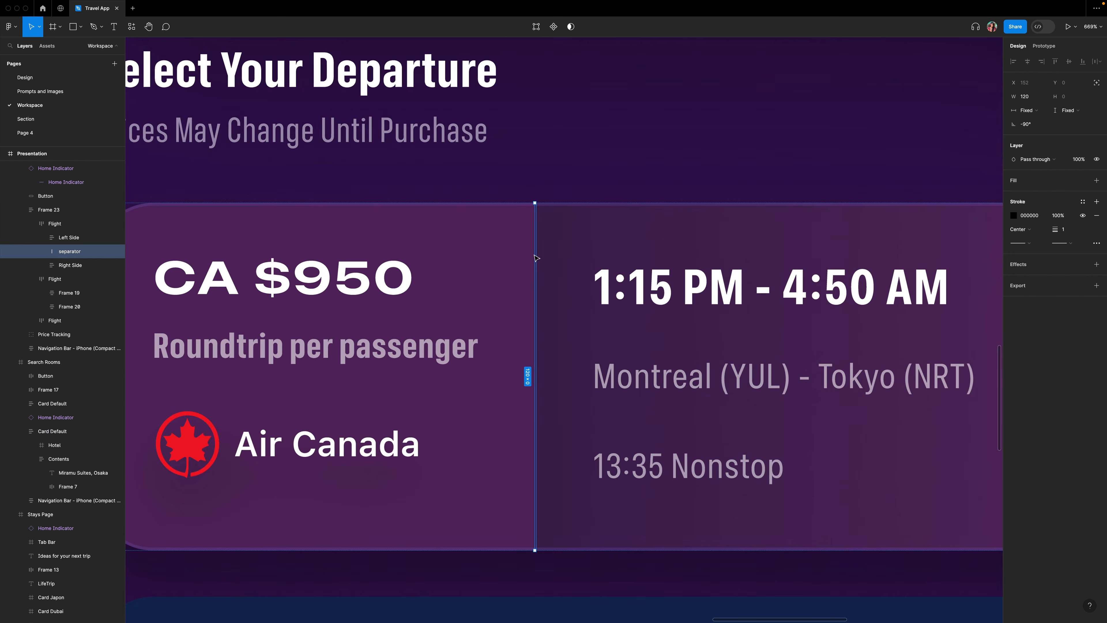
key(Escape)
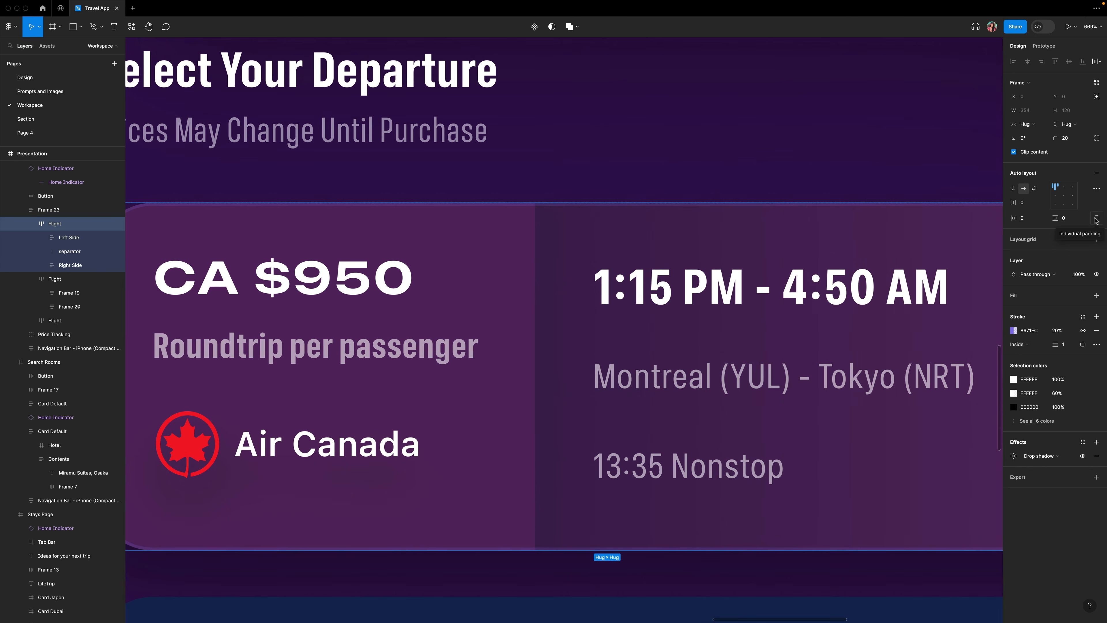
click(1096, 188)
click(978, 276)
click(975, 266)
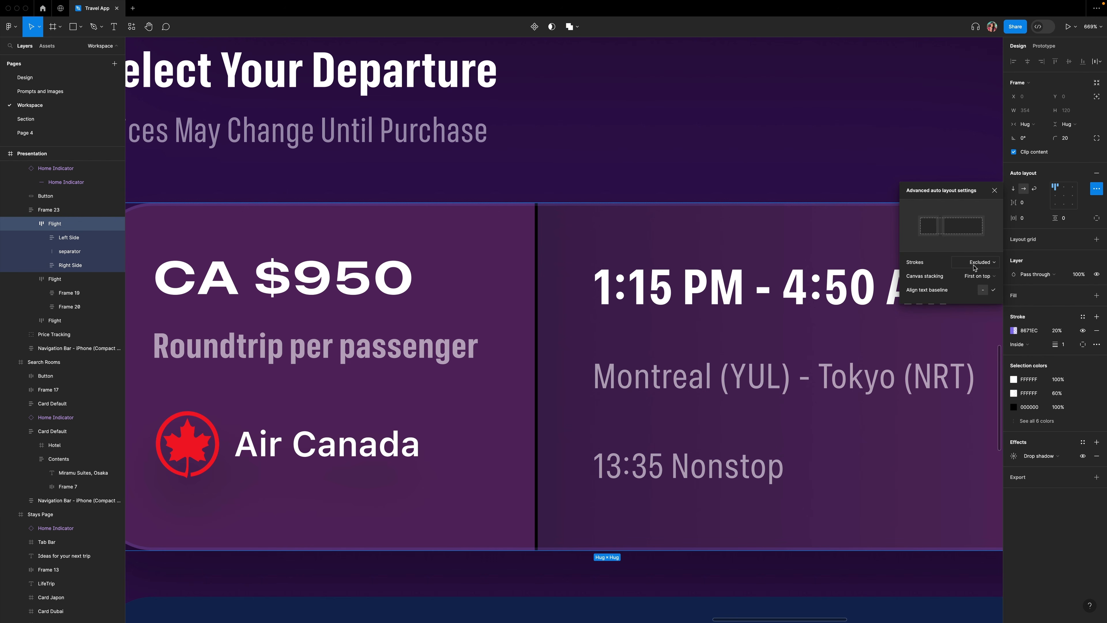
Change the separator's stroke style to Dash with a dash of 4 and a gap of 4.
click(59, 253)
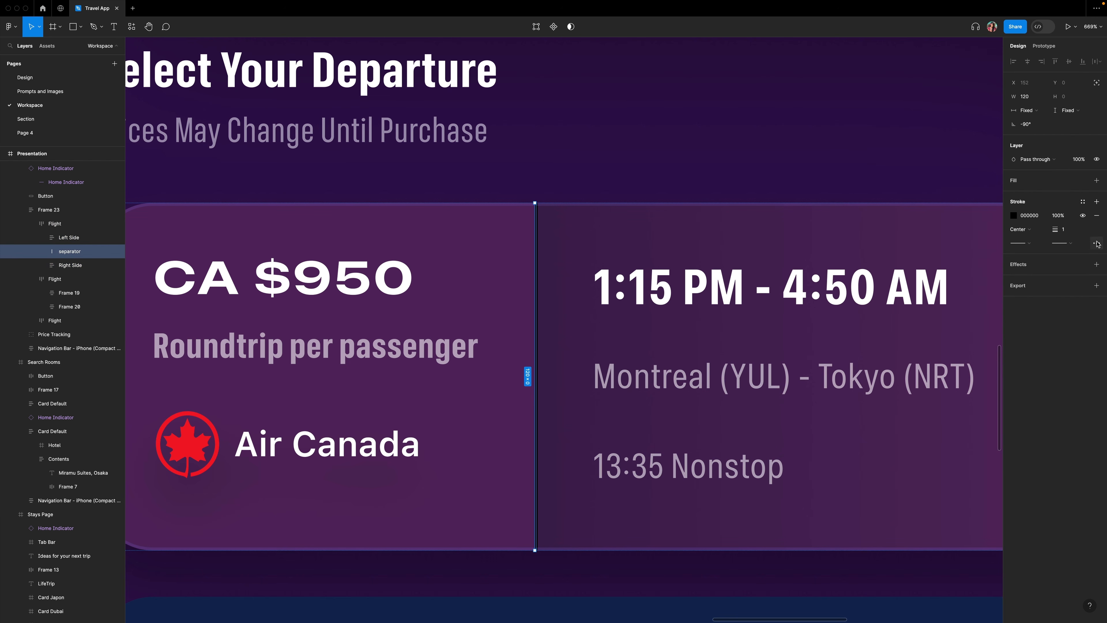
click(1097, 244)
click(992, 265)
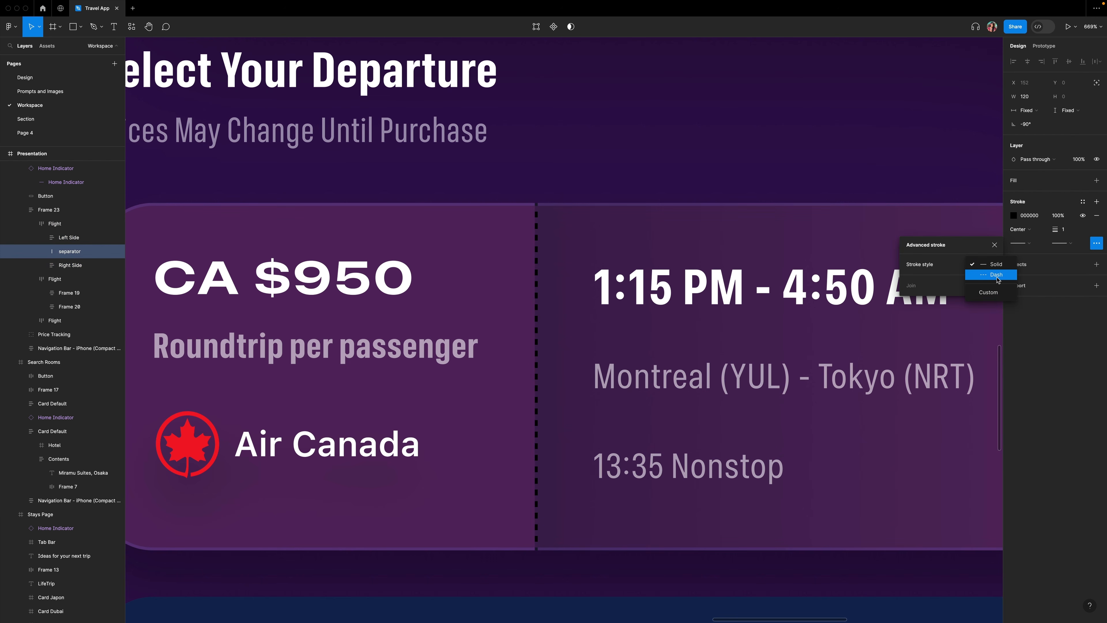
click(997, 278)
text(4)
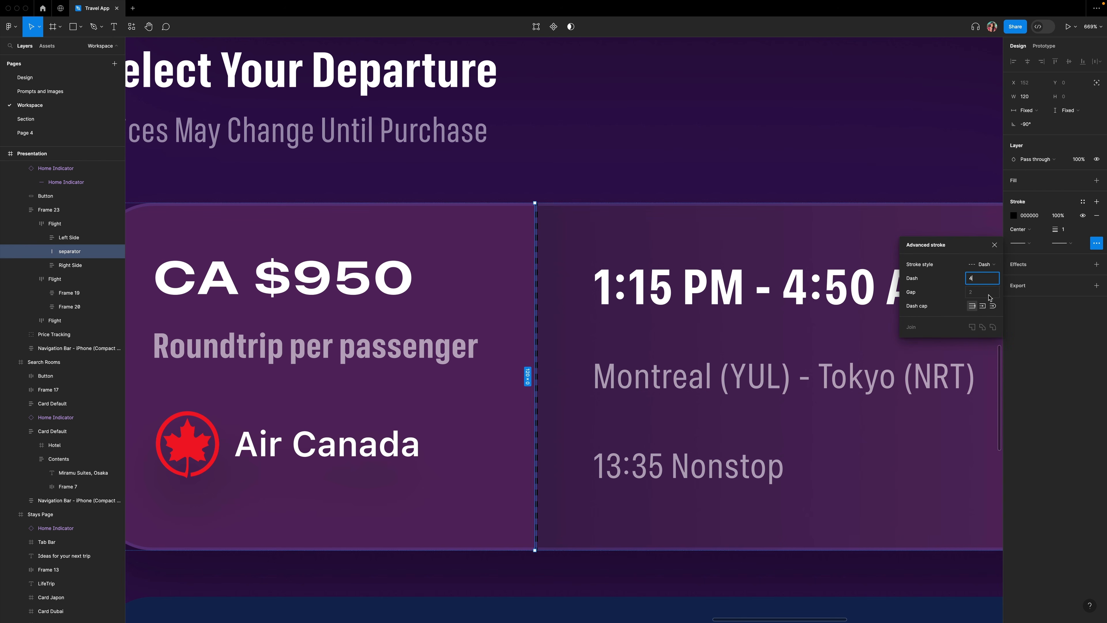
click(987, 293)
text(4)
key(Return)
Add a drop shadow to the separator with X 0.5, Y 0, blur 0 and color FFFFFF at 25%.
click(1097, 265)
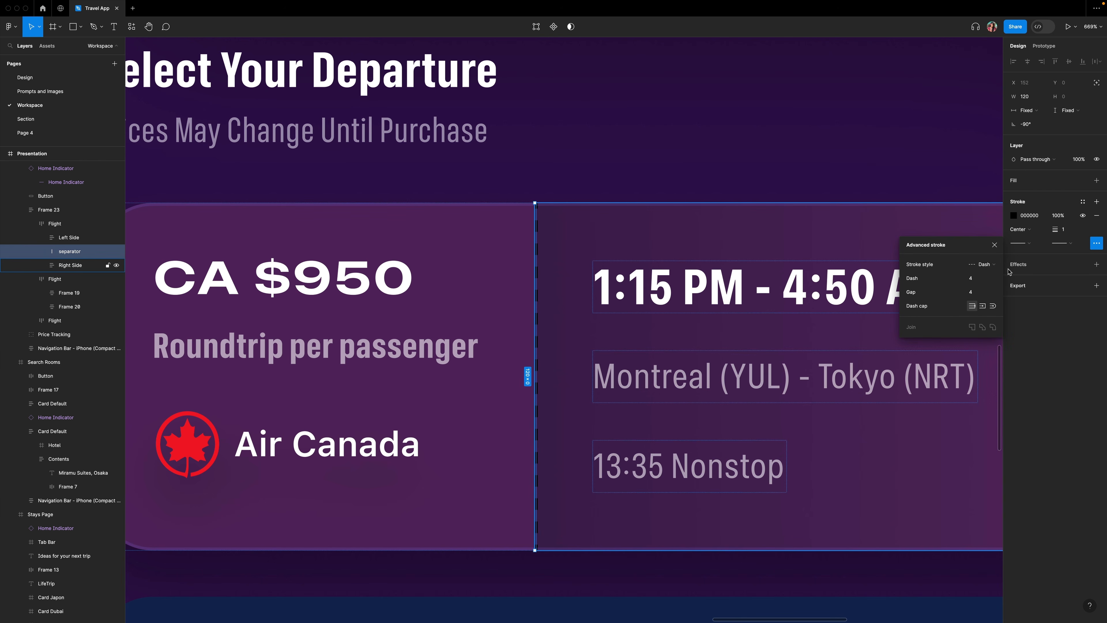
click(1014, 278)
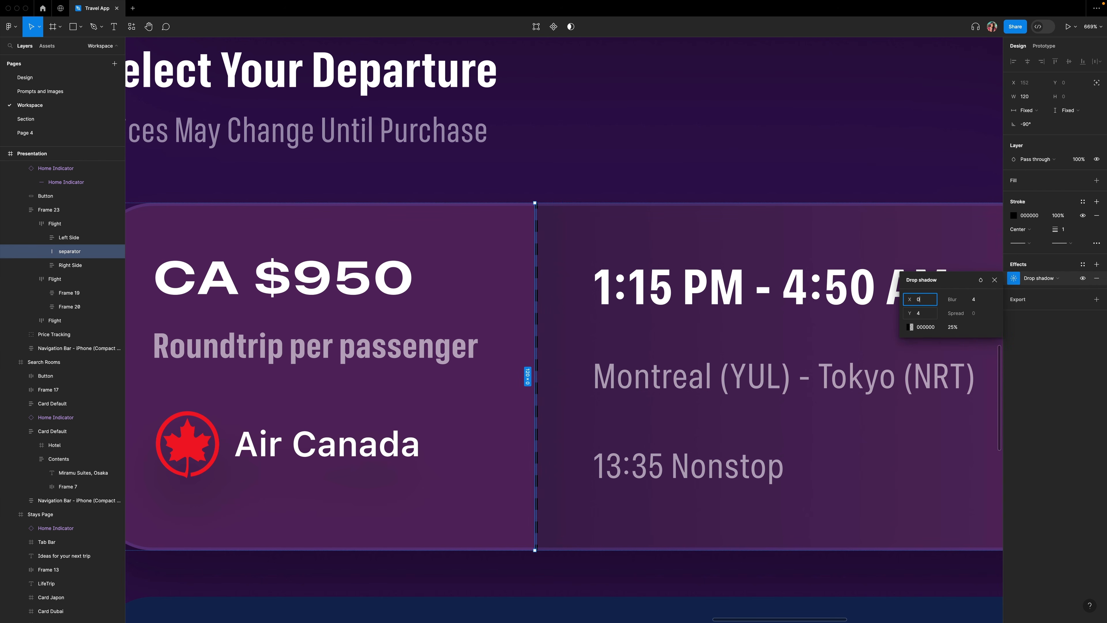
click(923, 317)
click(982, 303)
text(0)
click(911, 327)
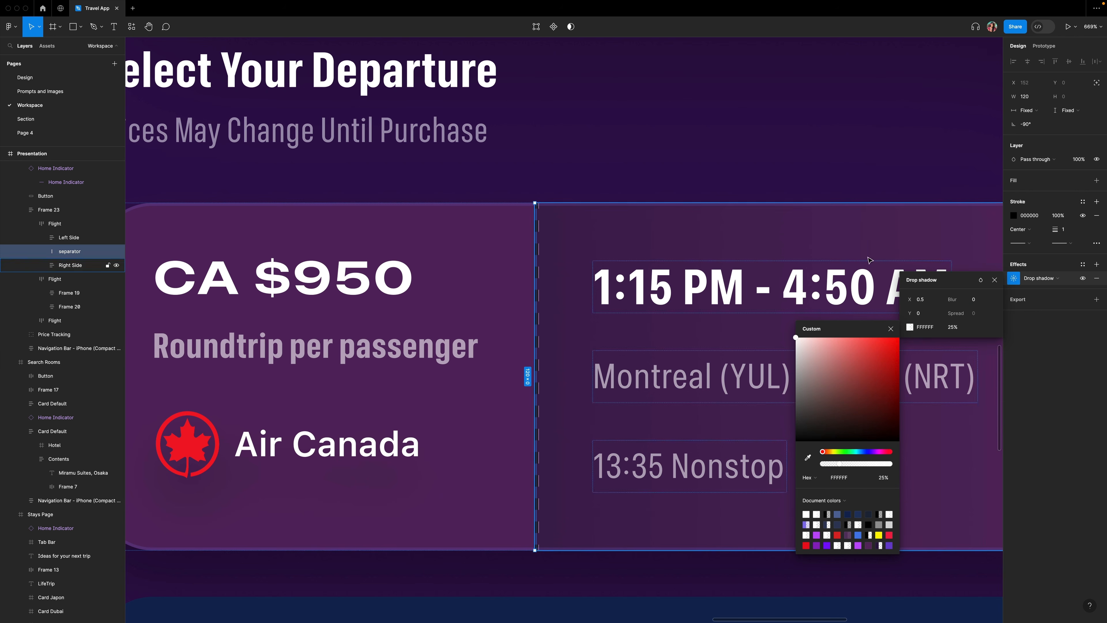
click(972, 304)
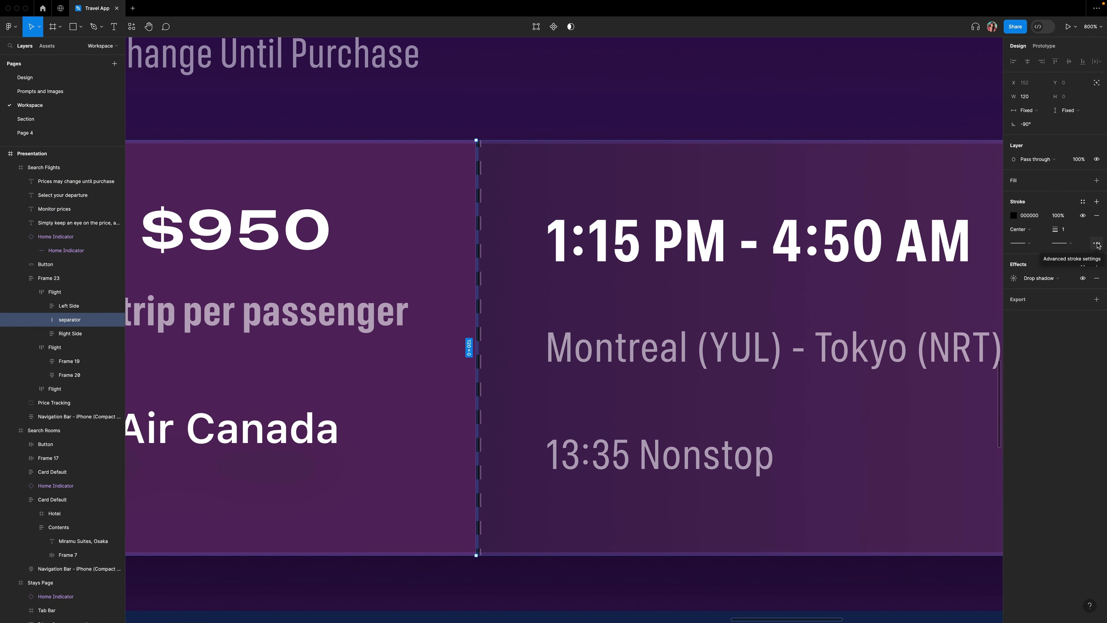
Set the dash length of the first Flight card's separator to 9.
click(1097, 243)
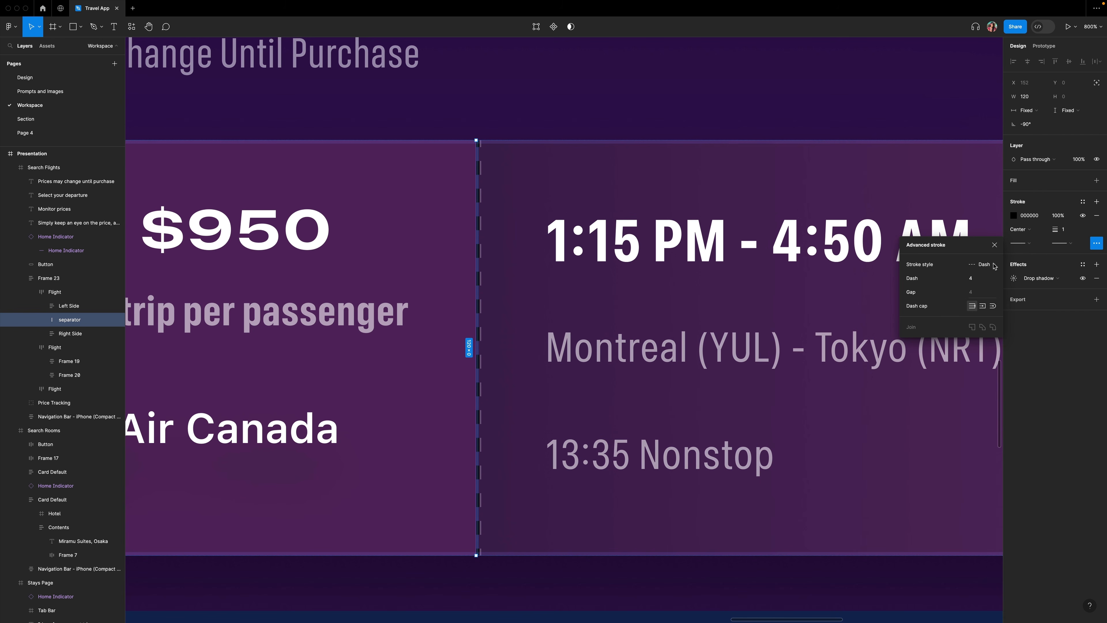
click(979, 282)
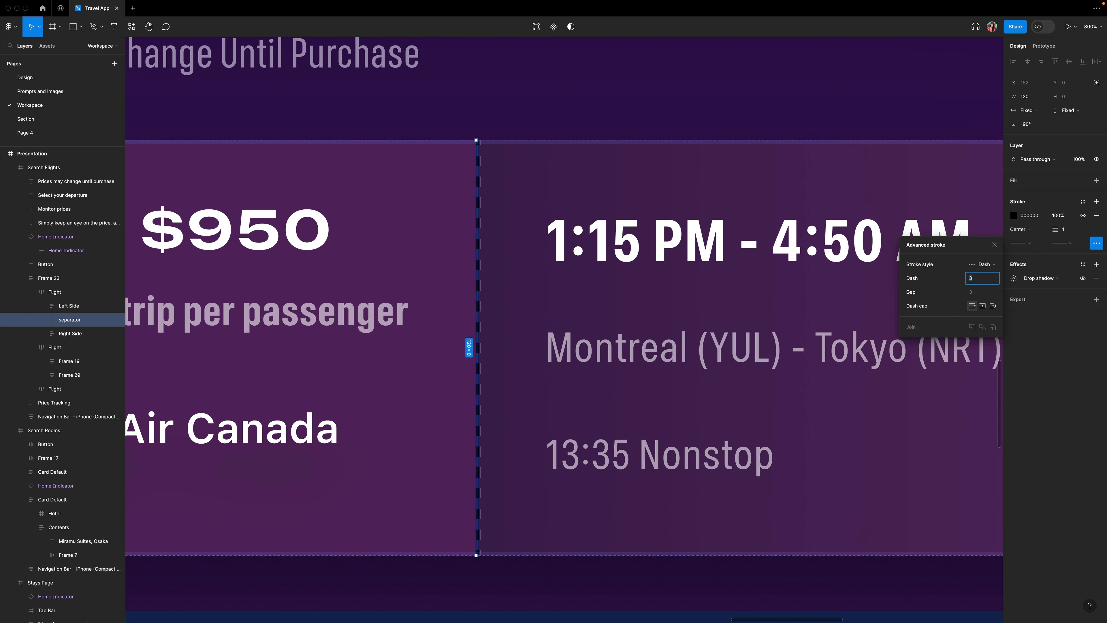
text(5)
key(Up)
key(Up)
key(Up)
key(Up)
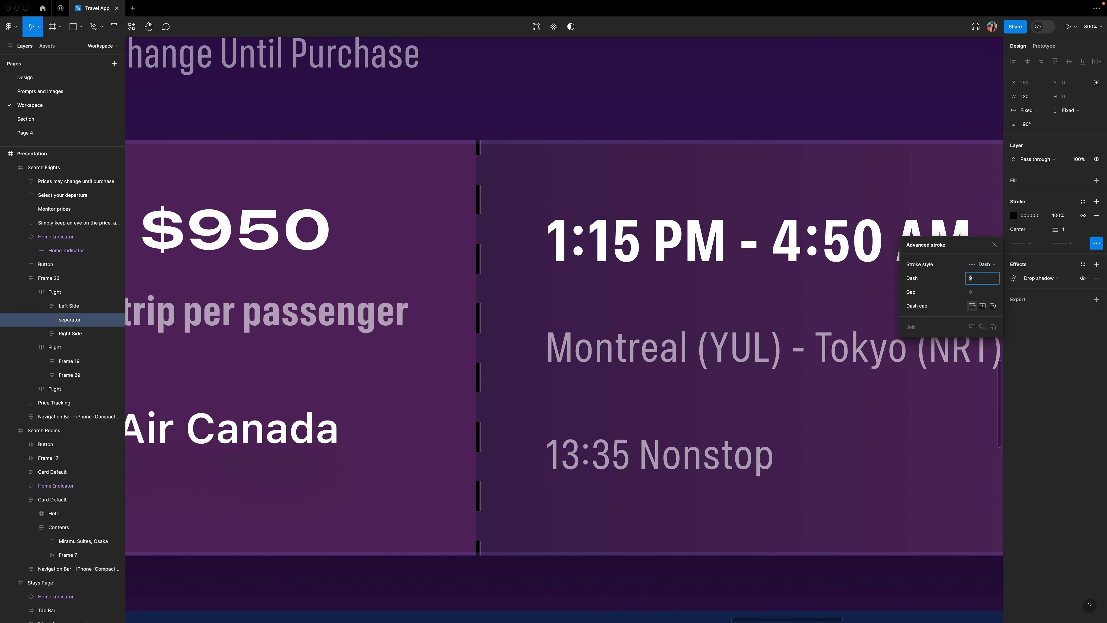
Increase the gap between the separator's dashes in increments to beyond 19.
click(983, 292)
key(Up)
key(Up)
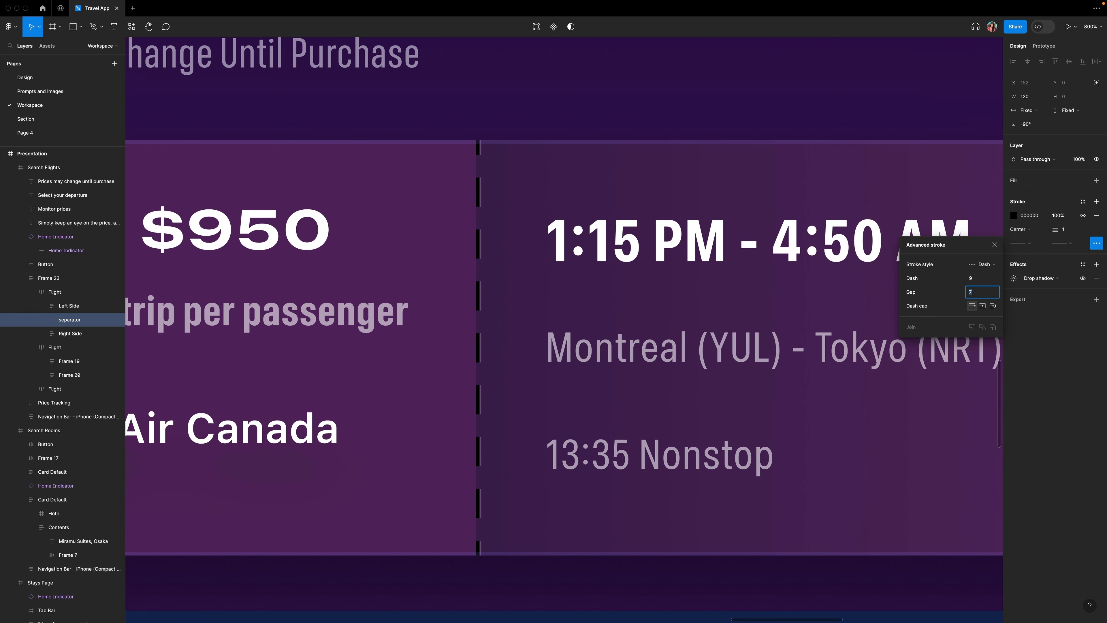
key(Up)
key(Up)
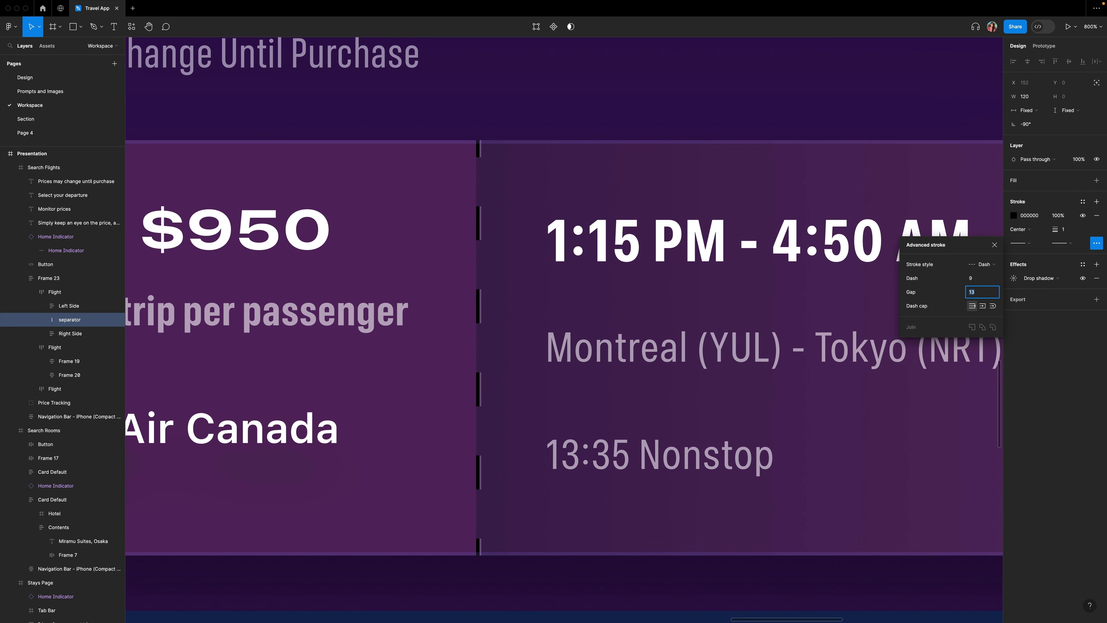
key(Up)
key(Up)
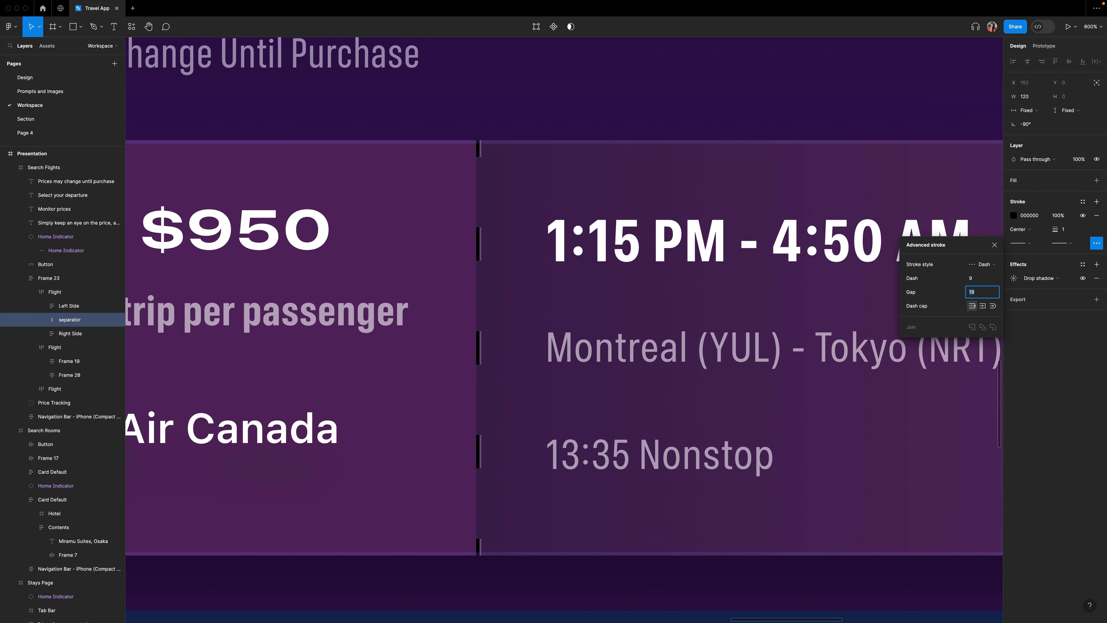
key(Up)
key(Up)
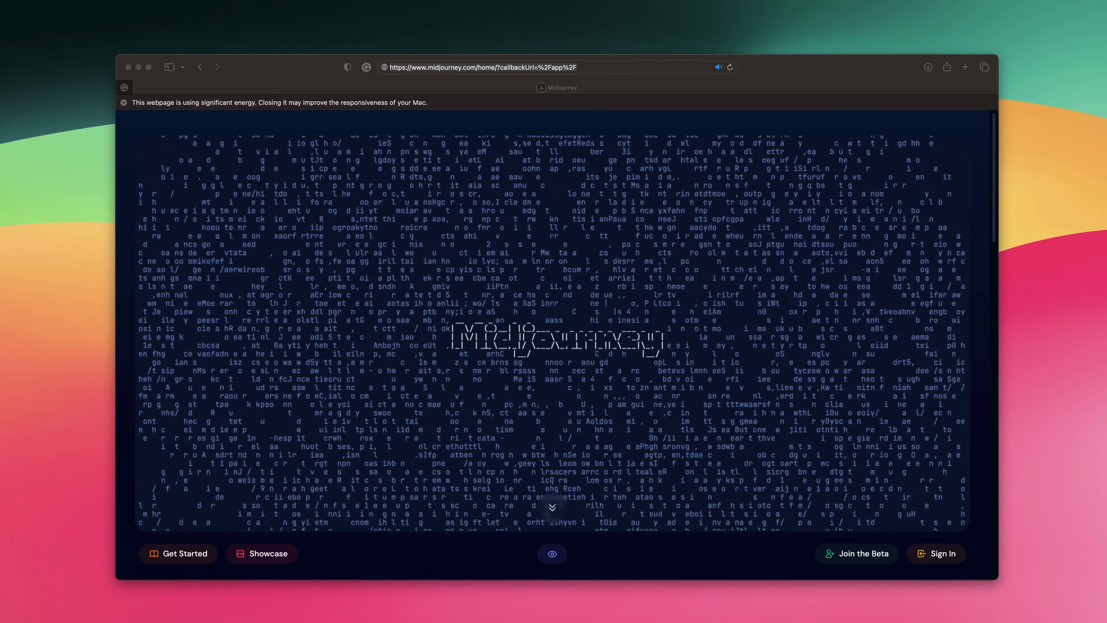
Switch to Midjourney in the browser, open its Explore page and look through the Community Feed images.
click(690, 561)
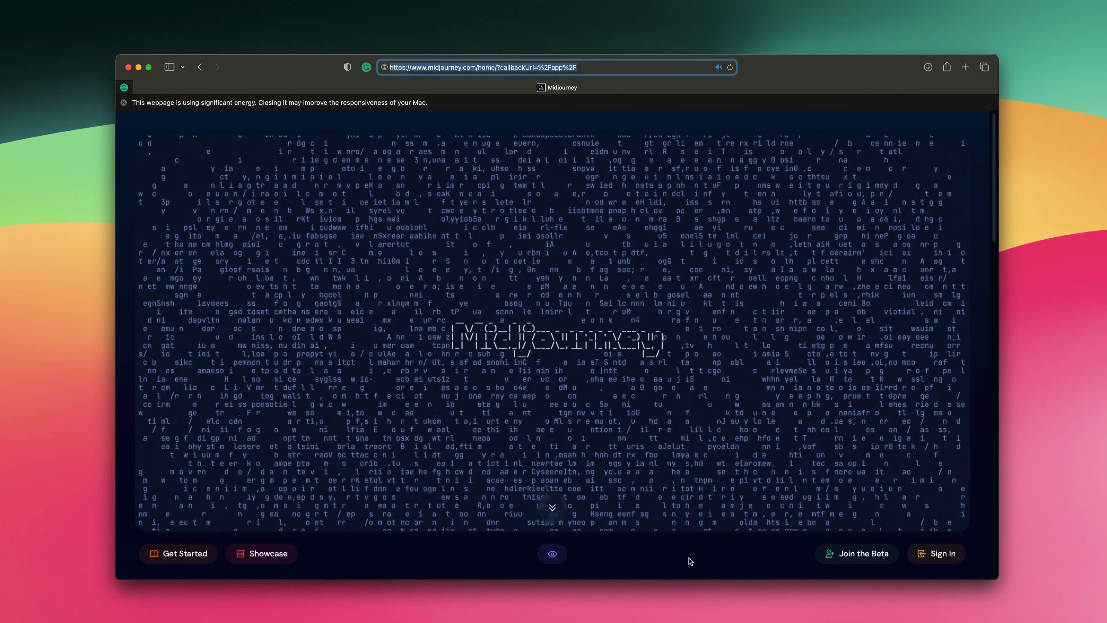
click(695, 561)
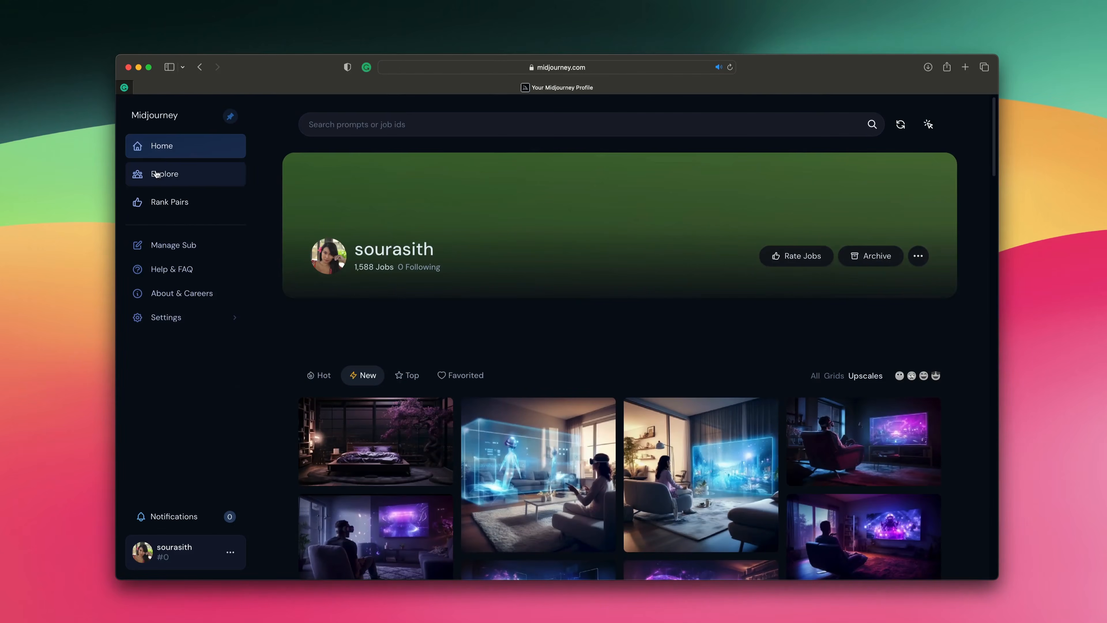
click(165, 174)
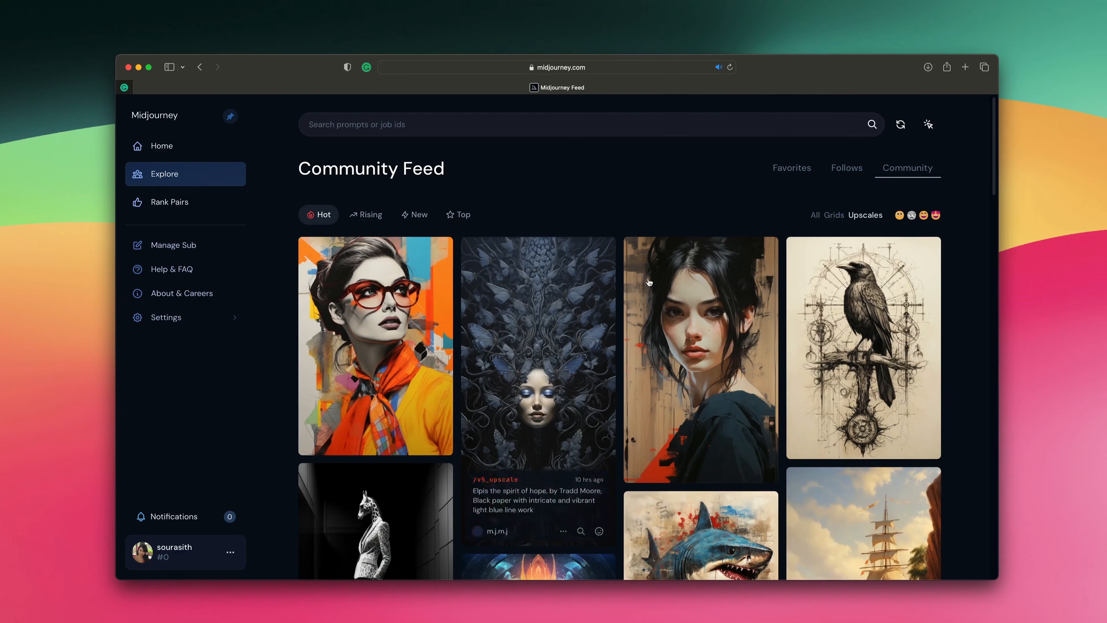
scroll(979, 373, down, 3)
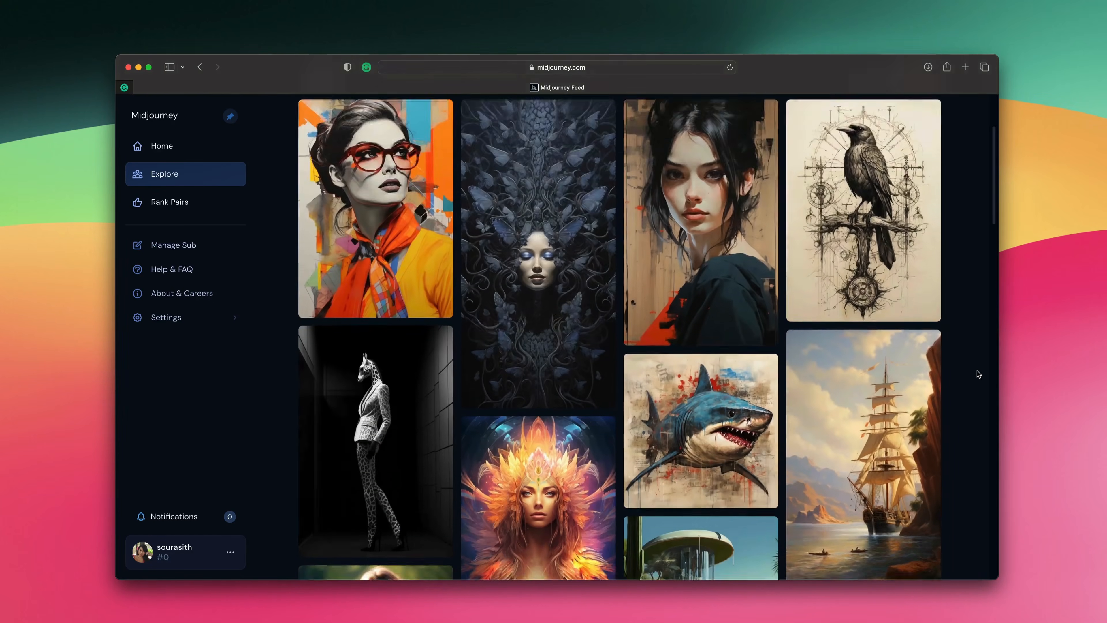
scroll(979, 373, down, 10)
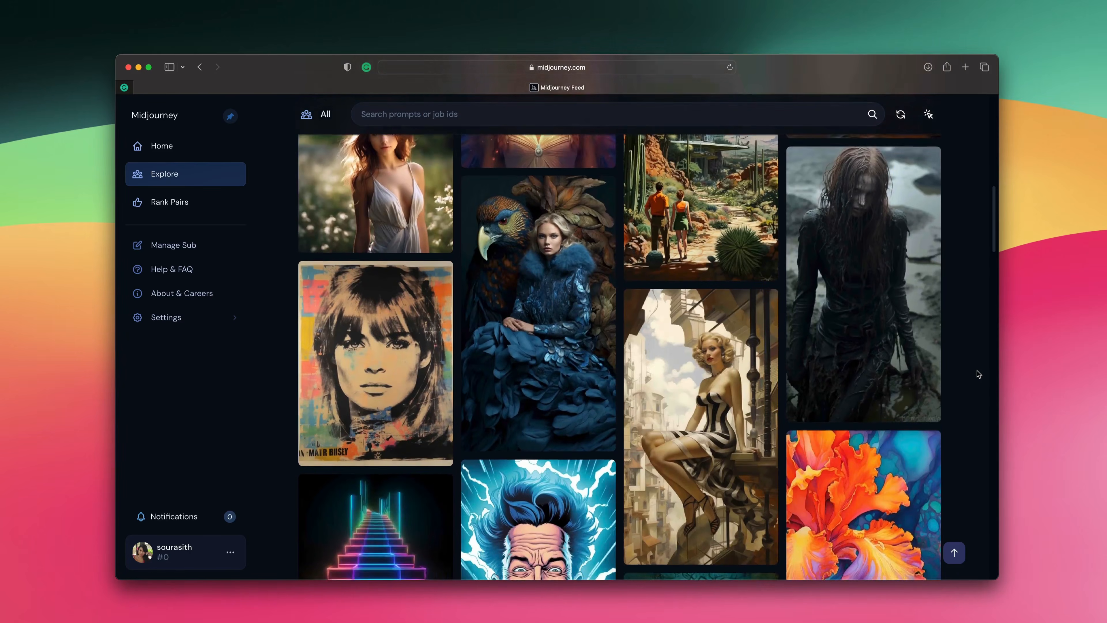
scroll(979, 374, down, 9)
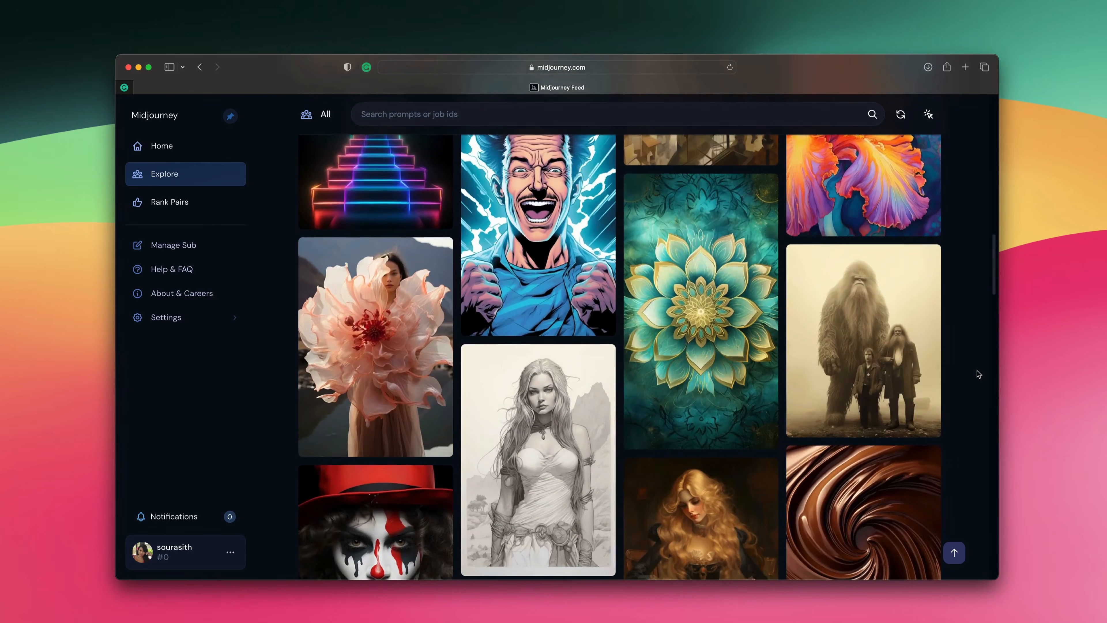
scroll(979, 374, down, 12)
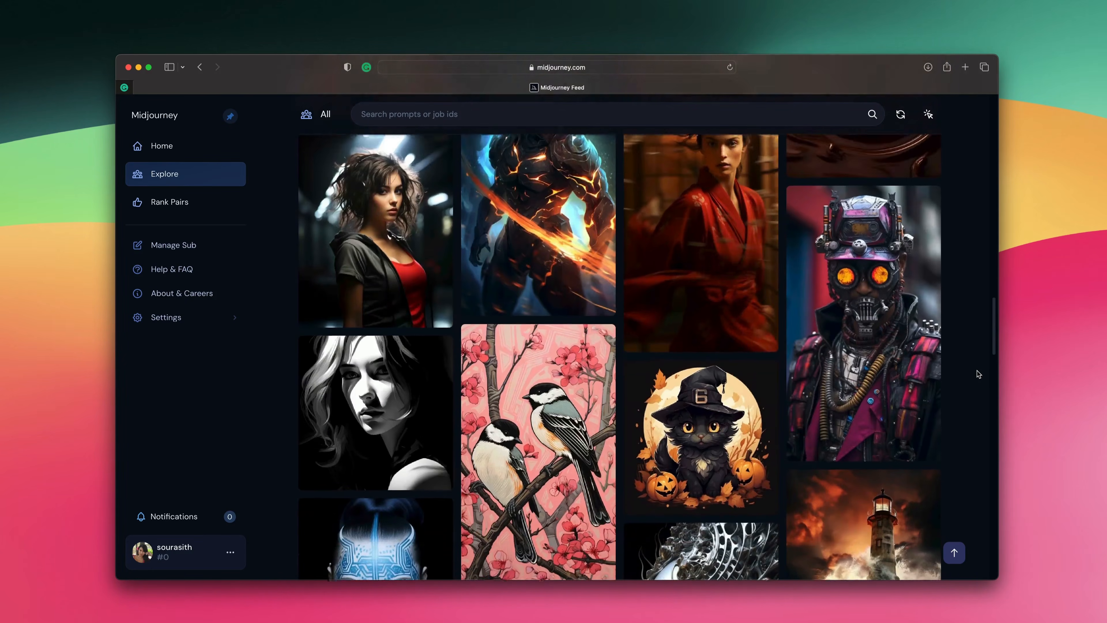
scroll(978, 374, down, 9)
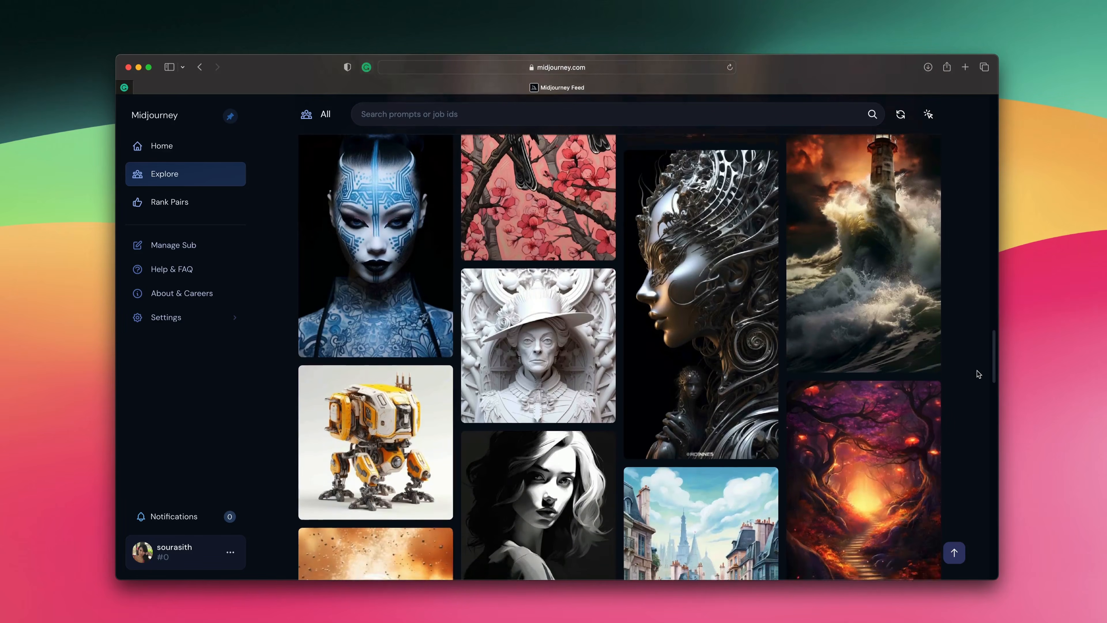
scroll(979, 374, down, 7)
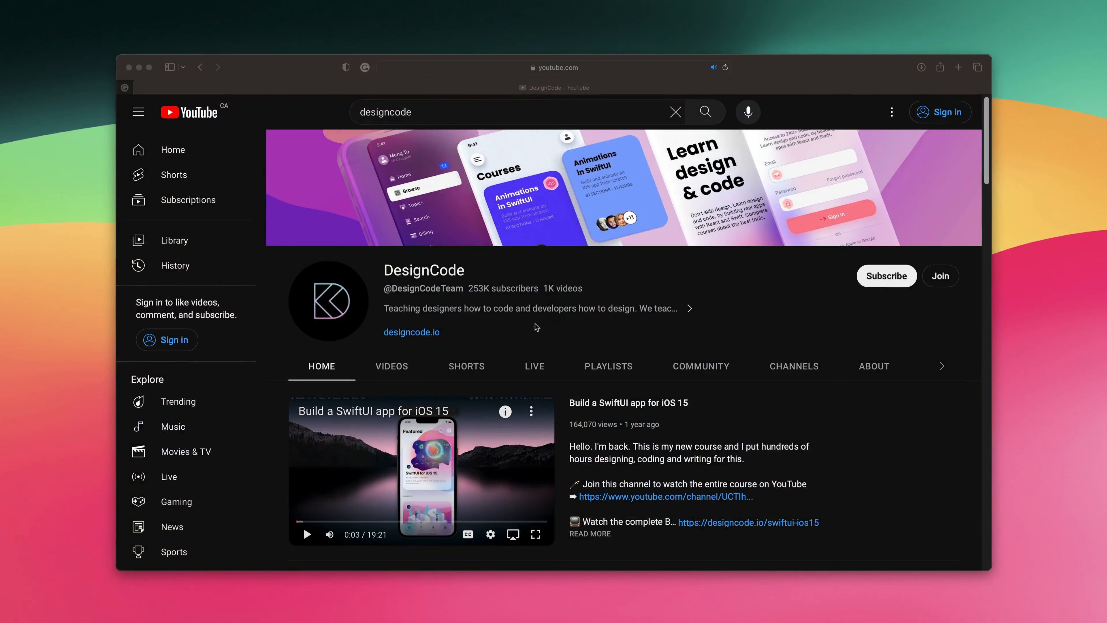
Browse the DesignCode channel on YouTube down to its Midjourney design videos.
scroll(455, 340, down, 8)
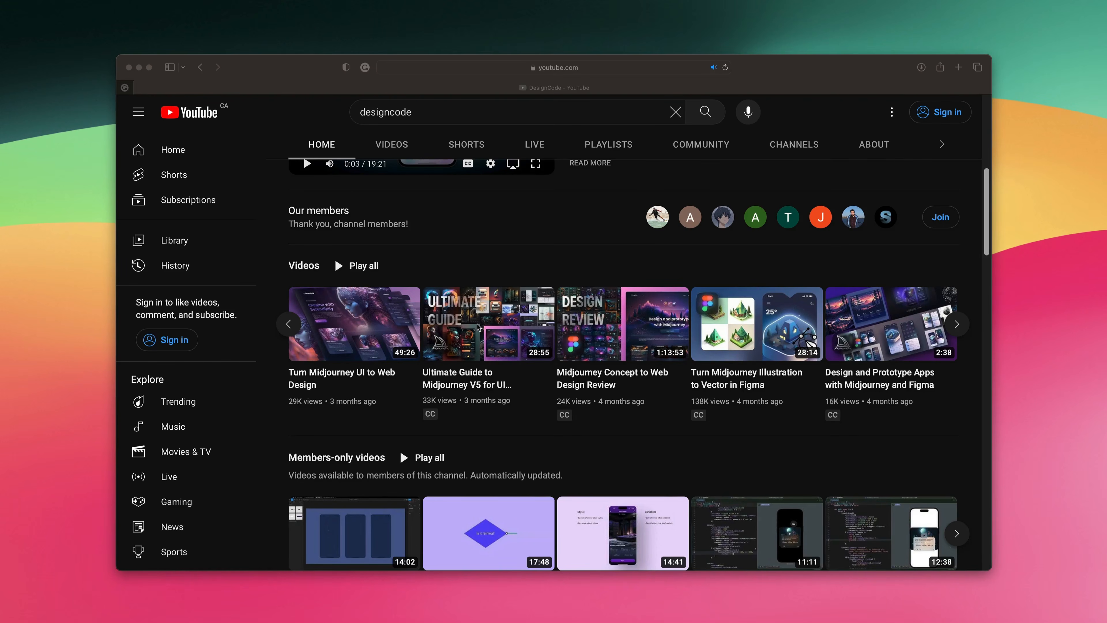
click(468, 317)
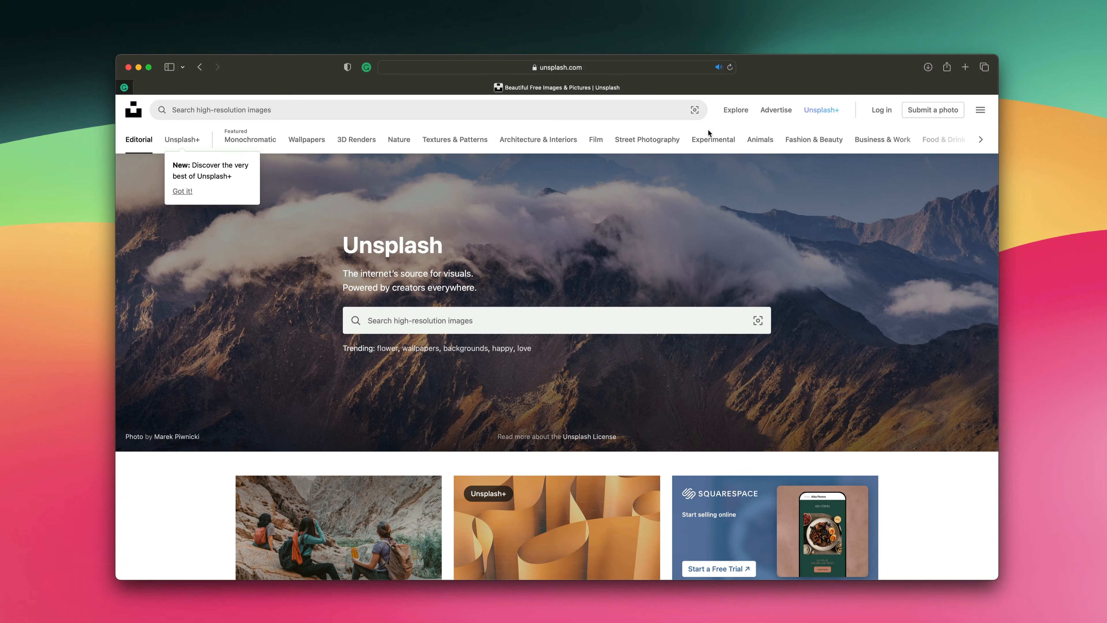
Look through the editorial photos on the Unsplash home page in the browser.
scroll(627, 260, down, 7)
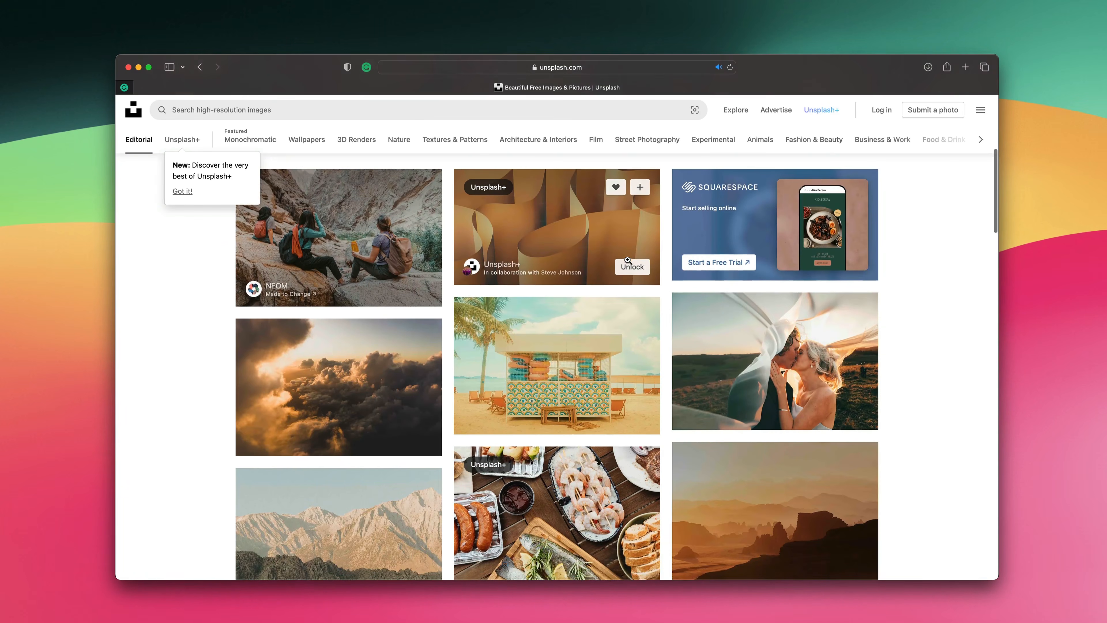
scroll(627, 260, down, 15)
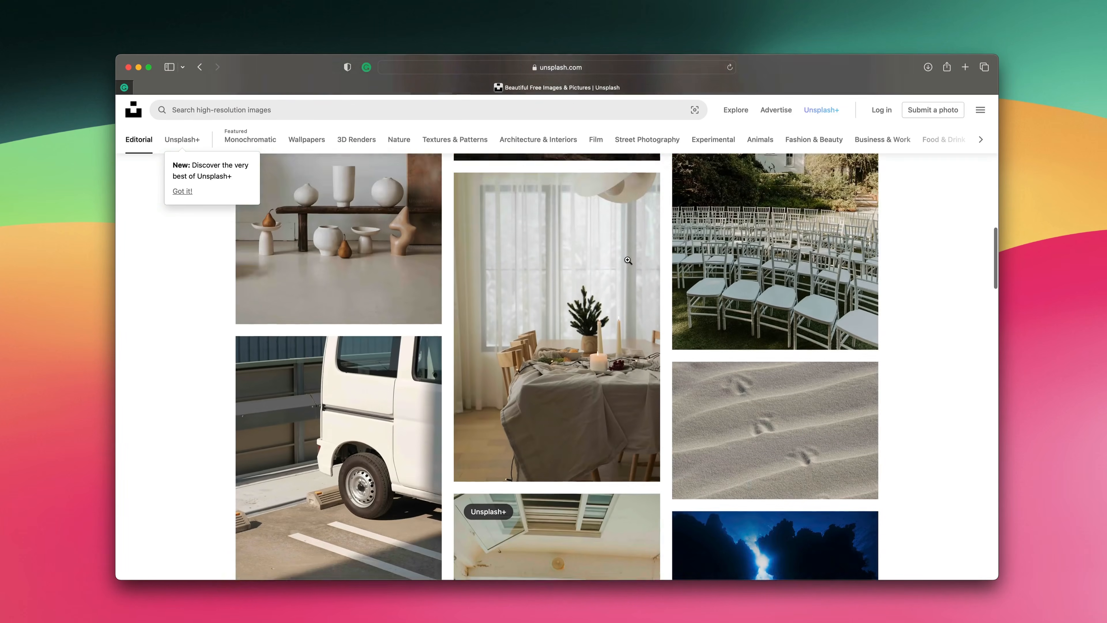
scroll(627, 260, down, 15)
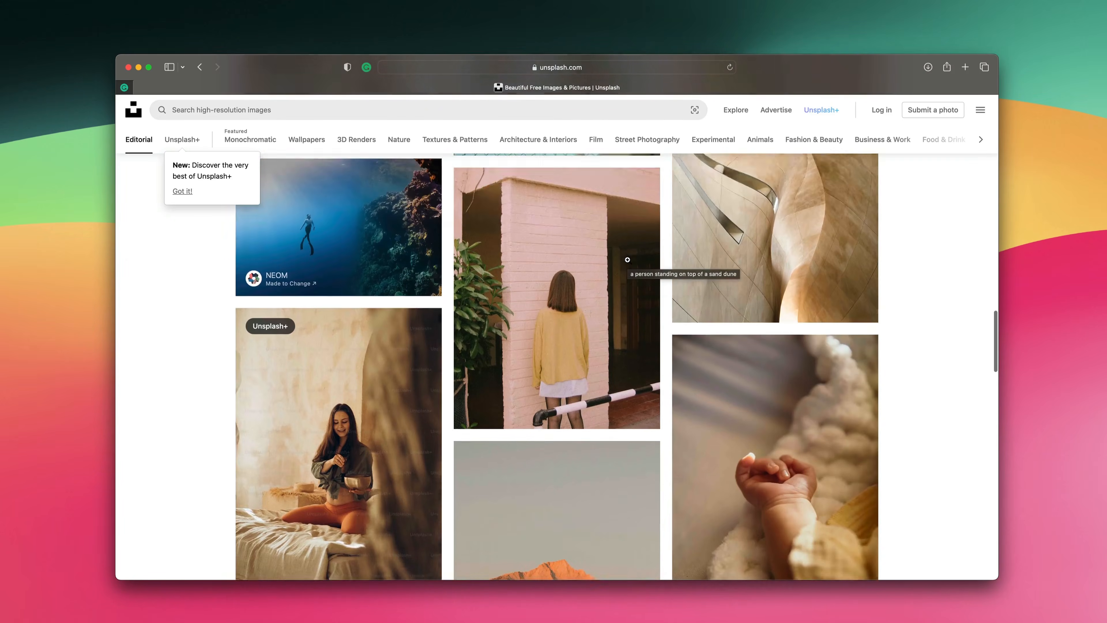
scroll(628, 259, down, 6)
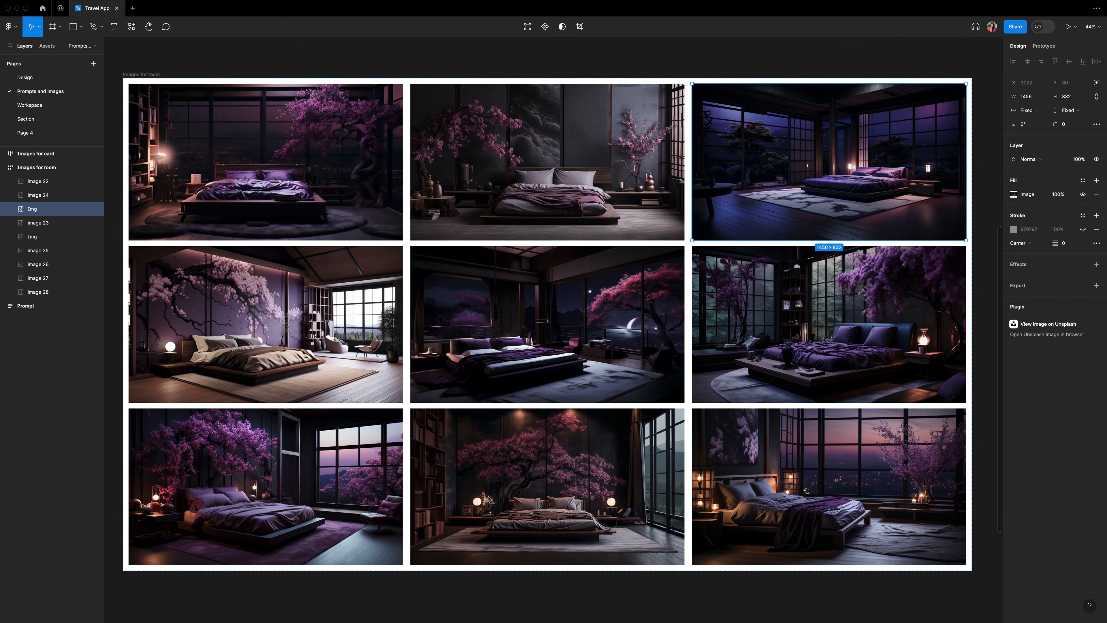
Switch to Figma's Workspace page and replace the first Hotel card's placeholder rectangle with the copied bedroom image.
click(29, 105)
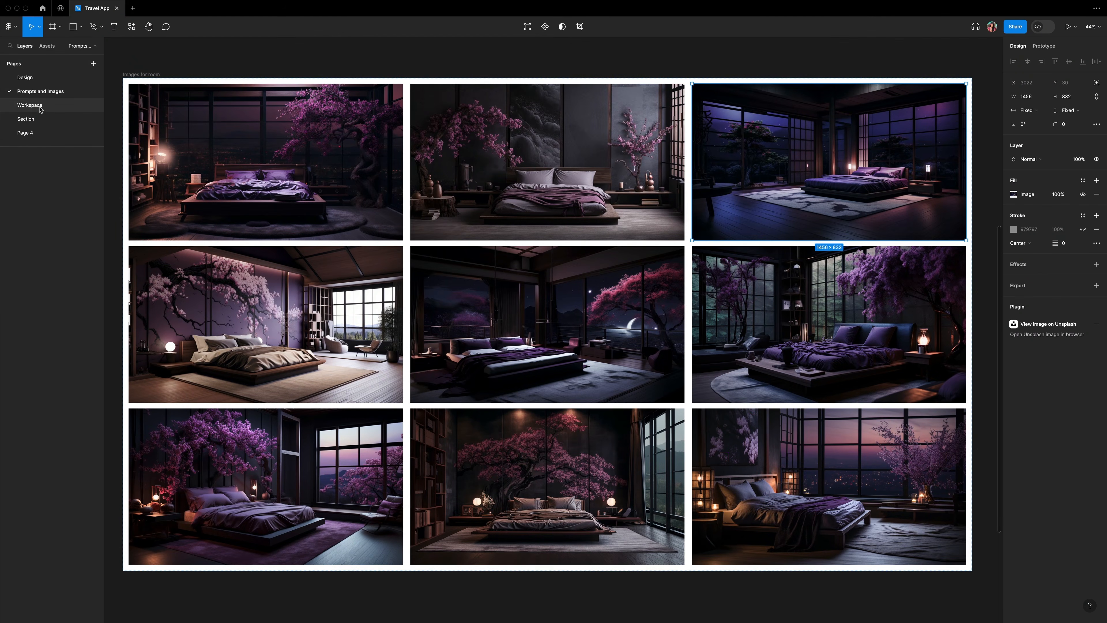
click(604, 264)
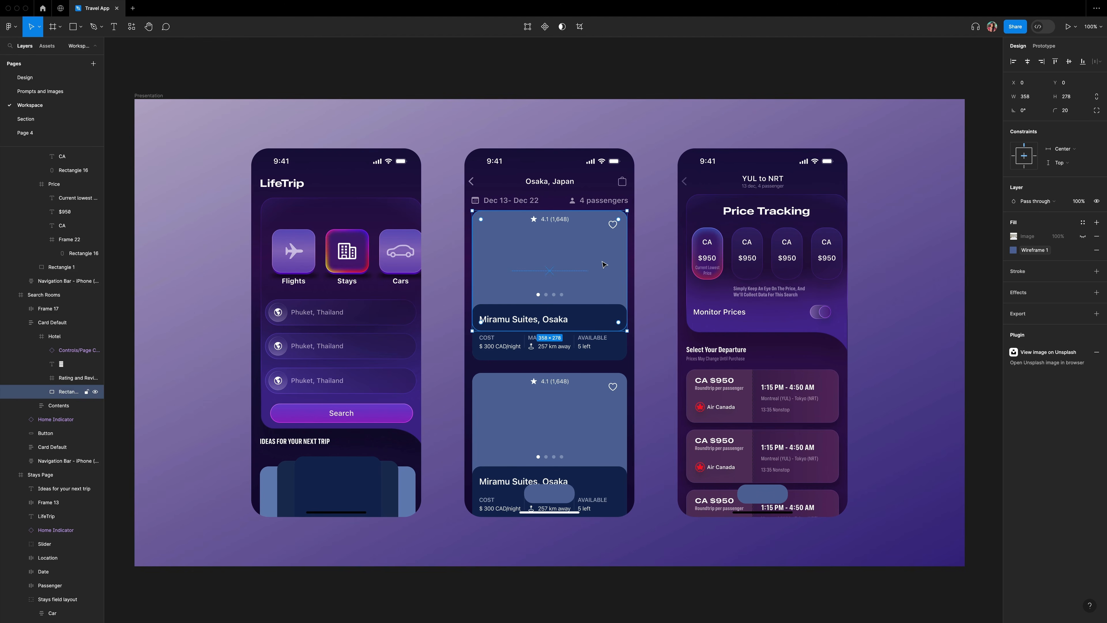
right_click(604, 265)
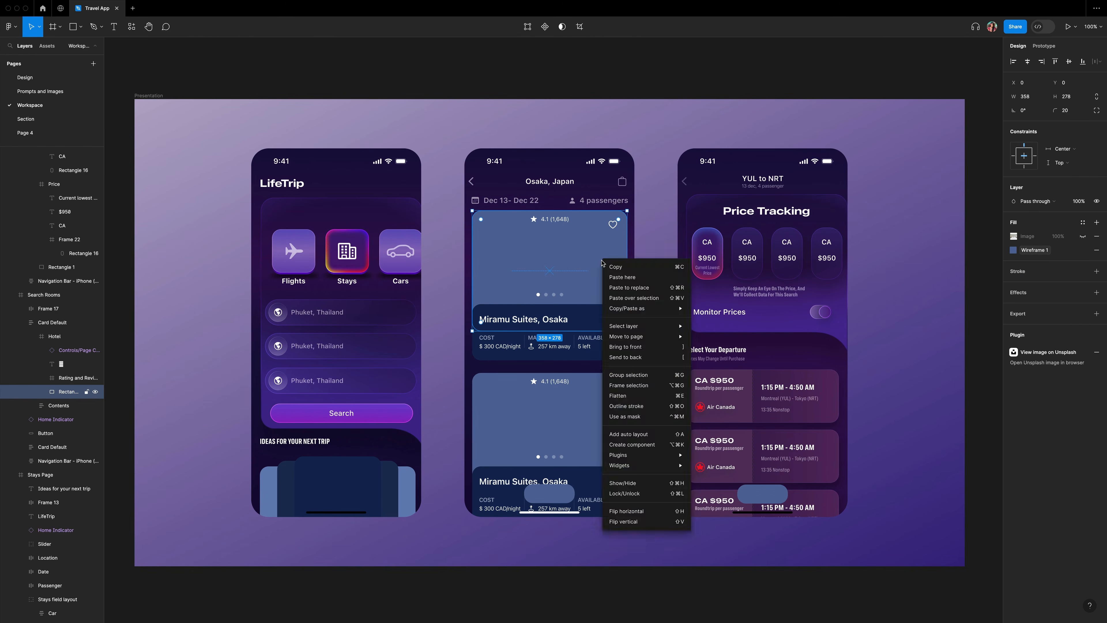
click(630, 288)
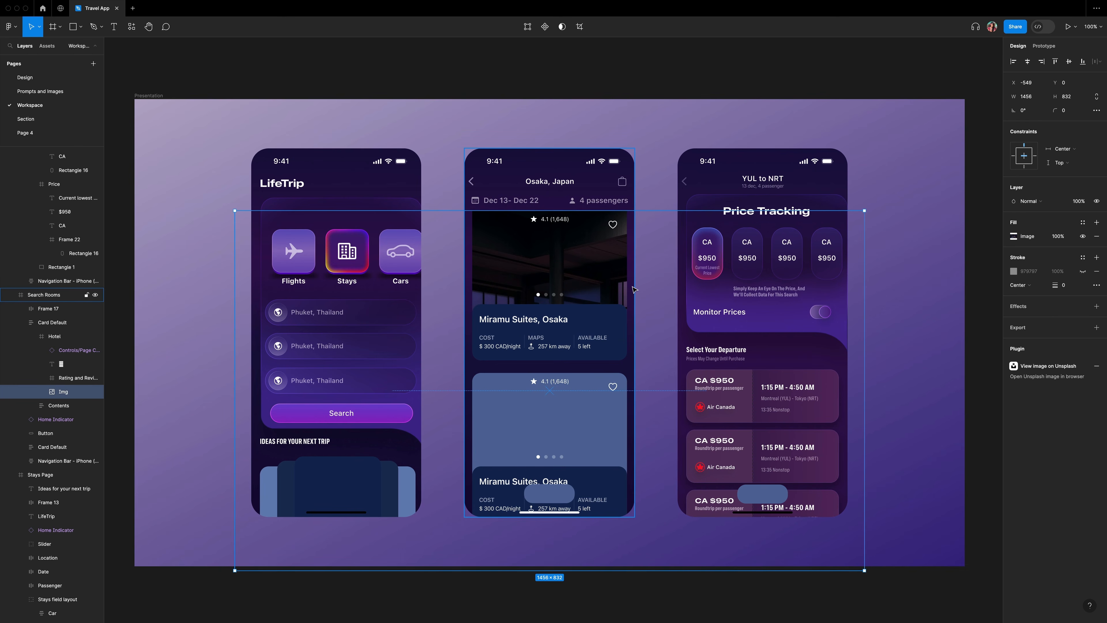
Scale the bedroom image down to fit the first Hotel card and set the Hotel frame's corner radius to 20.
key(k)
drag(863, 569, 613, 328)
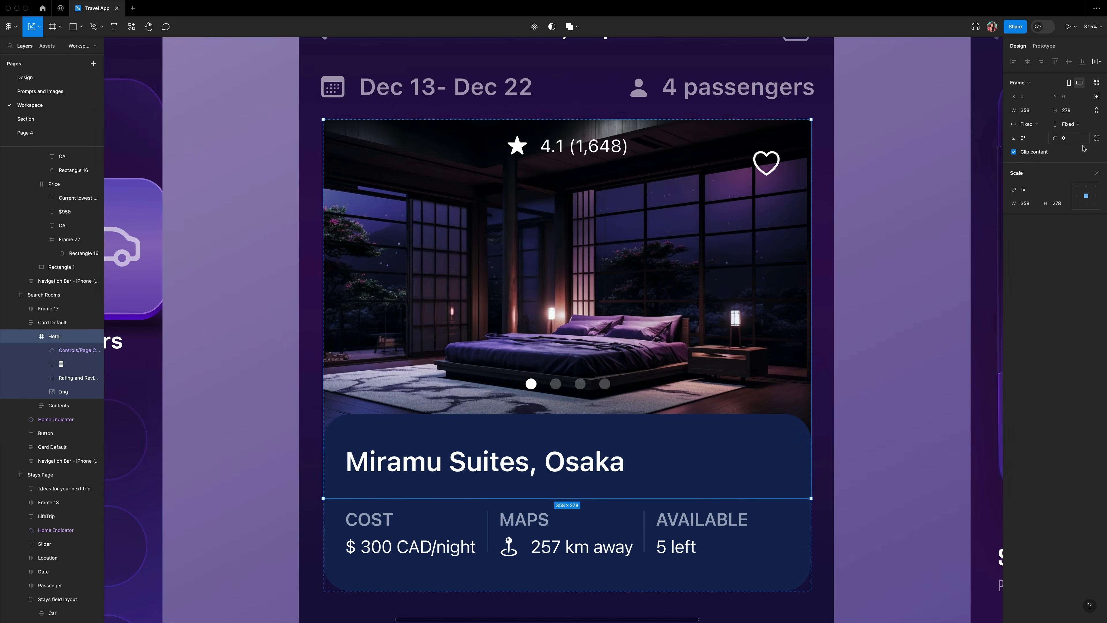
click(1074, 143)
text(20)
key(Return)
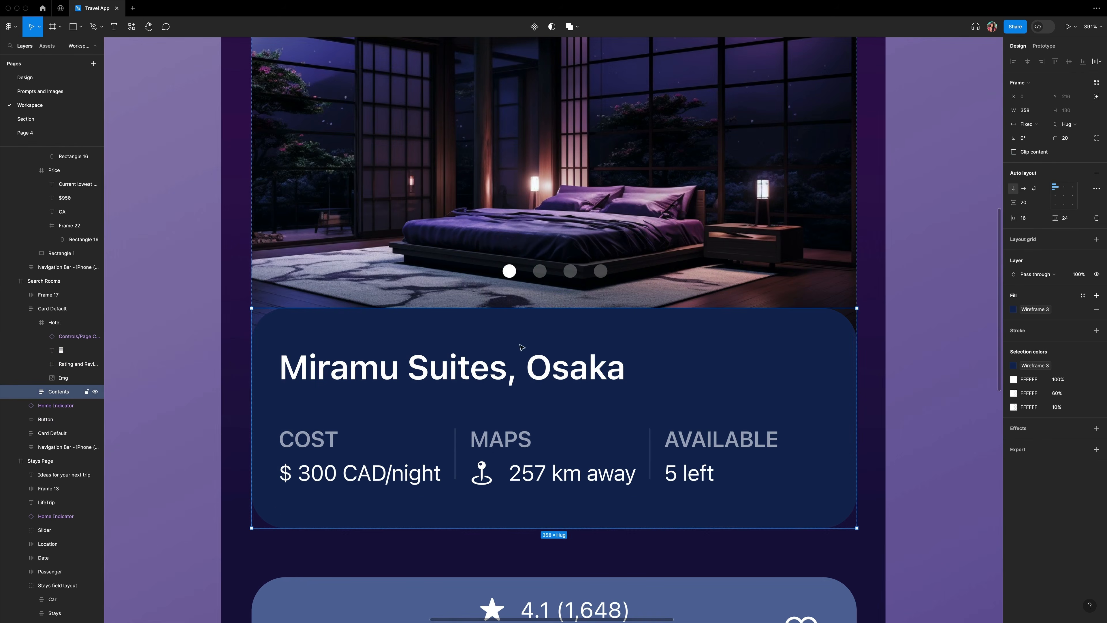
Detach the first card's Contents fill from its color style and make it a linear gradient with an added 132857 middle stop.
click(1083, 309)
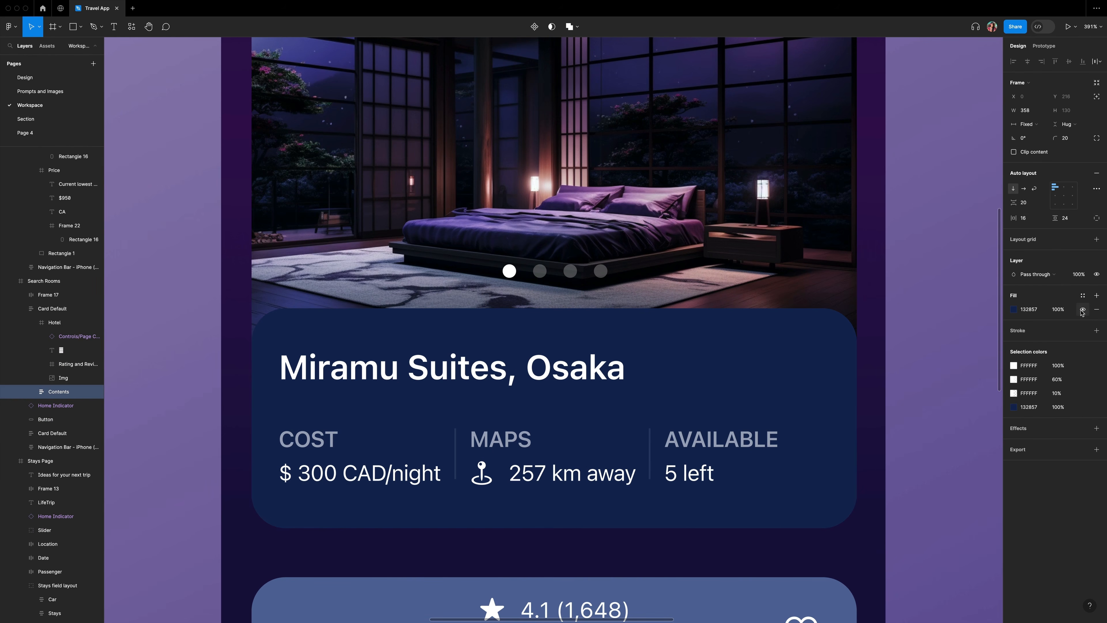
click(1014, 310)
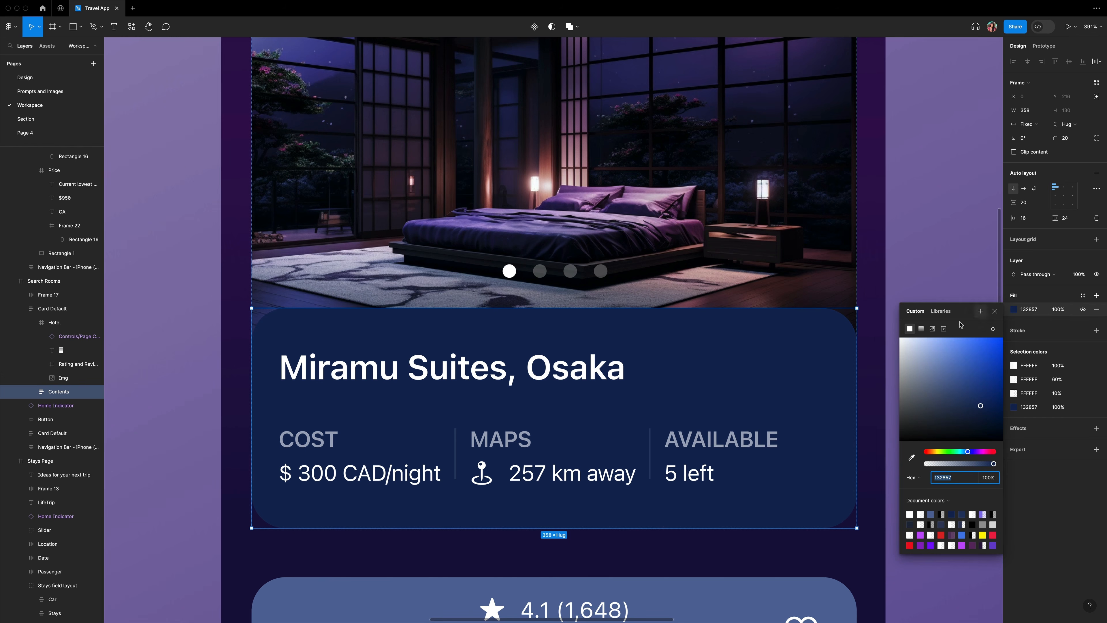
click(921, 329)
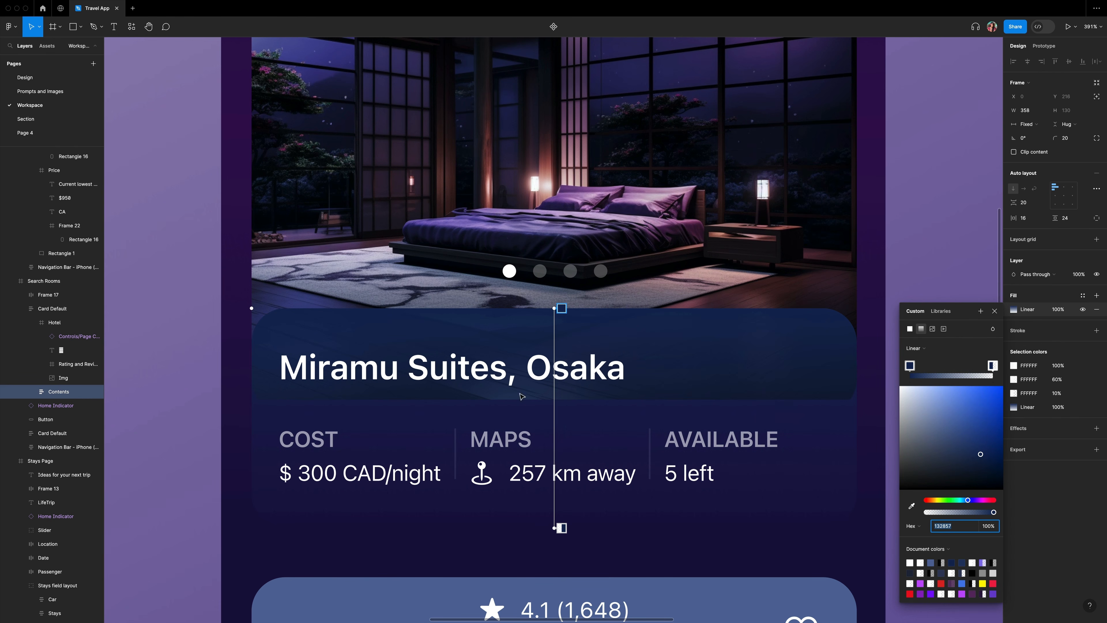
click(555, 392)
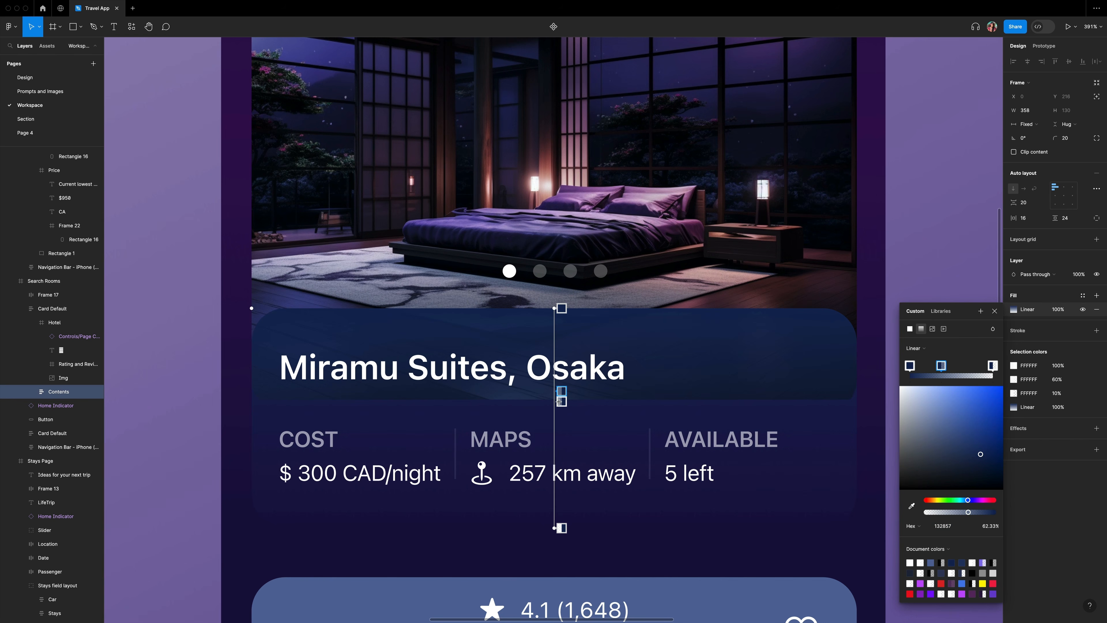
text(132857)
key(Return)
Set the top stop of the Contents gradient to color 313A5B at 0% opacity.
click(562, 308)
click(964, 528)
text(313A5B)
key(Return)
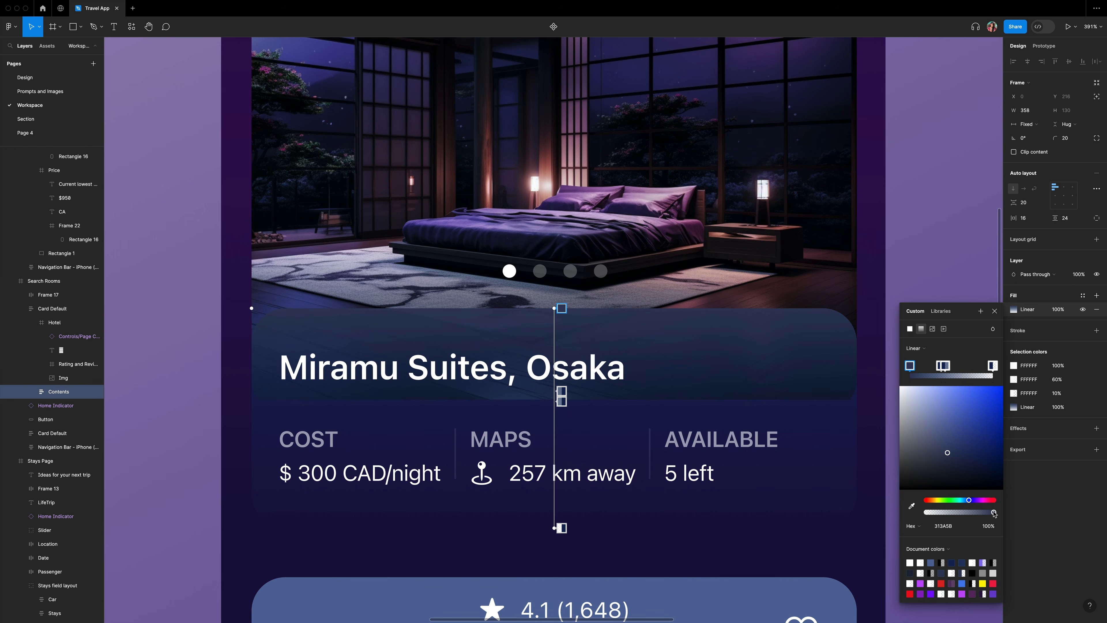
drag(994, 513, 926, 513)
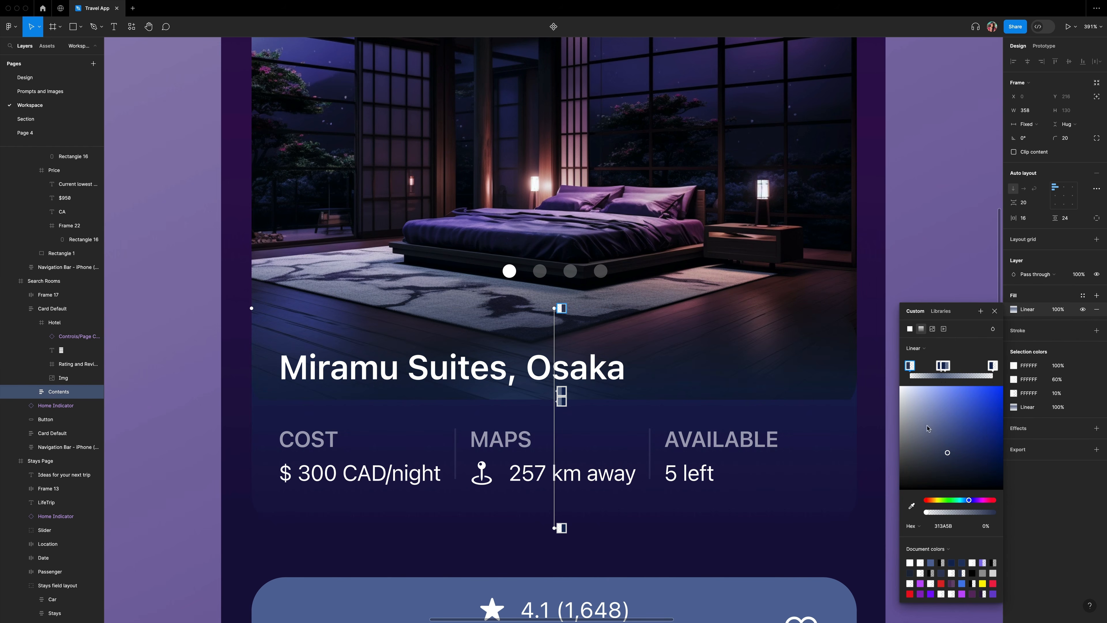
Adjust the opacity of the Contents gradient's middle stops and recolor the lower middle stop to 313A5B.
click(565, 388)
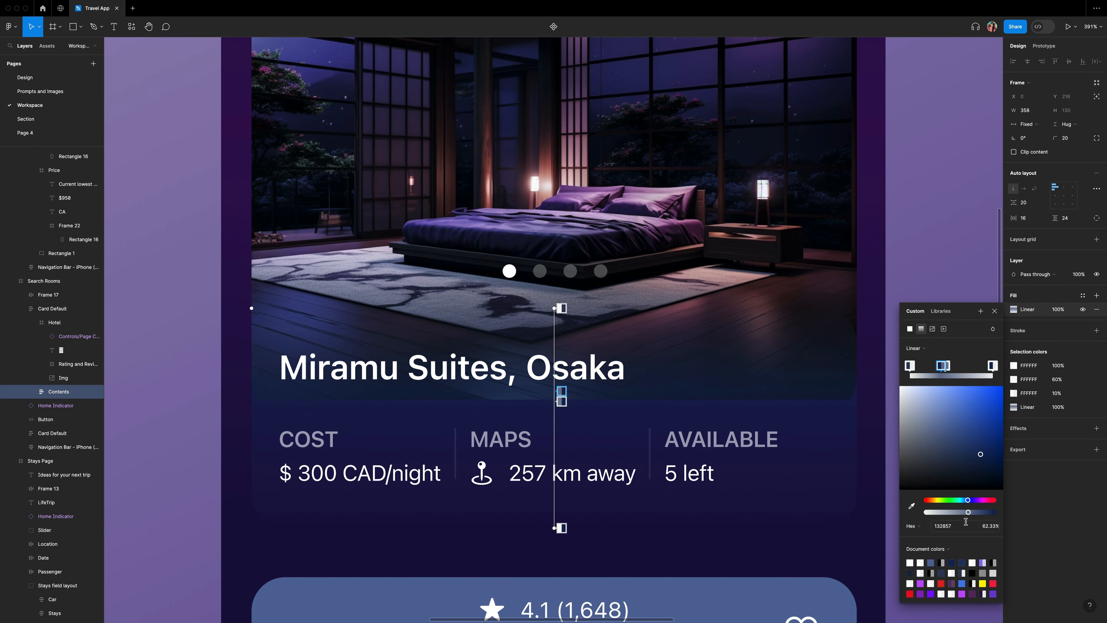
click(946, 526)
text(313A5B)
drag(971, 513, 944, 514)
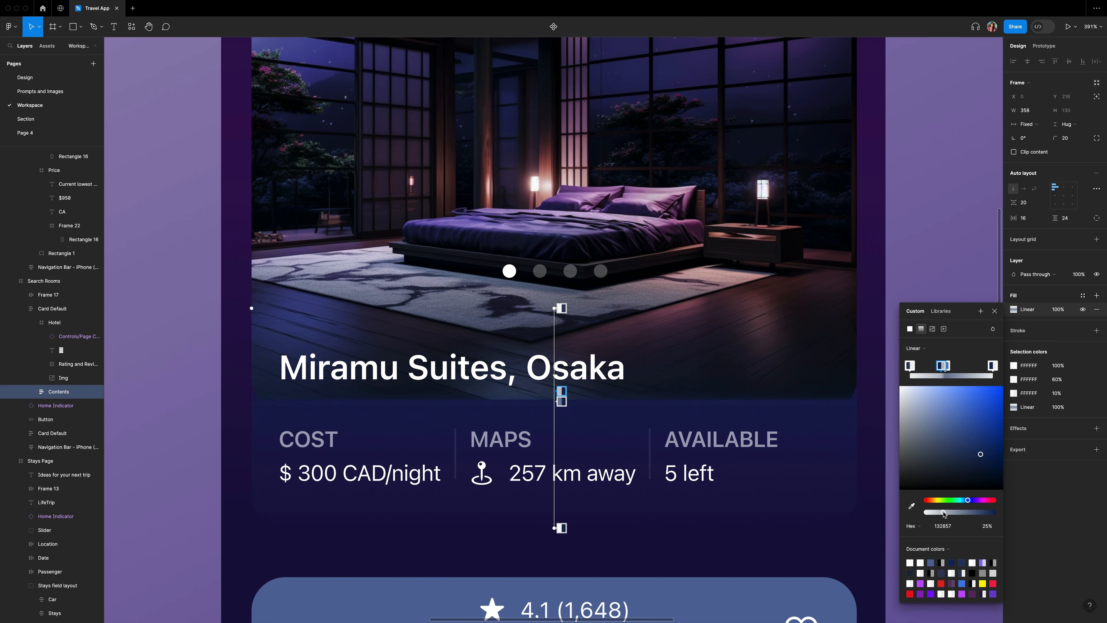
drag(941, 514, 965, 514)
click(961, 527)
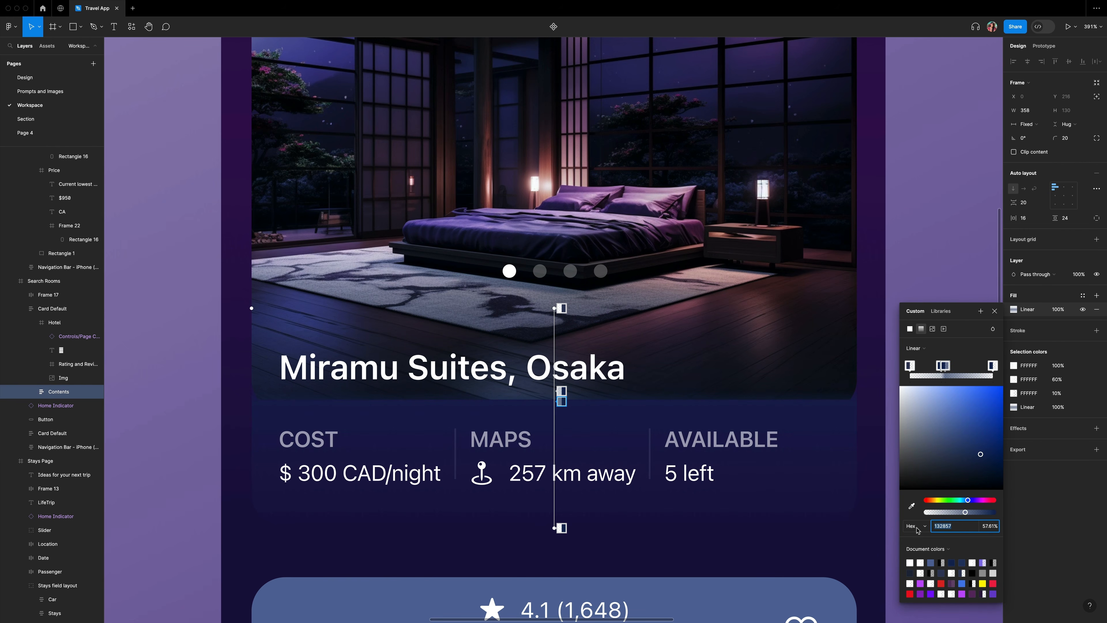
text(313A5B)
key(Return)
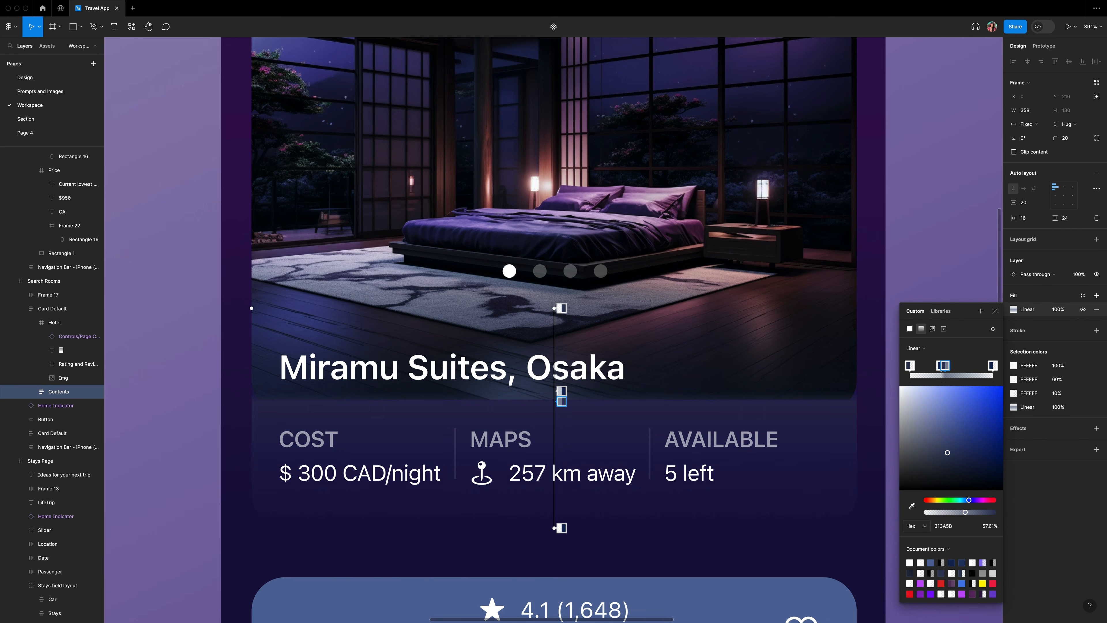
Set the bottom stop of the Contents gradient to color 21273D at 100% opacity.
scroll(519, 420, up, 15)
scroll(519, 420, up, 2)
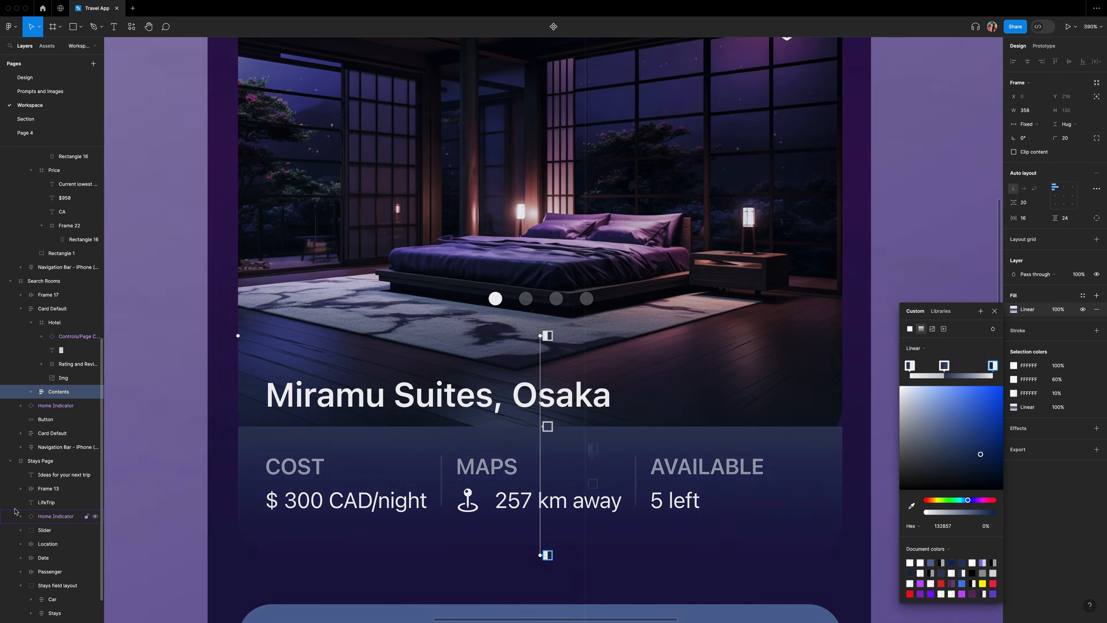
click(960, 526)
drag(961, 526, 920, 529)
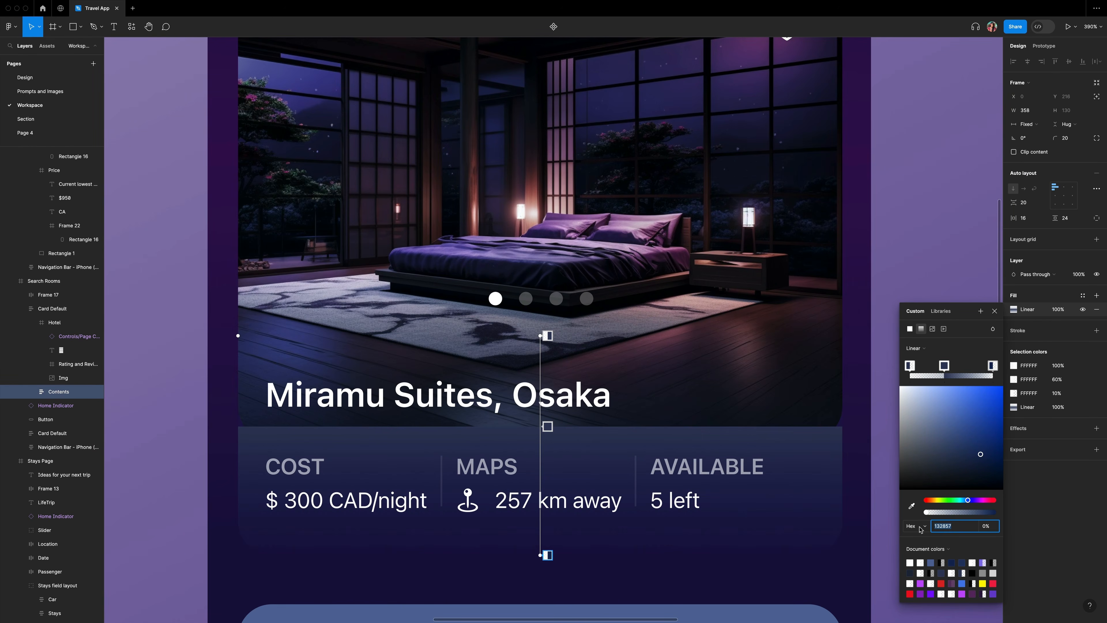
text(21273D)
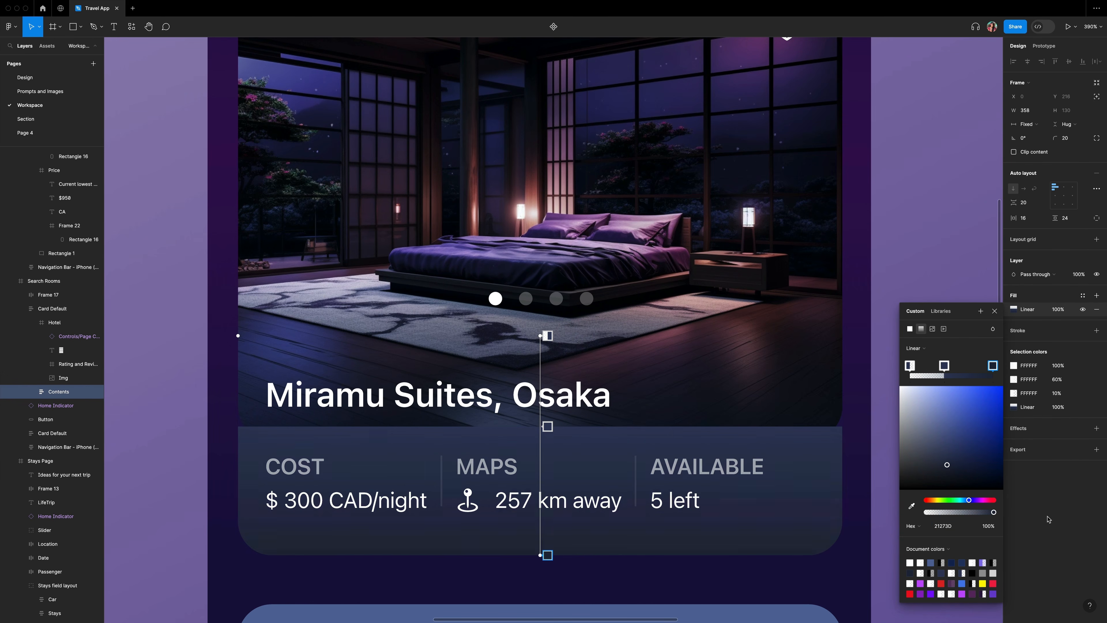
key(Return)
click(994, 311)
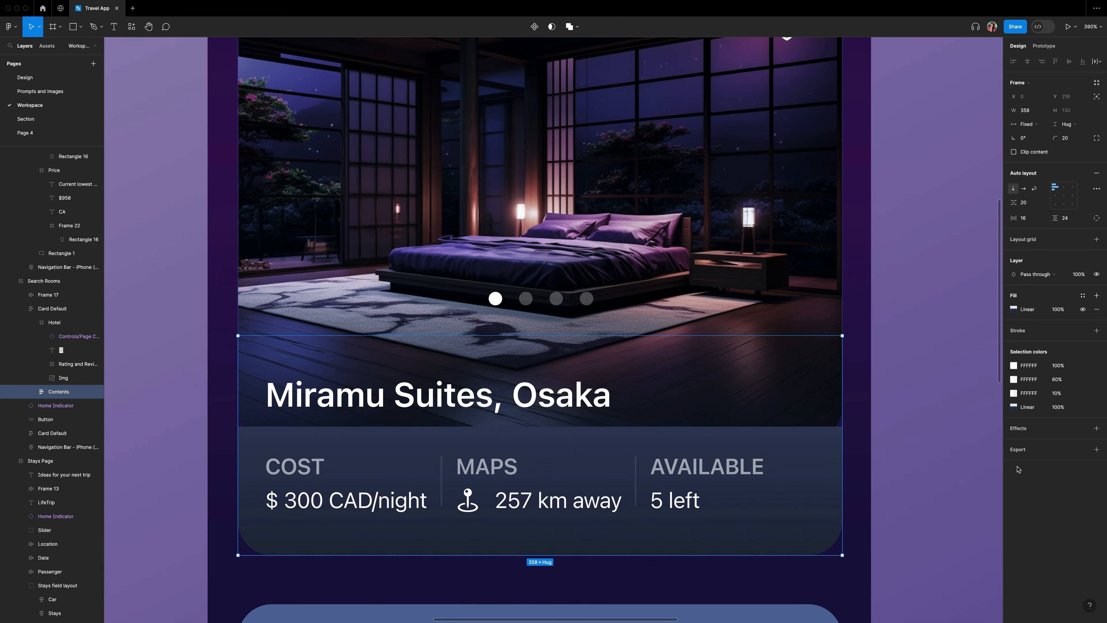
Add a background blur effect to the first card's Contents frame and hide that effect.
click(1034, 433)
click(1041, 444)
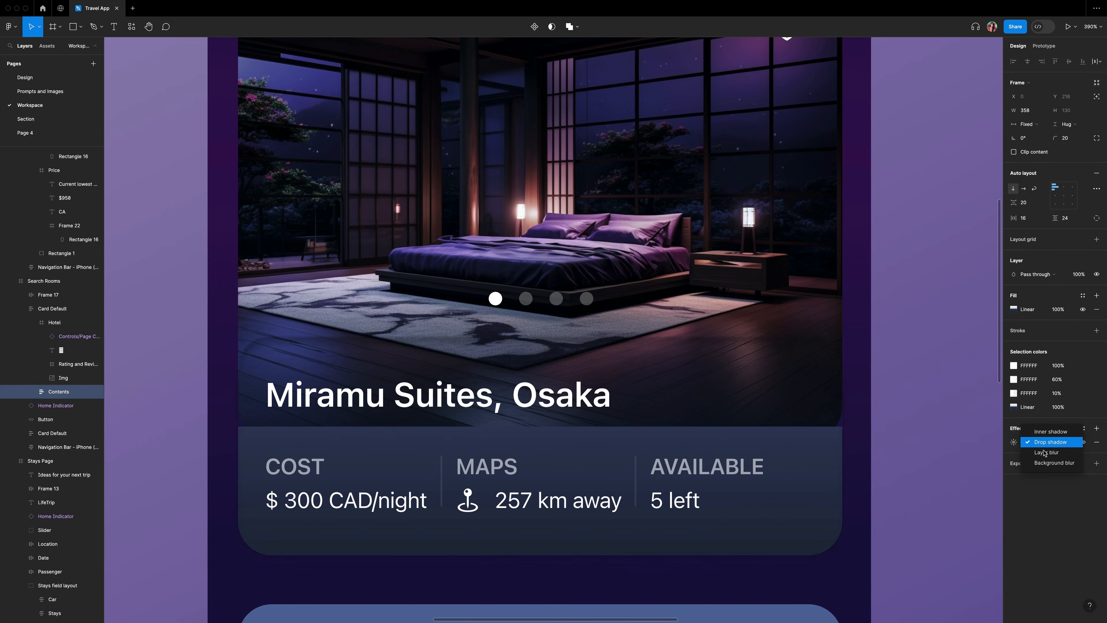
click(1043, 463)
click(1014, 442)
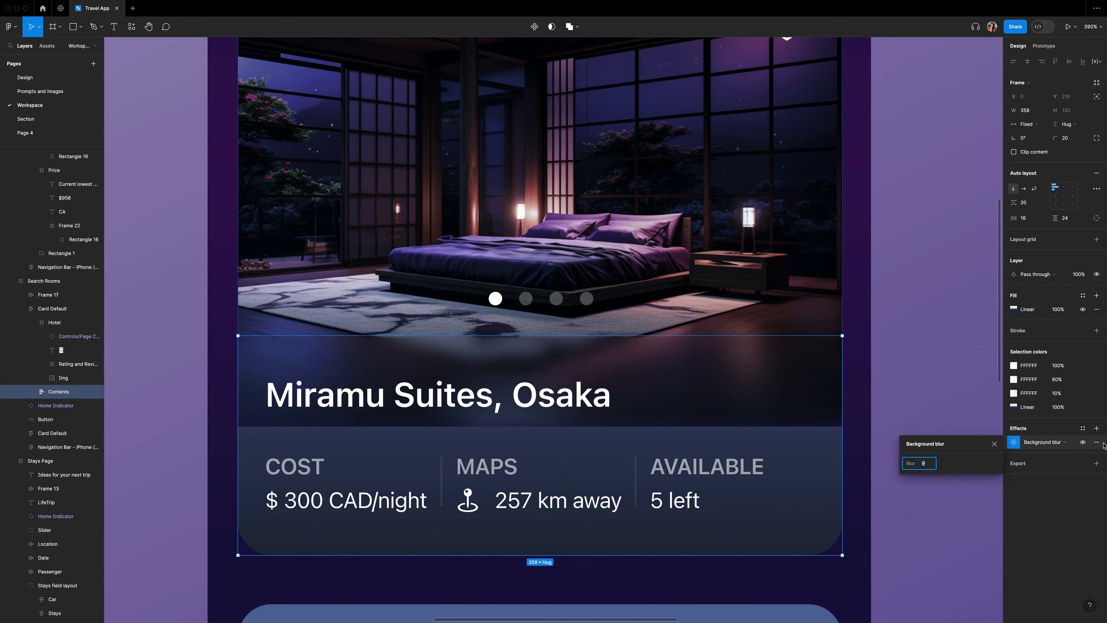
click(994, 443)
click(1083, 442)
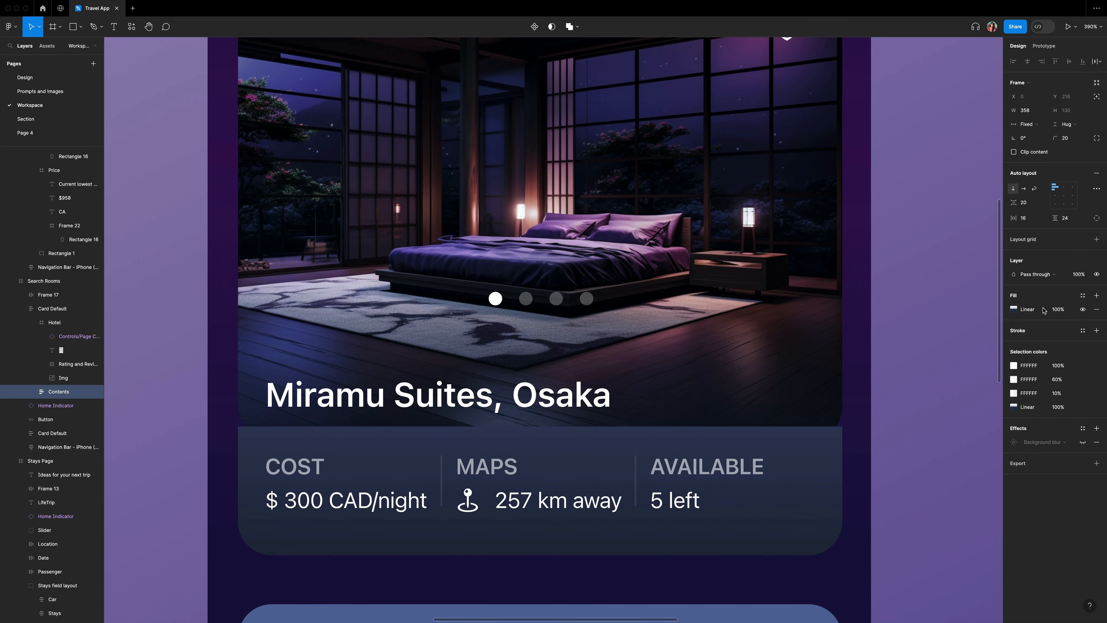
Add a 1 px inside stroke in FFFFFF to the Contents frame and change its blend mode so it blends with the background.
click(1097, 331)
click(1013, 344)
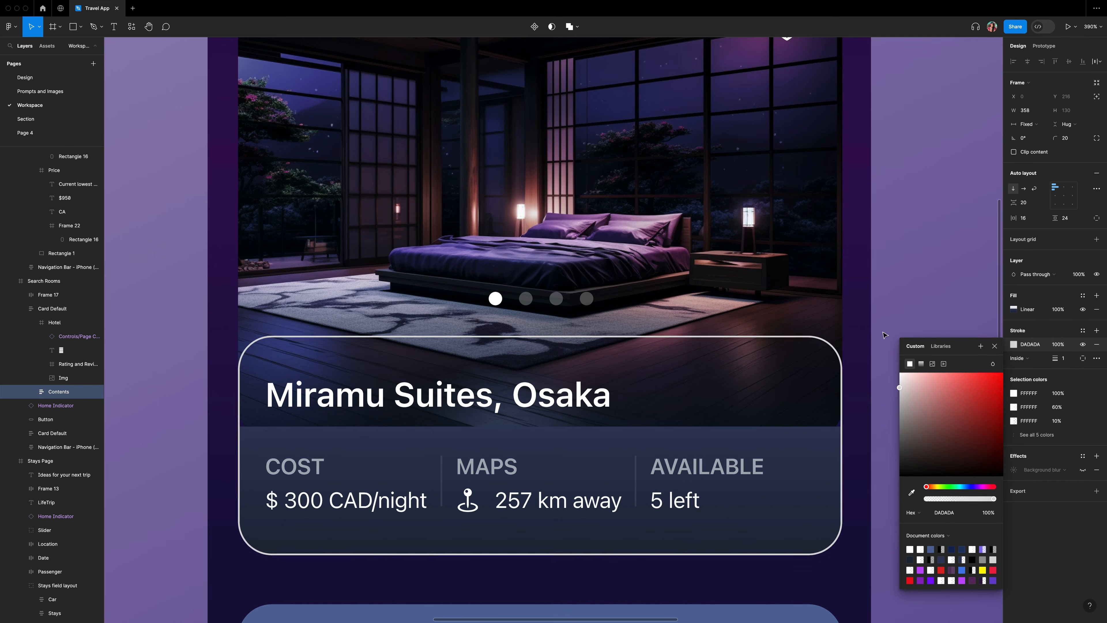
click(992, 365)
click(1008, 460)
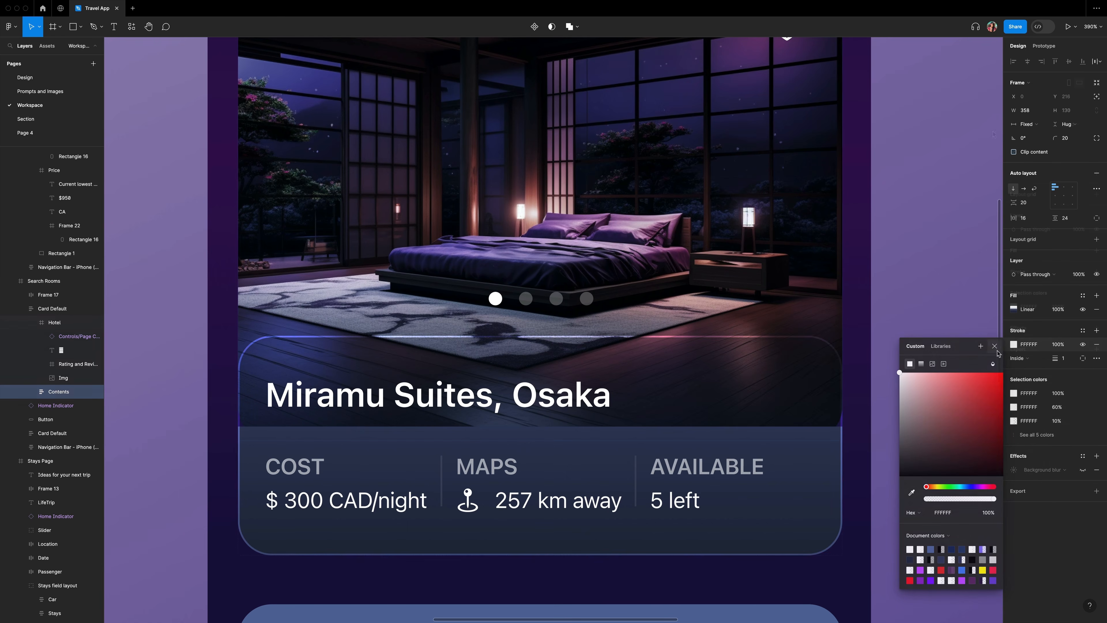
click(995, 346)
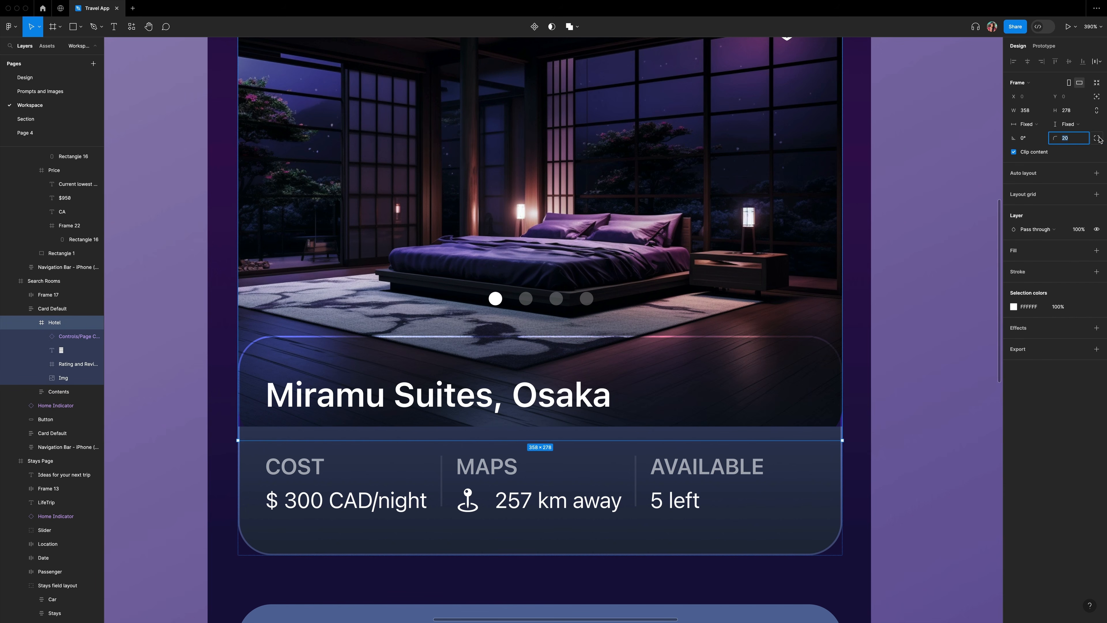
Set the bottom right and bottom left corner radii of the first card's Hotel frame to 0.
click(1097, 138)
click(1051, 153)
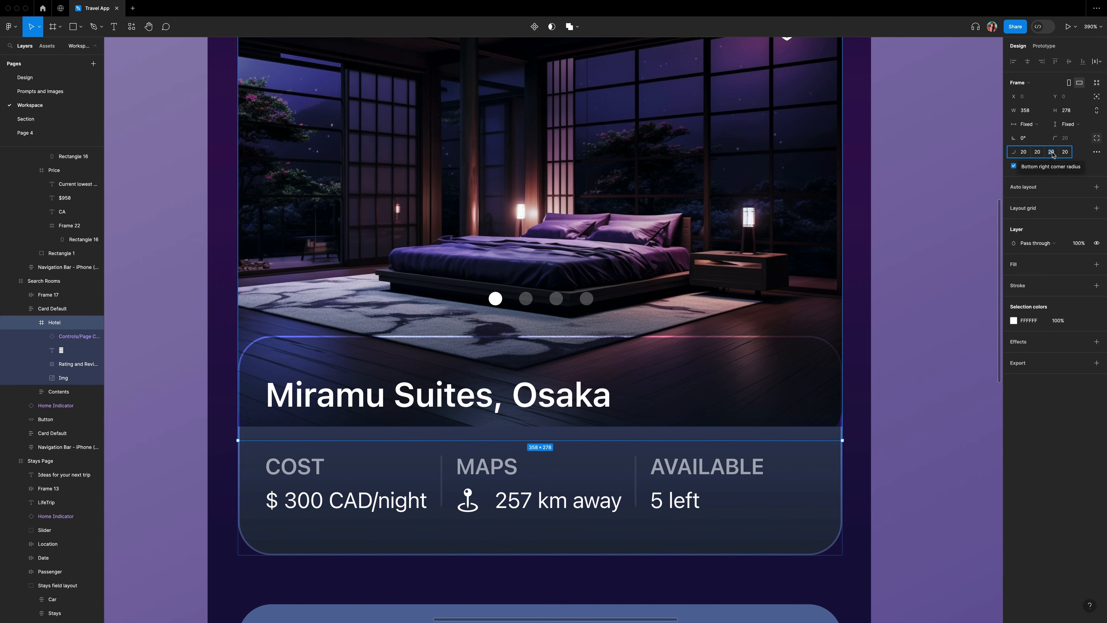
text(0)
key(Return)
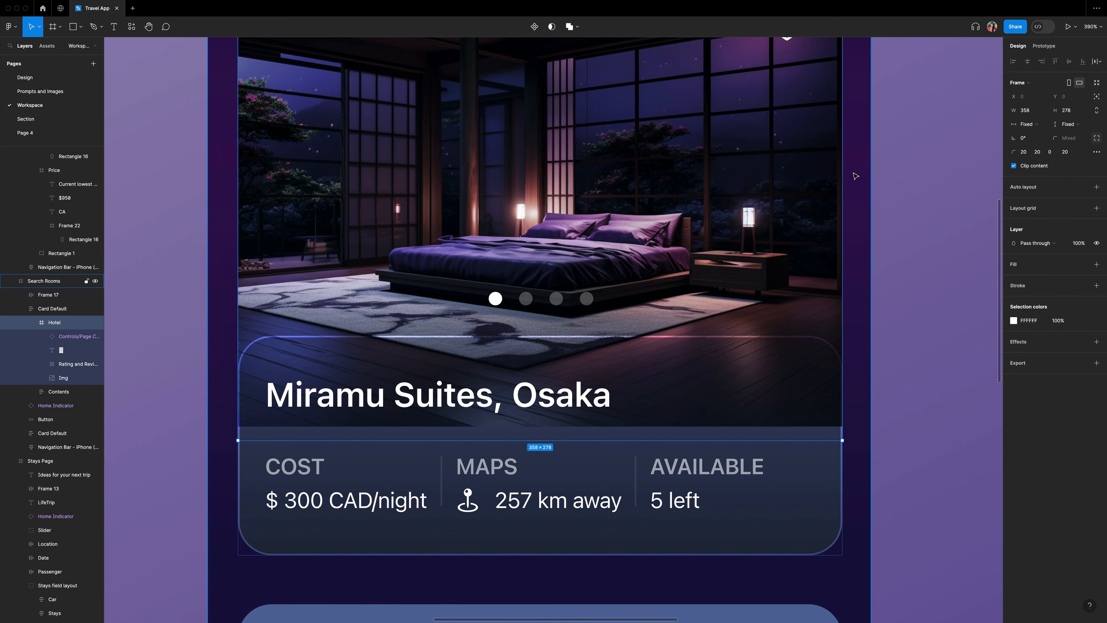
click(1039, 153)
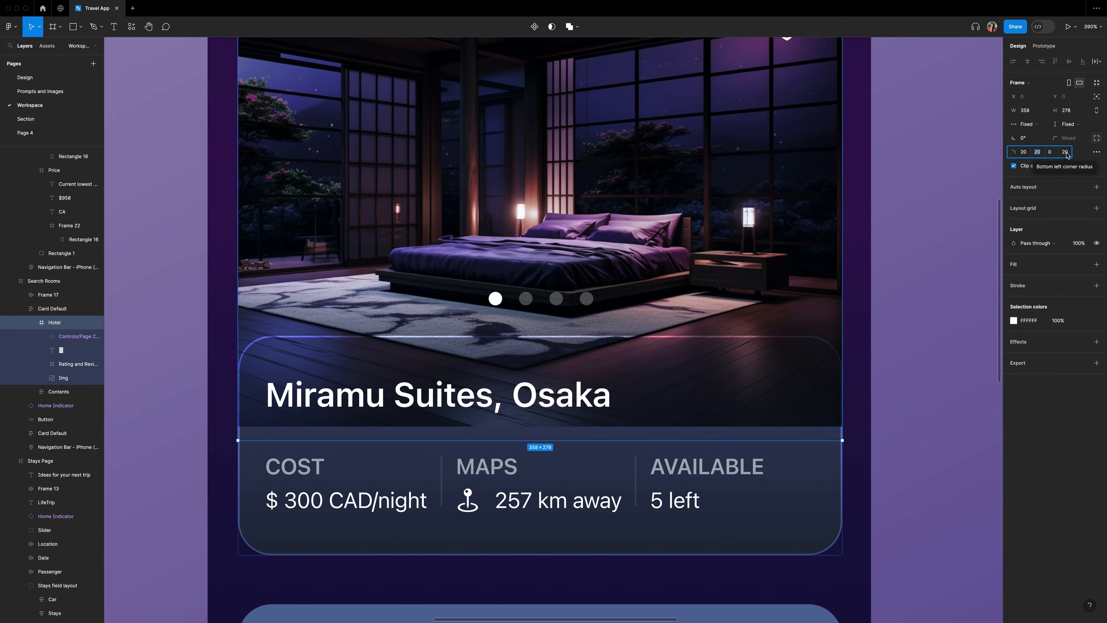
click(1066, 153)
text(0)
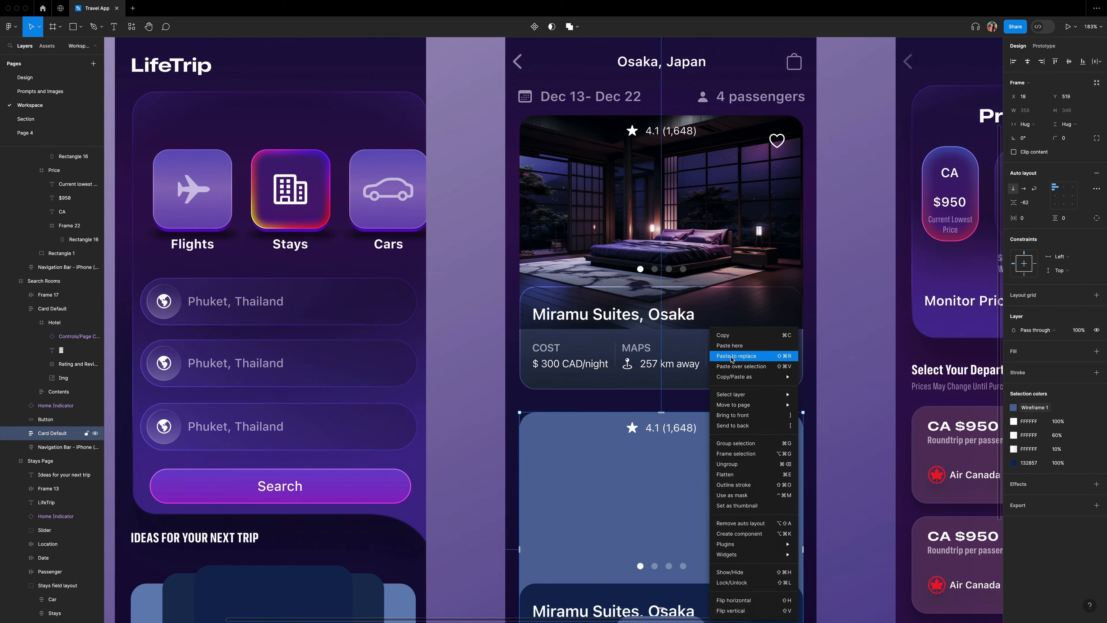
Replace the second Card Default in Search Rooms with a copy of the finished Miramu Suites card.
click(741, 425)
click(849, 460)
key(shift+1)
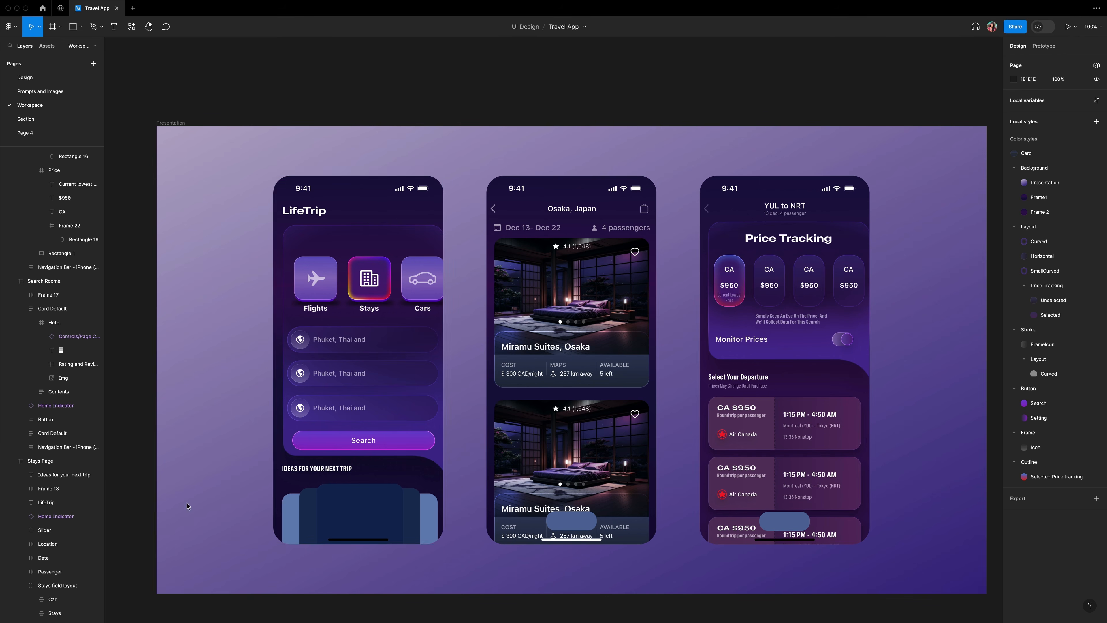
Turn off Clip content for the Stays Page frame so its whole slider shows below the screen edge.
scroll(382, 498, down, 1)
click(377, 502)
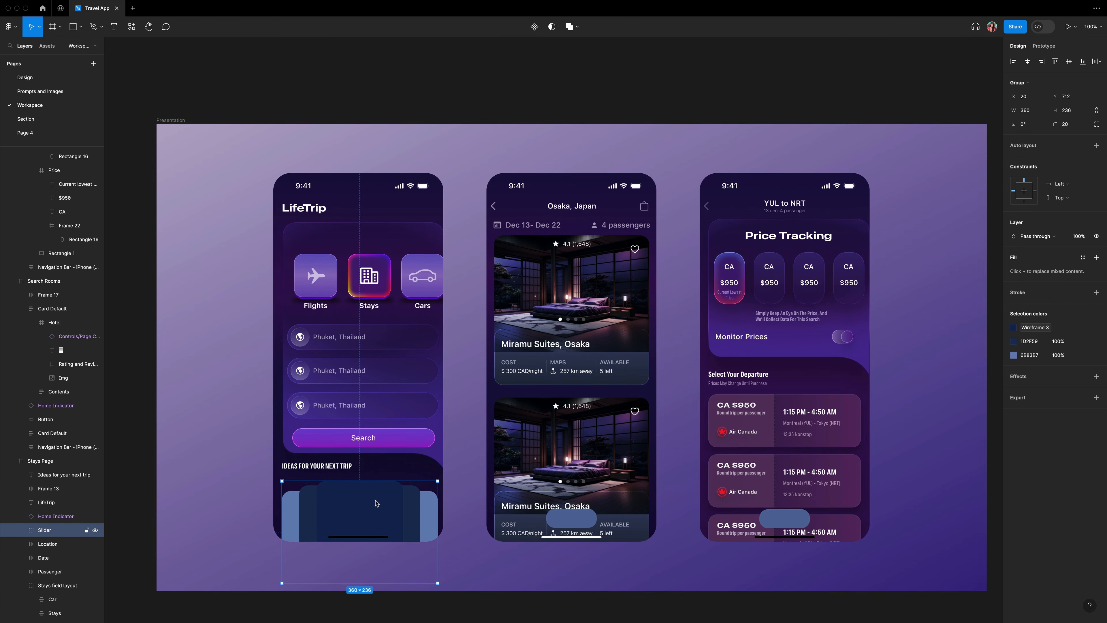
key(Escape)
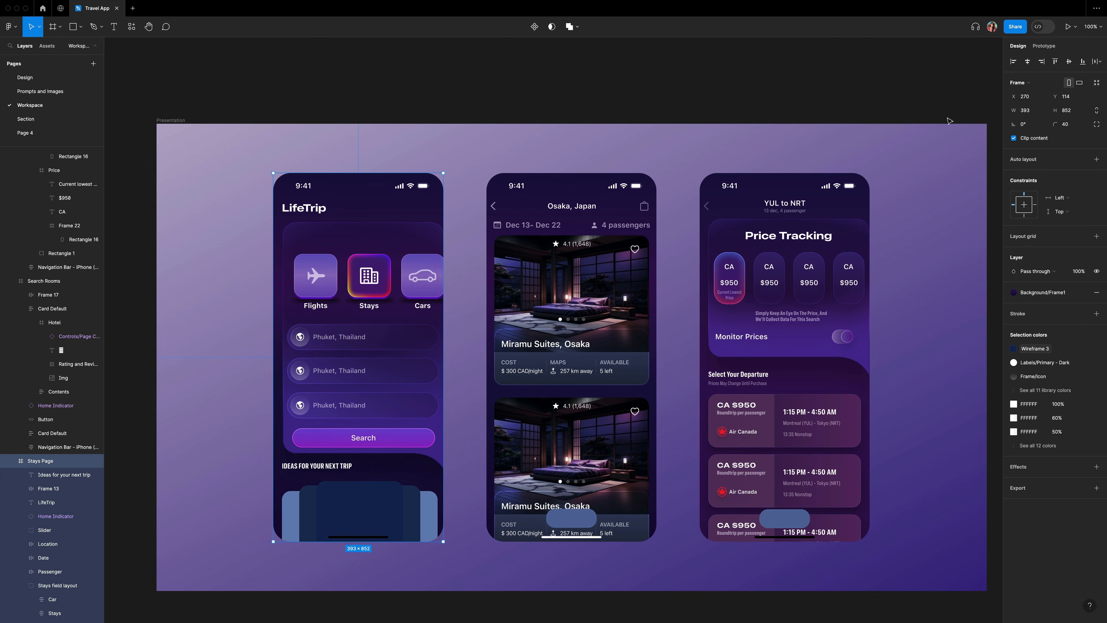
click(1016, 139)
scroll(387, 306, down, 3)
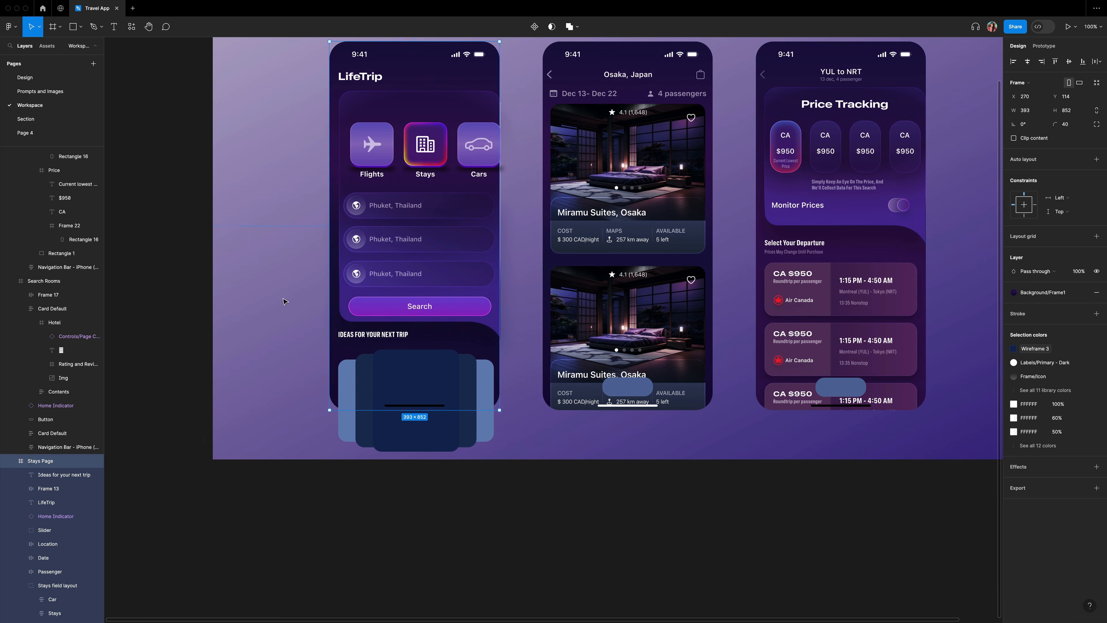
click(299, 300)
Hide the Home Indicator that covers the slider on the Stays Page.
scroll(299, 299, down, 1)
scroll(347, 338, up, 10)
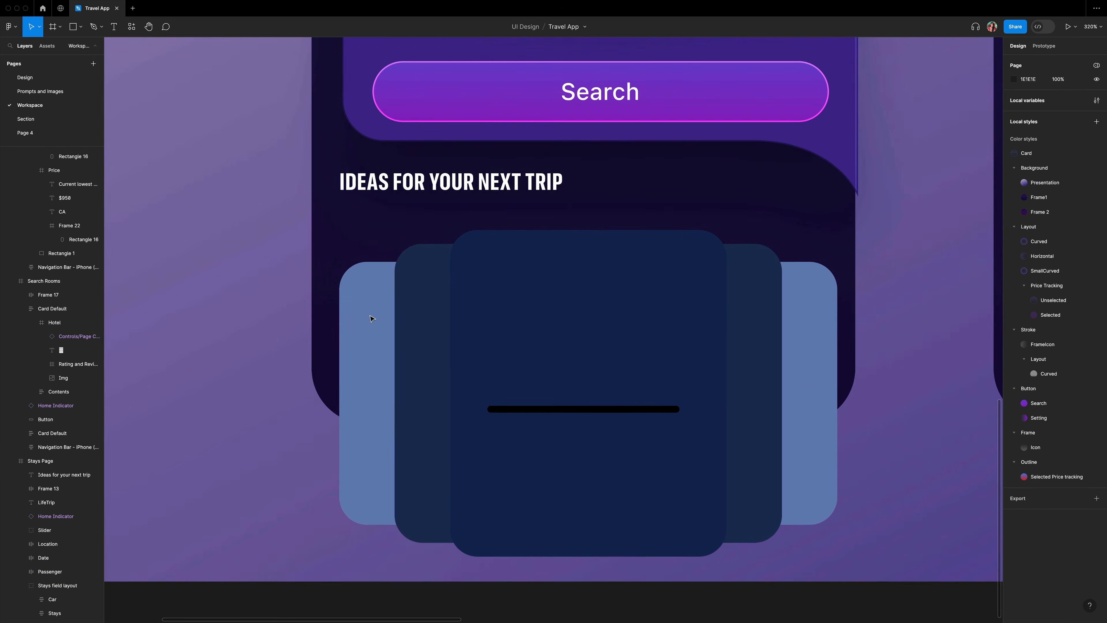
scroll(371, 318, down, 2)
click(542, 384)
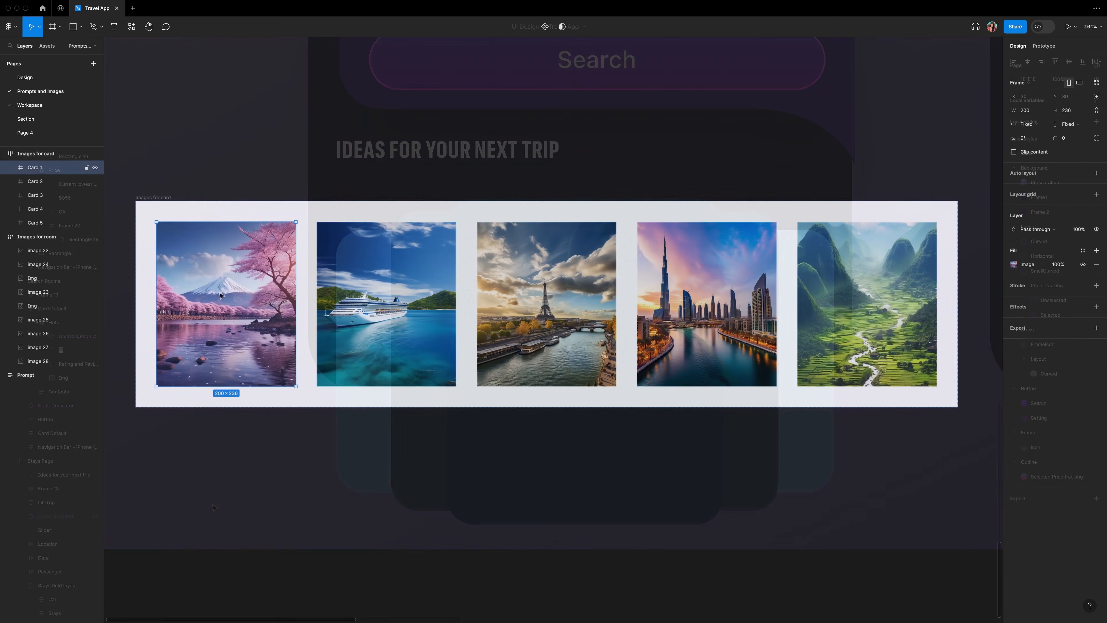
Copy the Card 1 cherry blossom image from the Prompts and Images page and return to the Workspace page.
right_click(221, 291)
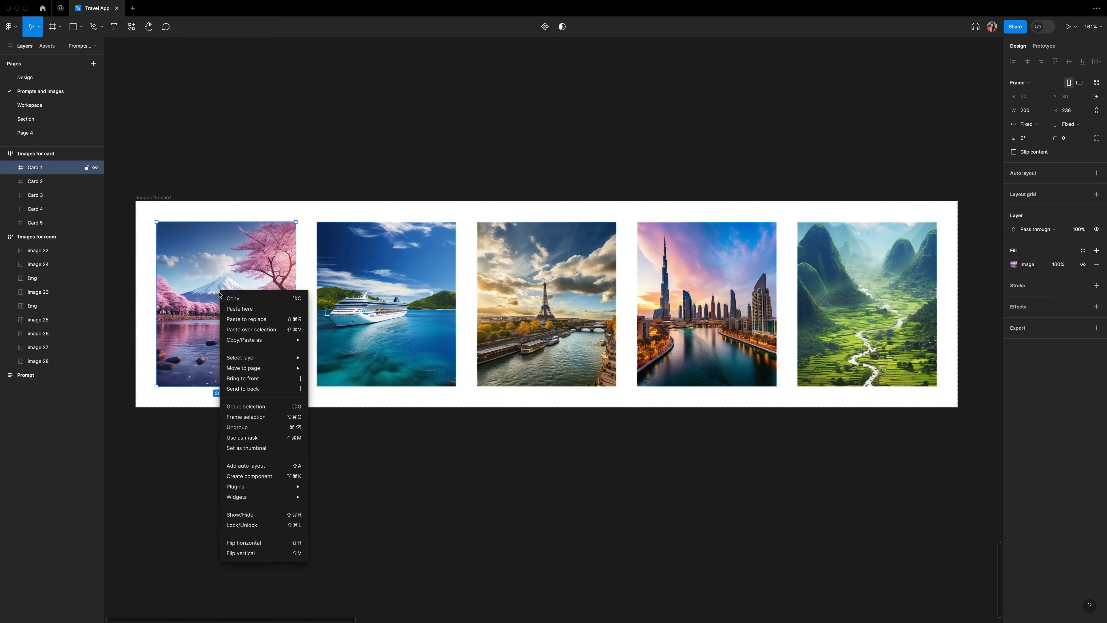
click(233, 300)
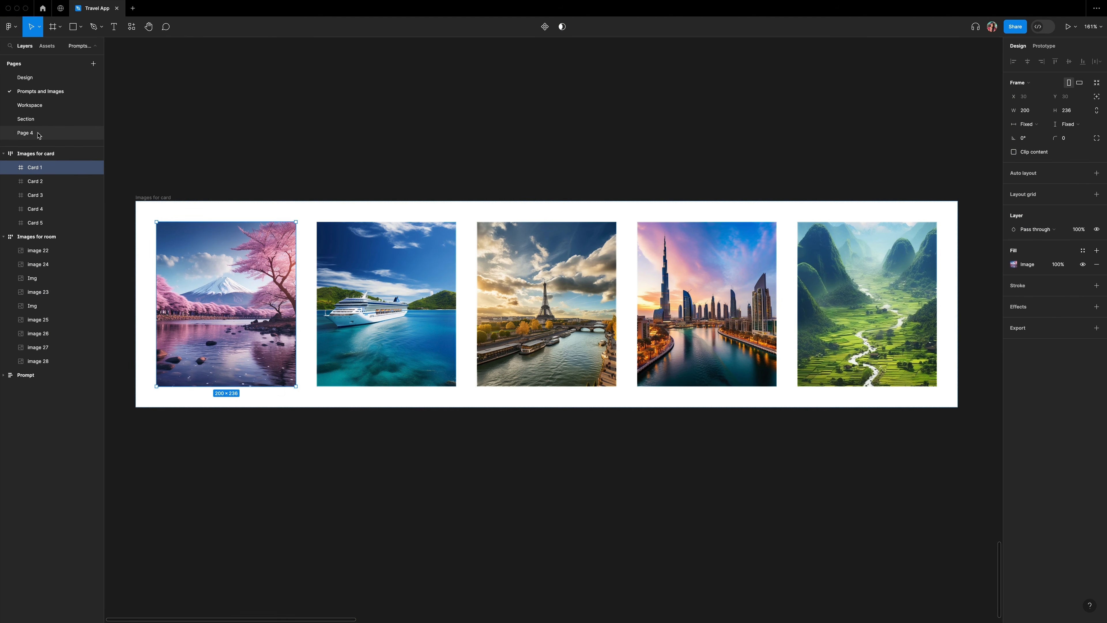
click(29, 105)
Wrap the slider's center rectangle in its own frame and rename the frame as Card 1.
right_click(563, 285)
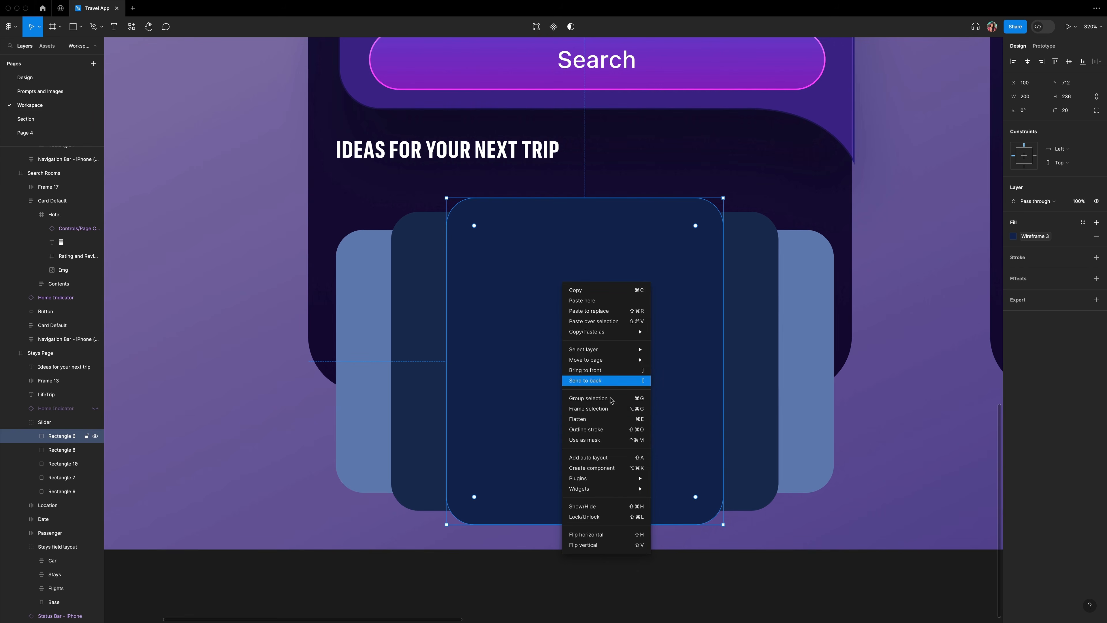
click(601, 408)
double_click(59, 436)
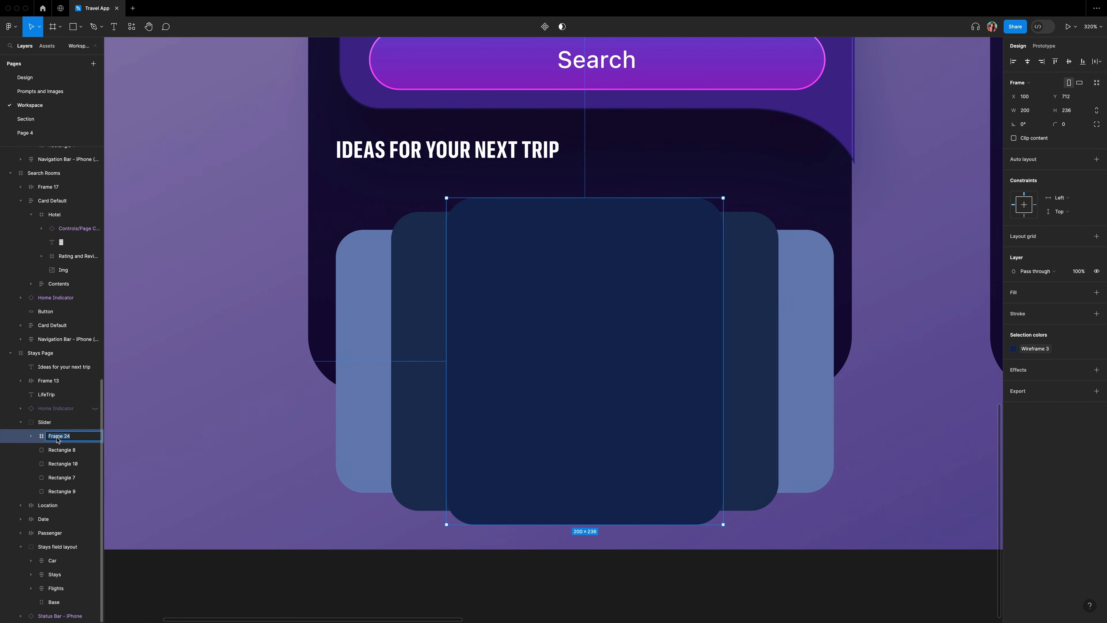
text(Card 1)
key(Return)
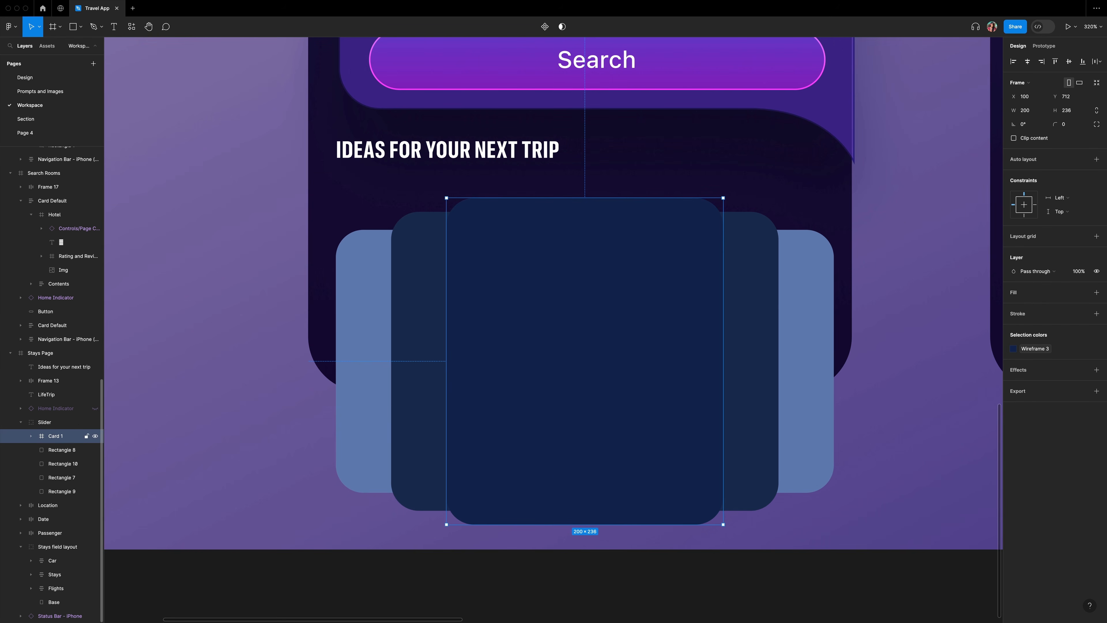
Replace the rectangle inside the slider's Card 1 frame with the copied cherry blossom image.
click(31, 436)
click(54, 450)
click(55, 451)
right_click(58, 452)
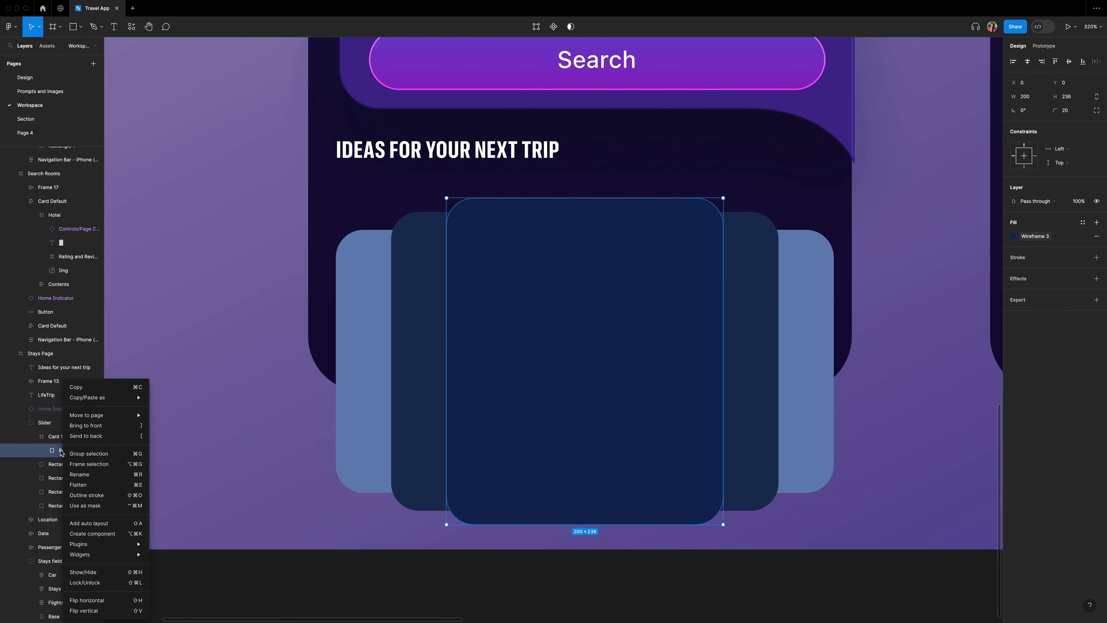
click(558, 396)
right_click(600, 384)
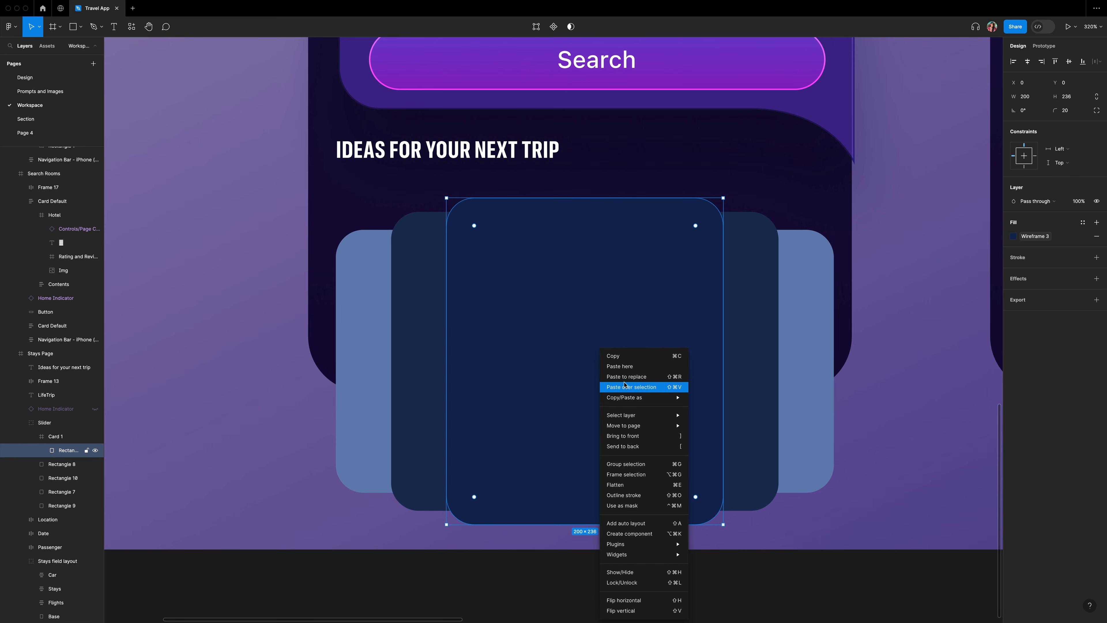
click(600, 383)
Give the outer Card 1 frame a corner radius of 20 and turn on Clip content.
click(55, 436)
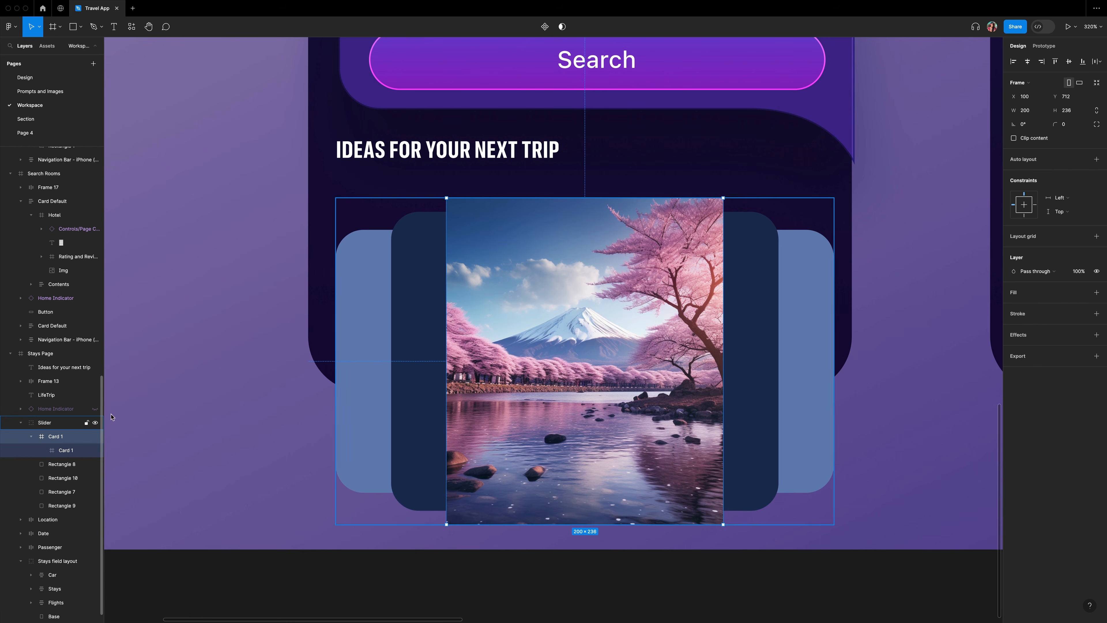
click(1074, 124)
text(20)
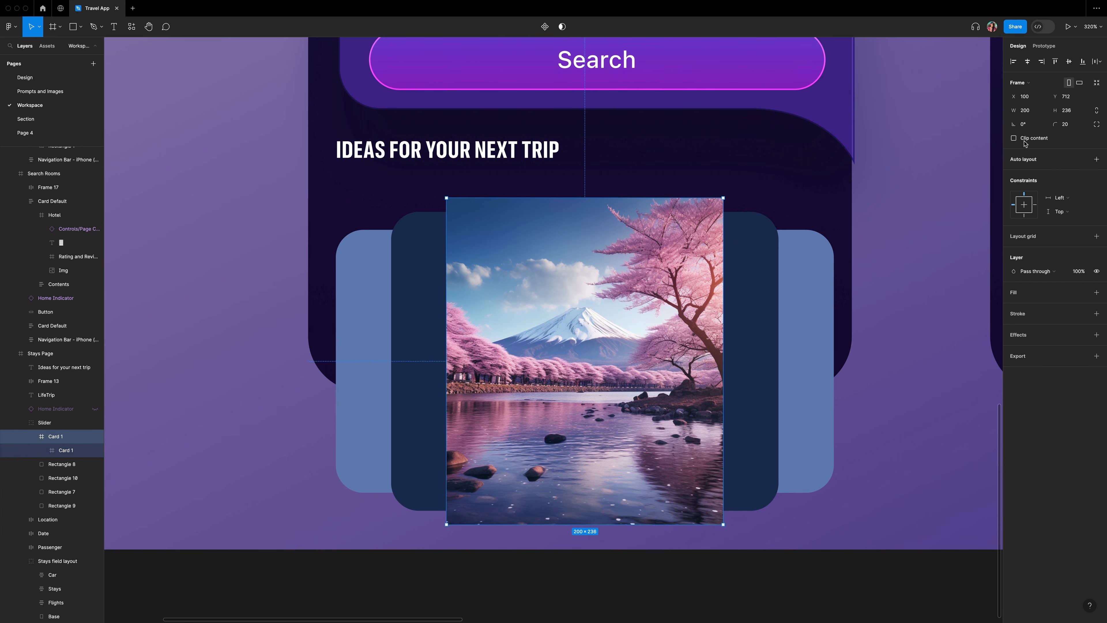
click(1013, 138)
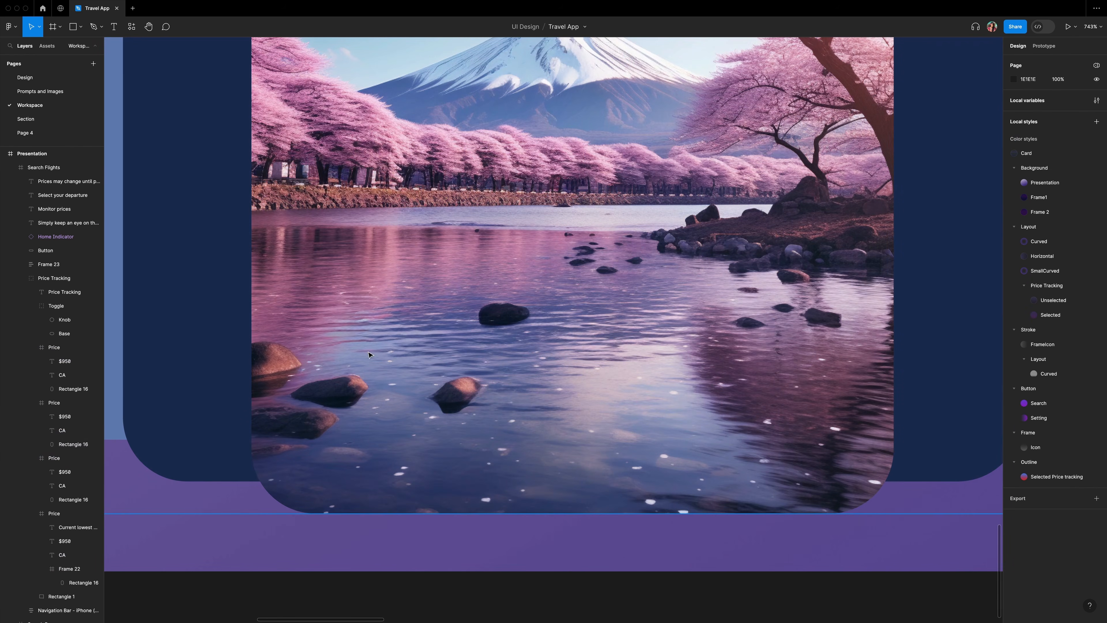
Add a caption text box about 141 × 37 in the lower part of Card 1, in Subheadline/Regular, reading "Visit of Mount and surrondings".
key(t)
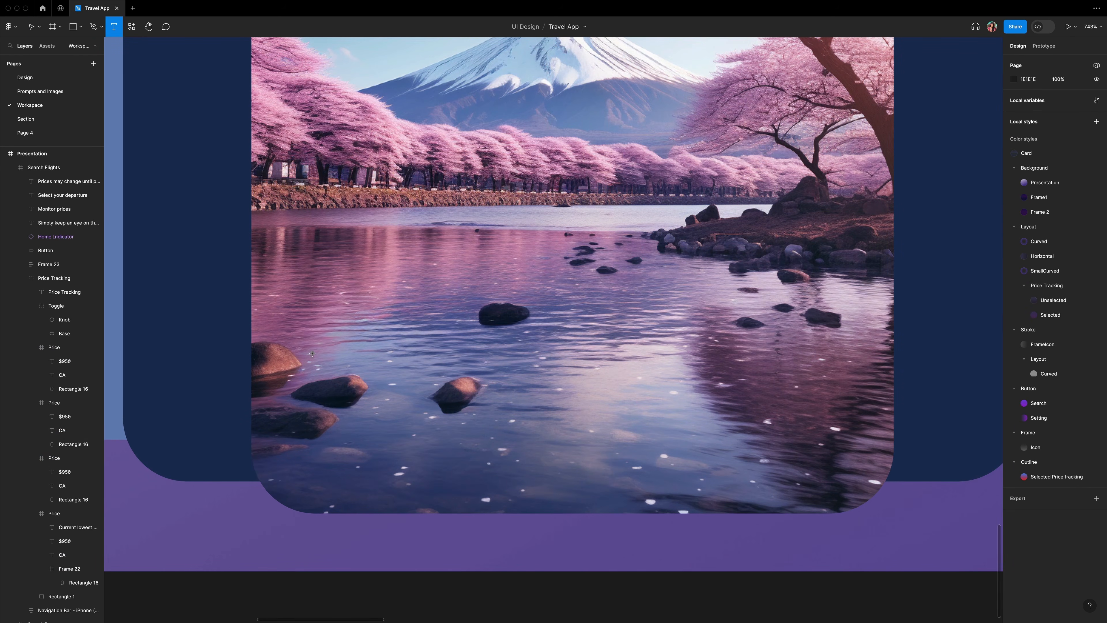
drag(308, 353, 762, 471)
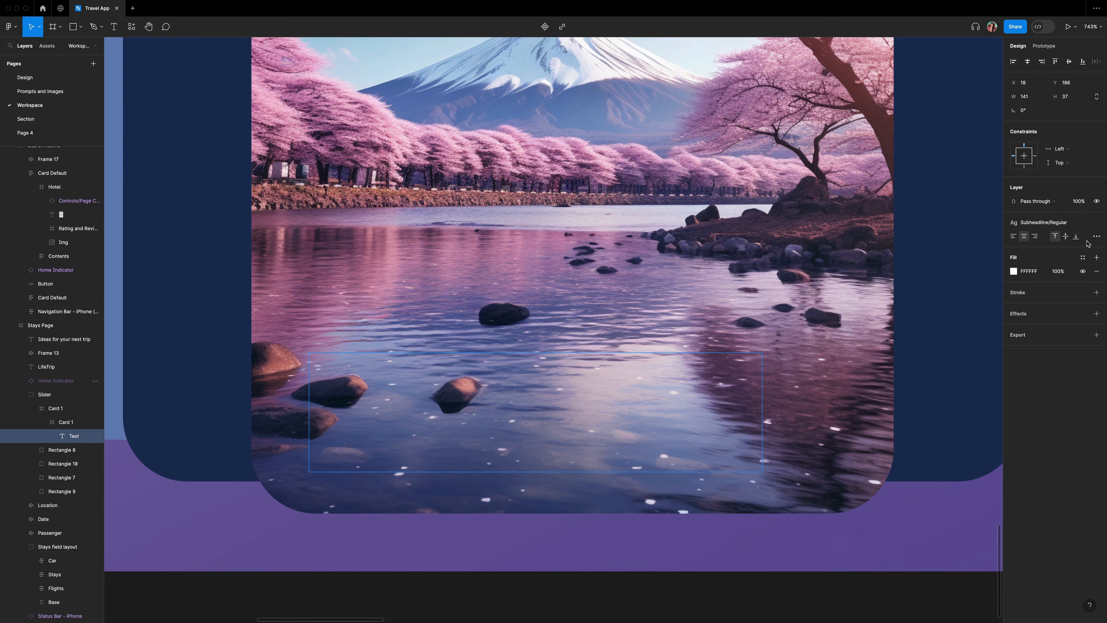
click(1037, 223)
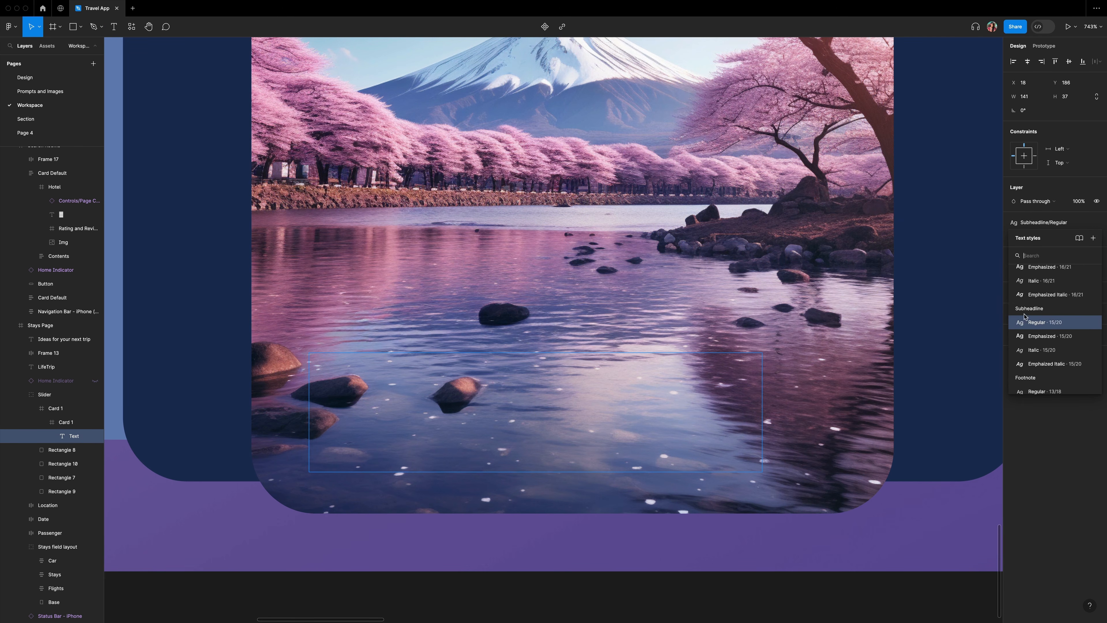
click(1037, 323)
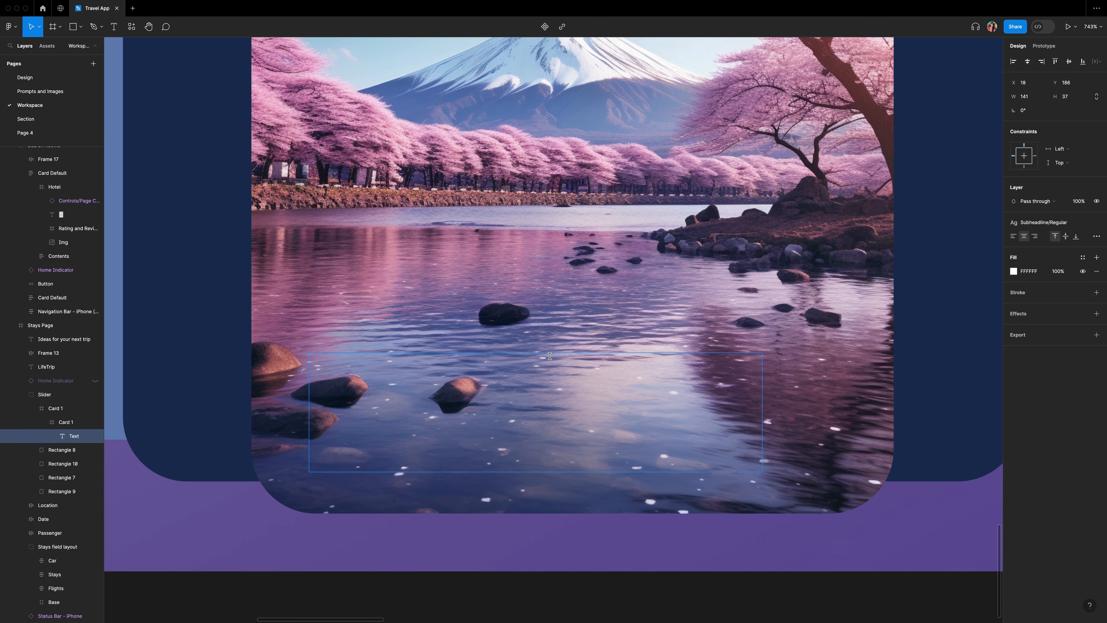
text(Visit of Mount)
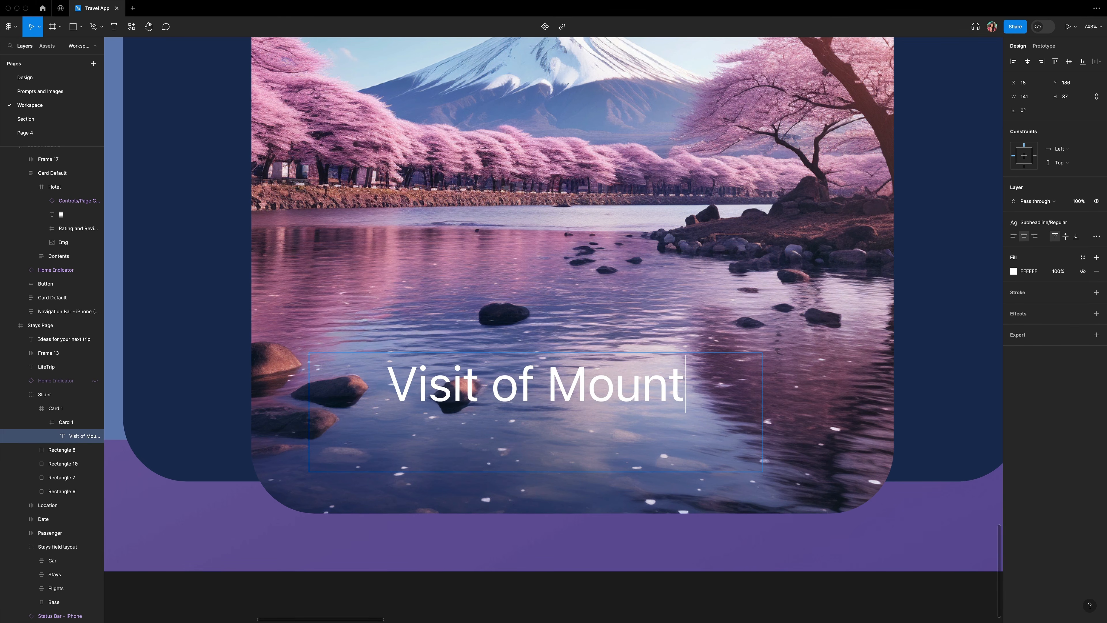
text( and surrondings)
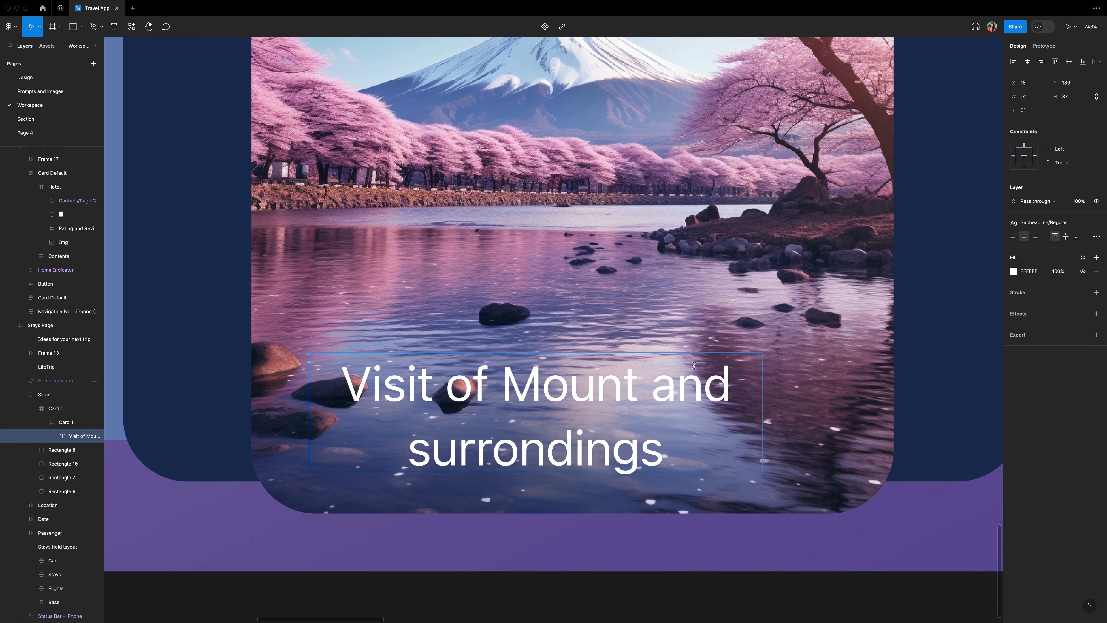
key(Escape)
Wrap the caption text in an auto layout frame and set the frame's width to 200.
key(shift+a)
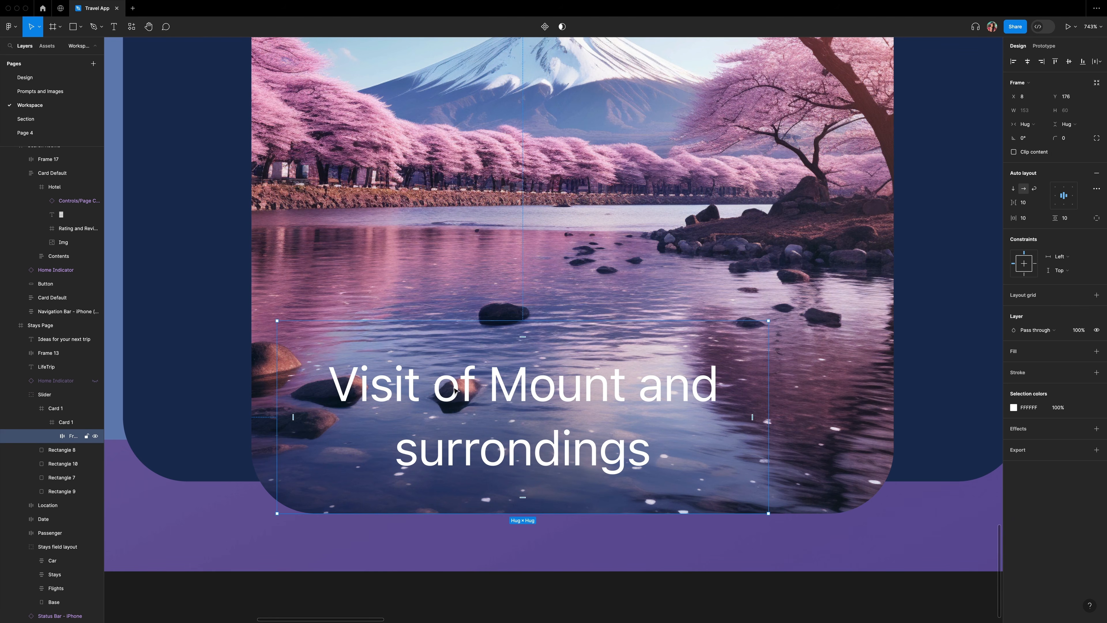
click(56, 409)
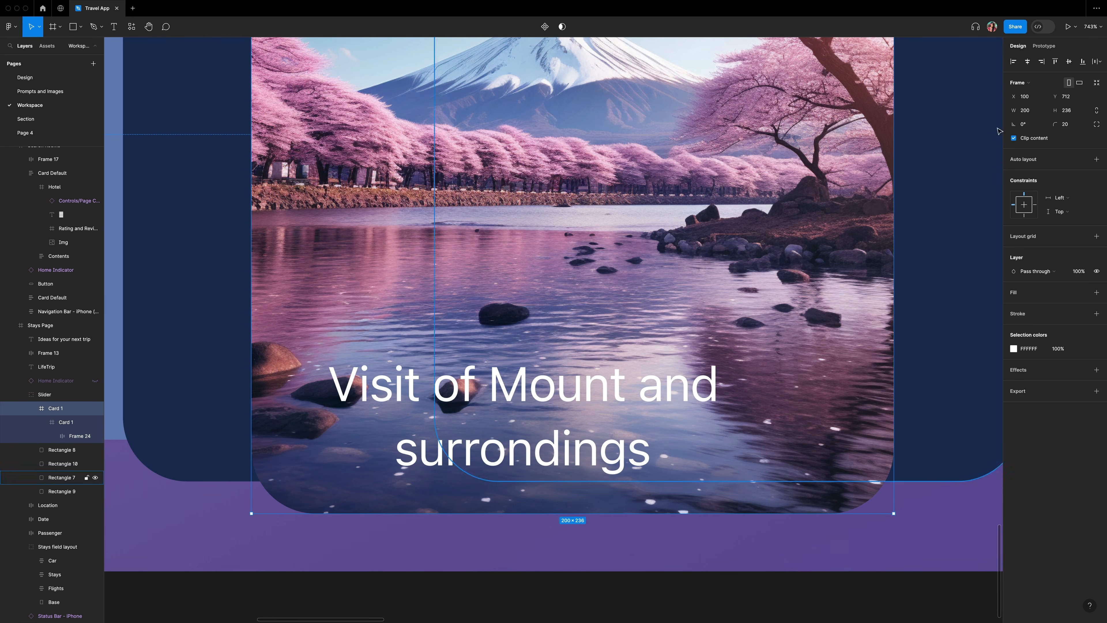
key(Return)
key(Return)
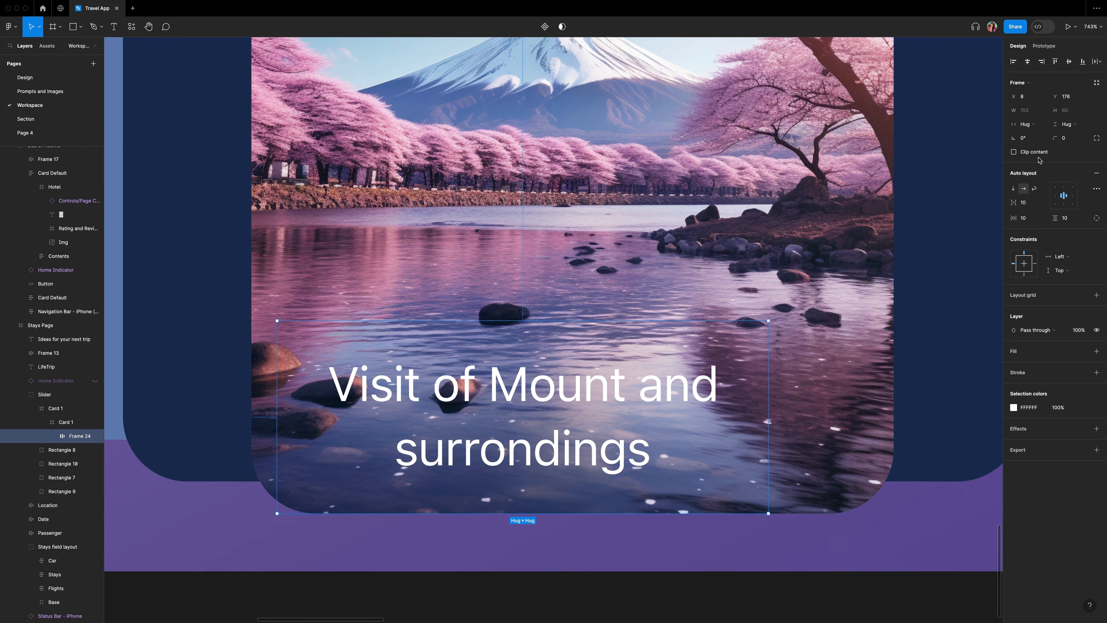
click(1034, 121)
click(1034, 117)
click(1029, 110)
text(200)
key(Return)
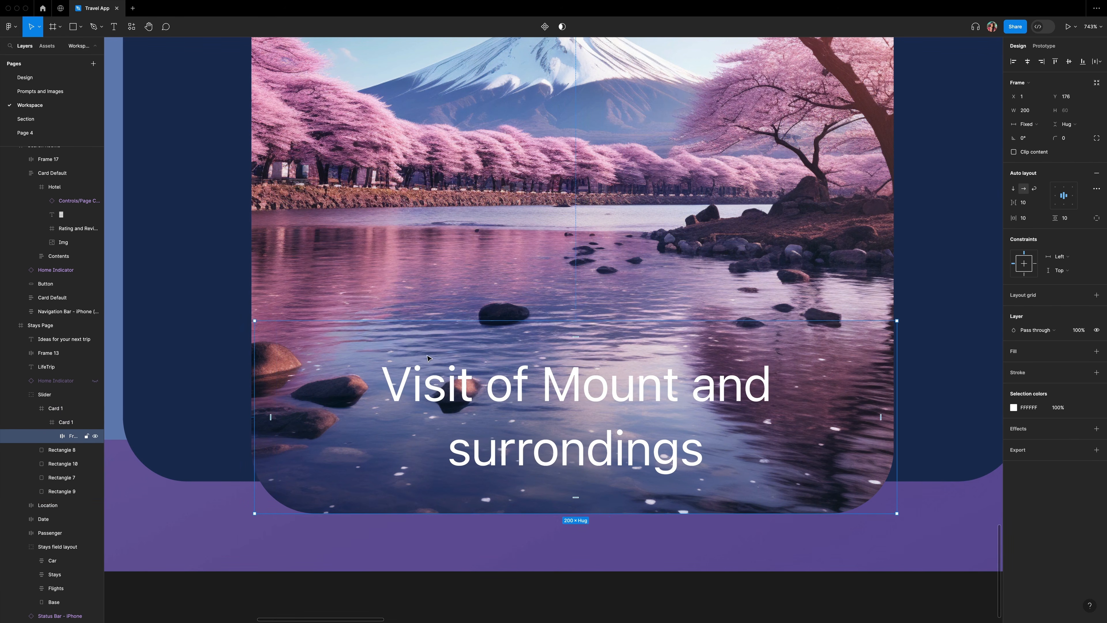
Align the caption frame with the card's edge at X 0 and set its item spacing to 0.
key(Left)
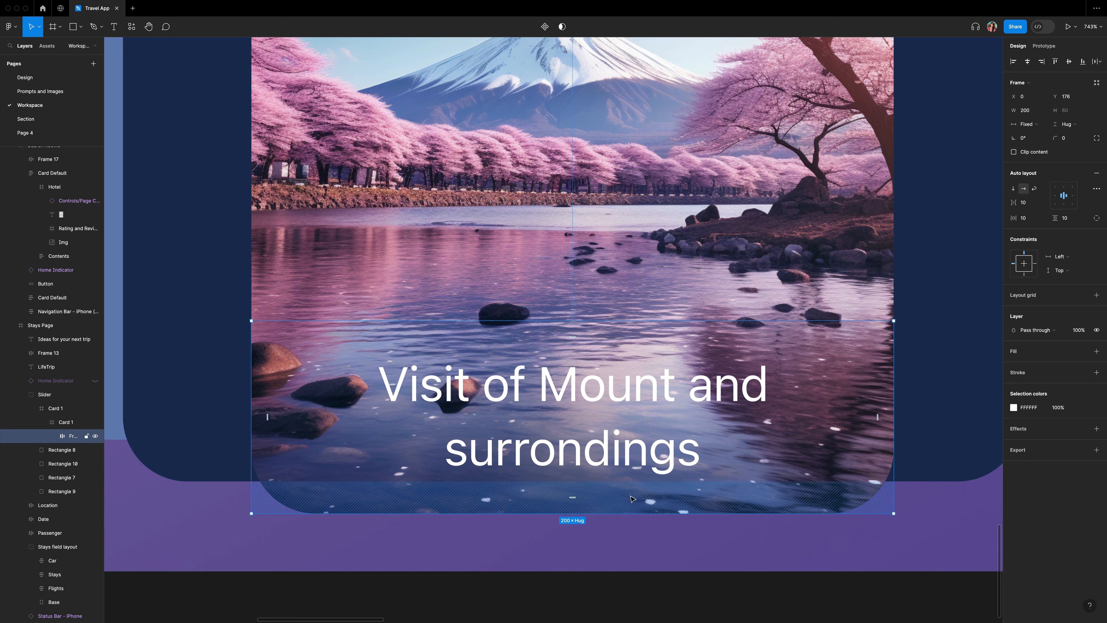
click(1024, 203)
text(0)
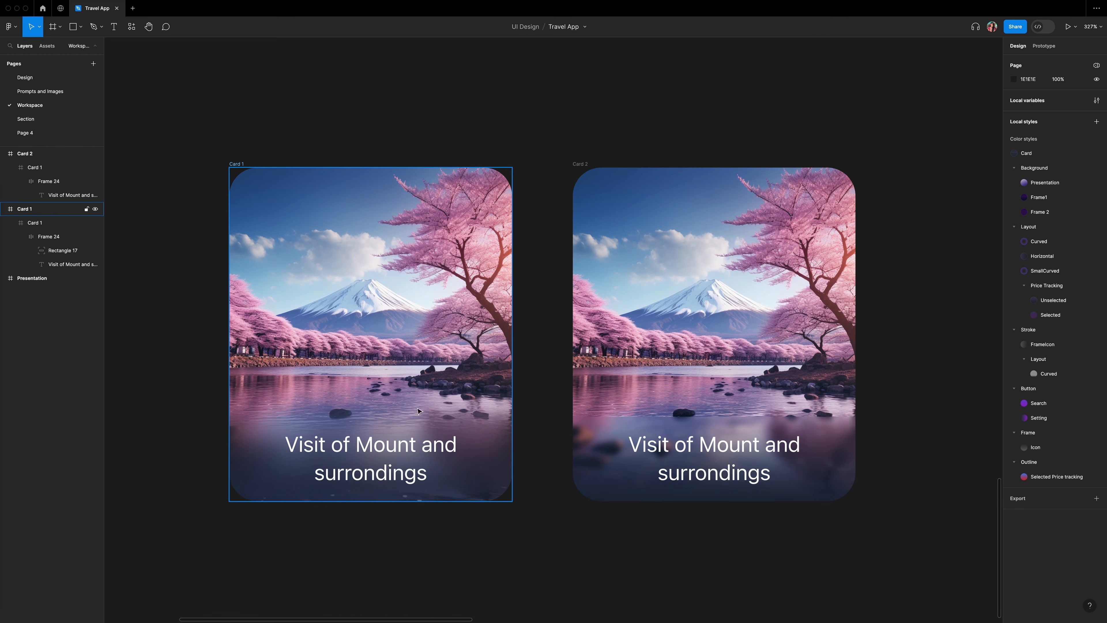
Compare the caption overlays of the Card 1 and Card 2 examples, checking the blur effects on the rectangle and on the frame.
scroll(329, 415, up, 5)
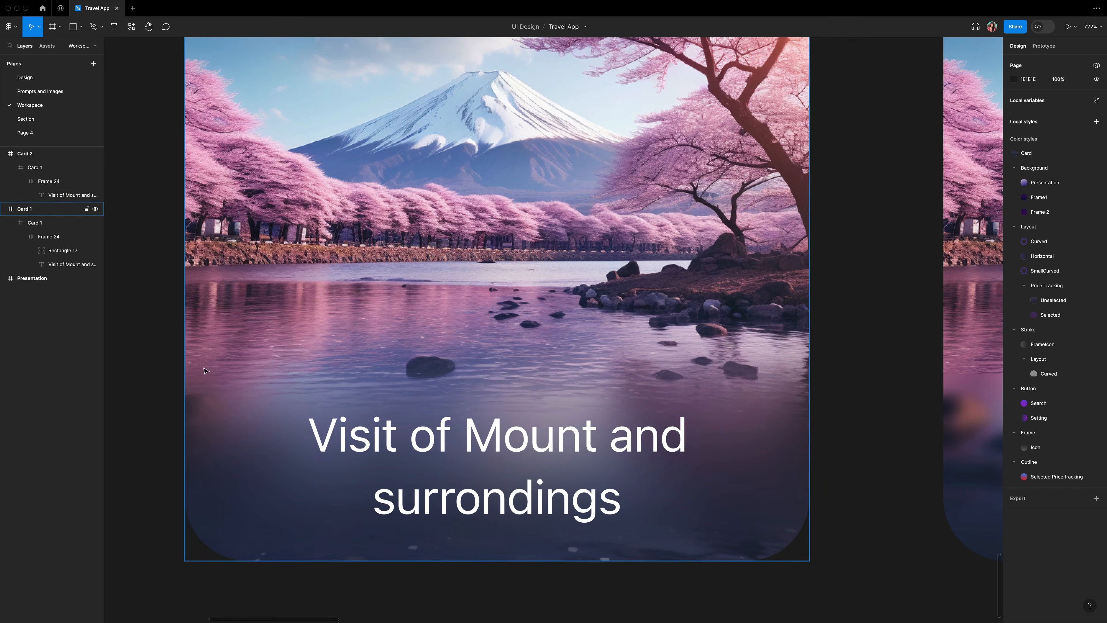
scroll(733, 375, right, 10)
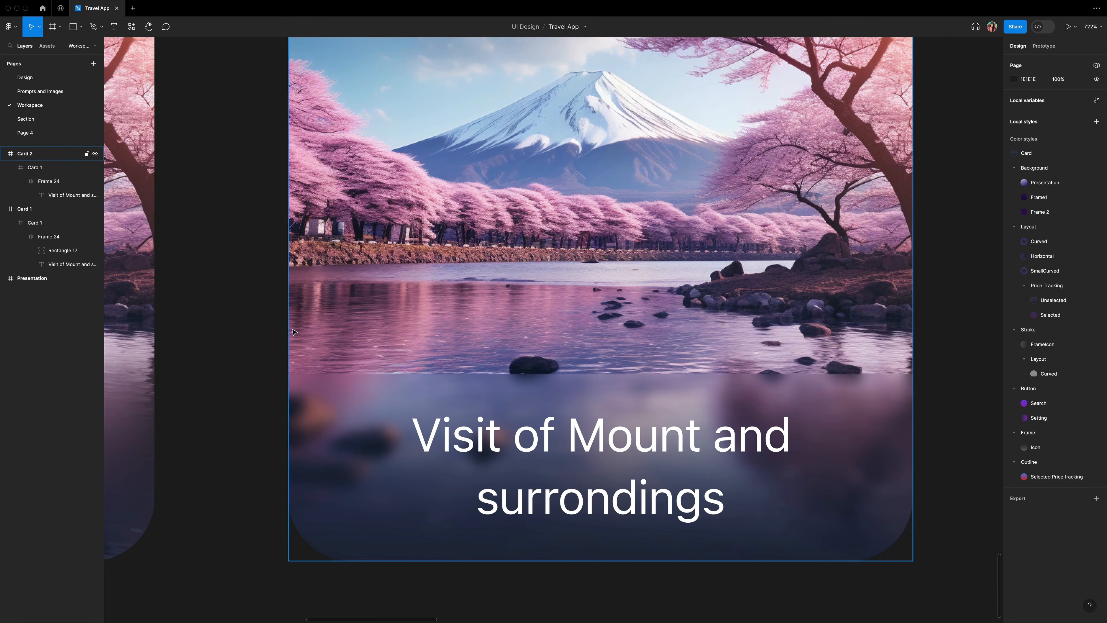
scroll(850, 333, left, 10)
scroll(234, 310, down, 5)
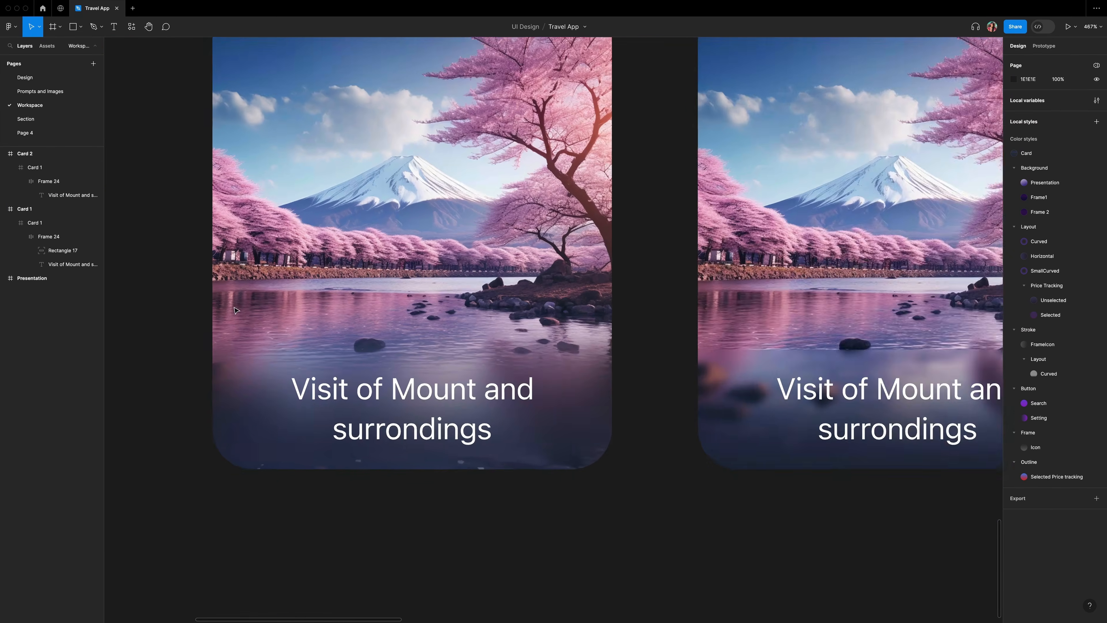
click(525, 448)
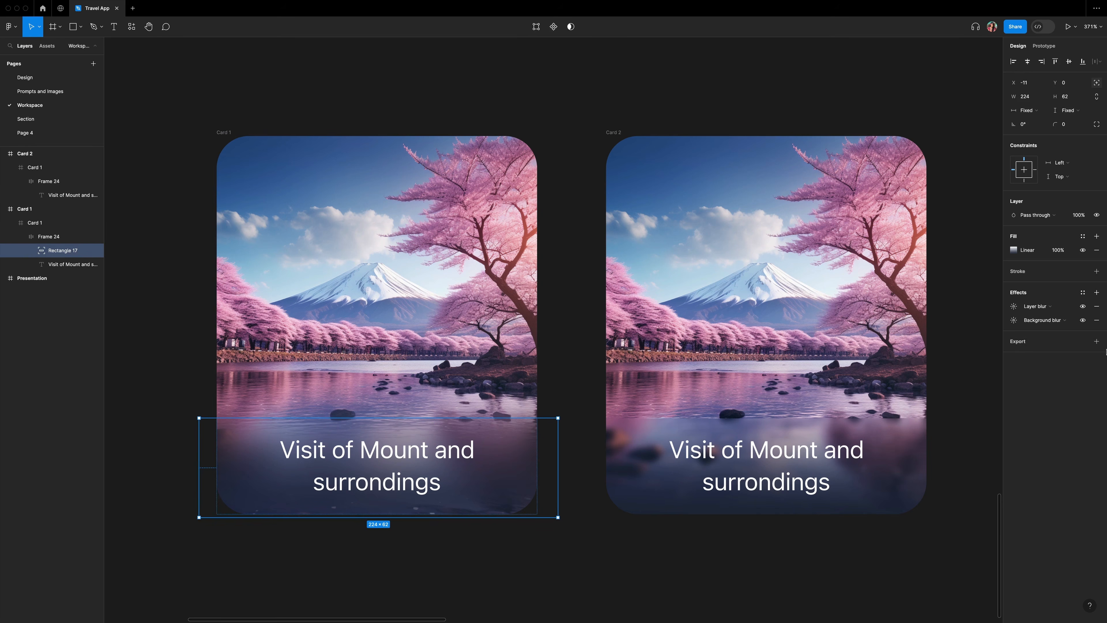
click(67, 181)
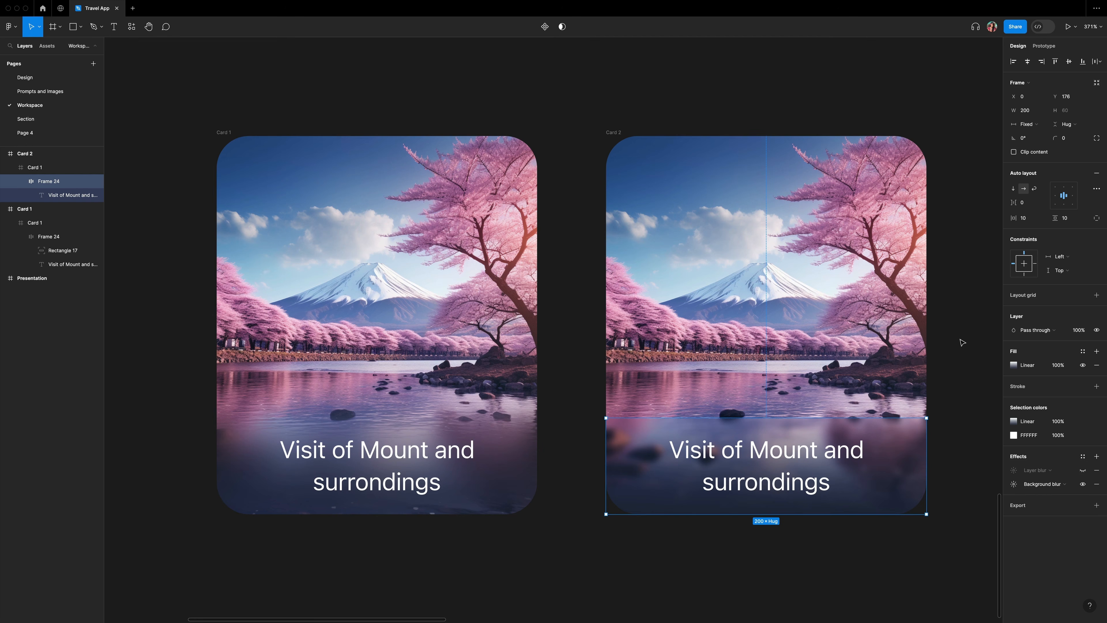
click(1082, 470)
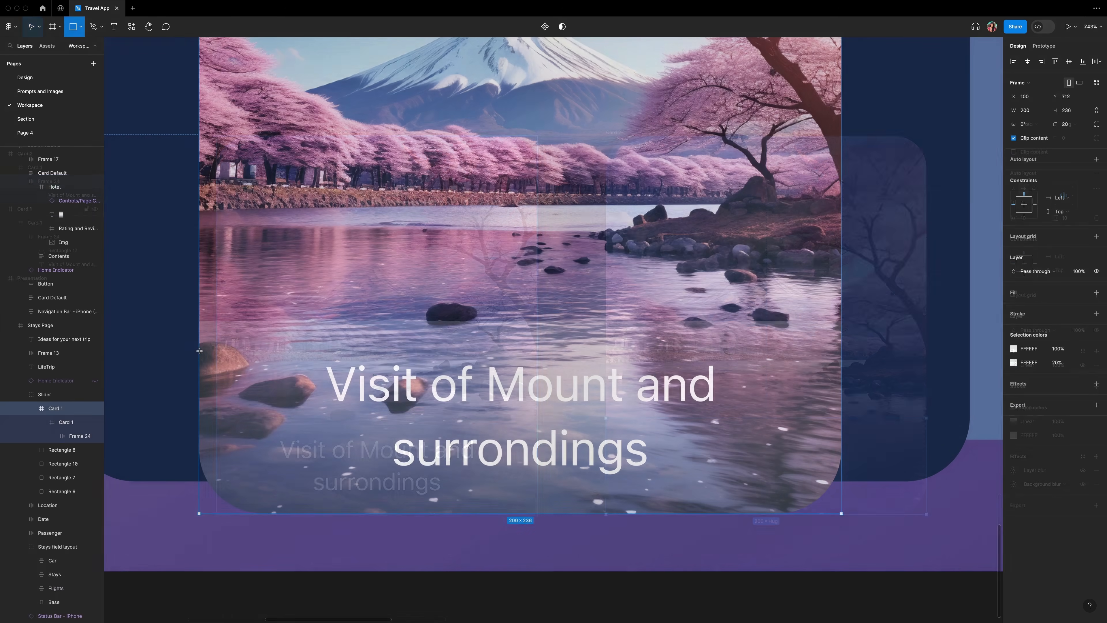
Draw an absolutely positioned rectangle inside the caption frame and size it to 224 × 62 at X -11, Y 0.
mouse_move(179, 354)
mouse_down()
mouse_move(675, 477)
mouse_move(562, 477)
mouse_move(591, 478)
mouse_up()
click(1097, 83)
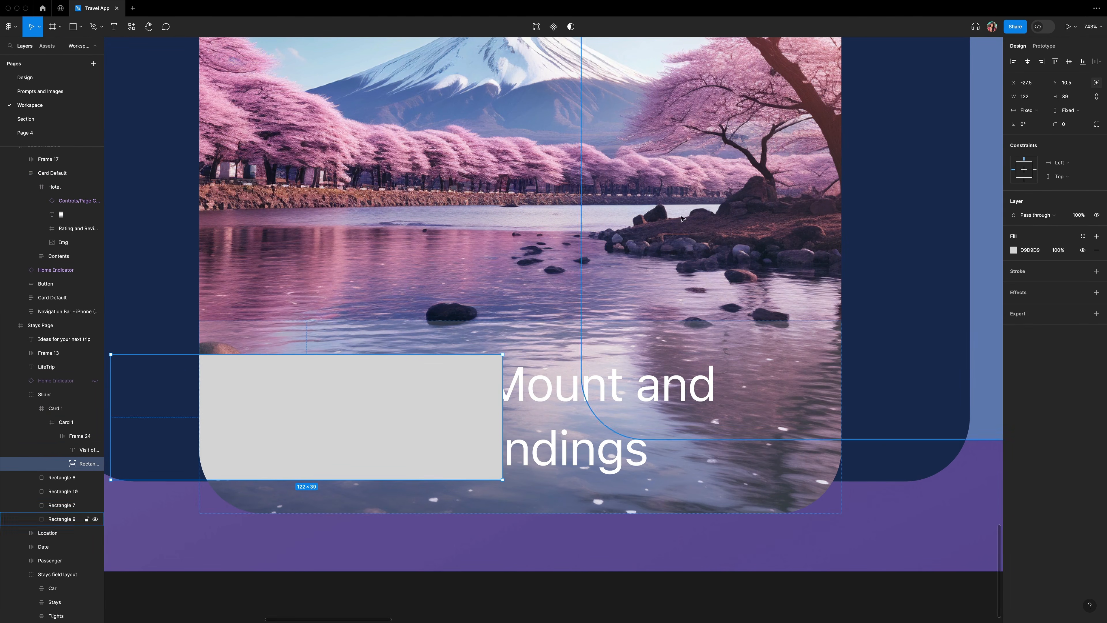
drag(374, 394, 427, 393)
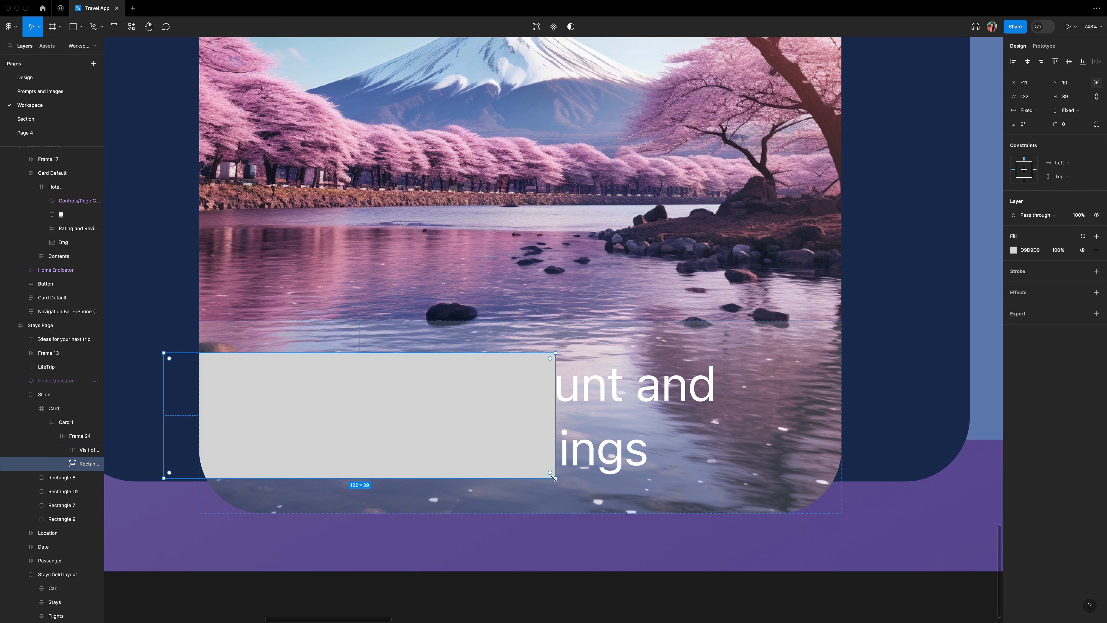
drag(556, 480, 884, 520)
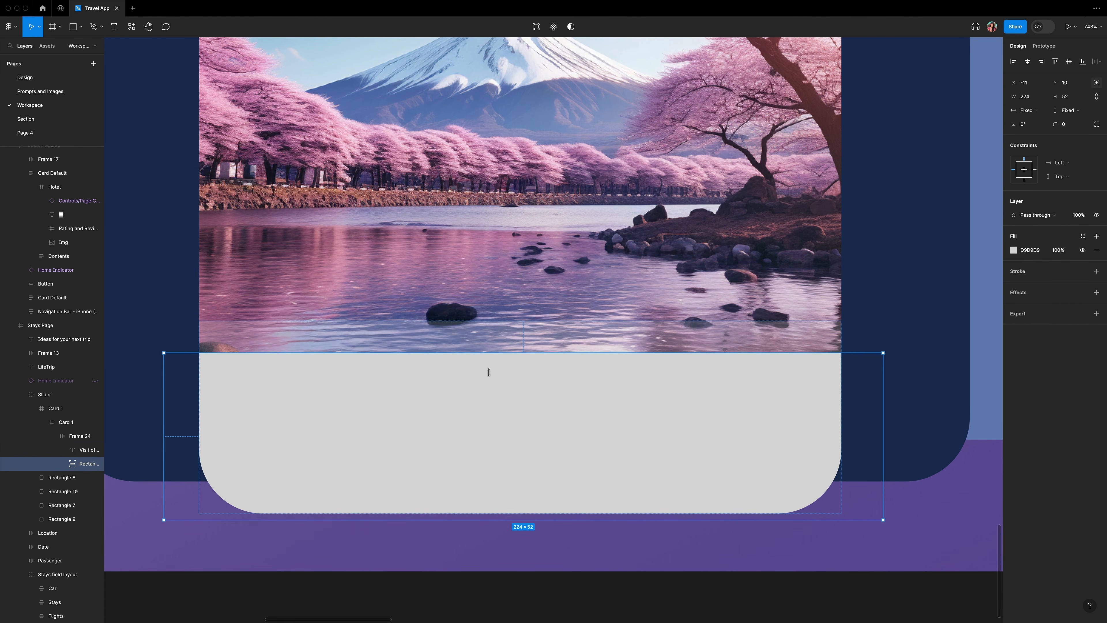
drag(489, 372, 488, 320)
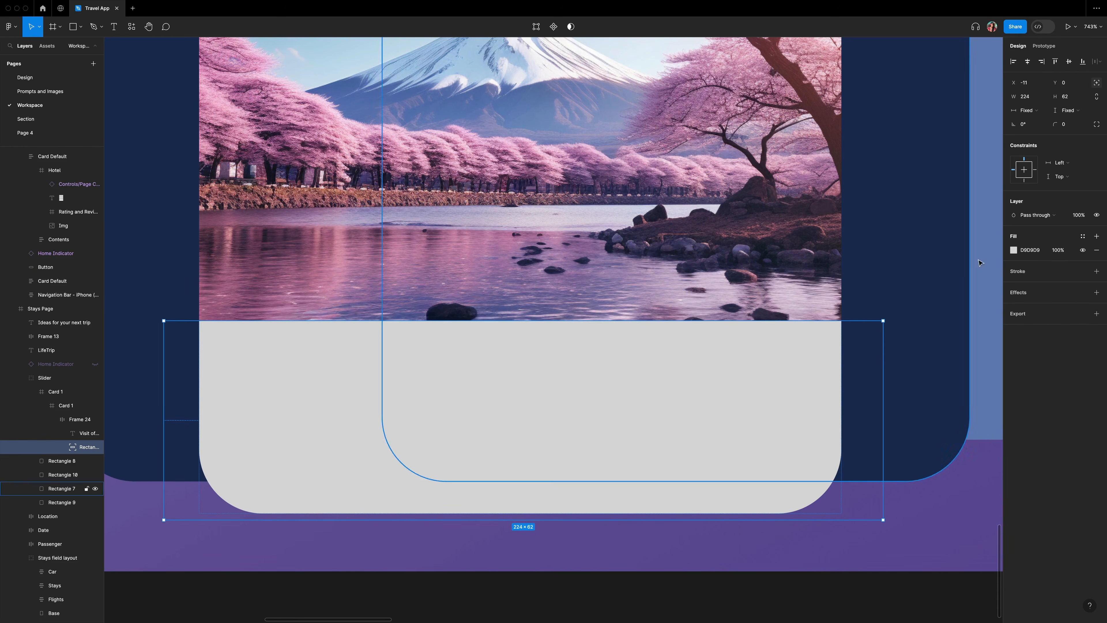
Give the caption rectangle a linear gradient fill with its upper stop set to 21273D and fully transparent.
click(1014, 251)
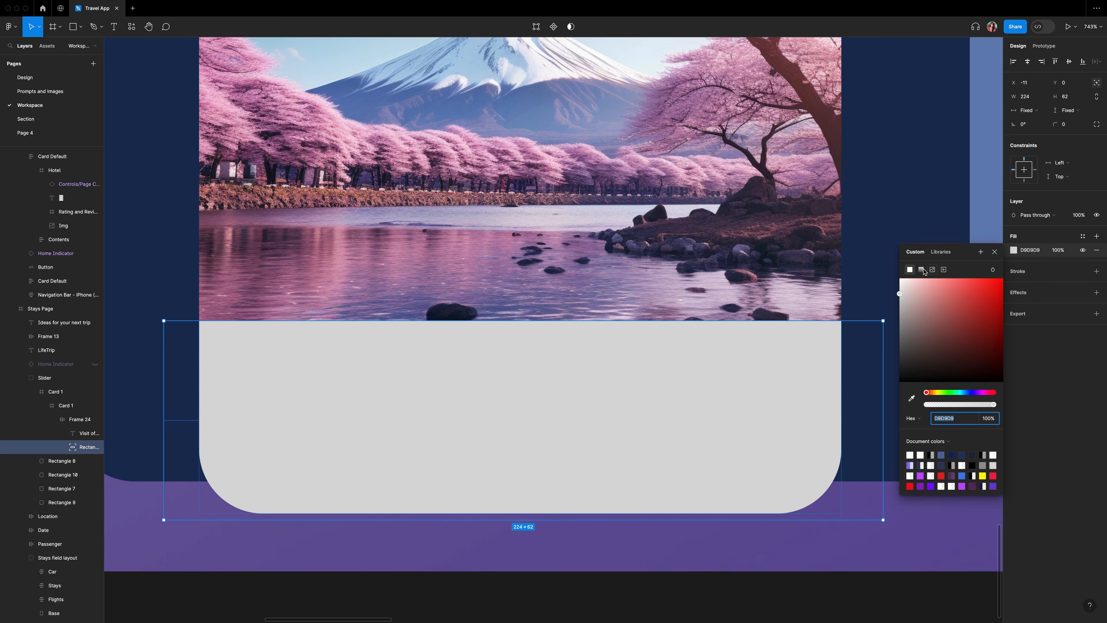
click(921, 270)
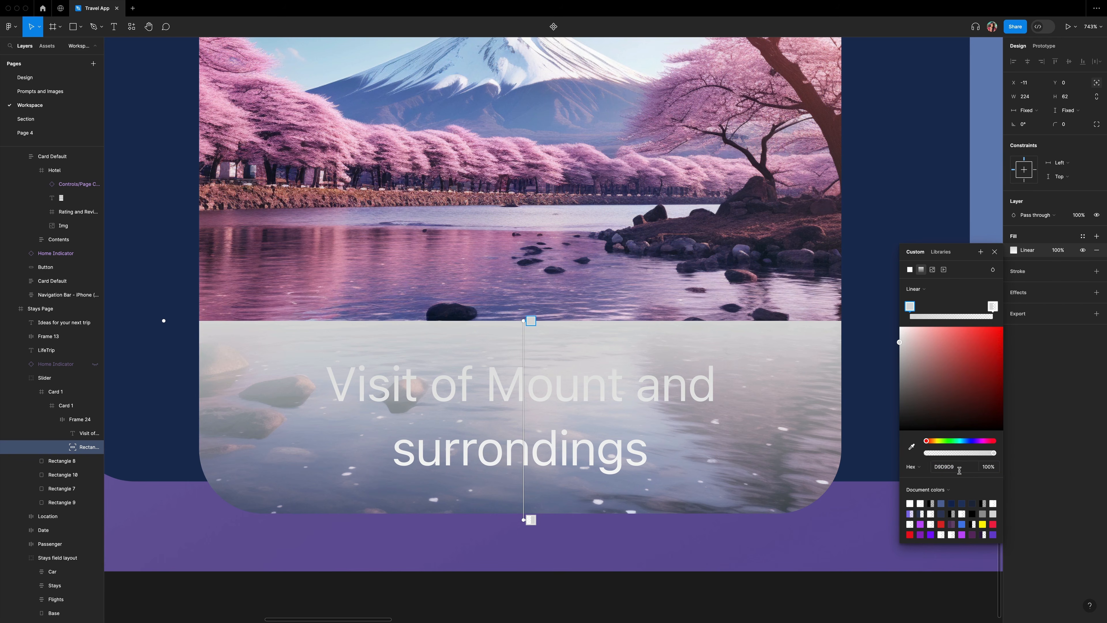
text(21273d)
key(Return)
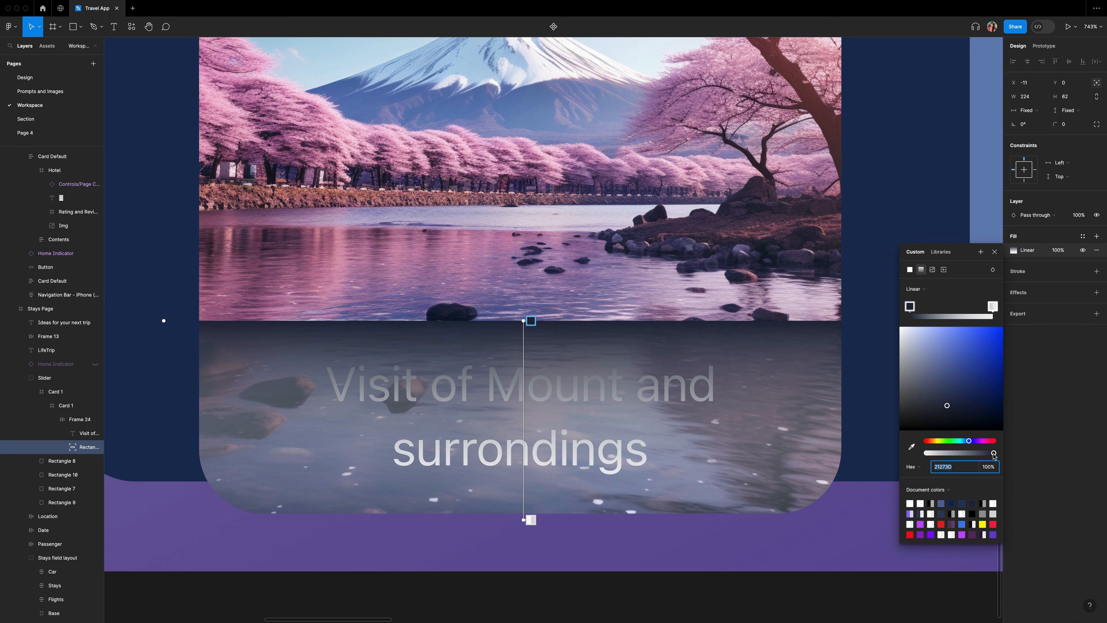
drag(994, 453, 882, 458)
Set the gradient's lower stop to 21273D at 100% opacity.
click(530, 519)
drag(967, 468, 995, 453)
text(21273D)
key(Return)
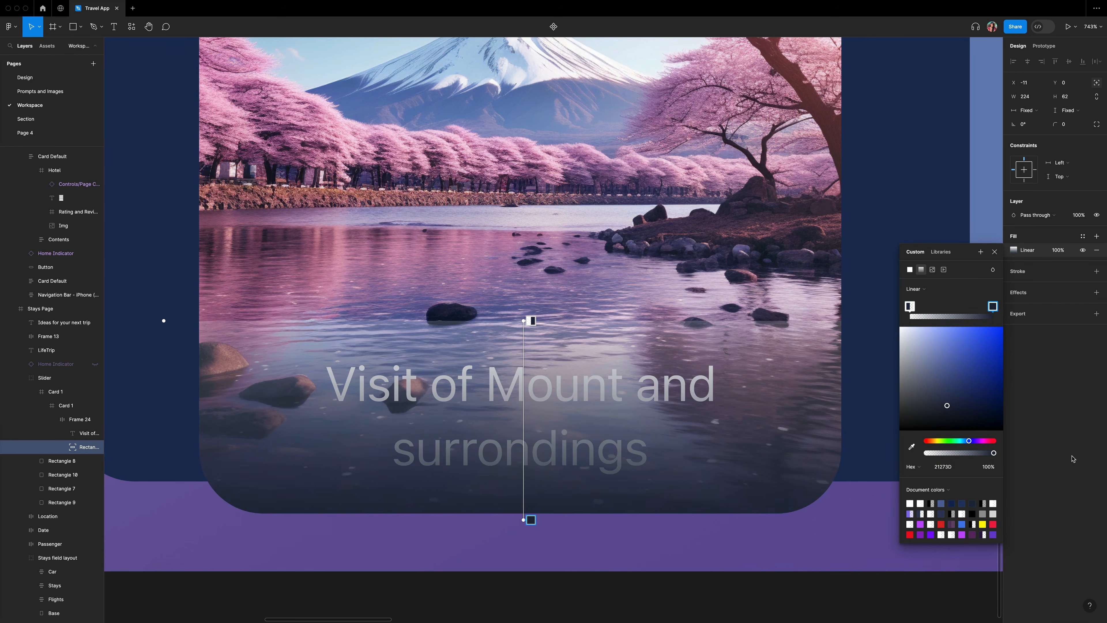
scroll(717, 471, down, 2)
scroll(717, 471, up, 2)
scroll(718, 471, up, 1)
click(995, 252)
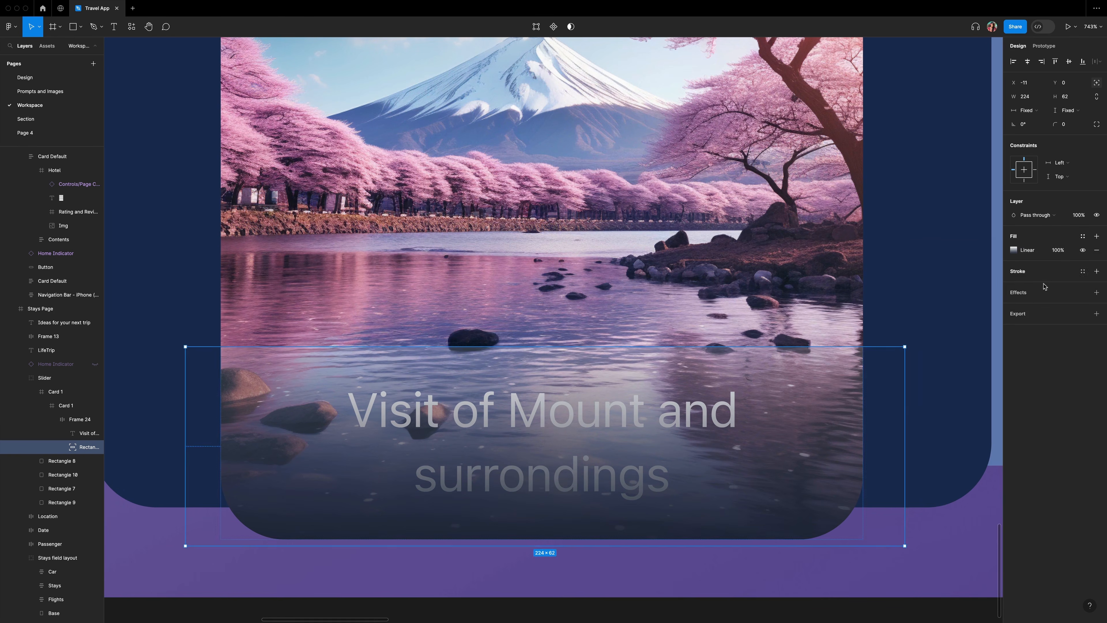
Add a Background blur effect to the gradient rectangle and move the rectangle behind the caption text.
click(1042, 293)
click(1041, 306)
click(1040, 327)
click(1014, 307)
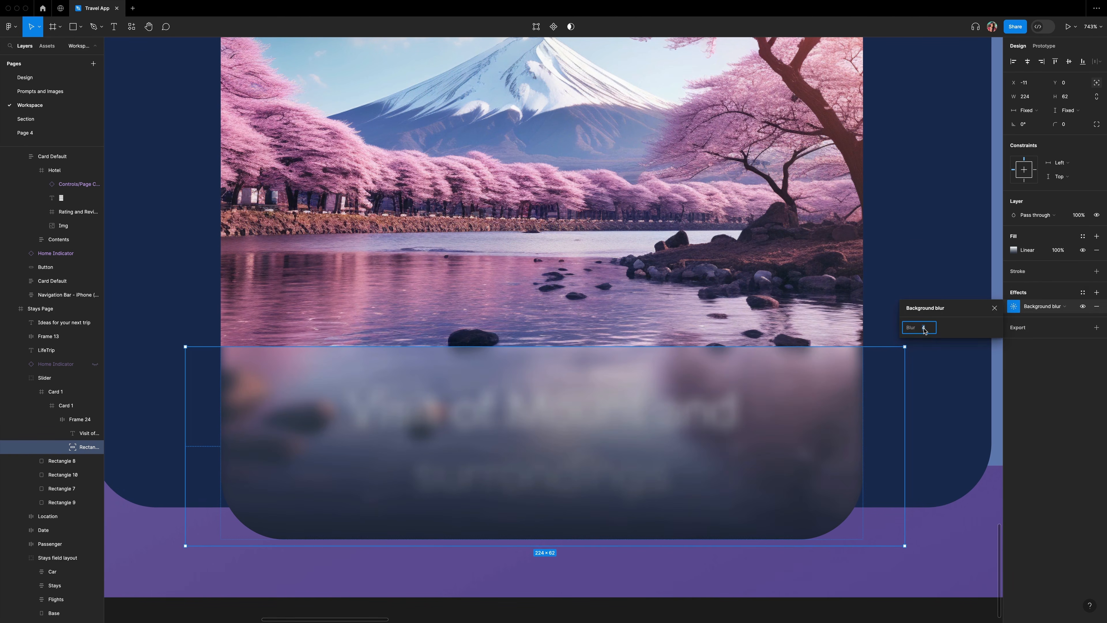
click(994, 308)
scroll(545, 393, up, 1)
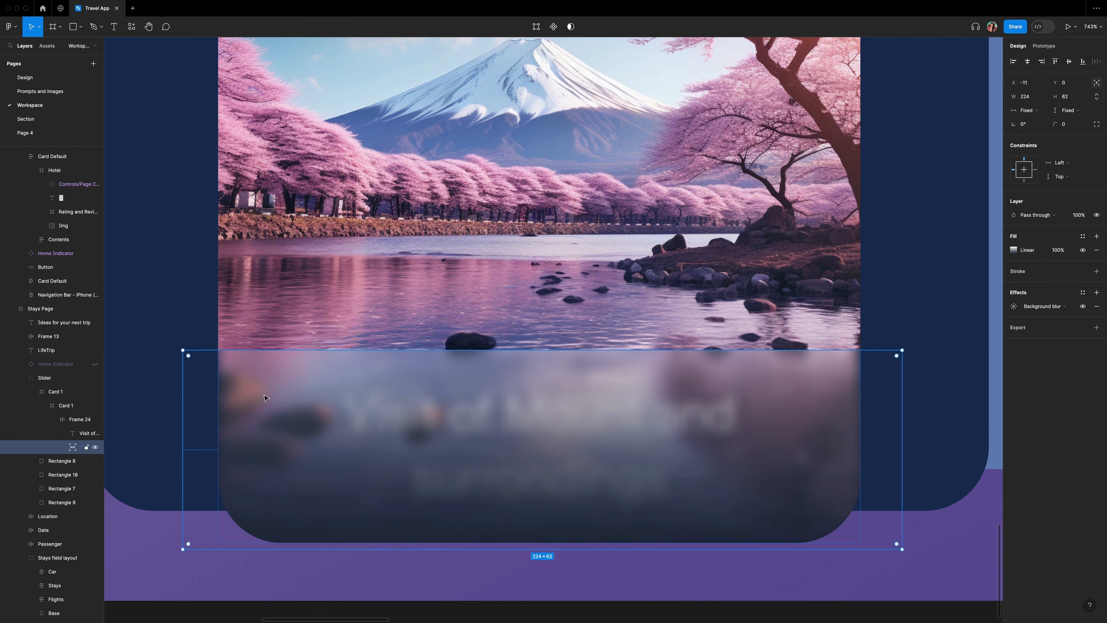
mouse_move(73, 447)
mouse_down()
mouse_move(75, 432)
mouse_move(77, 441)
mouse_up()
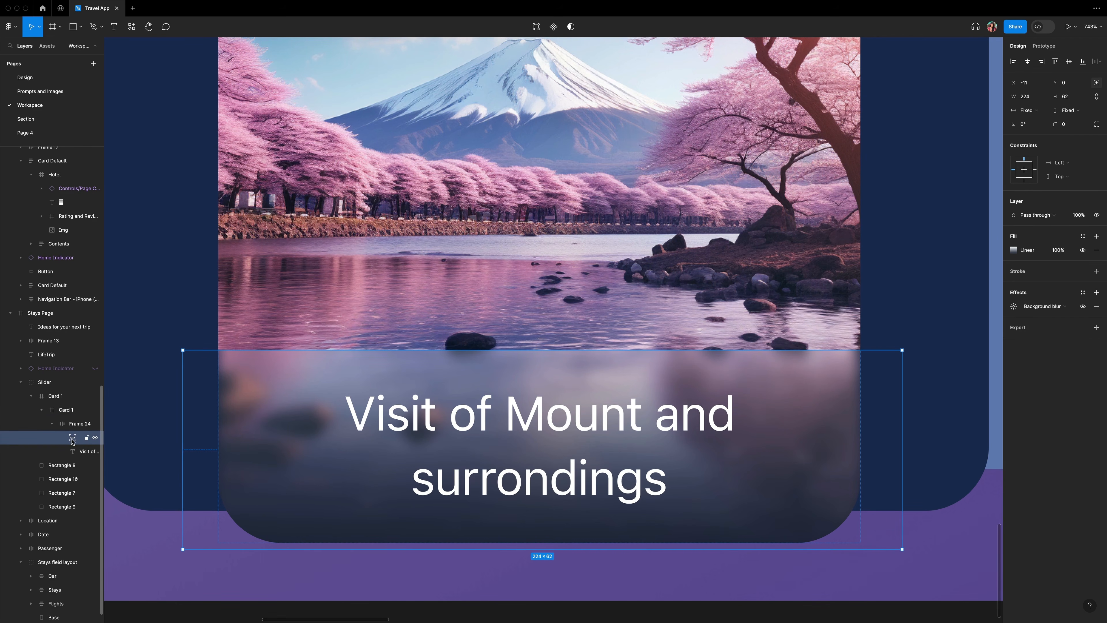
Add a second effect to the gradient rectangle, a Layer blur, and open its settings.
click(1097, 292)
click(1036, 306)
click(1033, 312)
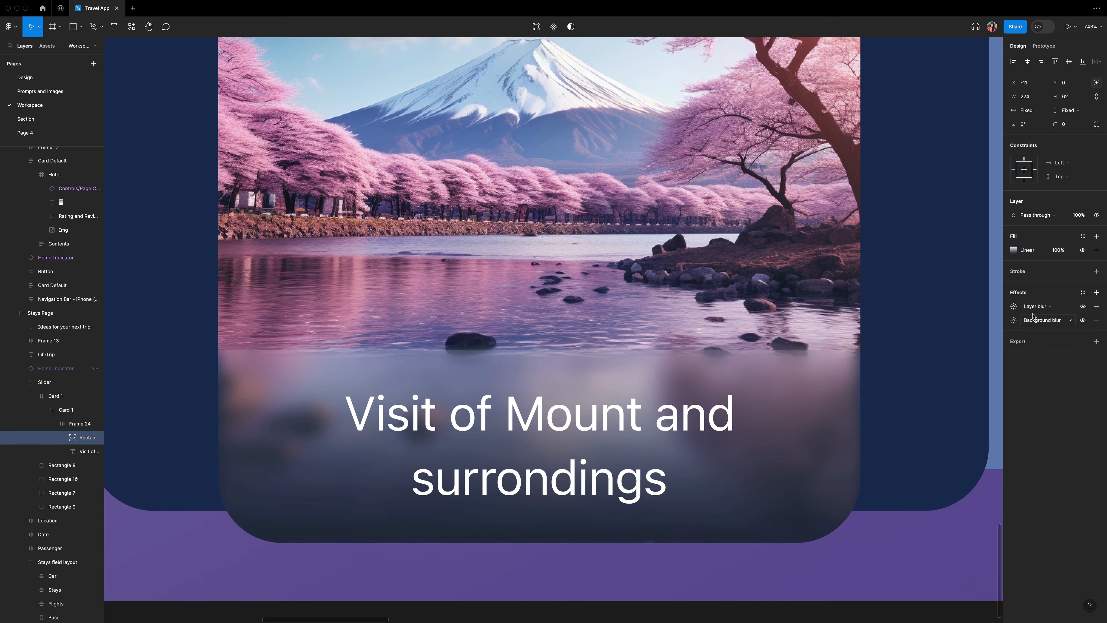
click(1013, 307)
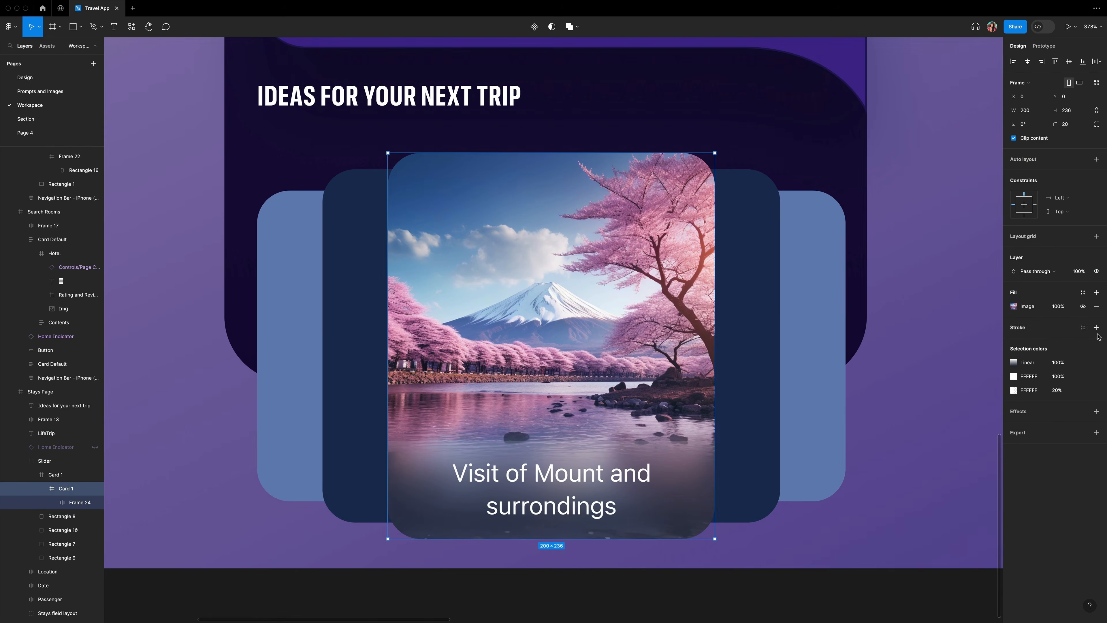
Add a stroke to the inner Card 1 frame in FFFFFF with Overlay blend mode and 30% opacity.
click(1097, 327)
click(1014, 341)
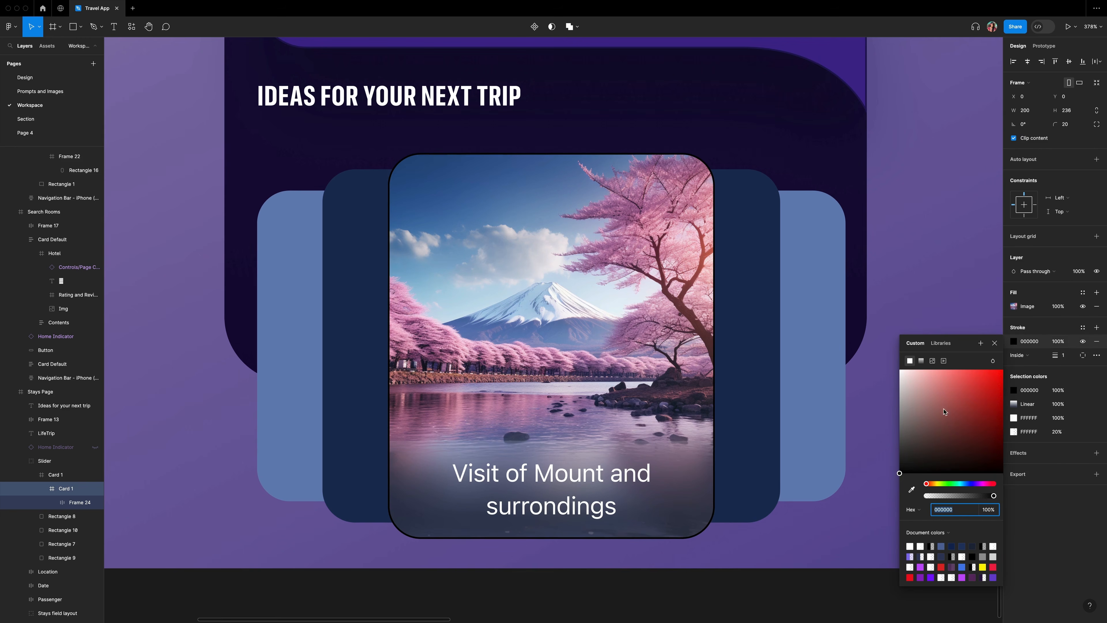
text(FFFFFF)
key(Return)
click(993, 360)
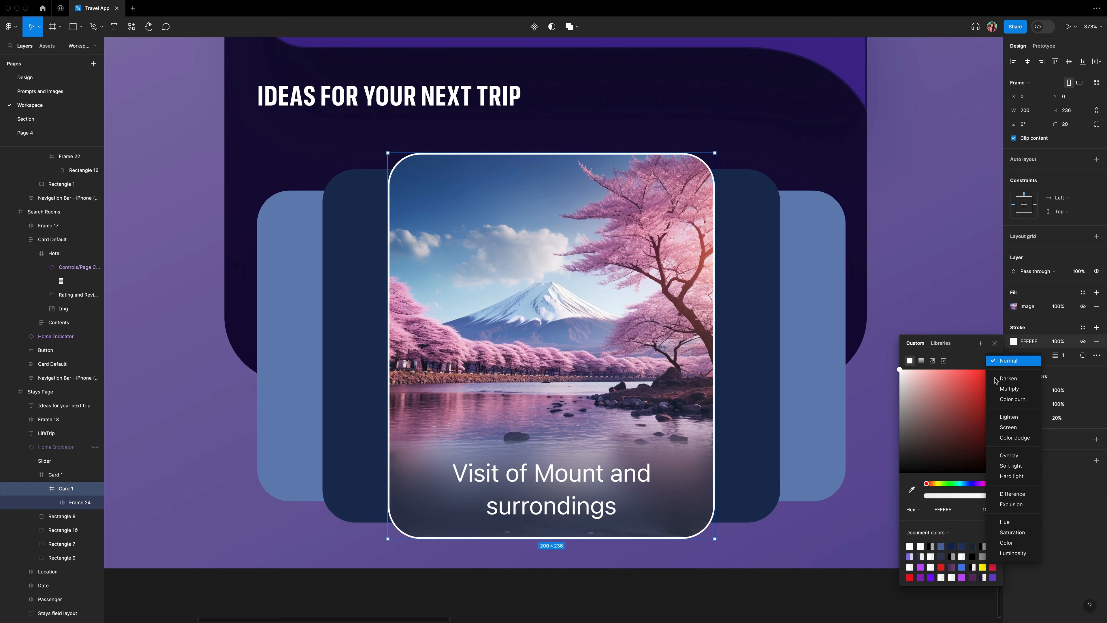
click(1010, 455)
click(1058, 341)
text(30)
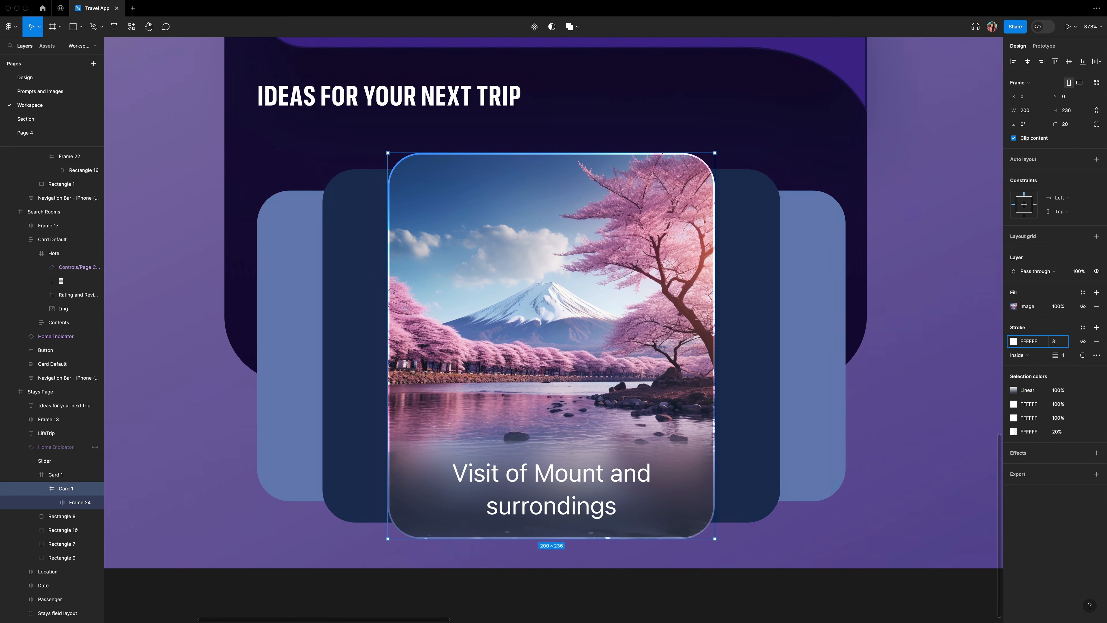
Add a drop shadow to the outer Card 1 frame with a Y offset of 40 and a blur of 40.
key(Return)
click(56, 474)
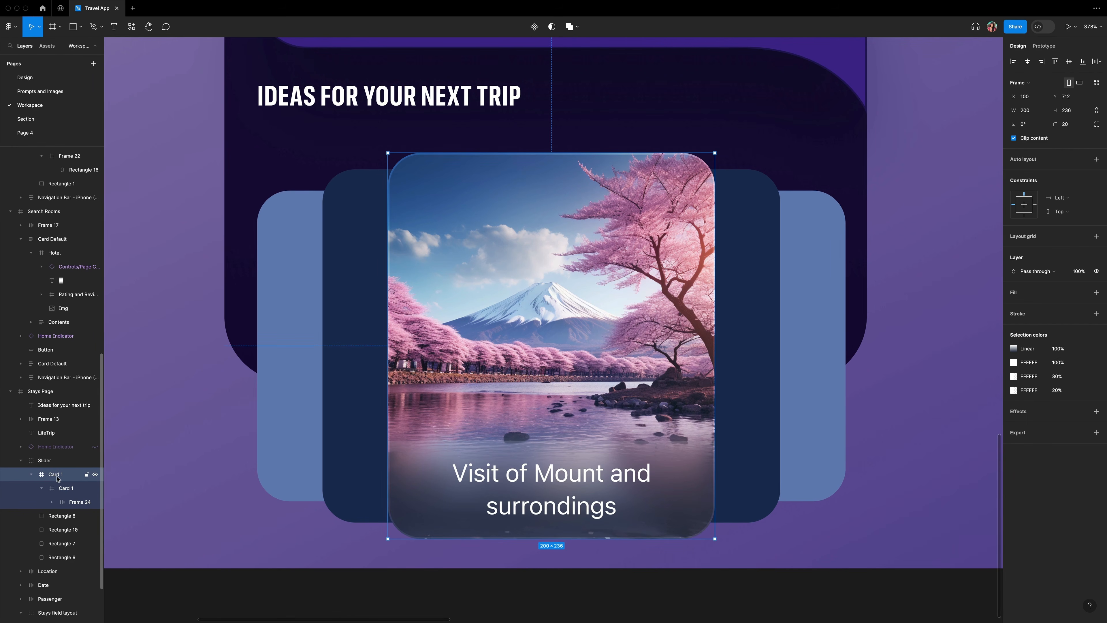
click(1033, 414)
click(1014, 426)
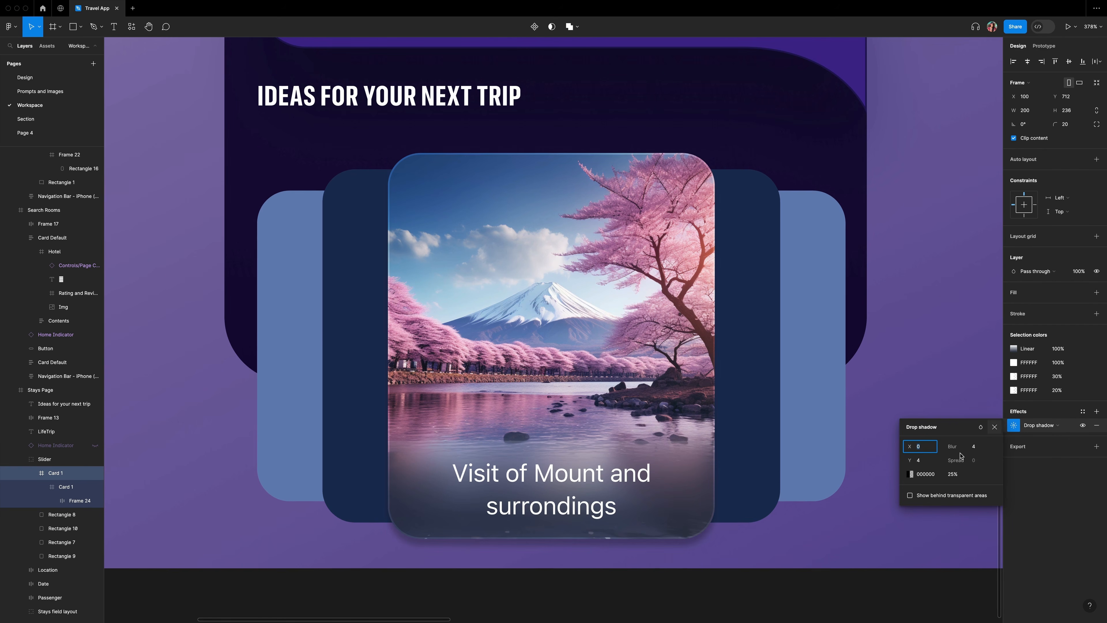
click(927, 462)
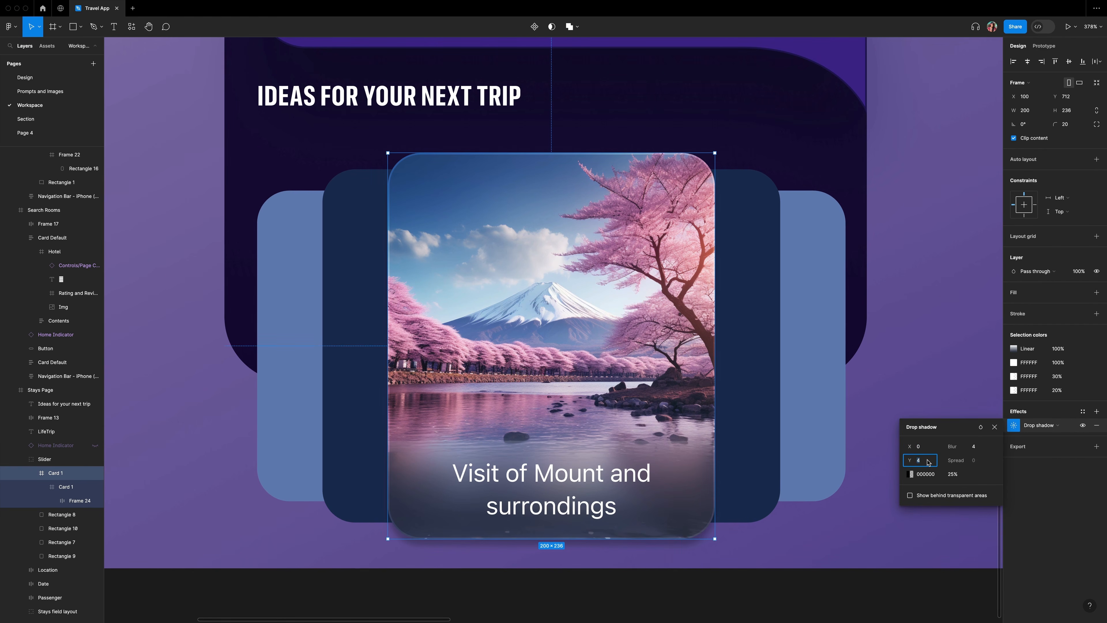
click(978, 446)
text(40)
key(Return)
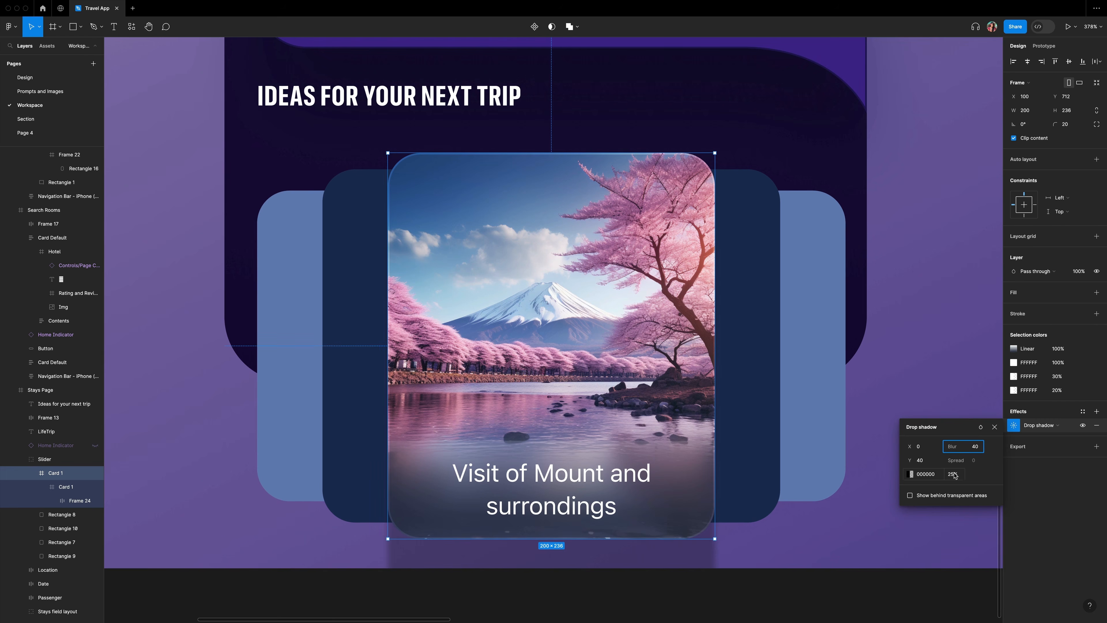
Set the outer Card 1 drop shadow's opacity to 30% and close its settings.
click(955, 475)
text(30)
key(Return)
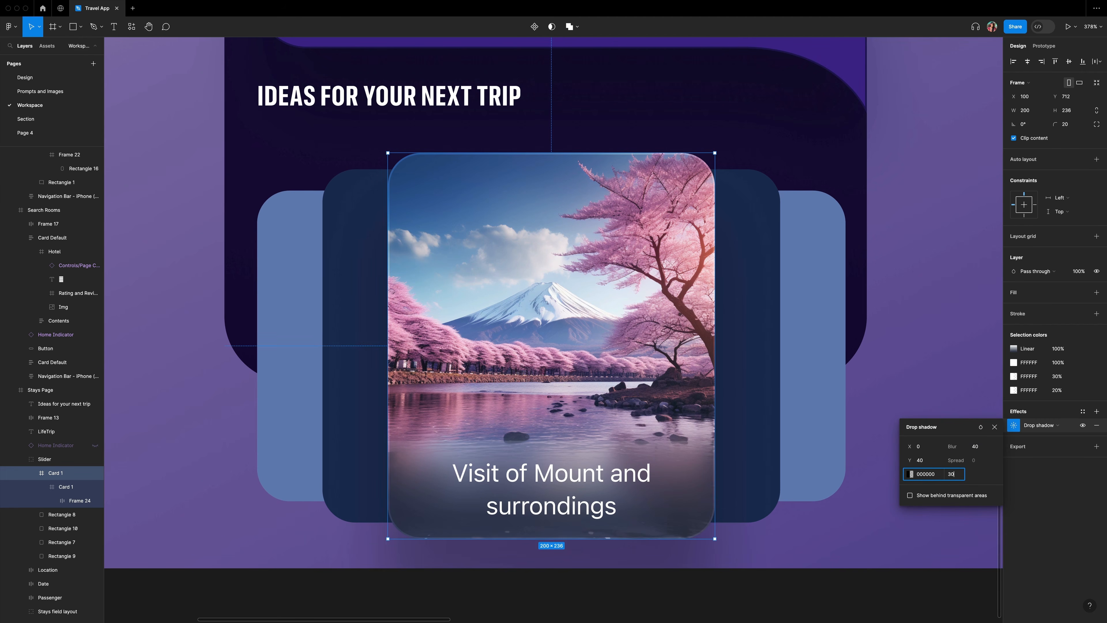
scroll(726, 452, down, 3)
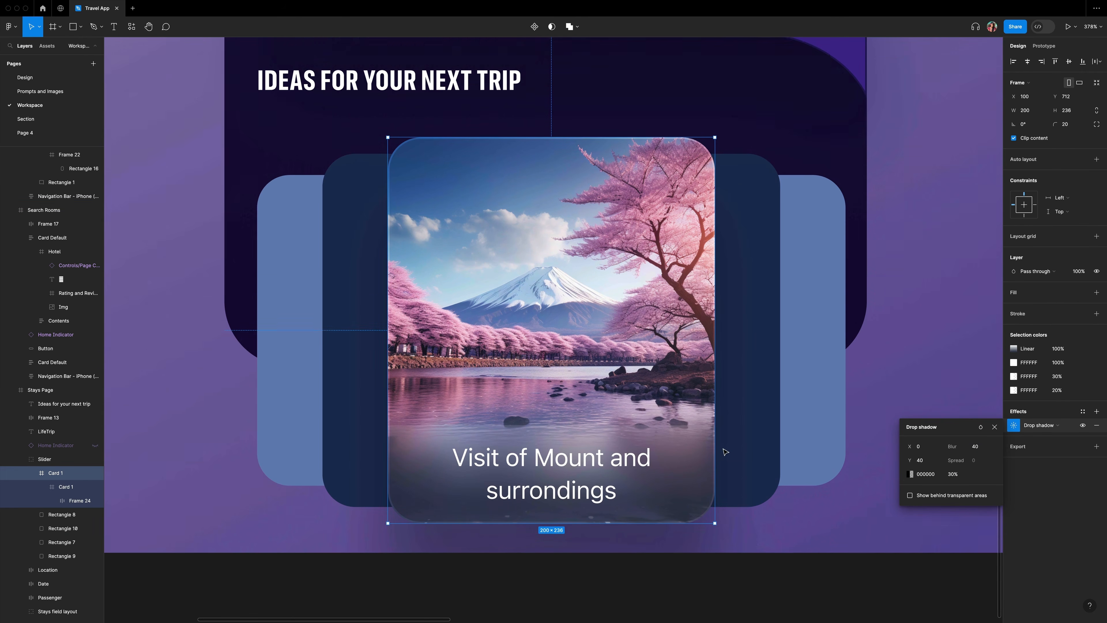
click(994, 427)
click(940, 431)
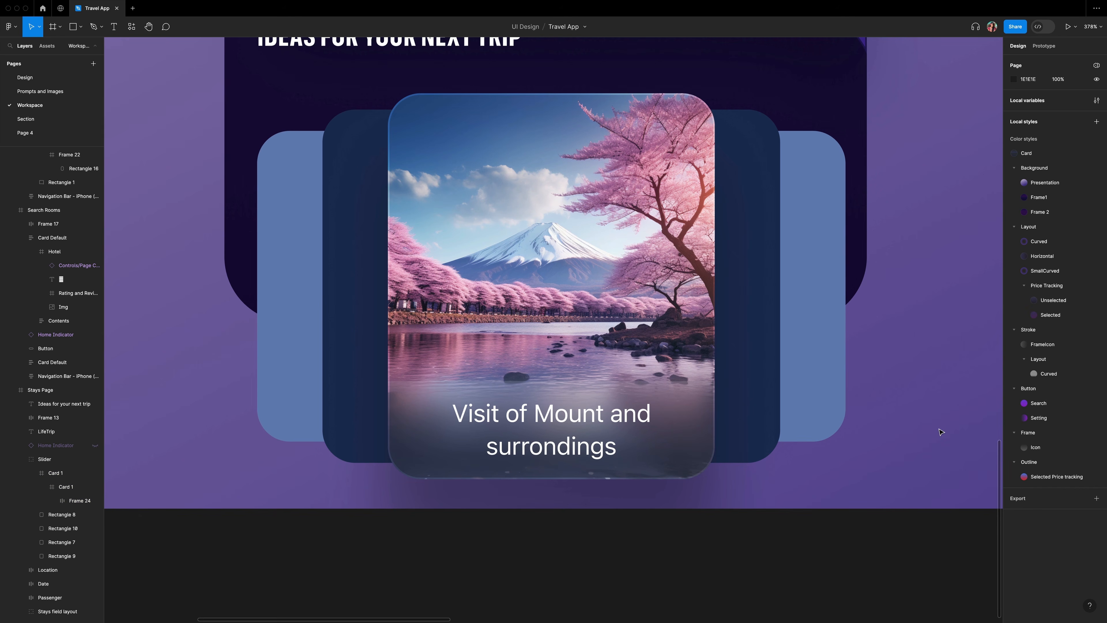
scroll(940, 432, up, 5)
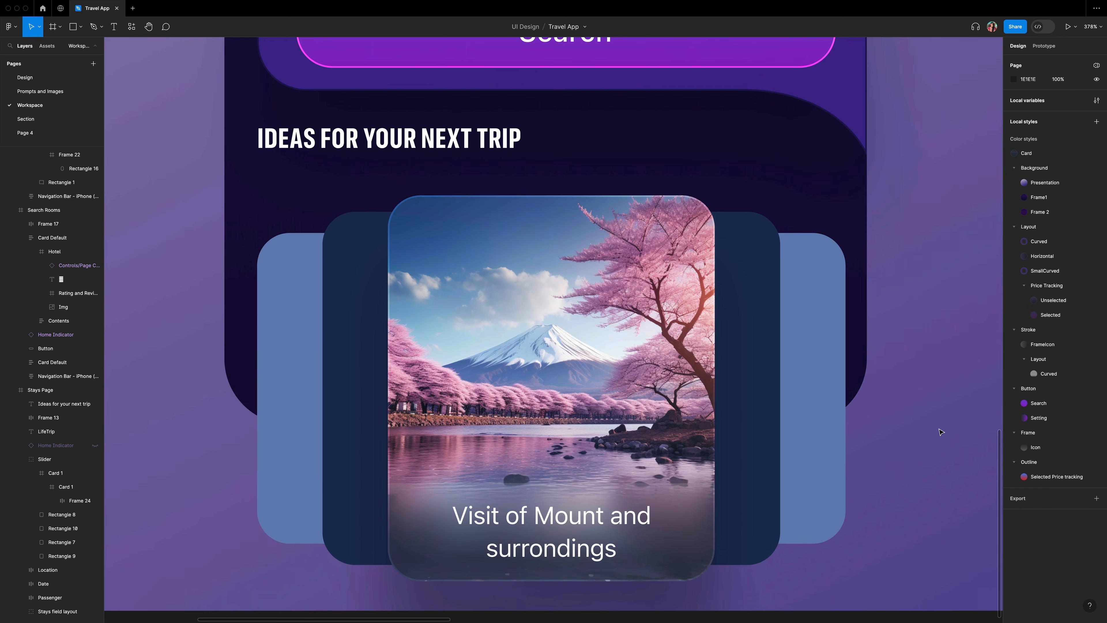
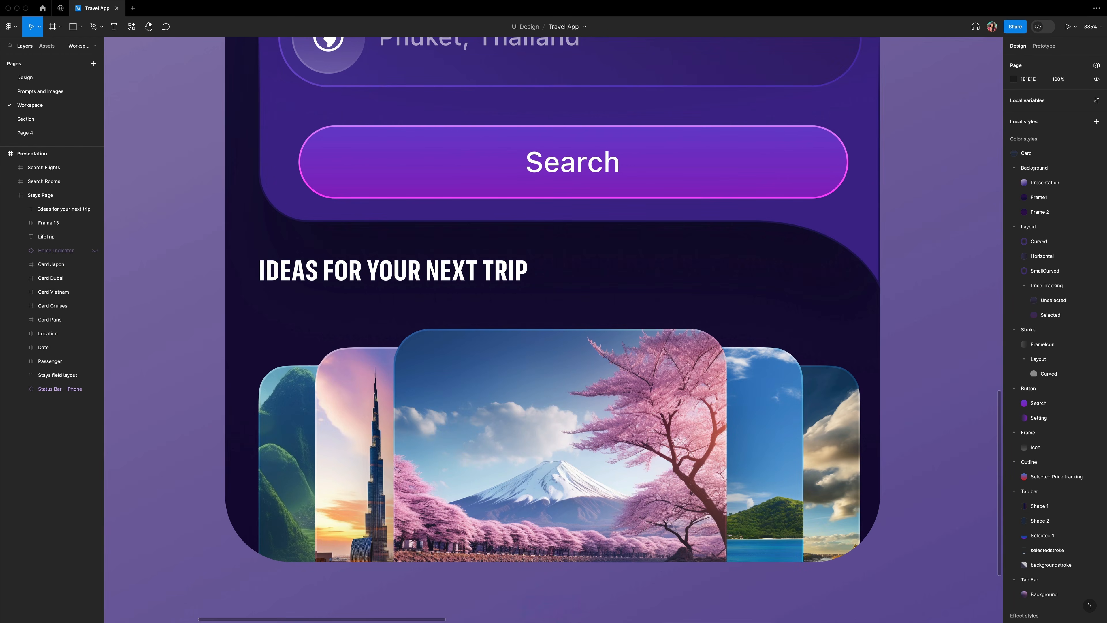
Draw a frame over the trip cards of the Stays Page and size it to 361 by 64.
key(f)
drag(251, 330, 849, 477)
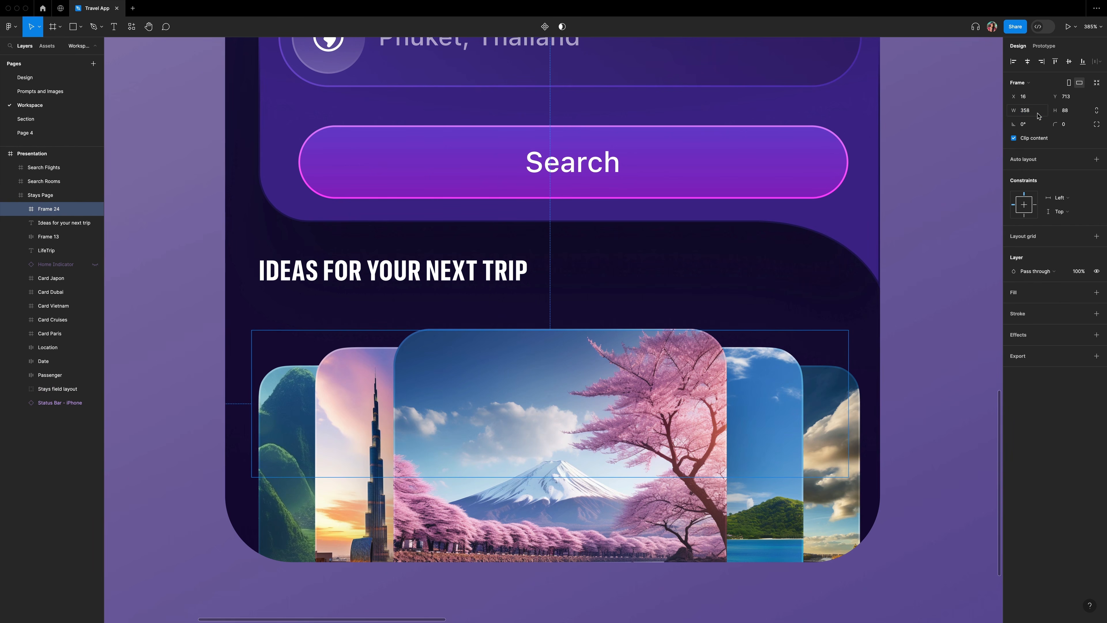
click(1029, 110)
text(361)
key(Tab)
text(64)
key(Return)
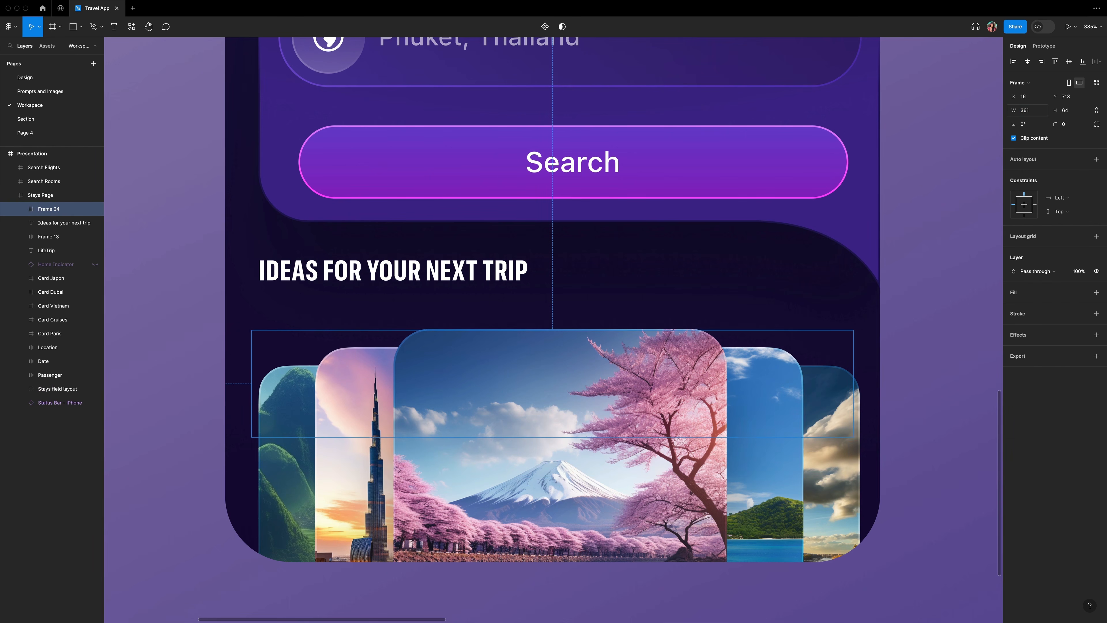
Give the new bar frame a corner radius of 20 and the Tab Bar/Background fill style.
click(1066, 124)
text(20)
key(Return)
click(1083, 292)
scroll(959, 395, down, 3)
click(926, 448)
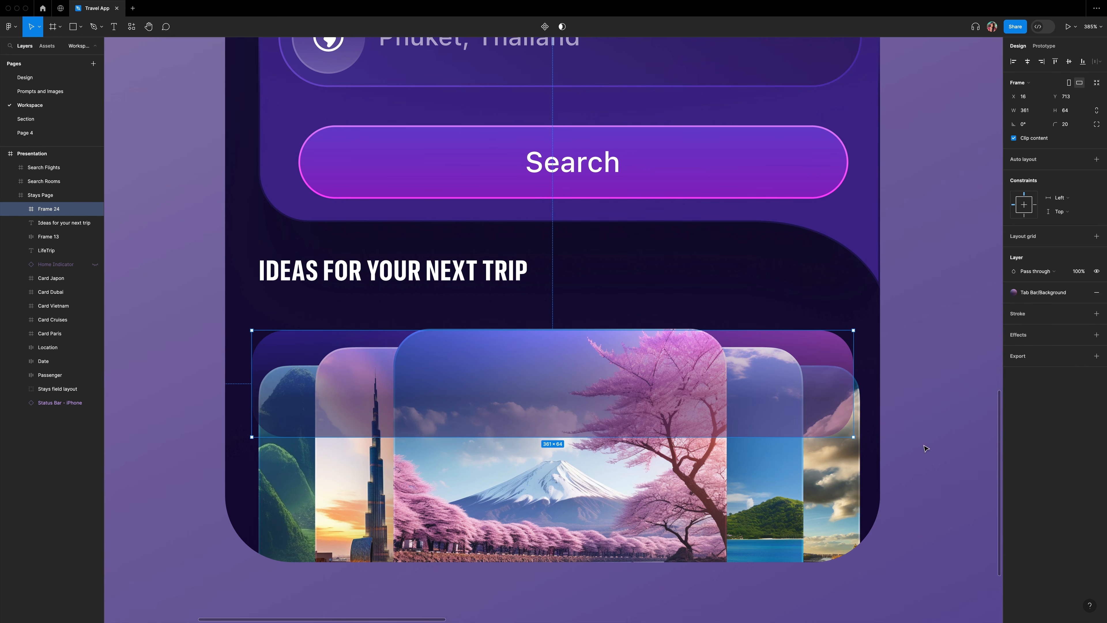
Apply the Tab bar/backgroundstroke style to the bar frame's stroke and the Tab Bar/Background Effects style to its effects.
click(1082, 313)
text(tab bar/back)
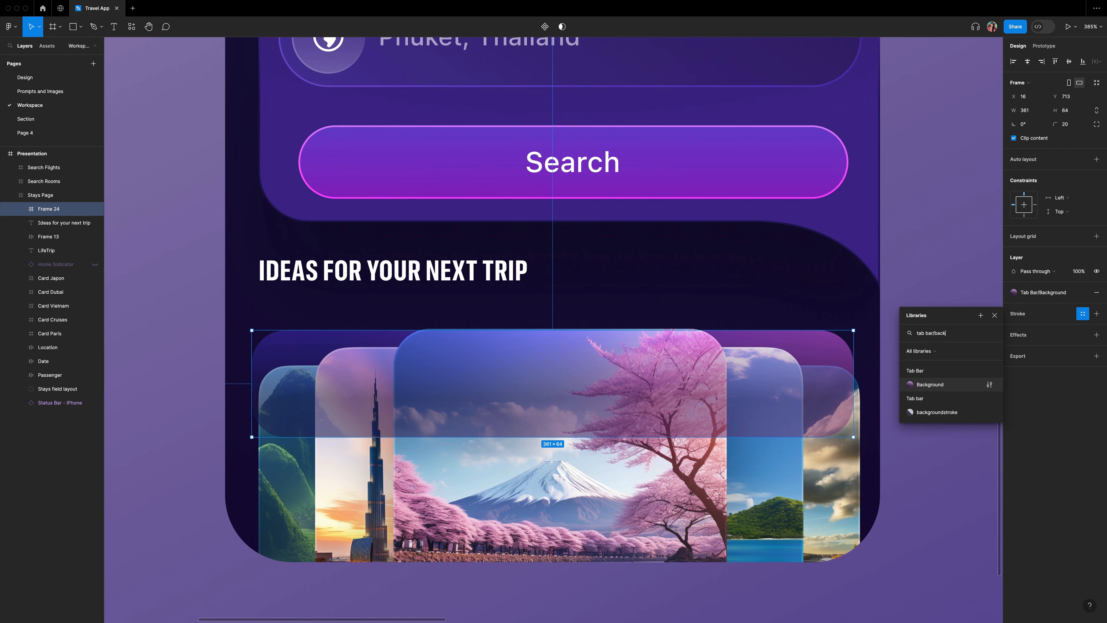
click(954, 416)
click(1084, 349)
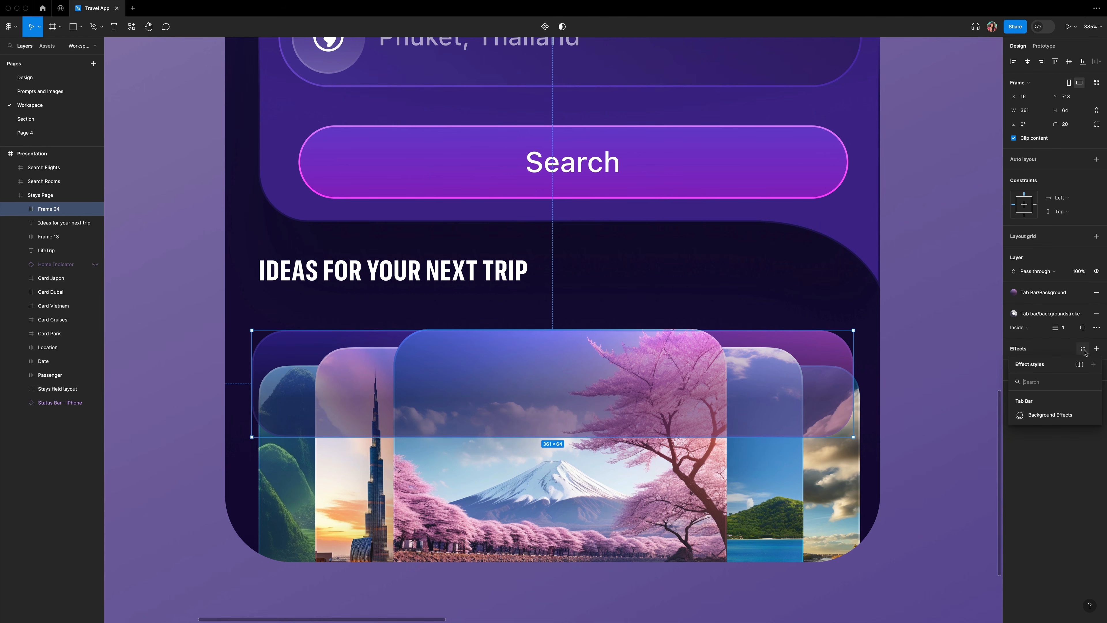
click(1044, 415)
Paste the five tab icons into the bar frame and set all of them to Medium weight.
key(ctrl+v)
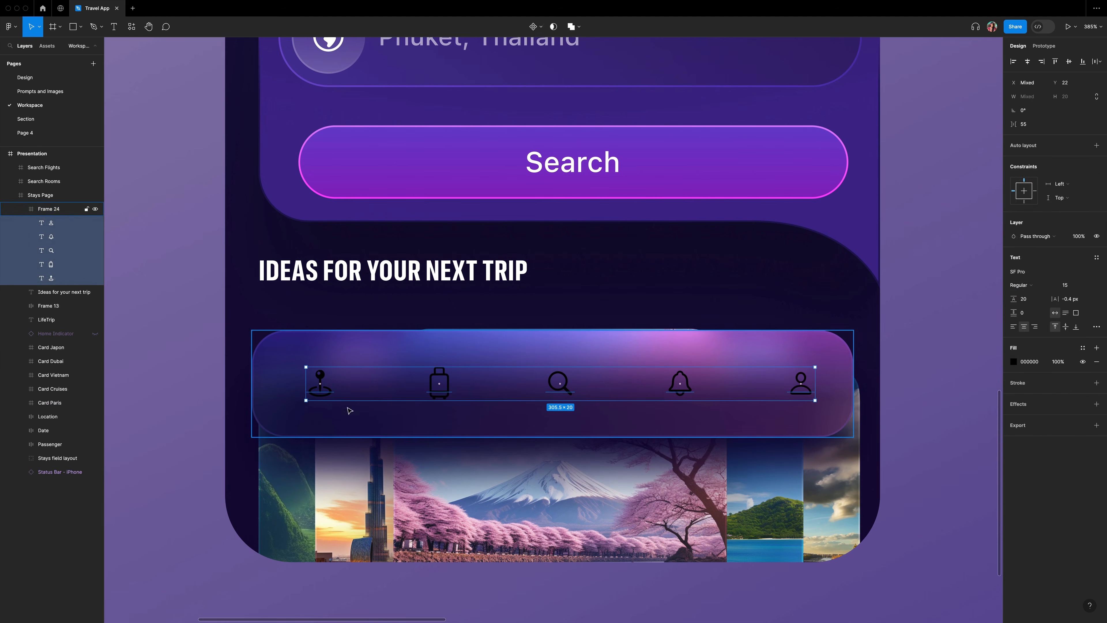
click(183, 396)
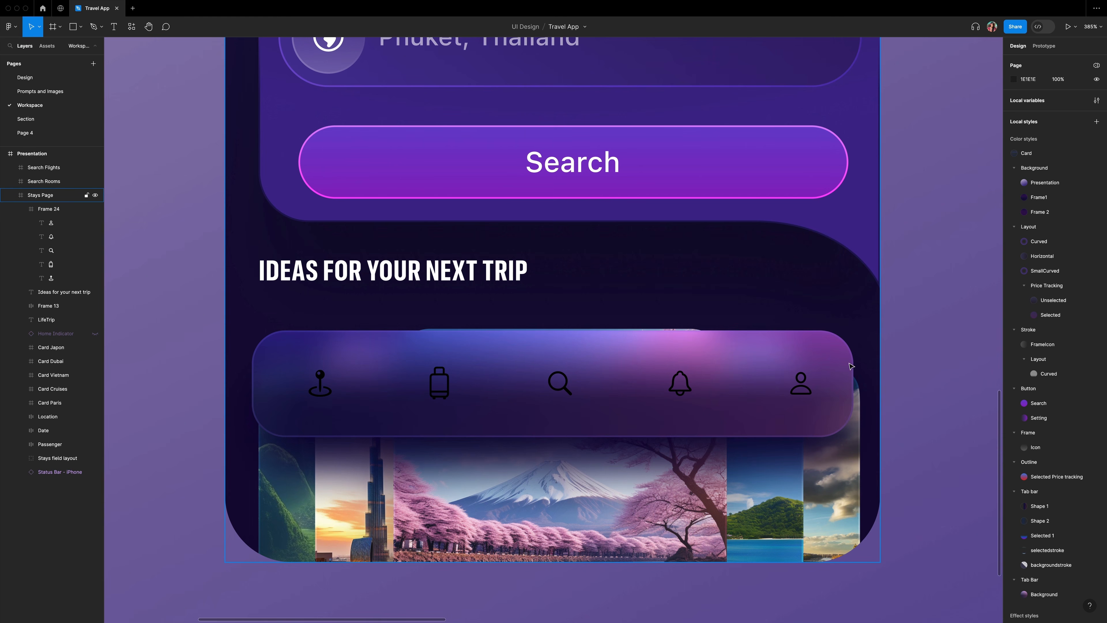
click(327, 394)
shift+click(439, 388)
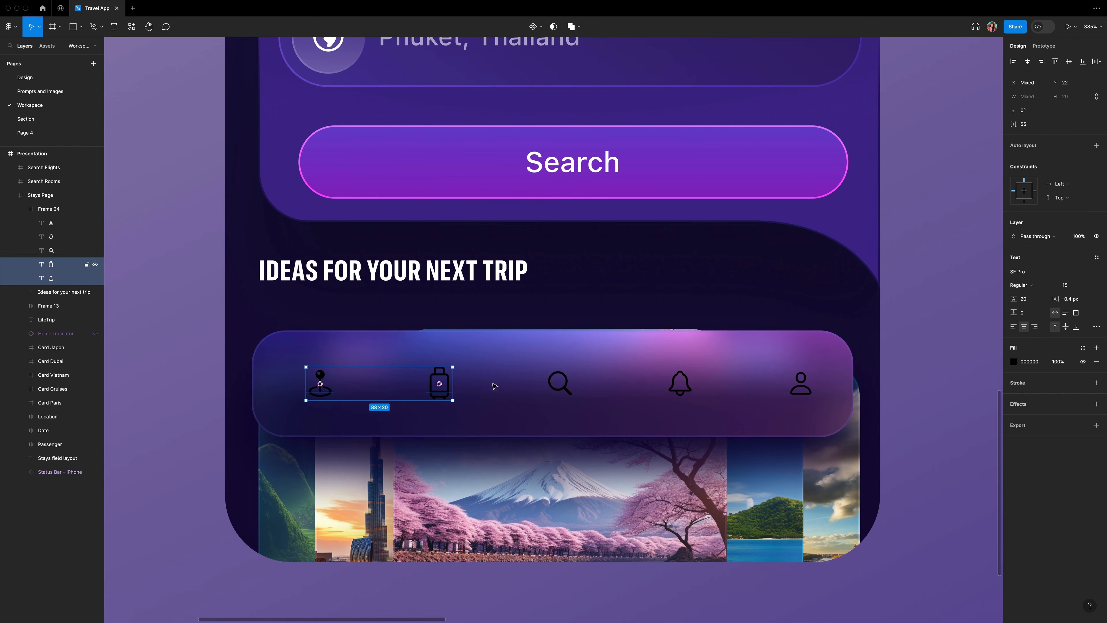
shift+click(560, 386)
shift+click(679, 391)
shift+click(800, 384)
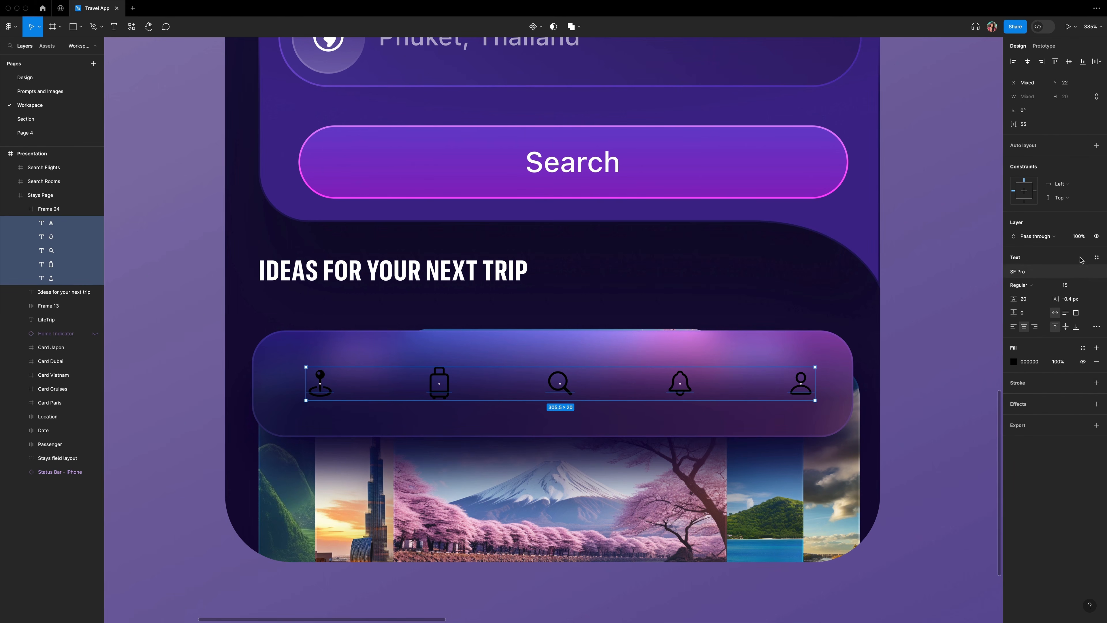
click(1029, 286)
click(1030, 296)
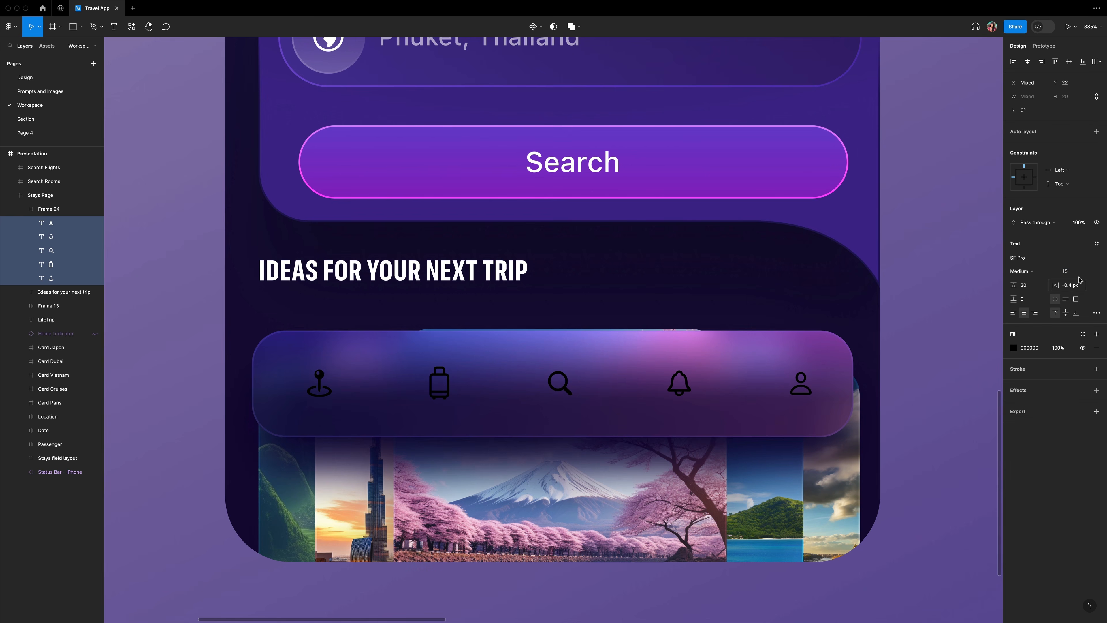
Set the five tab icons' font size to 18 and their fill to white, FFFFFF.
click(1074, 272)
text(18)
key(Return)
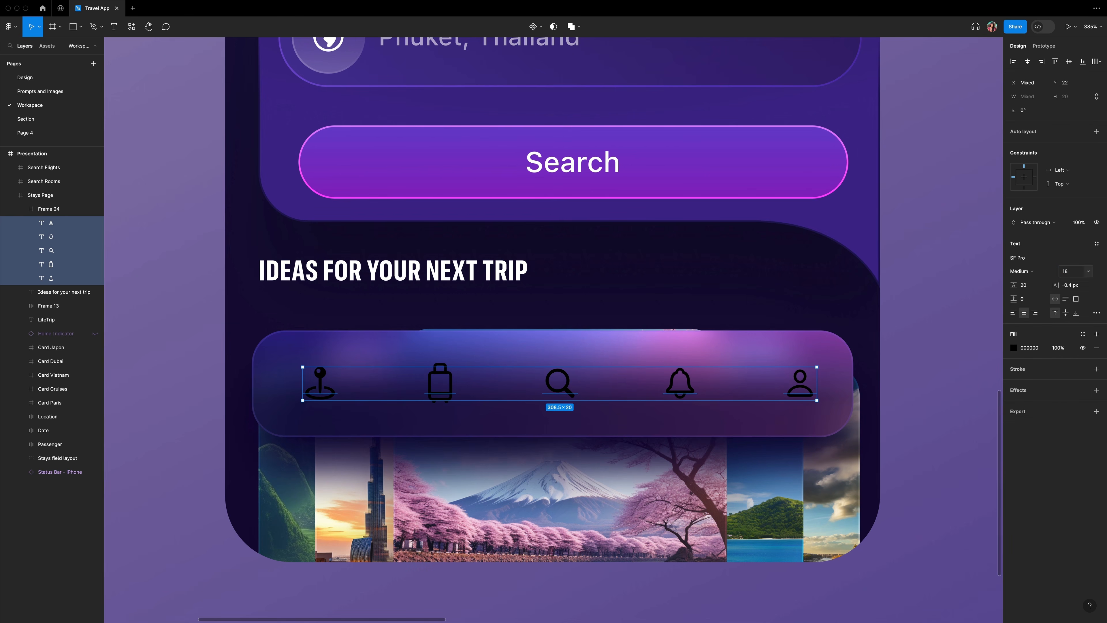
click(1014, 348)
drag(901, 477, 900, 472)
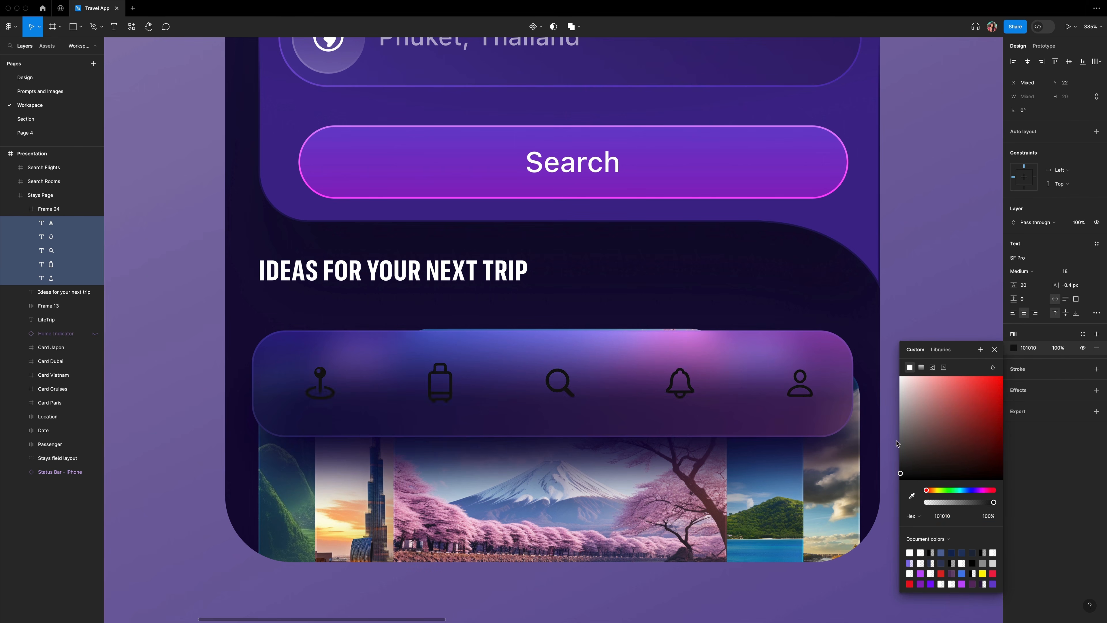
drag(900, 472, 901, 376)
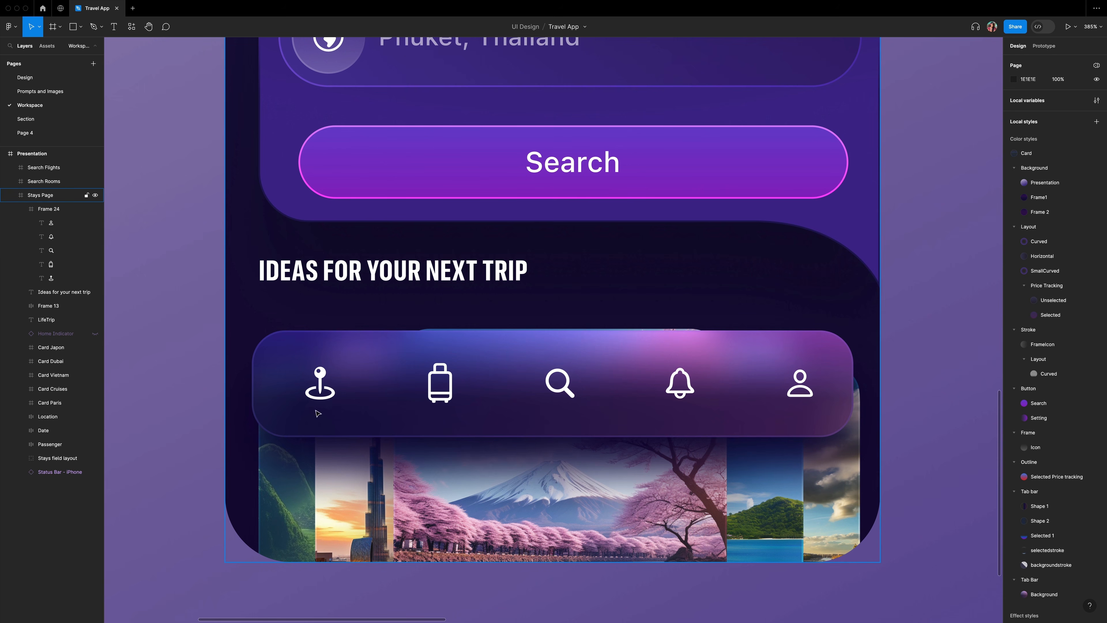
Wrap the location pin icon in an auto layout frame with a fixed width of 48 and rename it Tab 1.
click(320, 381)
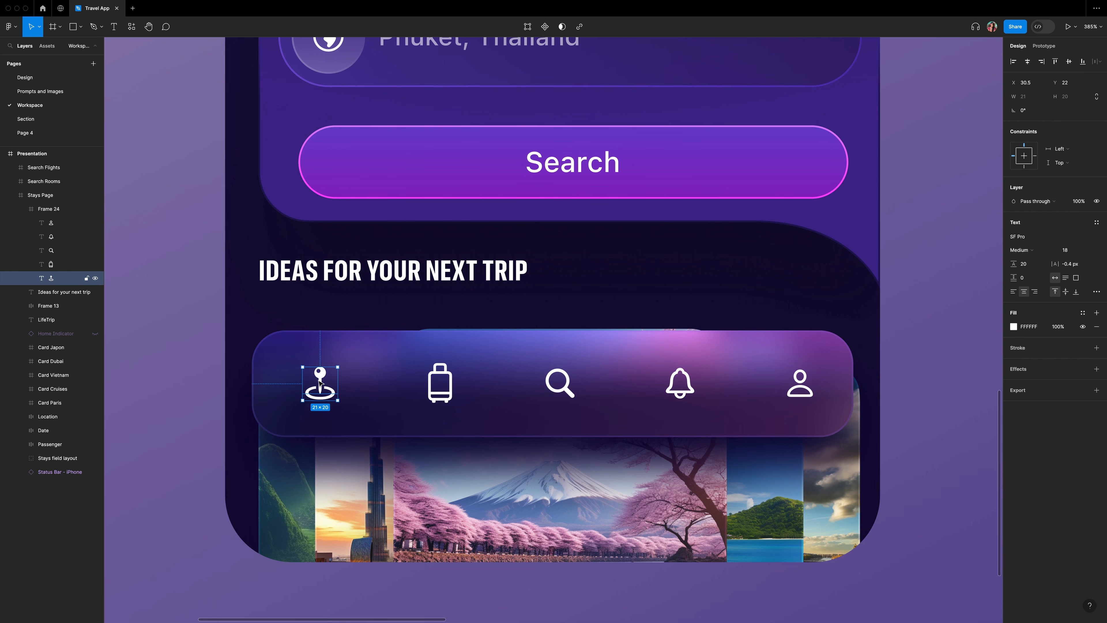
key(shift+a)
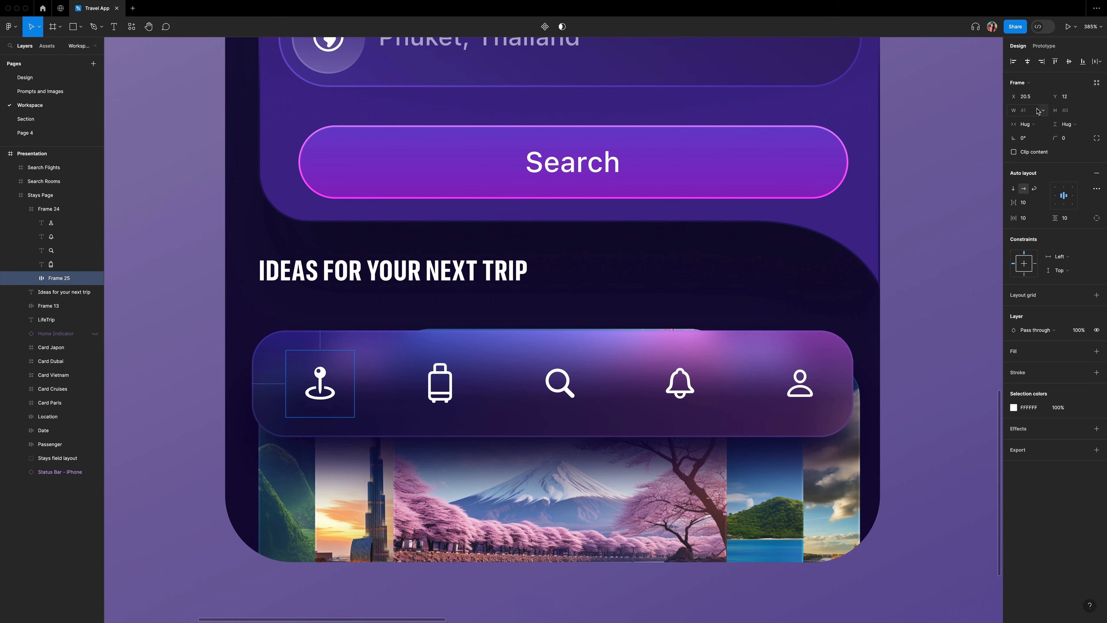
click(1029, 112)
key(Return)
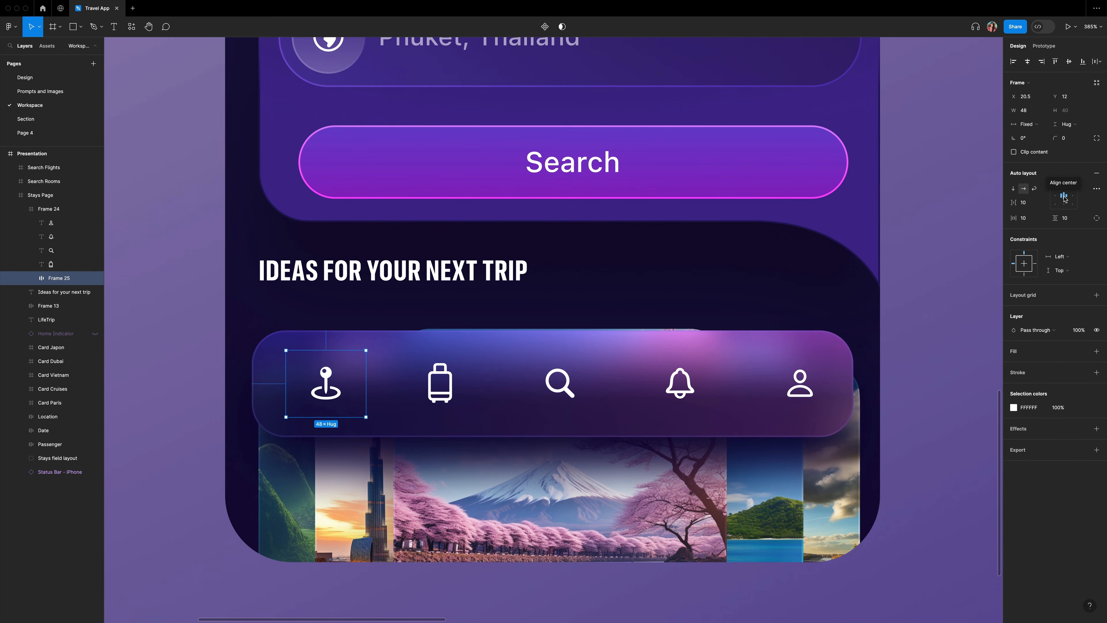
double_click(54, 278)
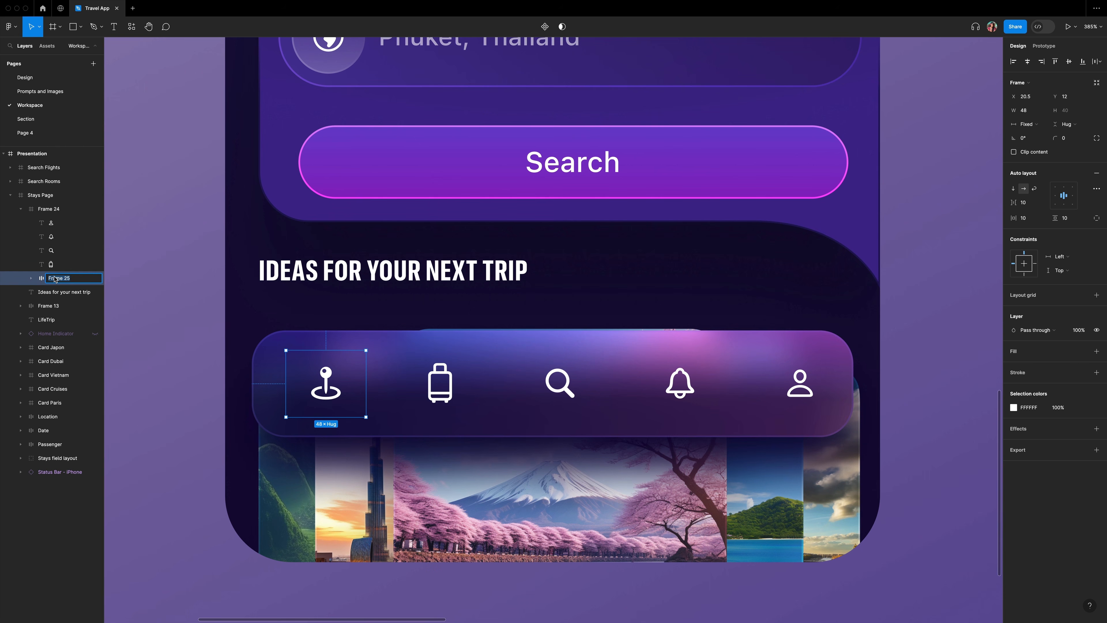
text(Tab 1)
key(Return)
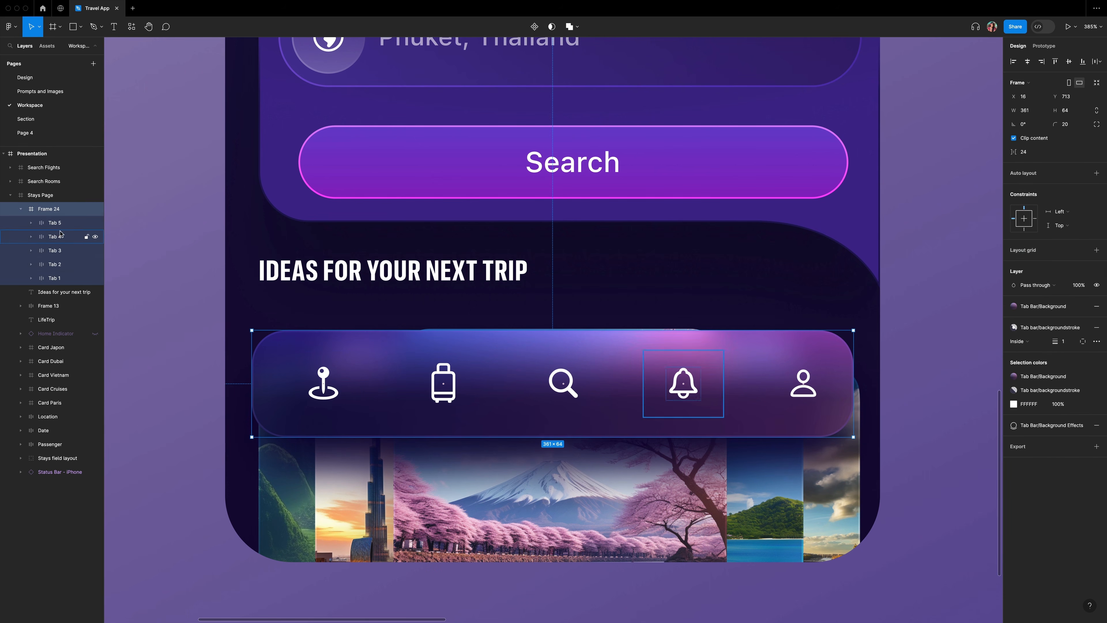
Wrap the five tab frames together in one horizontal auto layout frame with 24 spacing.
key(Return)
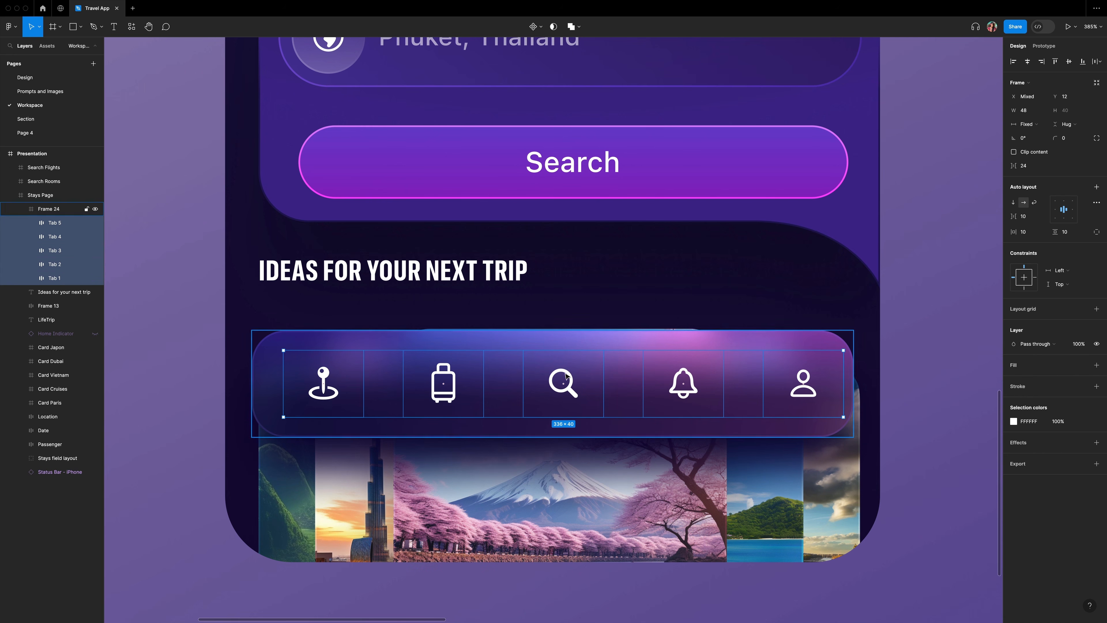
key(shift+a)
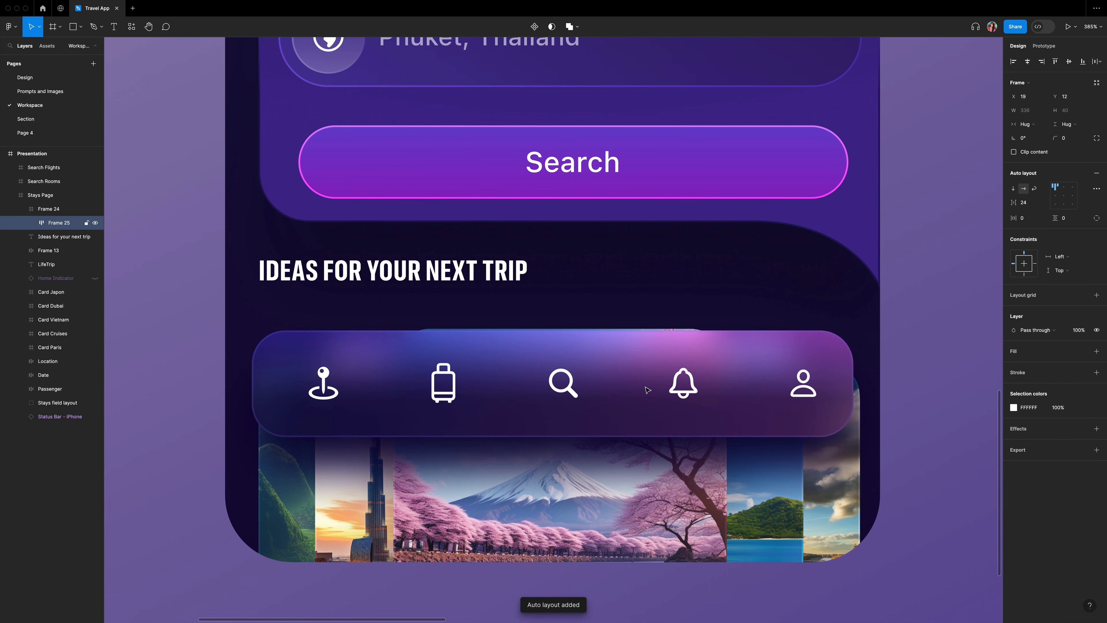
click(1024, 204)
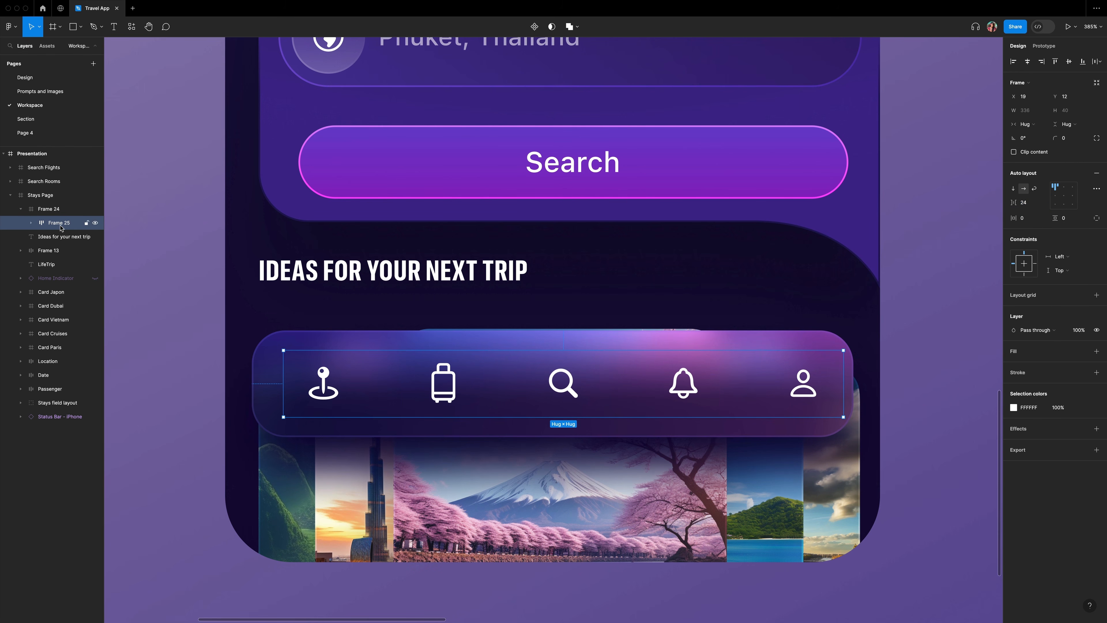
Rename the frame holding the five tabs Menu and center it horizontally and vertically in the bar frame.
double_click(59, 223)
text(Menu)
key(Return)
click(1028, 62)
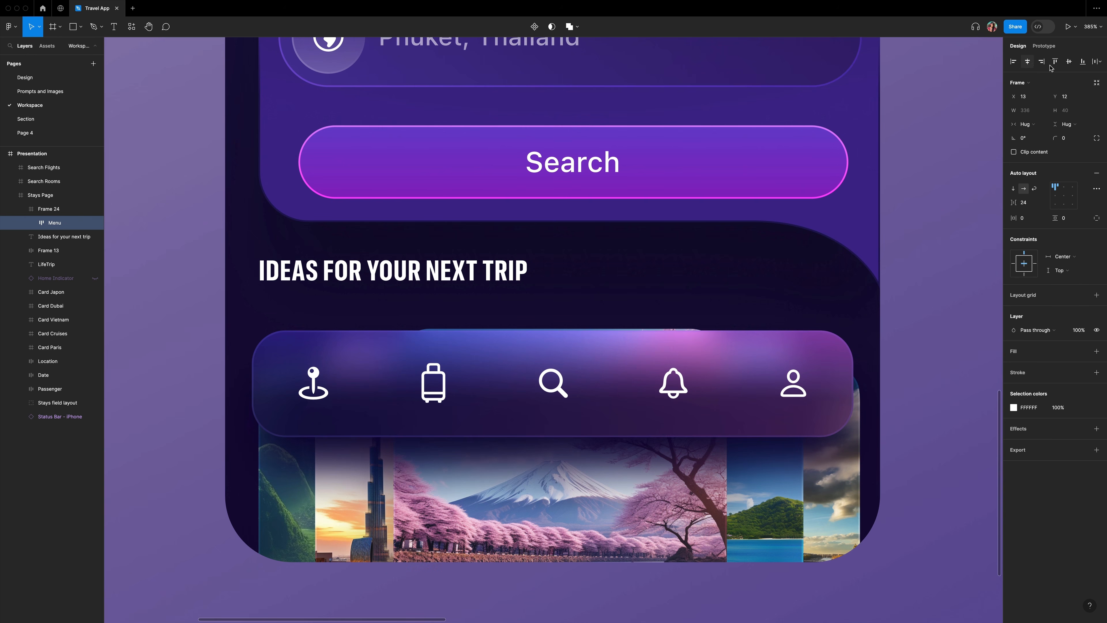
click(1069, 64)
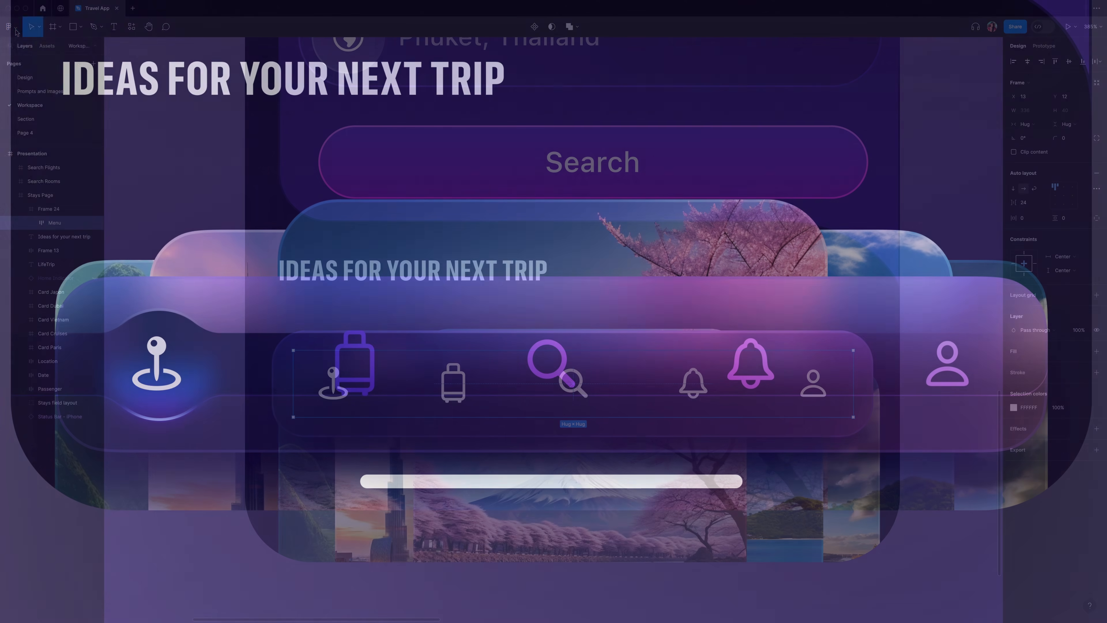
Show the rulers and place two horizontal guides across the bar, one near the icons' upper edge and one near their lower edge.
click(11, 27)
mouse_move(43, 86)
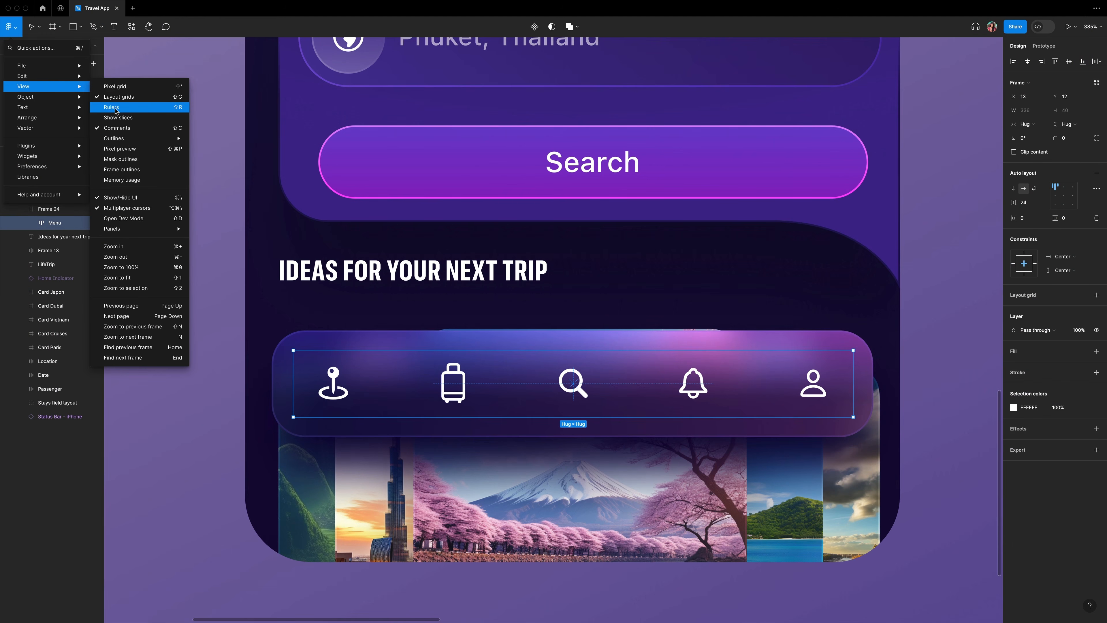
click(116, 109)
drag(148, 431, 171, 361)
drag(157, 473, 181, 404)
click(213, 358)
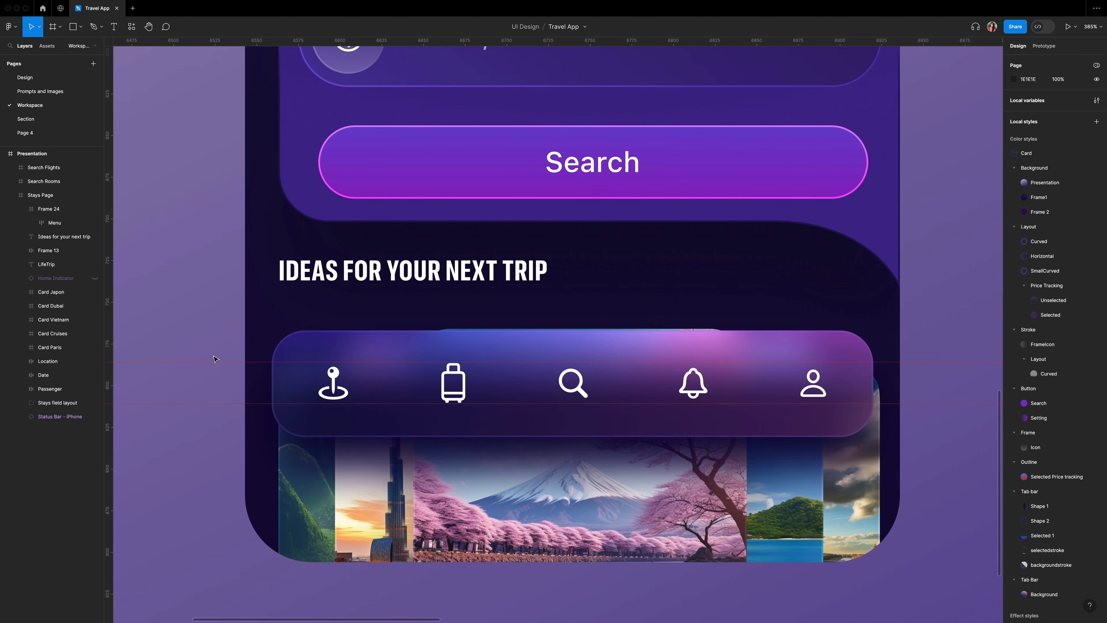
scroll(436, 389, up, 10)
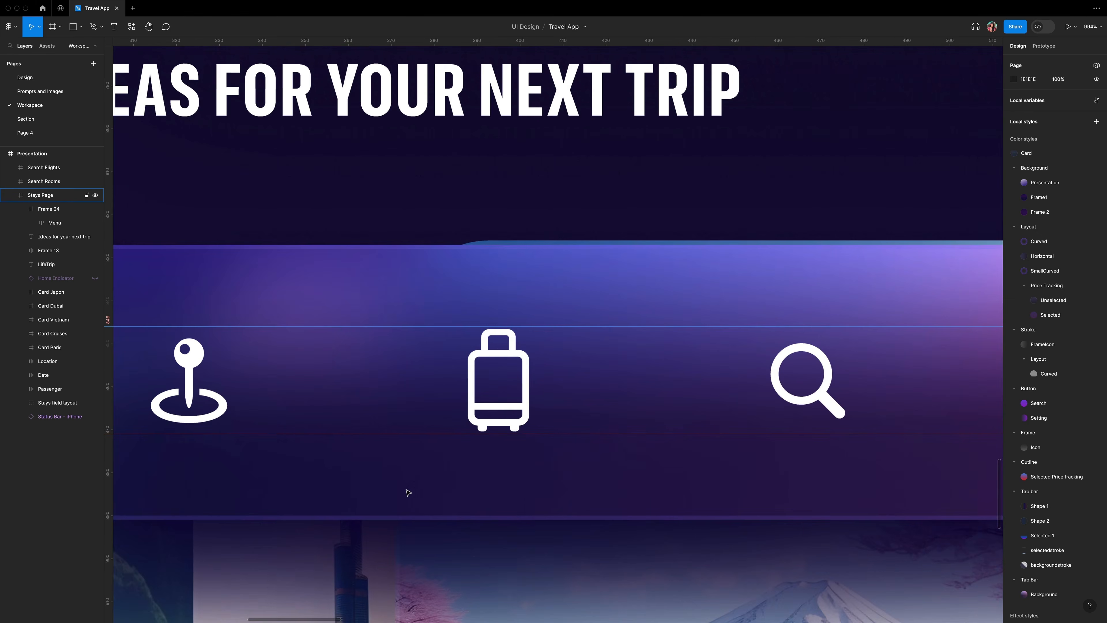
Draw a 361 × 25 rectangle across the full width of the bar, between the two horizontal guides.
scroll(408, 491, left, 1)
scroll(409, 492, right, 10)
scroll(408, 492, left, 5)
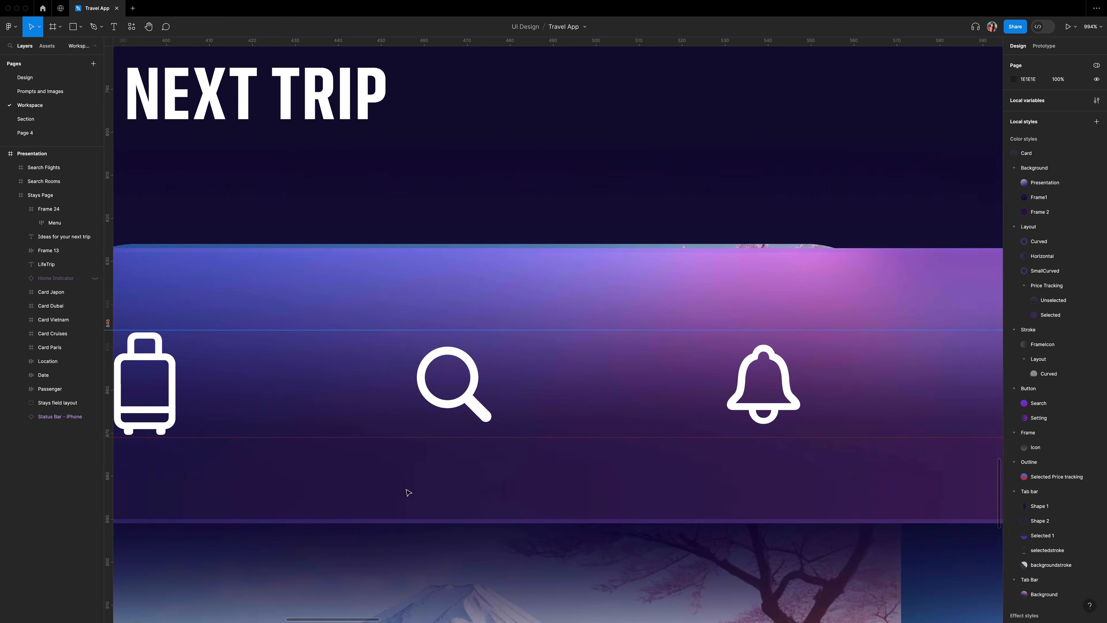
scroll(409, 450, down, 5)
key(r)
drag(201, 386, 921, 435)
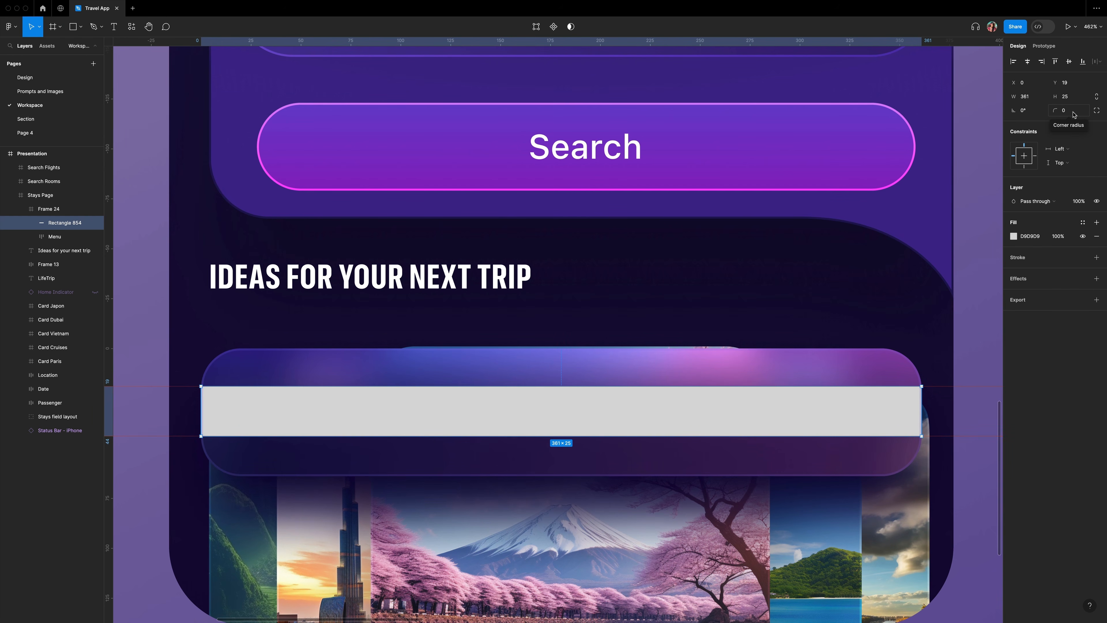
Set the rectangle's fill opacity to 20% and its corner radius to 20.
click(1062, 237)
text(20)
key(Return)
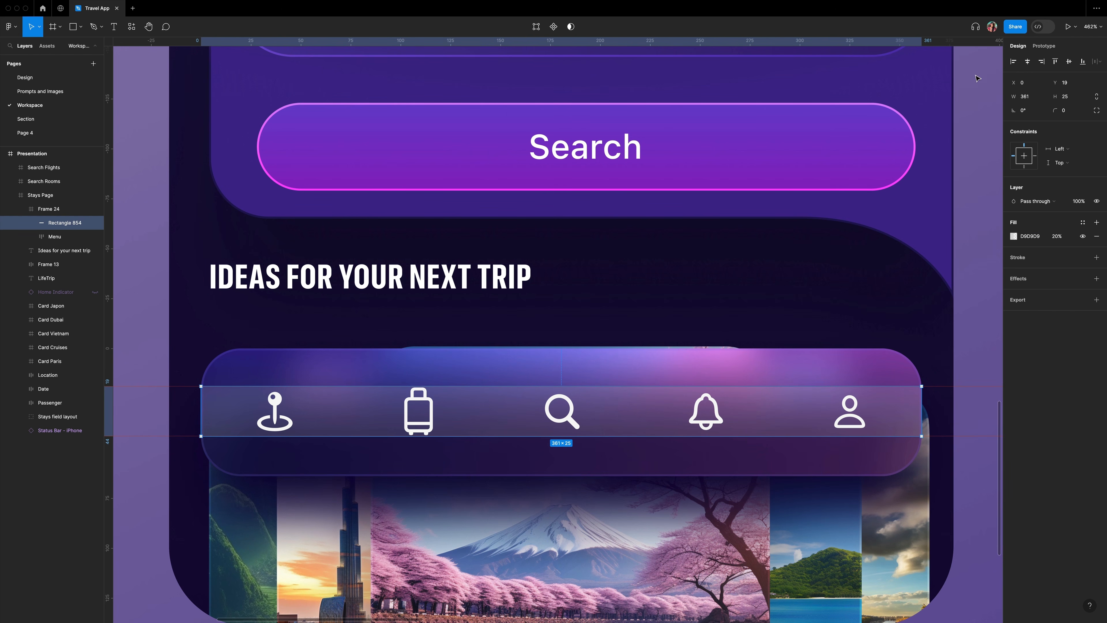
click(1073, 115)
text(20)
key(Return)
Draw a 40 × 40 circle in the bar and center it over the location pin icon.
key(o)
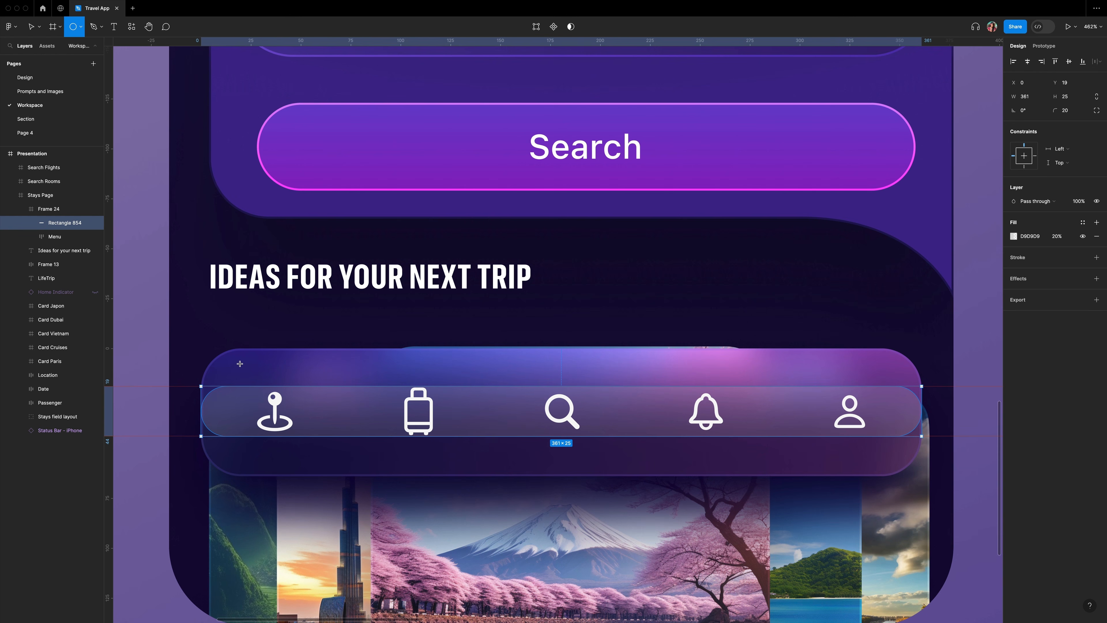
drag(240, 363, 319, 442)
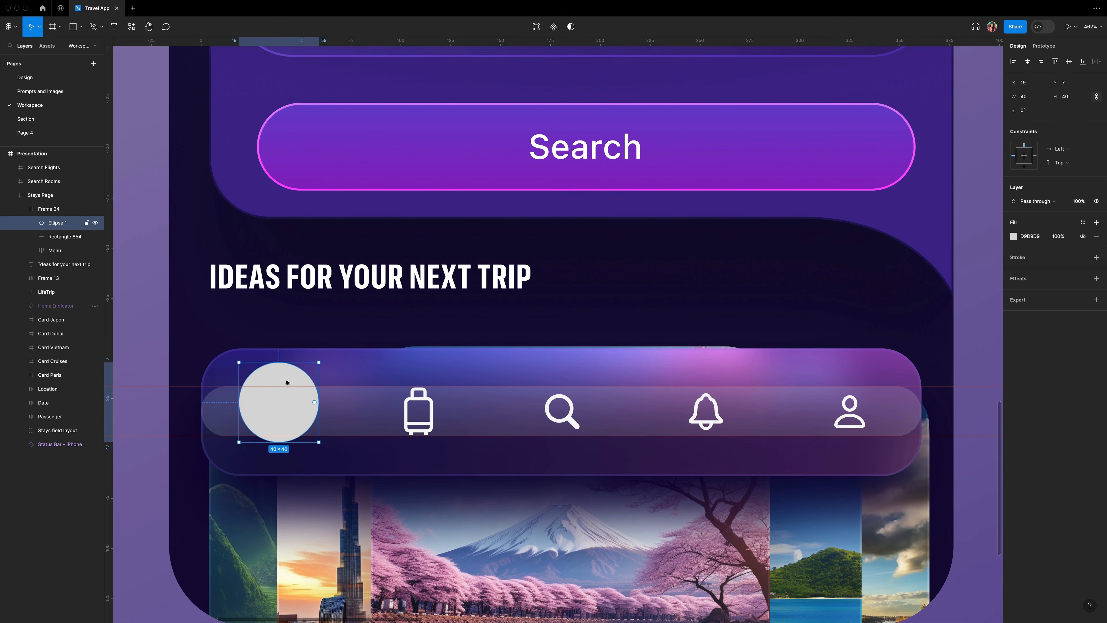
drag(286, 382, 284, 391)
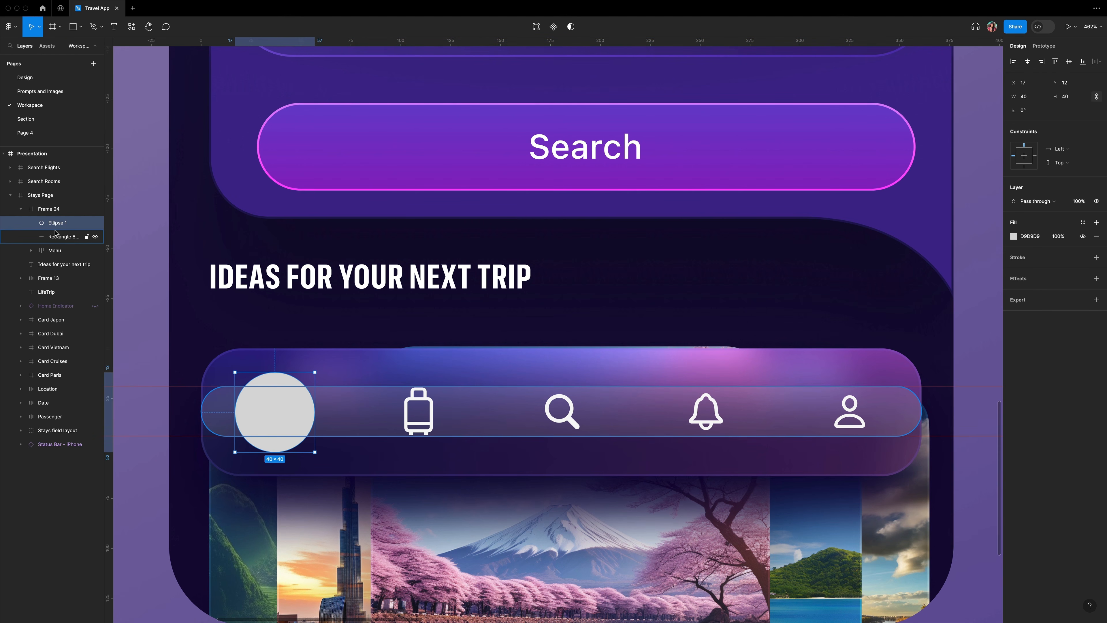
click(44, 212)
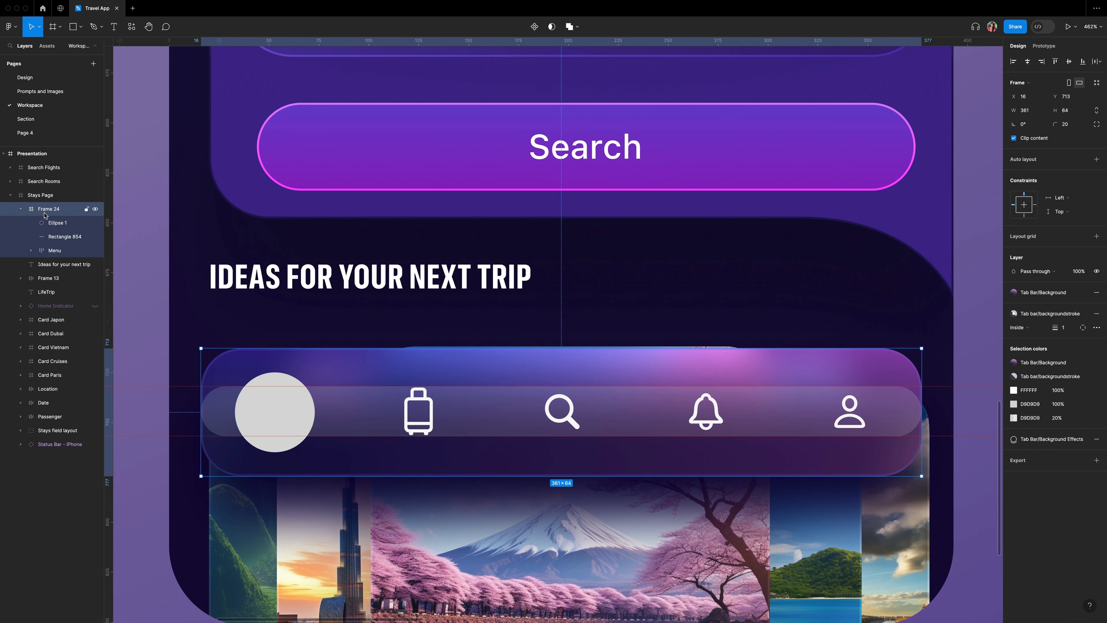
click(55, 226)
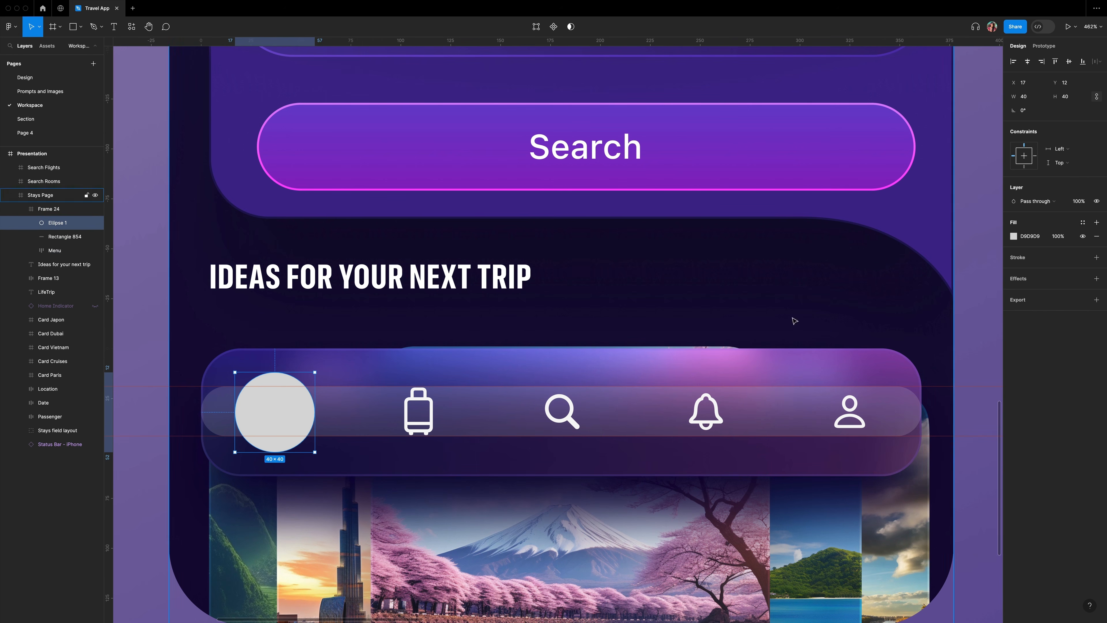
Set the circle's fill opacity to 10%.
click(1062, 237)
text(10)
key(Return)
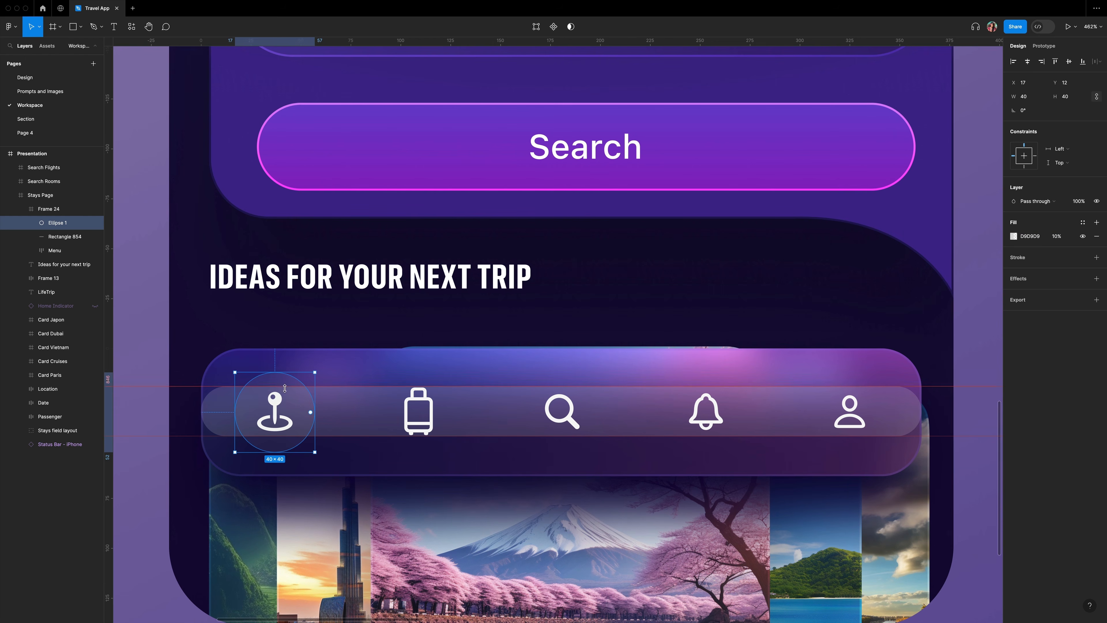
drag(299, 410, 300, 410)
Combine the circle and the rounded rectangle into one shape with a Union selection.
shift+click(59, 237)
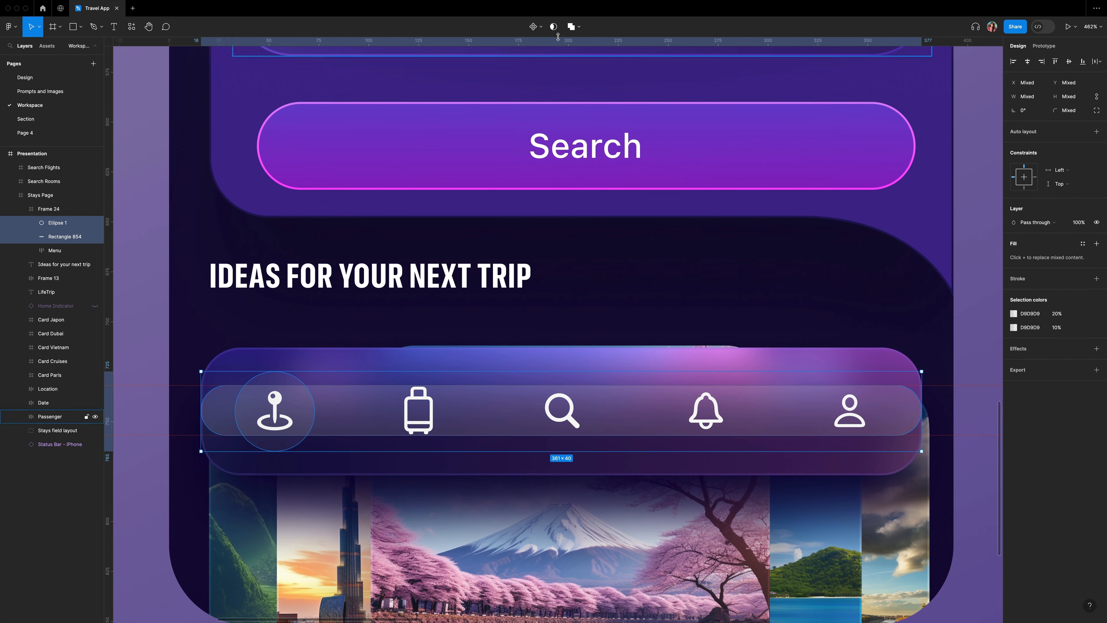
click(576, 29)
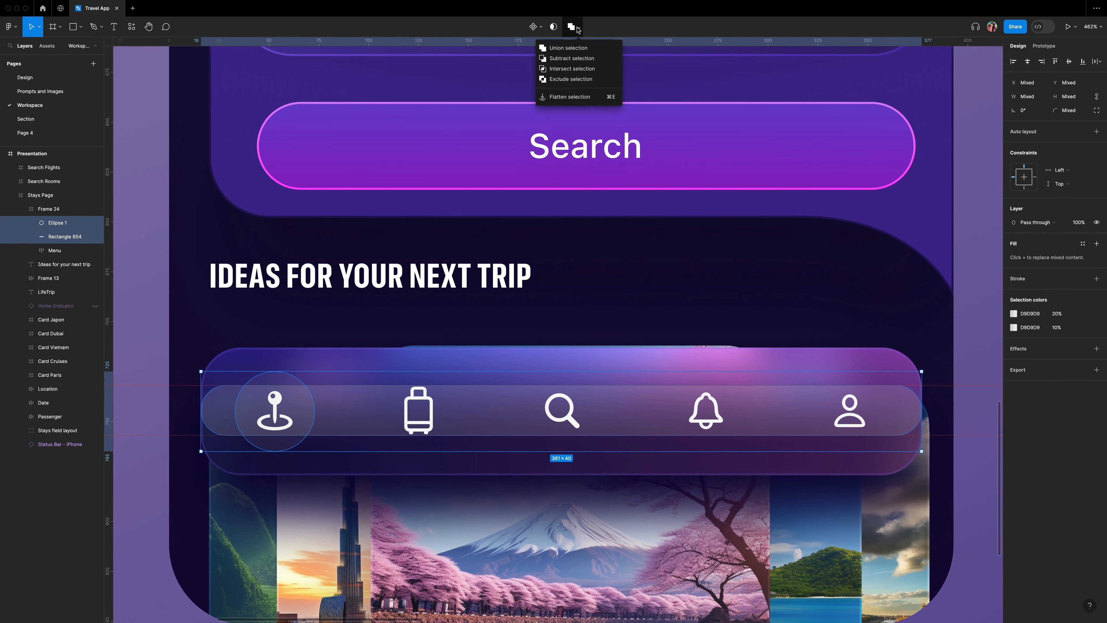
click(568, 49)
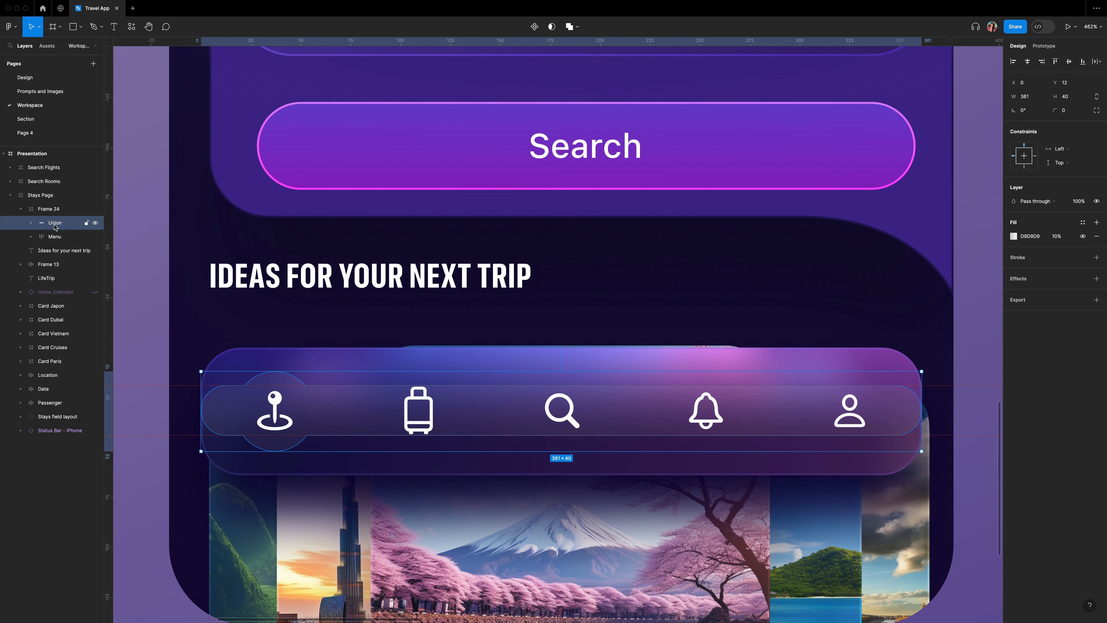
Duplicate the Union shape and apply the Tab bar/Shape 1 color style to the upper copy.
key(super+d)
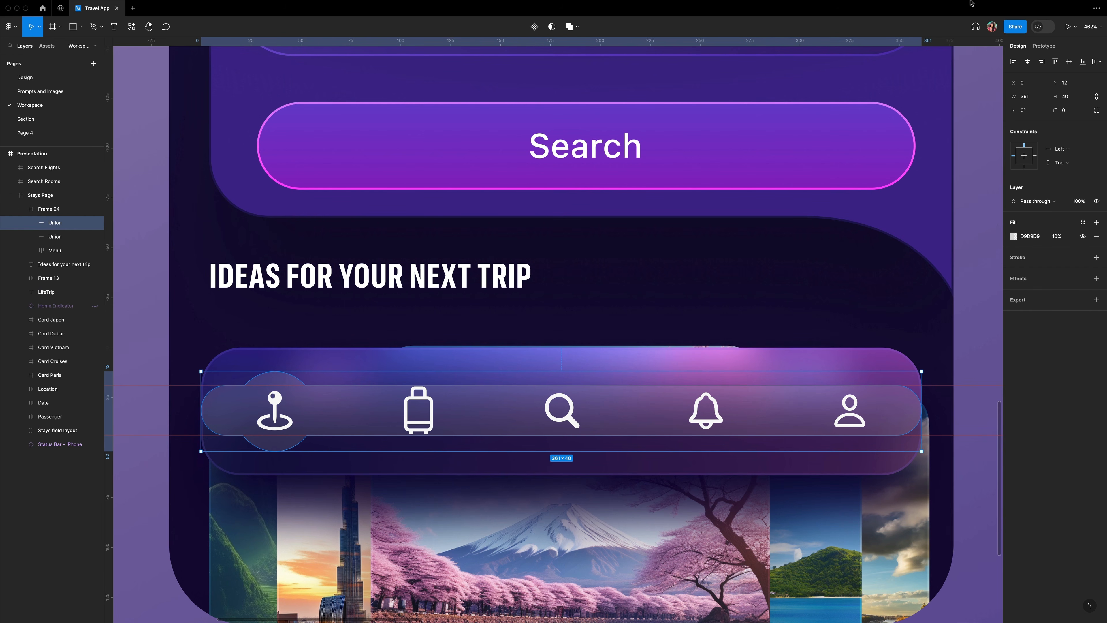
click(1083, 222)
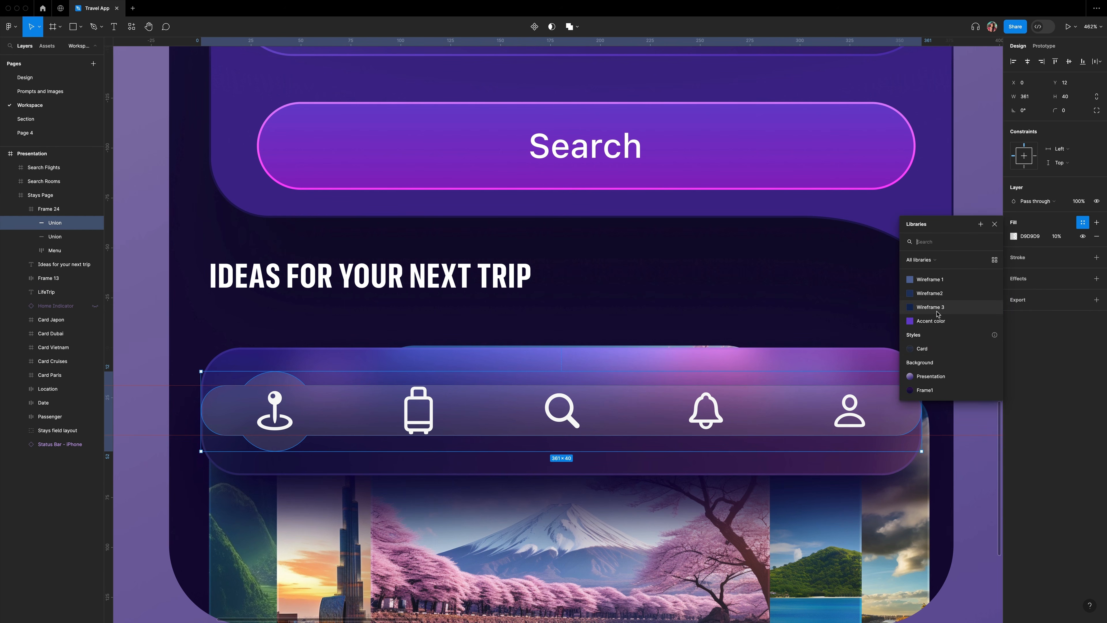
text(tab b)
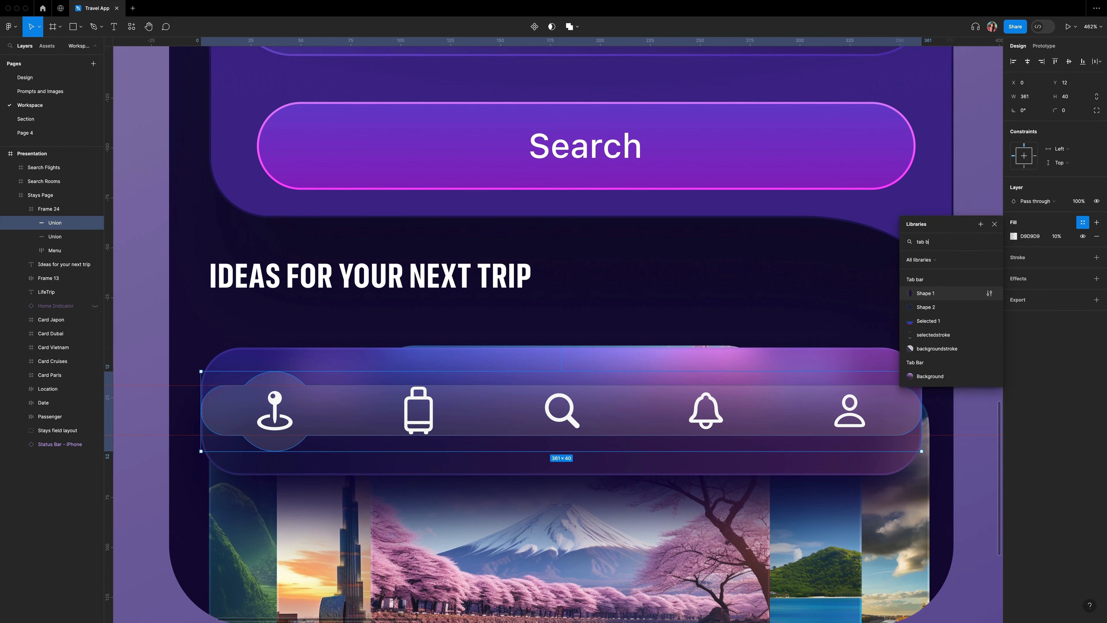
click(932, 295)
Apply the Tab bar/Shape 2 color style to the lower Union shape.
key(Tab)
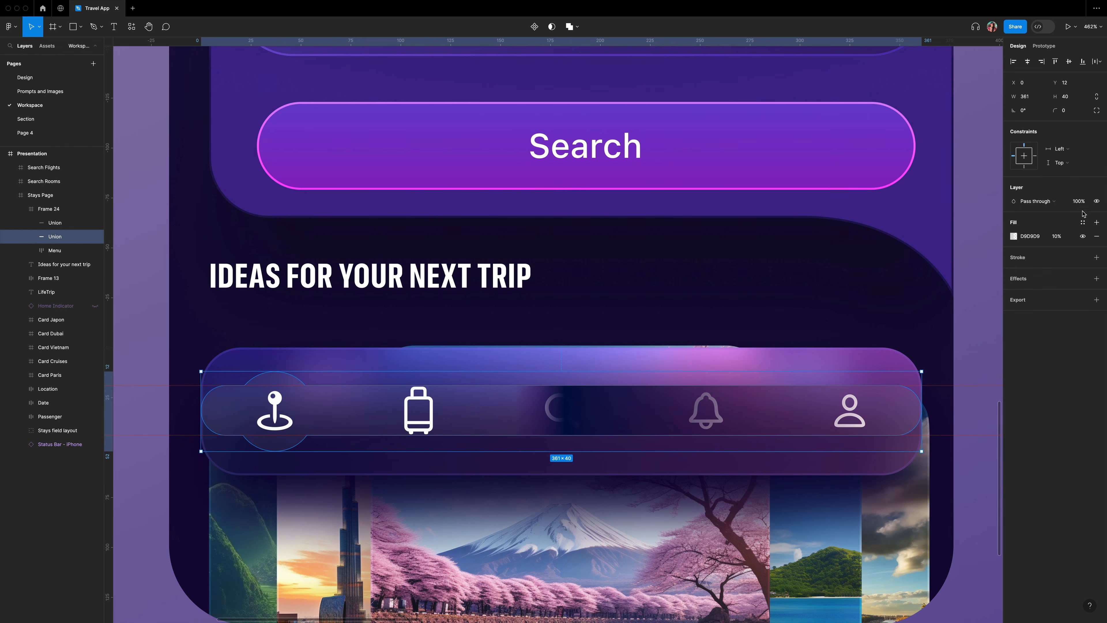
click(1083, 222)
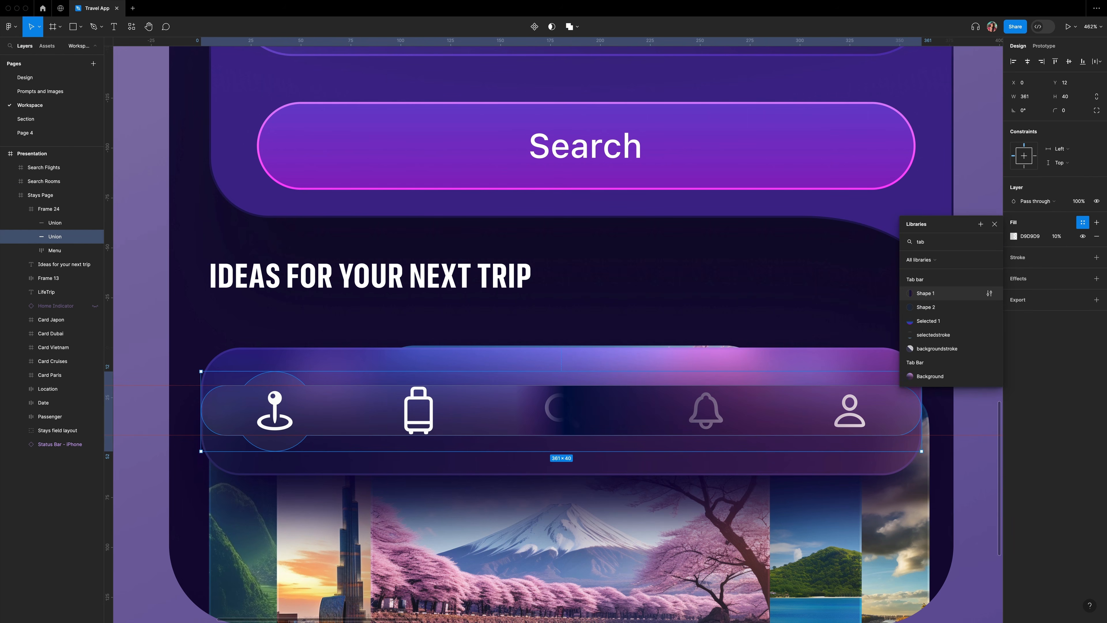
click(926, 307)
Move the Menu frame above both Union layers and rename Frame 24 as Tab Bar.
click(53, 210)
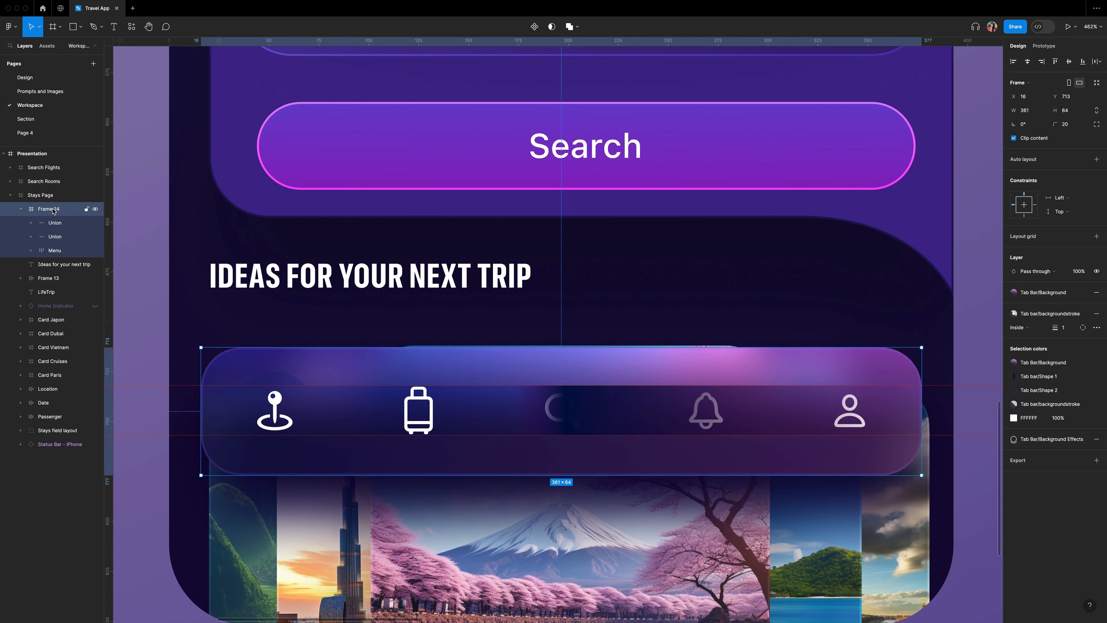
drag(54, 250, 62, 217)
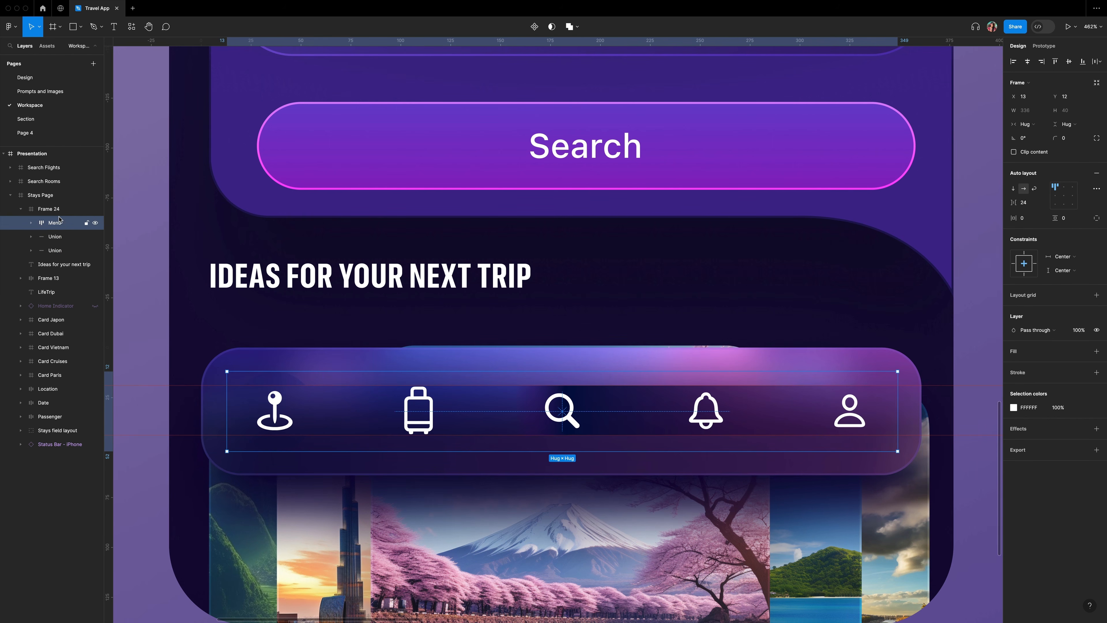
double_click(49, 209)
text(Tab Bar)
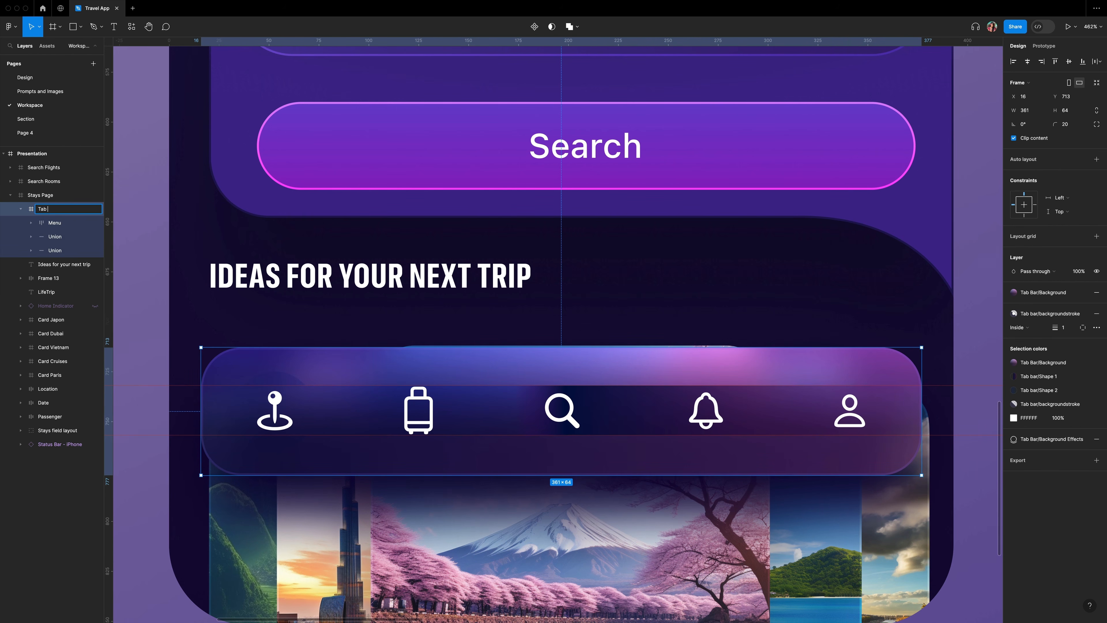
key(Return)
Group the two Union layers and rename the group Shape.
click(54, 250)
shift+click(57, 237)
key(ctrl+g)
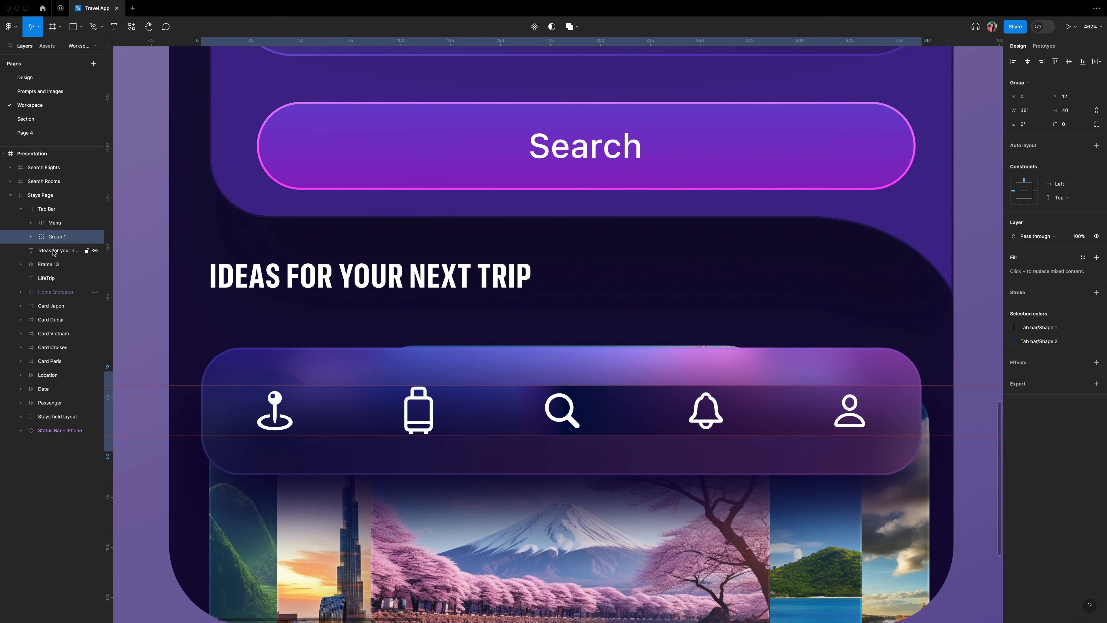
double_click(57, 238)
text(Shape)
click(49, 224)
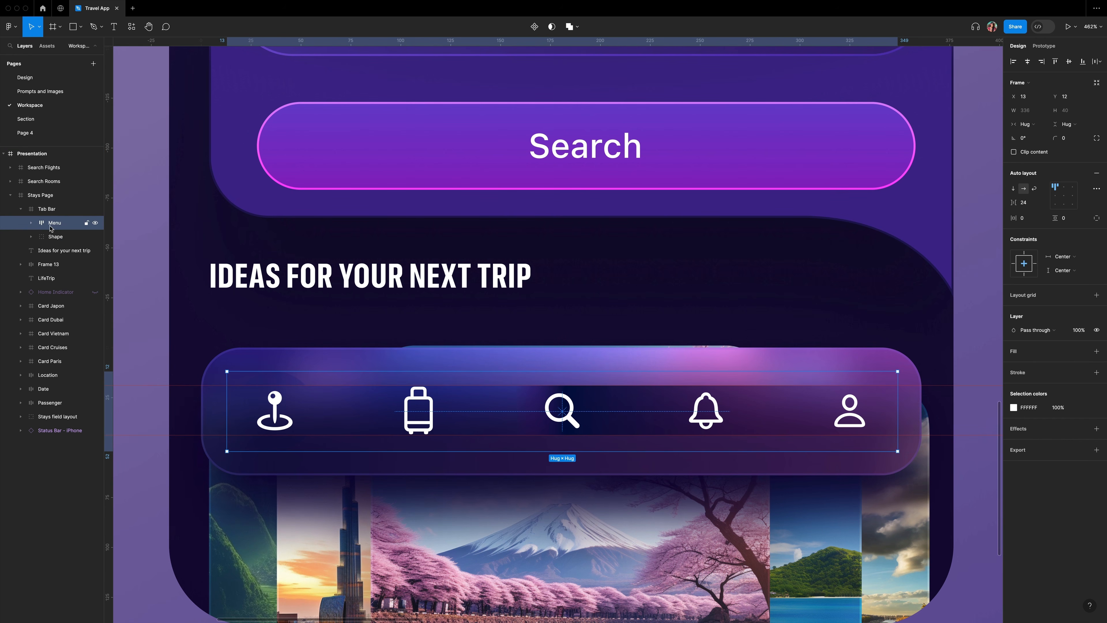
Set the fill blend mode of the suitcase, search, bell and profile icons to Overlay.
super+click(414, 419)
shift+super+click(564, 416)
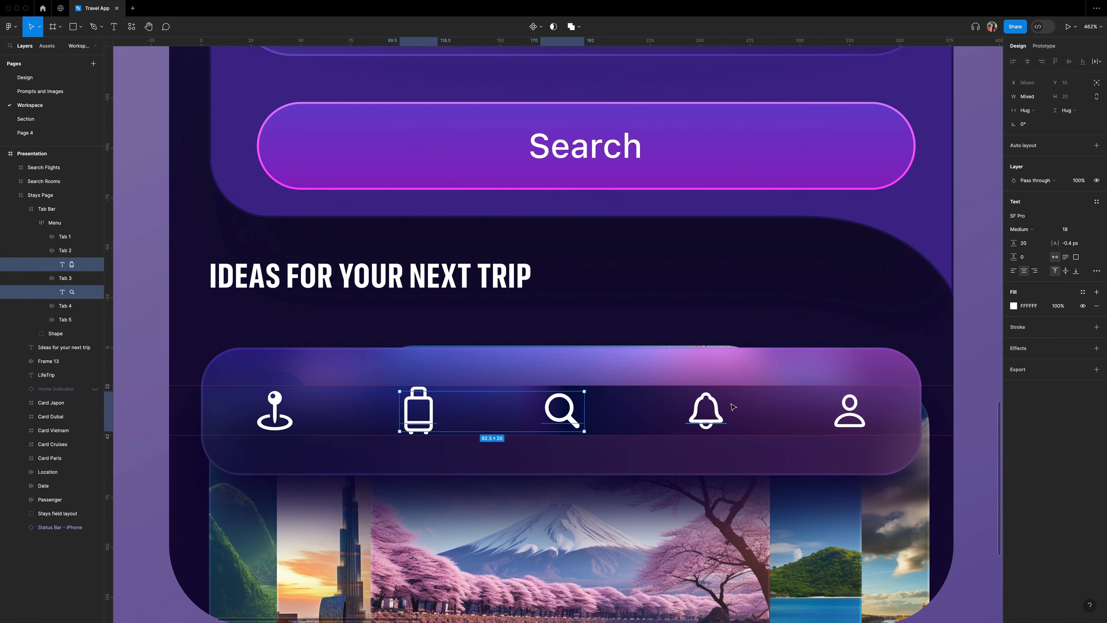
shift+super+click(715, 410)
shift+super+click(850, 412)
click(1012, 307)
click(995, 327)
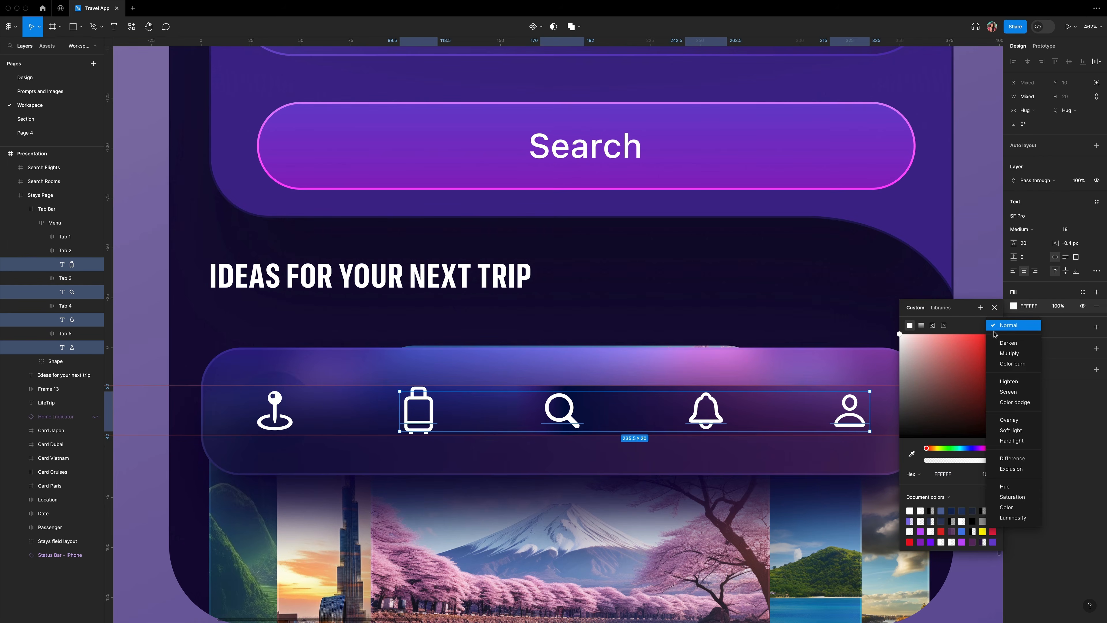
click(1010, 422)
click(996, 309)
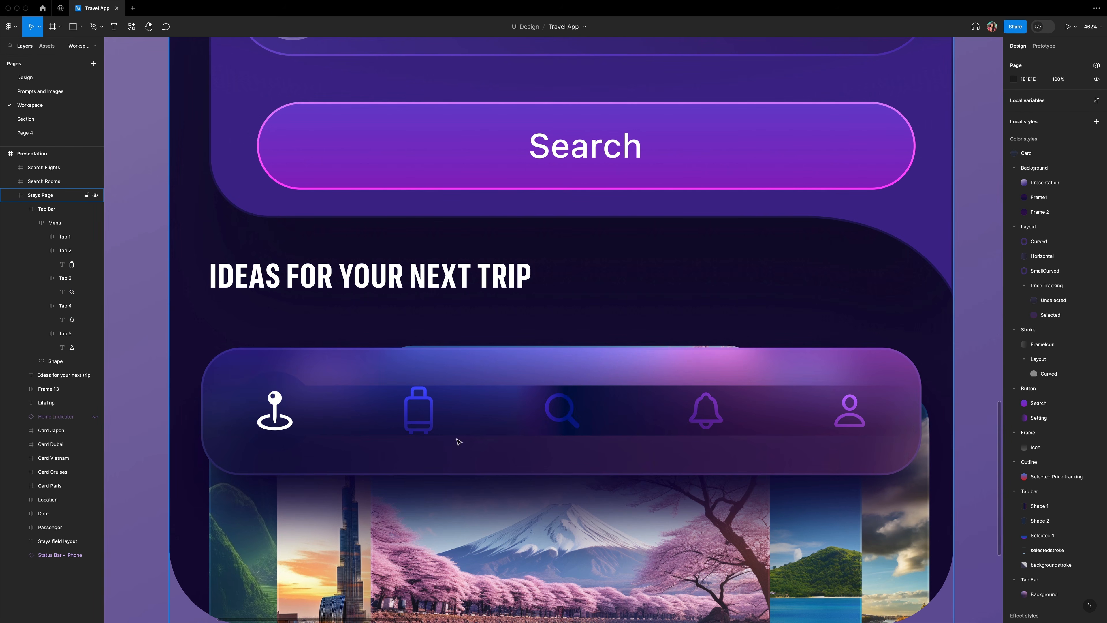
Add a drop shadow to the lower Union in the Shape group, with a Y offset of 0.5.
double_click(341, 408)
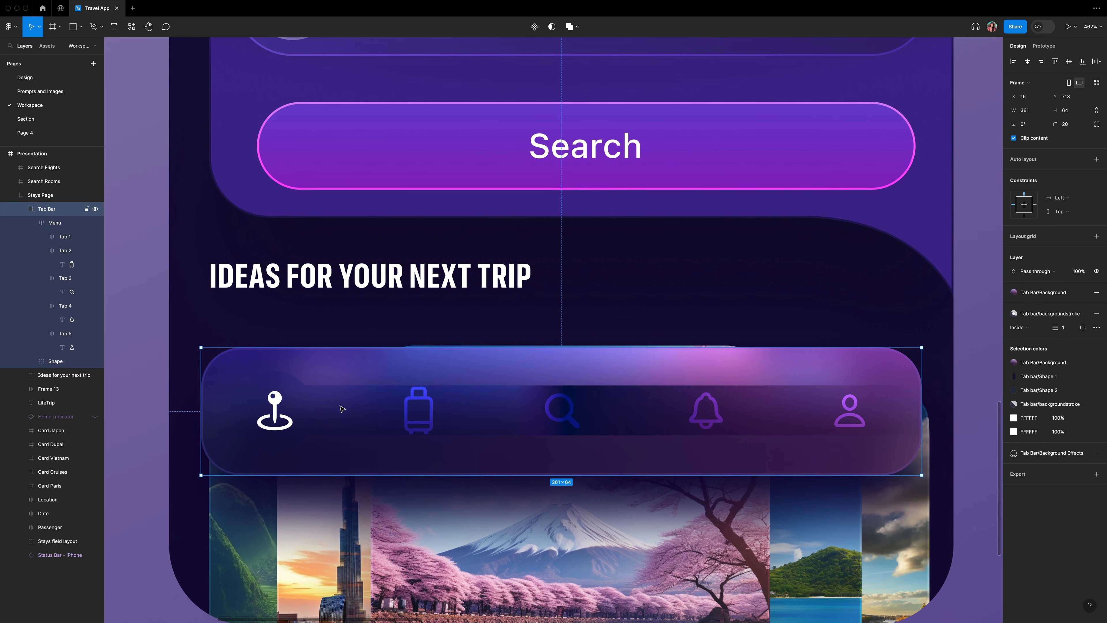
click(31, 223)
click(40, 237)
click(31, 237)
click(42, 264)
click(51, 266)
click(41, 264)
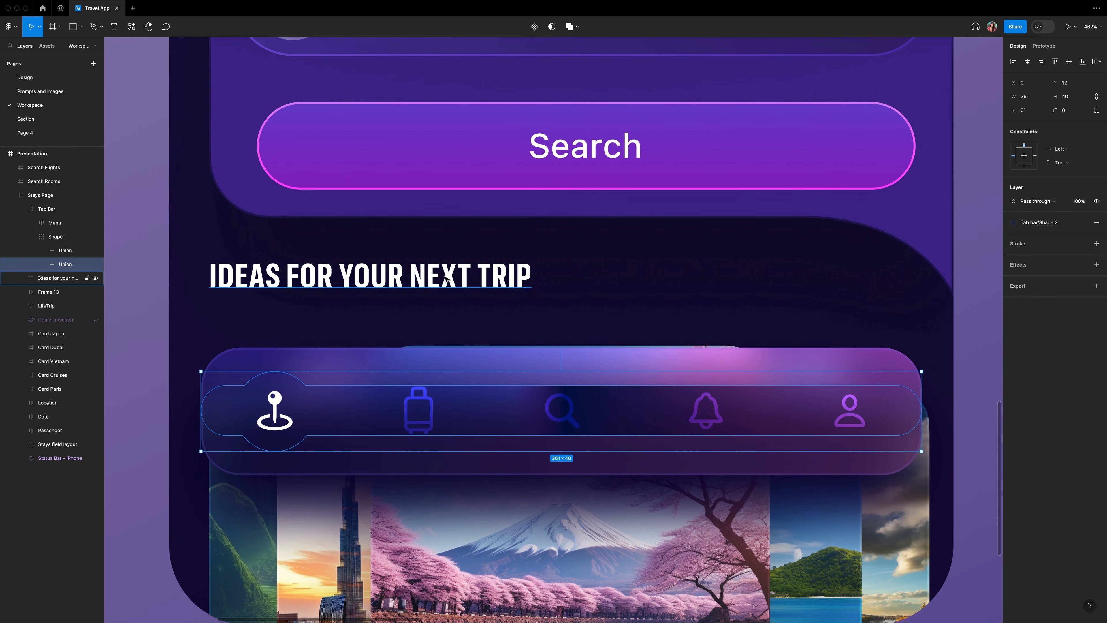
click(1096, 264)
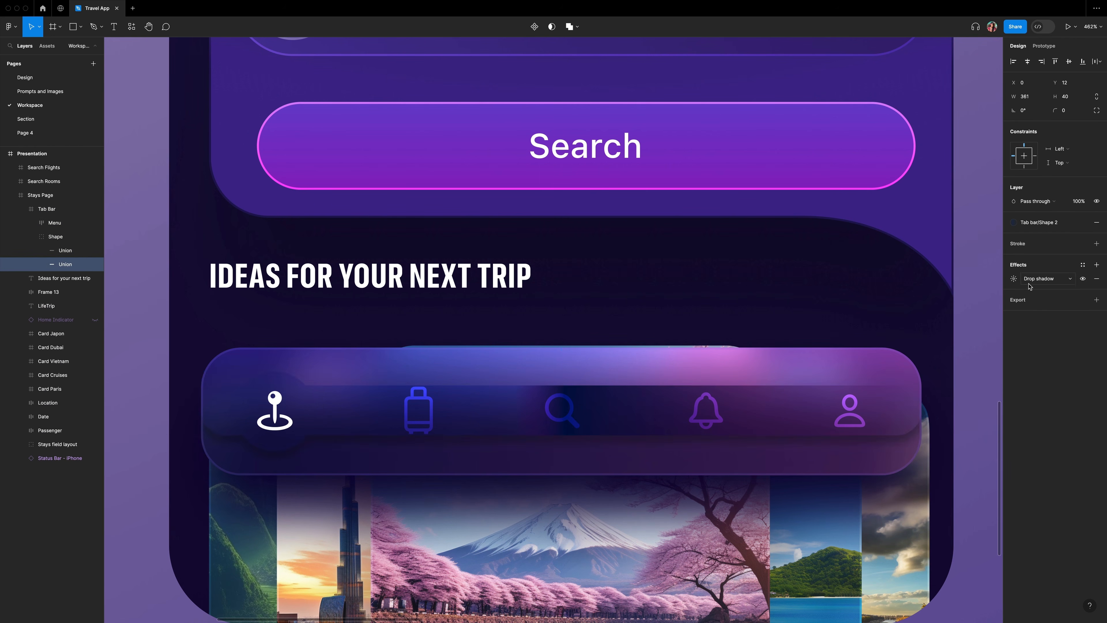
click(1013, 278)
click(927, 317)
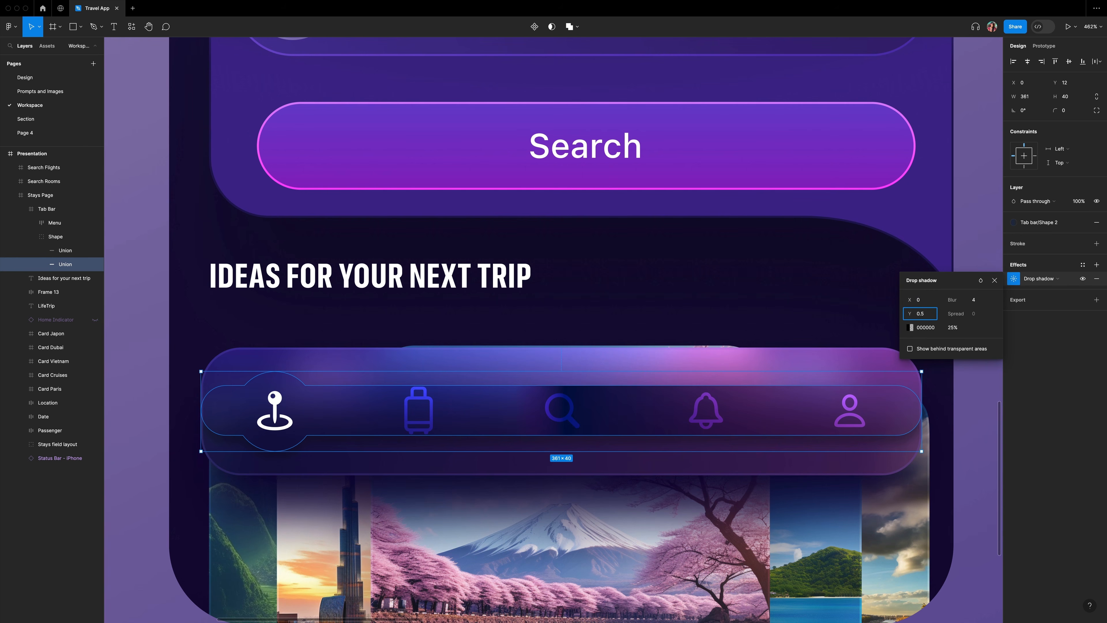
Change the drop shadow's color to white (FFFFFF) and its blur to 0.
click(912, 330)
drag(800, 437, 733, 241)
click(981, 303)
text(0)
key(Return)
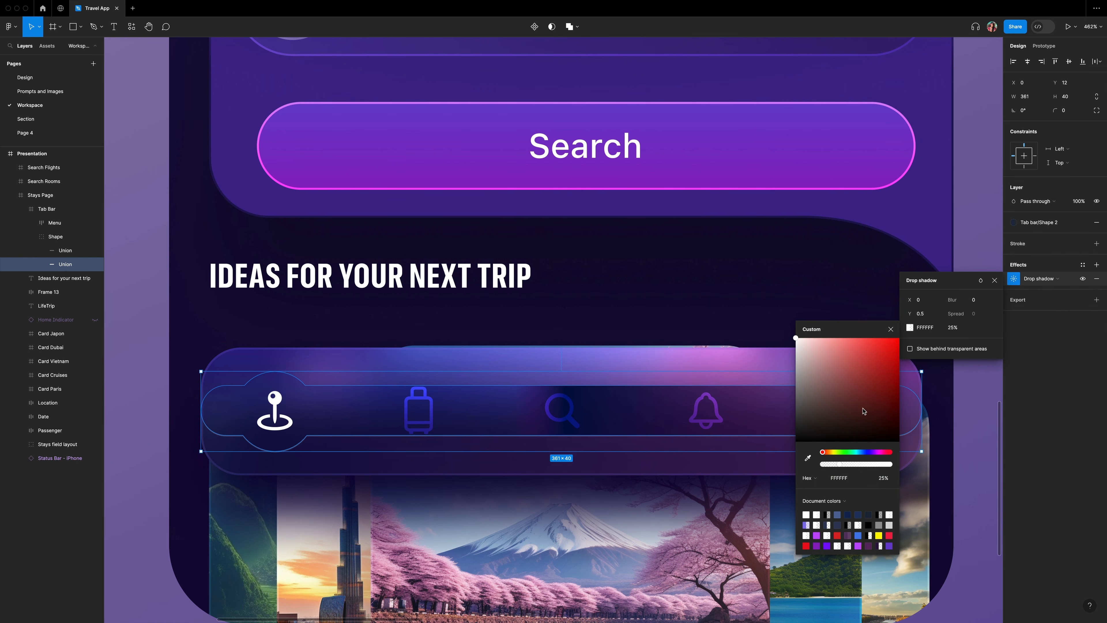
Set the drop shadow's opacity to 50% and its blend mode to Overlay.
click(956, 330)
text(50)
key(Return)
click(981, 281)
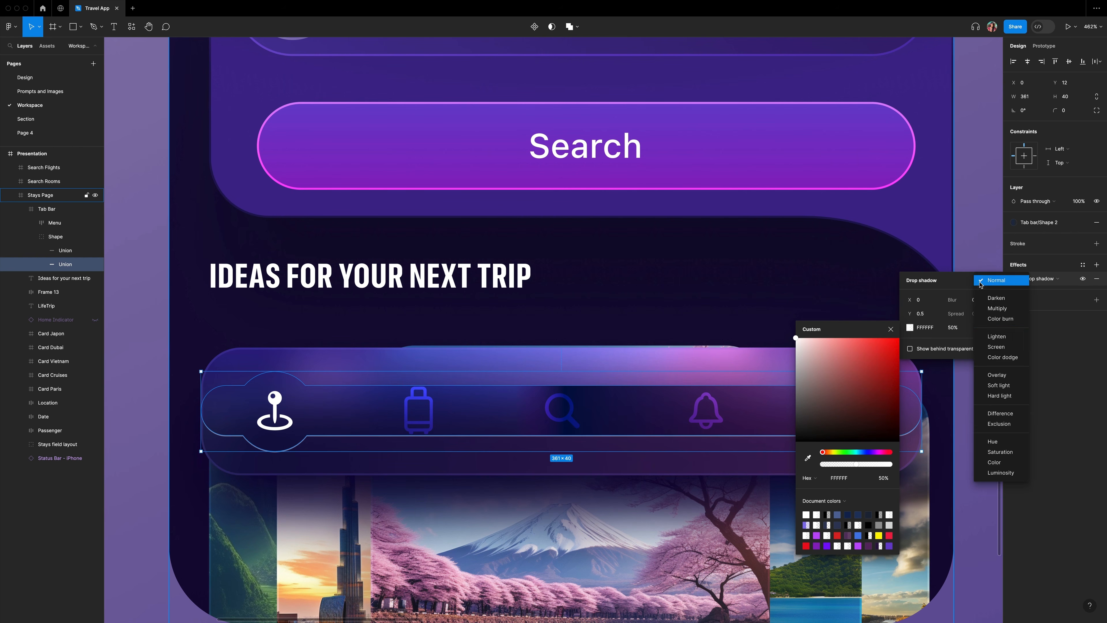
click(1000, 375)
click(891, 329)
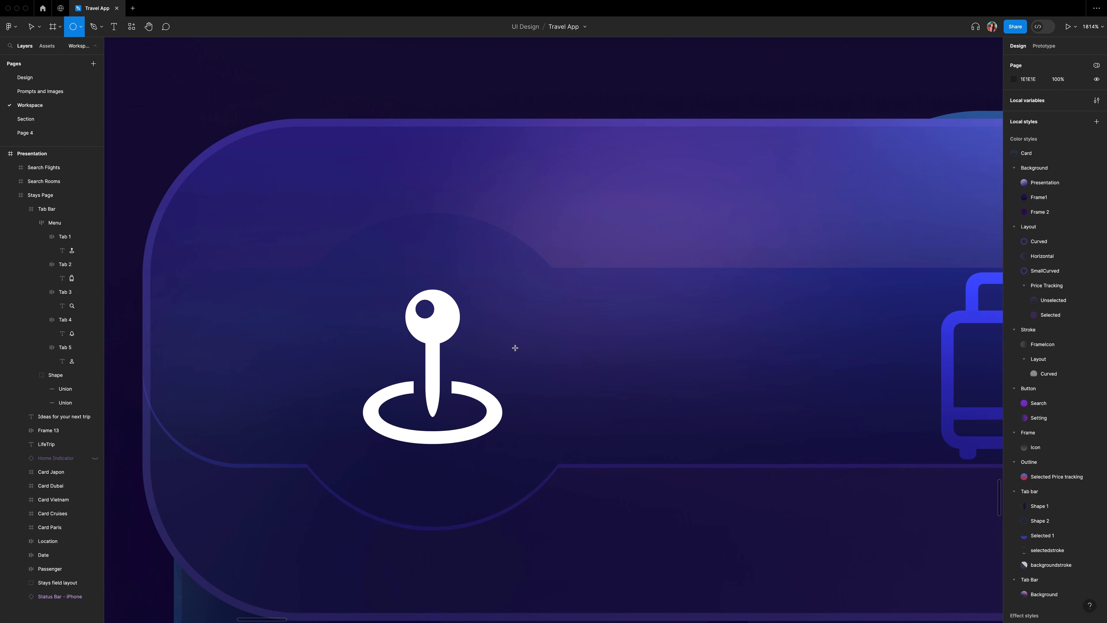
Draw a 40 × 40 circle over the location pin tab and set its fill opacity to 10%.
drag(283, 103, 591, 414)
click(1042, 97)
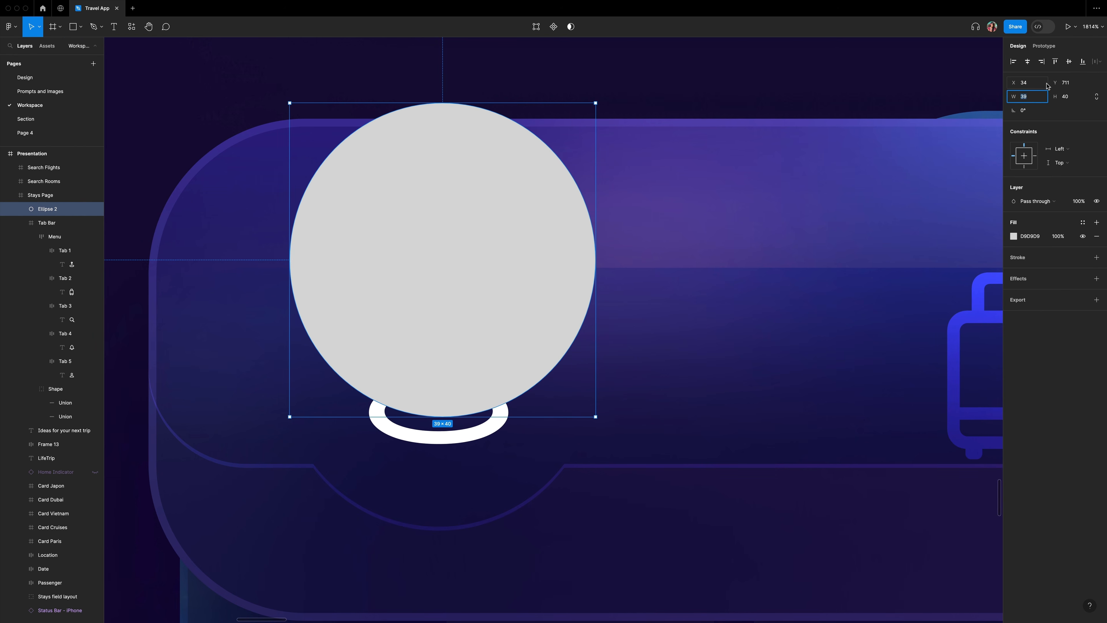
text(40)
key(Return)
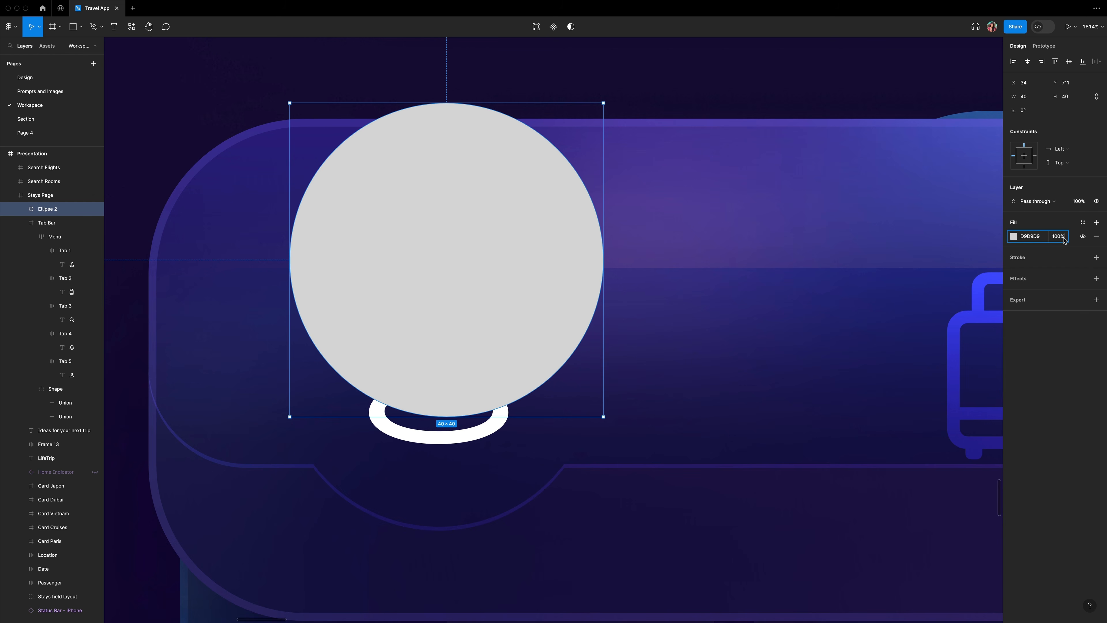
text(10)
key(Return)
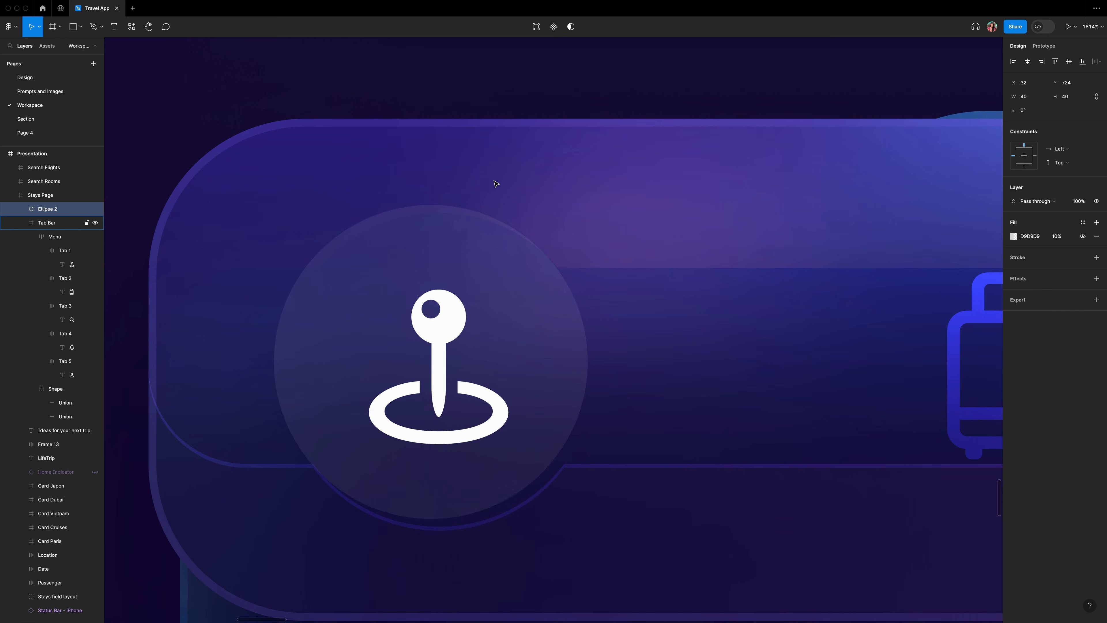
Nudge the circle 1 px right and 1 px down, and nest its layer inside the Tab Bar frame.
key(Right)
key(Down)
drag(55, 209, 55, 226)
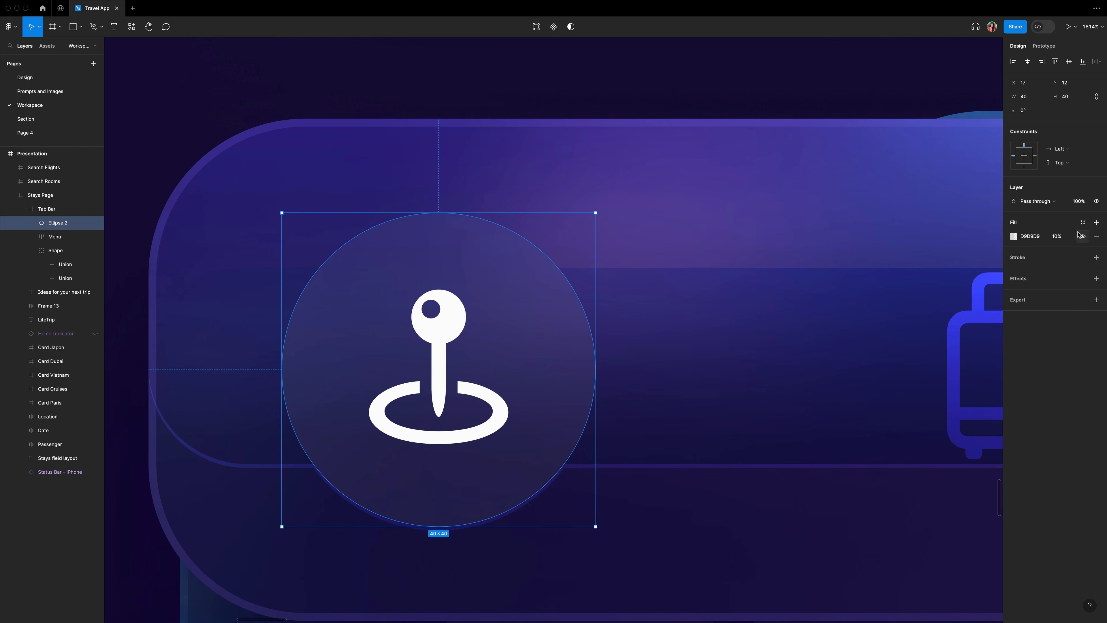
Duplicate the circle and apply the Tab bar/Selected 1 color style to the copy's fill.
key(ctrl+d)
click(1084, 222)
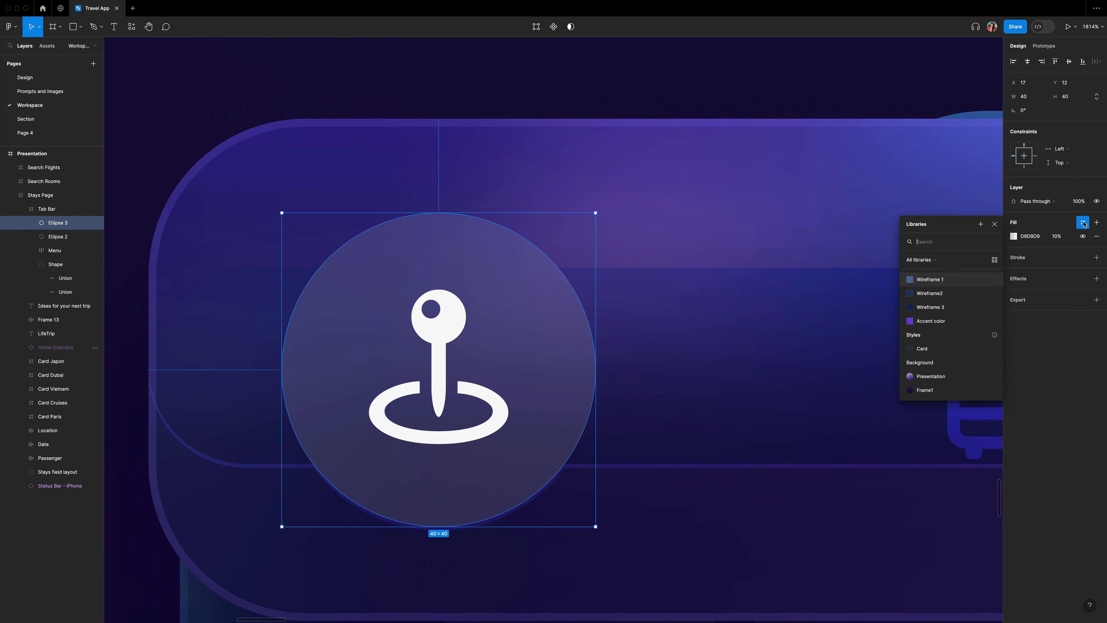
click(930, 279)
click(929, 322)
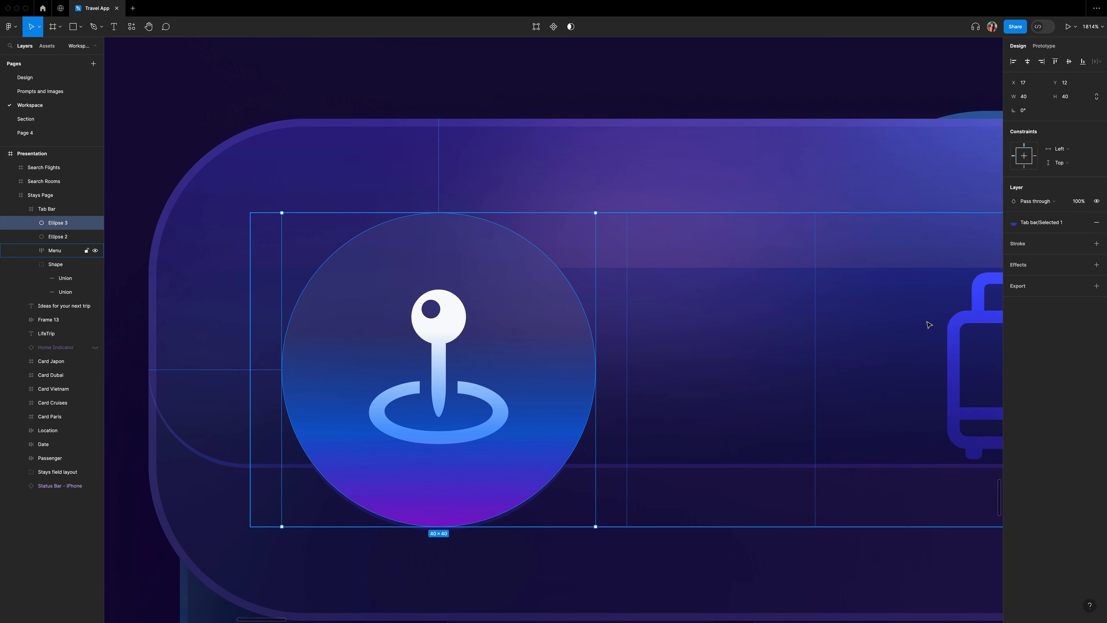
Add a layer blur effect of 10 to the gradient-filled circle copy.
click(1097, 264)
click(1034, 279)
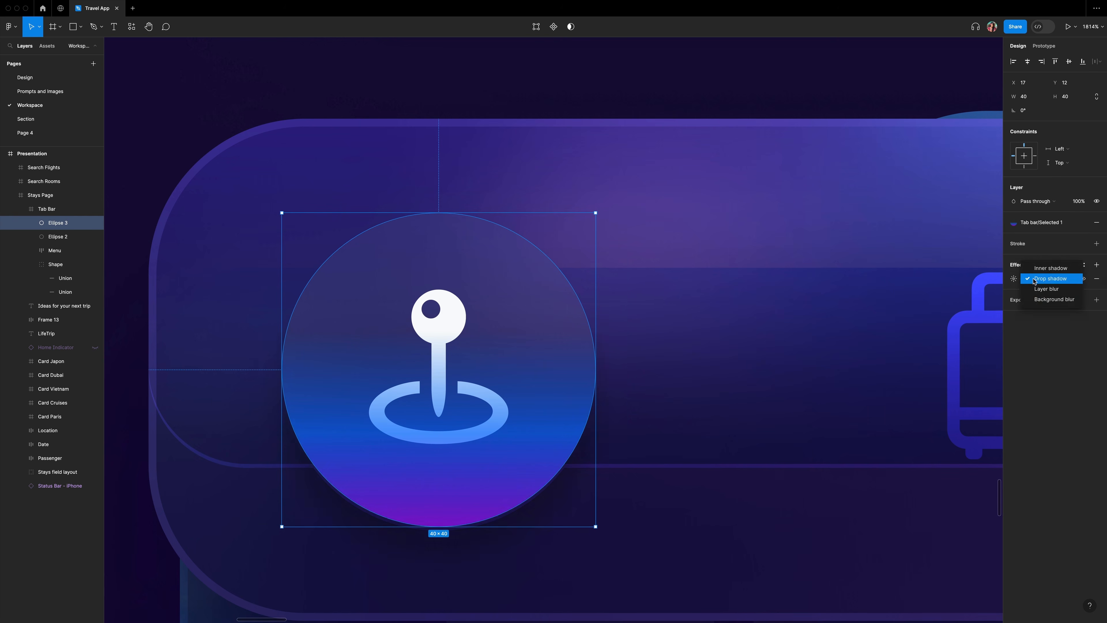
click(1036, 288)
click(1013, 280)
text(10)
key(Return)
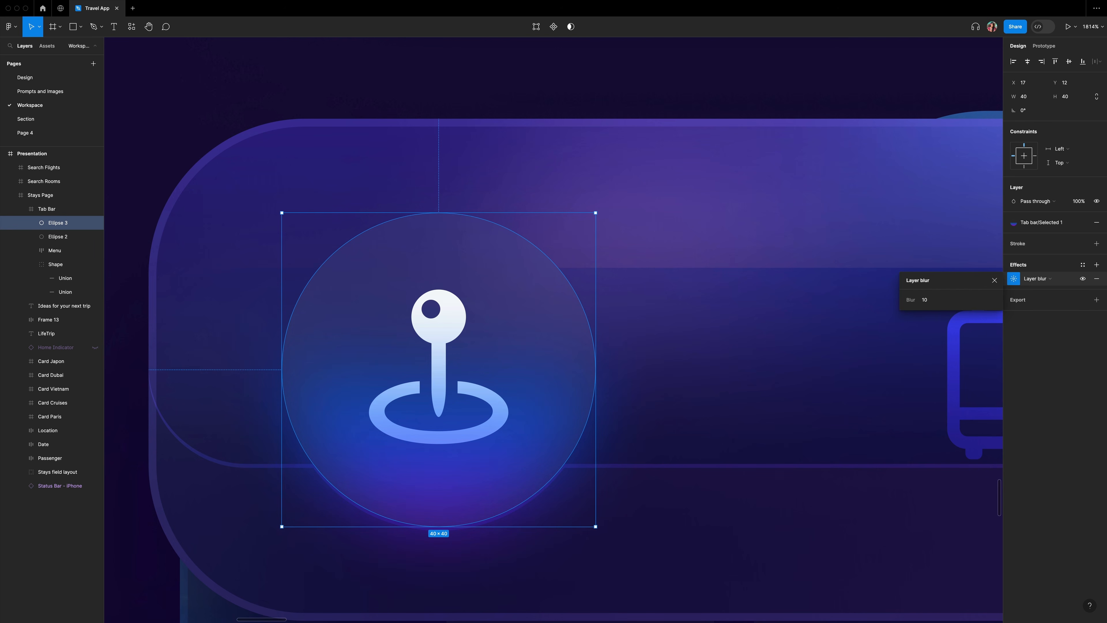
key(Escape)
Remove the fill from the original circle, Ellipse 2, and give it a stroke using the Tab bar/selectedstroke style.
click(58, 237)
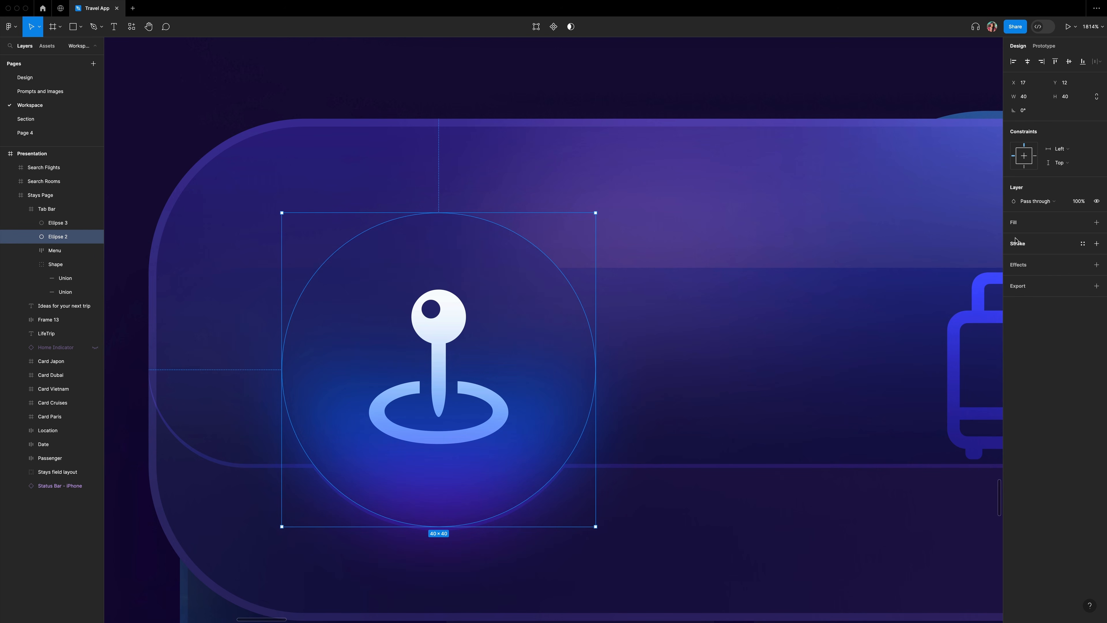
click(1097, 244)
click(1083, 243)
text(tab)
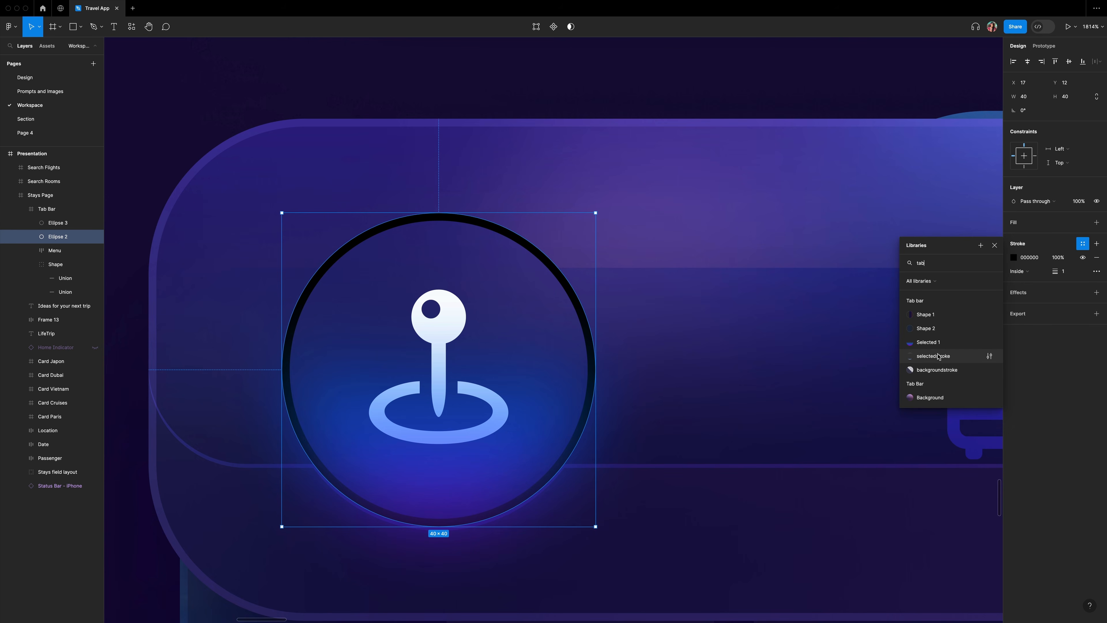
click(937, 370)
click(873, 181)
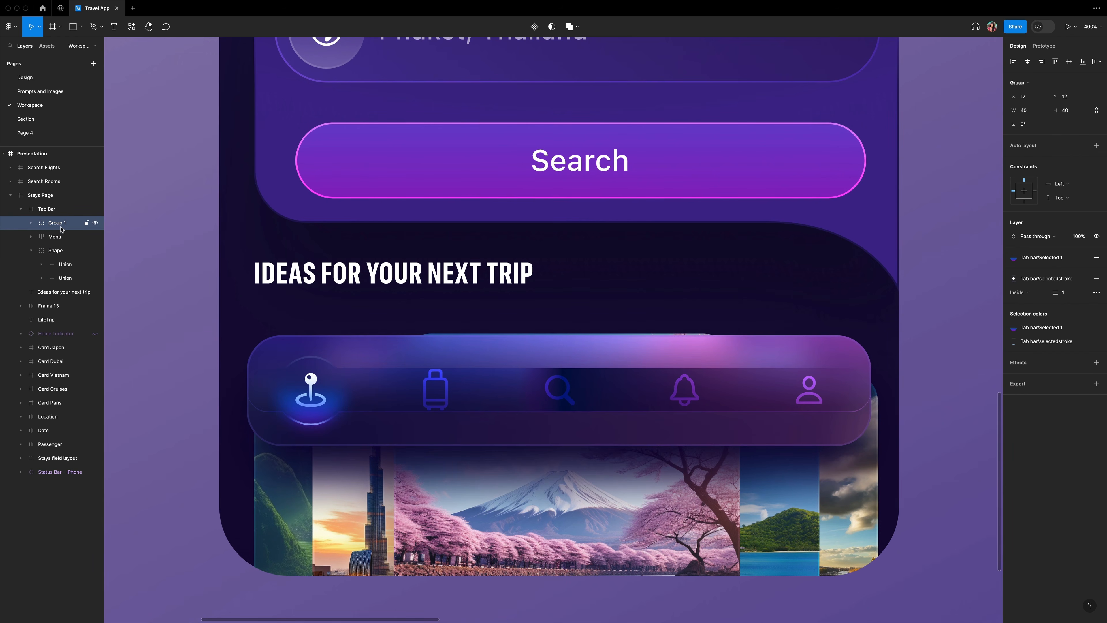
Rename the group of the two highlight circles as Selected and collapse the Shape and Tab Bar layers.
double_click(57, 223)
text(Selected)
key(Return)
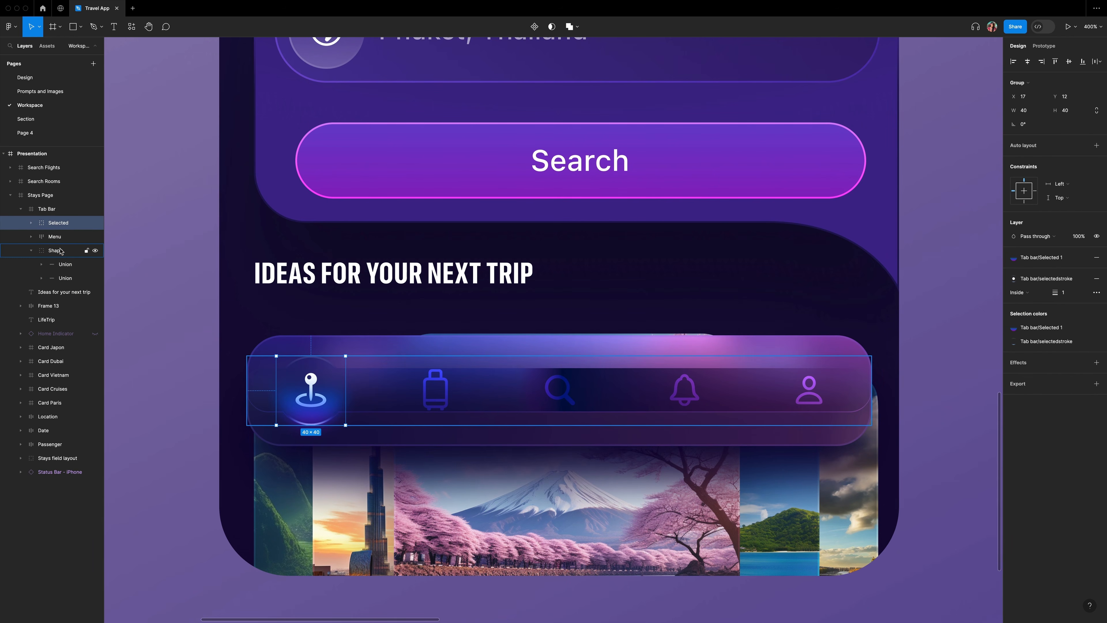
click(31, 250)
click(18, 211)
click(18, 210)
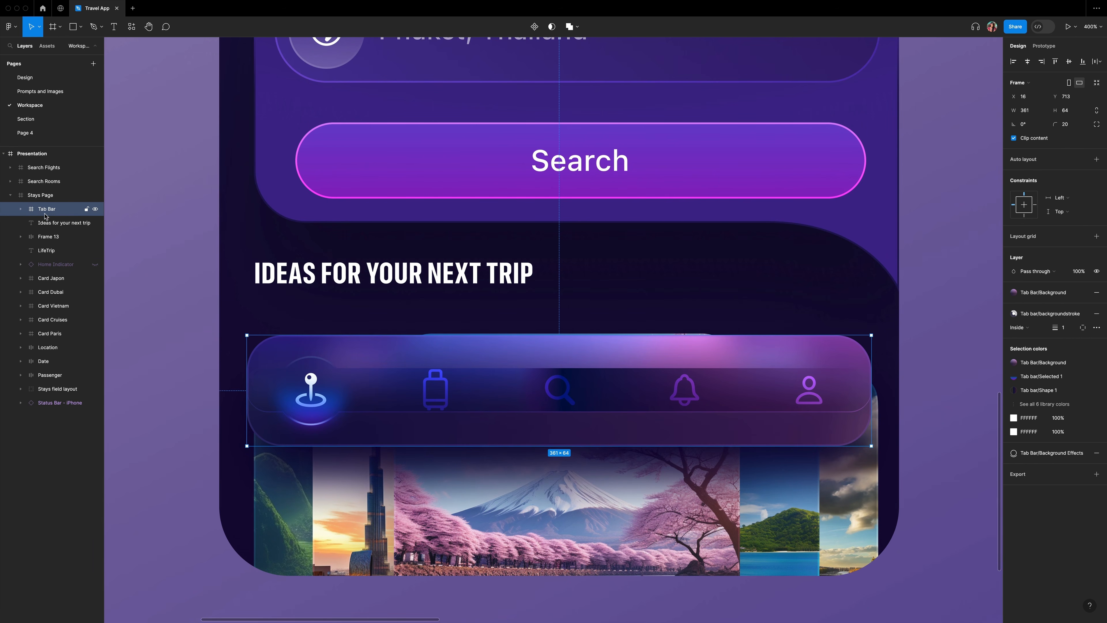
Show the hidden Home Indicator on the Stays Page and set its mode to Dark.
click(95, 264)
click(558, 558)
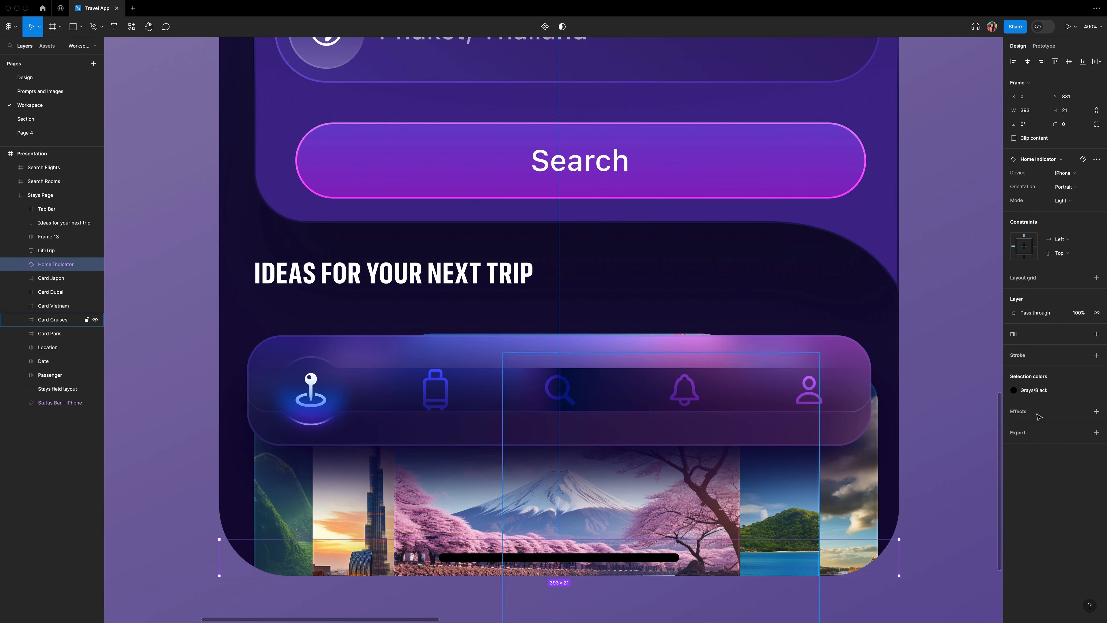
click(1063, 201)
click(1045, 214)
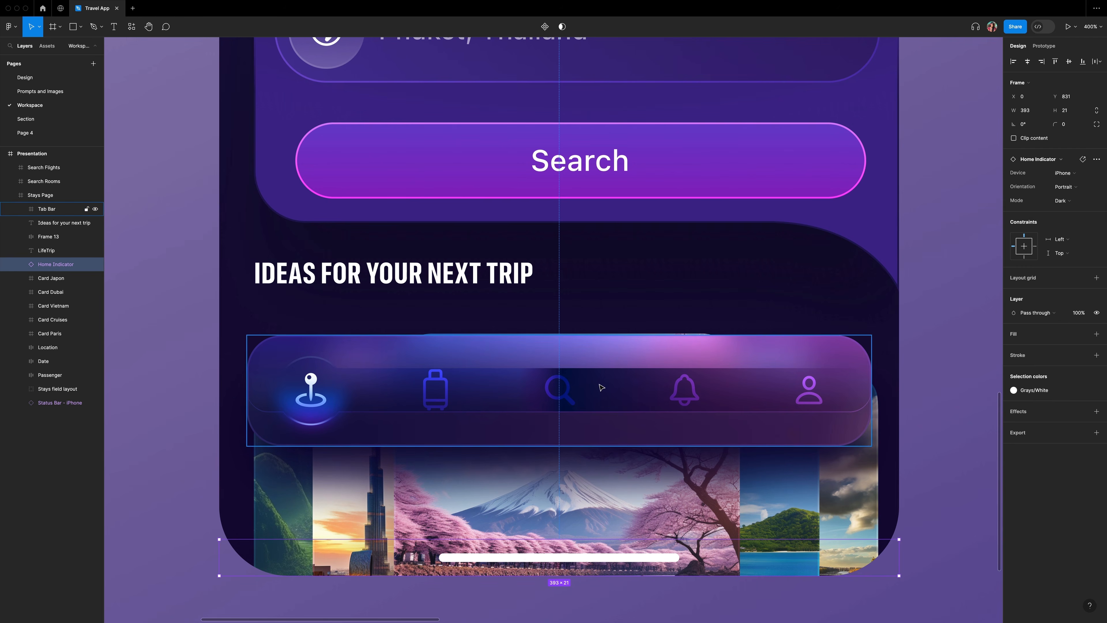
Move the Tab Bar down over the destination cards to Y 767, just above the home indicator.
click(601, 387)
key(shift+Down)
key(shift+Down)
key(shift+Down)
key(shift+Down)
key(shift+Down)
key(shift+Down)
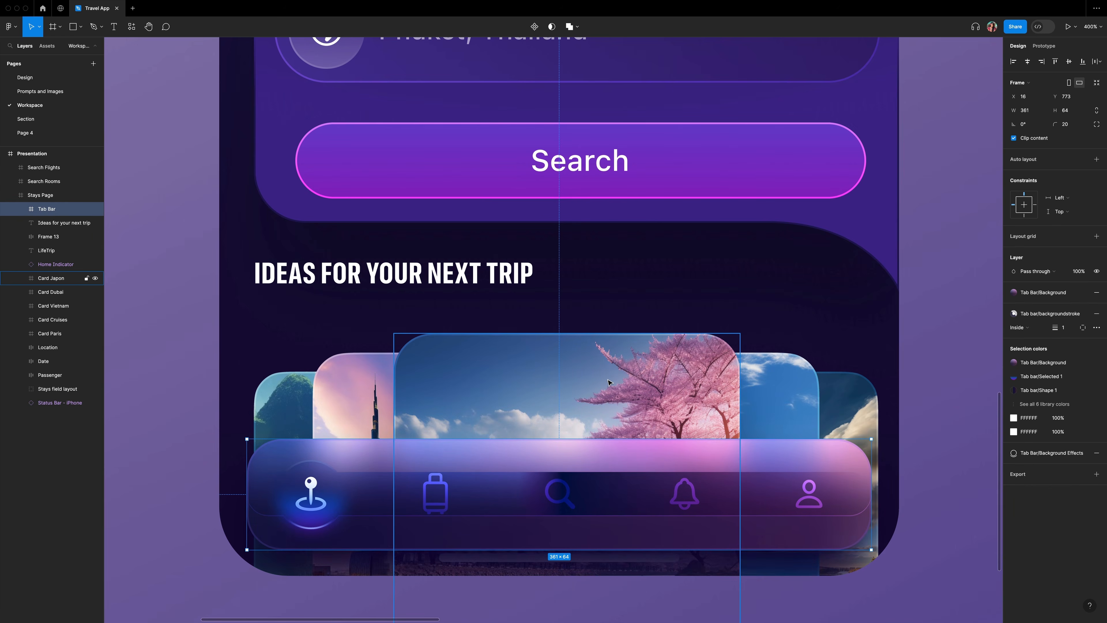
key(shift+Up)
key(Down)
key(Down)
key(Down)
key(Down)
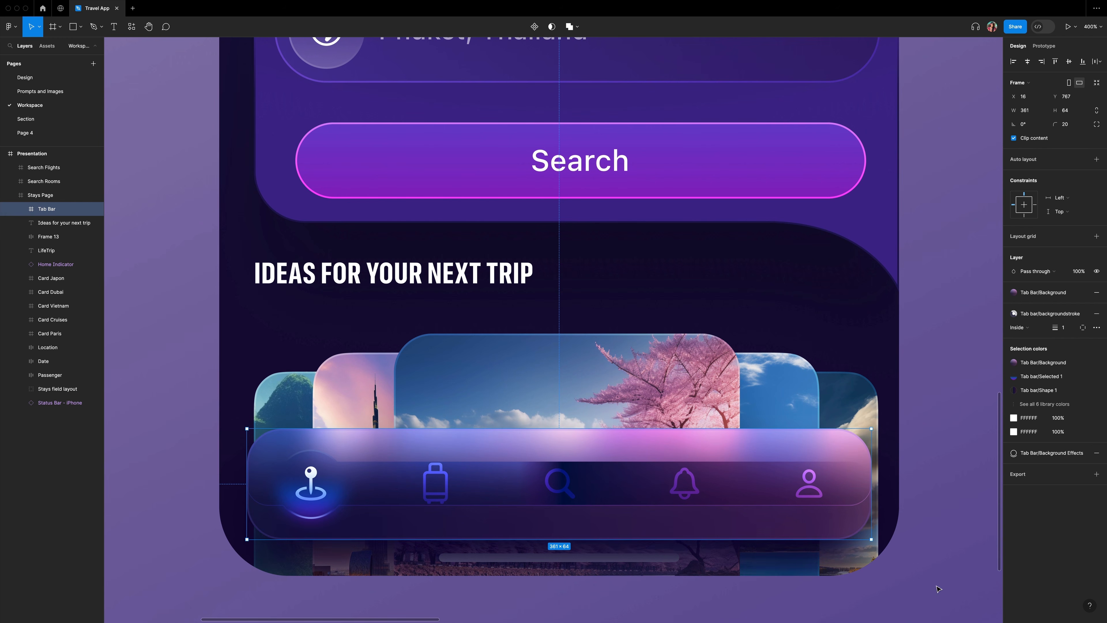
Reorder the Home Indicator layer to sit above the Tab Bar layer.
key(Escape)
drag(66, 264, 56, 204)
click(944, 493)
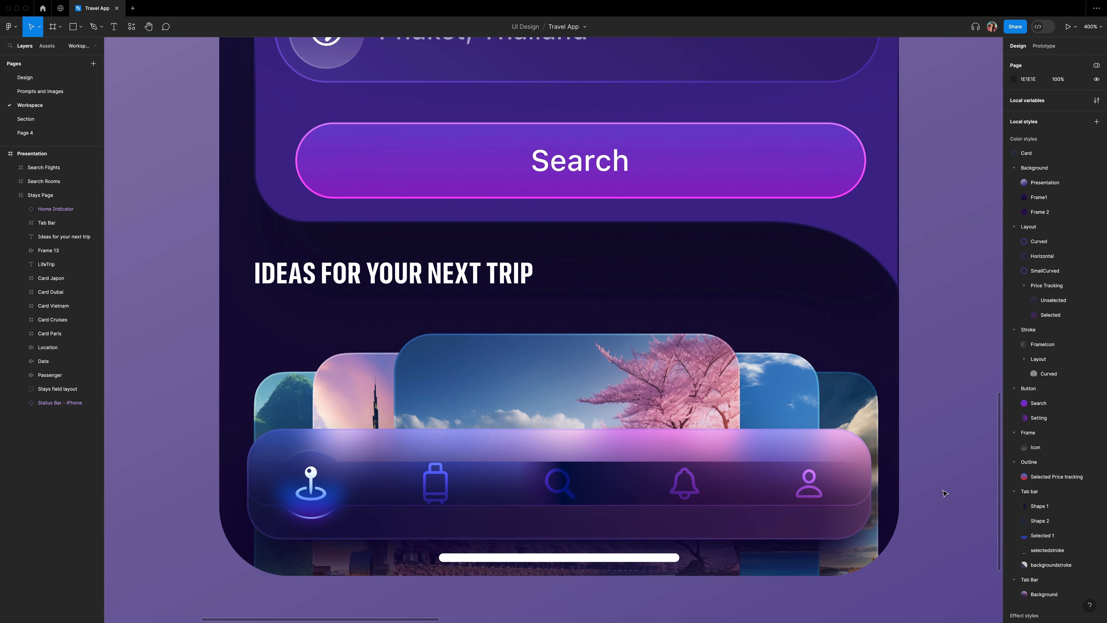
Extend the rectangles in both Shape Unions past the tab bar's left edge, to X -20 and a width of 381.
super+click(259, 485)
click(42, 321)
shift+click(52, 348)
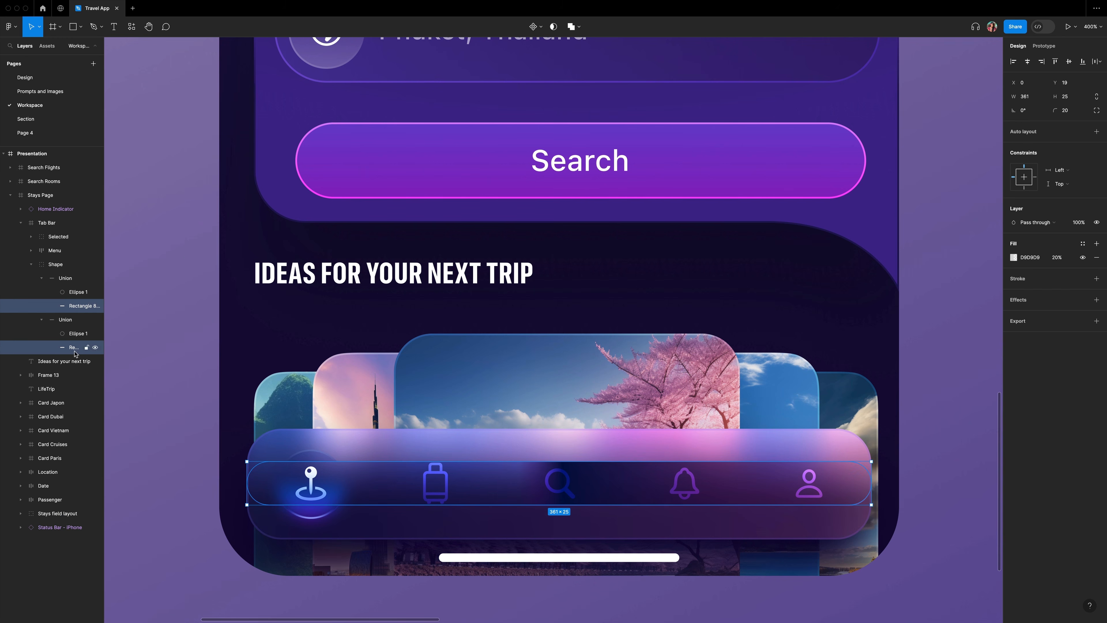
drag(245, 480, 219, 479)
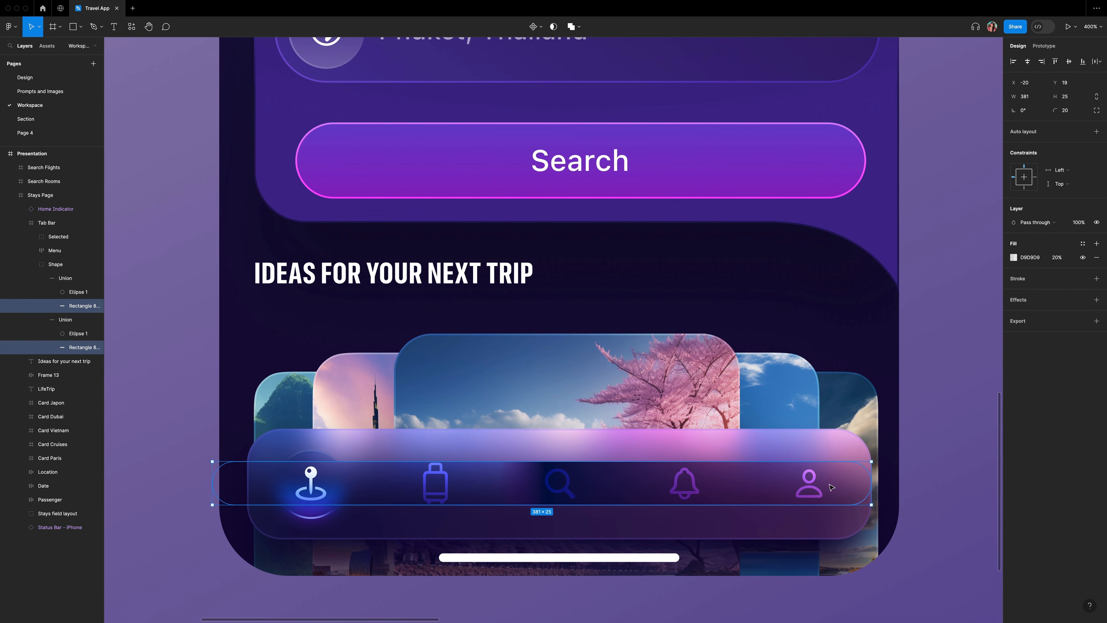
click(965, 497)
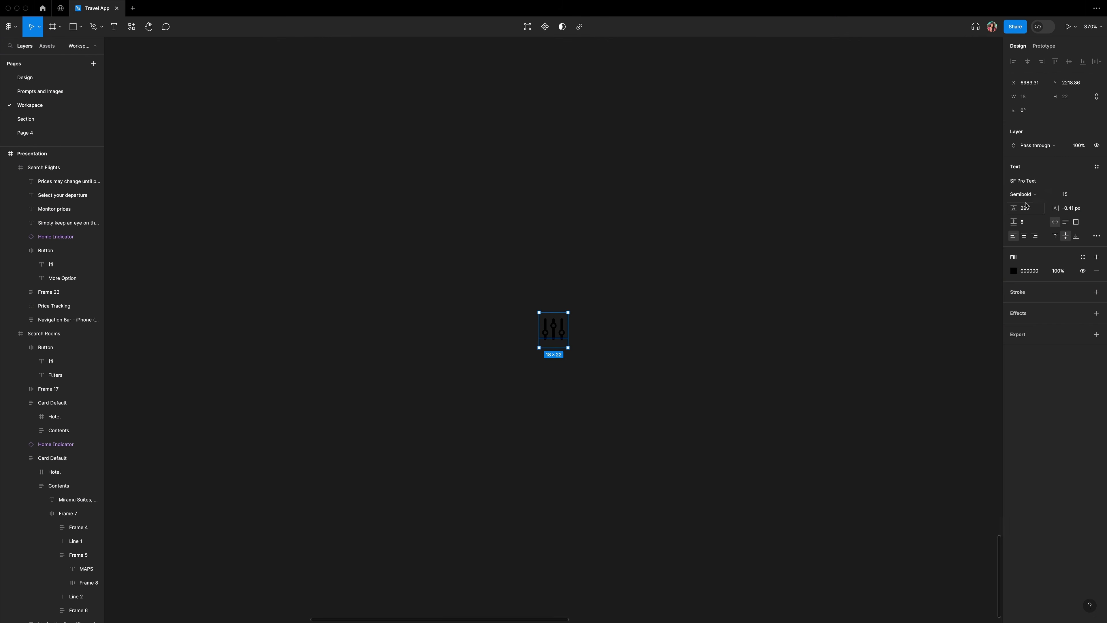
Change the sliders icon's fill color to white (FFFFFF).
click(1014, 271)
drag(900, 403, 815, 185)
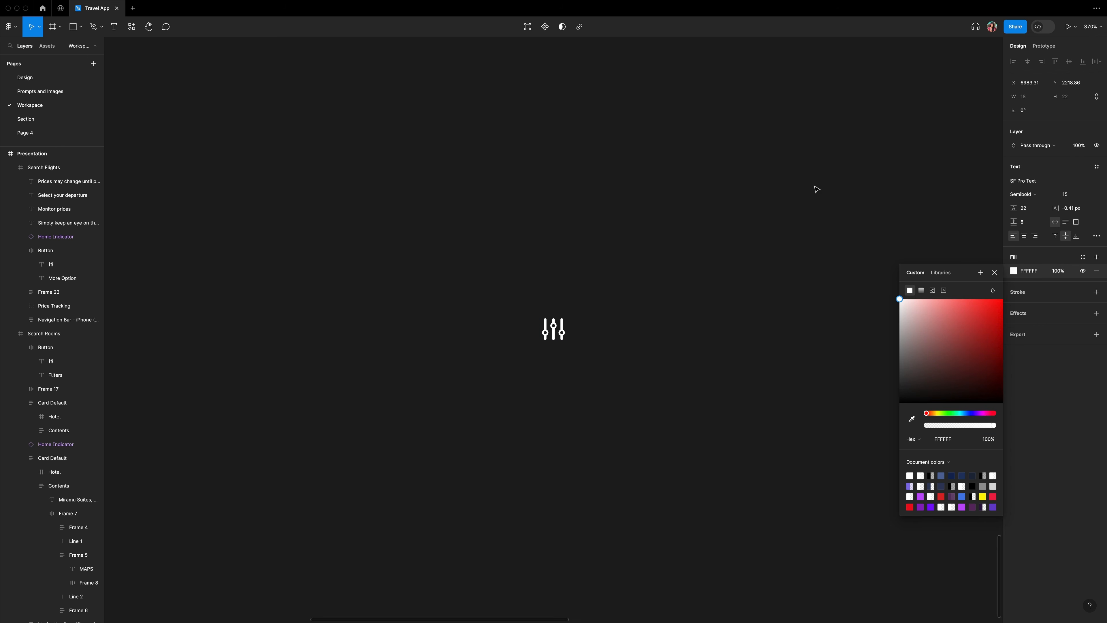
click(607, 366)
Add the text "Fliters" to the right of the sliders icon and set it to auto width.
key(t)
drag(602, 321, 681, 343)
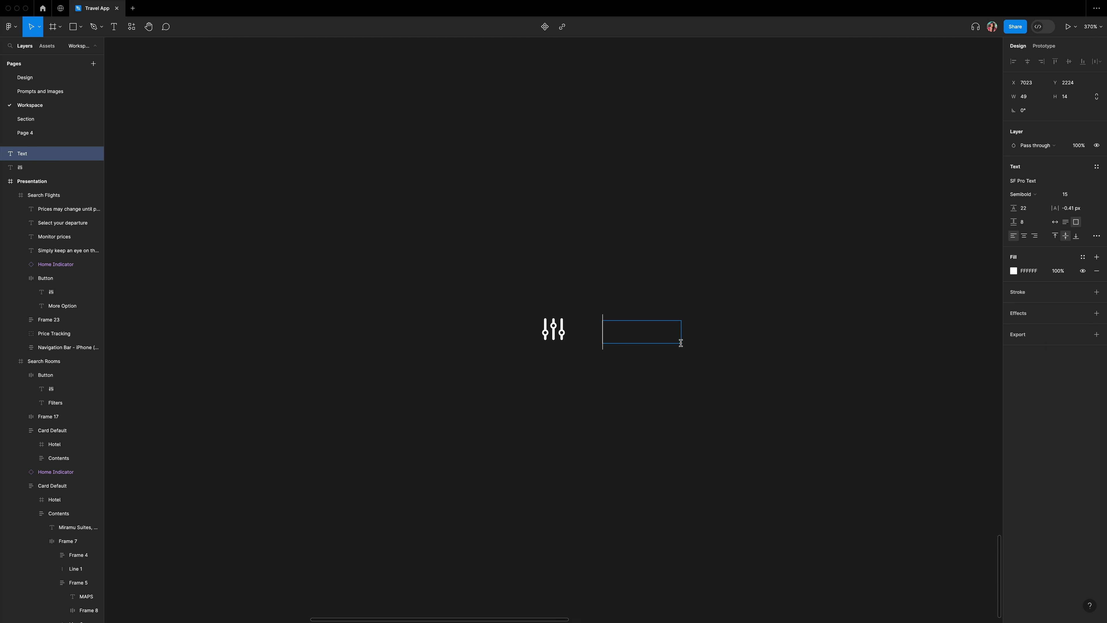
text(Fliters)
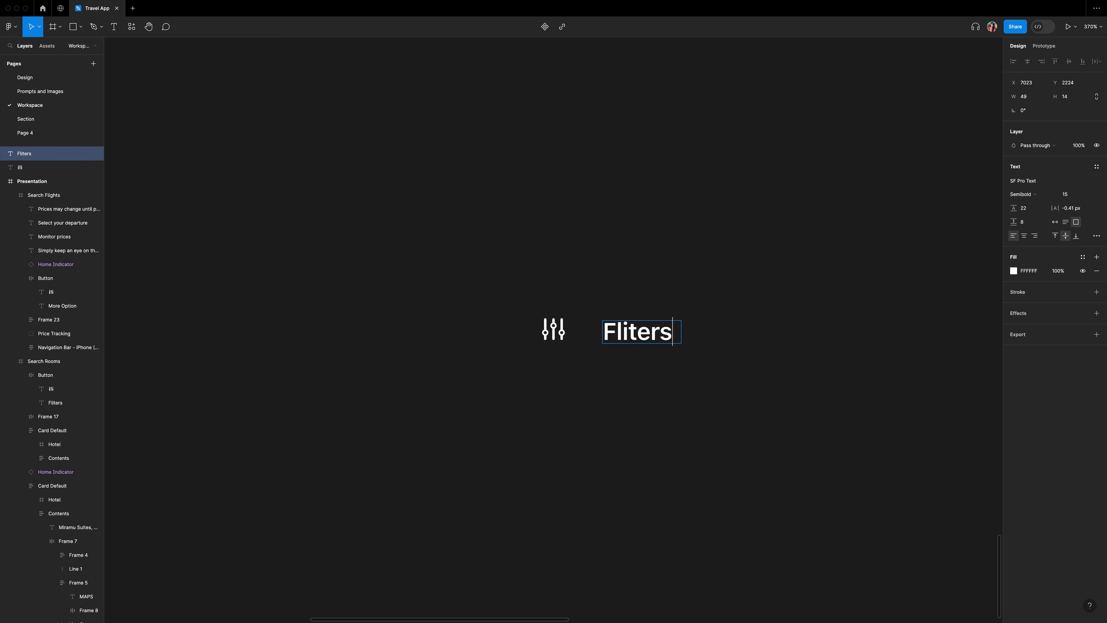
click(1056, 222)
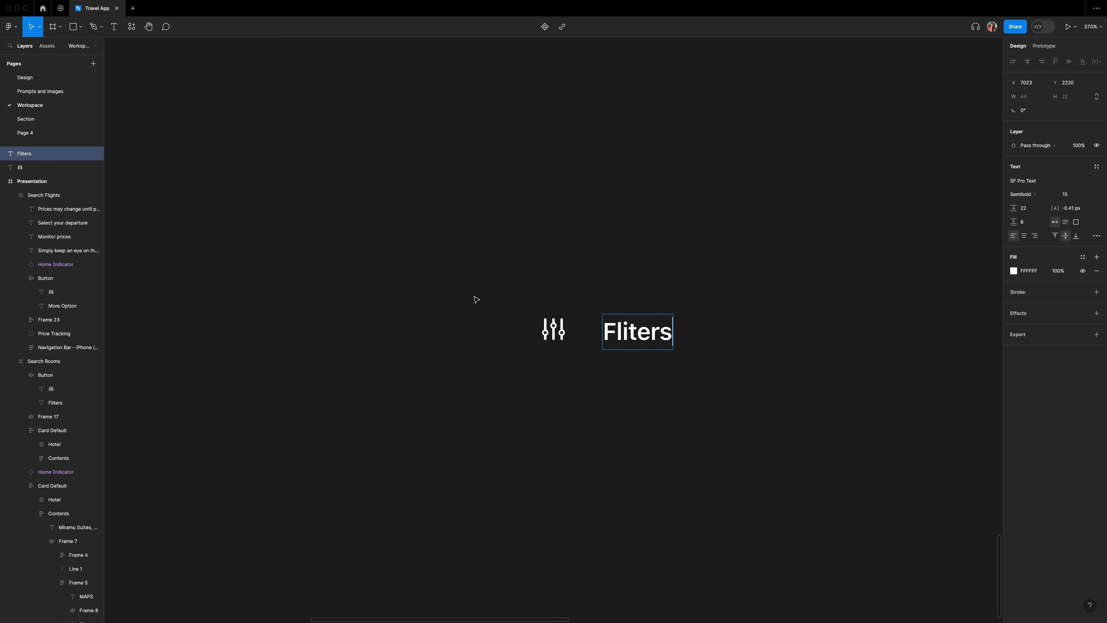
key(Escape)
click(759, 397)
Wrap the sliders icon and the text in a horizontal auto layout with a gap of 10.
drag(746, 405, 451, 262)
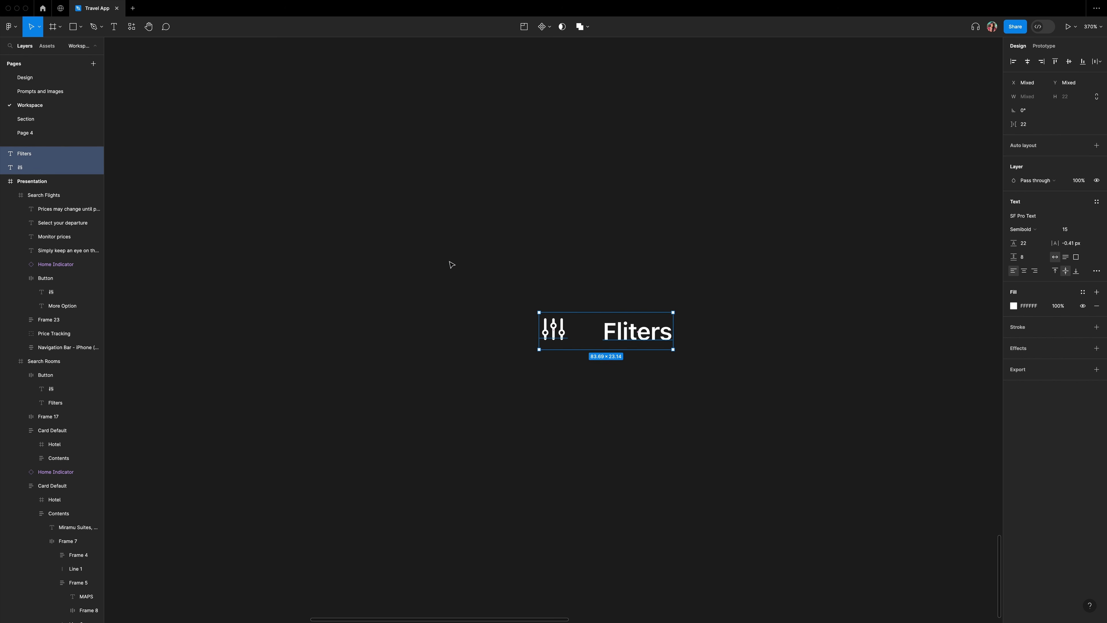
key(shift+a)
click(1029, 203)
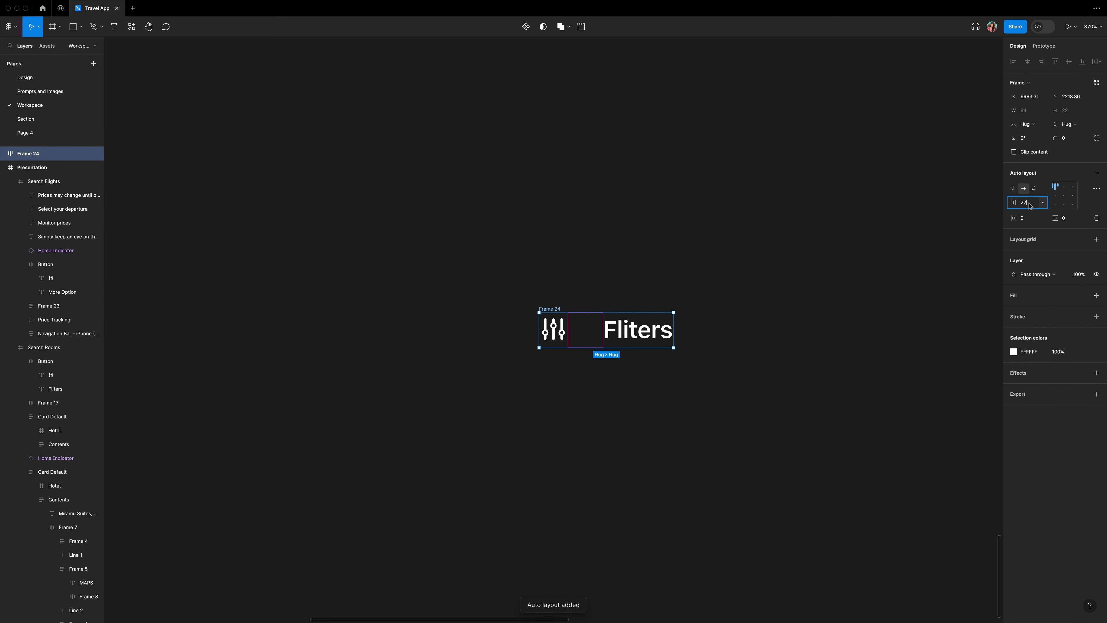
text(10)
Set the auto layout frame's horizontal padding to 20 and vertical padding to 10.
click(1031, 220)
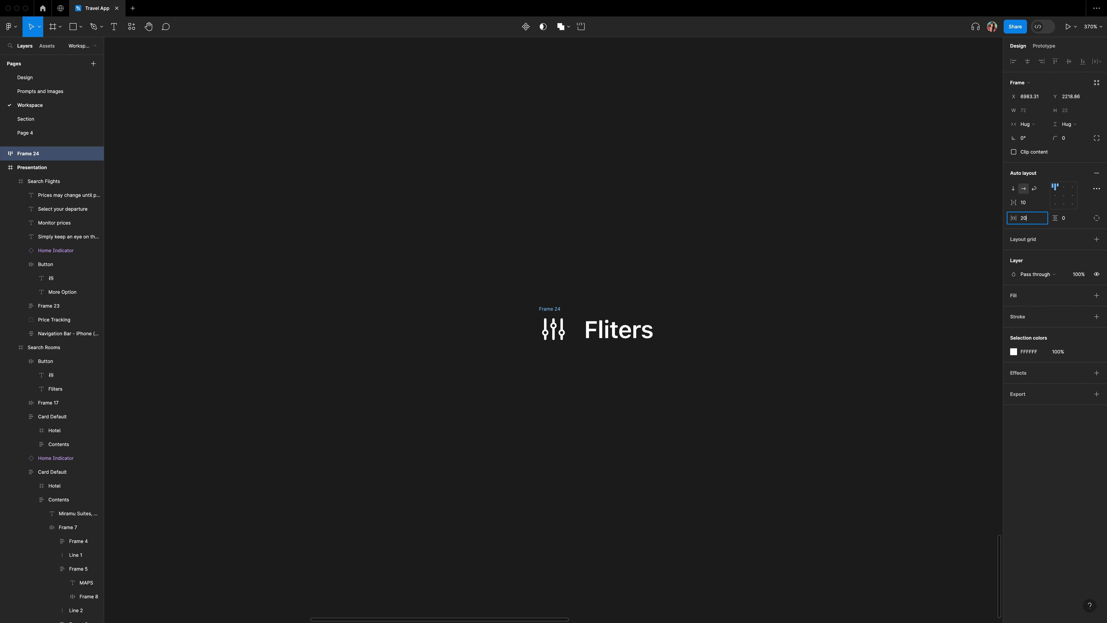
text(20)
key(Return)
click(1068, 223)
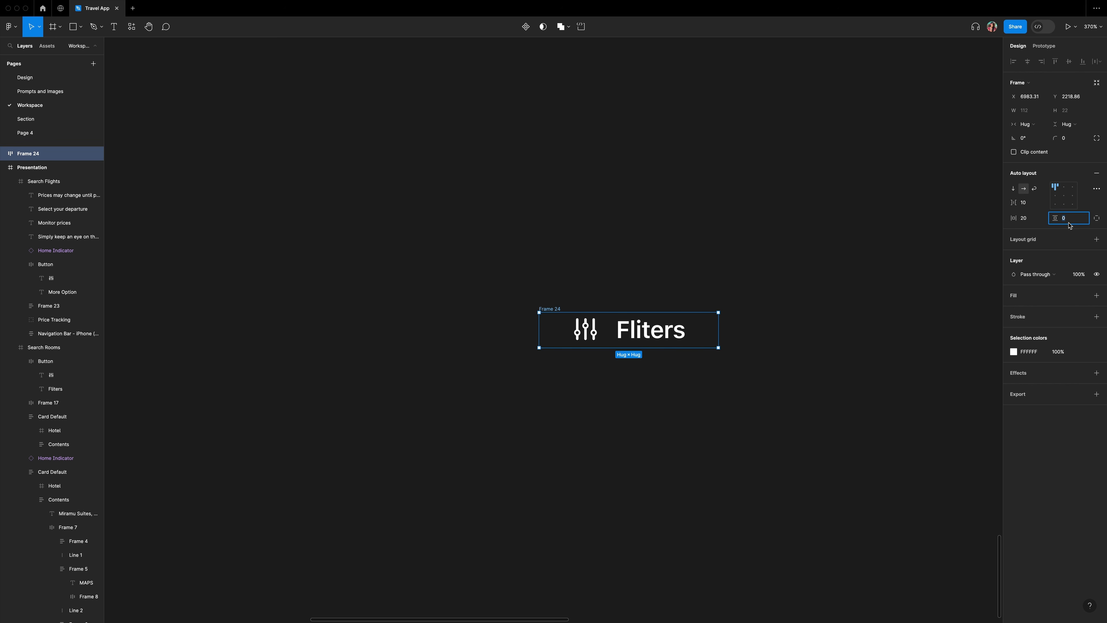
text(10)
key(Return)
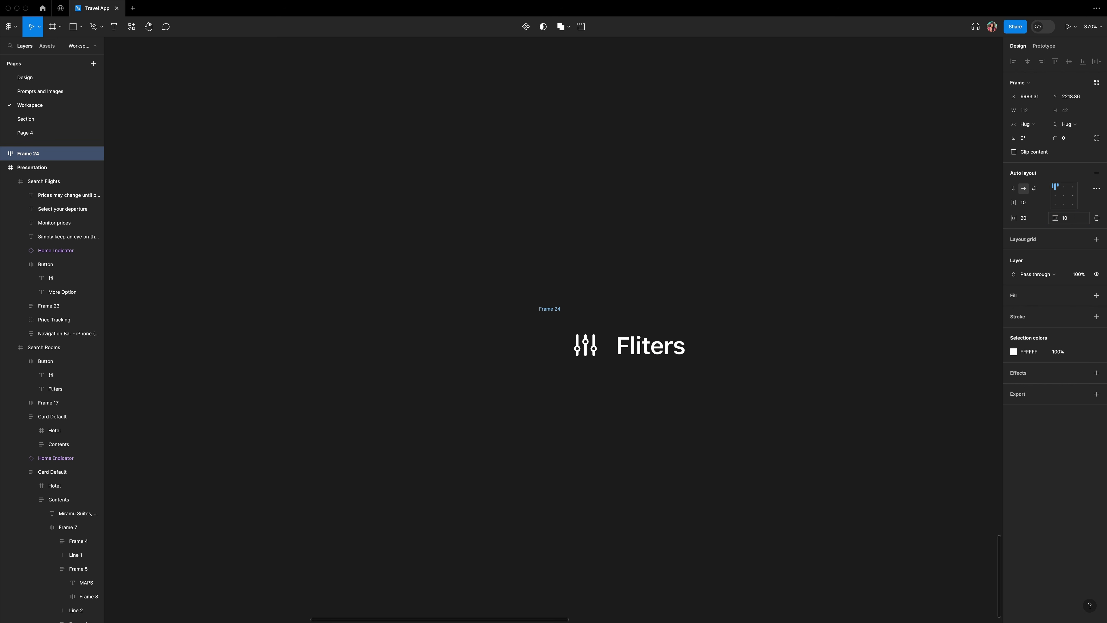
Center-align the auto layout frame's contents and set its corner radius to 20.
click(1064, 196)
click(1073, 140)
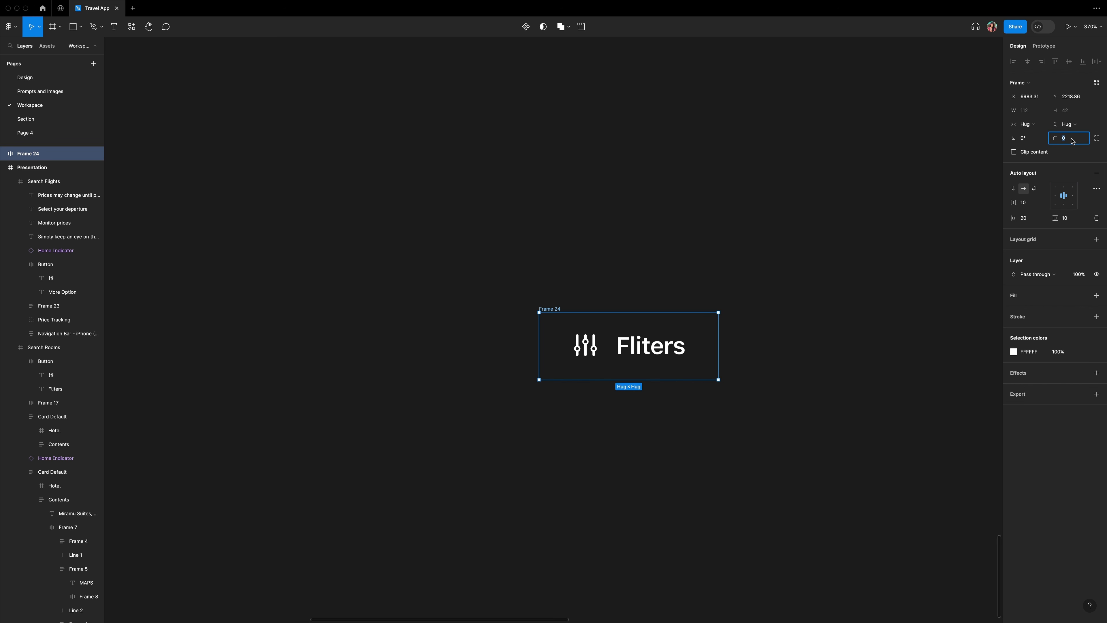
text(20)
key(Return)
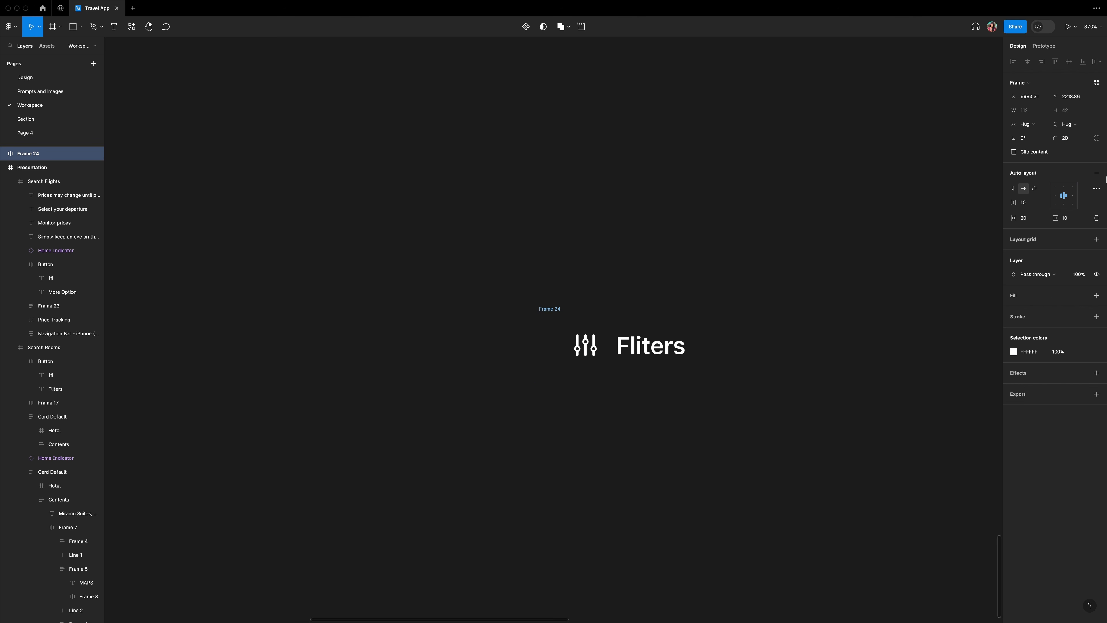
Apply the Button/Setting fill style to the frame and add a white (FFFFFF) stroke with the Overlay blend mode.
text(butt)
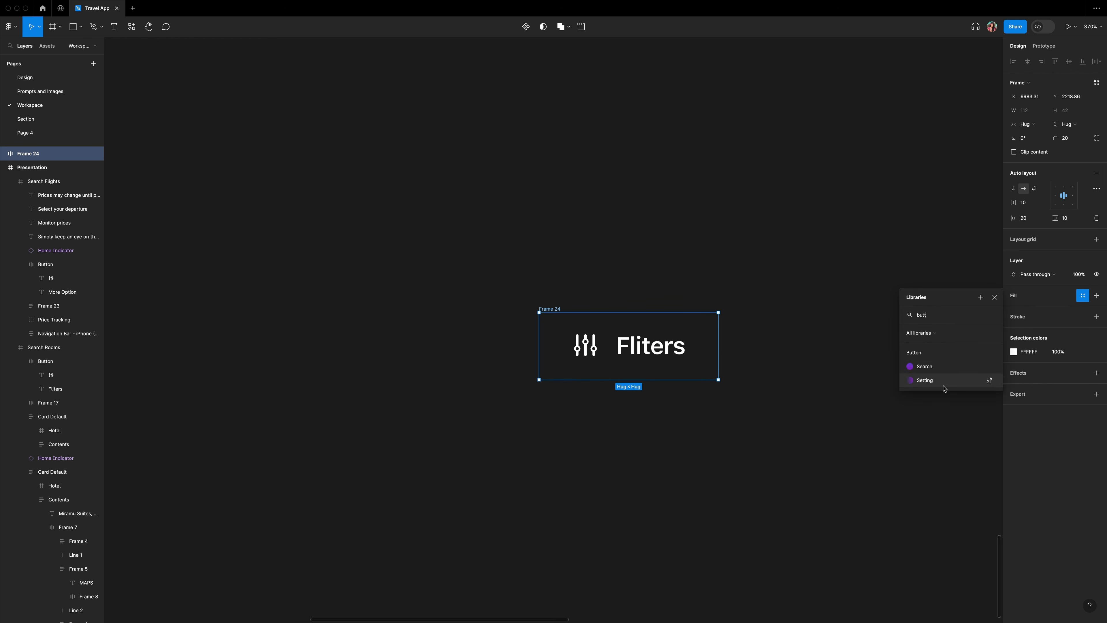
click(941, 385)
click(1097, 317)
click(1014, 331)
drag(928, 443, 845, 219)
click(993, 351)
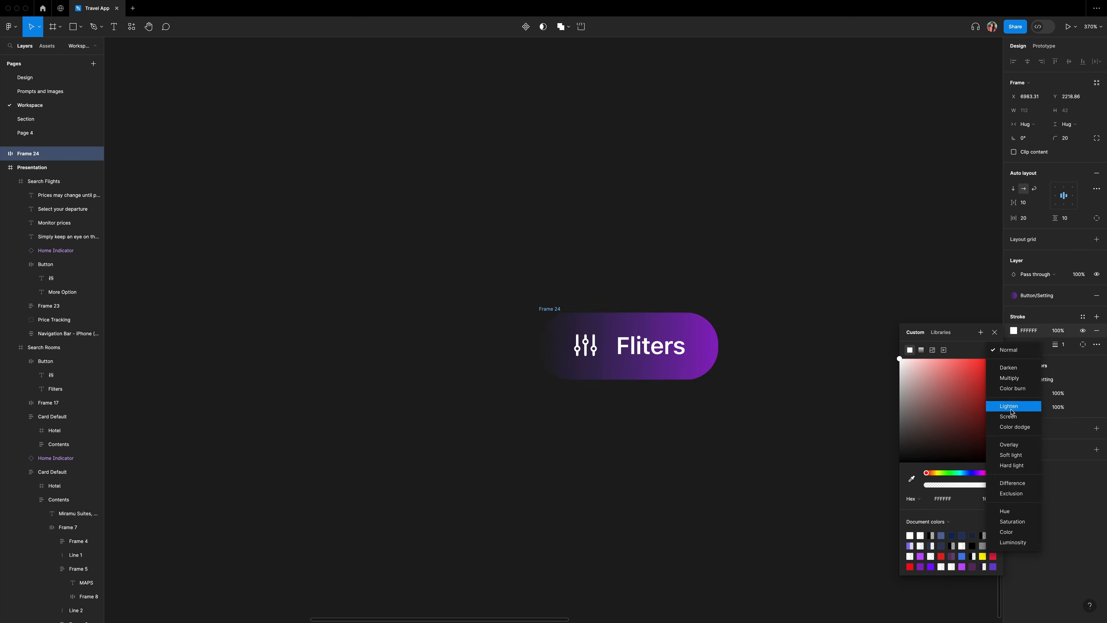
click(1010, 444)
Rename the filters frame as Button and close its stroke color settings.
double_click(551, 309)
text(Button)
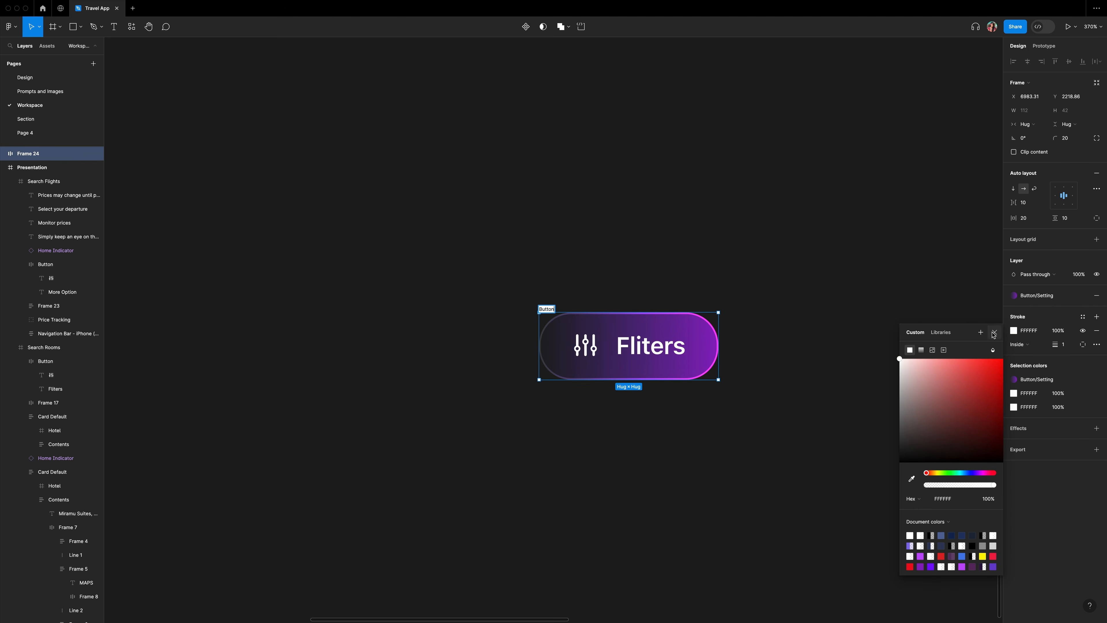
click(995, 333)
Add a background blur effect of 10 to the Button frame.
click(1097, 428)
click(1035, 444)
click(1040, 462)
click(1014, 442)
text(10)
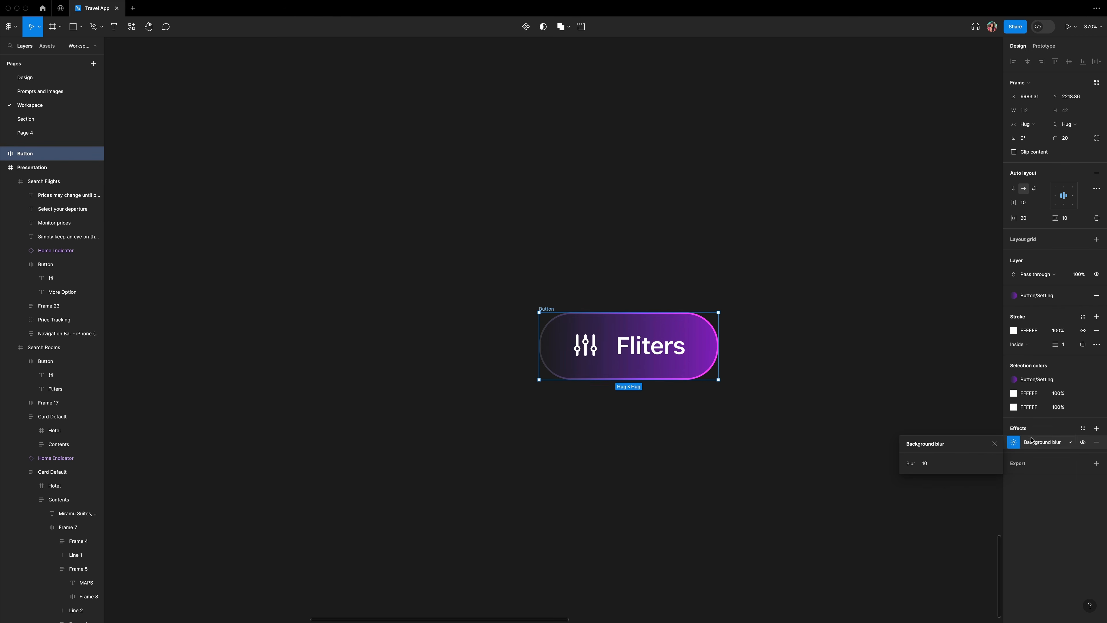
Add a drop shadow to the Button frame with a Y offset of 10 and a blur of 20.
click(1097, 428)
click(1014, 442)
click(927, 479)
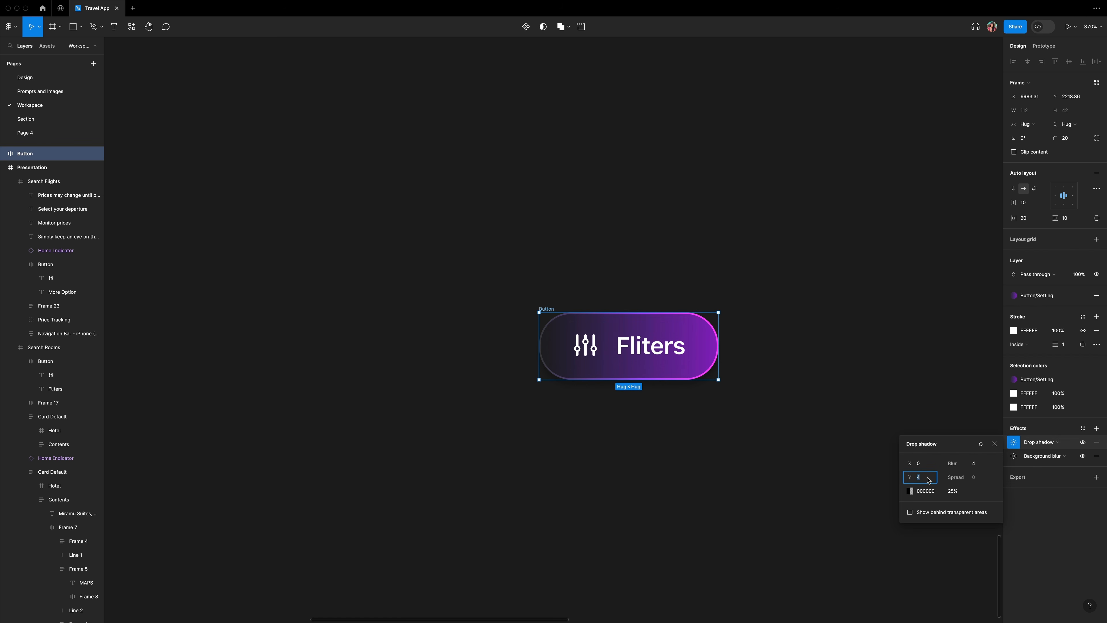
click(974, 464)
text(20)
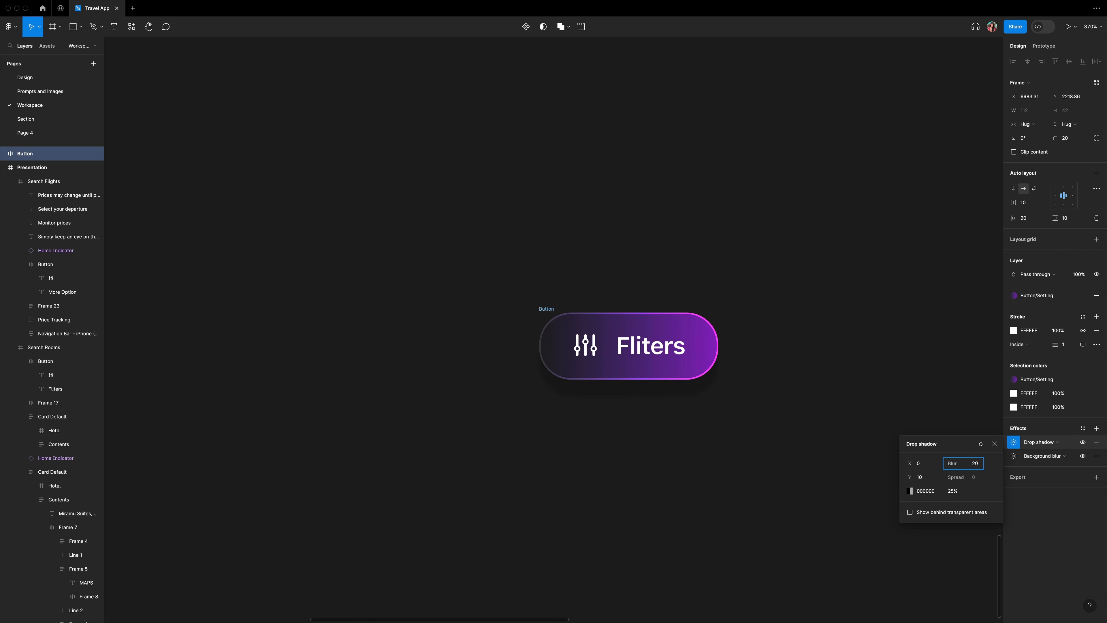
Set the Button's drop shadow blur to 30 and its color to 1B0C57, then close the shadow settings.
key(BackSpace)
key(BackSpace)
text(3)
click(935, 494)
text(1b0c57)
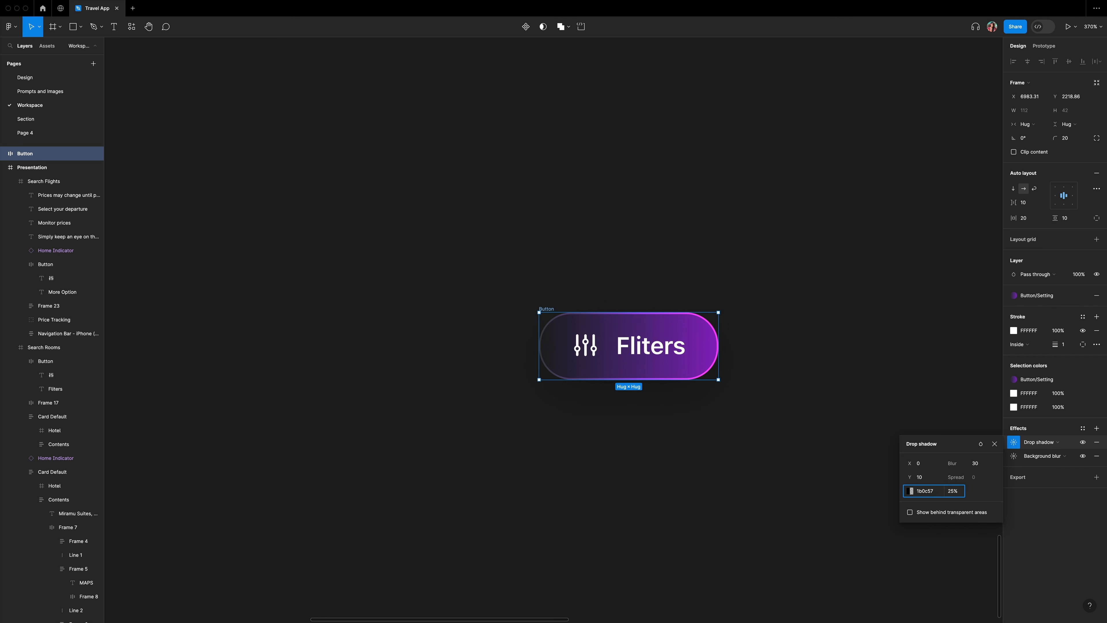
key(Return)
click(994, 444)
Replace both placeholder buttons on Search Rooms and Search Flights with the finished Button, and change the Search Flights label to More Option.
right_click(614, 341)
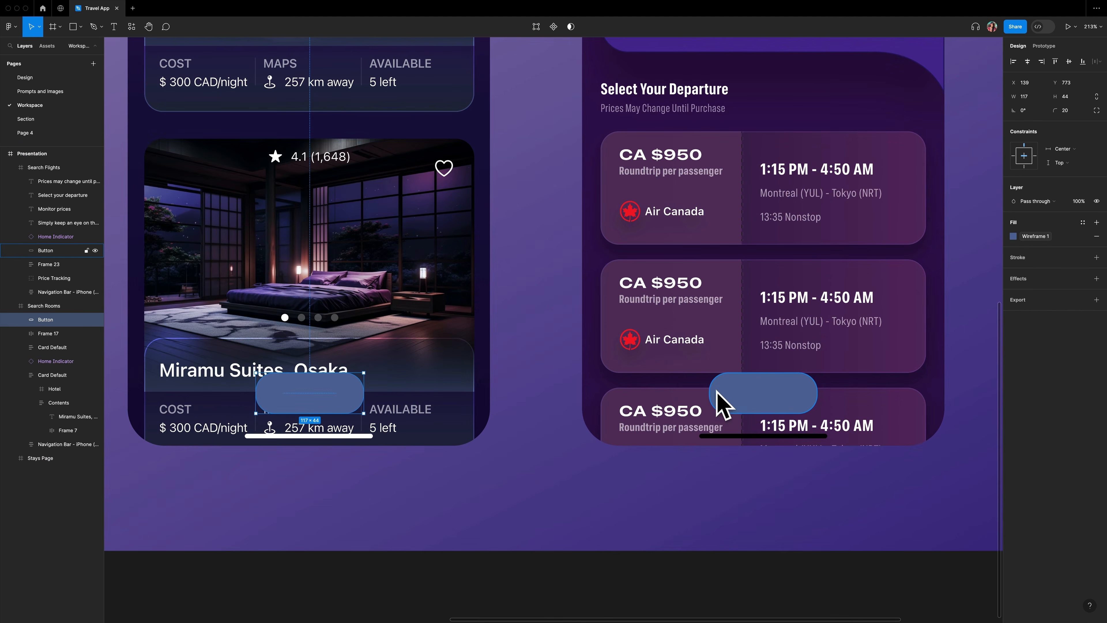
shift+click(726, 396)
right_click(732, 394)
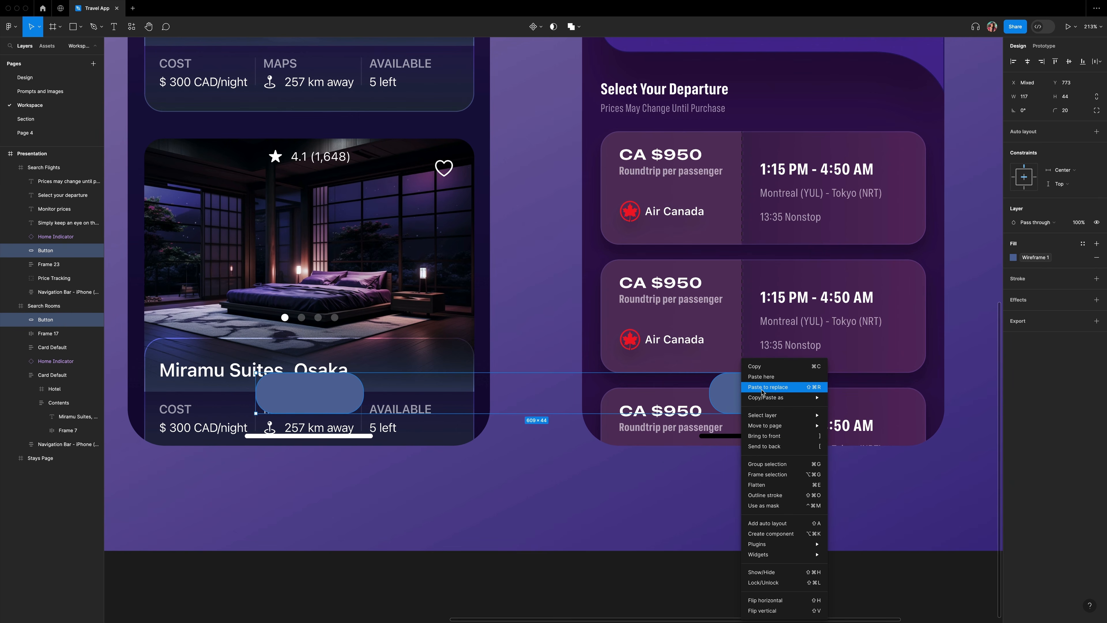
click(764, 388)
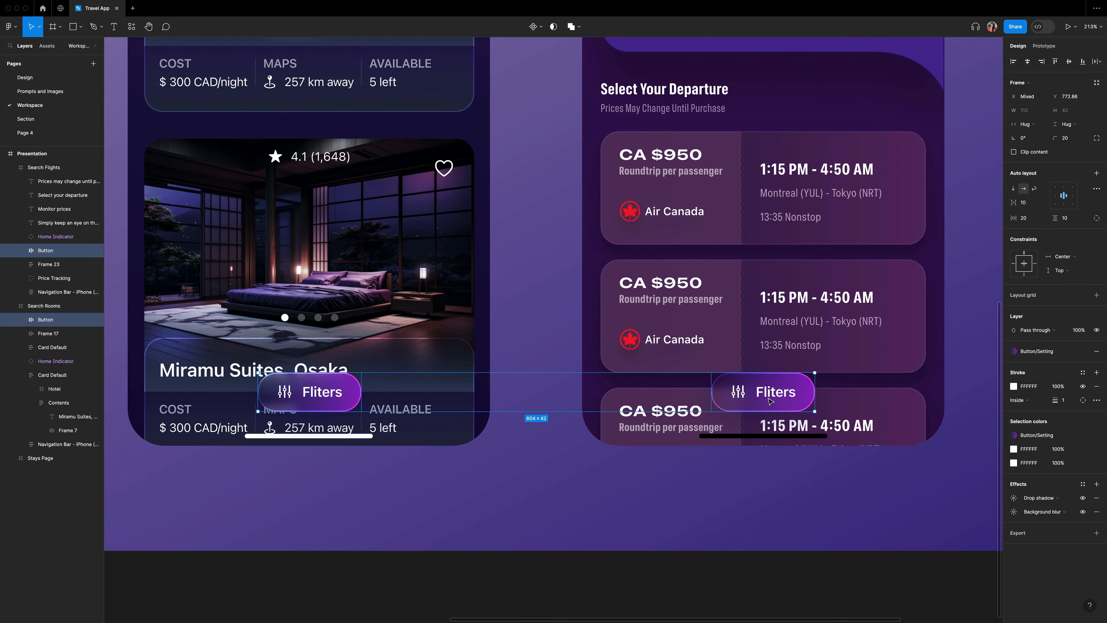
double_click(776, 391)
text(More Option)
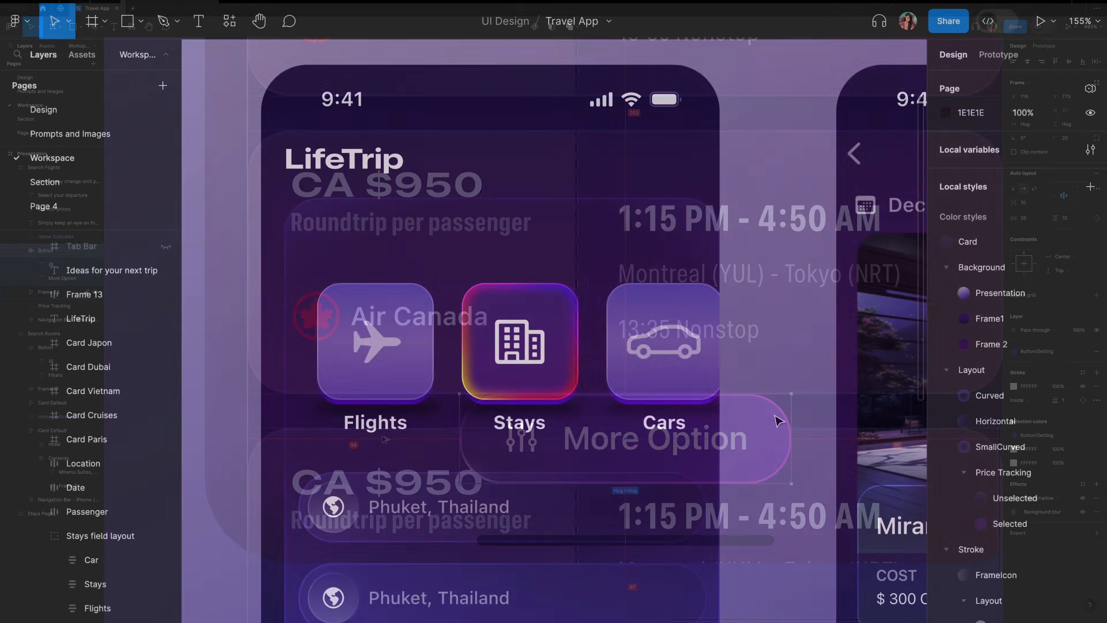
Move the Flights, Stays and Car frames in the Stays field layout up together to Y 154.
scroll(776, 420, up, 3)
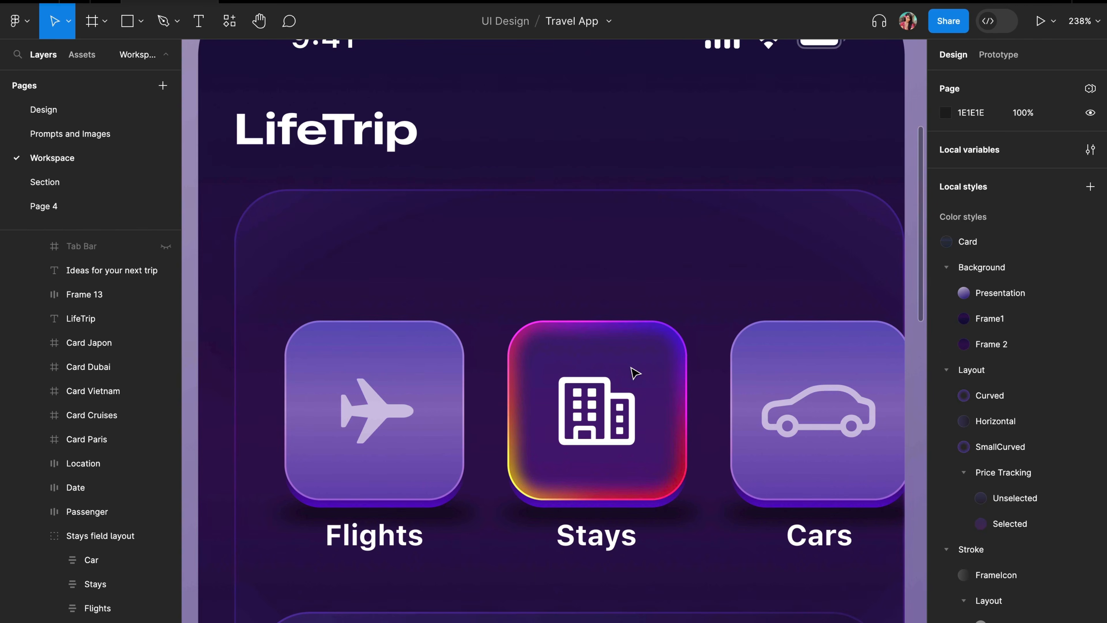
double_click(632, 370)
scroll(31, 523, down, 2)
click(36, 535)
click(92, 562)
shift+click(98, 586)
shift+click(103, 606)
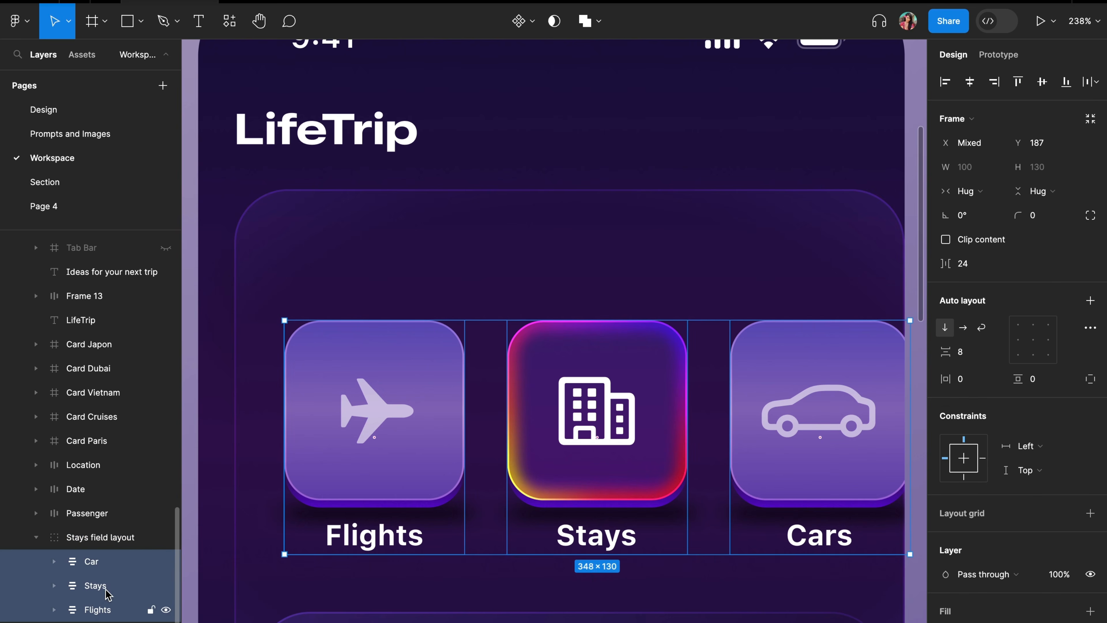
key(alt)
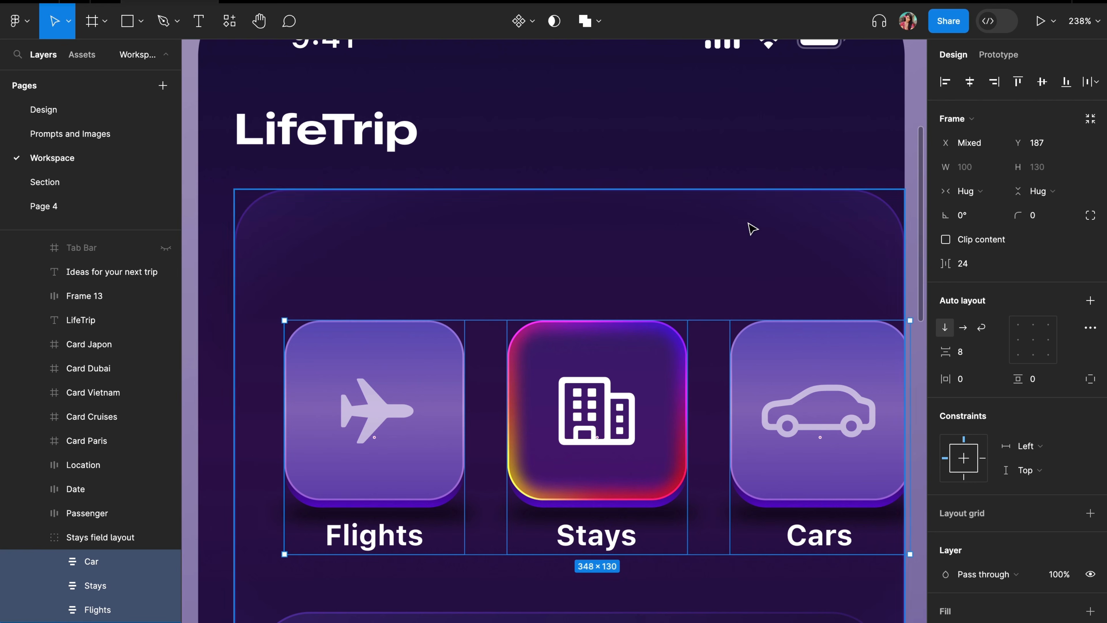
key(shift+Up)
key(shift+Up)
key(shift+Up)
key(Up)
key(Up)
key(Up)
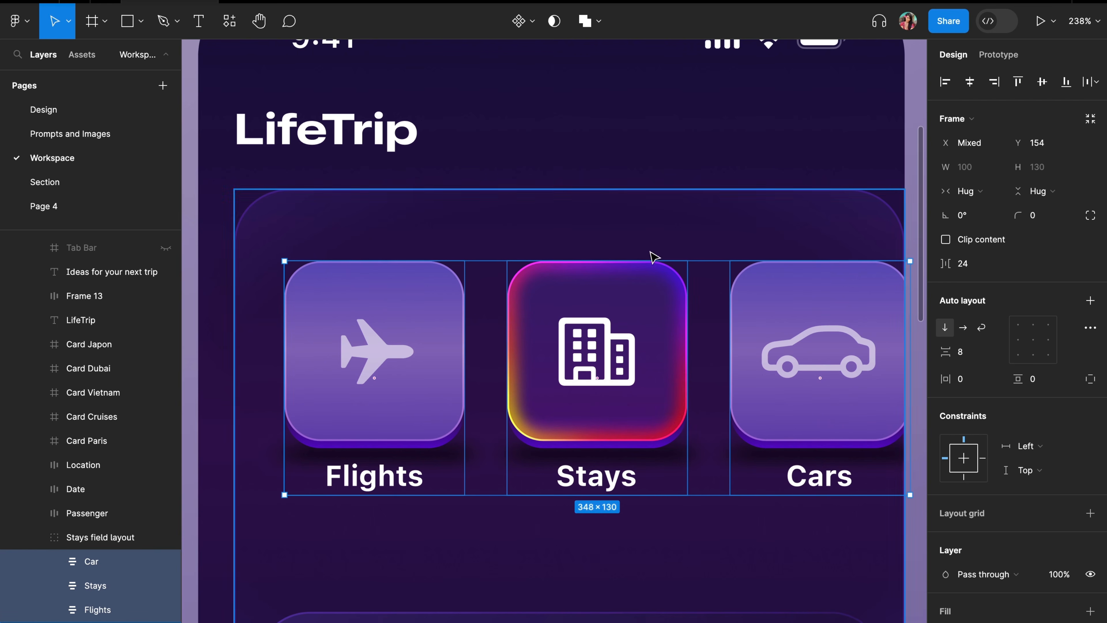
Move the Location, Date and Passenger fields up together by 30.
scroll(650, 254, down, 10)
click(709, 287)
shift+click(87, 513)
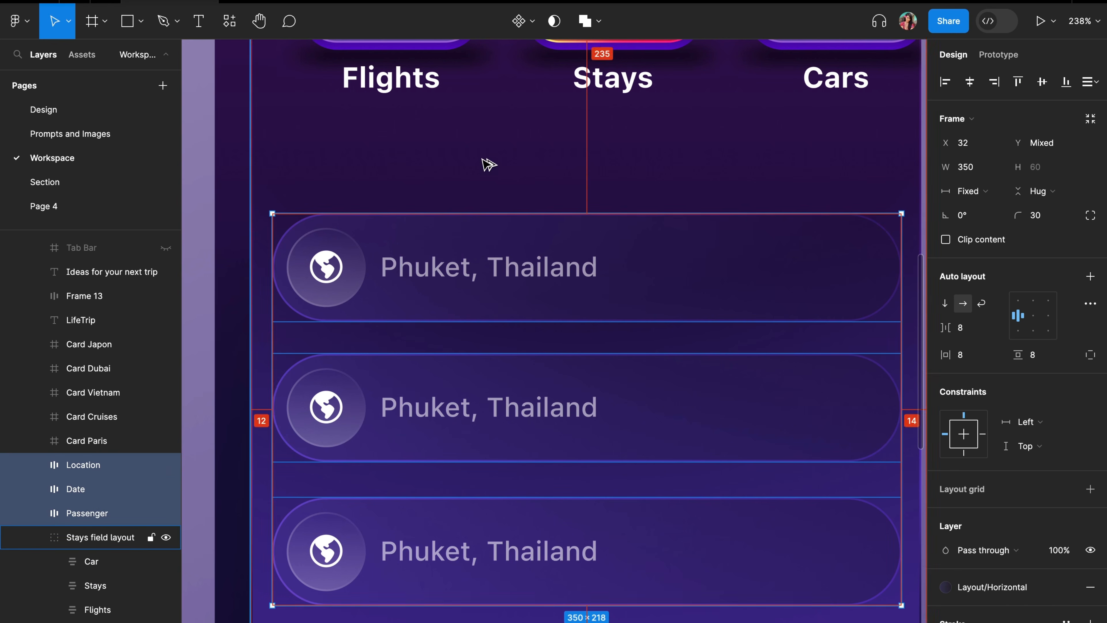
key(shift+Up)
key(shift+Up)
key(shift+Up)
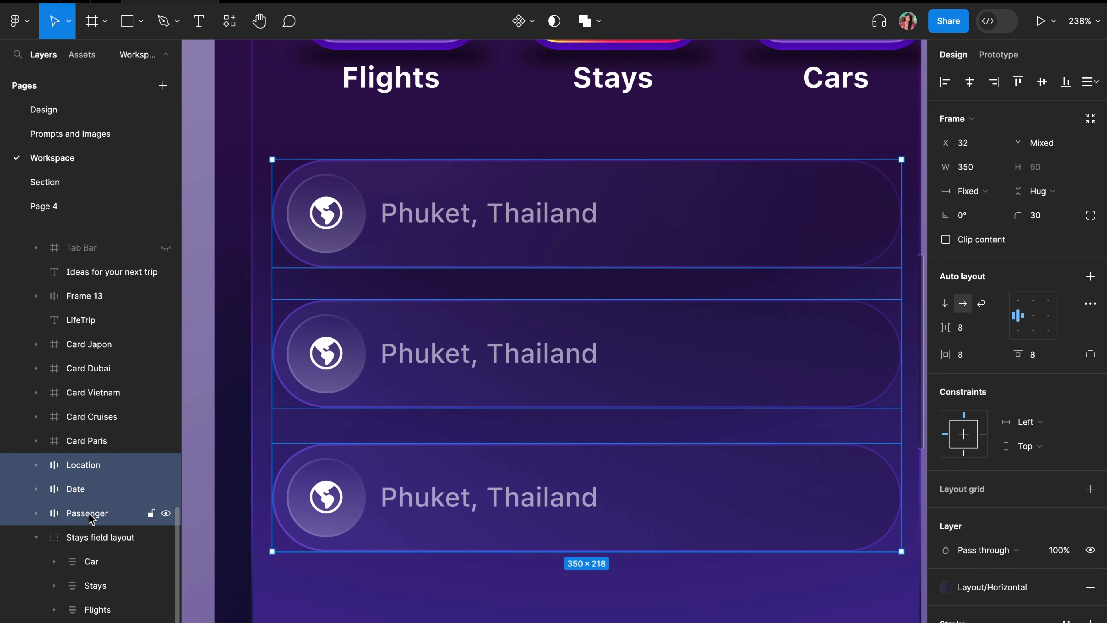
Place the Location, Date and Passenger layers inside the Stays field layout group and nudge them down by 5.
drag(90, 514, 97, 544)
key(Down)
key(Down)
key(Down)
key(Down)
key(Down)
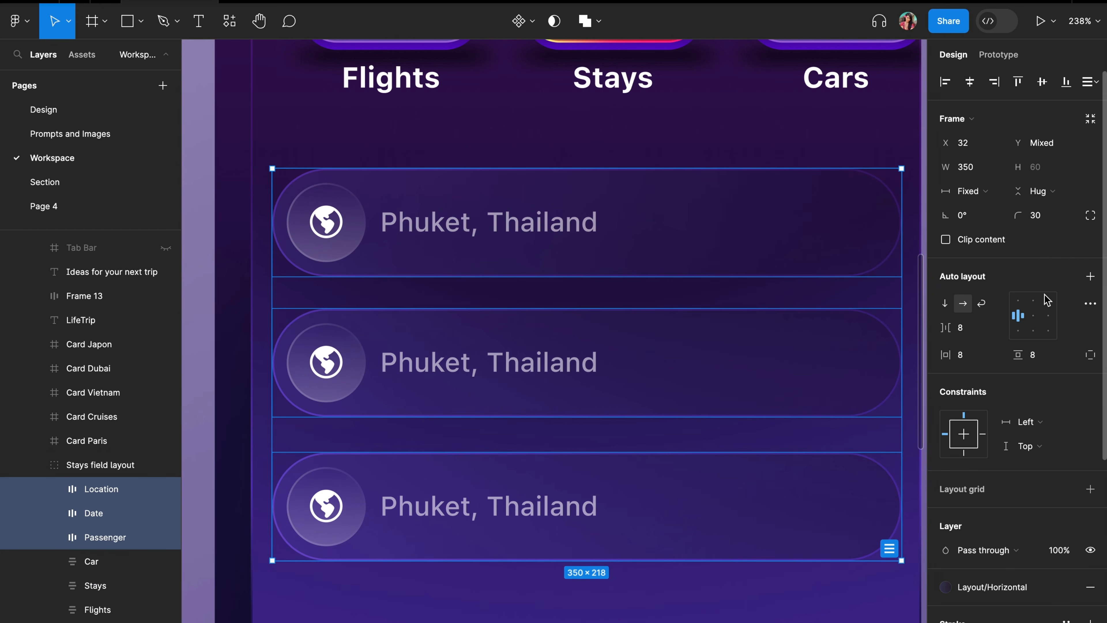
Distribute the Location, Date and Passenger fields evenly with a vertical spacing of 20.
click(888, 550)
click(974, 266)
text(20)
key(Return)
Rename the frame of the Search button below the fields as Search Button.
scroll(656, 158, down, 5)
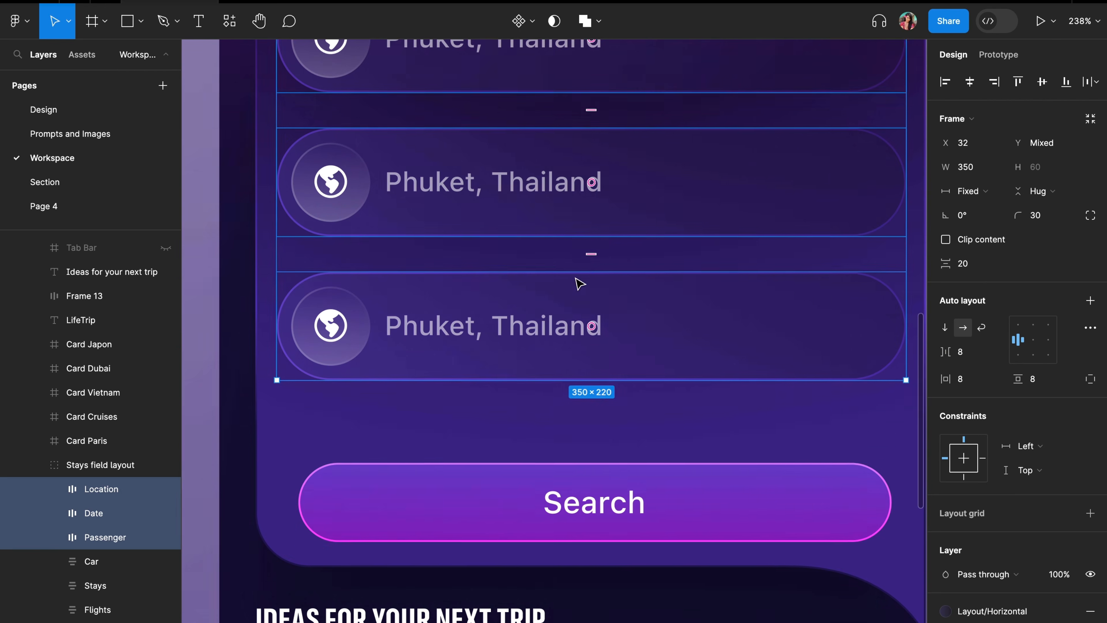
click(593, 501)
double_click(84, 296)
text(Search Butt)
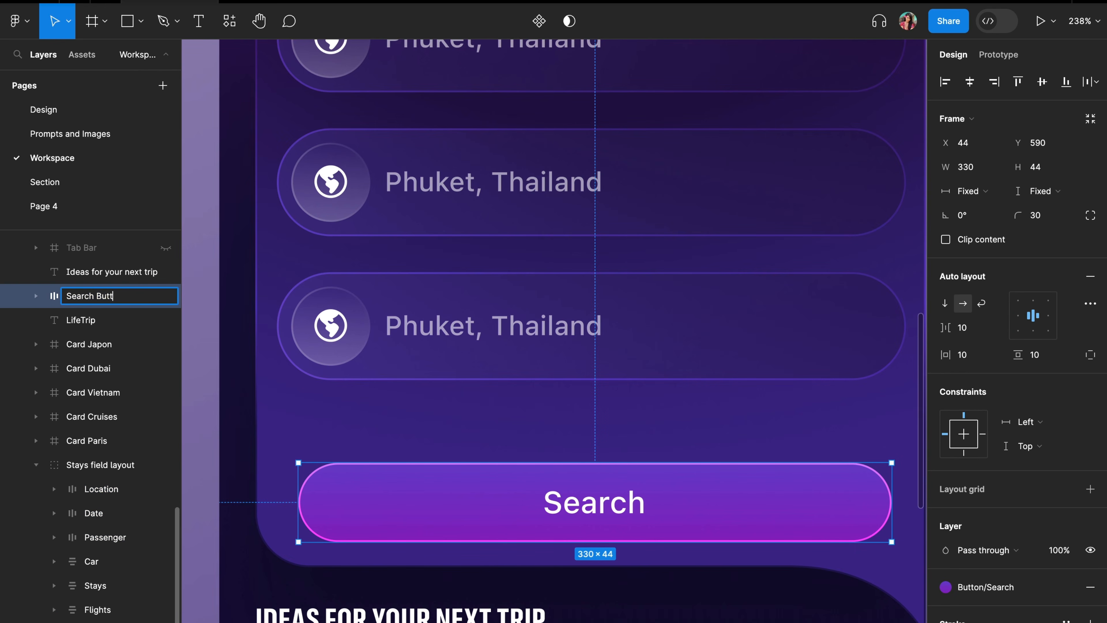
text(on)
key(Return)
Place the Search Button inside the Stays field layout group and move it up to Y 580.
drag(106, 297, 109, 474)
key(alt)
key(shift+Up)
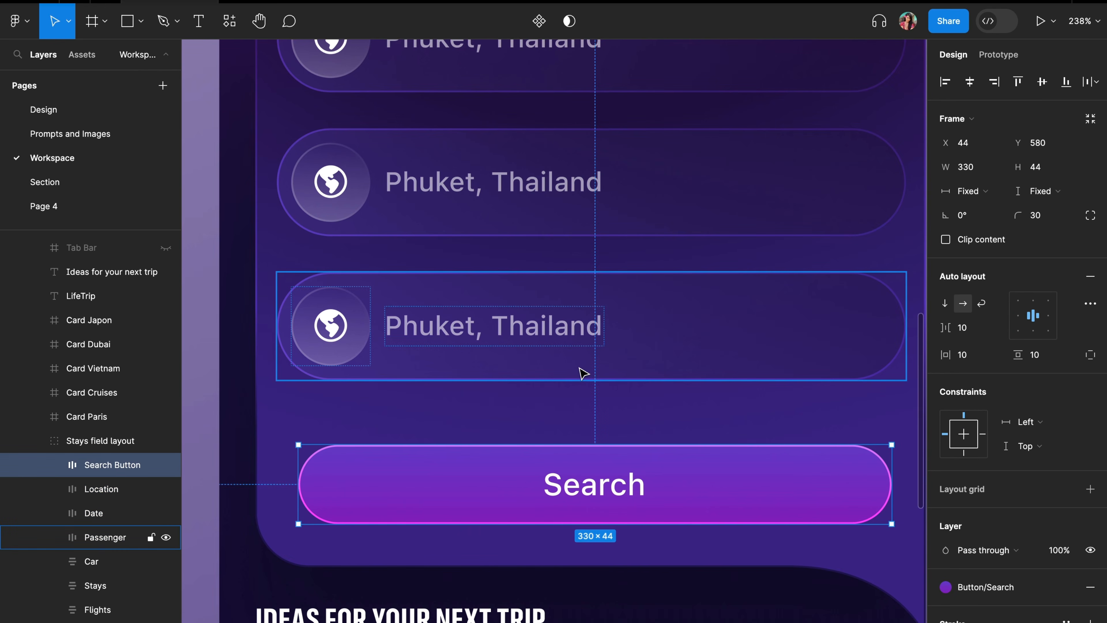